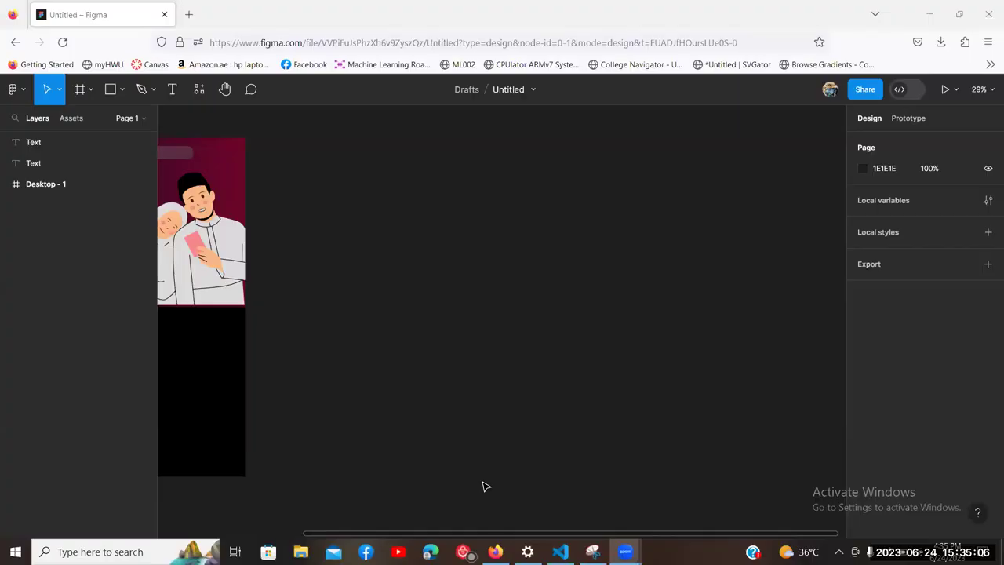
Step: Inspect the Desktop - 1 frame and drill into its navbar group down to the Navbar shape
left_click_drag(394, 267, 701, 287)
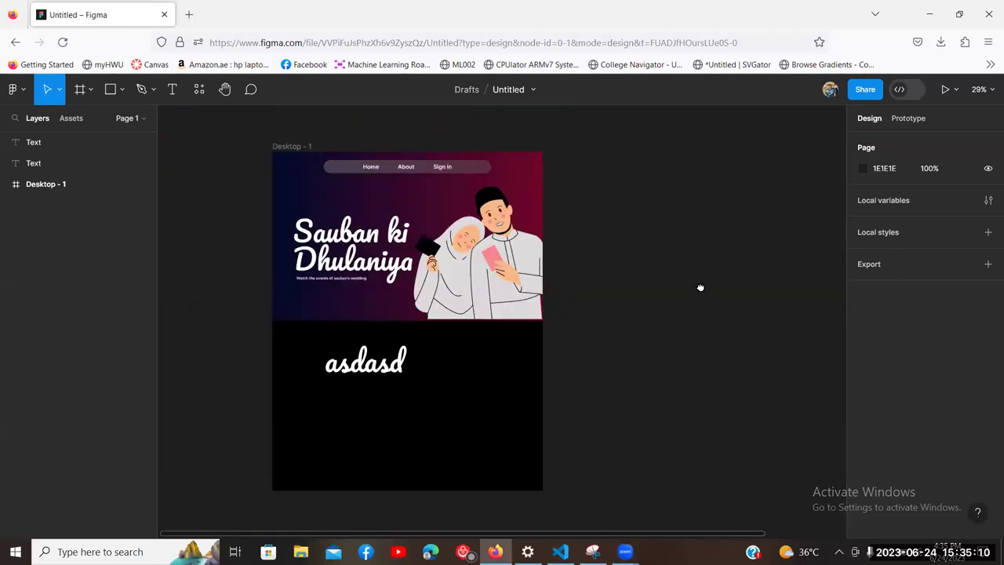
scroll(669, 271, "right", 2)
left_click_drag(618, 139, 621, 229)
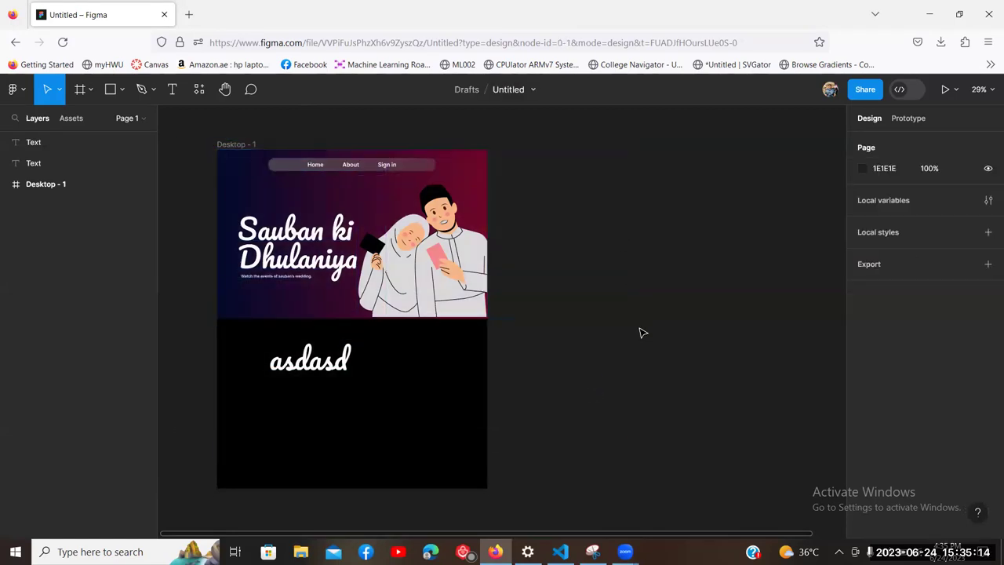
scroll(639, 332, "down", 3)
scroll(542, 280, "up", 3)
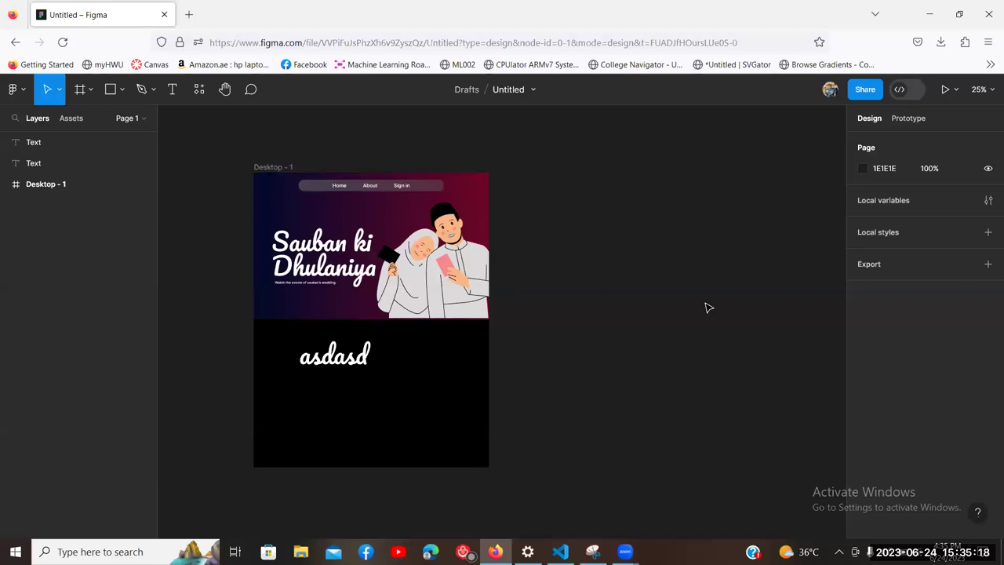
scroll(693, 298, "right", 2)
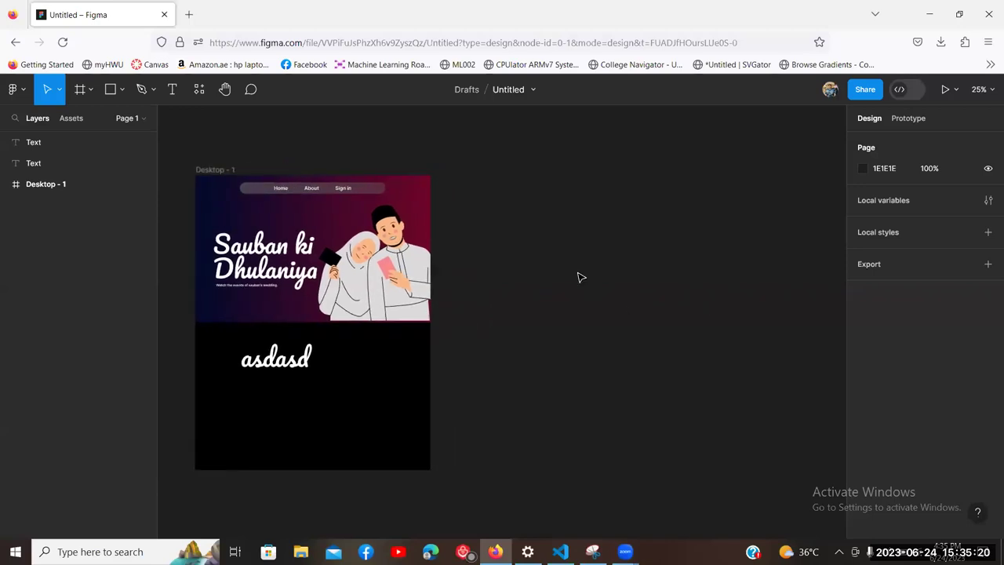
scroll(578, 274, "up", 2)
scroll(578, 274, "down", 2)
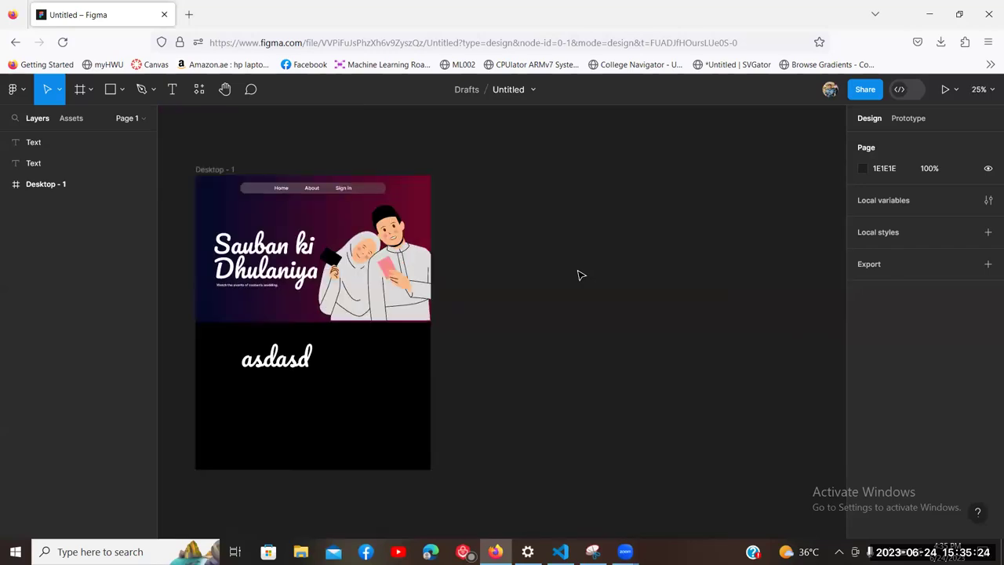
scroll(567, 284, "down", 3)
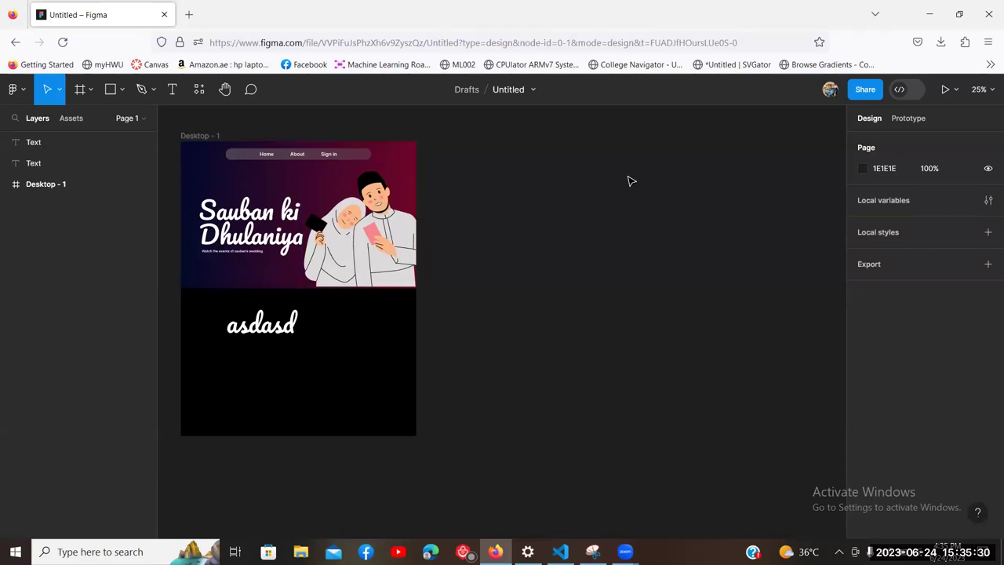
scroll(600, 271, "up", 2)
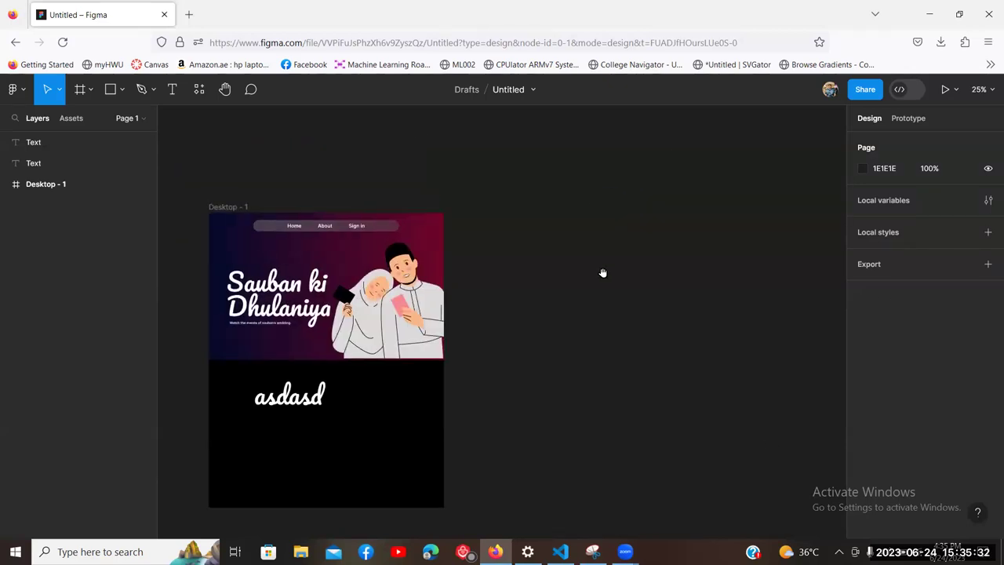
scroll(600, 272, "down", 1)
left_click_drag(604, 164, 461, 334)
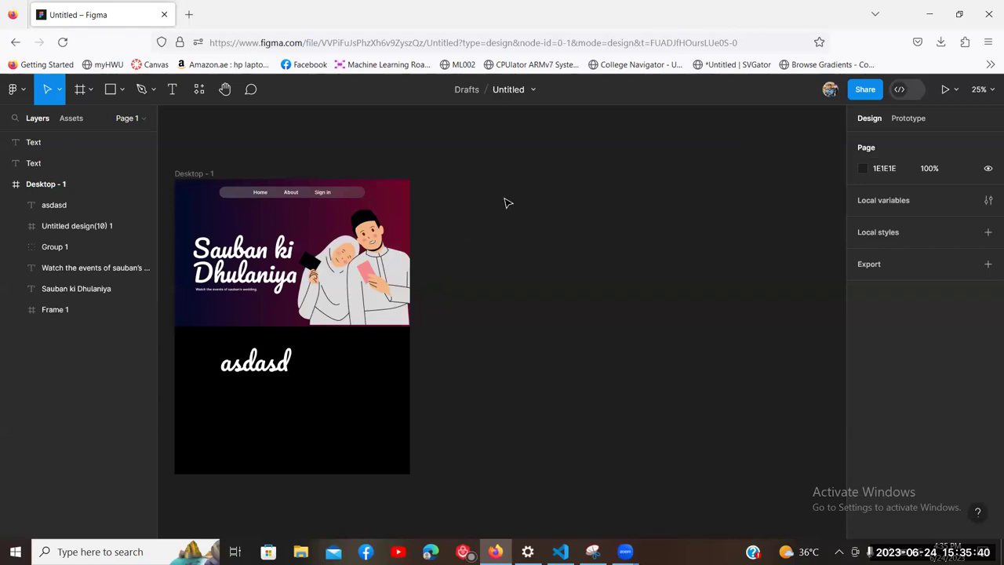
left_click(323, 193)
double_click(323, 193)
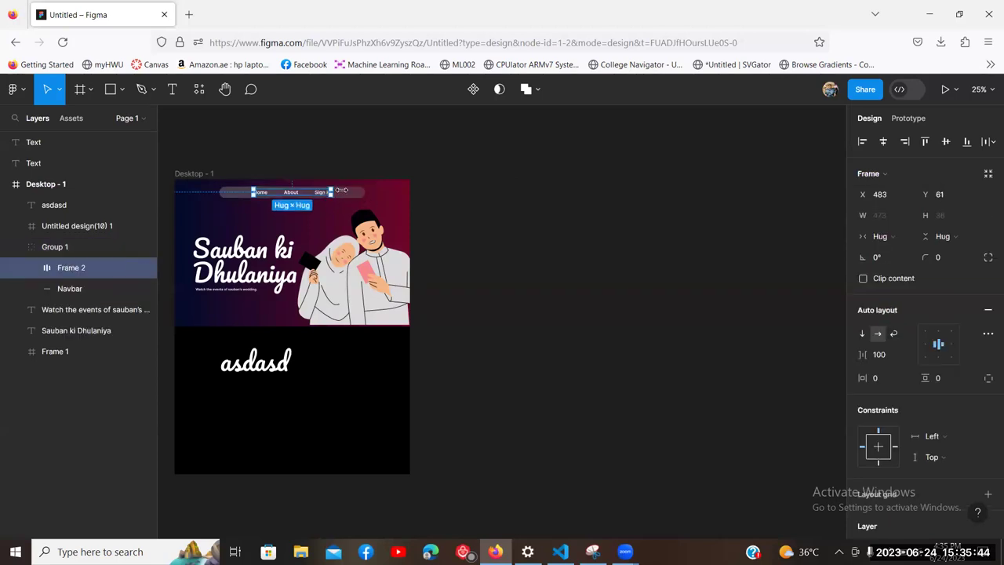
left_click(345, 192)
key("Return")
key("Escape")
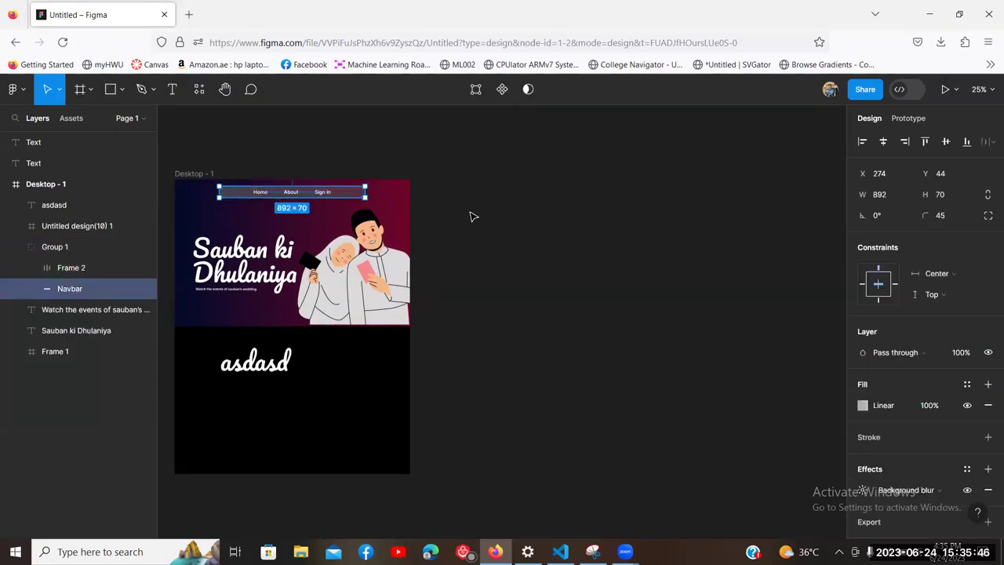
key("Escape")
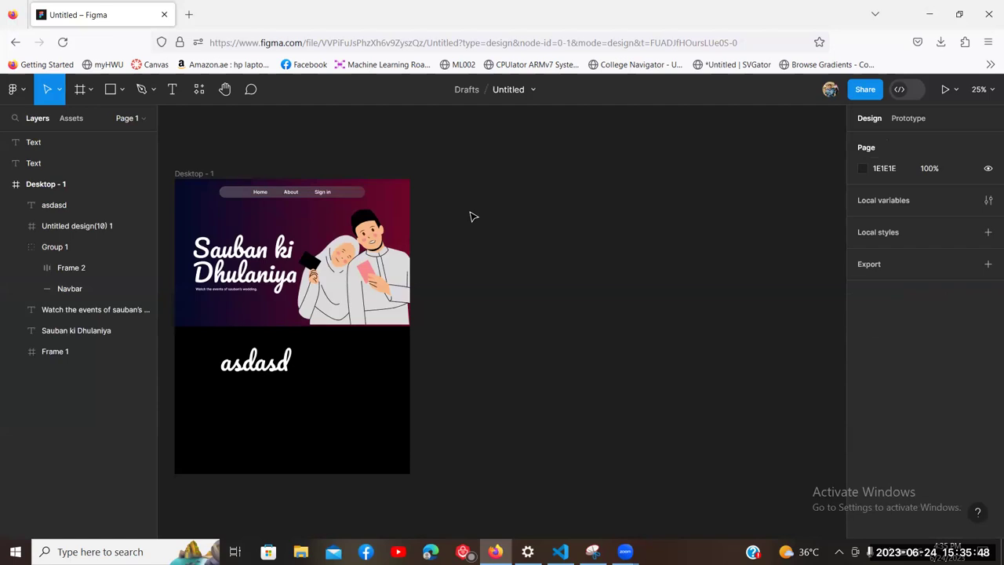
Step: Duplicate Desktop - 1 as Desktop - 2 and delete the asdasd text from the copy
key("minus")
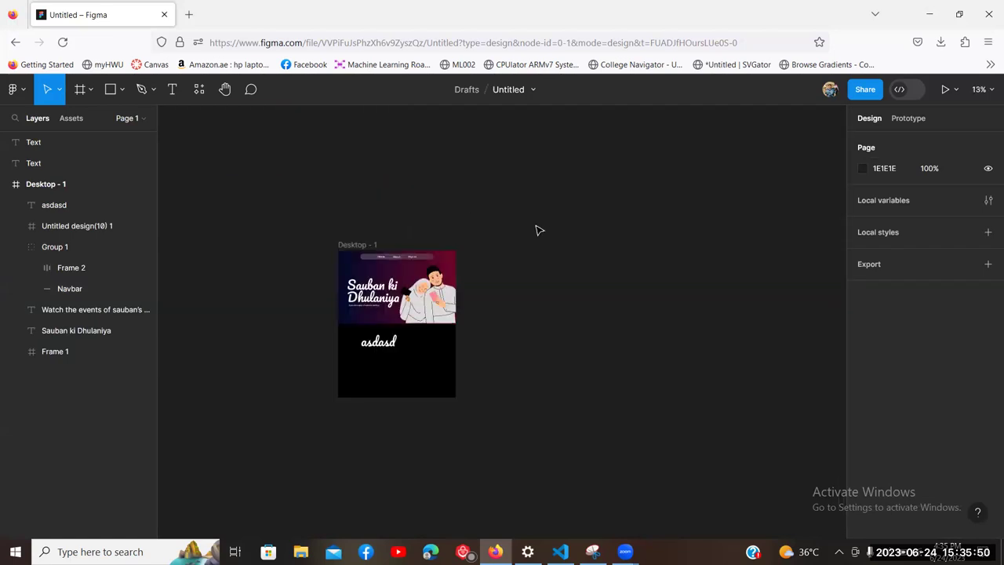
key("plus")
left_click_drag(503, 242, 589, 226)
key("plus")
key("minus")
left_click_drag(572, 221, 594, 244)
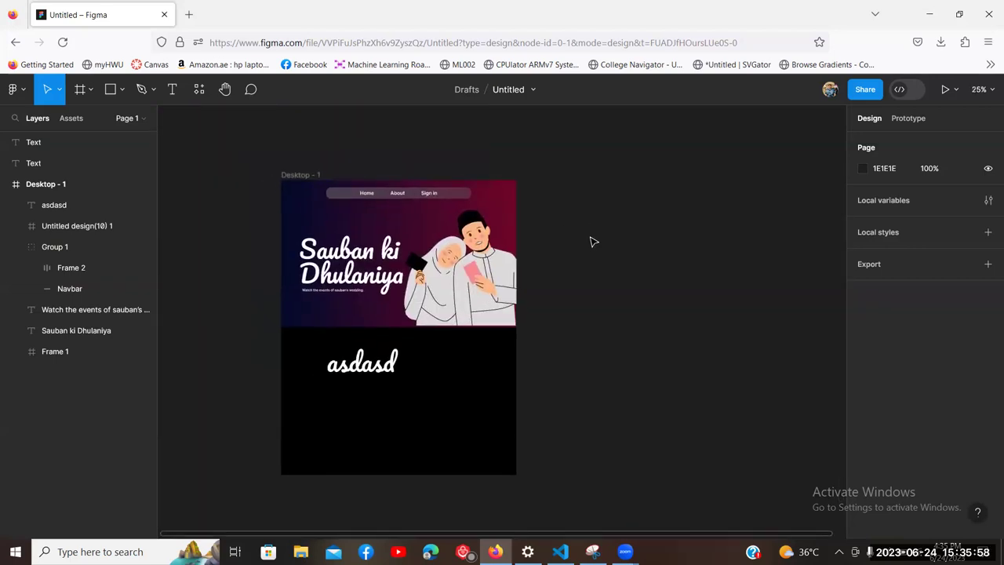
left_click(296, 174)
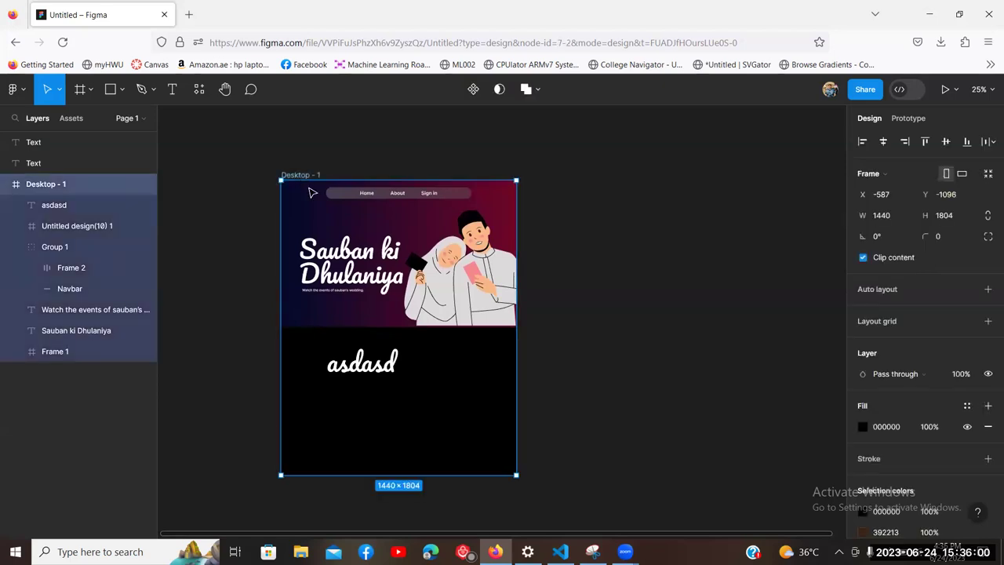
key("ctrl+d")
left_click(502, 289)
left_click(650, 364)
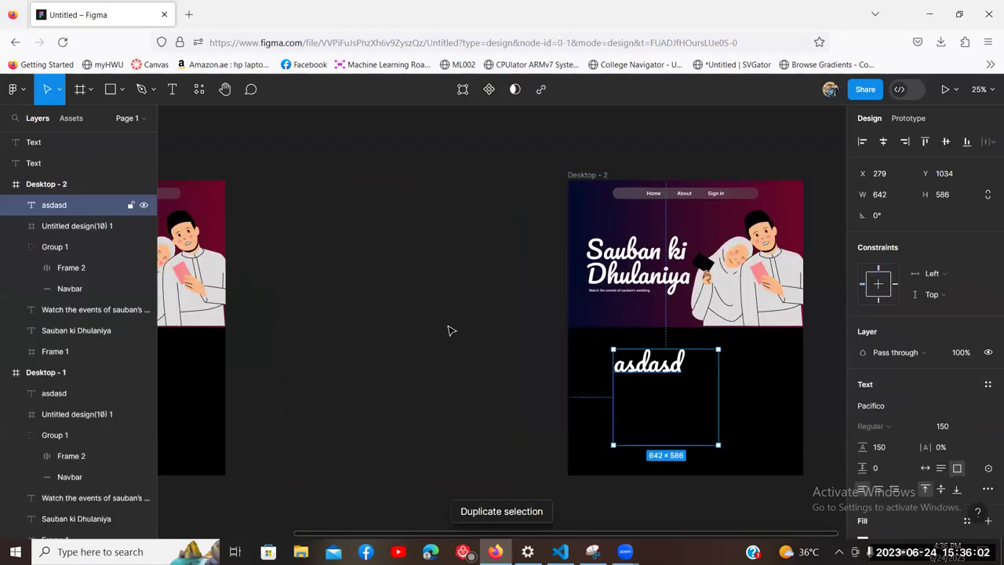
key("Delete")
Step: Delete the couple illustration from Desktop - 2
scroll(523, 229, "left", 4)
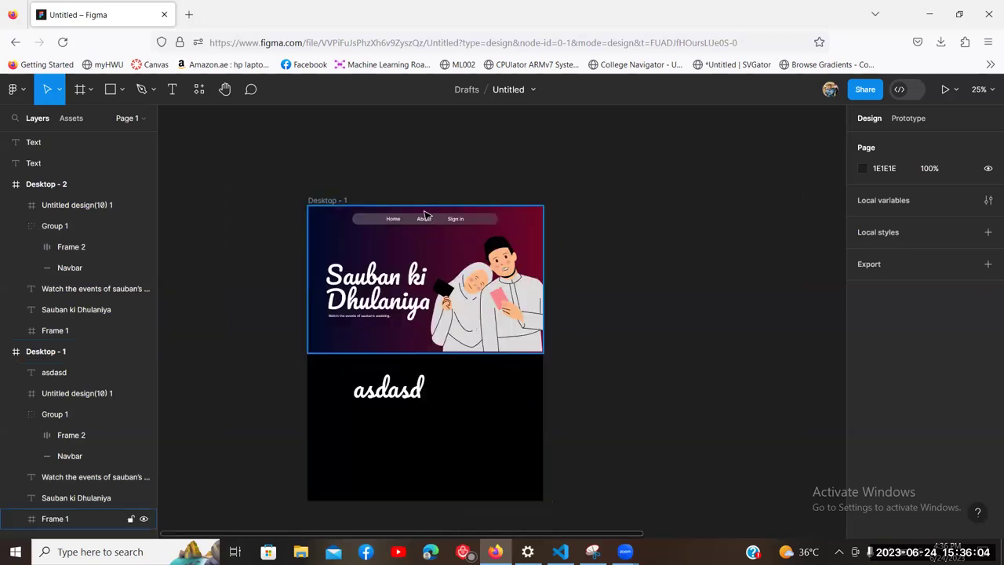
scroll(510, 271, "right", 2)
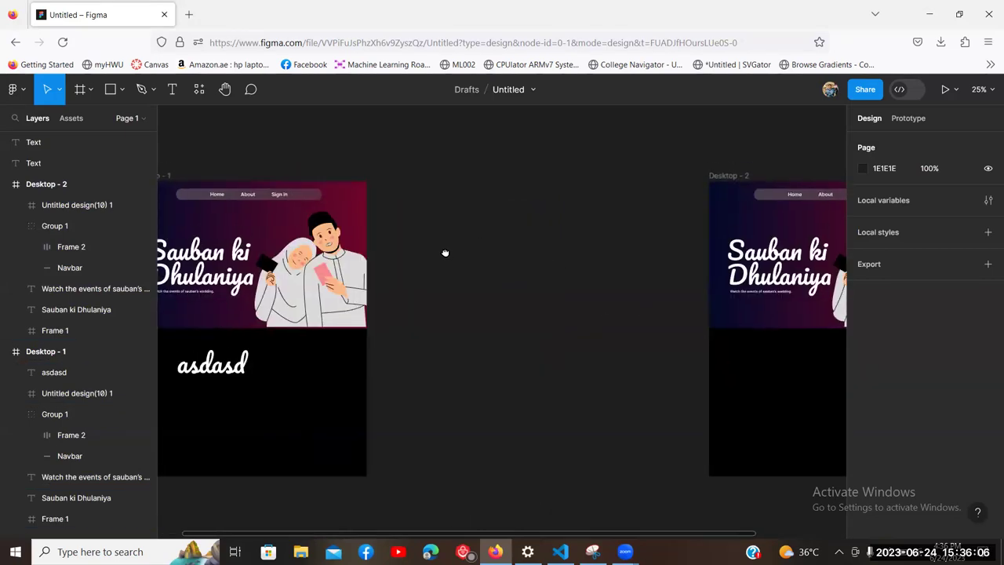
scroll(444, 254, "right", 5)
left_click(630, 287)
left_click(629, 286)
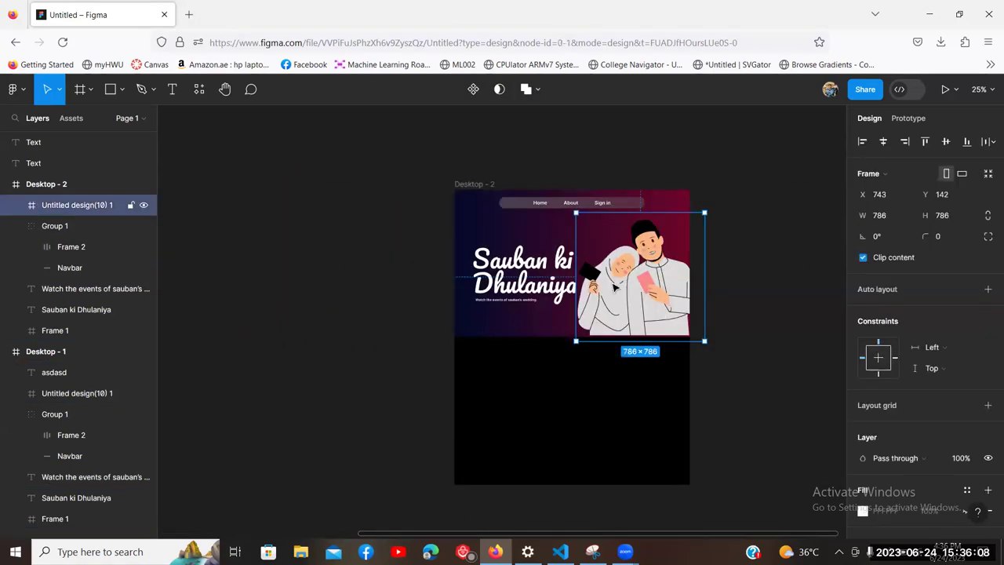
key("Delete")
Step: Retype the heading as 'Sign in', delete the subtitle, and centre the heading in the frame
double_click(546, 274)
type("Sign in")
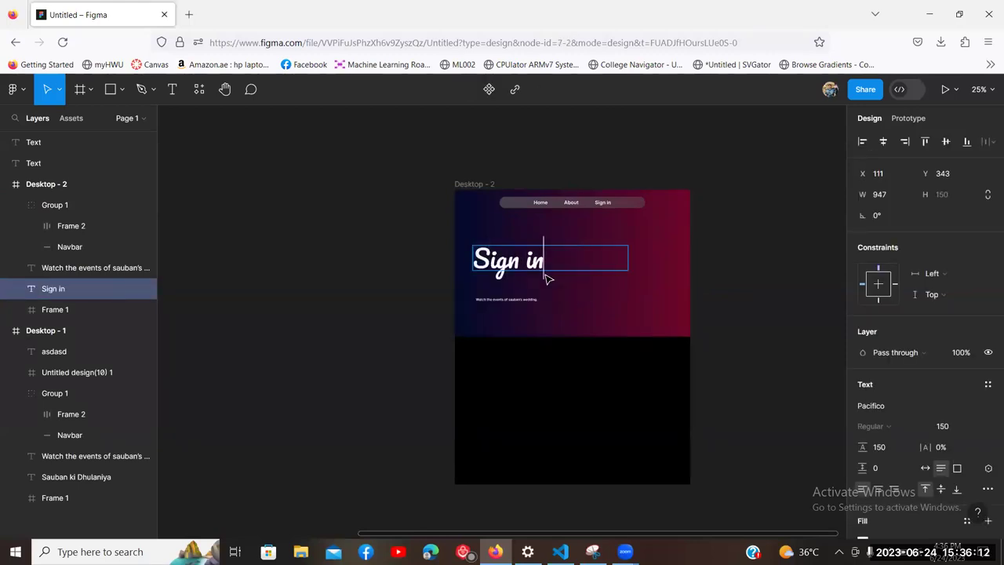
left_click(493, 298)
left_click(441, 303)
double_click(510, 300)
left_click(407, 303)
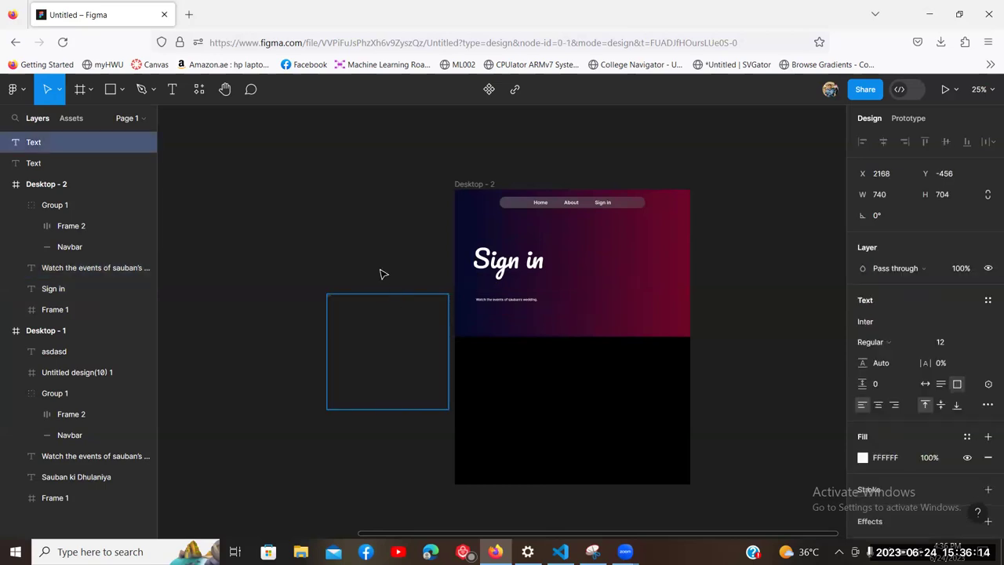
left_click(502, 312)
key("Delete")
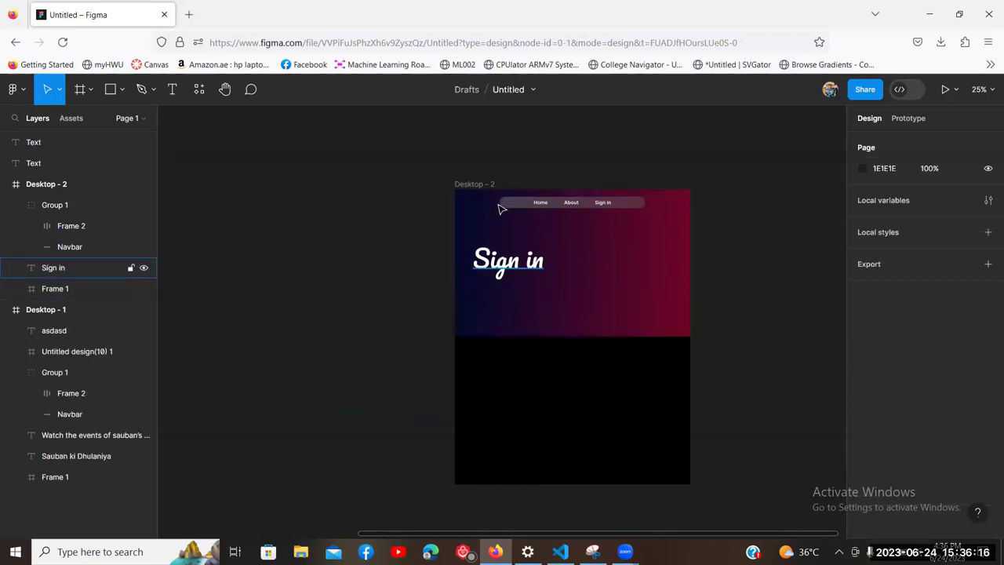
left_click_drag(497, 274, 556, 276)
Step: Shorten Desktop - 2 to a height of 900, making it 1440×900
scroll(575, 385, "down", 2)
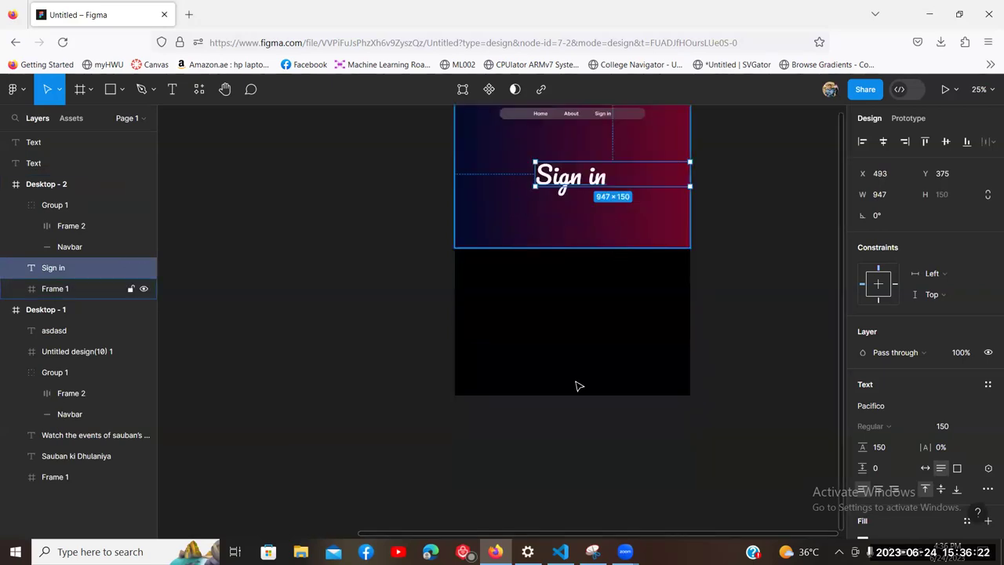
left_click(486, 246)
scroll(473, 251, "up", 4)
left_click(487, 266)
scroll(549, 313, "down", 3)
left_click_drag(578, 313, 578, 167)
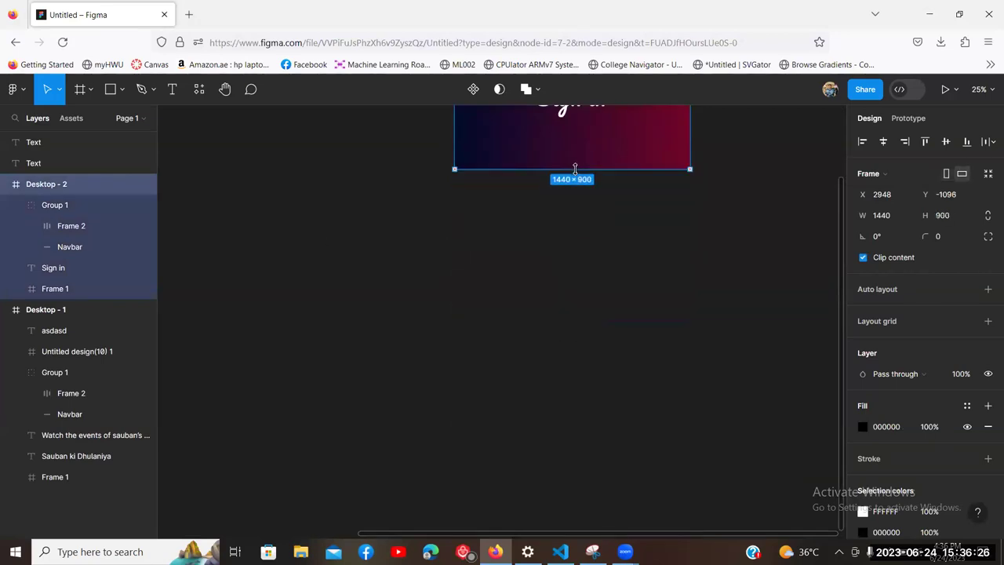
scroll(349, 306, "up", 3)
Step: Move Desktop - 2 to sit beside Desktop - 1
left_click(336, 332)
scroll(377, 352, "left", 2)
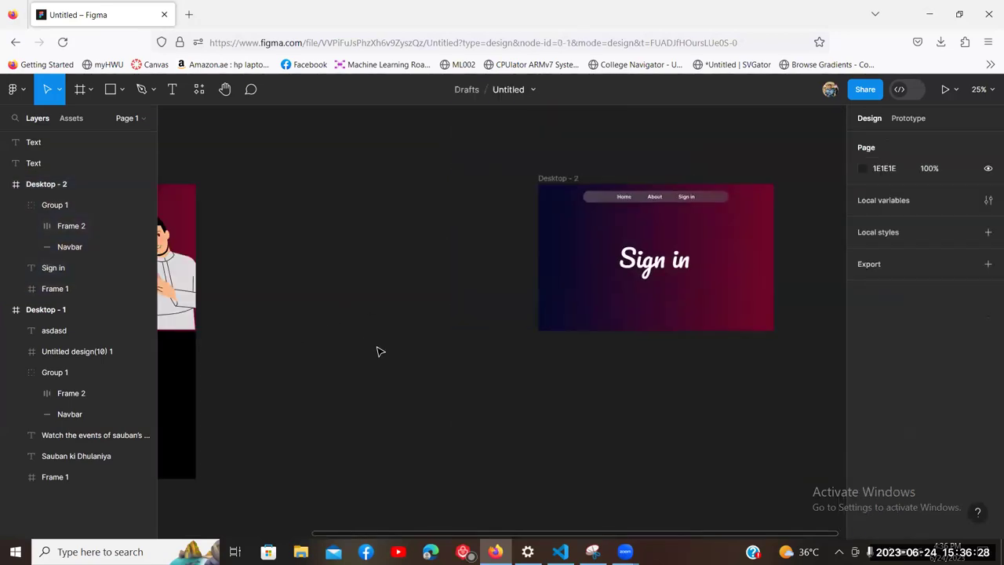
key("minus")
left_click_drag(550, 250, 436, 251)
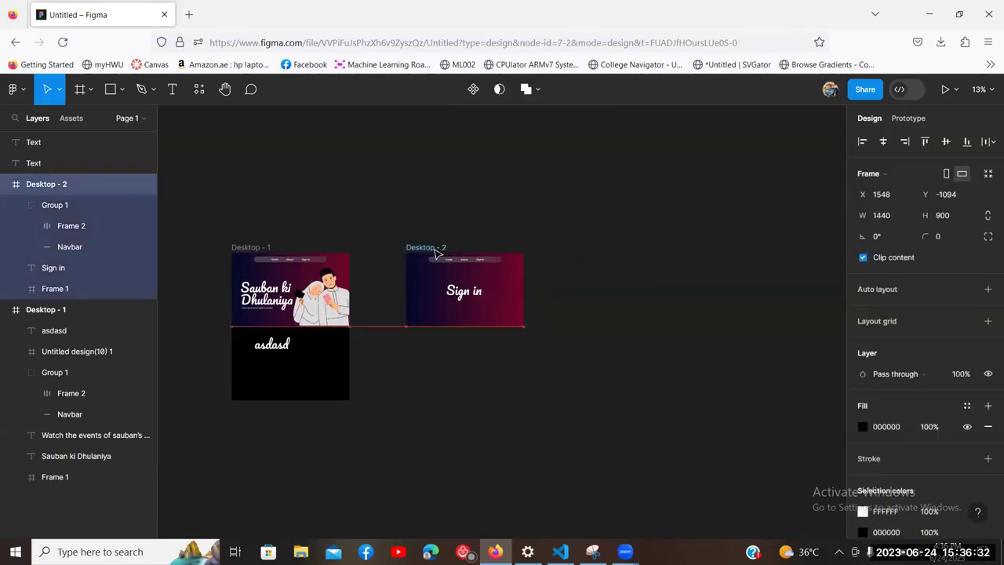
left_click(362, 217)
scroll(473, 177, "left", 2)
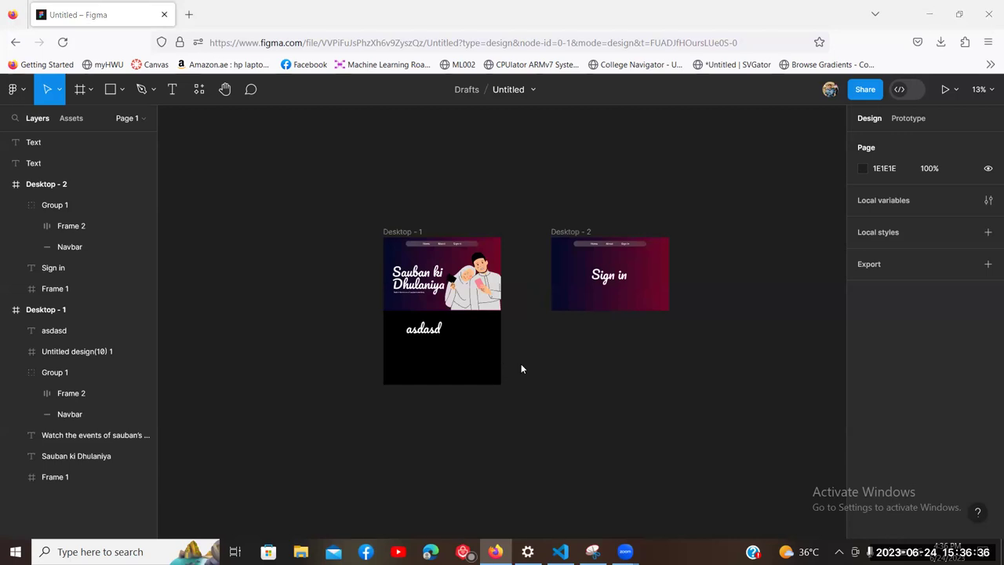
Step: Zoom out and pan to view Desktop - 1 and Desktop - 2 side by side
scroll(515, 195, "up", 5)
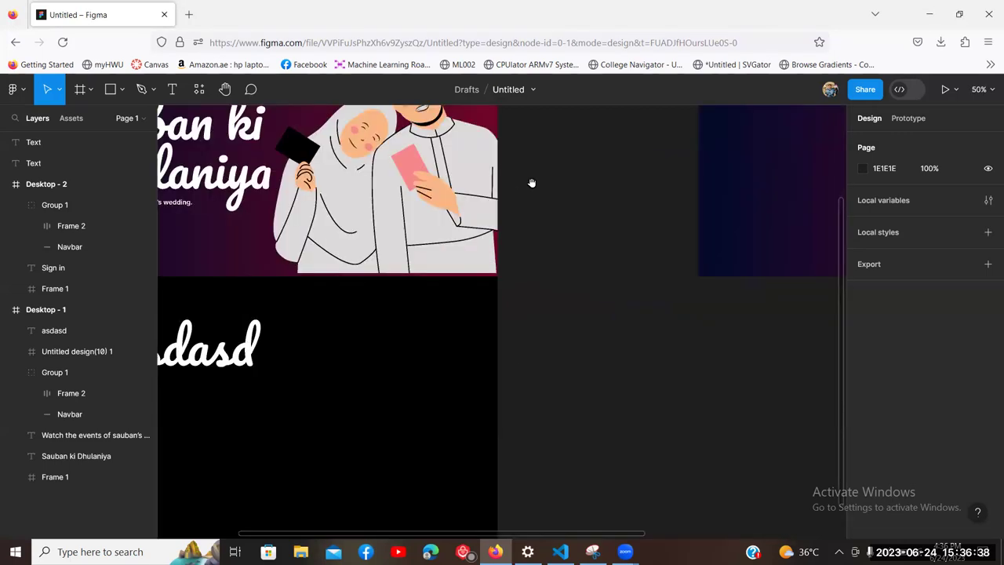
scroll(571, 239, "left", 3)
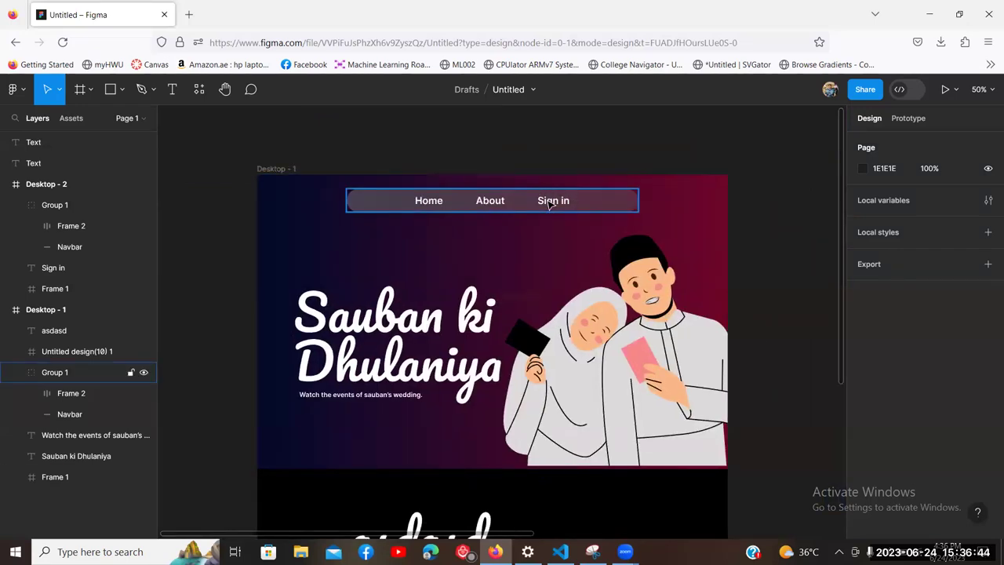
scroll(515, 139, "right", 5)
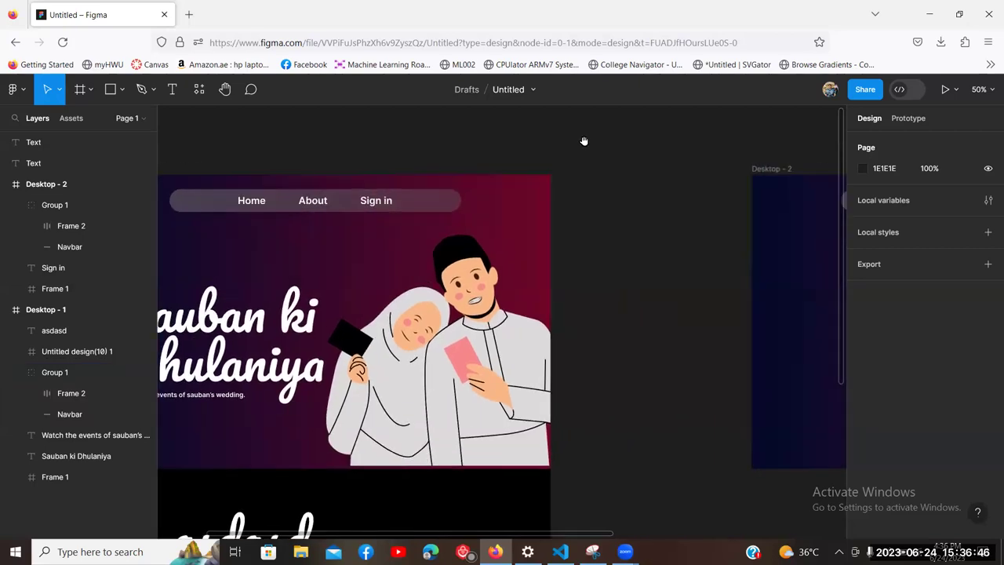
scroll(627, 235, "right", 10)
left_click(659, 286)
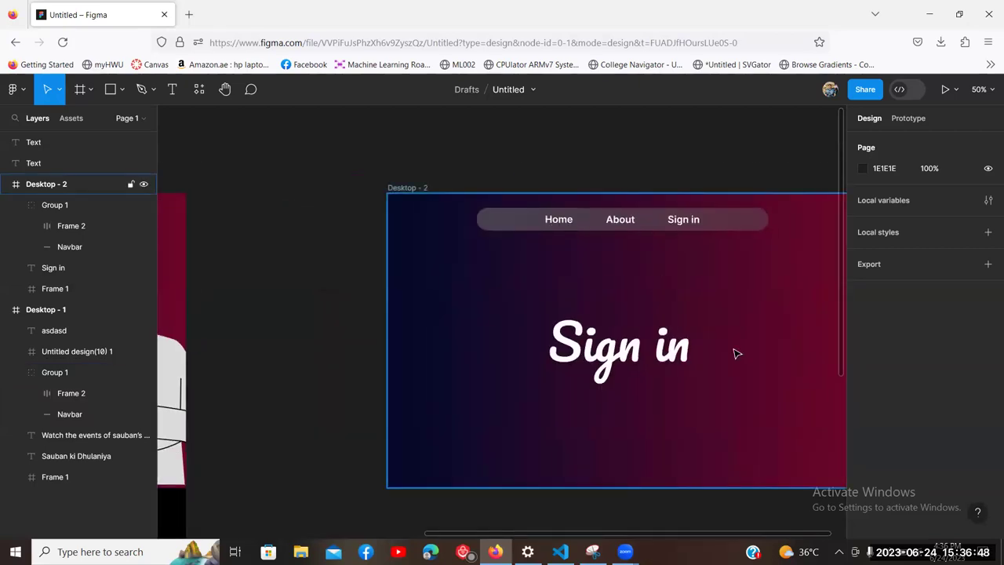
key("Escape")
key("minus")
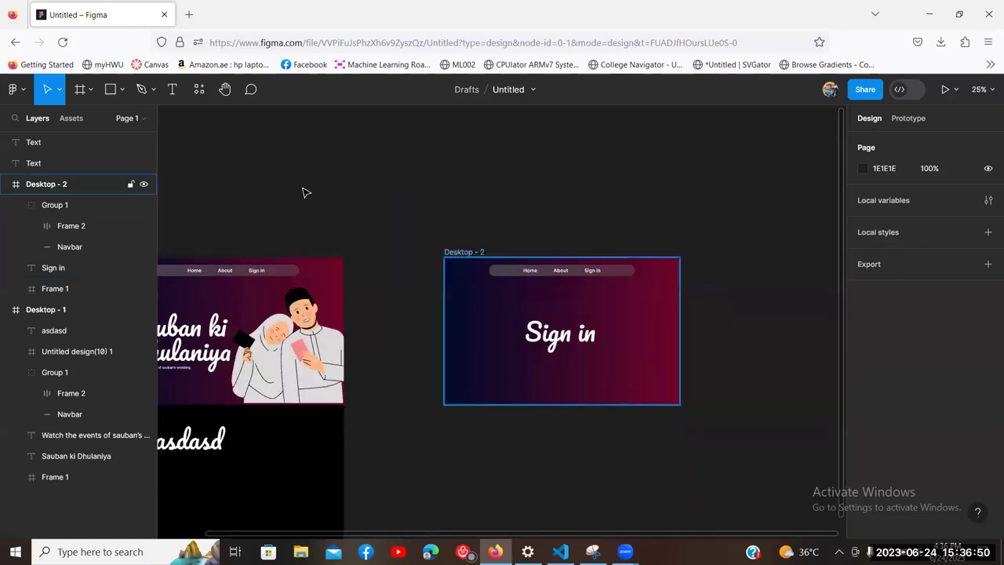
left_click_drag(301, 188, 463, 145)
left_click_drag(545, 188, 484, 152)
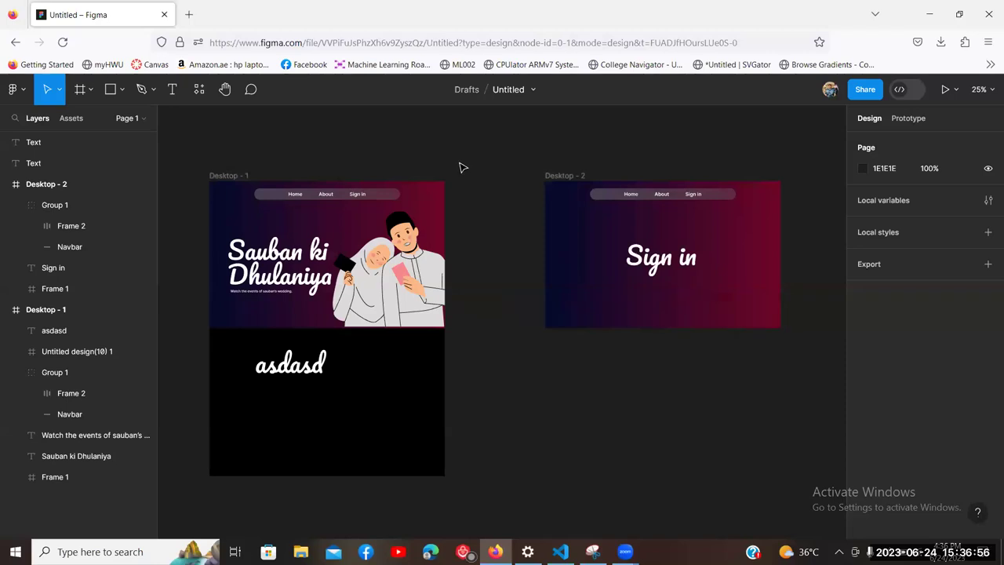
left_click_drag(457, 161, 511, 188)
left_click_drag(350, 162, 444, 172)
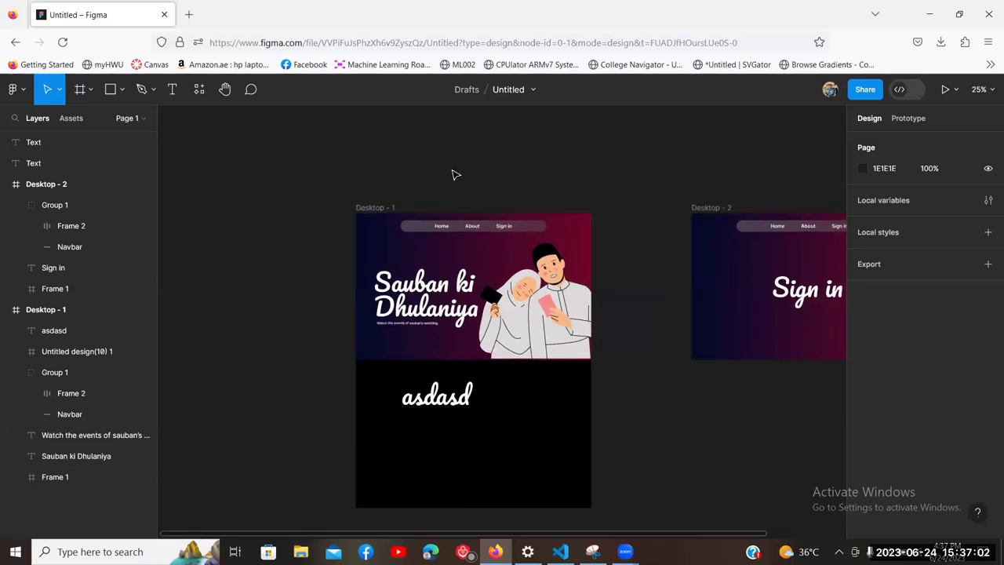
Step: Zoom back to 50% and select the whole Desktop - 1 frame
key("ctrl+equal")
key("ctrl+minus")
key("ctrl+equal")
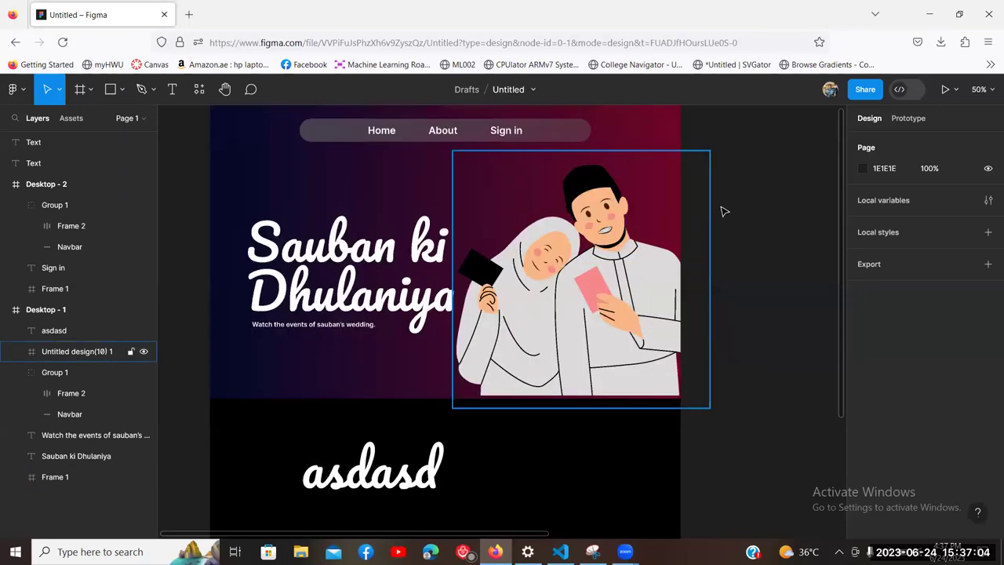
scroll(722, 223, "up", 2)
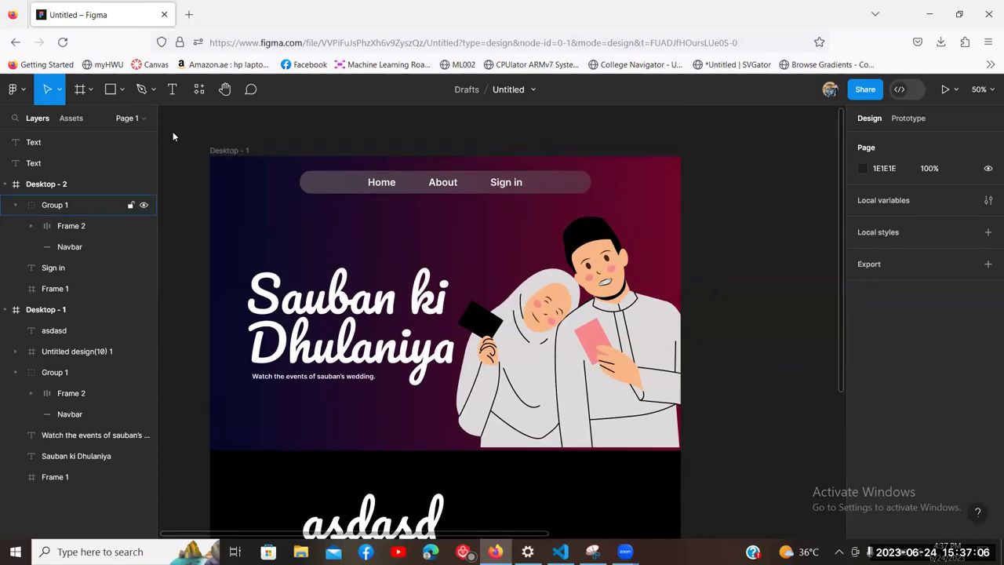
left_click(245, 173)
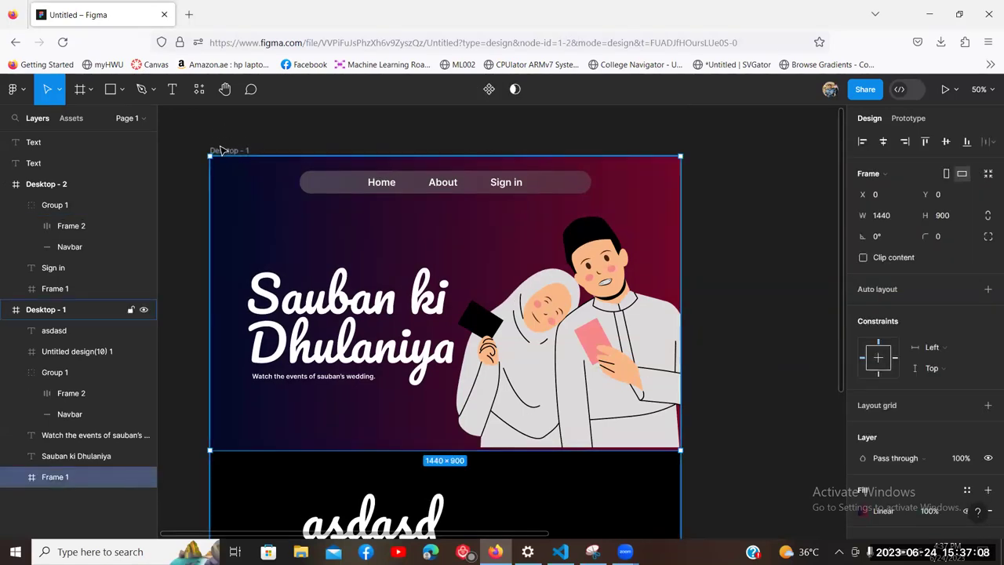
left_click(224, 150)
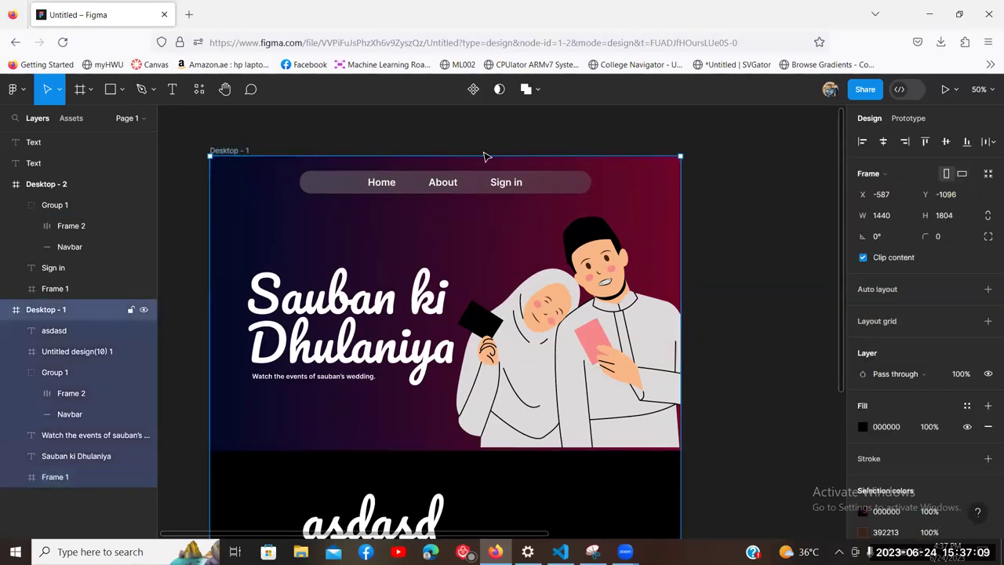
Step: In Prototype mode, drill into the Desktop - 1 navbar to reach the Sign in link
left_click(916, 119)
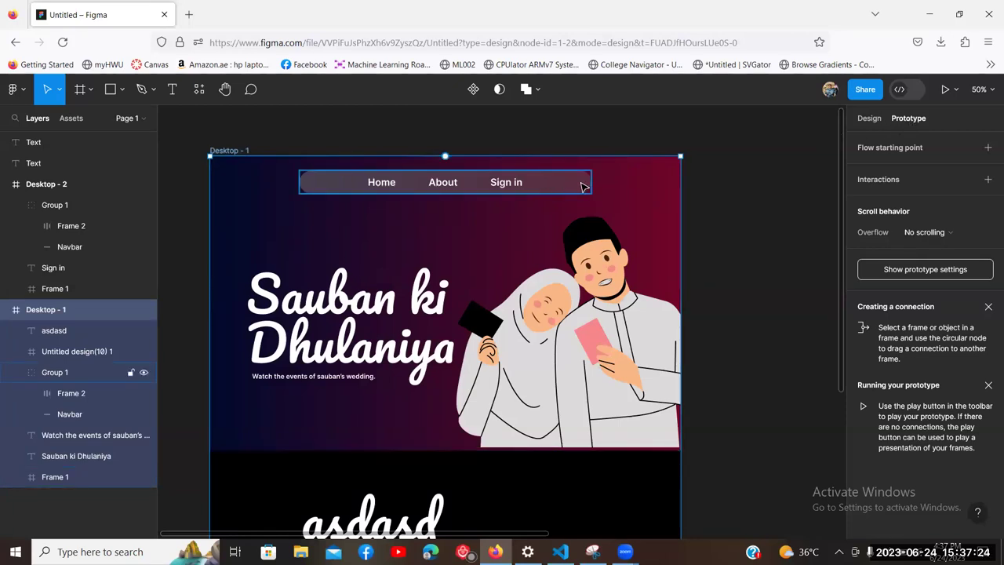
left_click(511, 184)
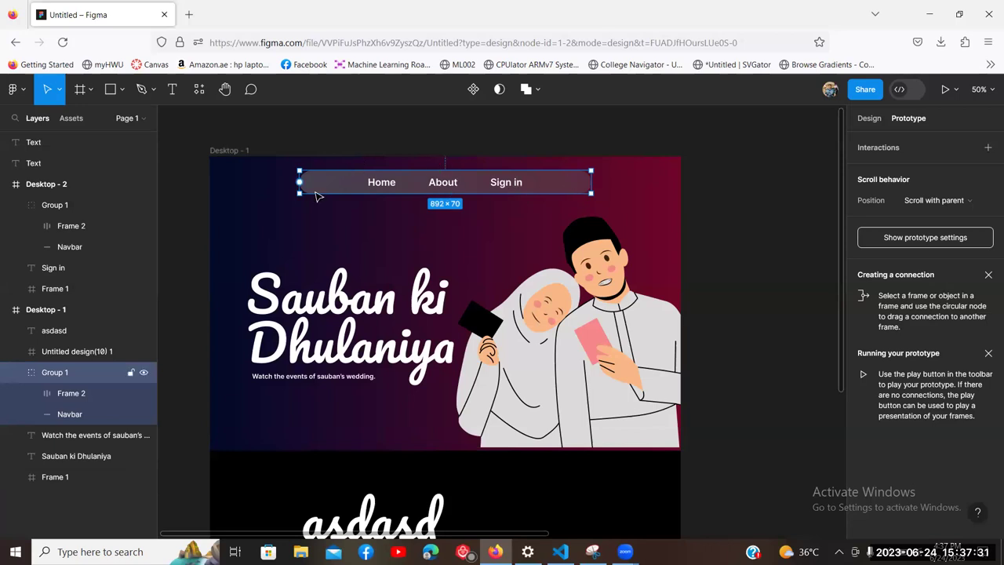
double_click(511, 186)
double_click(512, 186)
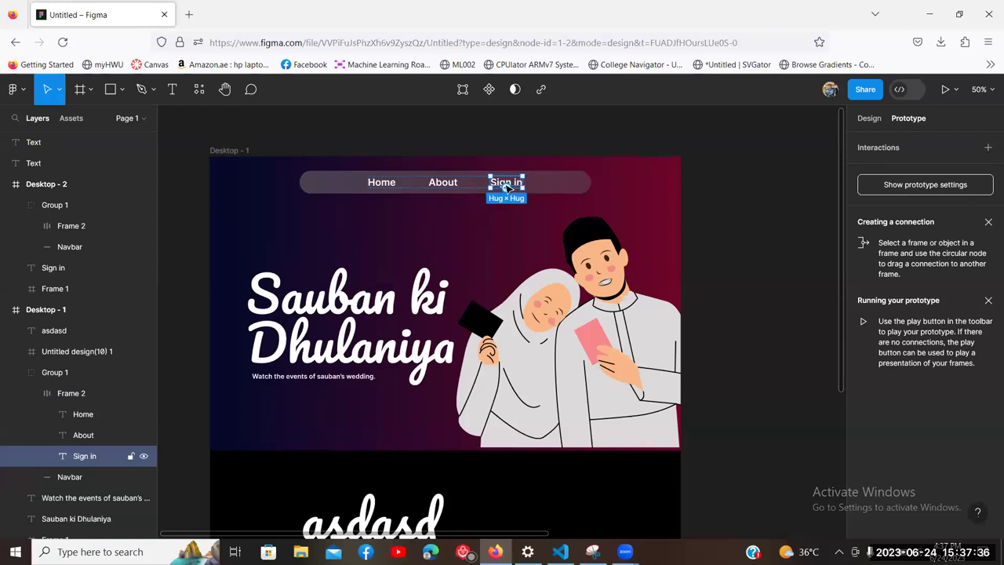
key("shift+0")
scroll(511, 196, "up", 5)
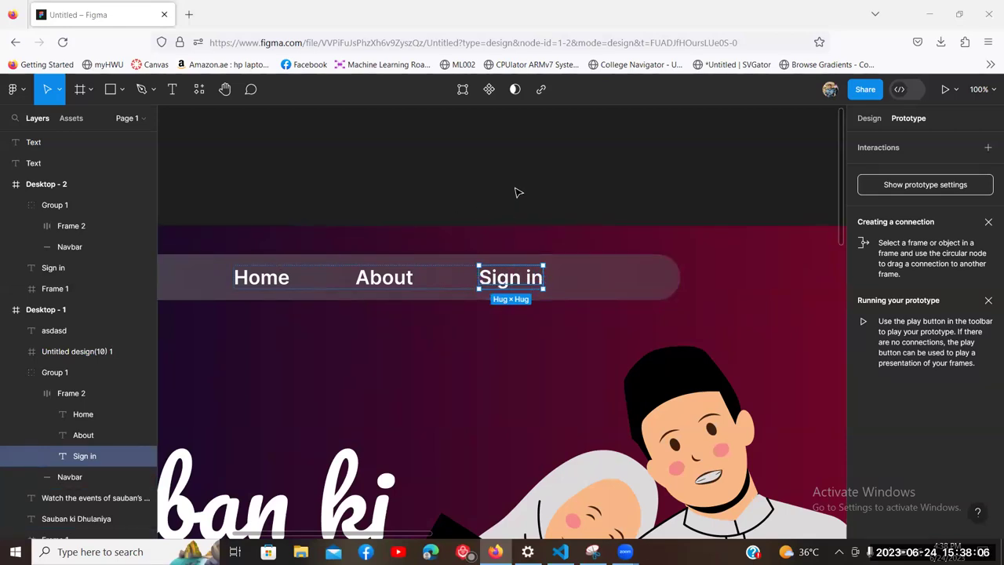
left_click(549, 190)
key("ctrl+minus")
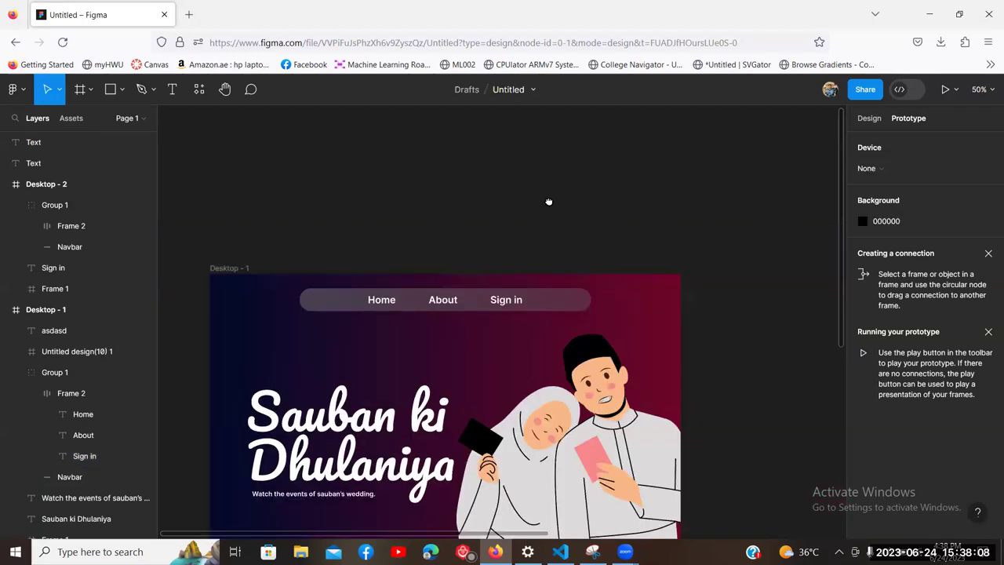
scroll(549, 201, "down", 2)
scroll(549, 201, "right", 3)
Step: Draw a connection from Sign in to Desktop - 2, then delete it
left_click(386, 223)
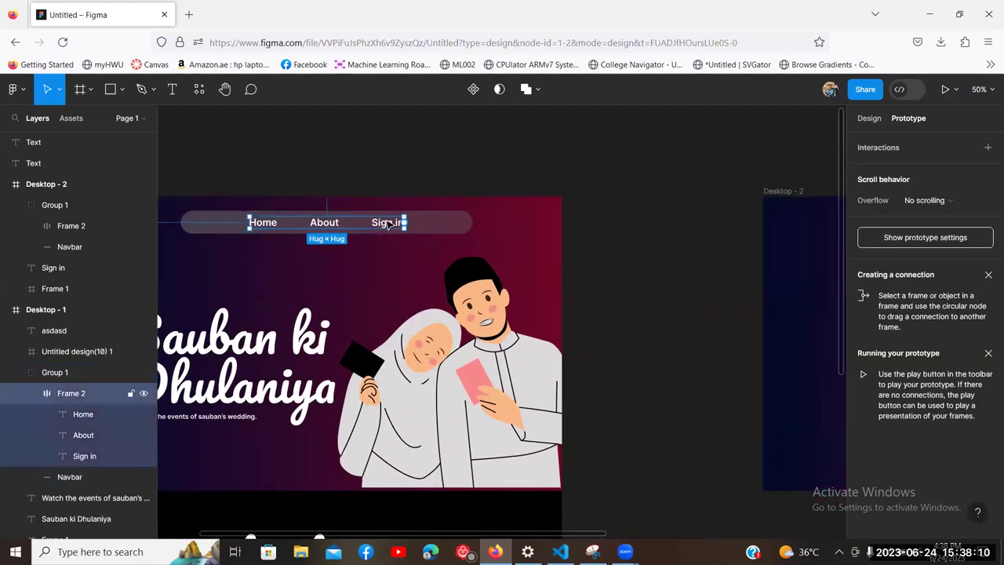
left_click(385, 226)
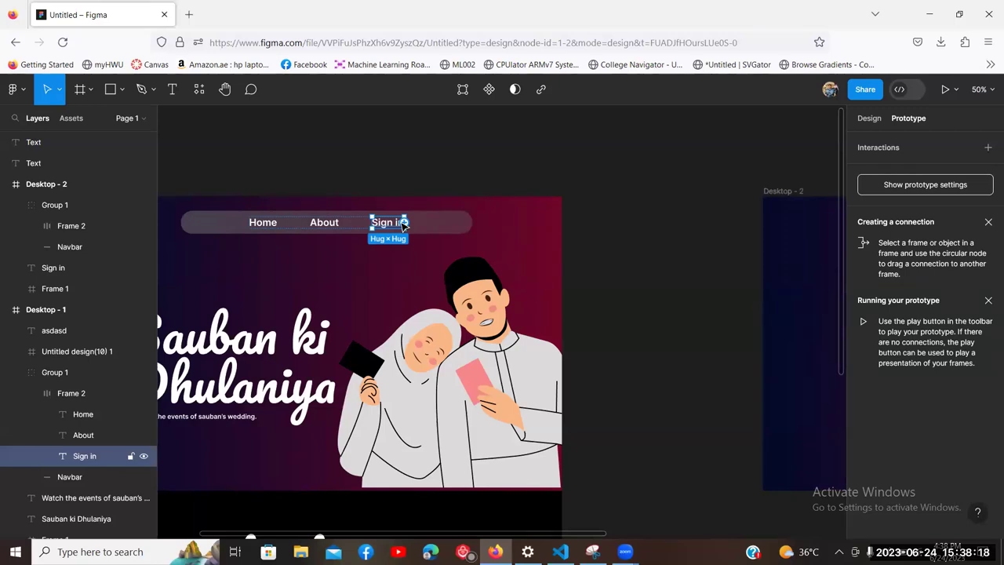
left_click_drag(405, 223, 769, 287)
left_click_drag(683, 252, 620, 233)
scroll(596, 228, "right", 2)
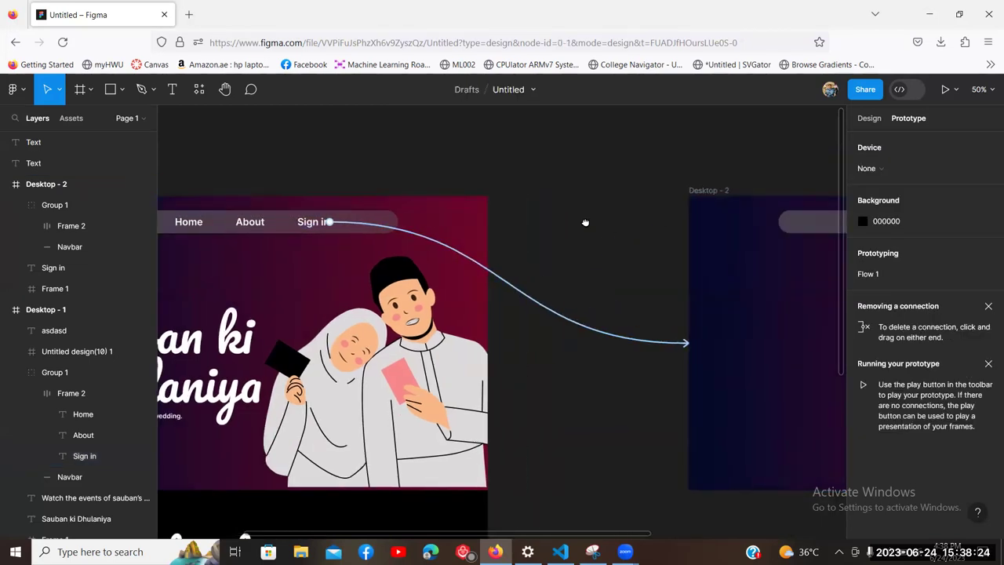
key("ctrl+minus")
key("ctrl+plus")
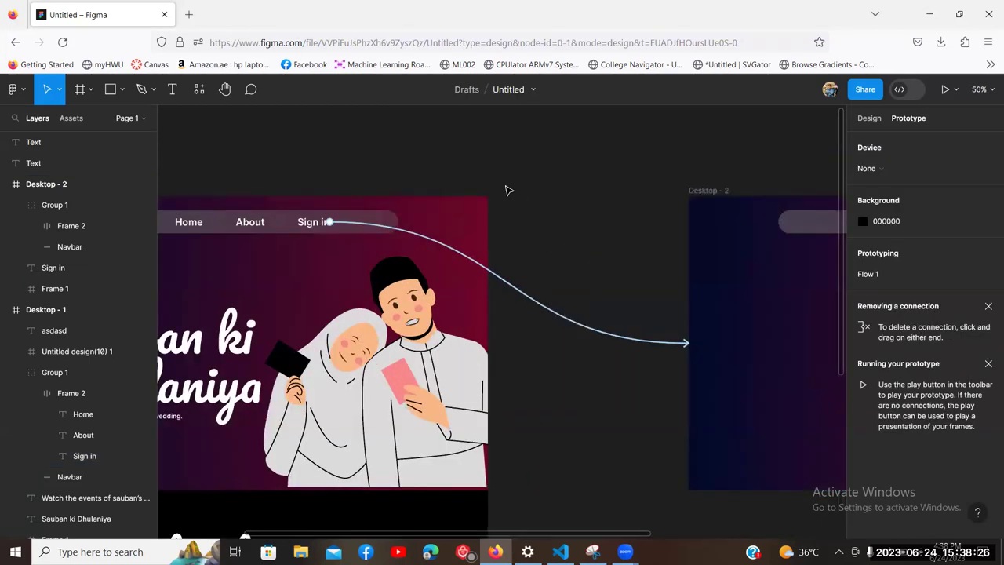
left_click(551, 314)
key("Delete")
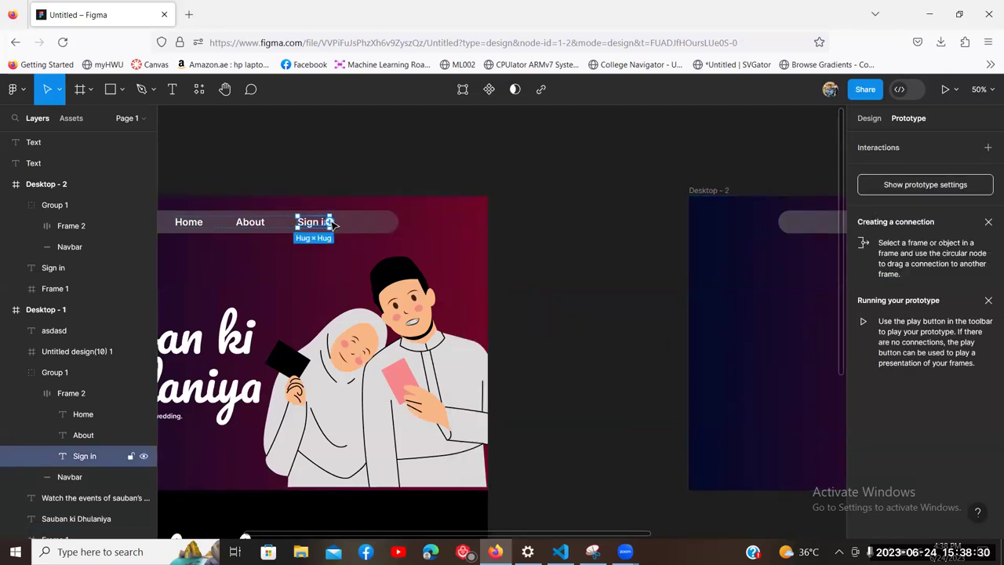
Step: Redraw the Sign in connection to Desktop - 2 as On click, instant Navigate to
left_click_drag(334, 224, 619, 298)
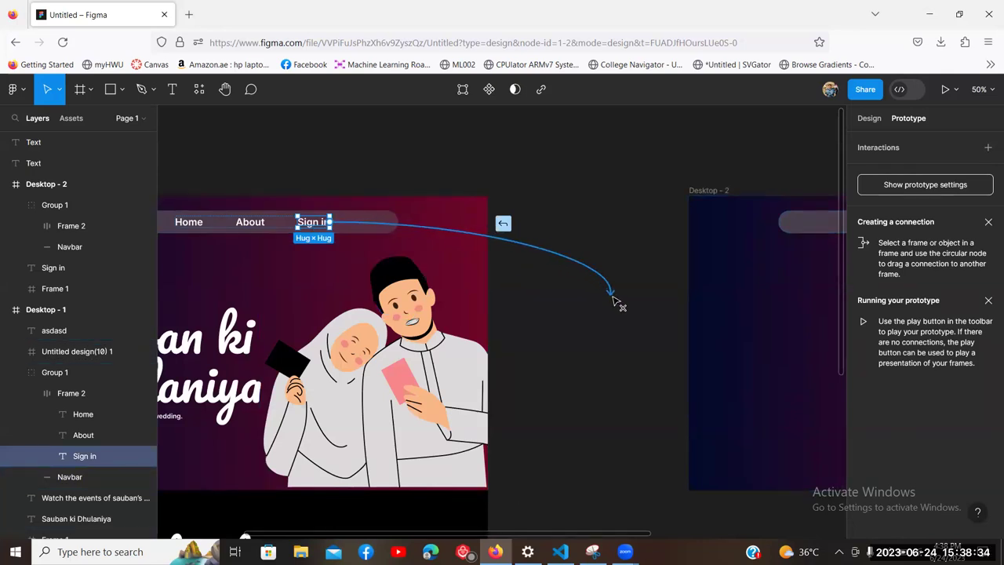
left_click_drag(562, 282, 737, 359)
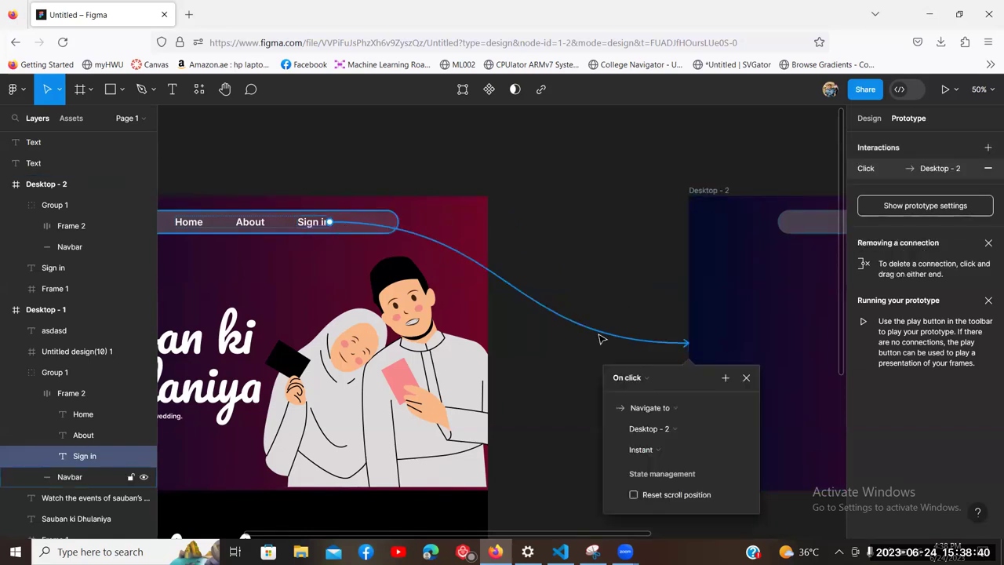
left_click(625, 262)
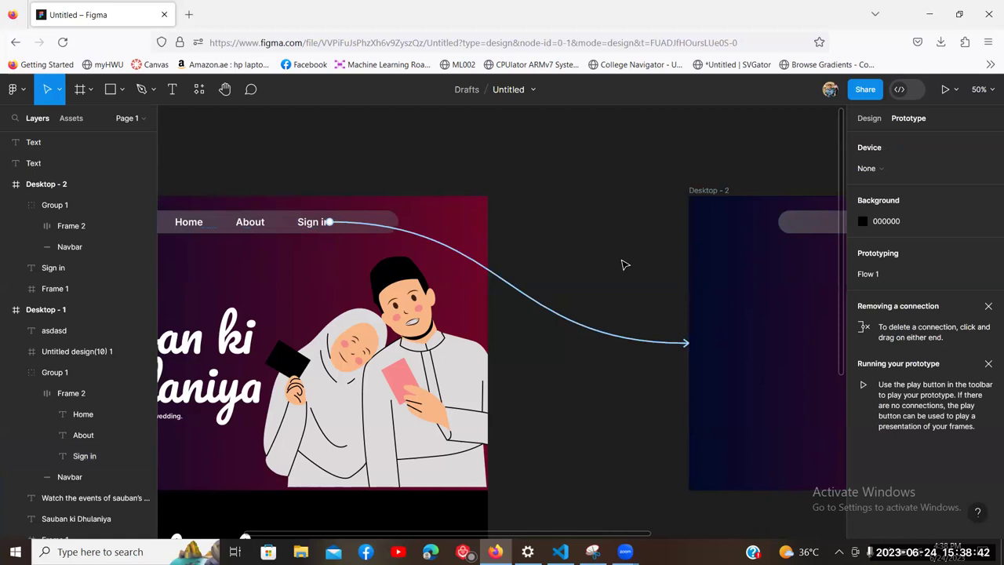
key("minus")
scroll(609, 172, "down", 2)
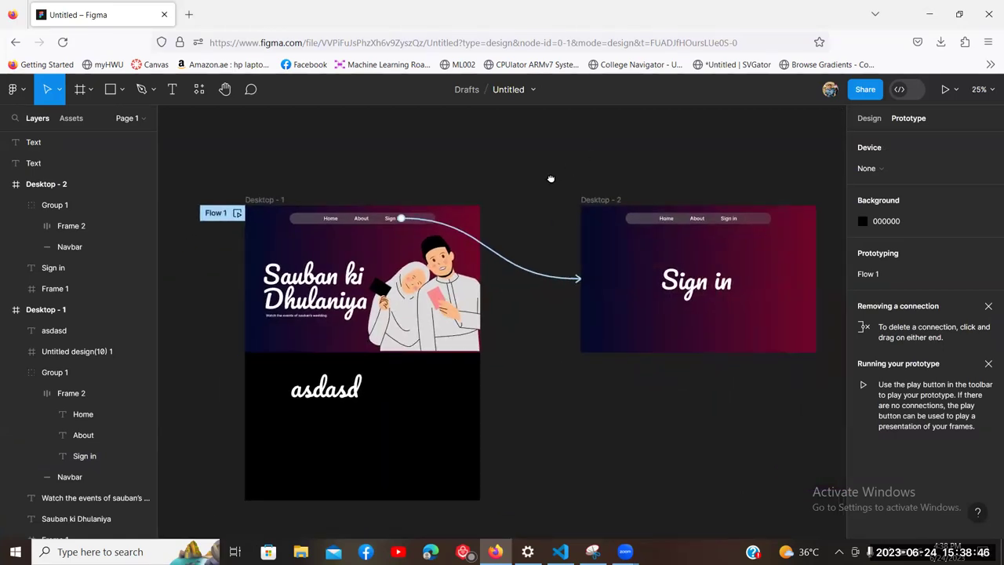
scroll(555, 181, "down", 1)
left_click(439, 259)
left_click(271, 324)
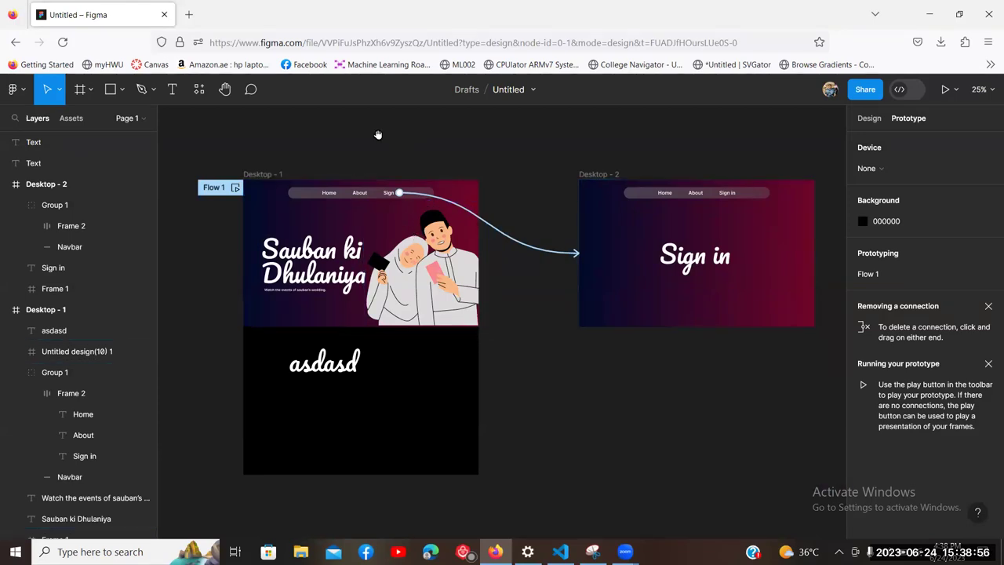
left_click_drag(376, 134, 408, 153)
left_click(821, 315)
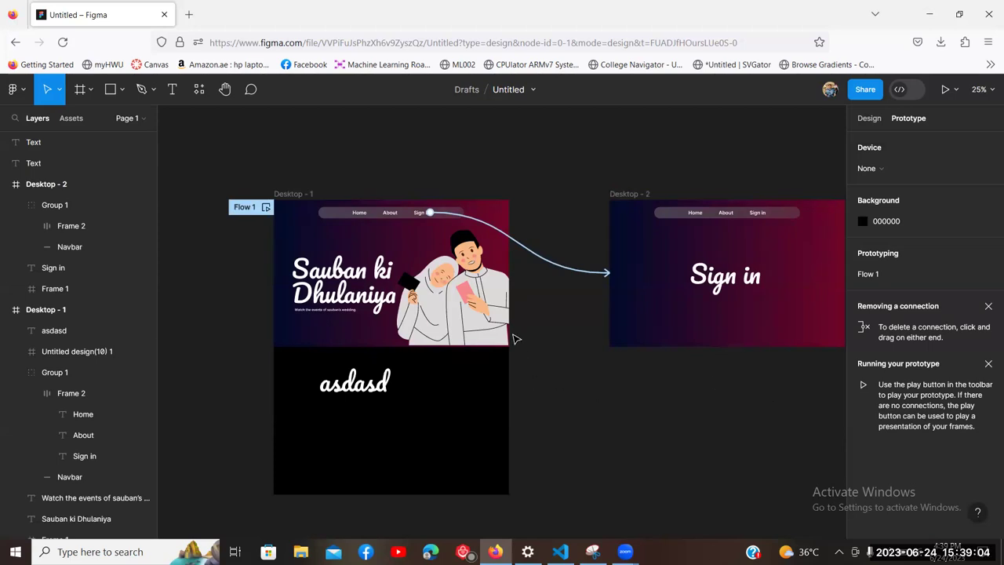
scroll(357, 160, "up", 5)
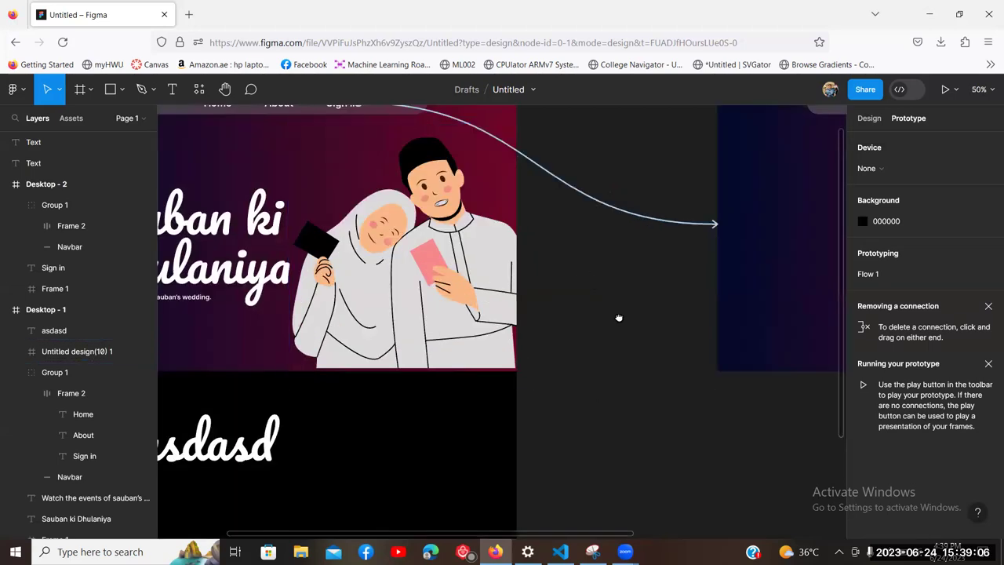
scroll(806, 269, "down", 3)
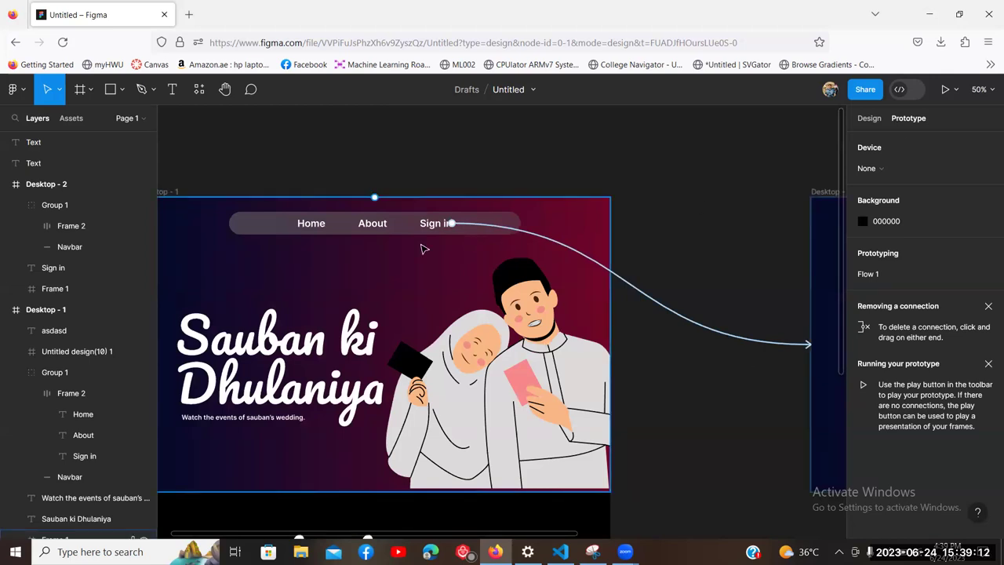
double_click(439, 227)
left_click(438, 228)
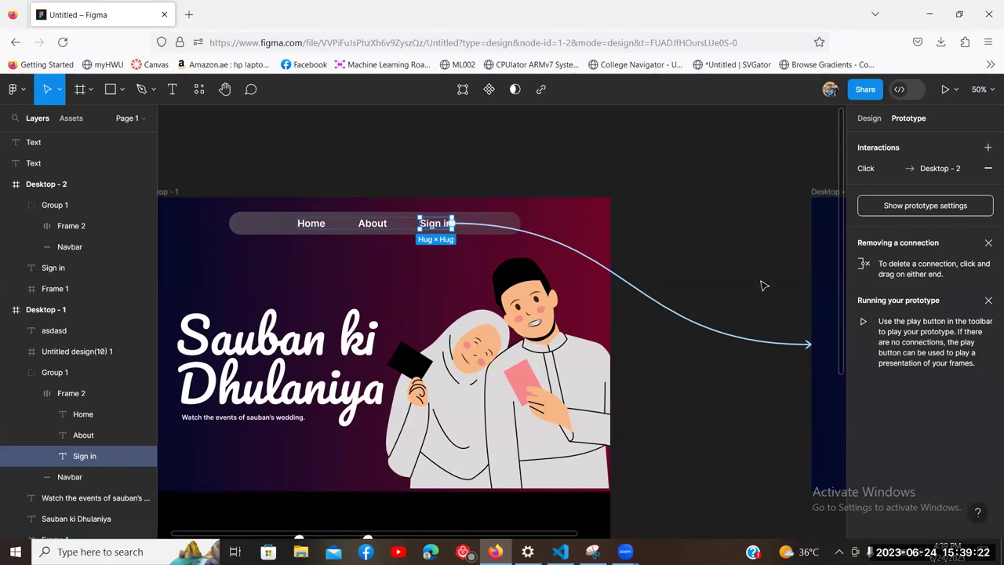
scroll(637, 240, "right", 5)
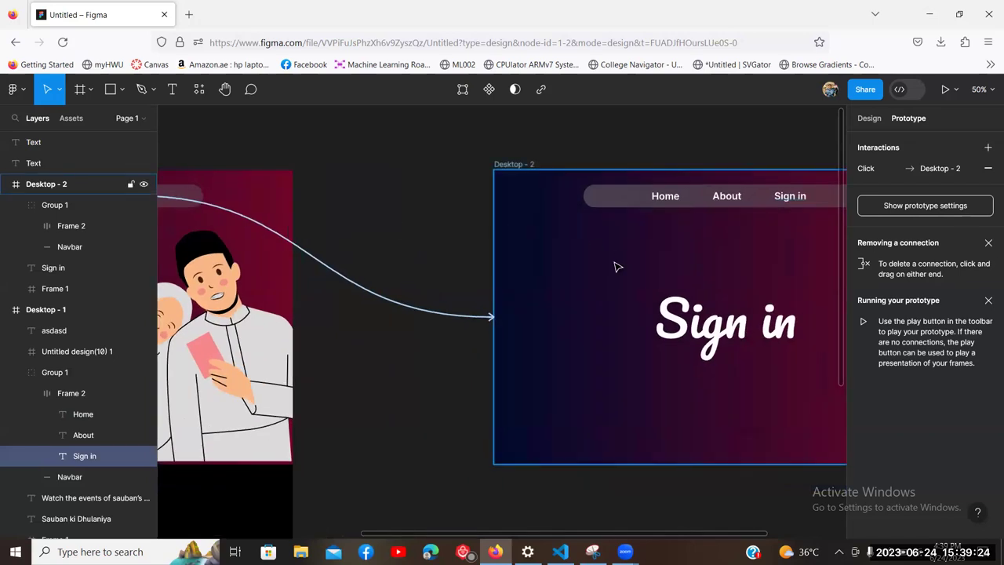
key("minus")
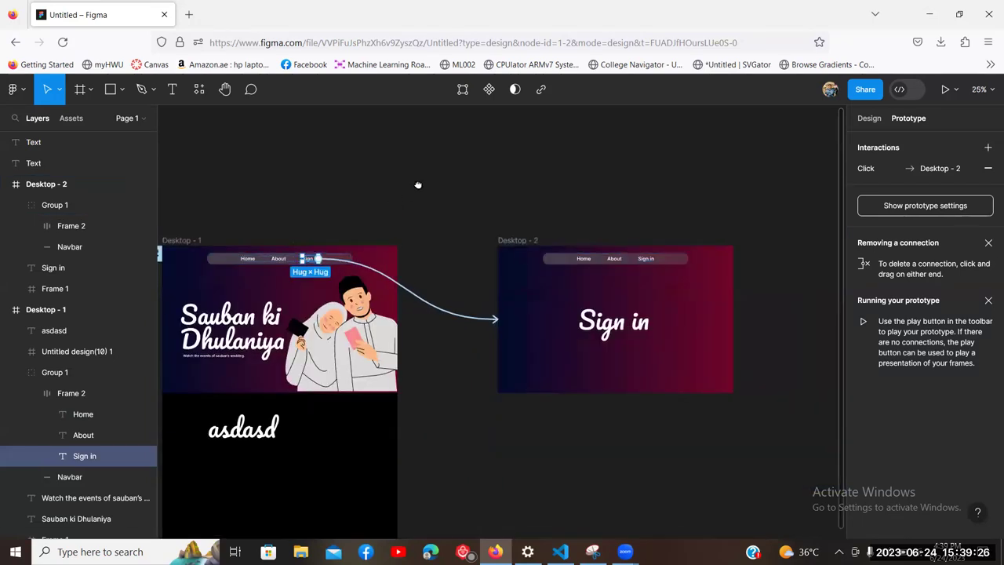
left_click_drag(417, 189, 450, 147)
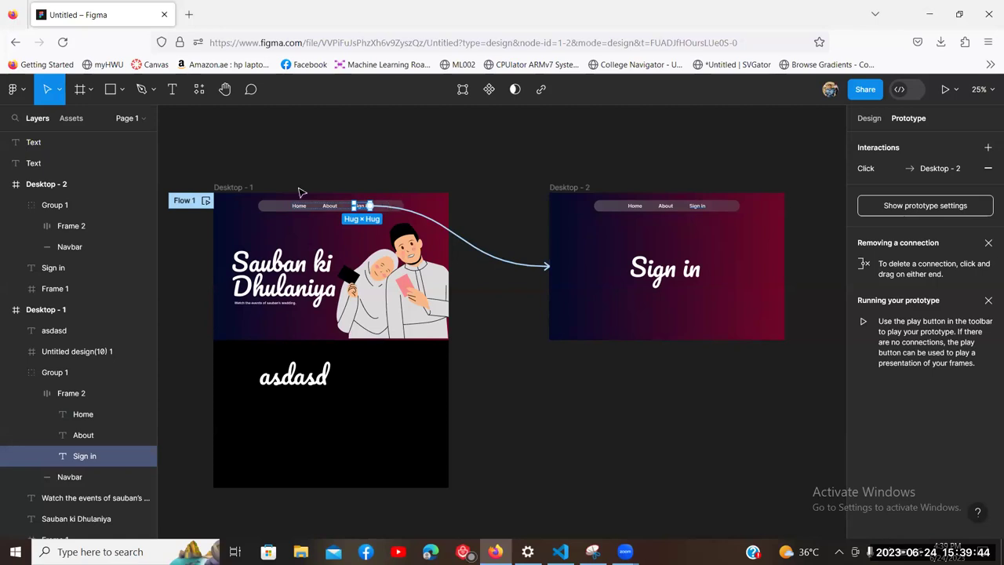
left_click(863, 118)
left_click(913, 119)
left_click(413, 156)
scroll(518, 177, "left", 3)
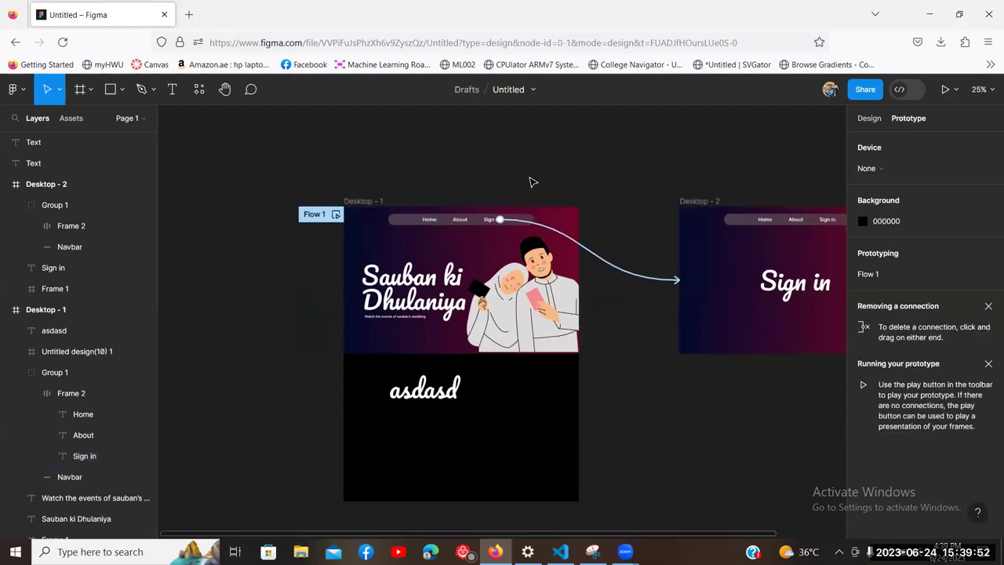
key("shift+0")
scroll(558, 267, "up", 5)
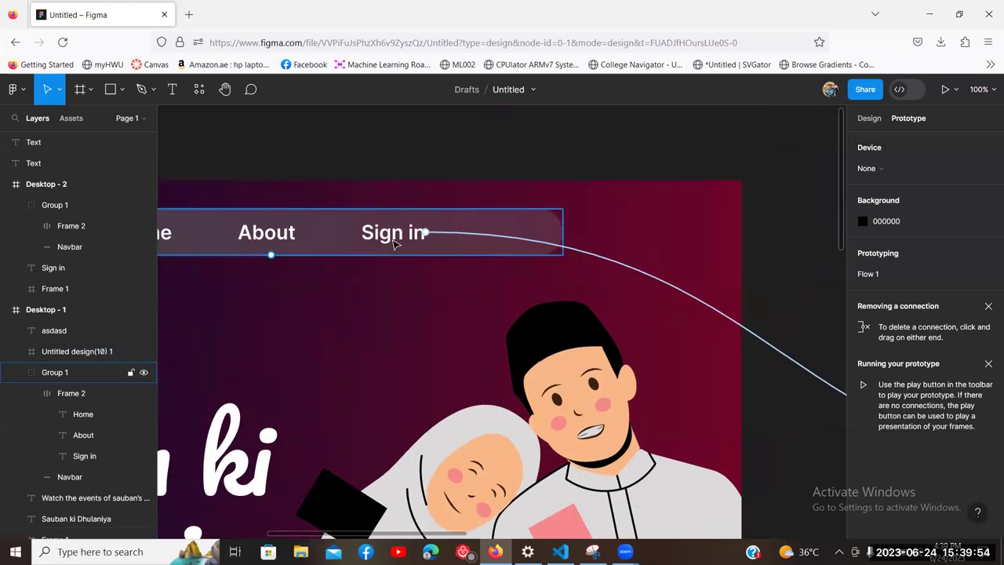
left_click(391, 238)
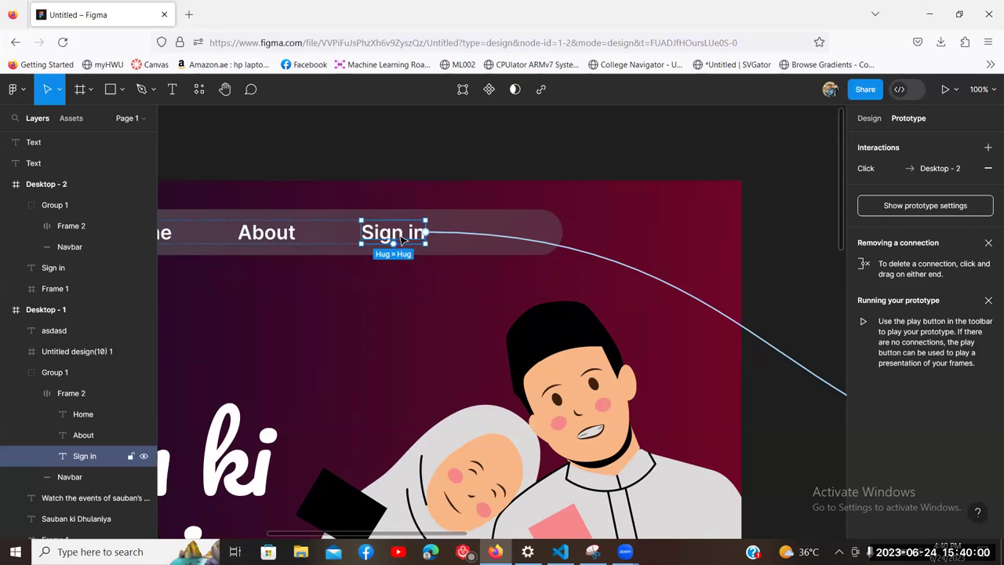
key("ctrl+minus")
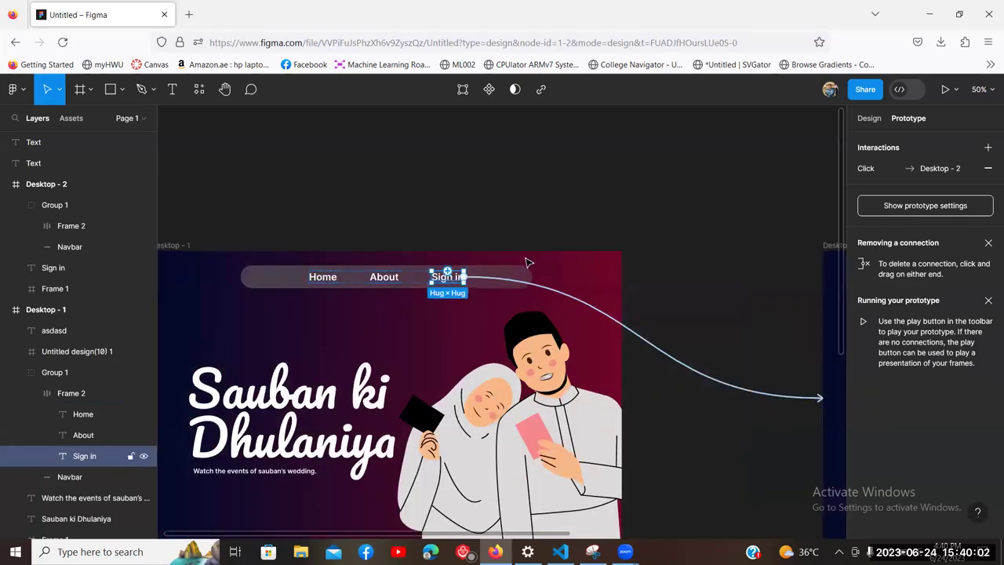
key("Escape")
key("Escape")
key("Escape")
key("shift+2")
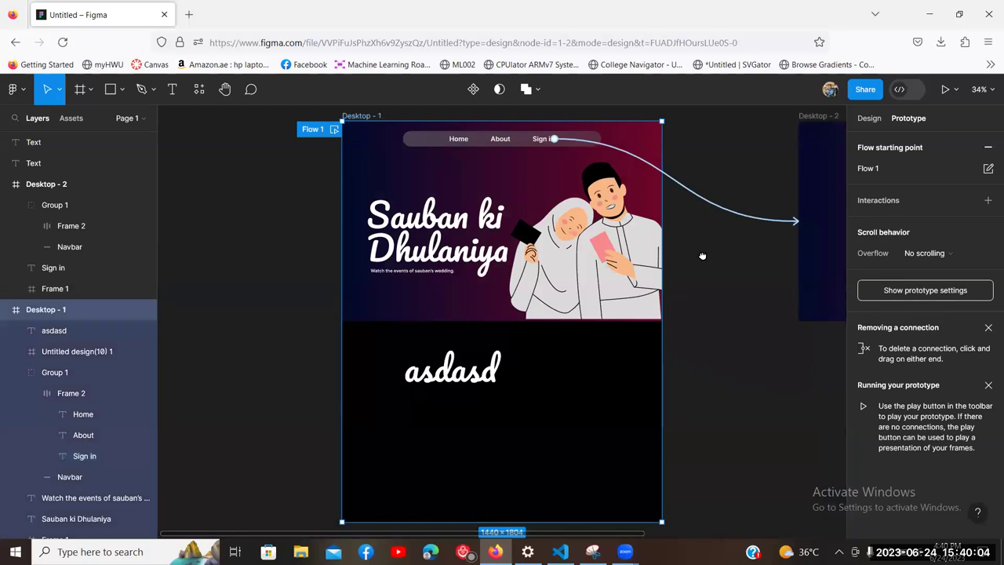
scroll(547, 330, "right", 5)
scroll(547, 330, "up", 2)
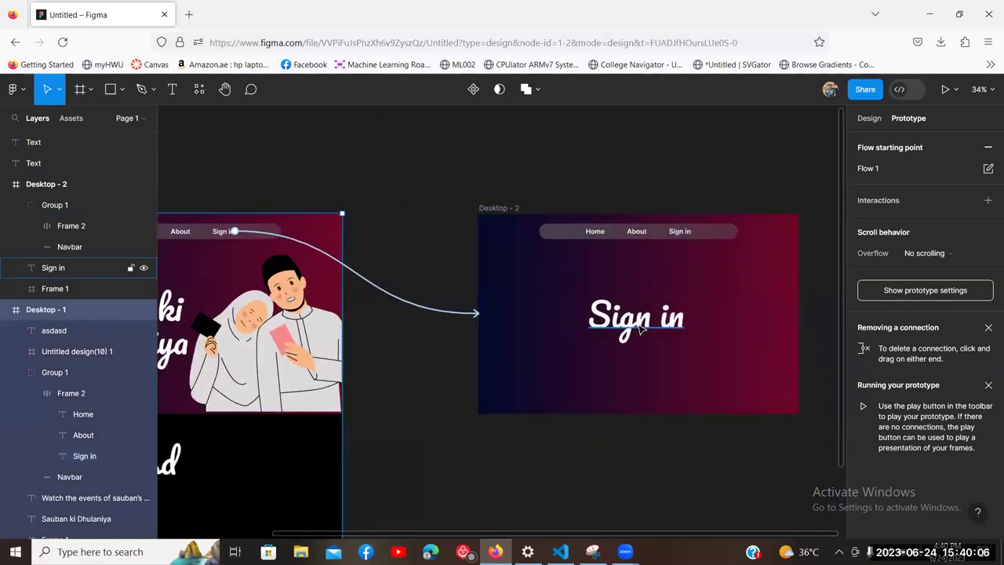
left_click(434, 182)
scroll(396, 179, "left", 6)
scroll(396, 179, "up", 1)
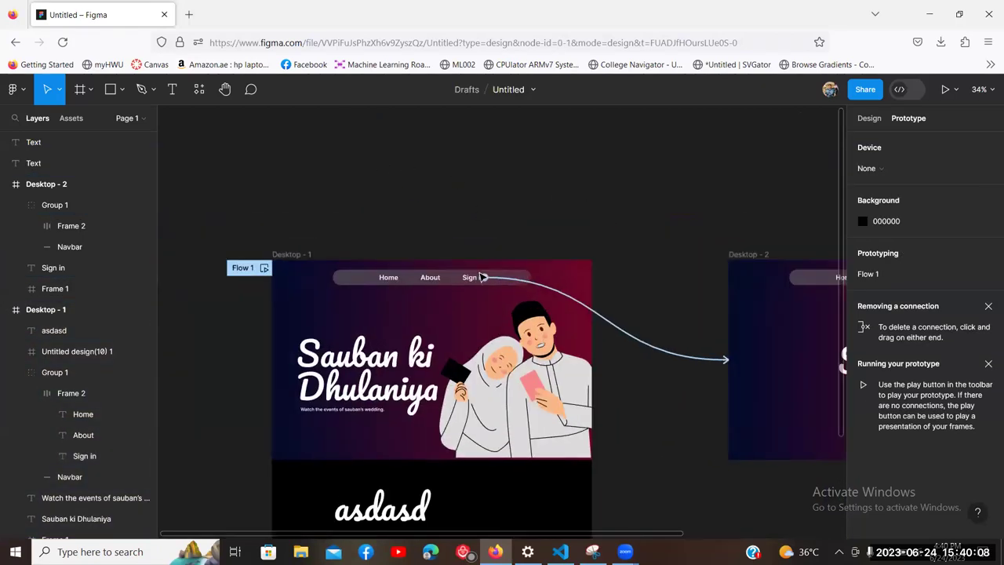
left_click(473, 284)
left_click(473, 282)
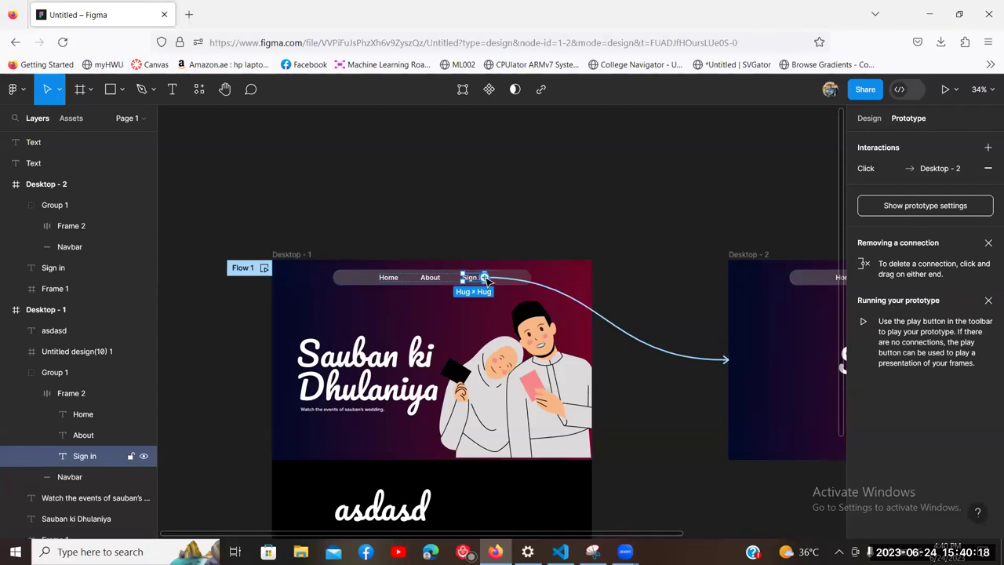
scroll(554, 209, "down", 2)
scroll(555, 208, "right", 2)
scroll(554, 209, "down", 1)
scroll(555, 208, "right", 1)
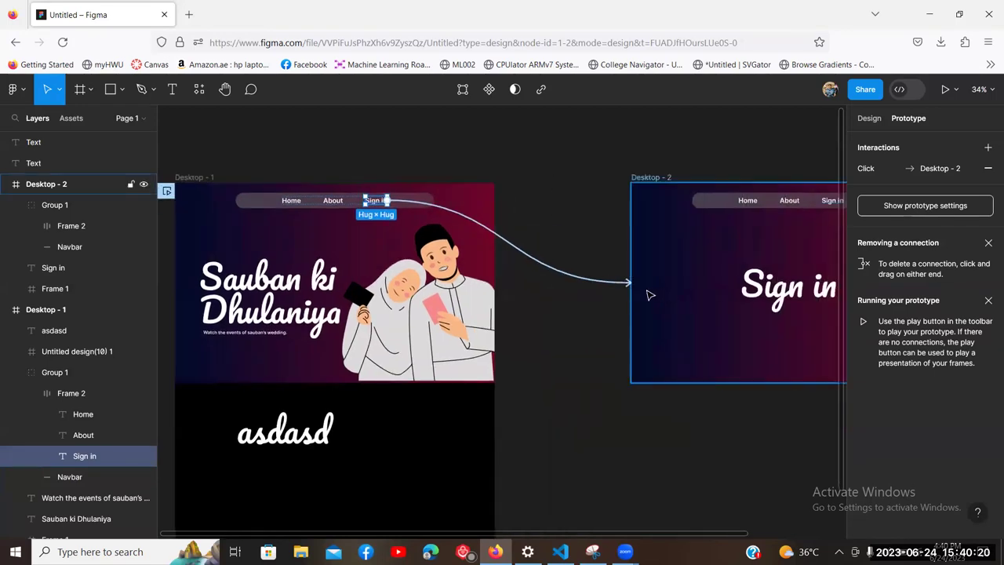
left_click(607, 285)
left_click_drag(607, 284, 672, 315)
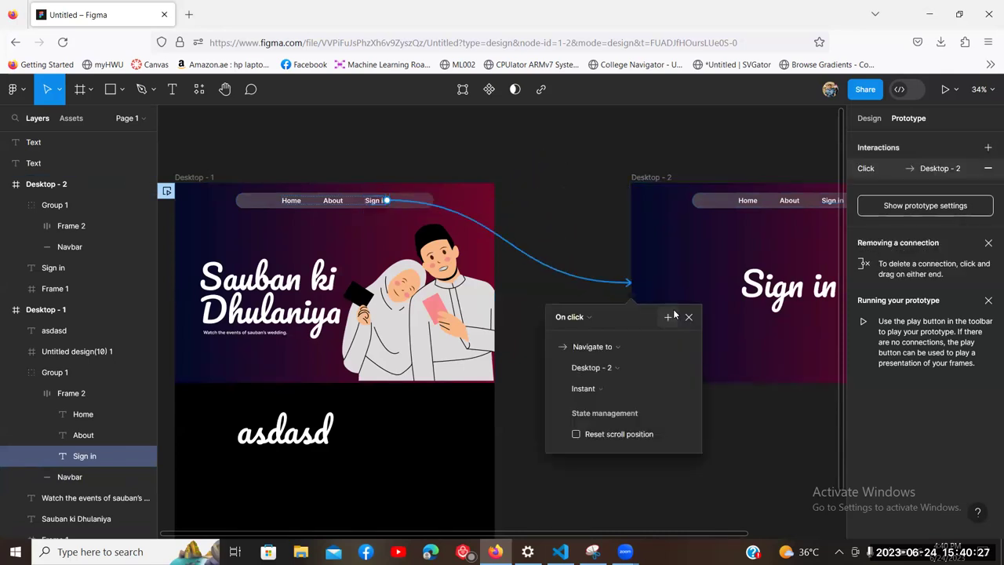
left_click(572, 178)
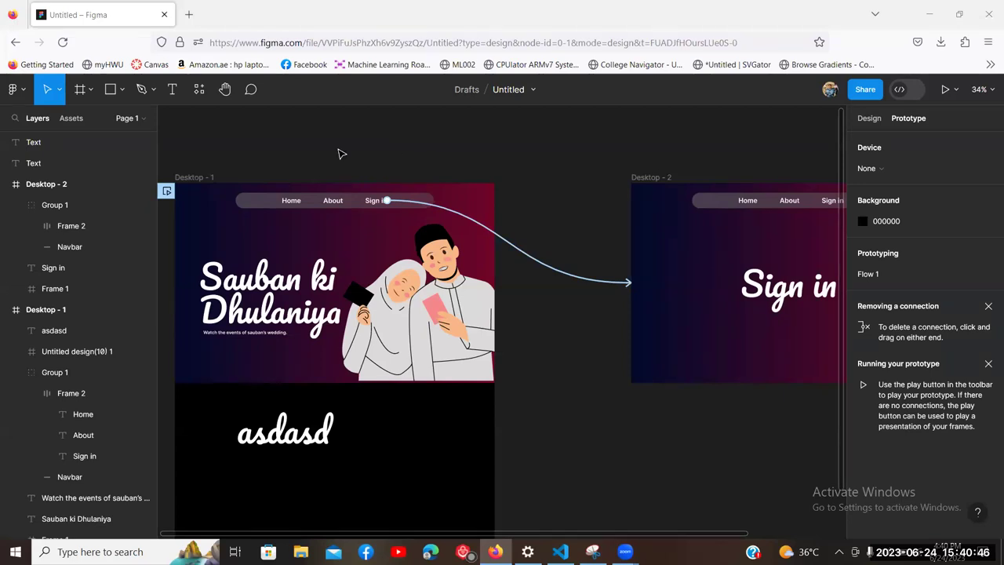
left_click_drag(345, 143, 424, 123)
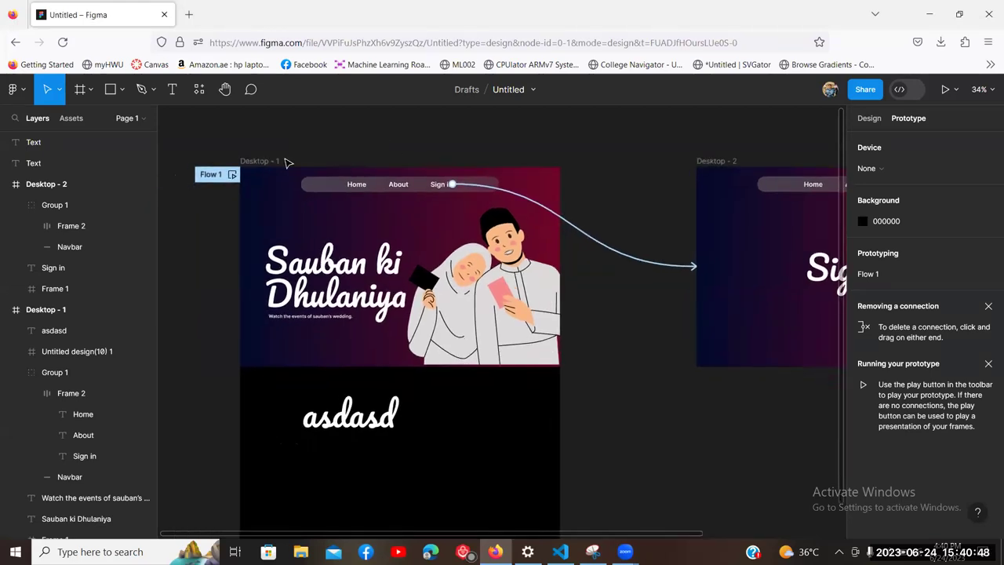
left_click(268, 162)
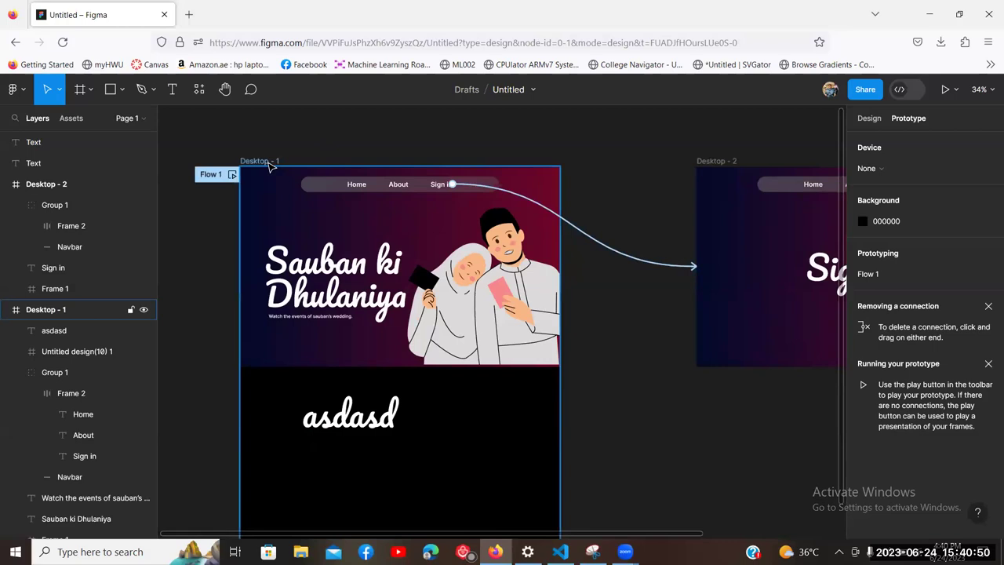
left_click(367, 144)
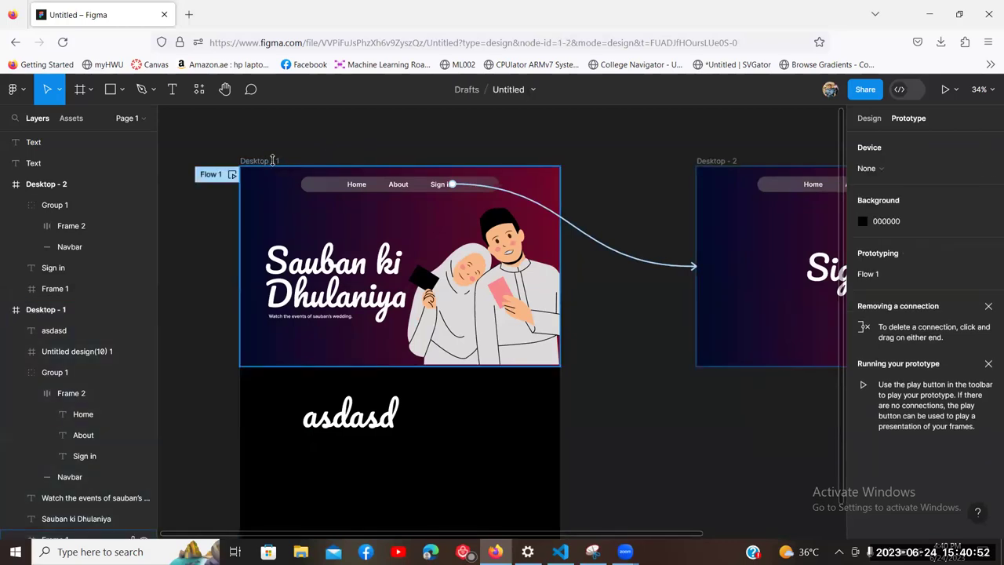
left_click(267, 162)
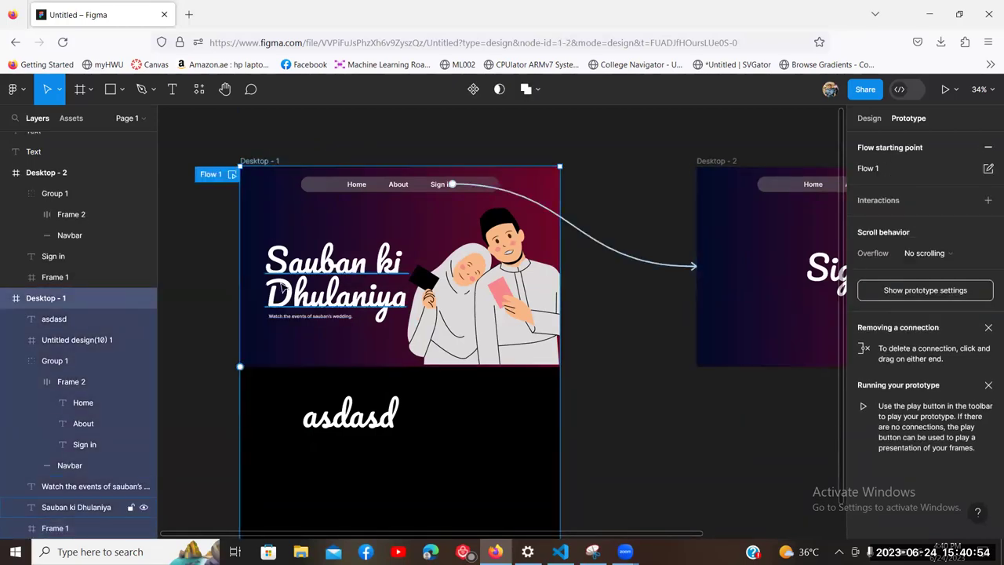
Step: Play the prototype and click Sign in to reach the Desktop - 2 page
left_click(946, 90)
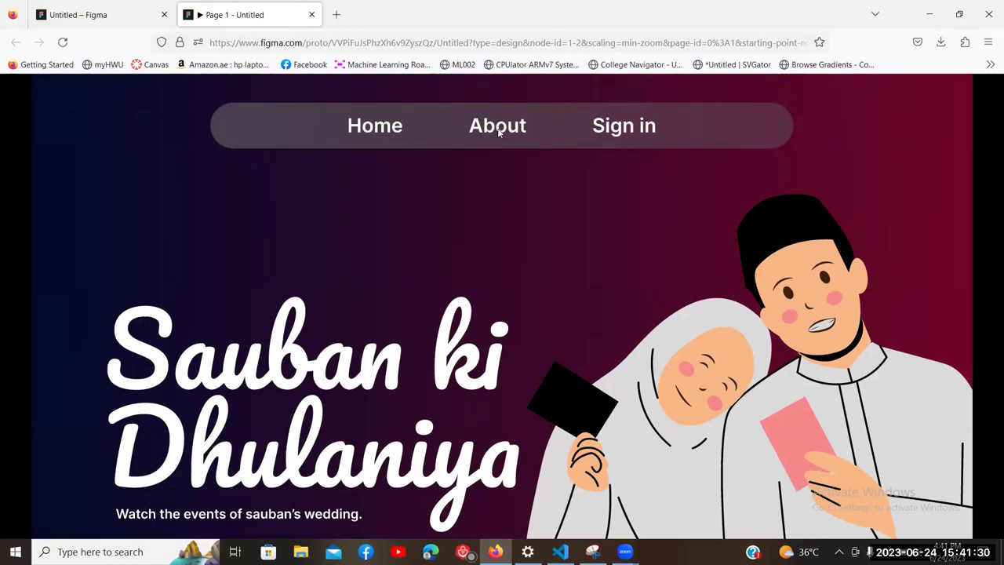
left_click(629, 130)
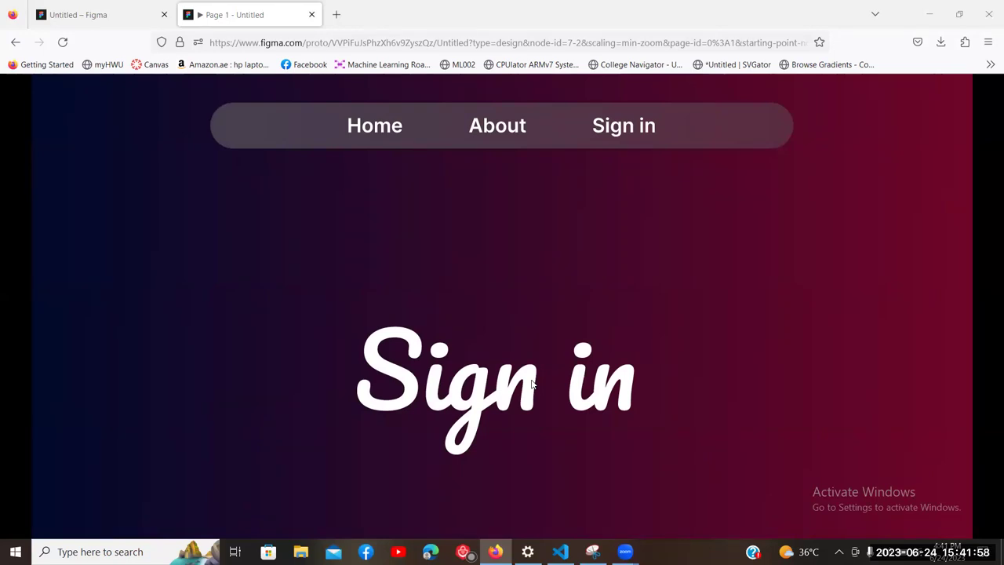
Step: Back in the editor, delete the Sign in connection arrow to Desktop - 2
key("ctrl+shift+Tab")
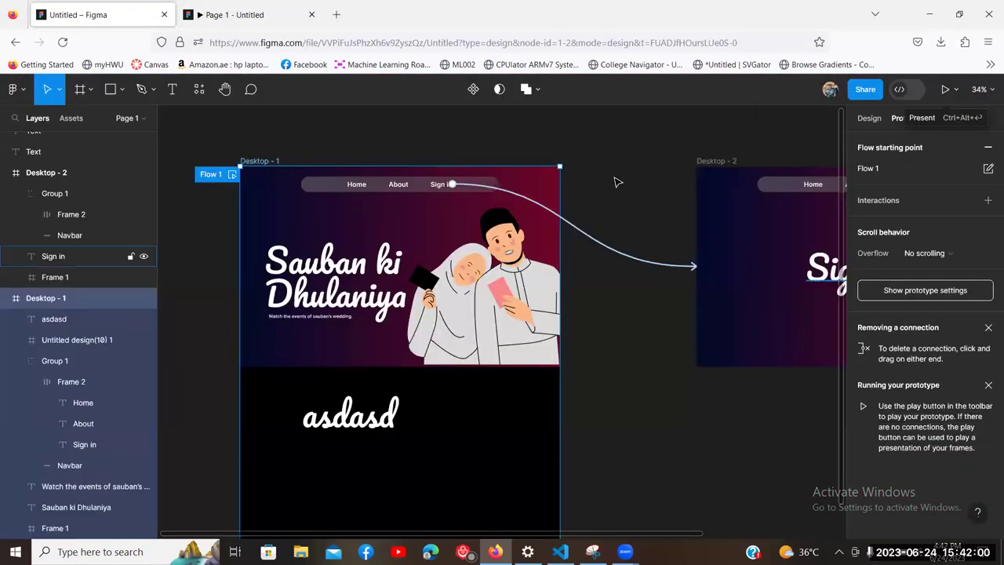
left_click(618, 185)
left_click(609, 249)
key("Delete")
left_click(637, 235)
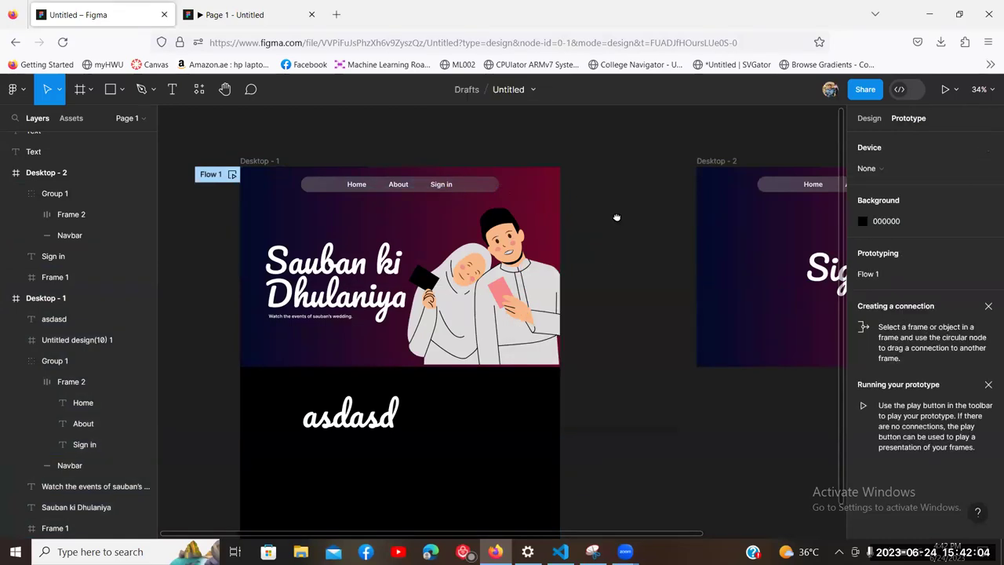
scroll(617, 217, "right", 2)
scroll(565, 224, "right", 1)
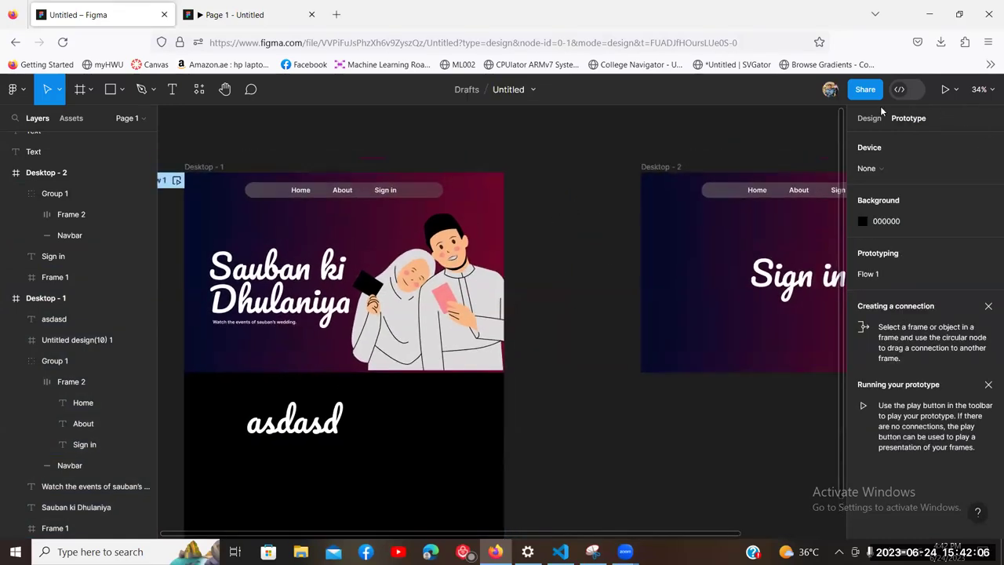
Step: Show the Design properties and pan so both desktop frames are fully in view
left_click(860, 119)
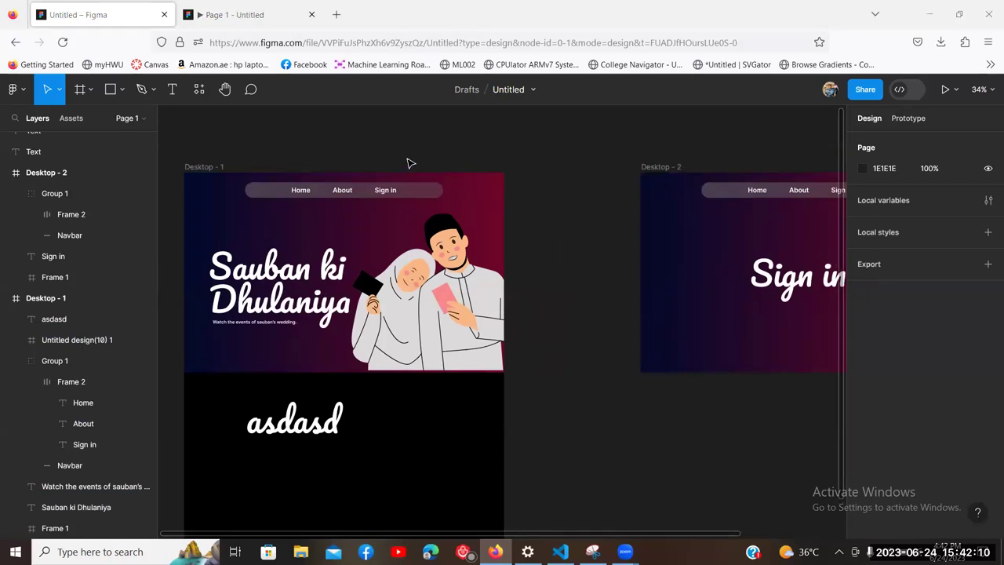
scroll(430, 149, "left", 3)
scroll(381, 218, "right", 3)
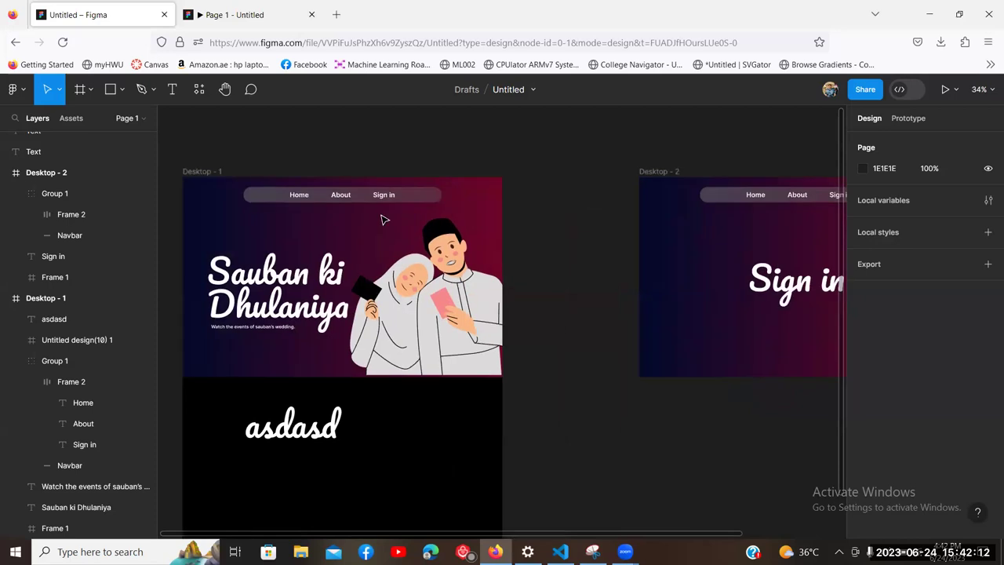
left_click(388, 336)
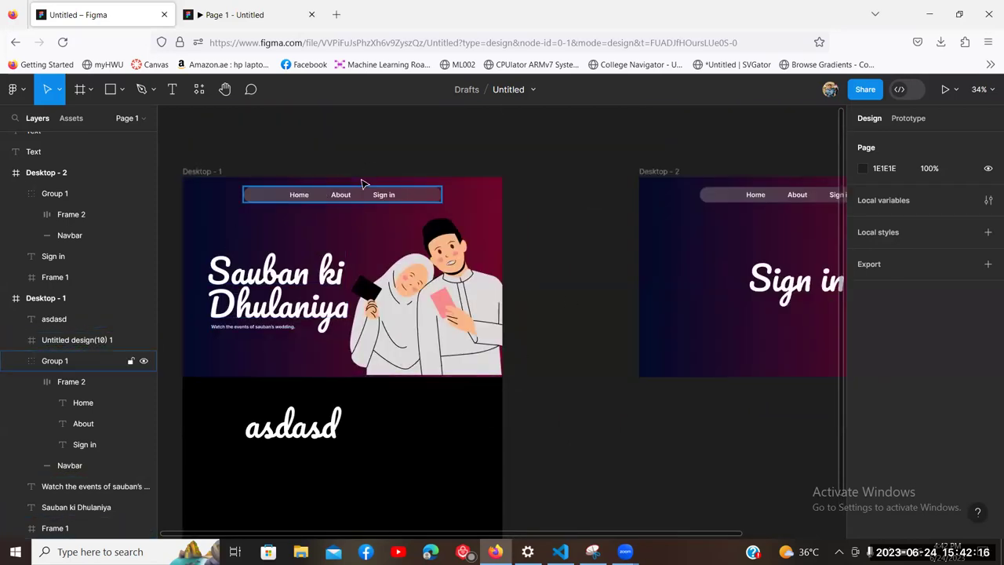
left_click(308, 197)
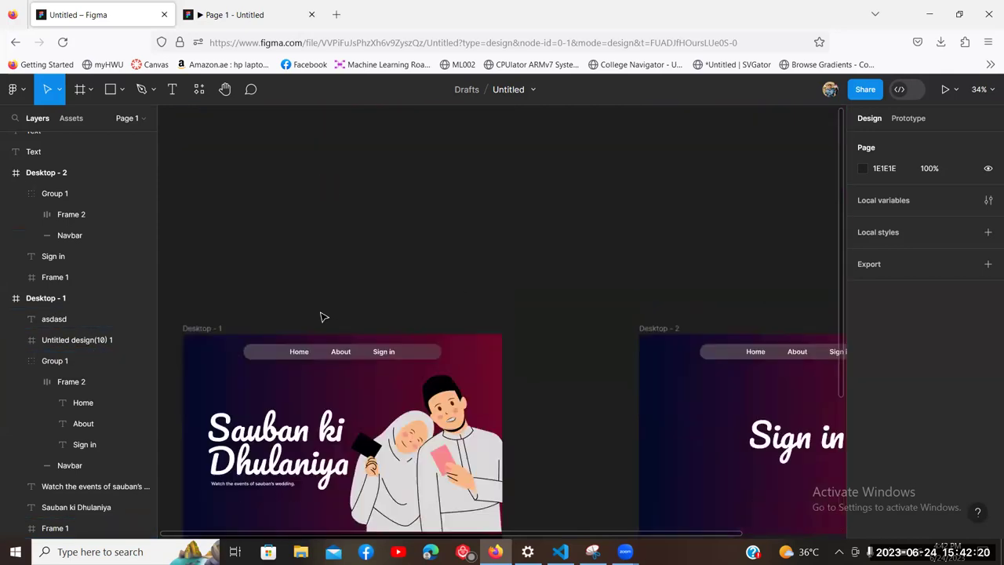
scroll(313, 272, "up", 2)
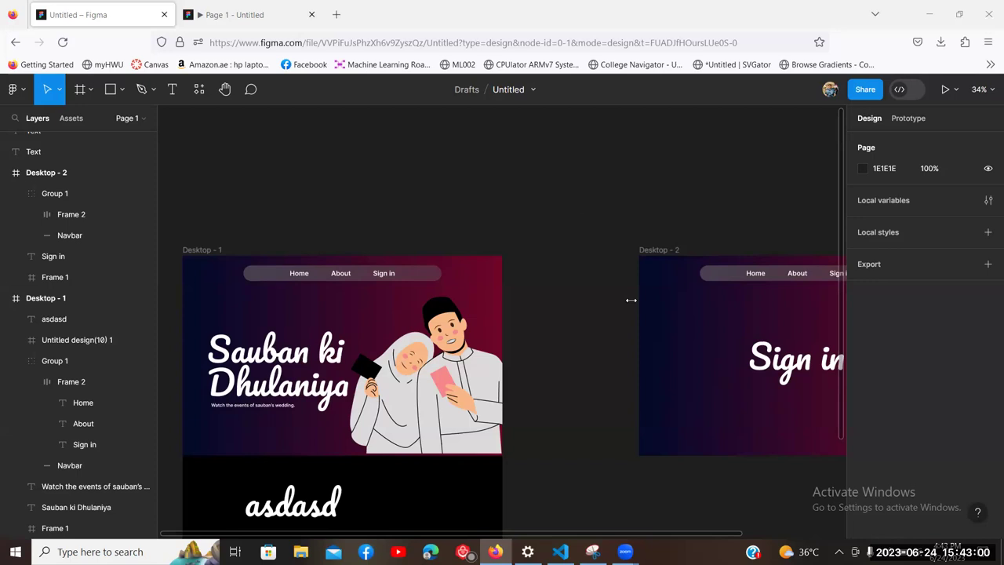
left_click_drag(573, 332, 562, 289)
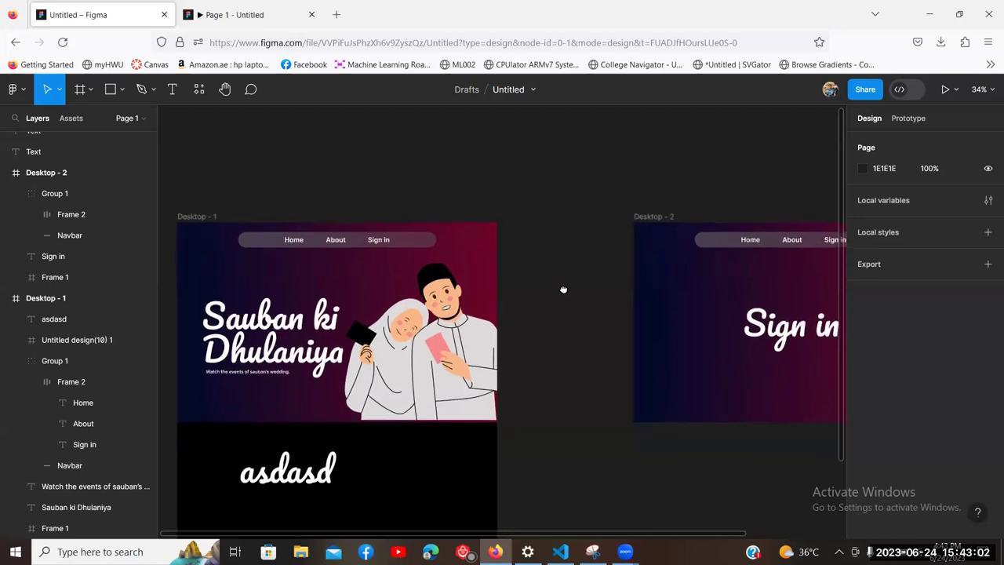
left_click_drag(560, 250, 556, 251)
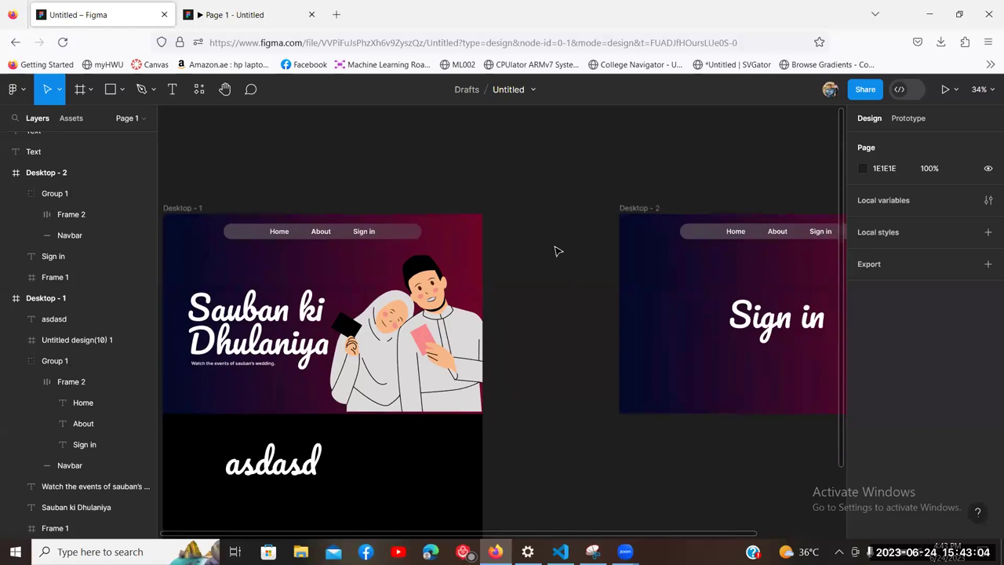
left_click_drag(558, 208, 518, 173)
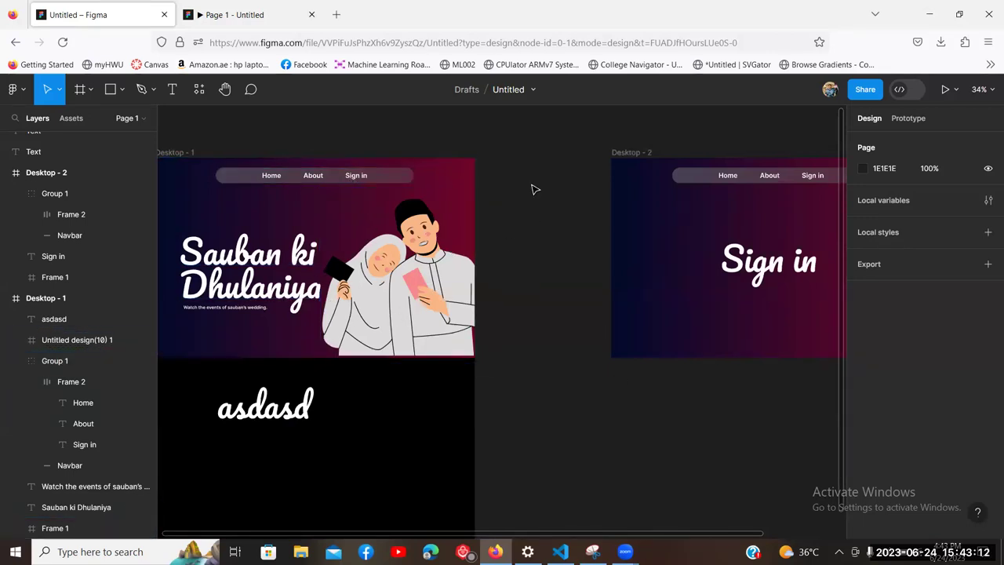
mouse_move(528, 207)
left_mouse_down()
mouse_move(589, 235)
mouse_move(659, 220)
mouse_move(591, 228)
mouse_move(541, 205)
left_mouse_up()
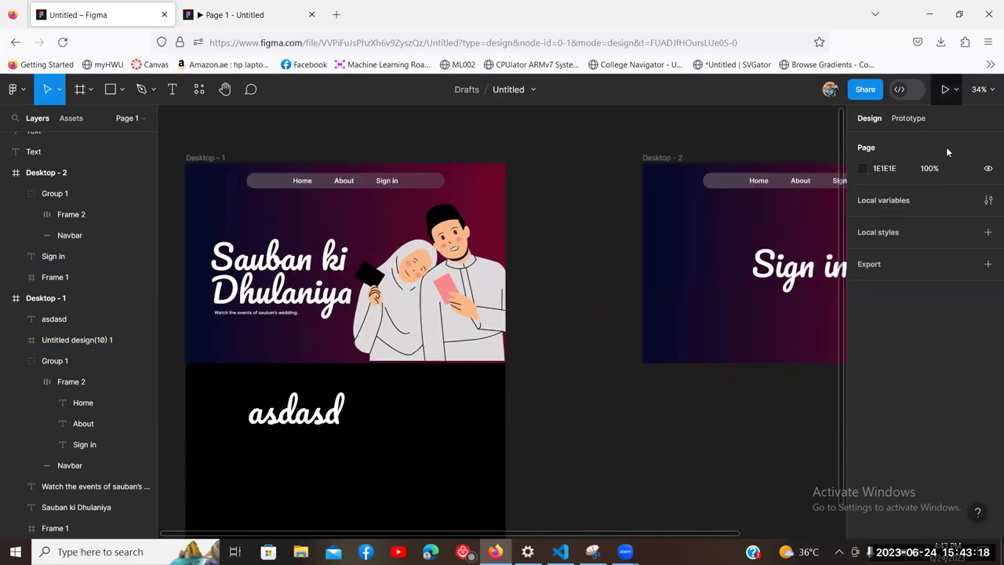
Step: In Prototype mode, select the Sign in link inside the Desktop - 1 navbar
left_click(908, 121)
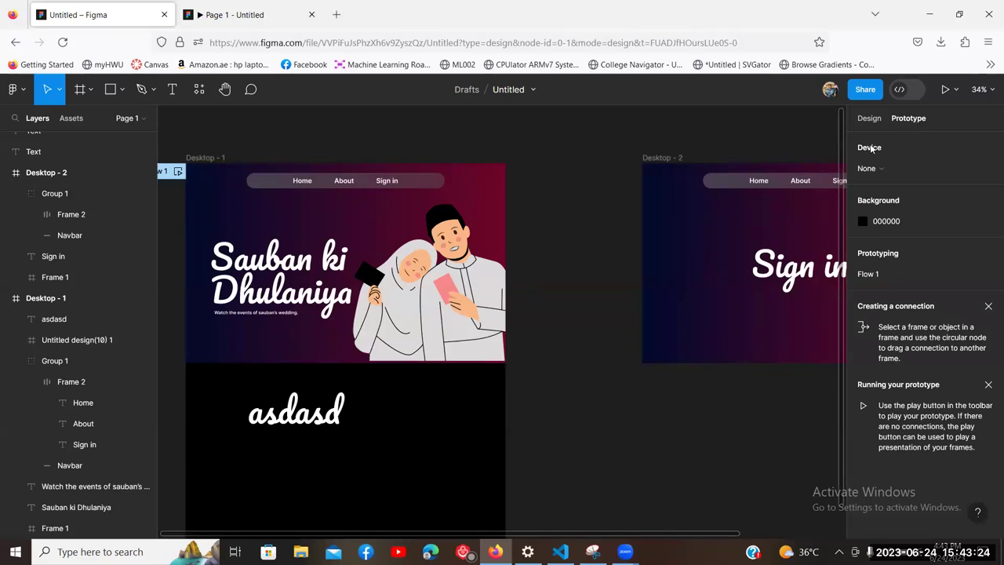
key("minus")
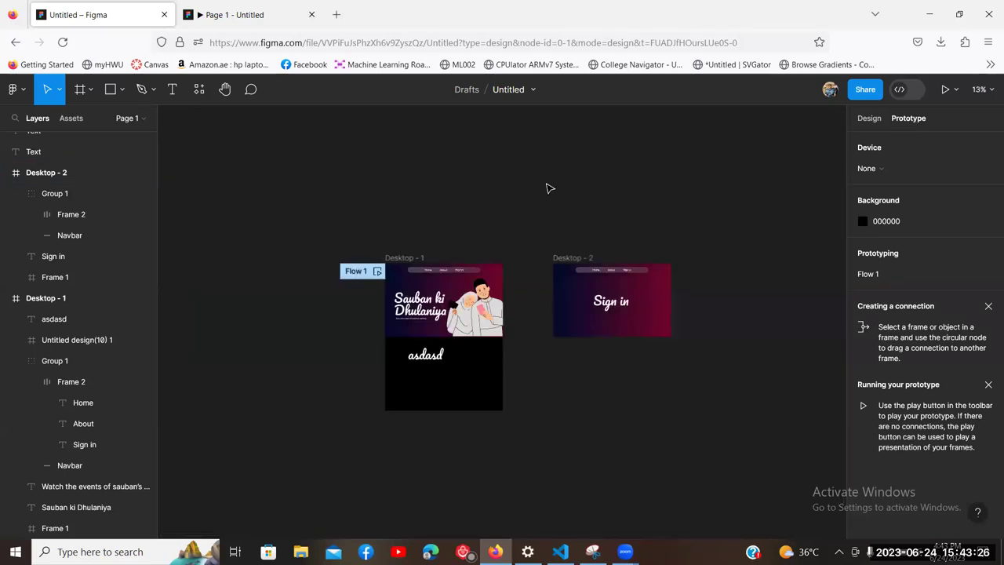
key("plus")
key("plus")
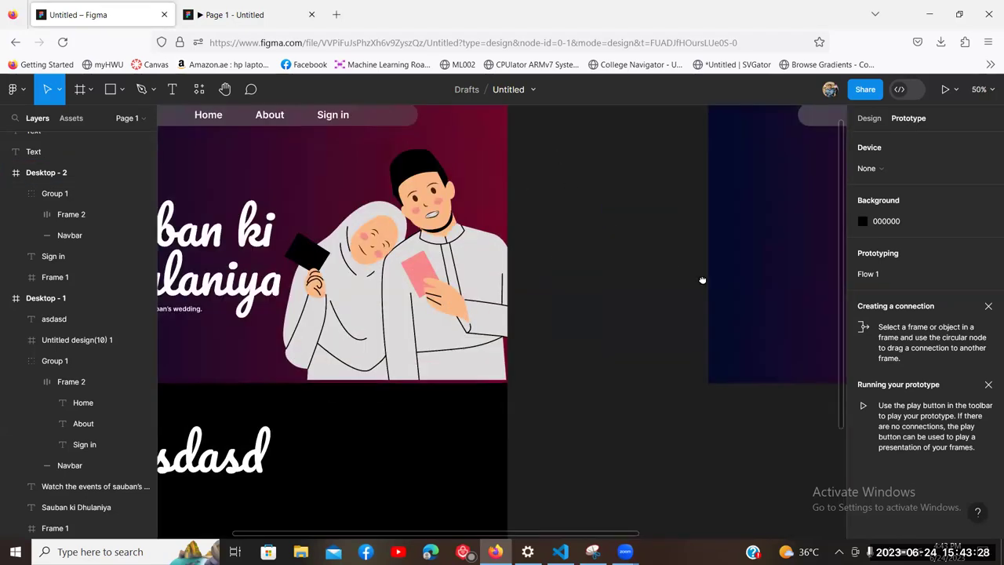
scroll(702, 280, "up", 3)
scroll(702, 280, "left", 4)
left_click(504, 242)
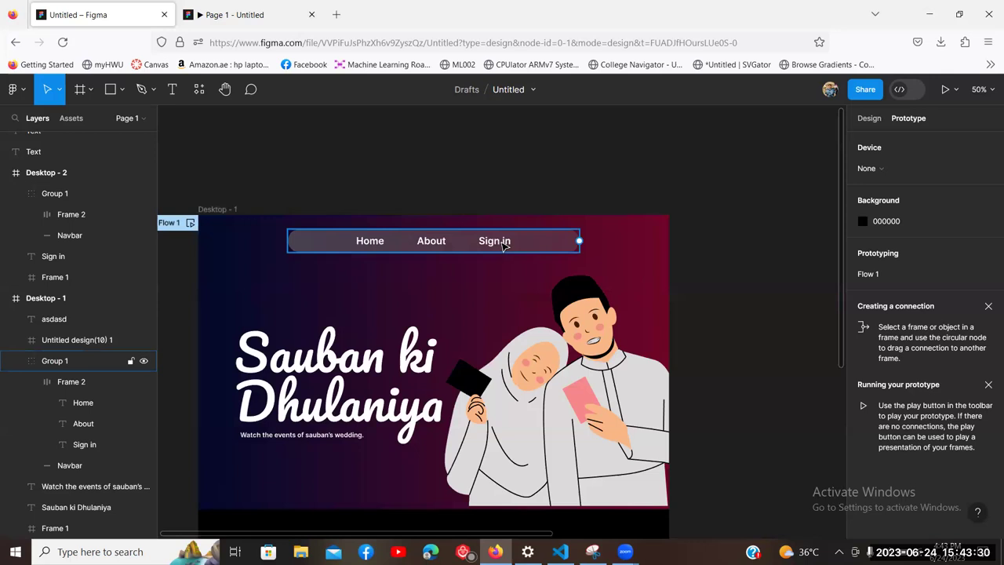
left_click(500, 246)
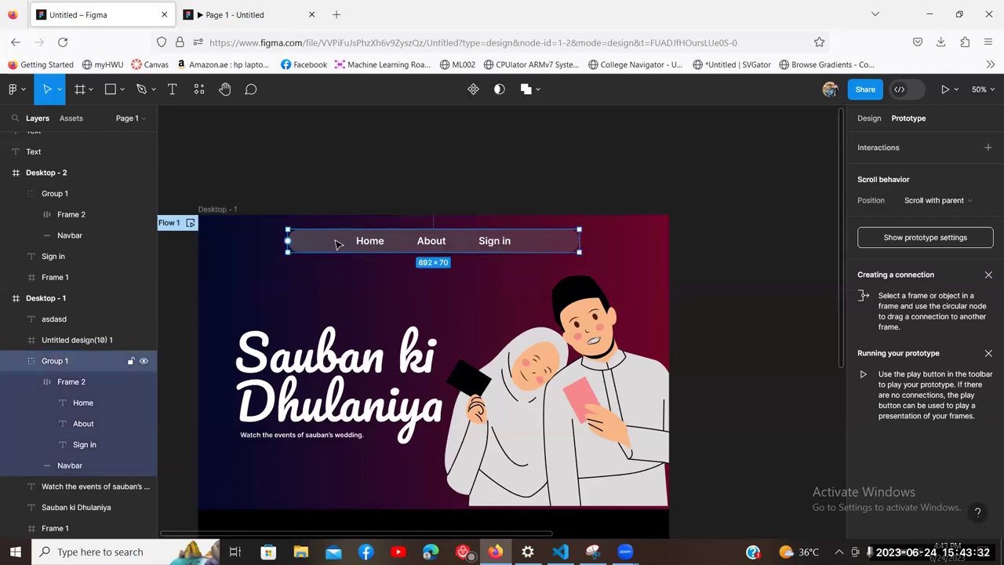
double_click(497, 243)
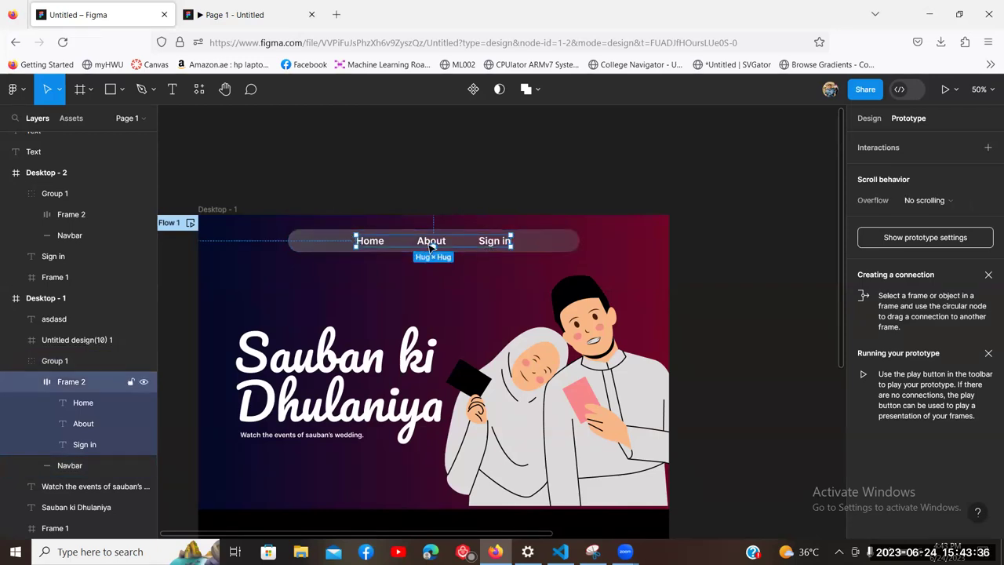
left_click(494, 244)
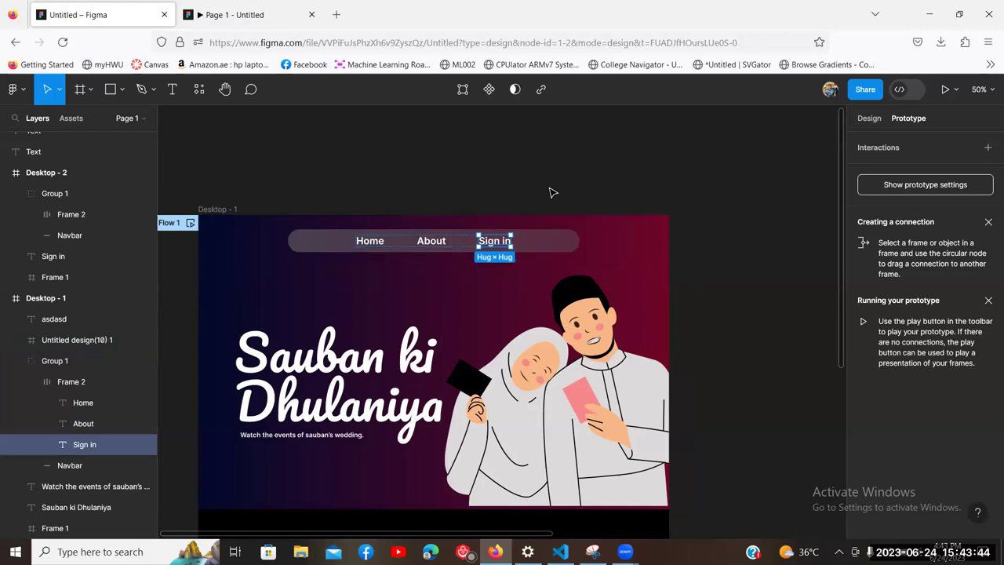
mouse_move(506, 246)
Step: Connect Sign in to Desktop - 2 with On click → Navigate to
left_click_drag(513, 242, 731, 292)
scroll(634, 223, "down", 2)
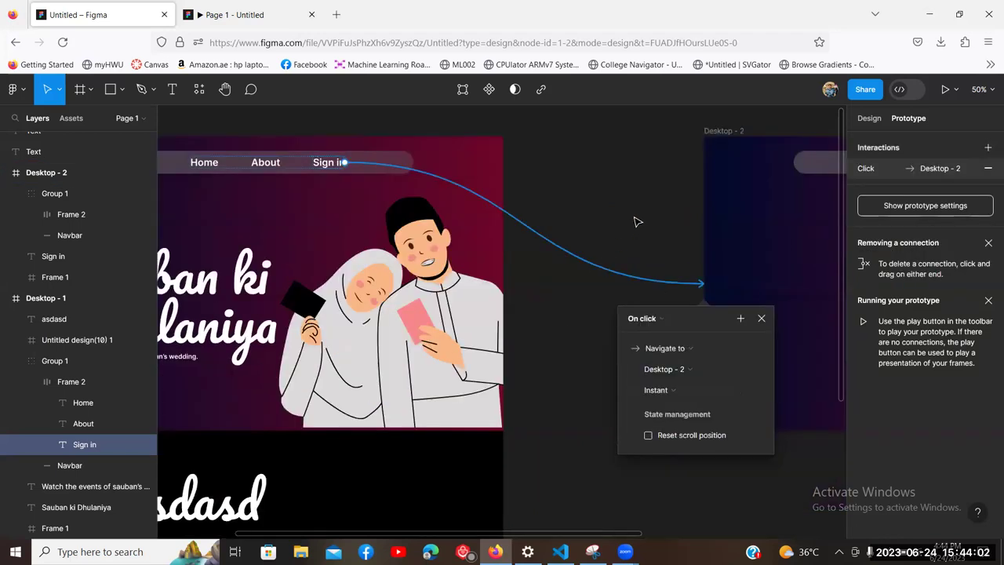
left_click(635, 220)
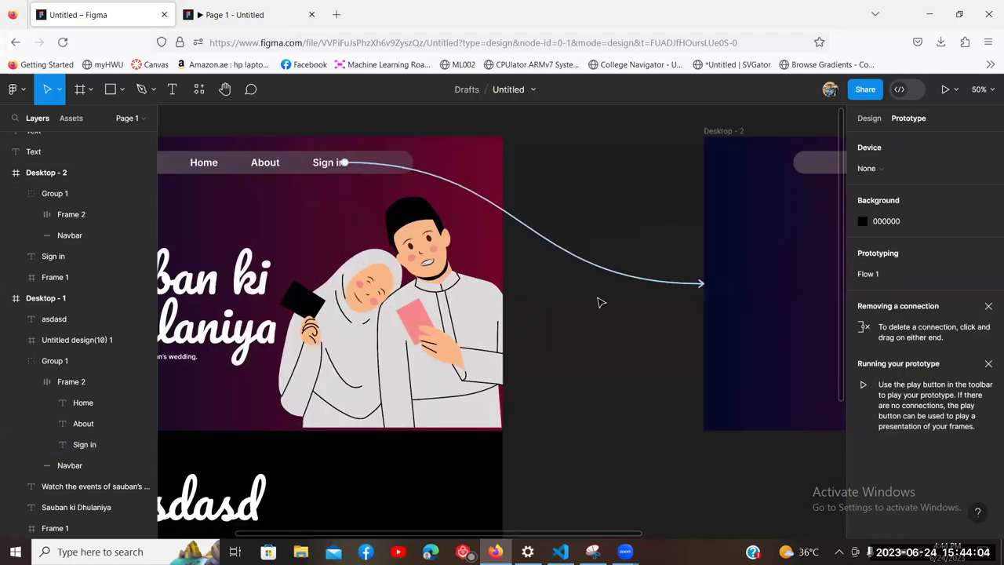
key("minus")
scroll(498, 158, "down", 1)
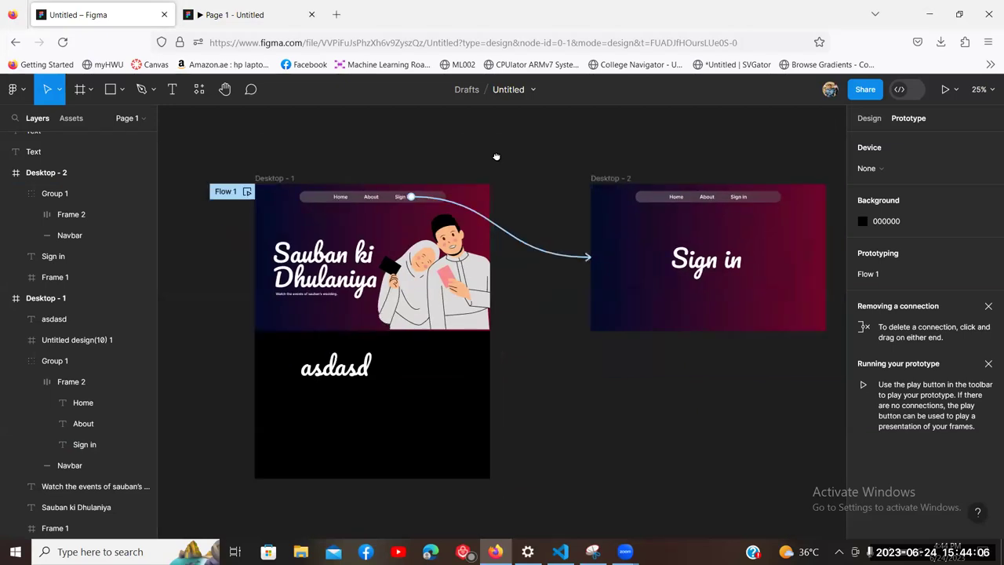
Step: Clear the selection and close the old prototype preview tab
left_click(394, 210)
left_click(396, 202)
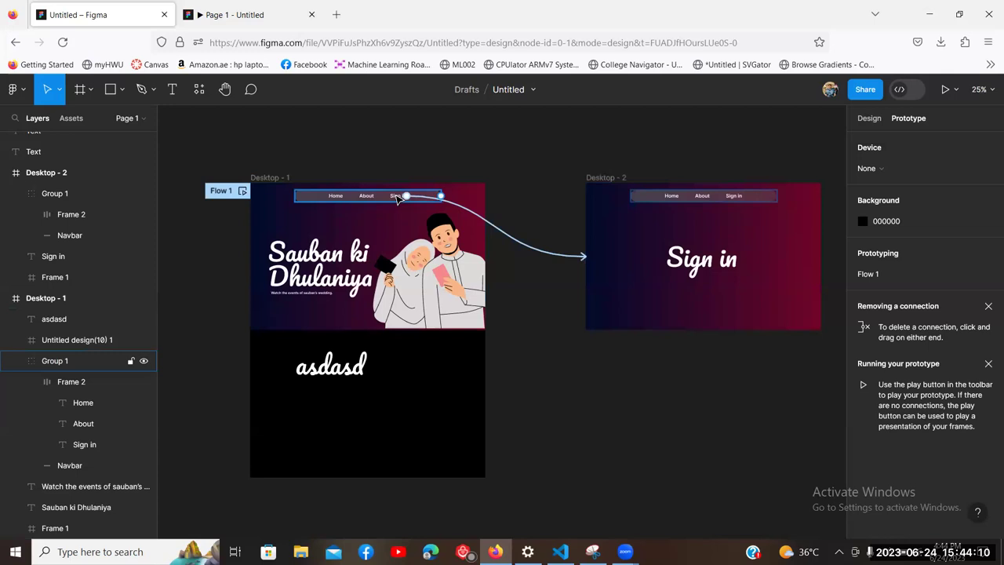
left_click(471, 168)
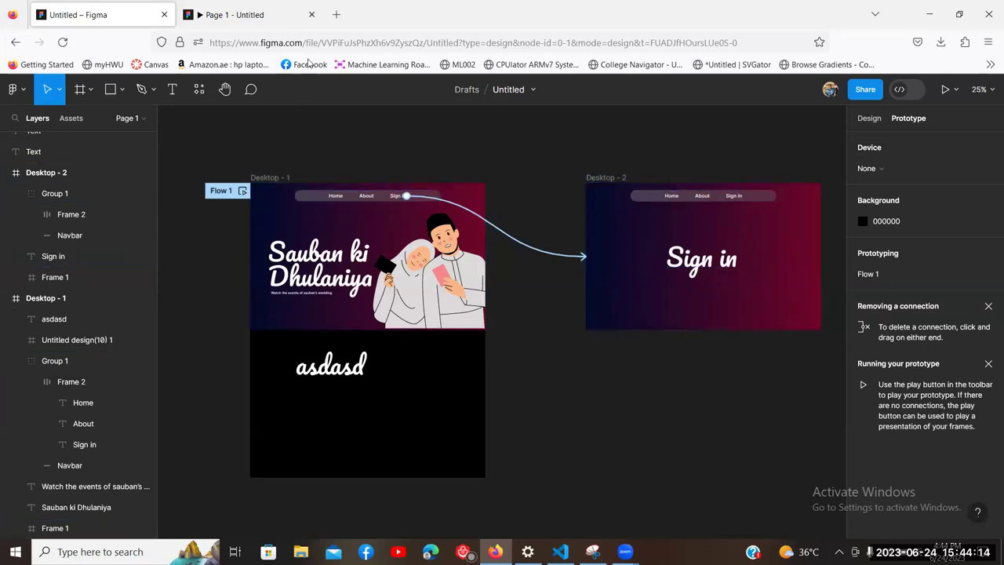
left_click(311, 14)
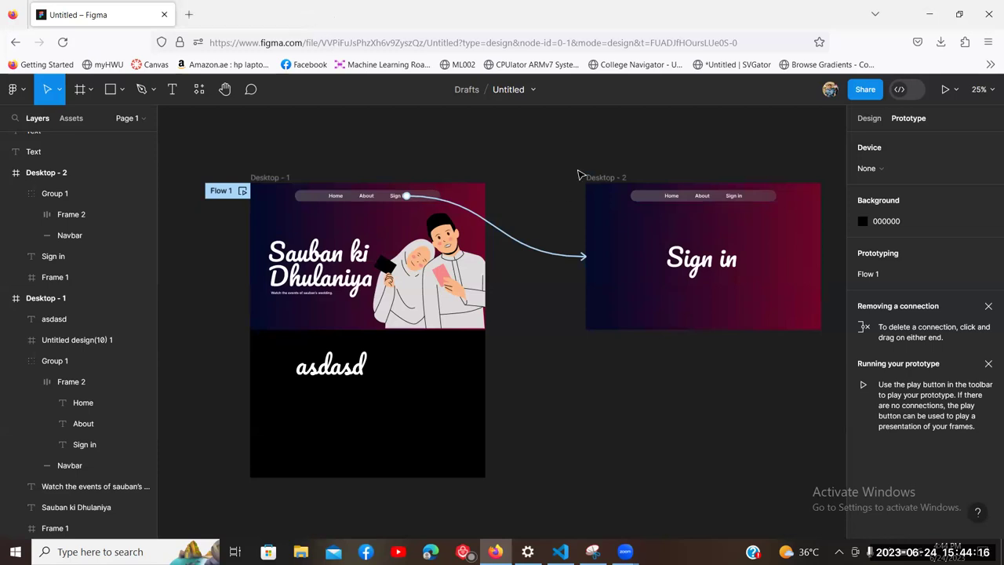
Step: Present the prototype and click Sign in to confirm it opens Desktop - 2
left_click(945, 89)
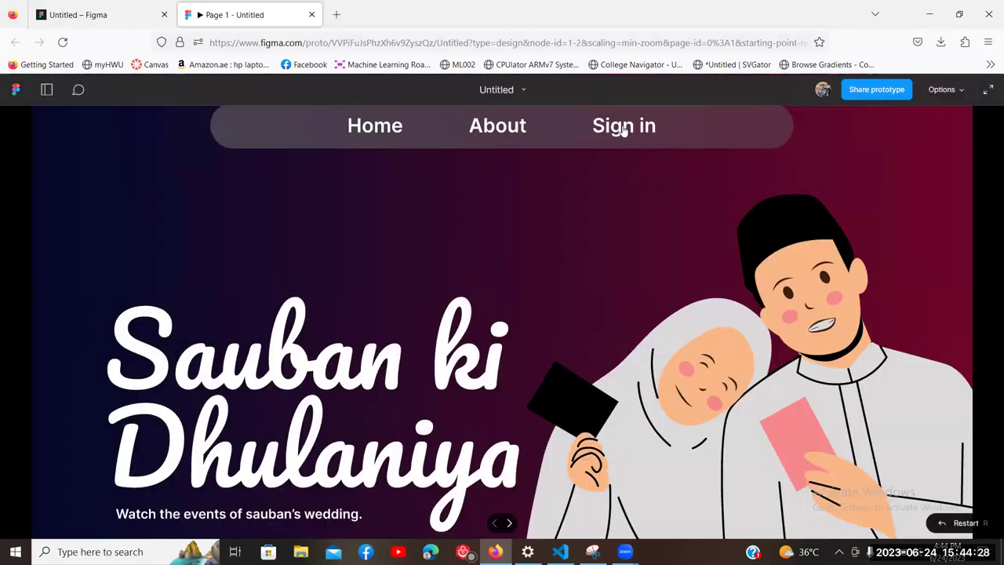
left_click(624, 127)
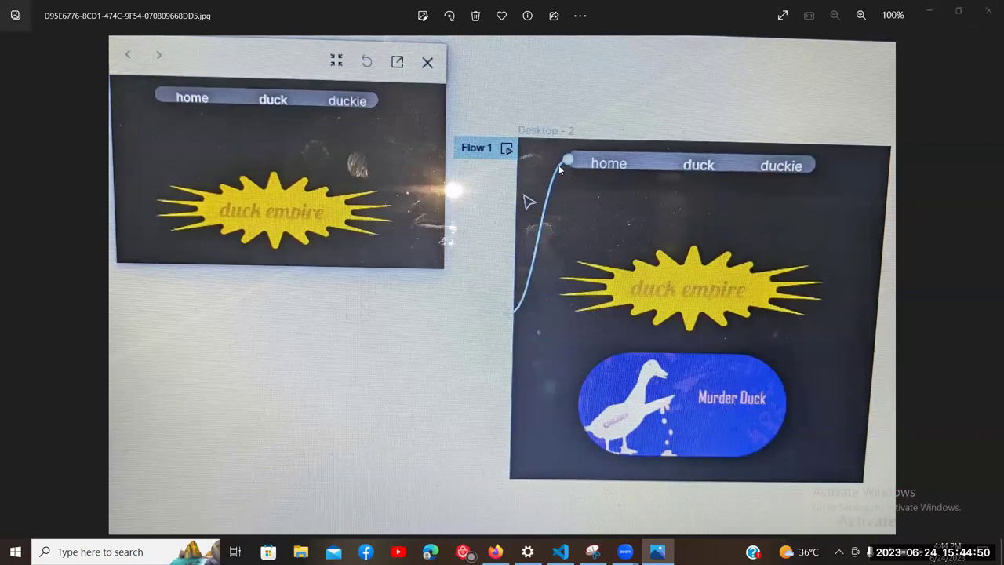
Step: Zoom the reference photo to 200% and pan around its Flow 1 link to Desktop - 2
scroll(584, 174, "up", 1)
scroll(594, 220, "down", 5)
scroll(581, 159, "up", 2)
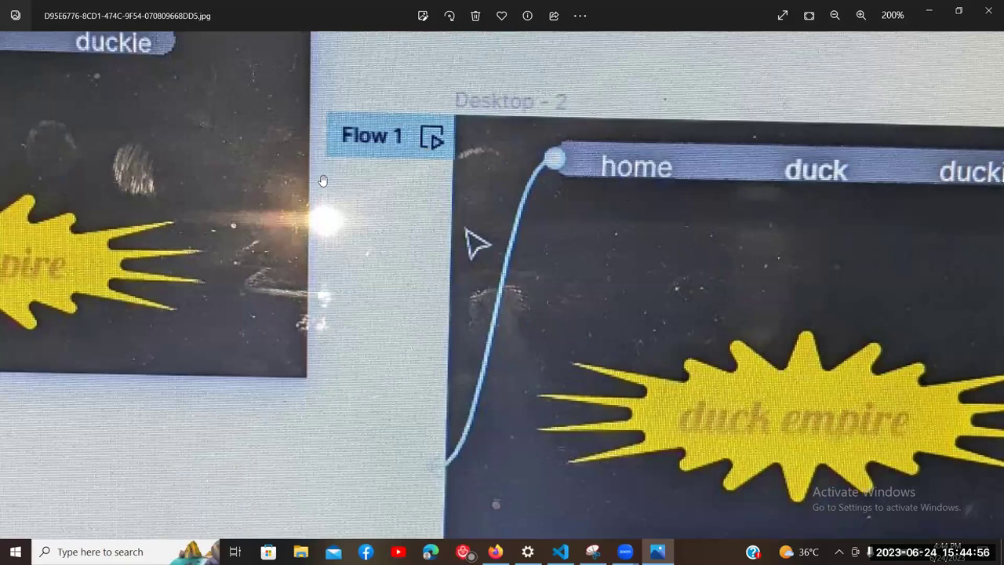
left_click_drag(793, 204, 774, 240)
scroll(360, 160, "right", 3)
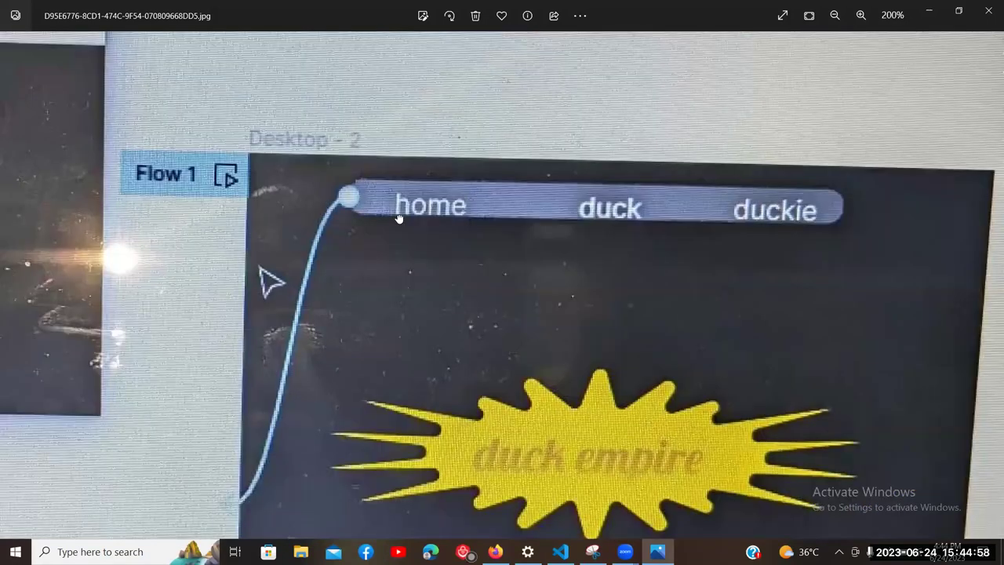
scroll(529, 246, "left", 1)
scroll(834, 259, "up", 1)
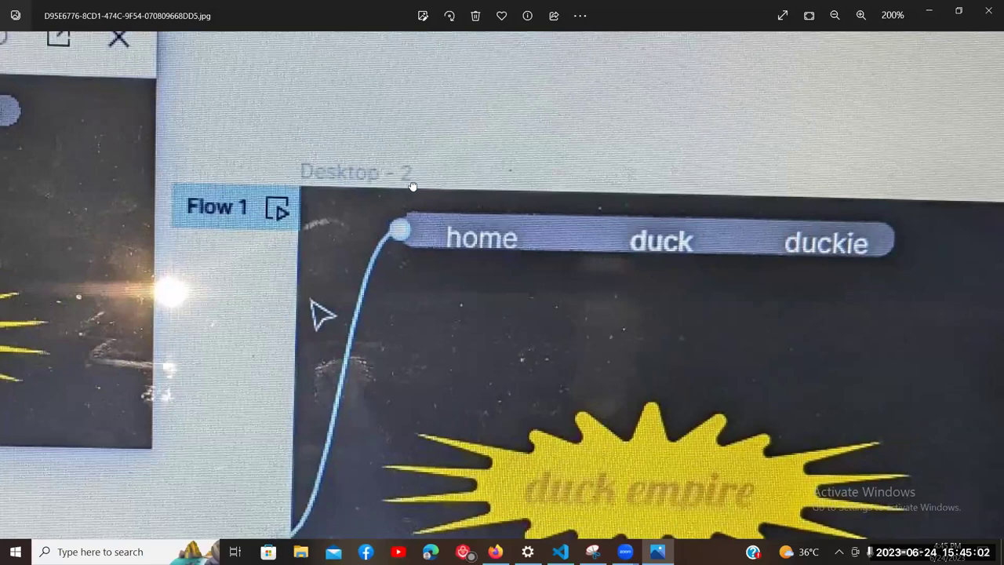
scroll(413, 186, "left", 5)
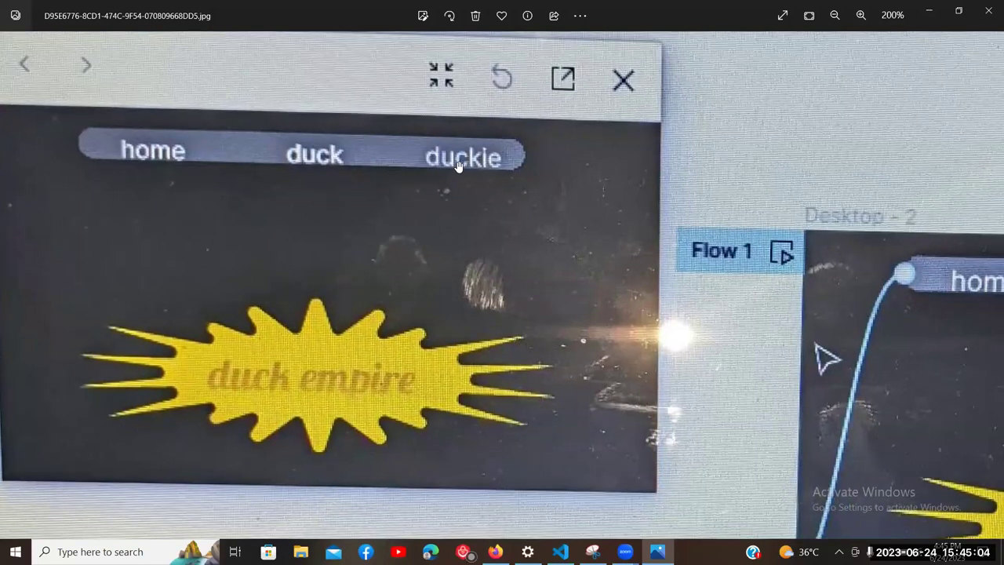
scroll(463, 176, "right", 5)
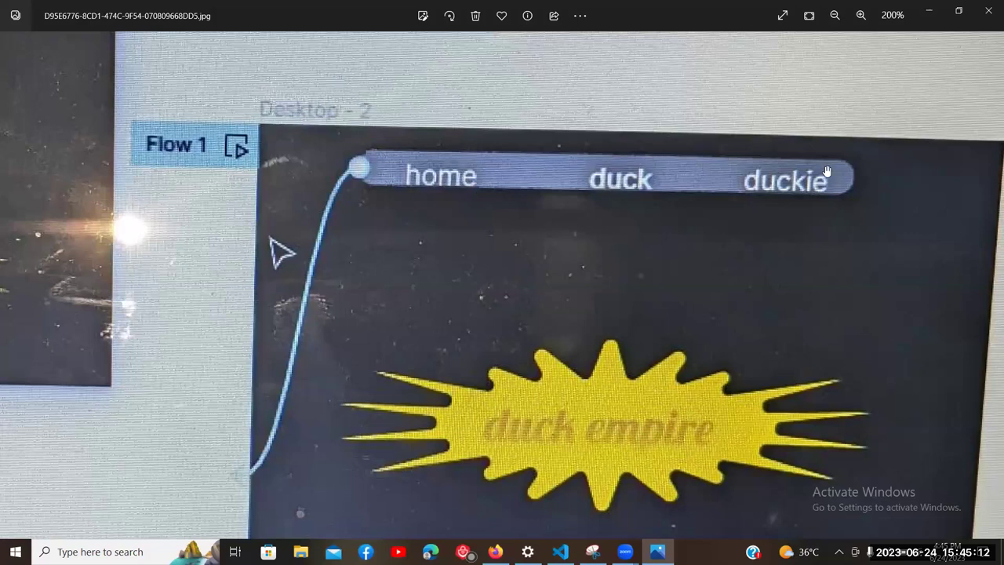
Step: Close the reference photo and zoom in on the navbar in the Figma editor
left_click(989, 10)
left_click(100, 7)
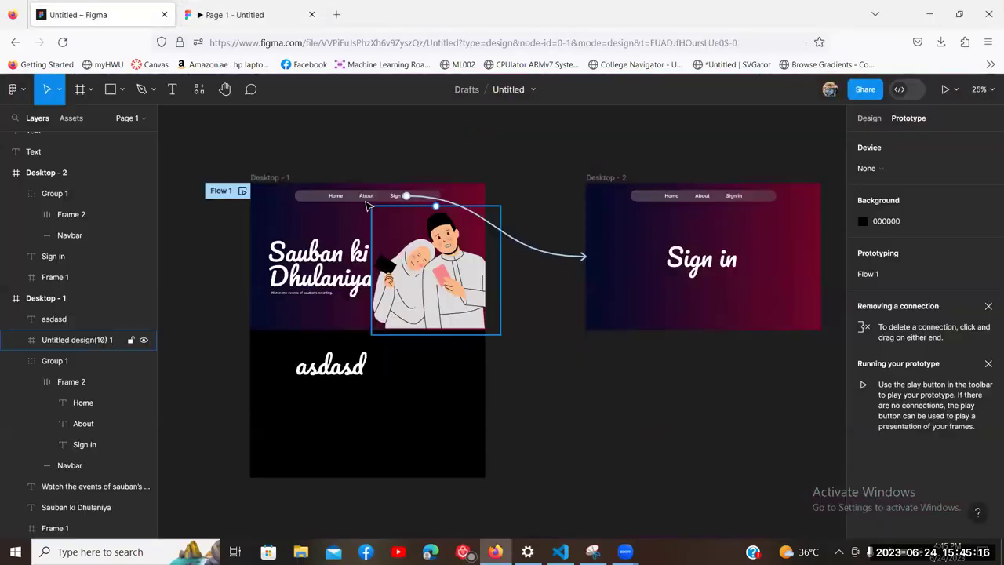
scroll(414, 162, "up", 3)
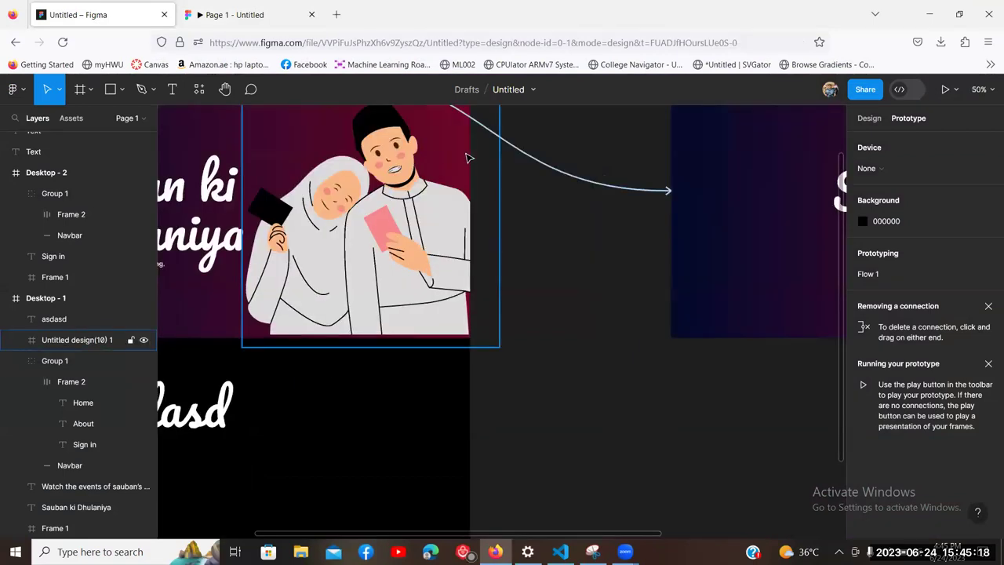
scroll(396, 236, "up", 3)
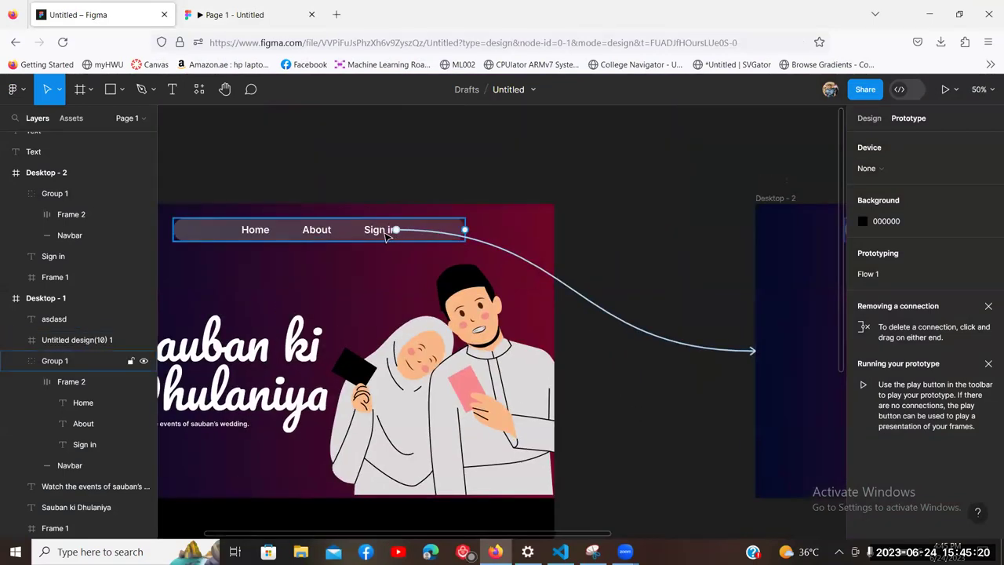
key("shift+0")
scroll(470, 284, "up", 2)
scroll(470, 284, "left", 2)
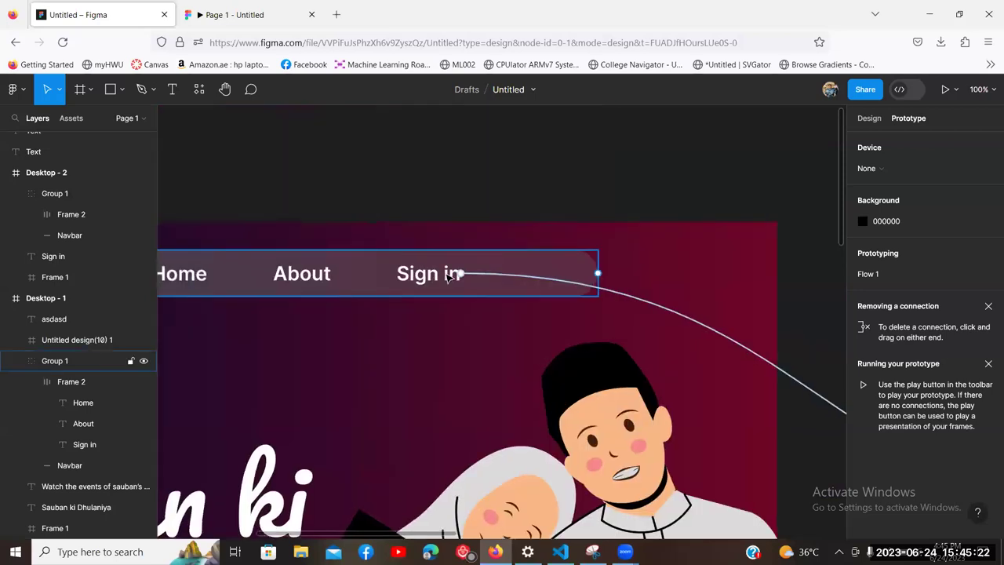
Step: Drag a trial connection from the navbar, then zoom out to show both desktop frames
left_click_drag(598, 273, 723, 141)
key("minus")
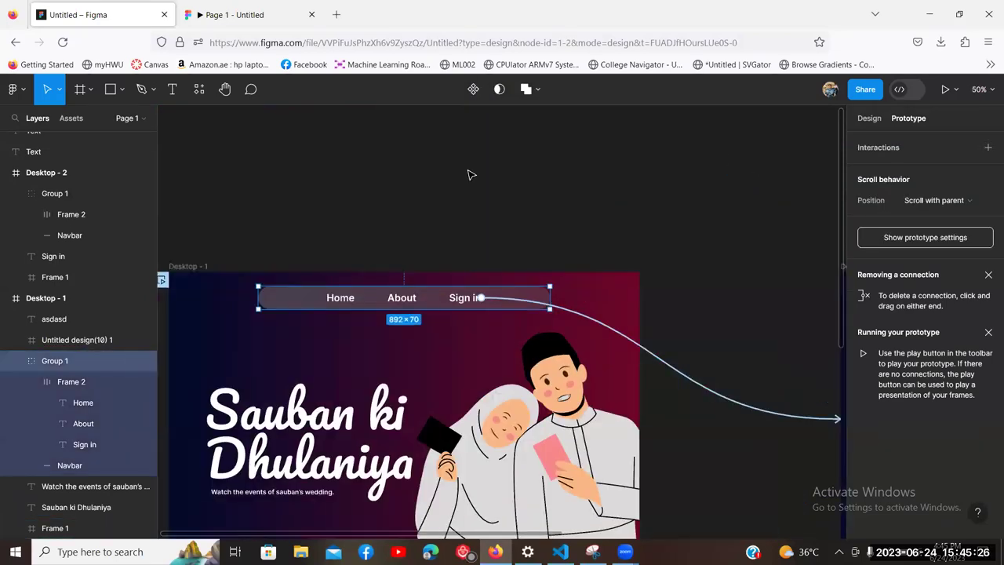
key("minus")
scroll(599, 225, "down", 2)
scroll(599, 225, "right", 3)
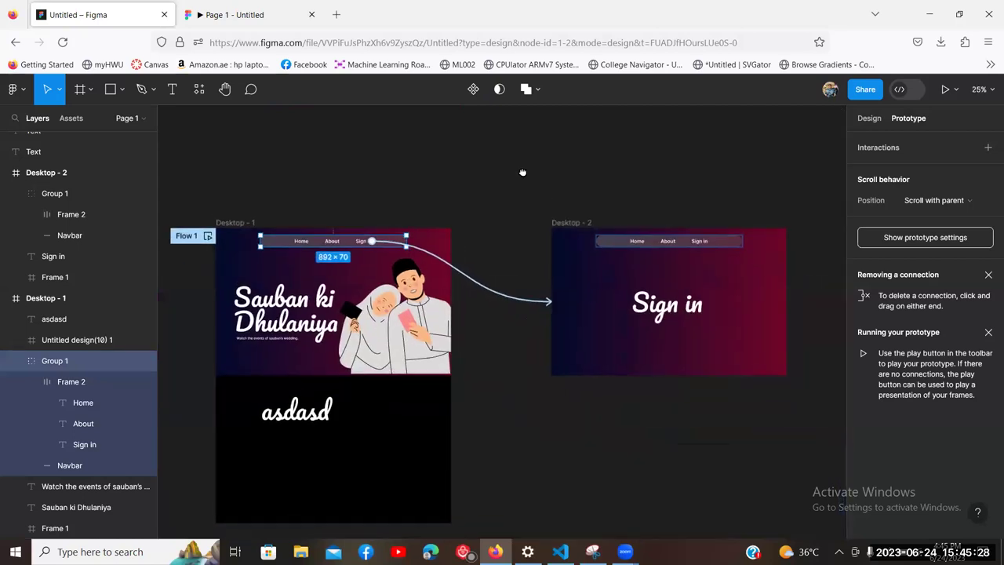
left_click(685, 186)
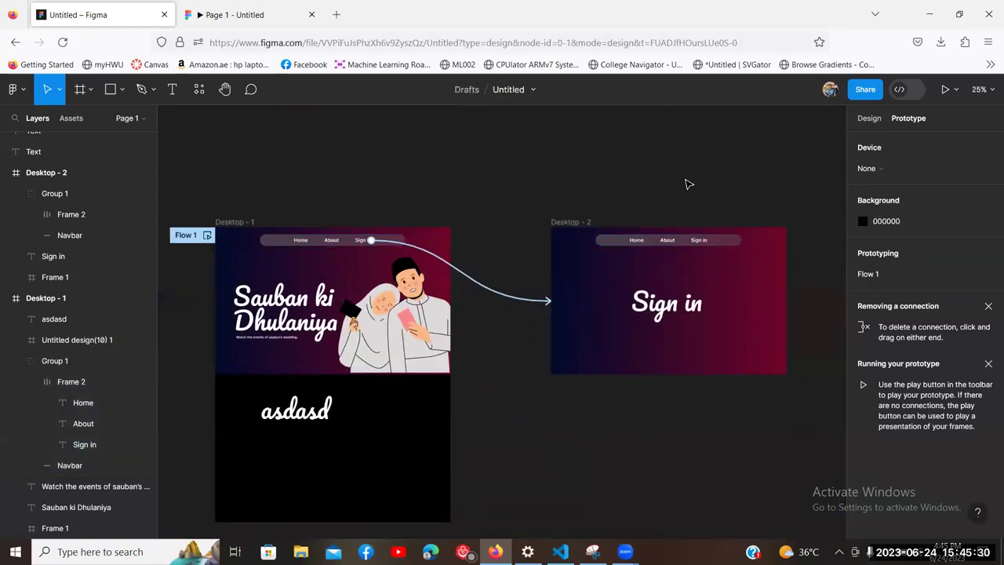
Step: Zoom back in, select the Desktop - 2 navbar, and recheck the Sign in page in the prototype
key("equal")
scroll(433, 264, "right", 6)
scroll(433, 264, "up", 2)
left_click(531, 239)
left_click(291, 134)
key("ctrl+alt+Return")
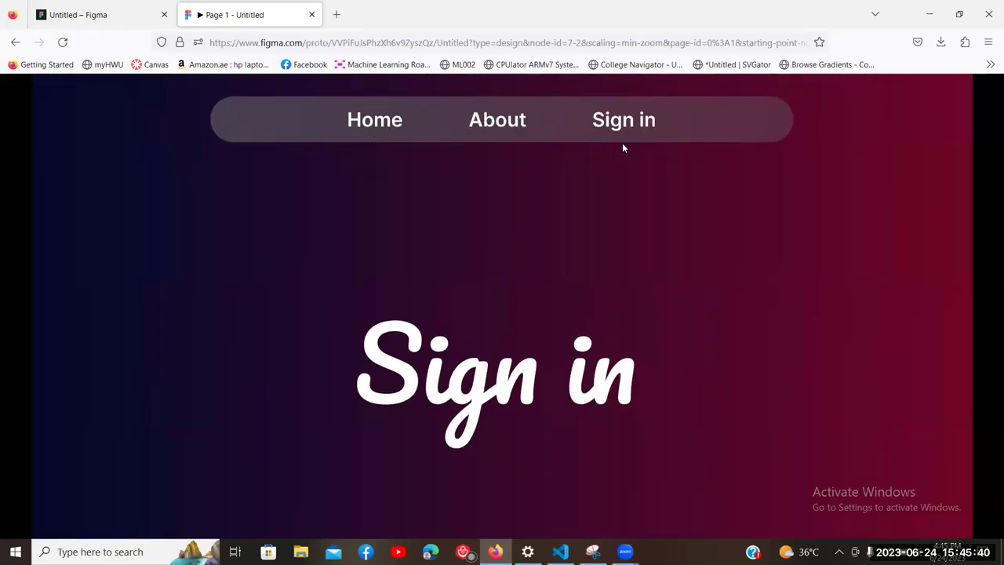
key("ctrl+shift+Tab")
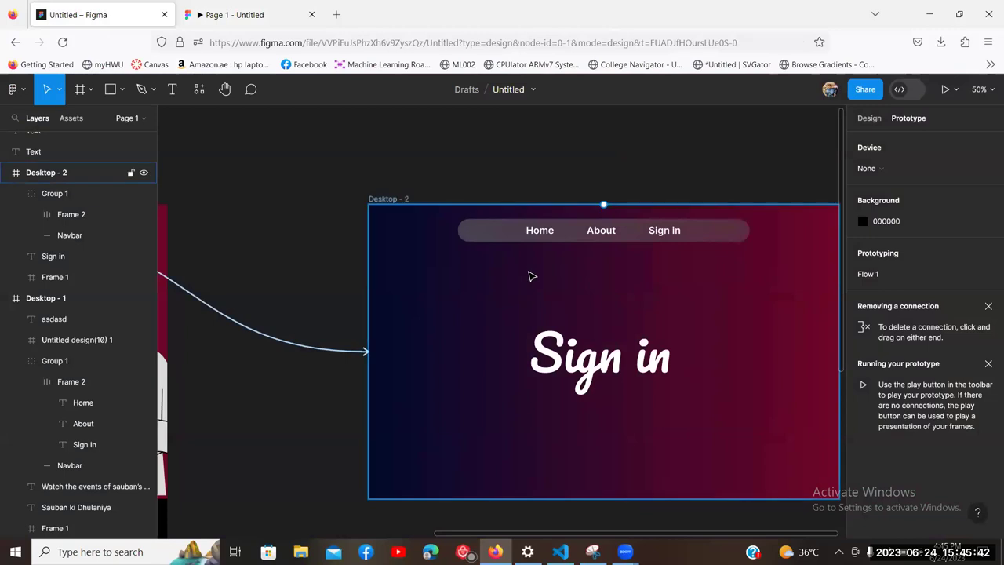
Step: Connect Desktop - 2's Home navbar link to Desktop - 1, then zoom out to see both frames
left_click(492, 238)
double_click(531, 235)
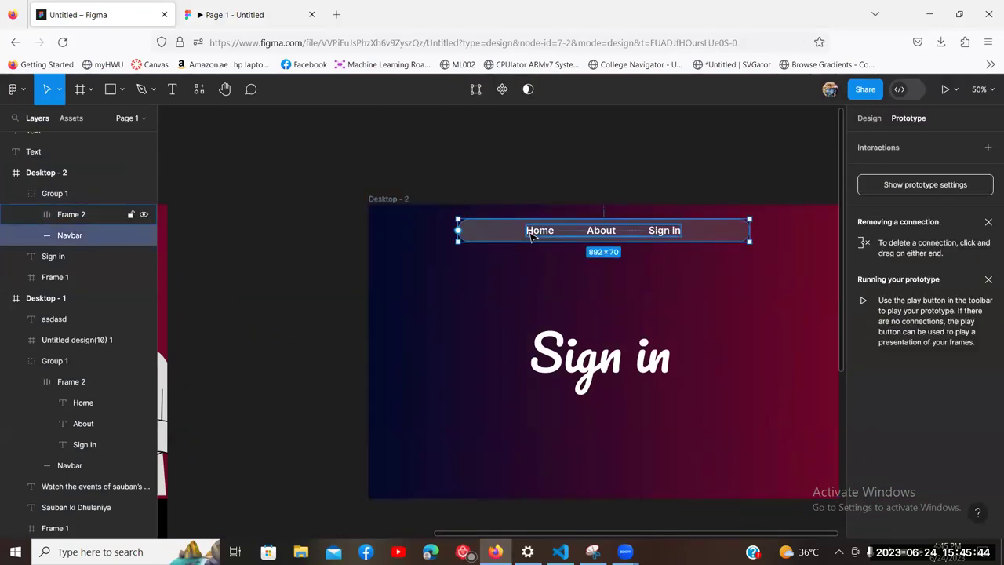
left_click(531, 237)
double_click(538, 235)
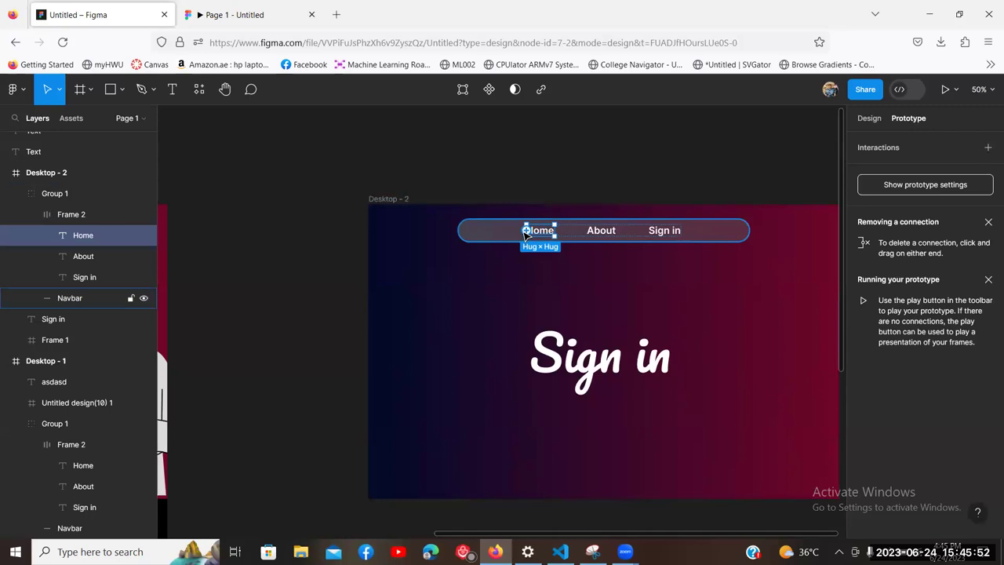
left_click_drag(526, 232, 388, 281)
scroll(502, 219, "down", 2)
left_click(510, 209)
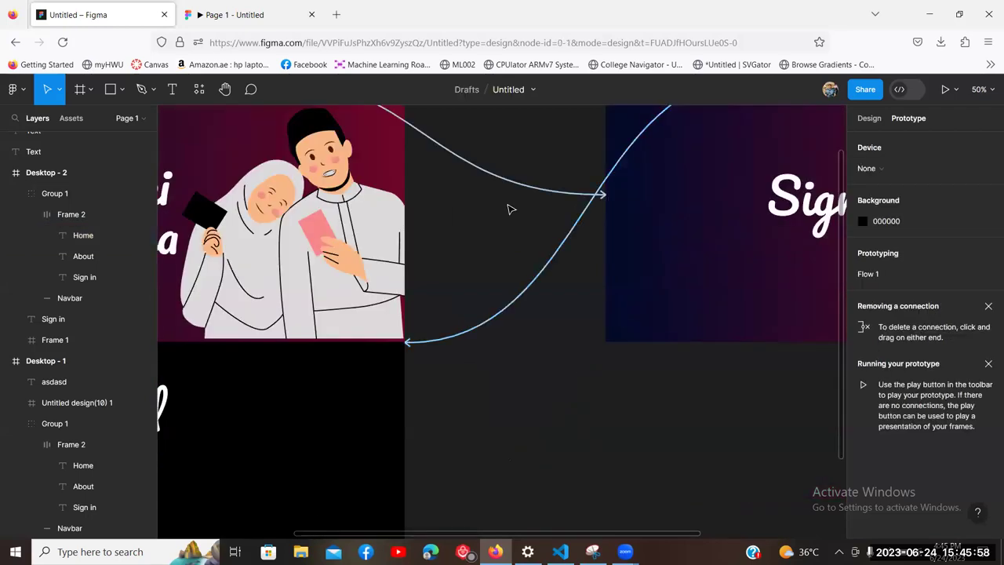
key("minus")
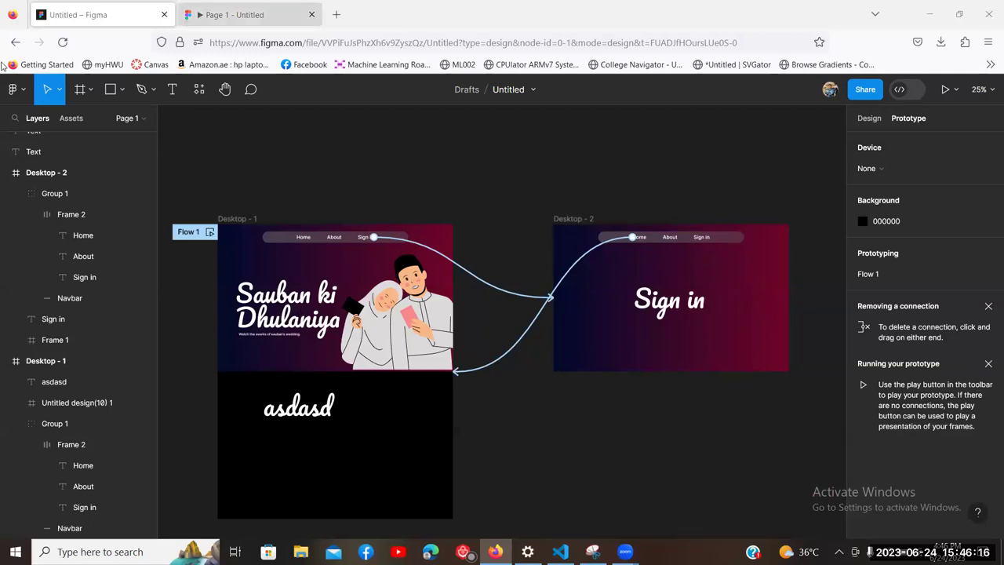
Step: Reload the prototype and toggle repeatedly between Home and Sign in to verify both links
left_click(236, 14)
left_click(60, 43)
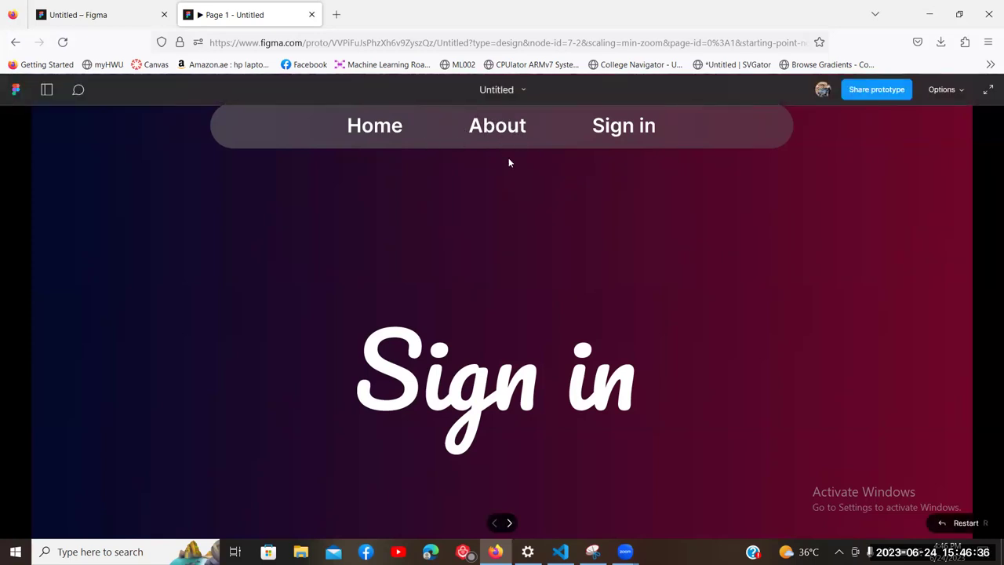
left_click(355, 134)
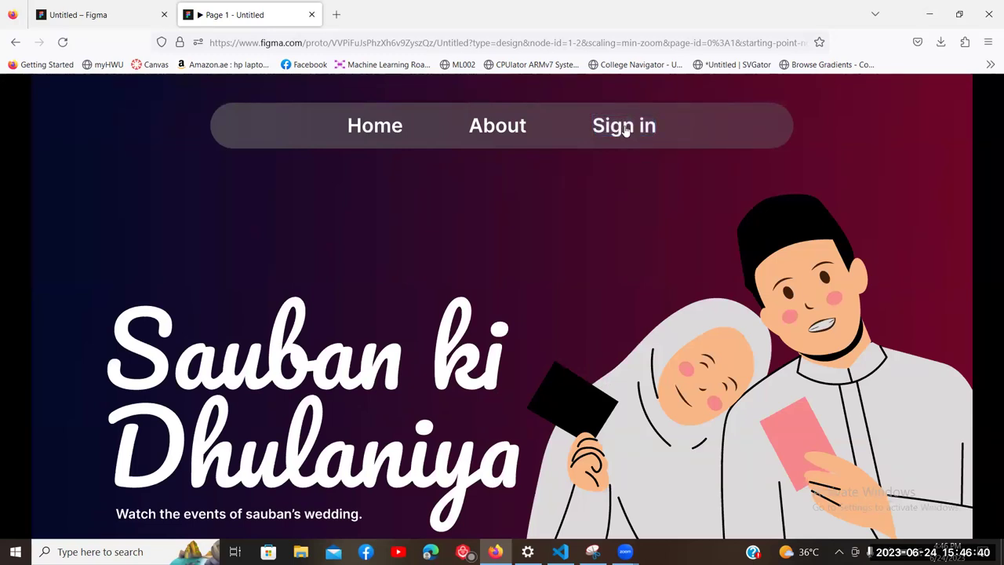
left_click(625, 130)
left_click(394, 132)
left_click(626, 135)
left_click(390, 138)
left_click(623, 132)
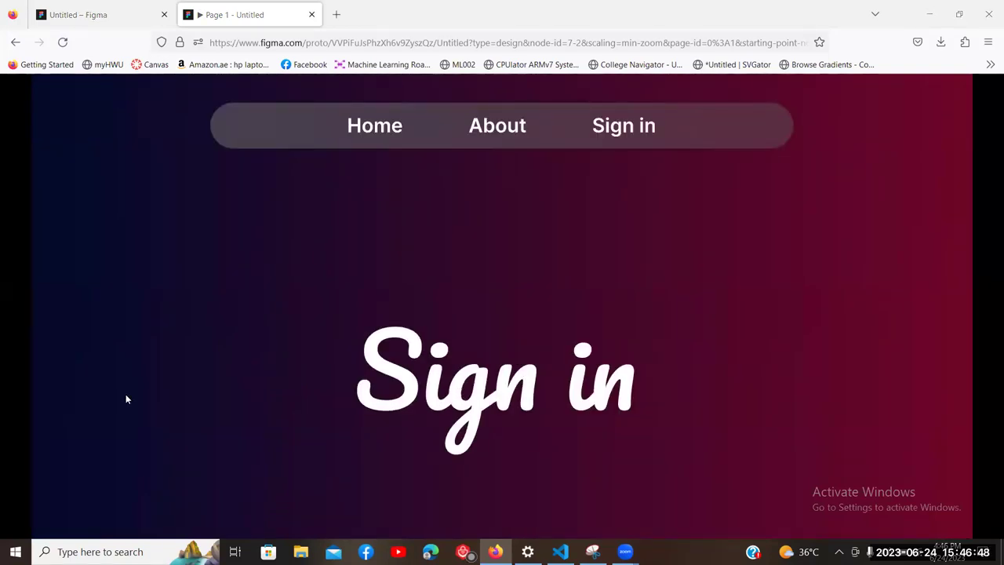
Step: Load figma.com in a new browser tab
left_click(336, 15)
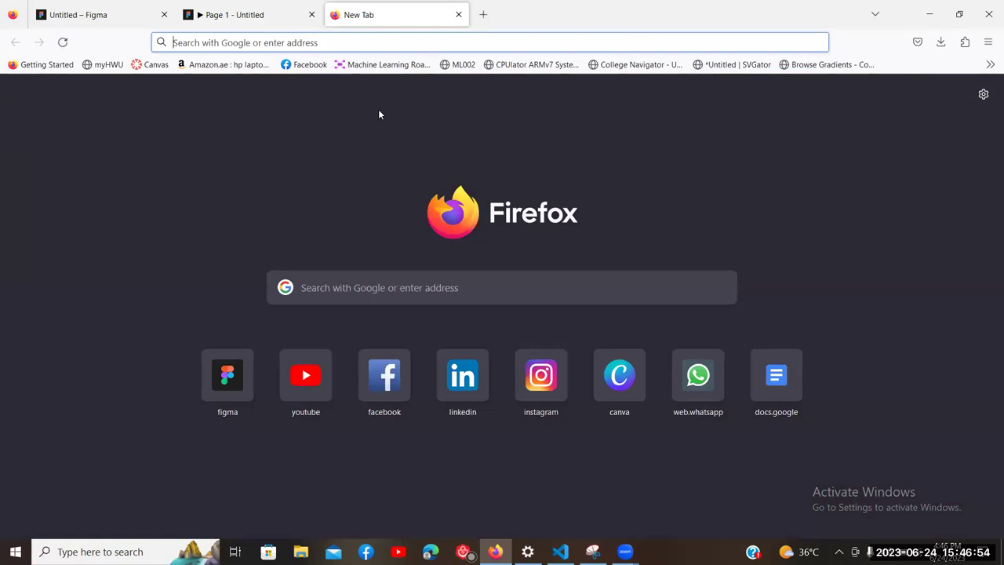
type("figma.com/")
key("Return")
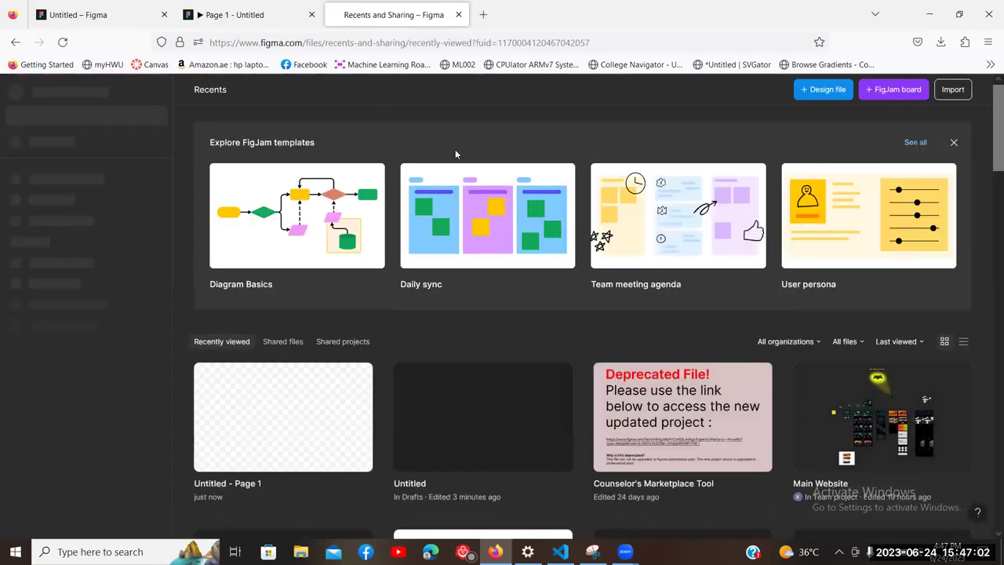
Step: Open the Main Website User-flow file from Recents in a new tab
scroll(639, 221, "down", 2)
scroll(639, 221, "down", 5)
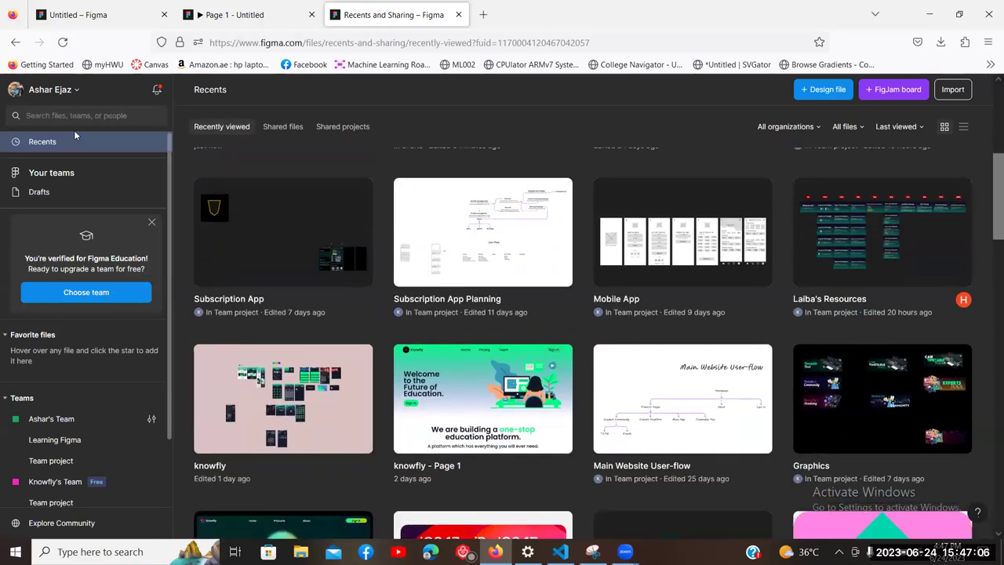
scroll(648, 258, "down", 3)
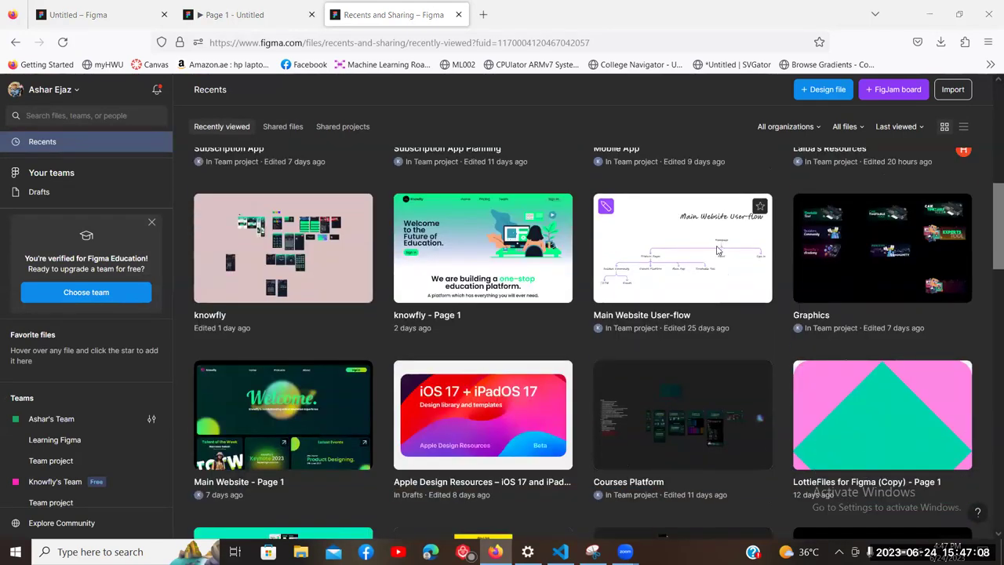
right_click(687, 229)
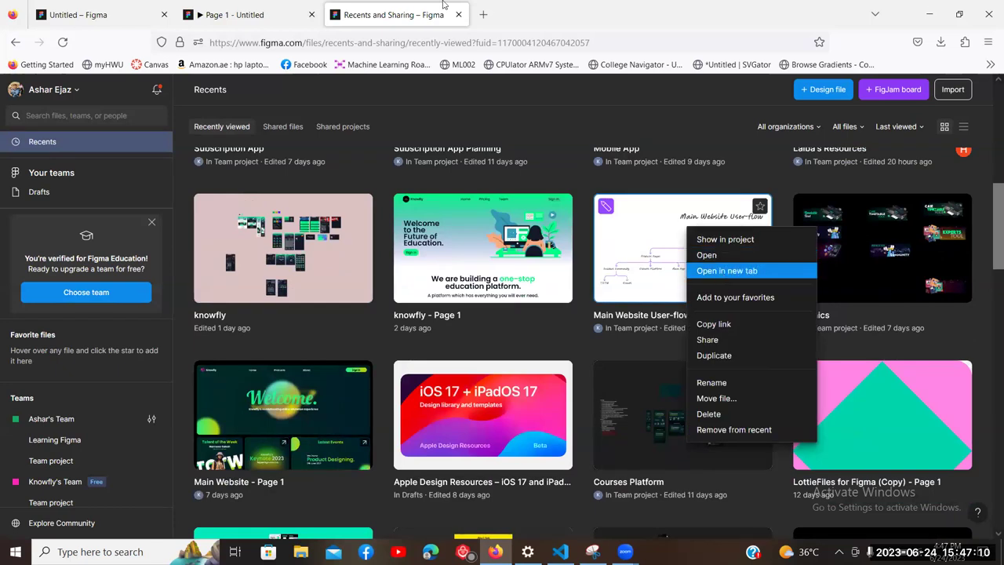
left_click(724, 275)
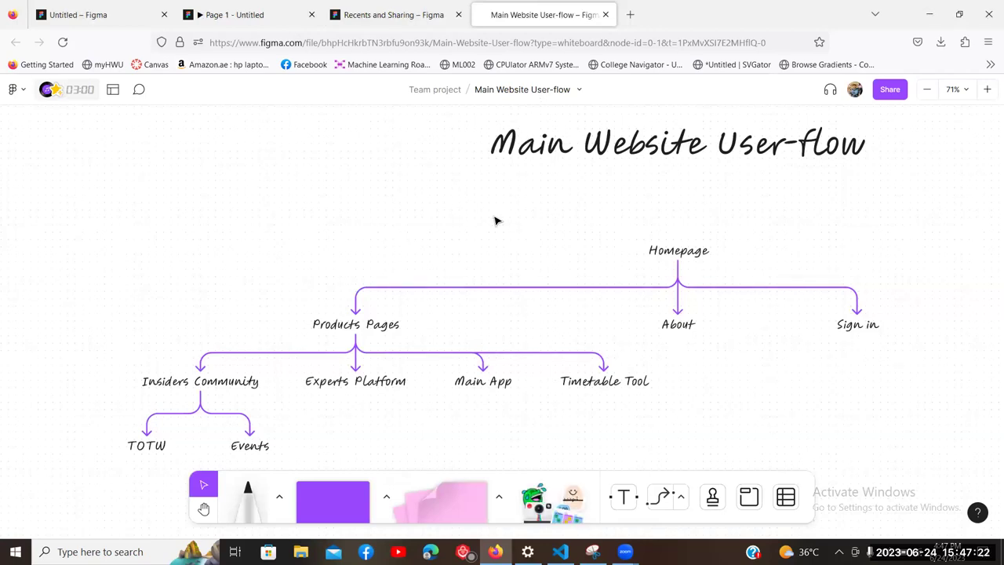
scroll(495, 220, "down", 5)
left_click_drag(502, 217, 538, 185)
scroll(596, 235, "up", 3)
left_click_drag(854, 210, 668, 280)
scroll(668, 279, "up", 3)
scroll(713, 213, "up", 5)
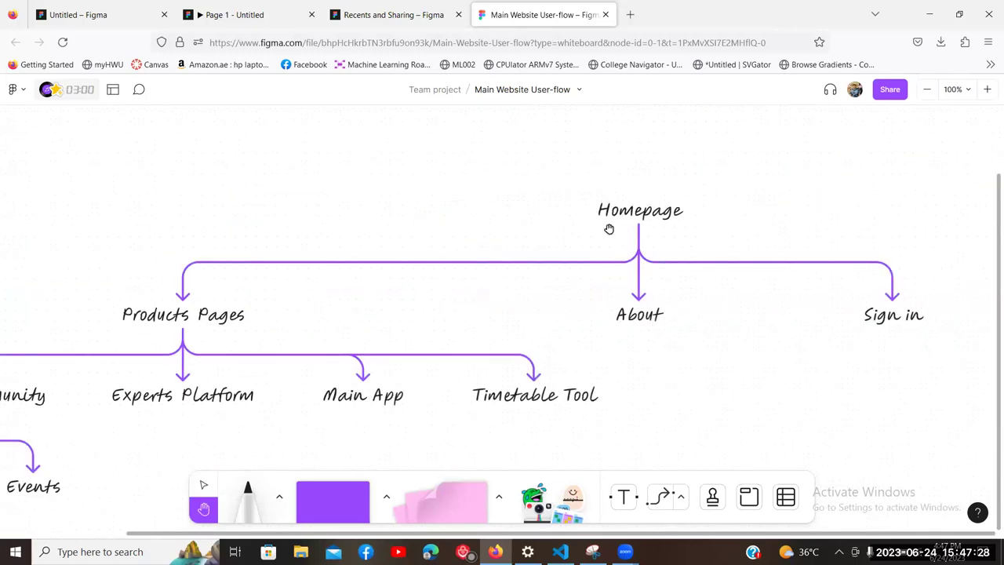
left_click_drag(607, 227, 607, 229)
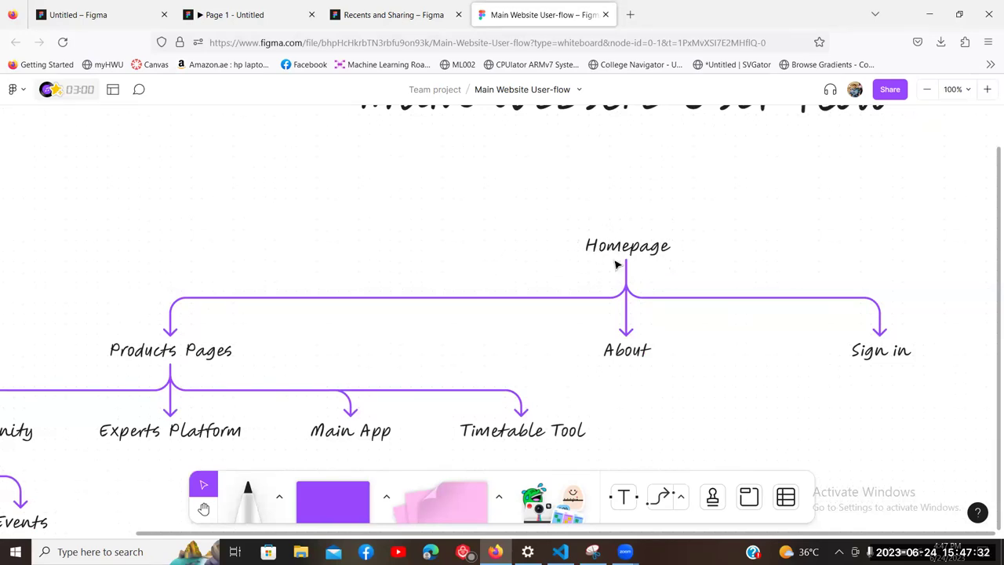
scroll(468, 259, "down", 5, "ctrl")
scroll(500, 164, "down", 2)
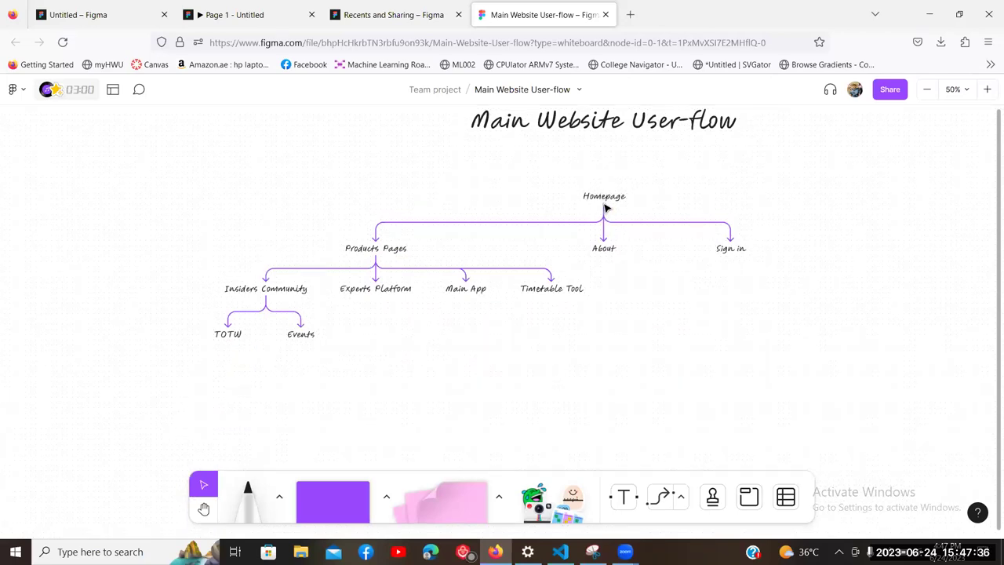
scroll(499, 195, "left", 3)
scroll(499, 195, "down", 1)
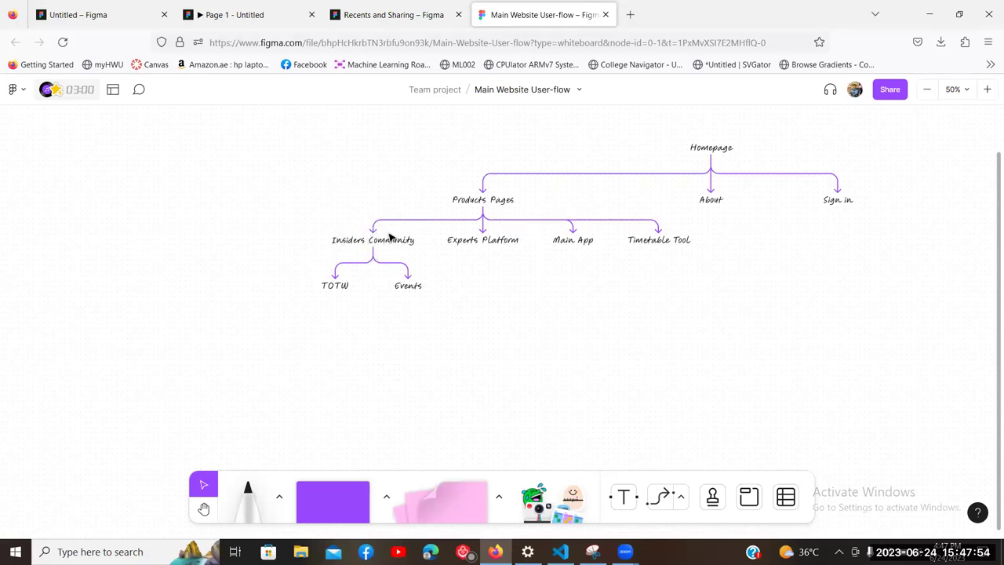
scroll(387, 236, "down", 2)
scroll(634, 222, "up", 1)
scroll(522, 212, "up", 2)
scroll(553, 222, "down", 2)
scroll(554, 222, "up", 2)
Step: Scroll through the Figma Recents file list
left_click(392, 14)
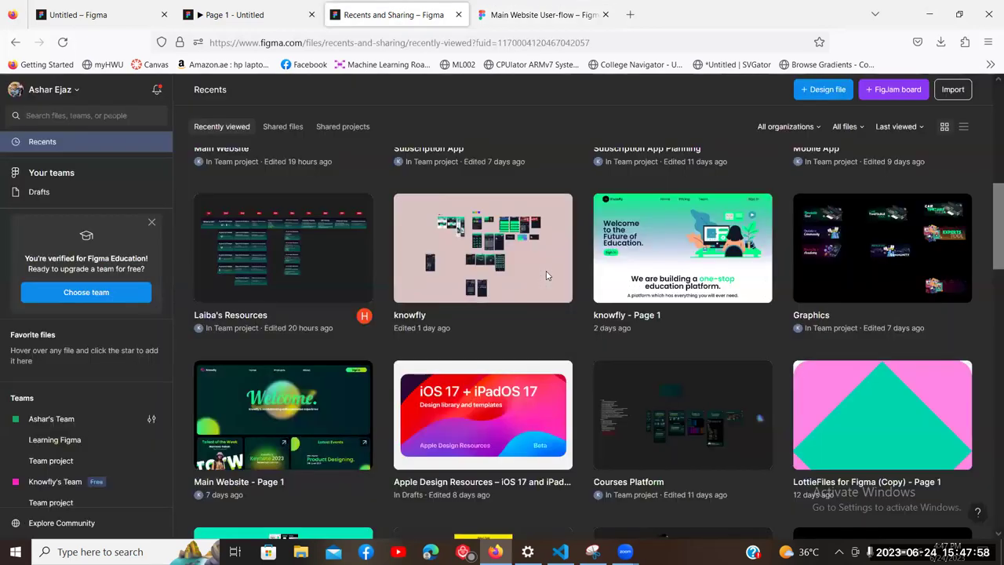
scroll(520, 265, "down", 3)
scroll(396, 241, "up", 3)
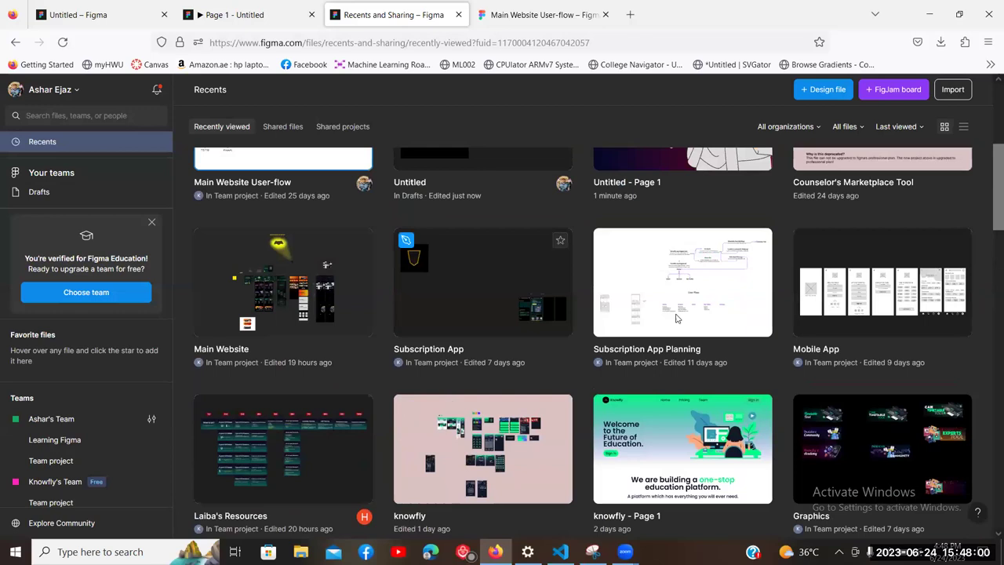
scroll(674, 259, "down", 2)
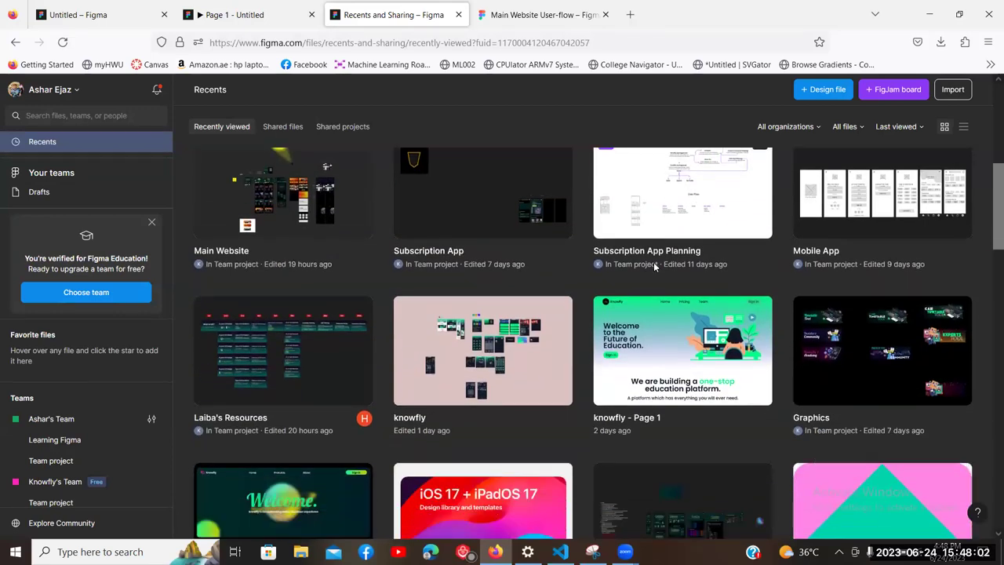
scroll(653, 261, "down", 1)
scroll(654, 265, "down", 6)
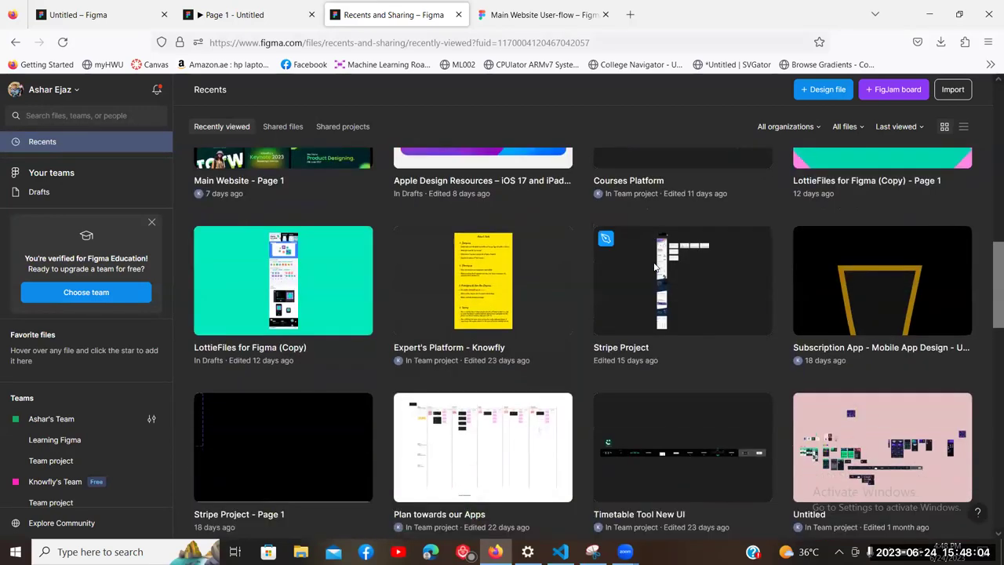
scroll(653, 262, "down", 8)
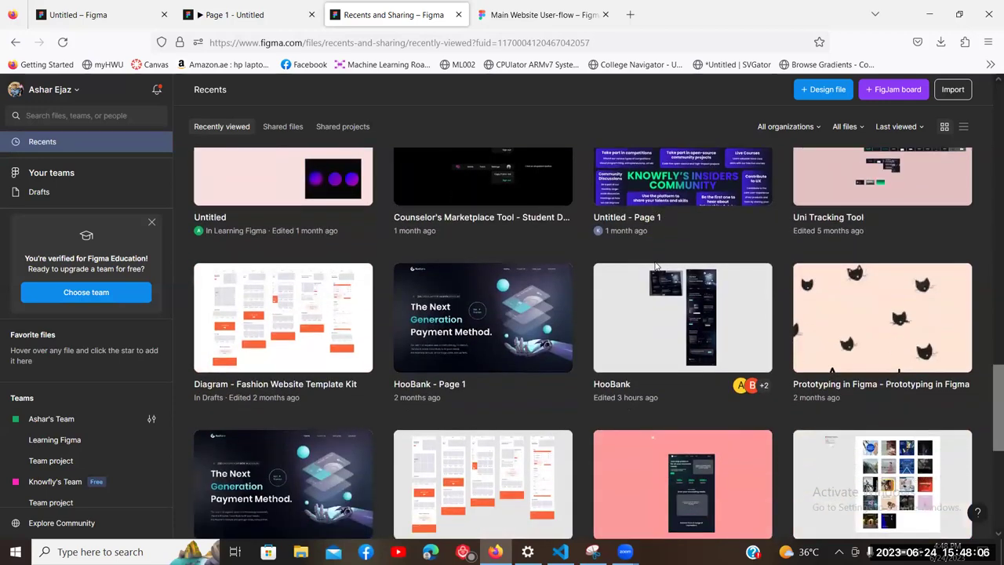
scroll(654, 265, "down", 1)
scroll(656, 263, "up", 3)
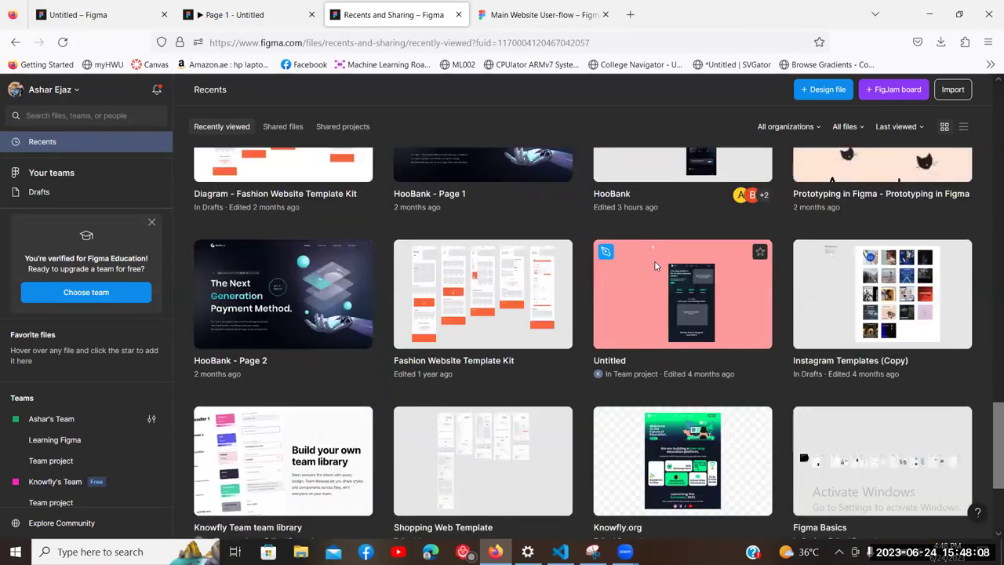
scroll(658, 261, "down", 1)
scroll(659, 259, "up", 5)
scroll(657, 259, "up", 15)
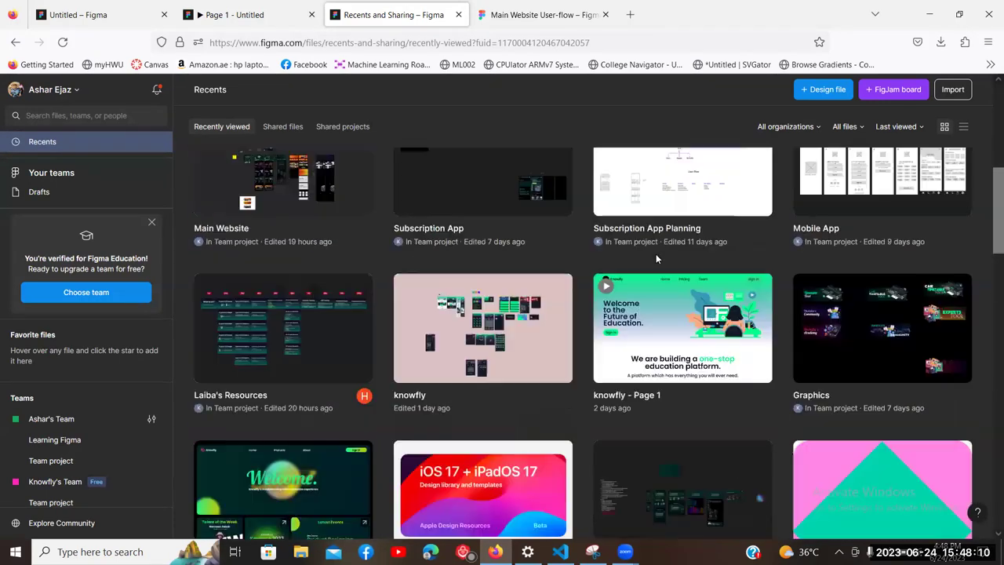
scroll(515, 178, "down", 5)
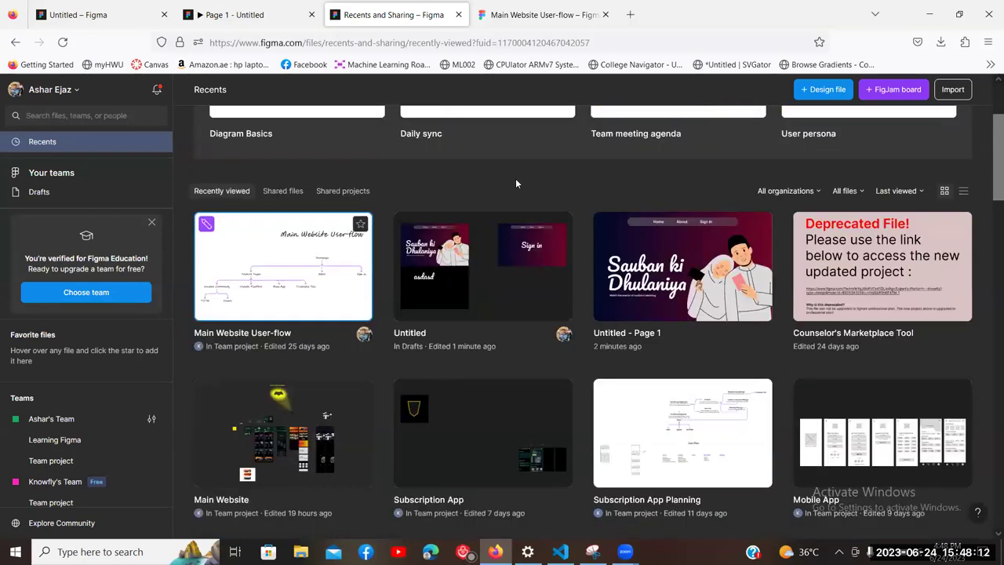
Step: Go back through the user-flow and prototype tabs to the Untitled design file
left_click(541, 14)
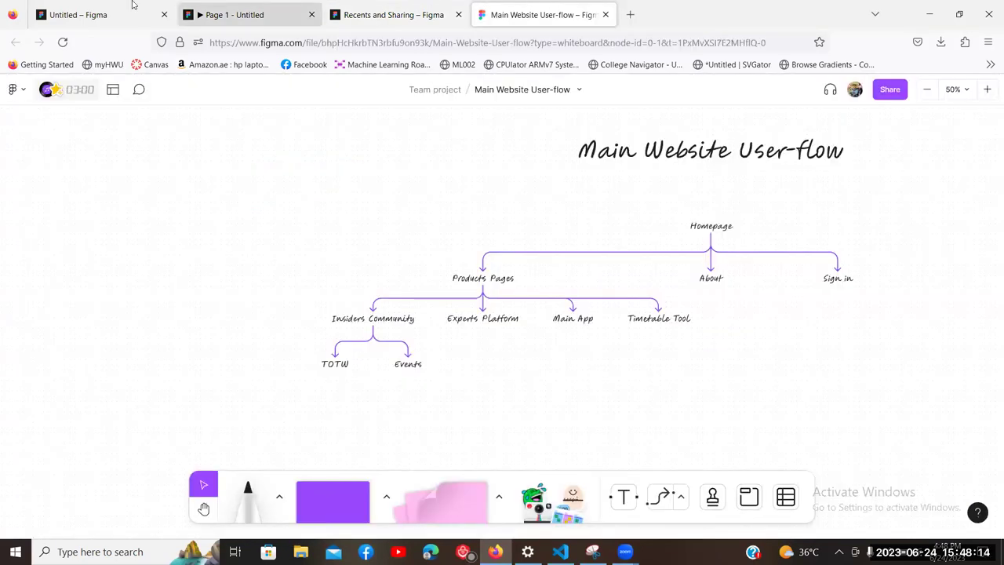
left_click(225, 5)
key("ctrl+shift+Tab")
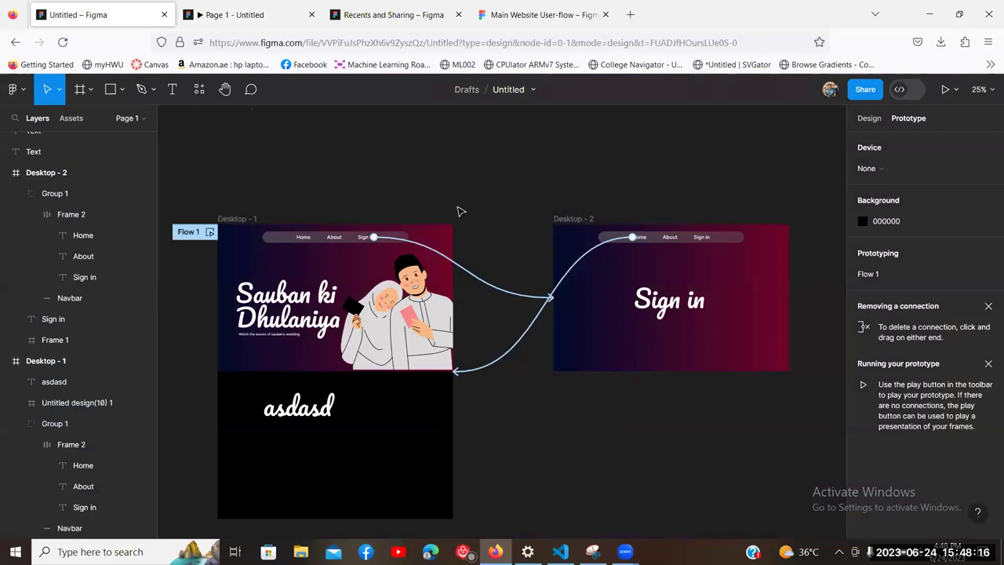
Step: Zoom and pan the canvas to recentre the two linked desktop frames
scroll(461, 212, "down", 2)
key("minus")
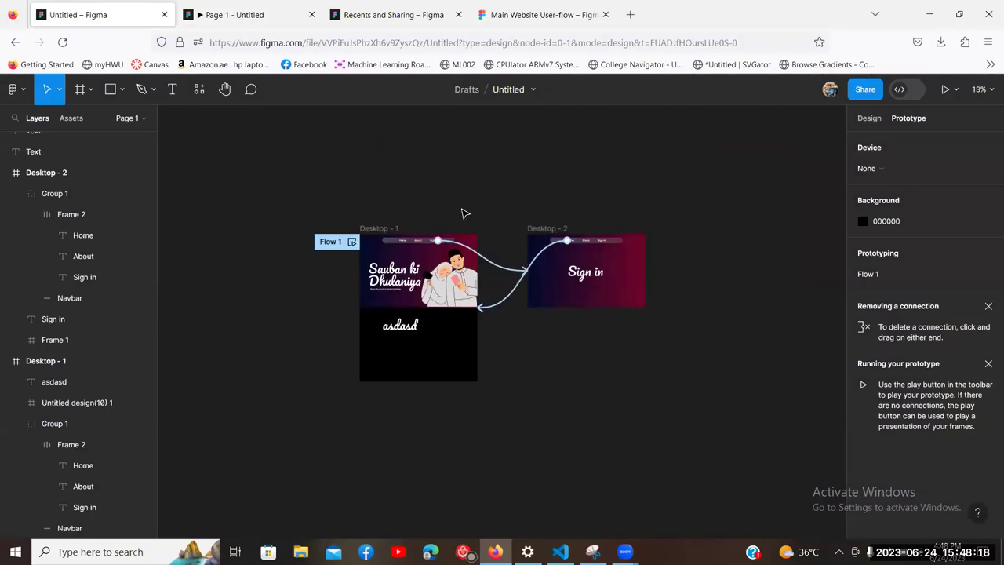
key("plus")
left_click_drag(475, 246, 499, 251)
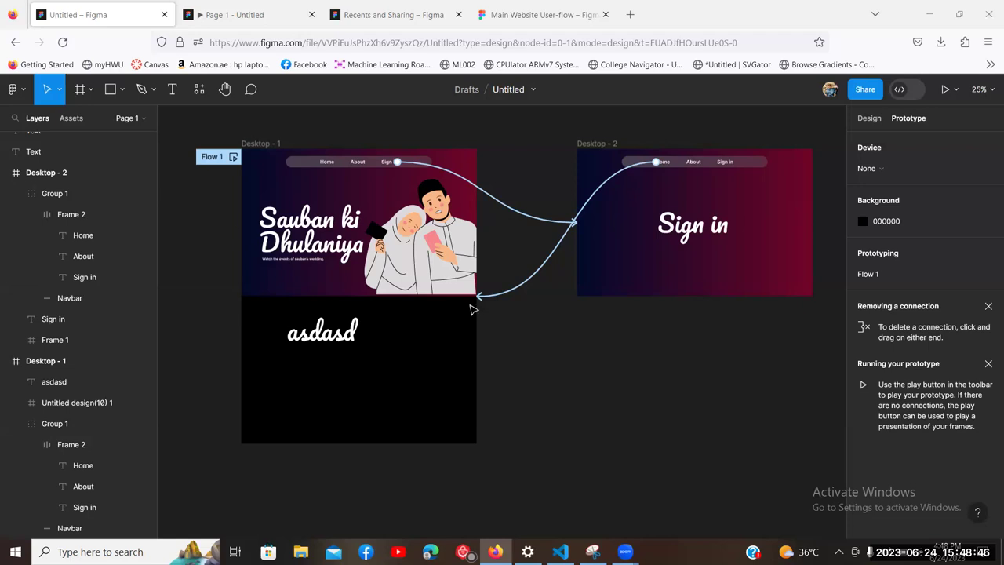
scroll(502, 345, "down", 2)
scroll(502, 345, "up", 2)
scroll(501, 341, "down", 2)
scroll(502, 341, "up", 4)
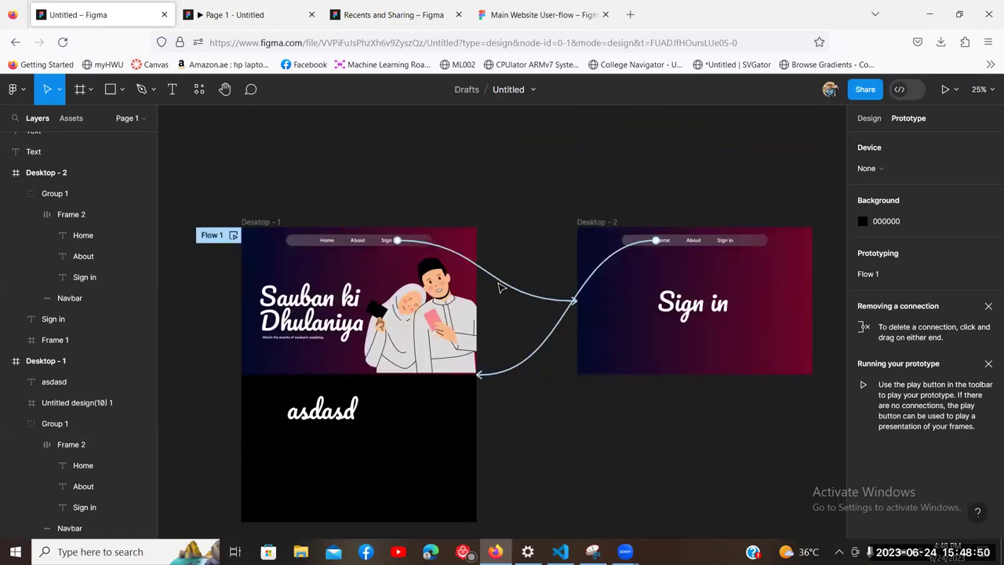
scroll(471, 154, "down", 1)
scroll(470, 155, "right", 2)
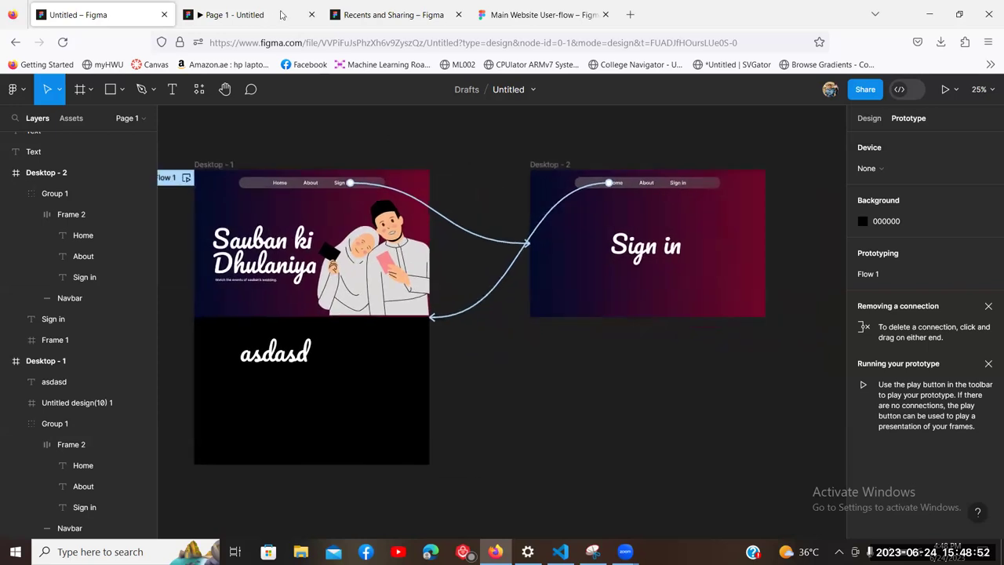
Step: Glance at the prototype preview, fit all frames in view, and select Desktop - 2
left_click(282, 15)
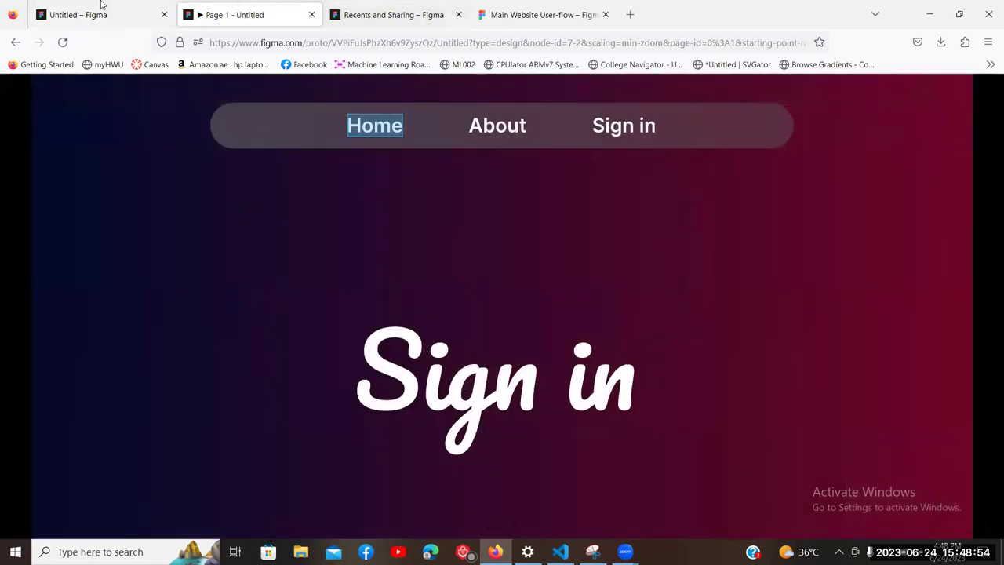
left_click(101, 4)
key("shift+1")
left_click(622, 304)
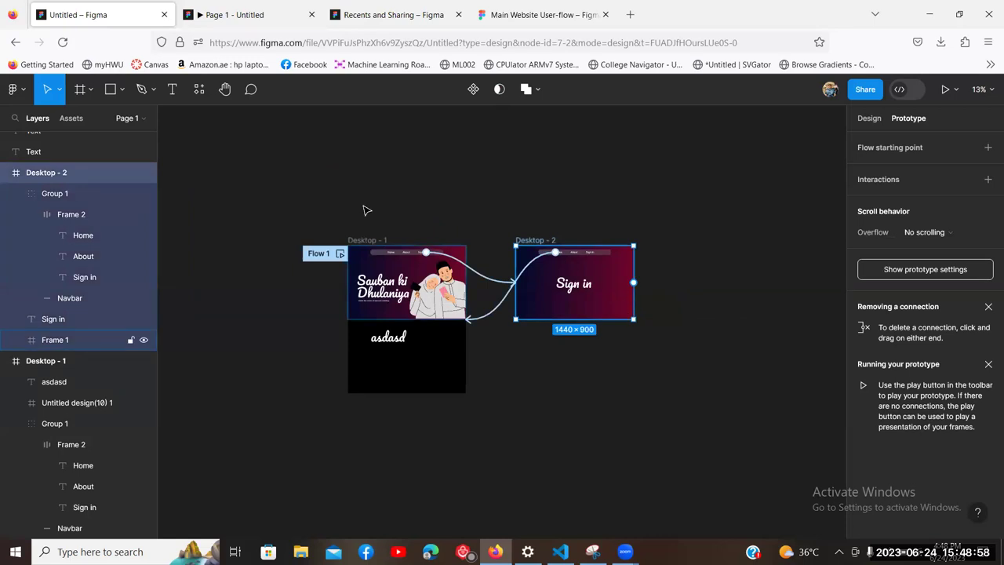
Step: Duplicate Desktop - 2, move the copy right, and delete its copied Home connection
left_click(267, 156)
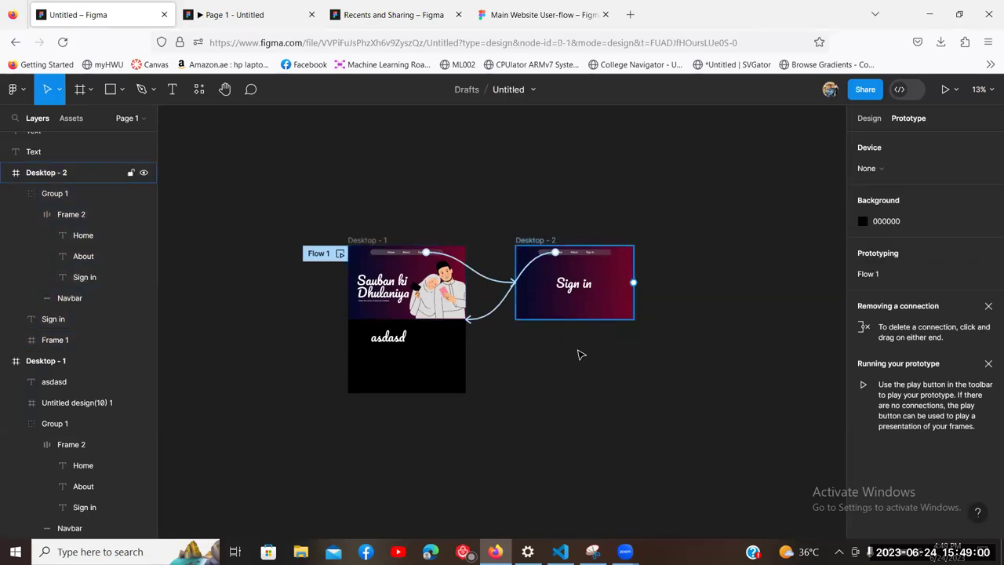
left_click(585, 309)
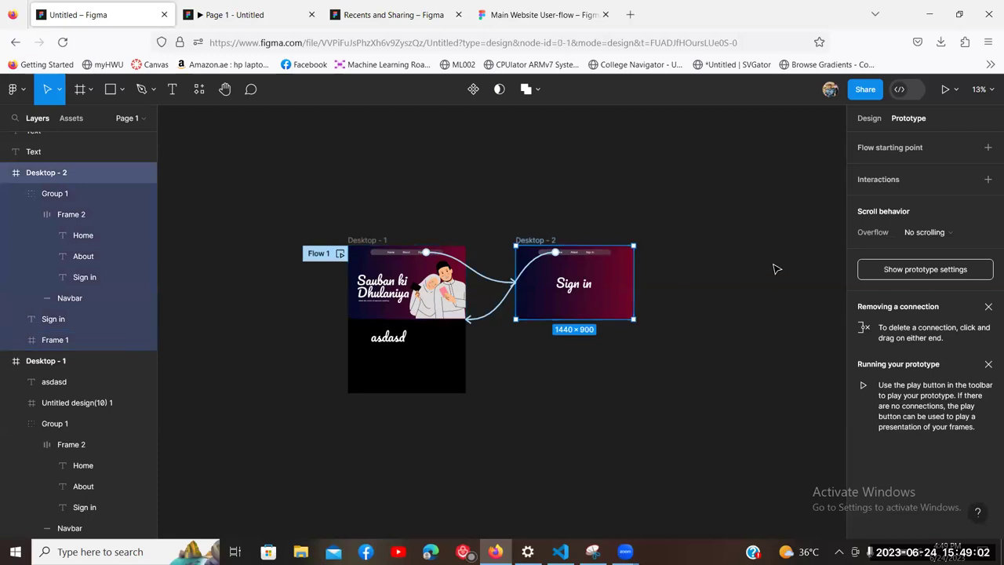
key("ctrl+d")
left_click_drag(737, 296, 798, 300)
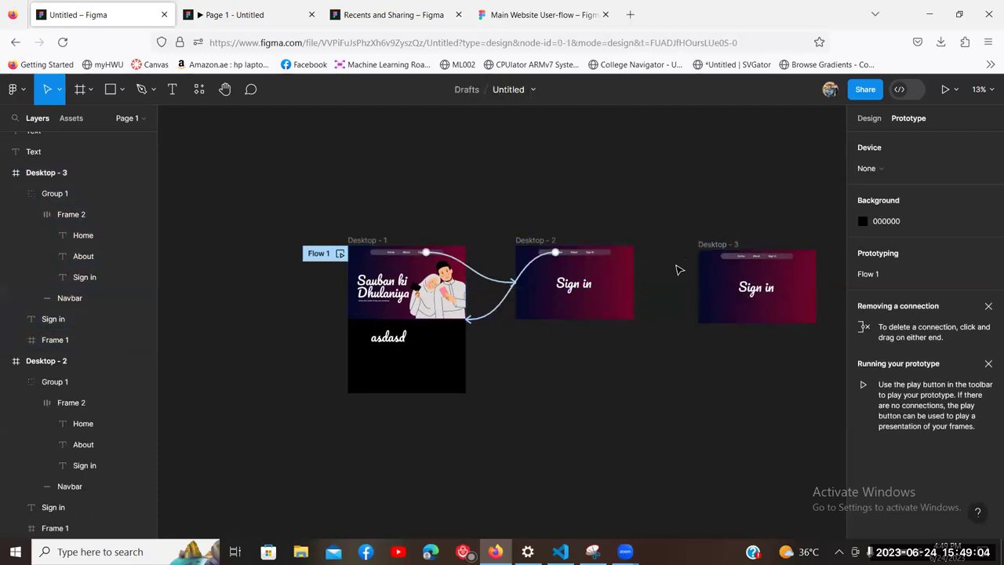
left_click(665, 269)
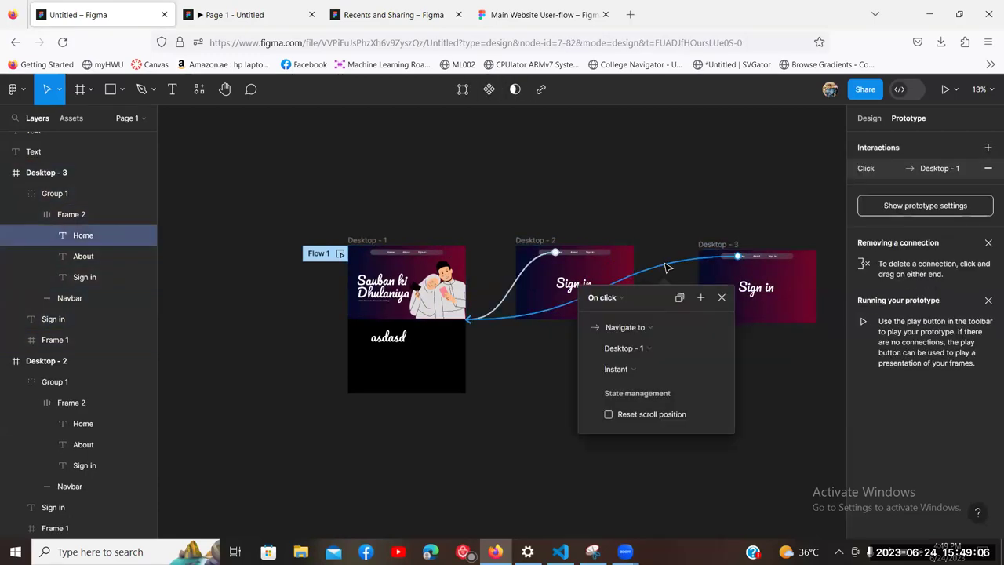
key("Delete")
left_click(665, 266)
Step: Delete the accidental extra copies Desktop - 4 and Desktop - 5
scroll(343, 184, "right", 5)
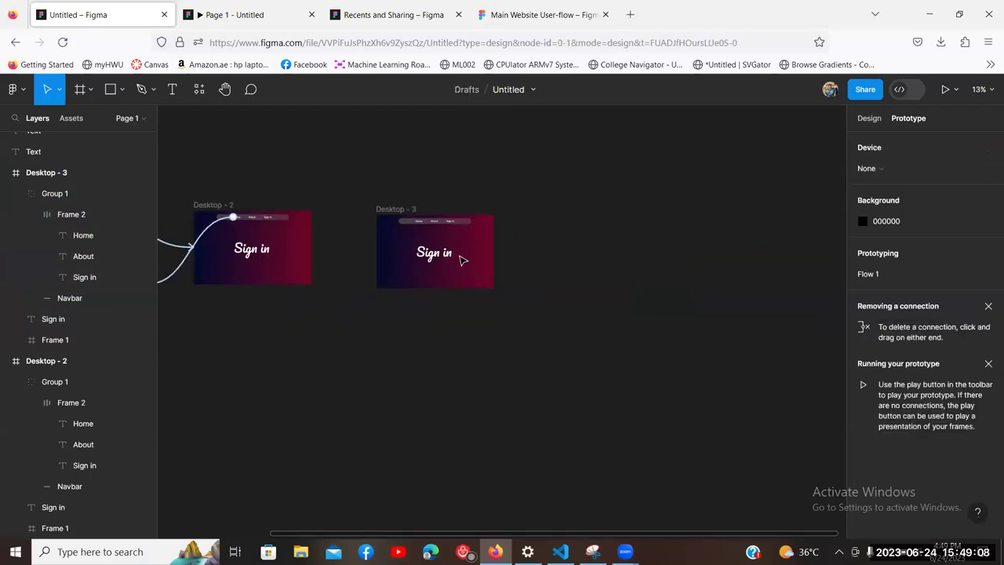
left_click(461, 260)
key("ctrl+d")
key("ctrl+d")
left_click(578, 263)
left_click(637, 220)
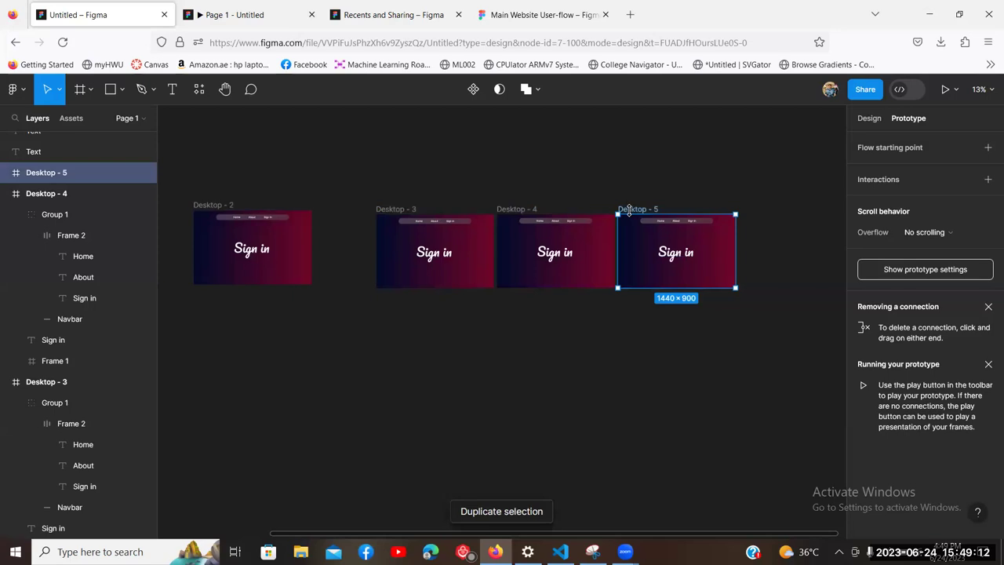
key("Delete")
left_click(535, 212)
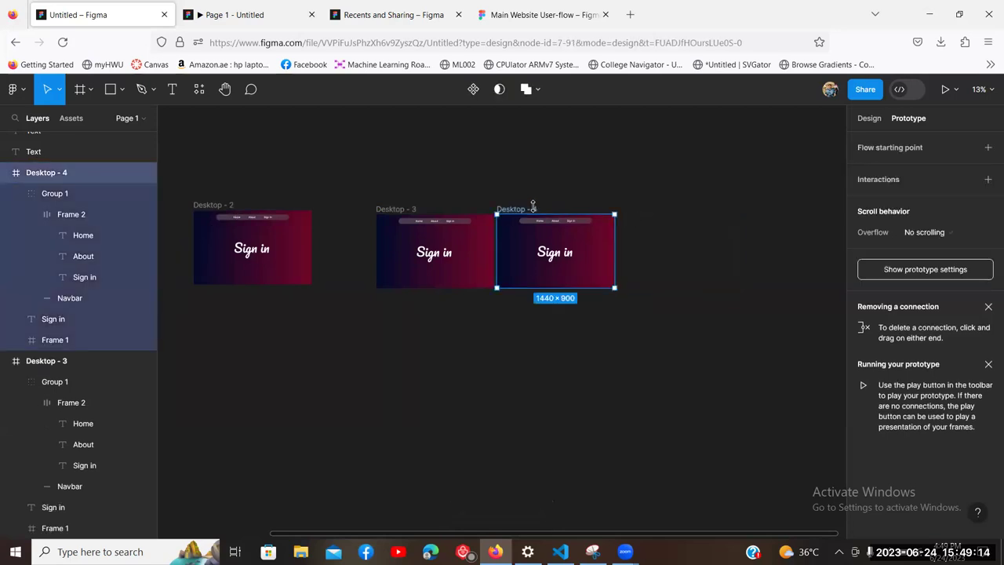
key("Delete")
Step: Change the Desktop - 3 heading from Sign in to 'About'
scroll(628, 211, "left", 5)
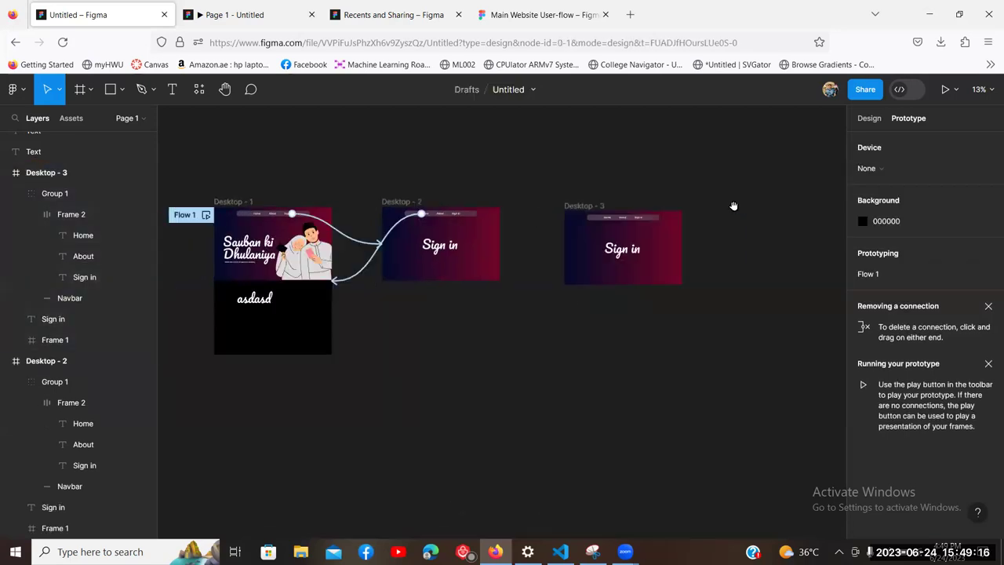
left_click(635, 249)
type("Ab")
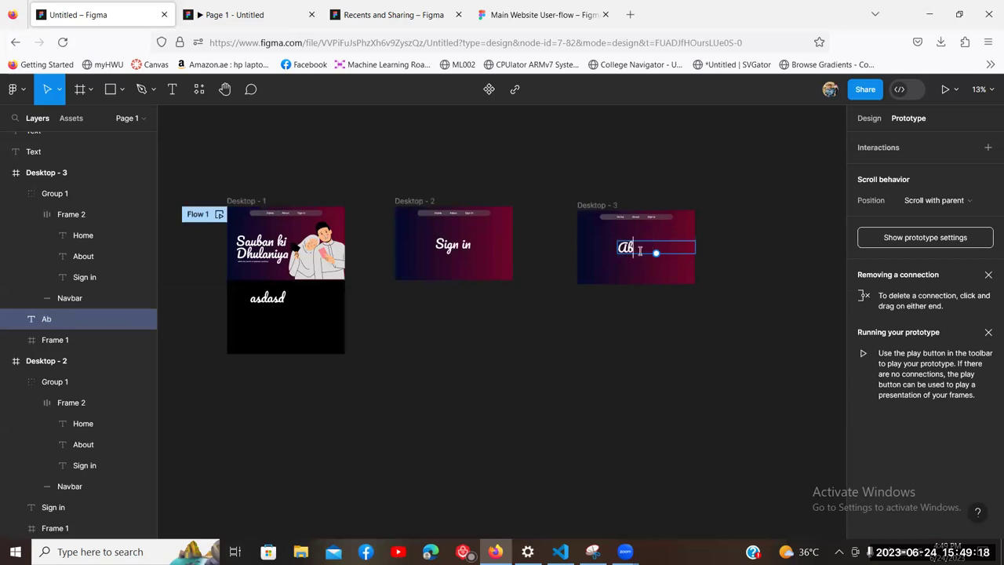
type("o")
key("BackSpace")
key("BackSpace")
key("BackSpace")
type("About")
left_click(531, 141)
left_click_drag(484, 163, 526, 157)
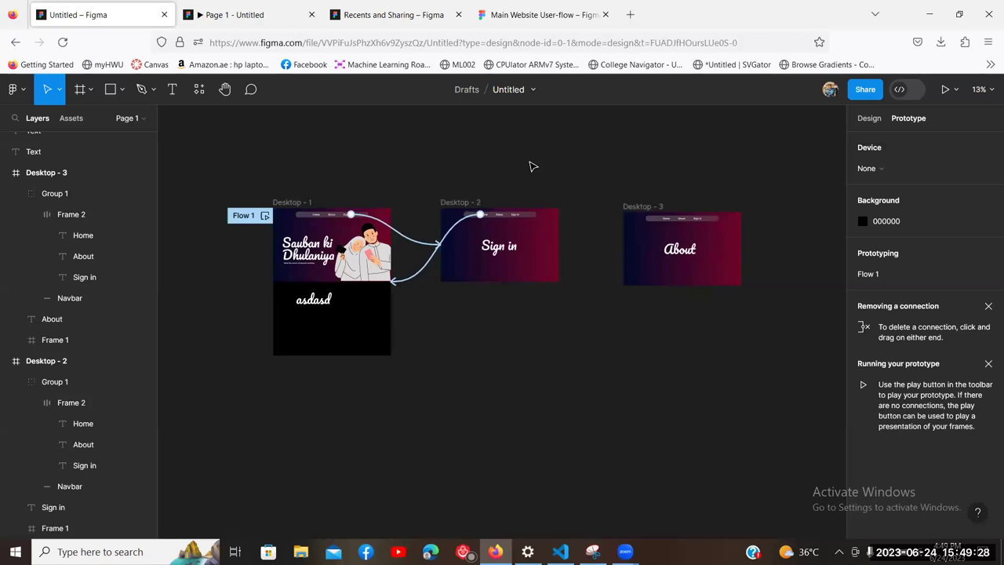
mouse_move(464, 149)
left_mouse_down()
mouse_move(432, 152)
mouse_move(479, 152)
left_mouse_up()
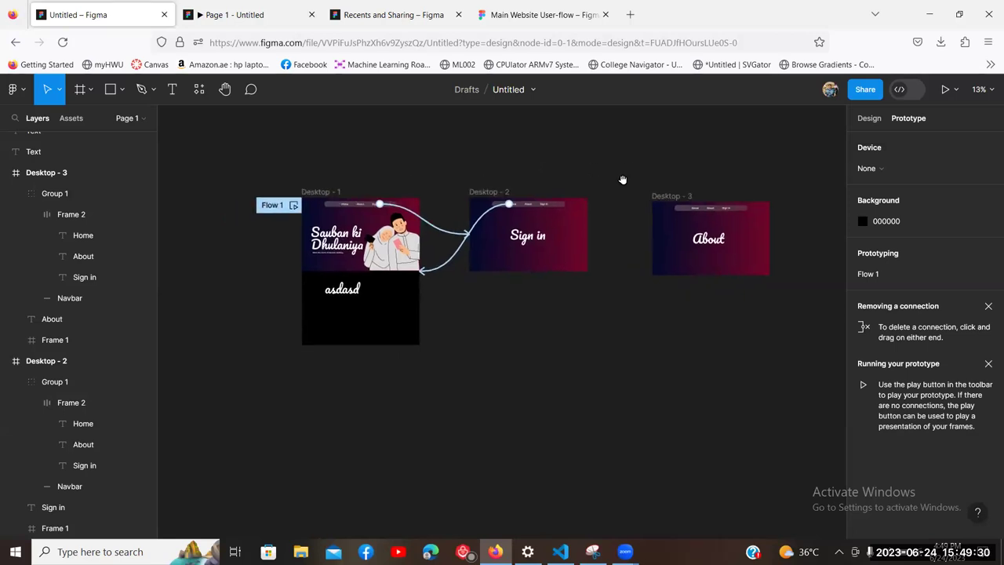
Step: Zoom and pan to bring all three desktop frames into view
scroll(580, 204, "up", 3)
scroll(522, 368, "down", 2)
scroll(518, 334, "down", 2)
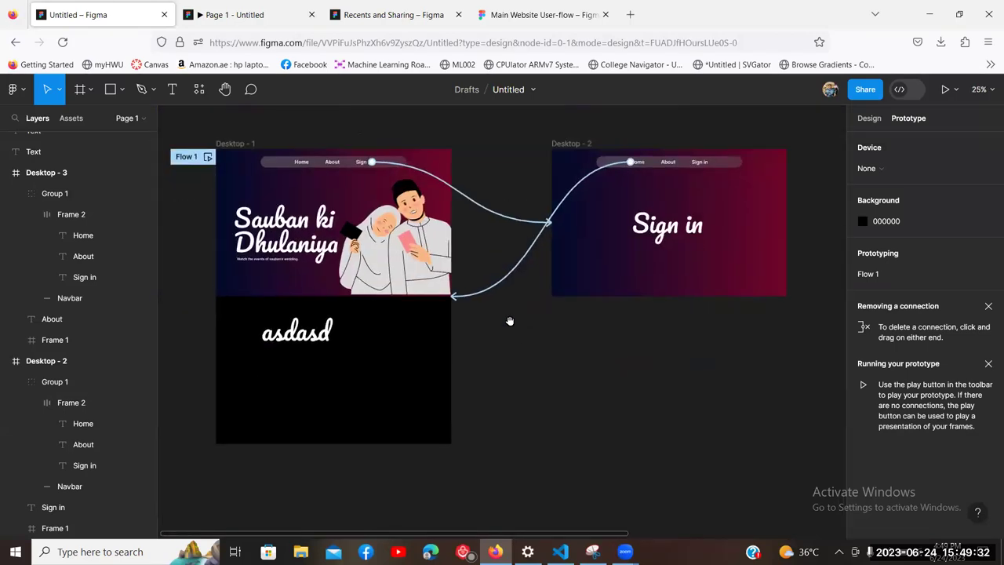
scroll(524, 348, "up", 2)
scroll(540, 354, "down", 2)
scroll(482, 343, "right", 3)
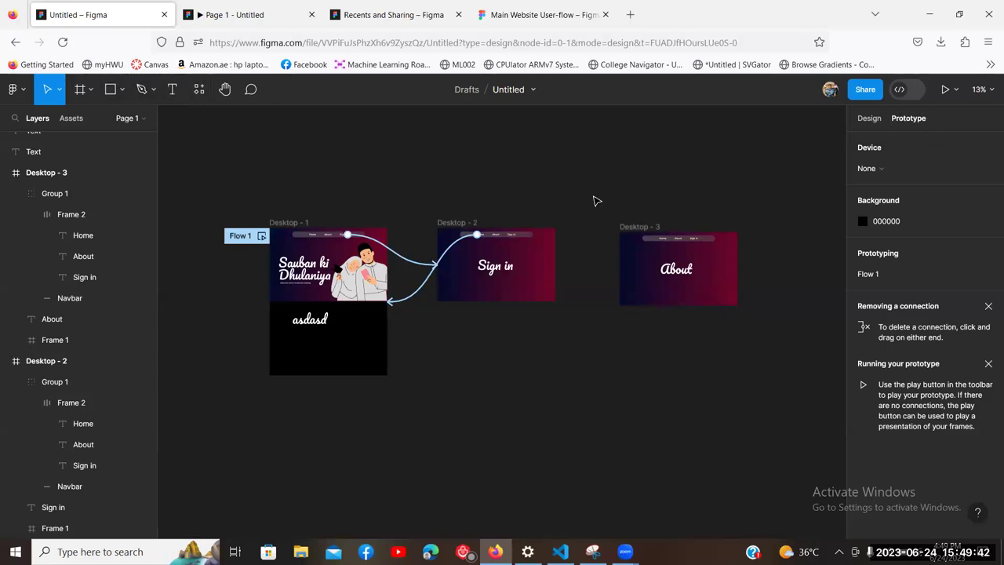
key("ctrl+equal")
scroll(760, 261, "right", 3)
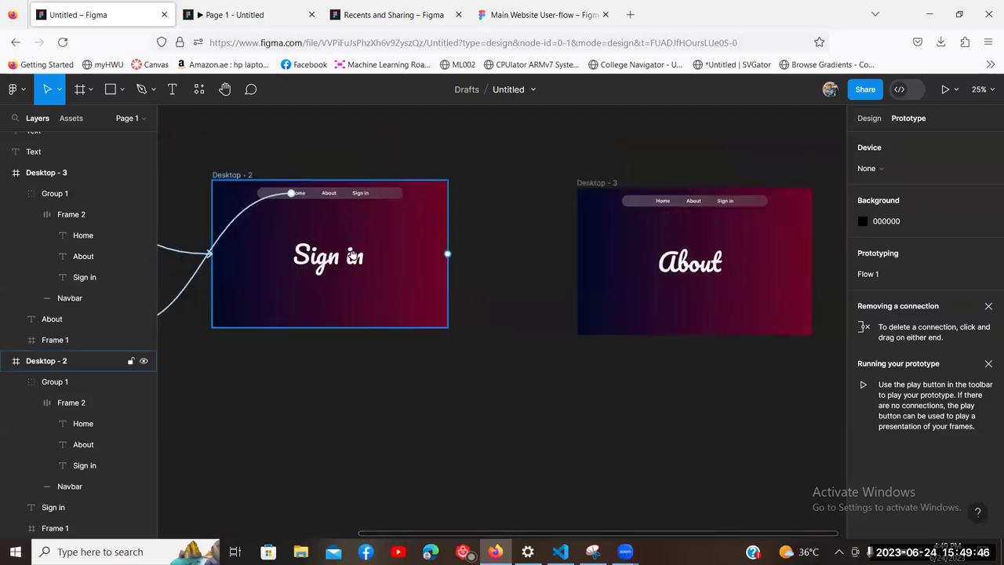
key("ctrl+minus")
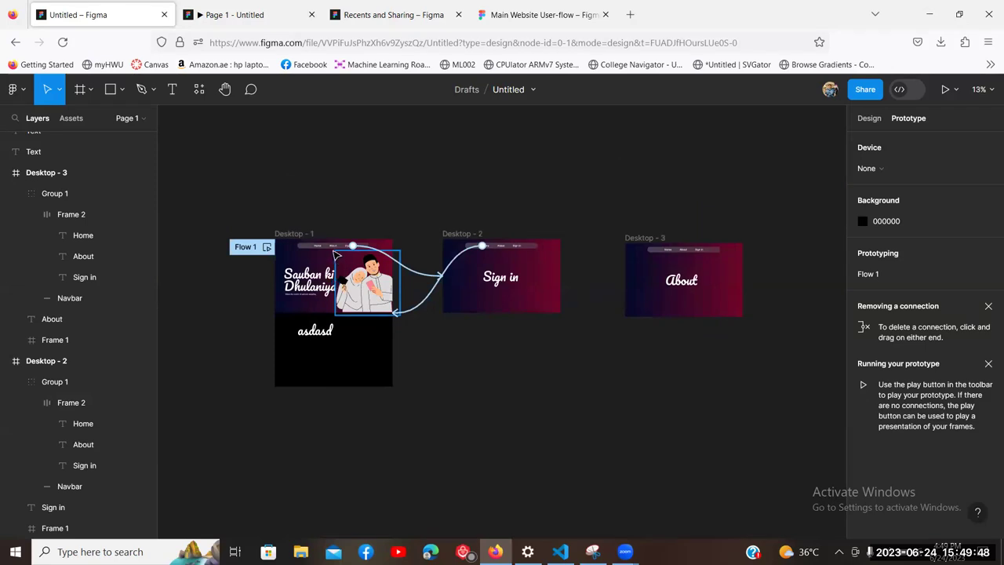
scroll(336, 254, "up", 5)
scroll(366, 284, "left", 5)
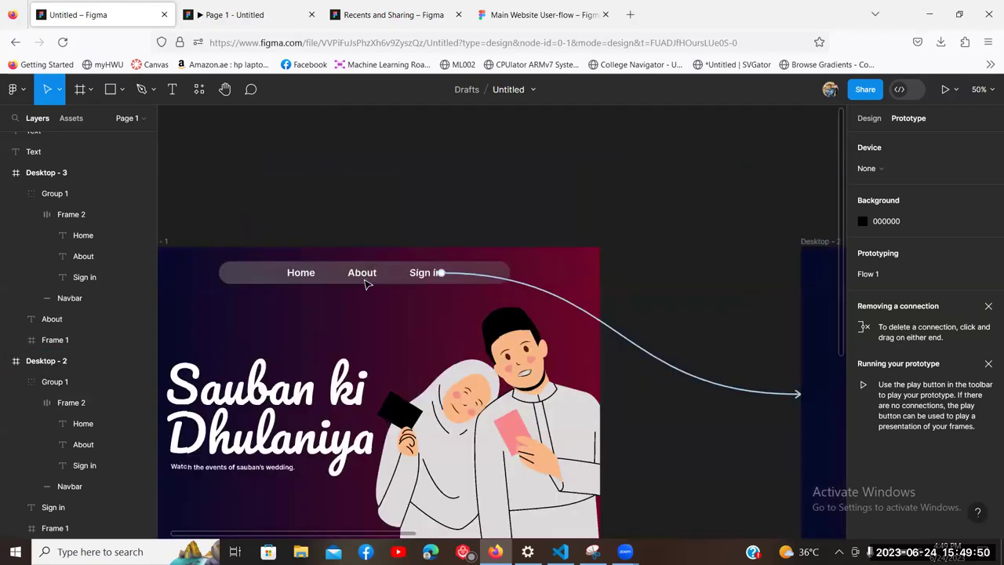
Step: Link Desktop - 1's navbar About item to Desktop - 3 with On click → Navigate to
left_click(365, 281)
double_click(365, 279)
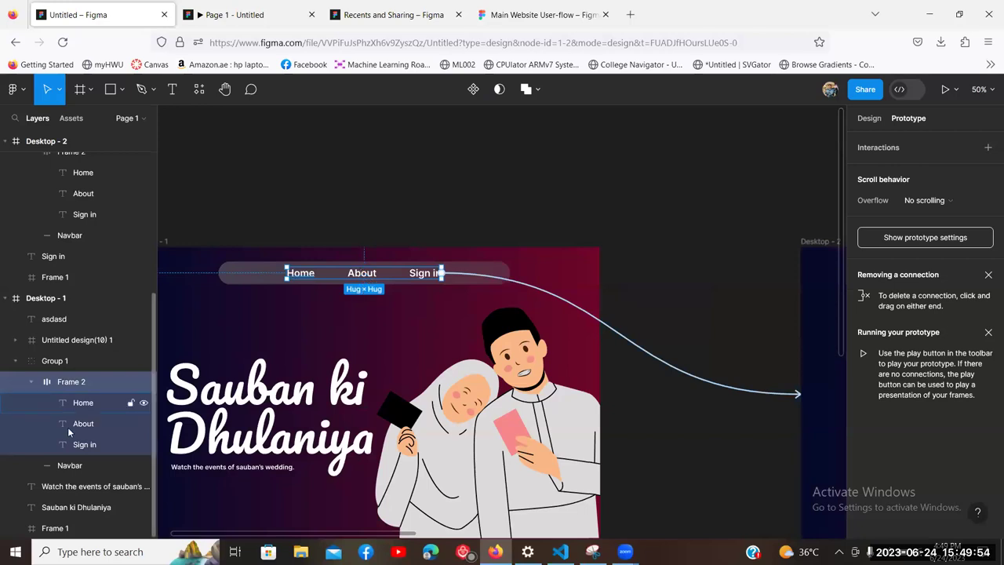
left_click(375, 278)
left_click_drag(376, 276, 765, 345)
key("minus")
key("minus")
scroll(676, 208, "down", 2)
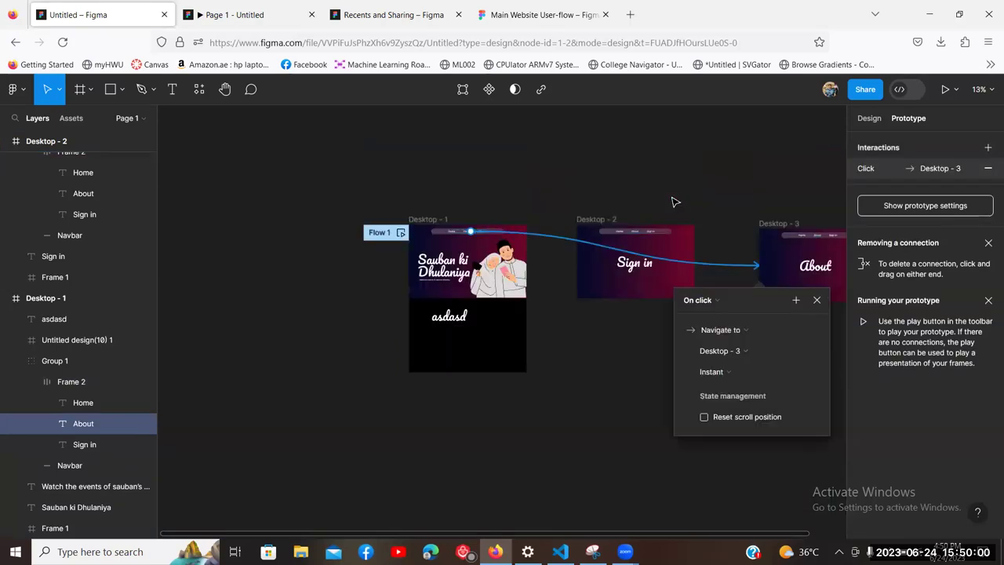
left_click(600, 156)
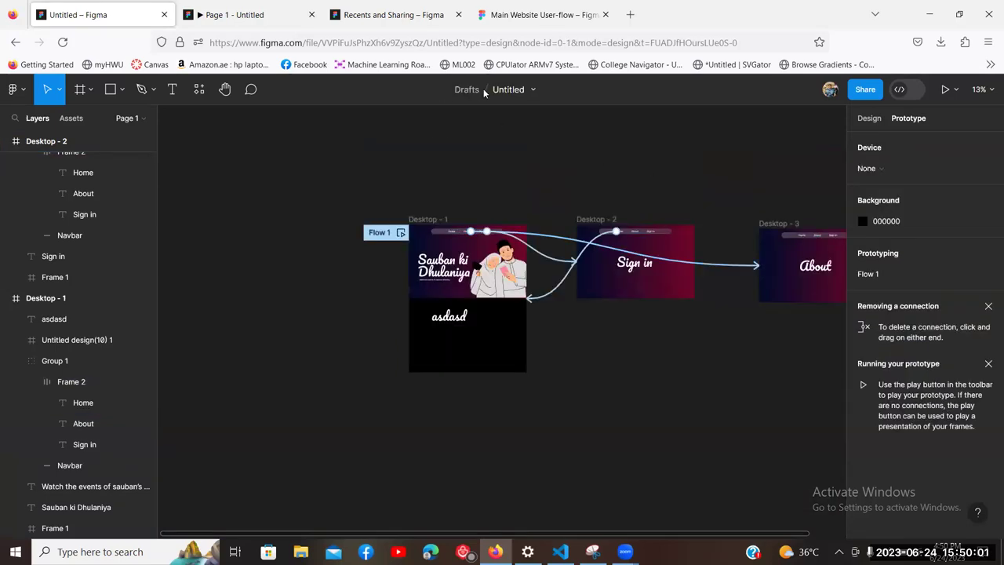
left_click(945, 89)
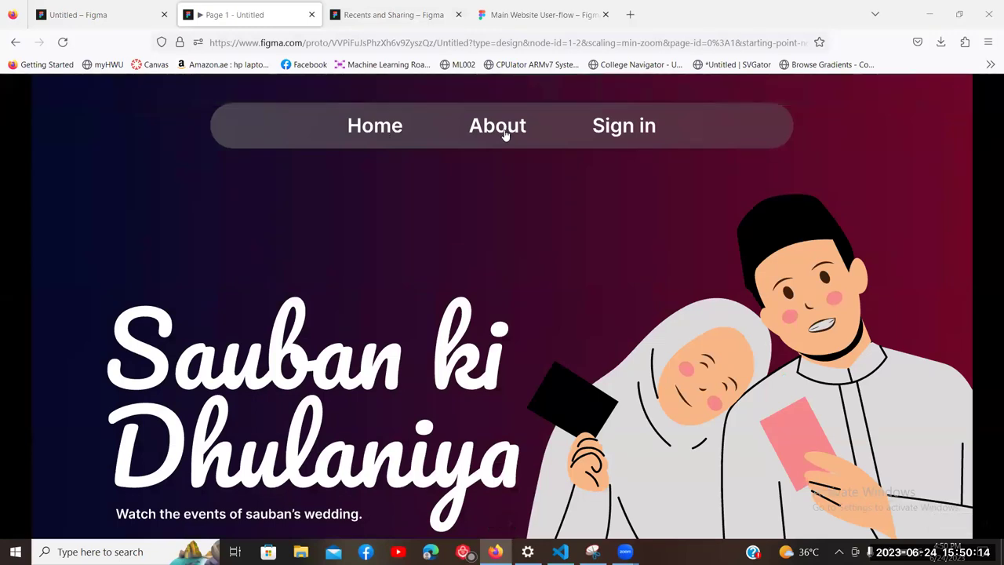
left_click(504, 129)
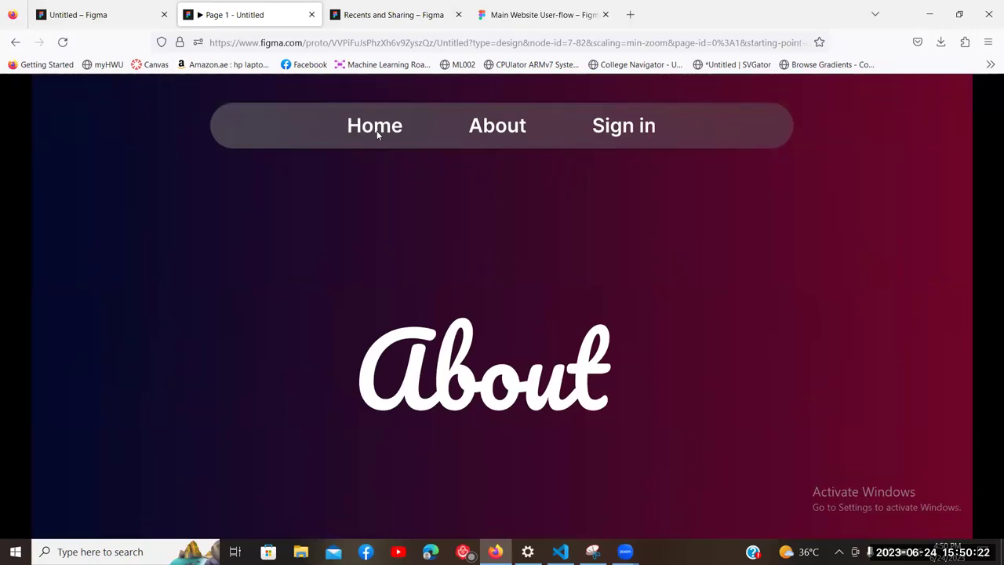
Step: Back in the editor, frame Desktop - 3 at 25% zoom and select its navbar
left_click(144, 7)
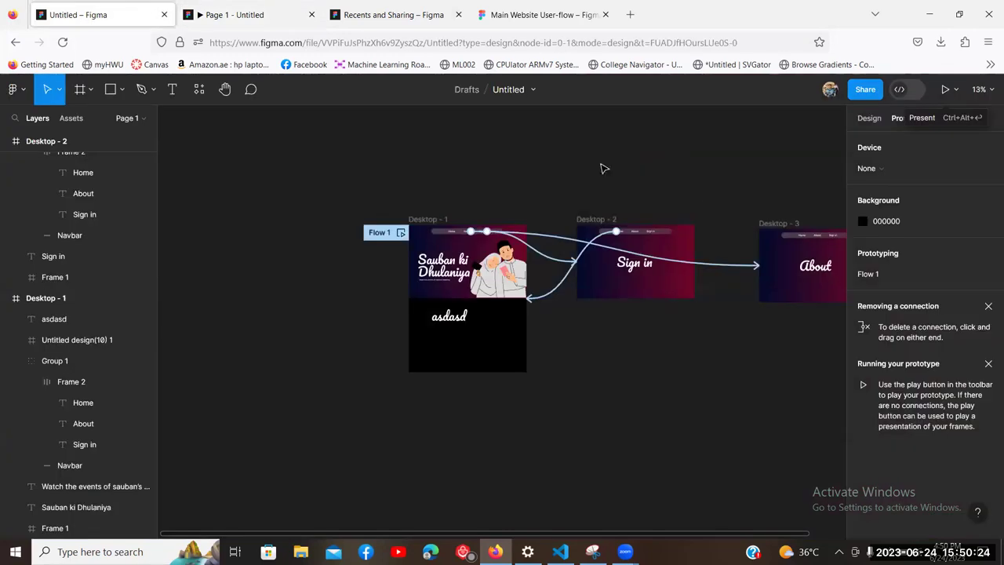
key("plus")
key("minus")
left_click_drag(538, 335, 356, 357)
key("plus")
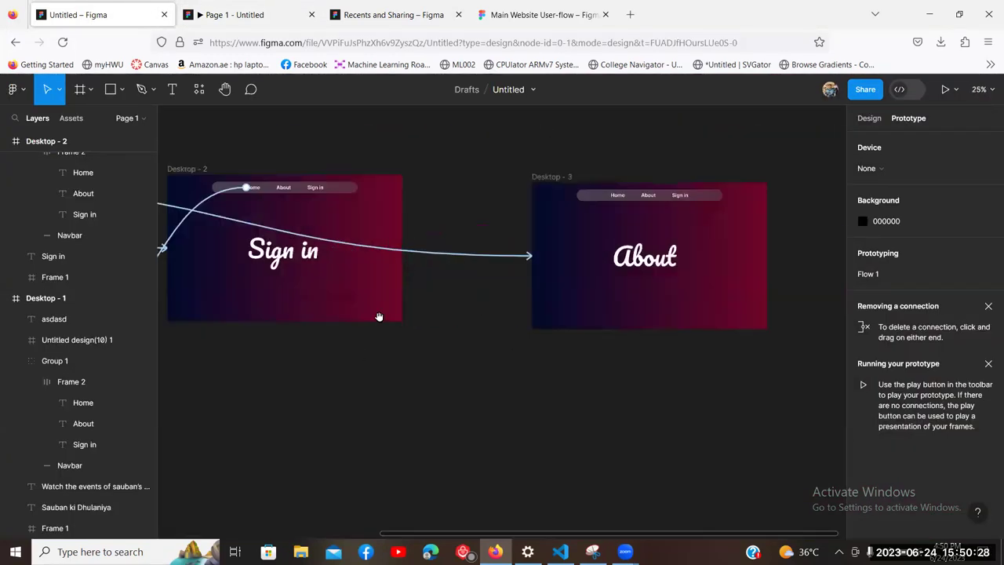
scroll(547, 169, "left", 5)
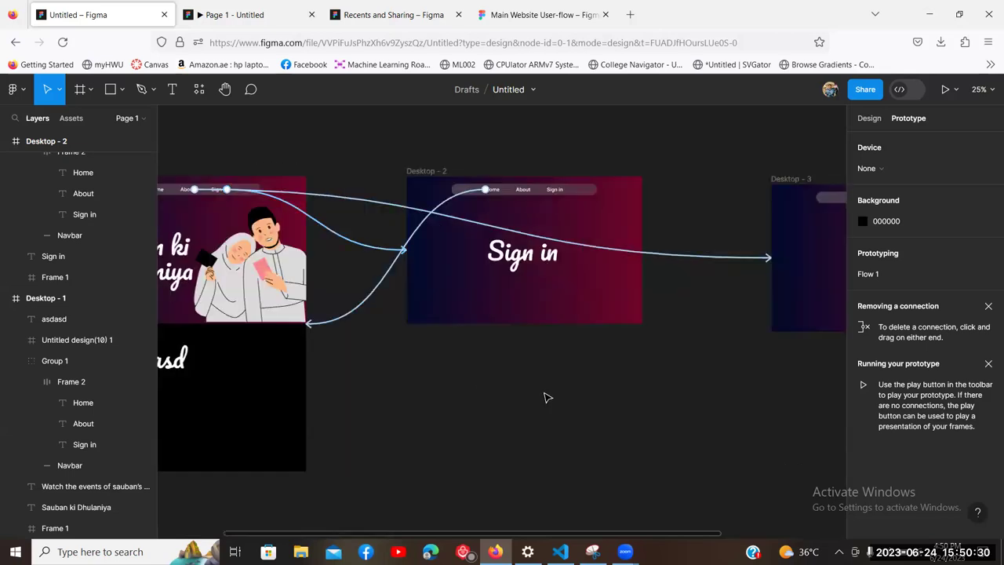
key("minus")
key("plus")
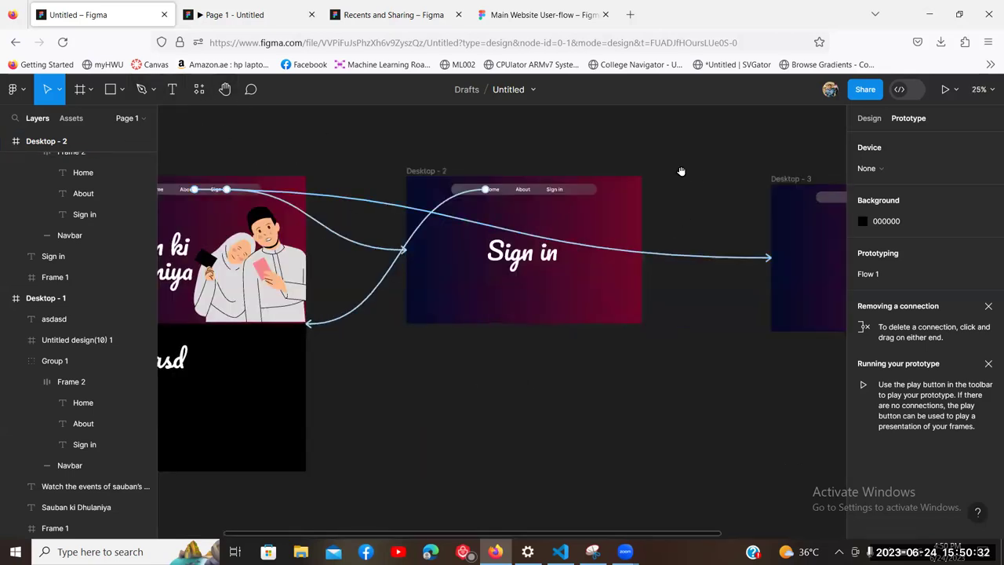
scroll(680, 171, "right", 5)
left_click(516, 196)
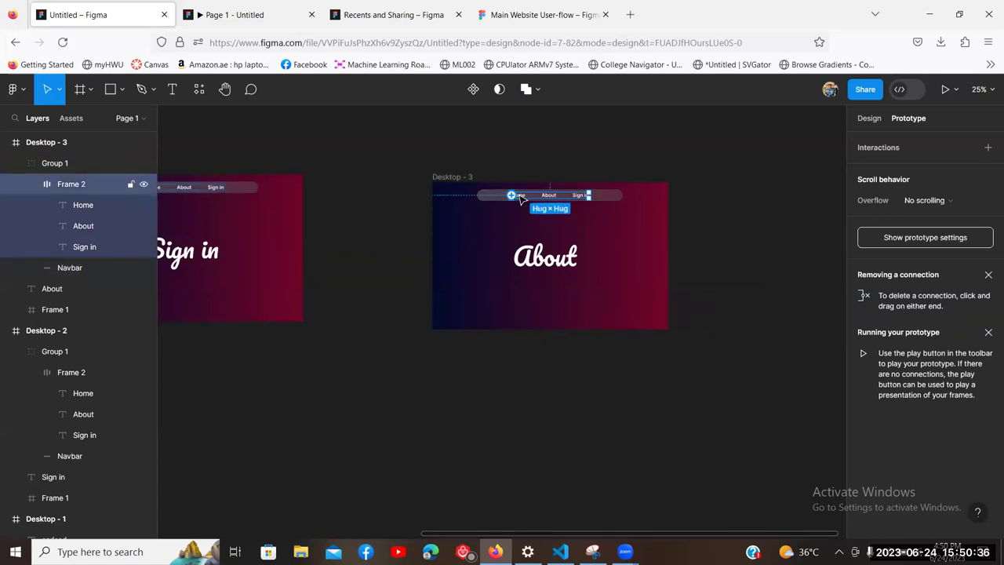
key("plus")
key("minus")
Step: Link Desktop - 3's Home navbar item to Desktop - 1
left_click(94, 207)
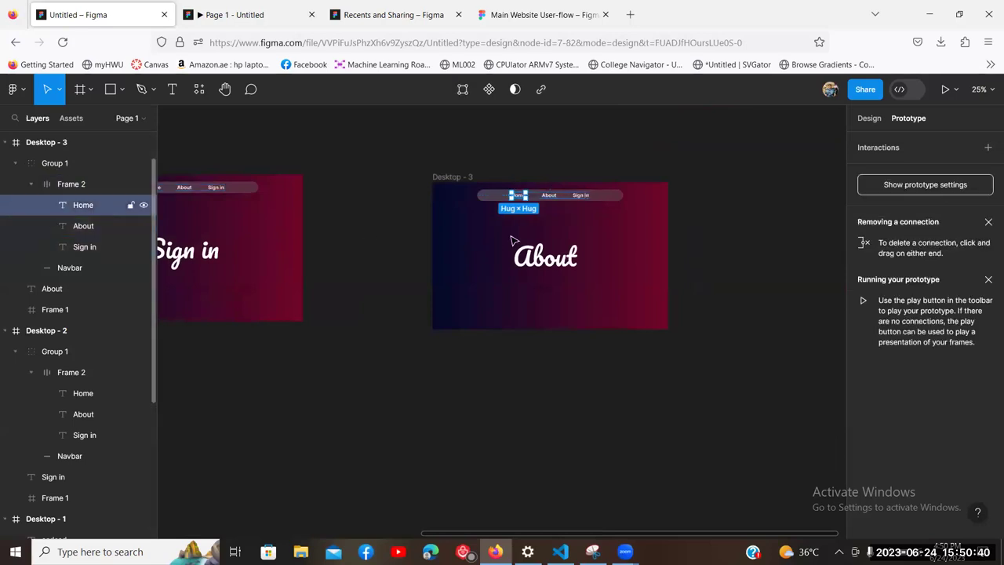
key("minus")
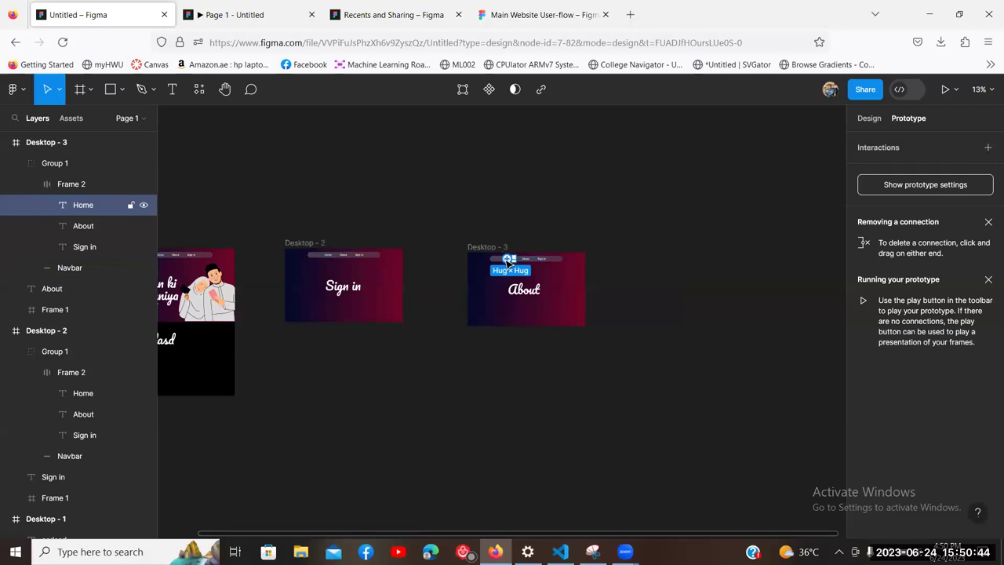
left_click_drag(509, 259, 197, 304)
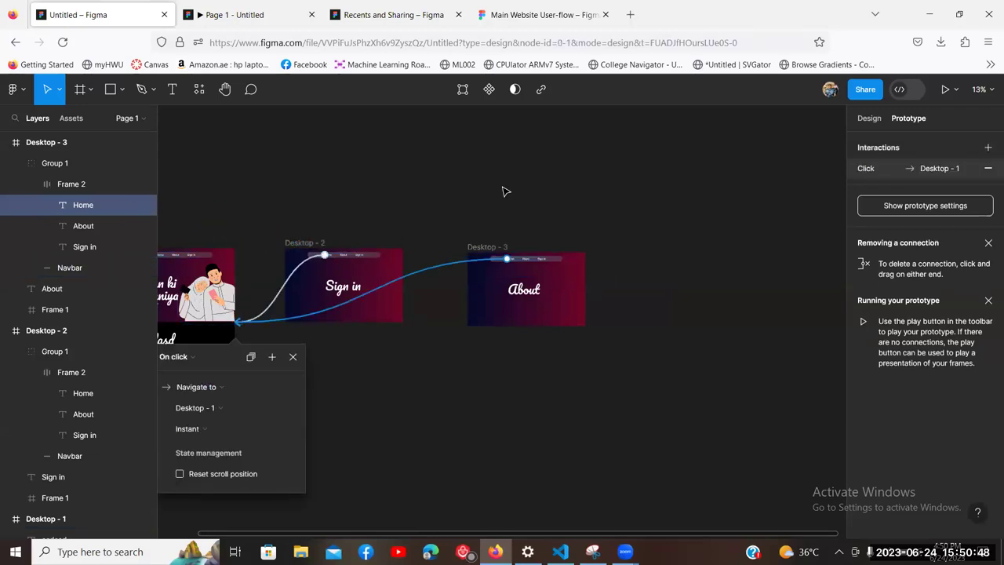
left_click(510, 204)
Step: Link the Sign in item in Desktop - 3's navbar to Desktop - 2
double_click(539, 264)
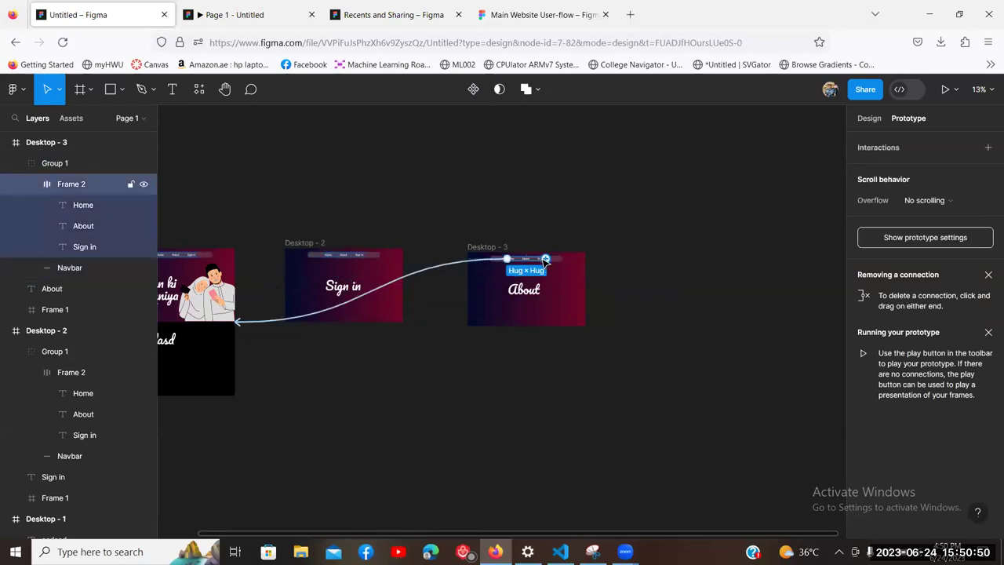
left_click(537, 259)
left_click_drag(537, 260, 349, 247)
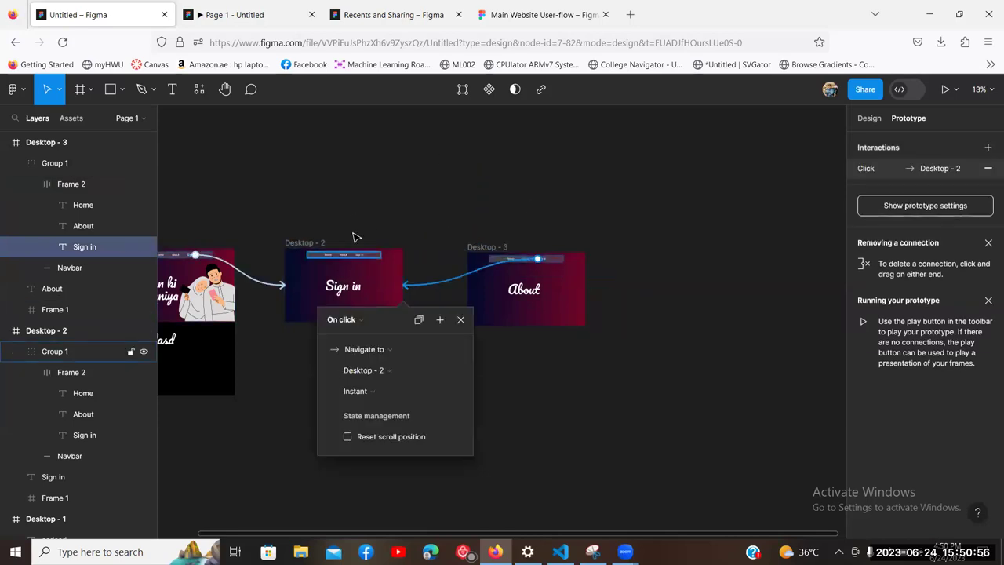
left_click(345, 252)
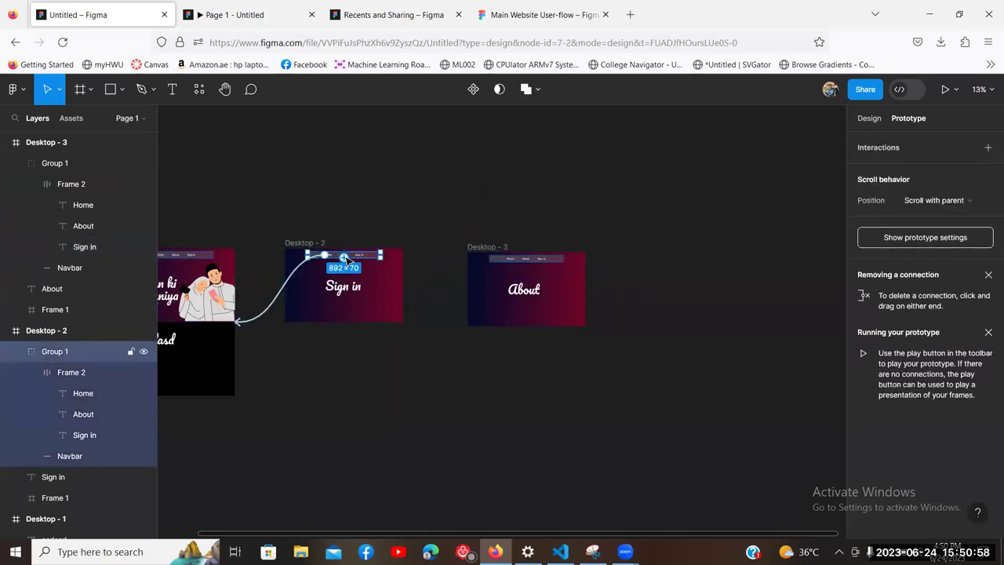
Step: Link the About item in Desktop - 2's navbar to Desktop - 3
left_click(95, 413)
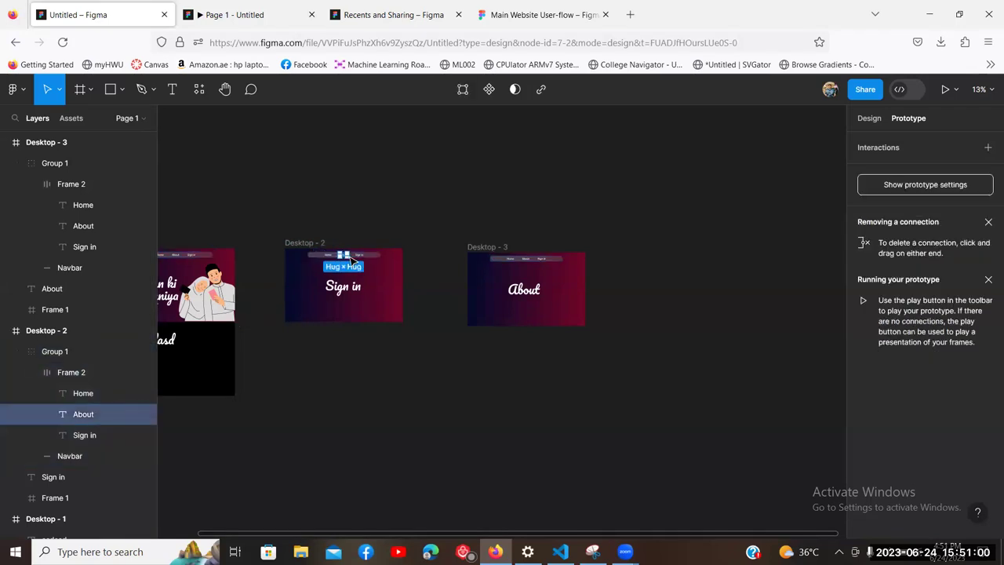
left_click_drag(345, 256, 488, 298)
left_click(302, 411)
scroll(358, 416, "left", 3)
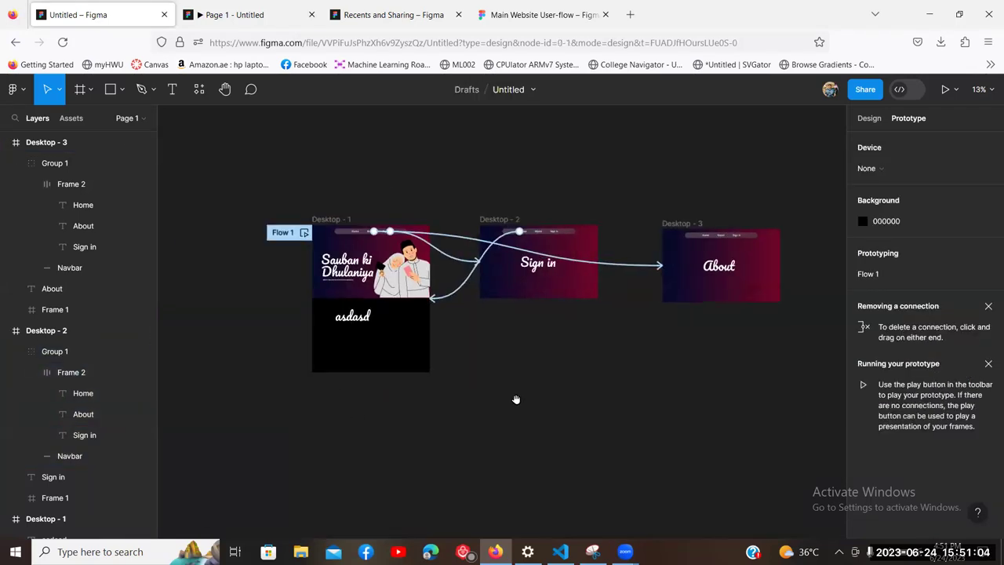
Step: Select Desktop - 2, Desktop - 3 and Desktop - 1 in turn to review their navbar links, then deselect
left_click(506, 219)
left_click(687, 225)
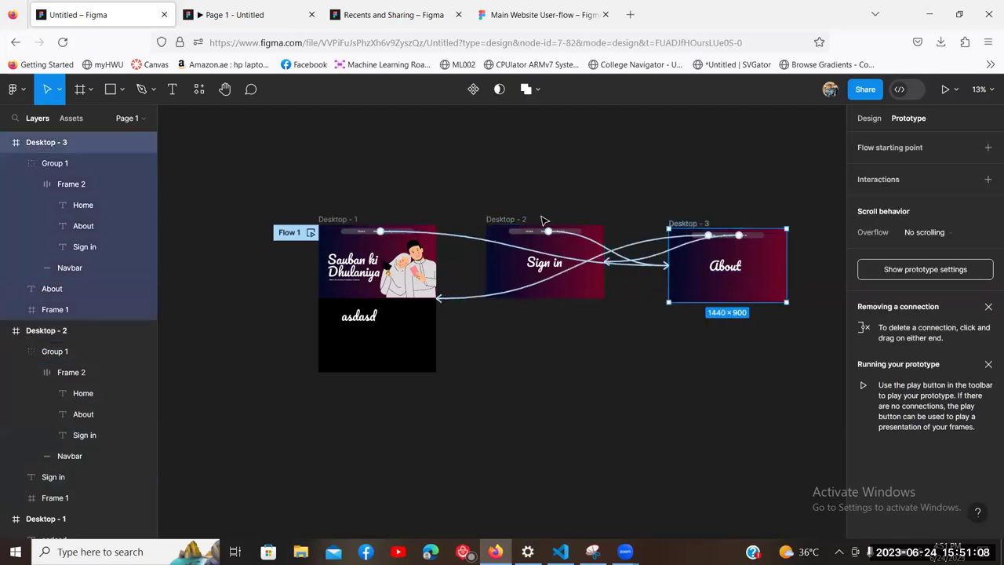
left_click(521, 220)
left_click(336, 219)
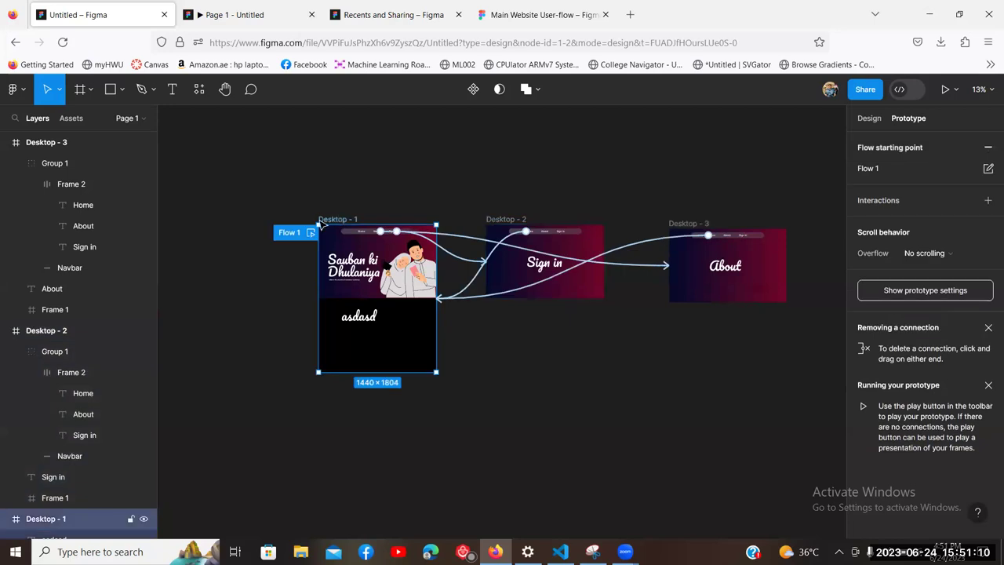
left_click(545, 173)
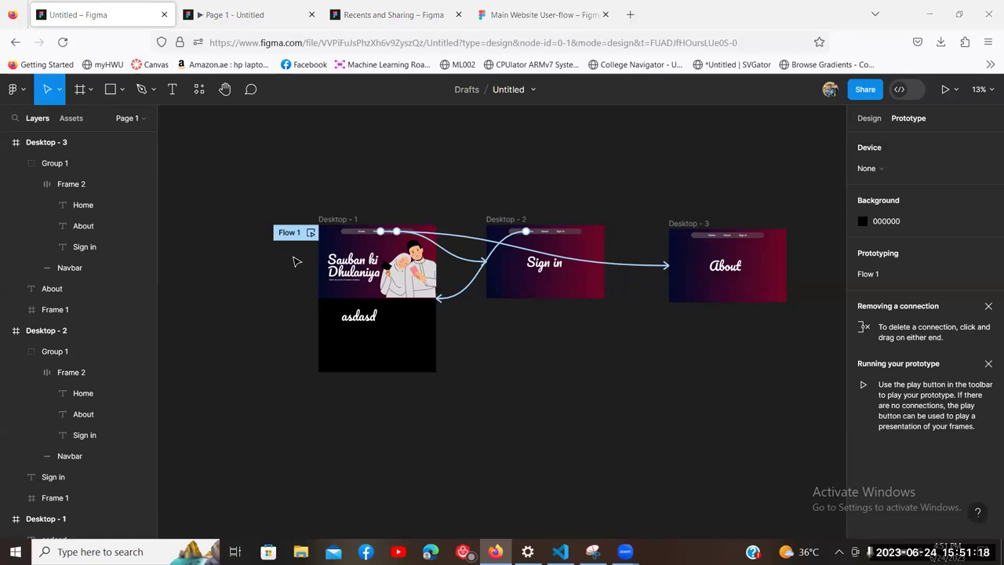
Step: Browse the Recents file grid and bring up the context menu for Expert's Platform - Knowfly
left_click(249, 8)
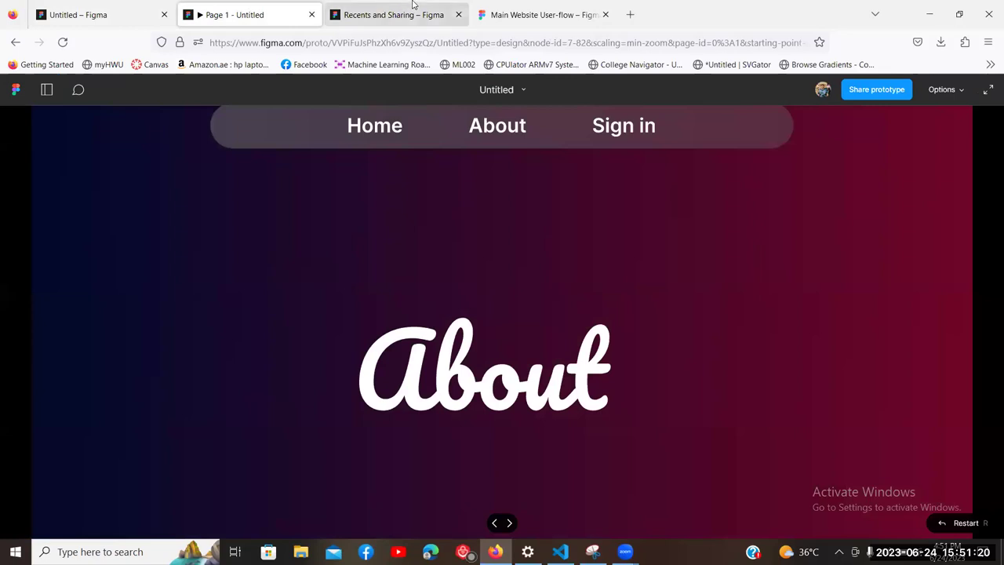
left_click(414, 9)
scroll(359, 348, "down", 5)
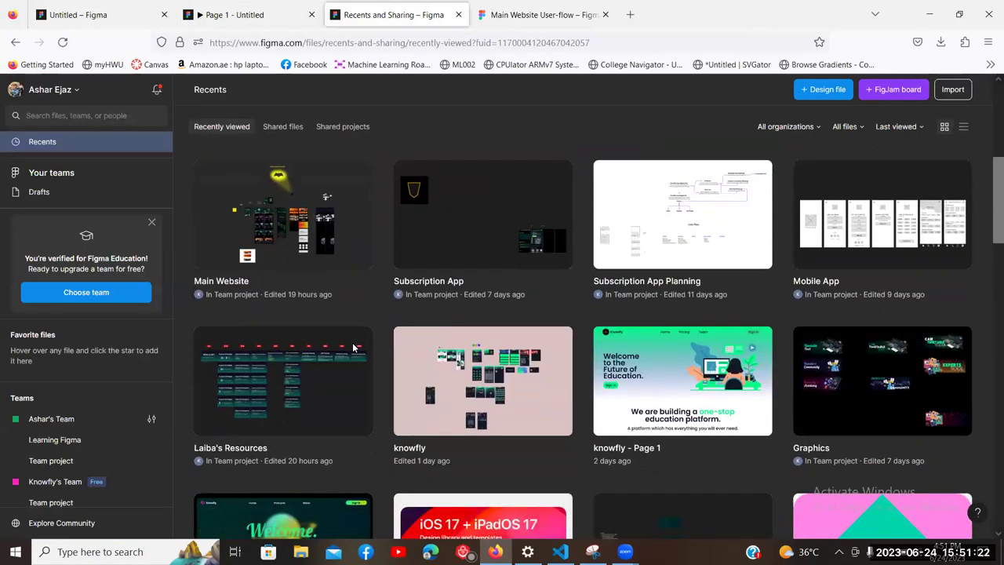
scroll(524, 288, "down", 8)
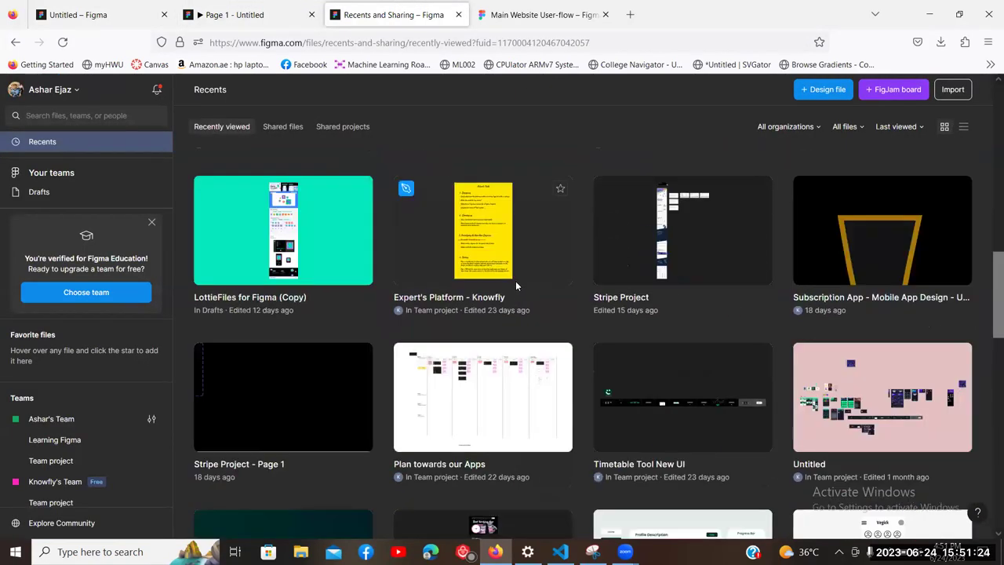
scroll(449, 279, "down", 3)
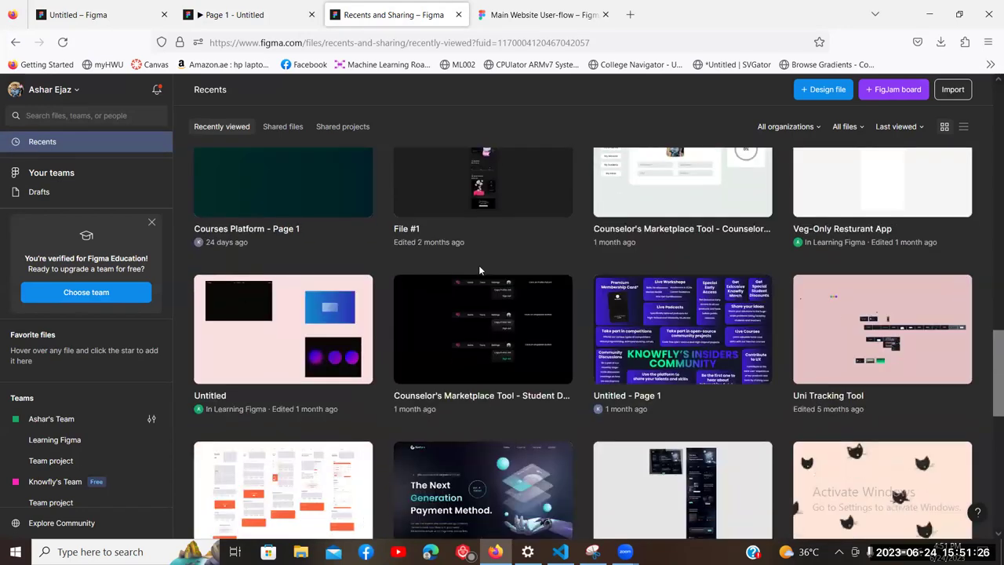
scroll(577, 266, "down", 5)
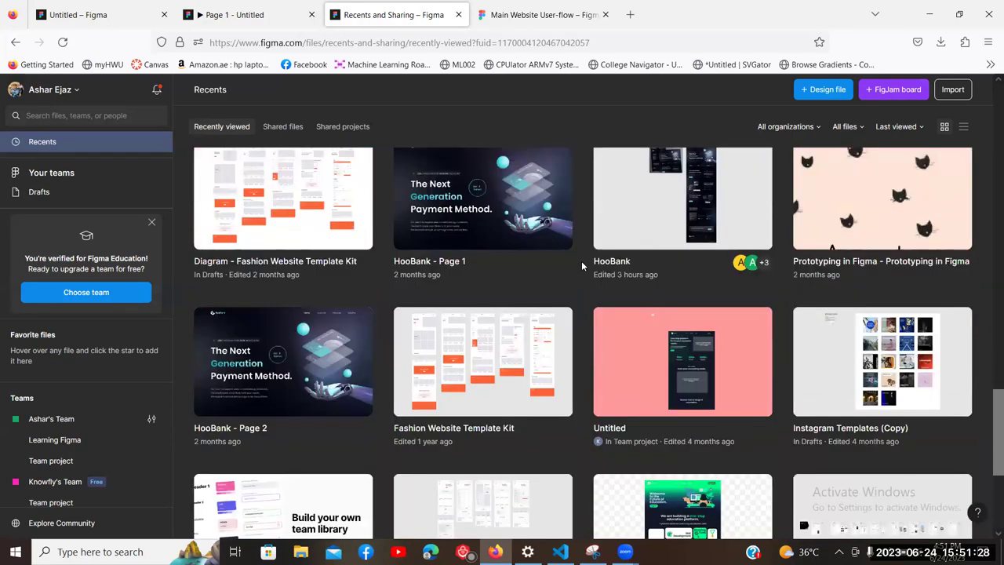
scroll(581, 266, "up", 2)
scroll(581, 266, "up", 10)
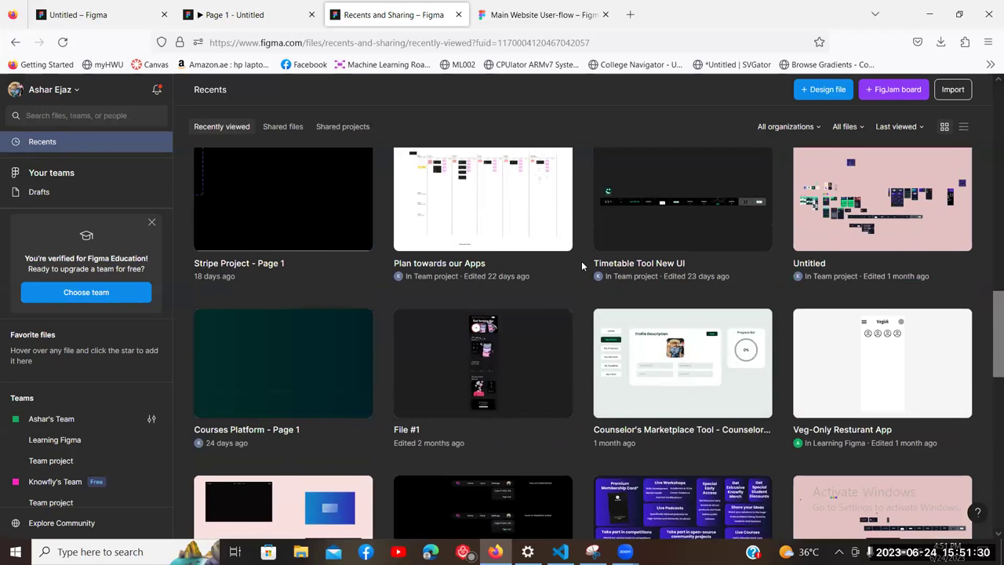
scroll(581, 266, "up", 4)
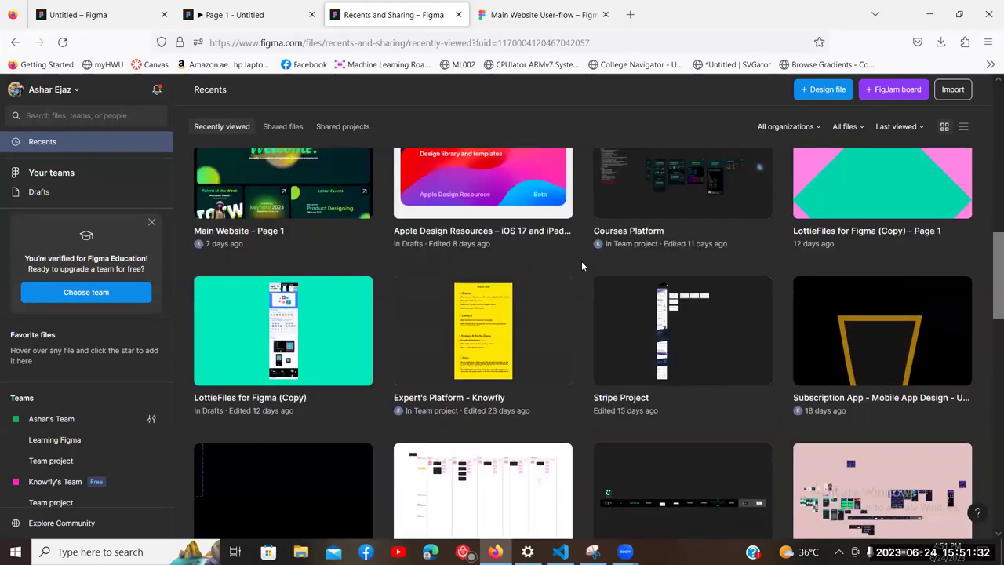
scroll(581, 266, "up", 4)
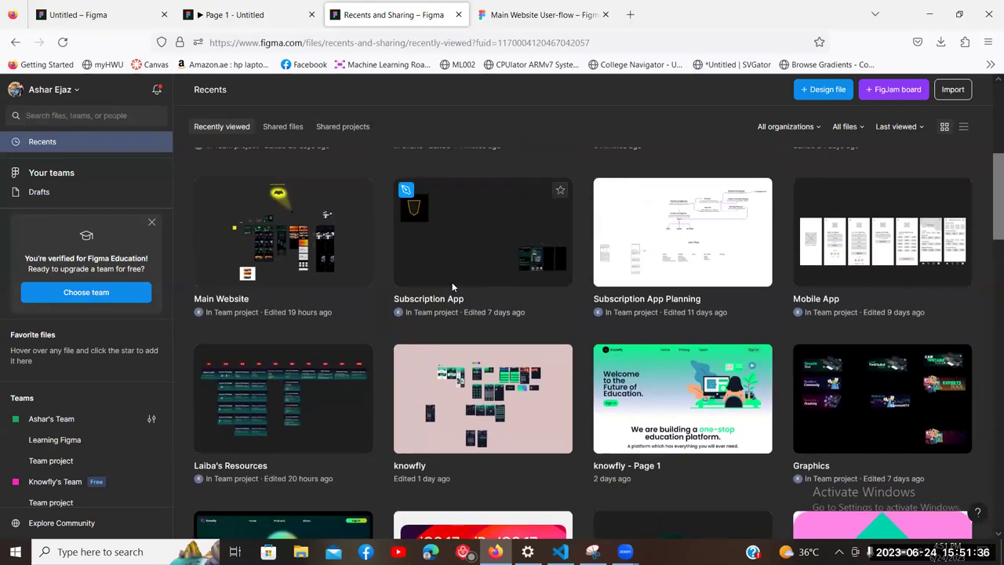
scroll(456, 279, "down", 2)
scroll(457, 278, "up", 4)
scroll(457, 281, "down", 3)
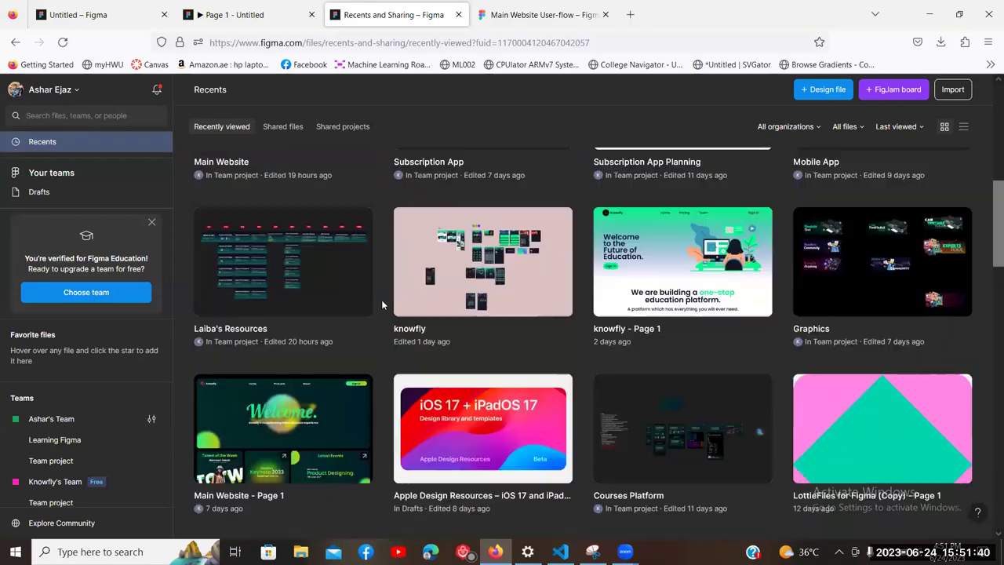
scroll(383, 301, "down", 2)
right_click(477, 363)
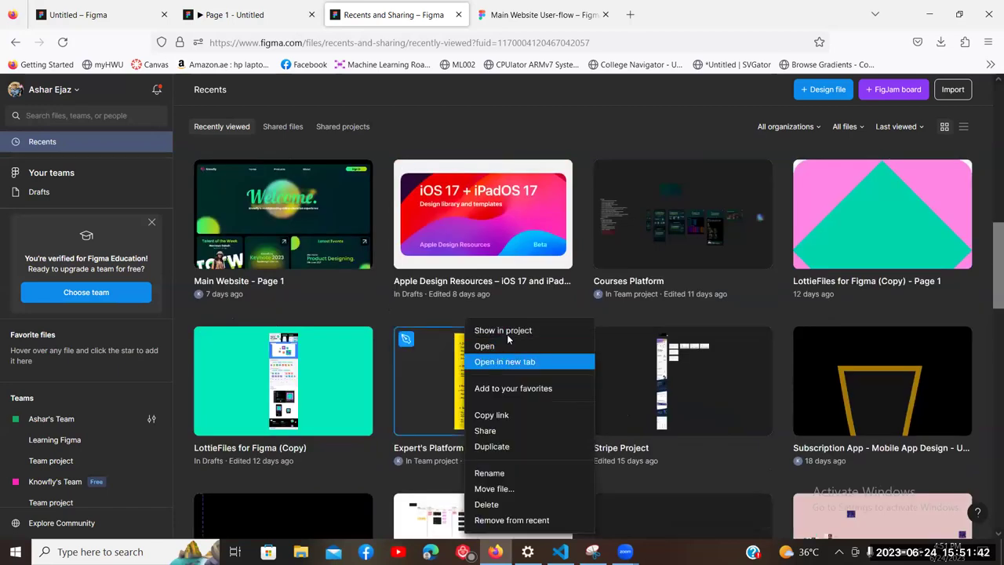
Step: Open Expert's Platform - Knowfly in a new tab and go to its Counselor Design Page
left_click(502, 361)
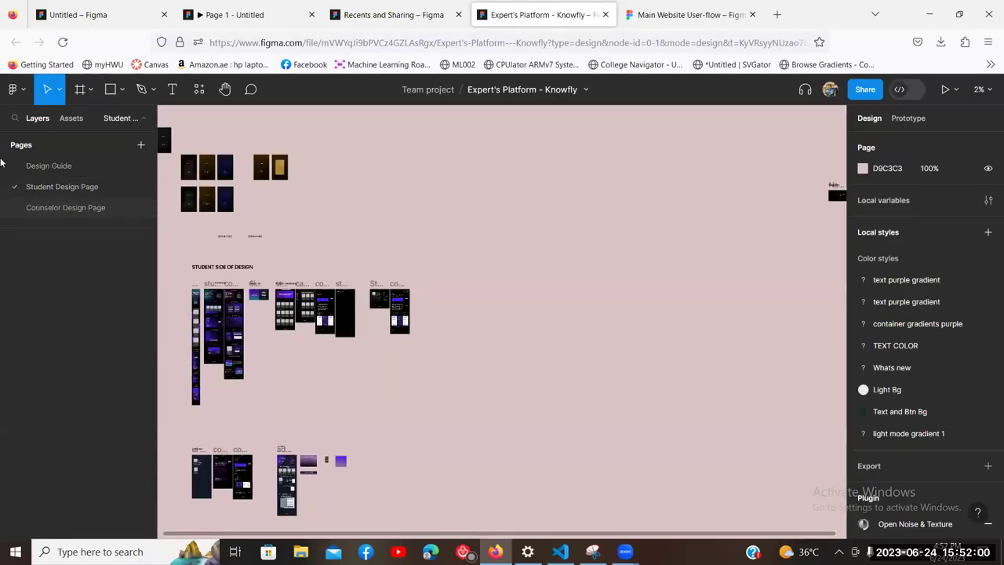
left_click(143, 203)
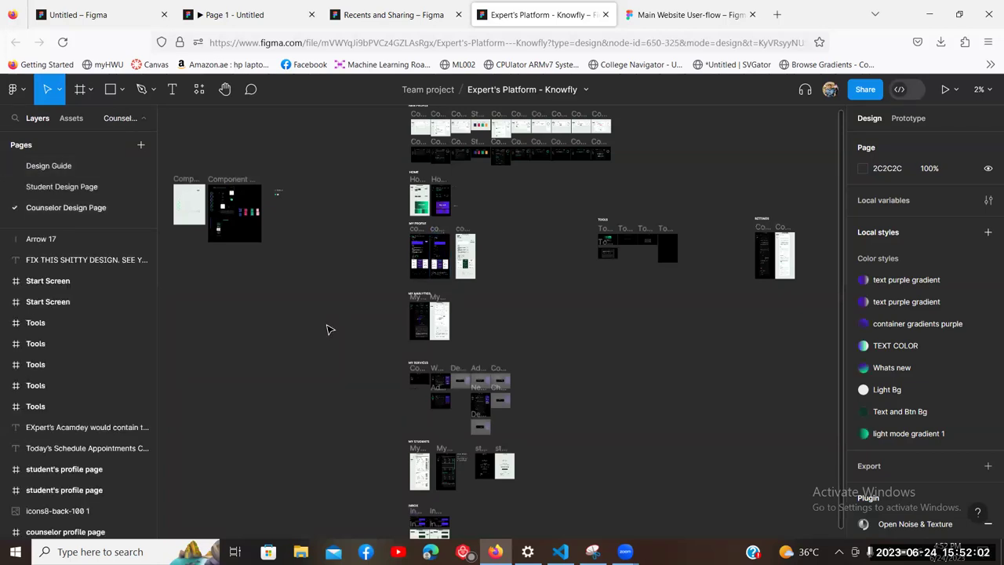
left_click_drag(328, 320, 216, 339)
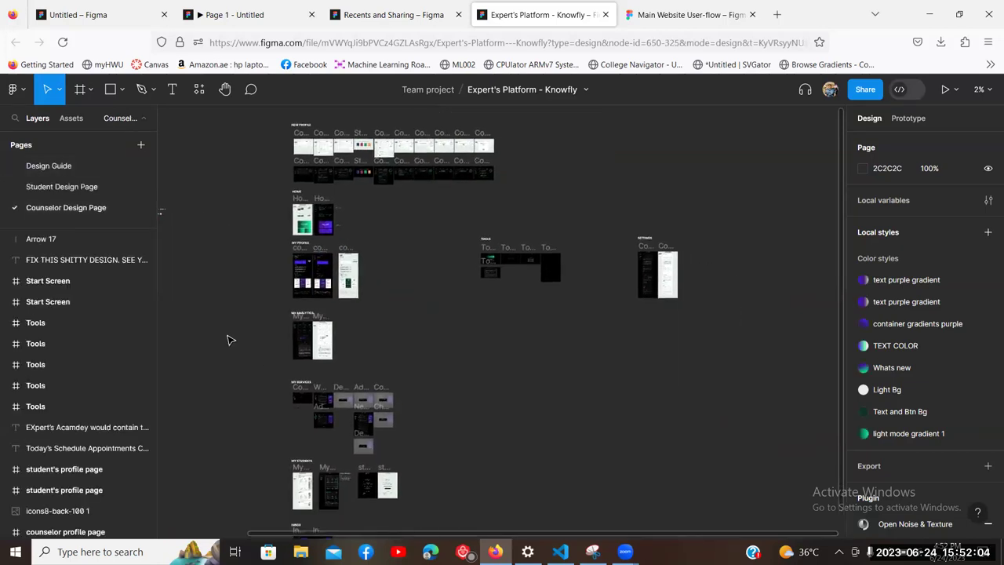
left_click_drag(448, 426, 507, 390)
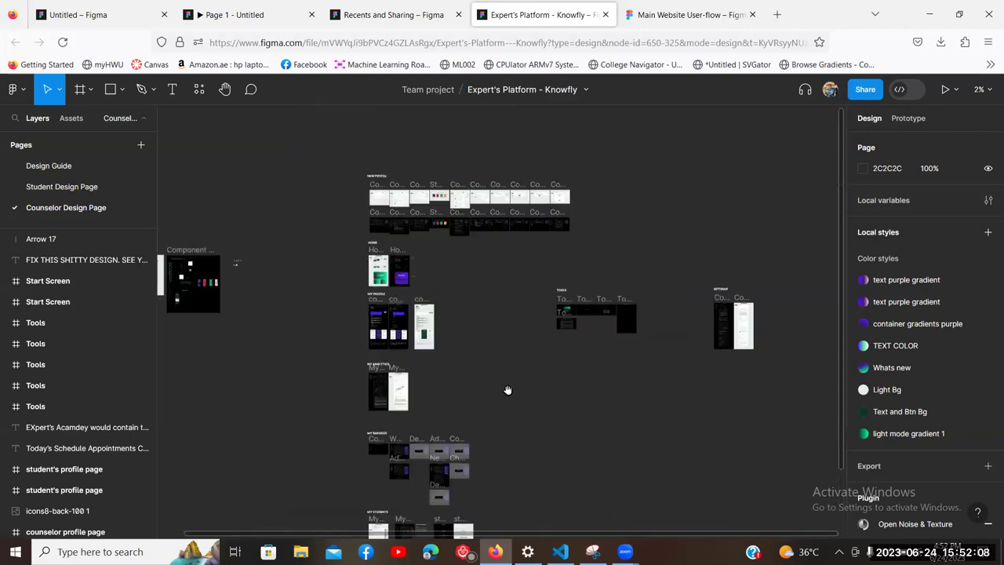
Step: Look over the counselor frames and show the page's prototype Flows 1, 2 and 3
scroll(507, 390, "up", 3)
scroll(460, 303, "up", 3)
scroll(507, 352, "left", 3)
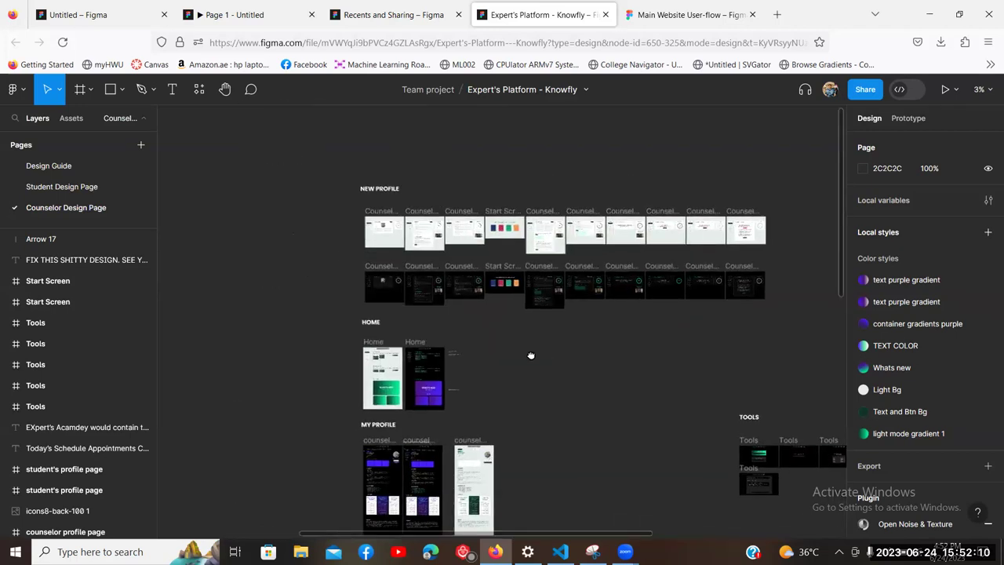
scroll(531, 356, "up", 3)
scroll(403, 399, "up", 3)
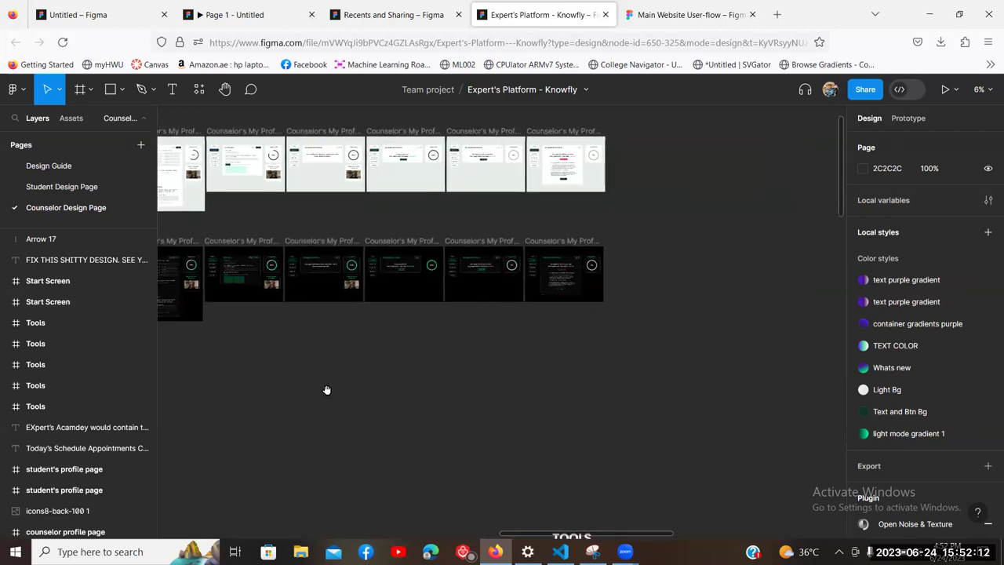
scroll(623, 265, "down", 3)
scroll(583, 287, "down", 3)
scroll(533, 183, "up", 3)
scroll(571, 300, "down", 3)
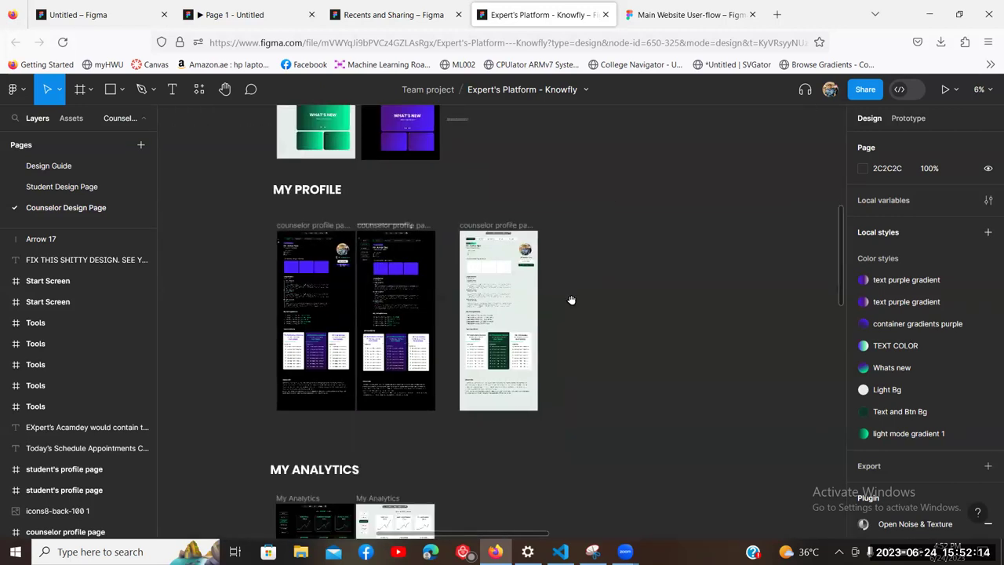
scroll(571, 300, "down", 3)
scroll(349, 293, "down", 3)
scroll(372, 338, "down", 2)
scroll(460, 281, "down", 1)
scroll(461, 281, "left", 5)
scroll(464, 275, "up", 3)
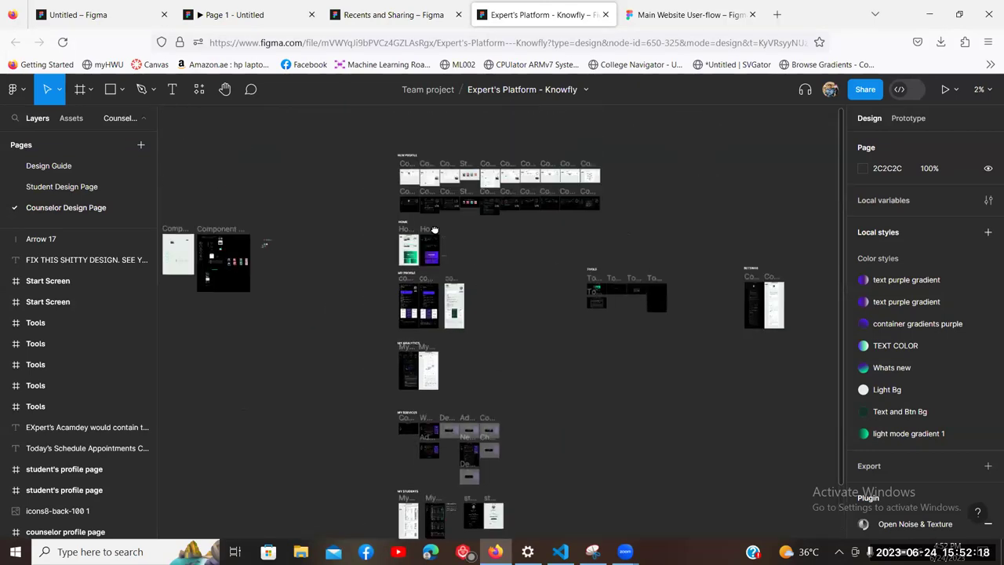
scroll(408, 267, "right", 5)
scroll(390, 295, "down", 3)
scroll(410, 290, "up", 6)
scroll(424, 306, "left", 3)
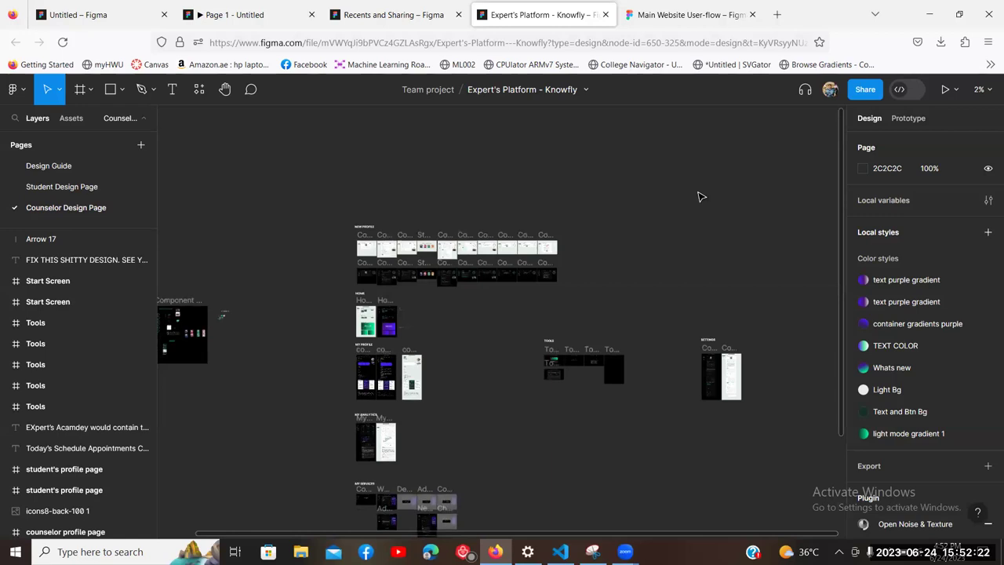
left_click(908, 119)
left_click_drag(457, 300, 504, 167)
Step: Preview the Flow 3 prototype and close it again
scroll(195, 179, "up", 2)
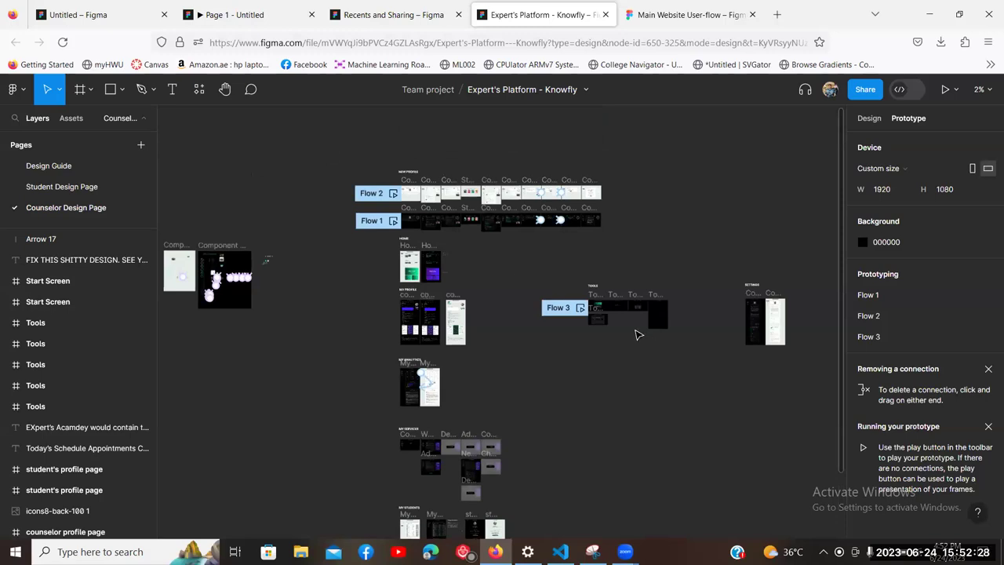
left_click_drag(672, 256, 506, 195)
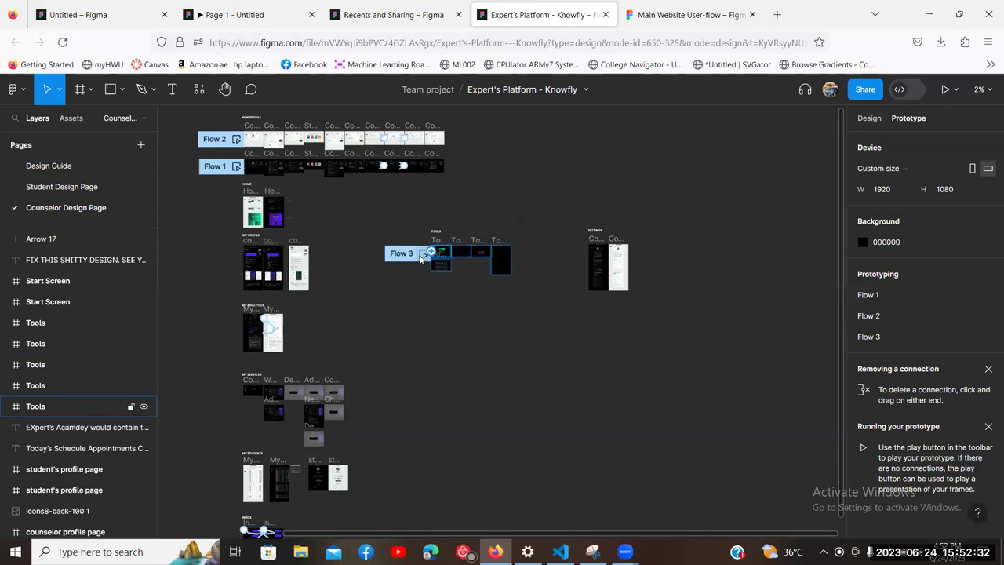
left_click(423, 254)
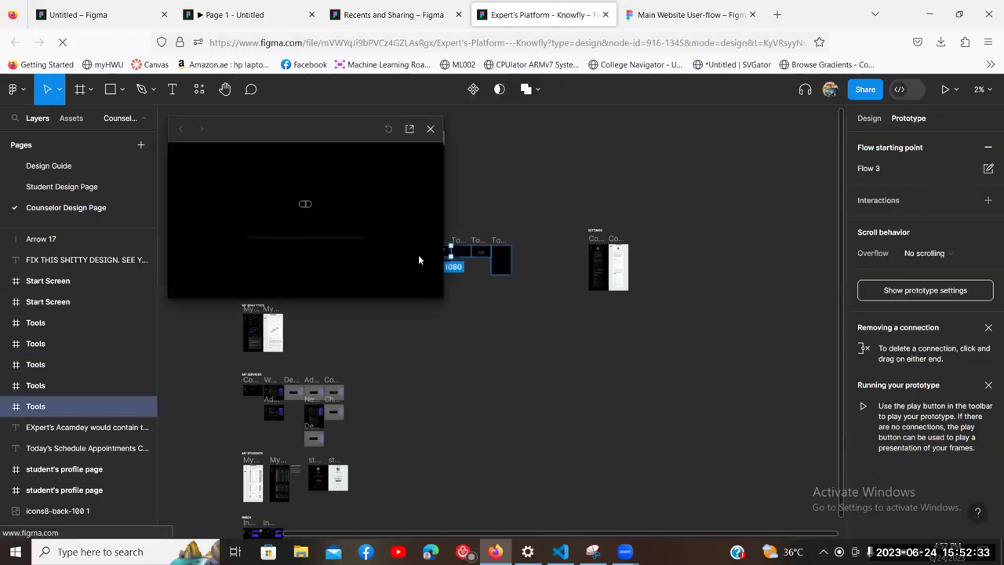
left_click(430, 129)
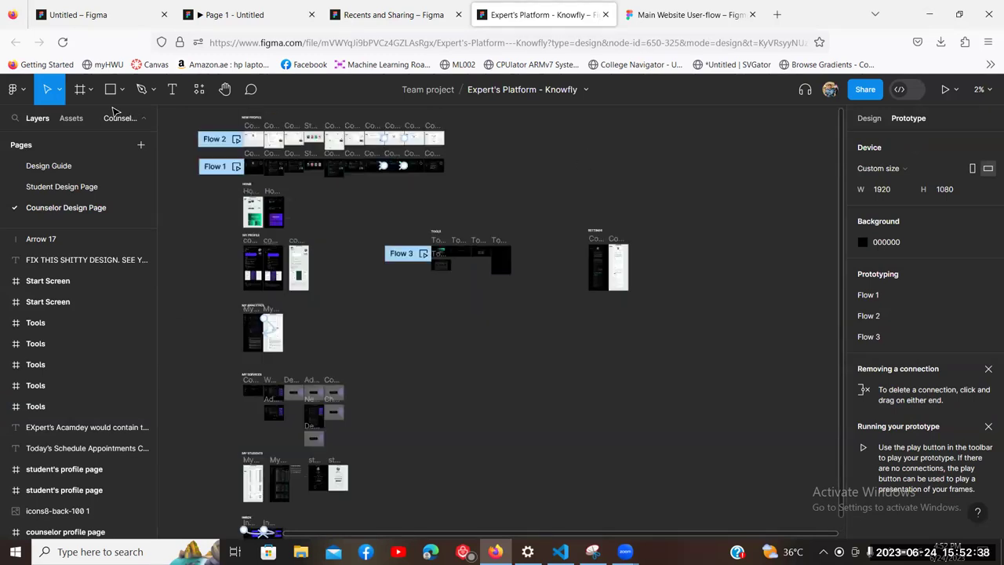
Step: Marquee-select the page's frames, then preview and close the Flow 2 prototype
left_click_drag(177, 121, 620, 491)
left_click_drag(673, 546, 673, 540)
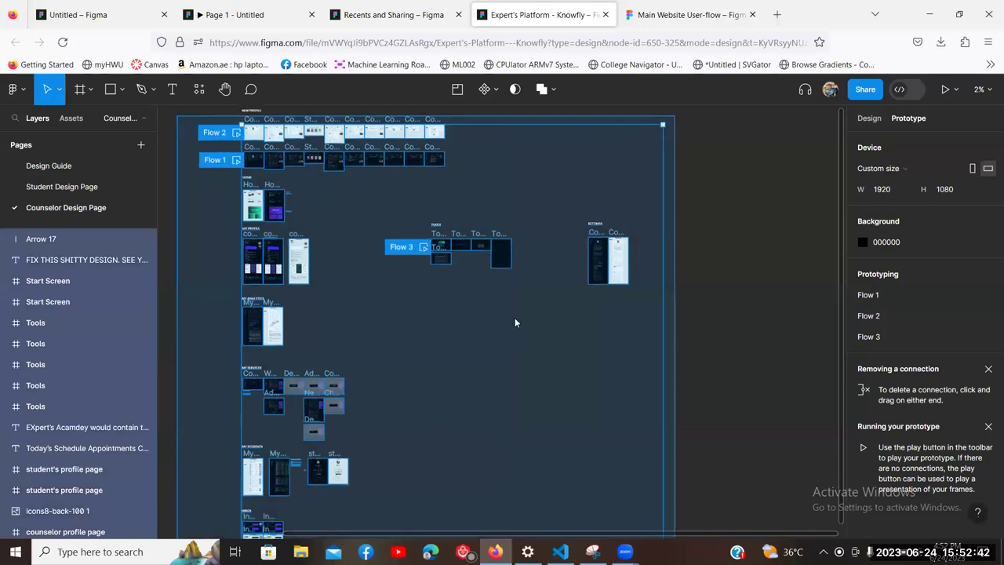
left_click(650, 202)
scroll(695, 155, "up", 2)
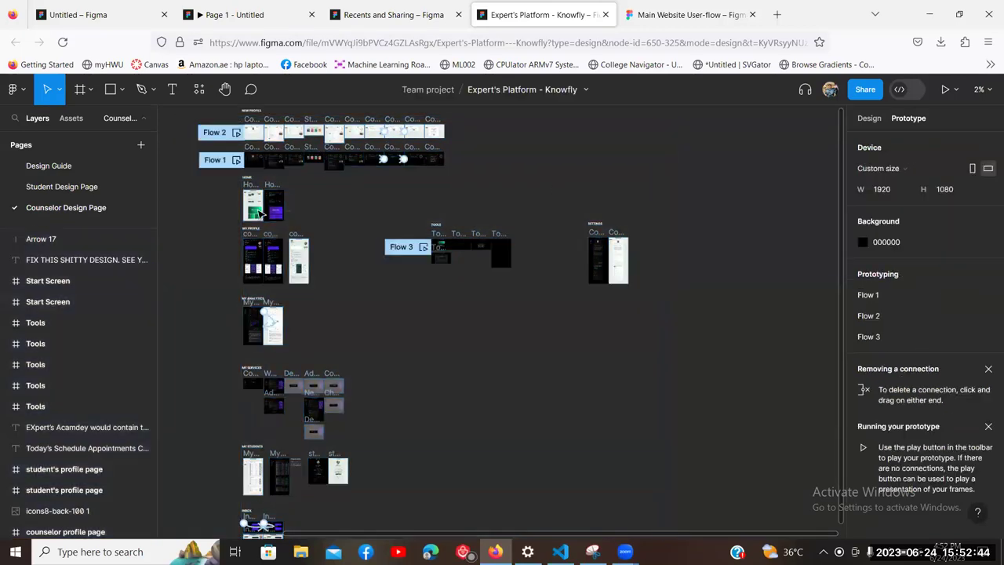
left_click(236, 212)
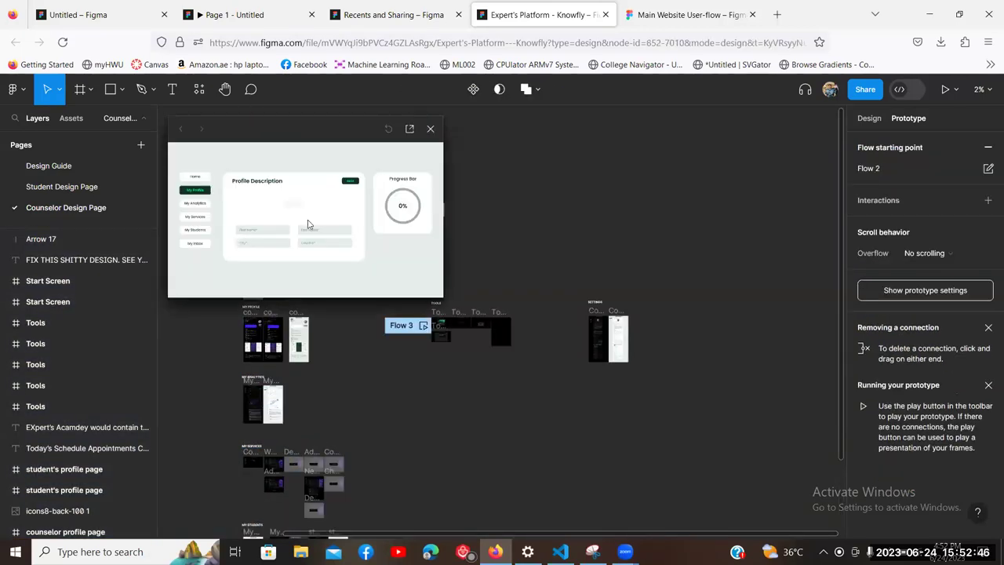
left_click(429, 130)
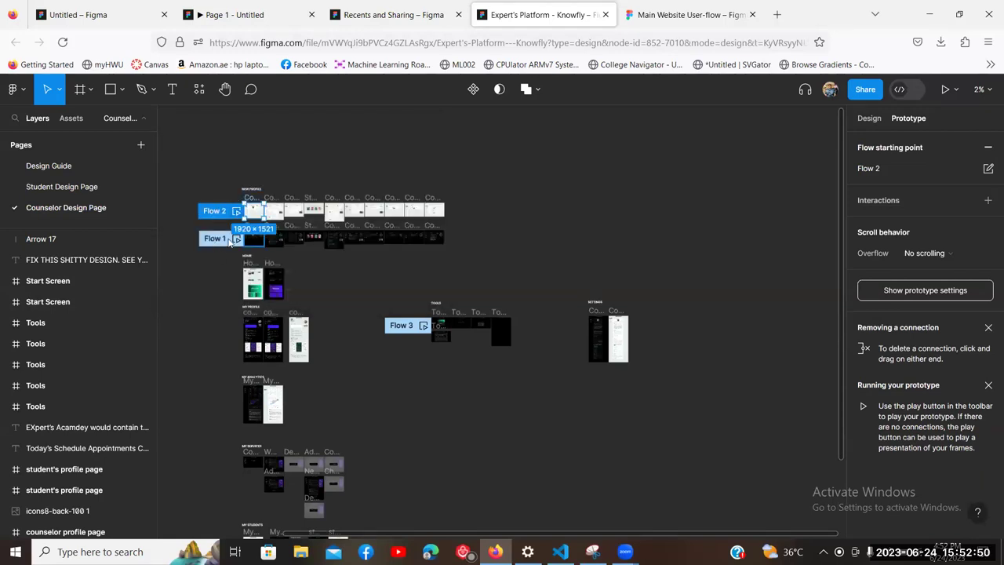
Step: Inspect Flow 1's starting frame and the first My Students frame, then return to Recents
left_click(229, 240)
left_click(236, 171)
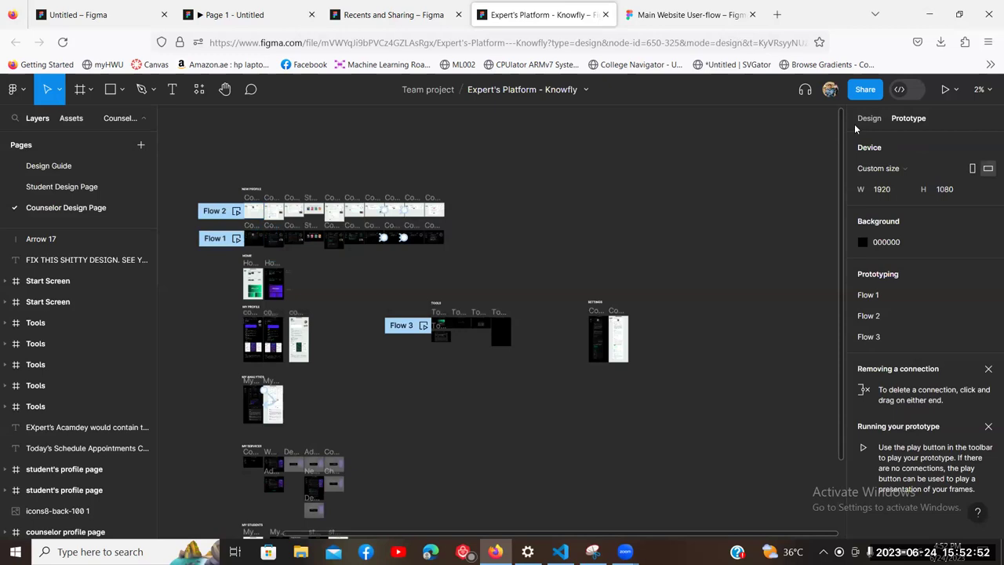
scroll(366, 289, "down", 4)
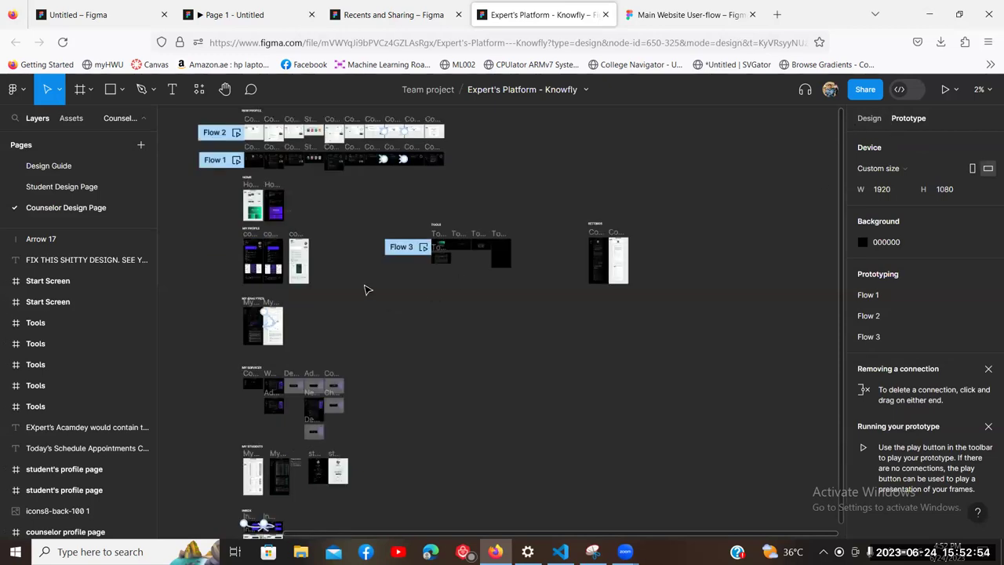
scroll(440, 376, "up", 5, "ctrl")
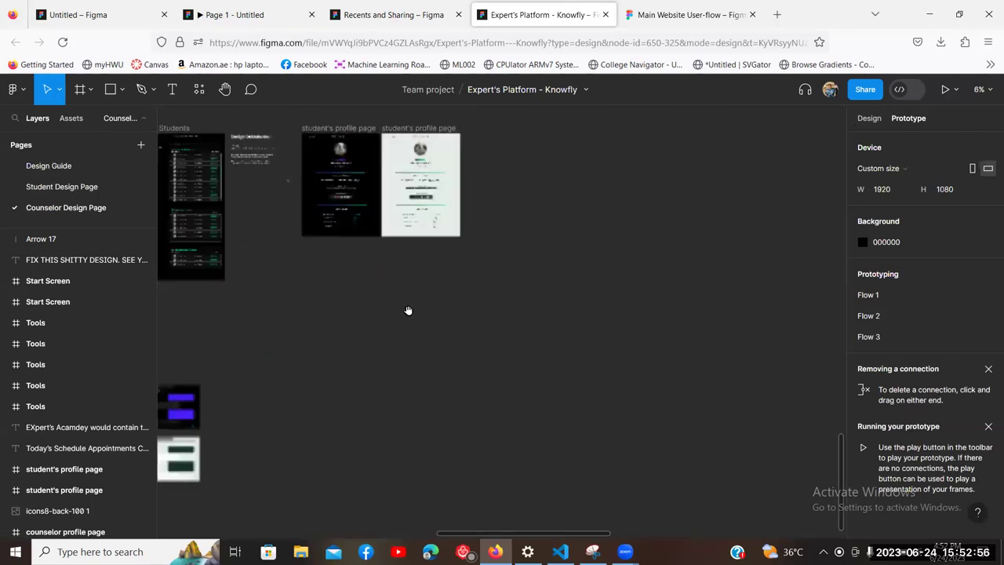
left_click(291, 157)
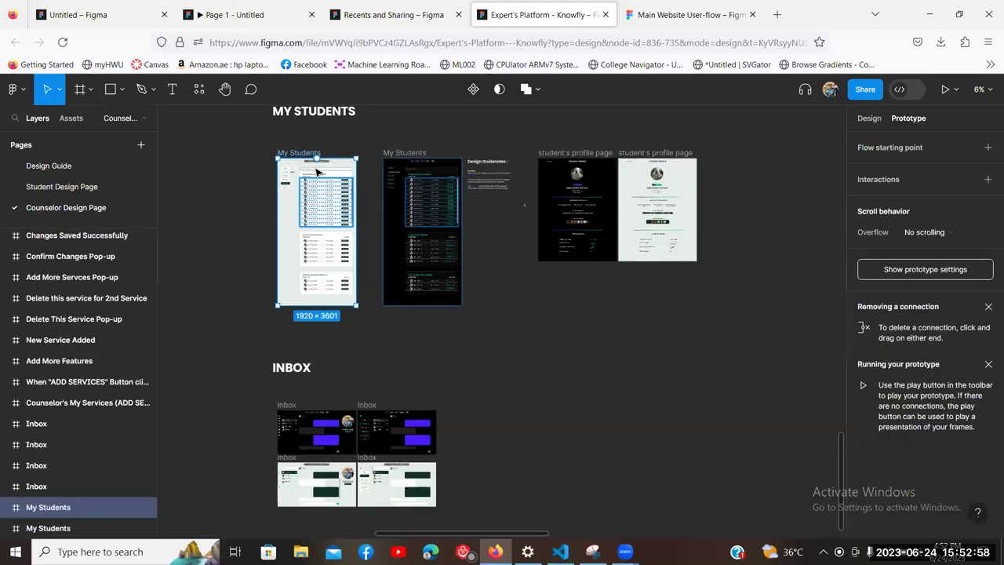
scroll(431, 243, "down", 6)
scroll(436, 235, "up", 6)
key("ctrl+shift+Tab")
scroll(575, 248, "down", 4)
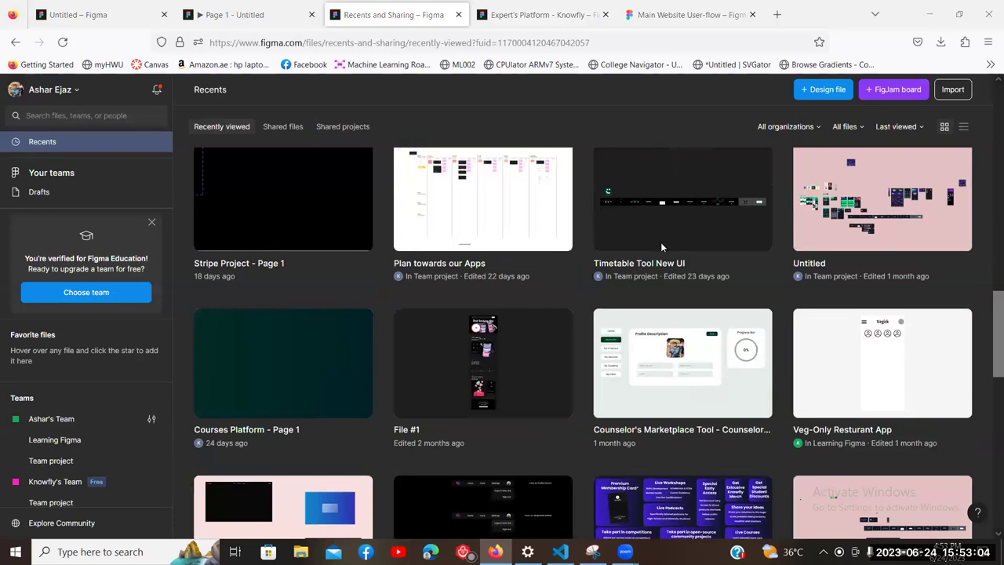
scroll(661, 242, "down", 2)
right_click(724, 229)
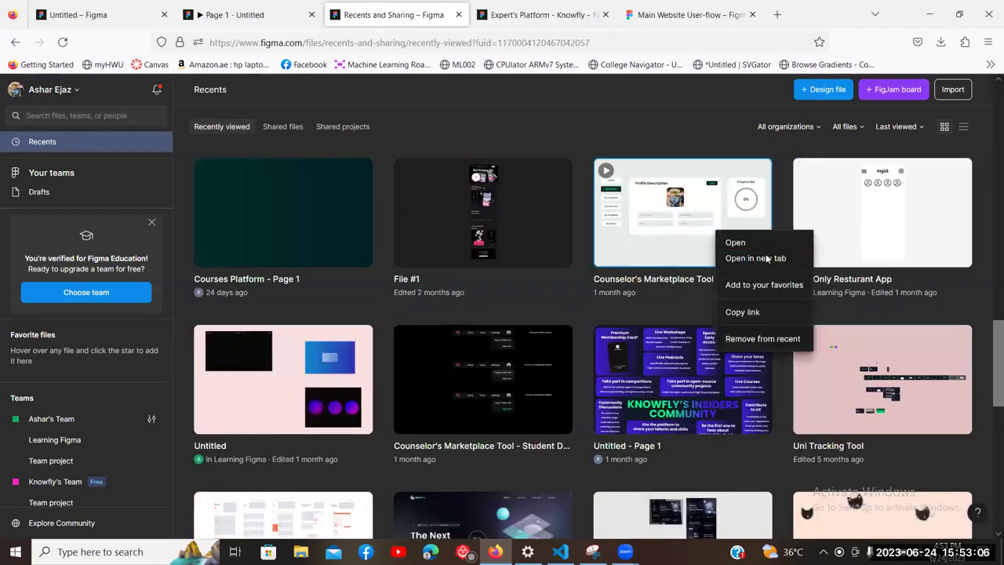
left_click(767, 258)
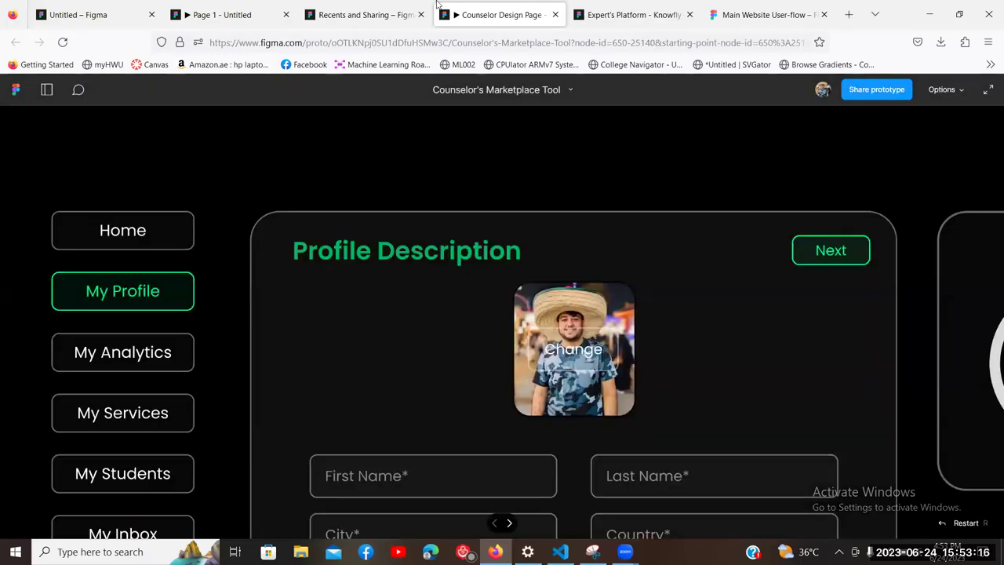
left_click(360, 8)
key("ctrl+Tab")
key("ctrl+w")
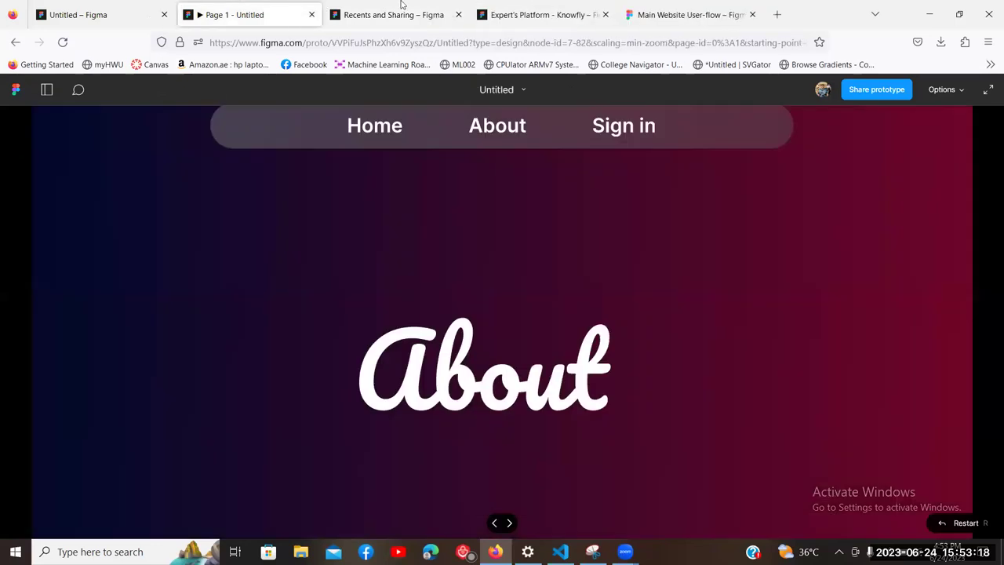
left_click(361, 14)
scroll(625, 325, "down", 3)
scroll(625, 332, "down", 3)
scroll(886, 225, "up", 3)
Step: Scroll through the Recents grid, then return via Expert's Platform to the wedding site file
scroll(680, 310, "down", 5)
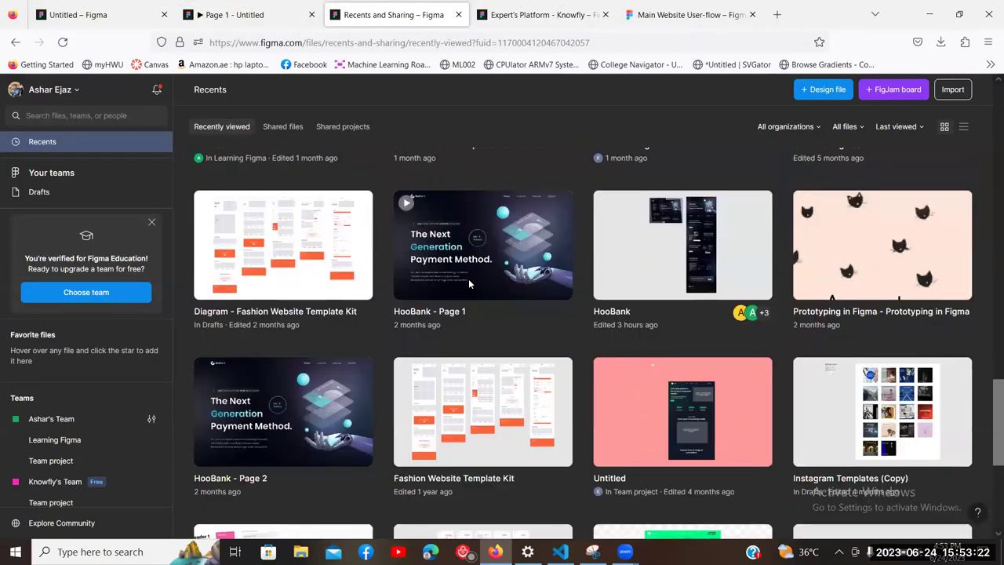
scroll(680, 310, "down", 3)
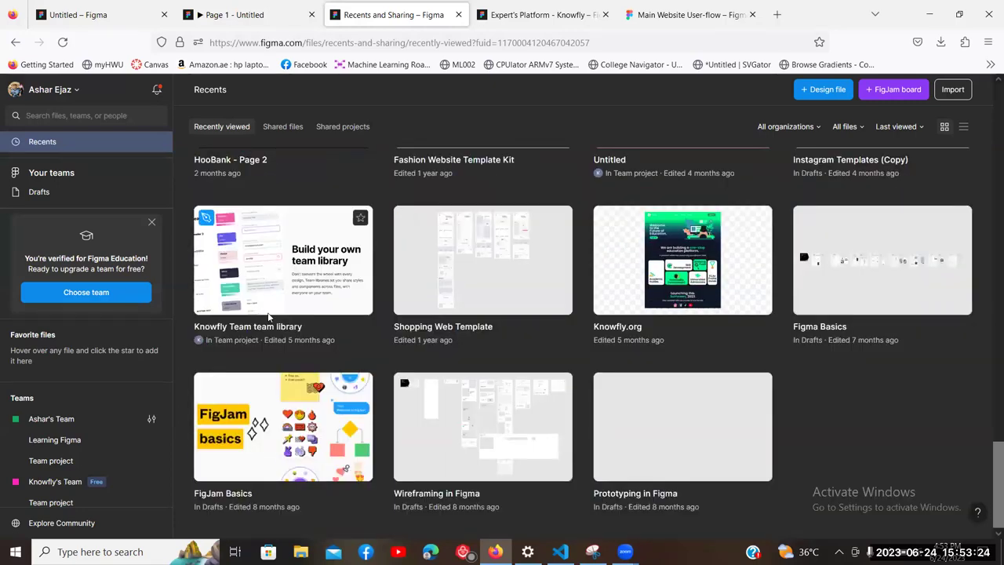
scroll(538, 430, "up", 5)
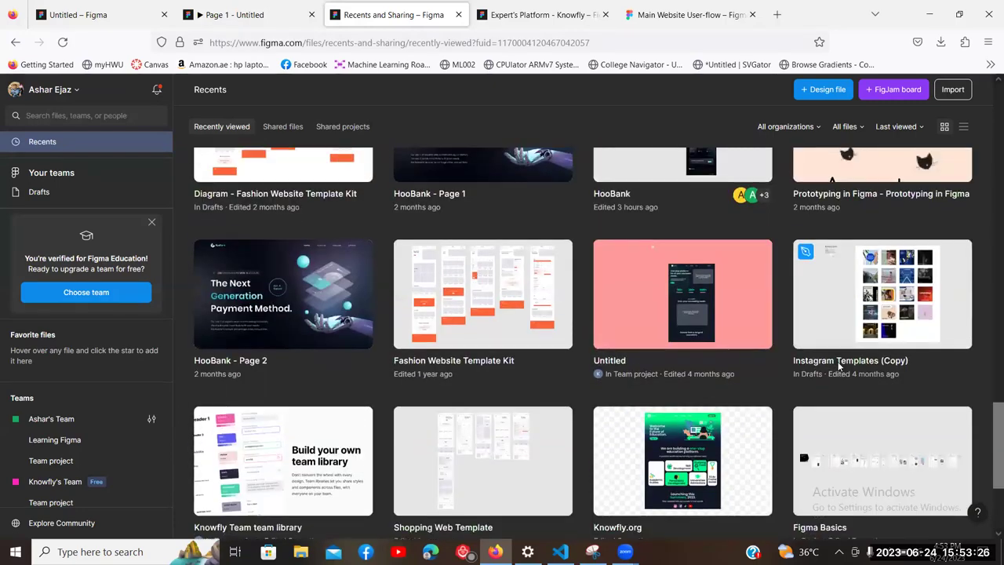
scroll(554, 300, "up", 3)
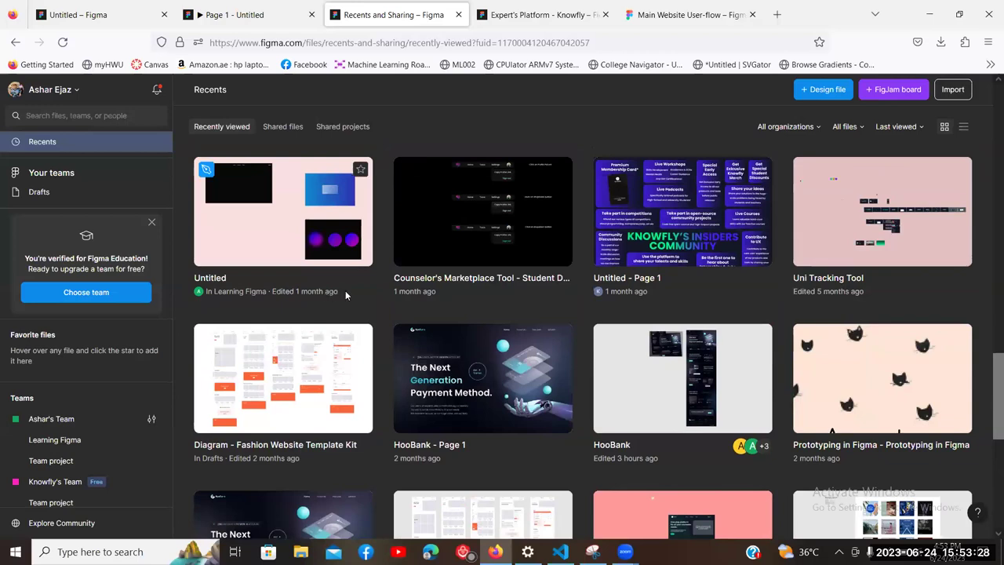
scroll(814, 285, "up", 1)
scroll(295, 320, "down", 1)
scroll(820, 343, "up", 2)
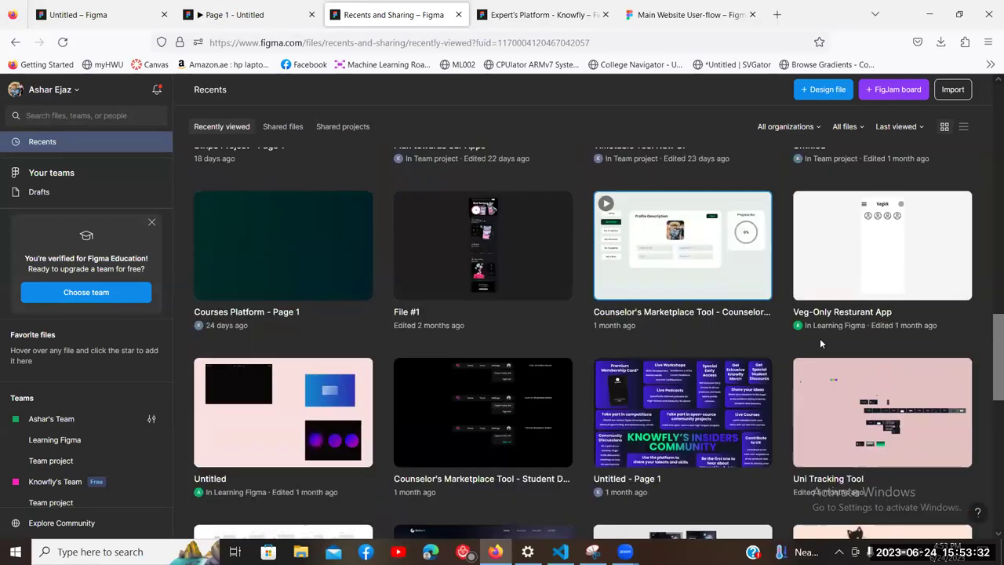
scroll(573, 333, "down", 1)
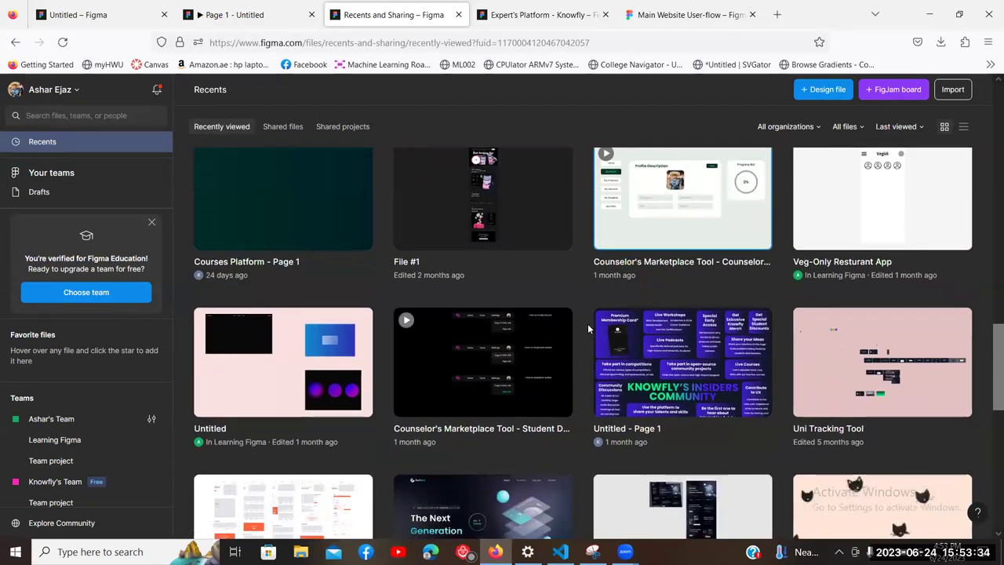
scroll(857, 248, "up", 2)
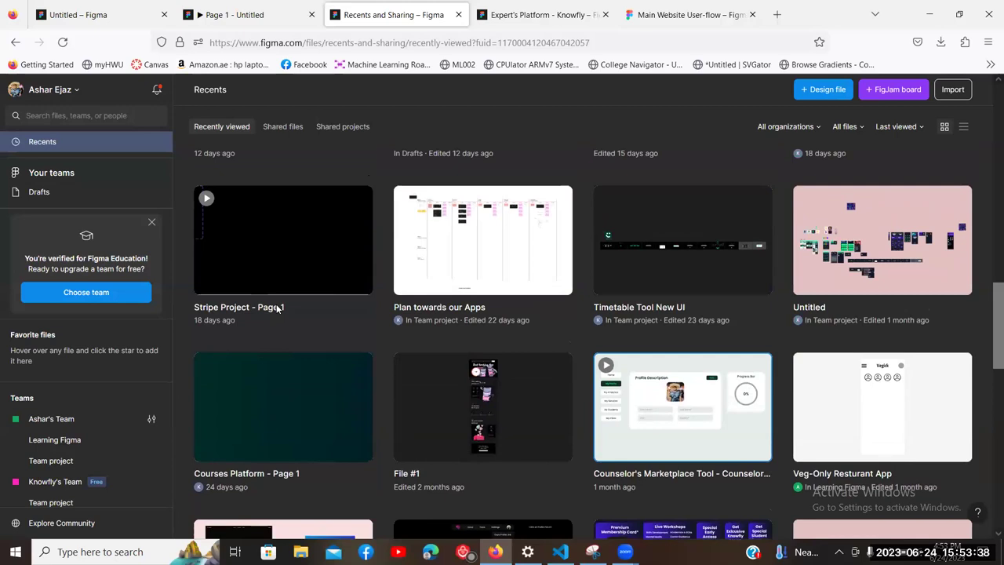
scroll(384, 312, "up", 2)
scroll(341, 322, "up", 2)
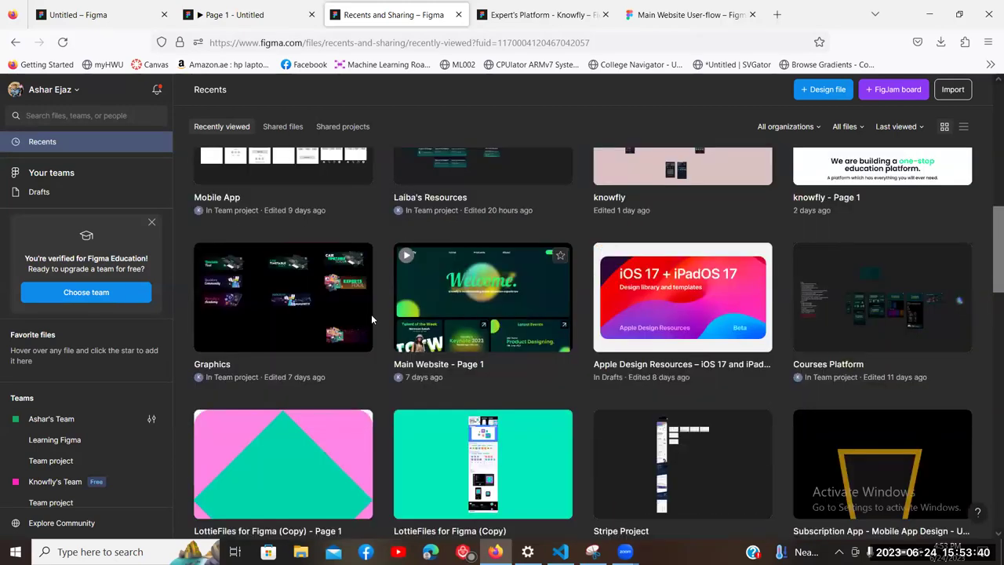
scroll(343, 321, "up", 2)
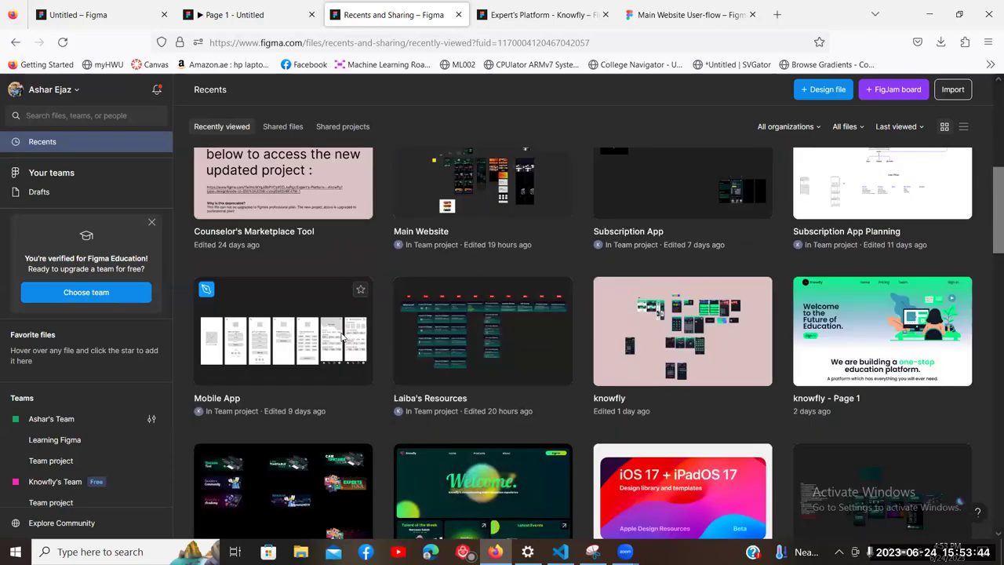
scroll(341, 337, "down", 3)
scroll(341, 337, "up", 2)
scroll(648, 303, "up", 3)
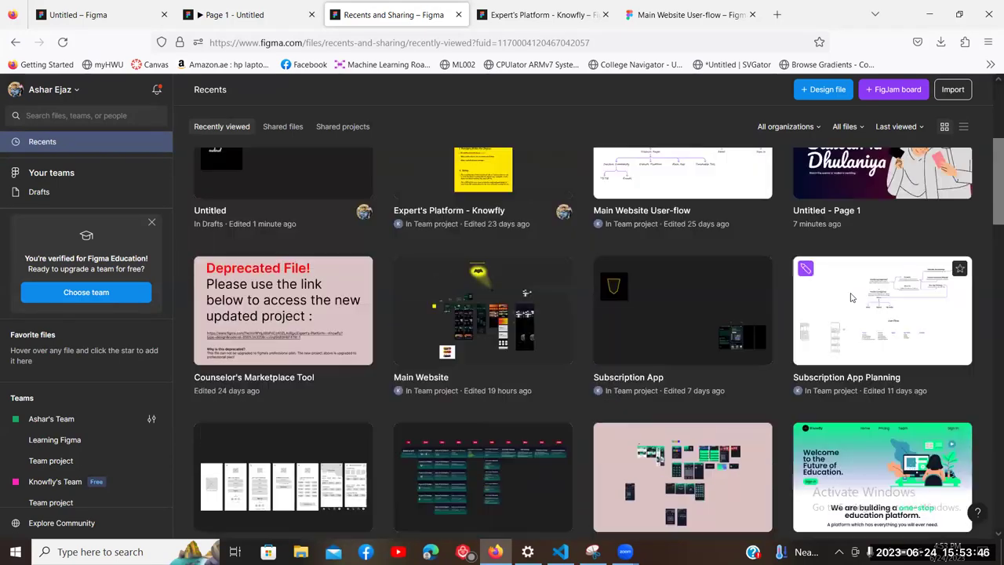
scroll(648, 303, "up", 3)
scroll(648, 303, "down", 2)
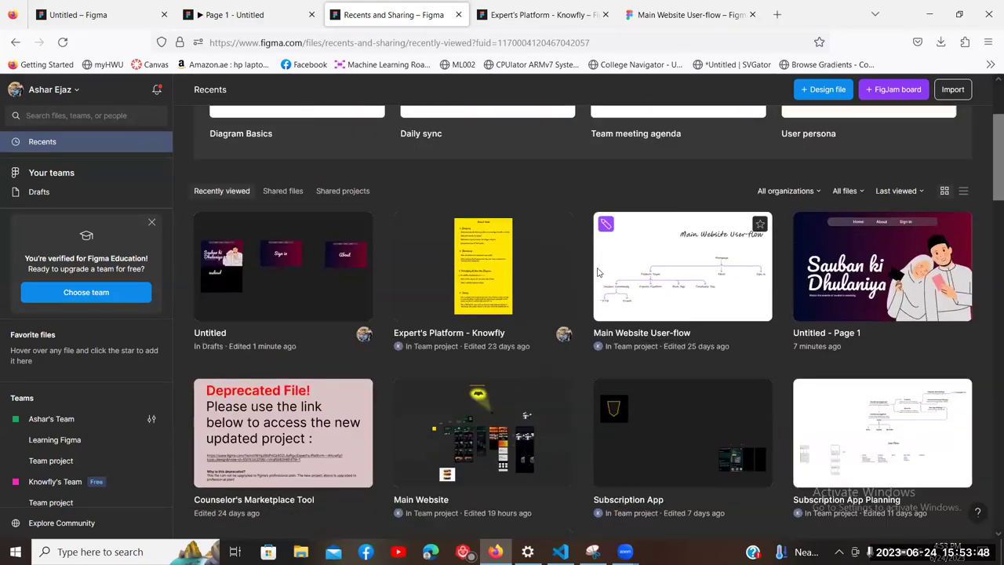
left_click(553, 8)
left_click(281, 7)
left_click(133, 7)
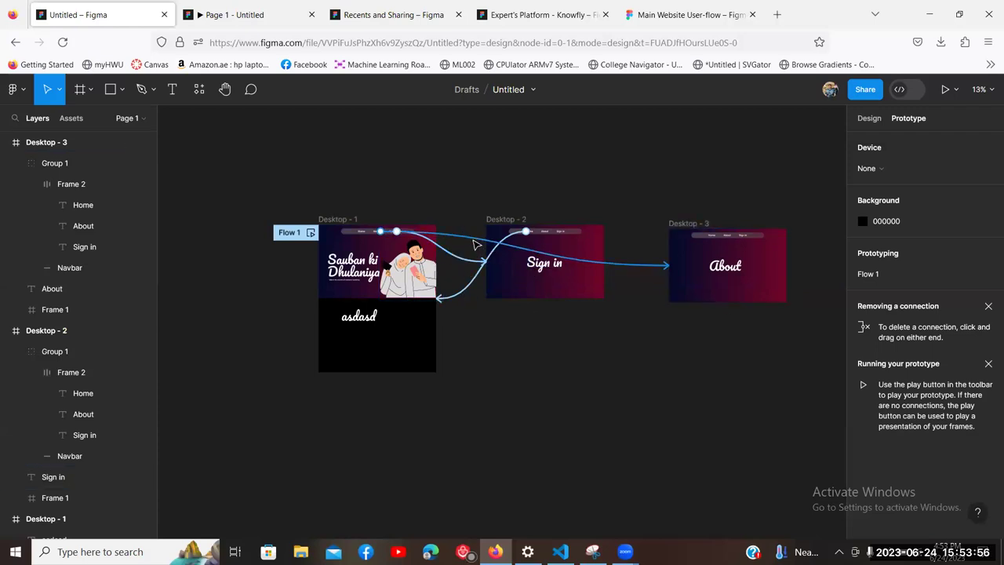
scroll(476, 245, "down", 5)
scroll(469, 270, "down", 3)
scroll(471, 273, "right", 2)
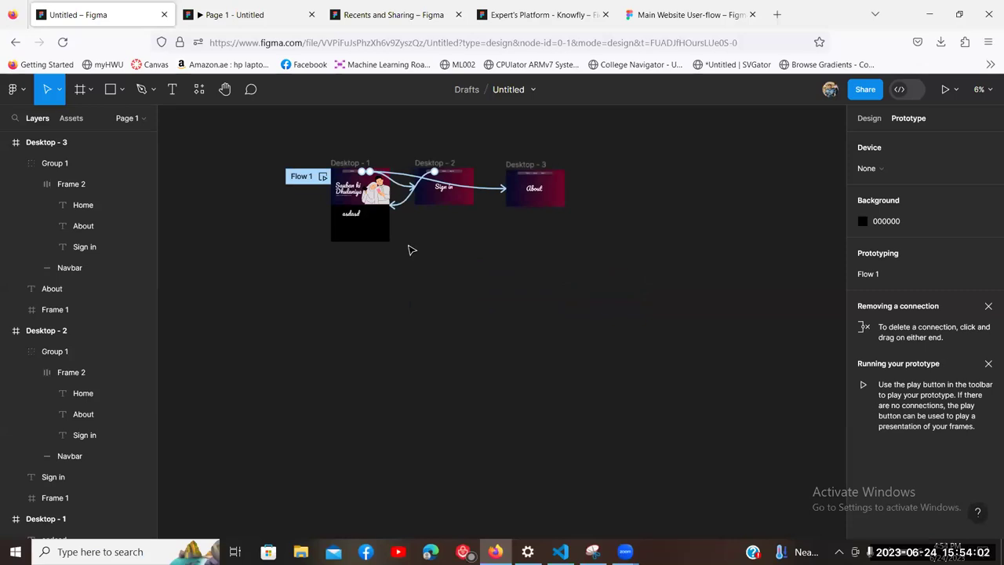
scroll(410, 263, "up", 2)
scroll(410, 267, "down", 3)
scroll(410, 266, "up", 2)
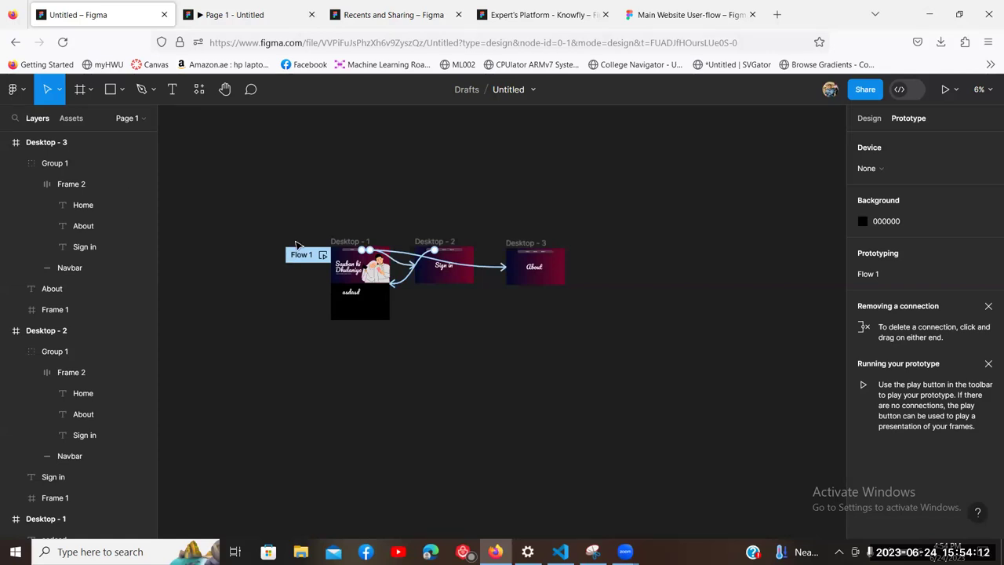
left_click_drag(374, 382, 422, 318)
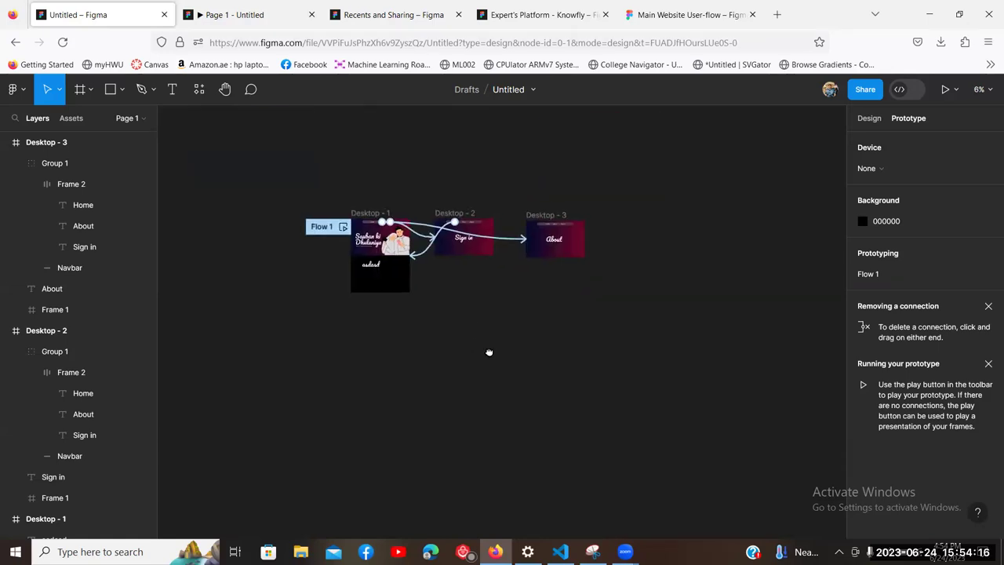
scroll(489, 353, "up", 3)
left_click_drag(507, 361, 497, 389)
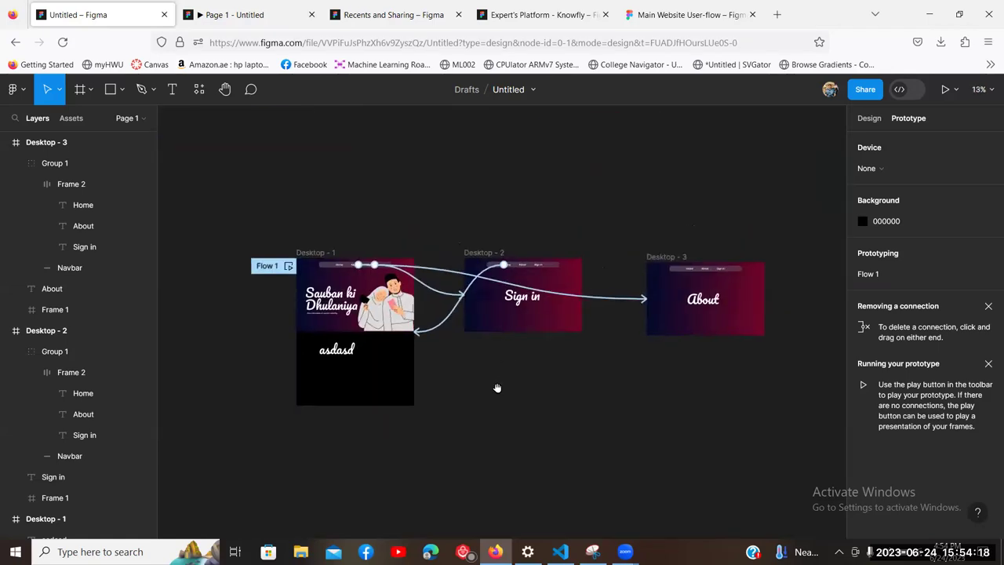
left_click_drag(419, 164, 251, 206)
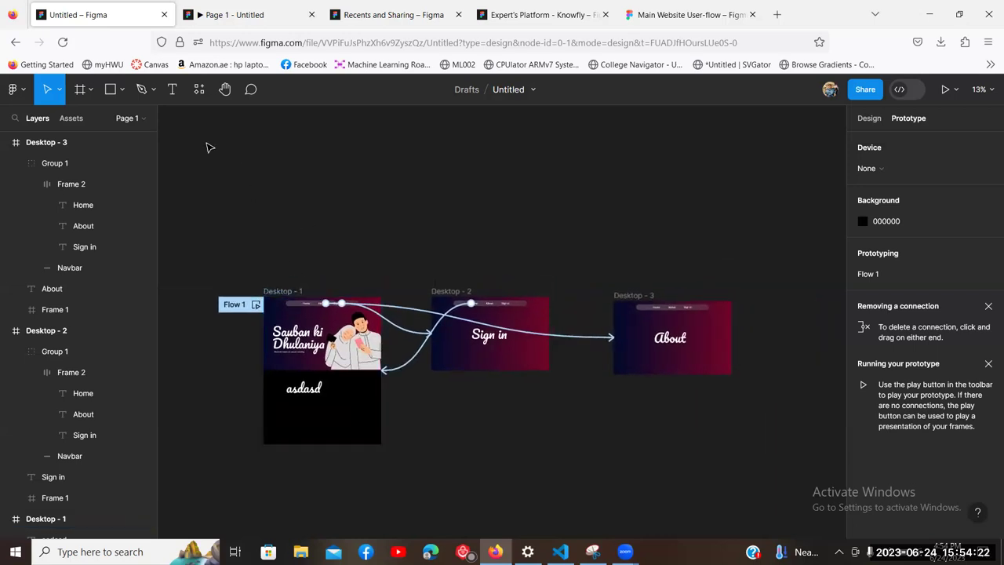
left_click_drag(311, 177, 339, 195)
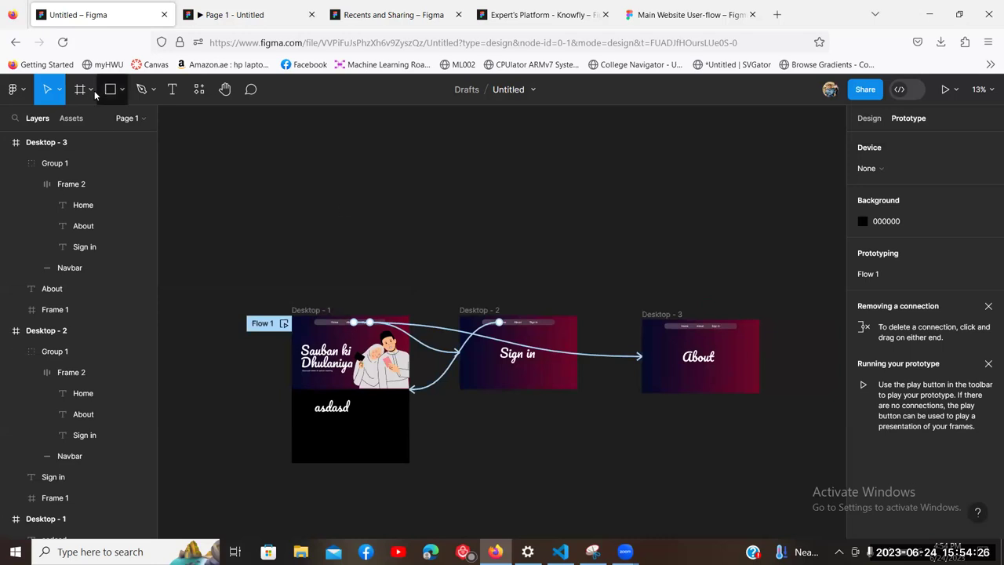
left_click(71, 118)
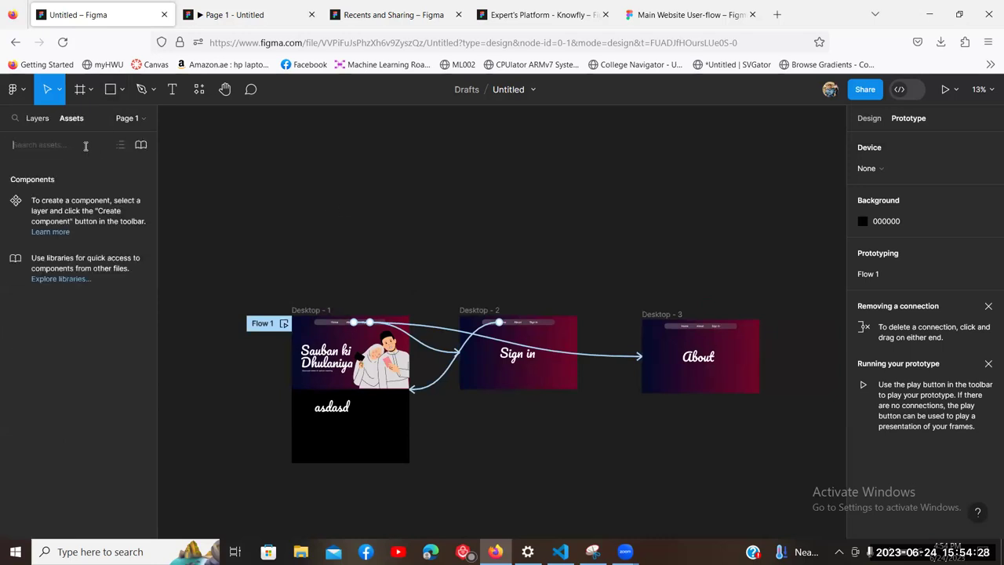
left_click(37, 119)
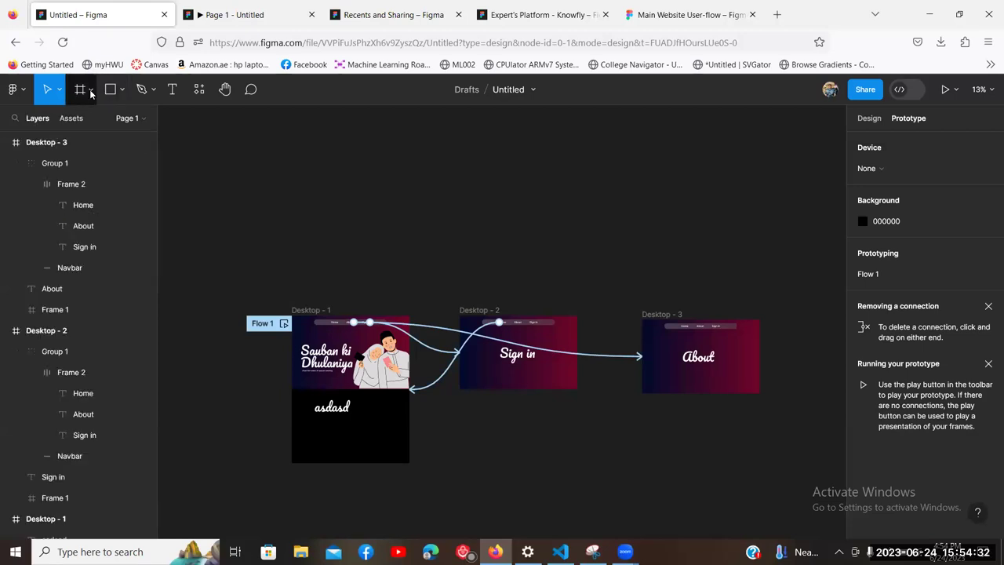
left_click(90, 89)
Step: Draw a new frame, Frame 3, above Desktop - 1
left_click(95, 124)
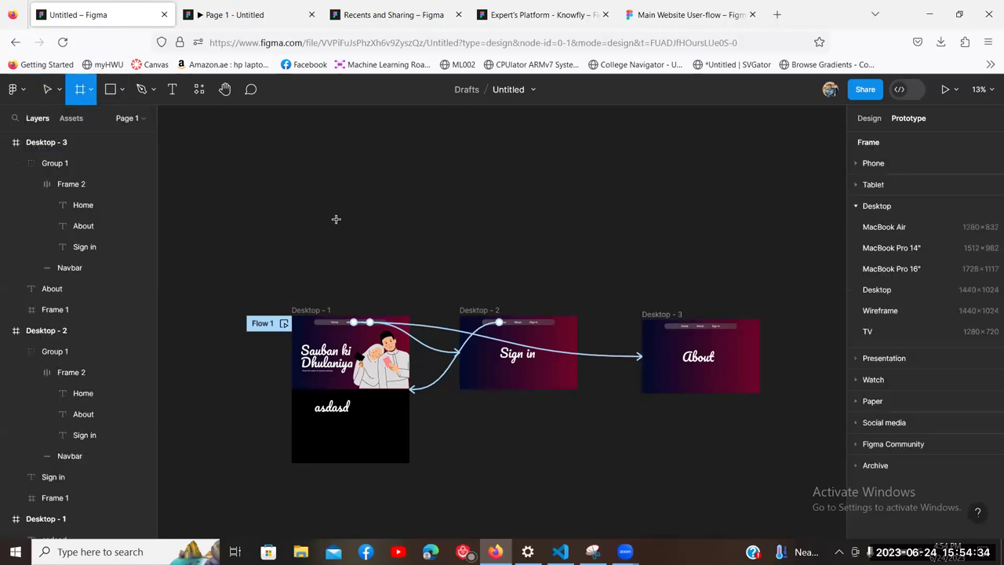
key("ctrl+plus")
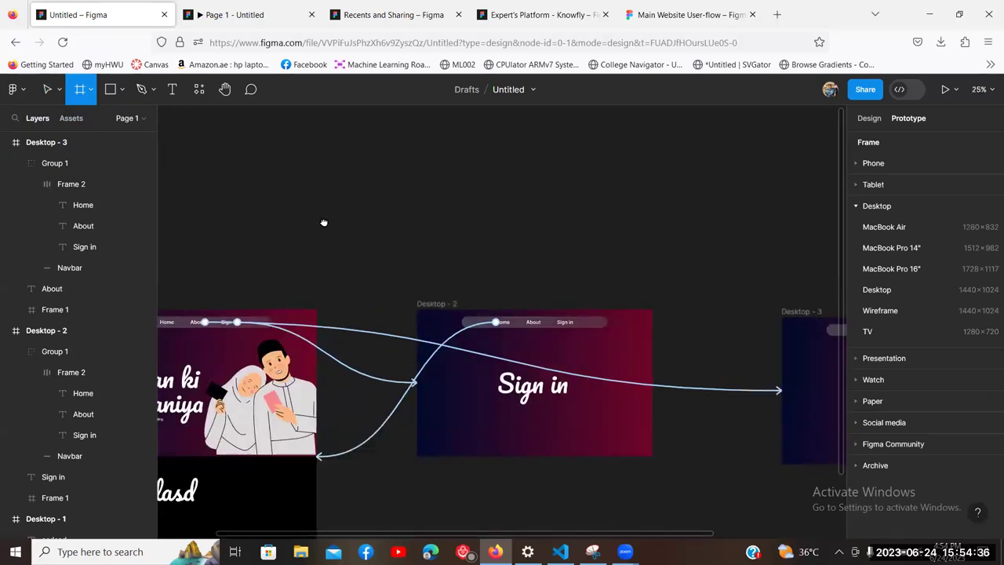
scroll(401, 179, "left", 5)
left_click_drag(405, 185, 589, 199)
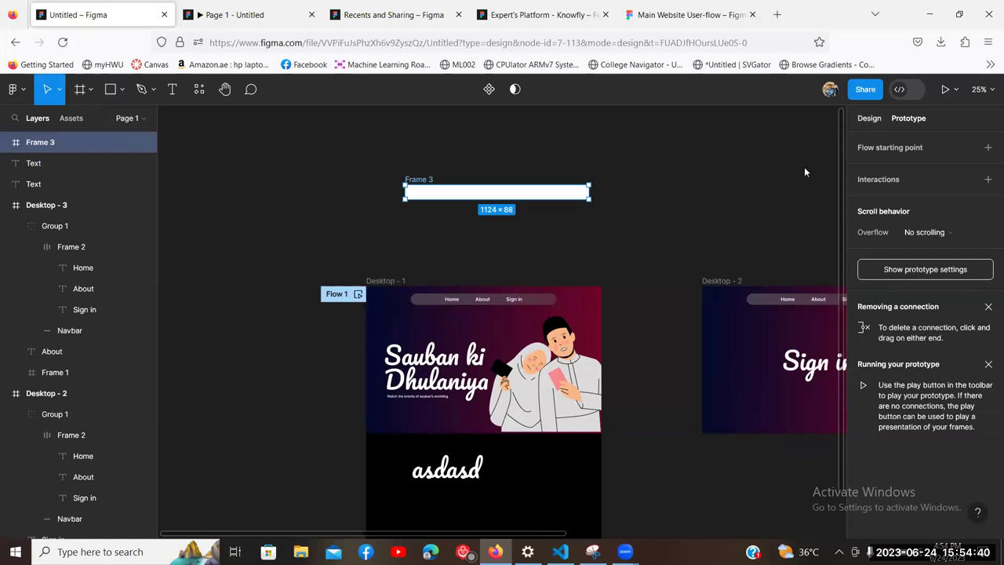
Step: Size Frame 3 to 892 × 70 to match the Desktop - 1 navbar
key("alt+8")
left_click(431, 301)
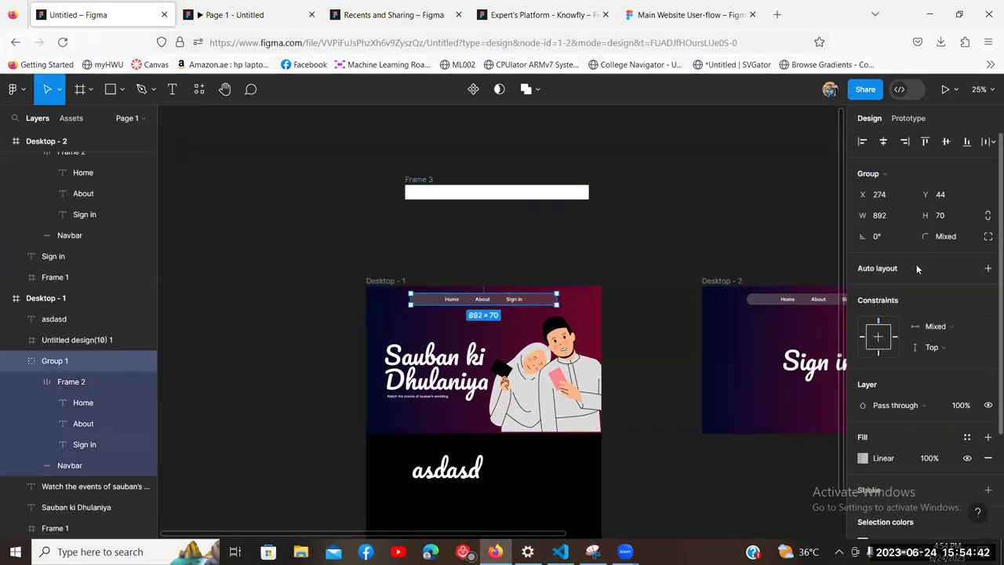
left_click(883, 215)
left_click(549, 193)
left_click(893, 218)
key("Return")
left_click(433, 302)
left_click(502, 193)
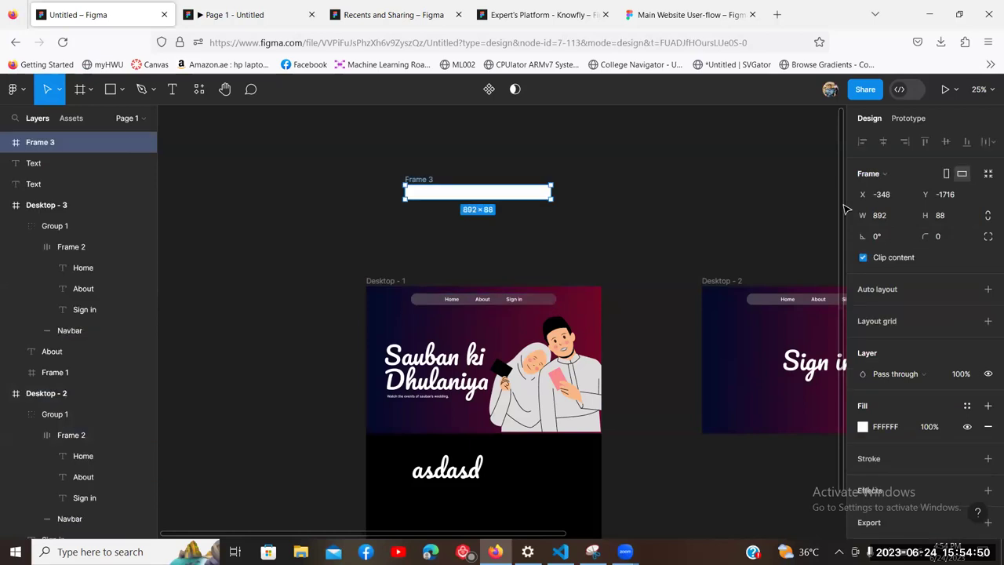
left_click(956, 222)
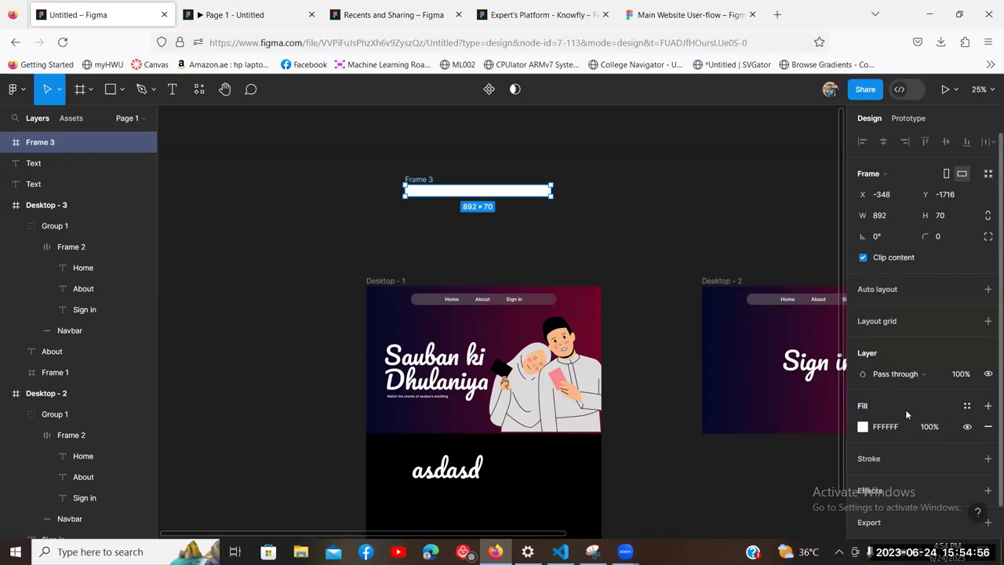
scroll(907, 414, "down", 1)
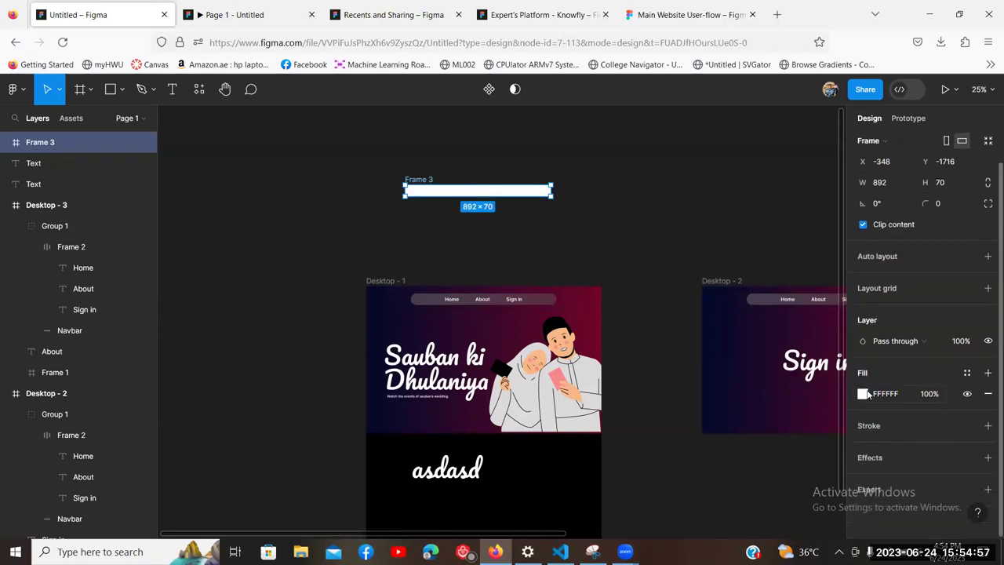
Step: Fill Frame 3 with dark grey 3C3A3A, matching the navbar
left_click(492, 324)
scroll(896, 420, "down", 3)
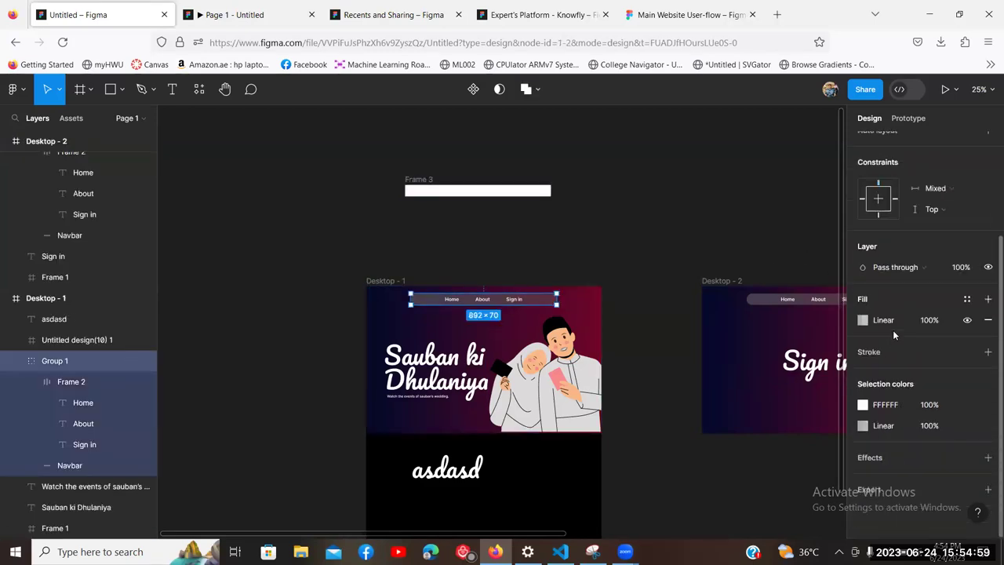
left_click(967, 299)
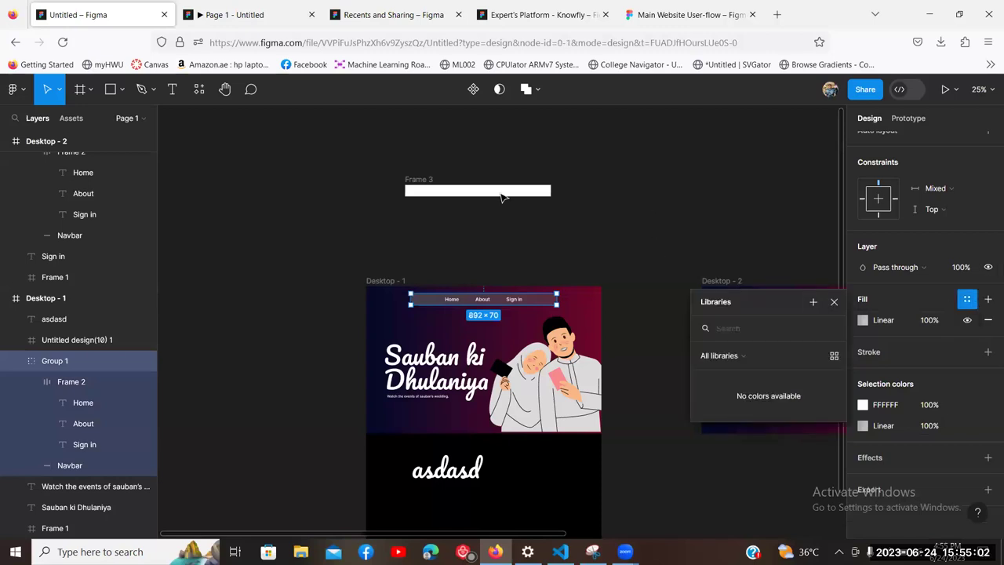
left_click(504, 190)
scroll(869, 382, "down", 1)
left_click(862, 393)
left_click_drag(697, 288, 695, 330)
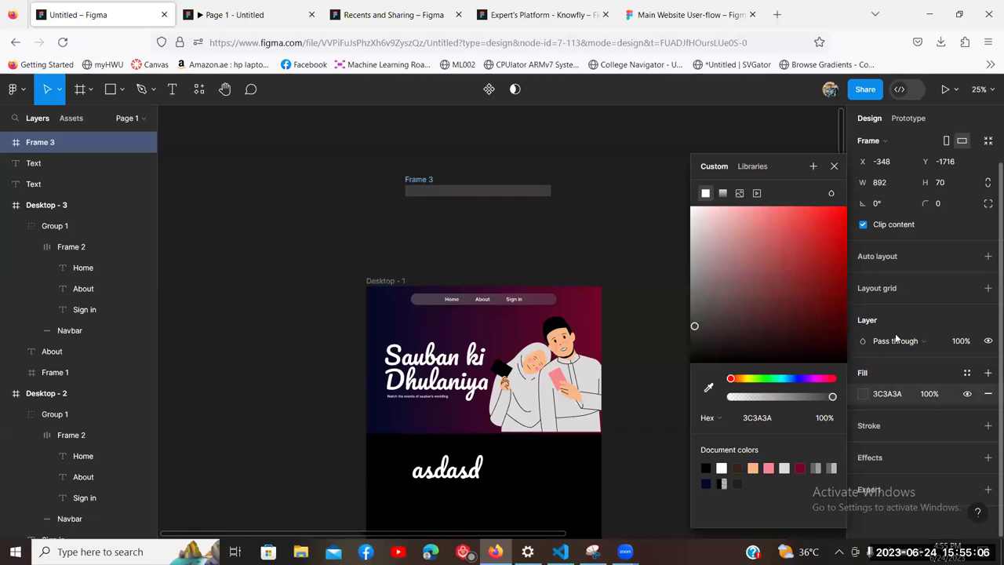
Step: Give Frame 3 rounded corners
left_click(942, 207)
type("3")
key("Return")
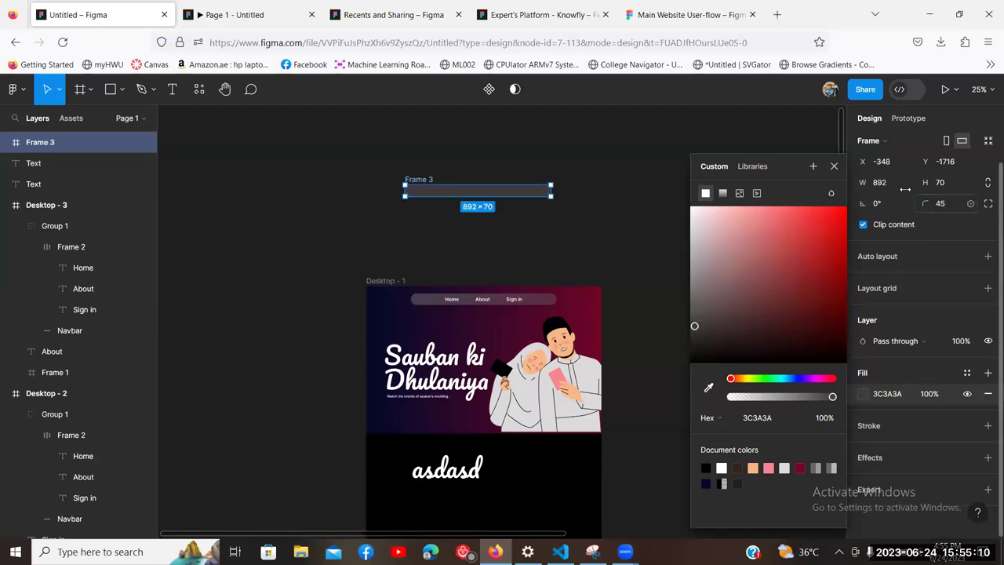
left_click(343, 174)
Step: Move the Home, About and Sign in navbar links into Frame 3
scroll(466, 231, "up", 2)
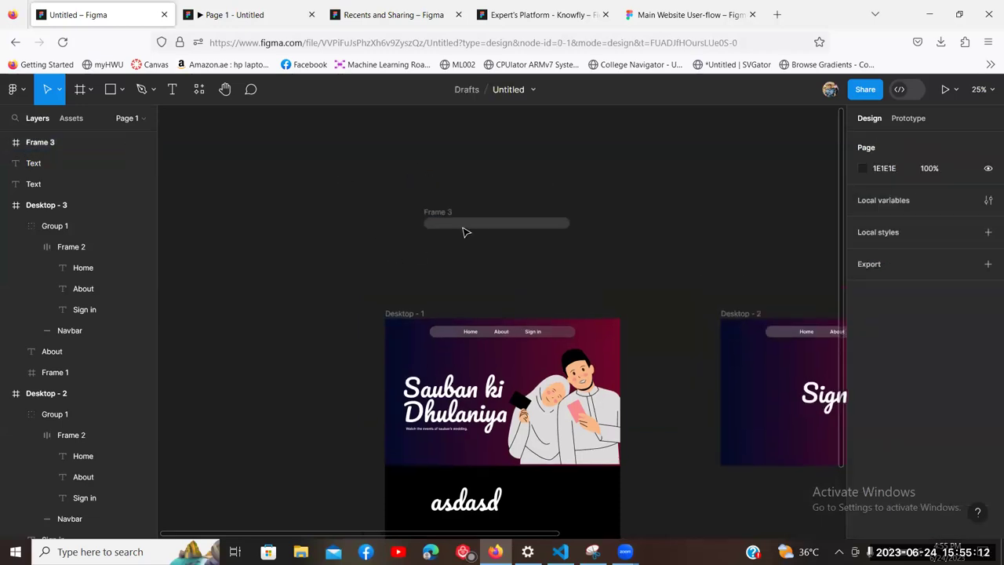
left_click_drag(473, 334, 473, 227)
left_click(375, 259)
scroll(392, 274, "up", 2)
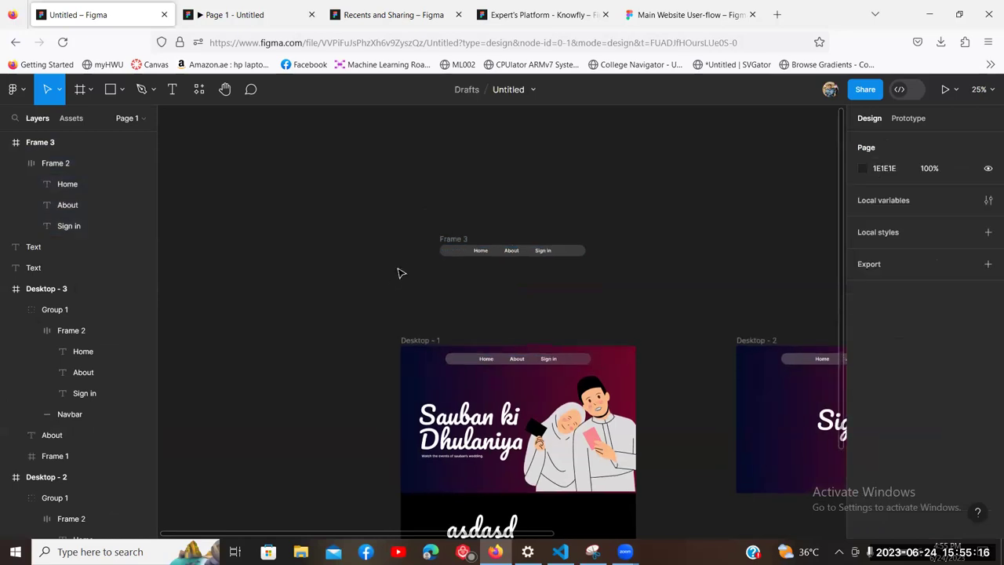
key("ctrl+plus")
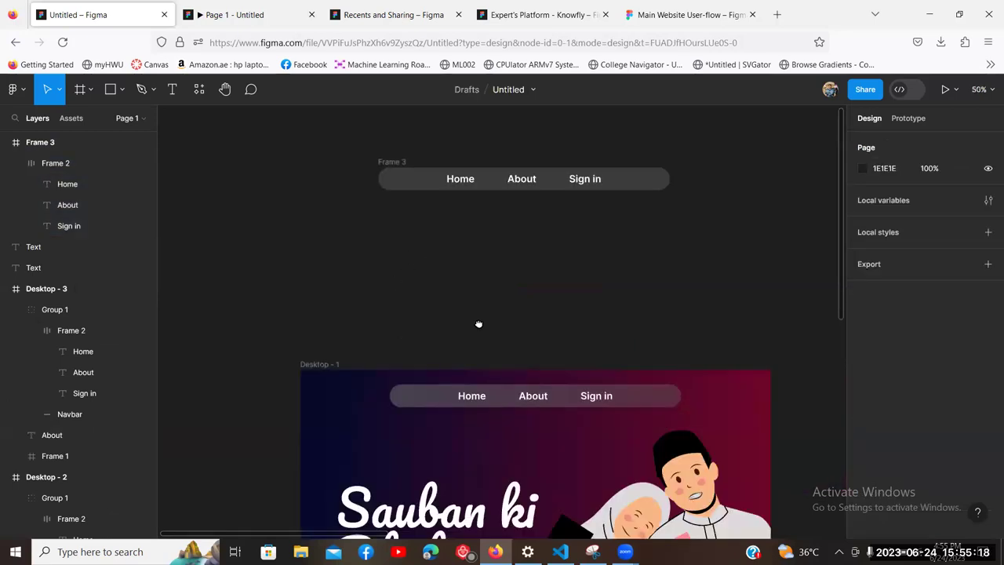
scroll(477, 324, "up", 3)
left_click(367, 238)
left_click(370, 238)
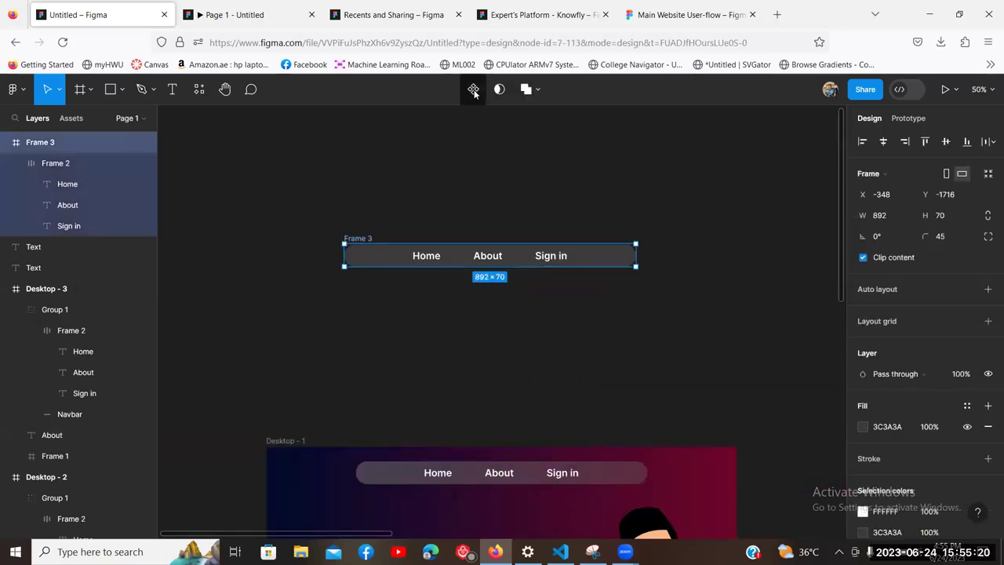
Step: Turn Frame 3 into a component
left_click(473, 90)
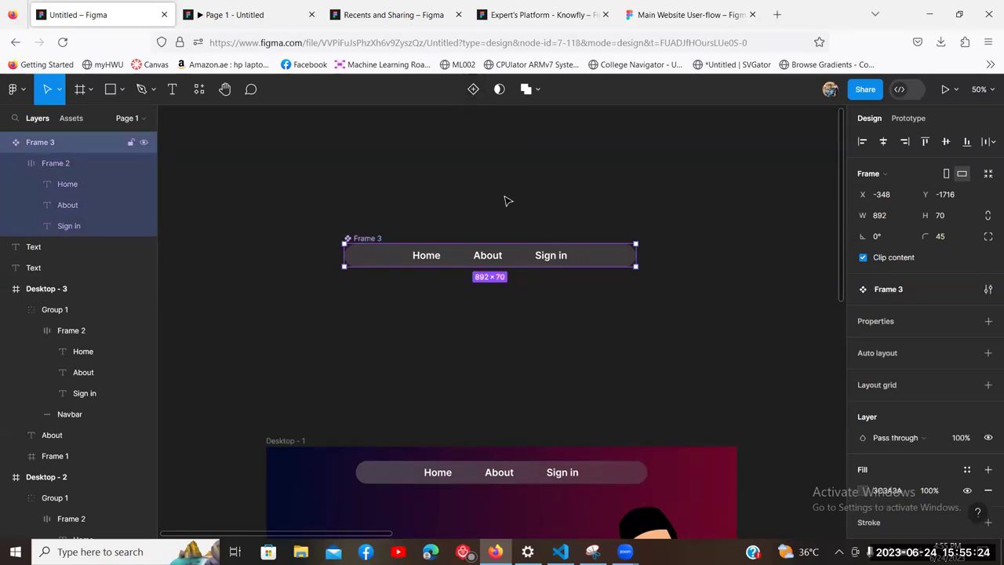
scroll(260, 186, "right", 3)
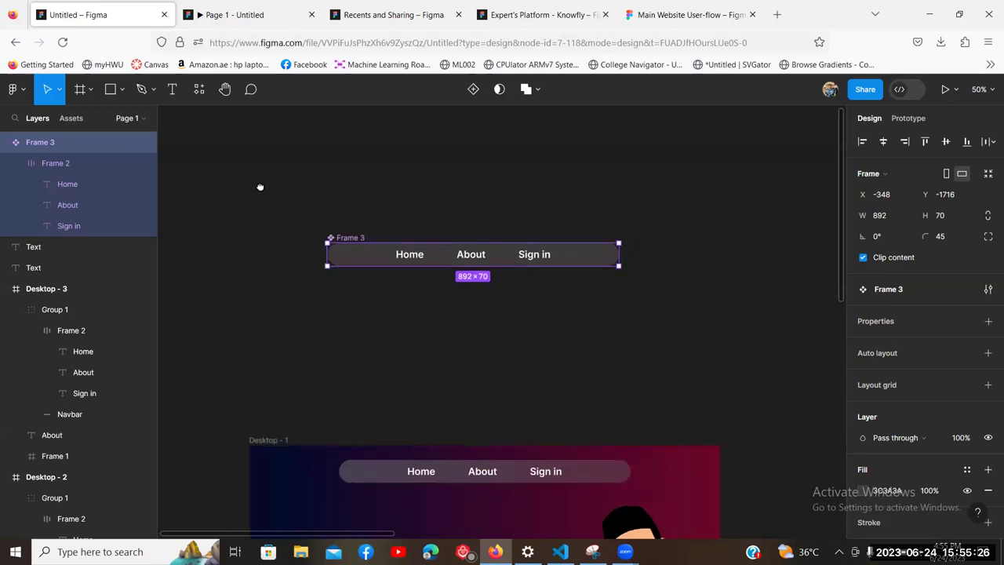
scroll(468, 177, "left", 1)
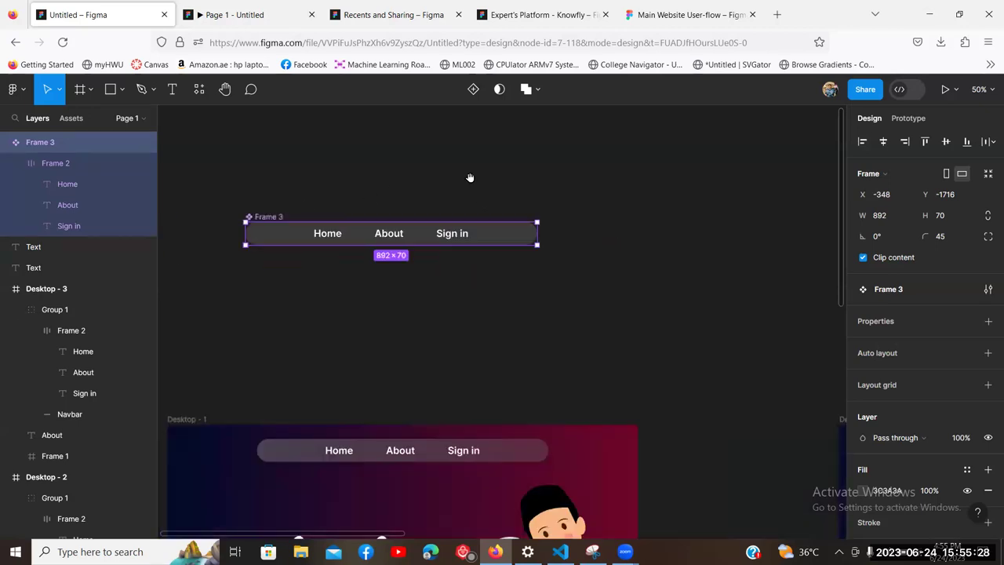
Step: Delete the About and Sign in prototype connections that Frame 3 carried over
left_click(909, 119)
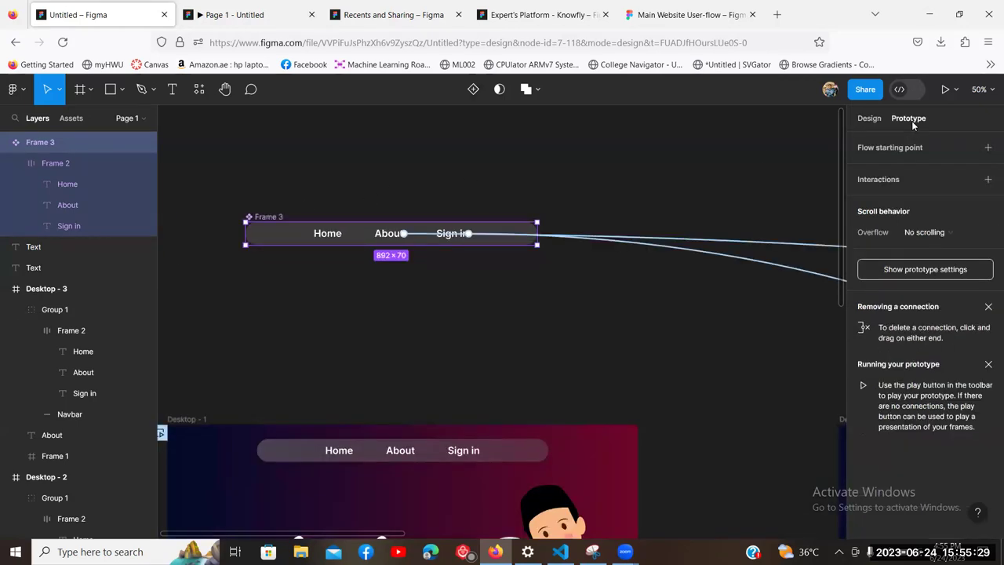
left_click(486, 239)
key("Delete")
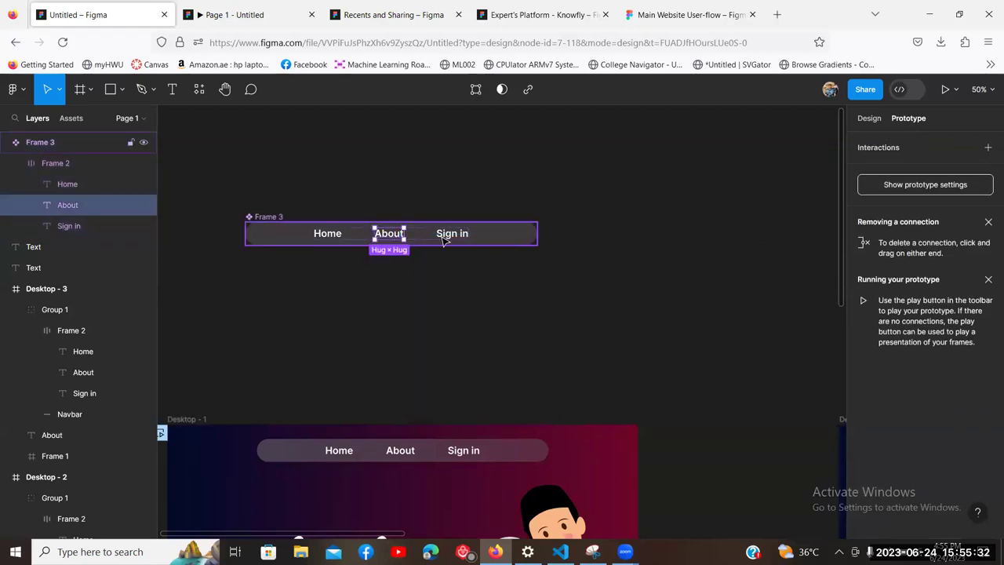
left_click(437, 175)
left_click(601, 240)
key("Delete")
left_click(406, 170)
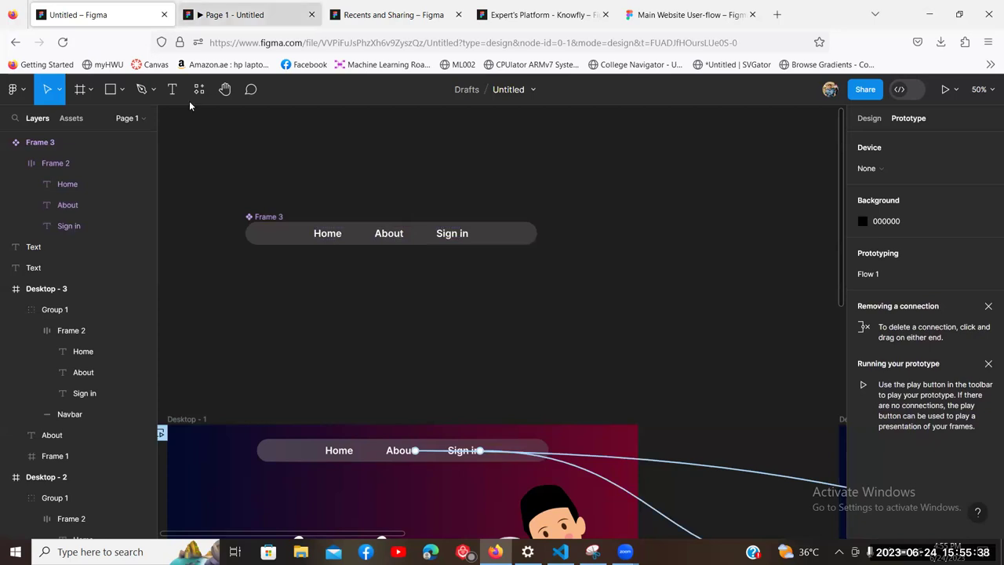
key("minus")
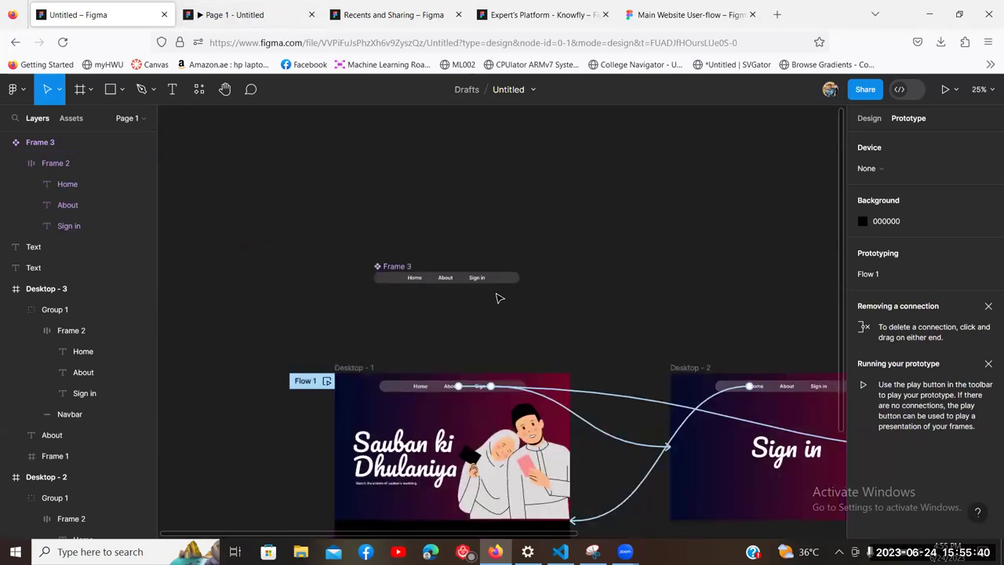
scroll(502, 180, "down", 3)
left_click(454, 150)
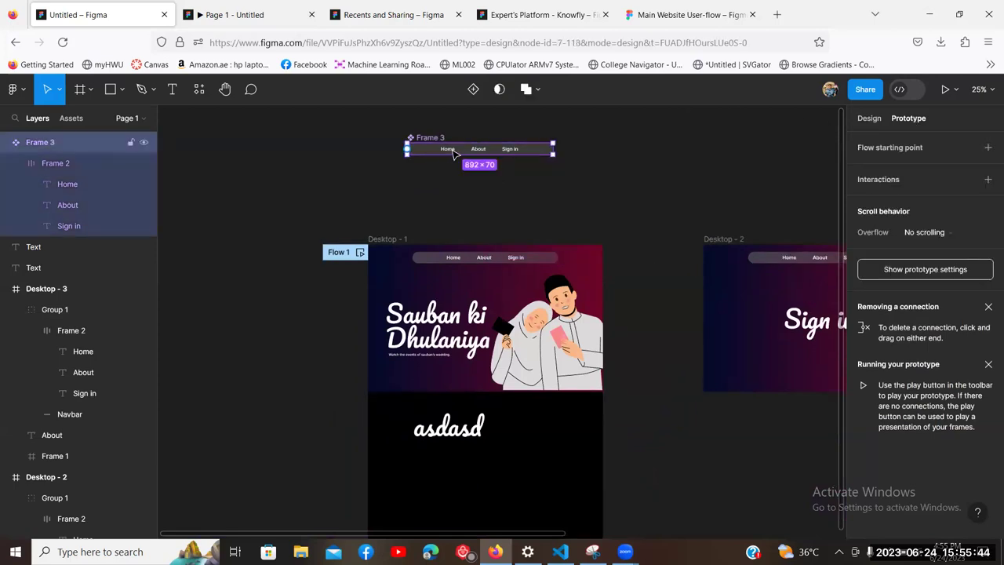
Step: Link the navbar's Home to Desktop - 1 and About to Desktop - 3
double_click(447, 152)
left_click(443, 150)
left_click_drag(441, 149, 327, 179)
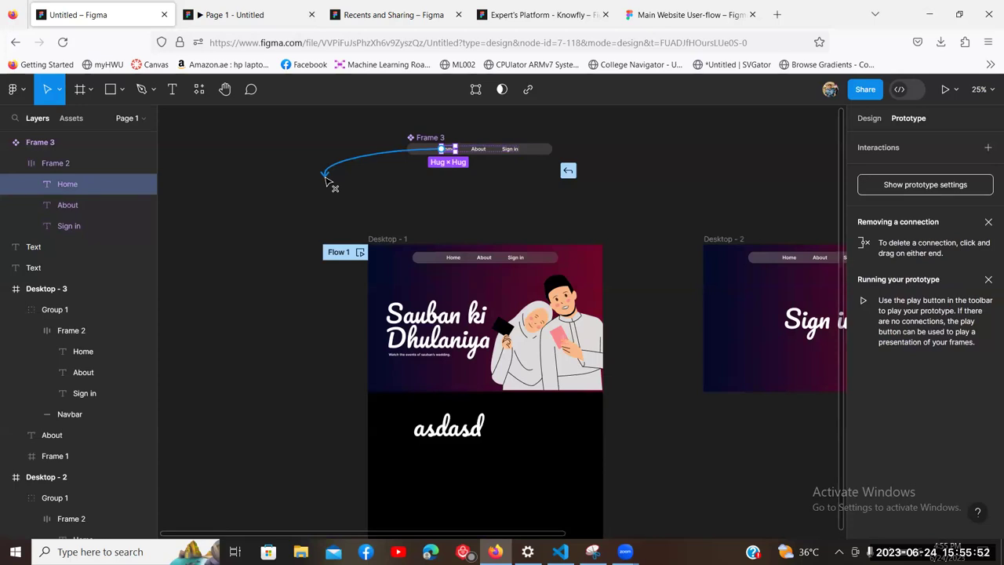
left_click_drag(326, 180, 328, 180)
left_click_drag(328, 180, 463, 309)
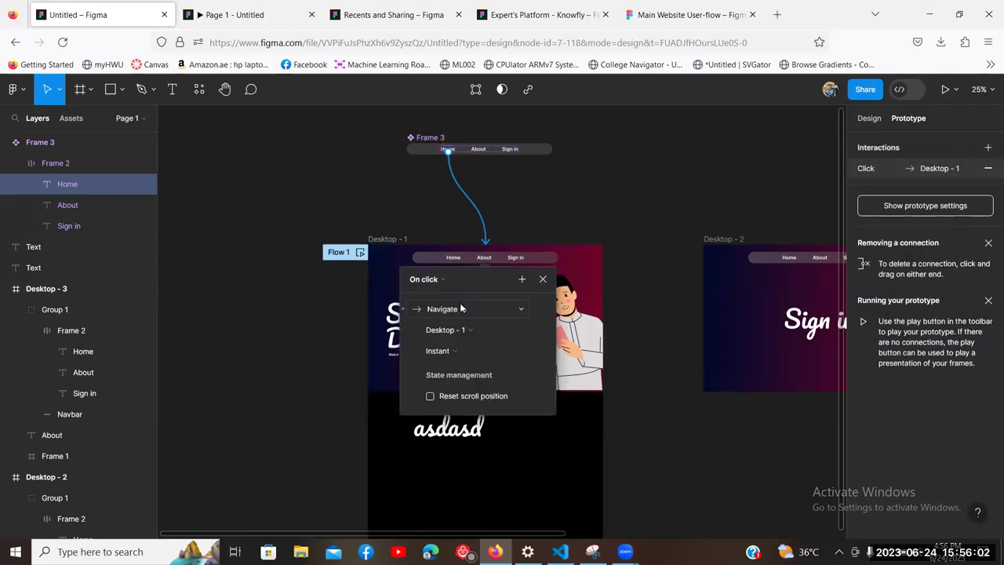
left_click(478, 149)
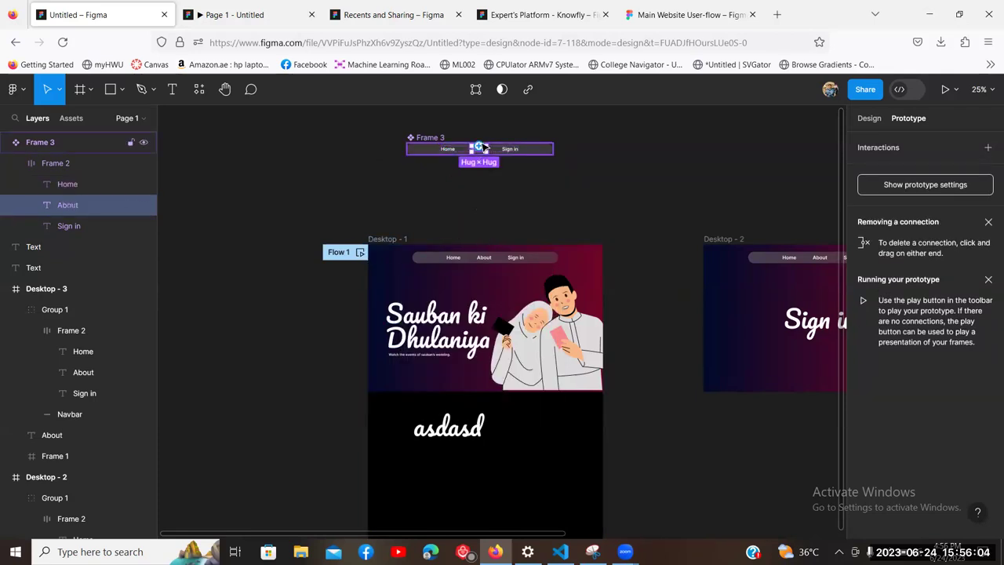
left_click_drag(480, 147, 778, 263)
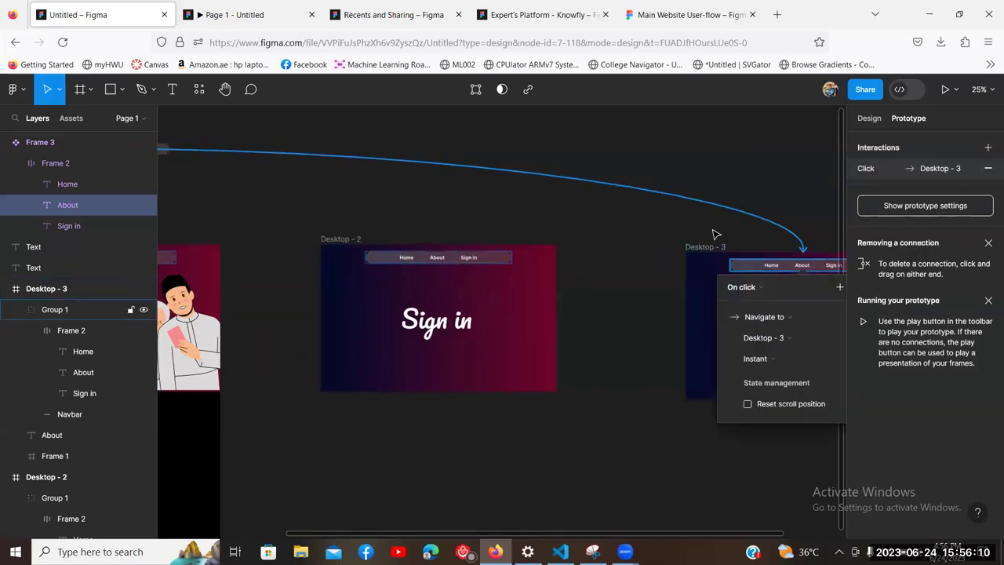
left_click(526, 220)
Step: Link the navbar's Sign in text to Desktop - 2, then select Desktop - 1's old navbar group
left_click_drag(342, 195, 611, 217)
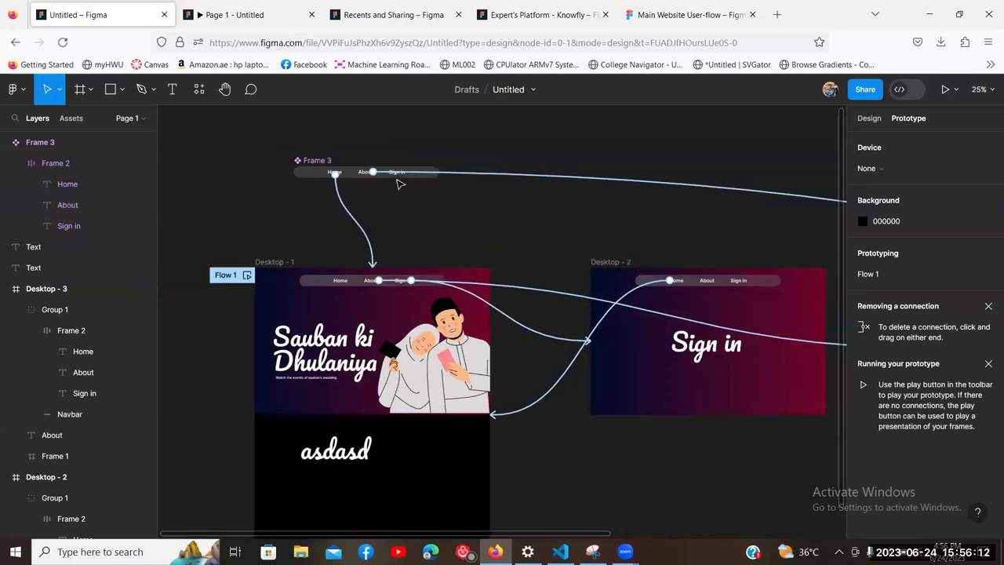
left_click(398, 176)
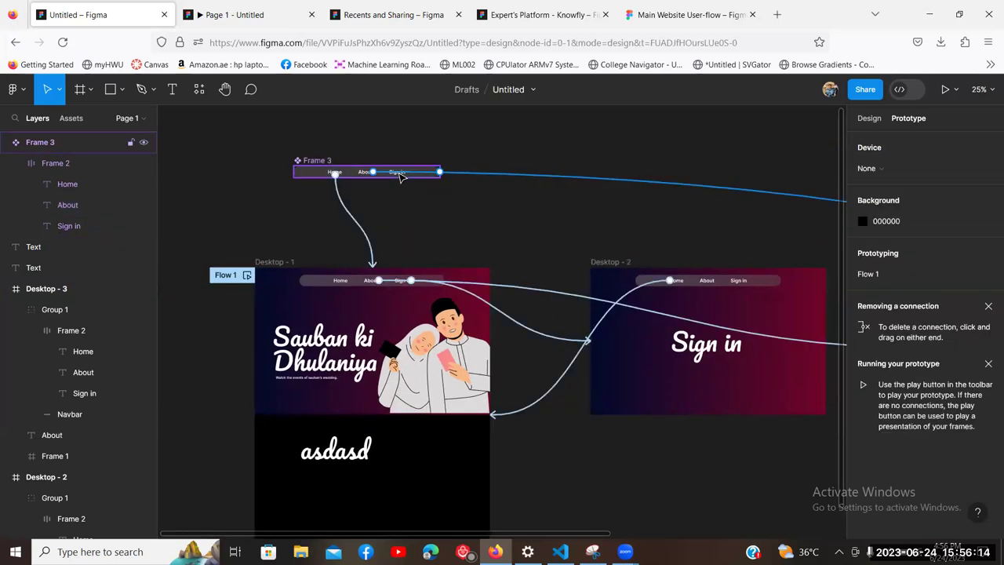
left_click(96, 226)
left_click_drag(404, 171, 724, 284)
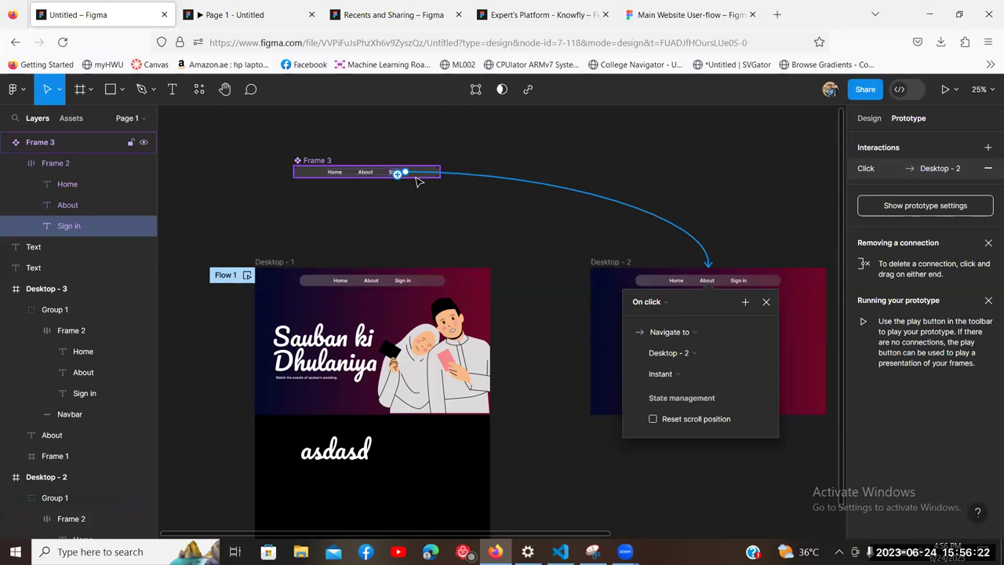
left_click(656, 210)
left_click(323, 286)
left_click(617, 246)
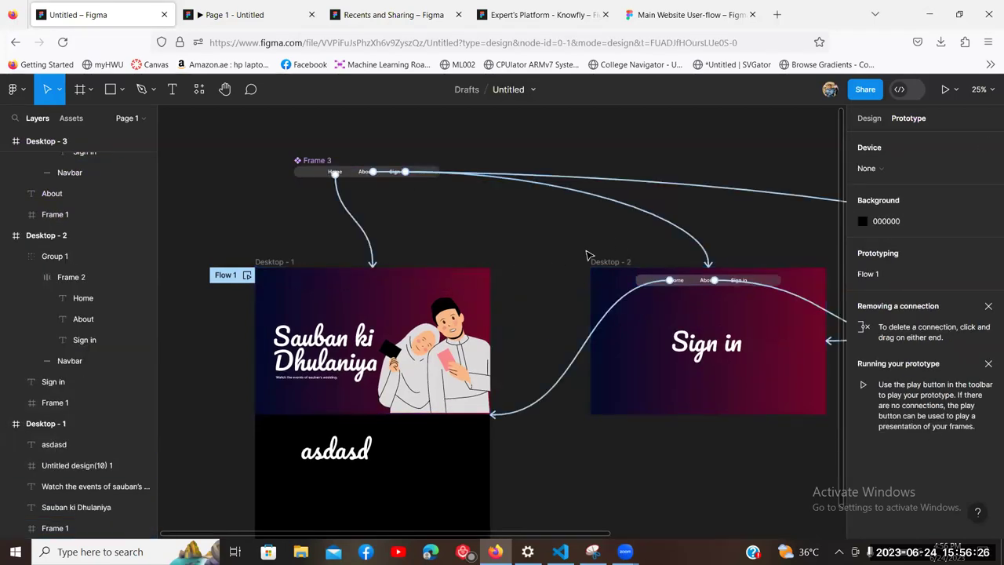
Step: Select and clear the old navbar group on Desktop - 2
scroll(587, 255, "right", 5)
left_click(549, 288)
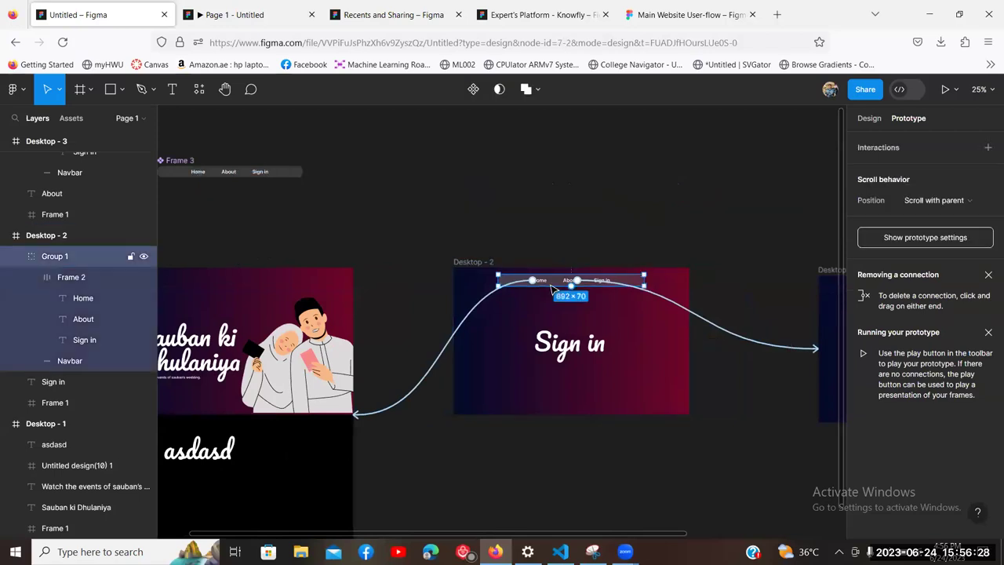
left_click(682, 233)
scroll(358, 247, "right", 5)
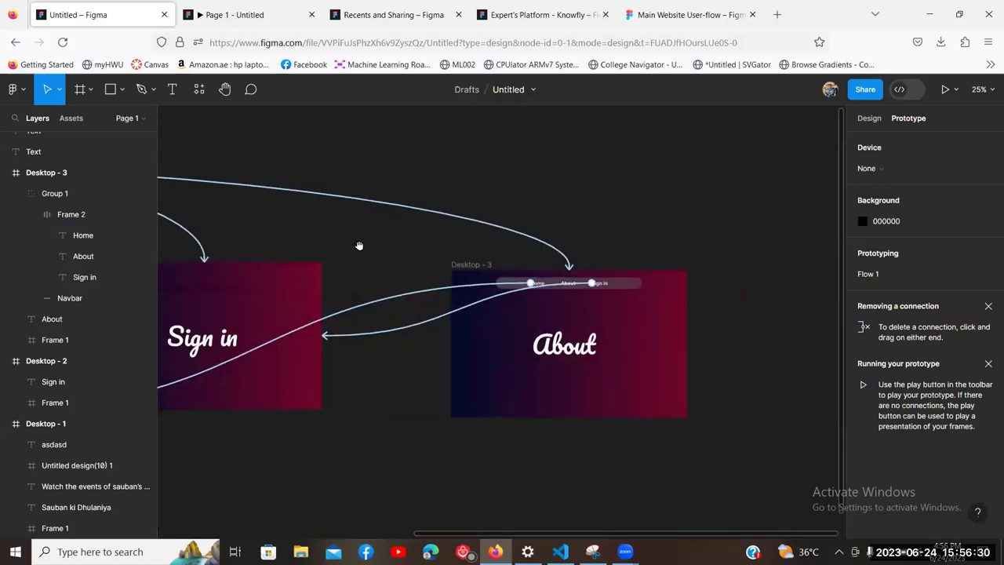
scroll(663, 148, "left", 6)
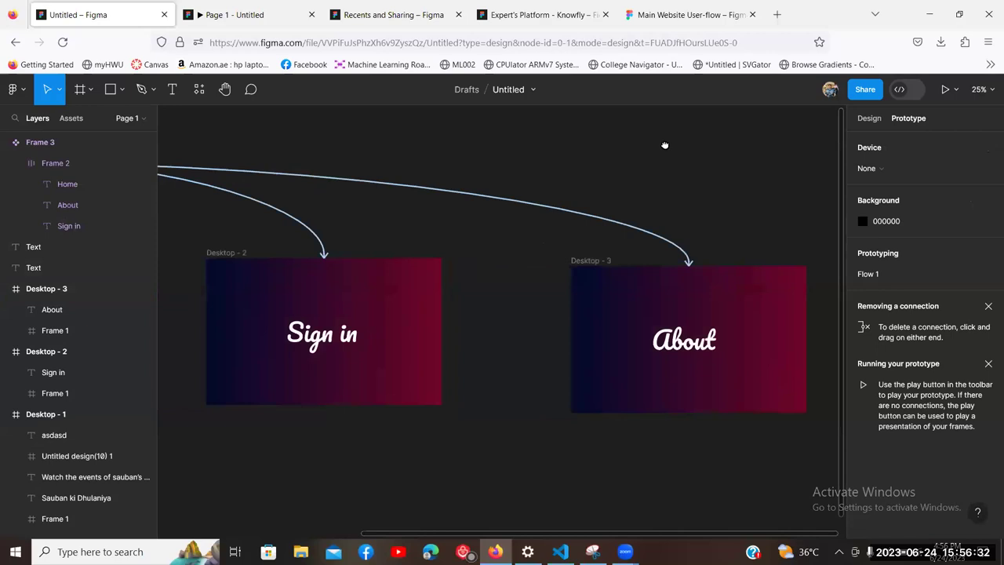
scroll(187, 186, "left", 1)
Step: Place the navbar component from Local components at the top of Desktop - 1
left_click(72, 117)
left_click_drag(78, 214, 372, 272)
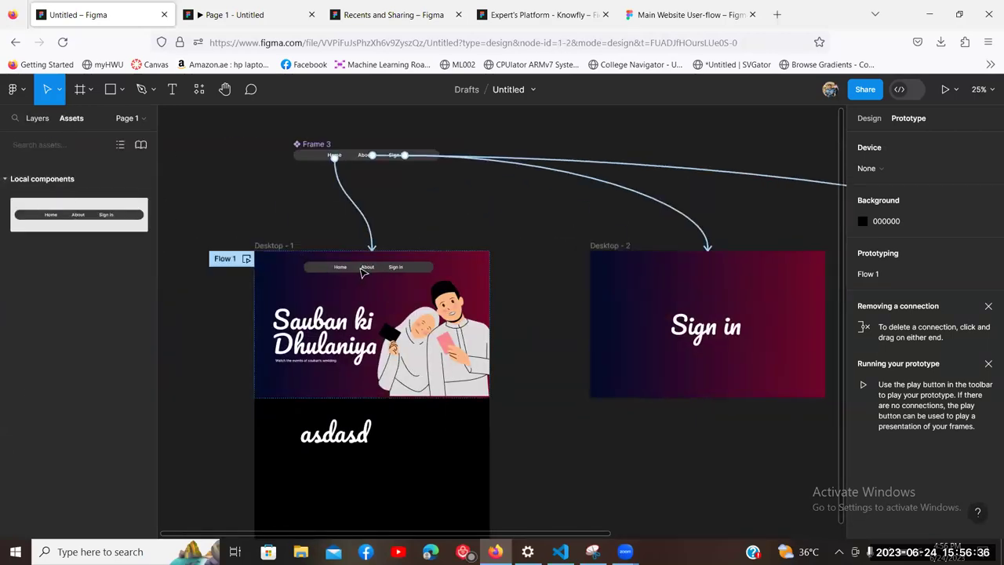
left_click(503, 212)
scroll(353, 211, "right", 3)
scroll(353, 211, "down", 1)
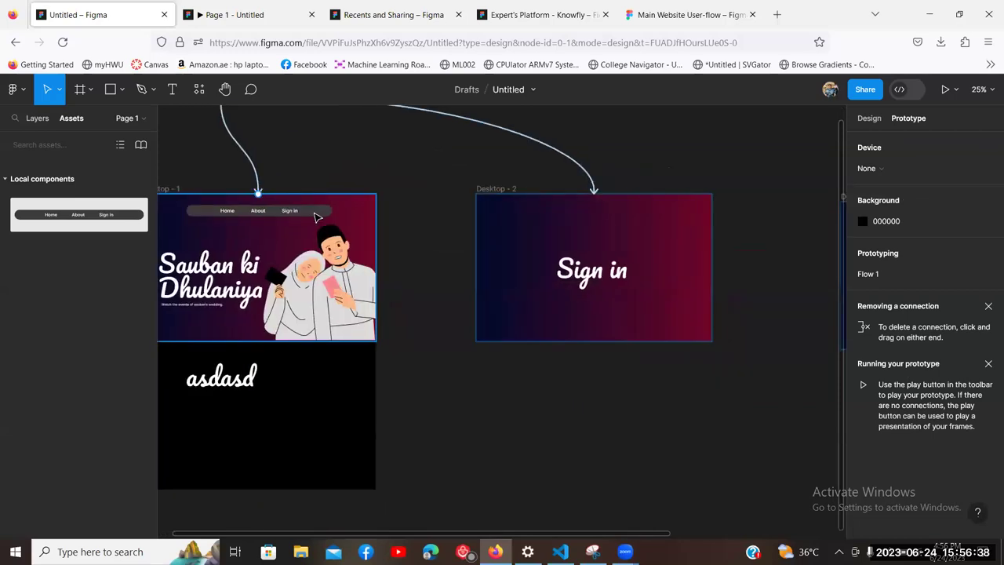
Step: Paste copies of the navbar instance into Desktop - 2 and Desktop - 3
left_click(196, 212)
left_click(196, 211)
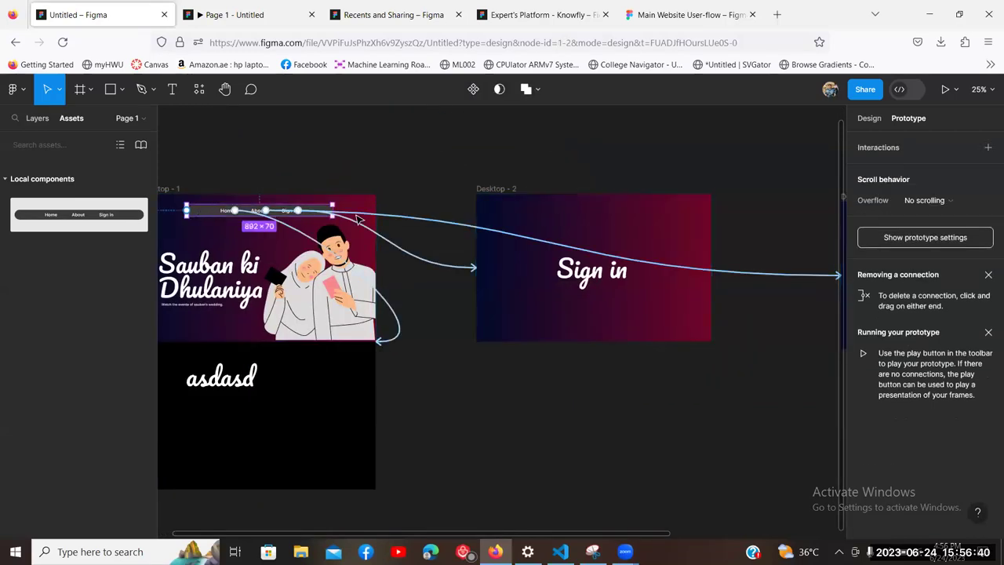
left_click(594, 213)
key("ctrl+v")
scroll(569, 247, "right", 5)
left_click(569, 248)
key("ctrl+v")
left_click(414, 165)
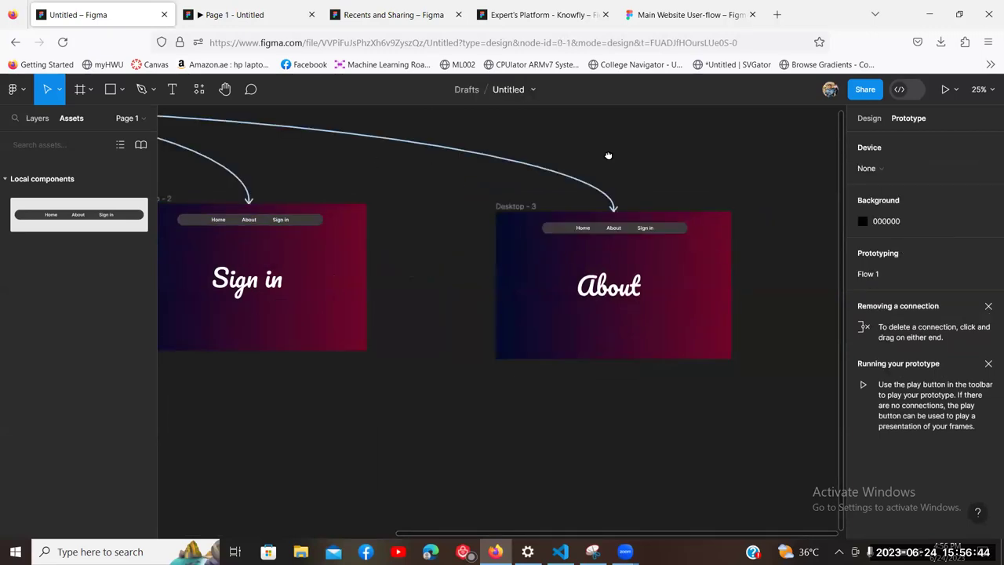
scroll(608, 155, "left", 5)
scroll(384, 167, "left", 2)
left_click(408, 215)
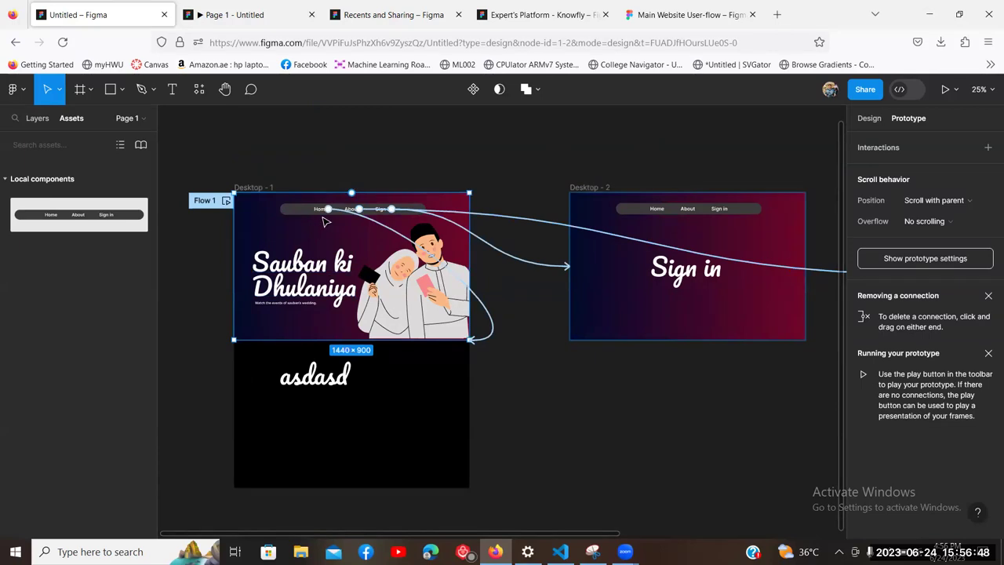
scroll(298, 231, "up", 3)
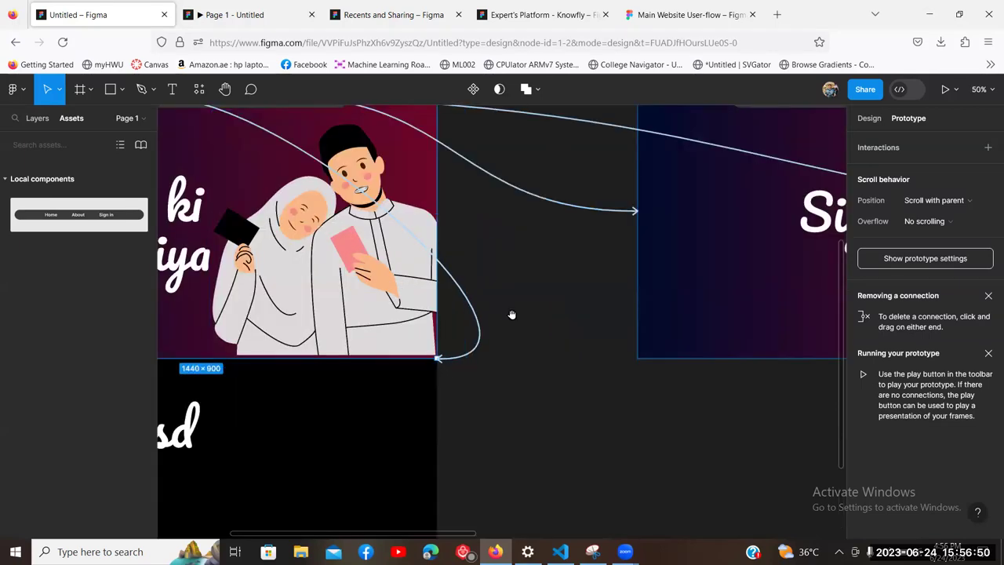
scroll(636, 458, "up", 3)
scroll(683, 337, "down", 3)
scroll(683, 337, "up", 2)
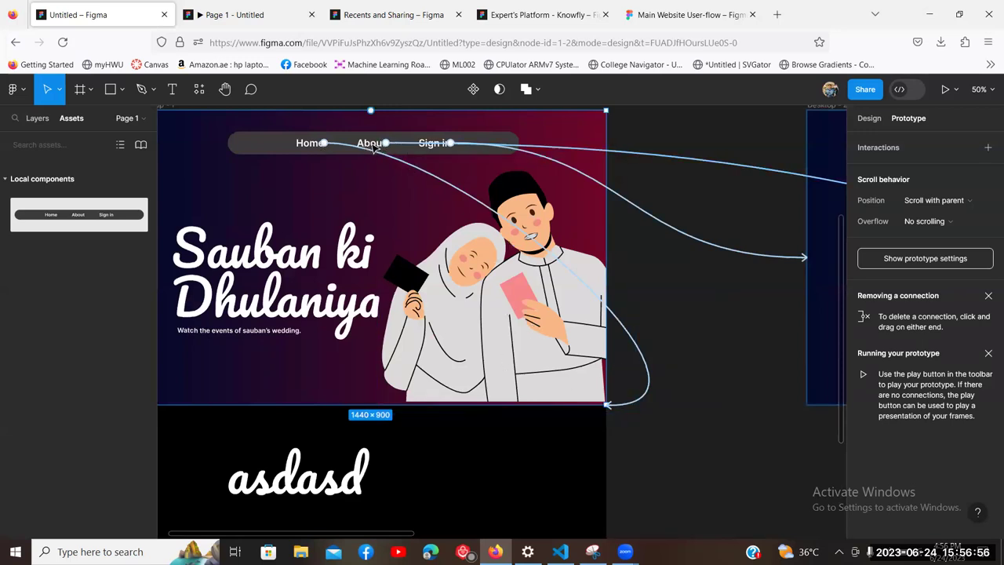
scroll(384, 322, "down", 3)
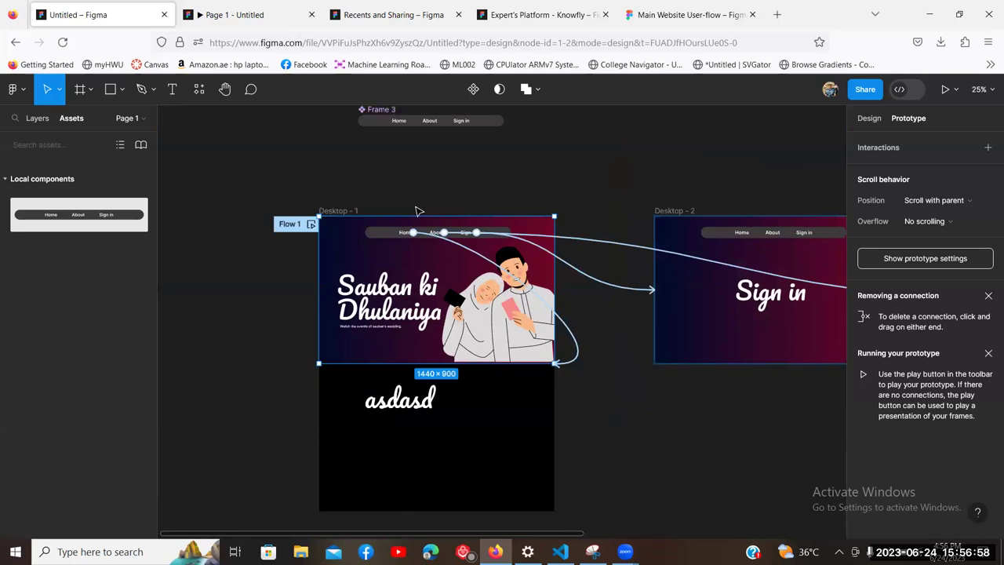
scroll(311, 134, "right", 4)
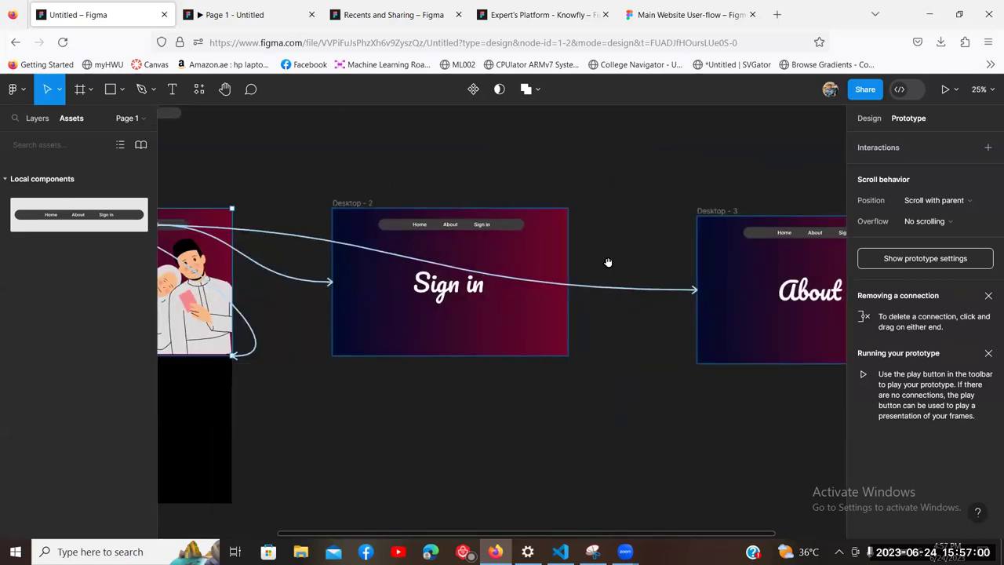
scroll(462, 204, "left", 3)
scroll(473, 242, "left", 2)
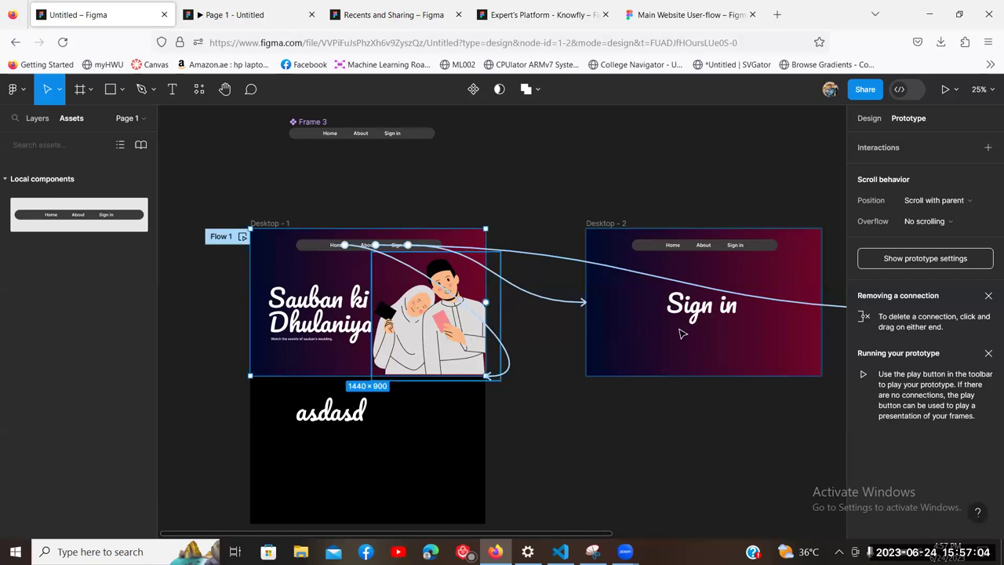
left_click(605, 240)
scroll(451, 223, "right", 4)
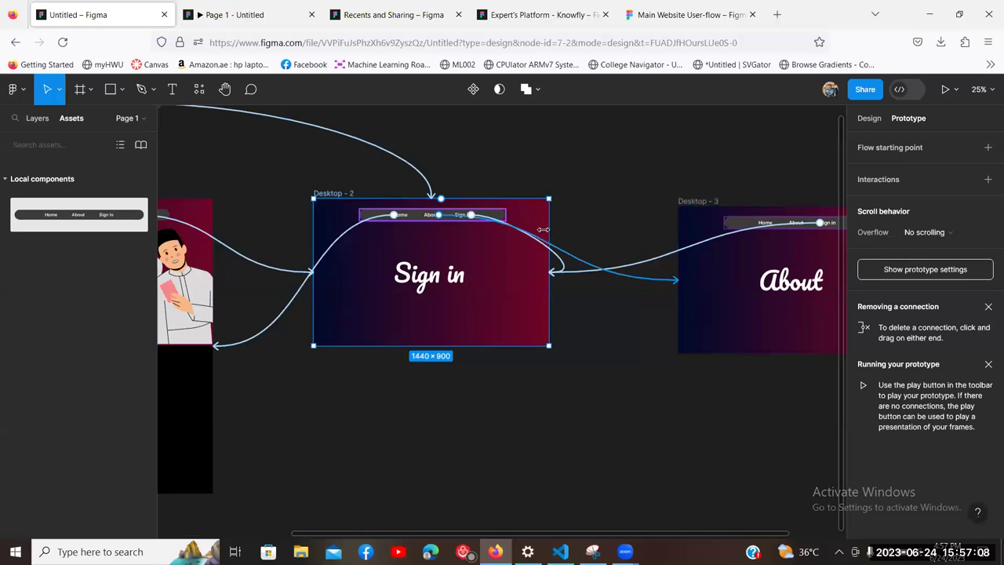
left_click_drag(684, 157, 444, 152)
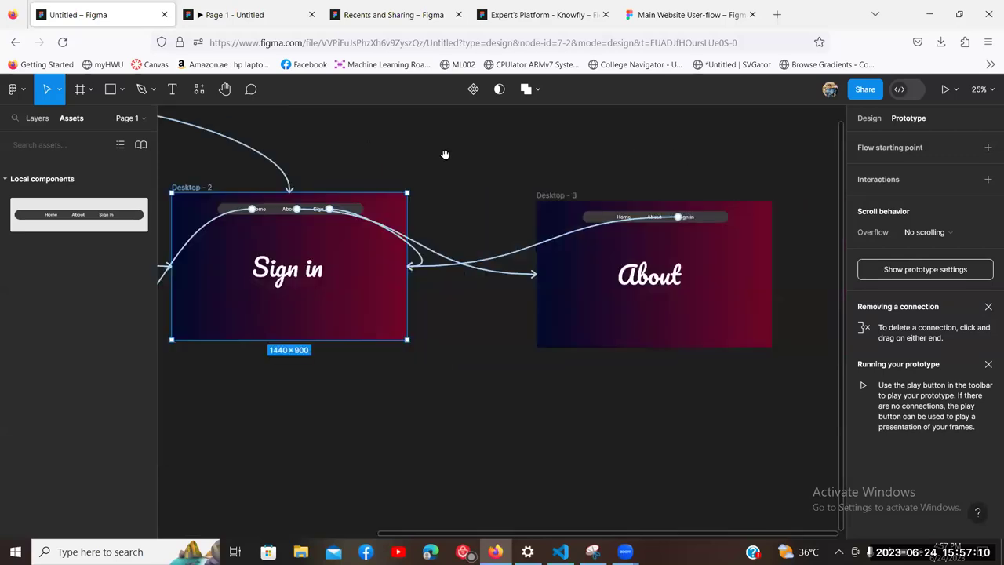
left_click(498, 212)
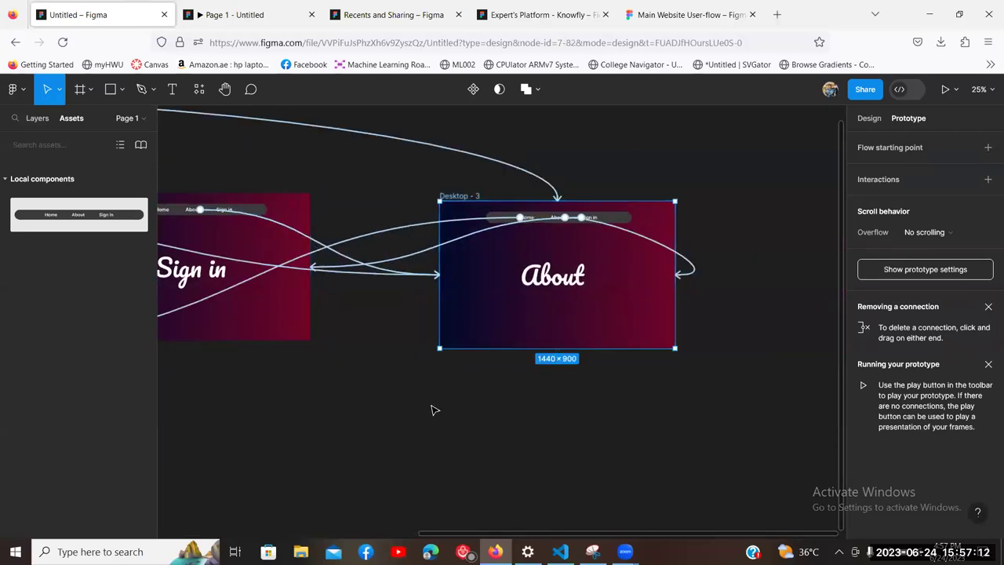
left_click(471, 399)
scroll(549, 377, "left", 3)
key("minus")
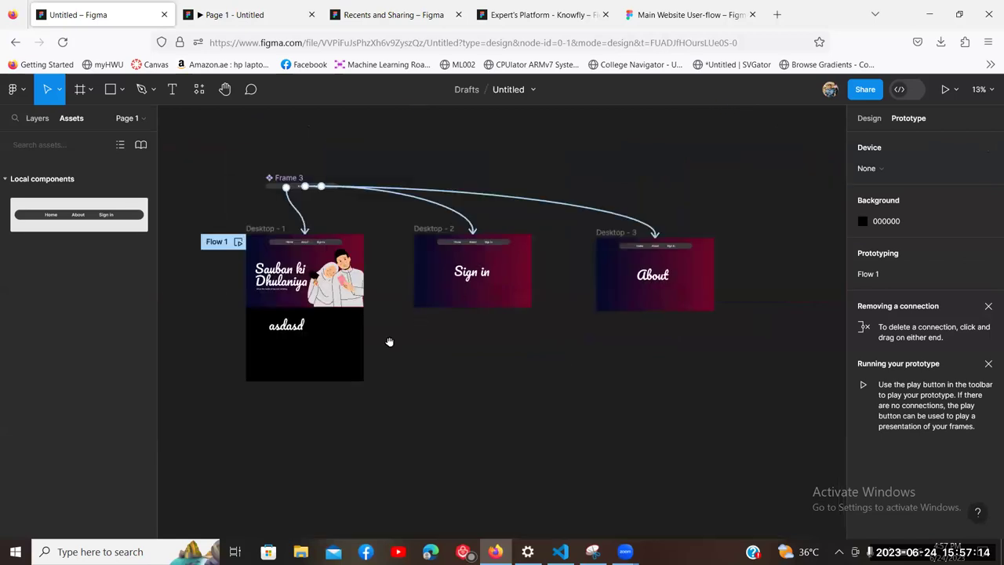
scroll(554, 430, "left", 3)
scroll(554, 430, "up", 2)
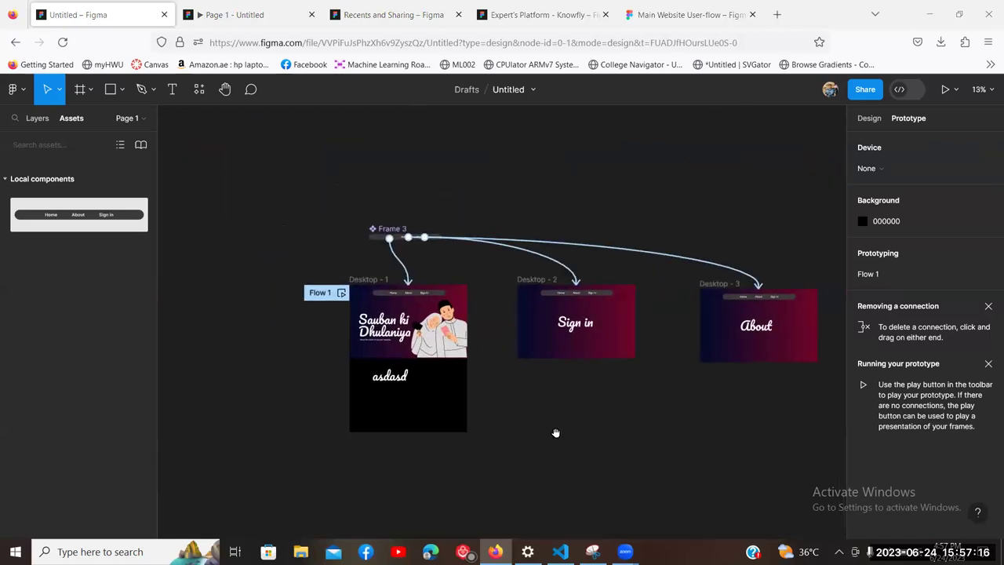
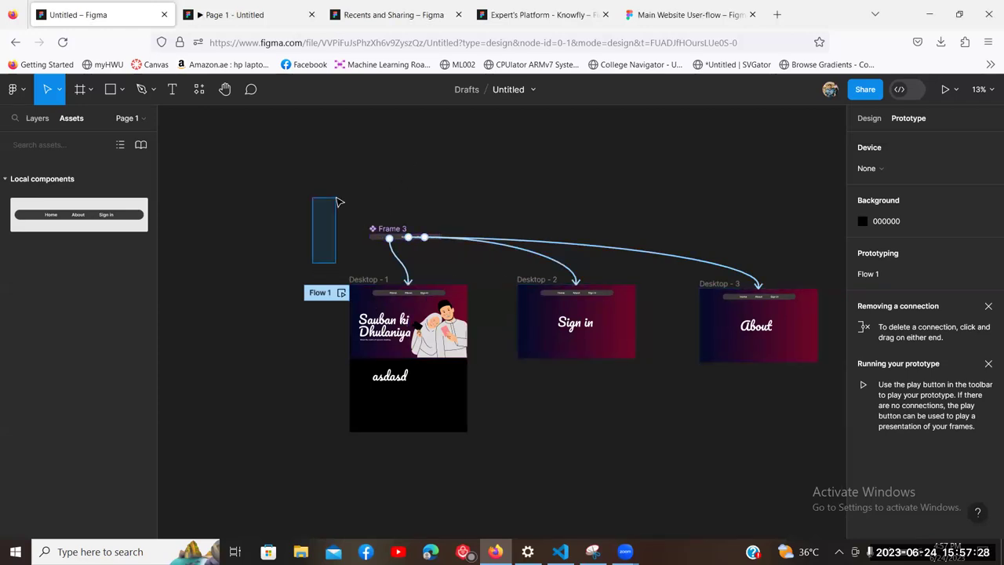
Step: Review the nav bar prototype connections on Desktop - 1, Desktop - 2 and Desktop - 3
scroll(444, 261, "down", 2)
left_click(444, 243)
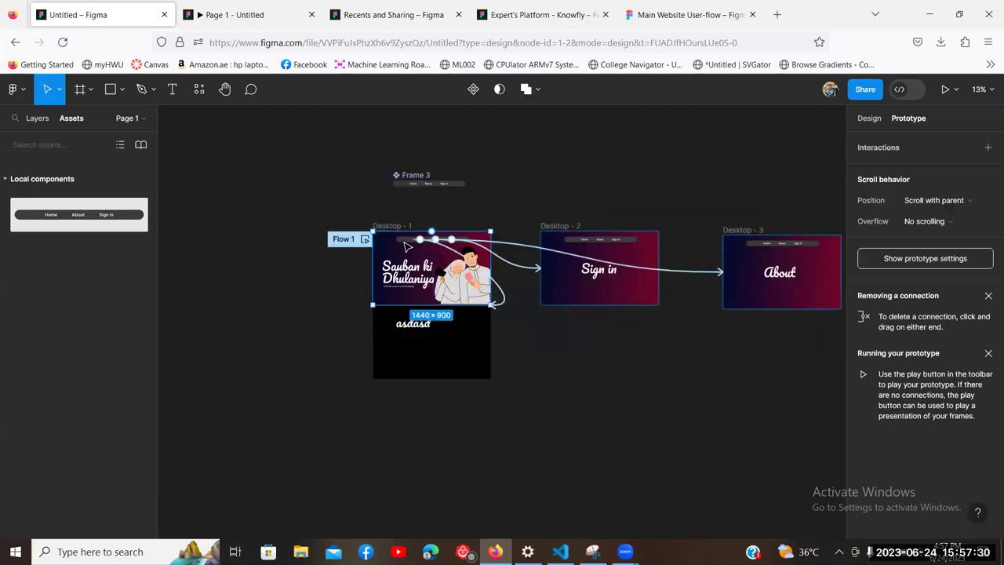
left_click(594, 243)
left_click(773, 244)
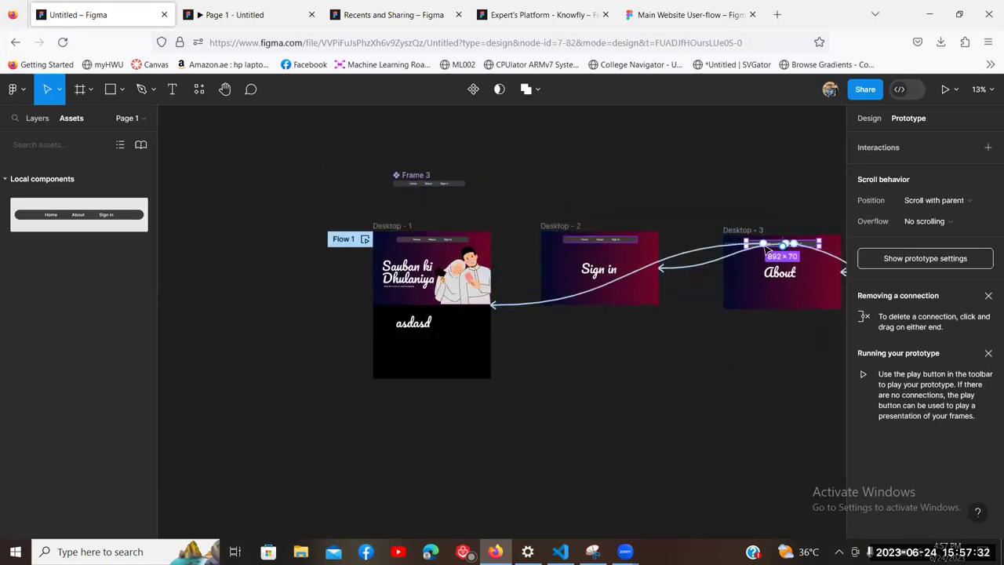
left_click(463, 248)
left_click(607, 248)
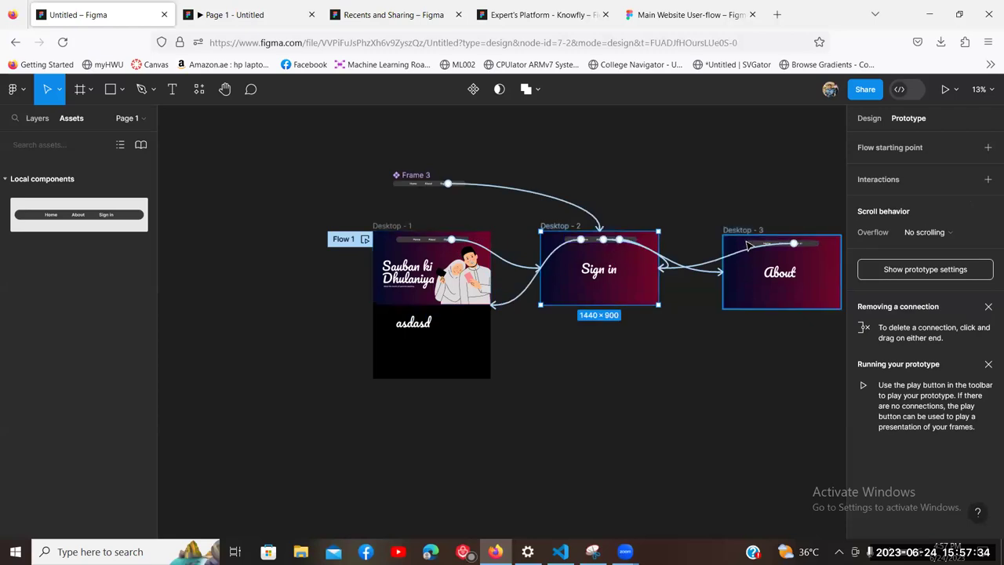
left_click(772, 243)
left_click(429, 248)
left_click(610, 246)
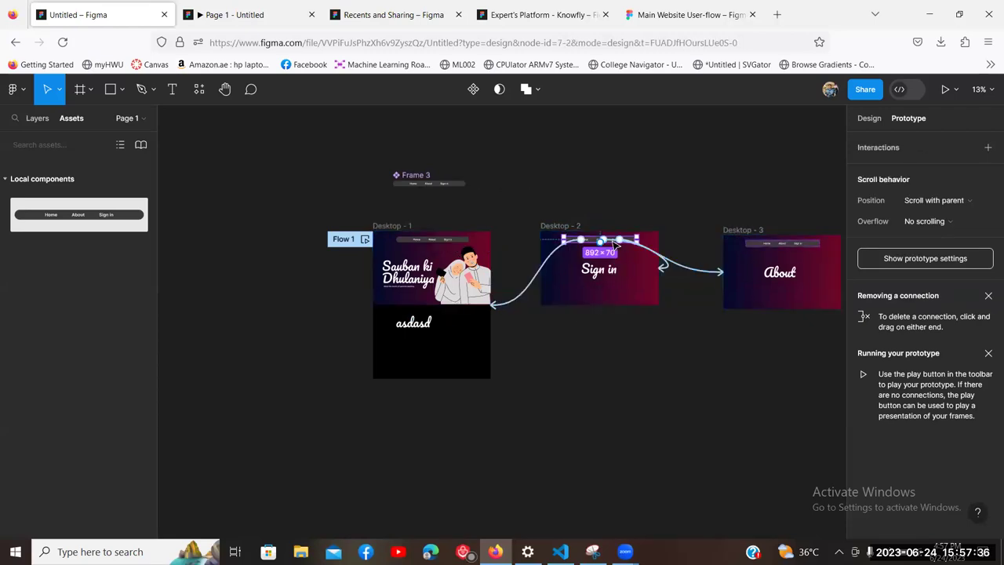
left_click(765, 245)
left_click(469, 249)
left_click(601, 239)
left_click(768, 243)
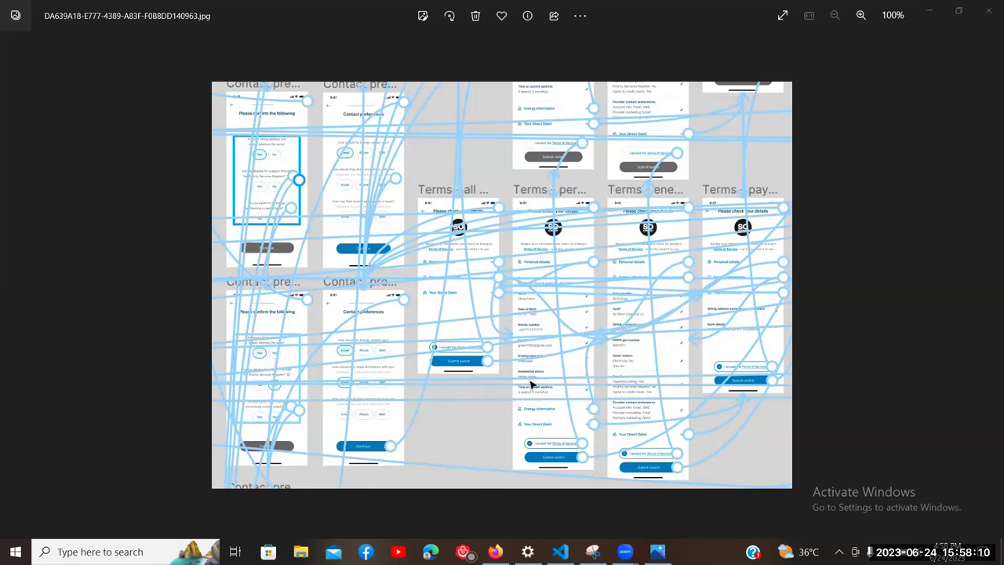
Step: Start presenting the prototype from the Desktop - 1 frame
key("alt+Tab")
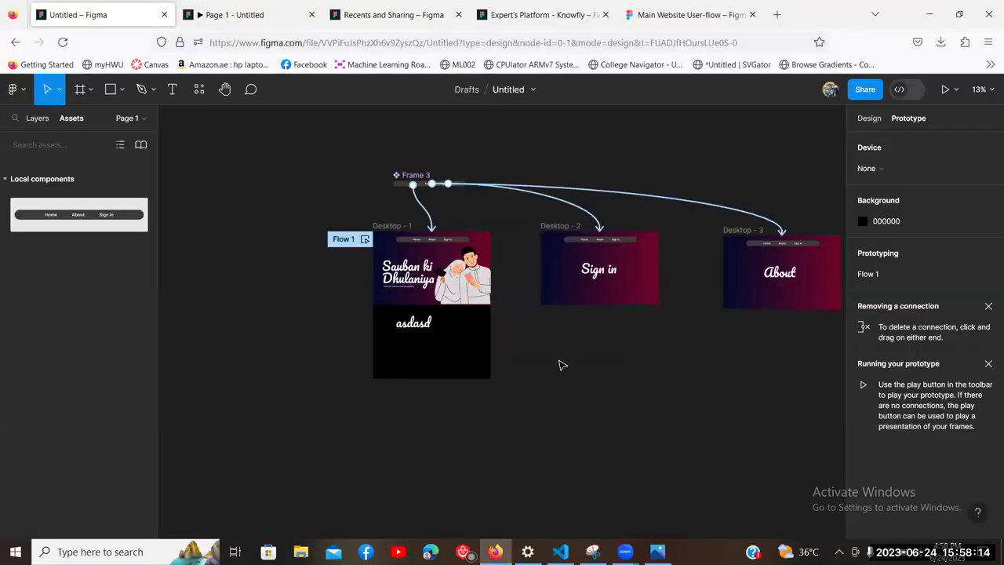
scroll(560, 365, "right", 3)
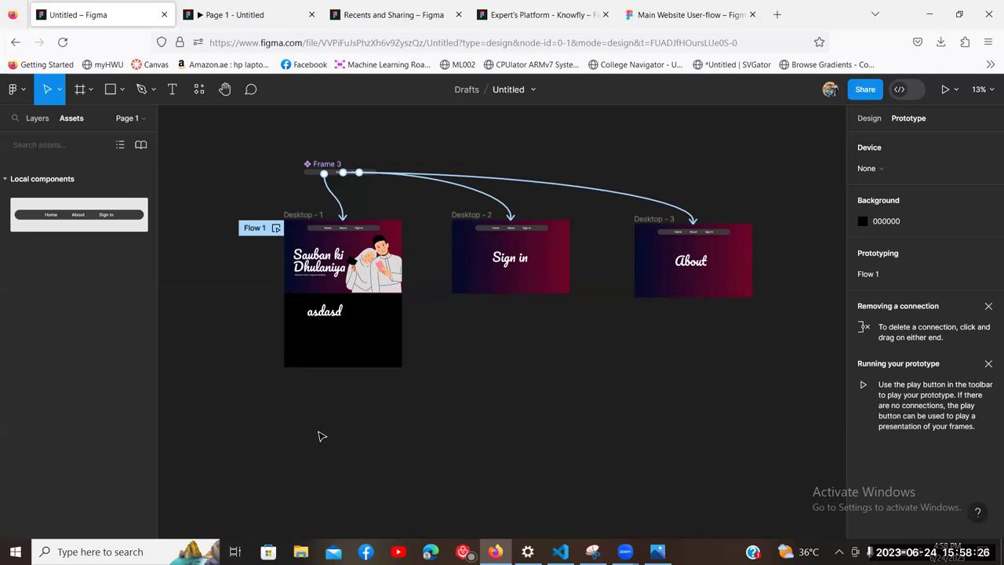
left_click(320, 218)
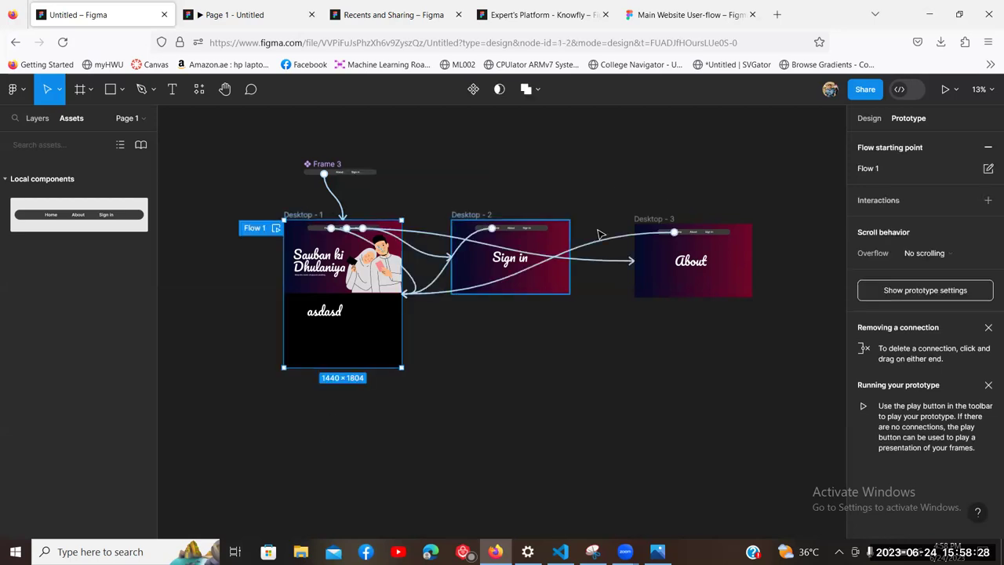
left_click(946, 92)
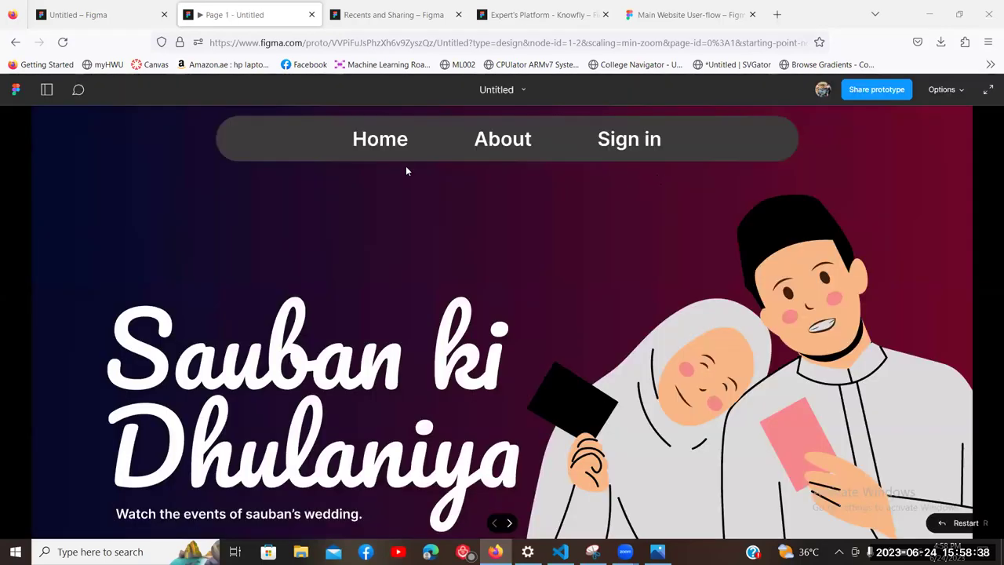
Step: Click through the Home, About and Sign in links to test the prototype's navigation
left_click(520, 141)
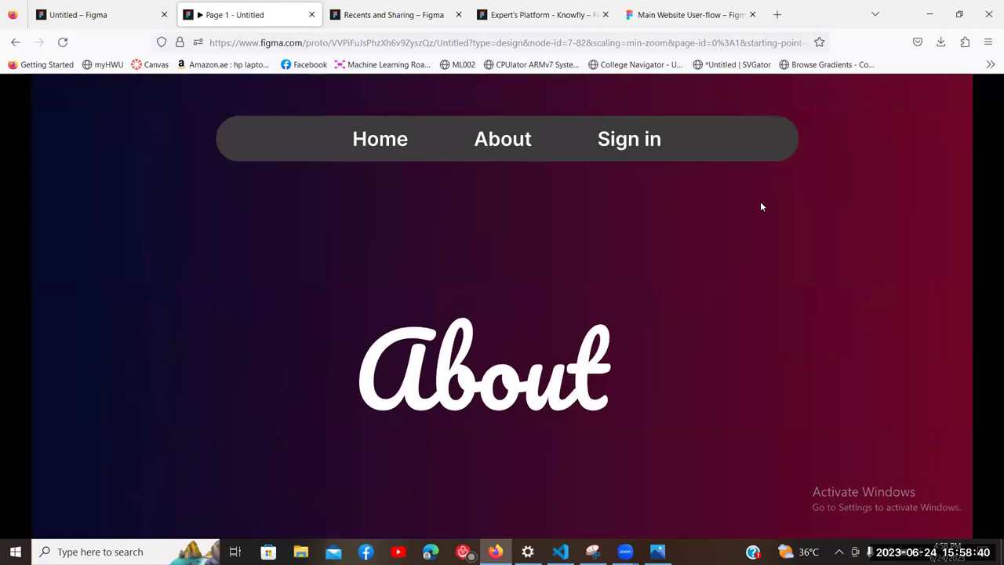
left_click(635, 144)
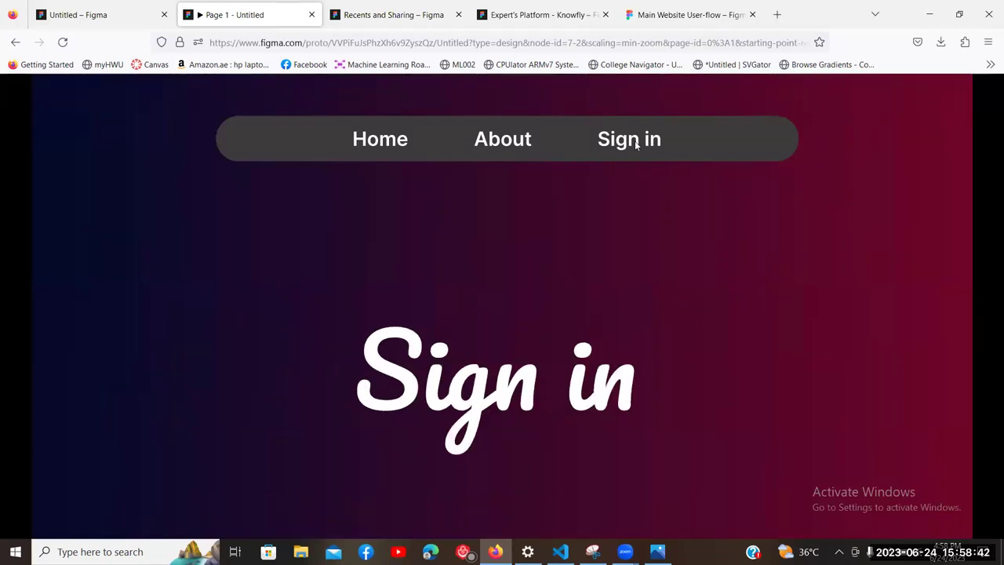
left_click(380, 147)
left_click(520, 138)
left_click(572, 141)
left_click_drag(569, 139, 506, 151)
left_click(506, 151)
left_click(381, 139)
left_click(476, 139)
left_click(632, 139)
left_click_drag(569, 140, 496, 143)
left_click(496, 142)
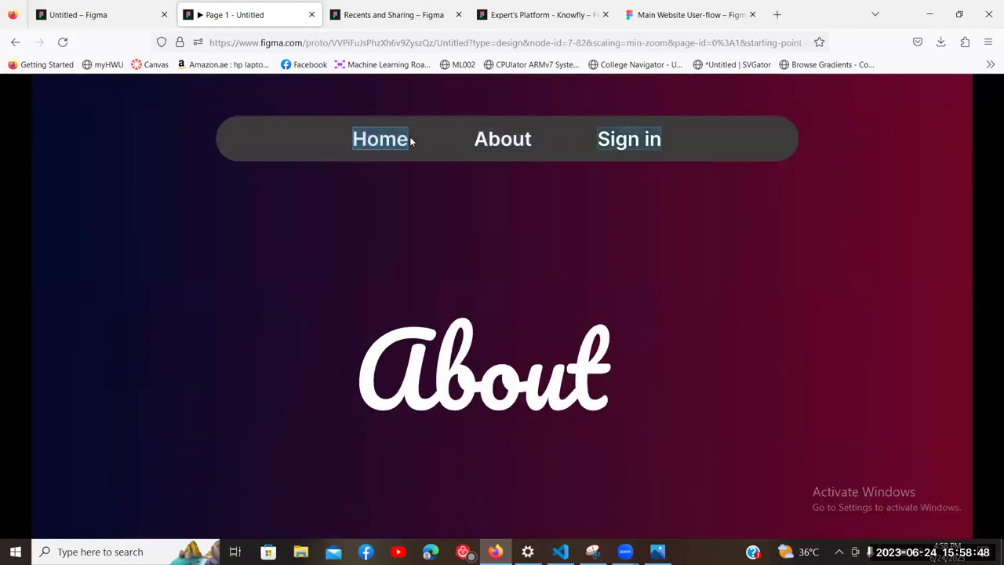
left_click(379, 139)
left_click(522, 138)
left_click(629, 139)
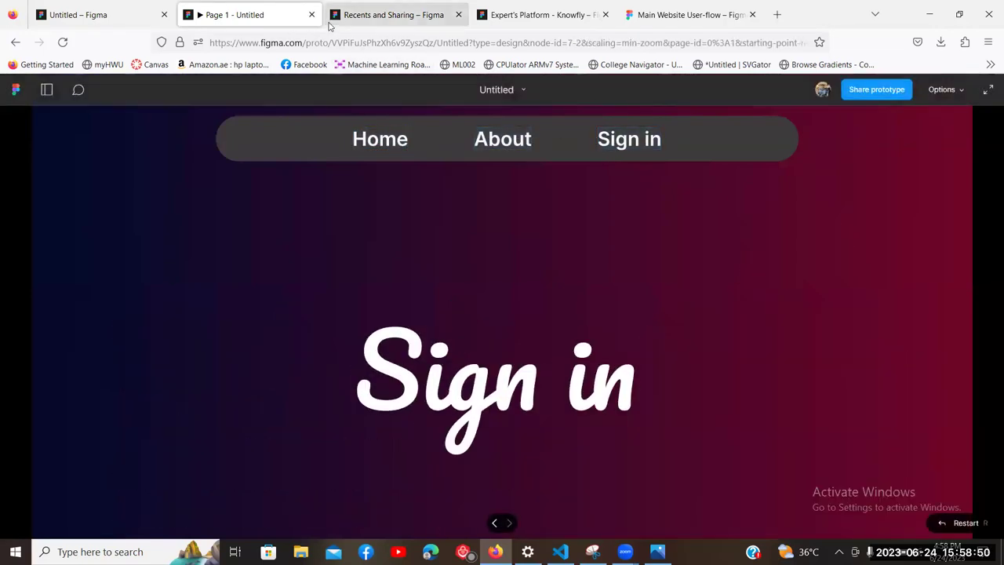
Step: Test the Home, About and Sign in links a second round, then close the prototype tab
left_click(71, 11)
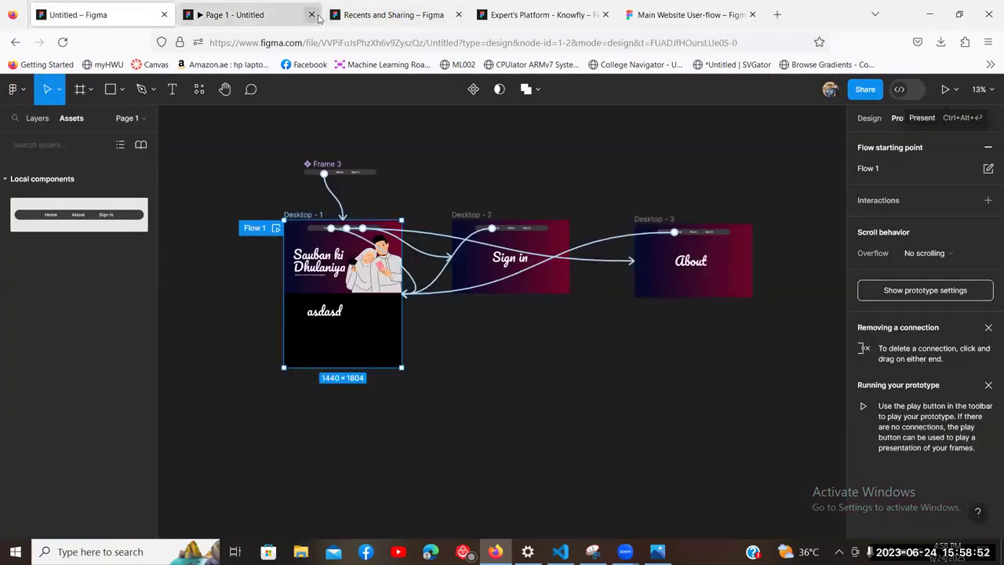
left_click(305, 11)
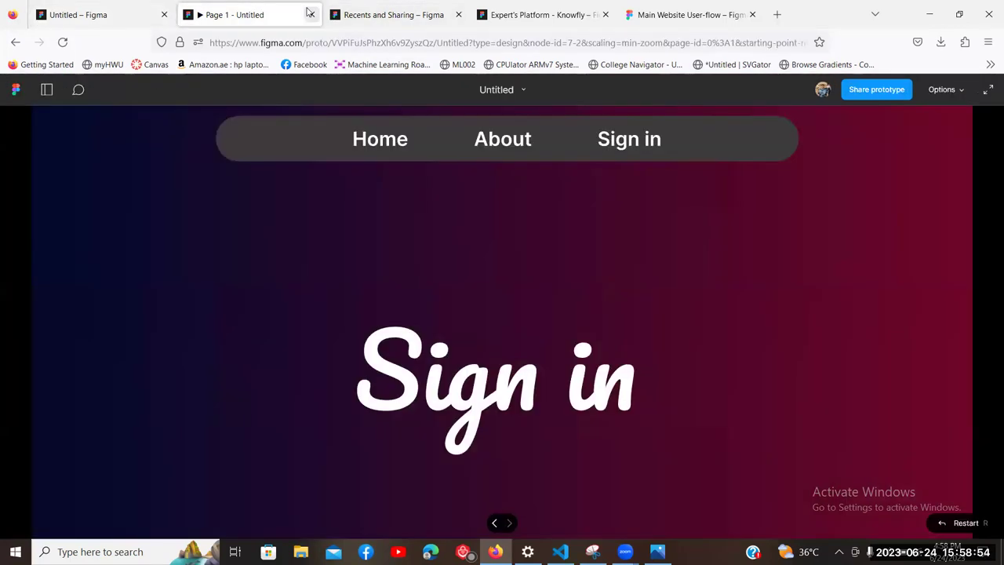
left_click(486, 140)
left_click(435, 140)
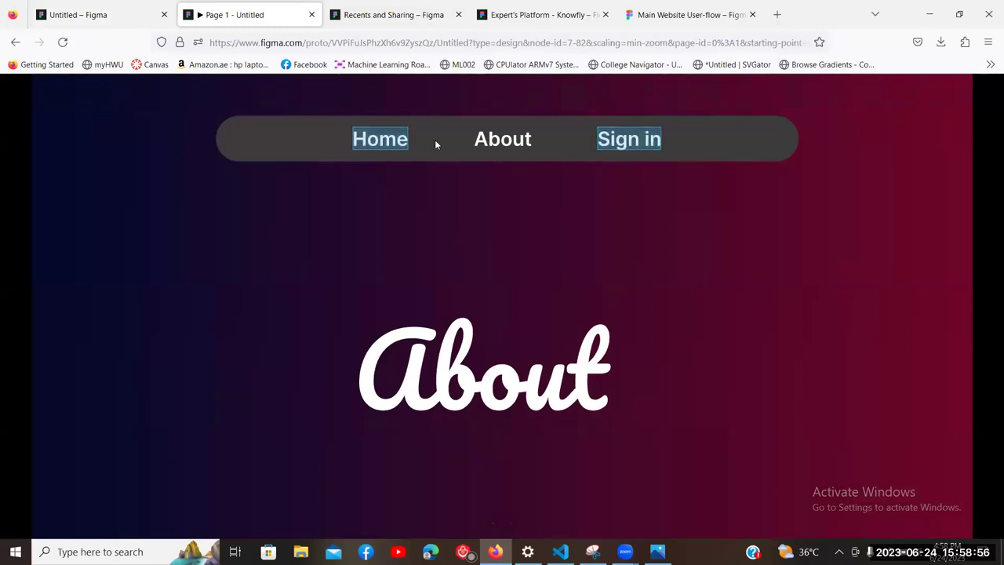
left_click(488, 145)
left_click(623, 141)
left_click(388, 142)
left_click(488, 146)
left_click(531, 144)
left_click(480, 140)
left_click(615, 149)
left_click(363, 147)
left_click(614, 149)
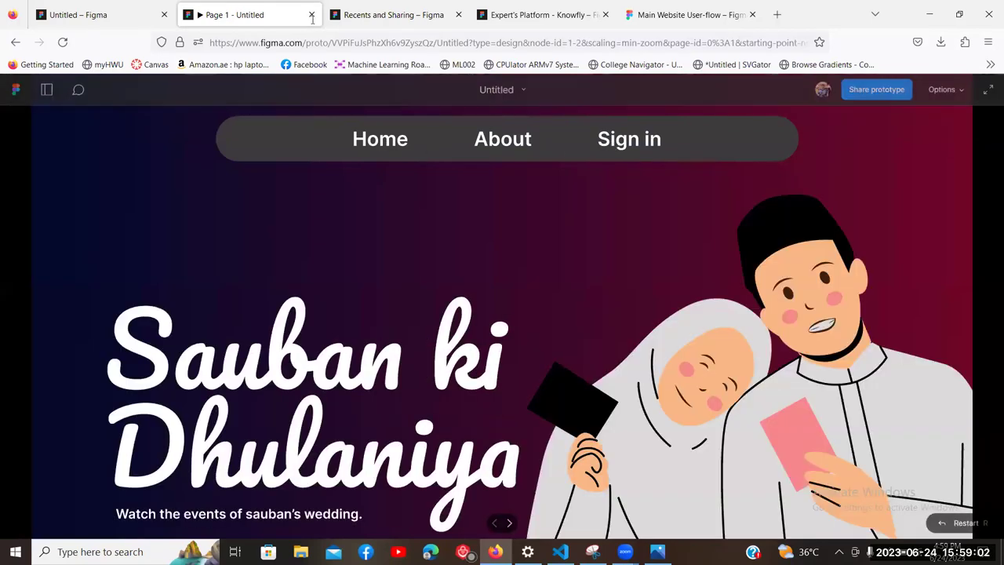
left_click(311, 15)
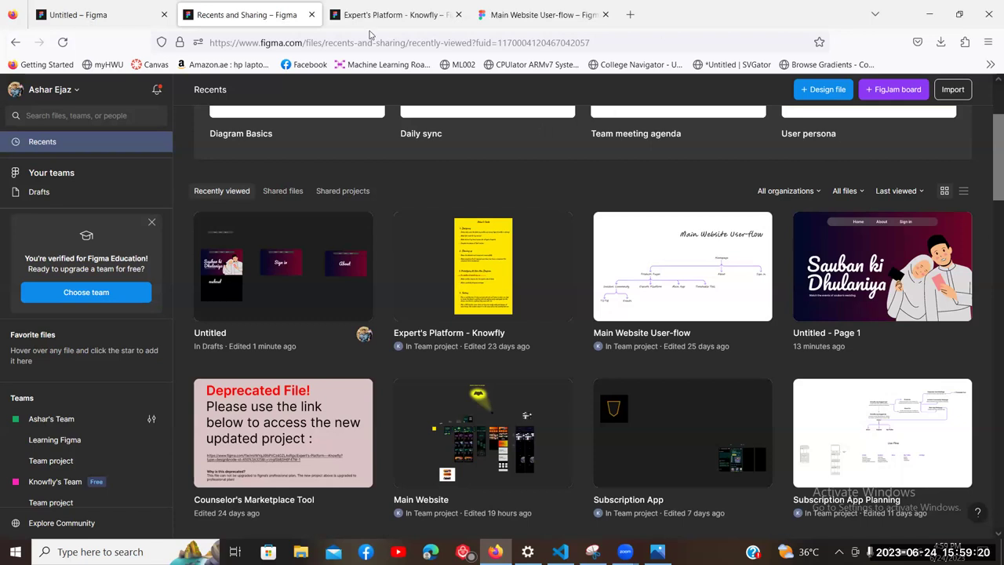
Step: Search Google for 'can u add links in prototype figma', then return to the Untitled Figma file
left_click(388, 14)
left_click(630, 15)
type("can")
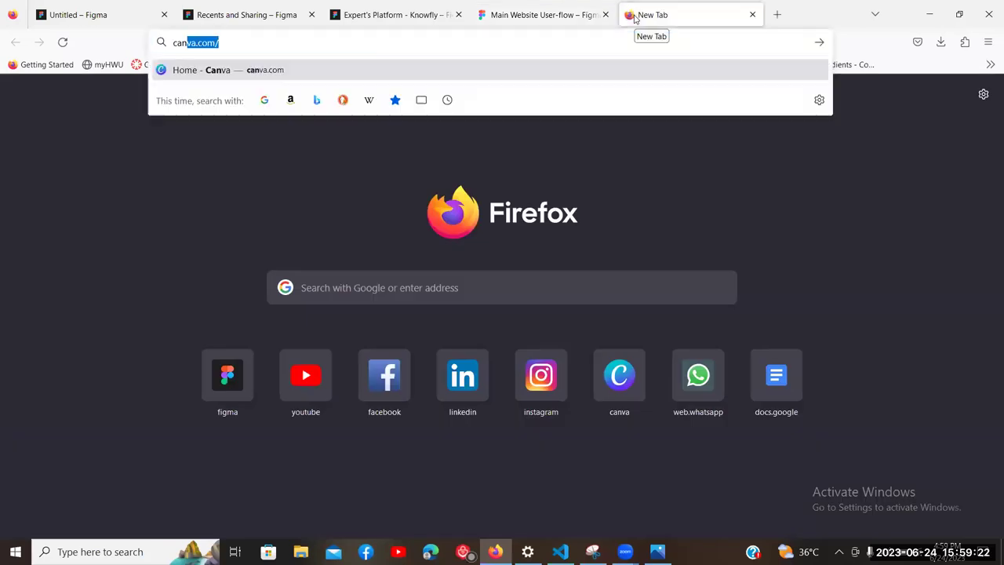
type(" u add ")
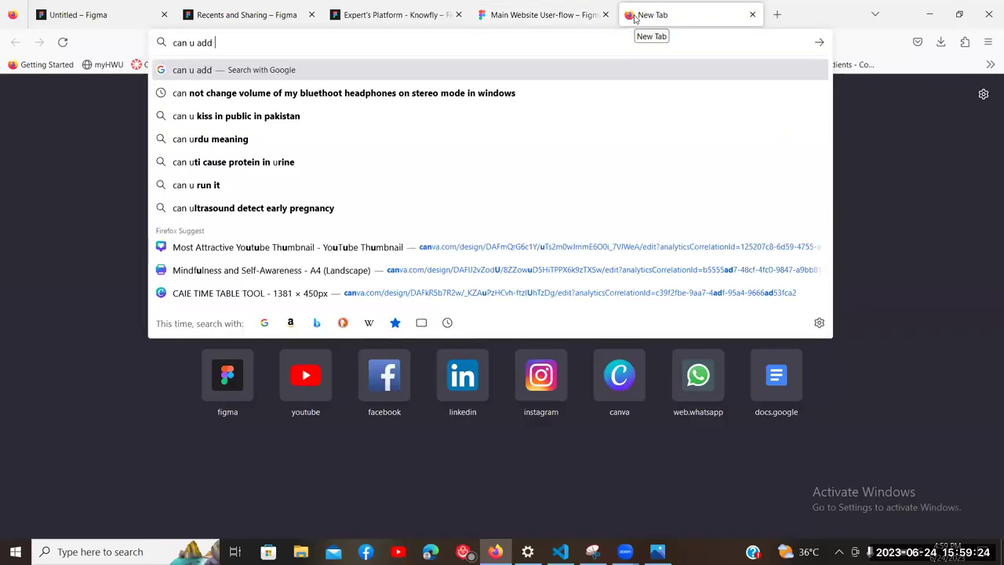
type("links in prototype figma\\")
key("Return")
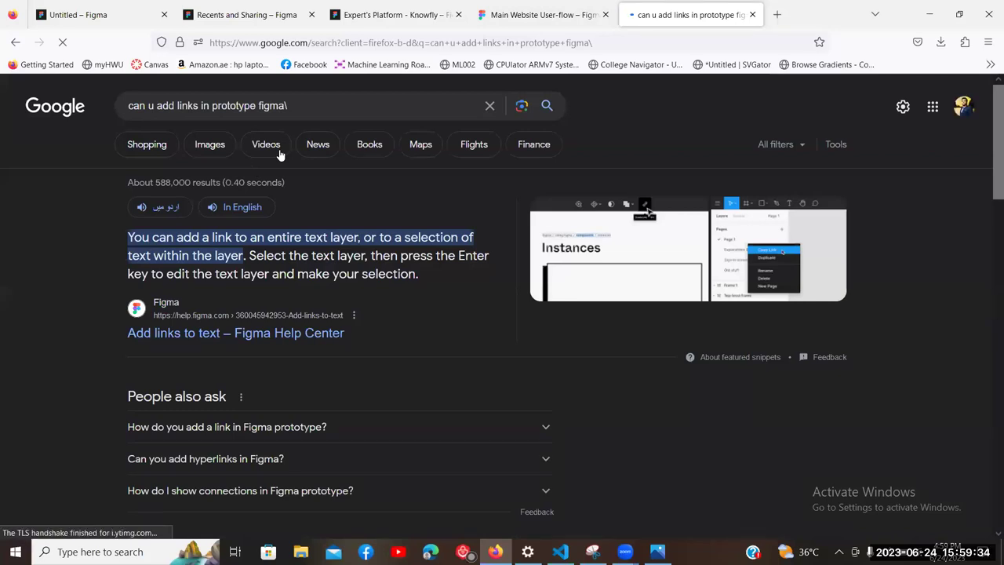
left_click(247, 10)
Step: Look for a link option in the Sign in text's context menus on Desktop - 2
left_click(102, 10)
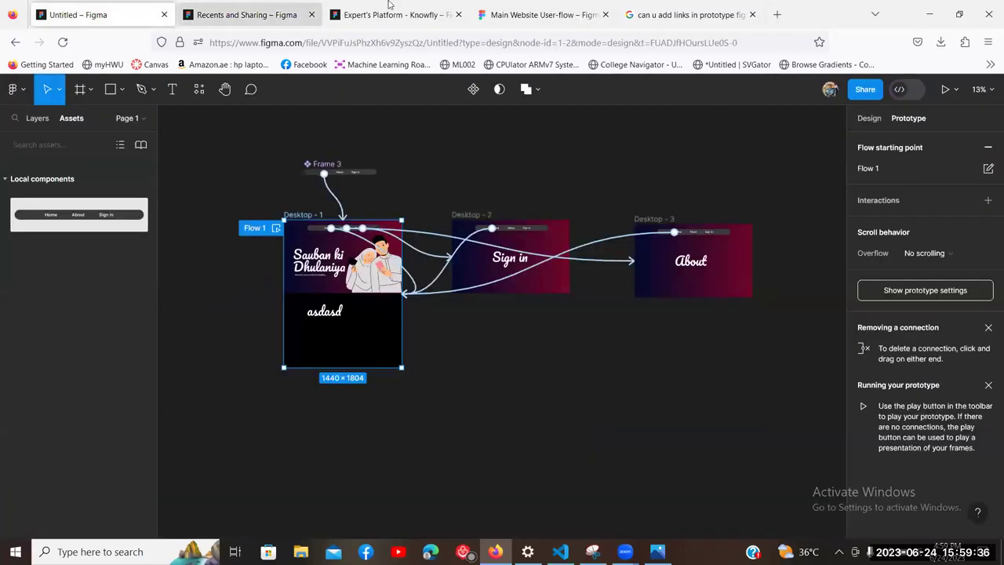
left_click(643, 8)
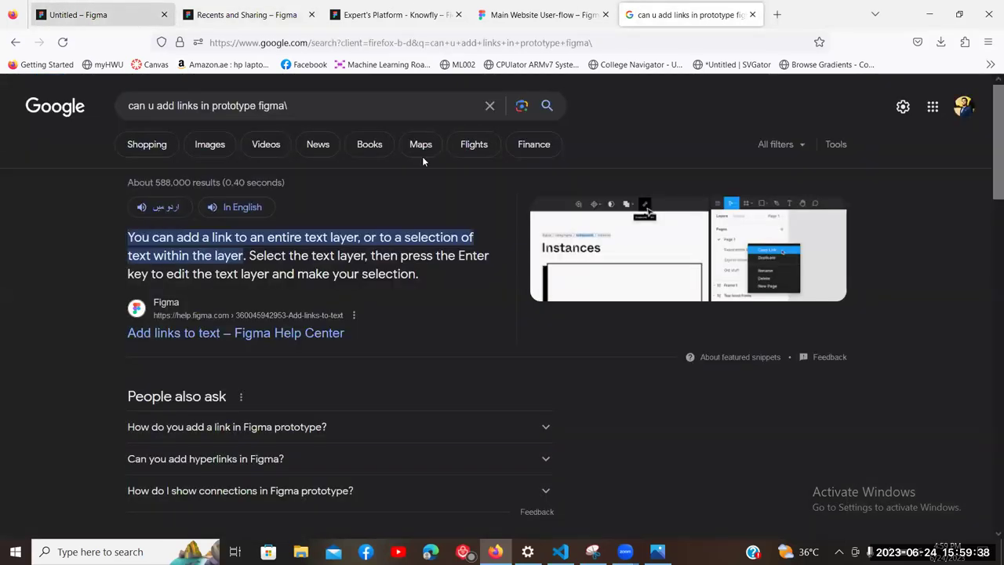
left_click(63, 10)
left_click(510, 260)
right_click(507, 260)
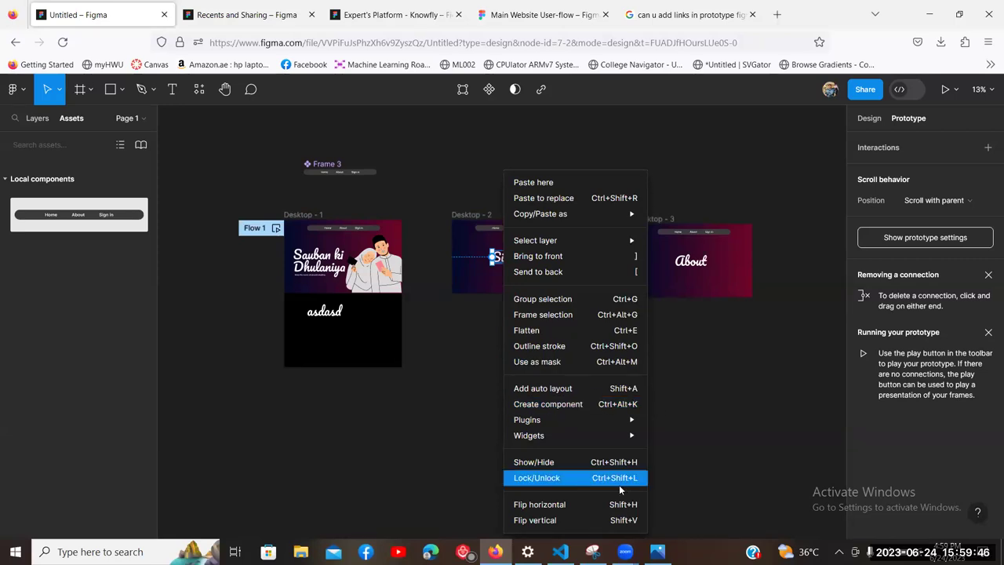
left_click(506, 265)
double_click(506, 263)
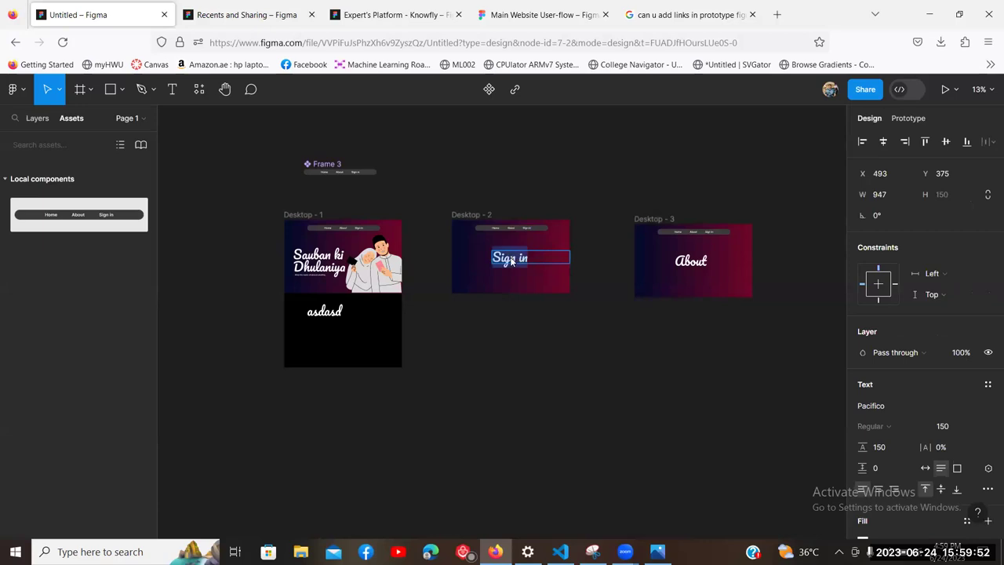
right_click(510, 261)
key("Escape")
key("Escape")
right_click(504, 261)
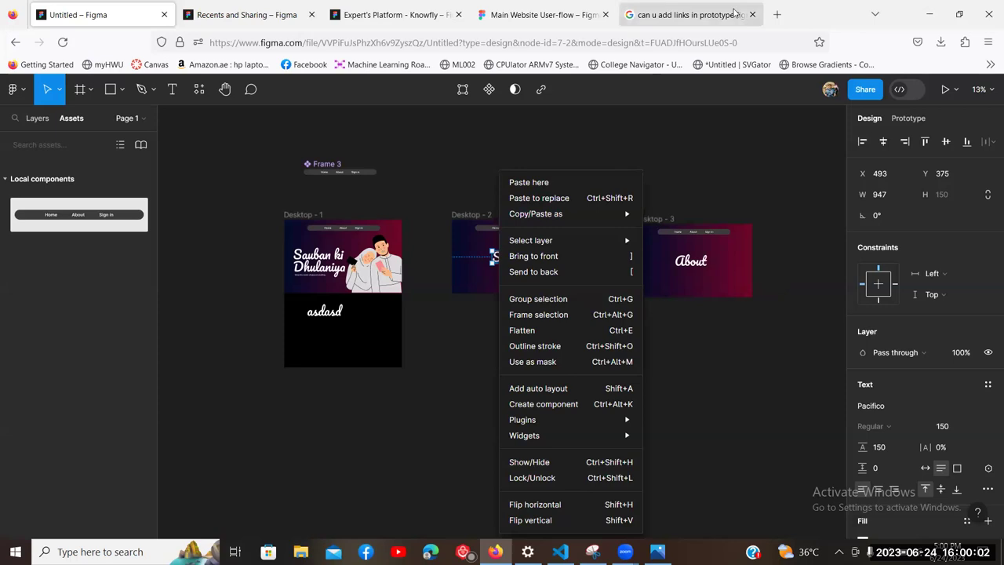
Step: Load youtube.com in a new tab and copy its address
left_click(777, 14)
type("youtube.com/")
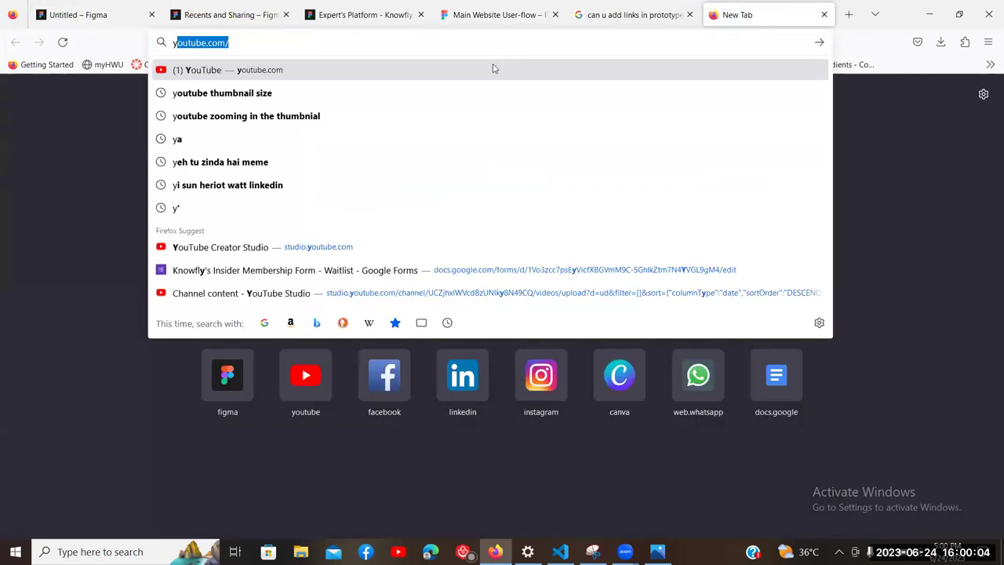
key("Return")
left_click(569, 39)
left_click(569, 67)
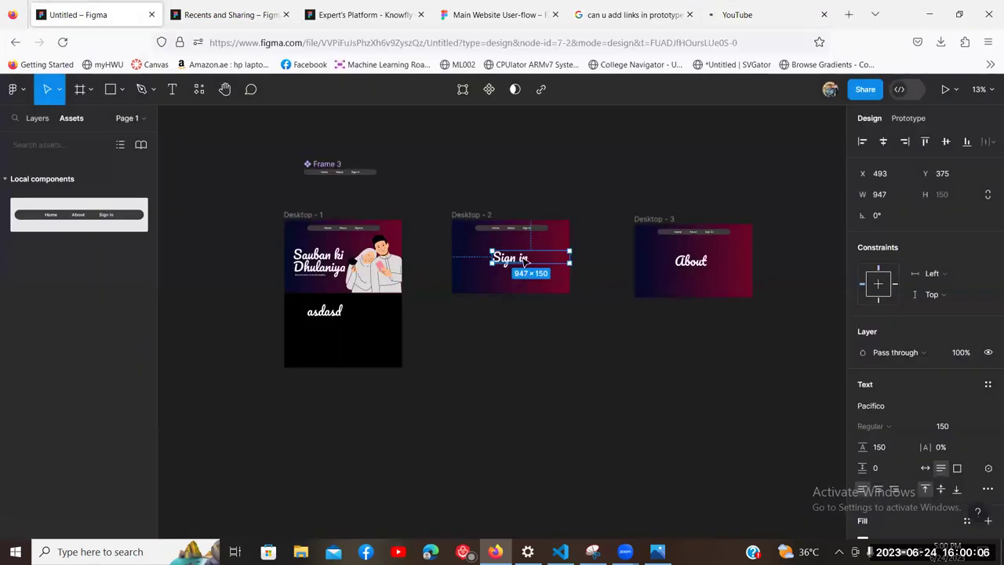
Step: Link the Sign in text to the copied youtube.com address
double_click(524, 261)
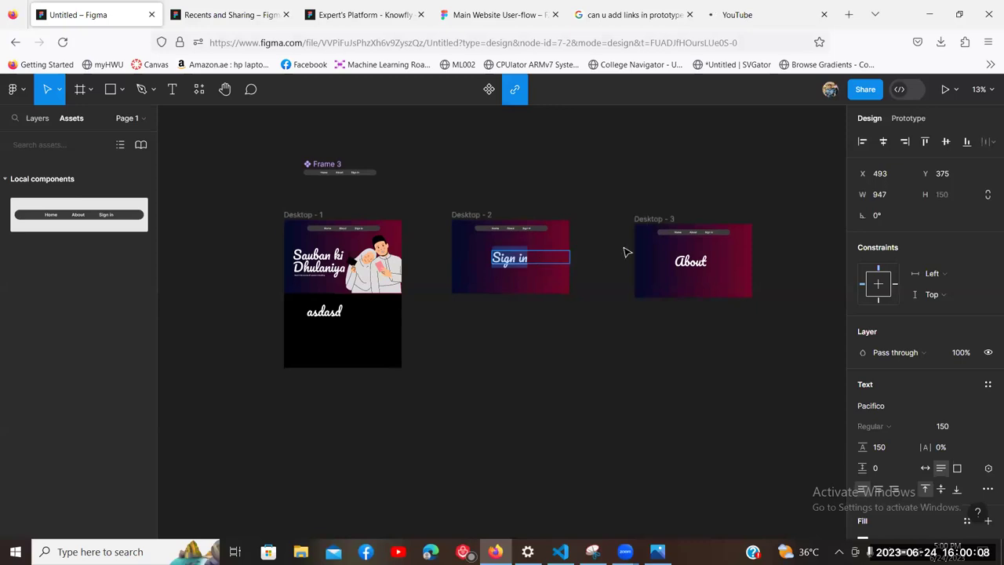
key("Escape")
double_click(513, 261)
key("ctrl+v")
key("ctrl+z")
key("ctrl+z")
key("ctrl+a")
key("Escape")
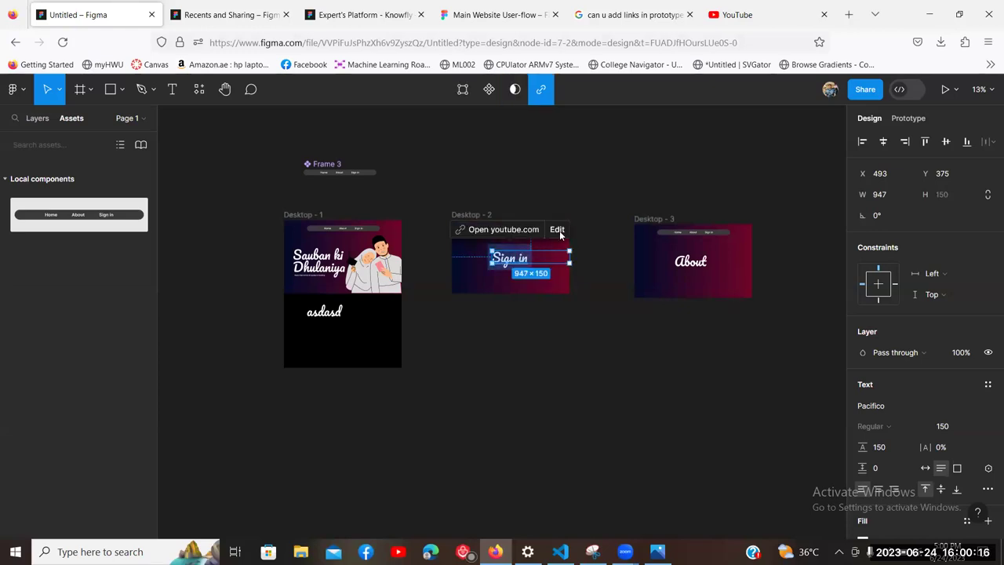
key("Return")
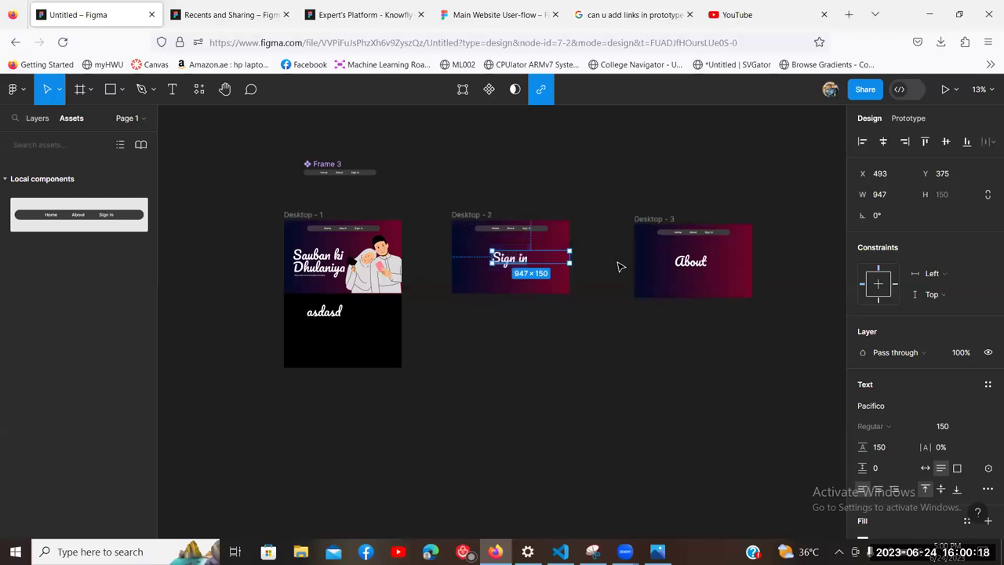
triple_click(521, 255)
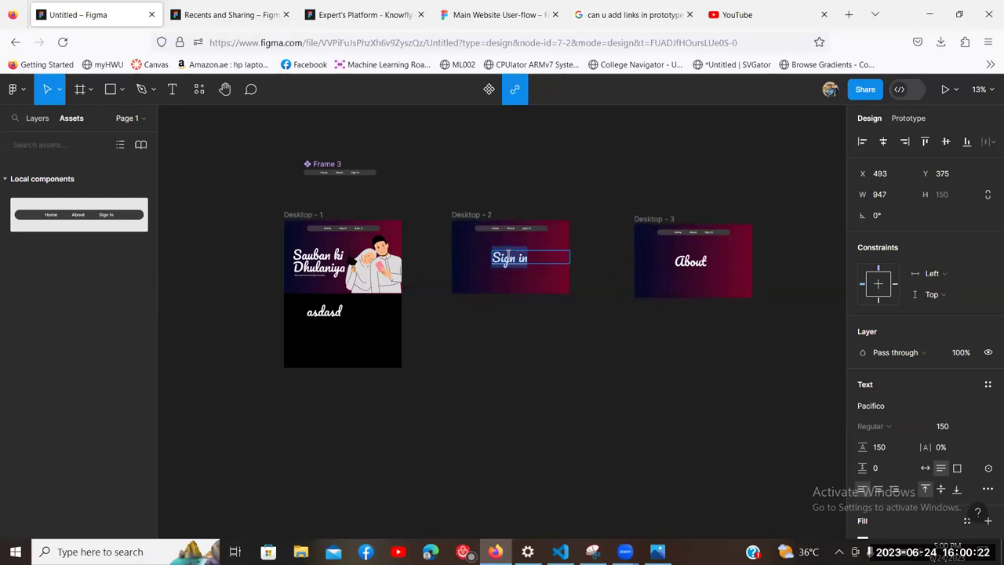
Step: Select the About text on Desktop - 3 and check its youtube.com link underline
triple_click(703, 261)
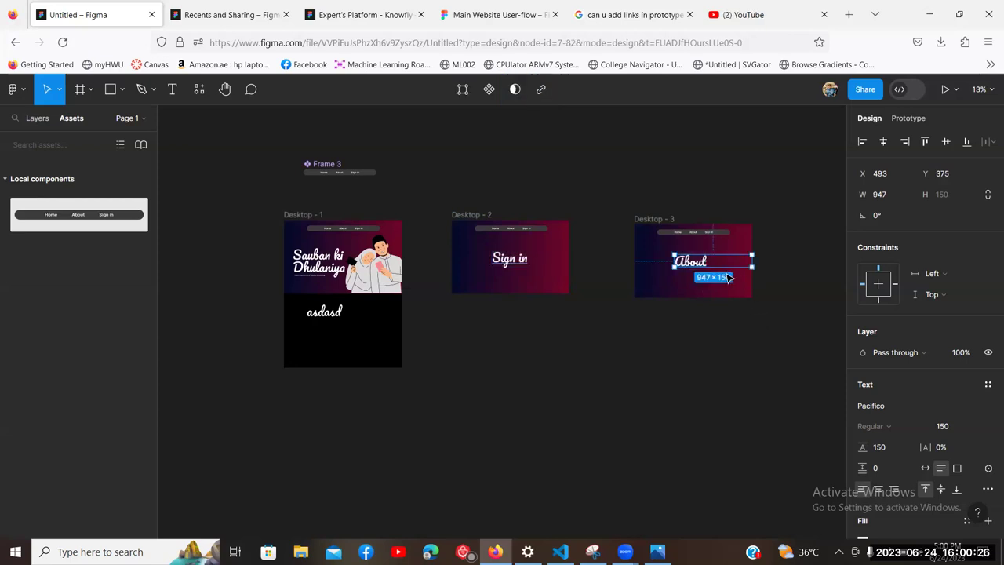
key("Escape")
key("Escape")
left_click(688, 265)
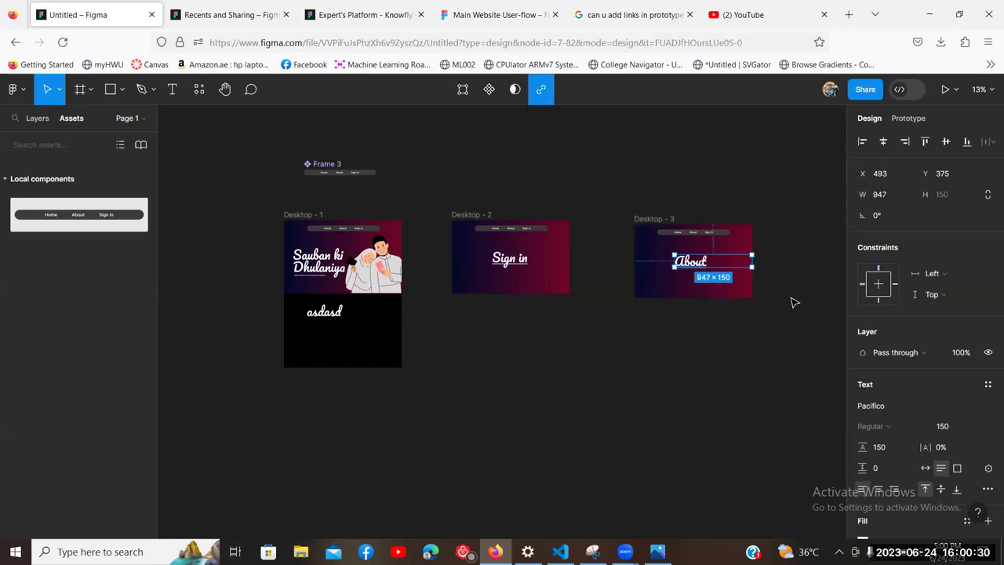
mouse_move(700, 264)
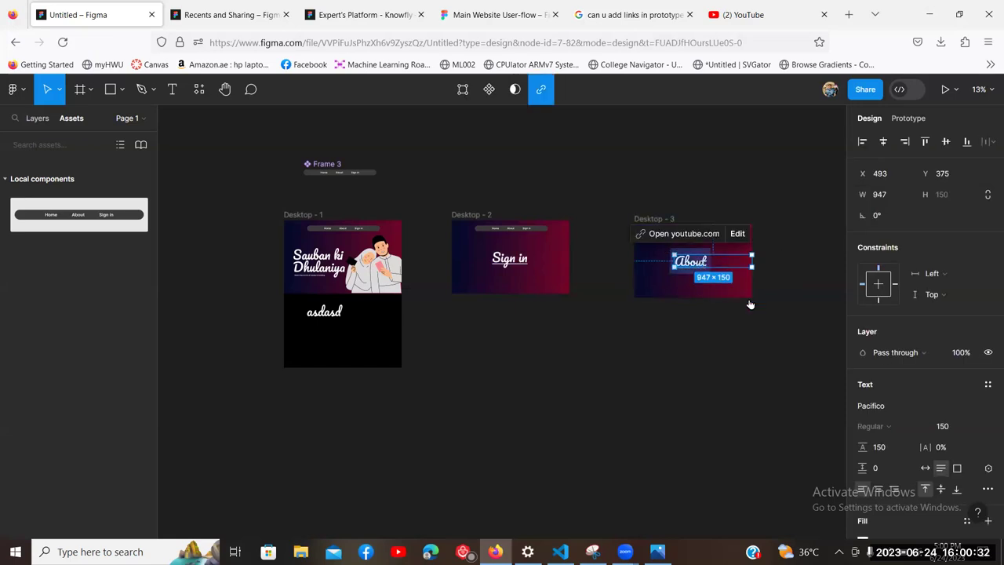
left_click(795, 311)
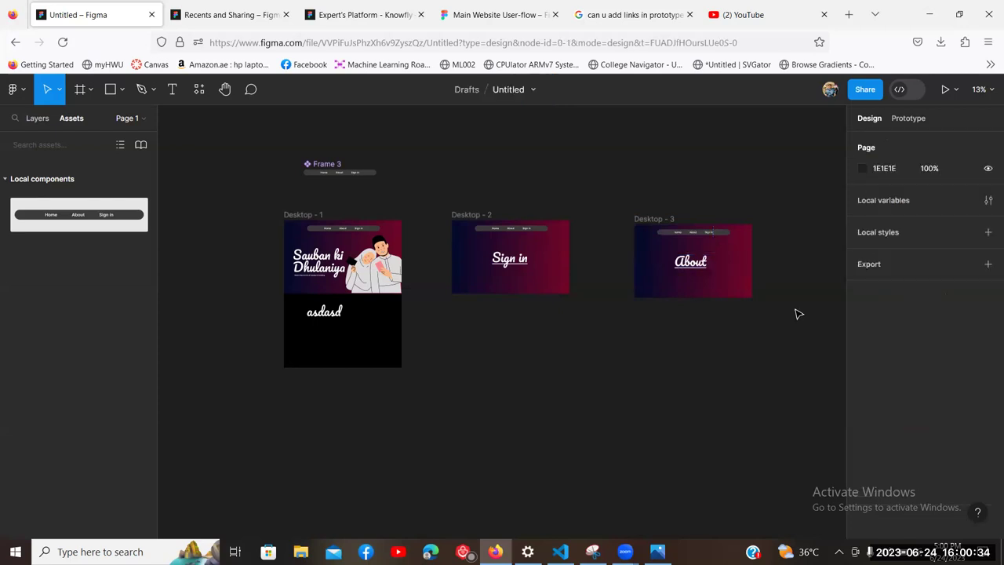
key("ctrl+z")
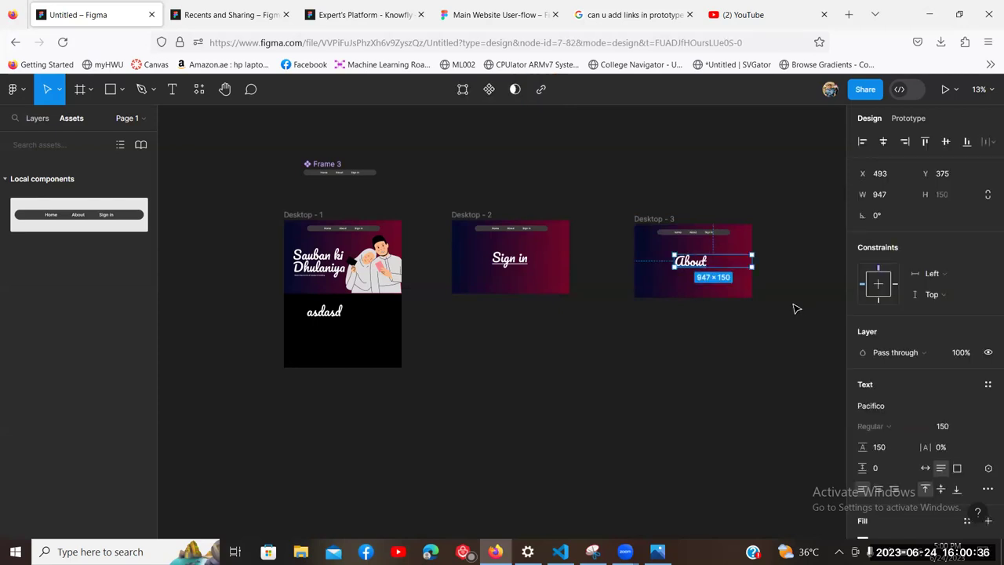
left_click(795, 309)
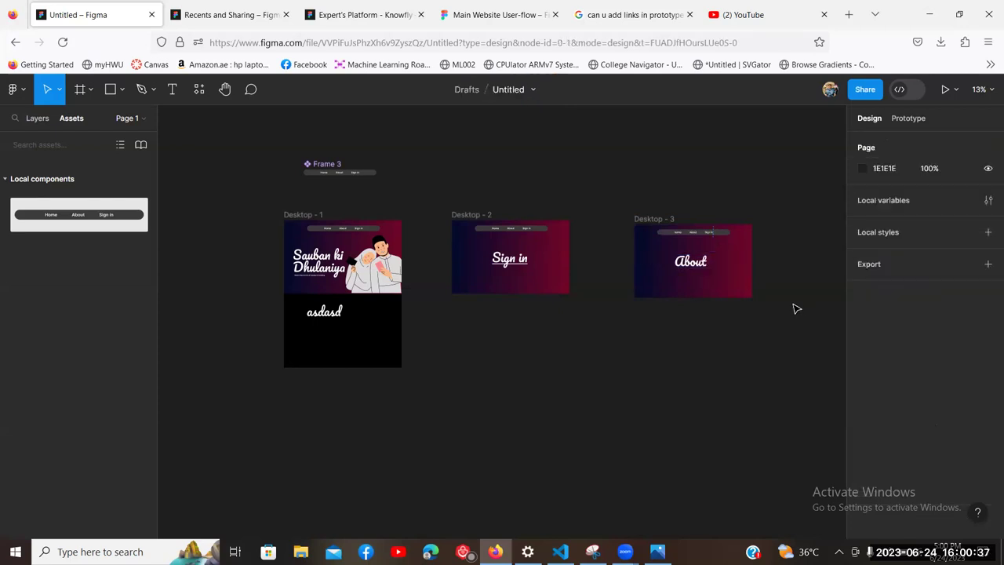
left_click(697, 267)
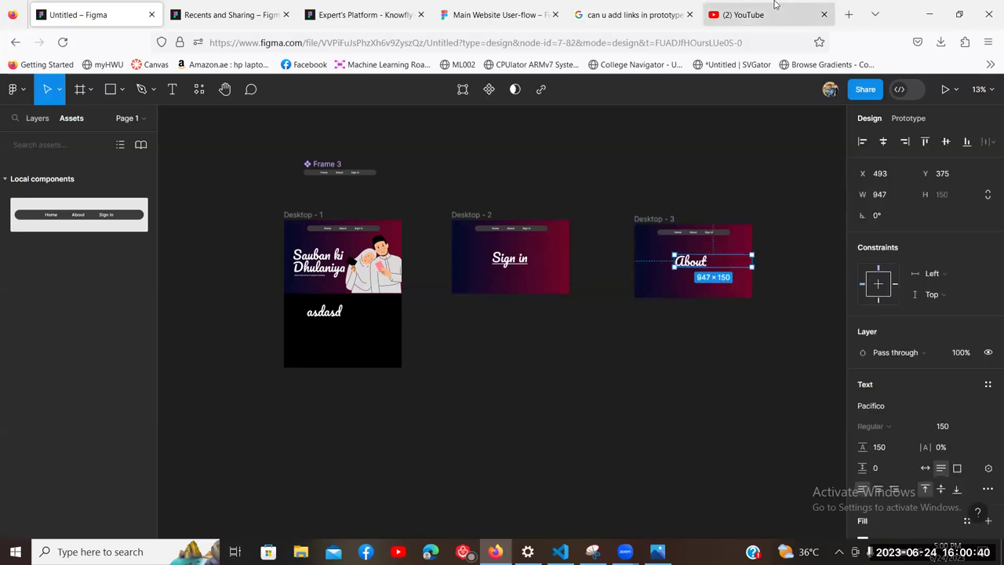
key("ctrl+shift+Tab")
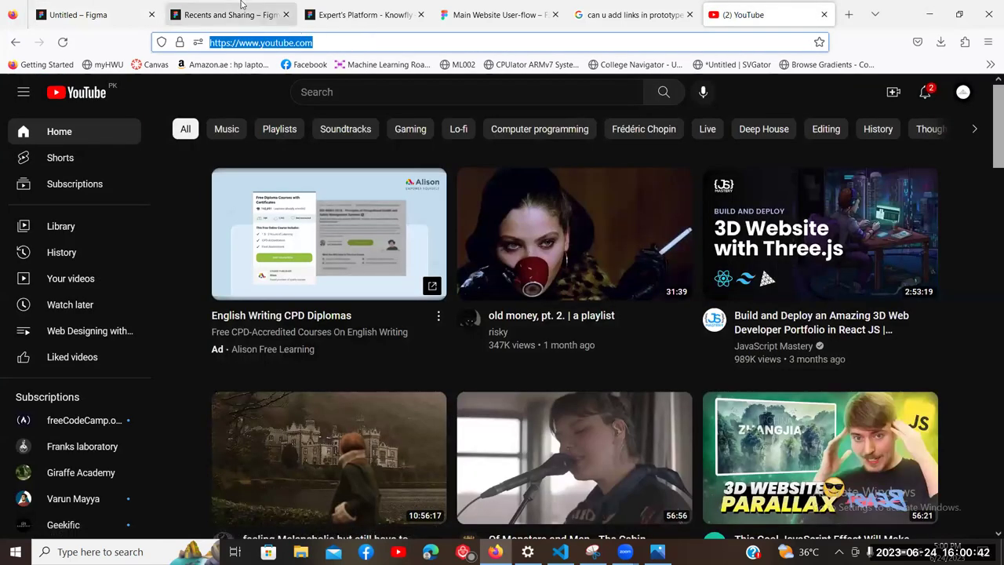
Step: Check the About text's link with Ctrl+K and follow it to YouTube
key("ctrl+Tab")
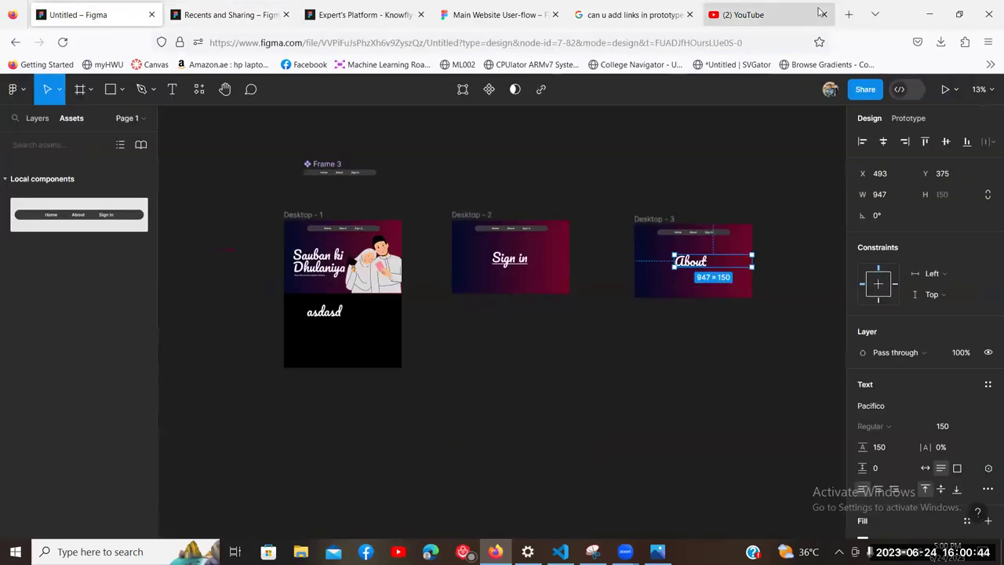
key("ctrl+shift+Tab")
left_click(72, 5)
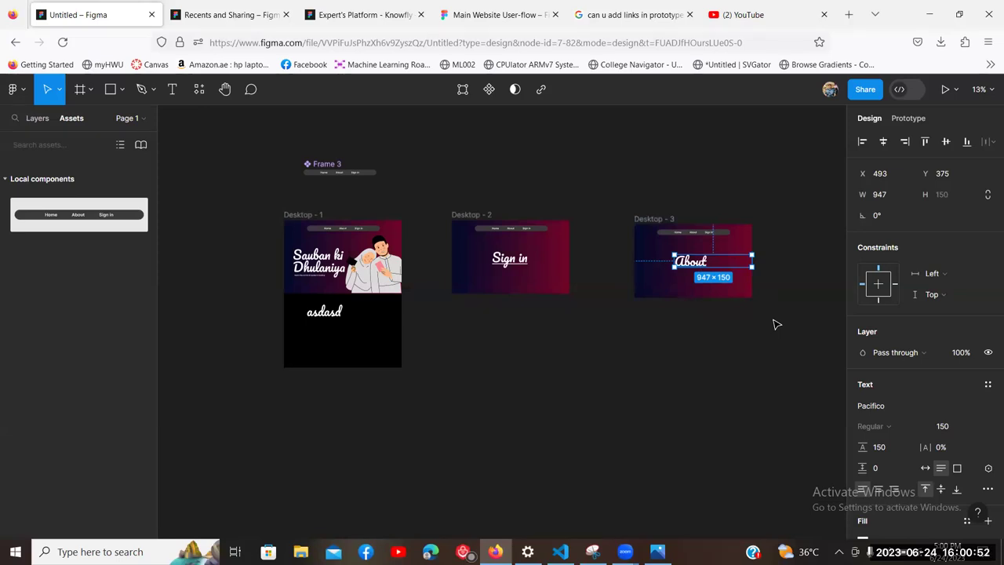
key("ctrl+k")
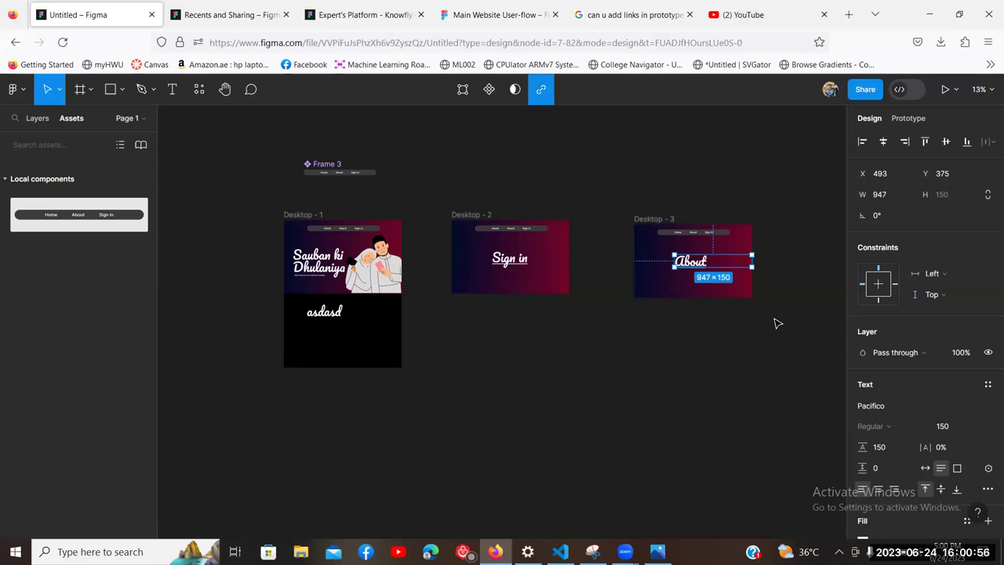
left_click(776, 322)
left_click(690, 263)
left_click(690, 263)
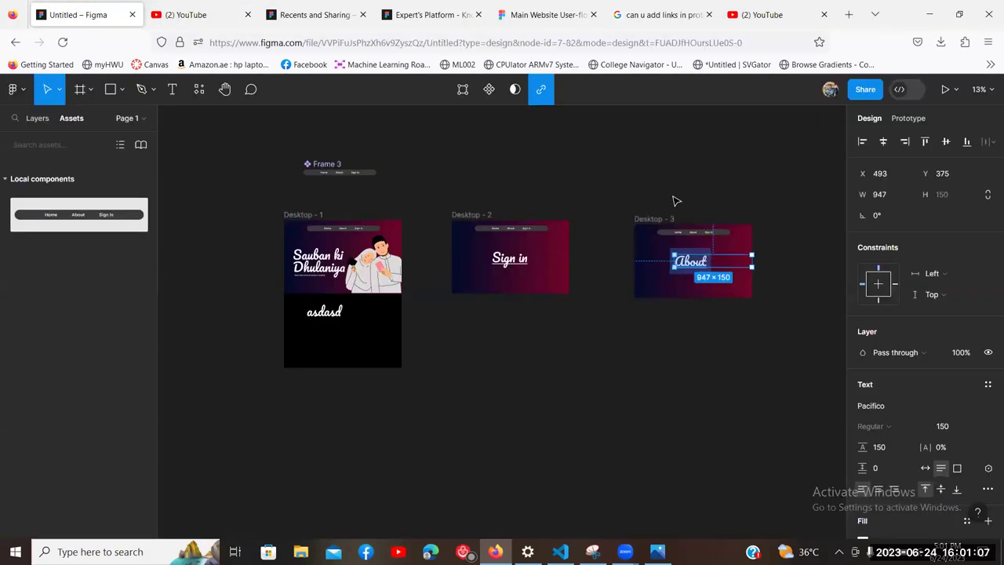
key("ctrl+shift+Tab")
left_click(786, 209)
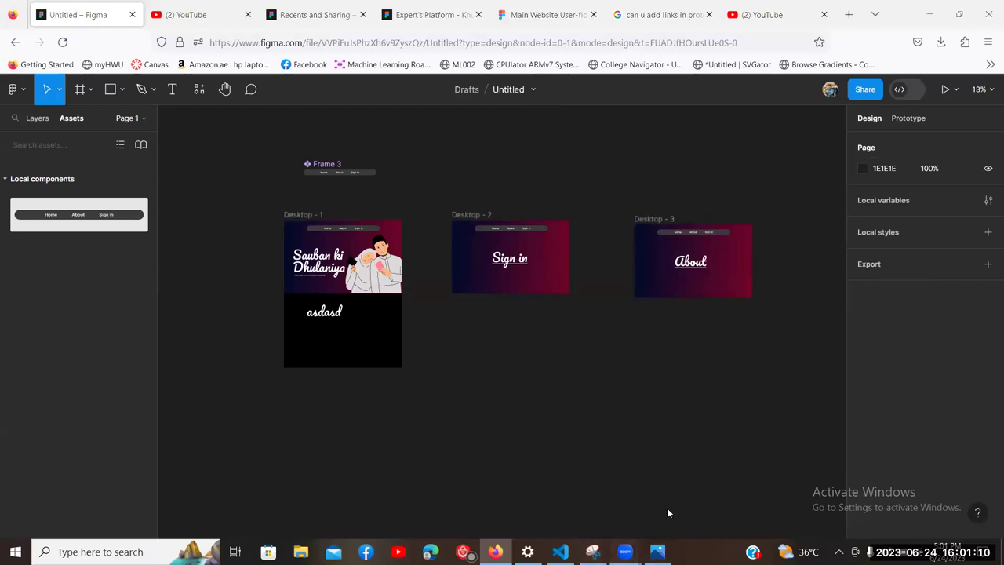
Step: Present the prototype, click About to confirm YouTube opens, then close that tab
mouse_move(625, 551)
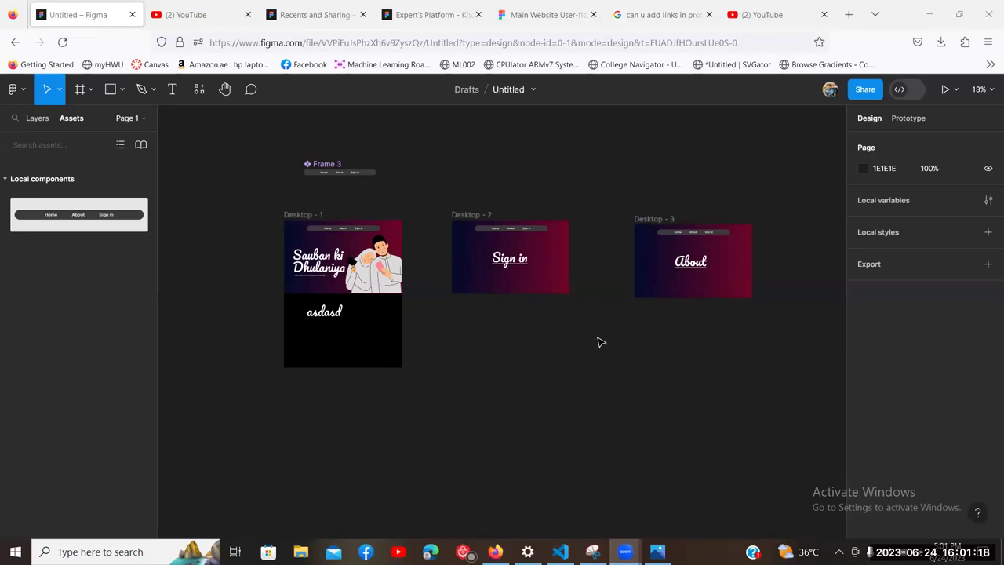
left_click(690, 263)
left_click(690, 263)
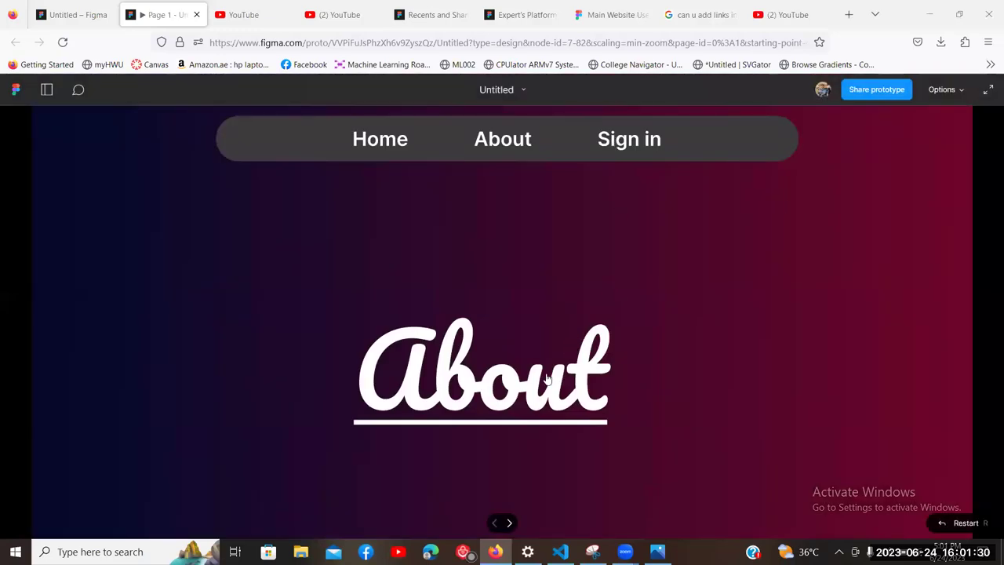
scroll(496, 396, "down", 2)
left_click(473, 356)
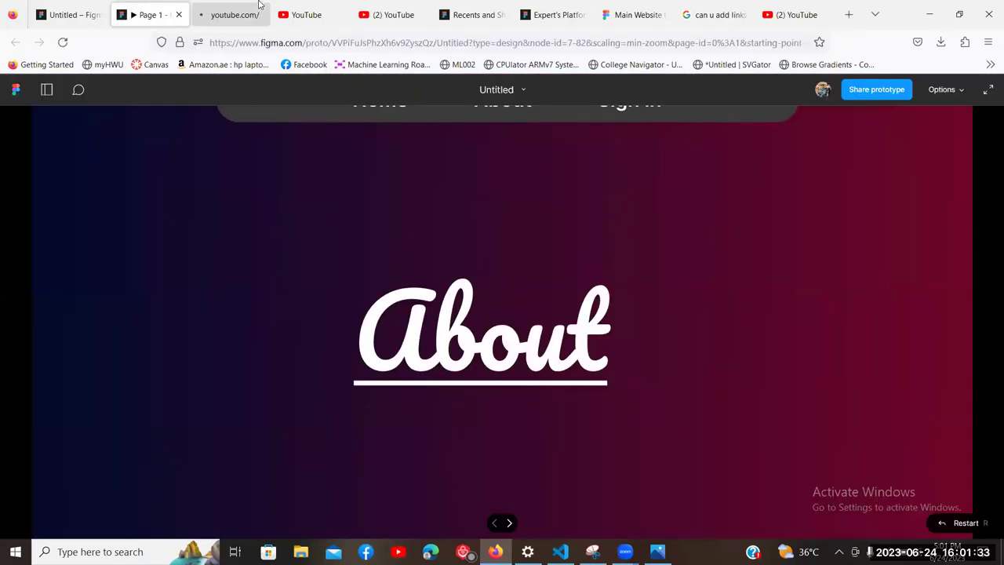
left_click(259, 14)
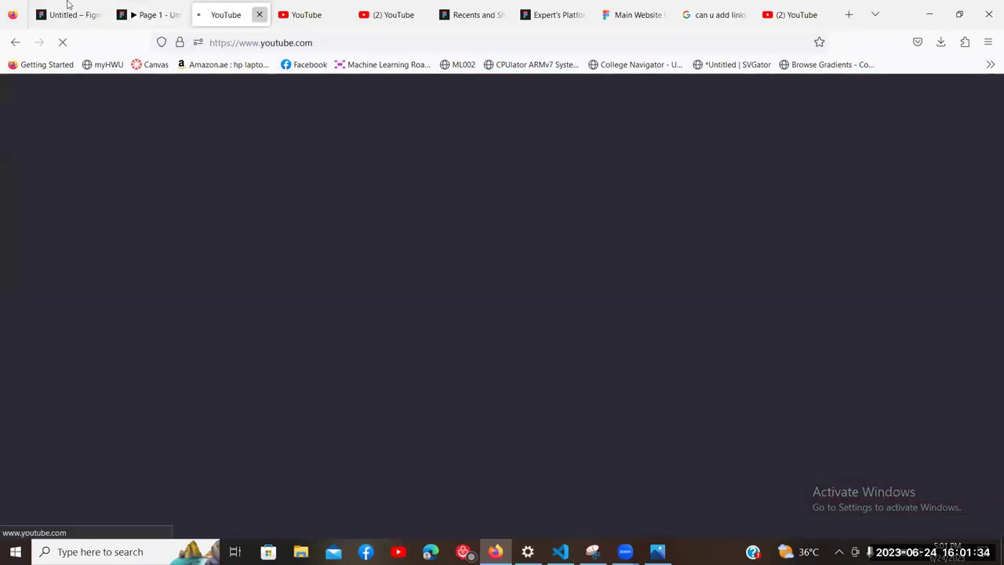
left_click(259, 14)
left_click(703, 270)
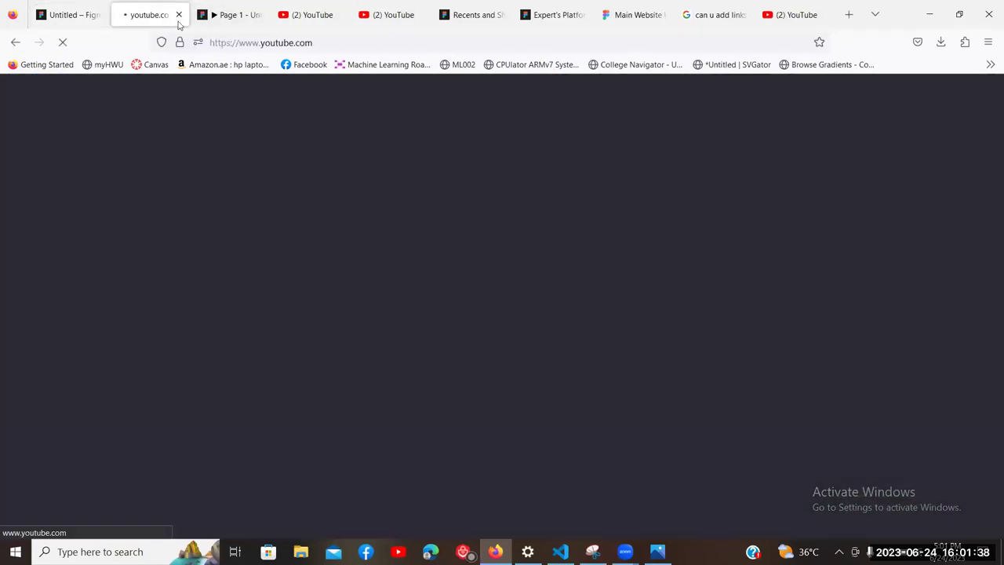
left_click(178, 15)
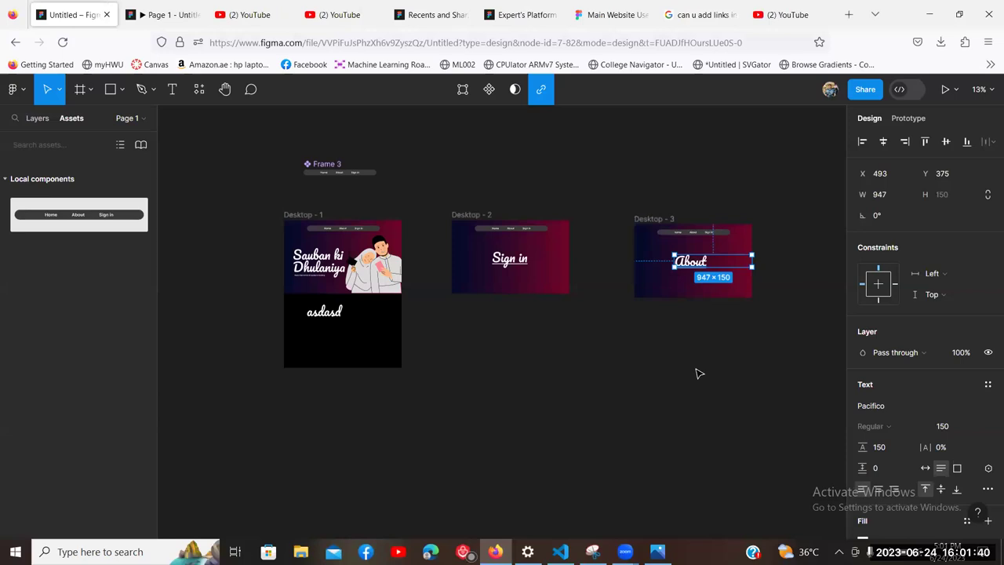
scroll(698, 374, "up", 2)
scroll(954, 381, "down", 3)
scroll(894, 438, "up", 1)
scroll(894, 437, "up", 2)
scroll(894, 436, "down", 3)
scroll(905, 437, "up", 1)
scroll(878, 335, "up", 2)
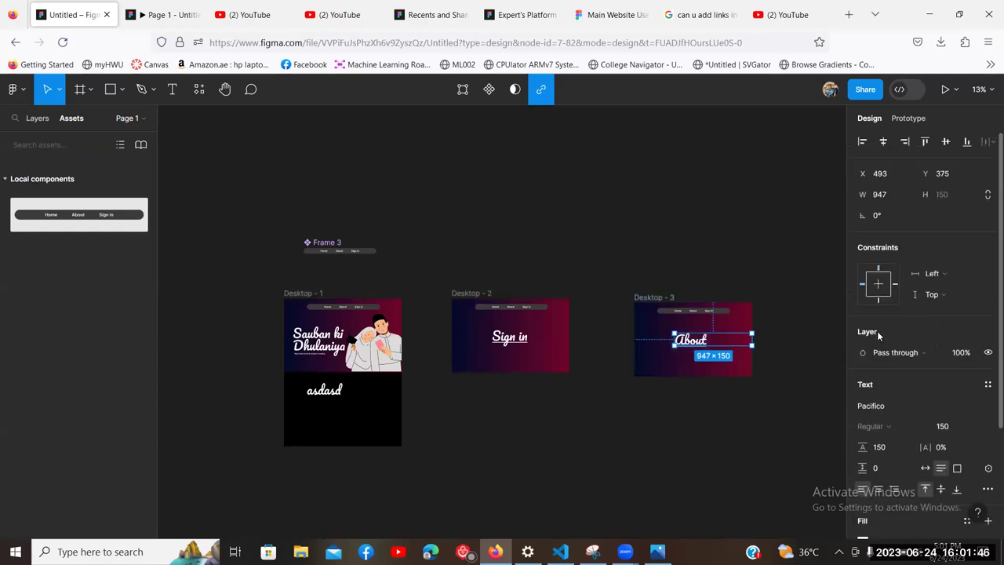
left_click(792, 225)
left_click(690, 339)
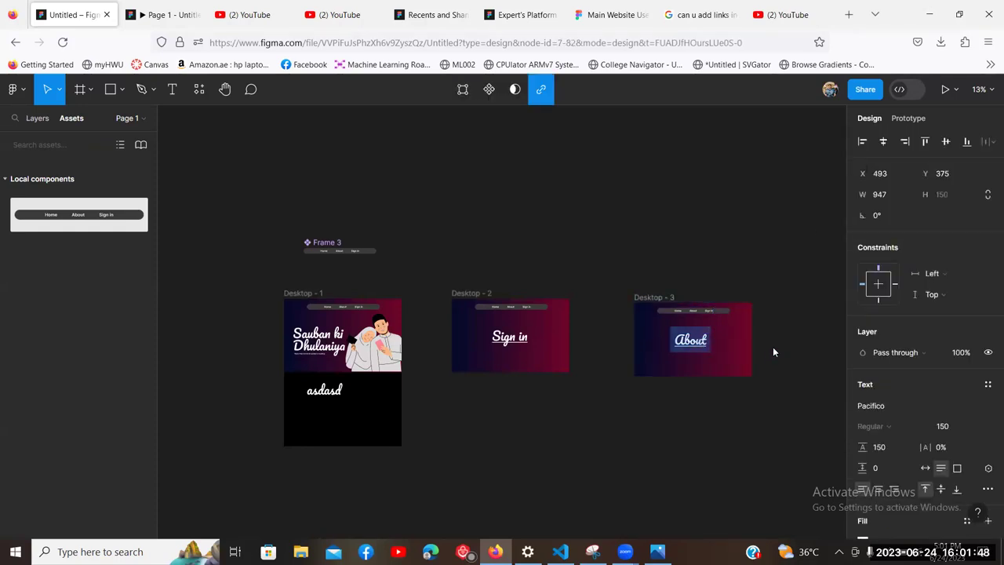
left_click(737, 311)
key("ctrl+w")
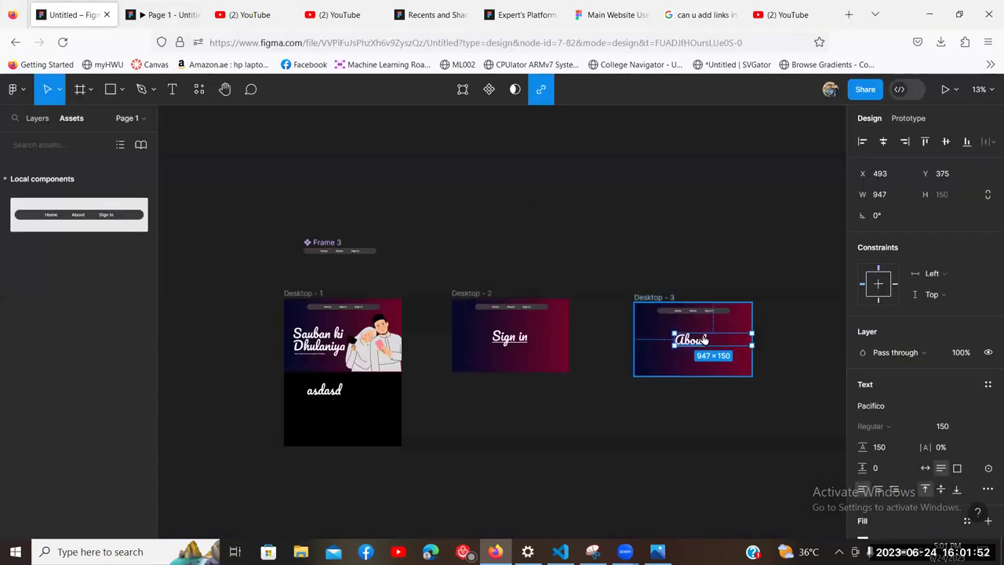
right_click(700, 345)
mouse_move(691, 342)
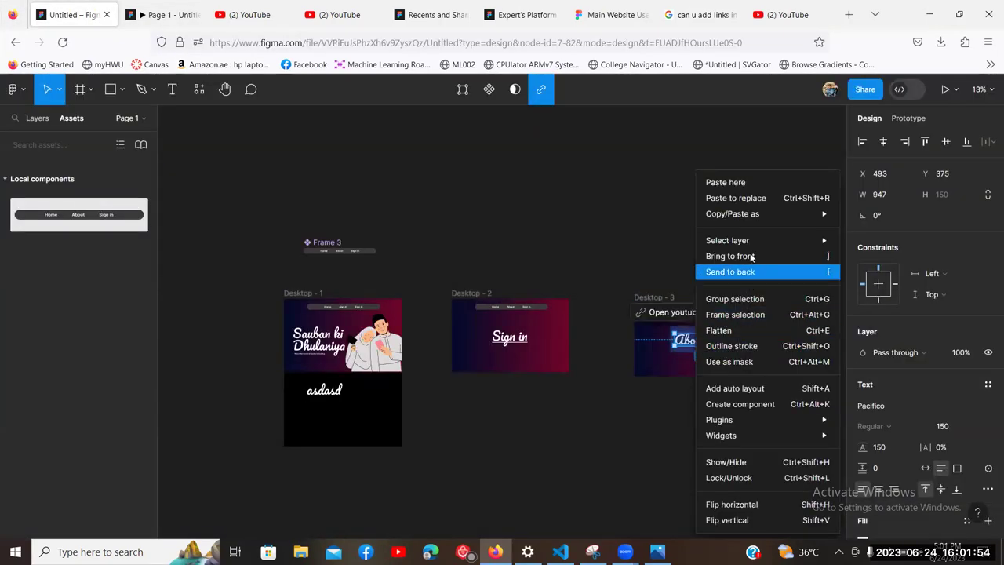
left_click(670, 233)
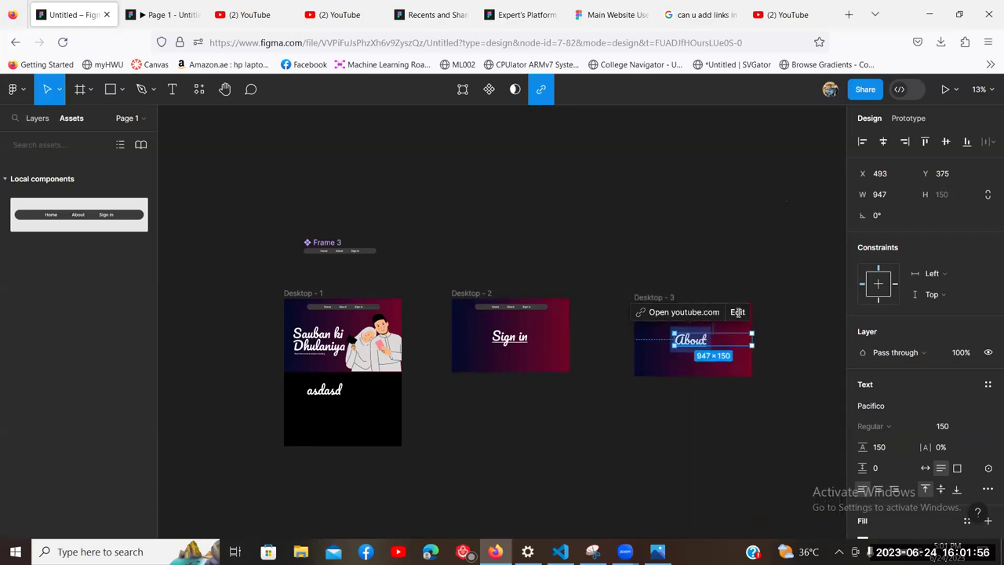
left_click(737, 311)
key("Return")
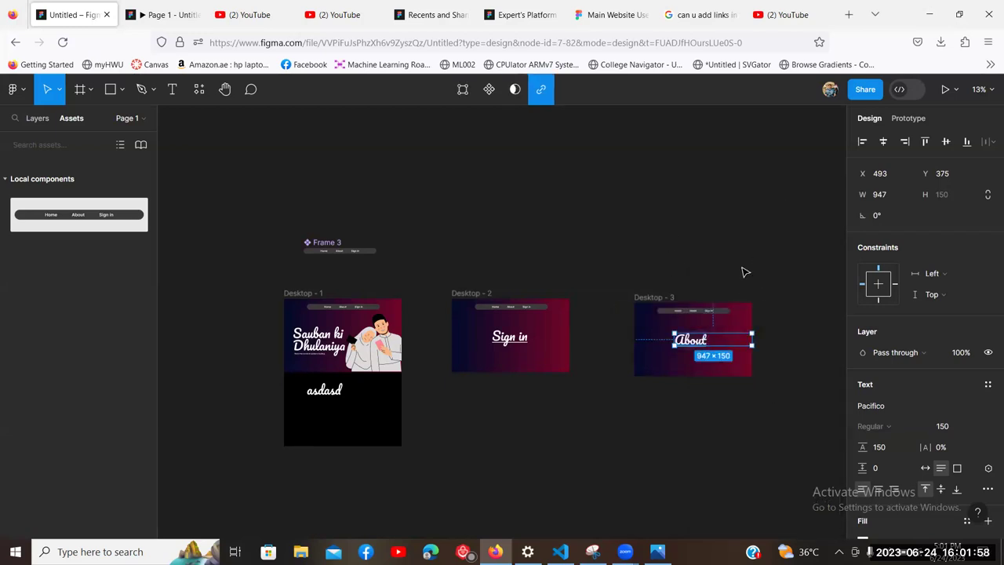
right_click(710, 341)
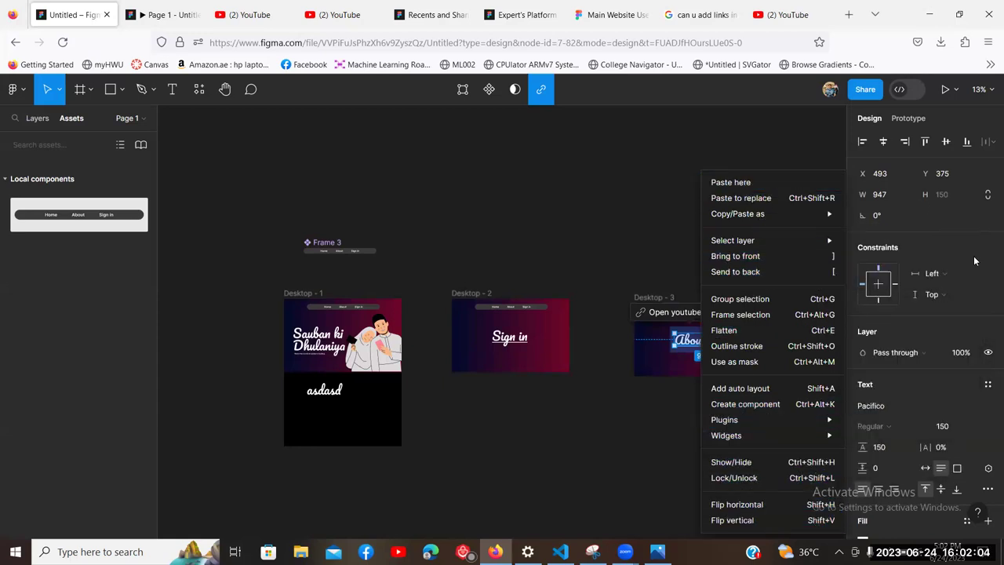
left_click(974, 423)
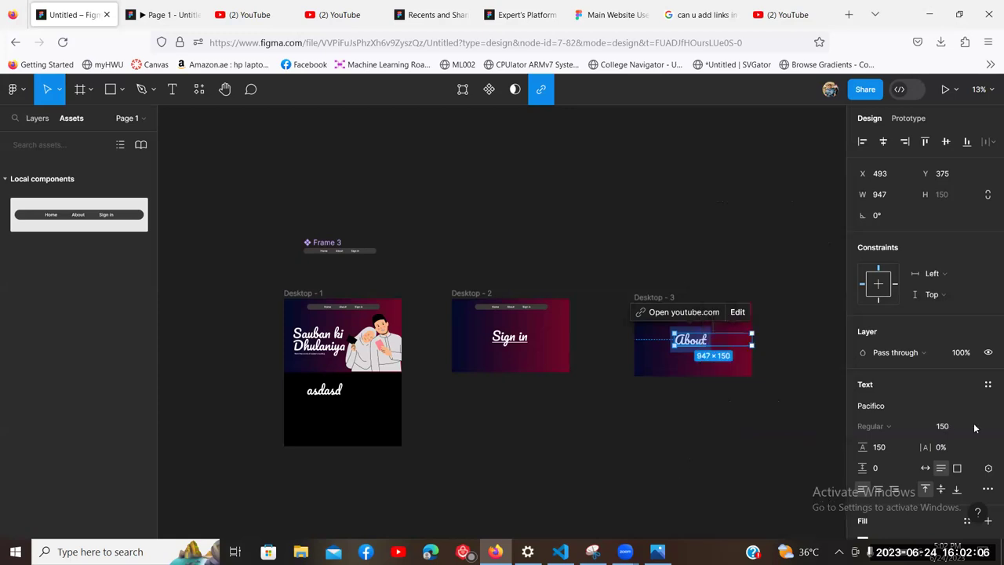
scroll(973, 423, "down", 2)
scroll(882, 297, "up", 3)
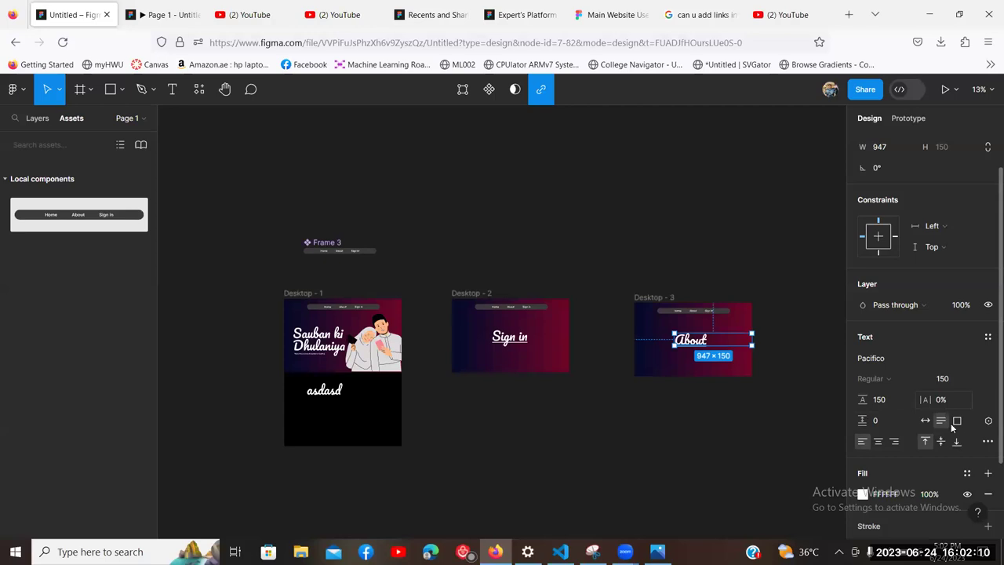
scroll(933, 470, "down", 2)
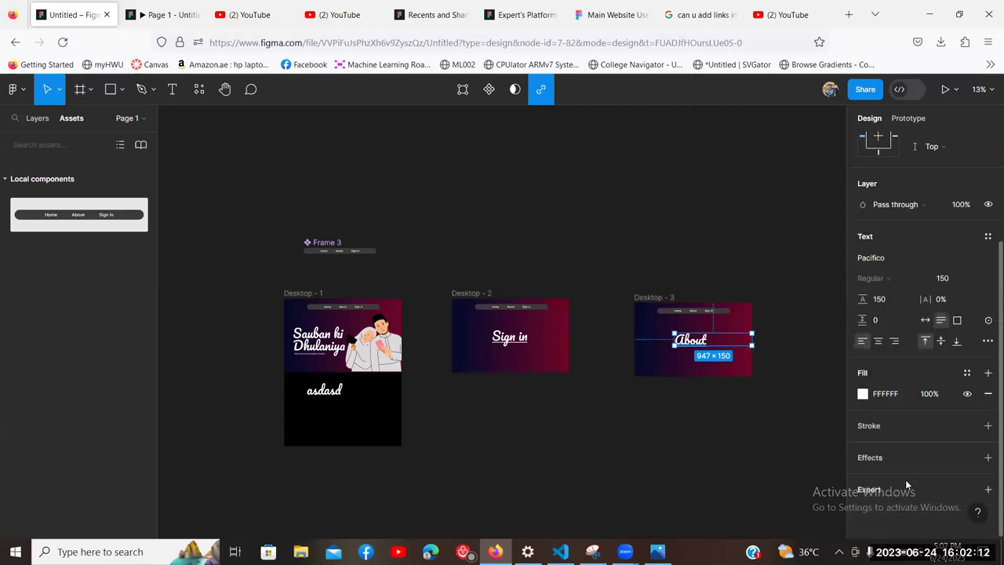
scroll(905, 479, "up", 3)
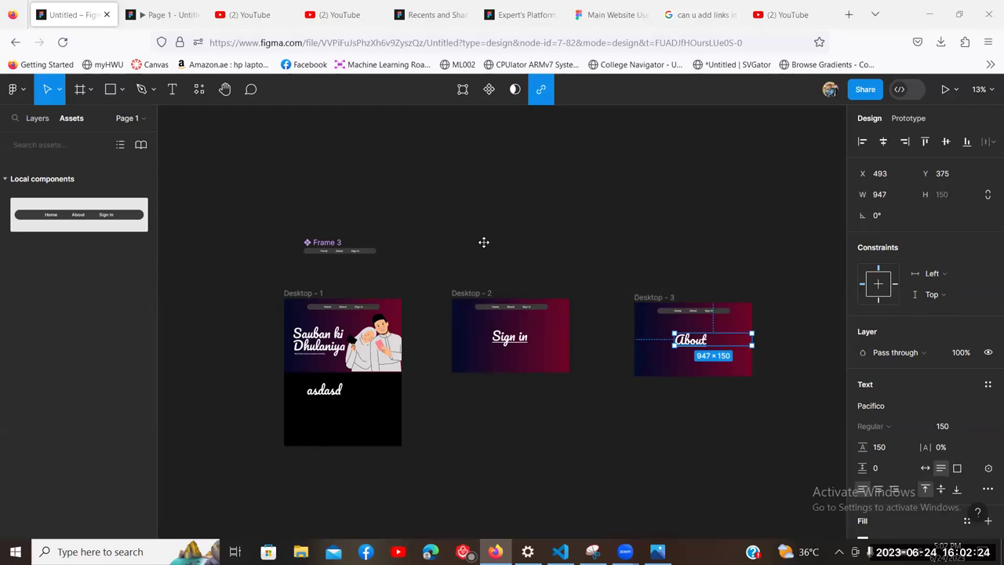
left_click(713, 368)
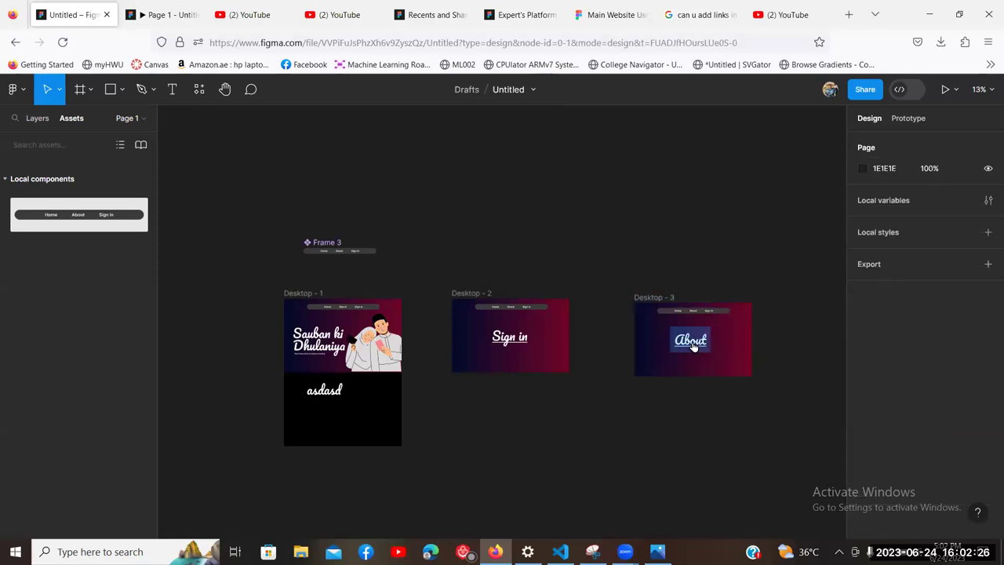
double_click(682, 345)
left_click(724, 360)
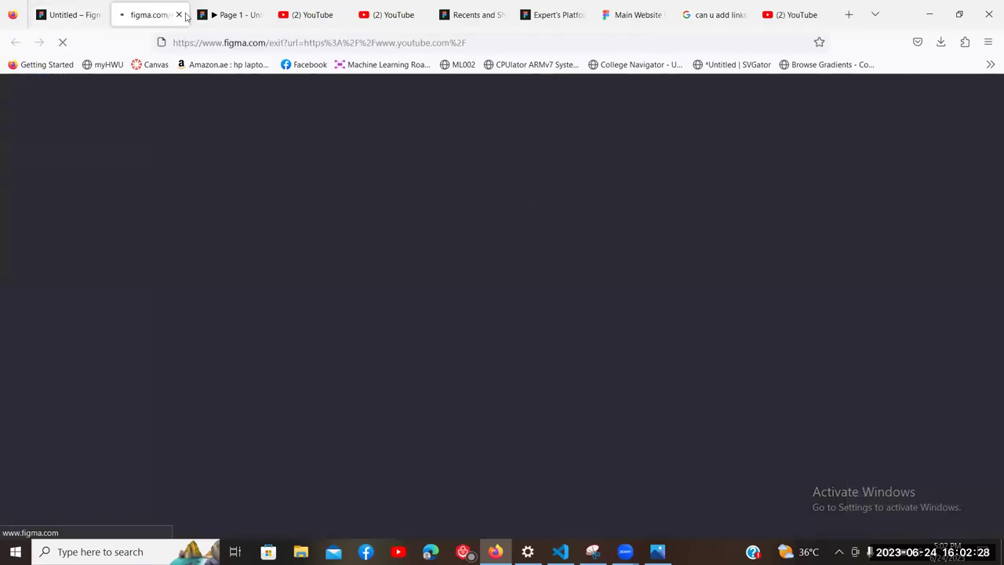
left_click(180, 15)
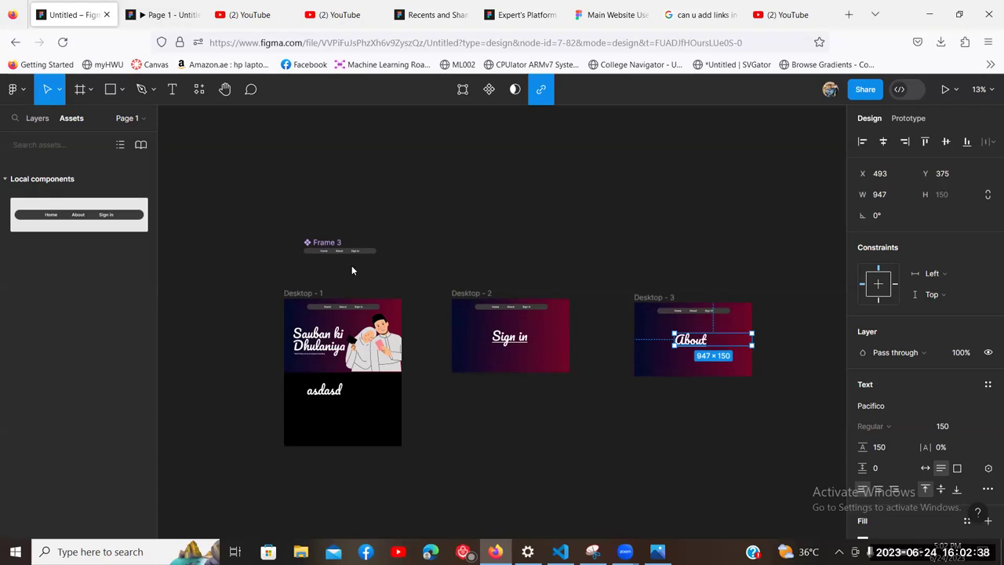
left_click(590, 289)
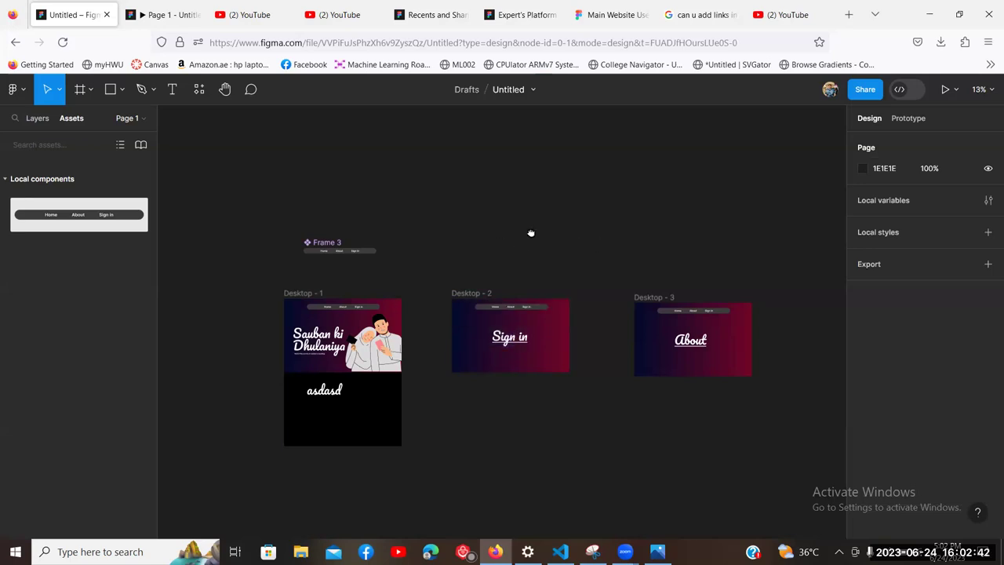
scroll(534, 235, "left", 3)
left_click(463, 355)
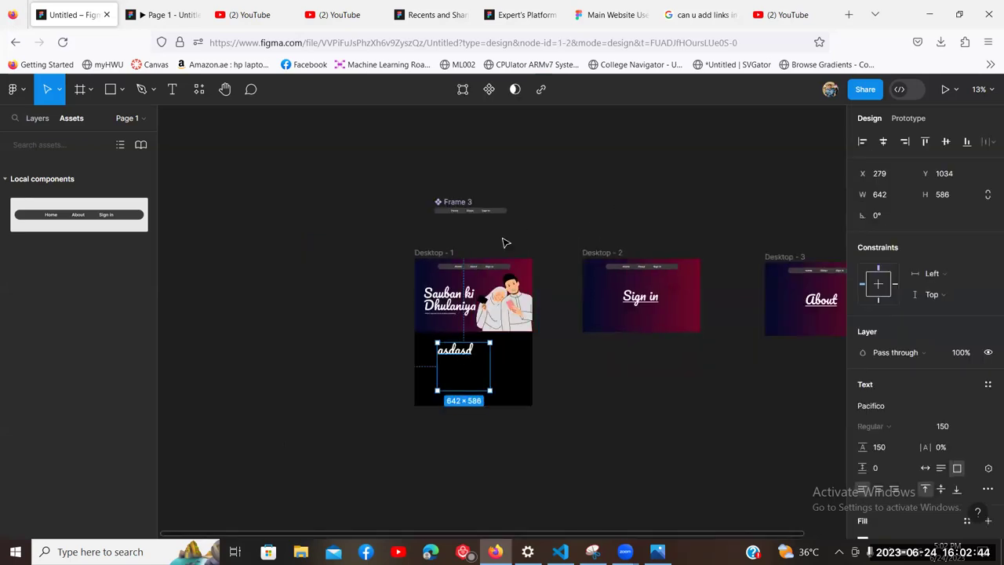
left_click(540, 91)
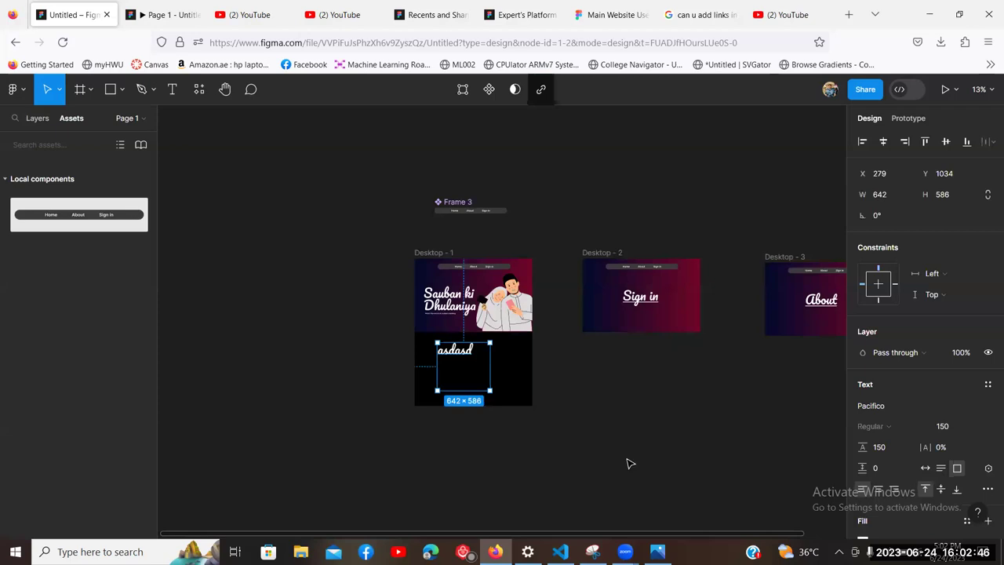
left_click(605, 365)
scroll(533, 329, "down", 2)
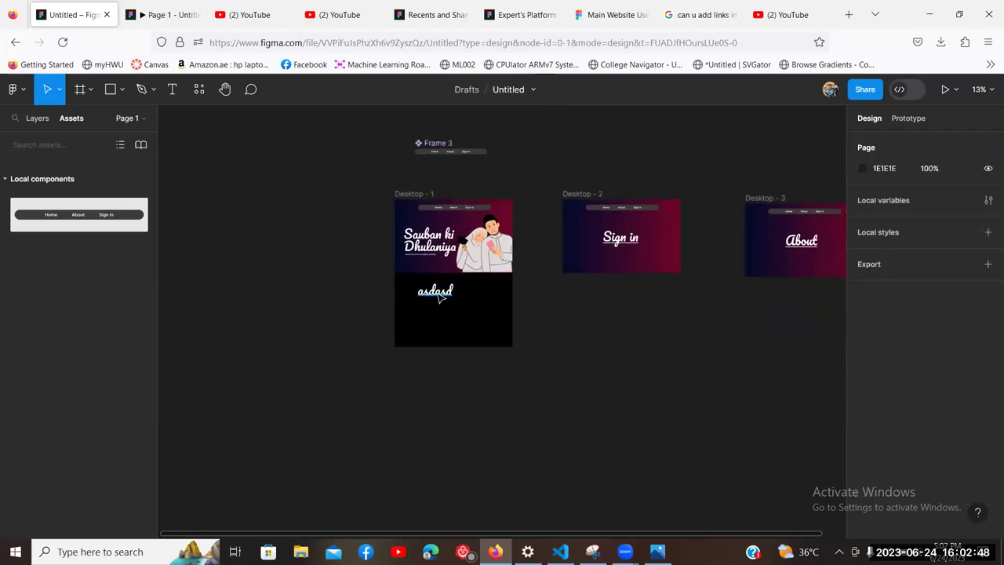
left_click(441, 294)
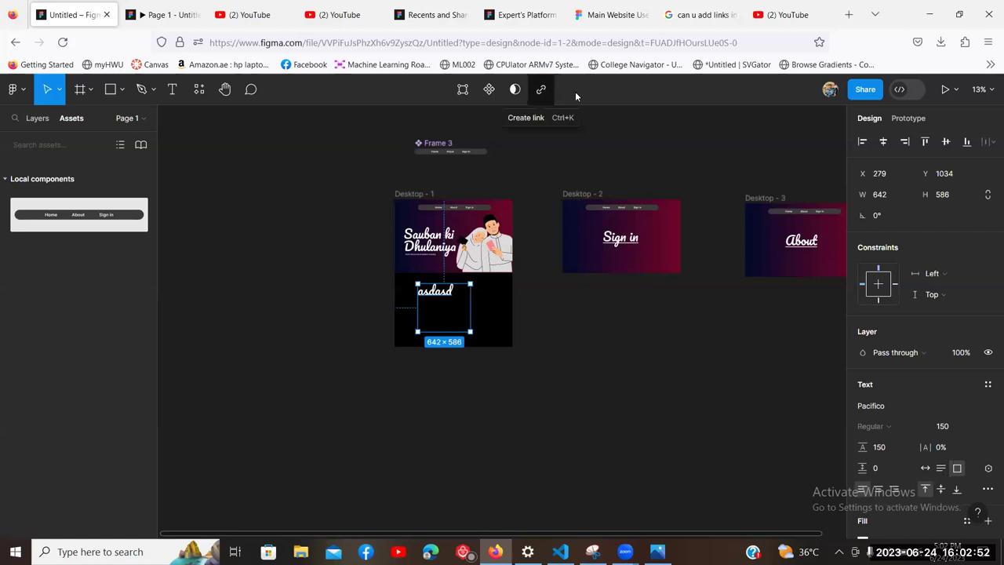
left_click(543, 89)
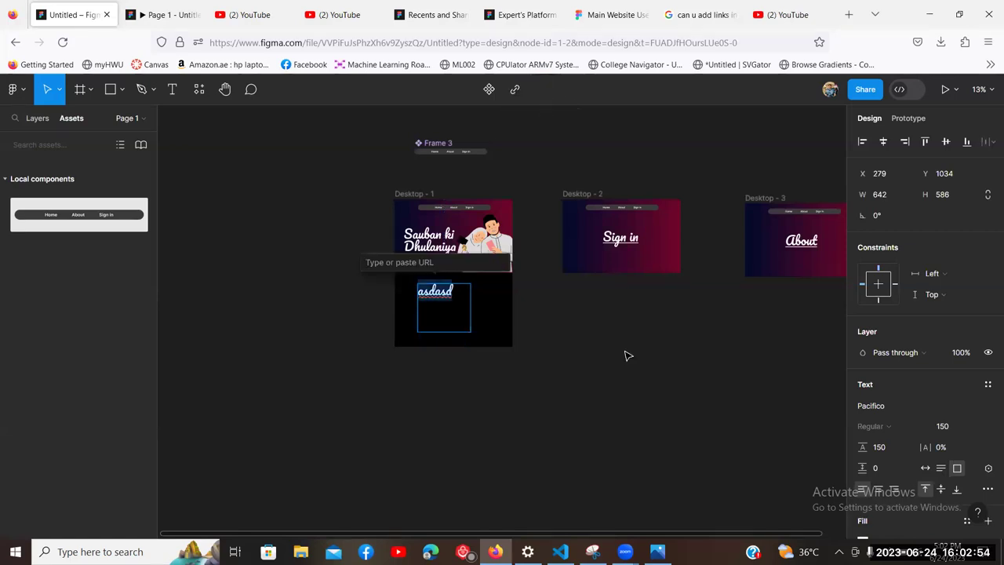
type("knowfly.oc")
key("Return")
key("Escape")
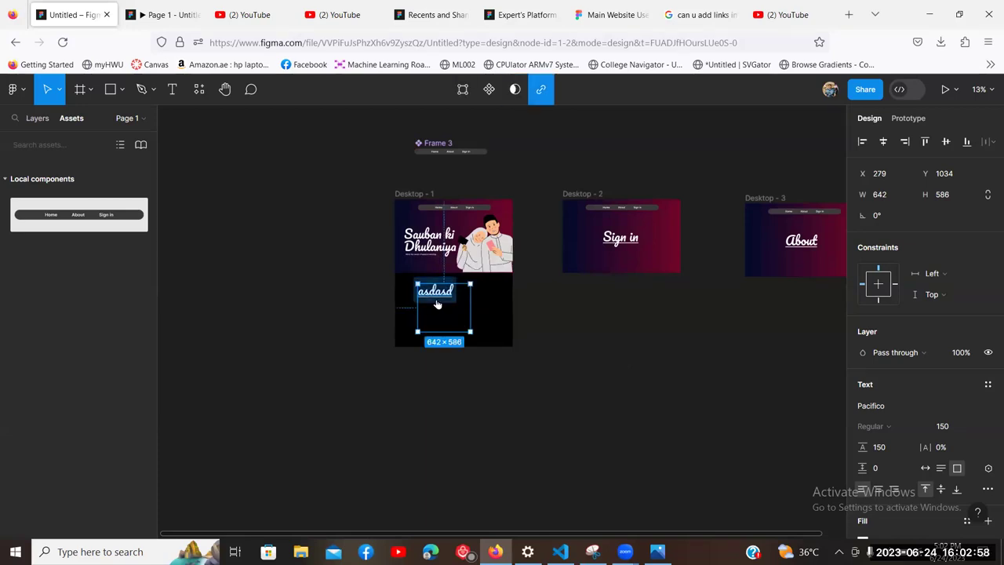
key("Return")
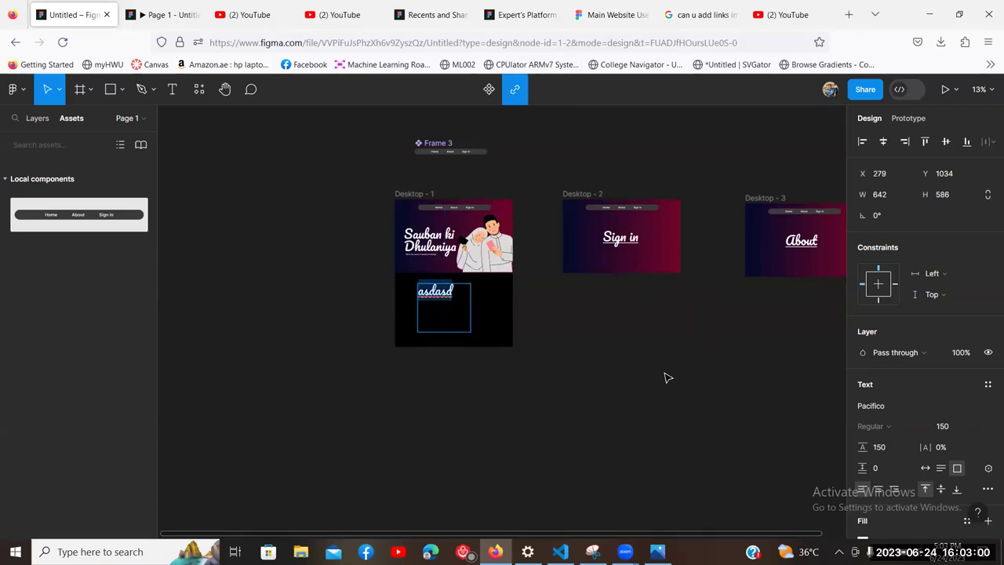
key("Escape")
left_click(535, 99)
key("Escape")
left_click(603, 343)
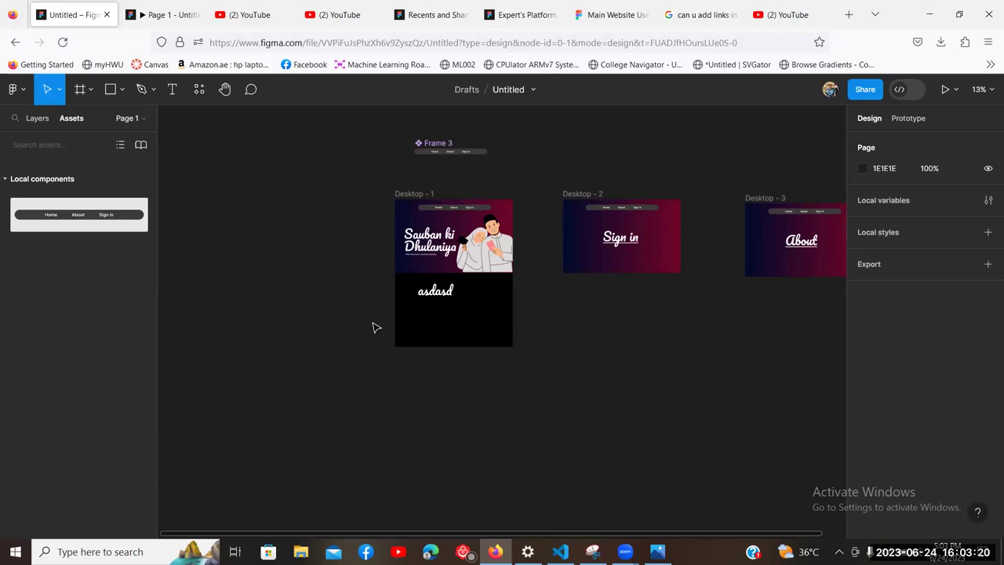
scroll(596, 363, "right", 5)
scroll(560, 338, "right", 2)
scroll(471, 307, "left", 3)
scroll(471, 306, "up", 2)
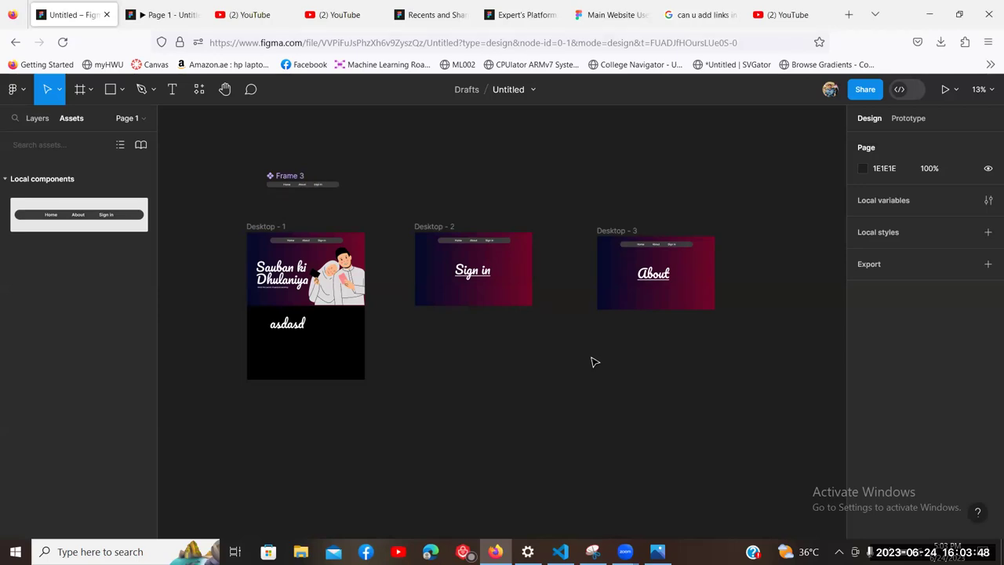
scroll(596, 319, "right", 3)
scroll(596, 318, "down", 1)
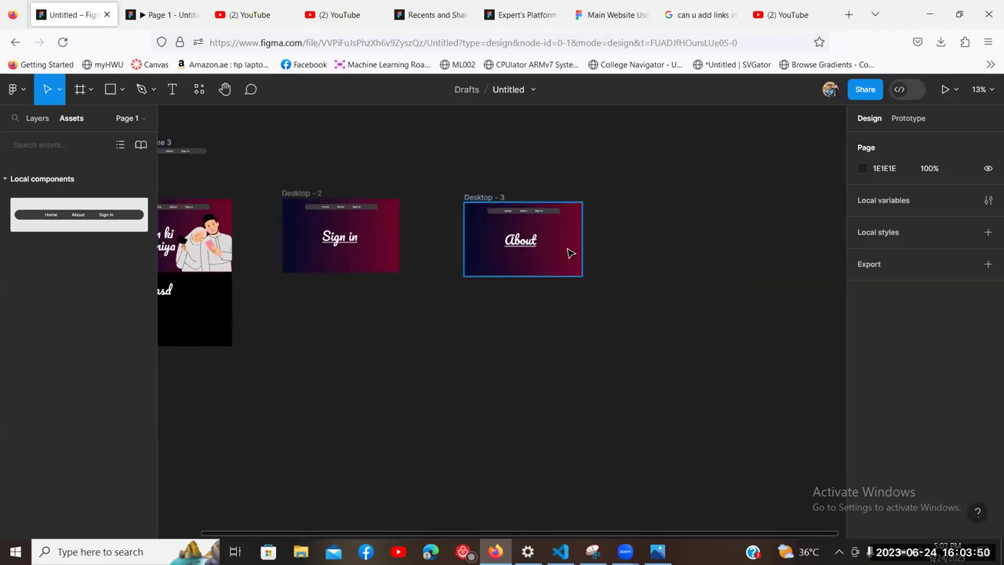
Step: Duplicate Desktop - 3 into a new Desktop - 4 frame and select the copy
left_click(571, 249)
key("ctrl+d")
left_click(680, 308)
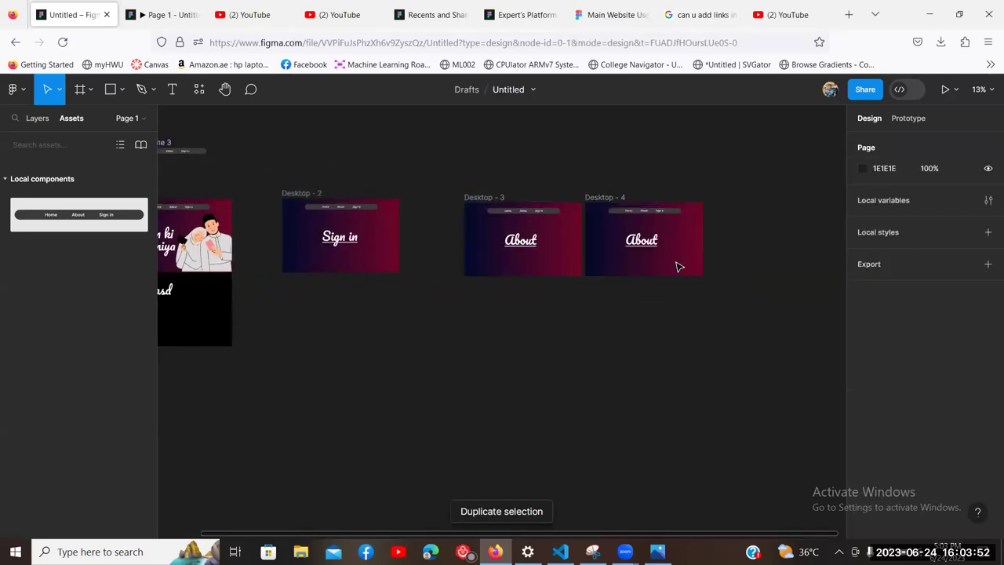
left_click(644, 202)
left_click(645, 341)
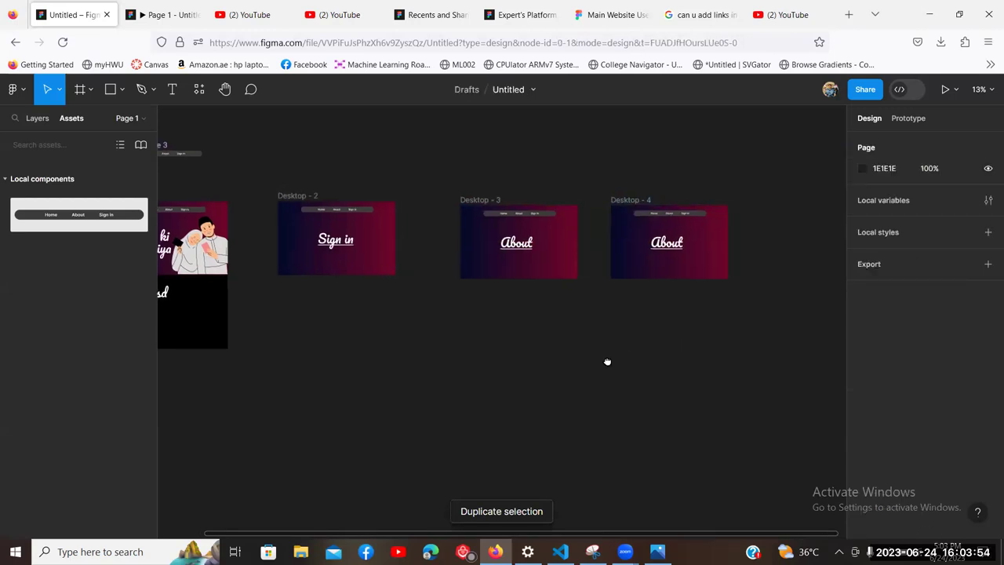
scroll(607, 359, "right", 2)
scroll(607, 359, "up", 1)
left_click(643, 292)
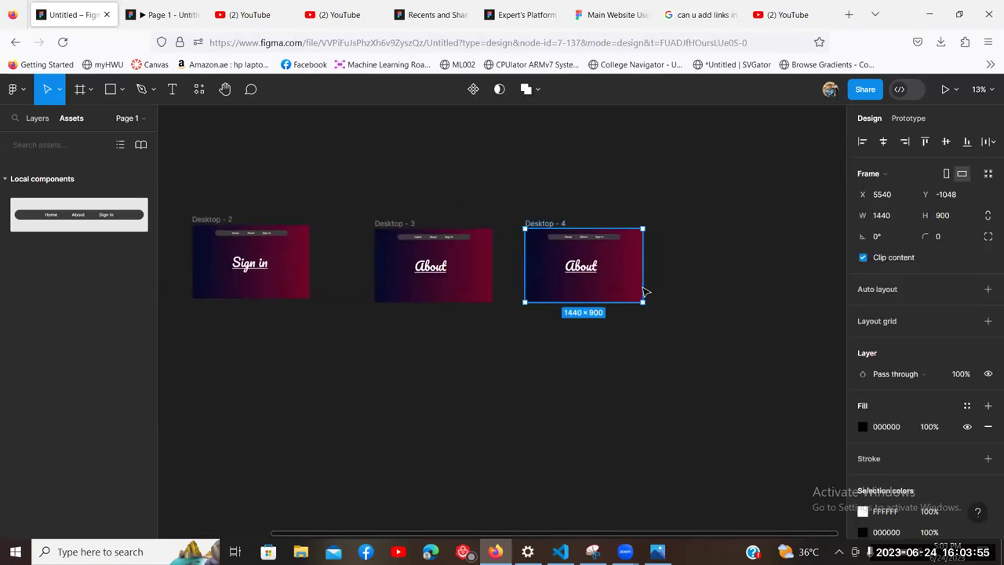
left_click(461, 287)
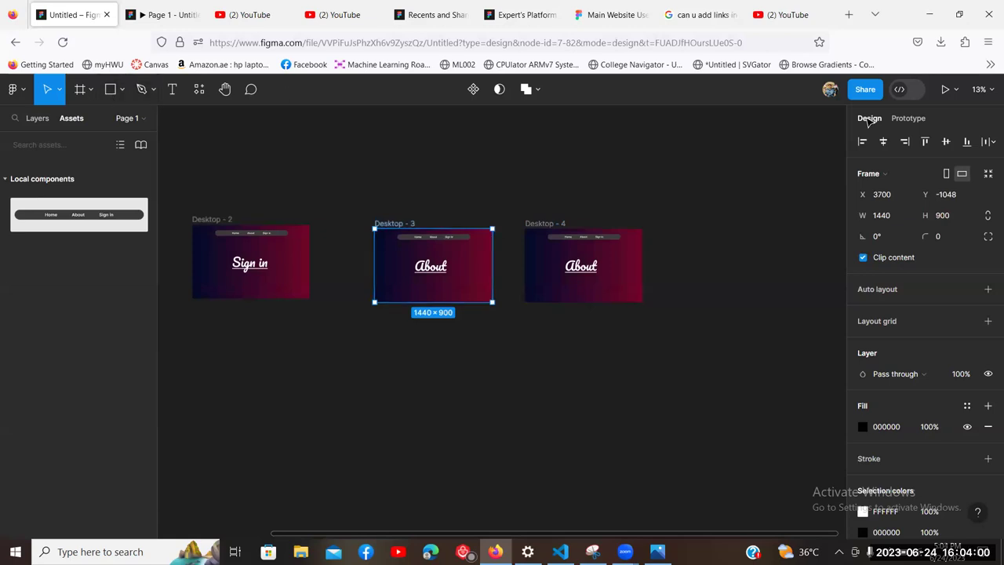
left_click(637, 266)
scroll(870, 311, "down", 3)
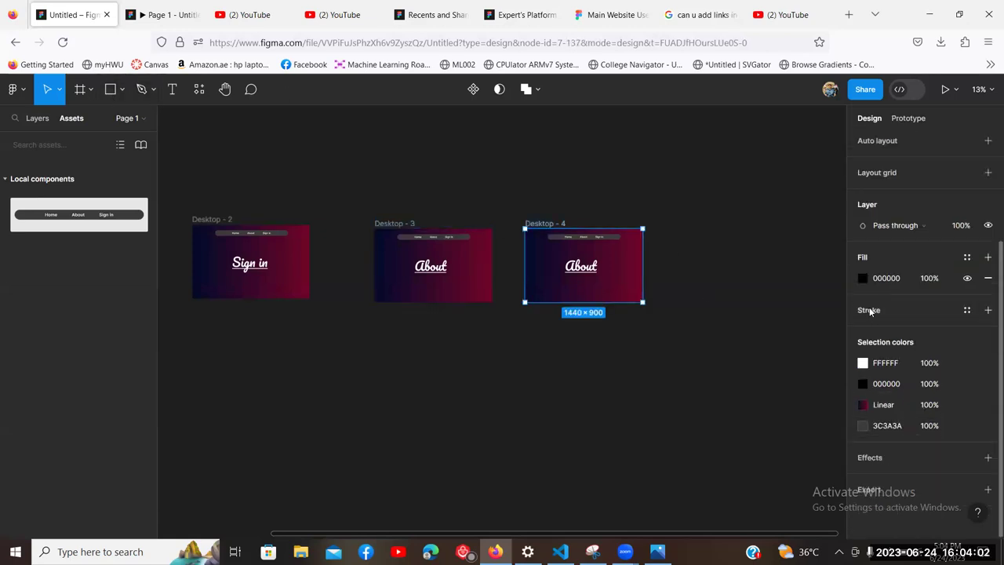
Step: Change Desktop - 4's linear gradient stops to bright blue and green
left_click(861, 406)
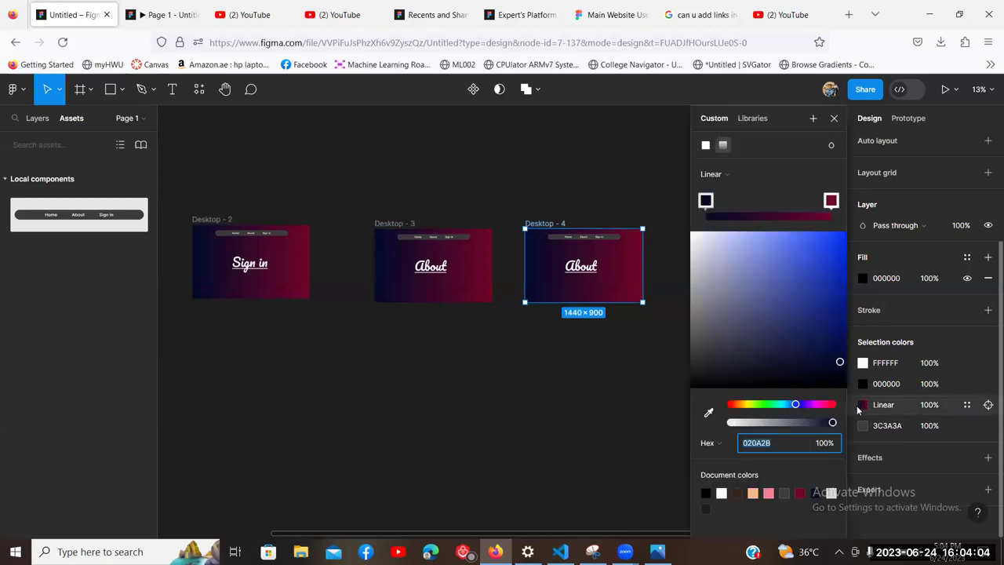
left_click(811, 275)
left_click(830, 200)
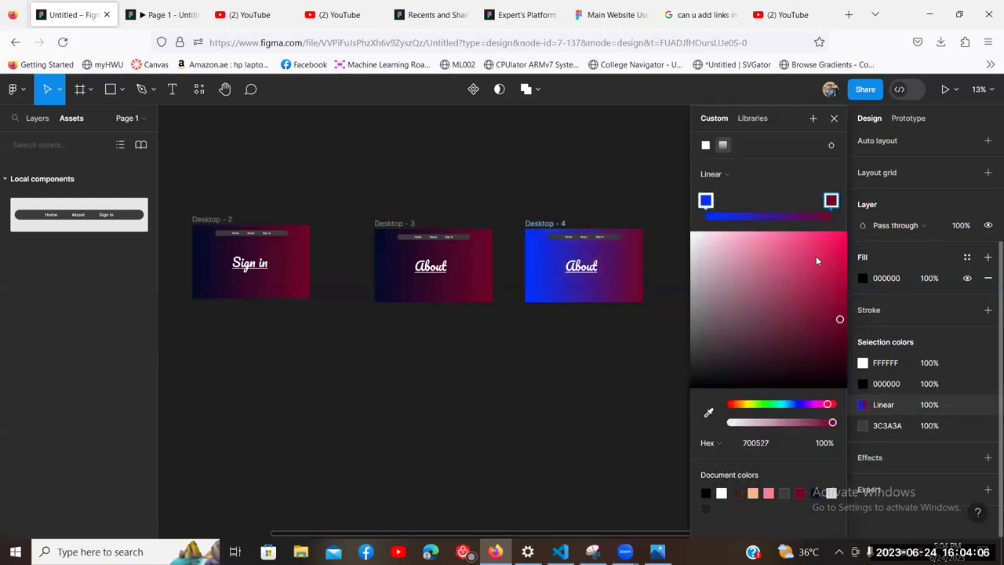
left_click(769, 406)
left_click_drag(839, 298, 842, 275)
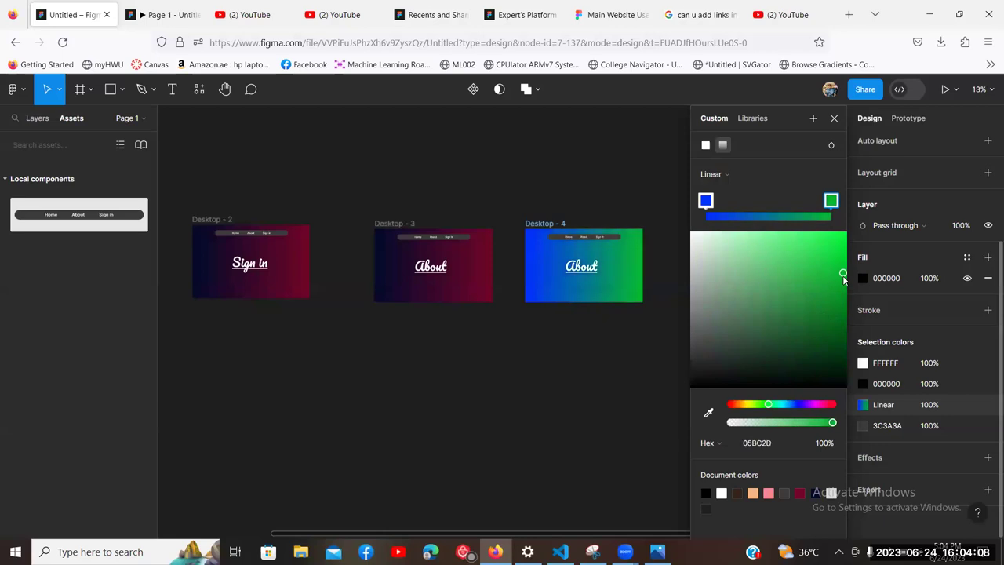
left_click(620, 329)
scroll(513, 327, "up", 3)
scroll(530, 320, "up", 2)
Step: In Prototype mode, drag a connection from Desktop - 3 onto Desktop - 4
left_click(245, 200)
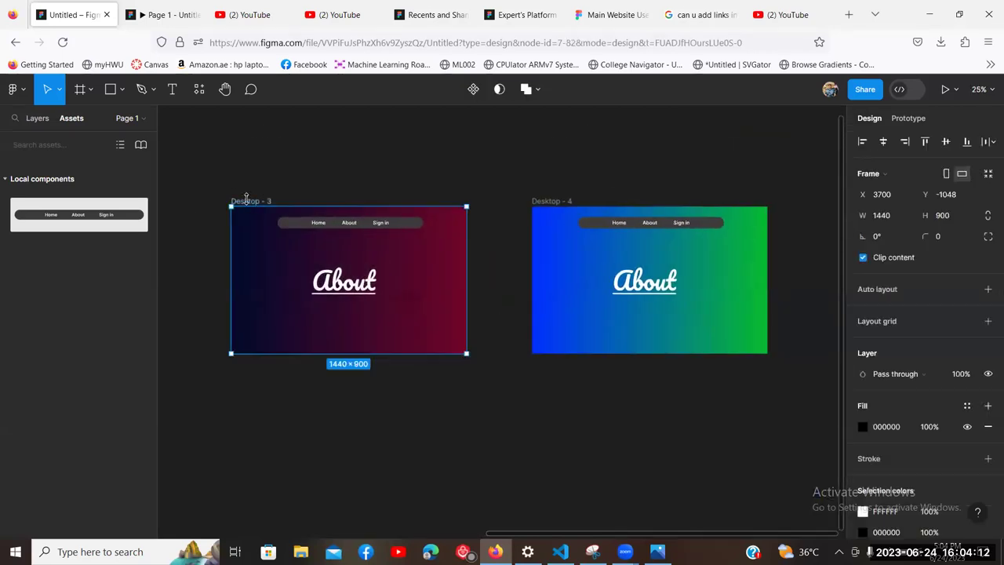
left_click(910, 119)
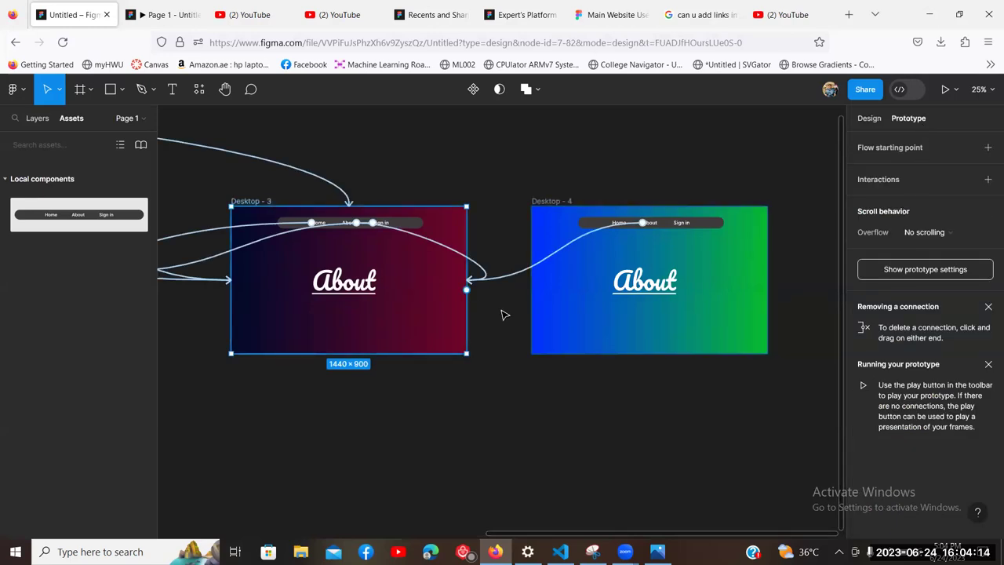
left_click_drag(467, 289, 585, 311)
left_click(723, 404)
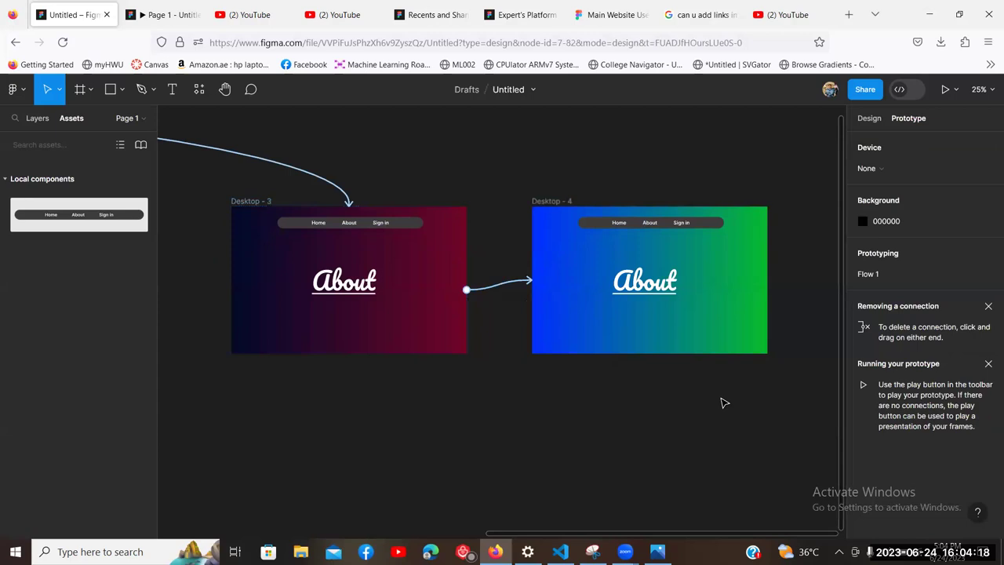
key("ctrl+z")
key("ctrl+z")
key("ctrl+z")
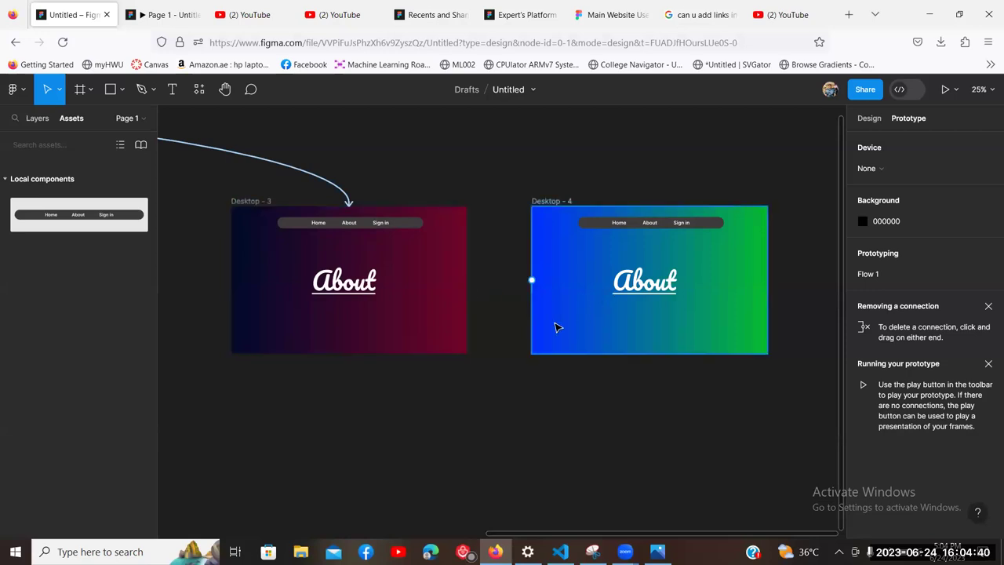
left_click_drag(466, 291, 563, 295)
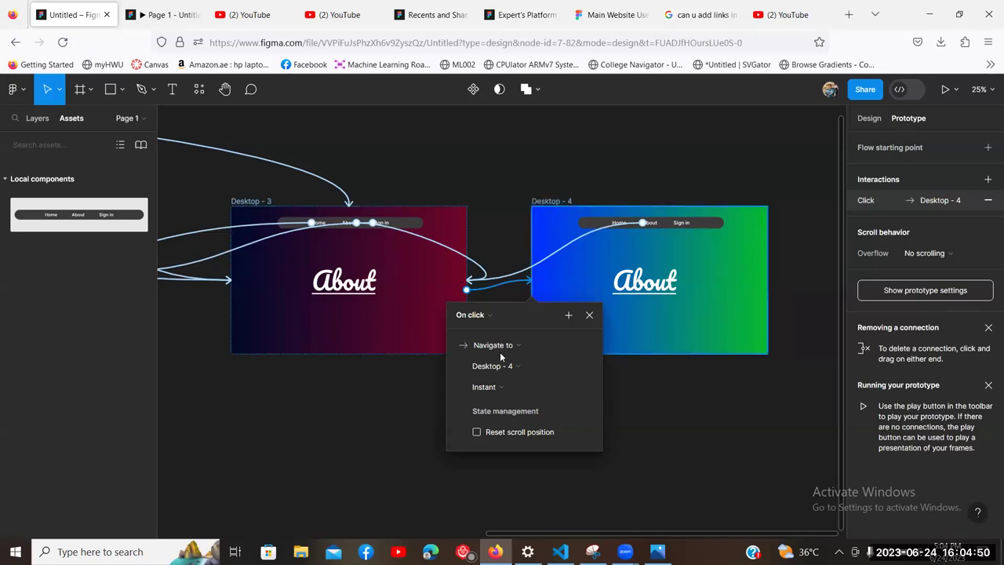
Step: Inspect the Desktop - 3 → Desktop - 4 interaction's trigger and action lists without changes
left_click(488, 316)
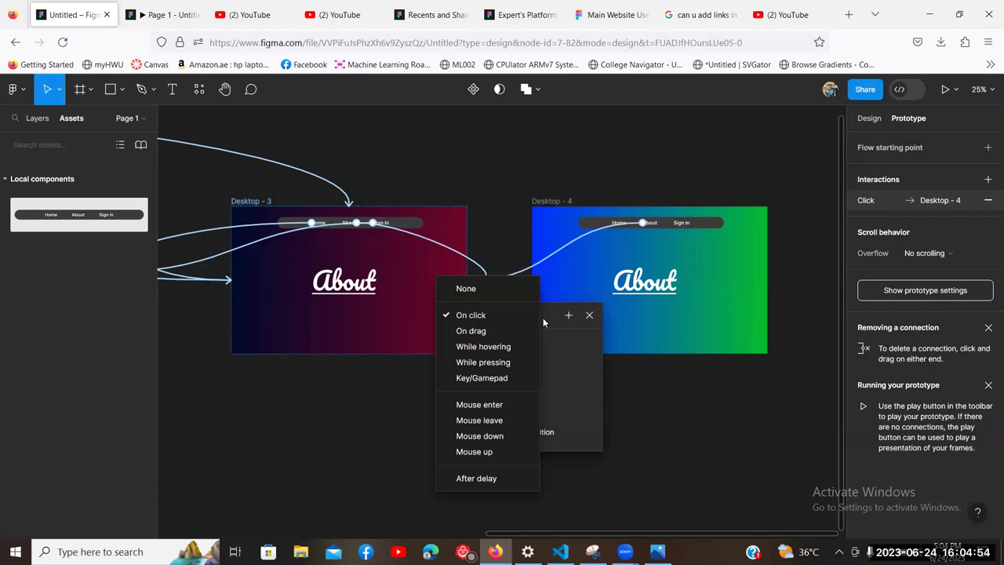
left_click(589, 316)
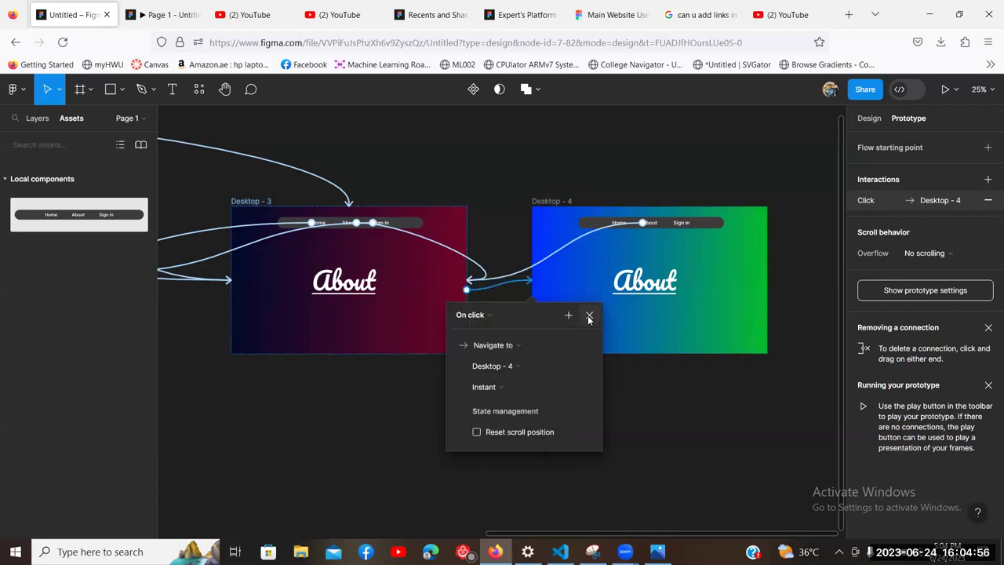
left_click(589, 316)
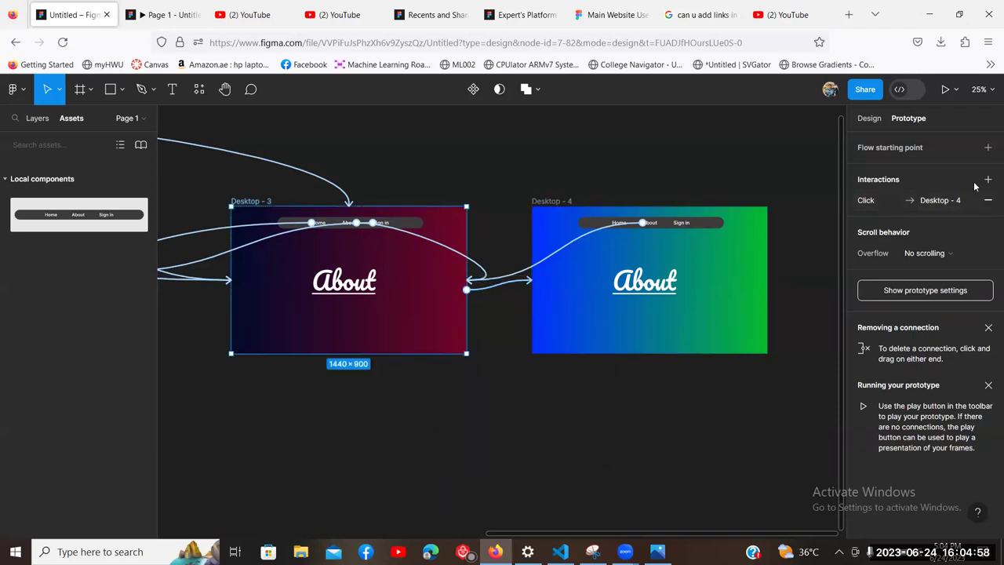
left_click(886, 202)
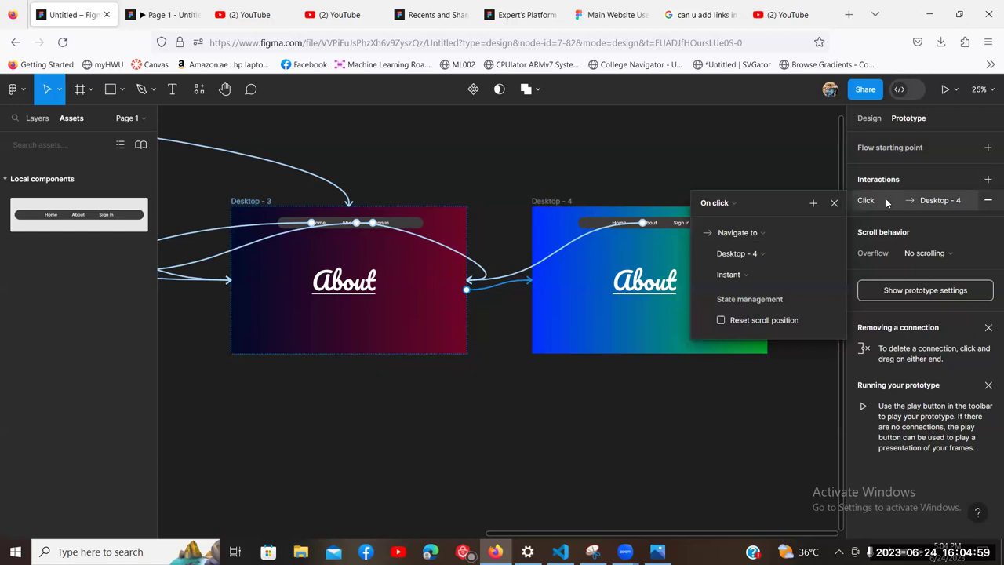
left_click(689, 386)
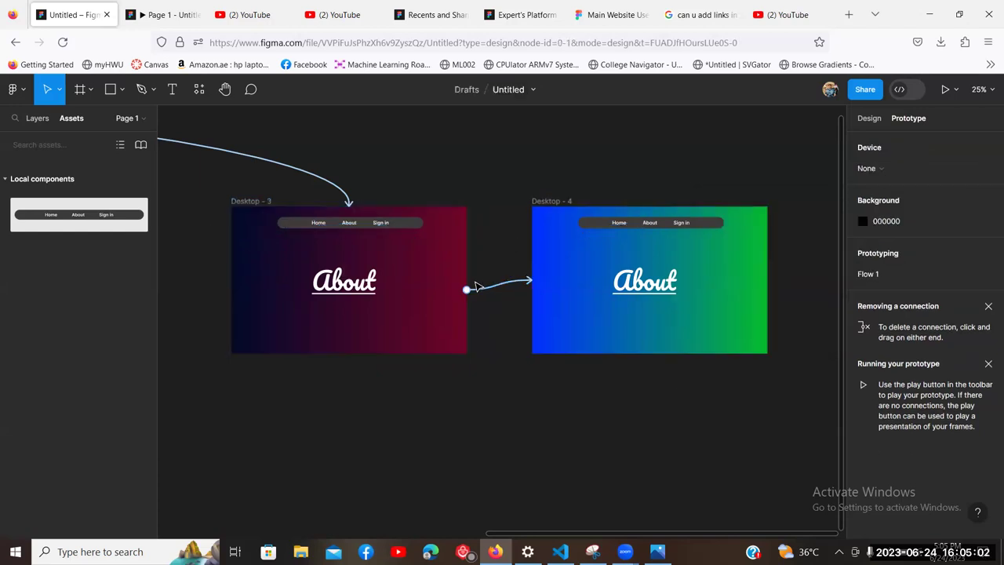
left_click(504, 287)
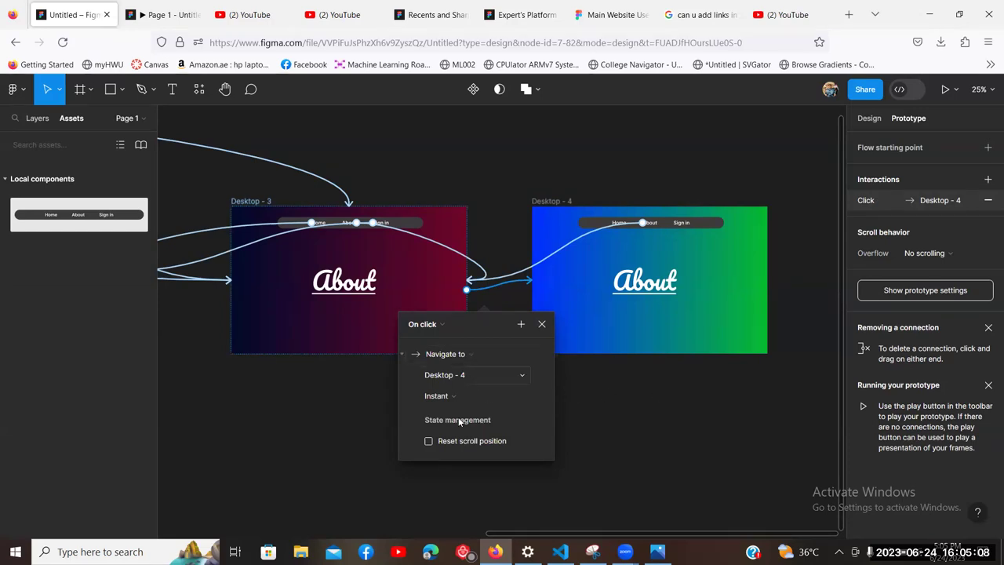
left_click(471, 355)
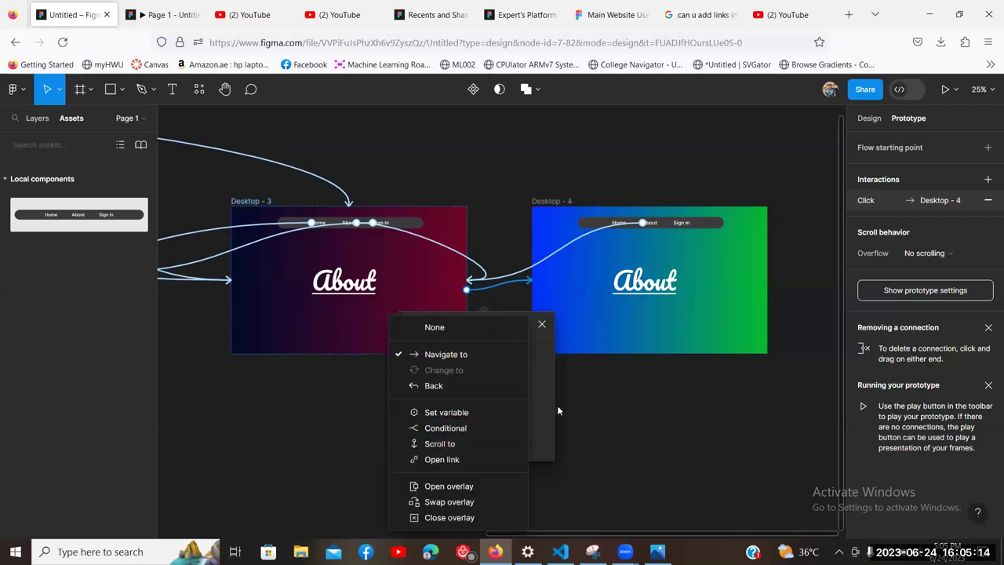
key("Escape")
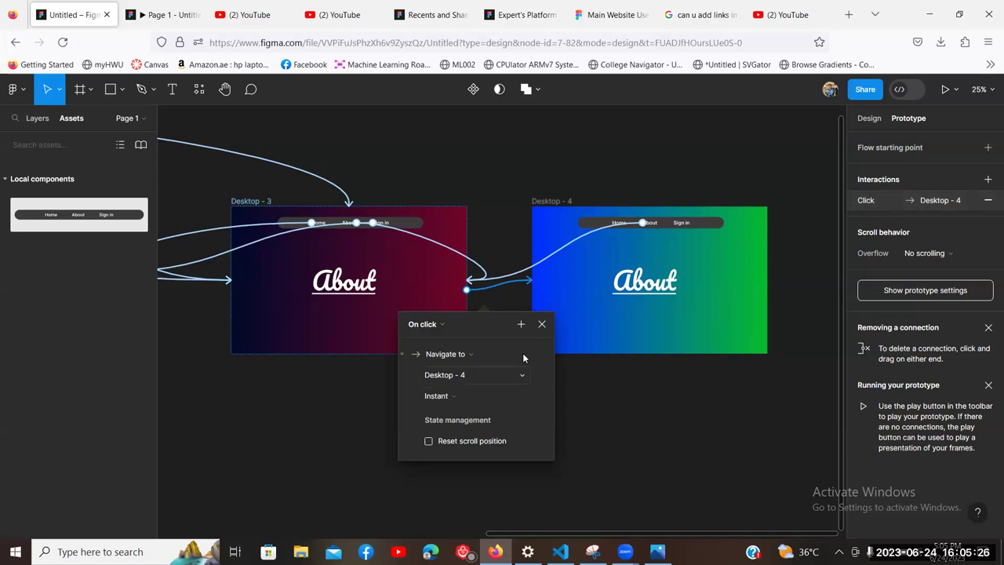
Step: Change the interaction trigger from On click to While hovering and close its details
left_click(441, 331)
left_click(480, 330)
left_click(438, 333)
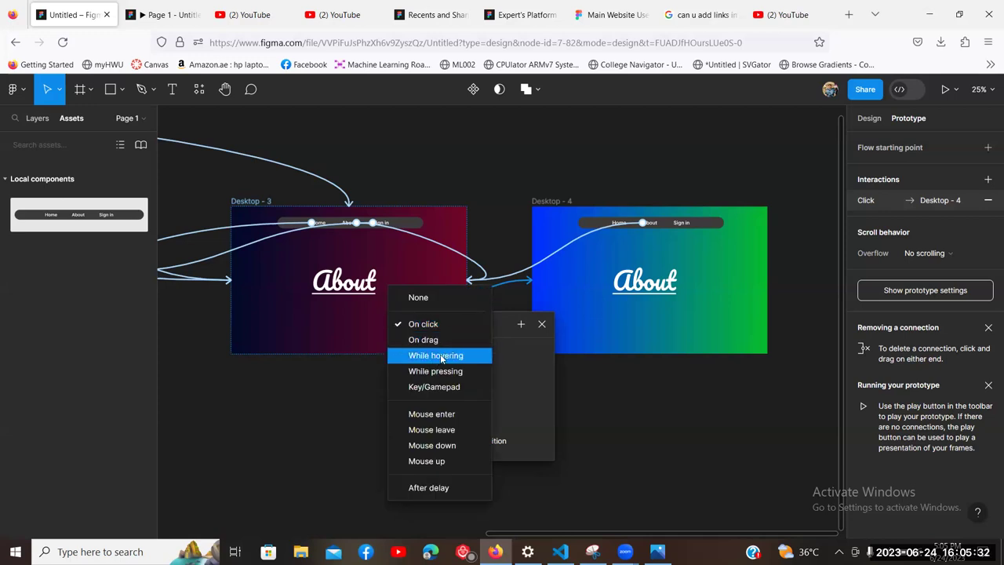
left_click(442, 357)
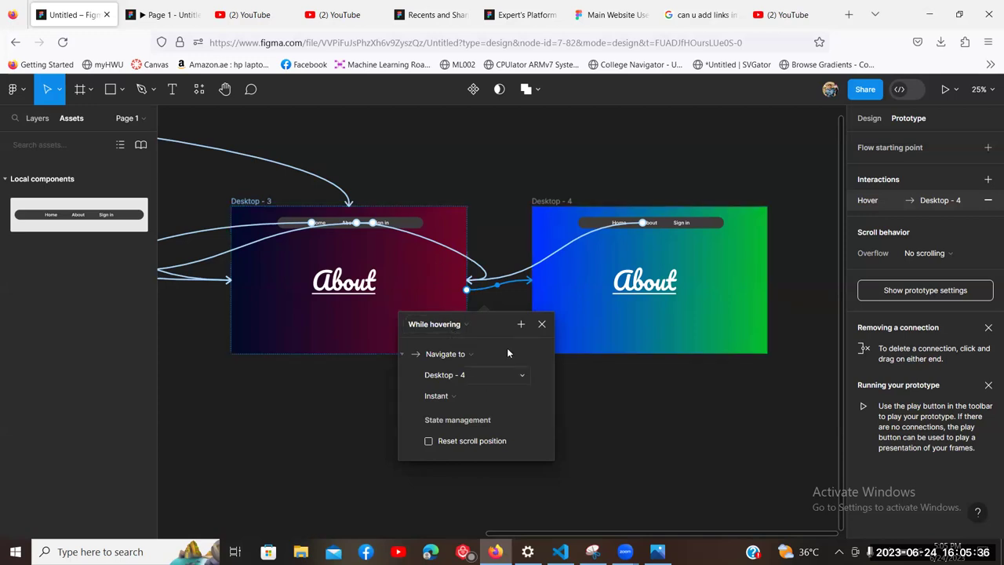
left_click(542, 324)
left_click(605, 436)
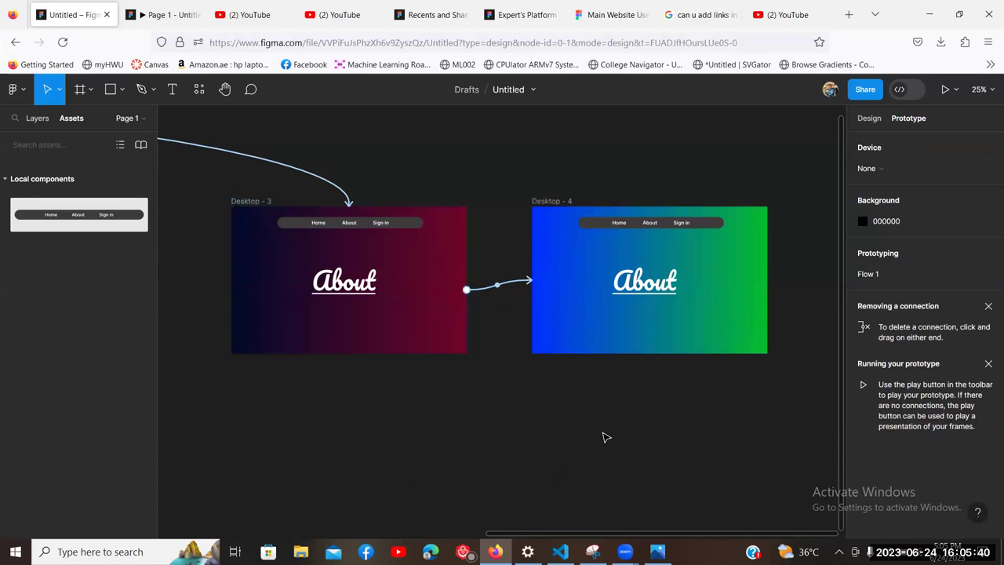
left_click(263, 208)
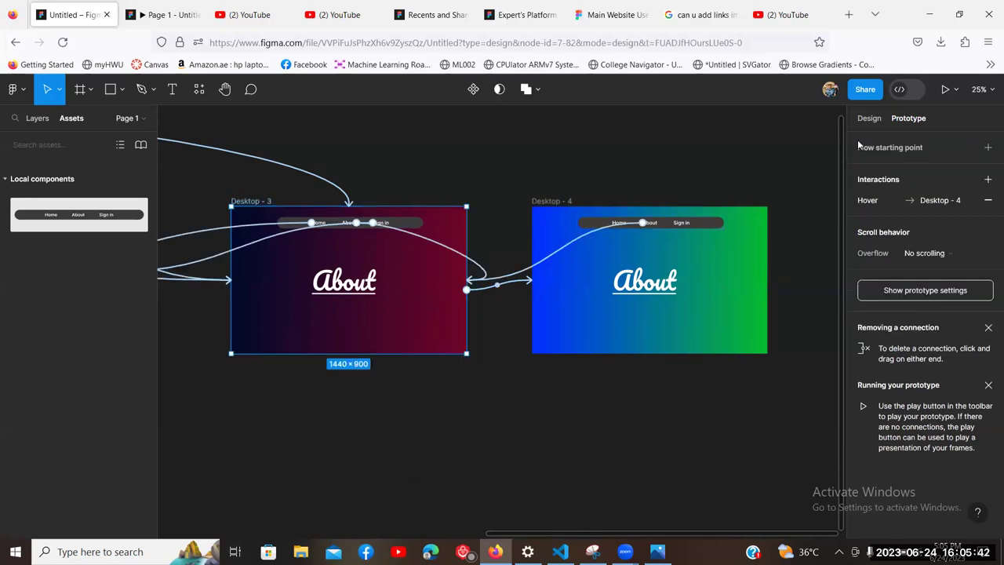
left_click(945, 89)
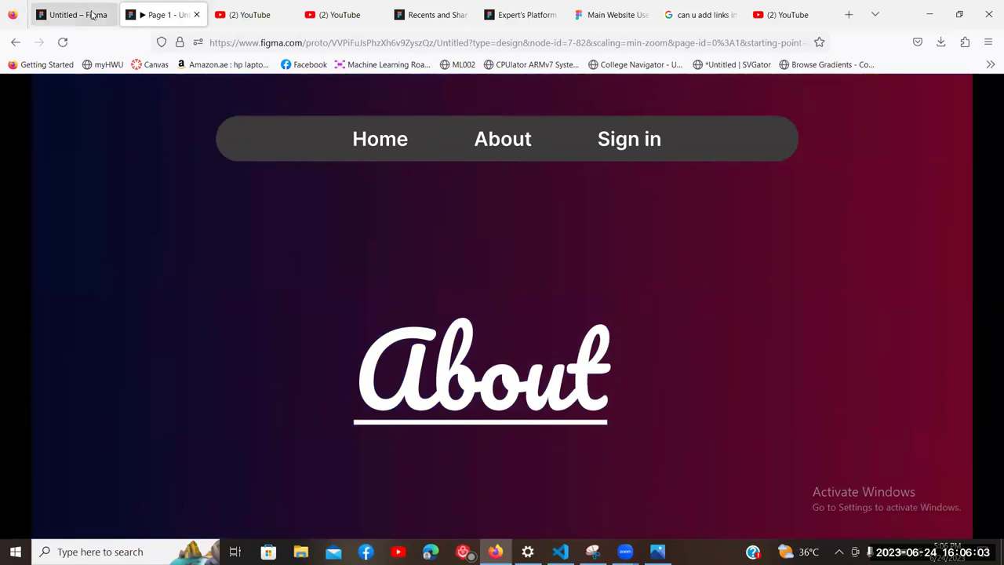
left_click(86, 15)
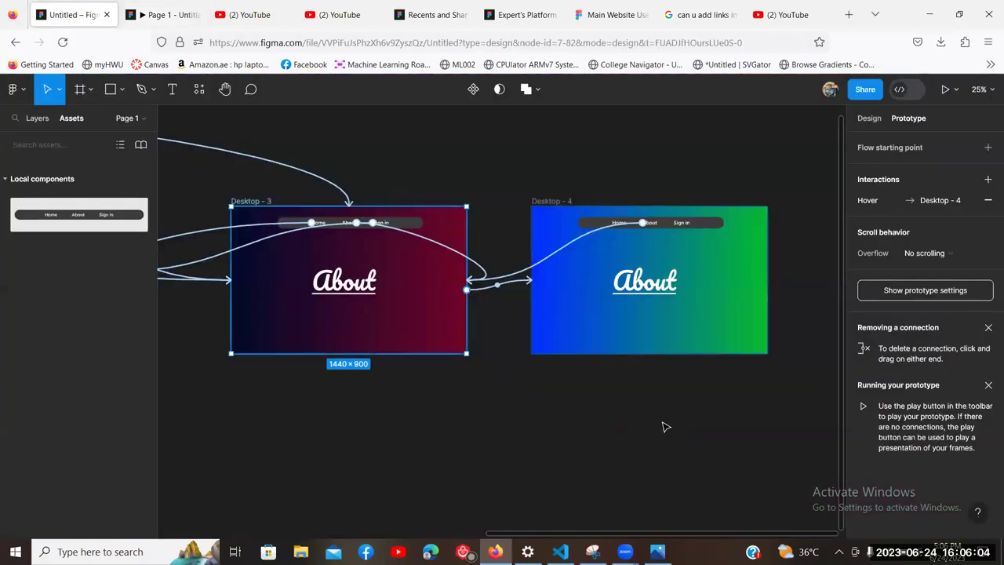
left_click(607, 437)
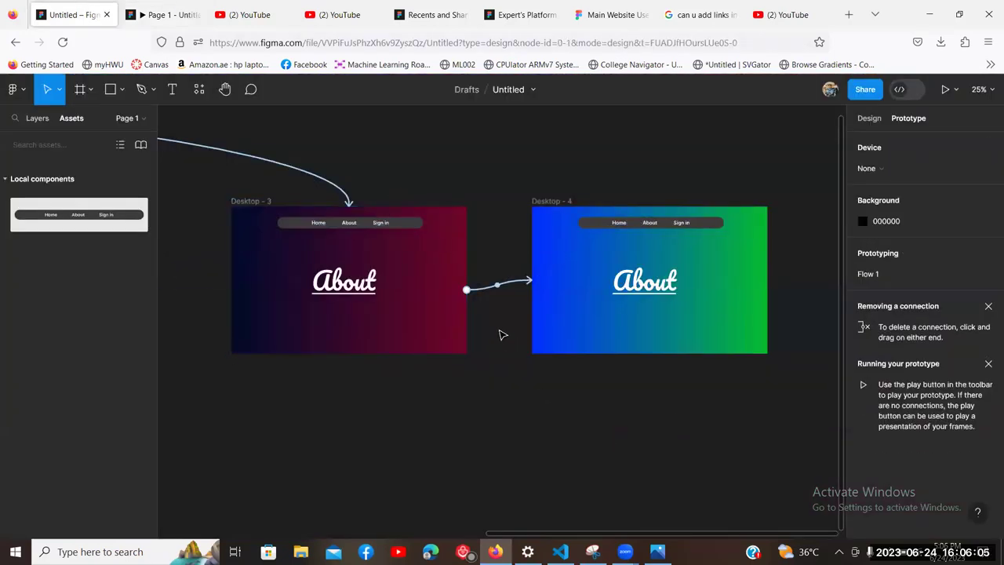
left_click(488, 292)
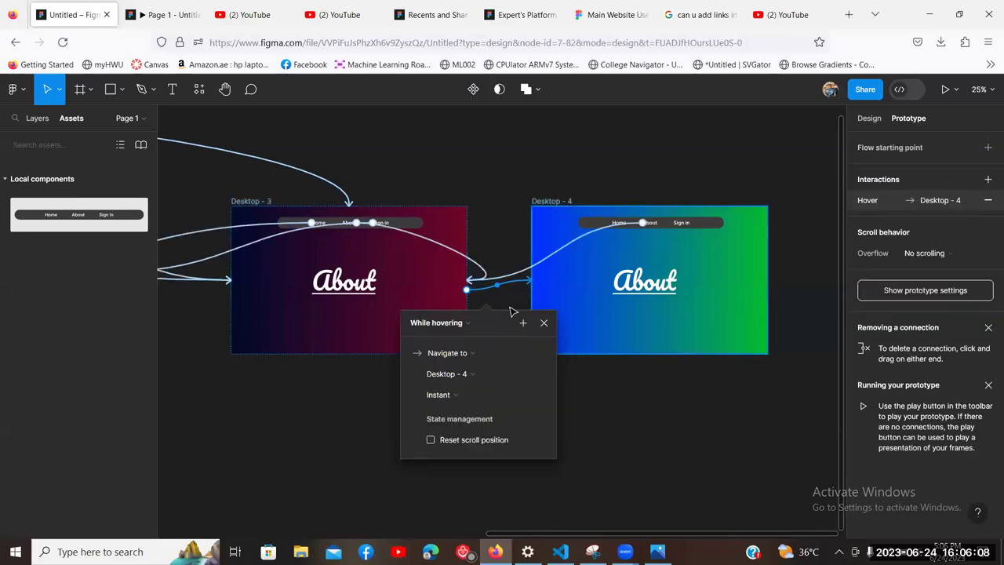
Step: Give the Desktop - 3 to Desktop - 4 hover link a Dissolve transition, Ease in and out, 300ms
left_click(471, 395)
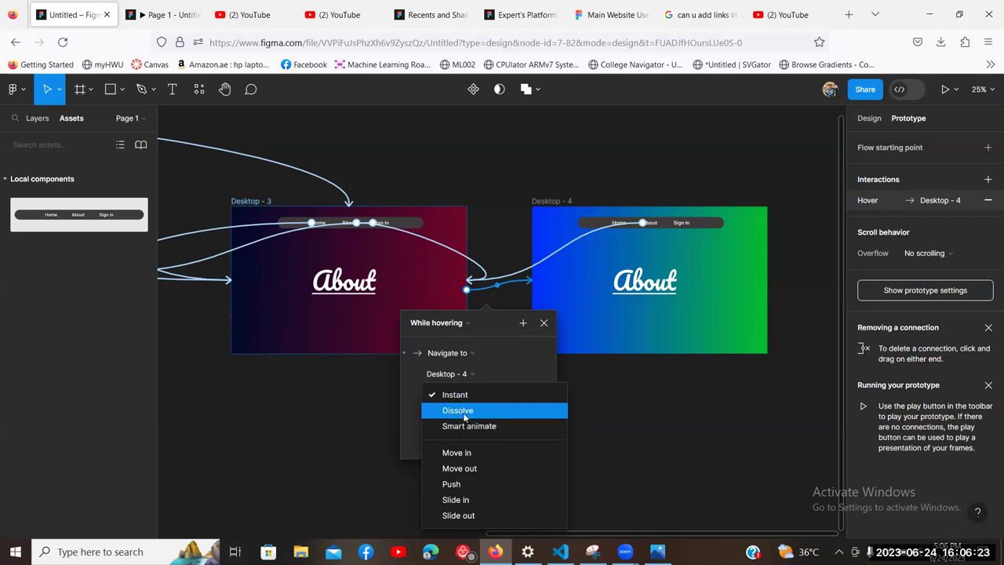
left_click(465, 412)
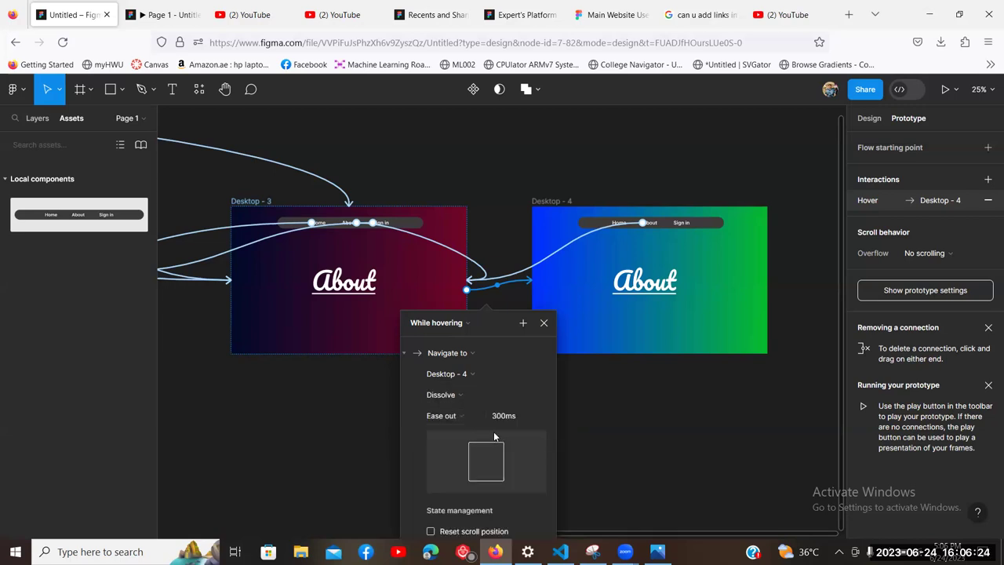
left_click_drag(477, 333, 510, 186)
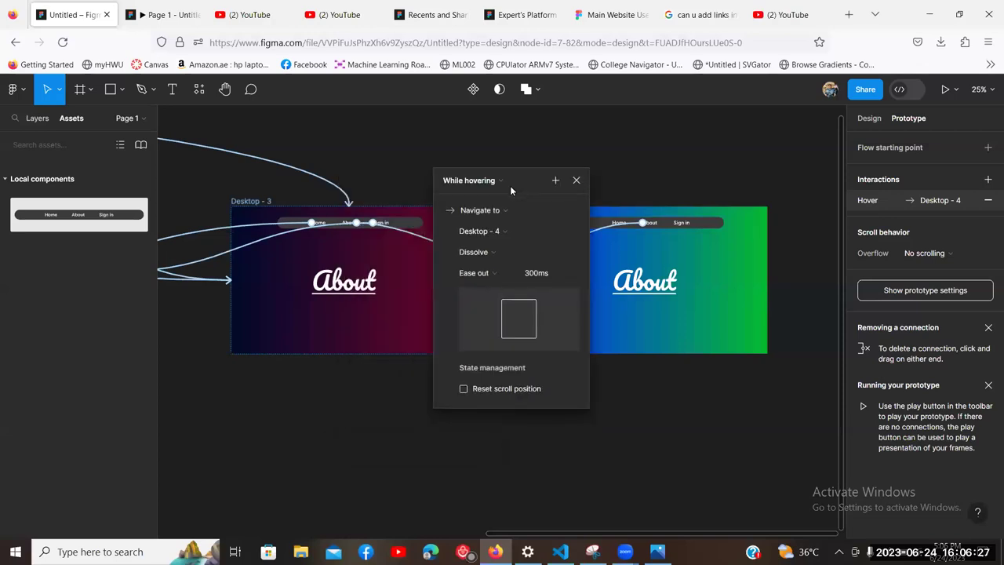
left_click(494, 273)
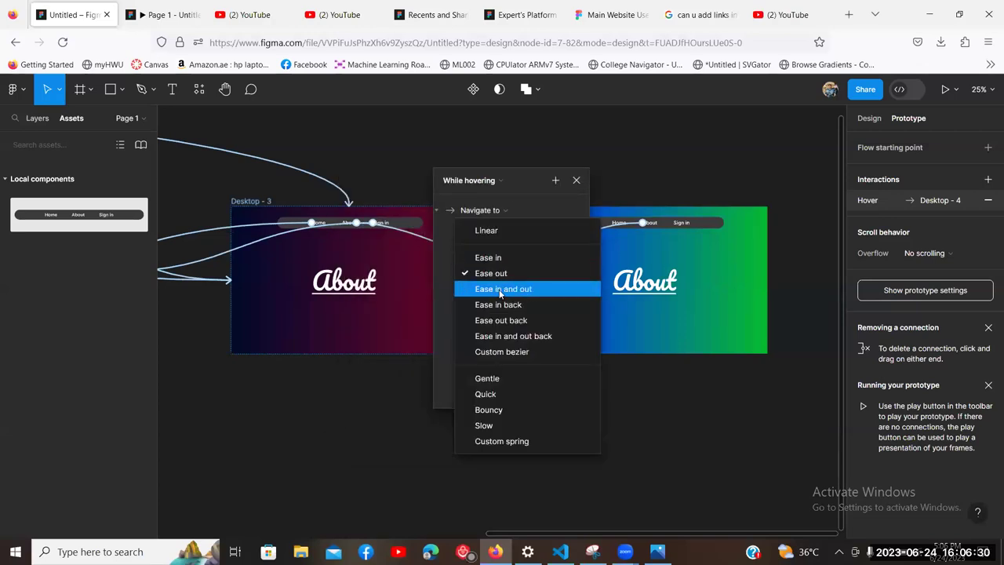
left_click(501, 290)
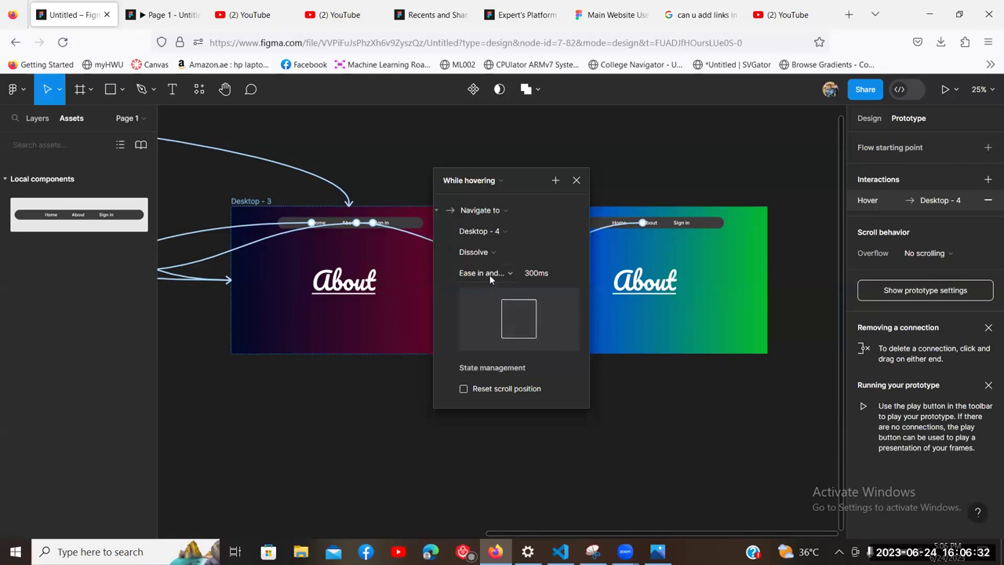
left_click(502, 273)
left_click(516, 273)
left_click(594, 450)
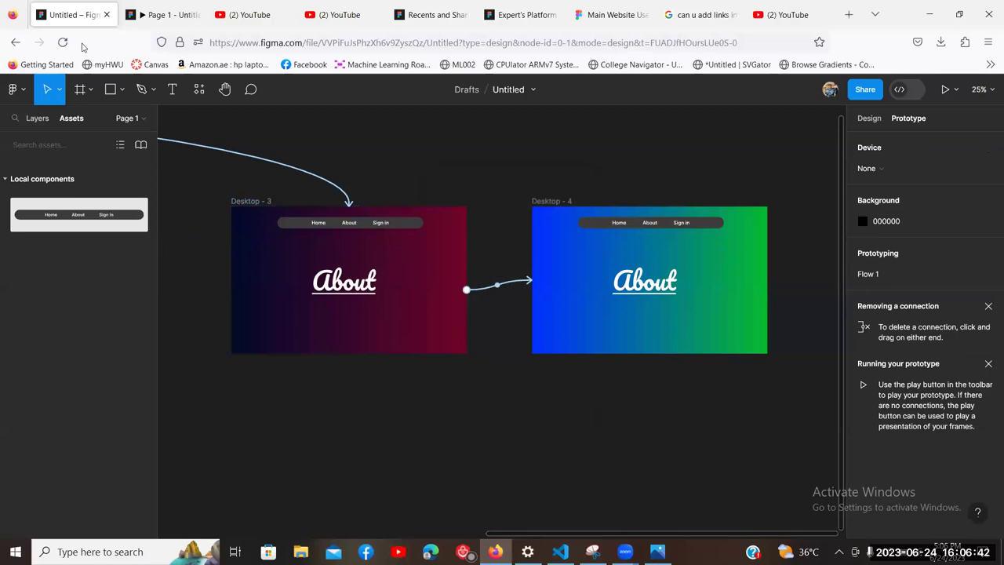
left_click(165, 14)
left_click(63, 42)
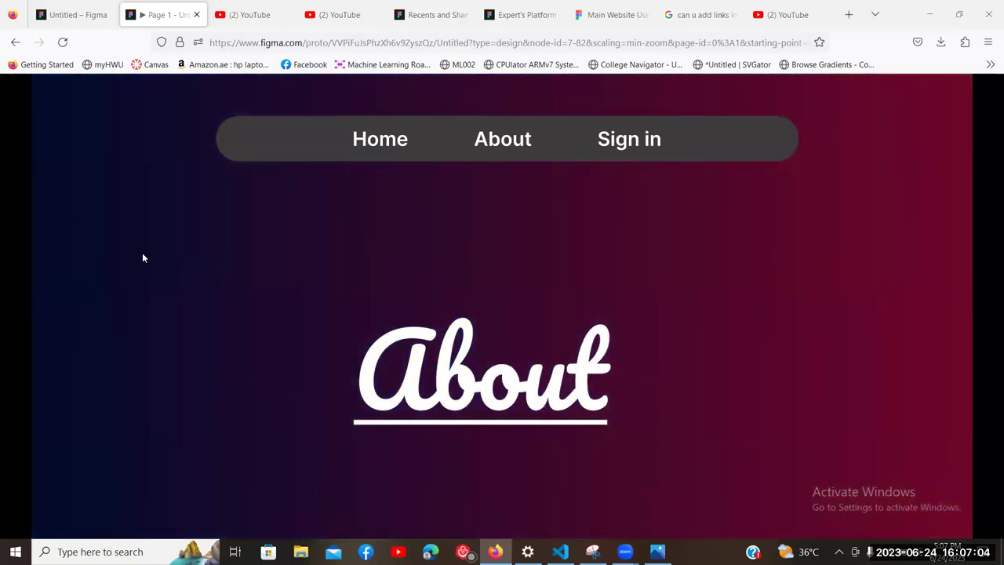
left_click(75, 14)
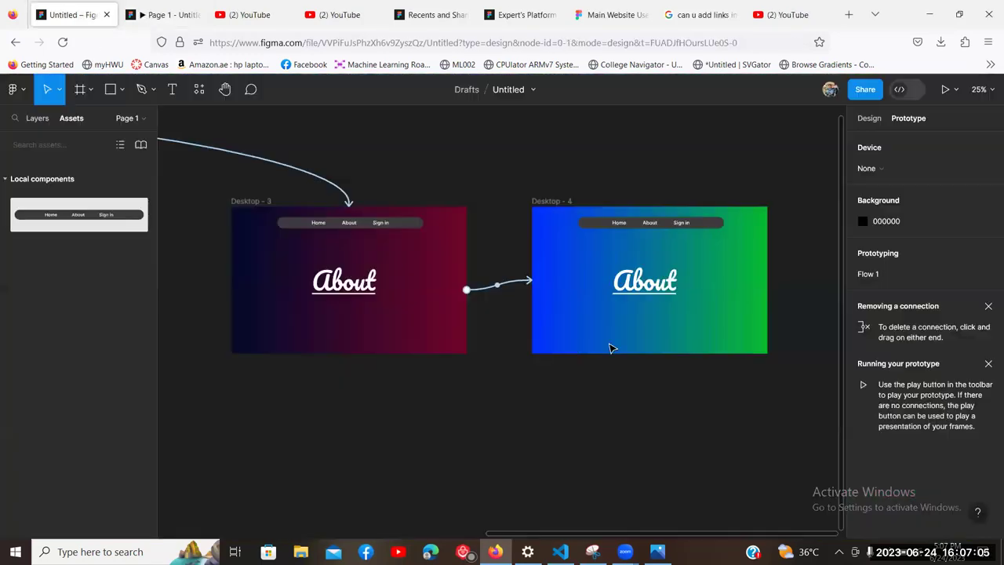
Step: Keep the hover interaction as Dissolve and set its duration to 500ms
left_click(490, 292)
left_click_drag(475, 322, 431, 224)
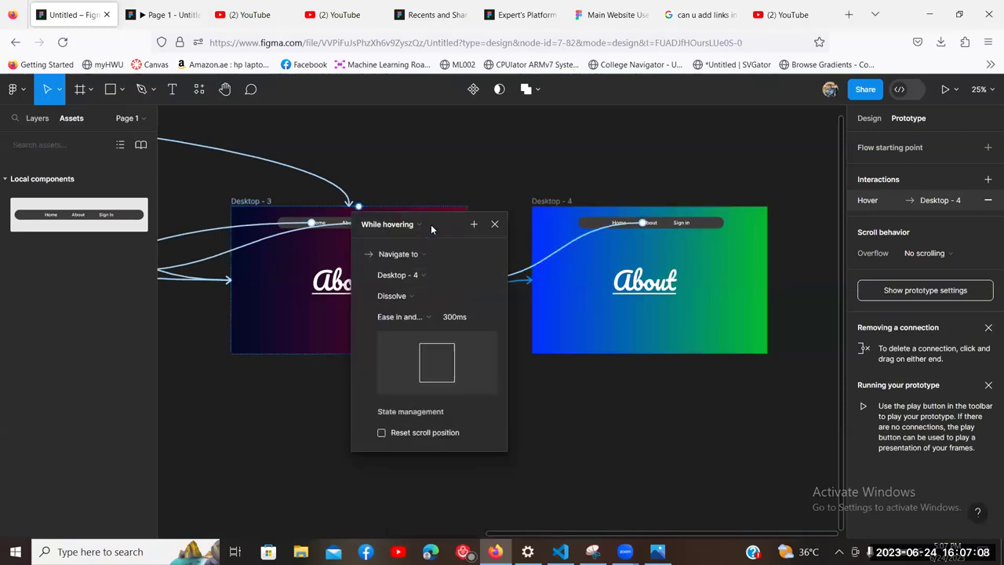
left_click(415, 294)
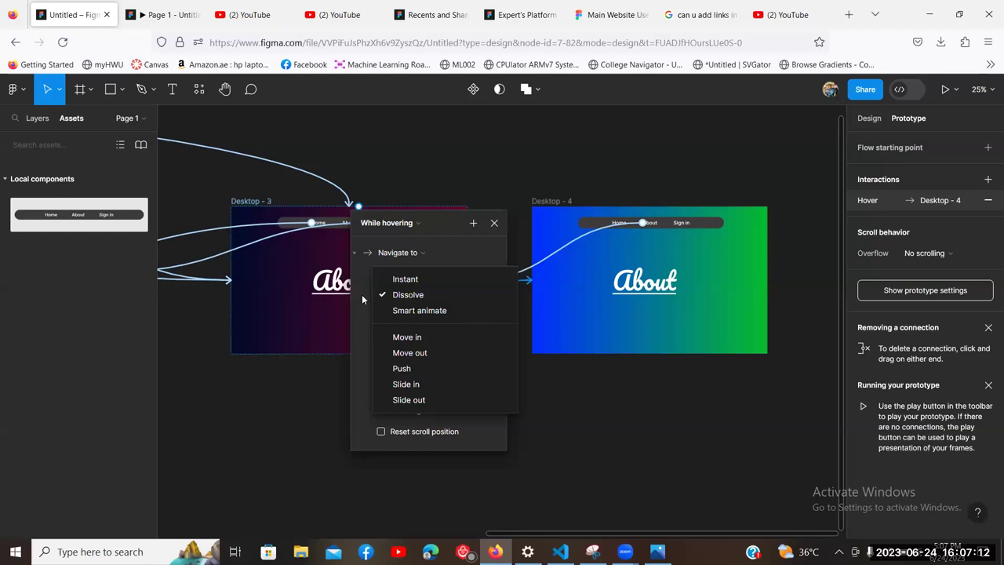
left_click(362, 294)
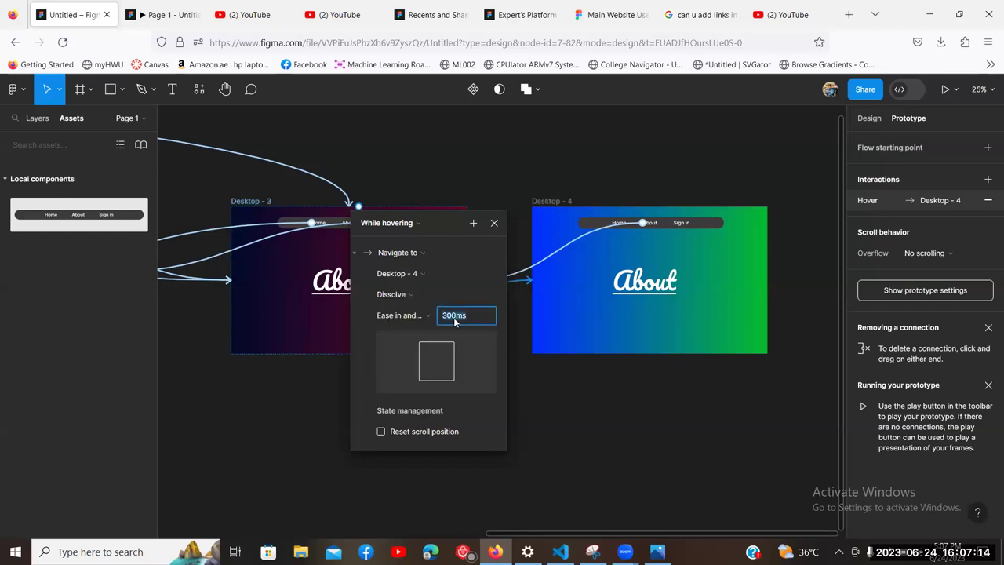
type("500")
key("Return")
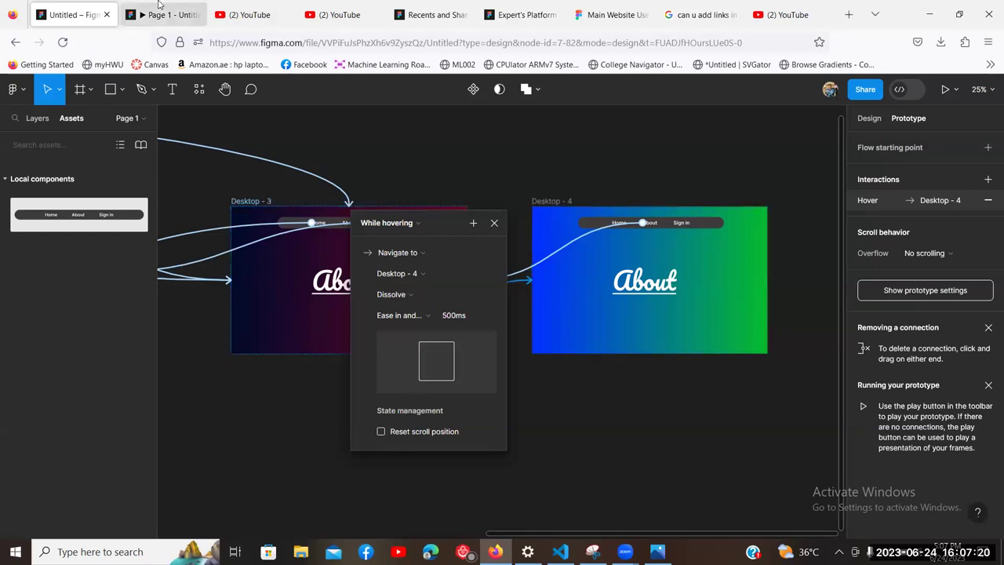
Step: Check the preview, switch the transition to Smart animate, and preview it again
left_click(159, 7)
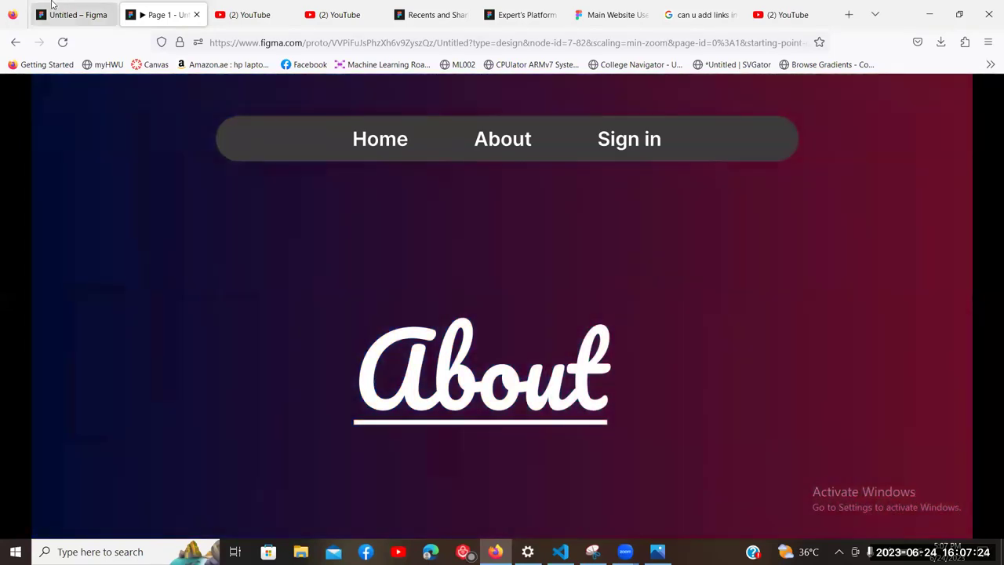
left_click(74, 14)
left_click(402, 296)
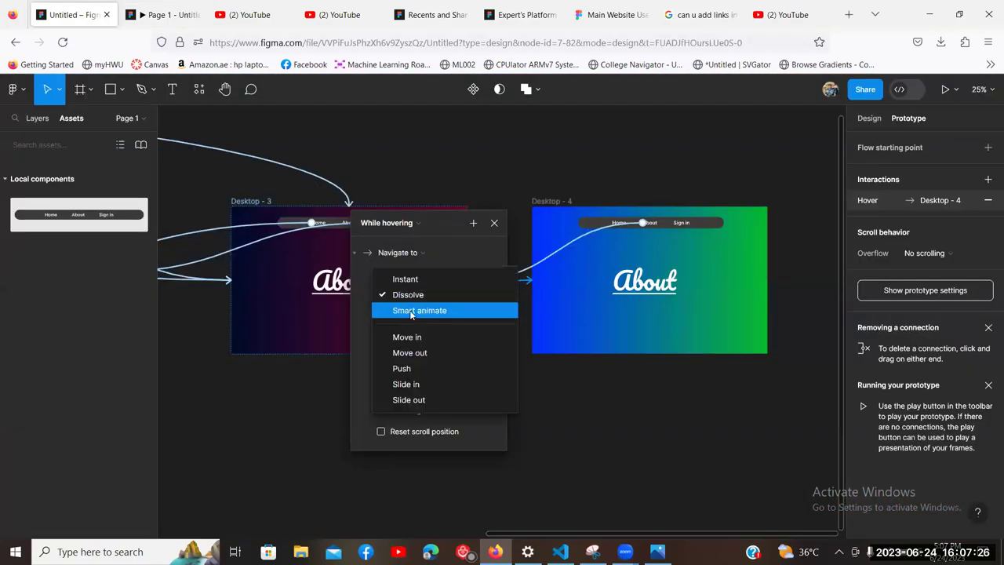
left_click(408, 311)
left_click(640, 405)
left_click(162, 14)
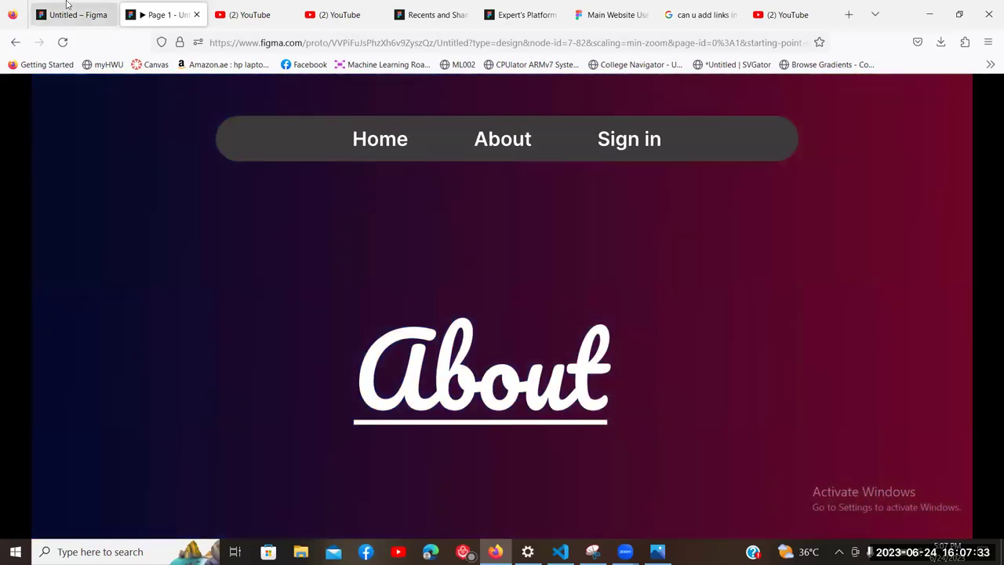
left_click(75, 14)
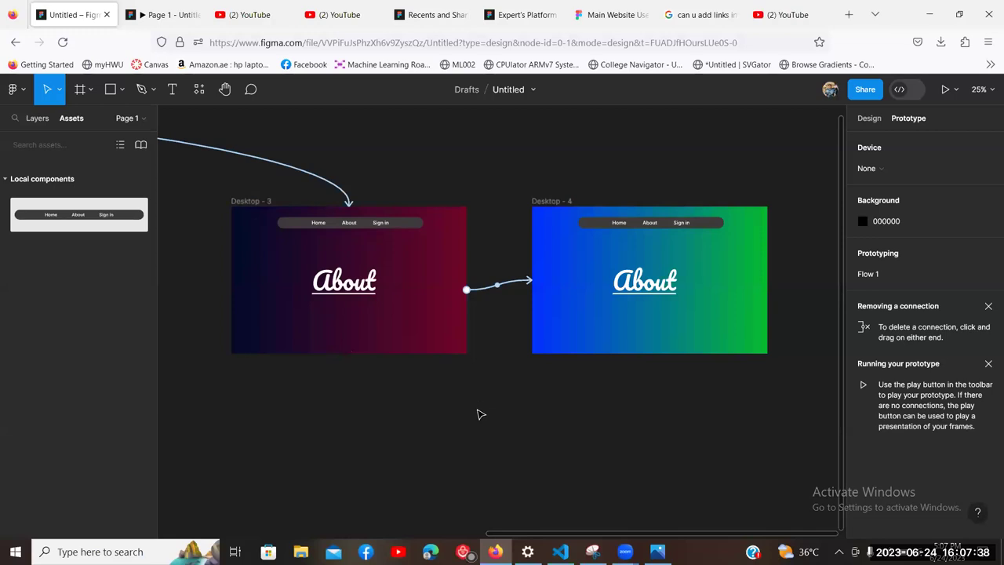
Step: Duplicate Desktop - 3 and place the Desktop - 5 copy beneath it
scroll(480, 414, "down", 3)
scroll(470, 471, "left", 2)
left_click(511, 243)
left_click(591, 324)
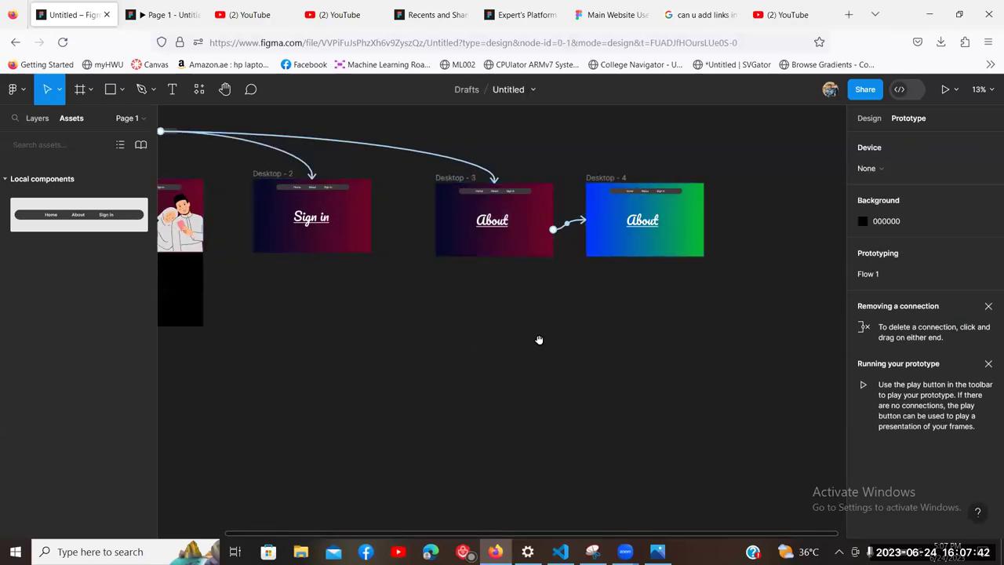
left_click_drag(521, 317, 527, 338)
left_click(507, 284)
key("ctrl+d")
left_click_drag(720, 288, 411, 435)
left_click(573, 444)
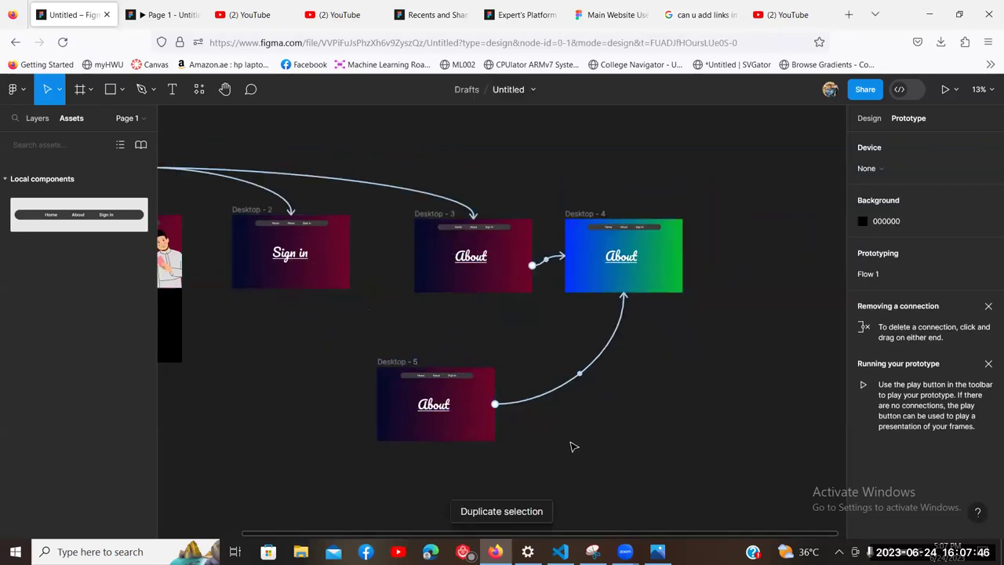
left_click_drag(516, 344, 588, 341)
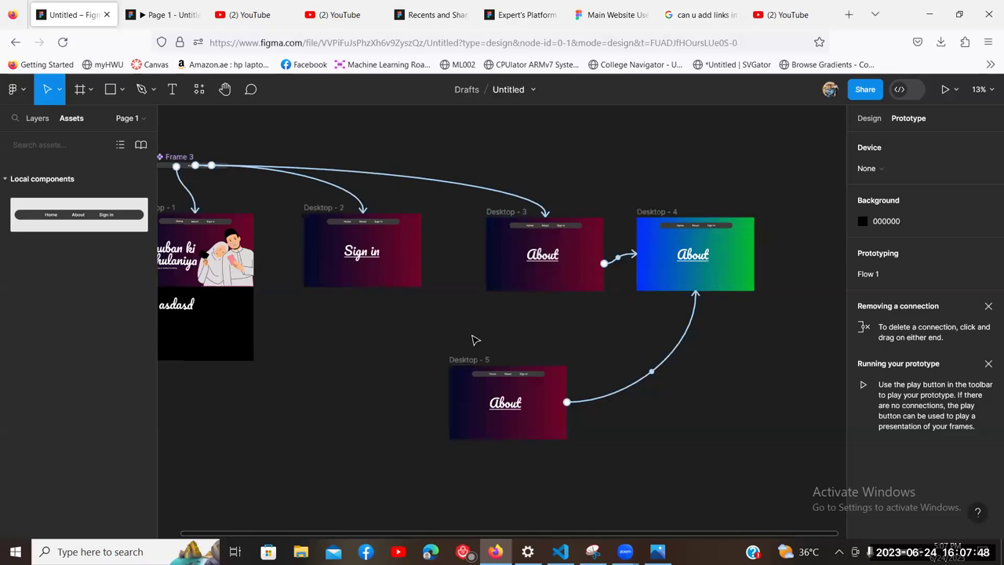
Step: Link Desktop - 3's About heading to Desktop - 5 with Smart animate over 500ms
left_click_drag(484, 326, 527, 324)
left_click(530, 230)
left_click(530, 230)
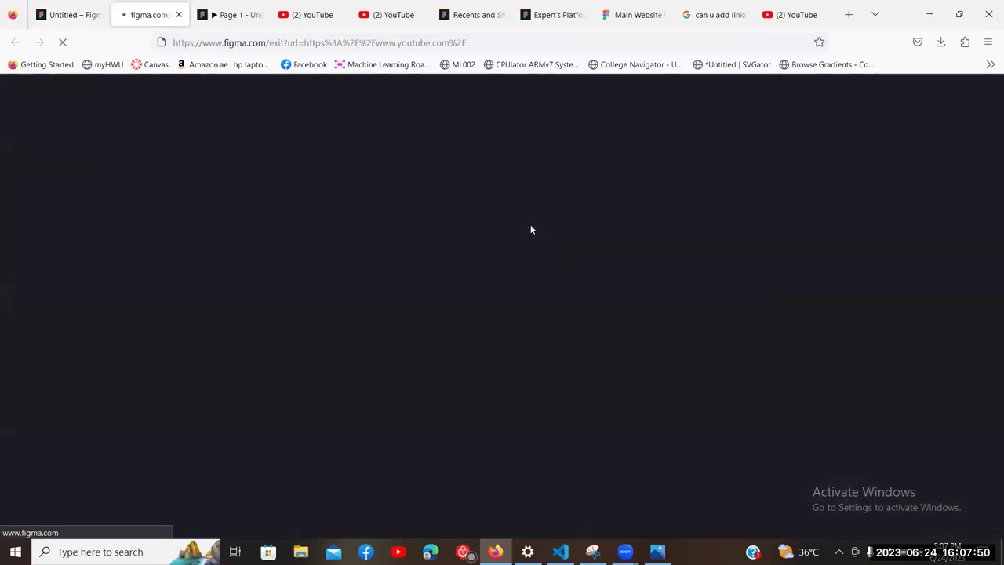
left_click(178, 14)
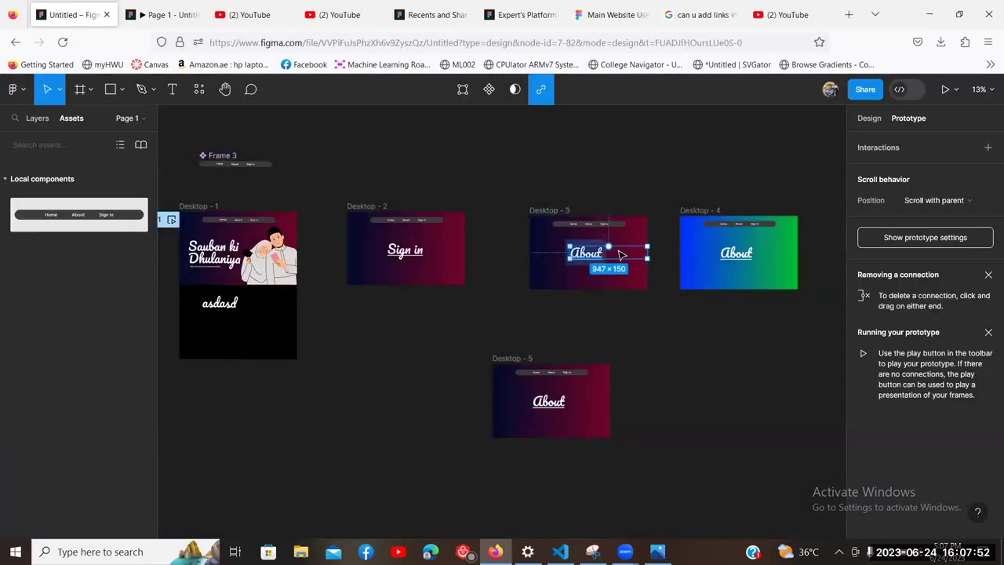
left_click_drag(648, 253, 568, 410)
left_click(584, 337)
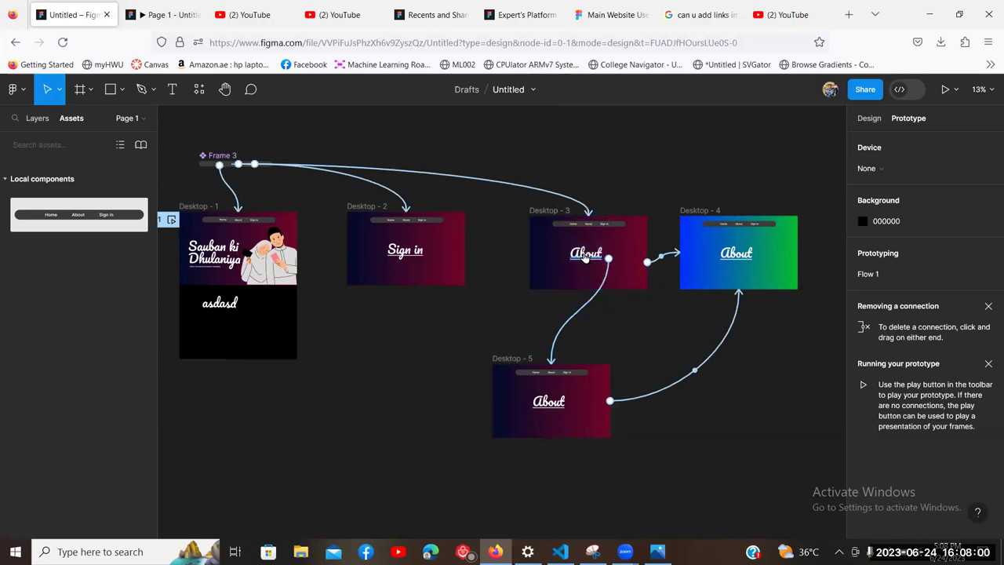
left_click(582, 312)
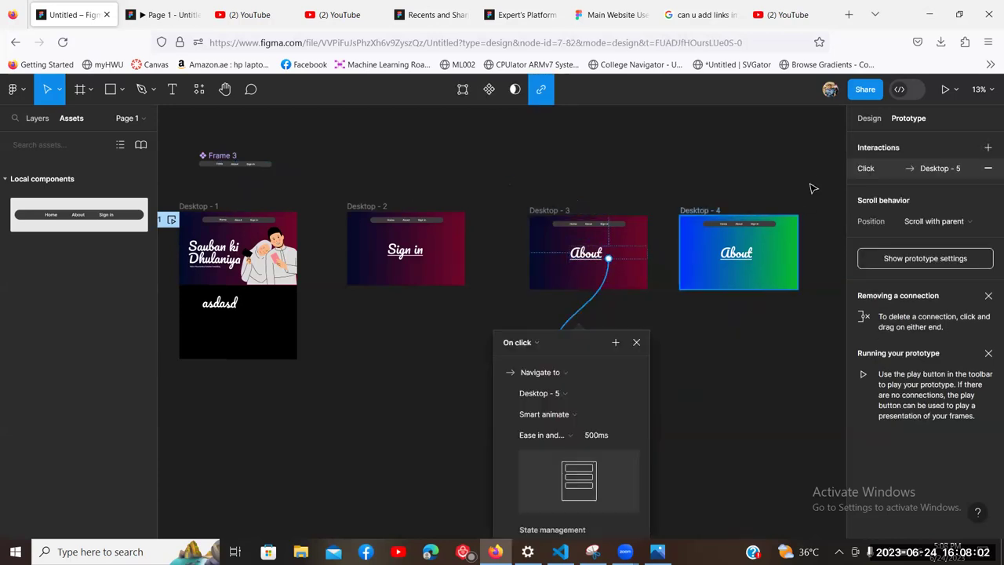
Step: Change the About link's trigger from On click to While hovering
left_click(526, 345)
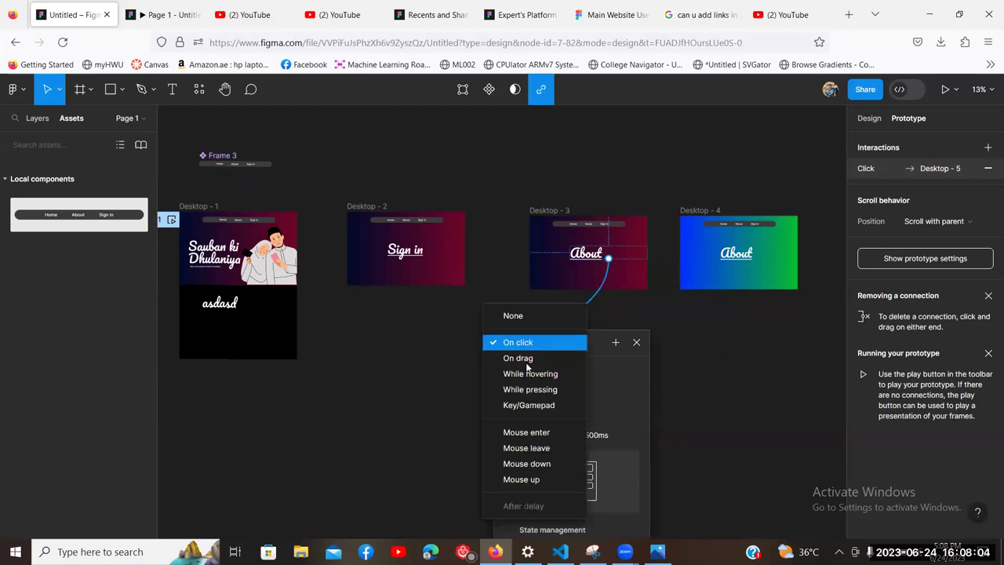
left_click(528, 373)
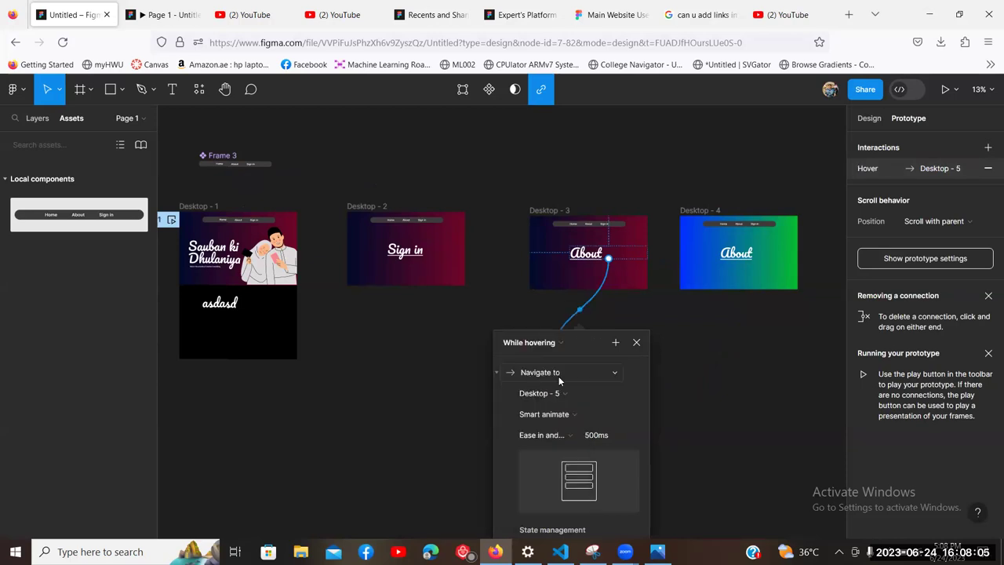
left_click(701, 424)
Step: Remove Desktop - 5's own hover link to Desktop - 4
scroll(701, 421, "down", 3)
scroll(627, 392, "up", 2)
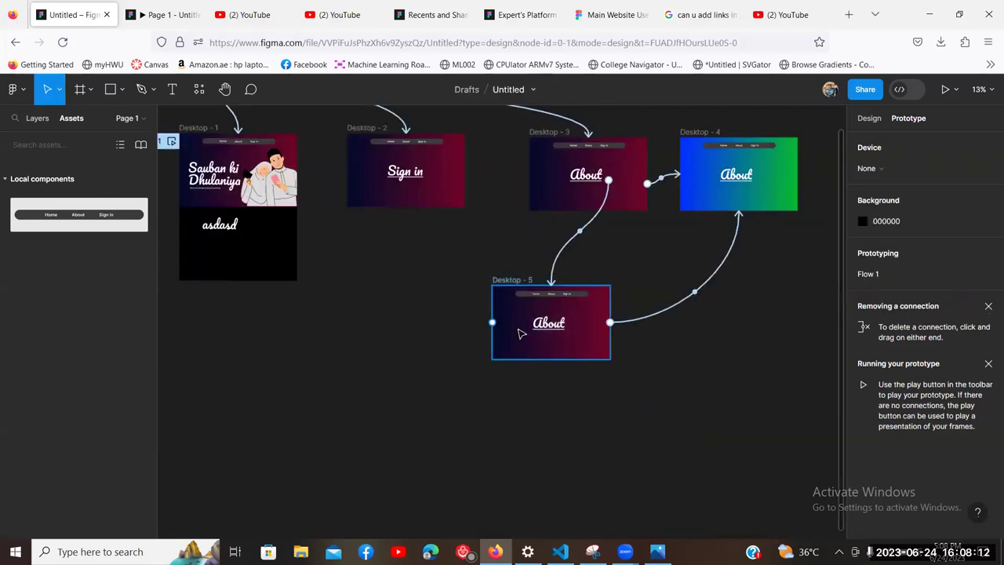
left_click(580, 328)
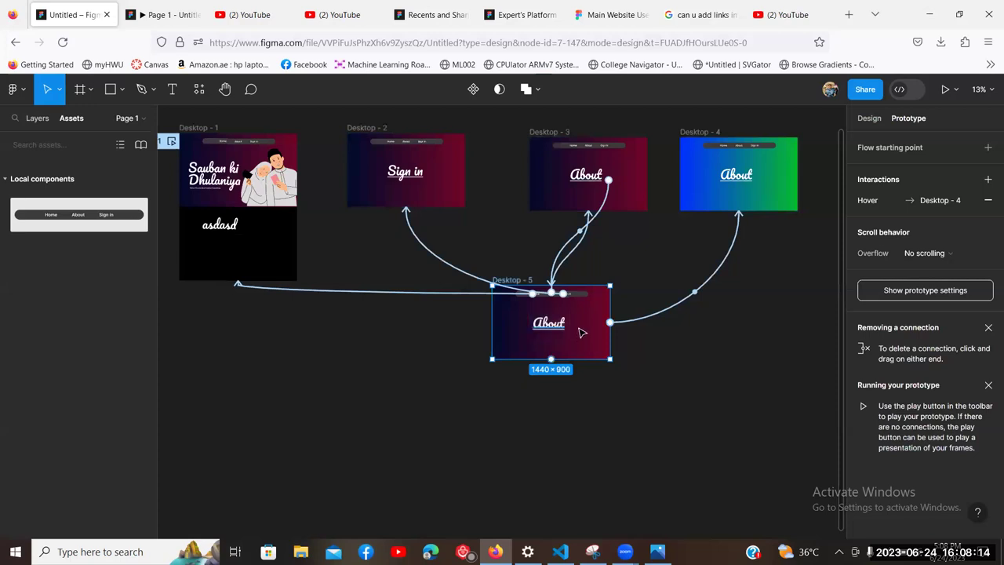
left_click(558, 328)
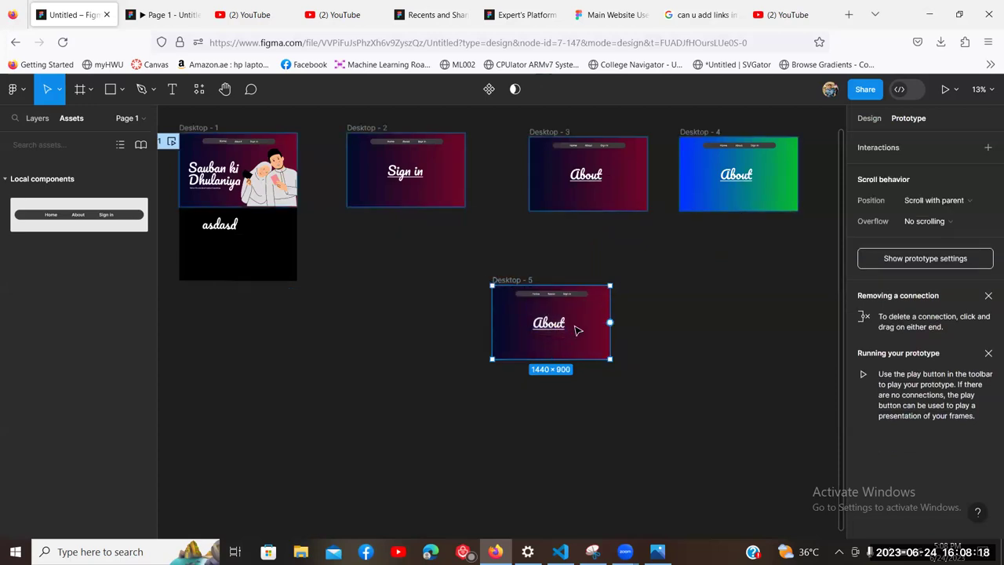
Step: Fill Desktop - 5's About text layer with yellow F8EE00 and view the prototype preview
left_click(31, 119)
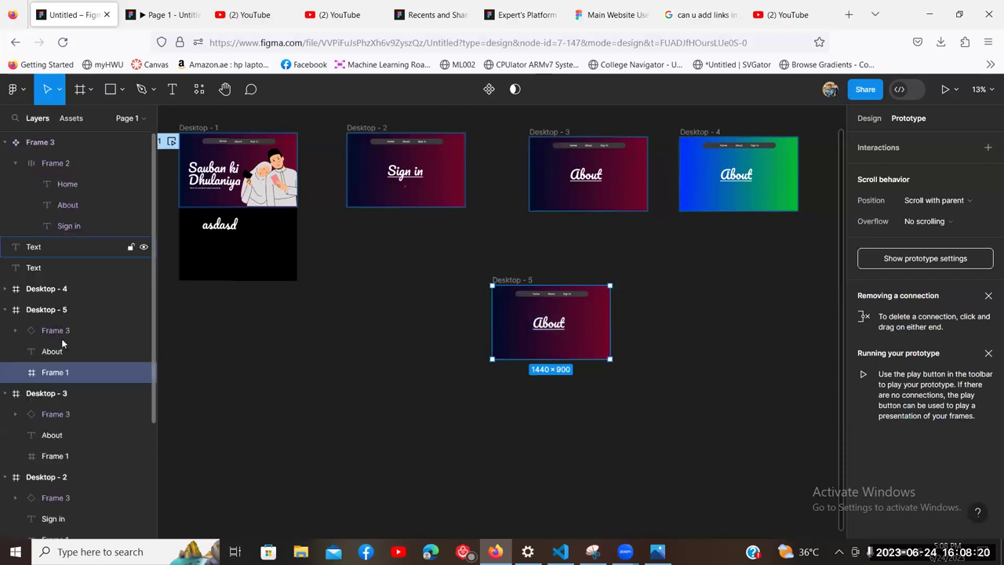
left_click(72, 351)
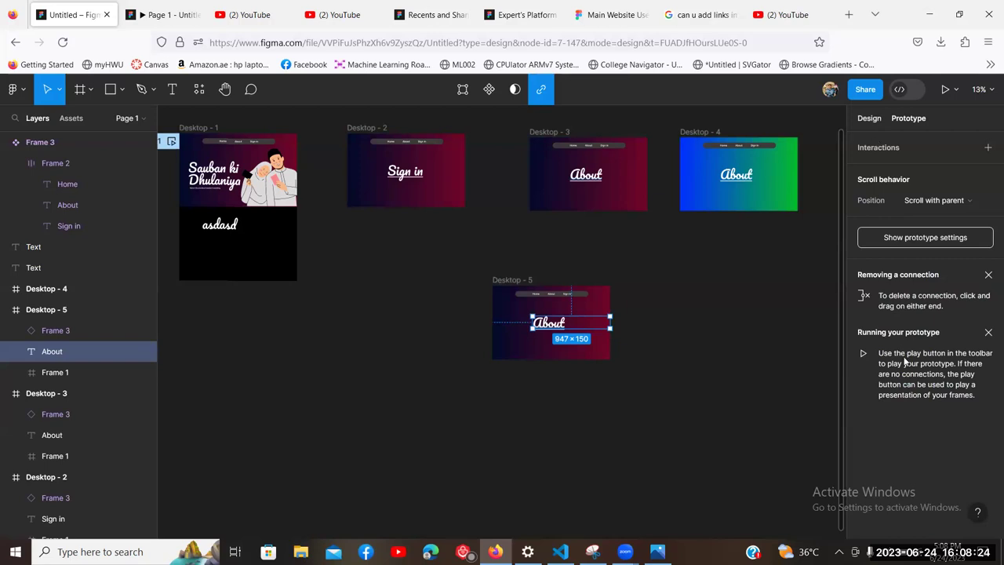
key("alt+8")
scroll(890, 376, "down", 5)
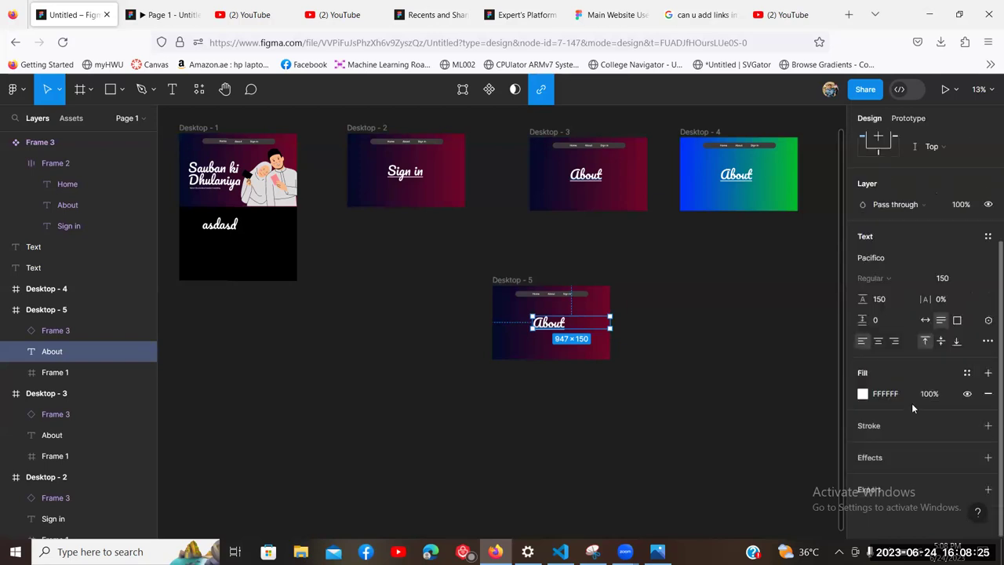
left_click(862, 394)
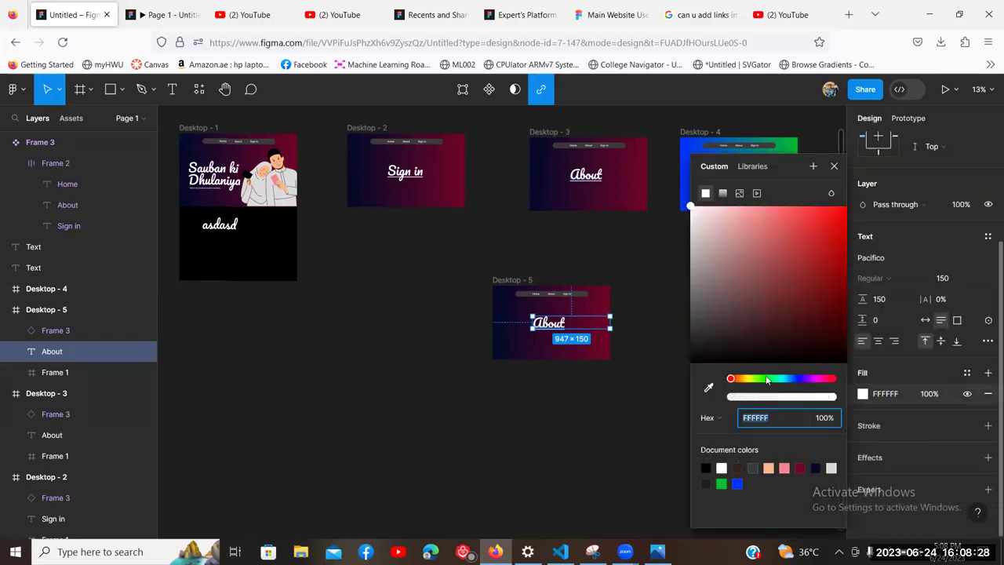
left_click(745, 380)
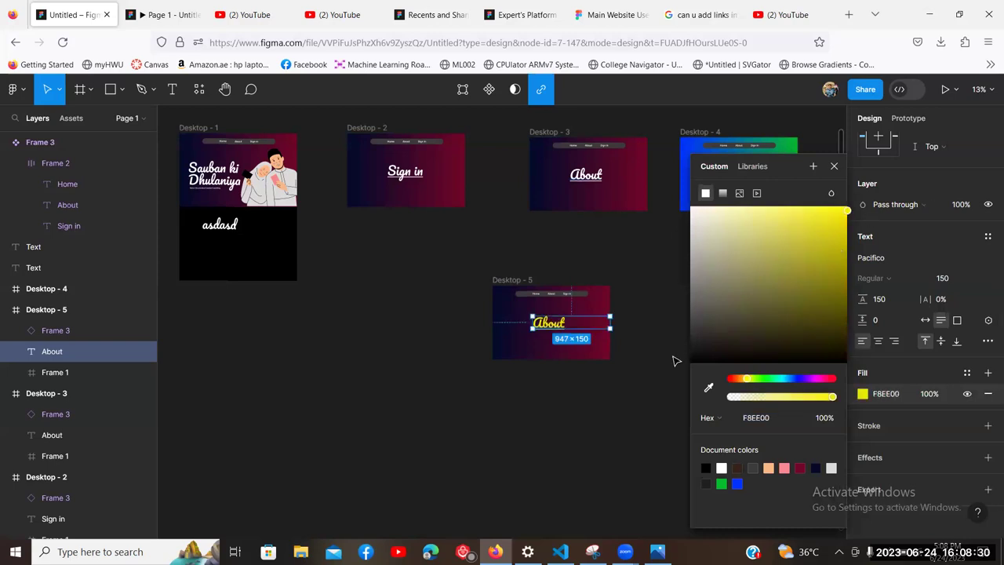
left_click(673, 353)
scroll(673, 344, "up", 2)
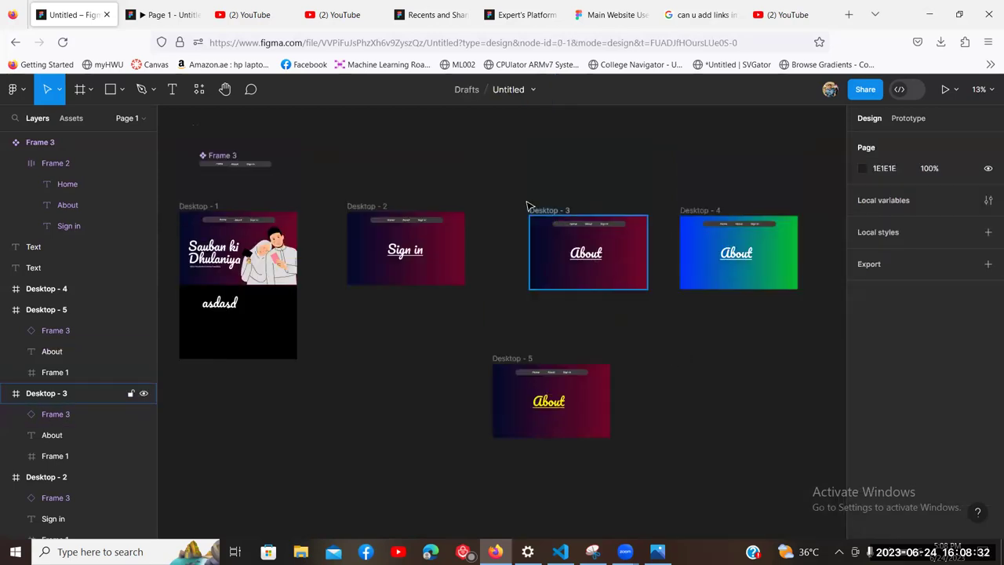
left_click(164, 15)
Step: Reload the prototype preview and compare it against the design file
left_click(63, 42)
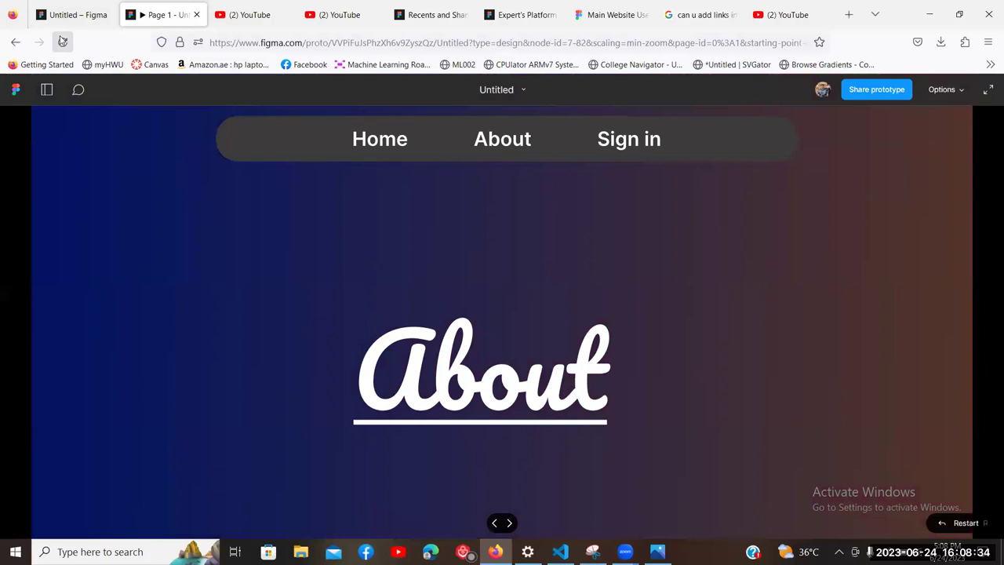
left_click(71, 14)
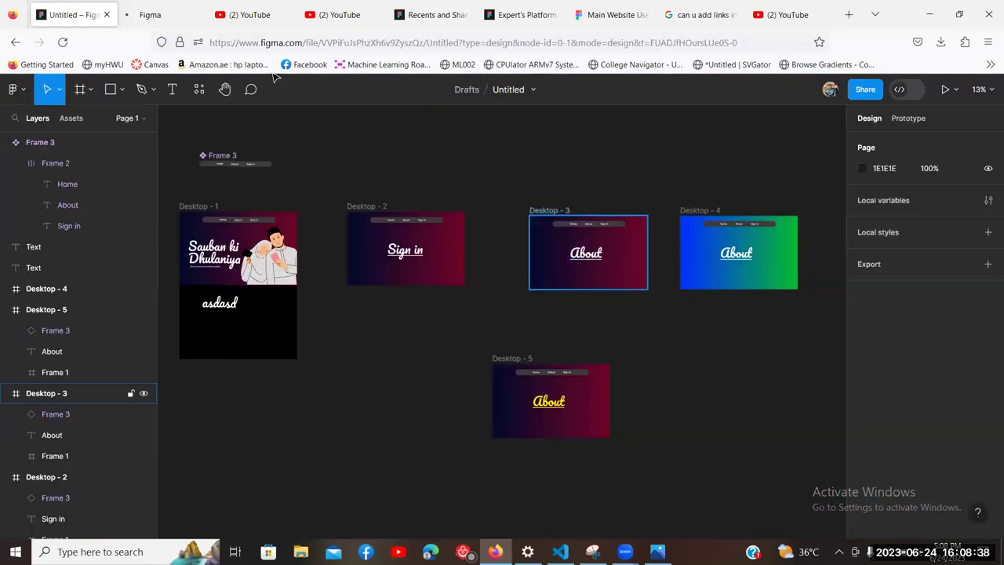
left_click(147, 6)
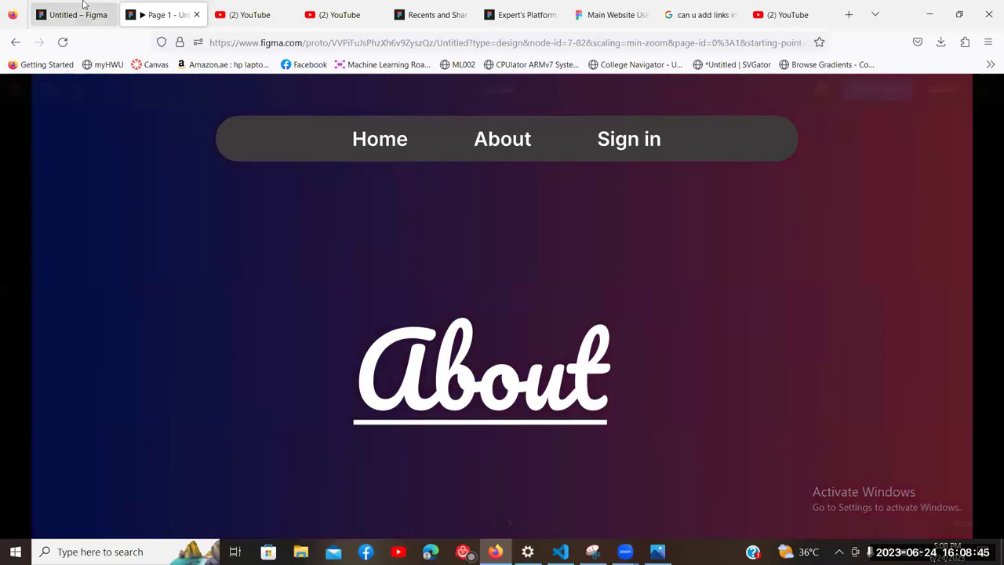
left_click(84, 6)
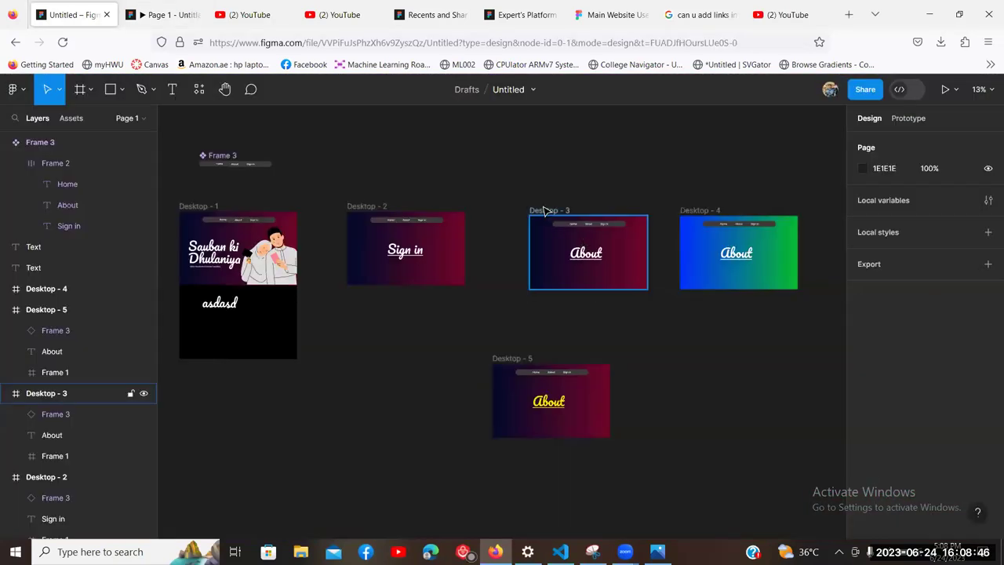
Step: Delete the blue-green Desktop - 4 frame from the canvas
left_click(587, 247)
key("ctrl+t")
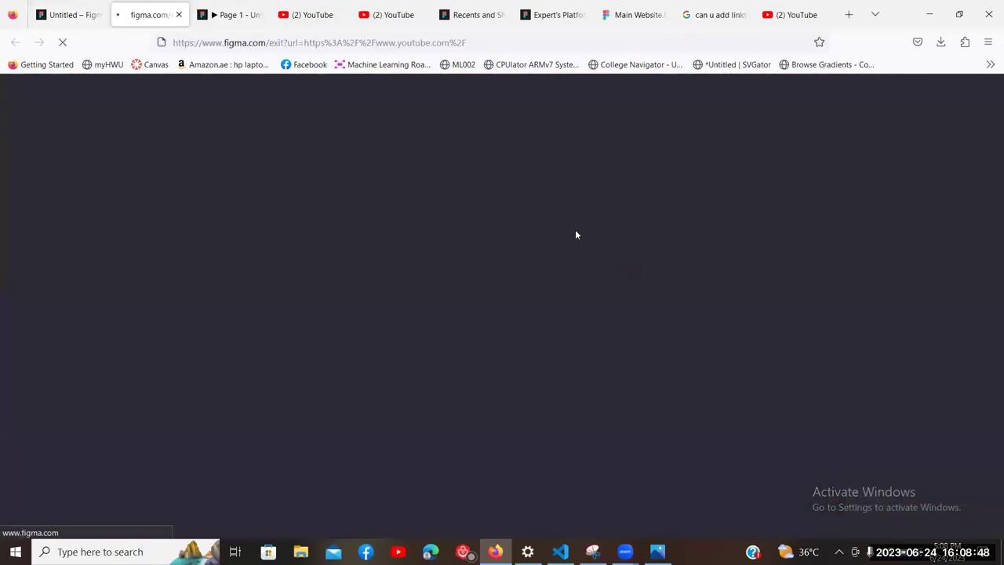
key("ctrl+w")
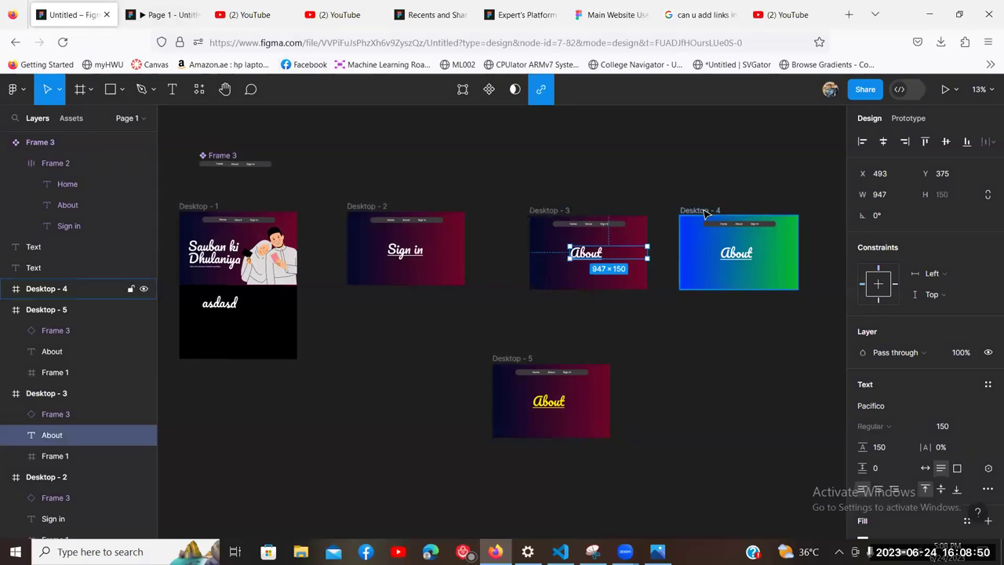
left_click(705, 214)
key("Delete")
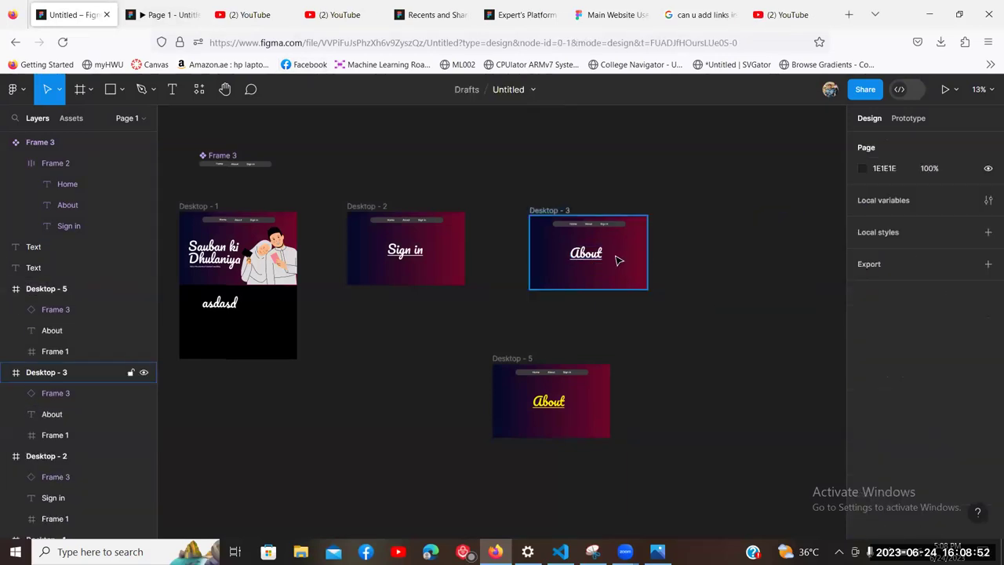
left_click(541, 208)
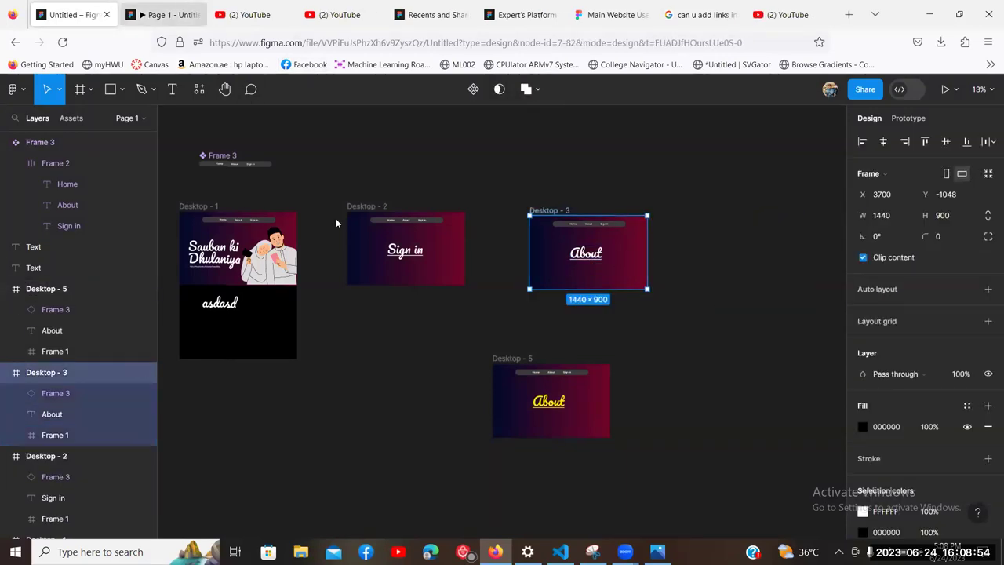
Step: Present the prototype again, then undo to restore the deleted Desktop - 4 frame
left_click(164, 14)
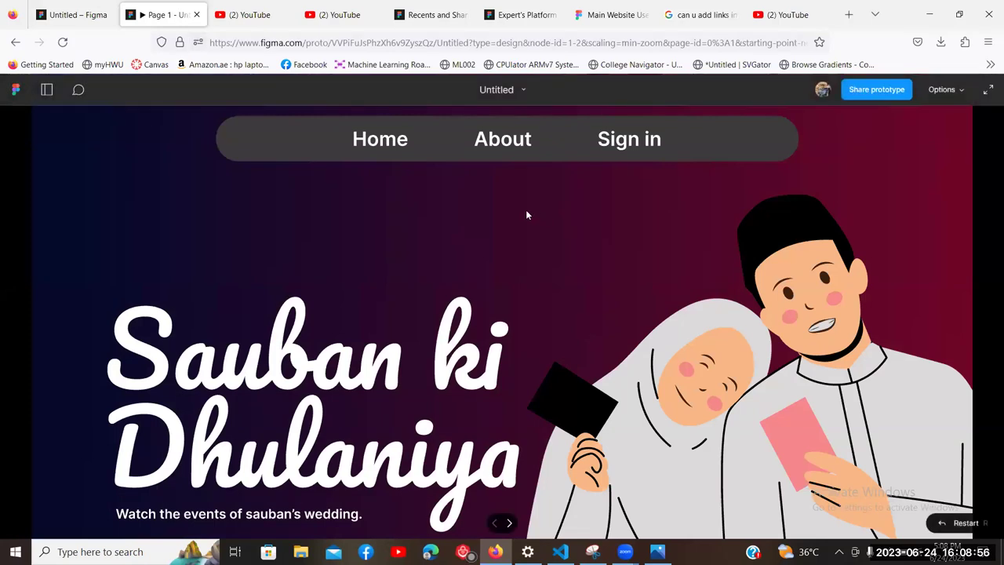
left_click(196, 14)
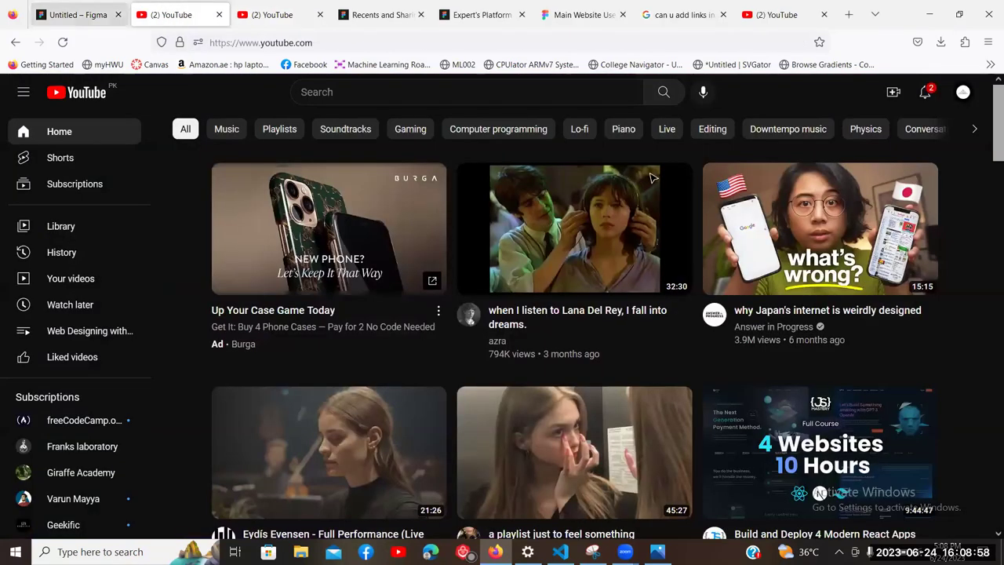
left_click(79, 14)
left_click(945, 89)
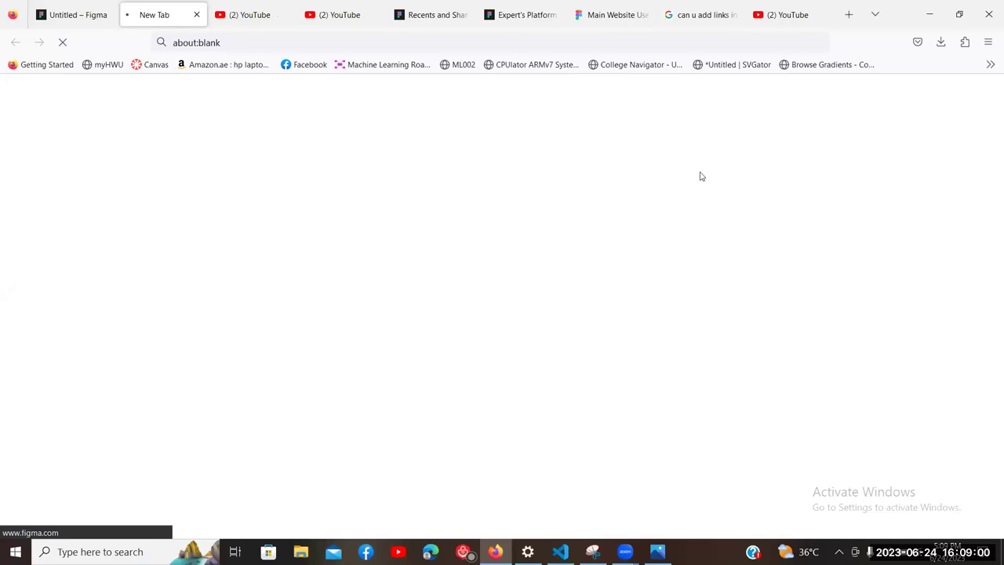
left_click(78, 5)
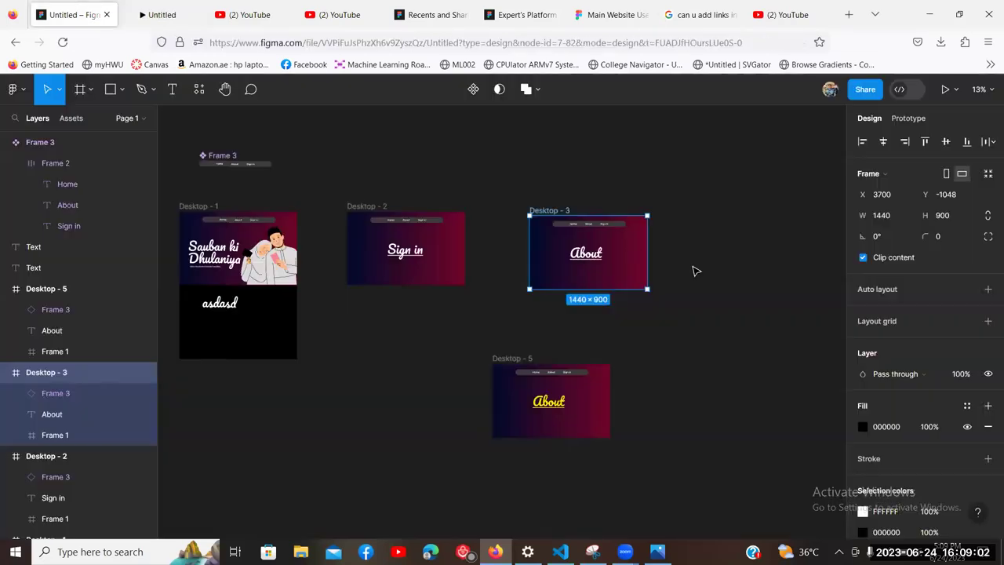
left_click(188, 6)
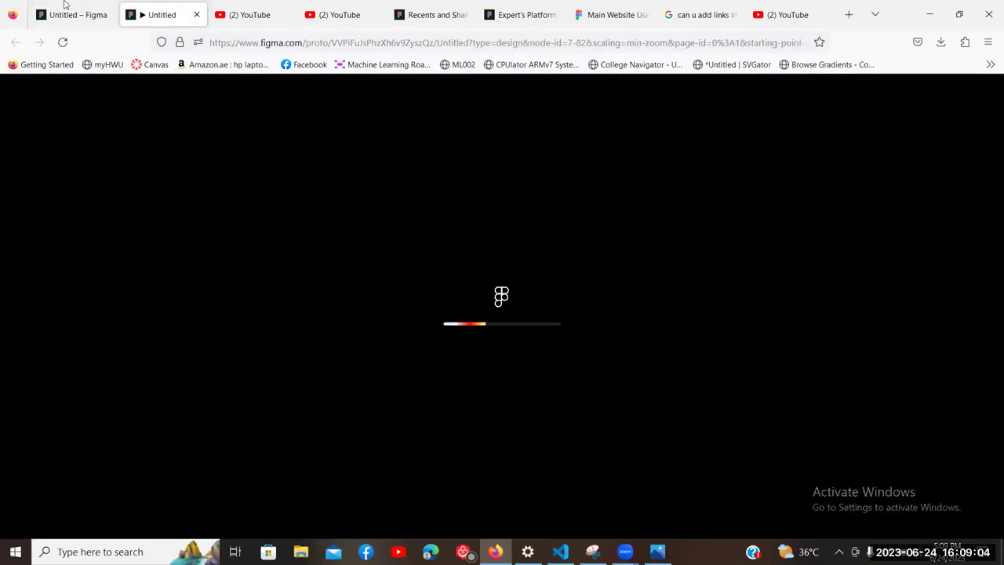
key("ctrl+shift+Tab")
left_click(186, 6)
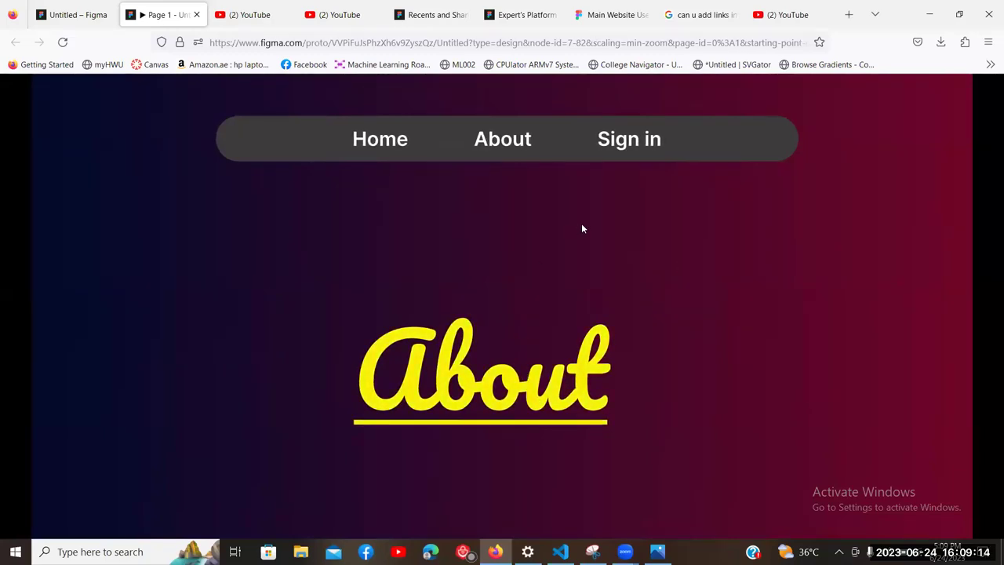
left_click(116, 13)
left_click(790, 377)
key("ctrl+z")
left_click(638, 341)
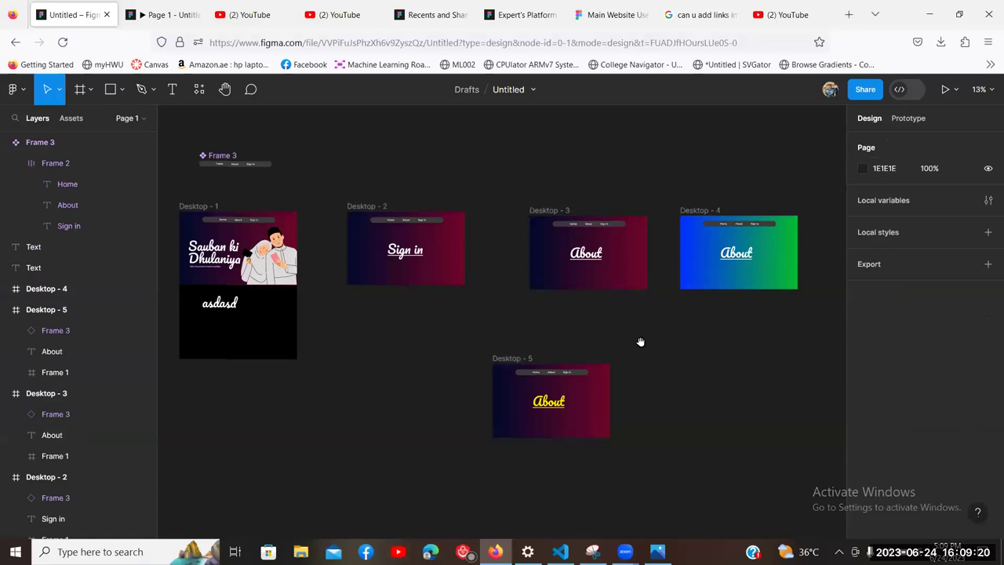
scroll(533, 339, "right", 3)
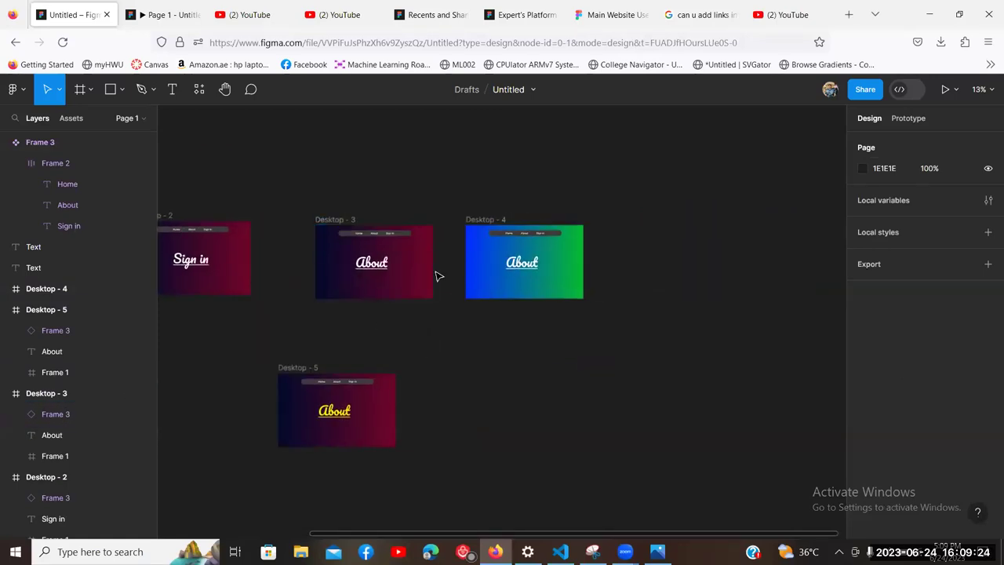
left_click(404, 263)
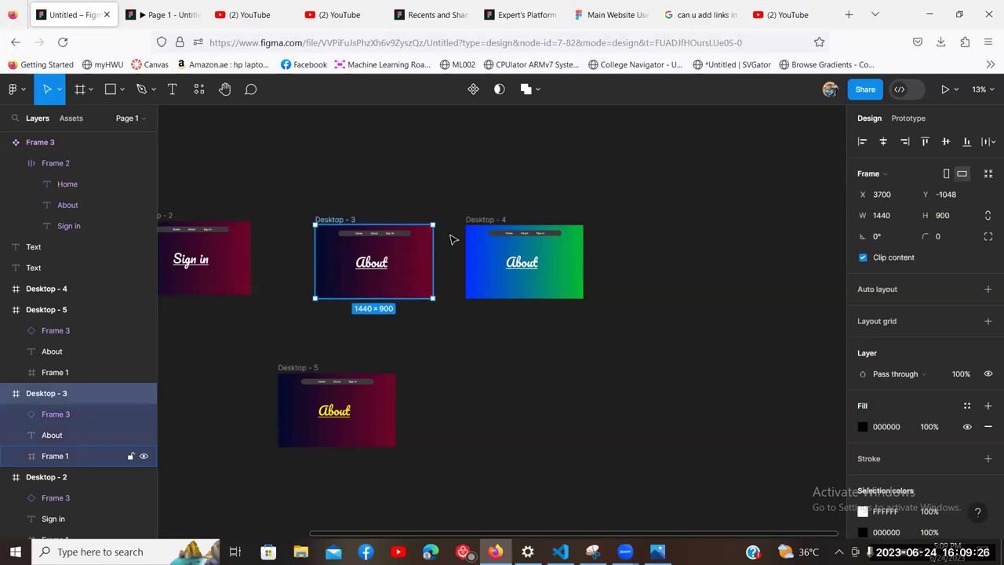
left_click(576, 272)
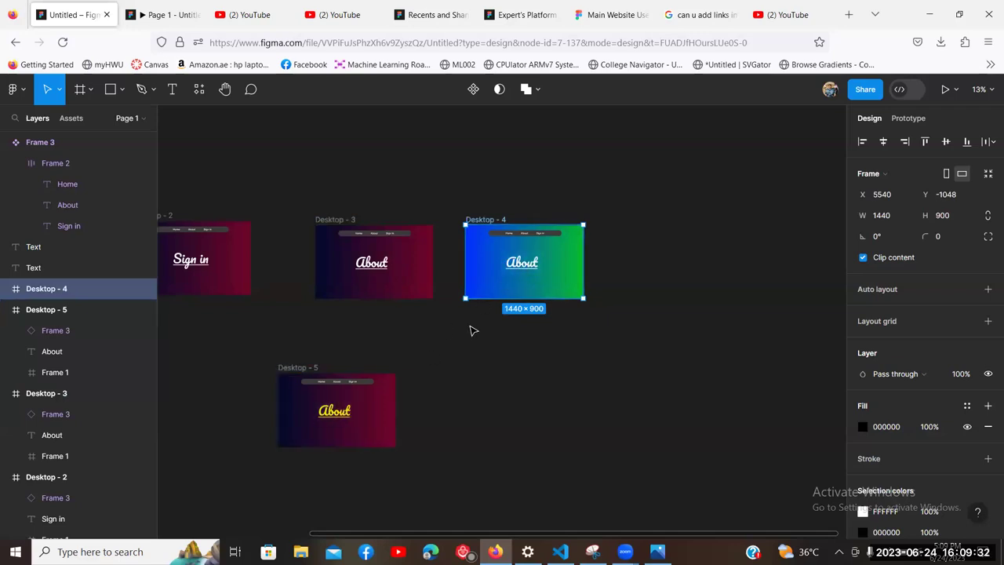
left_click(383, 414)
left_click(507, 264)
left_click(376, 405)
left_click(503, 296)
left_click(392, 394)
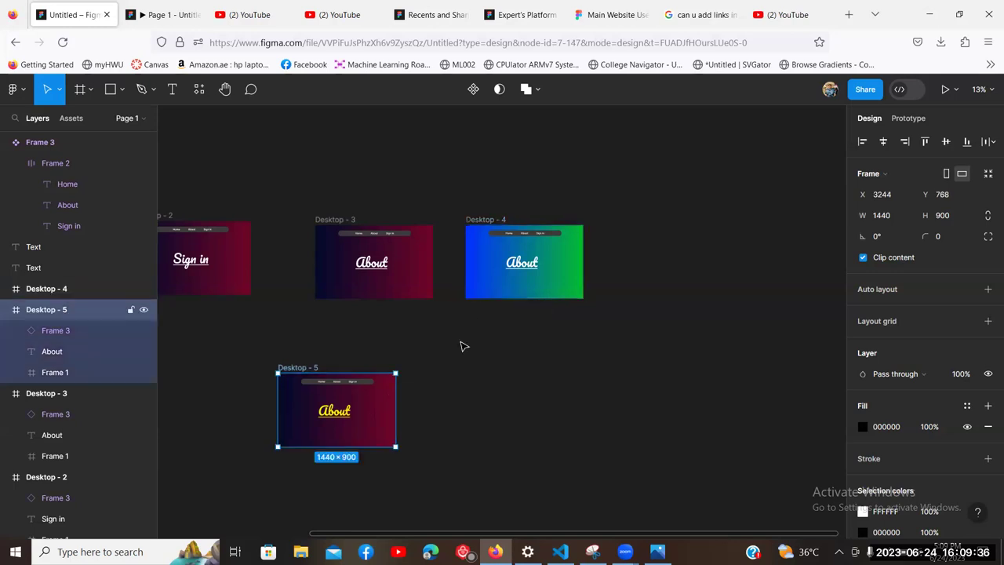
left_click(478, 305)
left_click(403, 290)
left_click(379, 401)
left_click(407, 280)
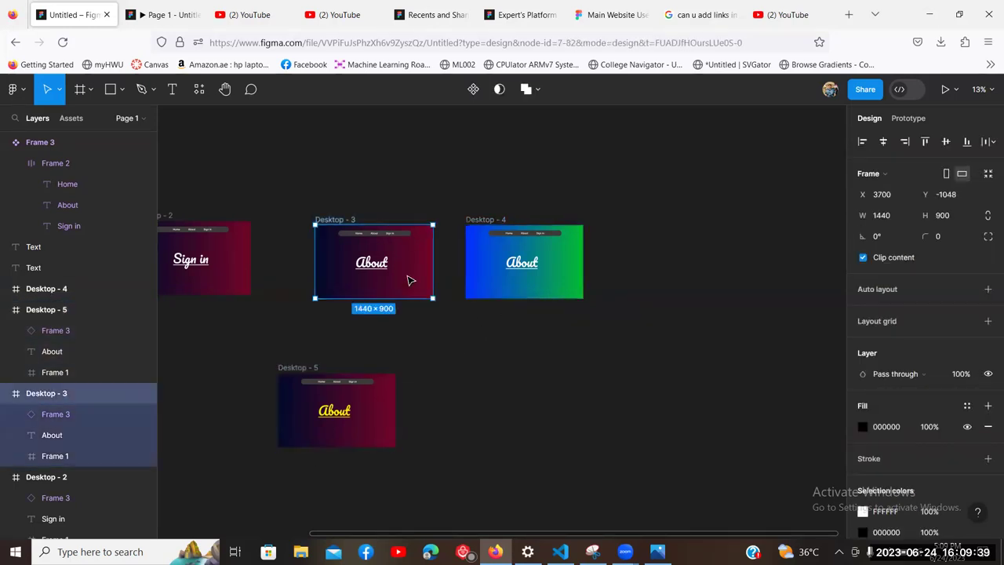
left_click(545, 286)
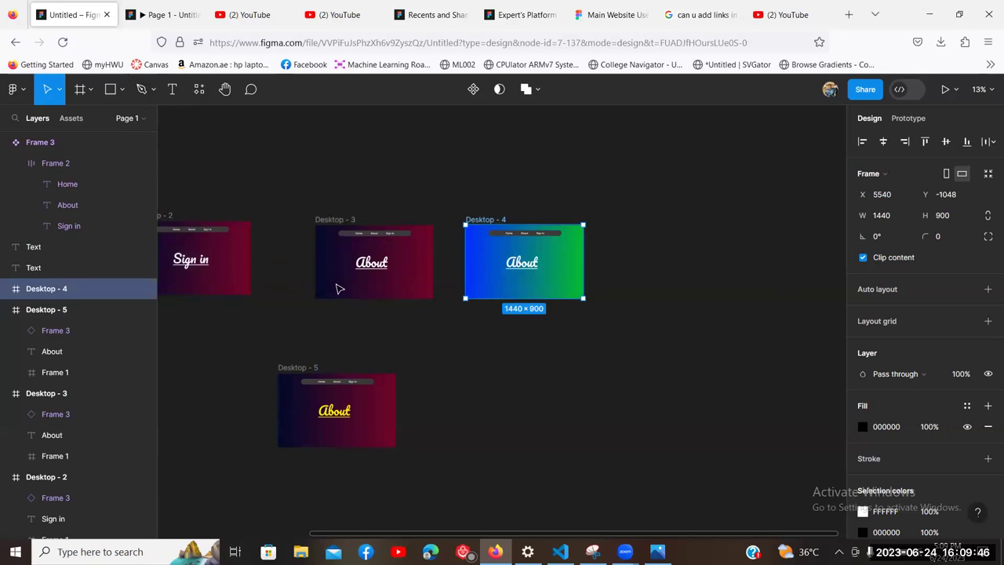
mouse_move(369, 267)
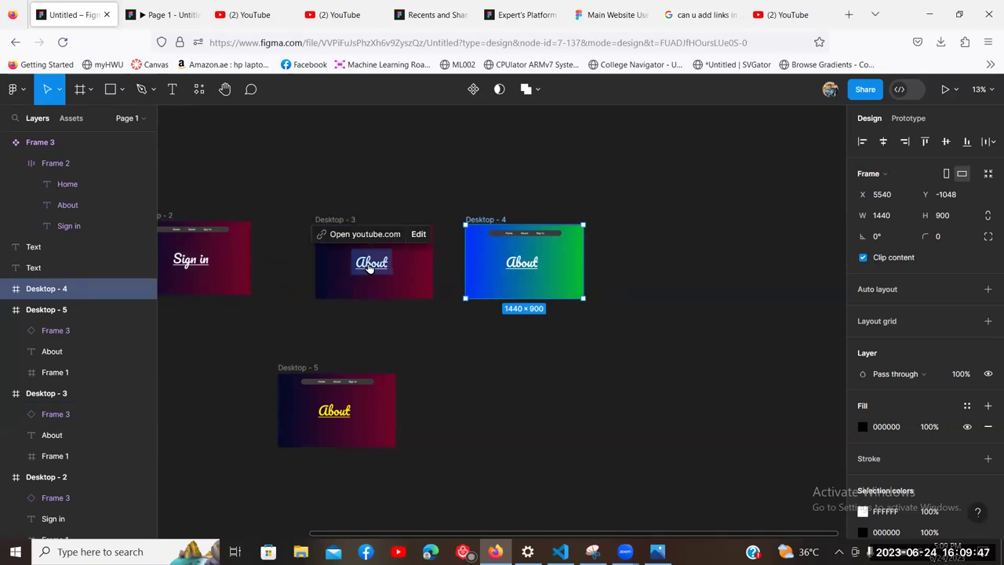
left_click(521, 262)
left_click(513, 233)
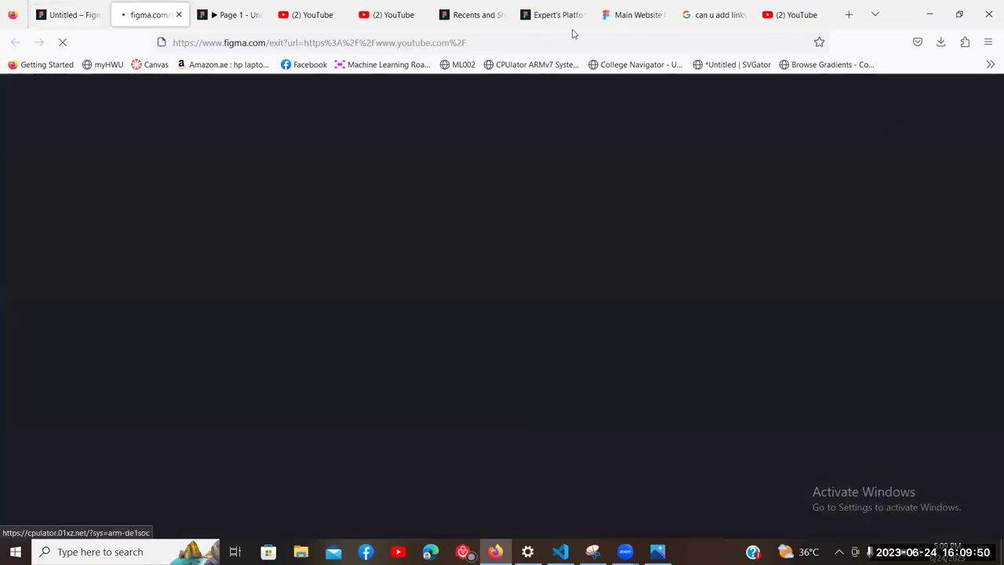
left_click(178, 14)
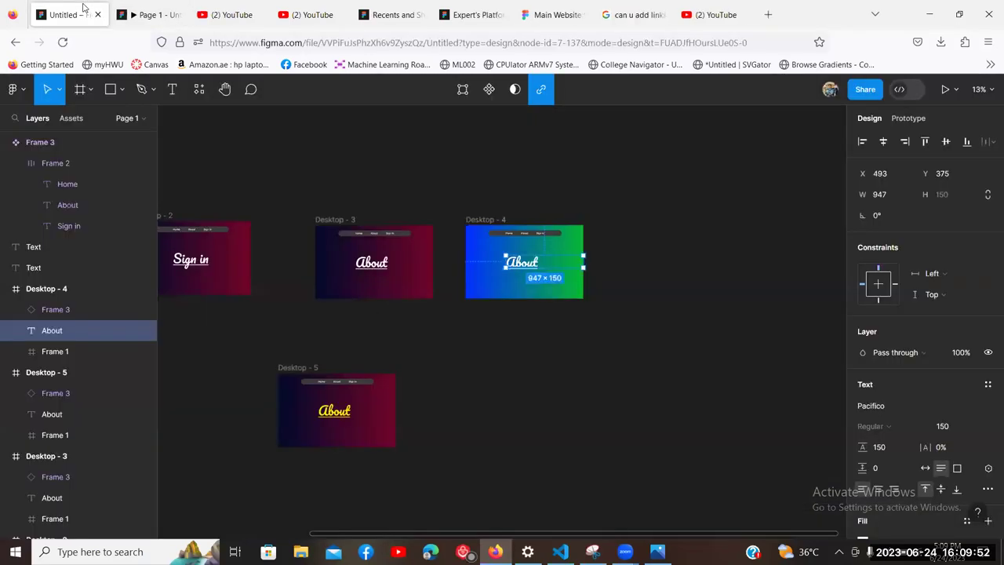
Step: Link the About text on blue-green Desktop - 4 to Desktop - 5
left_click(540, 90)
key("Escape")
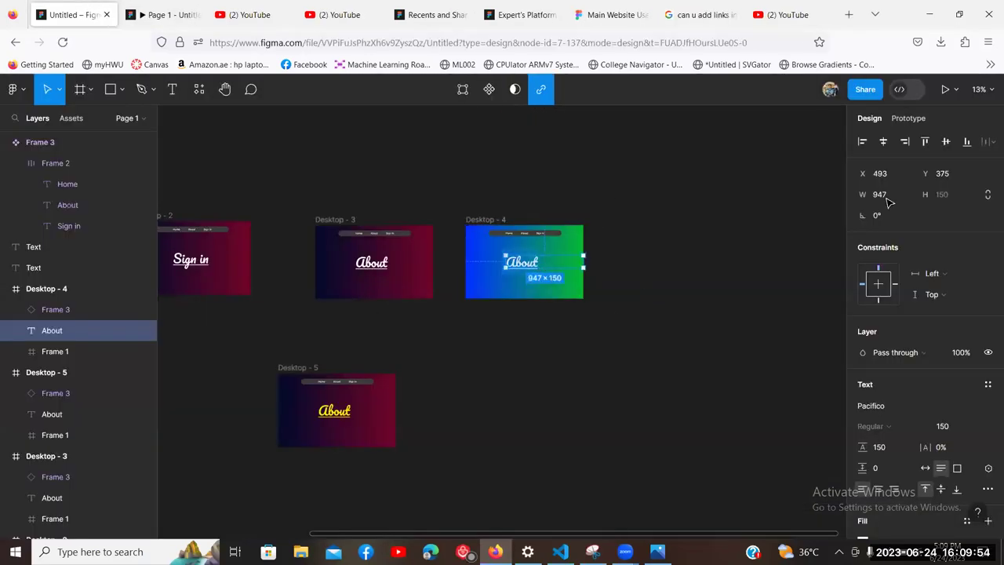
left_click(907, 118)
left_click_drag(594, 259, 339, 380)
left_click(506, 396)
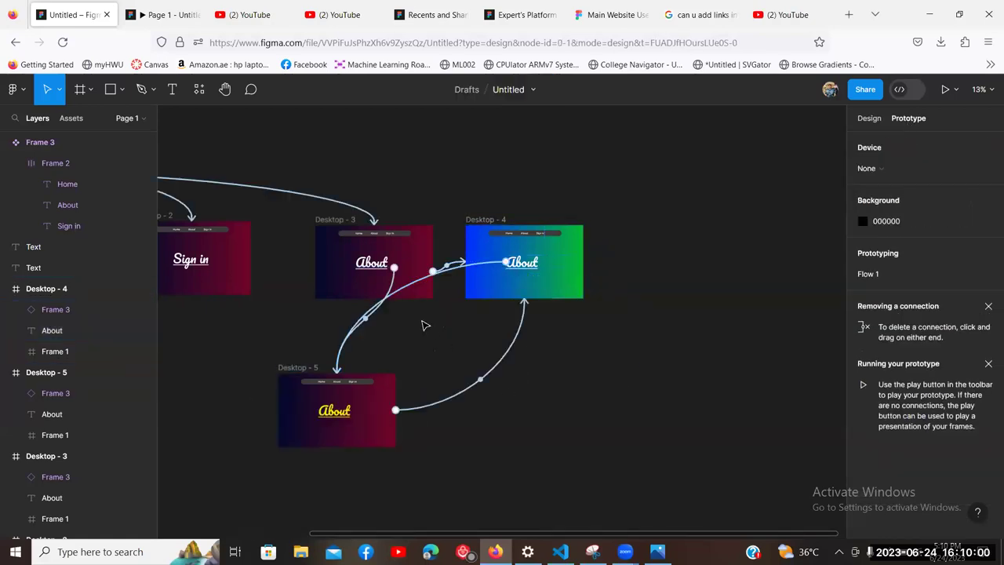
Step: Deselect the frames and present the prototype in a new tab
left_click(332, 223)
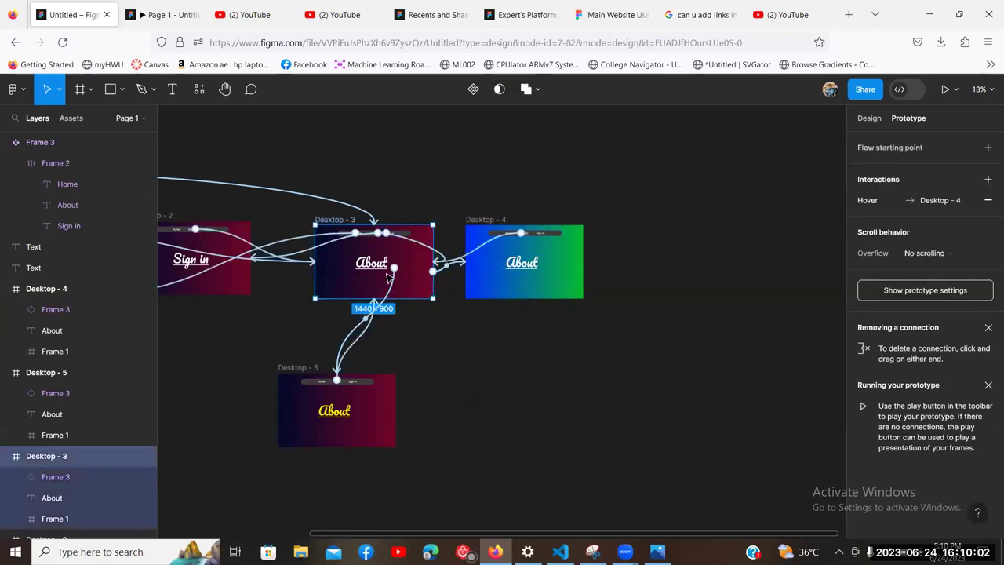
left_click(486, 220)
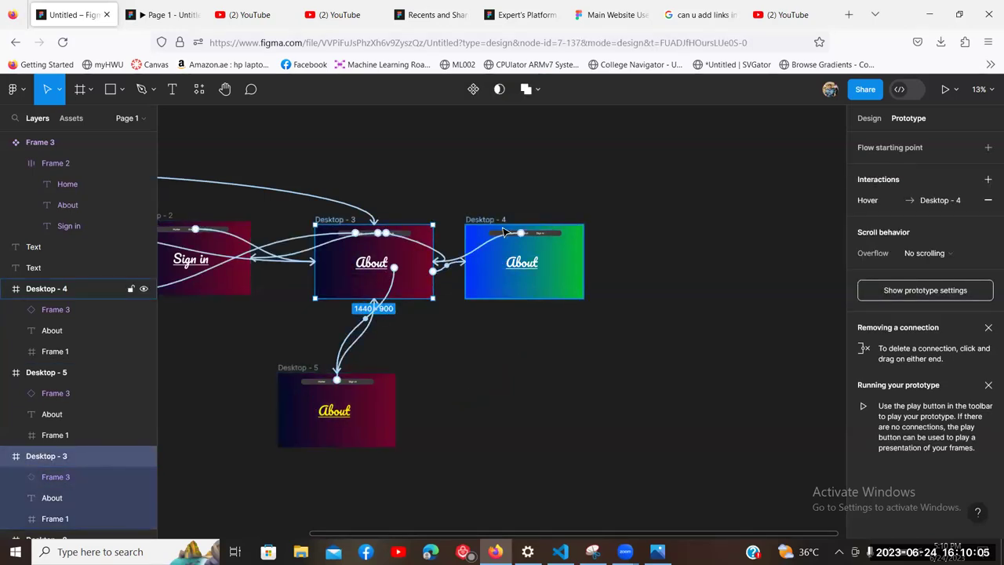
left_click(697, 348)
key("ctrl+alt+Return")
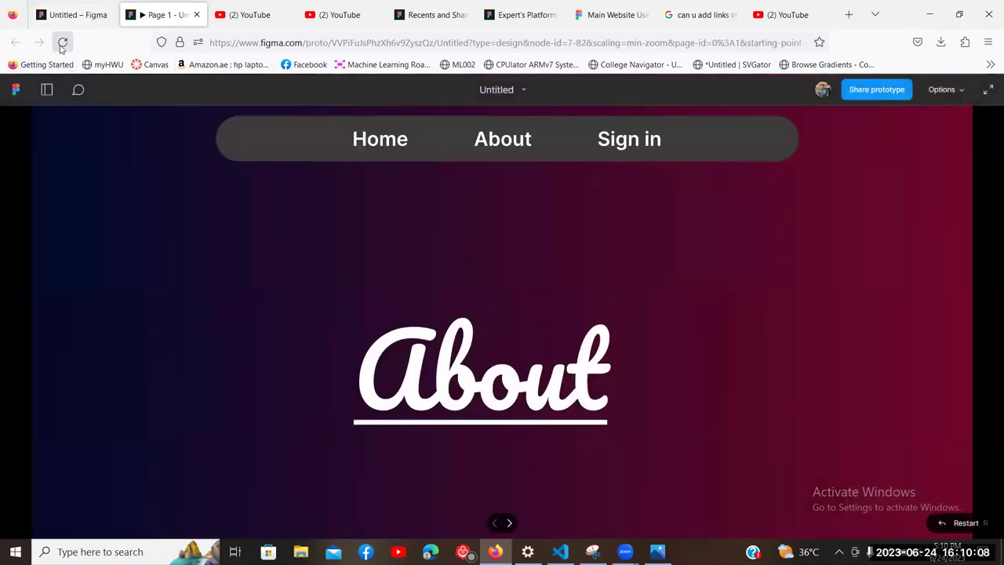
Step: Reload the preview and follow the About heading to test the hover swap
left_click(63, 42)
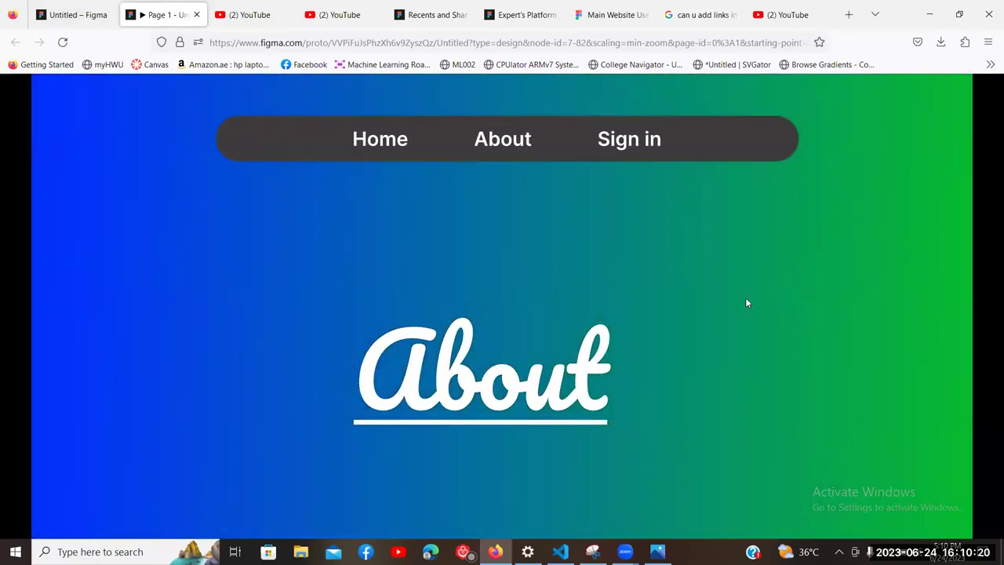
scroll(747, 302, "down", 1)
scroll(514, 345, "down", 2)
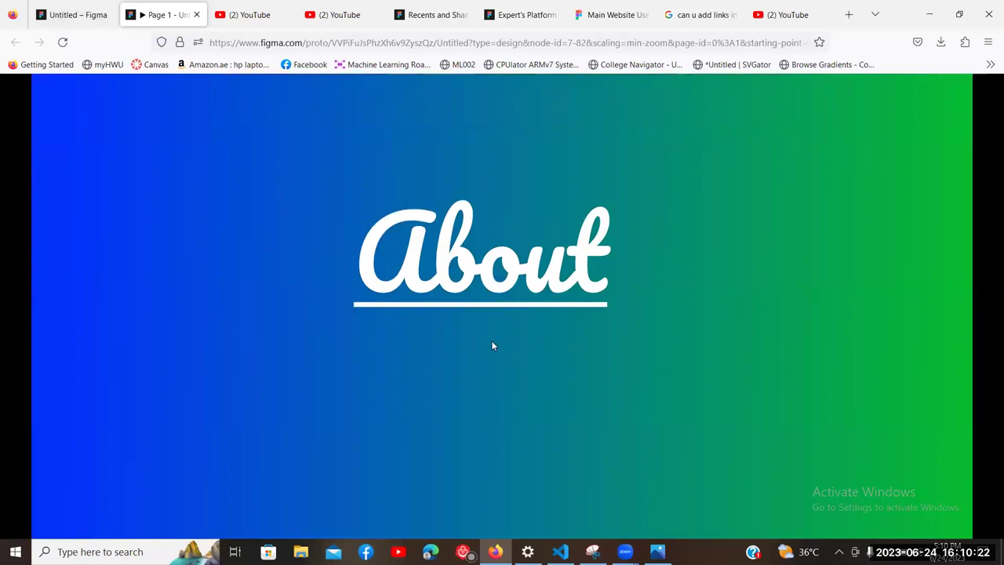
left_click(471, 270)
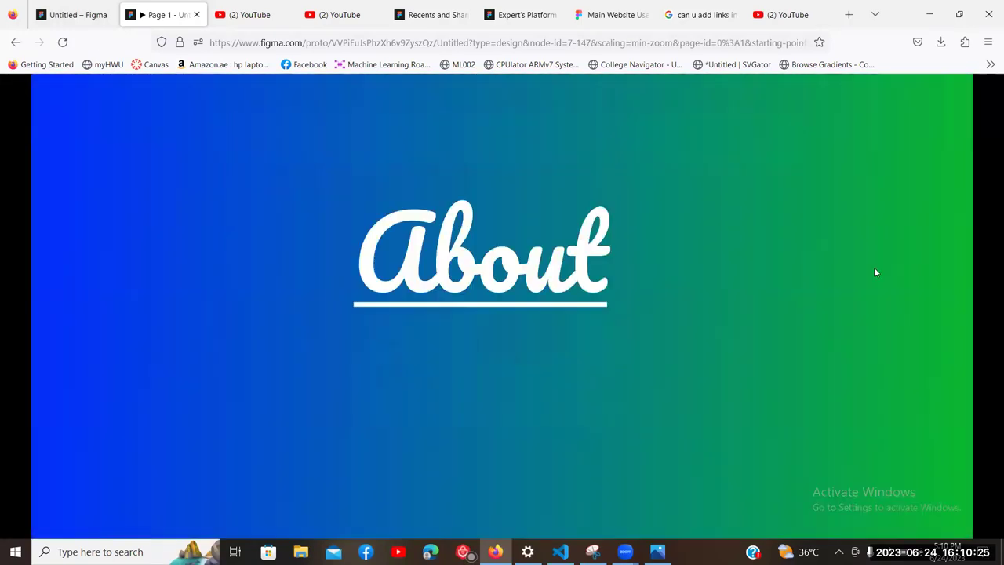
left_click(876, 272)
left_click(580, 278)
Step: Confirm About flips between blue-green and yellow-text pages, then select Desktop - 5 in the file
left_click(988, 284)
left_click(490, 347)
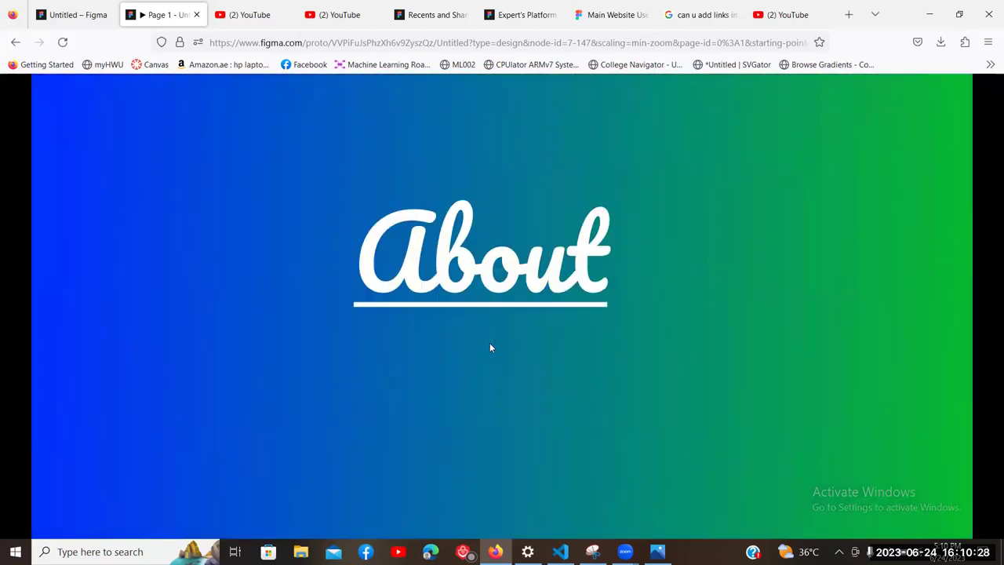
left_click(461, 265)
left_click(432, 291)
left_click(298, 256)
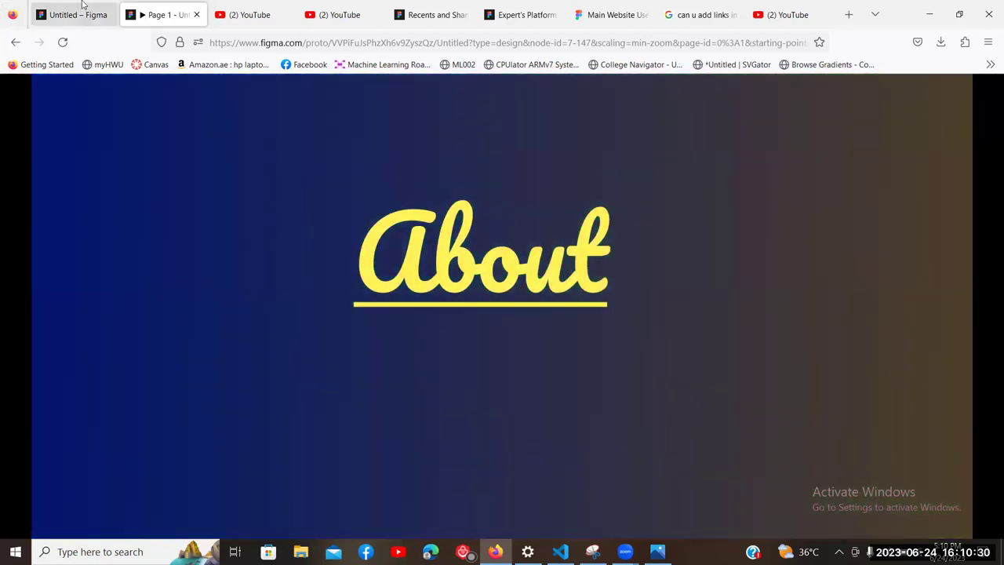
left_click(82, 7)
left_click(388, 388)
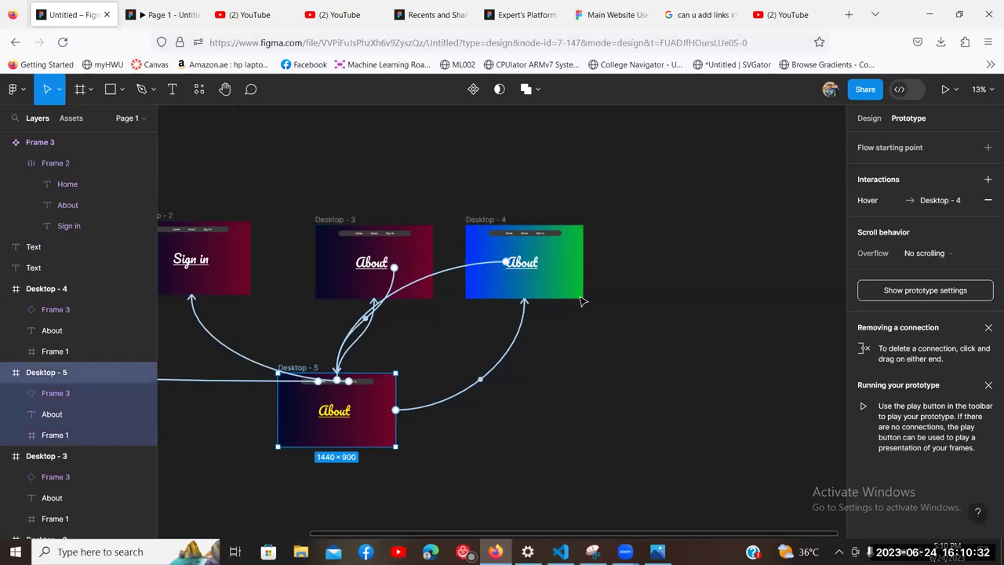
Step: Delete the hover connection from Desktop - 5 to Desktop - 4
left_click(539, 274)
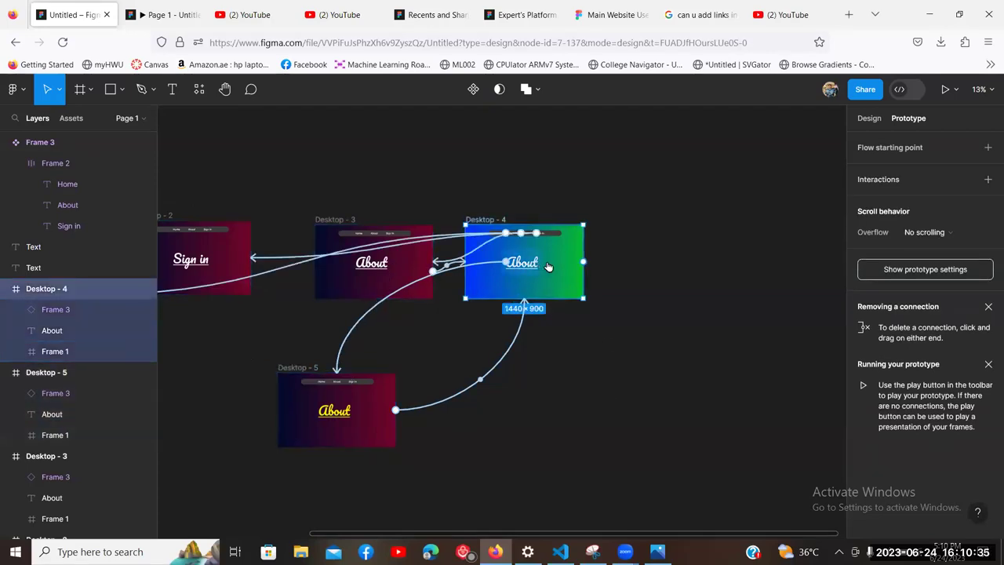
left_click(524, 303)
left_click_drag(580, 270, 537, 257)
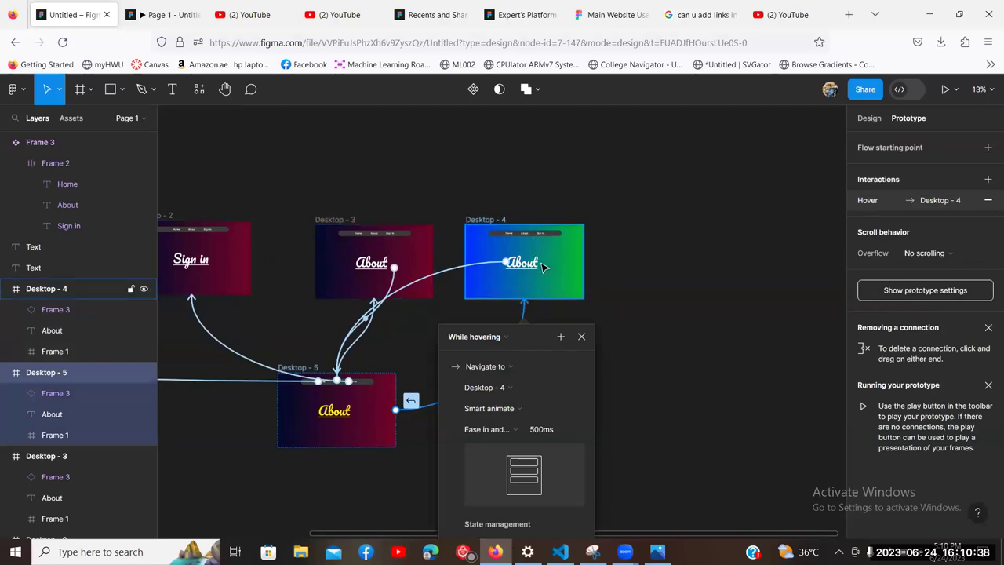
left_click(581, 336)
left_click(523, 322)
key("Delete")
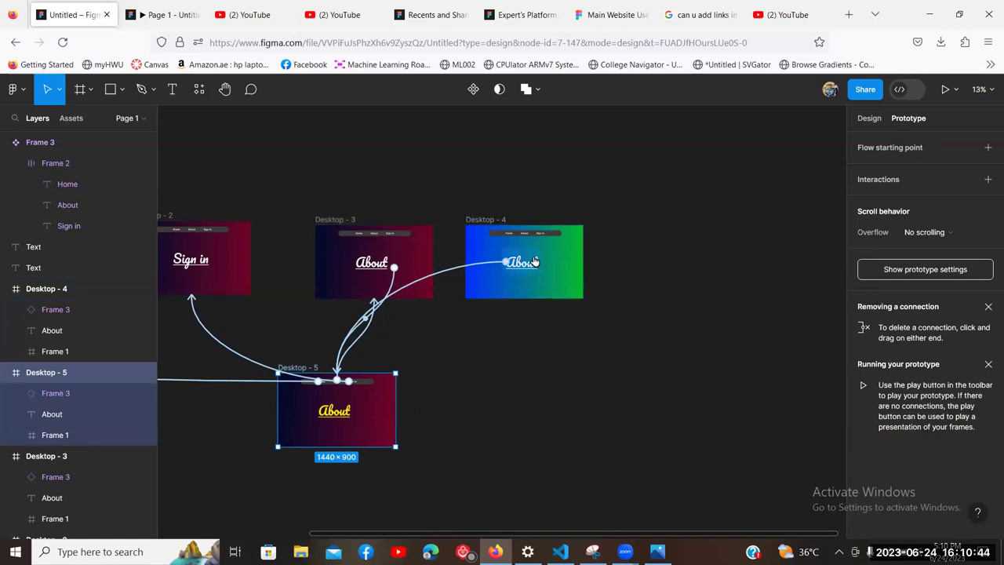
Step: Inspect the About text links in Desktop - 5 and Desktop - 4
left_click(65, 414)
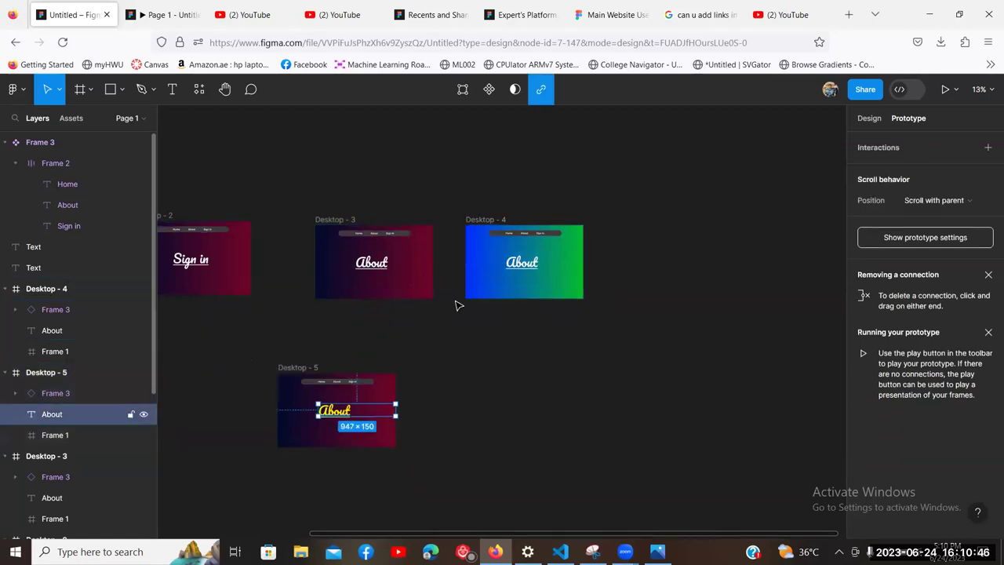
left_click(66, 330)
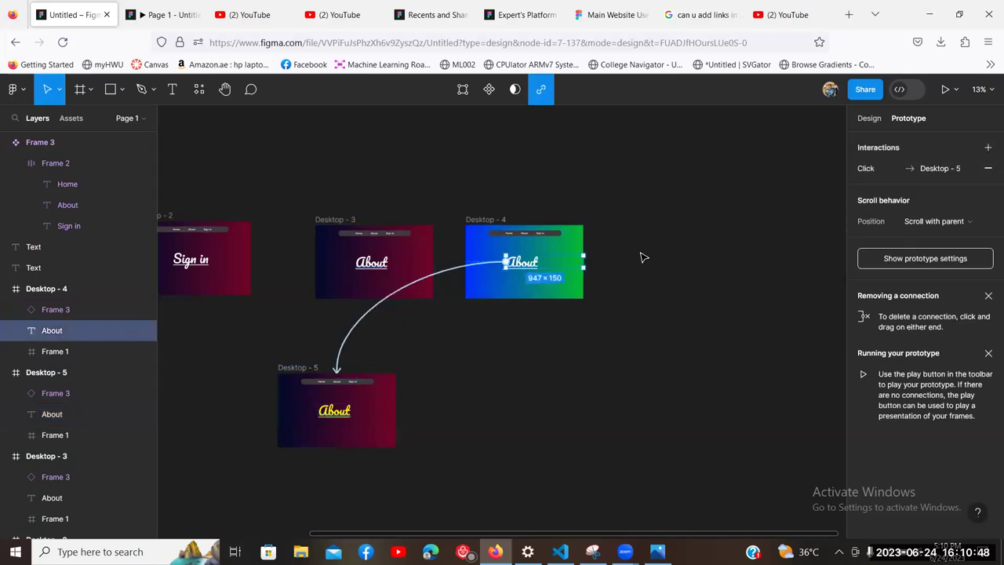
mouse_move(580, 261)
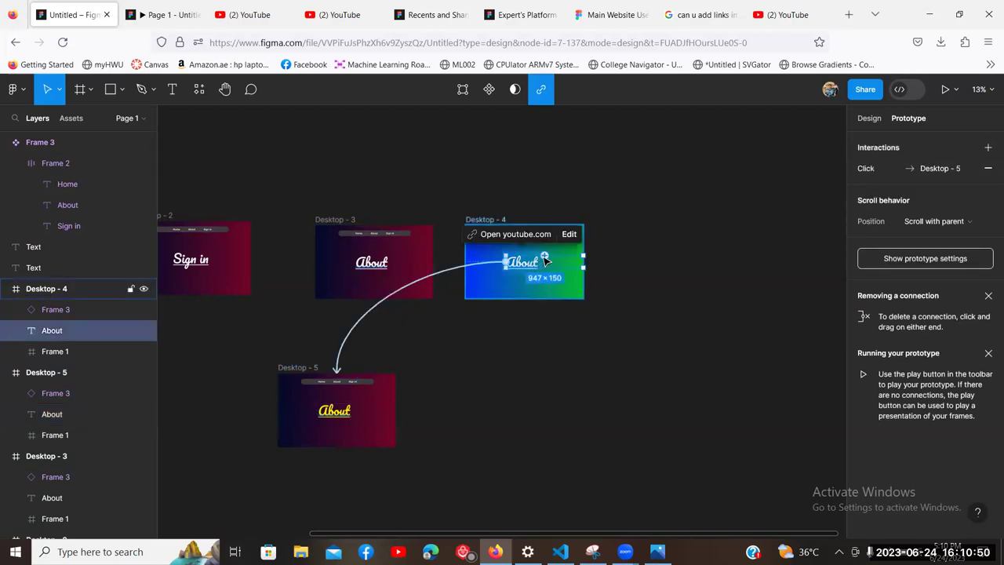
left_click_drag(583, 267, 651, 260)
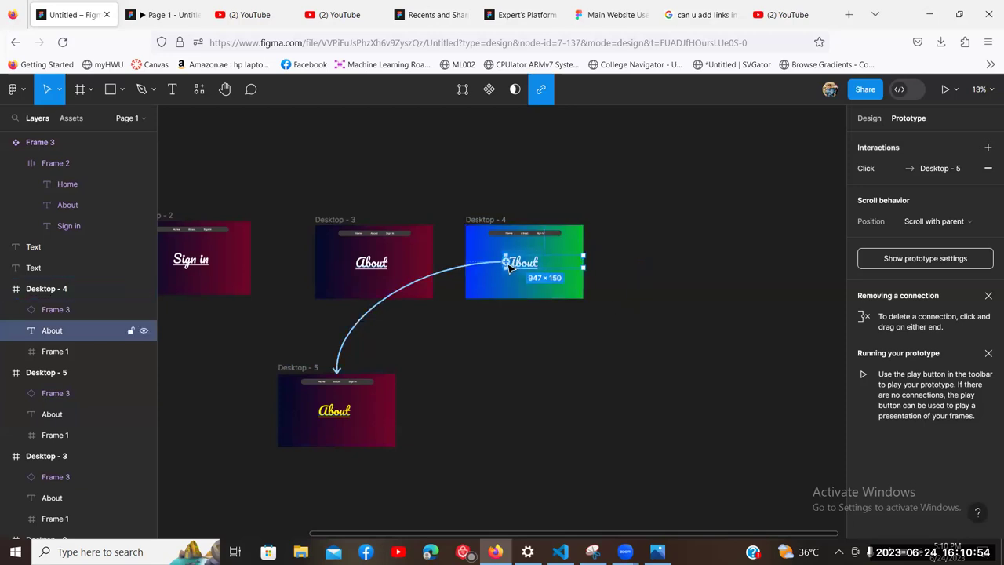
left_click(369, 371)
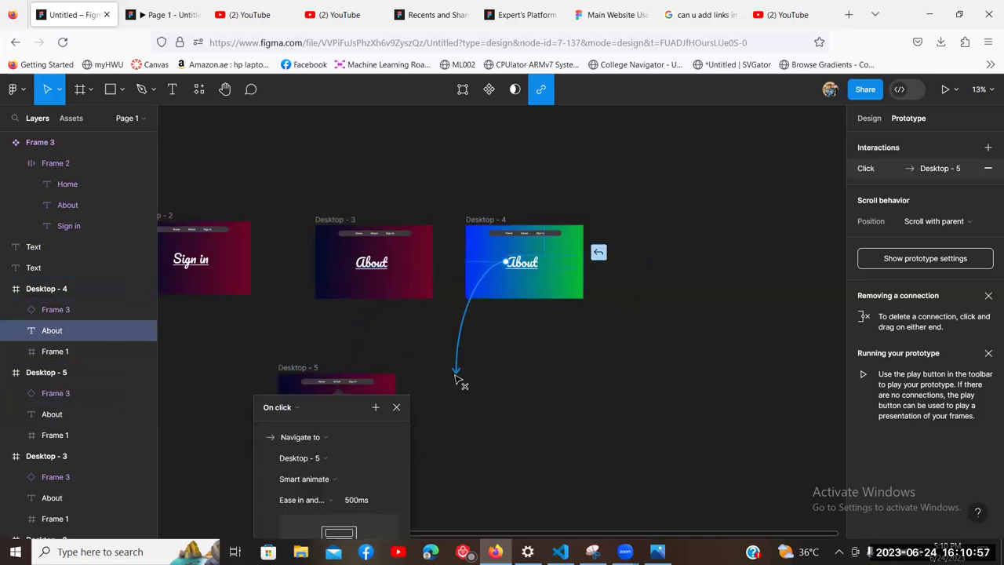
left_click(502, 374)
scroll(533, 330, "left", 2)
scroll(534, 329, "up", 1)
Step: Duplicate Desktop - 4 and move the Desktop - 6 copy to the lower right
left_click(548, 291)
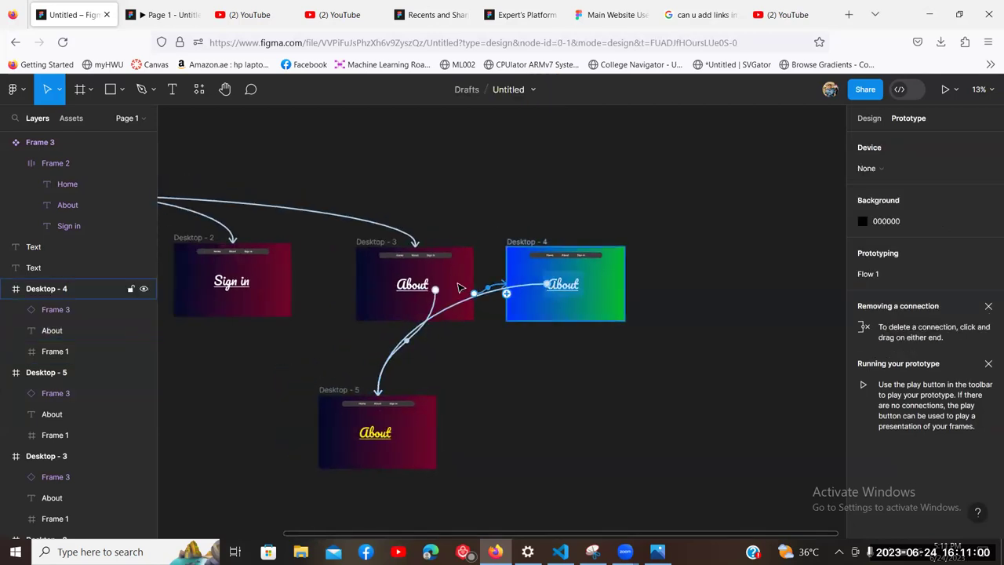
left_click(530, 307)
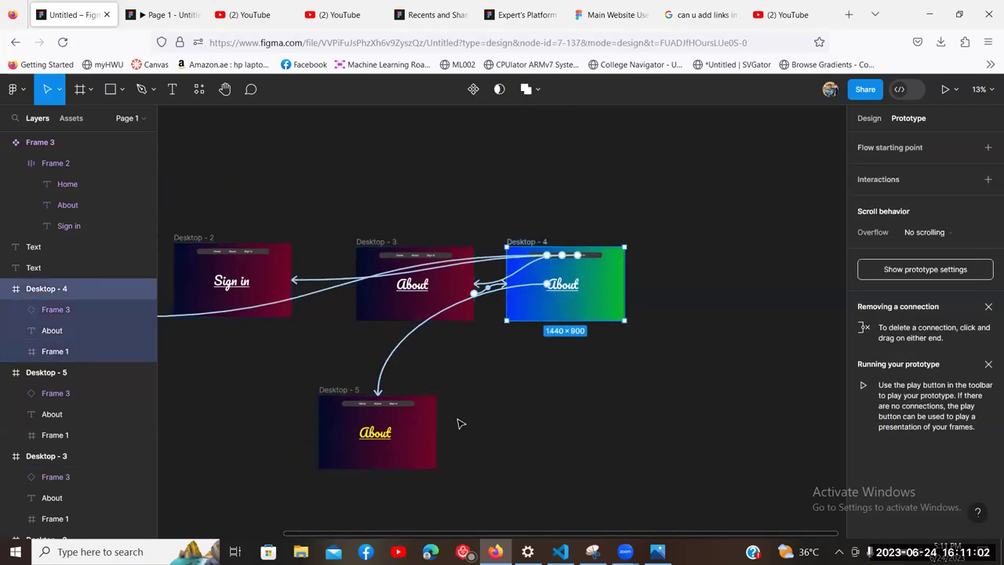
key("ctrl+d")
left_click_drag(689, 313, 608, 416)
left_click(566, 286)
Step: Close the stray external tab and narrow the About text box to 691 wide
left_click(643, 292)
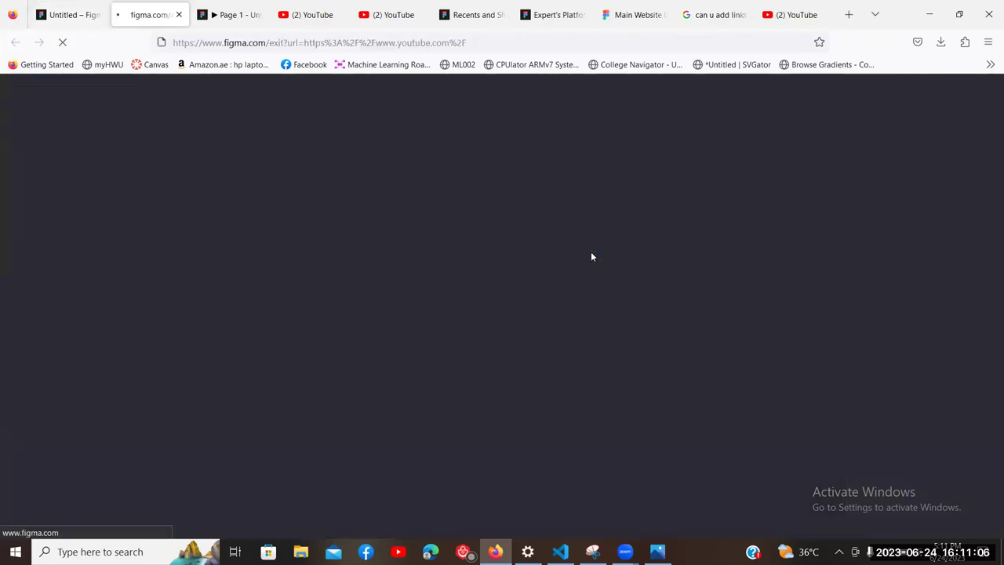
key("ctrl+w")
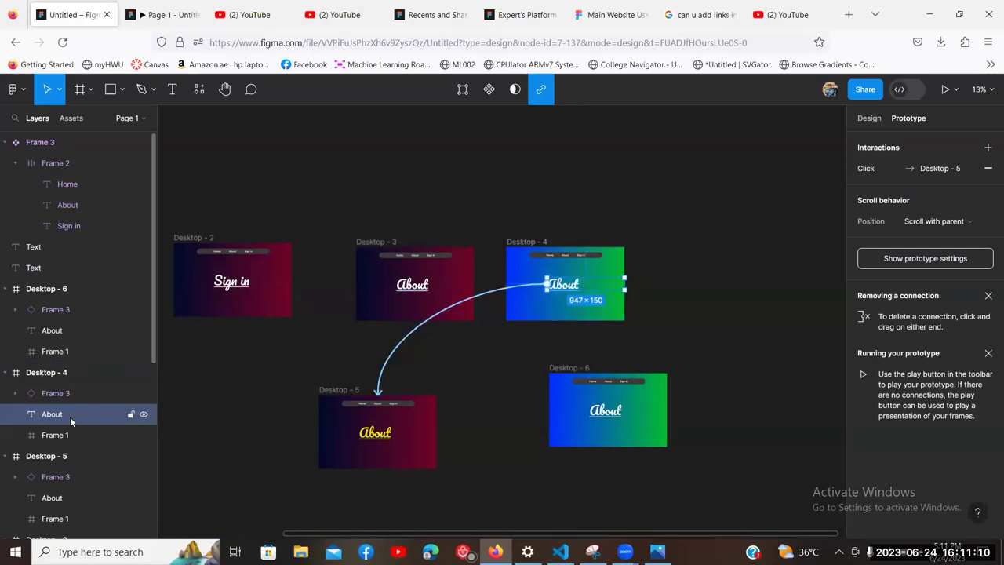
scroll(563, 353, "up", 10)
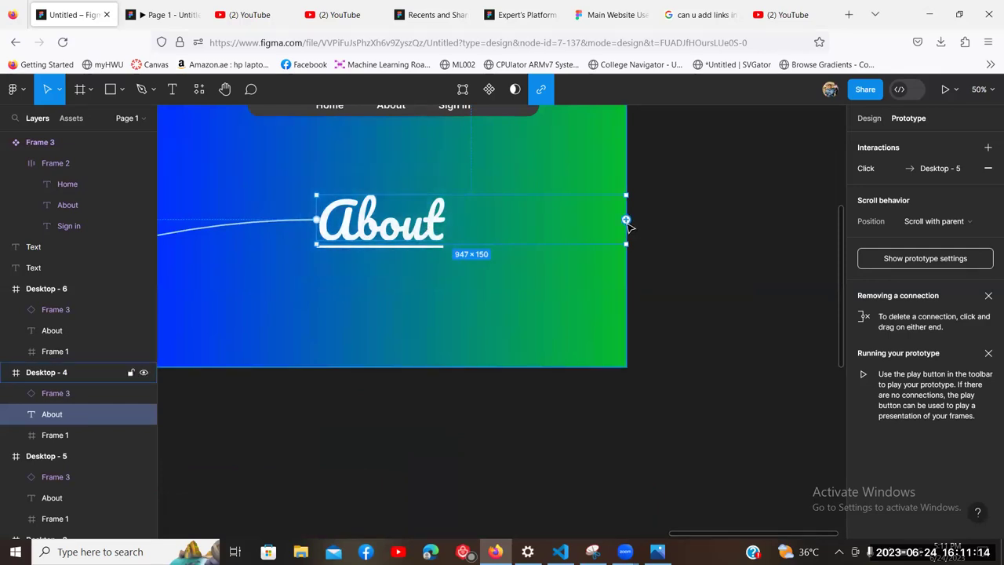
left_click_drag(625, 232, 587, 481)
Step: Link the About text to Desktop - 6 and delete its click link to Desktop - 5
key("minus")
scroll(466, 352, "left", 5)
scroll(466, 352, "down", 3)
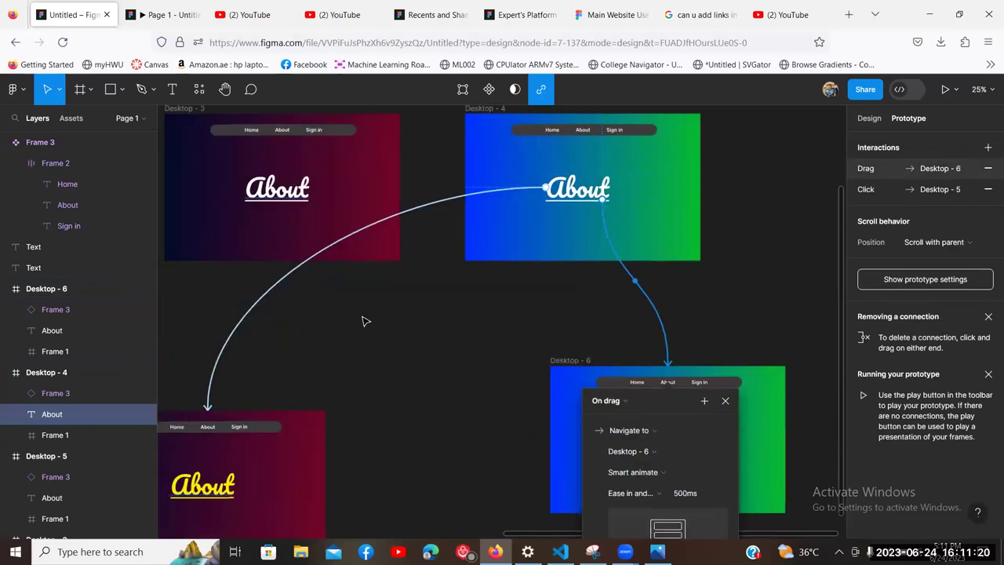
left_click(353, 312)
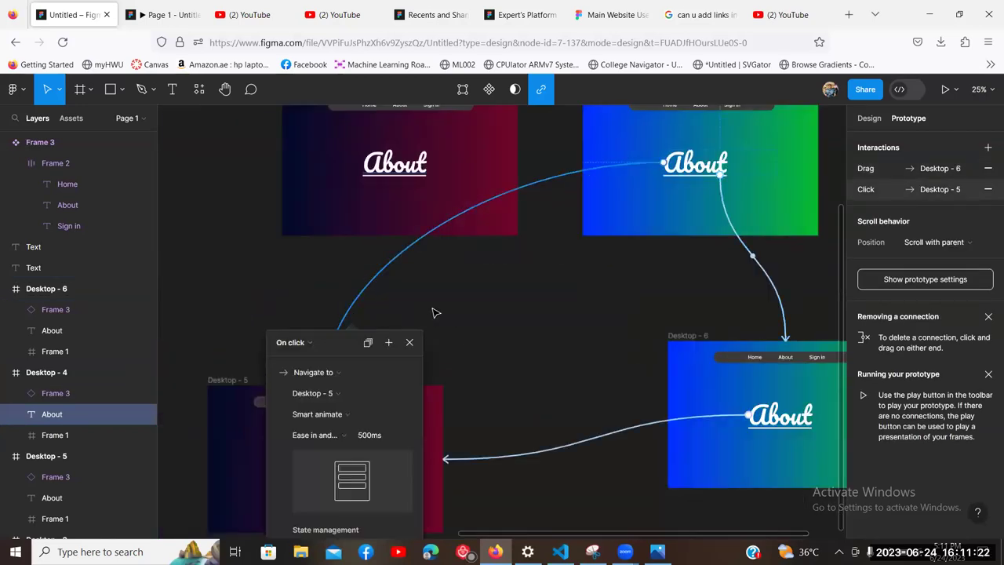
key("Delete")
Step: Make the About link to Desktop - 6 fire while hovering, with Smart animate over 500ms
scroll(473, 363, "right", 5)
scroll(473, 363, "up", 1)
left_click(554, 315)
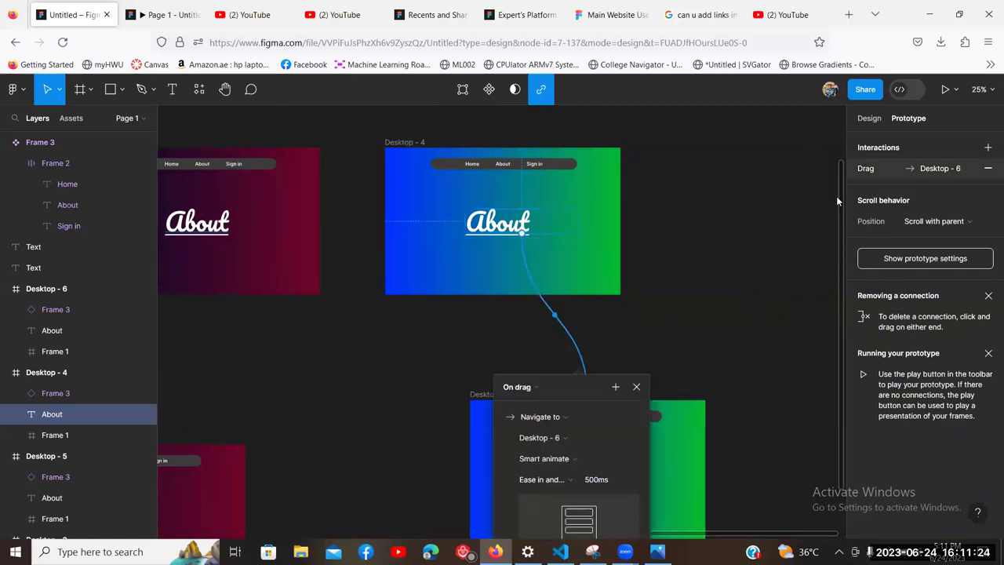
left_click(540, 388)
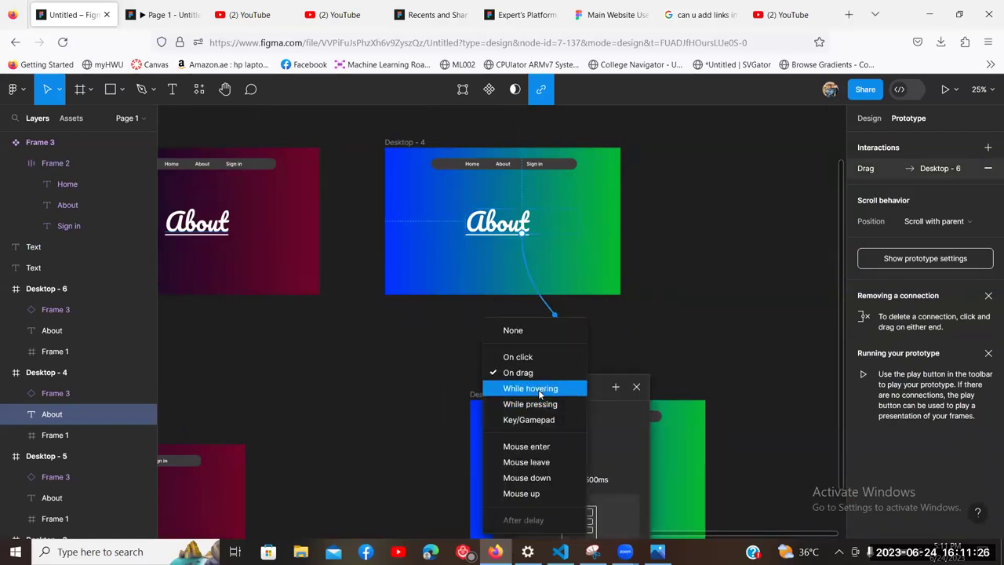
left_click(539, 389)
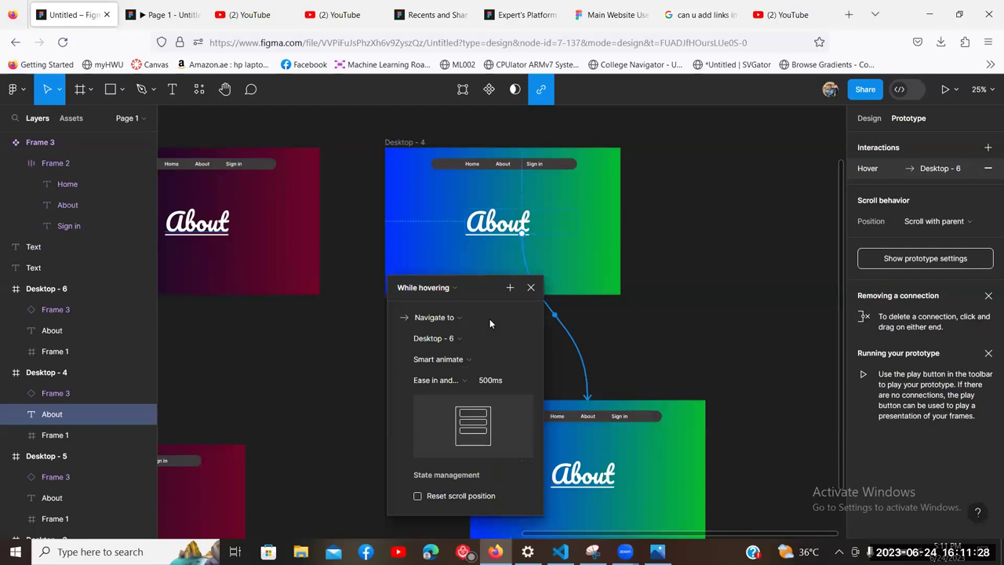
left_click(526, 286)
scroll(595, 382, "left", 5)
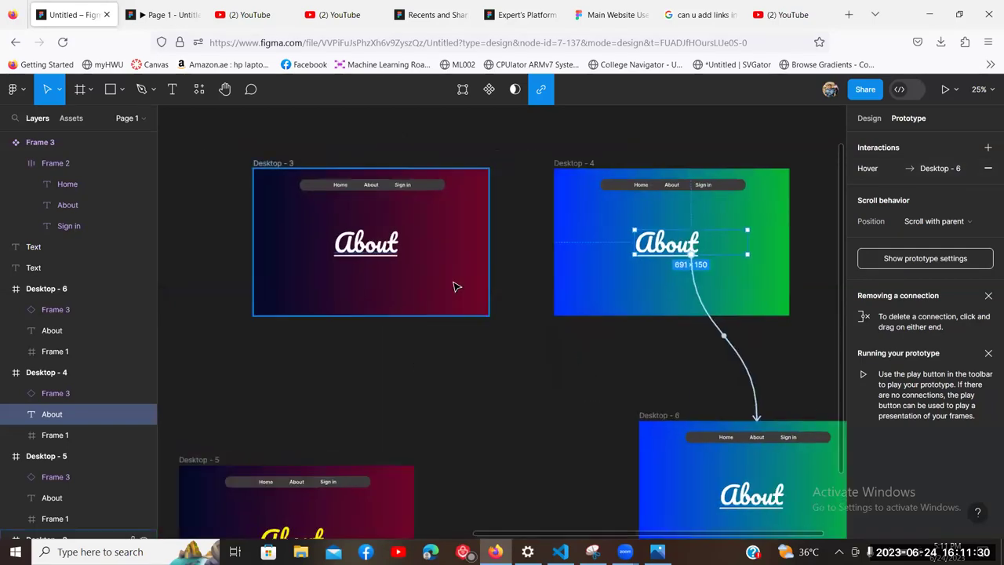
left_click(415, 273)
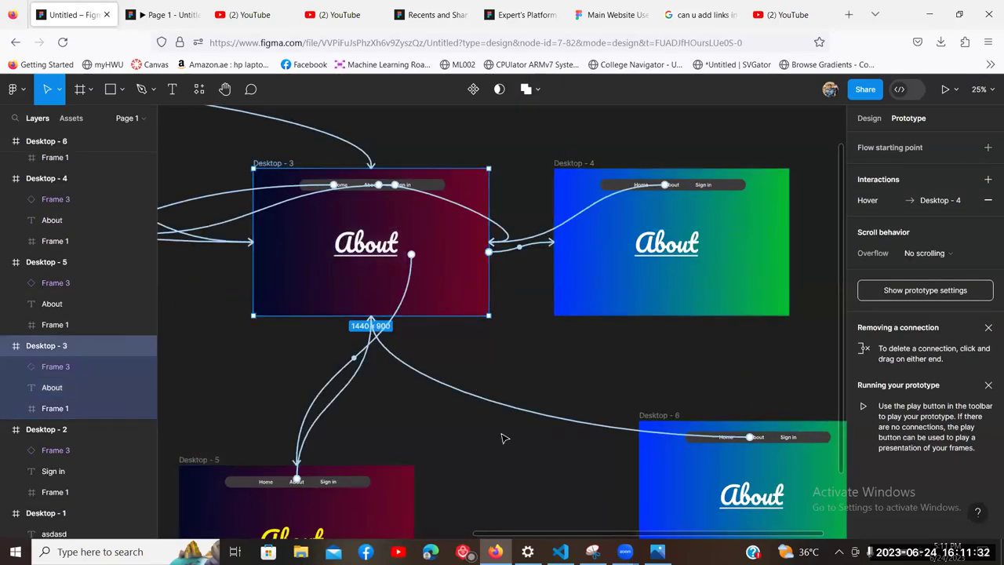
left_click(635, 245)
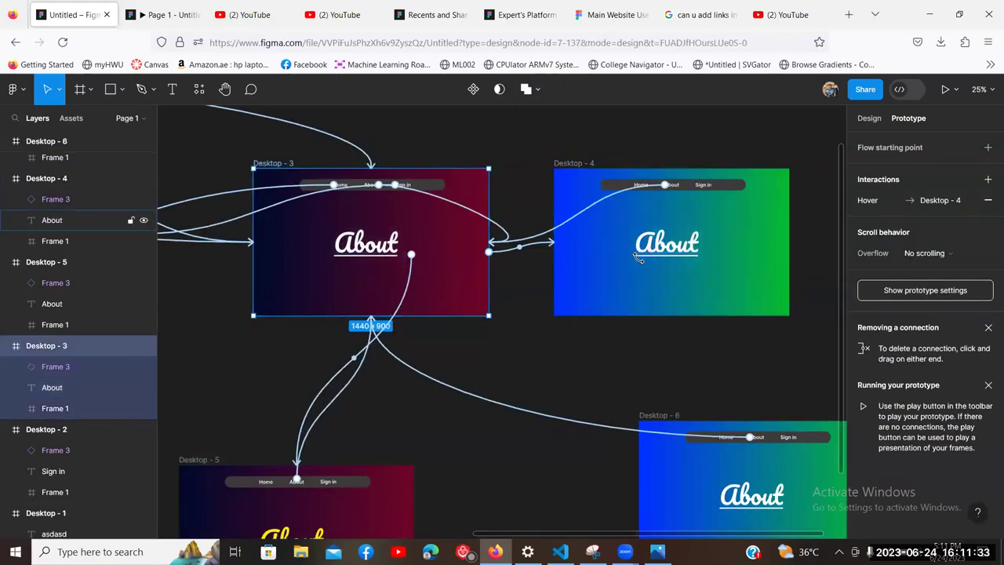
left_click(176, 7)
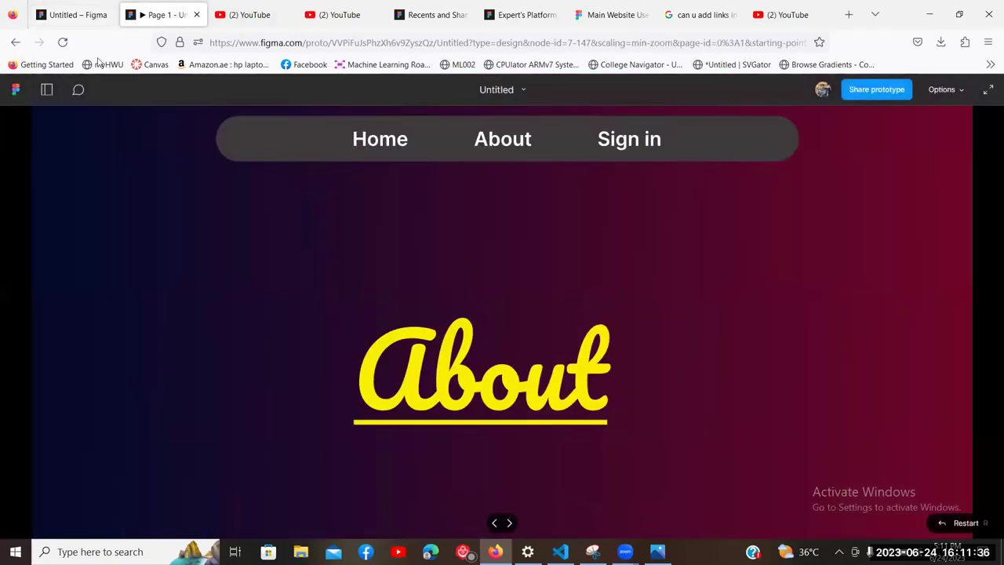
left_click(63, 42)
scroll(624, 302, "down", 2)
left_click(803, 286)
left_click(824, 269)
scroll(726, 272, "up", 2)
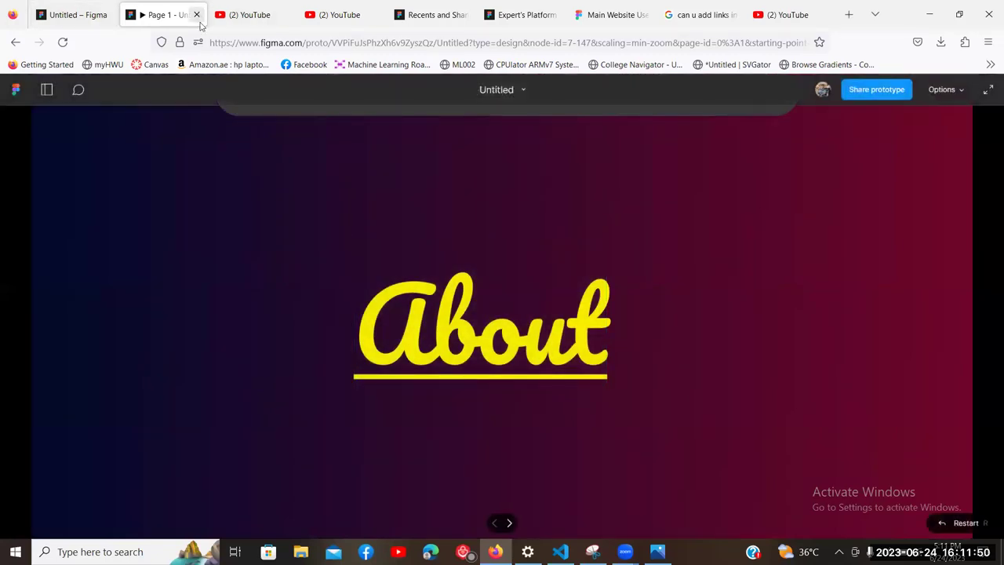
left_click(197, 14)
left_click(74, 14)
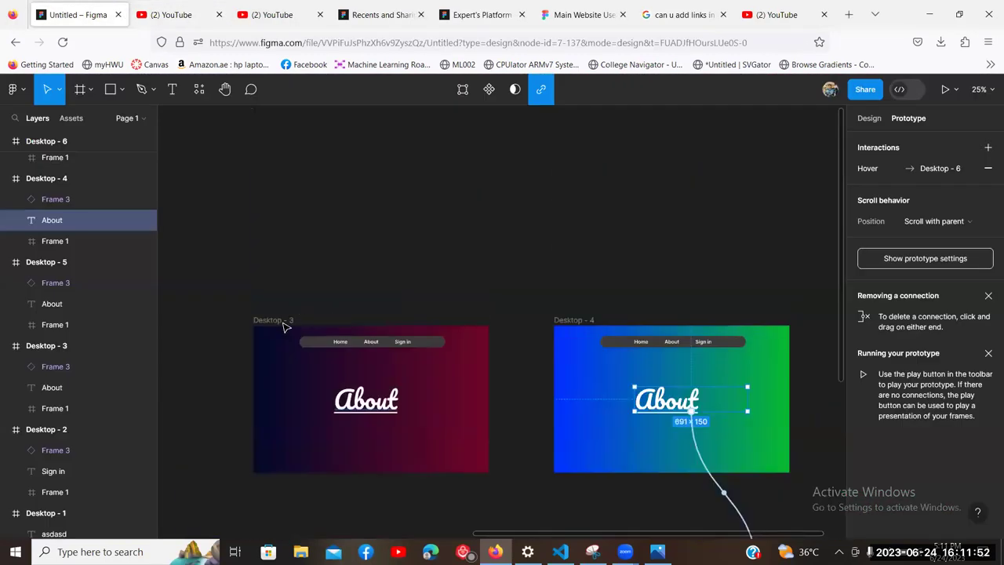
left_click(285, 326)
left_click(945, 88)
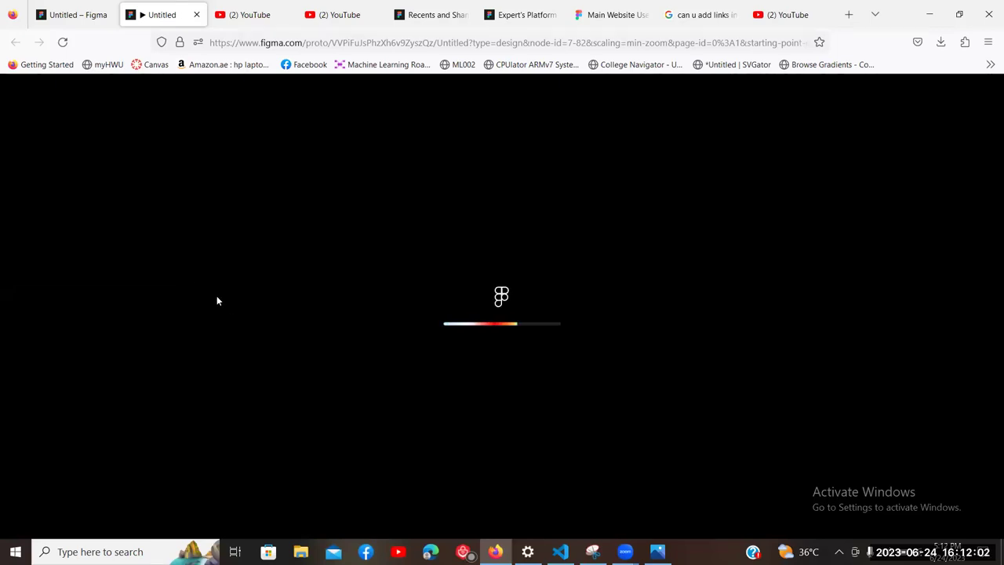
scroll(541, 376, "down", 2)
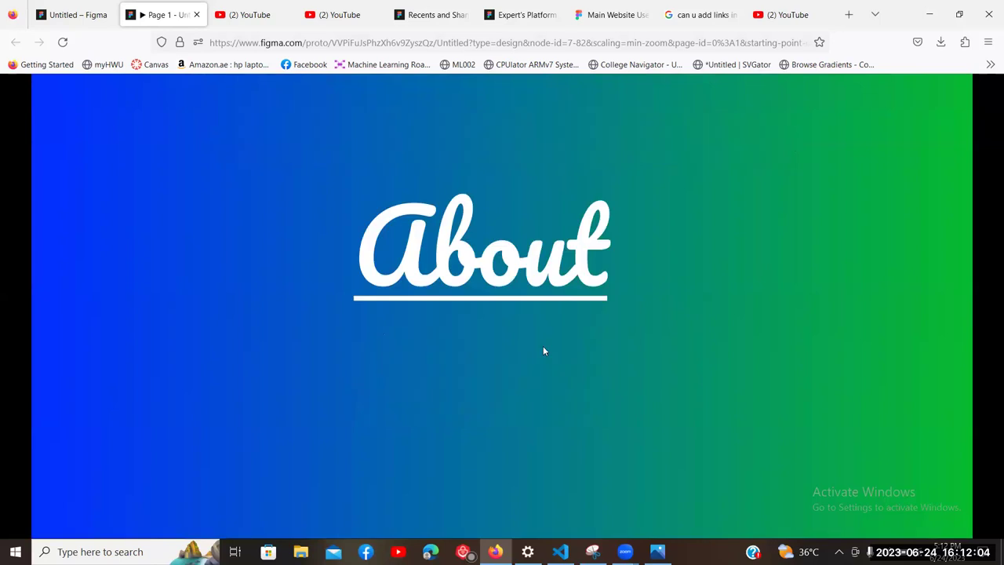
left_click(527, 268)
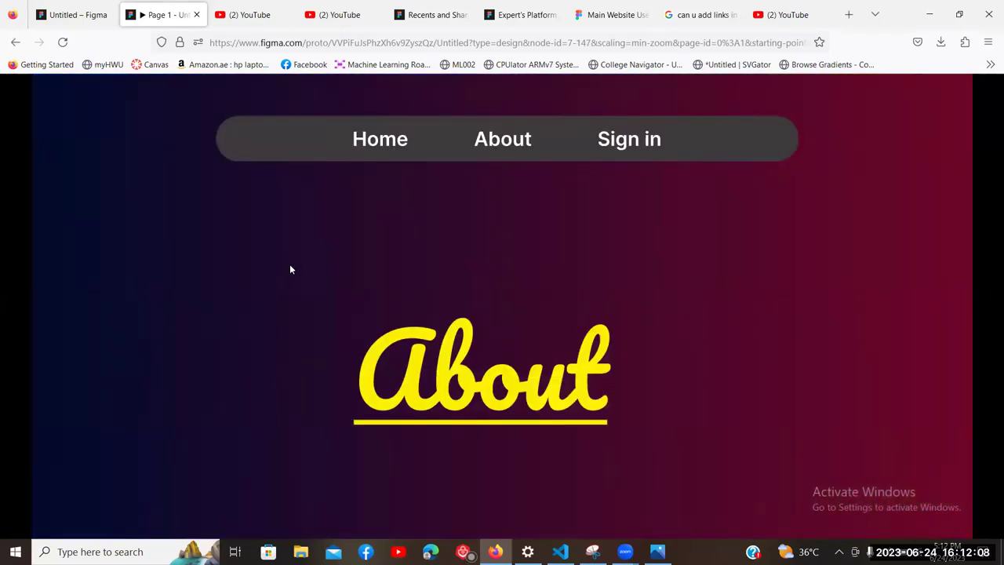
scroll(289, 267, "down", 1)
left_click(180, 220)
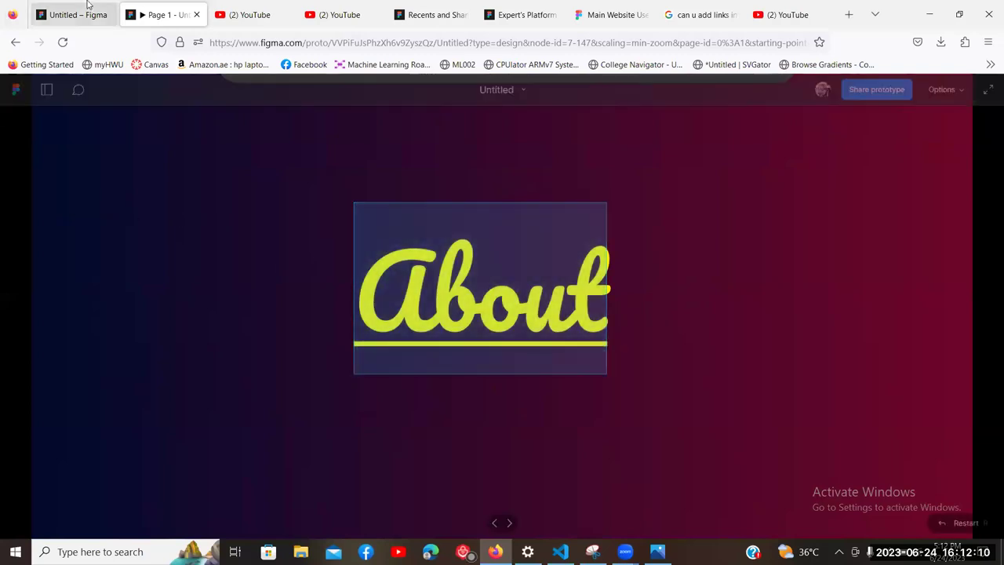
left_click(75, 14)
Step: Check the hover link from Desktop - 4 to Desktop - 6
left_click(573, 320)
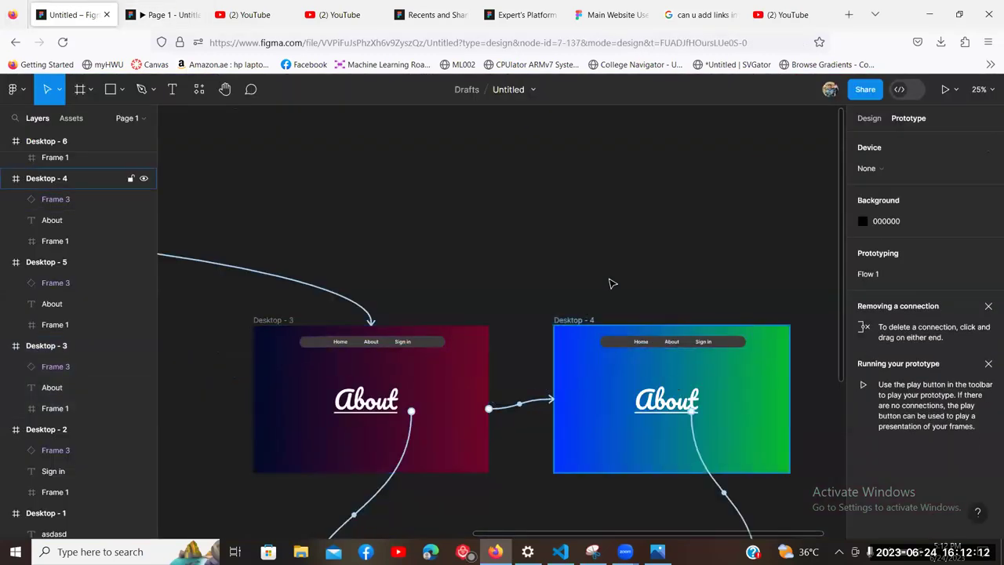
scroll(611, 171, "right", 5)
scroll(610, 171, "down", 3)
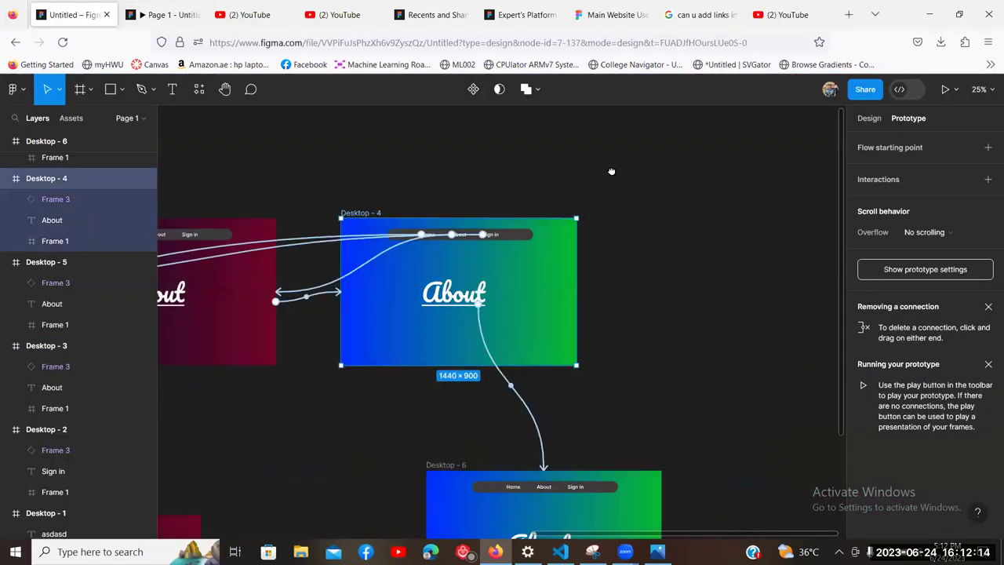
left_click(487, 396)
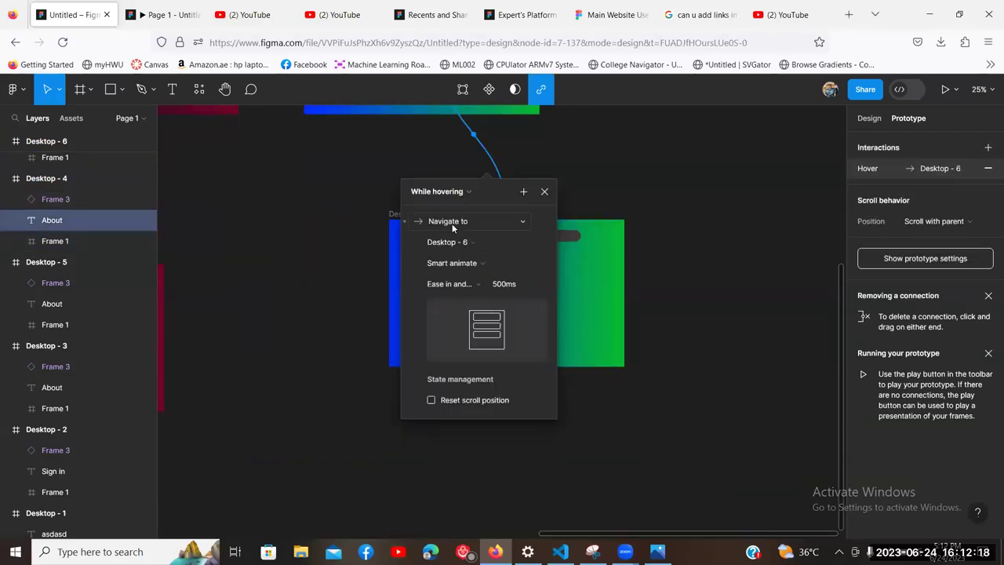
left_click(698, 324)
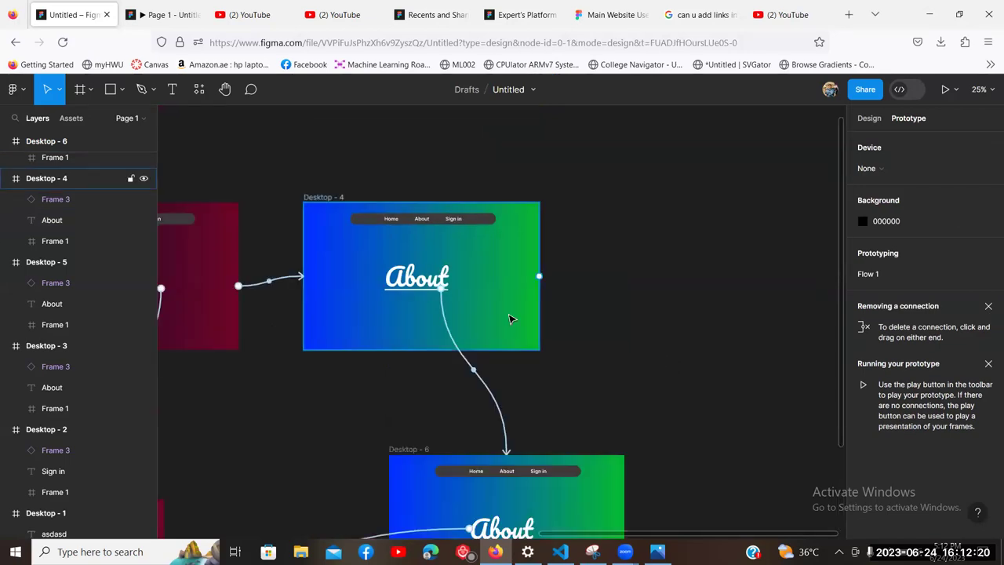
left_click(510, 318)
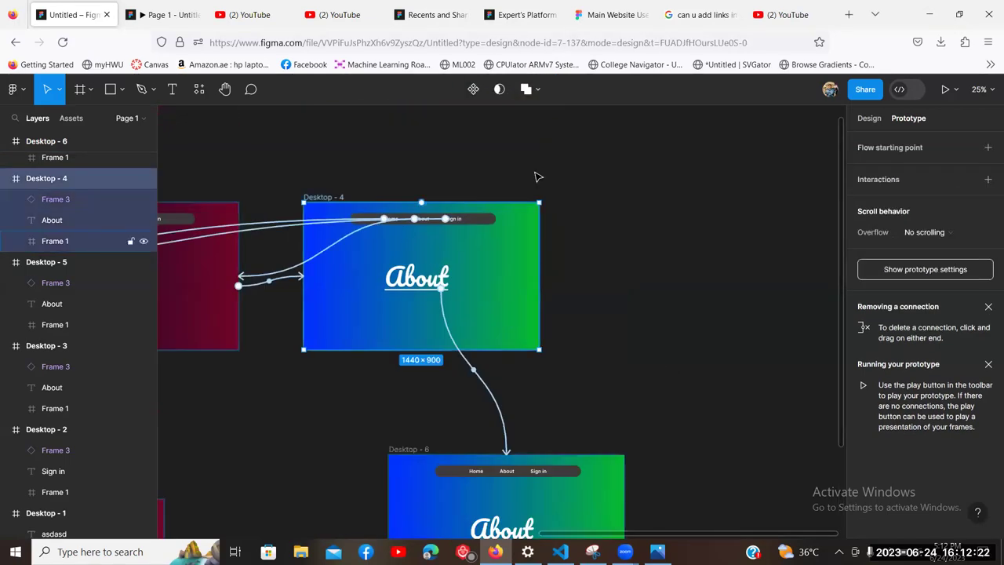
Step: Present the prototype, reveal its clickable hotspots, and return to the design file
left_click(945, 90)
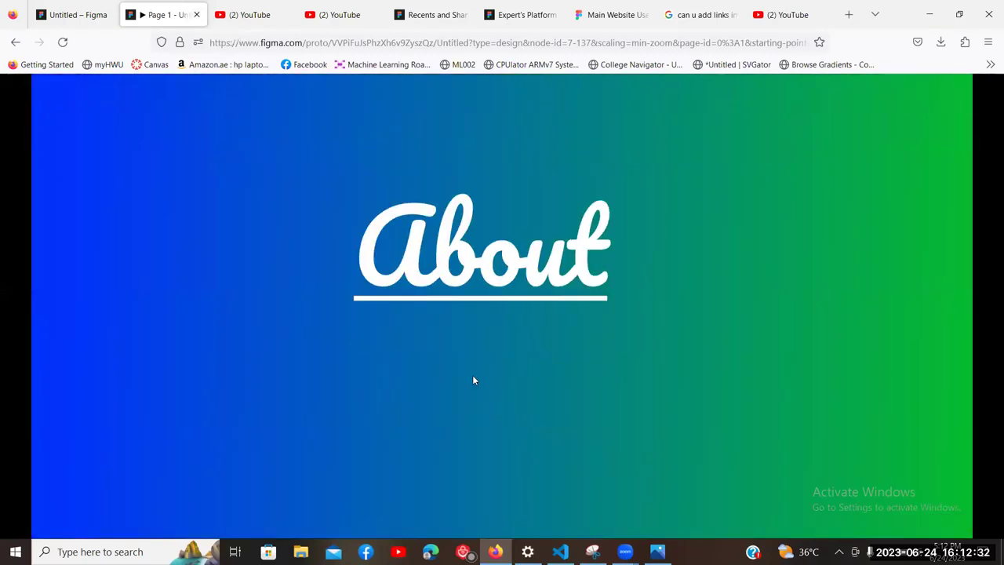
left_click(397, 238)
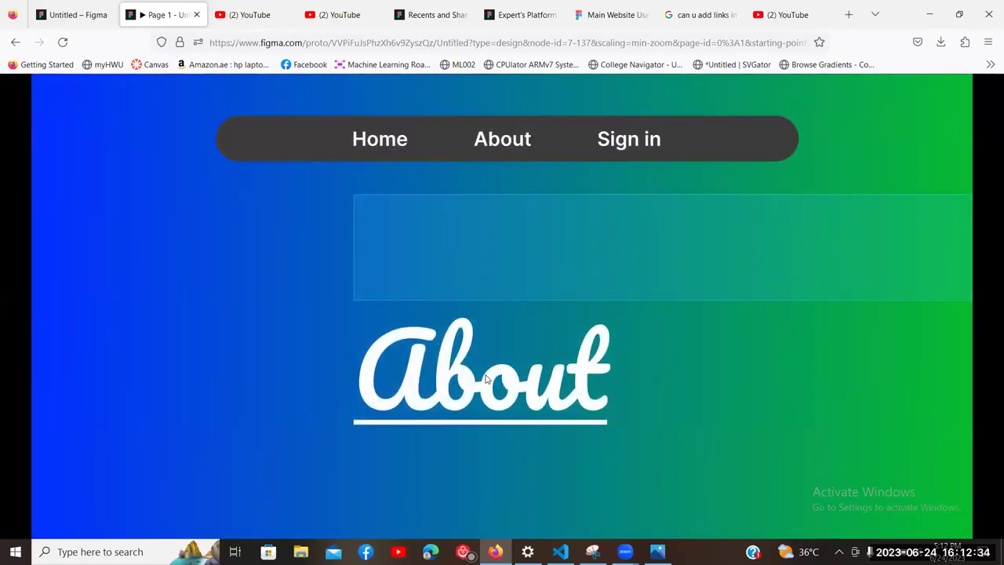
left_click(89, 9)
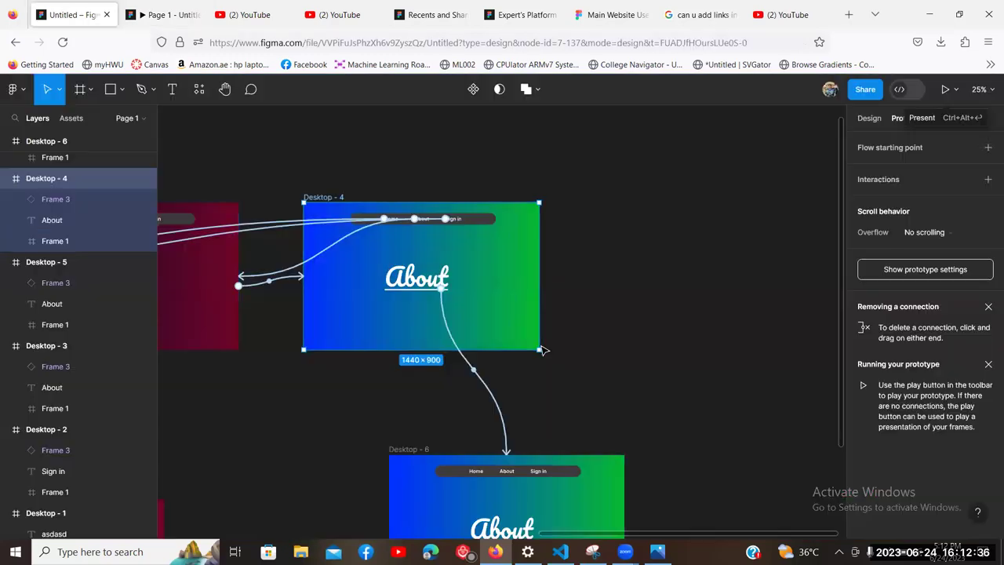
Step: Delete Desktop - 6's About connection leading to Desktop - 5
scroll(639, 275, "left", 3)
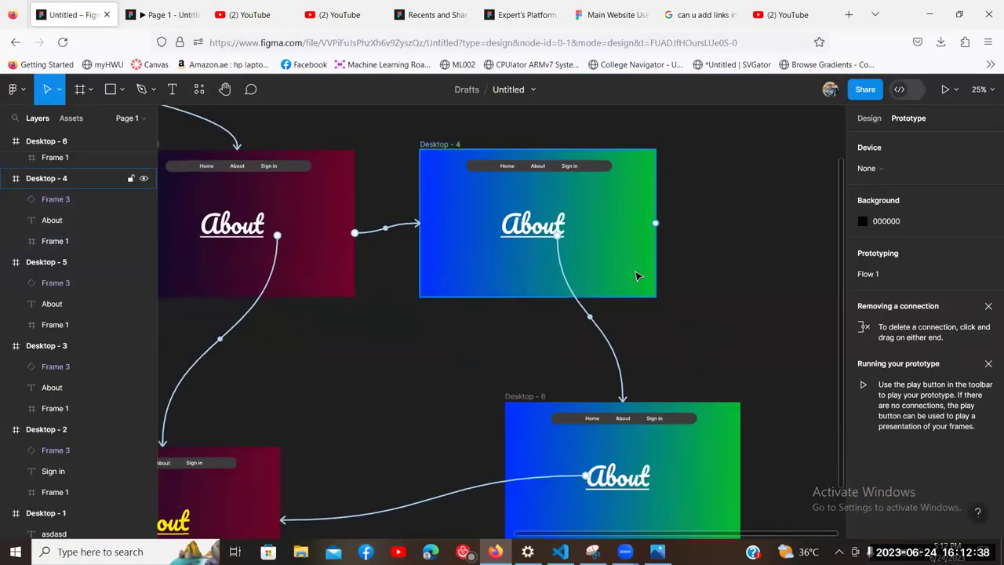
left_click(632, 274)
scroll(681, 463, "left", 2)
left_click(571, 468)
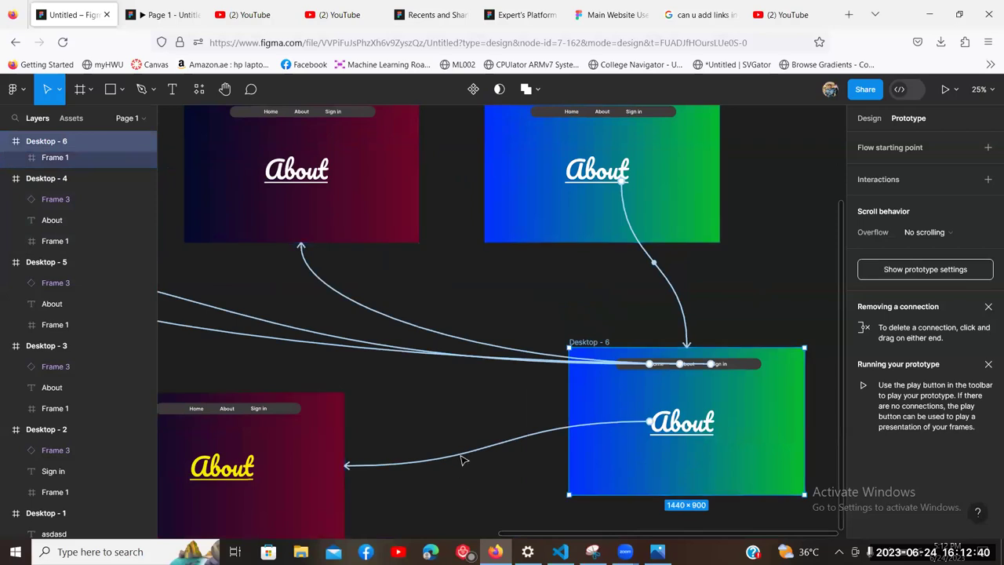
left_click(463, 458)
key("Delete")
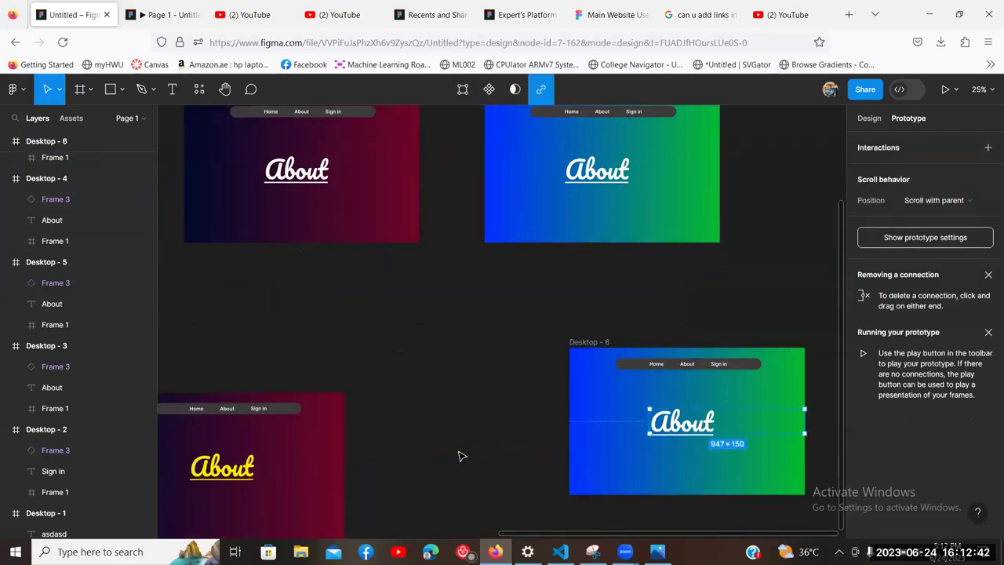
Step: Inspect the hover interaction on Desktop - 4's About heading
left_click(523, 229)
scroll(518, 252, "up", 2)
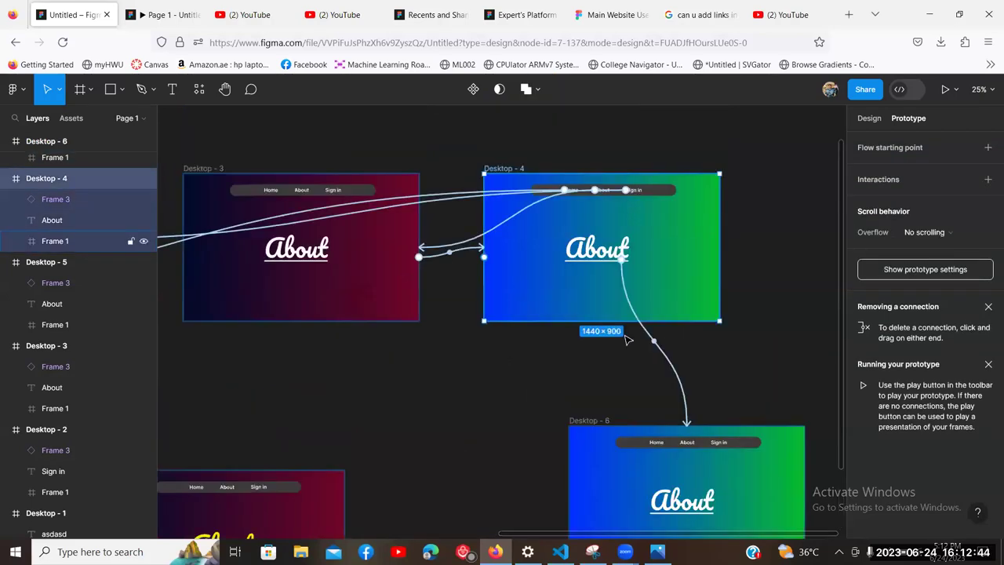
left_click(672, 369)
scroll(643, 357, "down", 1)
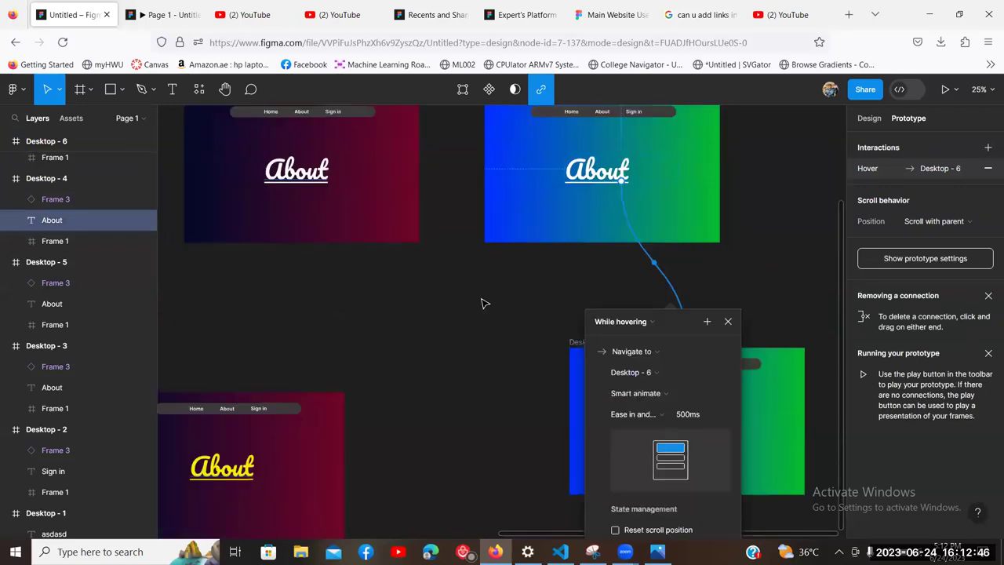
left_click(481, 298)
scroll(446, 374, "up", 3)
scroll(459, 329, "down", 2)
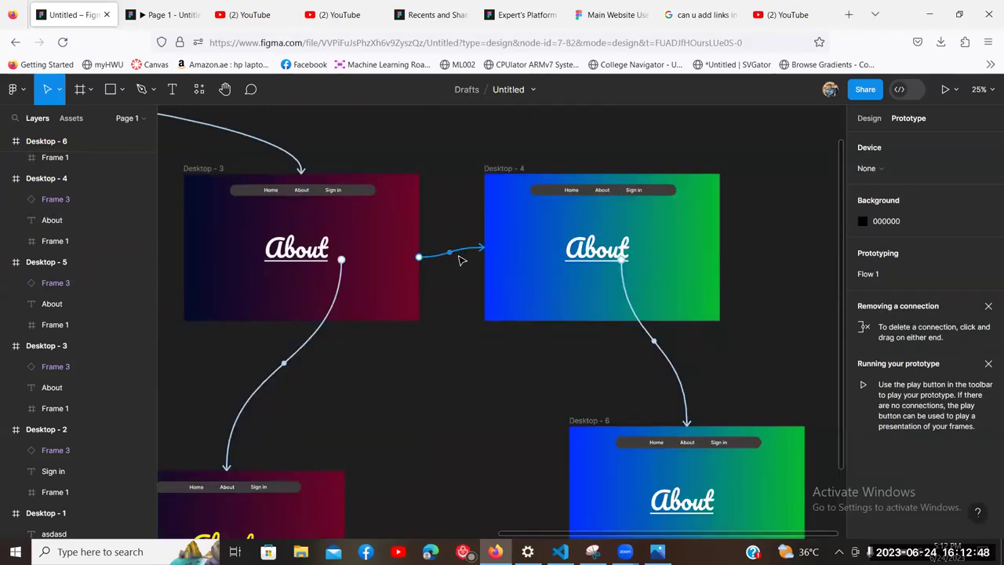
Step: Inspect the click link between Desktop - 4 and Desktop - 3
left_click(460, 256)
left_click(453, 249)
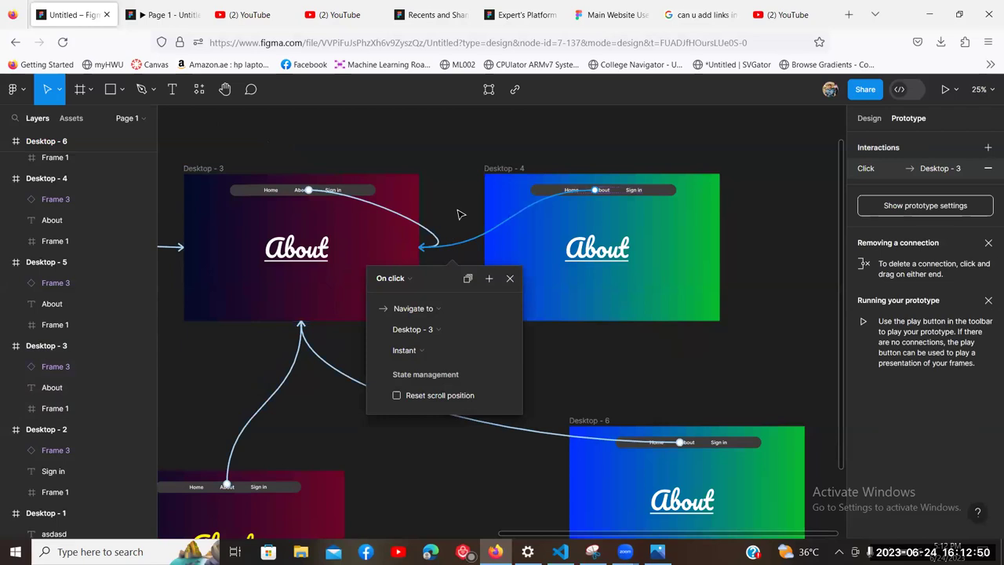
left_click(603, 253)
left_click(578, 305)
scroll(503, 310, "up", 2)
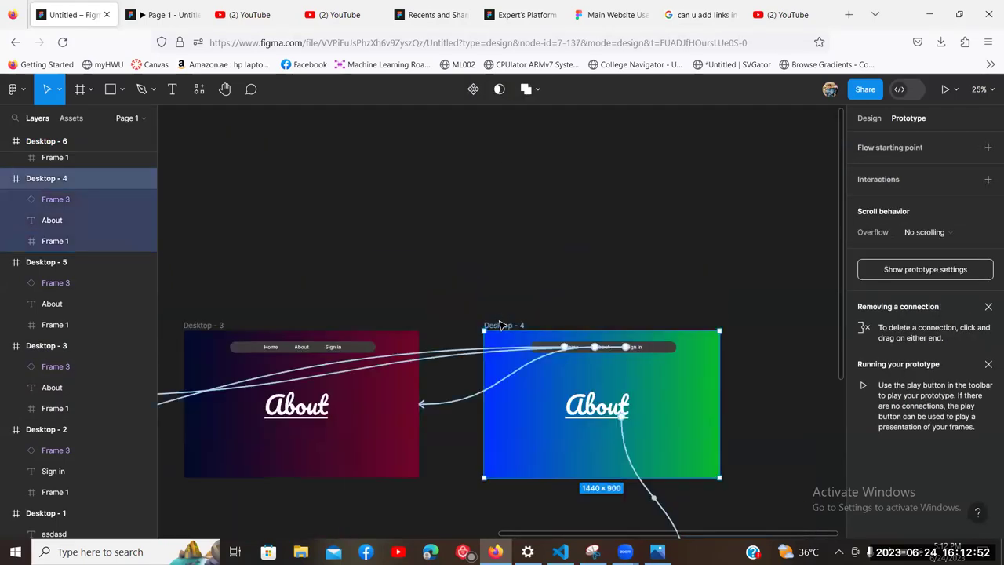
scroll(502, 325, "down", 2)
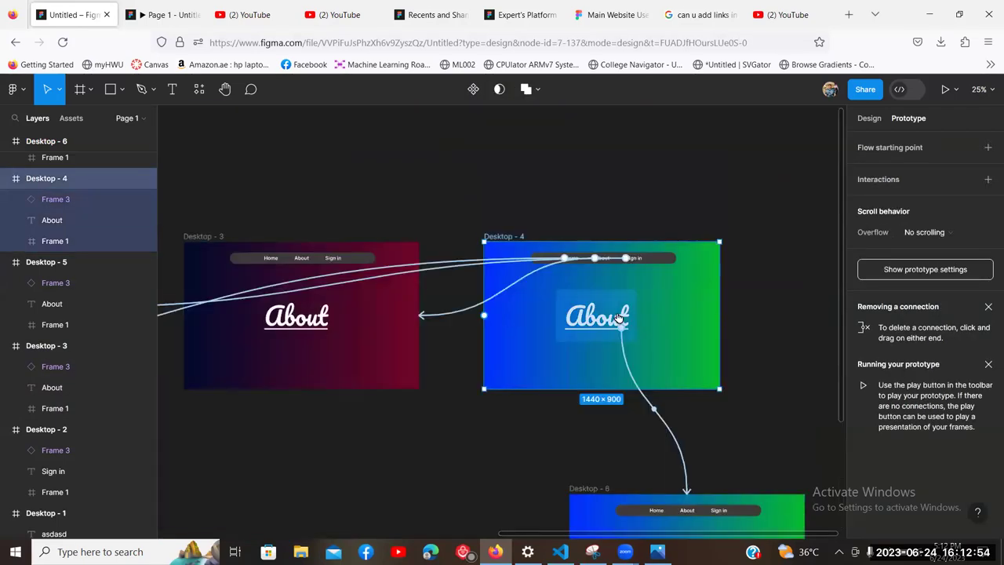
Step: Present the prototype again, then return to the editor with nothing selected
left_click(955, 91)
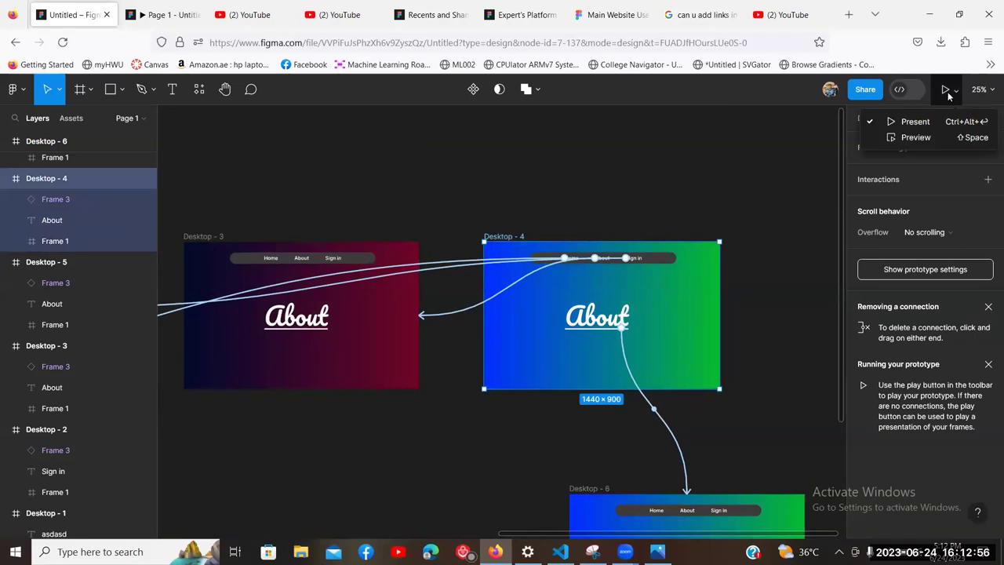
left_click(947, 92)
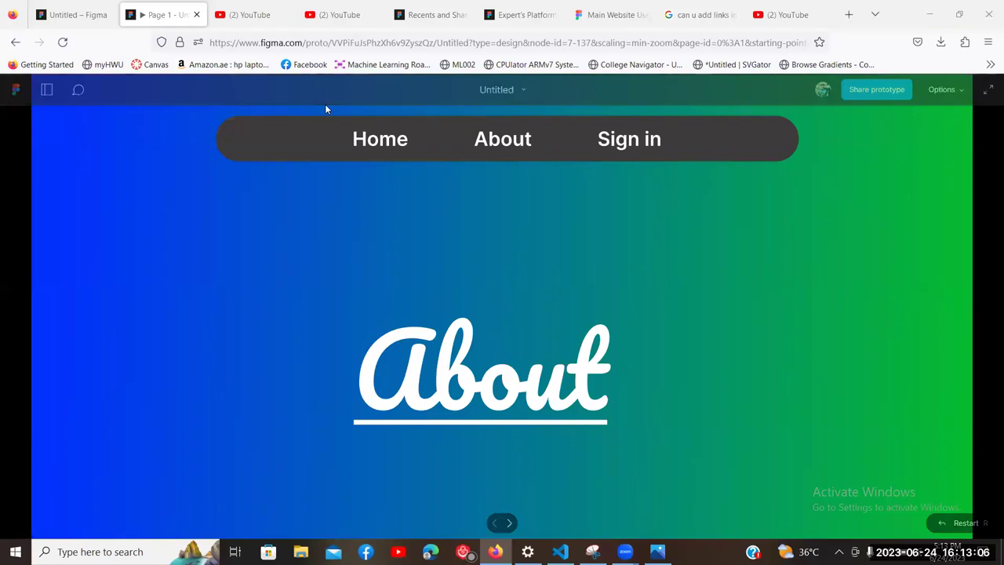
left_click(529, 332)
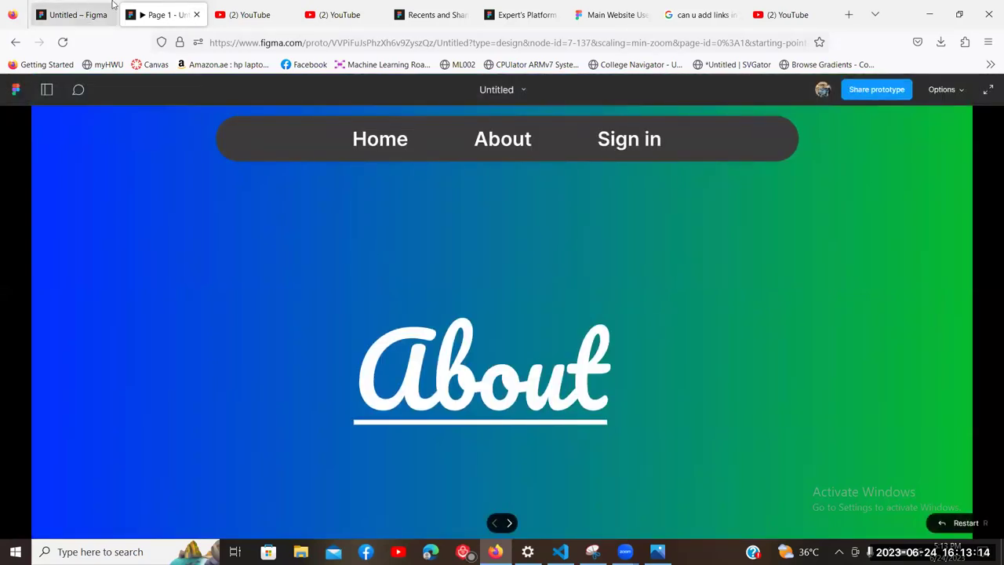
left_click(74, 8)
left_click(460, 430)
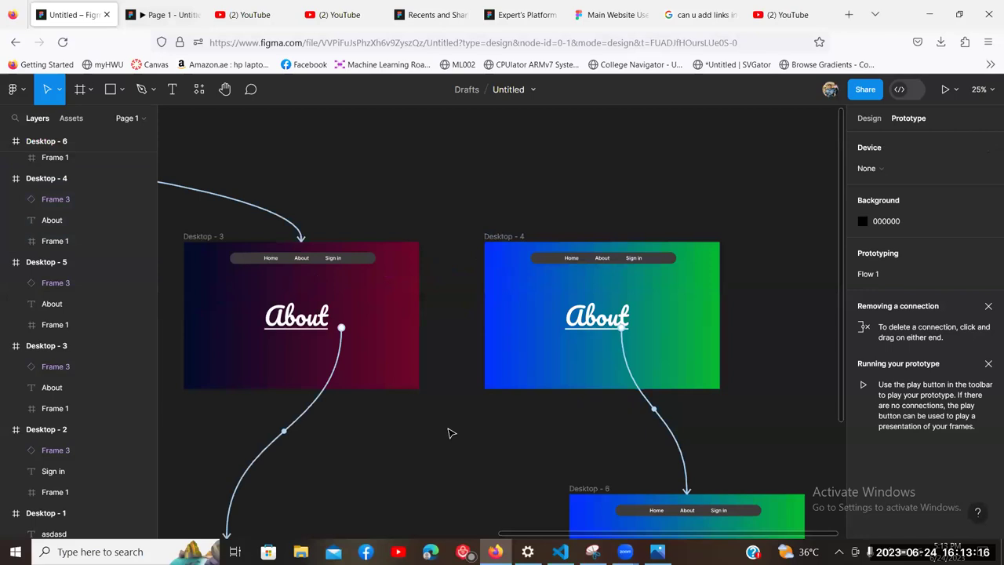
Step: Bring Desktop - 6 to the canvas centre and select its About text
left_click(547, 365)
left_click_drag(478, 414, 490, 309)
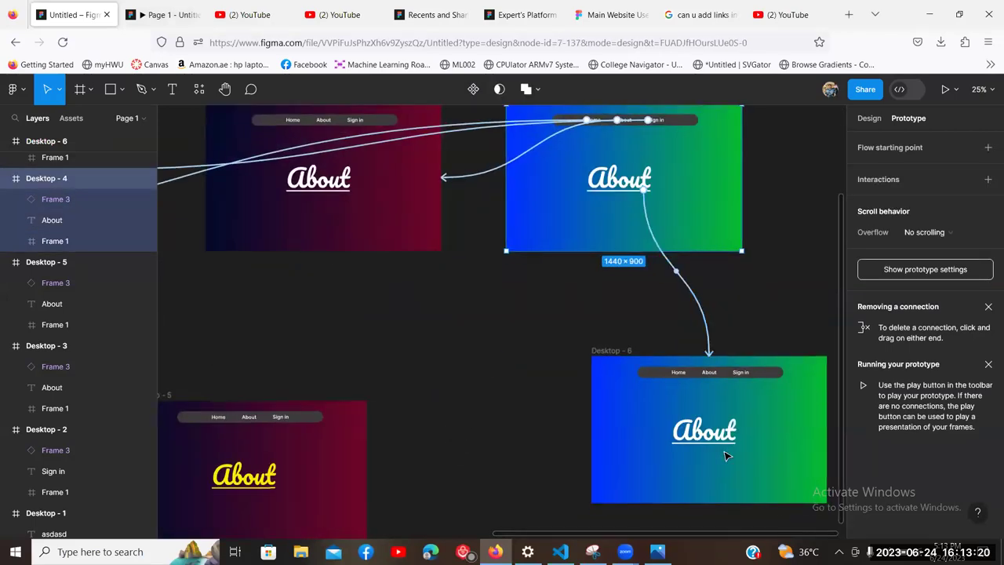
left_click_drag(432, 339, 322, 265)
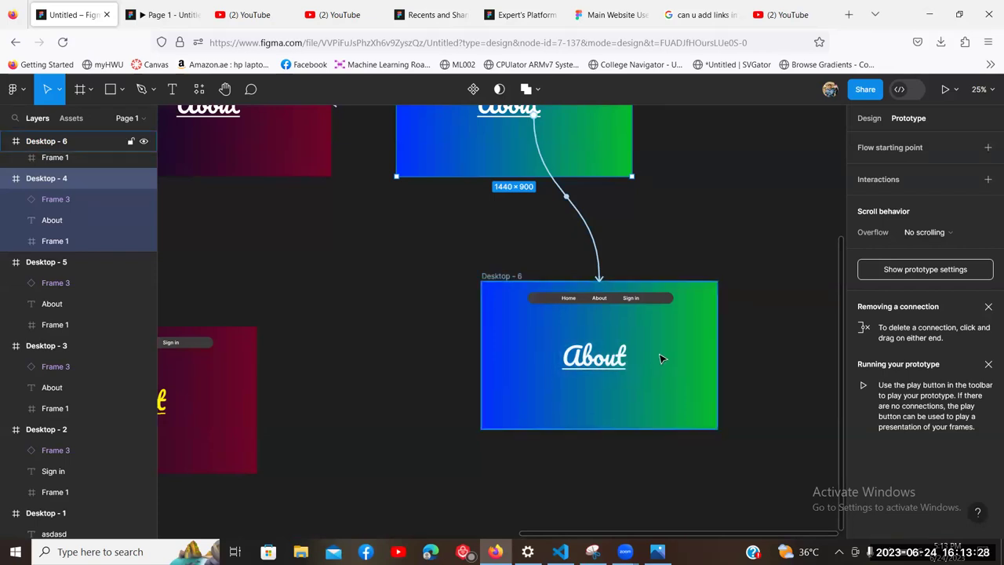
left_click(572, 357)
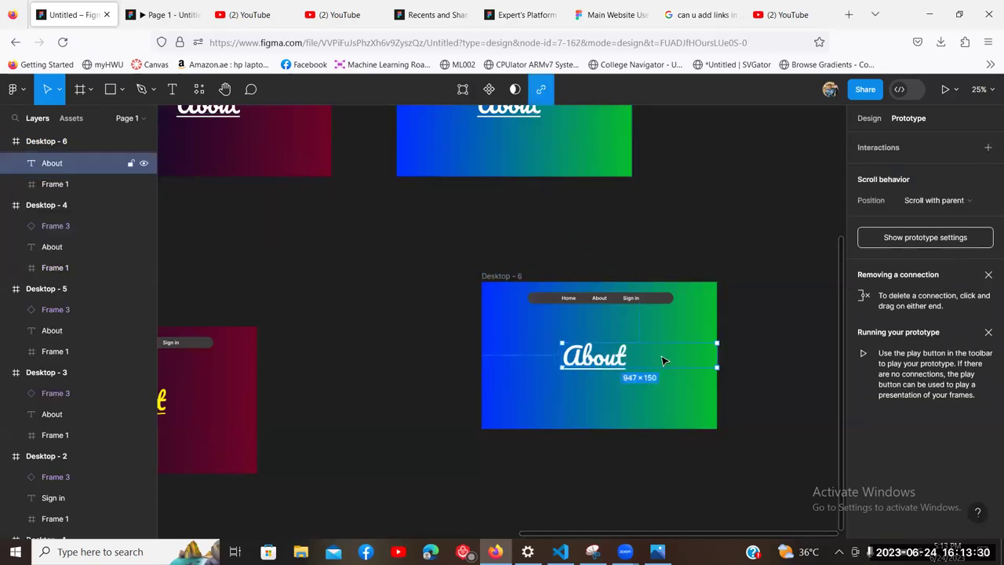
key("Escape")
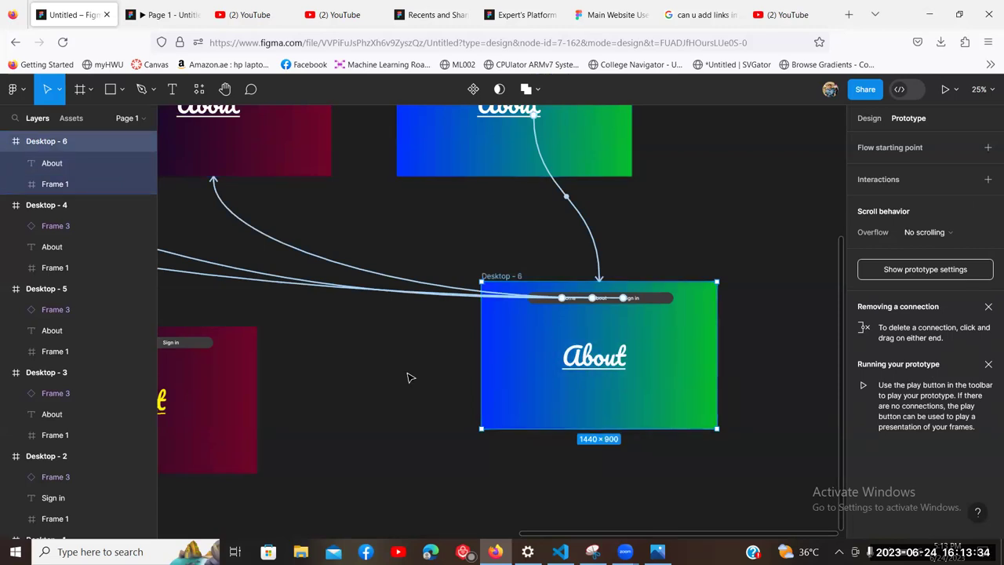
left_click(58, 163)
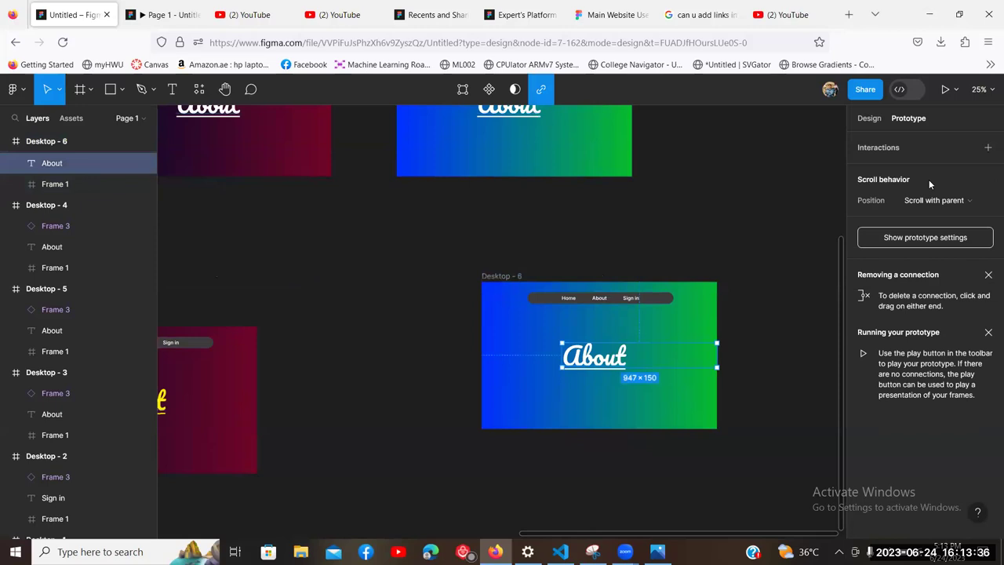
Step: Change the About text's fill to yellow F8EE00
left_click(872, 120)
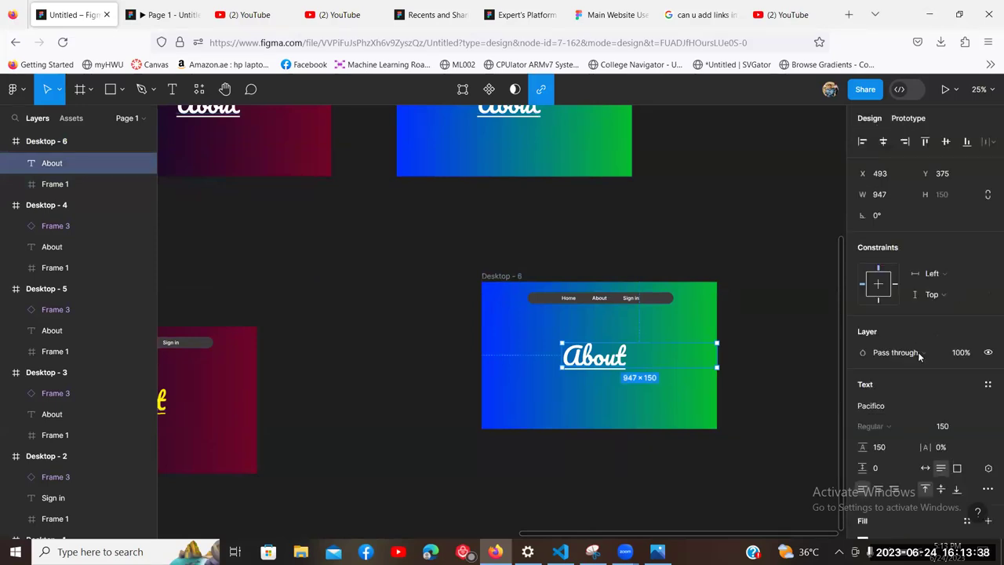
scroll(892, 416, "down", 3)
left_click(863, 393)
left_click_drag(796, 315, 784, 305)
left_click(736, 484)
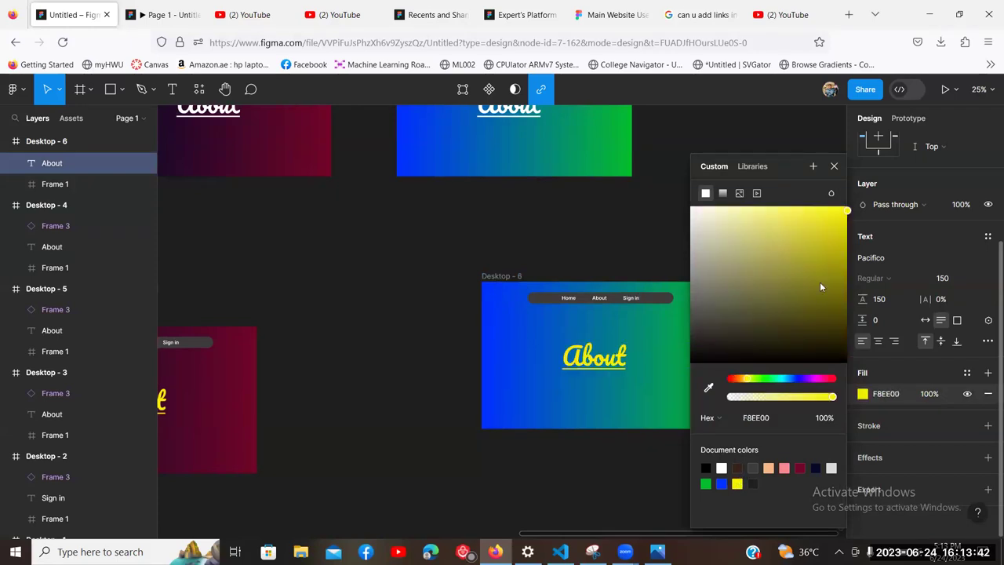
left_click(615, 229)
left_click_drag(682, 213, 616, 271)
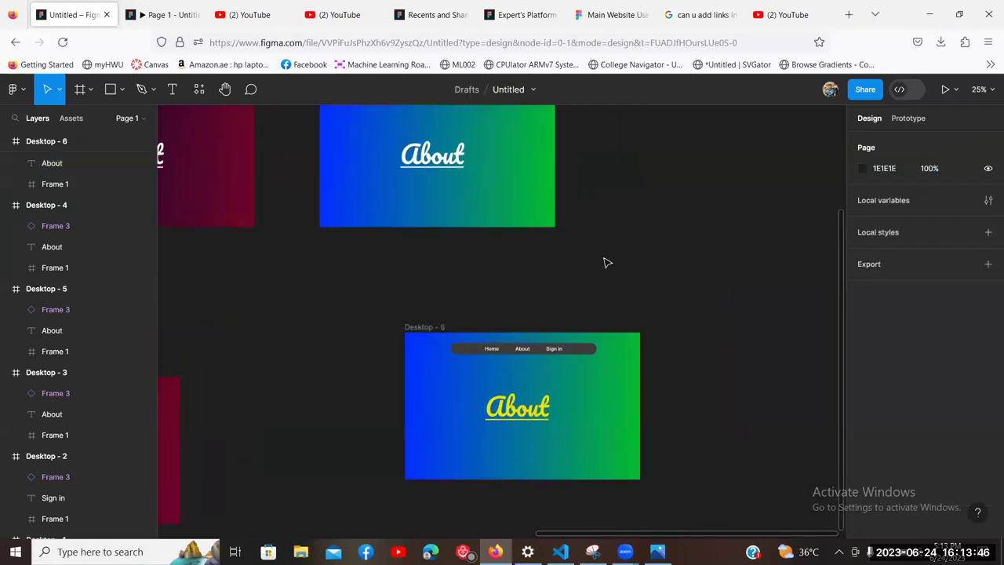
scroll(604, 282, "down", 5)
left_click(161, 11)
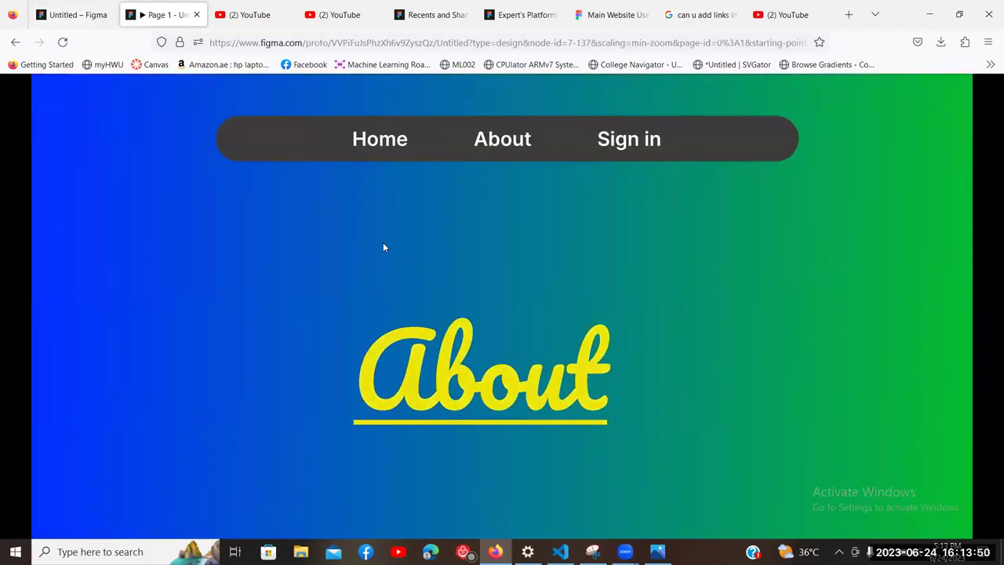
scroll(496, 343, "down", 1)
scroll(498, 342, "up", 1)
scroll(354, 241, "down", 1)
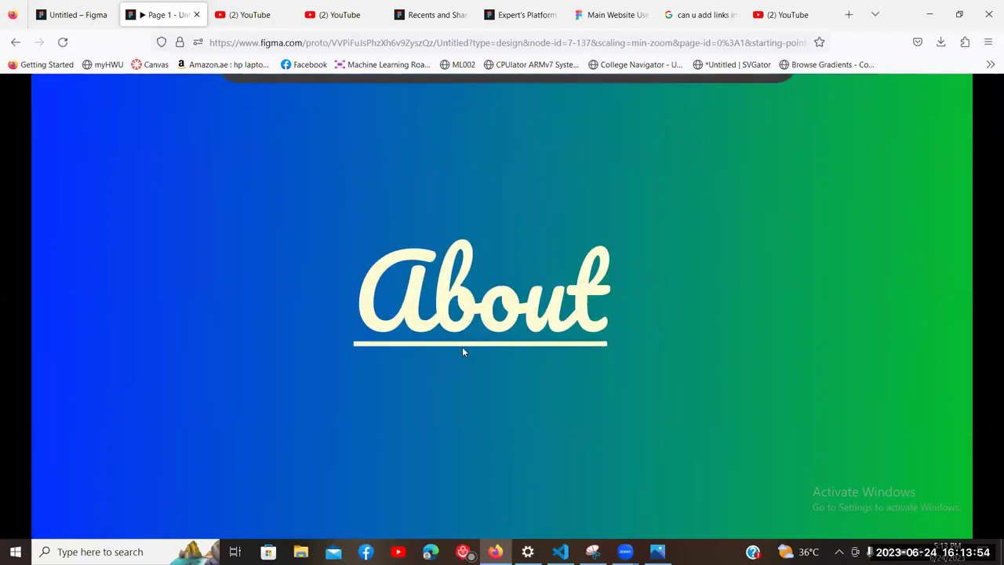
scroll(462, 353, "up", 1)
left_click(75, 14)
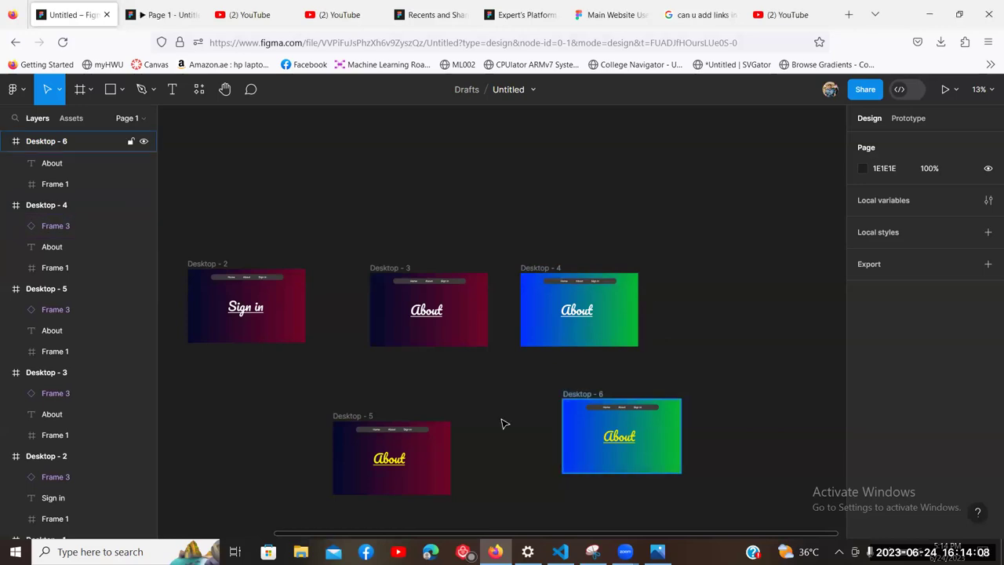
Step: Zoom out and delete frames Desktop - 3 through Desktop - 6
scroll(596, 347, "left", 3)
scroll(596, 347, "down", 2)
key("ctrl+minus")
left_click_drag(730, 233, 506, 472)
key("Delete")
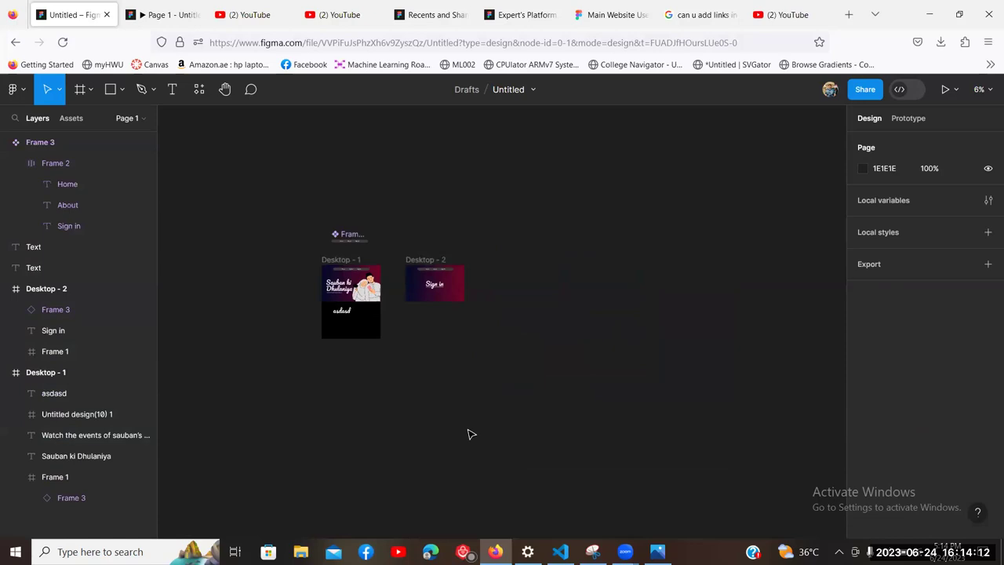
Step: Delete Desktop - 2, Desktop - 1 and the leftover Frame 3 element
scroll(468, 432, "left", 2)
scroll(468, 432, "up", 1)
left_click(576, 295)
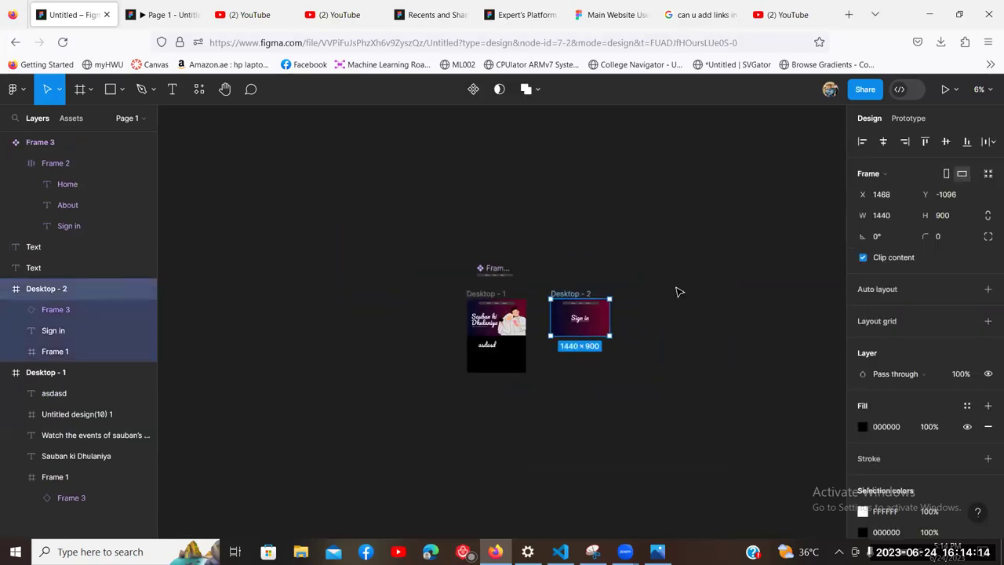
key("Delete")
left_click(488, 293)
key("Delete")
left_click_drag(599, 227, 533, 310)
key("Delete")
key("alt")
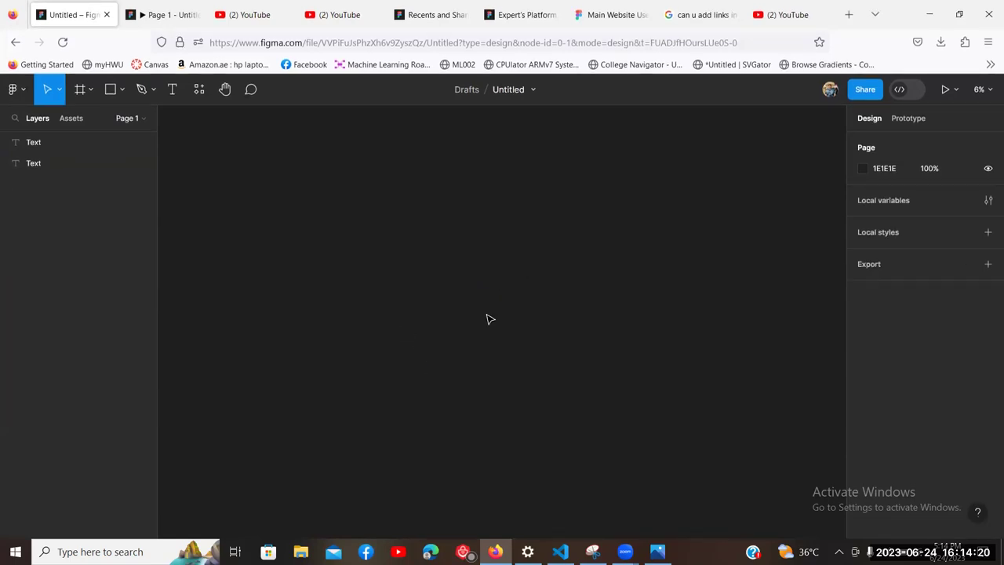
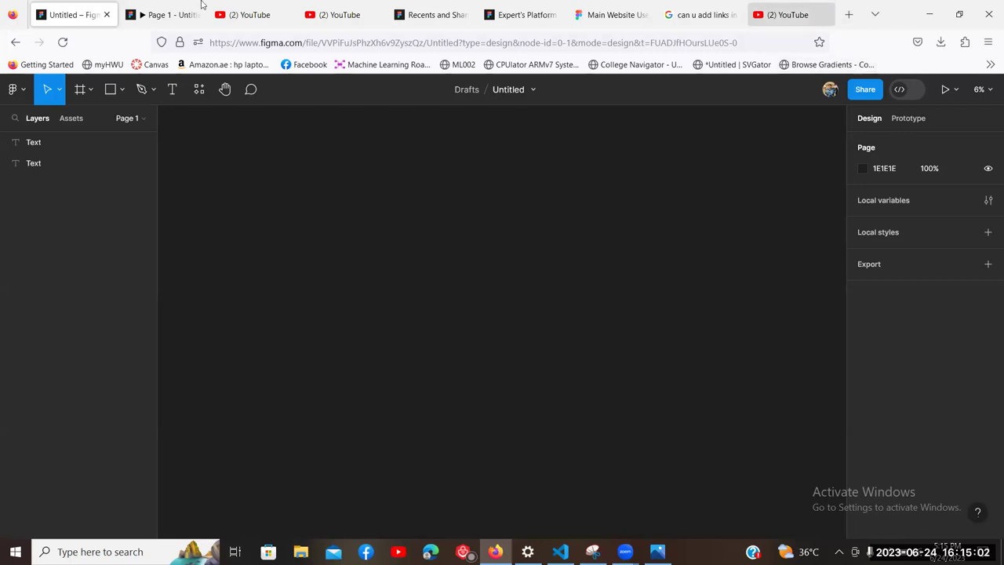
Step: Close the prototype preview tab, move the Figma tab to the end, and open a blank tab
left_click(168, 9)
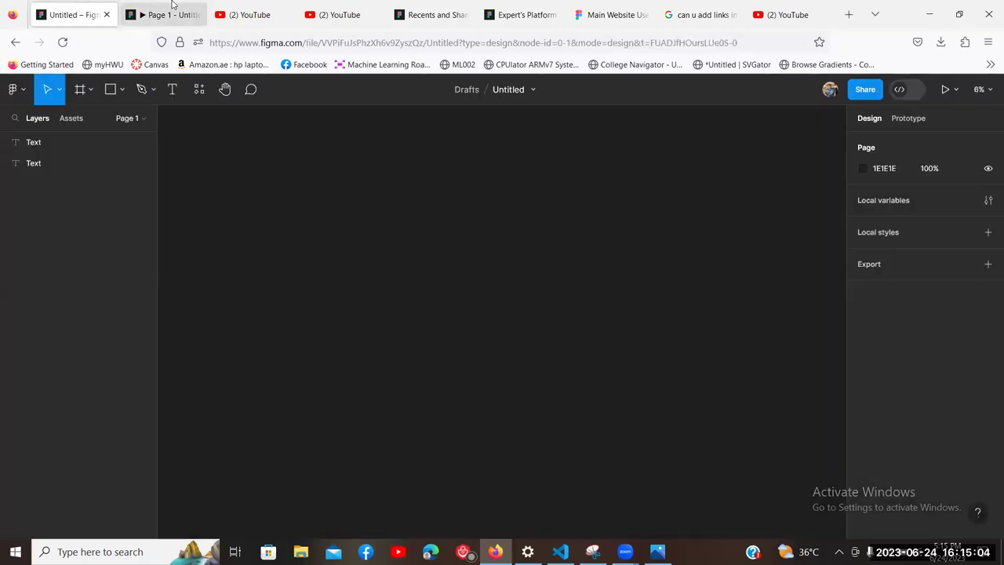
key("ctrl+w")
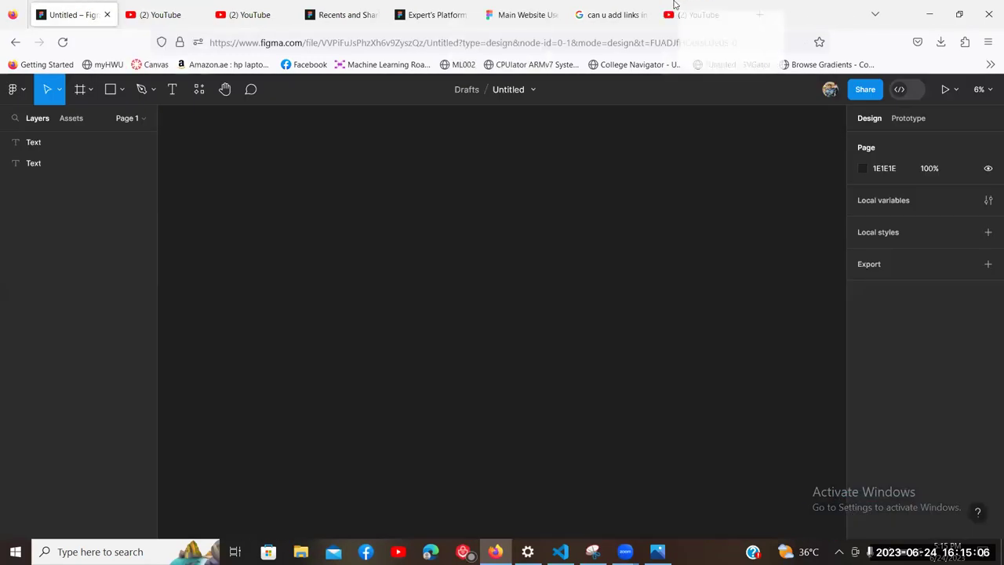
left_click_drag(78, 14, 784, 14)
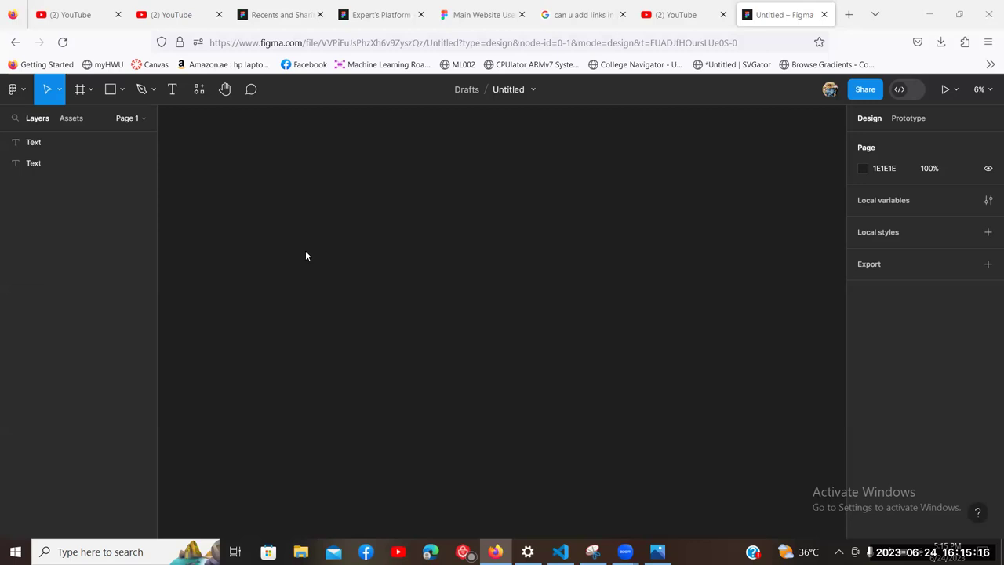
left_click(847, 15)
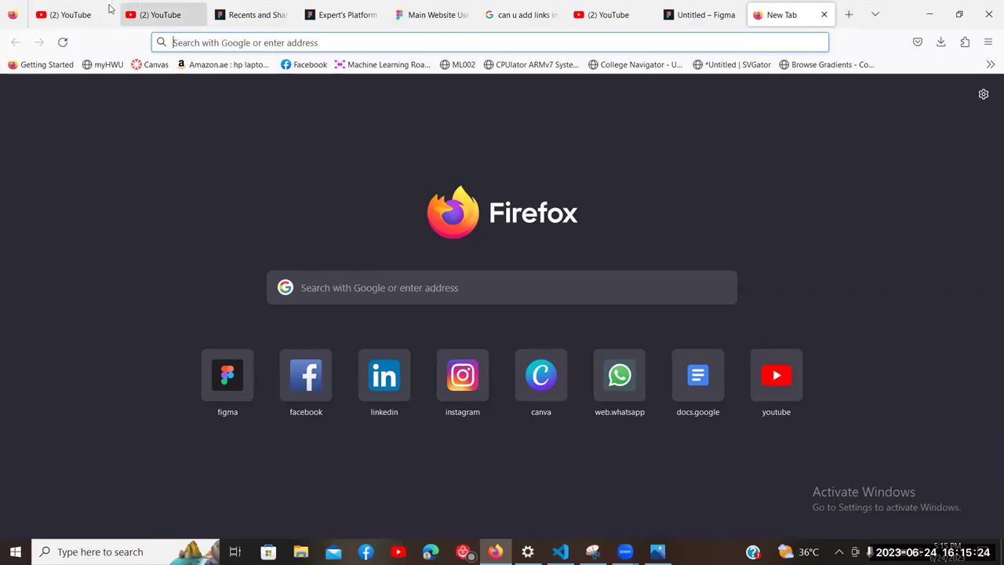
left_click(700, 14)
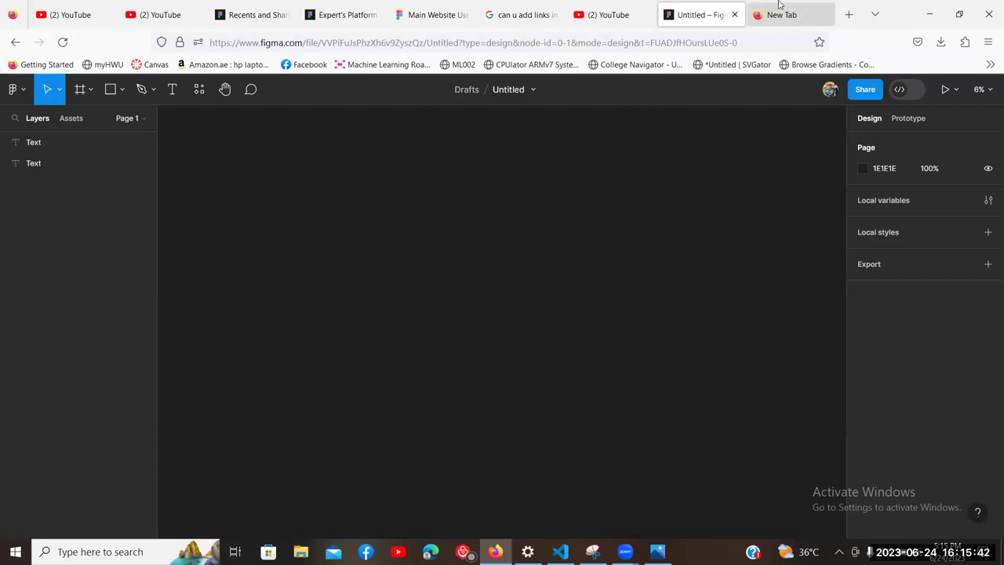
Step: Search for sadapay in the new tab, scroll its homepage, then close that tab
left_click(778, 4)
type("sadapay./")
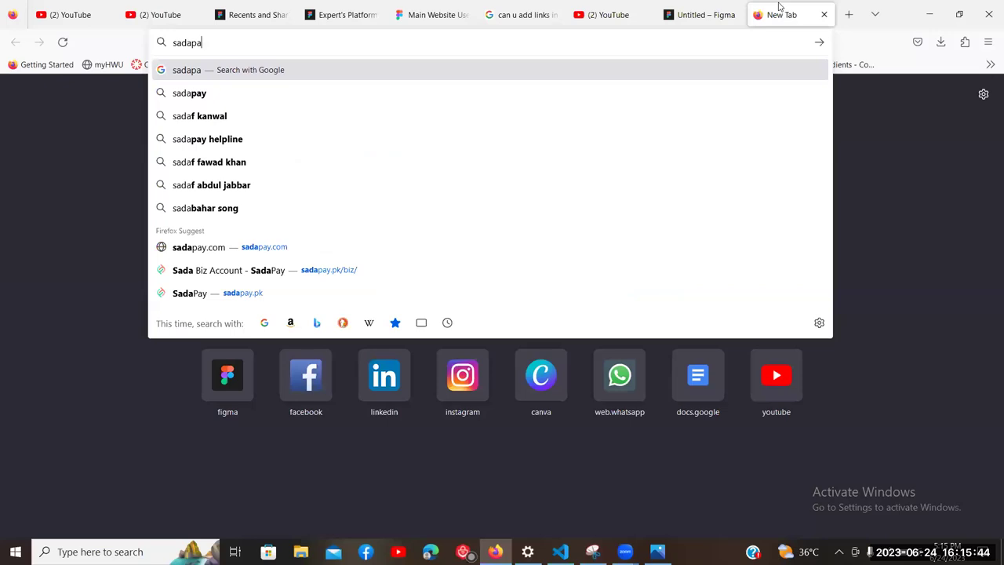
key("BackSpace")
key("BackSpace")
type(".biz")
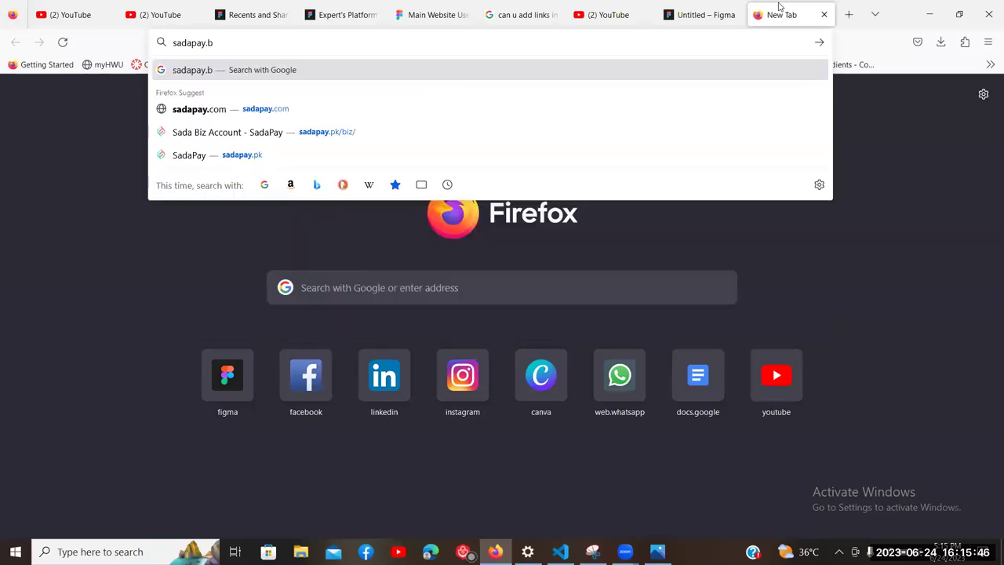
key("Return")
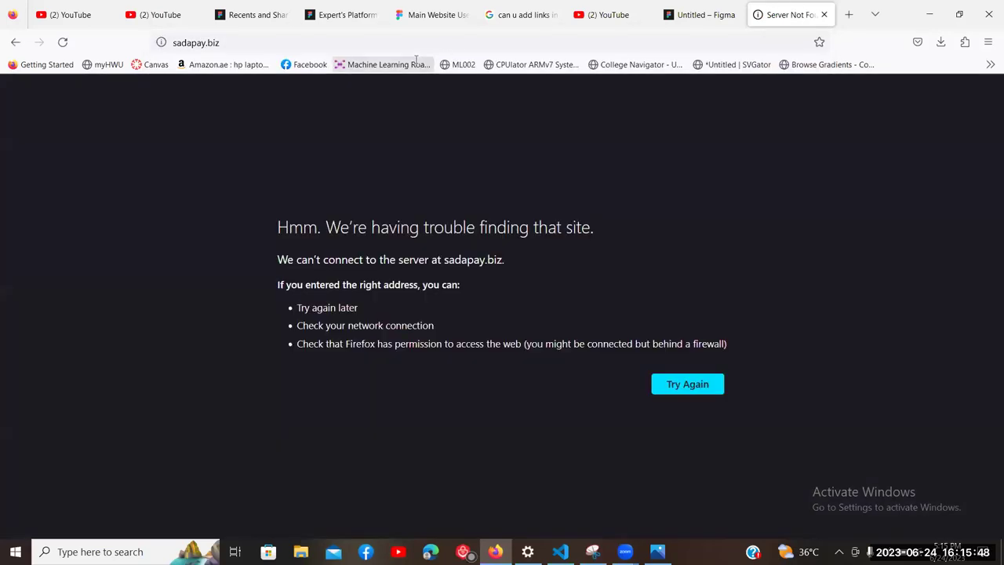
left_click(410, 47)
type("sadapay")
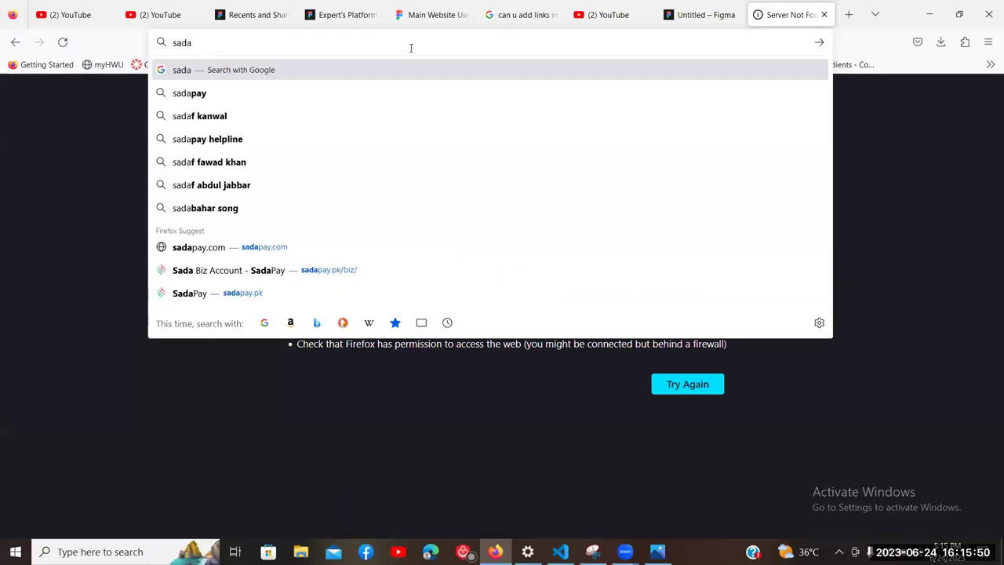
key("Return")
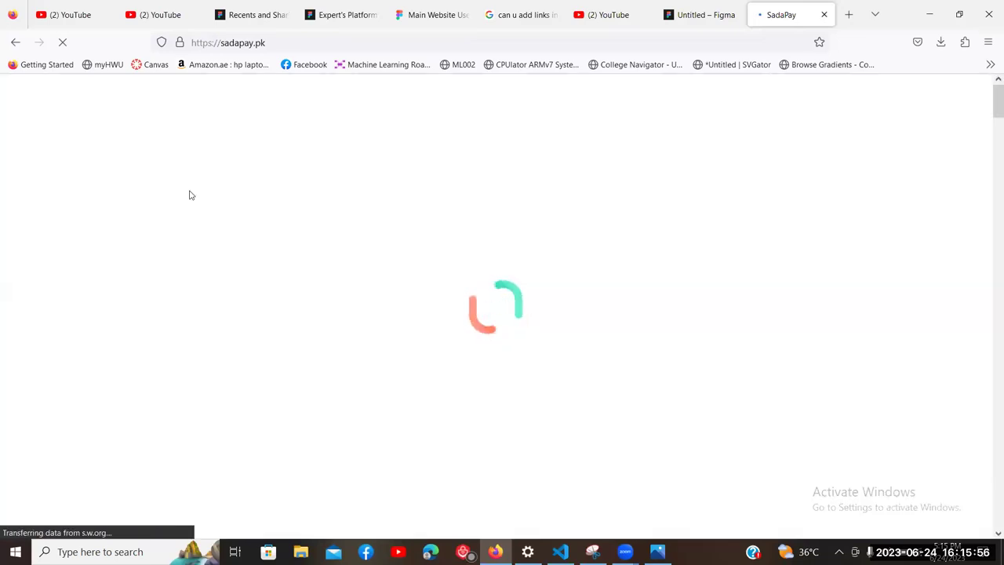
scroll(211, 184, "down", 5)
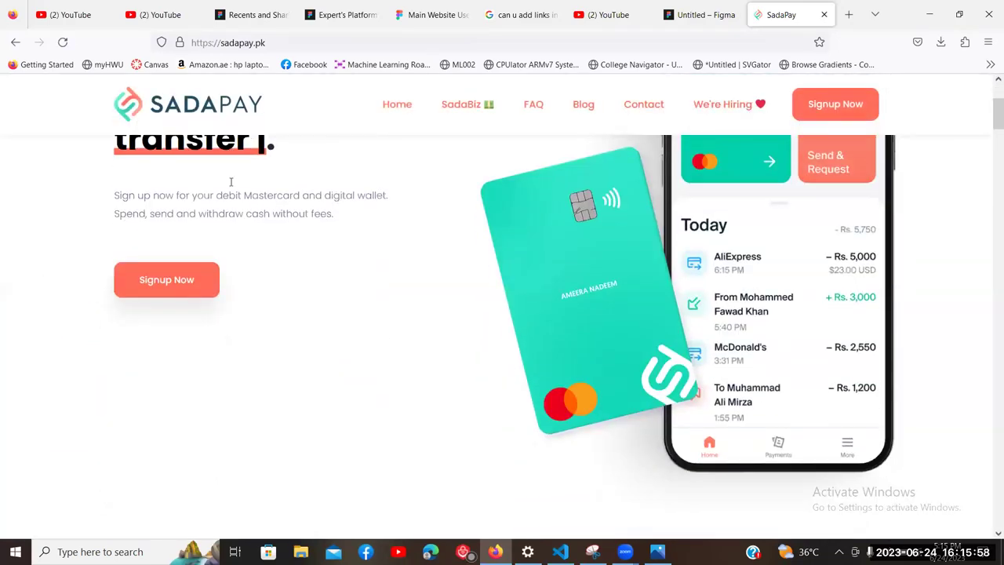
scroll(265, 216, "down", 10)
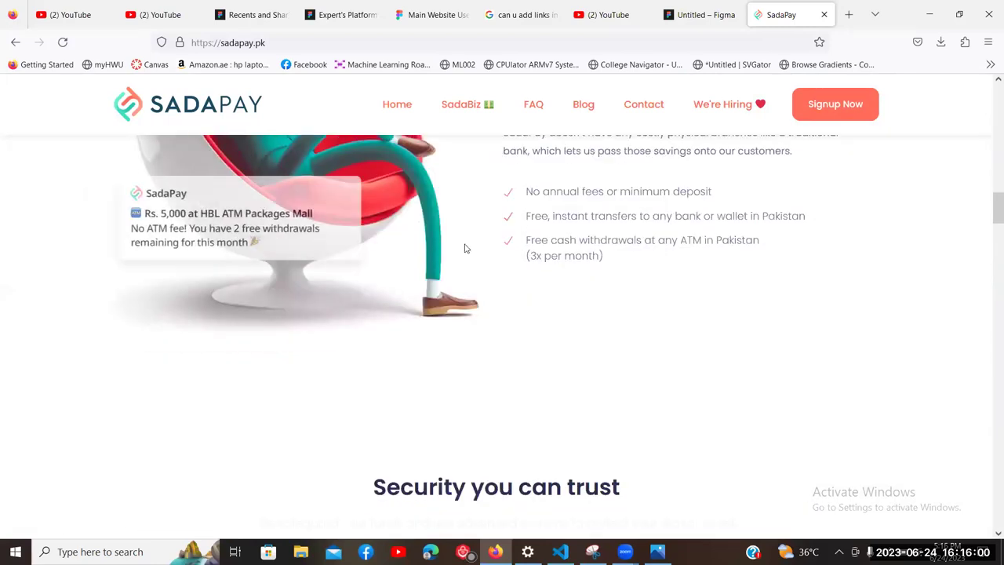
left_click(824, 14)
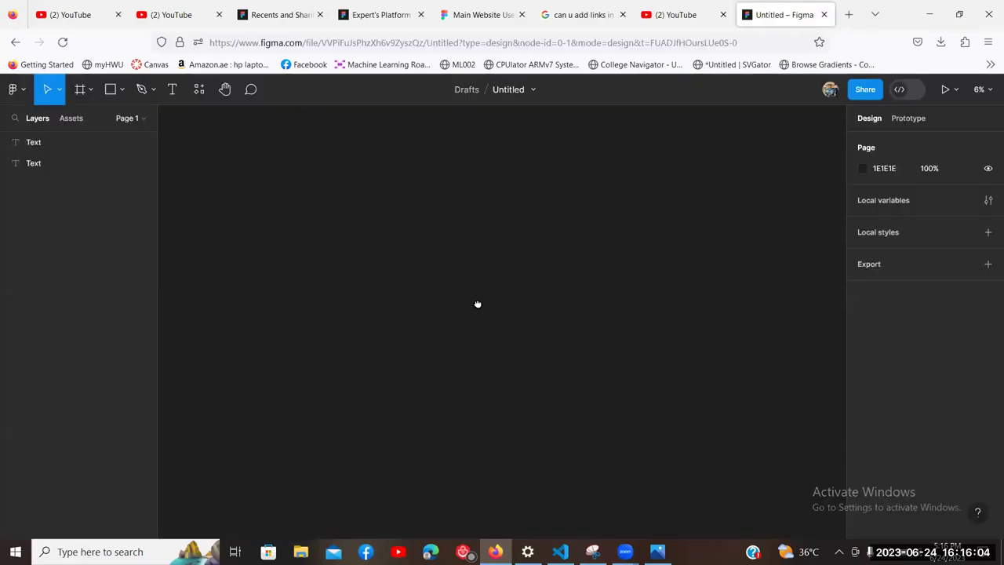
Step: Create a 1440×1024 Desktop frame, make it much taller, and duplicate it as Desktop - 2
left_click(80, 89)
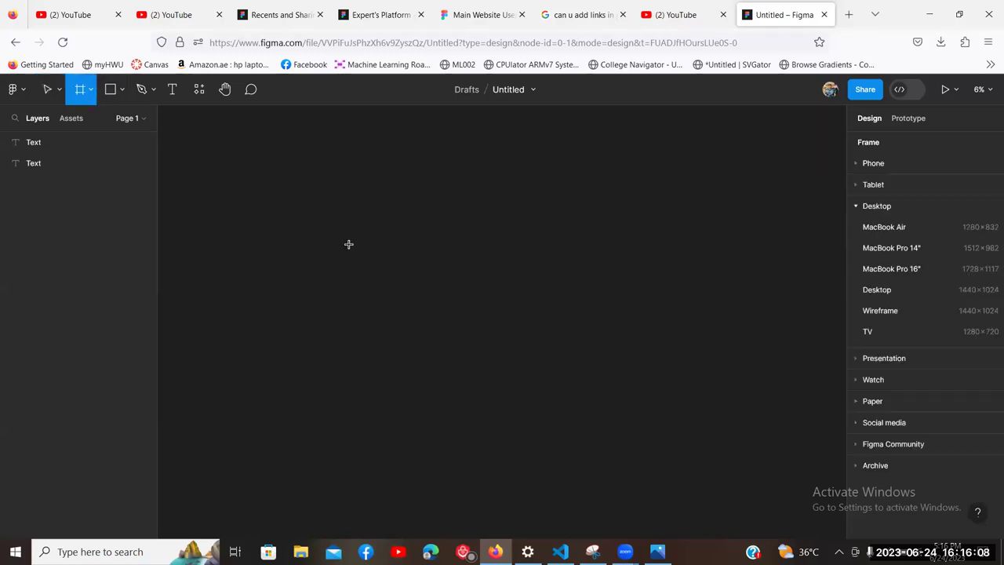
left_click(887, 290)
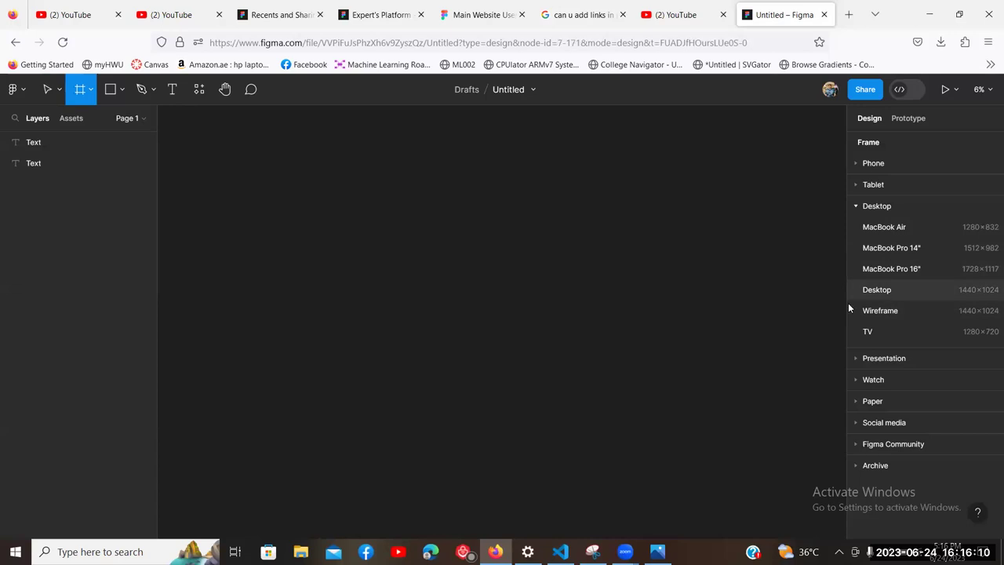
left_click_drag(499, 339, 509, 437)
left_click(633, 397)
scroll(618, 376, "down", 1)
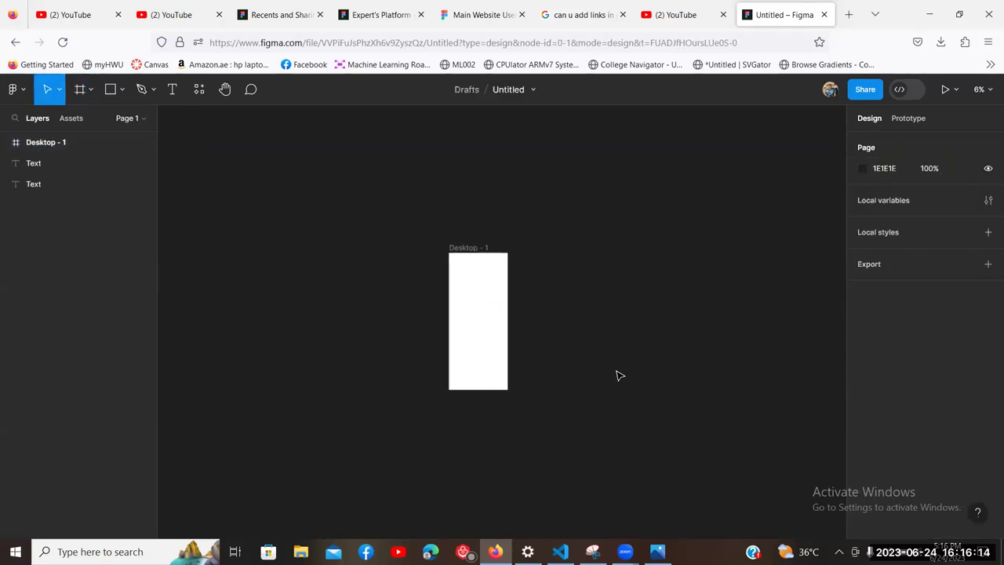
left_click(486, 268)
key("ctrl+d")
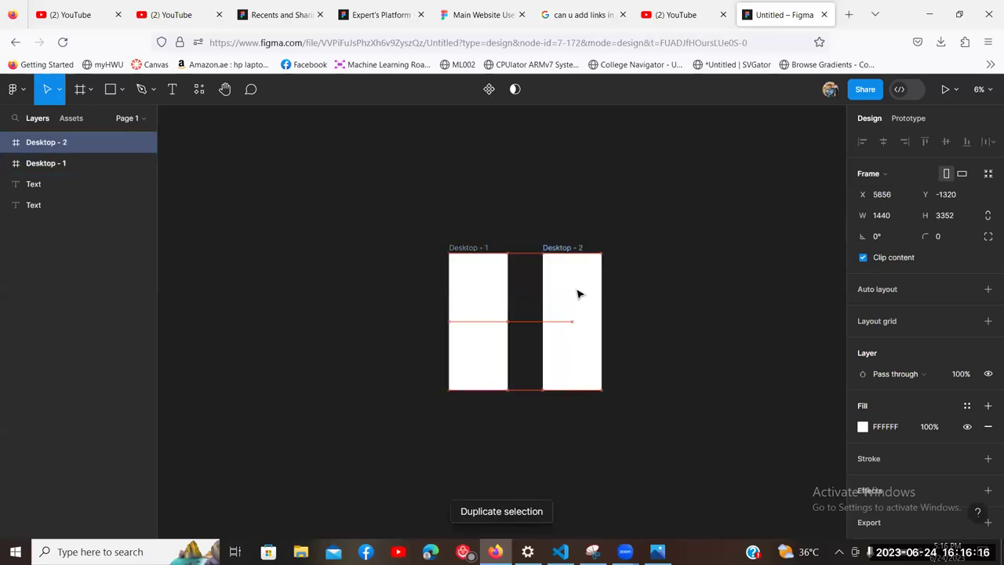
left_click(535, 307)
scroll(510, 258, "up", 5)
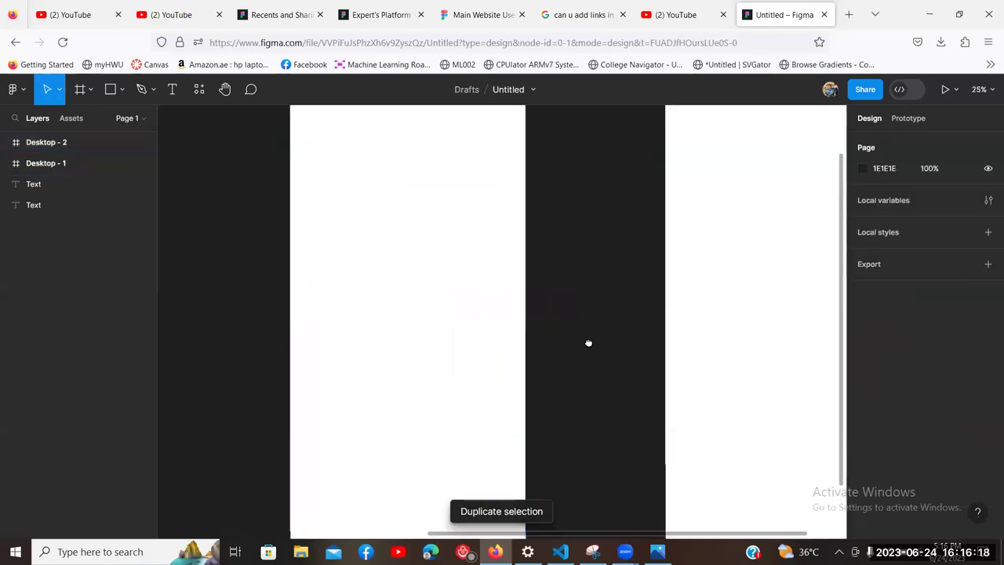
scroll(588, 343, "up", 2)
scroll(589, 305, "up", 4)
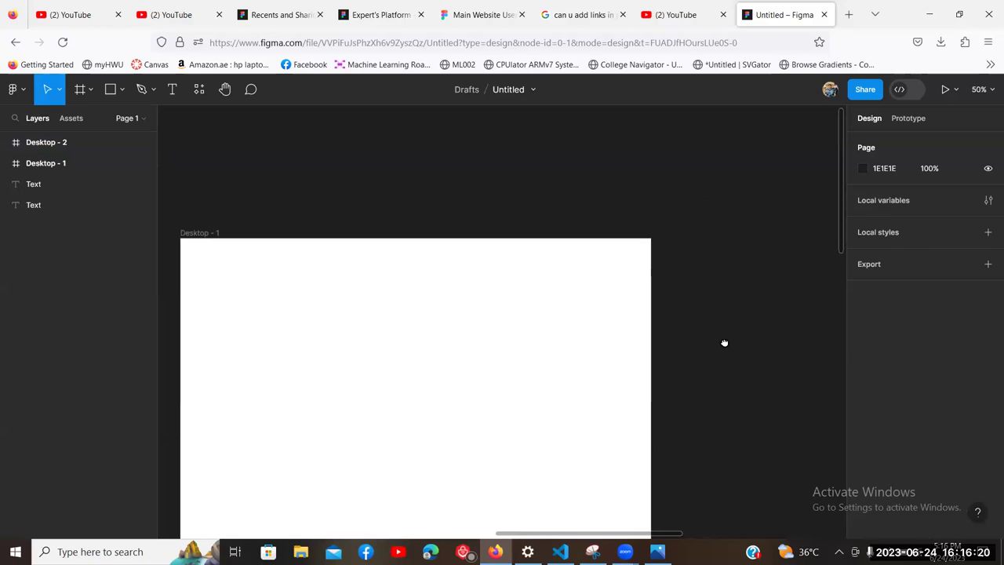
scroll(724, 342, "down", 2)
scroll(725, 349, "left", 2)
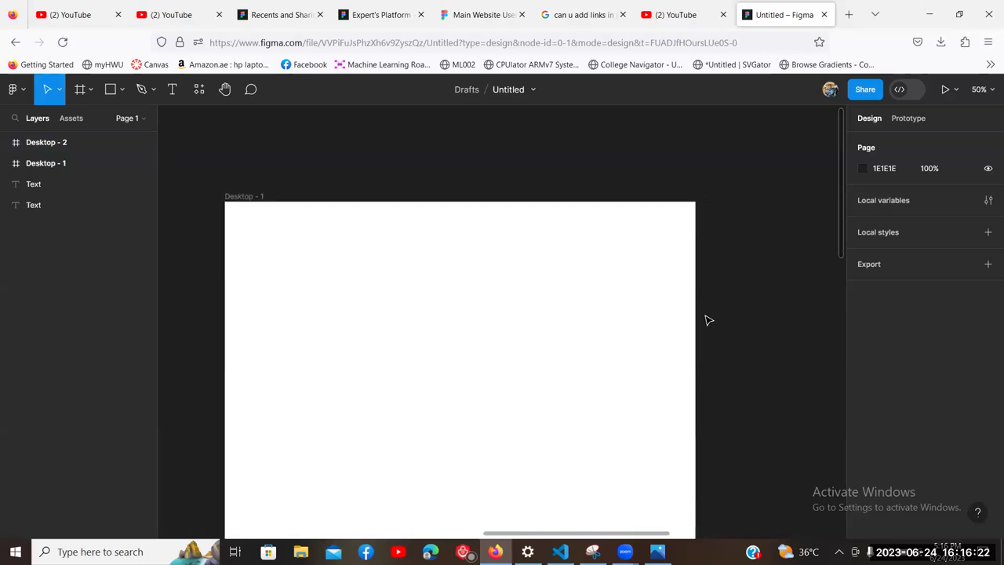
Step: Draw a 1440×110 header bar across Desktop - 1 and a large block below it
left_click(113, 92)
mouse_move(224, 200)
left_mouse_down()
mouse_move(437, 246)
mouse_move(695, 241)
left_mouse_up()
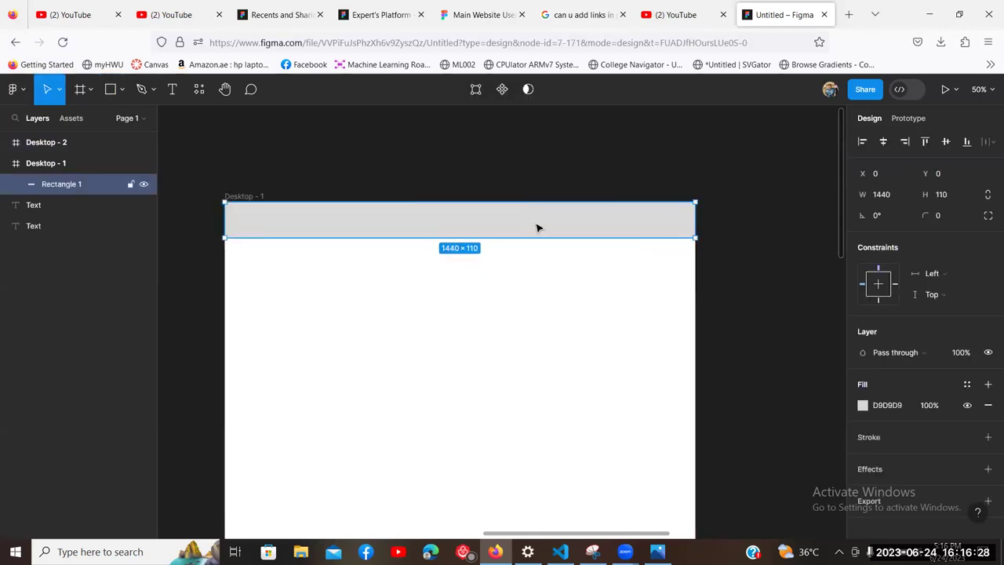
left_click(461, 294)
scroll(398, 287, "down", 4)
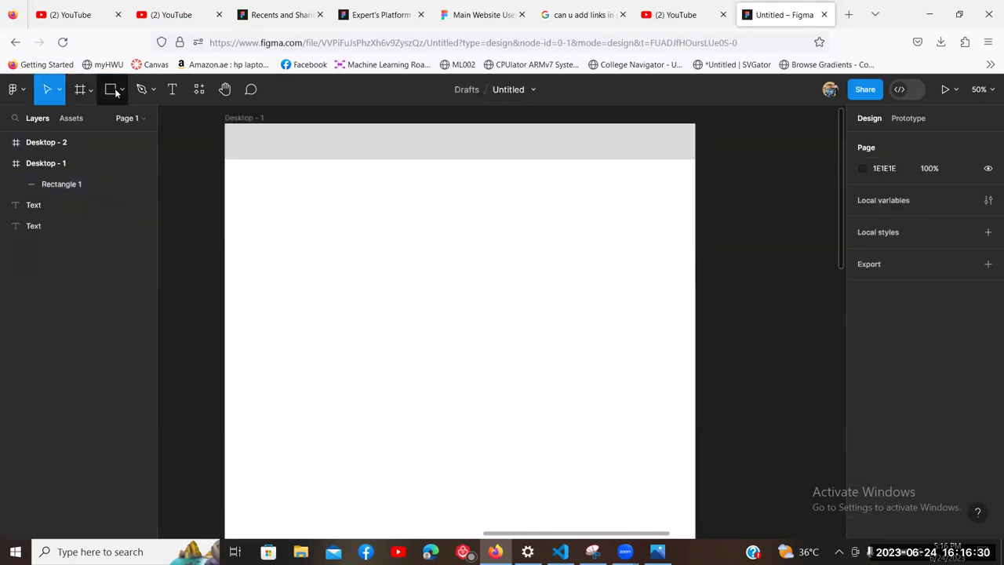
left_click(111, 89)
scroll(228, 246, "up", 4)
left_click_drag(225, 243, 691, 486)
left_click_drag(694, 430, 695, 430)
left_click(757, 427)
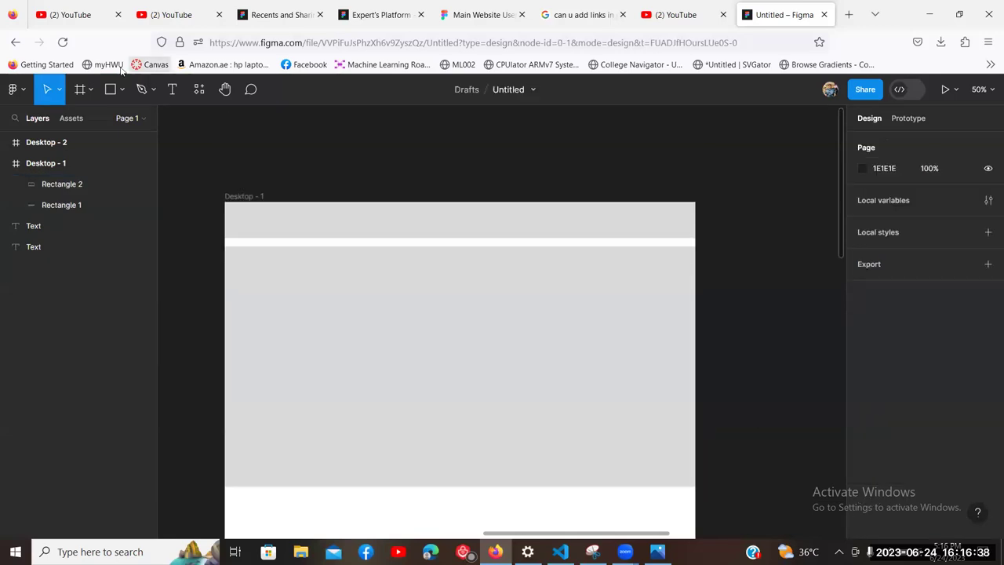
Step: Add a tall dark-red panel on the right side of the hero block
left_click(111, 89)
mouse_move(582, 278)
left_mouse_down()
mouse_move(644, 450)
mouse_move(675, 472)
left_mouse_up()
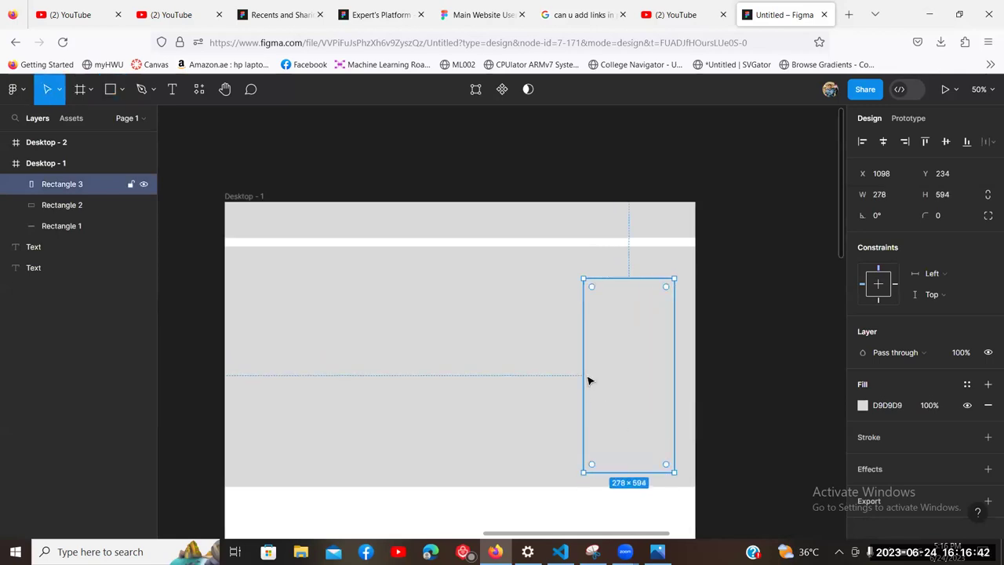
left_click_drag(582, 367, 567, 367)
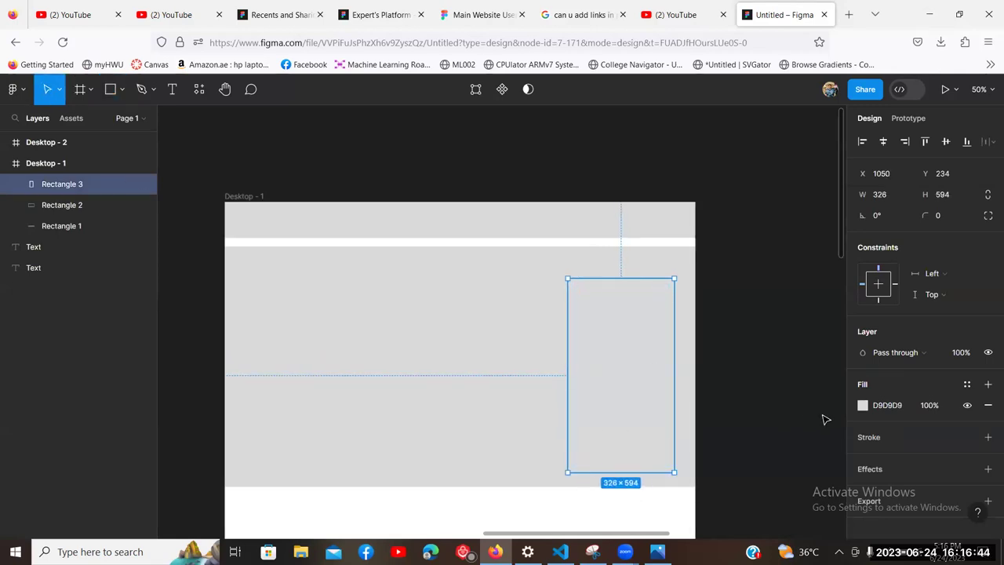
left_click(863, 405)
left_click_drag(807, 298, 830, 314)
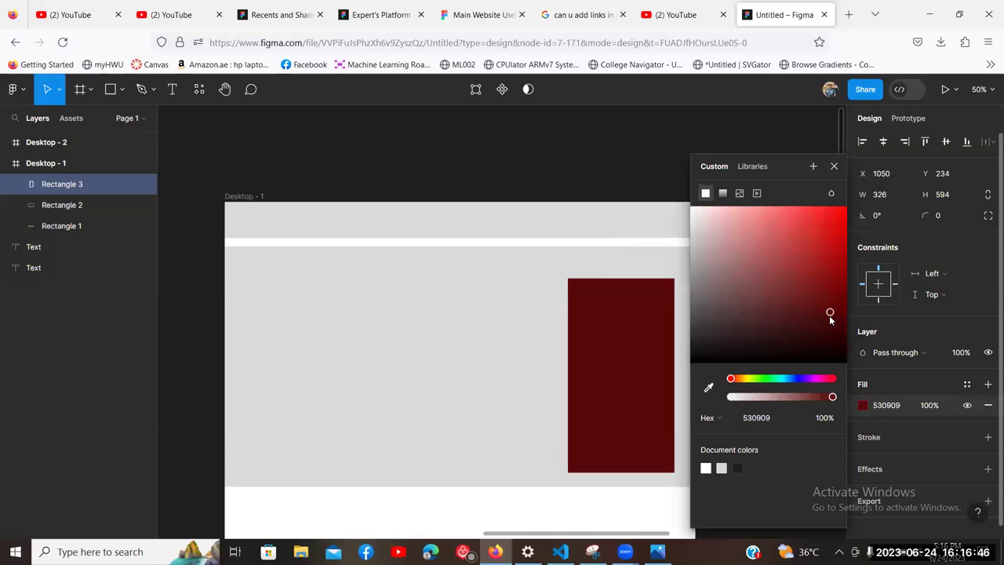
left_click(448, 336)
scroll(502, 341, "down", 2)
left_click(627, 311)
scroll(619, 353, "up", 1)
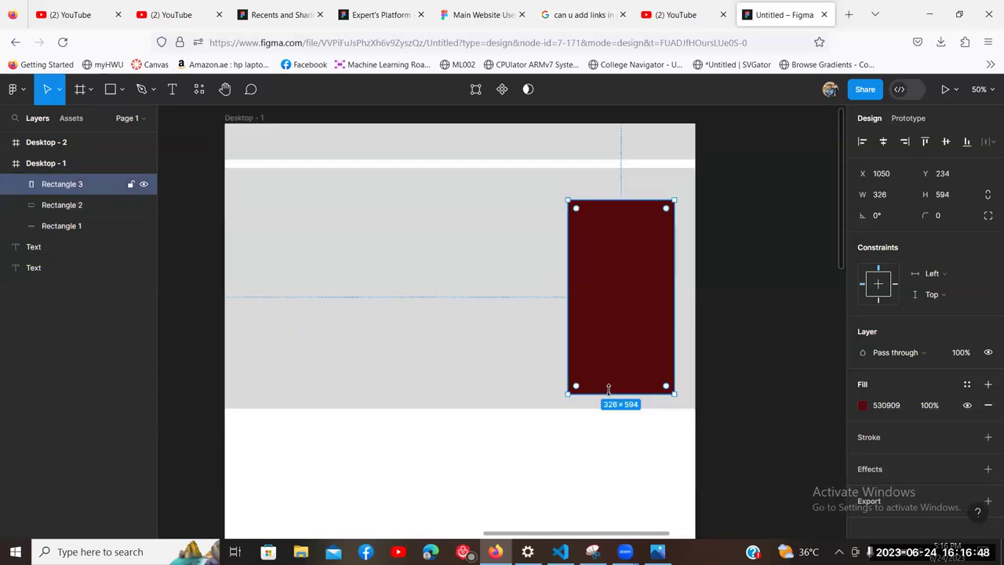
left_click_drag(608, 388, 619, 318)
left_click(788, 337)
scroll(690, 329, "up", 1)
scroll(690, 329, "left", 1)
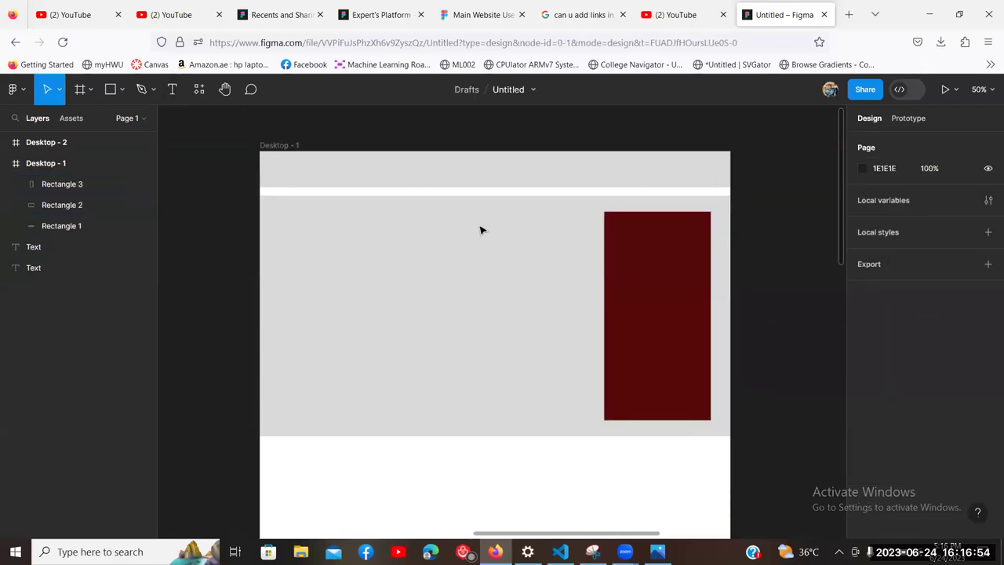
Step: Add a 'HUGE TEXT' heading at size 200, widen it to 800, and move it left
left_click(174, 91)
left_click_drag(331, 259, 511, 379)
type("HUGE TEXT")
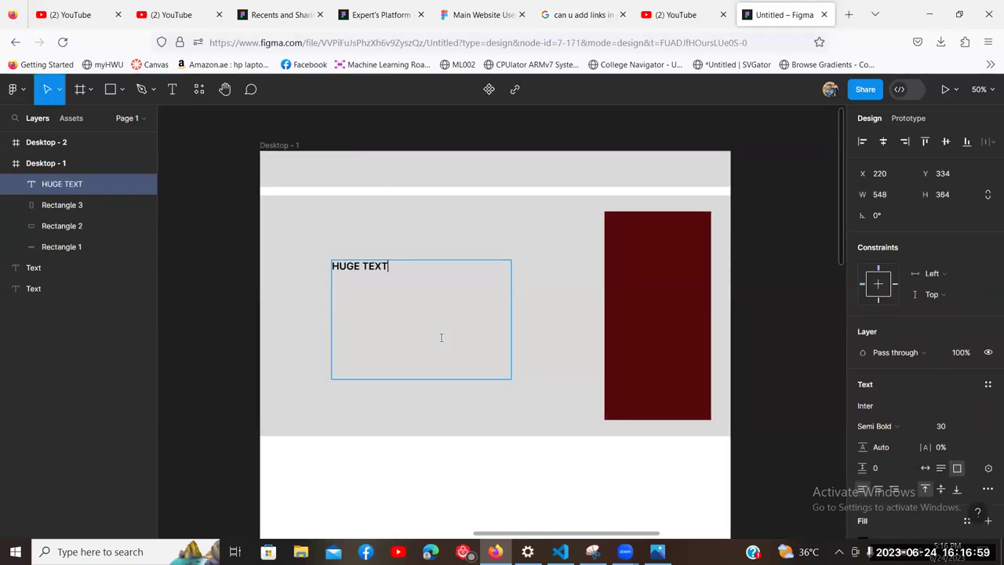
key("ctrl+a")
left_click(952, 426)
type("200")
key("Return")
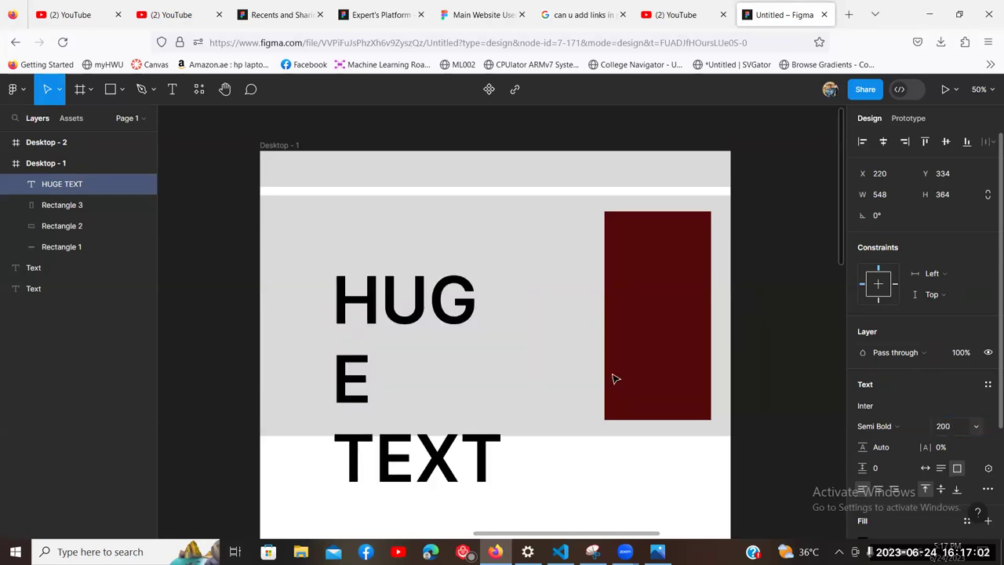
key("Escape")
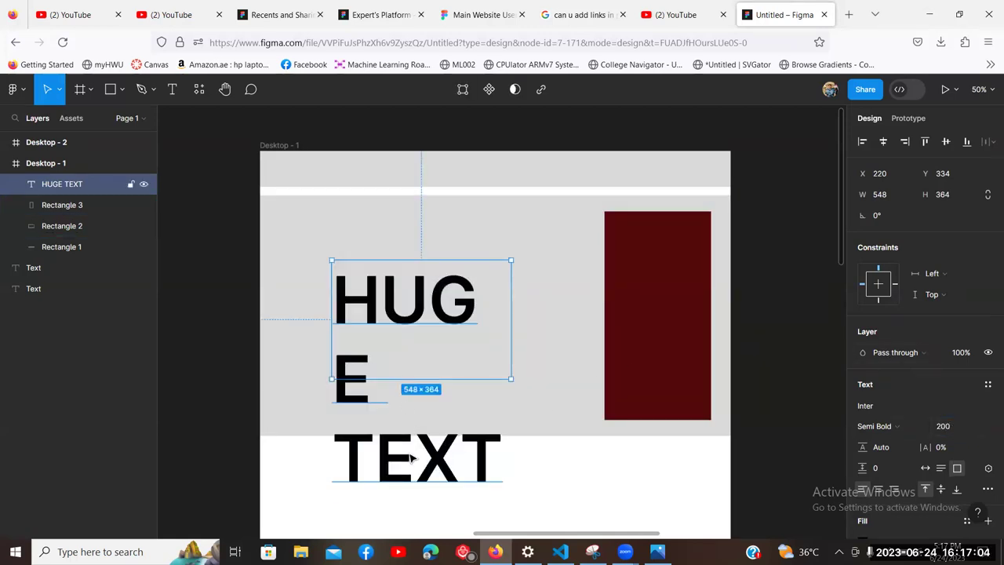
left_click_drag(510, 337, 593, 341)
left_click_drag(449, 339, 414, 316)
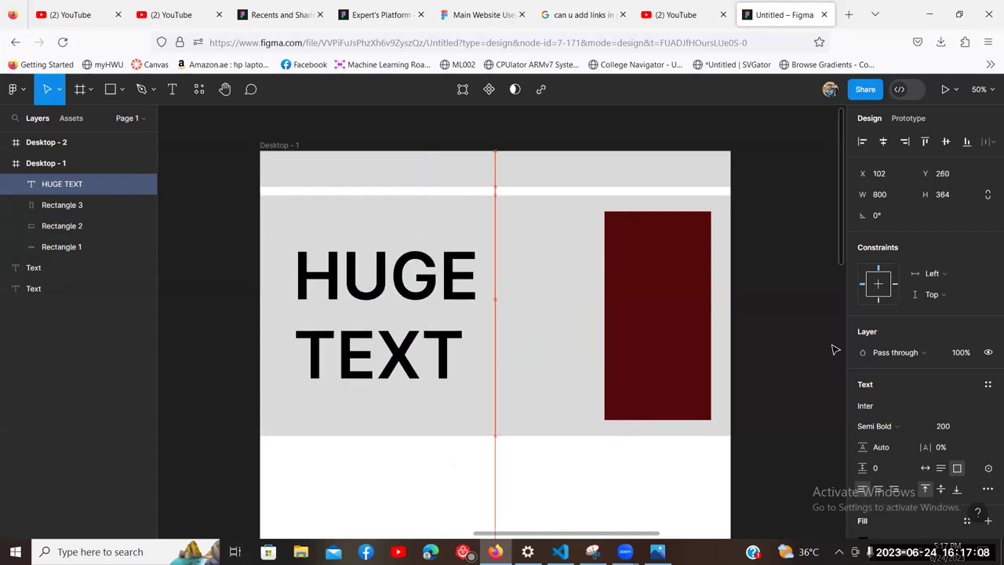
Step: Open sadapay.pk in a new browser tab
left_click(766, 274)
left_click(849, 16)
type("SAD")
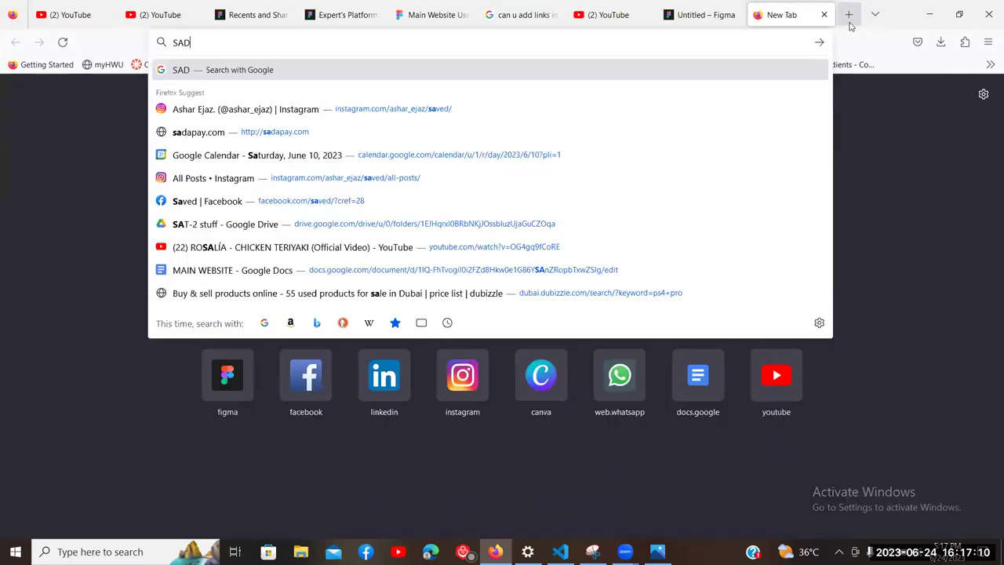
key("BackSpace")
key("BackSpace")
key("BackSpace")
type("sadapay.")
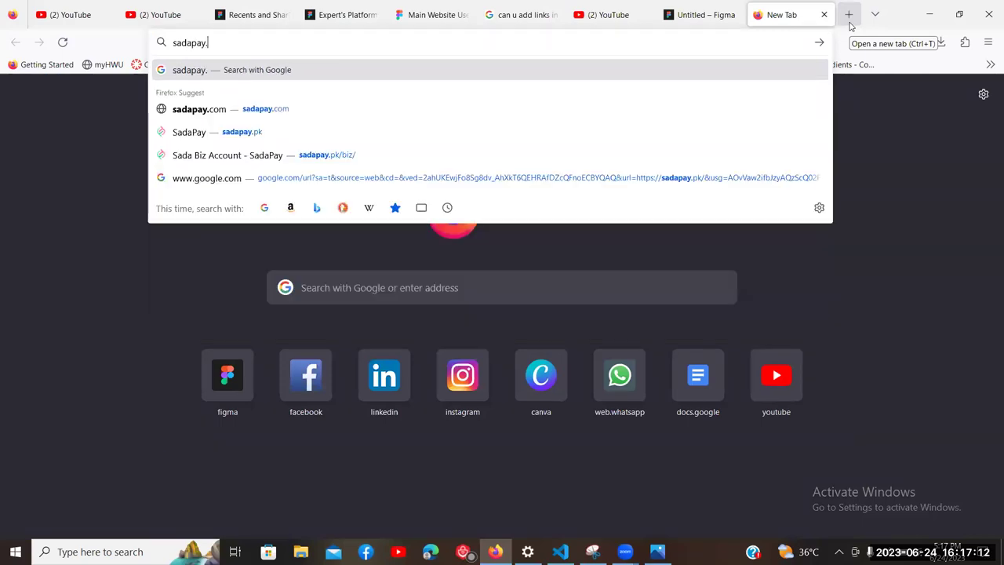
type("pk")
key("Return")
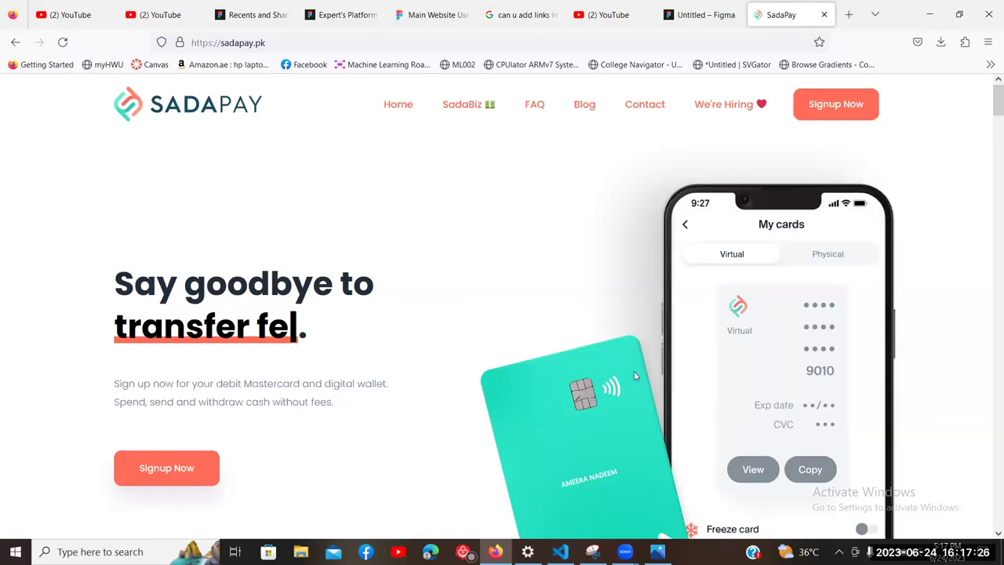
Step: Scroll through the SadaPay homepage, then switch back to the Untitled Figma file
scroll(633, 376, "down", 3)
scroll(353, 262, "up", 3)
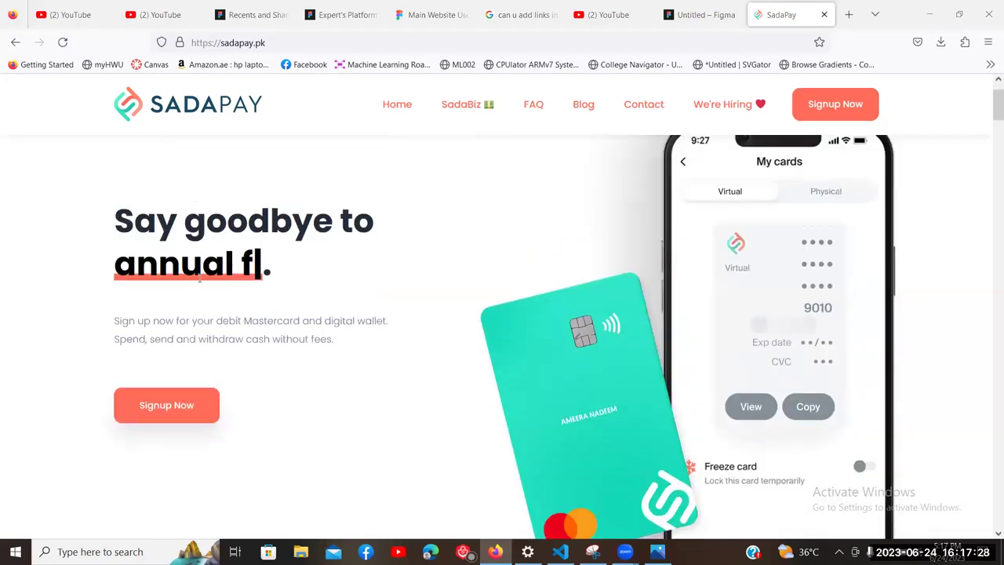
scroll(353, 262, "down", 2)
scroll(397, 251, "up", 2)
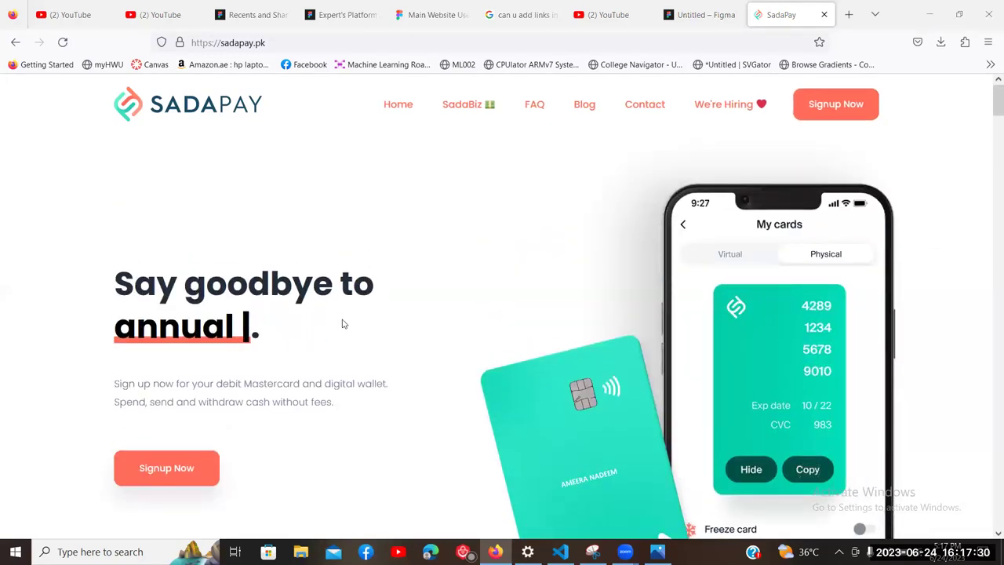
scroll(547, 213, "down", 1)
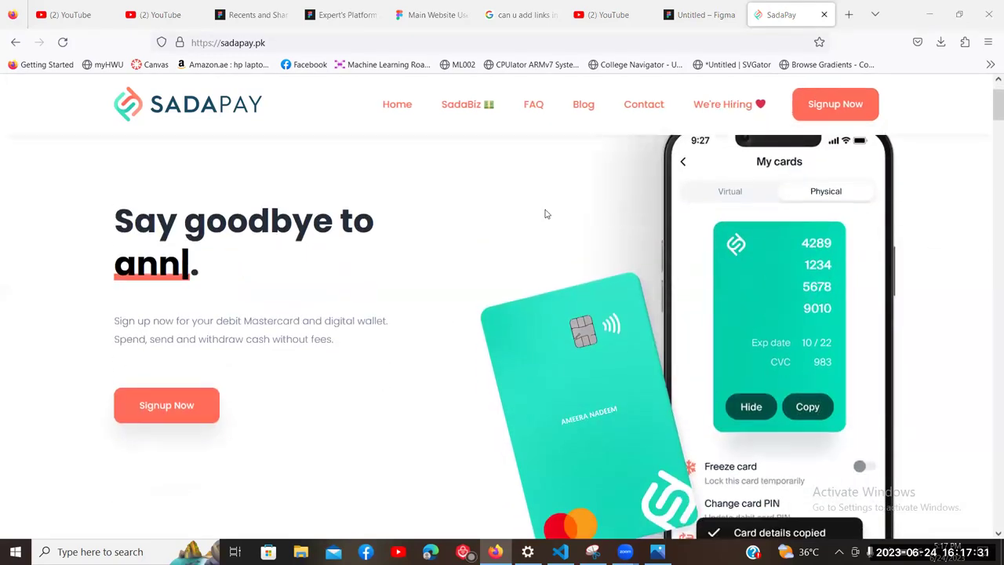
left_click(263, 12)
key("ctrl+Tab")
key("ctrl+Tab")
key("ctrl+Tab")
key("ctrl+Tab")
key("ctrl+Tab")
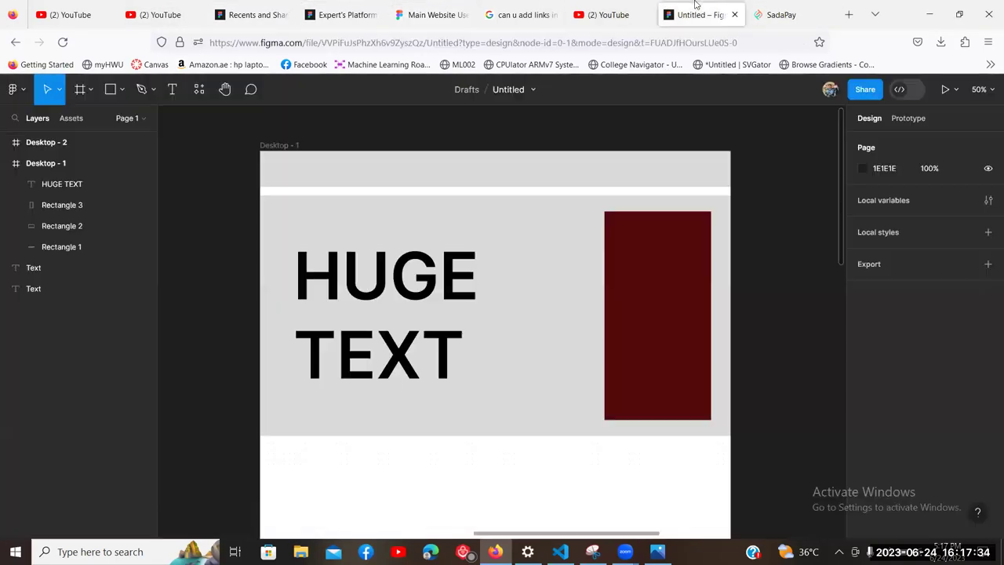
Step: Set the HUGE TEXT heading to size 150 and widen it to fit one line
scroll(480, 302, "down", 2)
left_click_drag(373, 263, 363, 242)
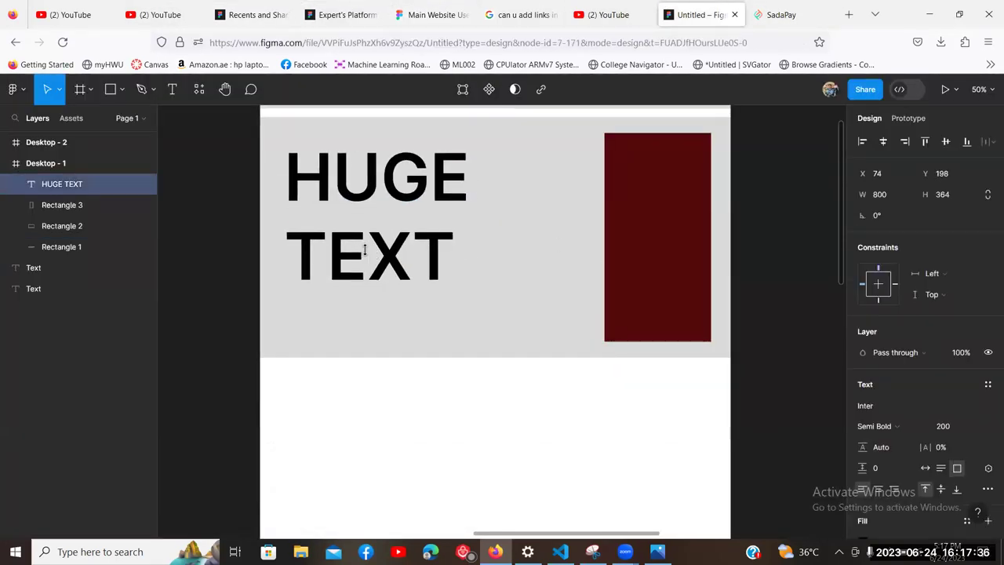
left_click(963, 427)
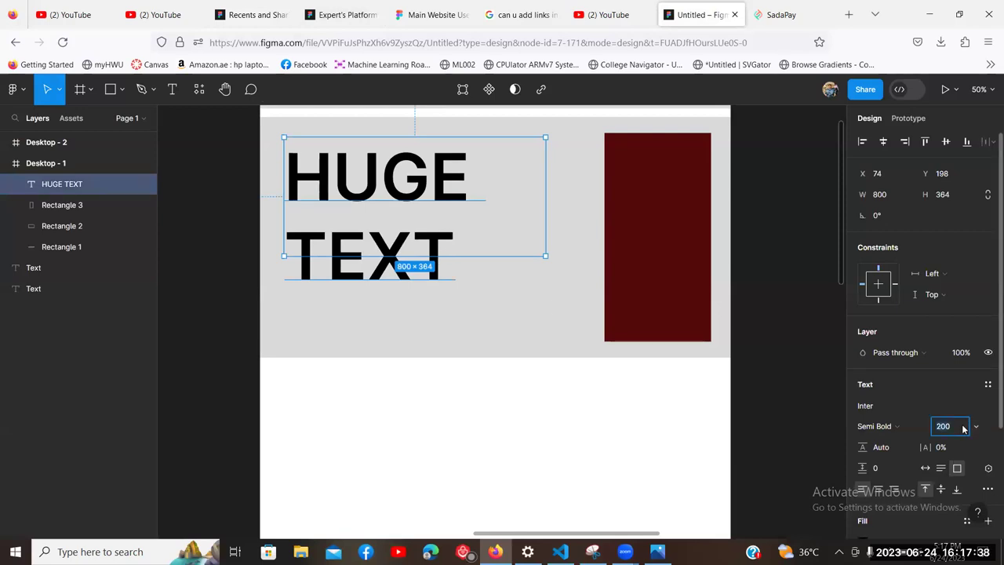
key("Return")
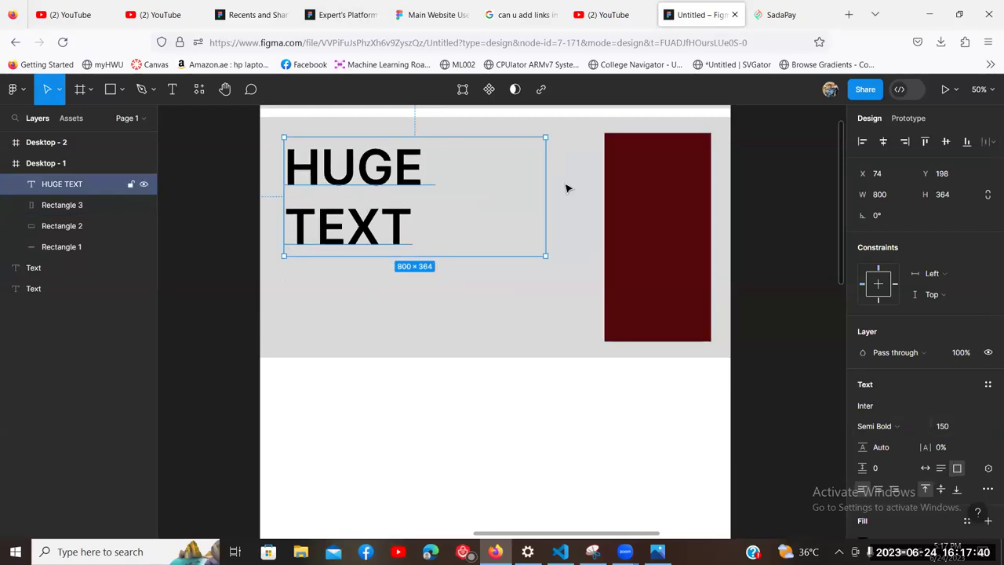
left_click_drag(569, 187, 604, 188)
left_click_drag(438, 181, 420, 194)
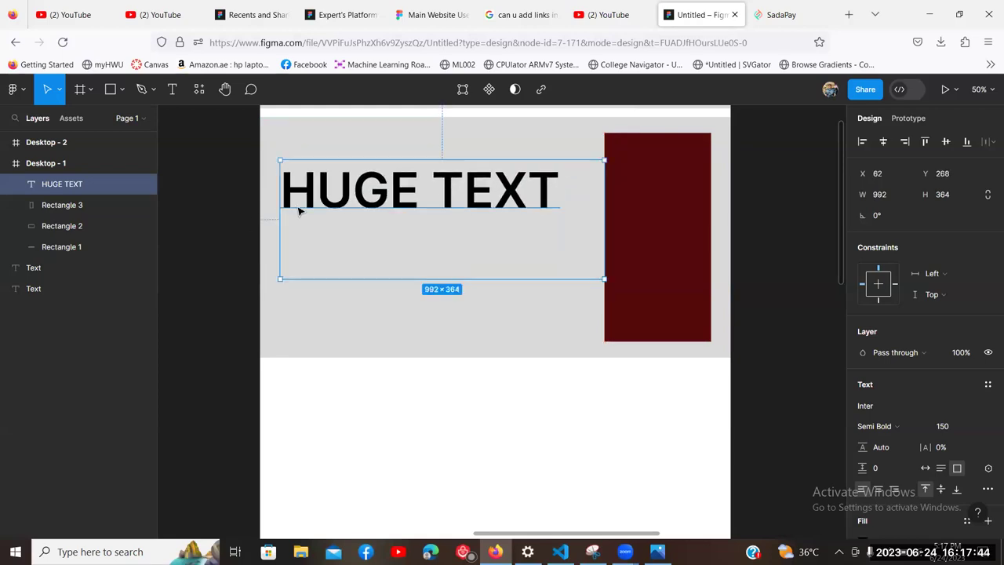
Step: Duplicate the heading below itself at font size 30 and shrink its box to fit
key("ctrl+d")
key("shift+Down")
key("shift+Down")
key("shift+Down")
key("shift+Down")
key("shift+Down")
key("shift+Down")
key("shift+Down")
key("shift+Down")
key("shift+Down")
key("shift+Down")
key("shift+Down")
key("shift+Down")
key("shift+Down")
key("shift+Down")
key("shift+Down")
key("shift+Down")
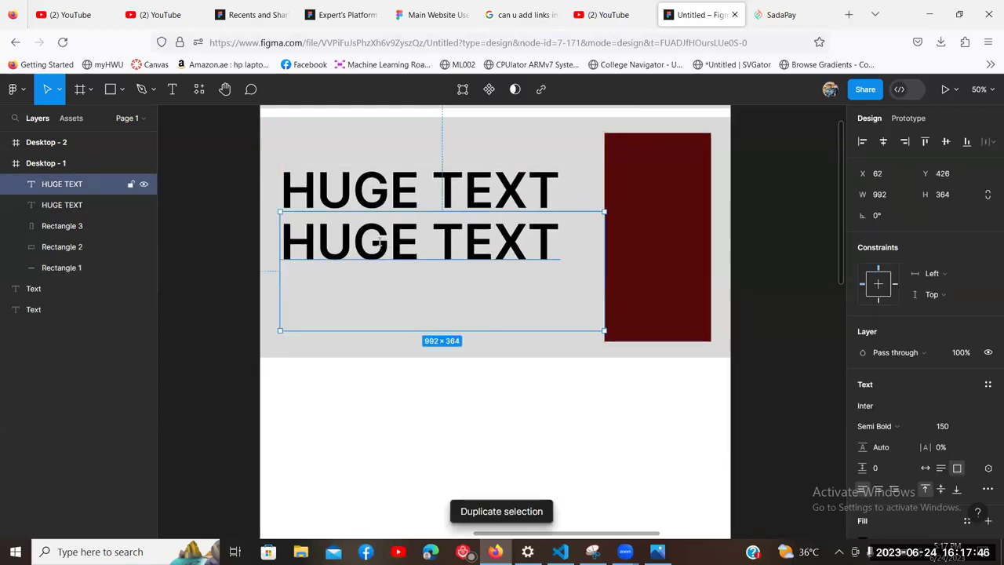
key("Return")
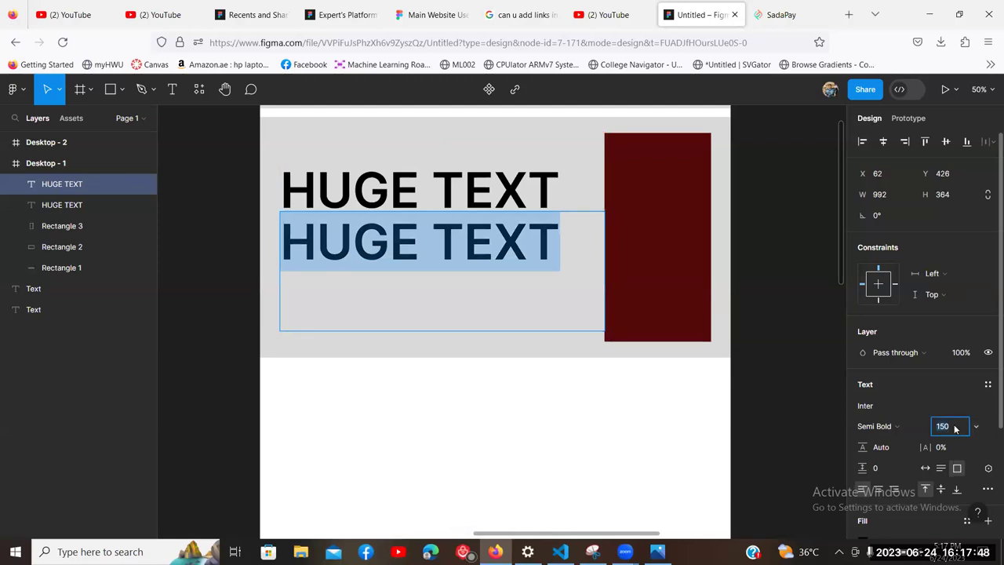
type("50")
key("Return")
left_click(945, 426)
type("30")
key("Return")
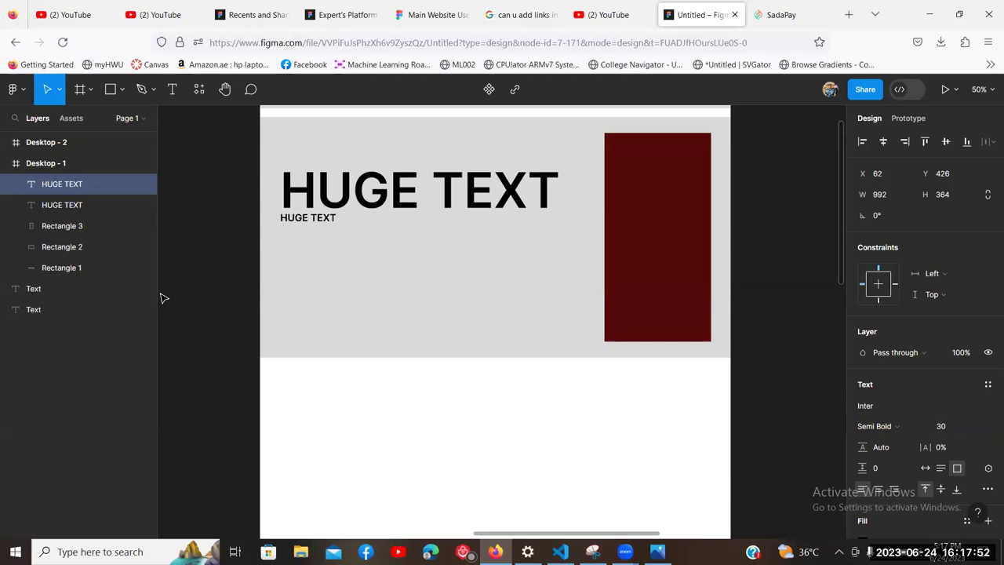
left_click_drag(291, 217, 309, 235)
left_click_drag(403, 334, 403, 233)
Step: Set the small copy to Medium weight and align it with the heading's left edge
double_click(309, 227)
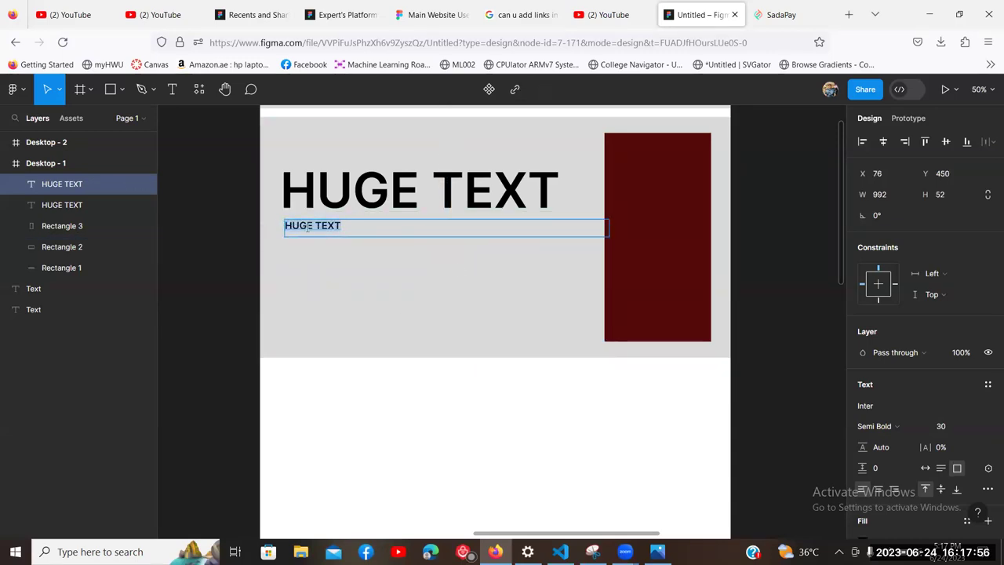
scroll(903, 405, "down", 2)
left_click(876, 326)
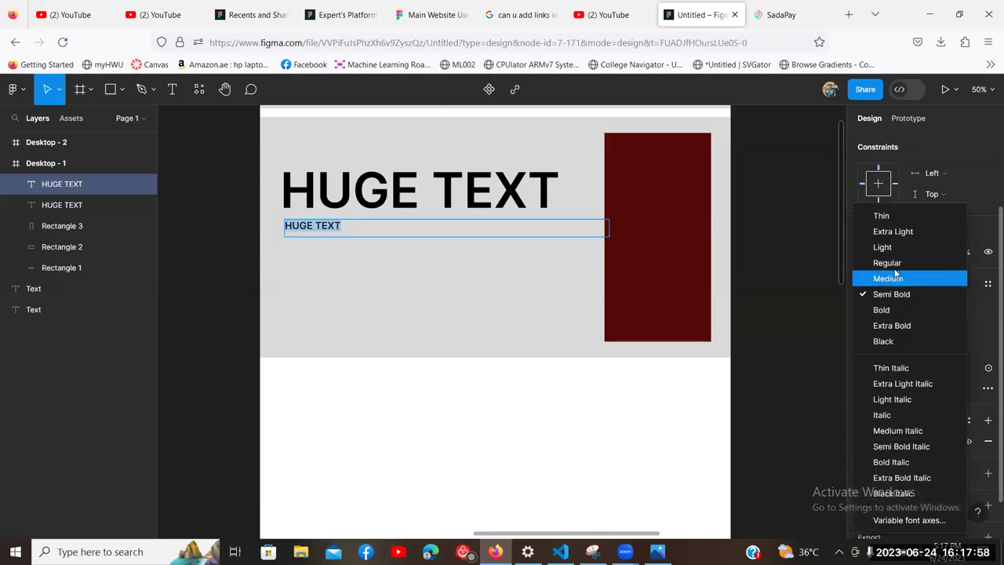
left_click(882, 262)
left_click(887, 328)
left_click(884, 280)
left_click(316, 231)
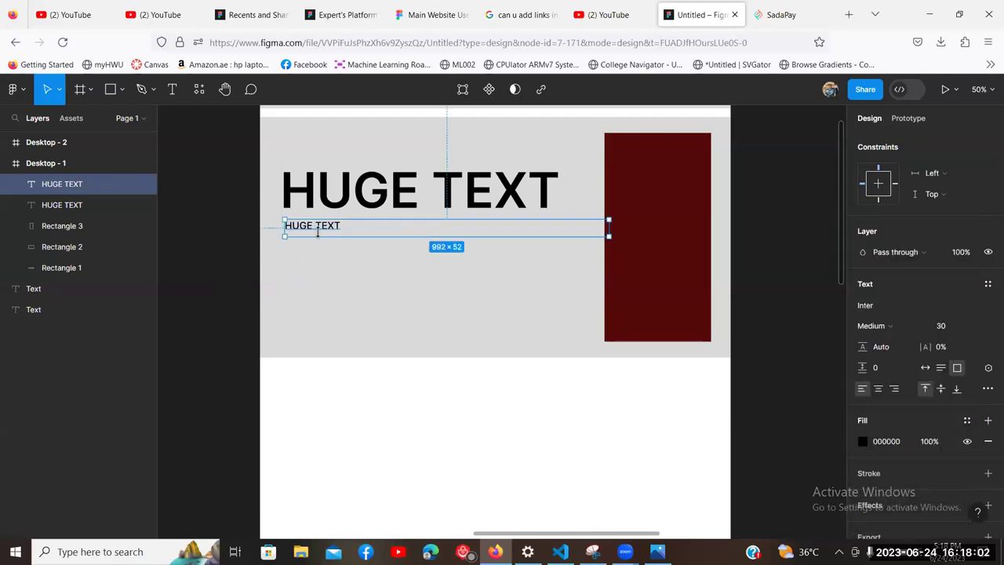
left_click_drag(322, 231, 321, 233)
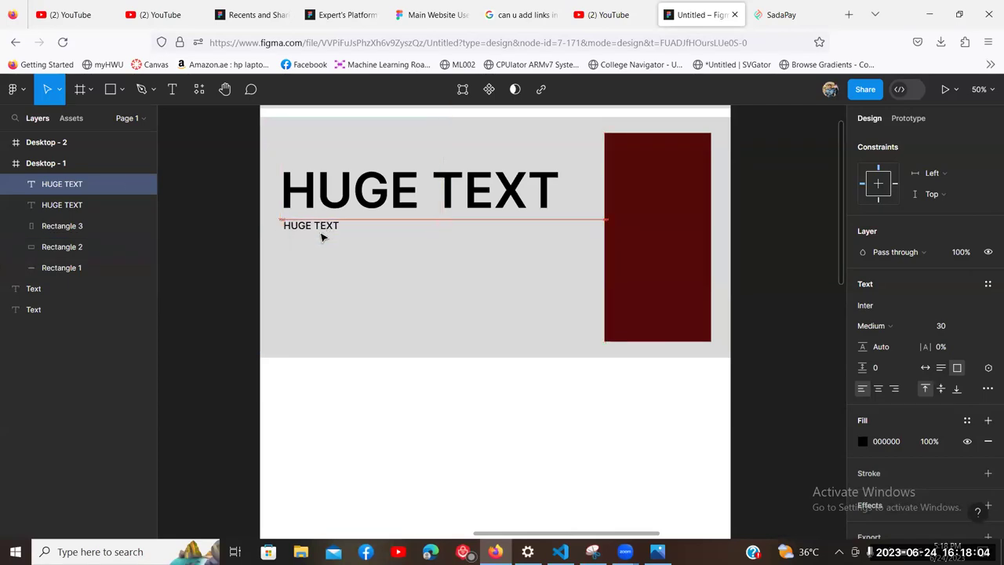
Step: Draw a button-sized rectangle below the subheading filled dark red 530909
left_click(165, 149)
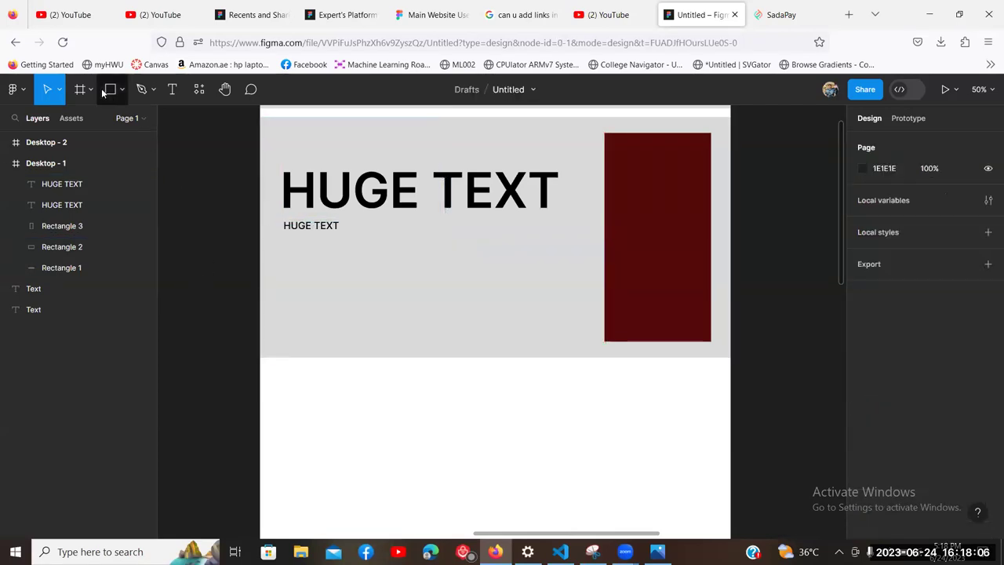
key("r")
left_click_drag(286, 244, 357, 266)
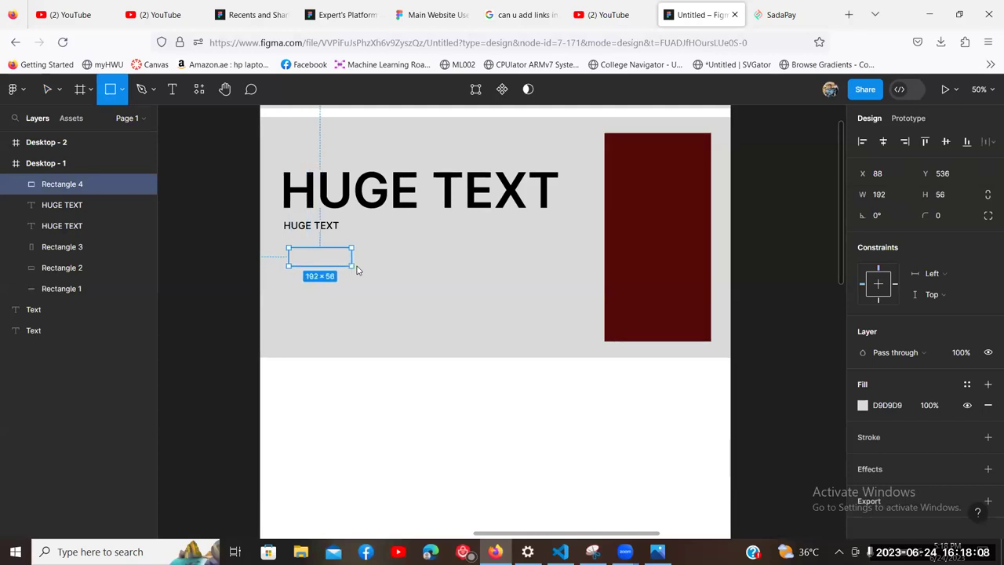
scroll(862, 345, "down", 1)
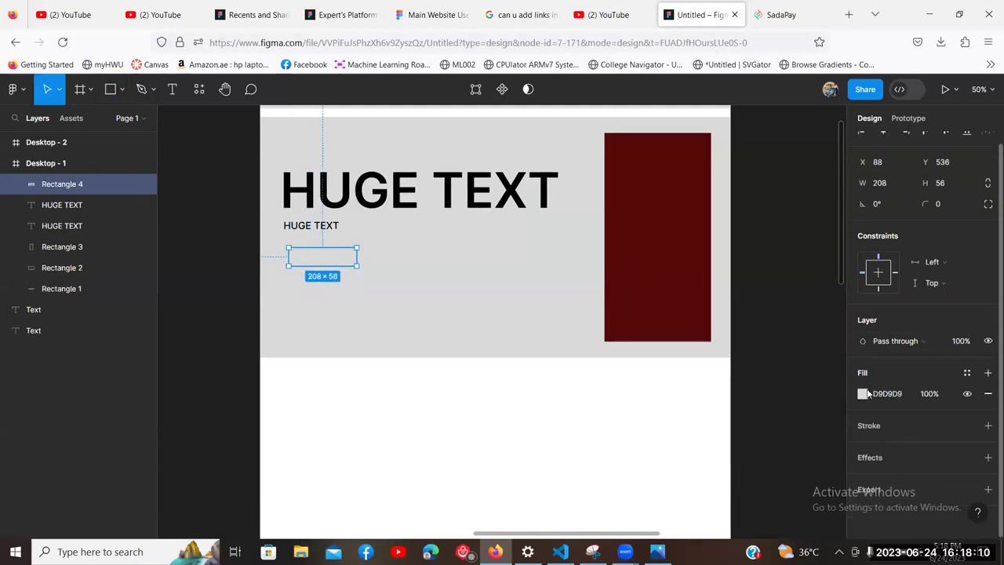
left_click(862, 393)
left_click(752, 467)
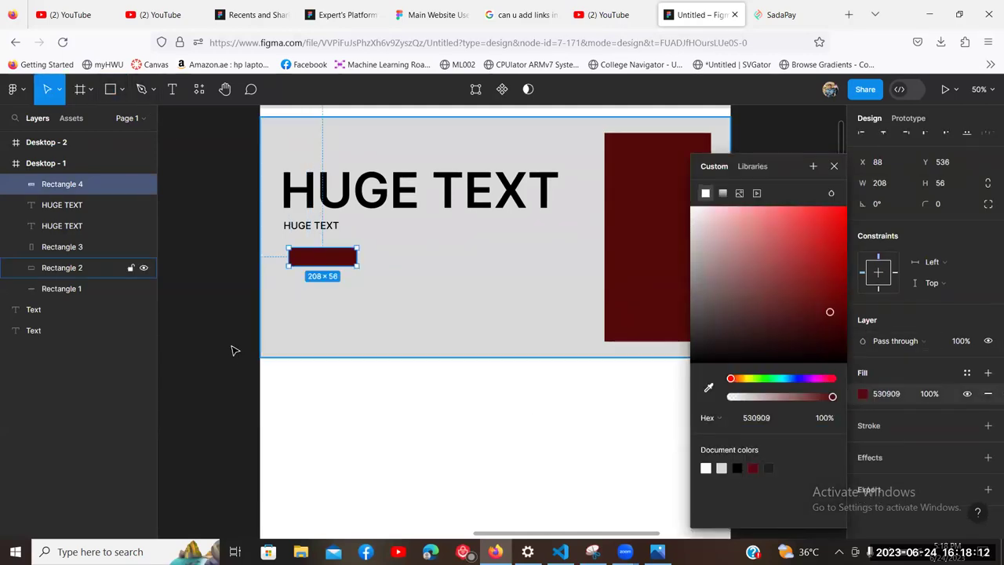
left_click(233, 350)
left_click_drag(313, 260, 305, 263)
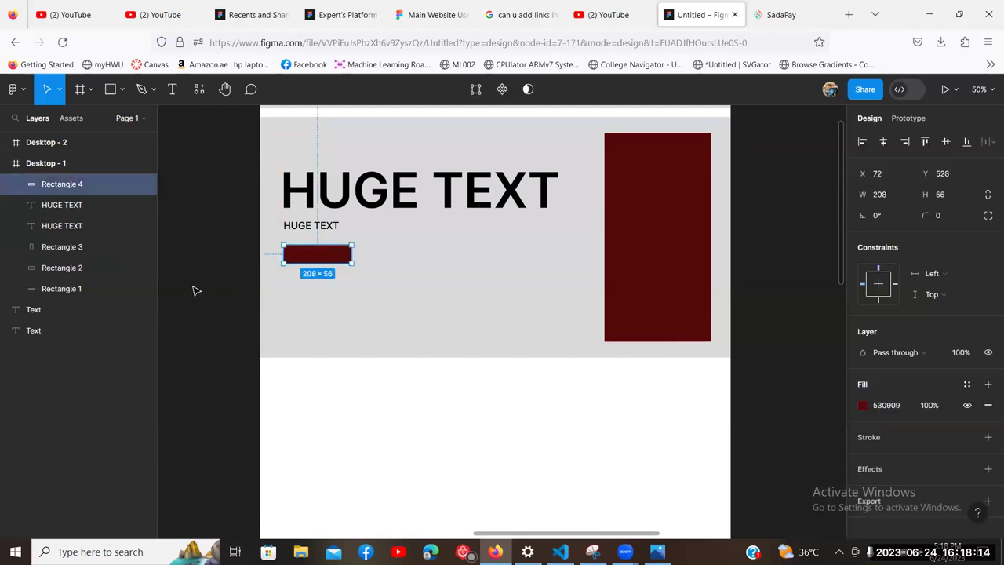
left_click(230, 311)
Step: Add a centred 'Navbar' label in the top band and a duplicate reading 'Hero Section'
scroll(231, 311, "up", 2)
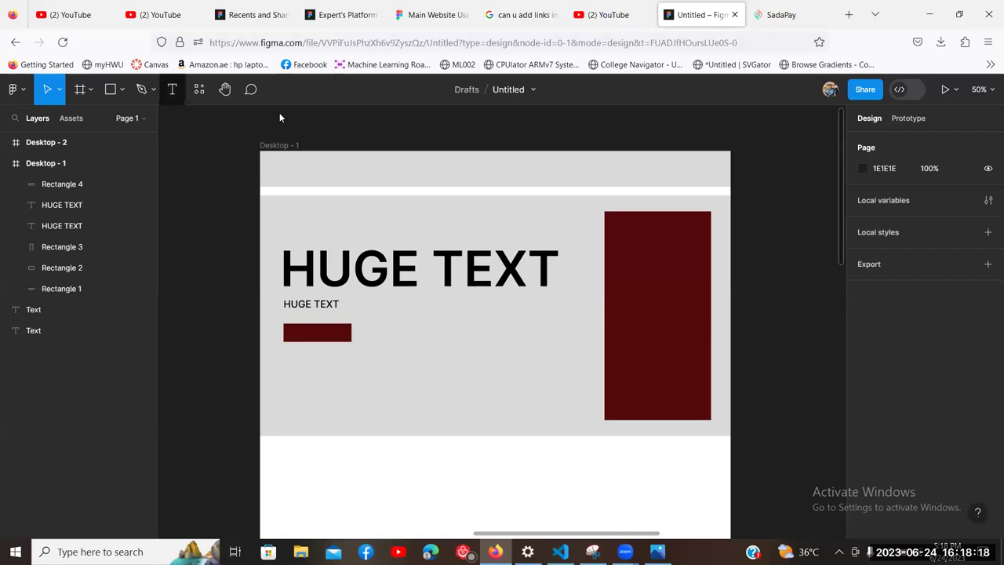
left_click(436, 168)
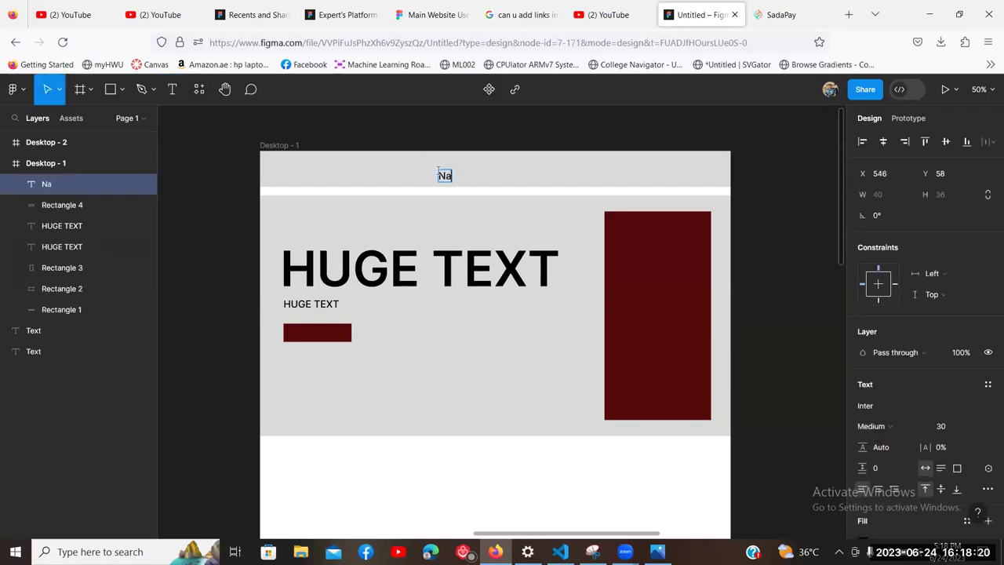
left_click_drag(465, 182, 484, 347)
key("ctrl+d")
double_click(484, 348)
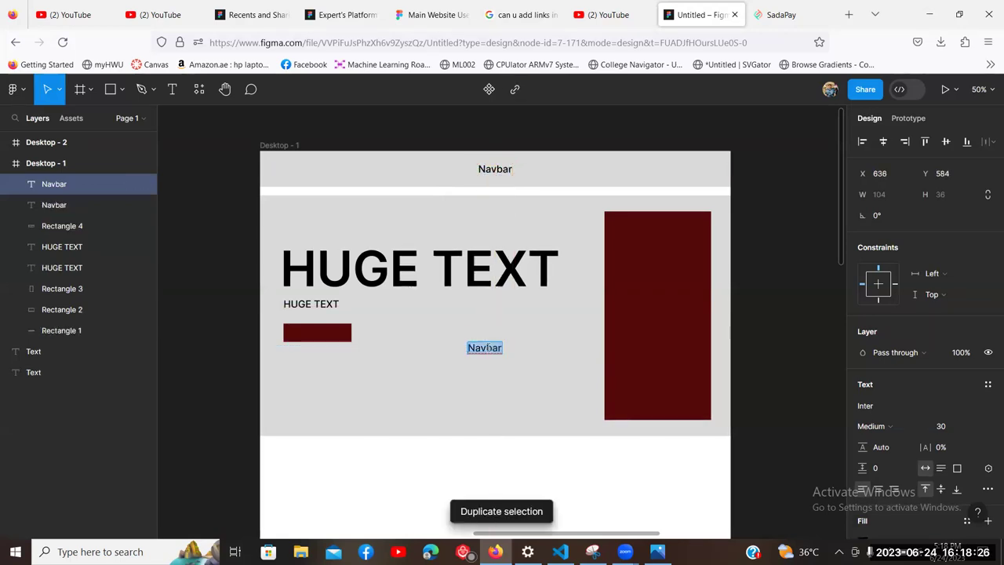
type("Hero Section")
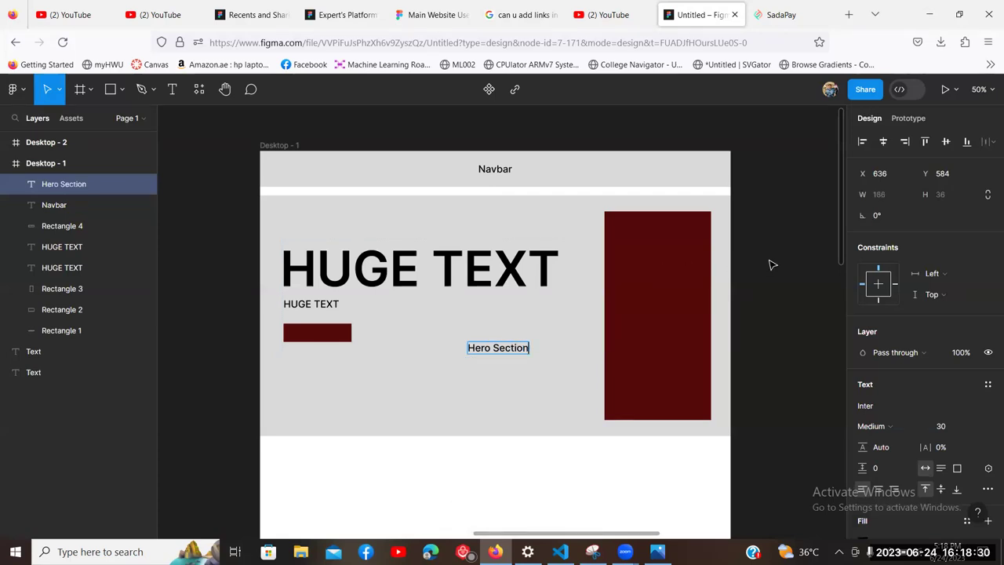
left_click(769, 264)
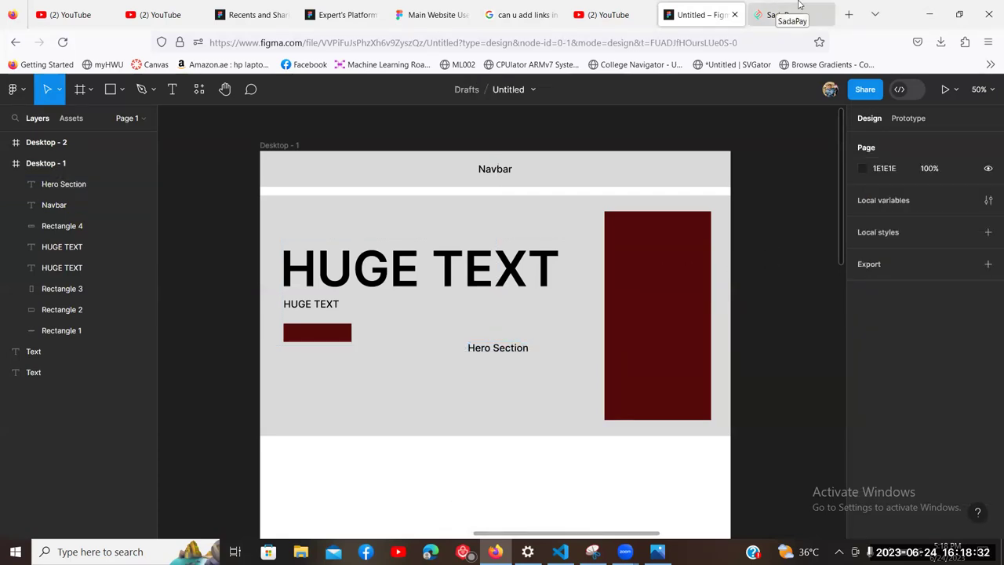
Step: Open a new blank browser tab
scroll(600, 266, "down", 5)
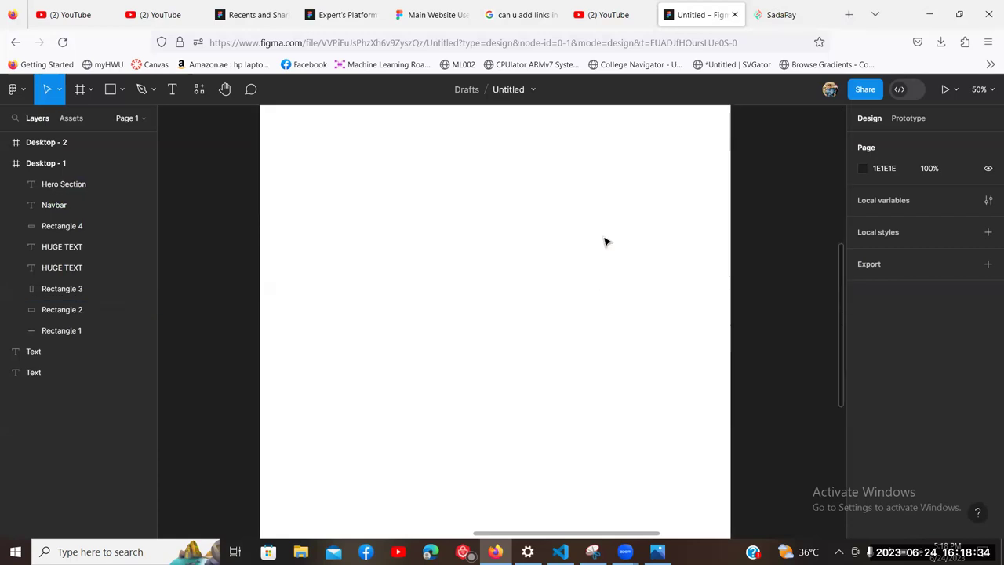
scroll(615, 197, "up", 5)
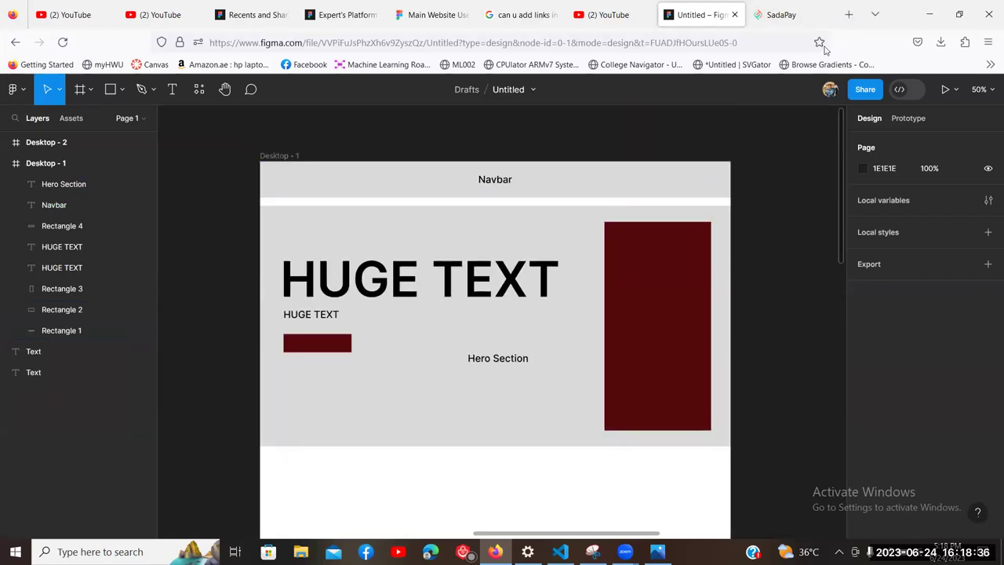
left_click(847, 15)
Step: Go to dribbble.com, search 'bank app landing page', and scroll through the results
type("dribbble.com")
key("Return")
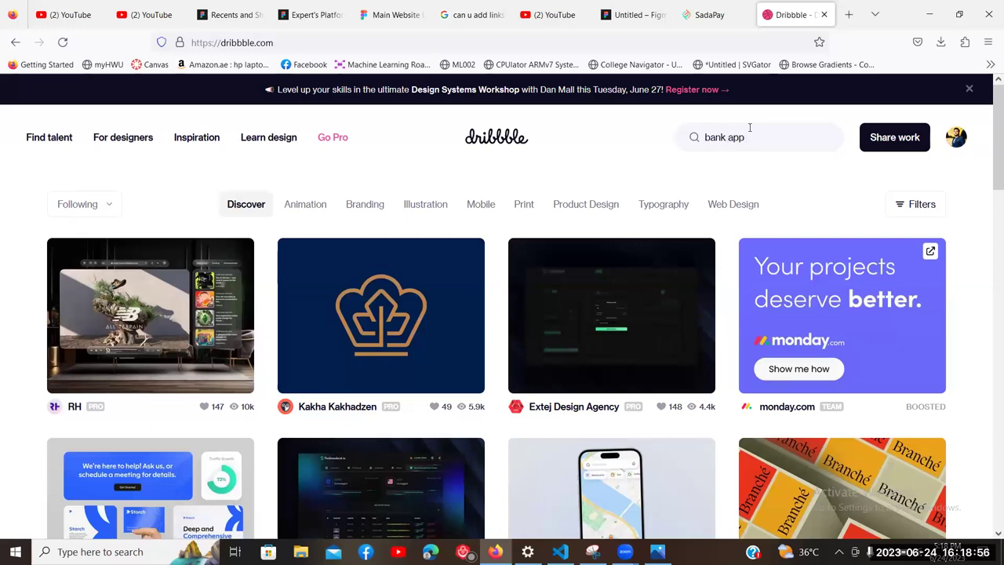
type("age")
key("Return")
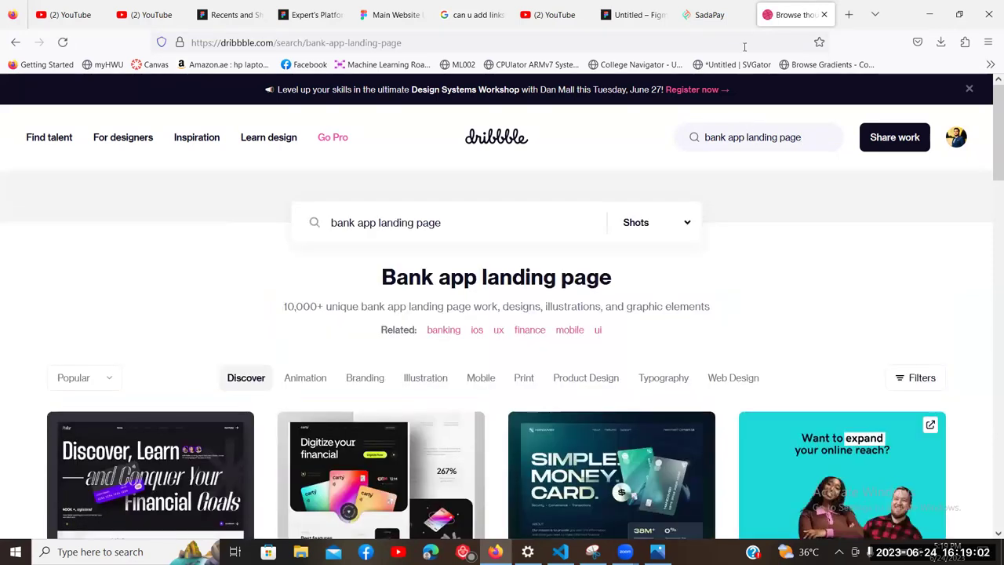
scroll(750, 201, "down", 2)
scroll(157, 161, "down", 2)
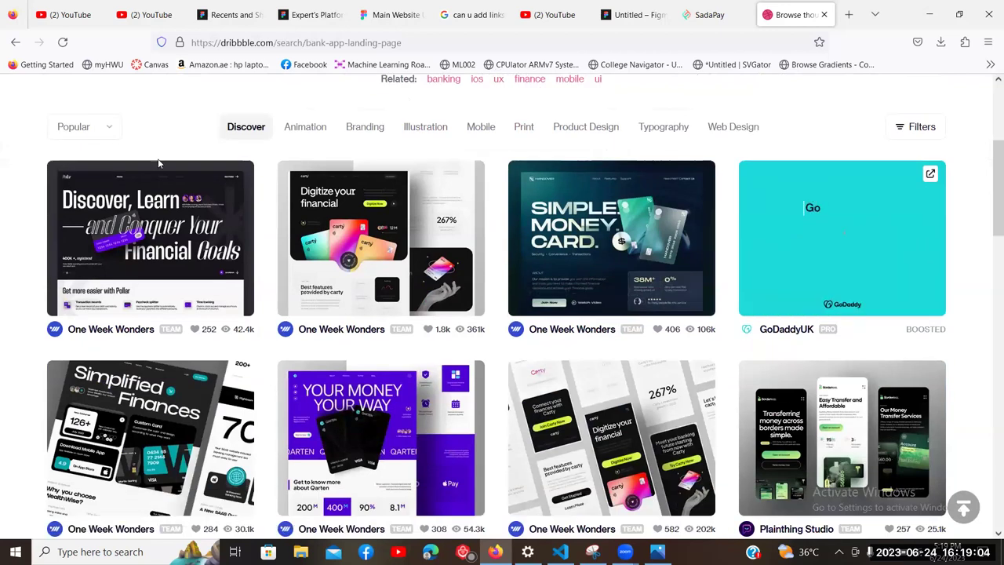
scroll(202, 162, "up", 1)
scroll(313, 204, "down", 1)
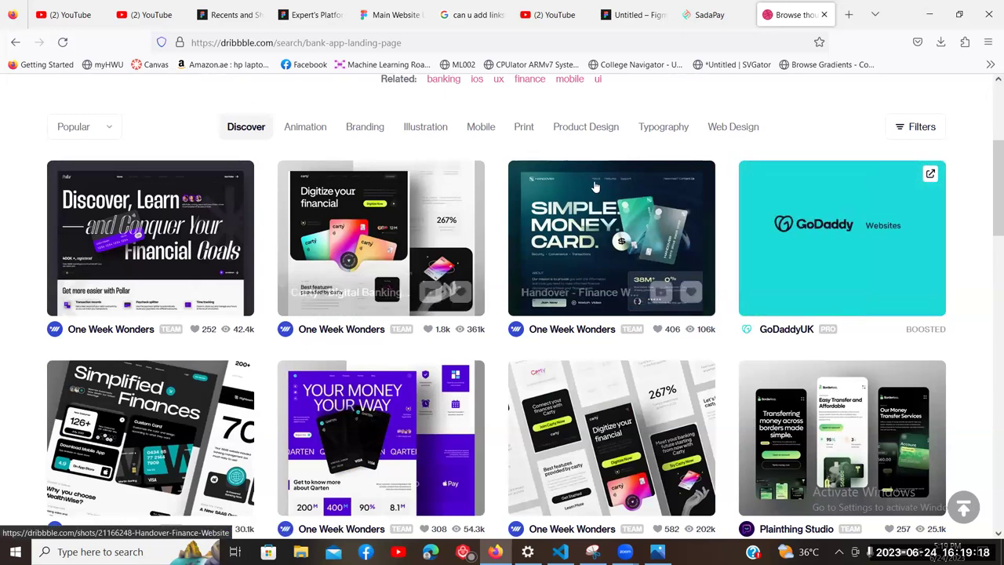
Step: Open the Carty digital banking shot in a new tab and scroll through it
middle_click(343, 213)
left_click(780, 8)
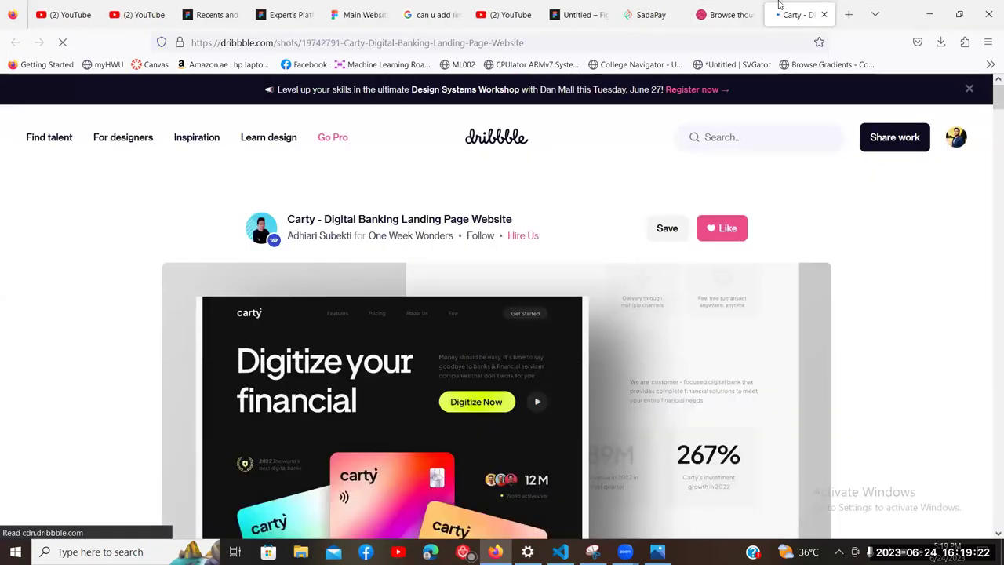
scroll(623, 229, "down", 3)
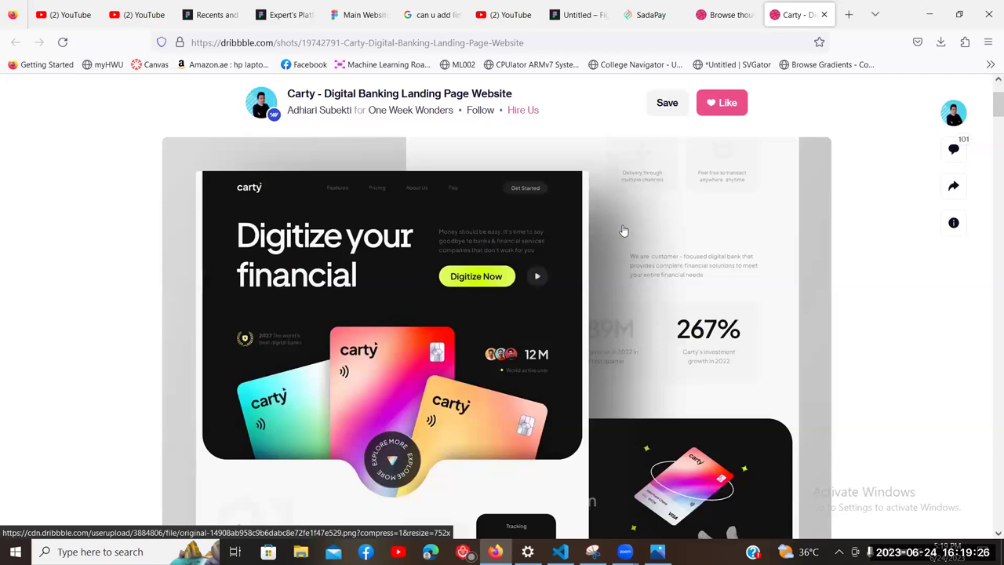
scroll(634, 229, "down", 2)
Step: Return to the bank app landing page results and scroll down toward the BankAi shot
key("ctrl+shift+Tab")
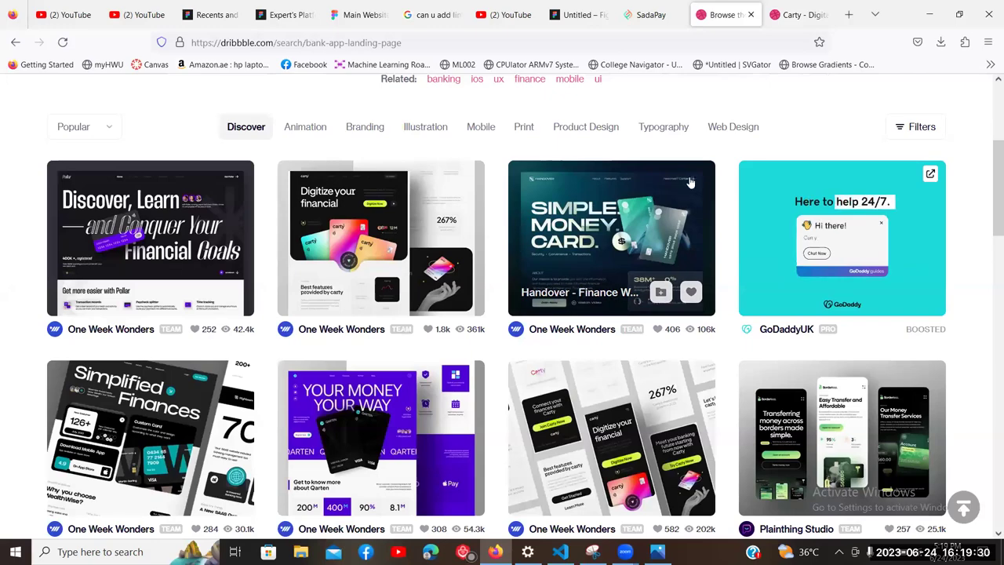
scroll(645, 227, "down", 3)
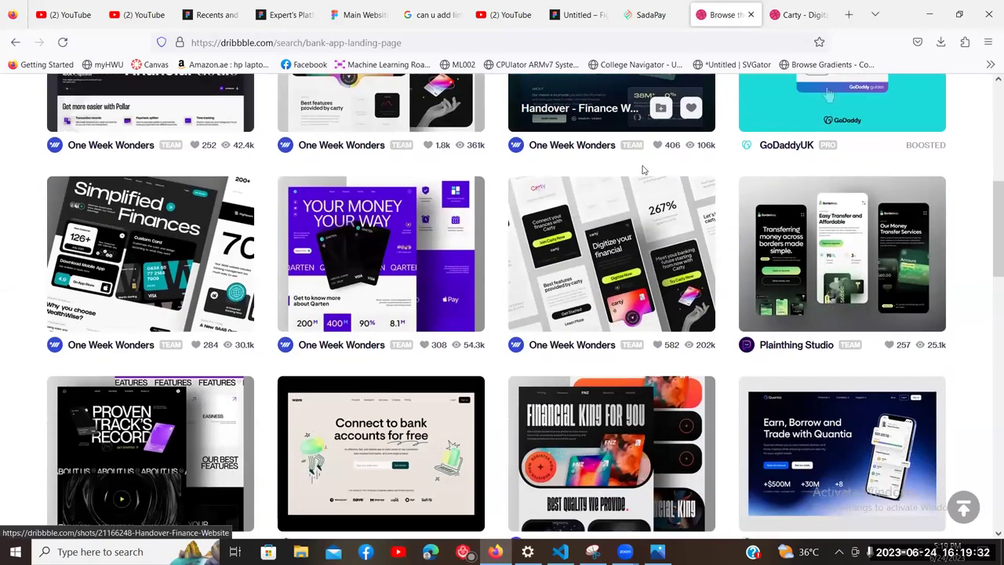
scroll(854, 192, "down", 2)
scroll(502, 240, "down", 2)
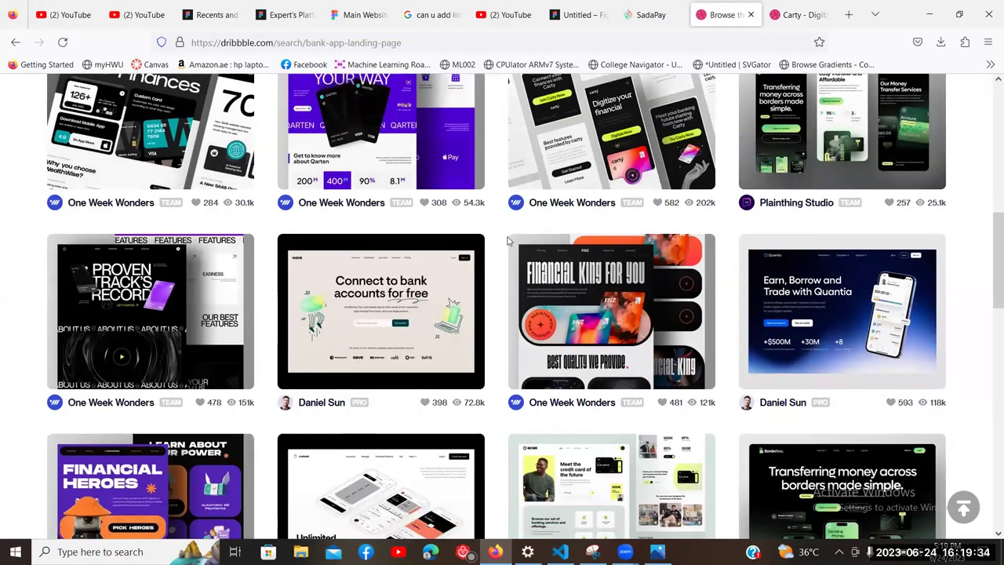
scroll(491, 245, "down", 2)
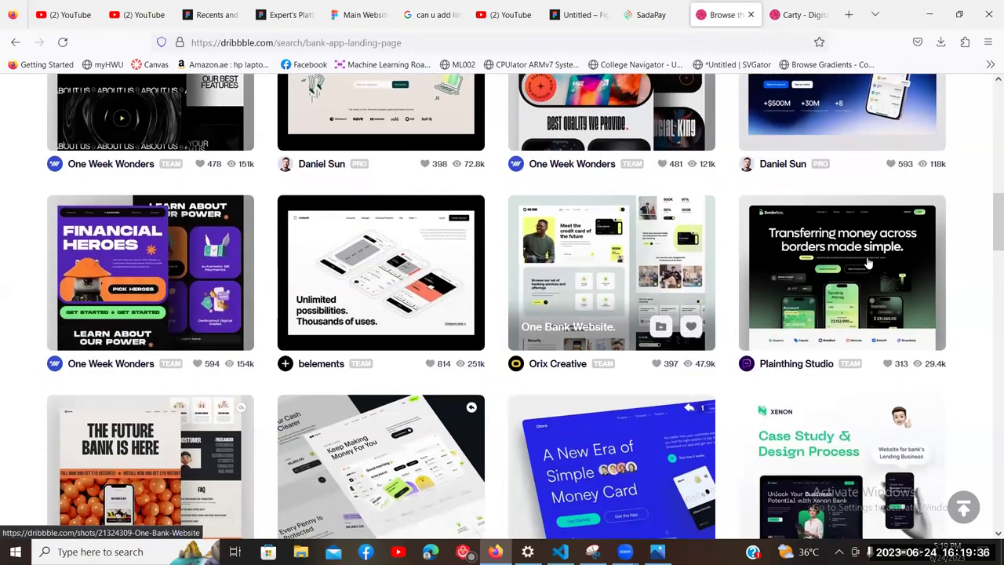
scroll(11, 291, "down", 1)
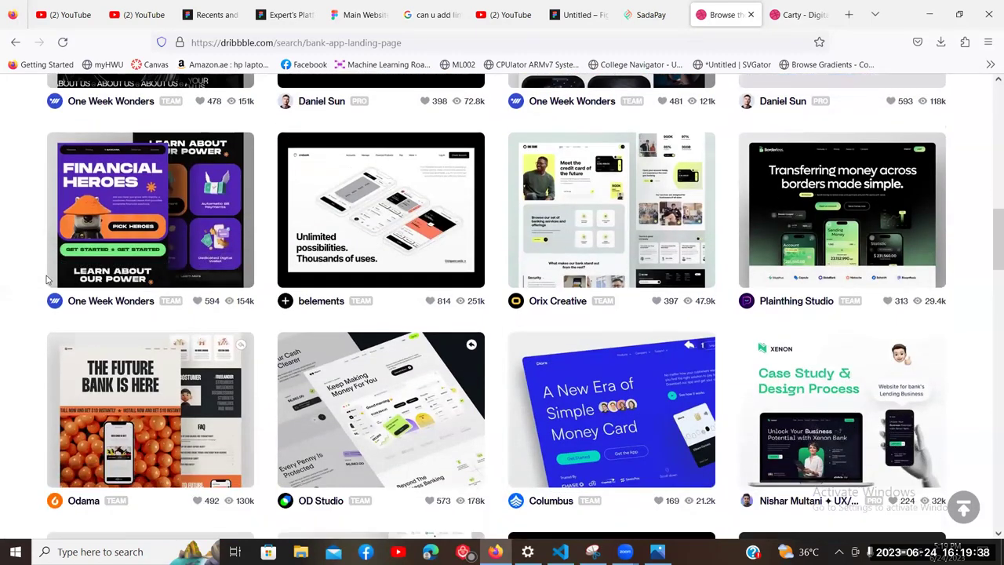
scroll(46, 275, "down", 1)
scroll(46, 275, "down", 1)
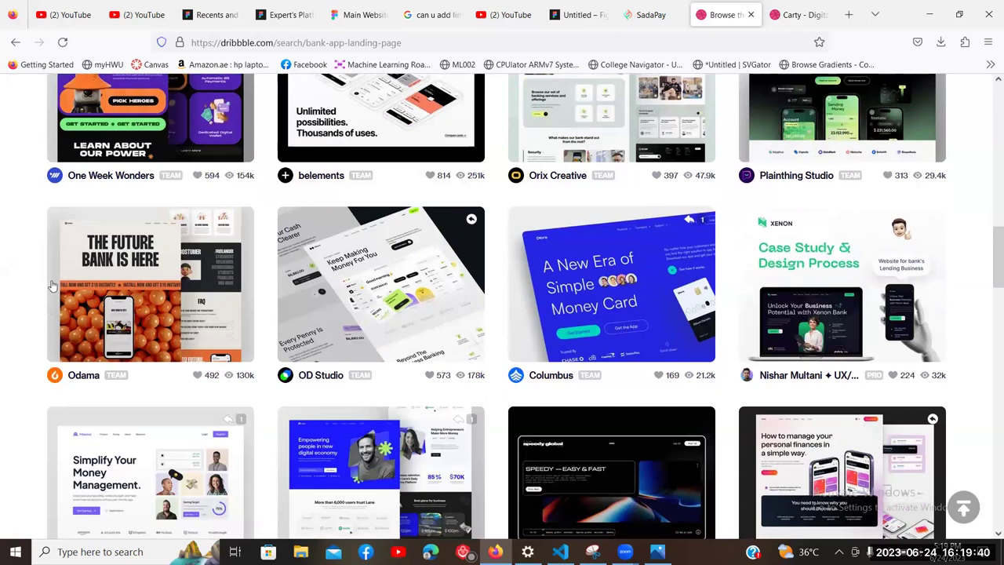
scroll(51, 286, "down", 1)
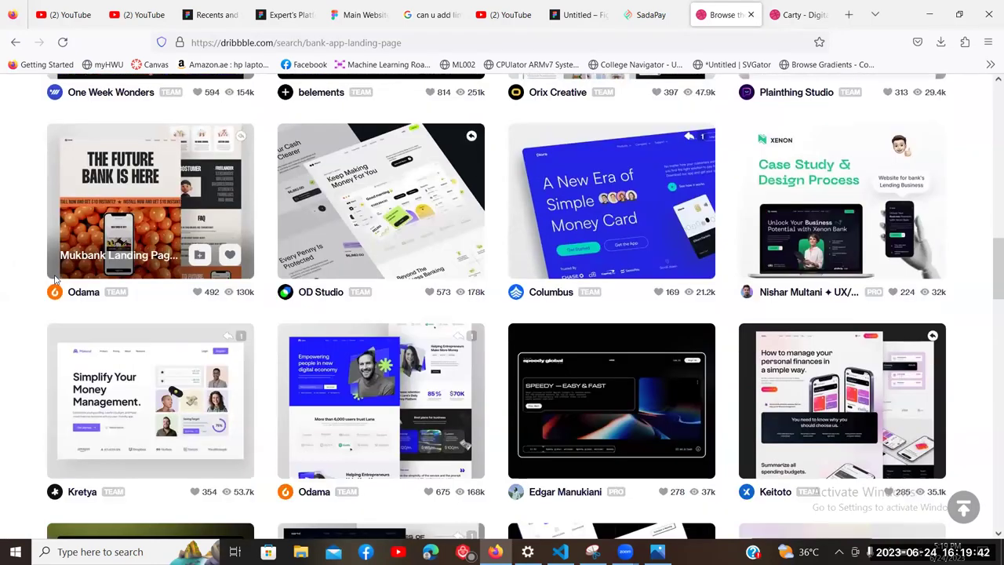
scroll(54, 280, "down", 2)
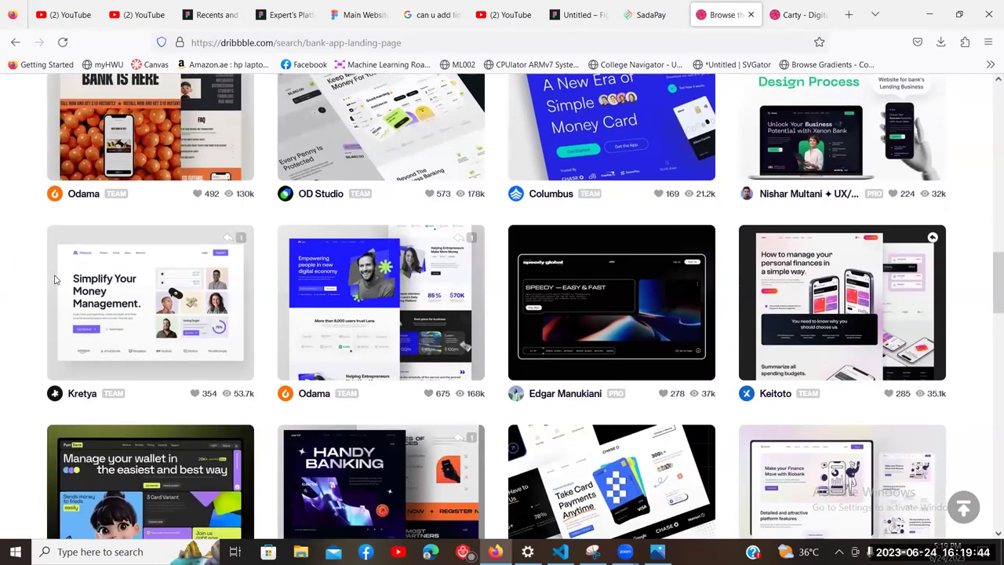
scroll(54, 280, "up", 1)
scroll(986, 215, "down", 3)
scroll(980, 216, "up", 1)
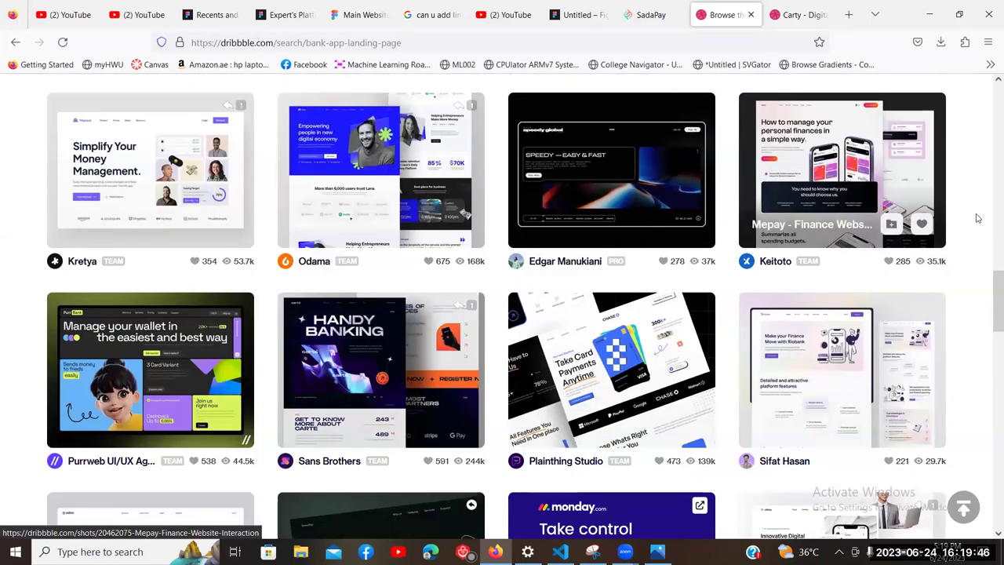
scroll(943, 225, "down", 2)
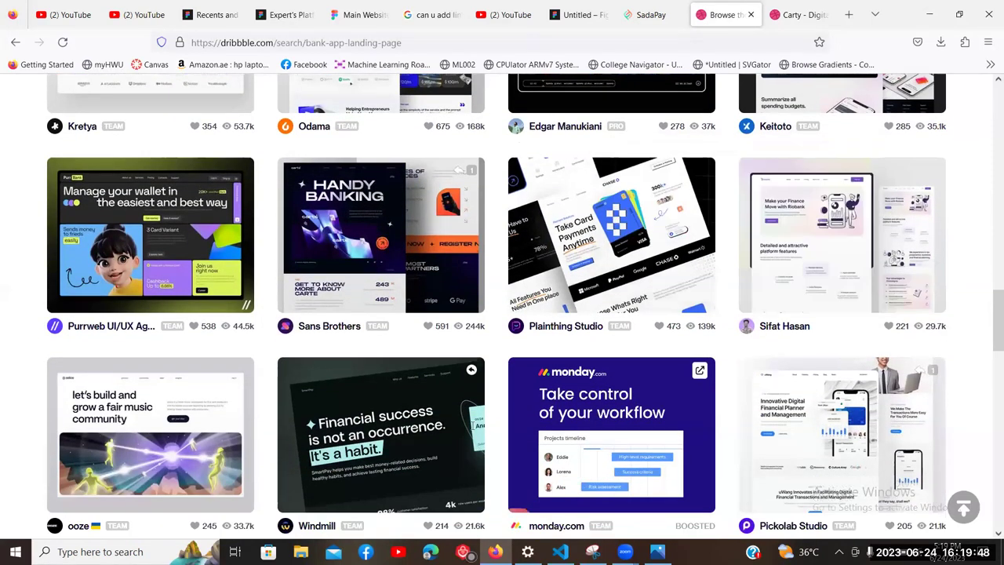
scroll(868, 291, "down", 2)
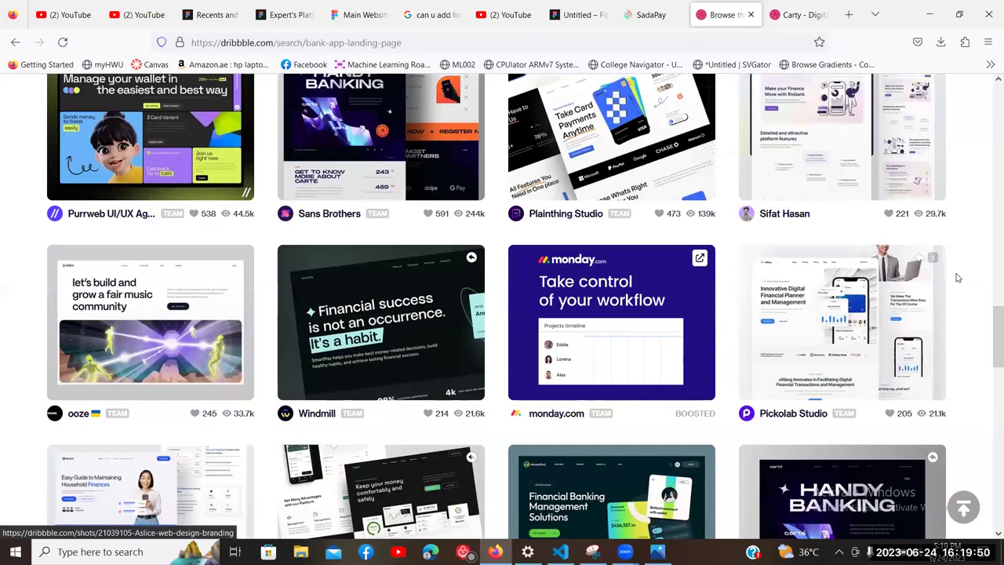
scroll(956, 277, "down", 3)
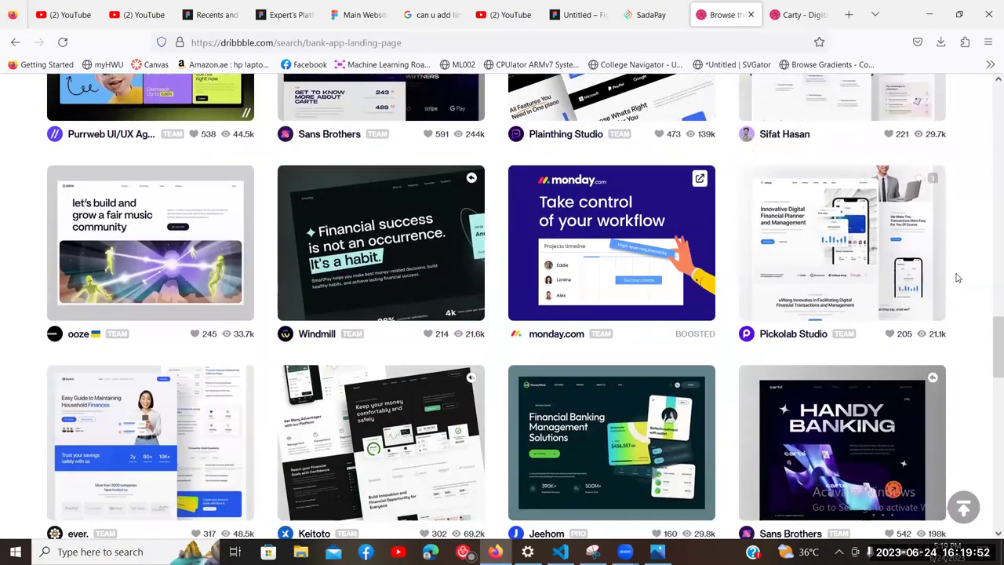
scroll(956, 277, "down", 1)
scroll(956, 277, "down", 1)
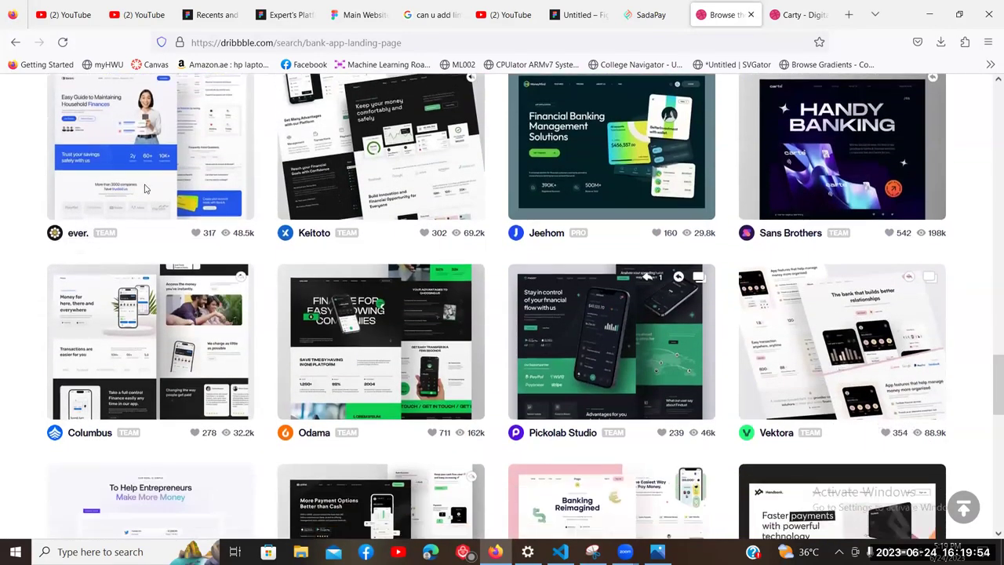
scroll(956, 277, "up", 1)
Step: Scroll through the BankAi finance landing page shot to study its layout
left_click(733, 14)
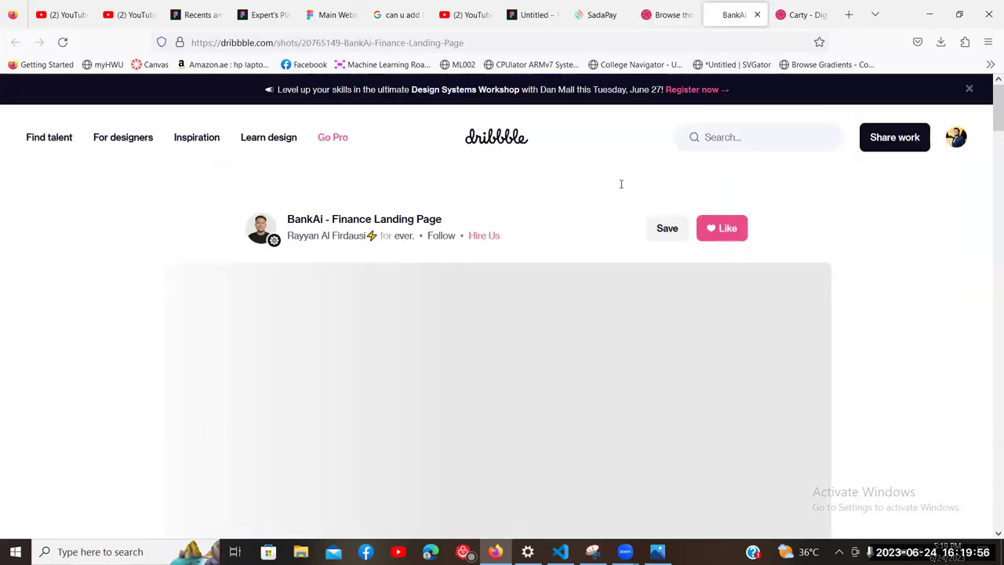
scroll(590, 320, "down", 2)
scroll(553, 273, "down", 2)
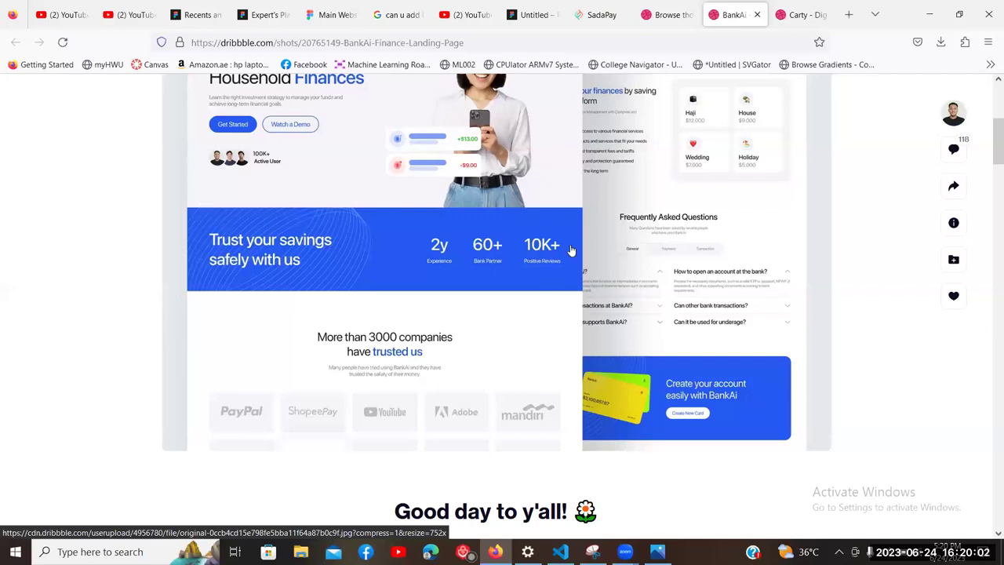
scroll(352, 235, "down", 2)
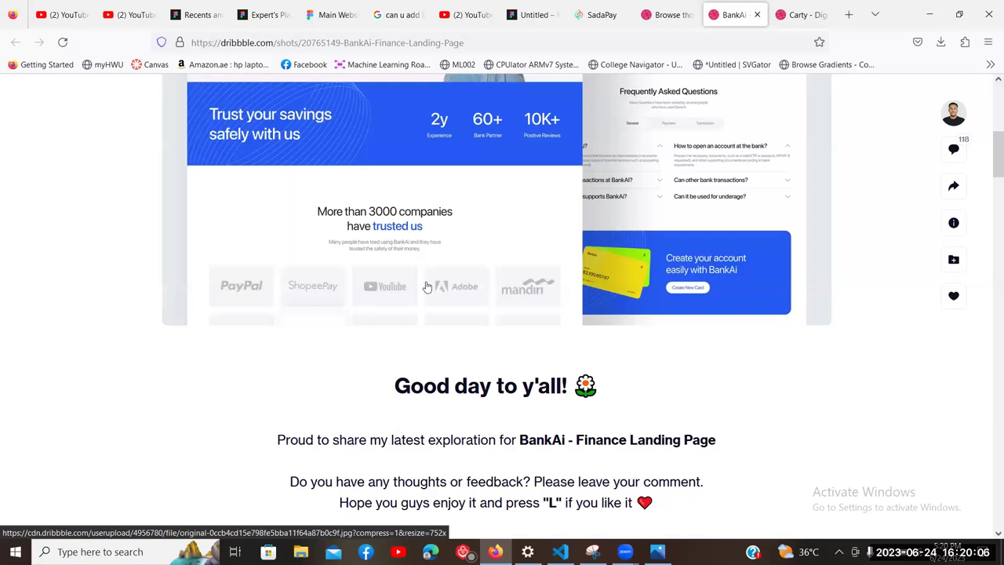
scroll(408, 320, "up", 2)
scroll(412, 318, "up", 2)
scroll(398, 390, "down", 2)
scroll(397, 389, "down", 2)
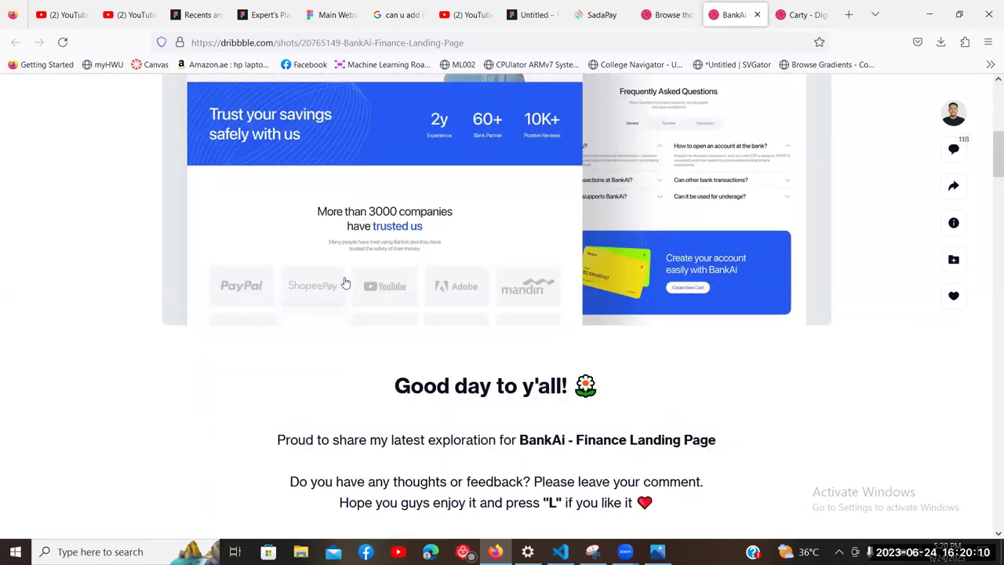
scroll(459, 155, "up", 1)
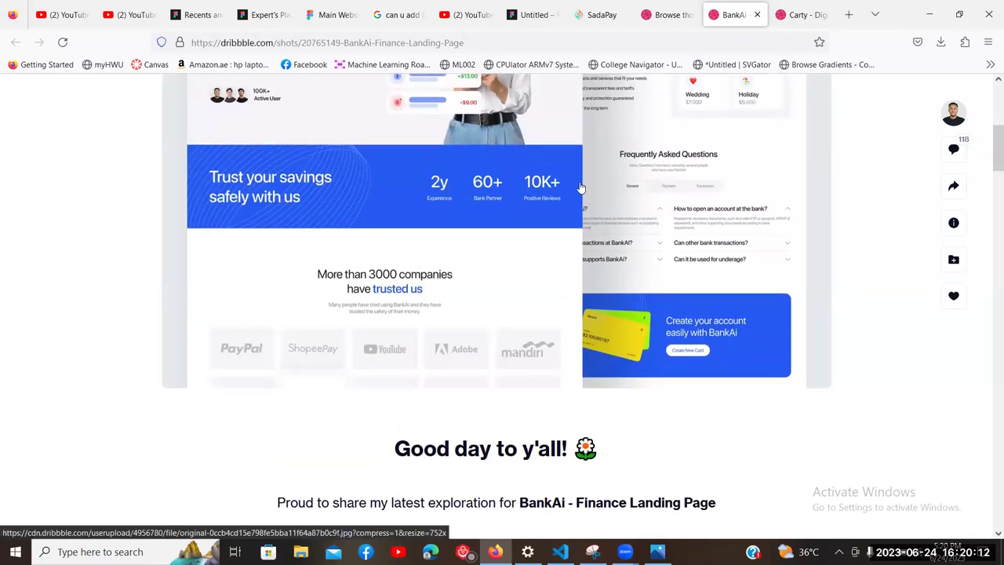
scroll(330, 348, "down", 2)
scroll(382, 374, "up", 2)
scroll(387, 313, "up", 2)
scroll(455, 323, "down", 2)
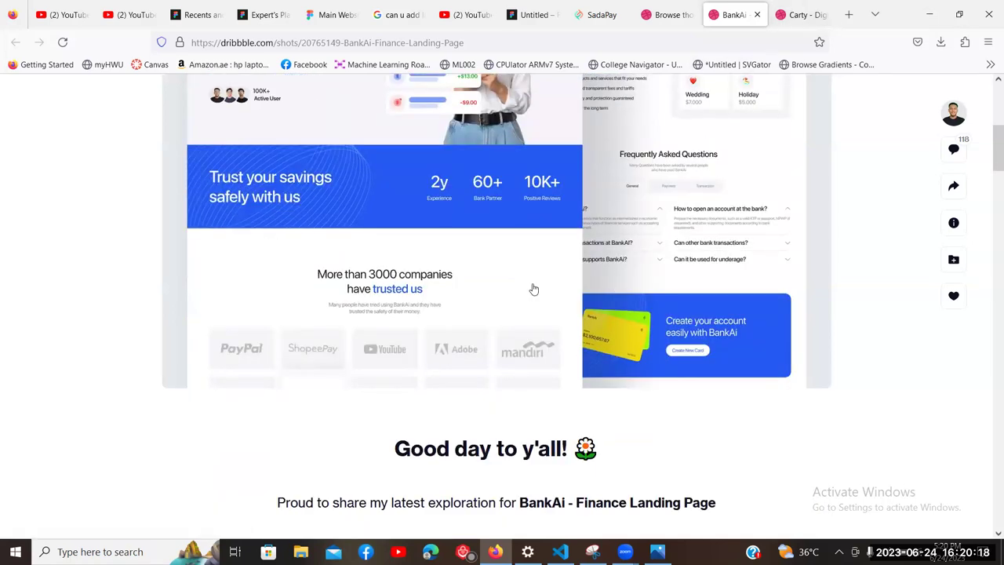
Step: Glance at the Carty shot again, then go back to the bank app search results
left_click(804, 14)
key("ctrl+shift+Tab")
key("ctrl+shift+Tab")
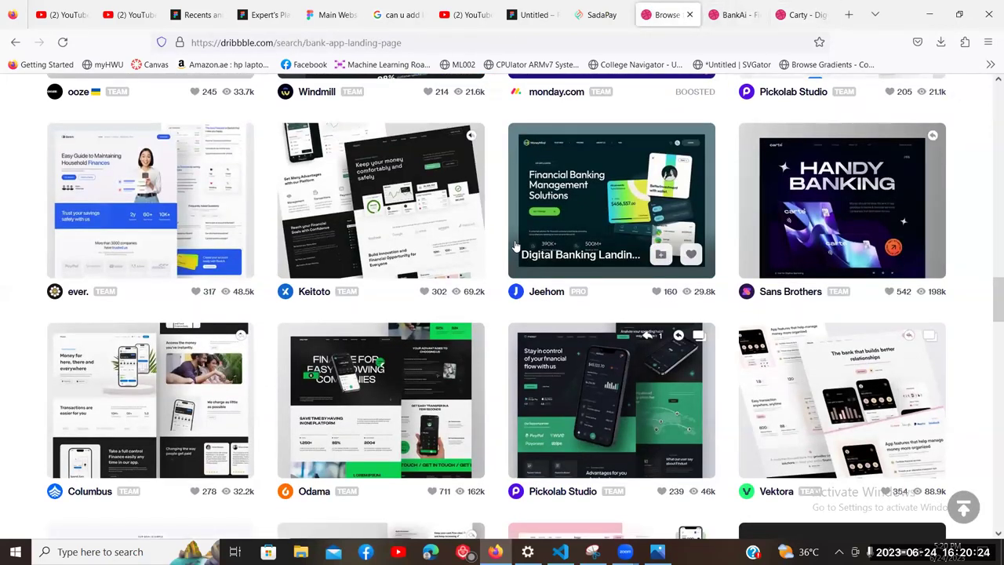
scroll(523, 255, "down", 5)
scroll(706, 210, "up", 13)
scroll(815, 162, "up", 8)
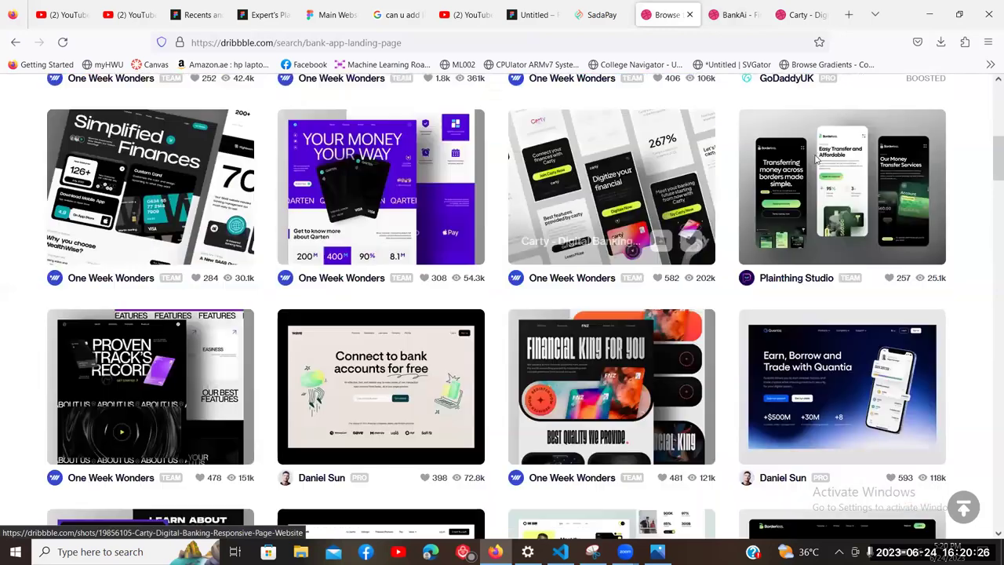
scroll(792, 145, "up", 5)
triple_click(792, 137)
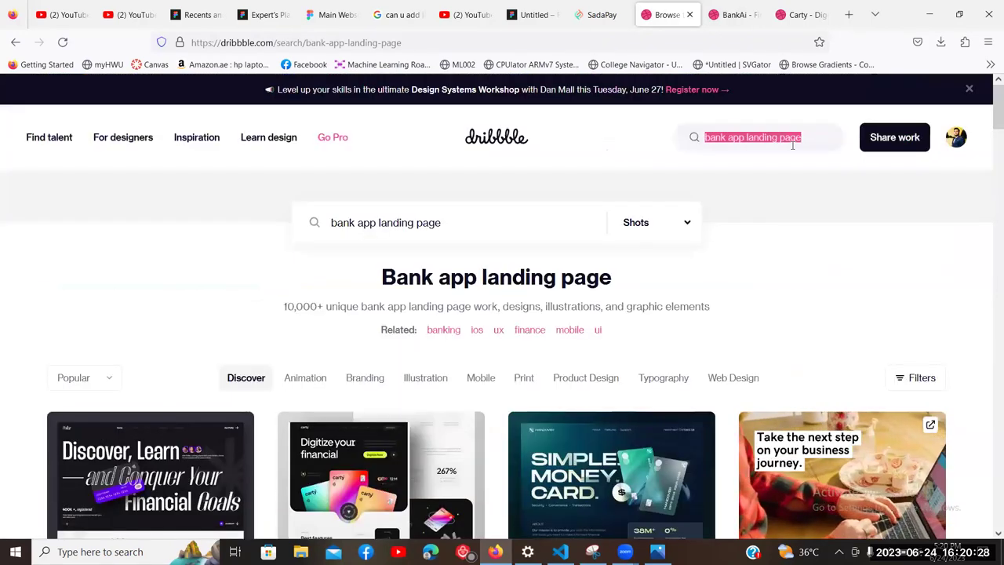
scroll(751, 230, "down", 5)
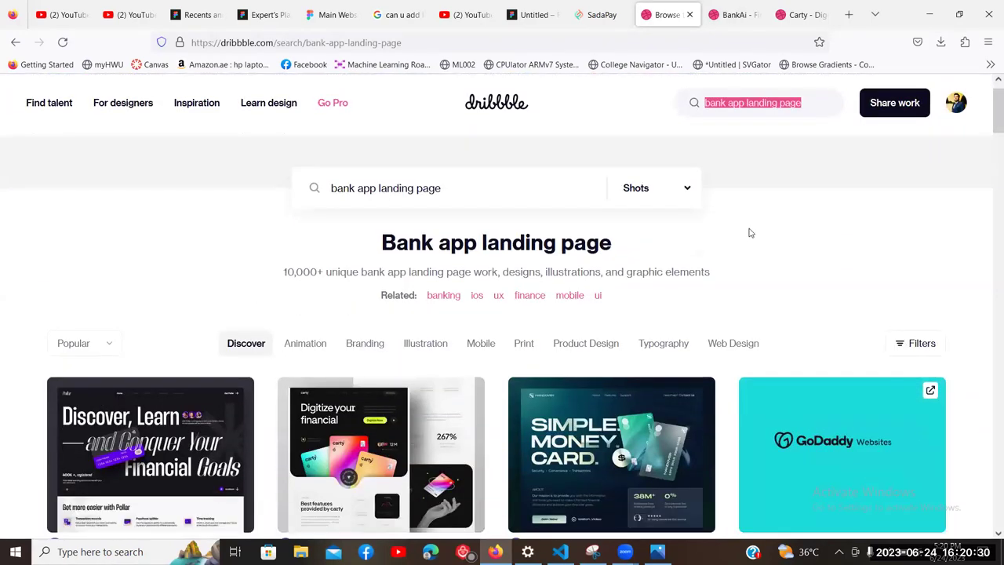
scroll(941, 265, "down", 4)
scroll(949, 258, "down", 10)
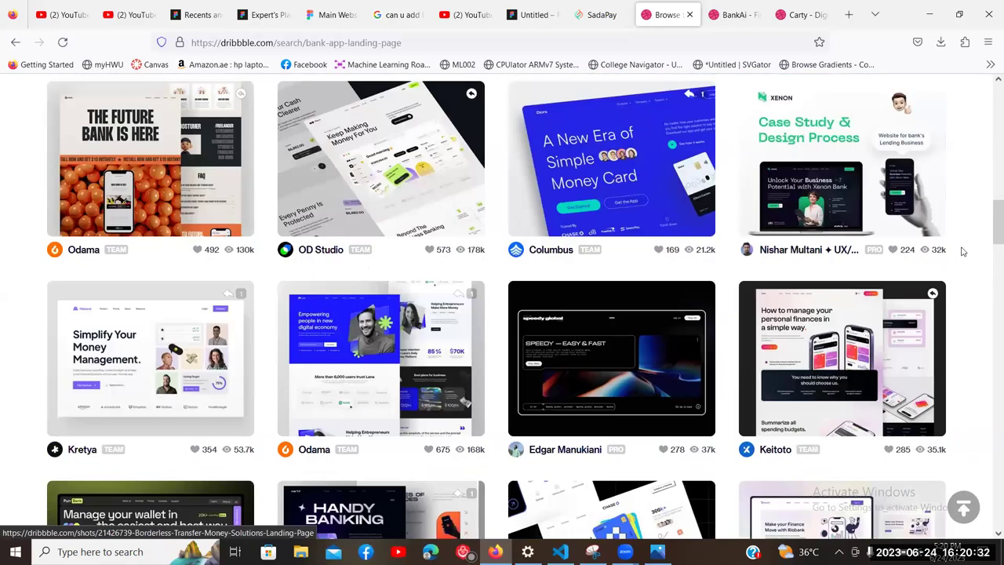
scroll(967, 244, "down", 8)
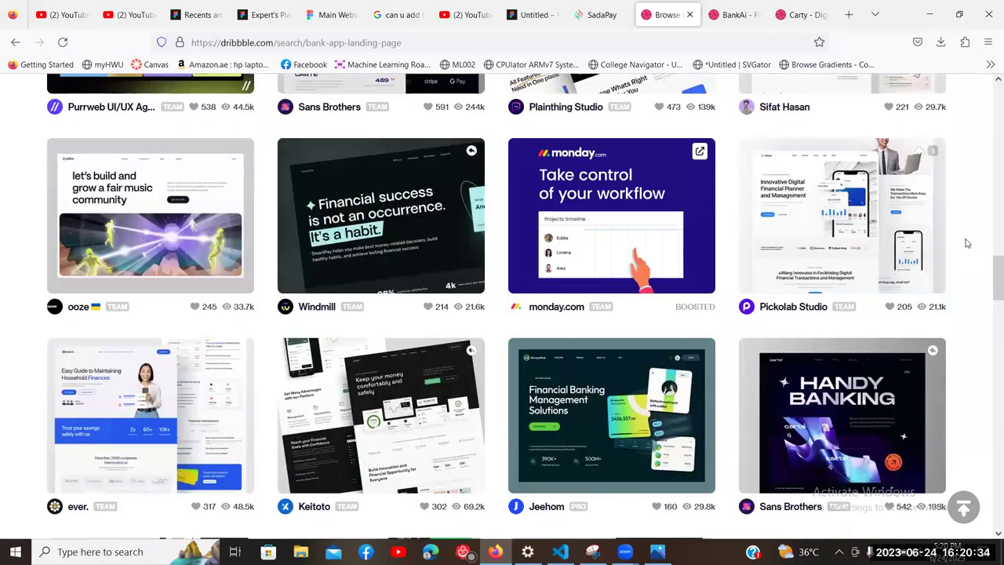
scroll(967, 244, "down", 3)
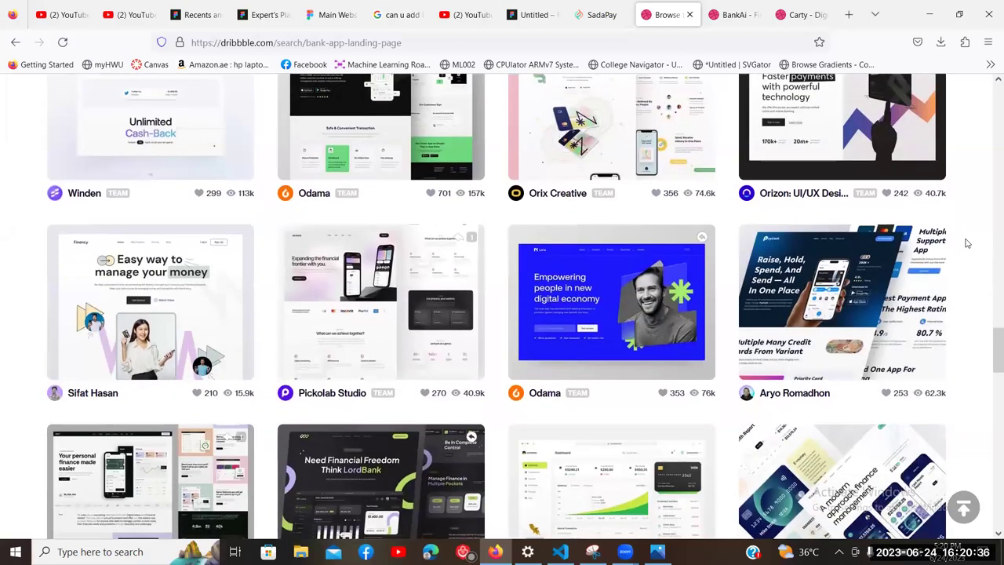
scroll(965, 243, "up", 3)
scroll(964, 242, "down", 2)
scroll(470, 220, "down", 2)
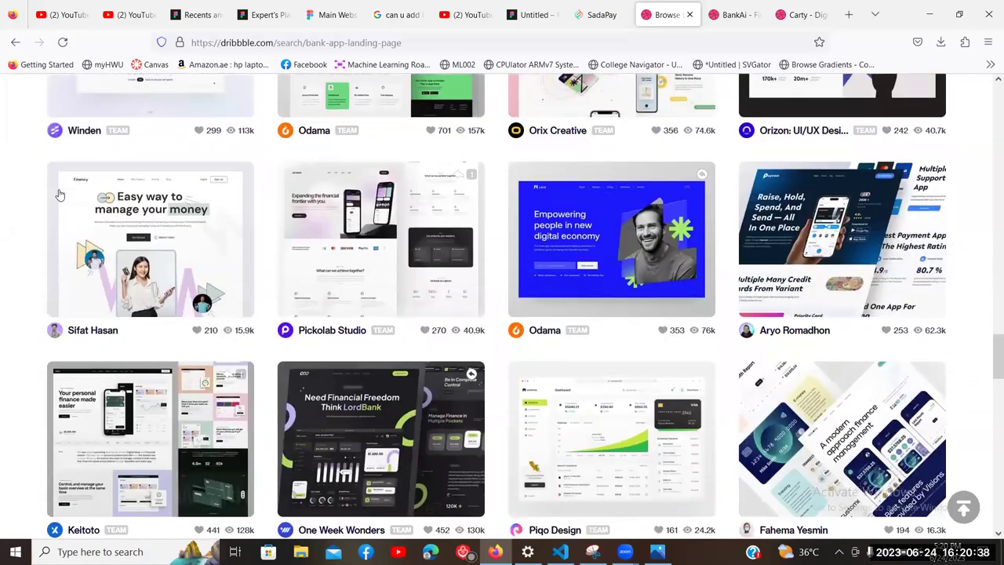
scroll(78, 200, "down", 3)
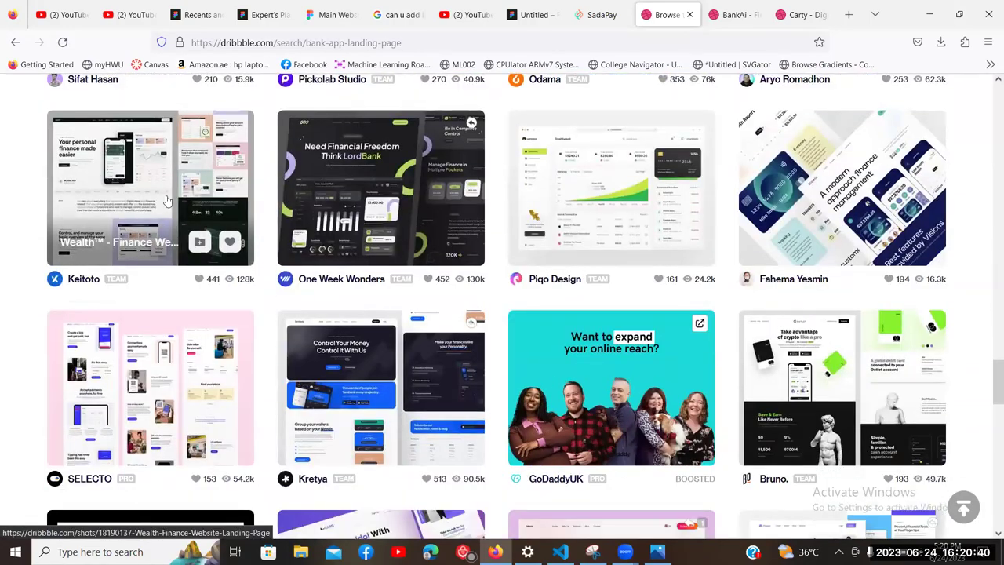
scroll(986, 208, "down", 3)
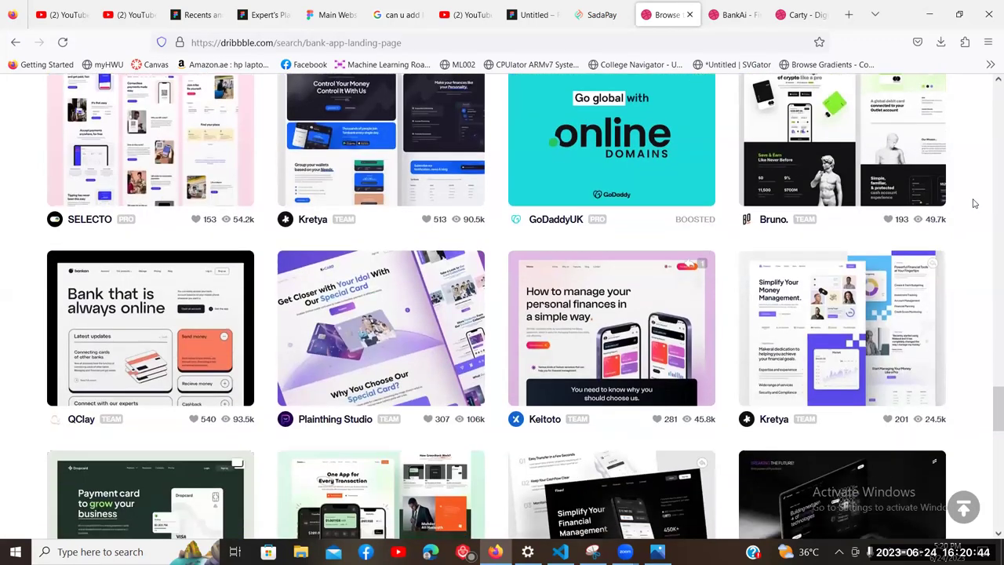
scroll(973, 206, "down", 2)
scroll(951, 214, "down", 2)
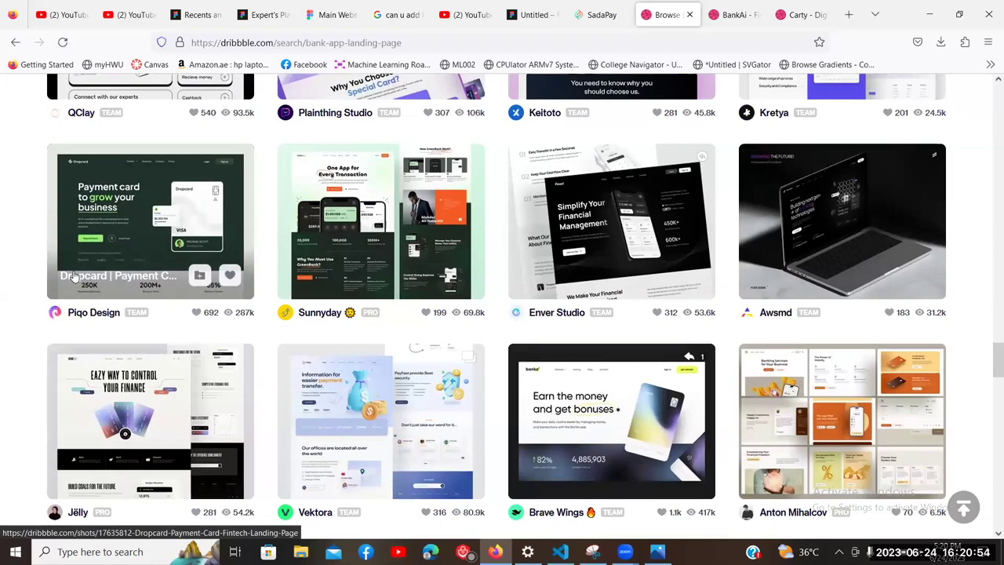
scroll(73, 276, "down", 3)
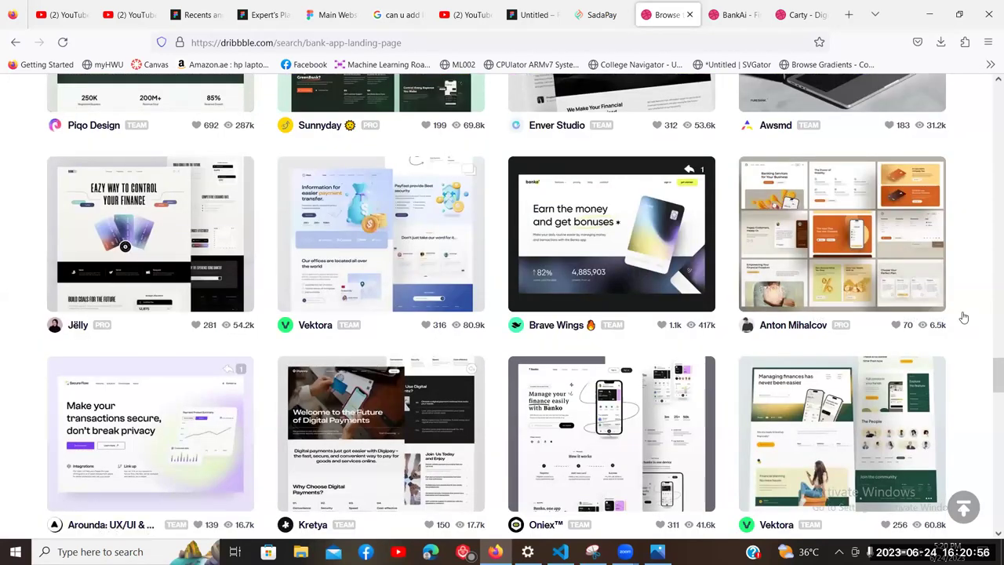
scroll(964, 317, "down", 3)
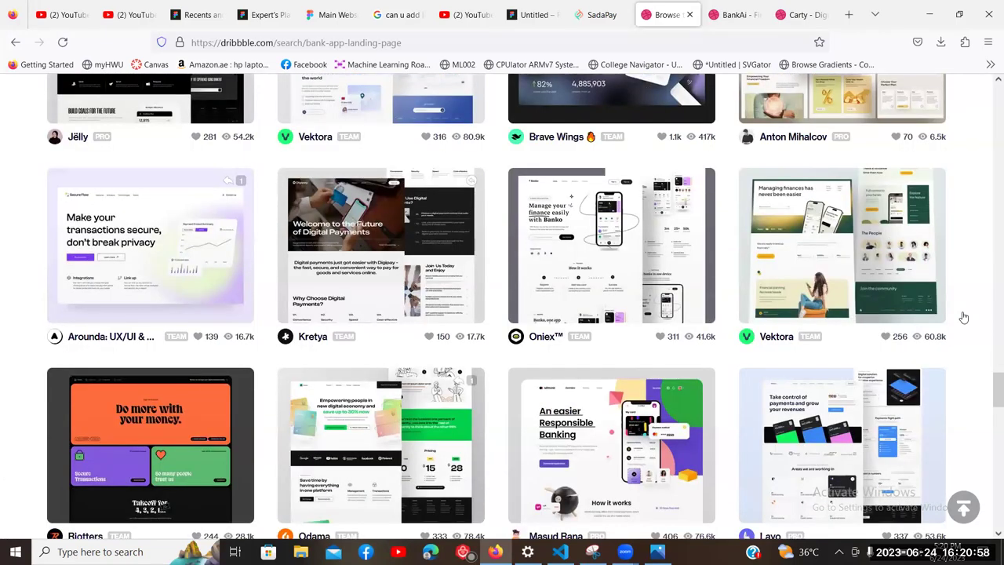
scroll(964, 317, "down", 3)
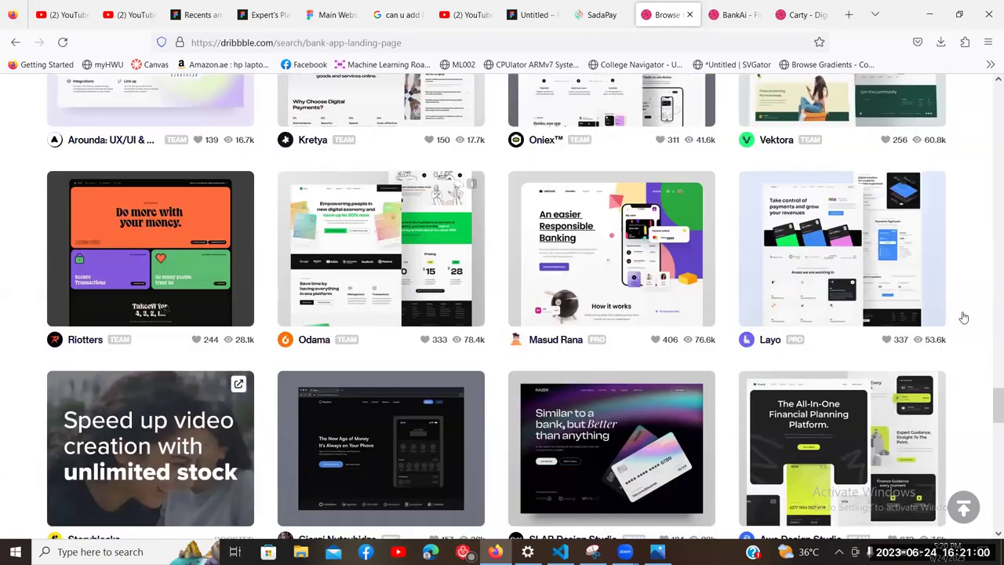
scroll(964, 317, "down", 1)
scroll(760, 297, "down", 5)
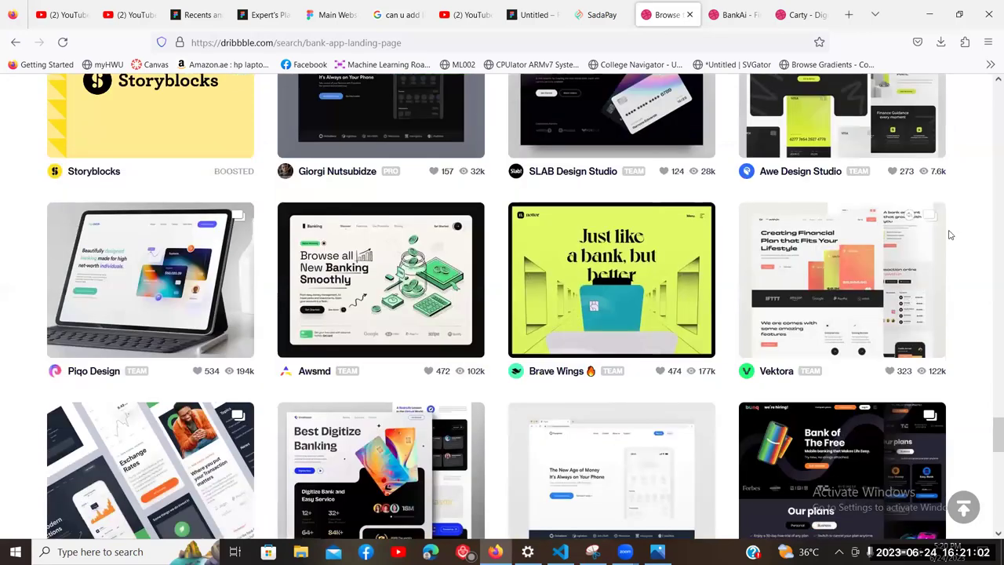
scroll(933, 241, "down", 7)
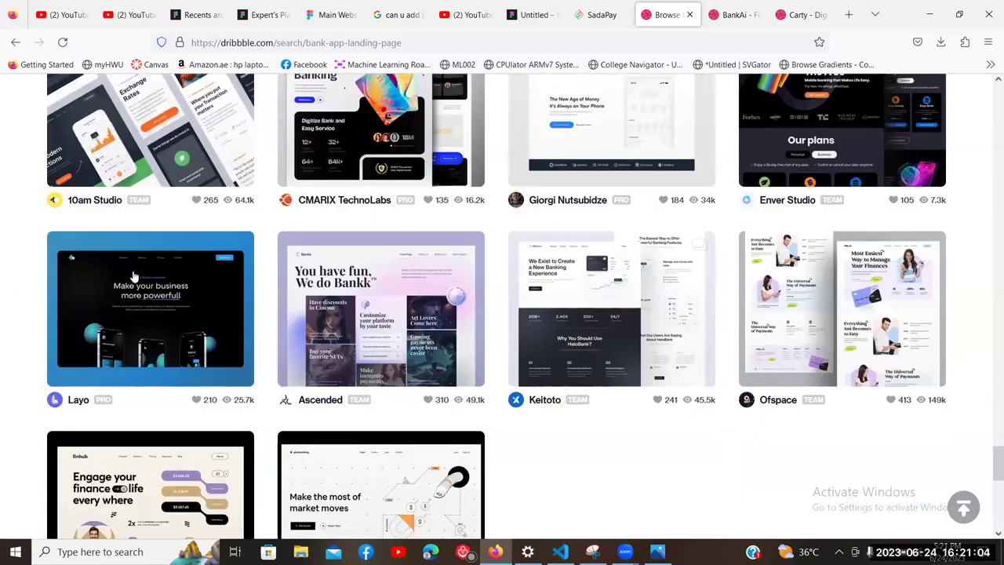
scroll(843, 366, "down", 2)
scroll(839, 329, "up", 3)
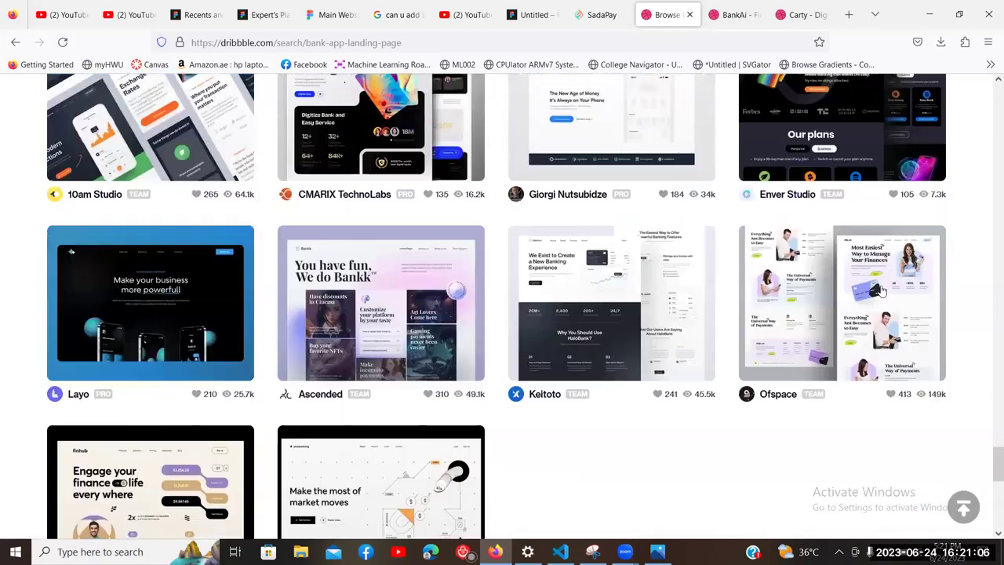
right_click(837, 287)
Step: Open the Finance Management Web and HaloBank shots in new tabs
left_click(855, 300)
right_click(632, 306)
left_click(643, 316)
Step: Browse the full Finance Management Web shot design
left_click(632, 14)
left_click(684, 8)
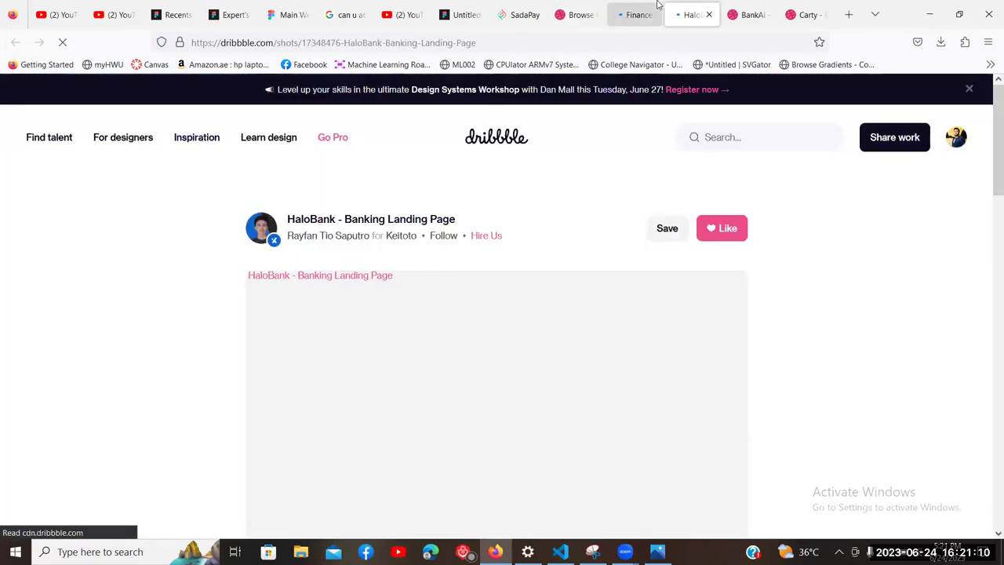
left_click(631, 14)
scroll(261, 290, "down", 2)
scroll(261, 290, "up", 2)
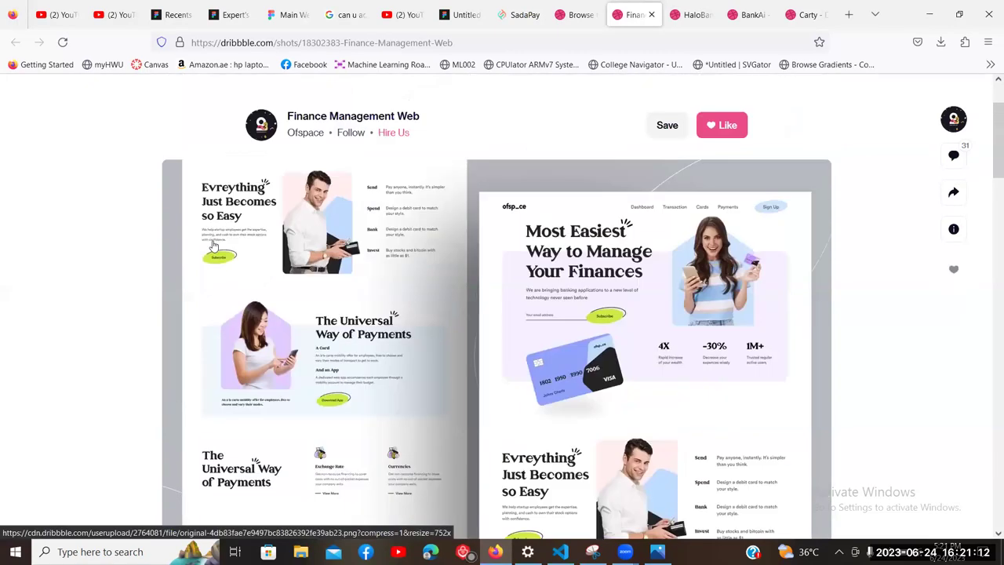
scroll(240, 201, "down", 2)
scroll(258, 225, "up", 1)
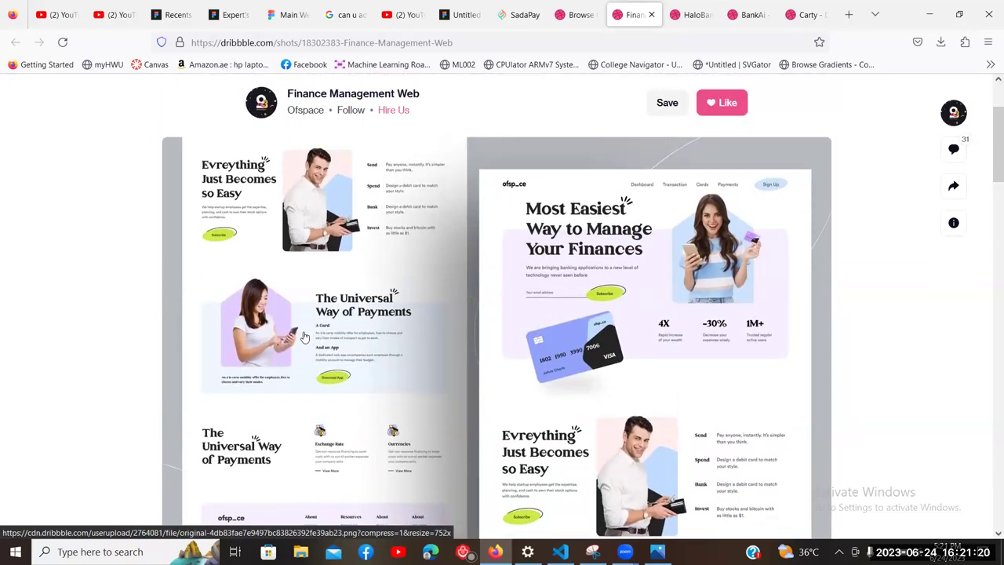
scroll(305, 336, "down", 3)
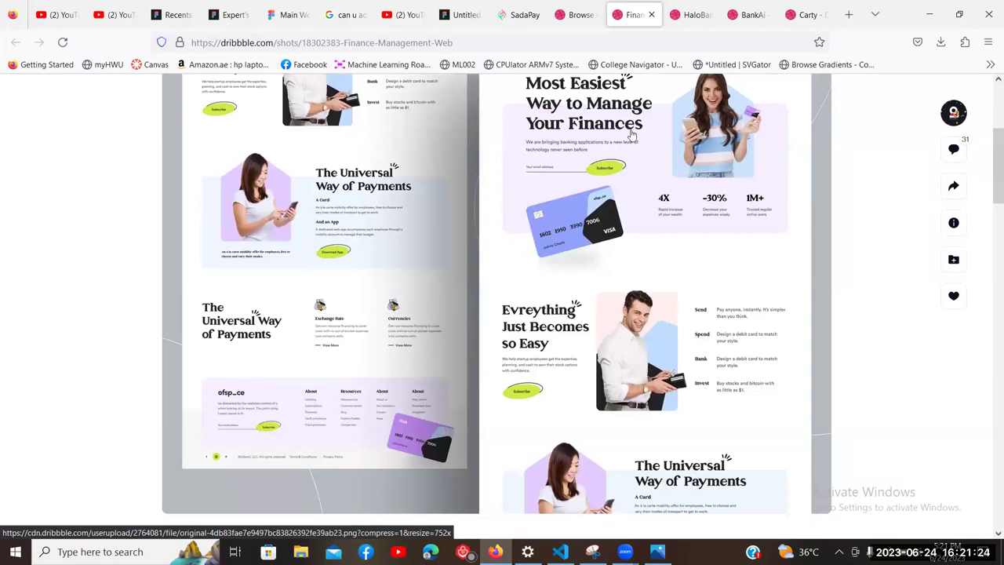
scroll(665, 335, "down", 5)
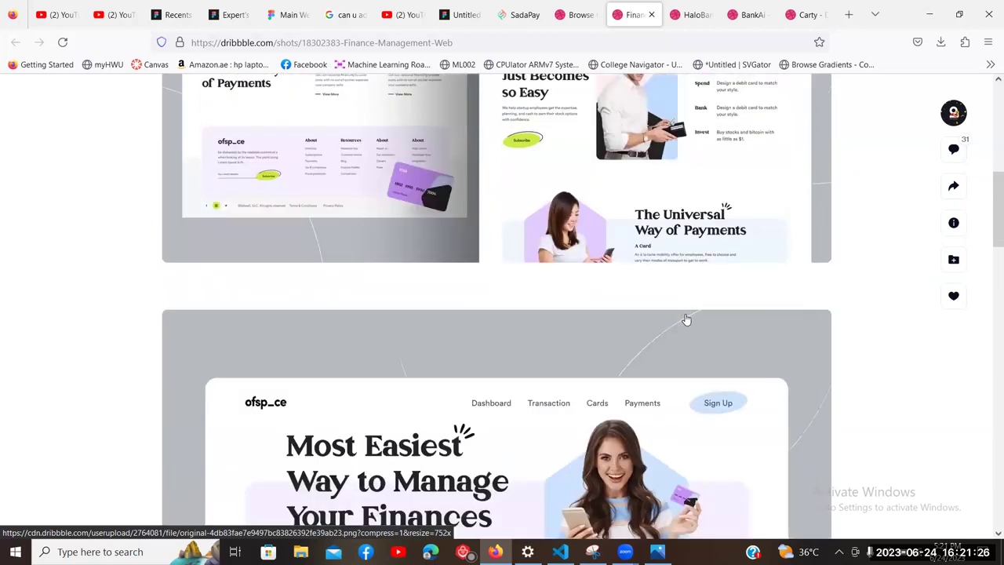
scroll(686, 319, "down", 10)
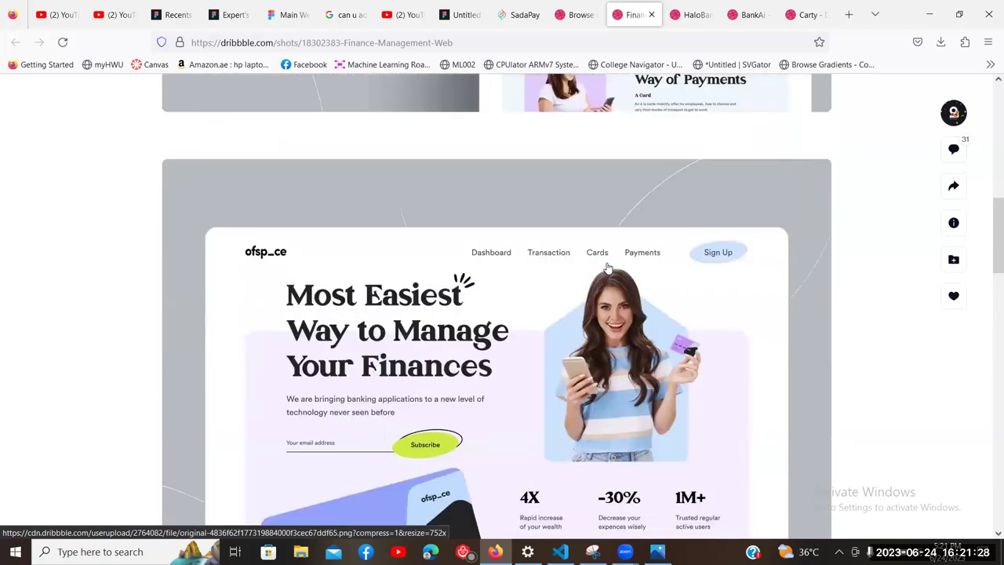
scroll(524, 271, "up", 6)
Step: Scroll the HaloBank shot and zoom in and out on its image to inspect details
key("ctrl+Tab")
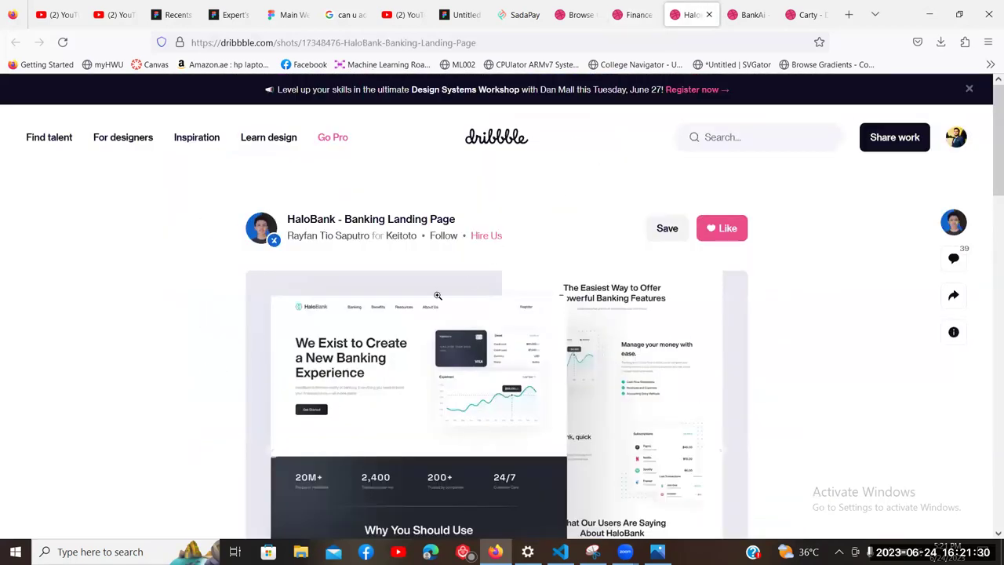
scroll(437, 295, "down", 2)
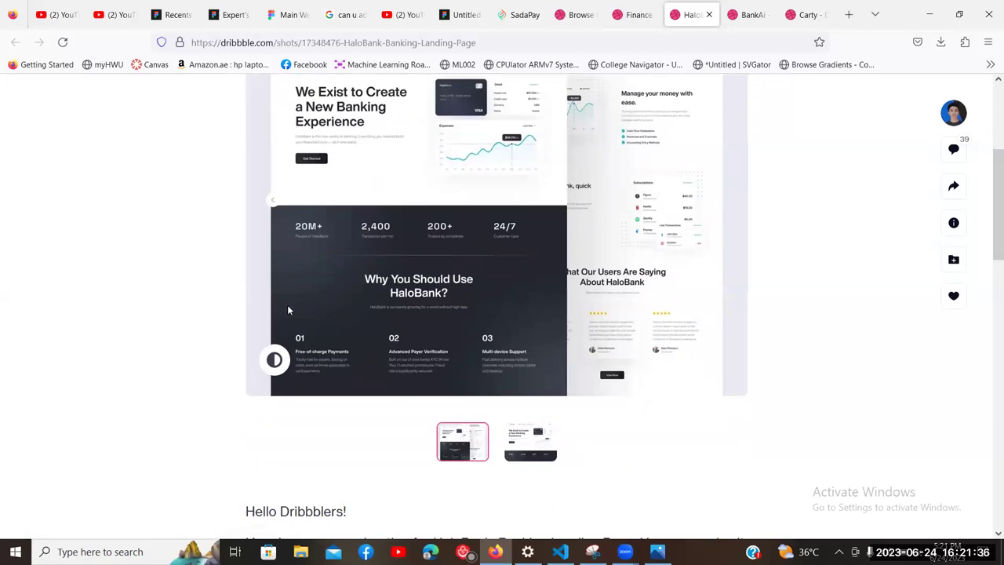
scroll(381, 305, "down", 1)
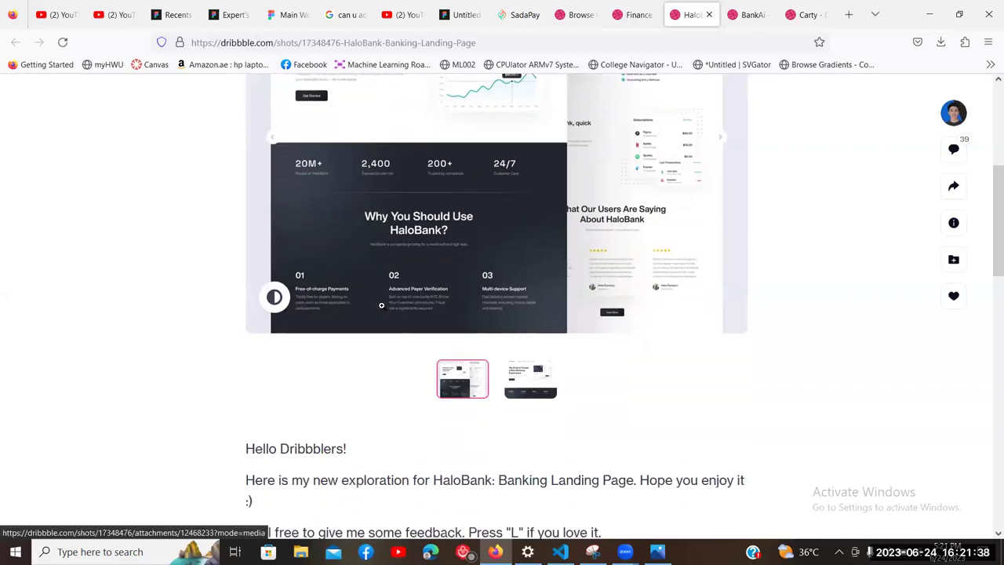
left_click(336, 323)
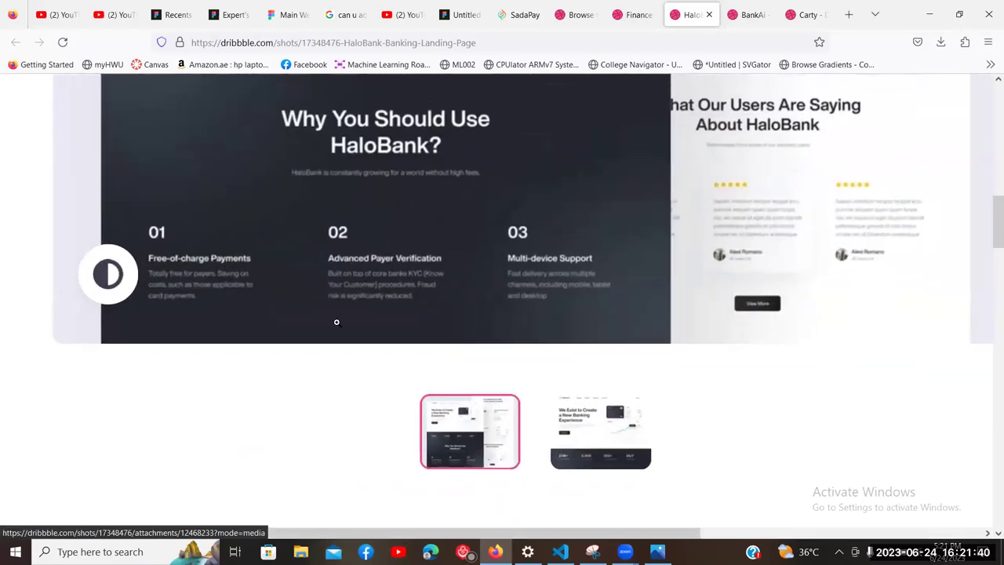
left_click(336, 322)
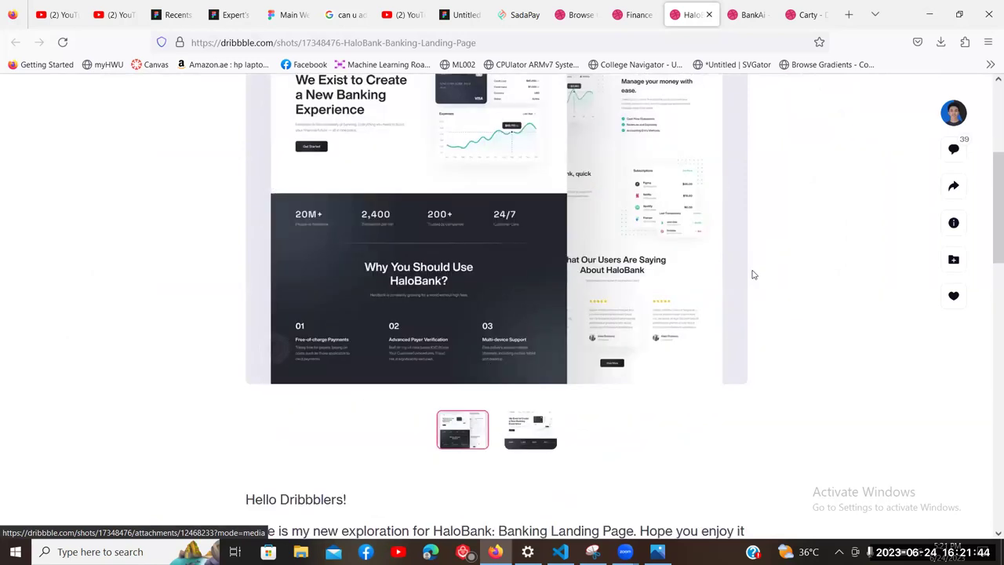
scroll(805, 273, "up", 1)
scroll(804, 274, "down", 1)
scroll(746, 342, "up", 1)
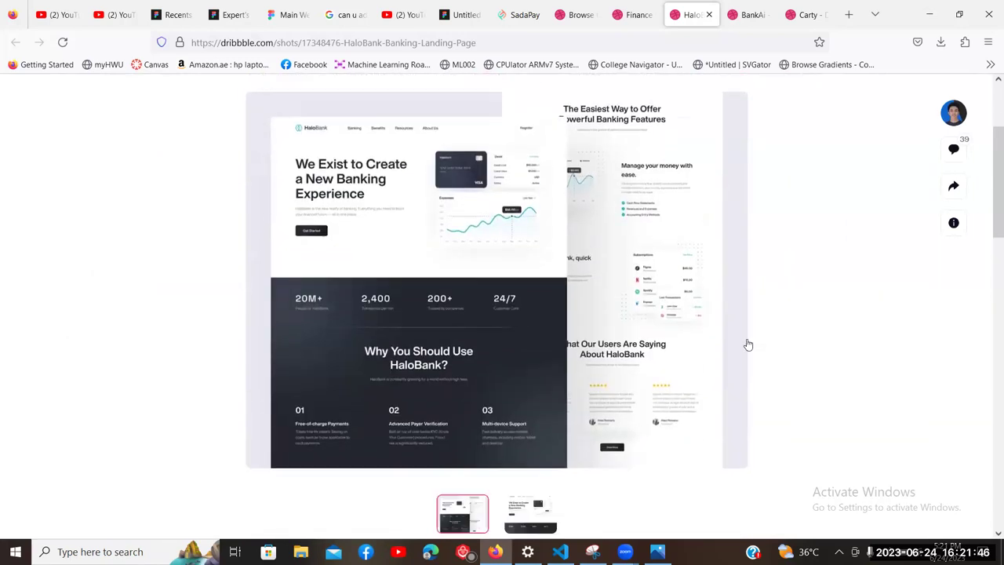
scroll(730, 352, "down", 1)
left_click(730, 352)
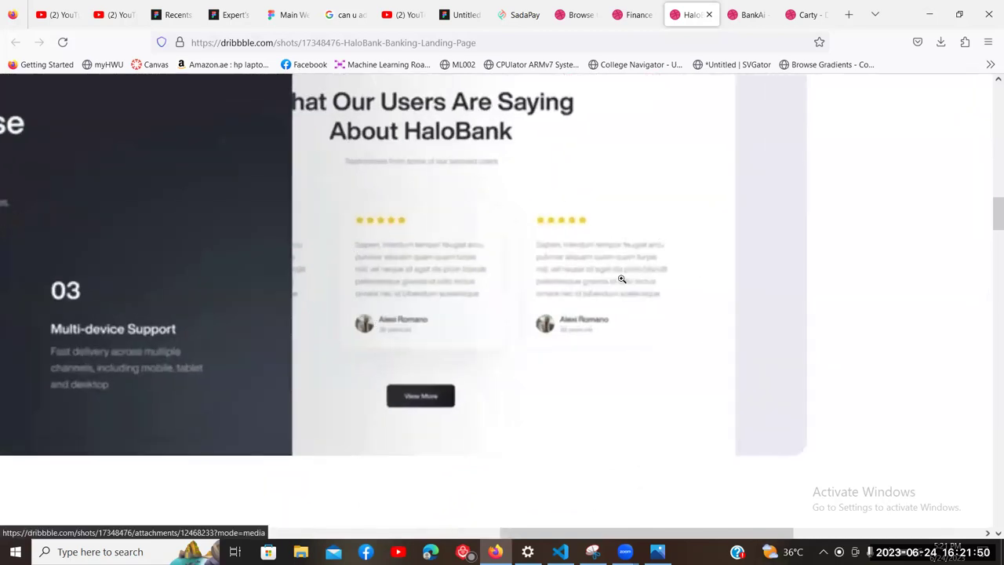
Step: In the Figma wireframe, draw a full-width grey band below the hero section
left_click(520, 12)
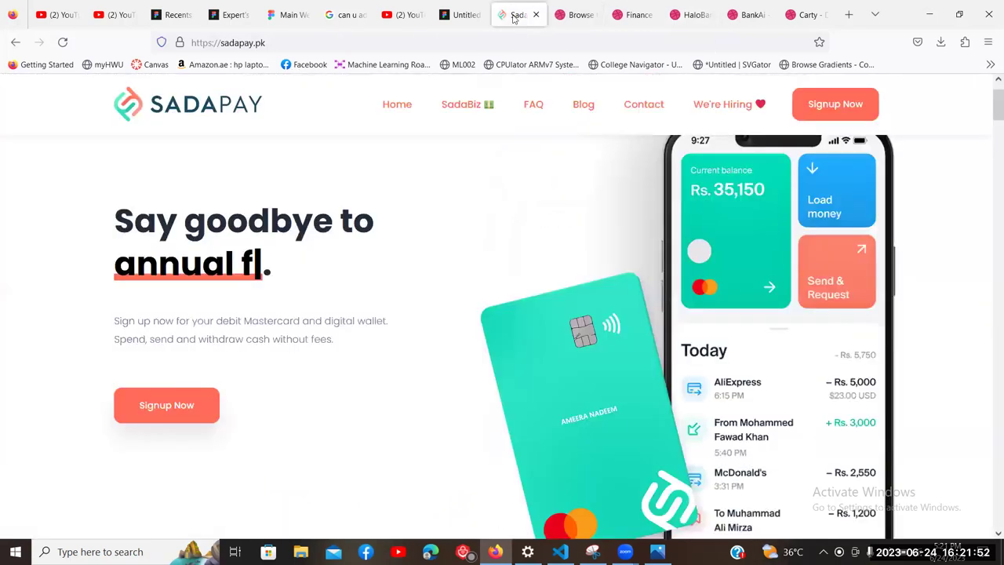
left_click(461, 14)
scroll(561, 175, "down", 5)
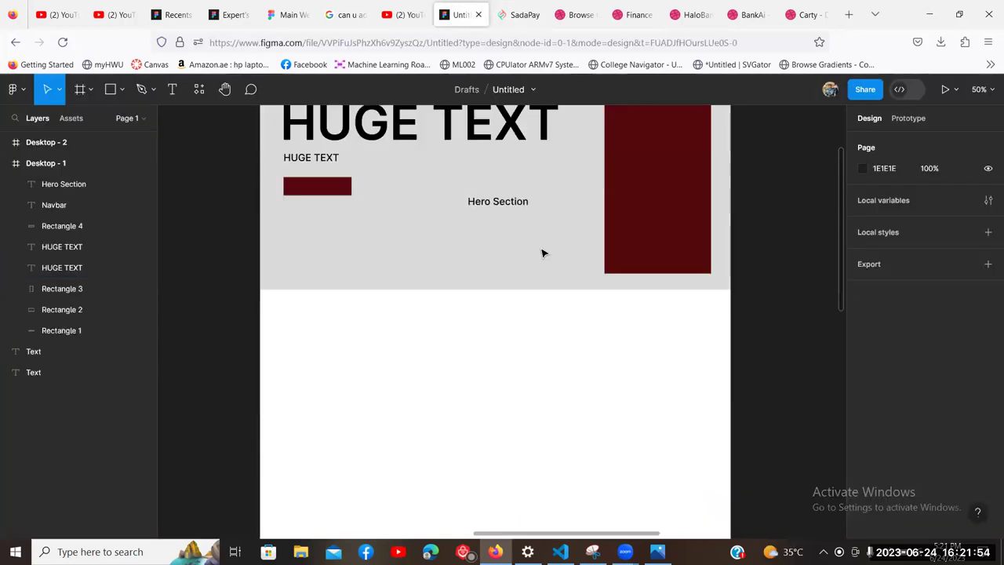
scroll(562, 229, "down", 1)
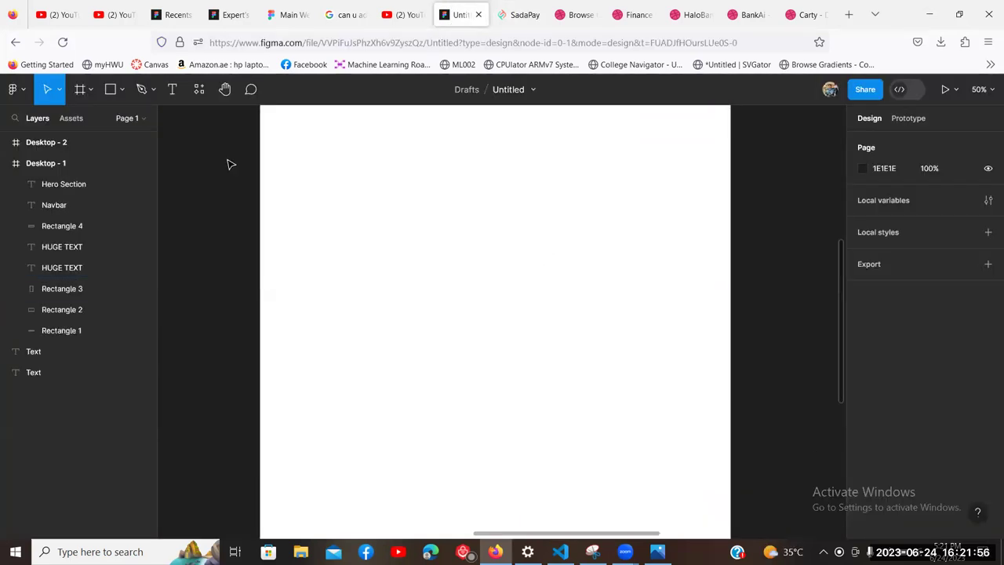
left_click(110, 91)
scroll(260, 143, "up", 1)
left_click_drag(260, 145, 730, 219)
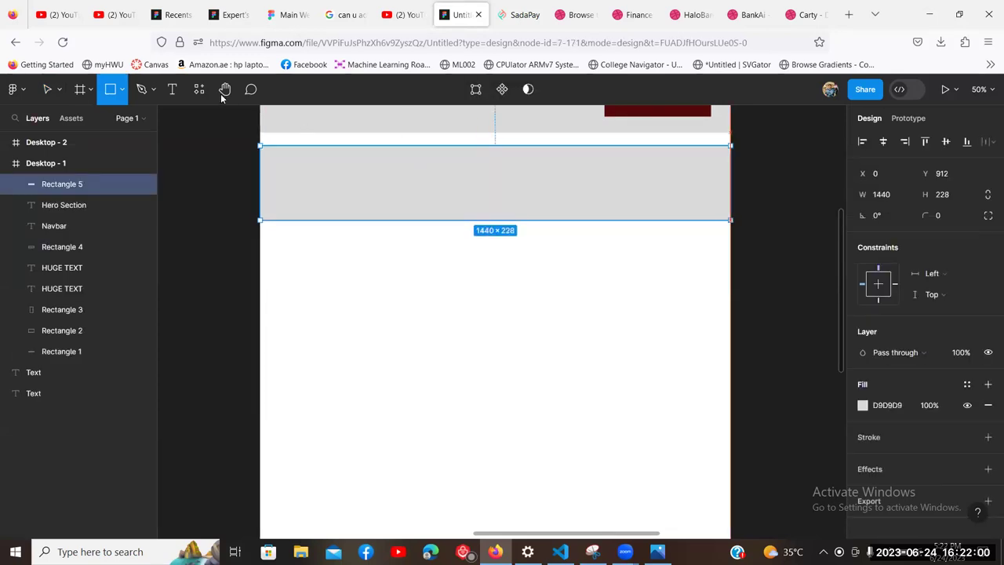
Step: Add a 'Review Section' text heading inside the new grey band
key("t")
left_click(419, 182)
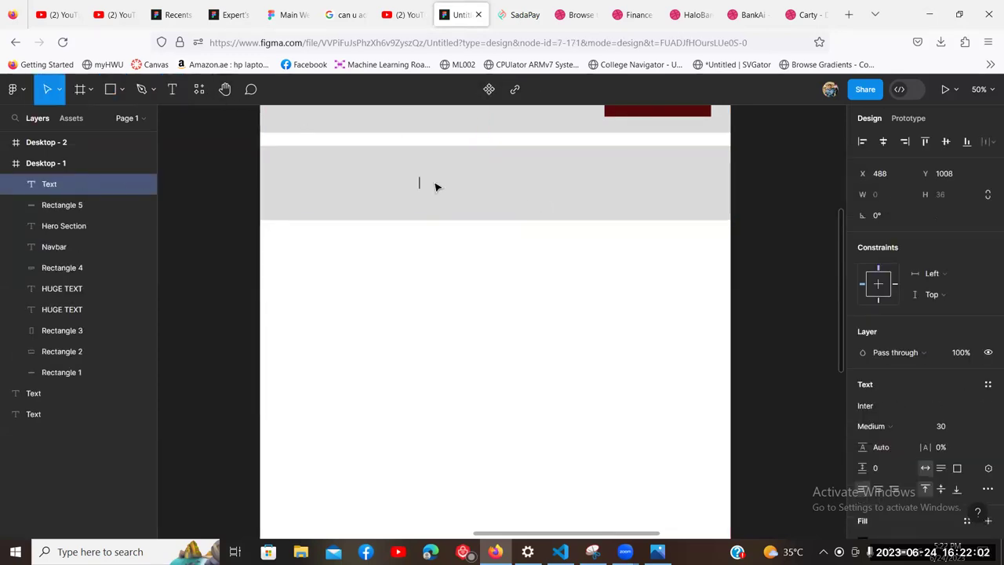
type("Review Section")
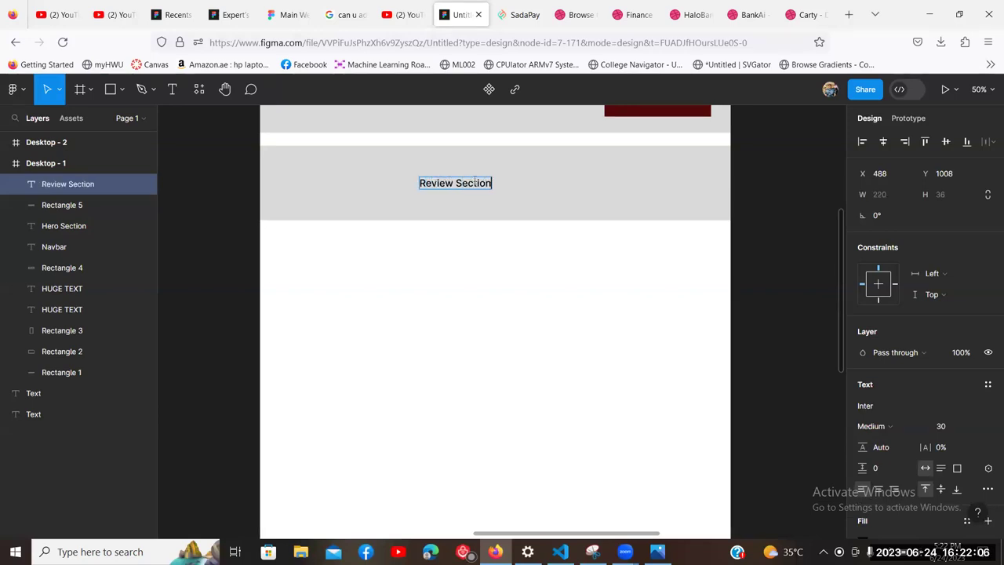
Step: Flip through the Dribbble tabs to the BankAi finance landing page shot
left_click(571, 11)
left_click(650, 11)
left_click(695, 11)
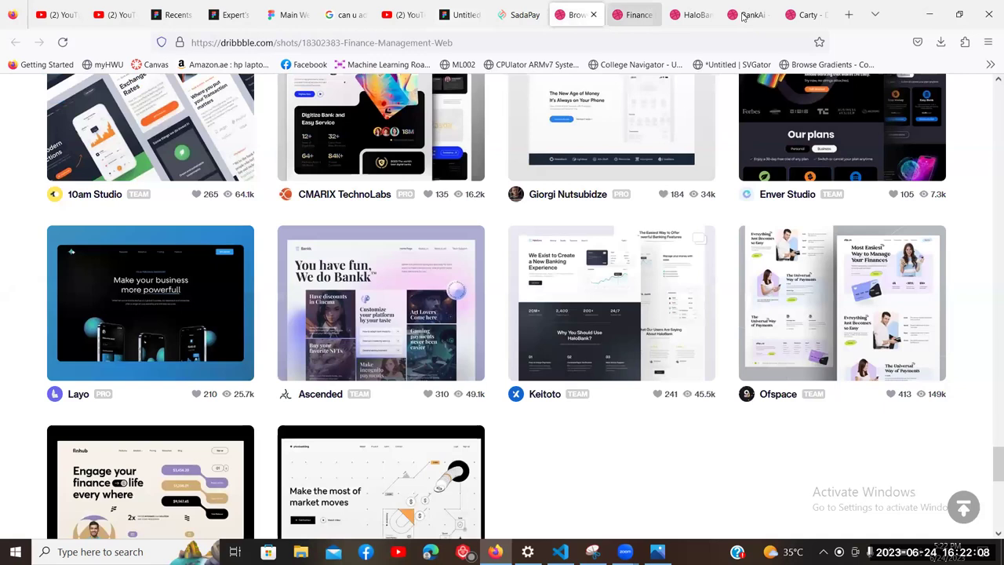
left_click(749, 11)
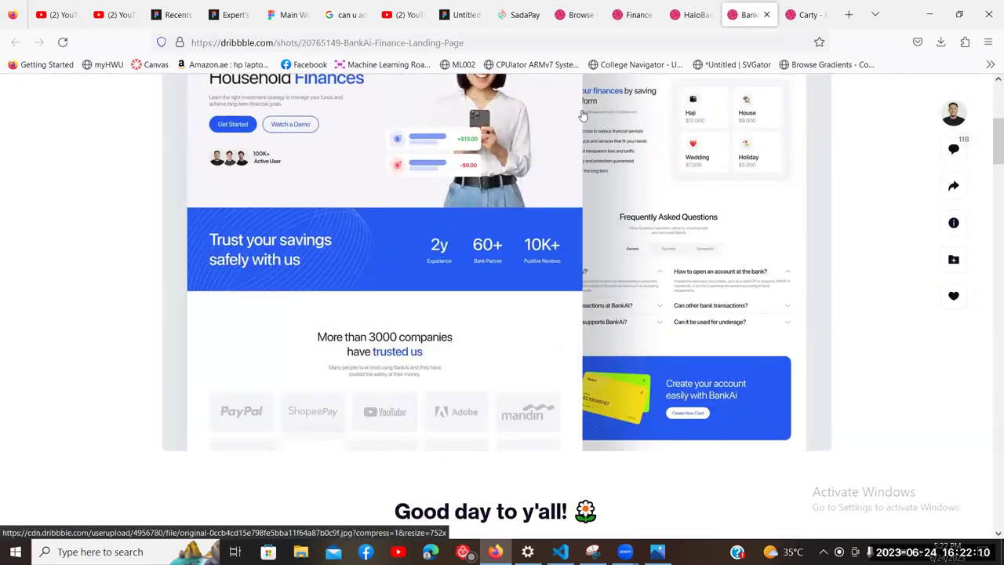
Step: Change the band heading from 'Review' to 'Stats Section' and shift it right
left_click(444, 6)
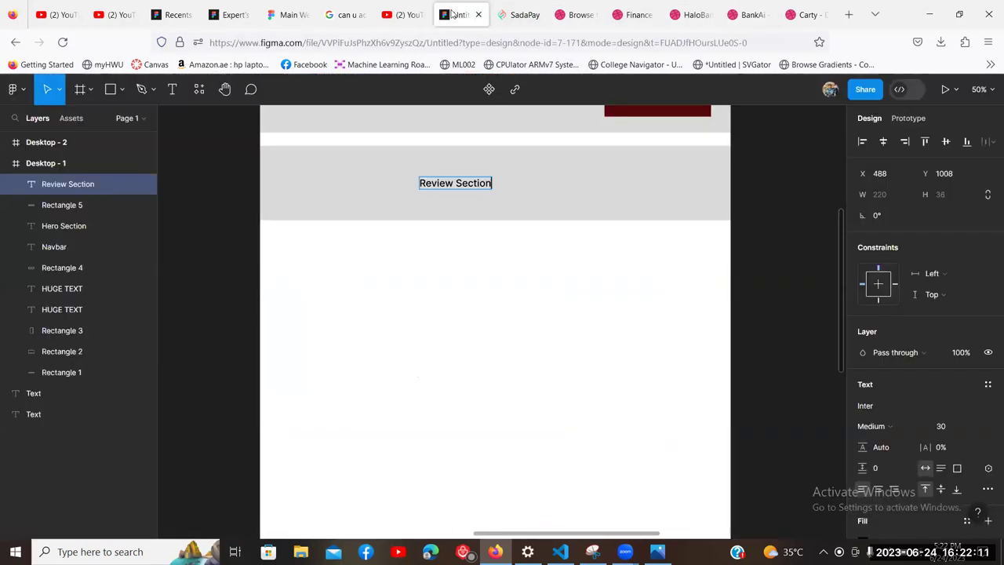
double_click(451, 183)
type("Stats")
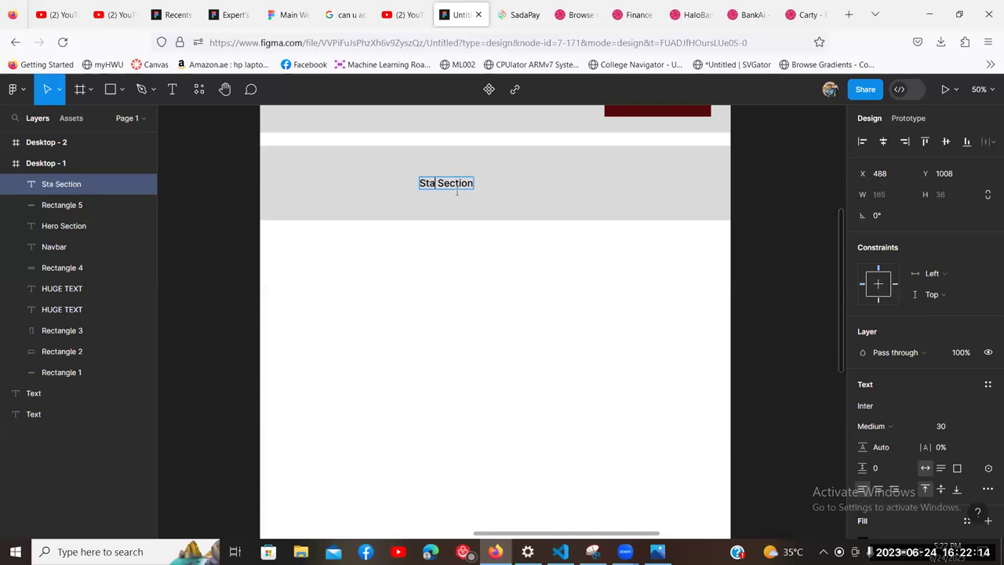
key("Escape")
left_click_drag(467, 183, 519, 185)
Step: Prefix the heading with 'Quick' and centre it horizontally in the grey band
double_click(519, 184)
key("Left")
type("Quick")
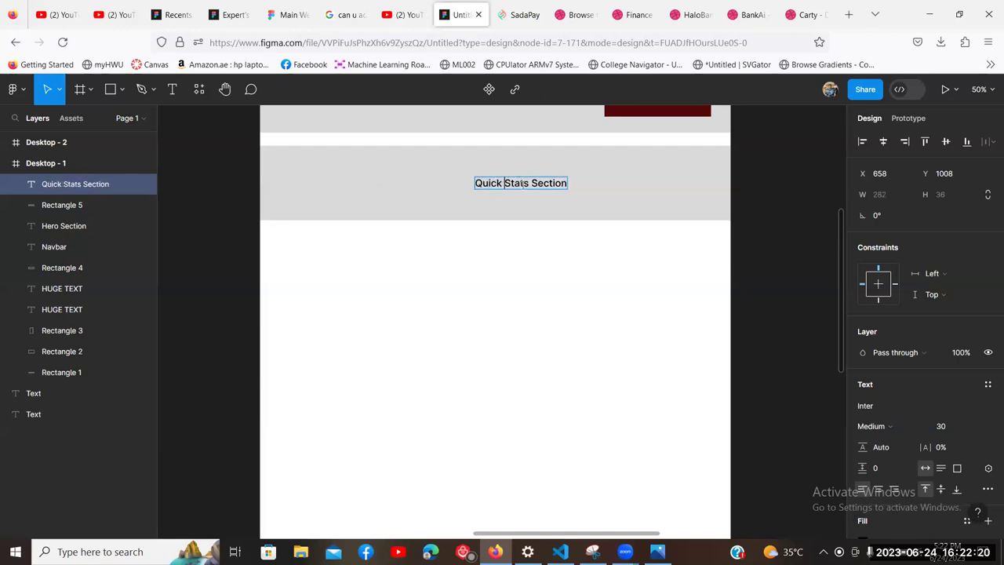
key("Escape")
left_click_drag(479, 188, 454, 188)
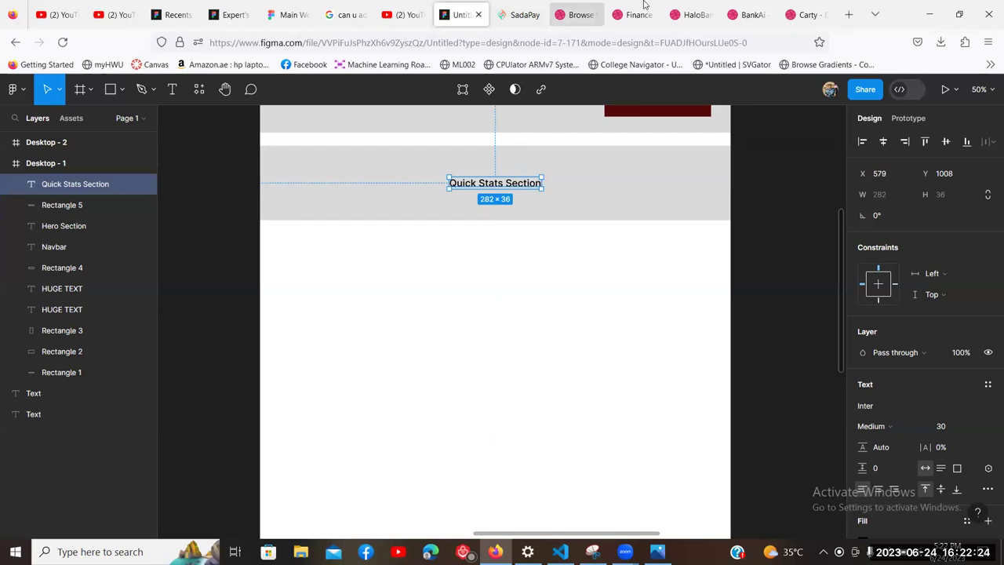
Step: Look over the HaloBank and BankAi shots on Dribbble again for reference
left_click(580, 14)
left_click(694, 15)
left_click(748, 14)
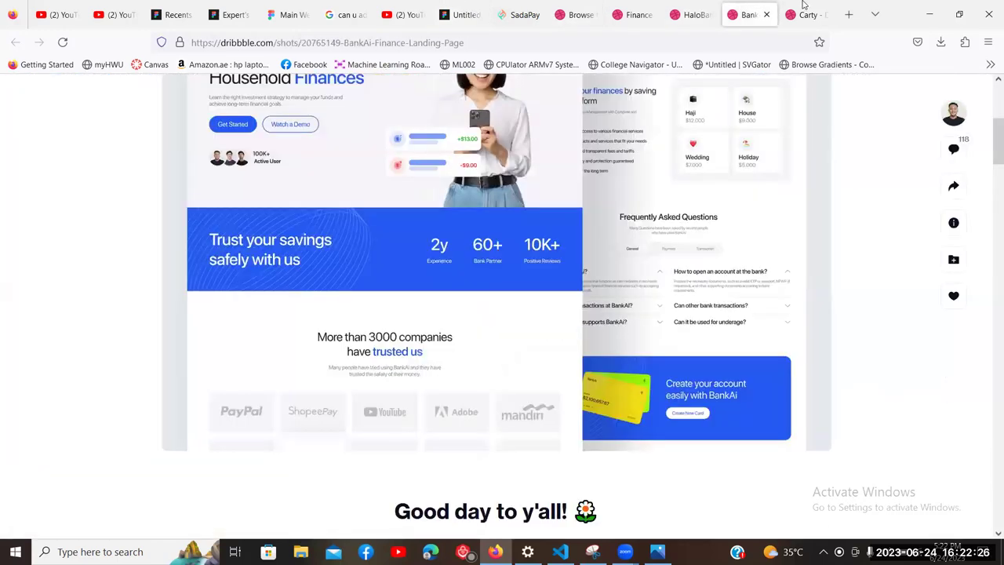
scroll(520, 231, "down", 1)
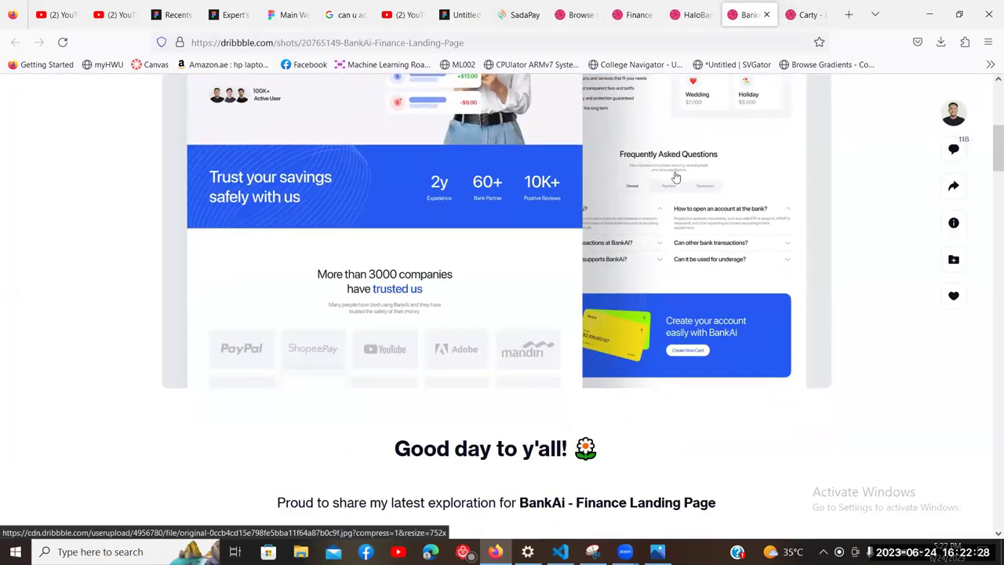
scroll(676, 177, "down", 2)
left_click(525, 15)
Step: Draw a large grey rectangle block below the Quick Stats section
left_click(460, 14)
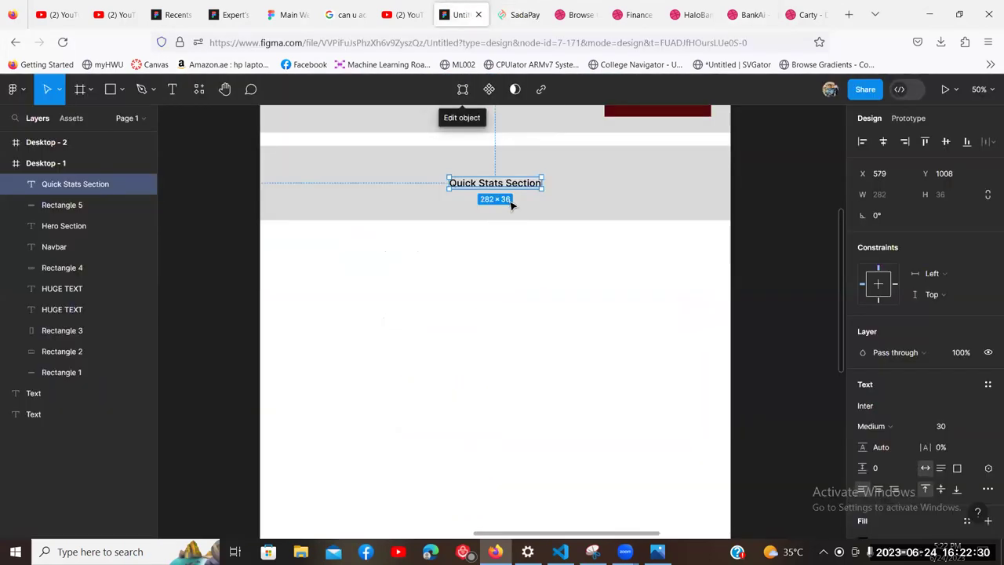
left_click(567, 206)
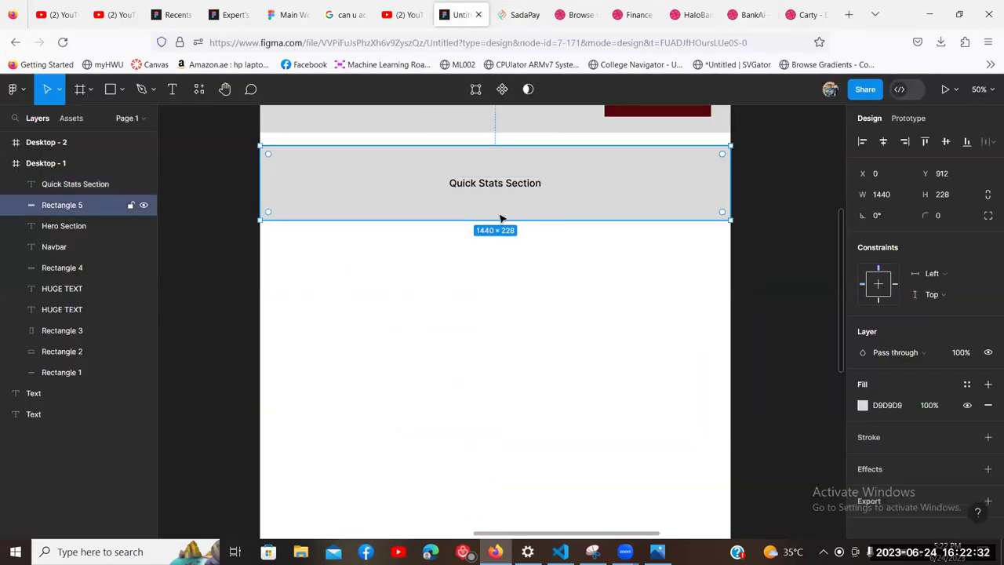
scroll(363, 274, "down", 3)
scroll(350, 201, "up", 1)
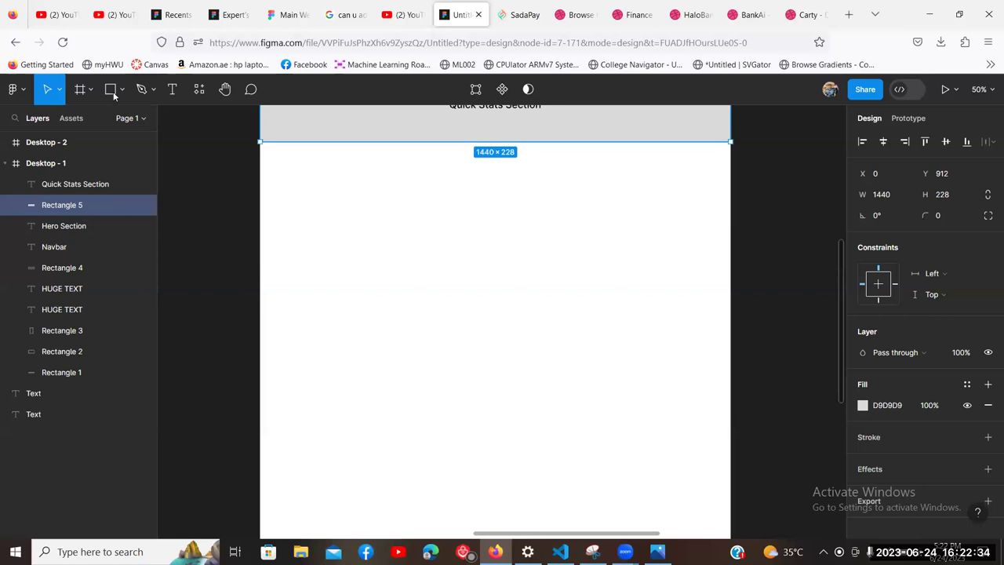
key("r")
left_click_drag(259, 161, 730, 463)
Step: Paste a copy of the Quick Stats heading into the new grey block
left_click(811, 365)
scroll(508, 348, "up", 3)
left_click(507, 345)
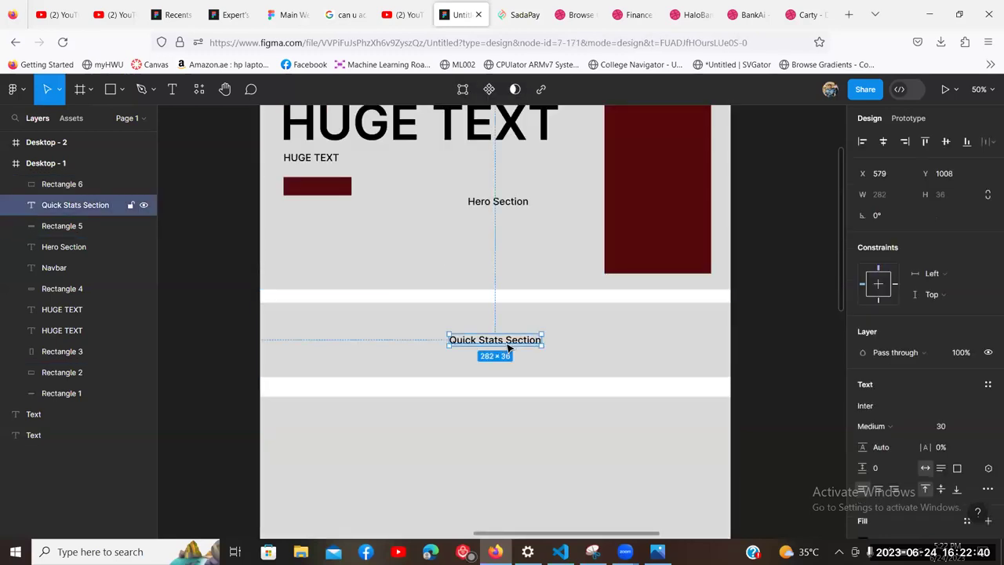
scroll(499, 329, "down", 2)
left_click(499, 328)
scroll(500, 328, "down", 2)
scroll(501, 282, "up", 2)
key("ctrl+v")
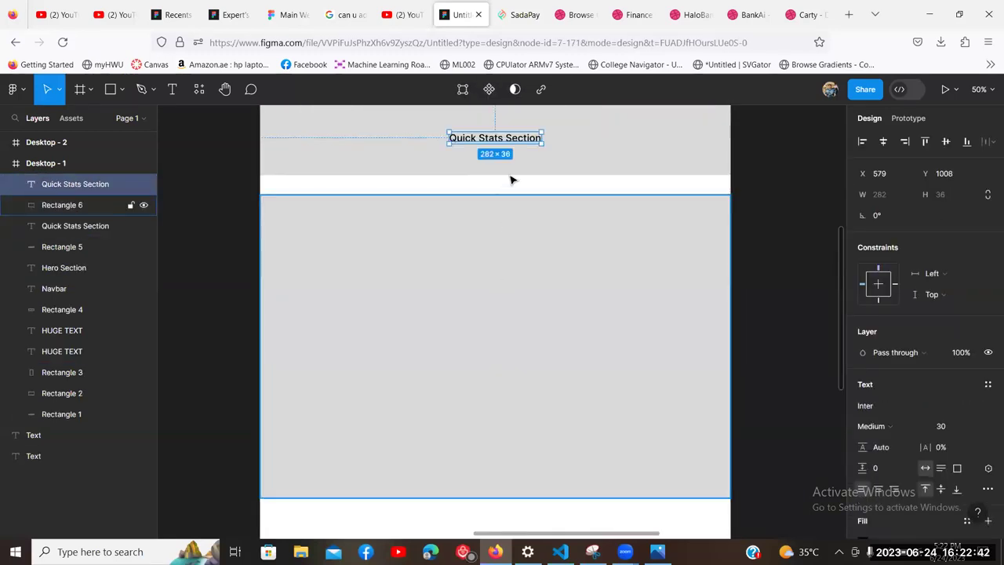
Step: Move the pasted heading into position near the top of the block
scroll(538, 275, "up", 6)
scroll(537, 278, "down", 7)
scroll(538, 277, "up", 3)
scroll(538, 276, "down", 3)
scroll(538, 278, "up", 3)
key("shift+Down")
key("Right")
left_click_drag(490, 414, 500, 289)
scroll(497, 387, "down", 3)
Step: Retype the heading as 'Companies that have trusted us' and centre it
key("Return")
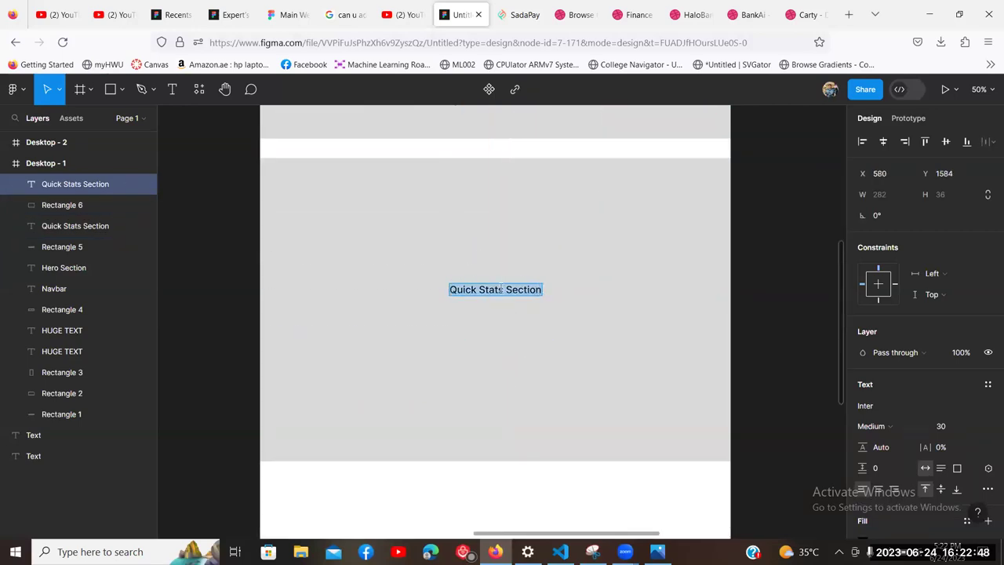
type("Companies that have trusted us")
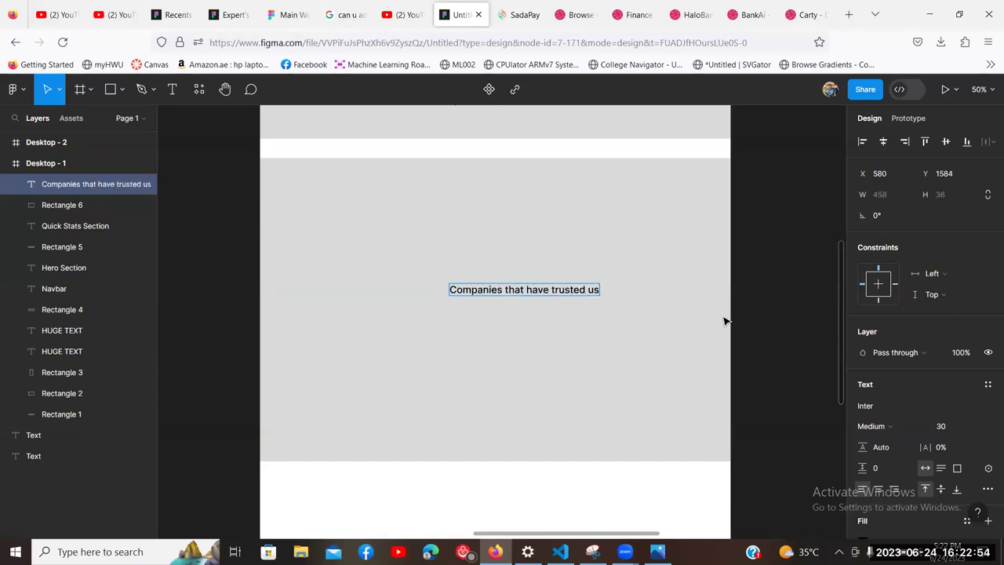
left_click_drag(565, 293, 538, 294)
scroll(537, 295, "down", 2)
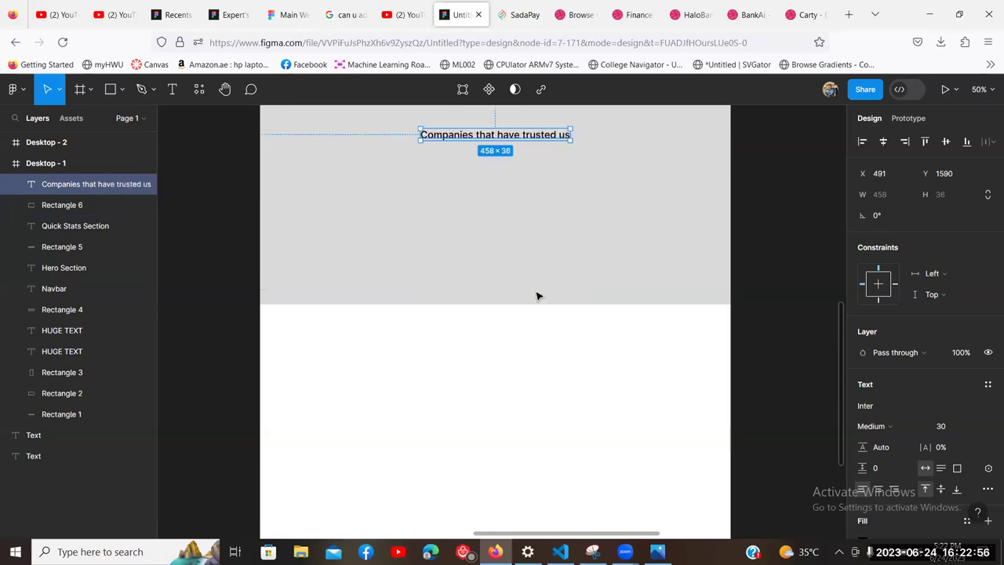
scroll(537, 295, "up", 1)
scroll(620, 301, "up", 6)
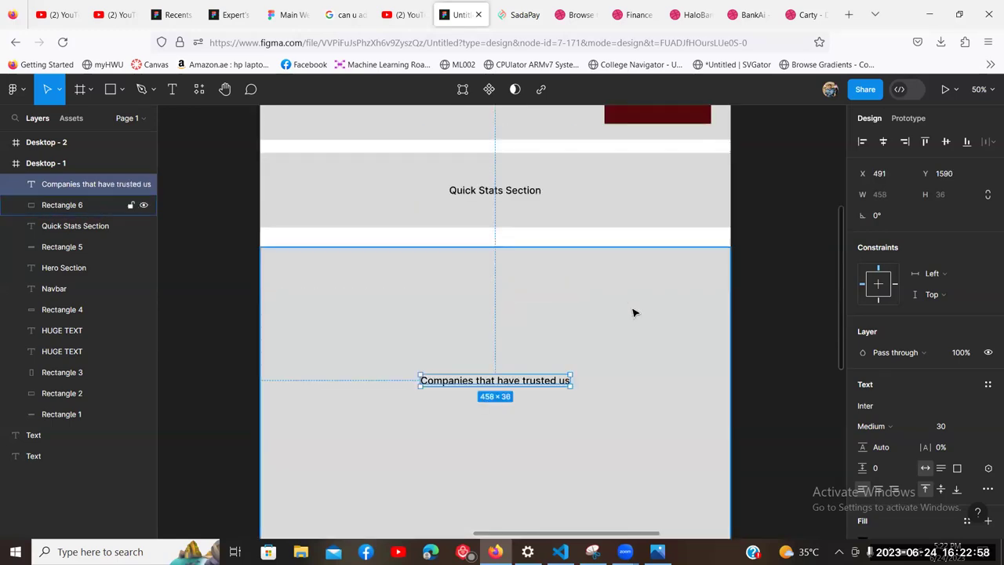
scroll(491, 264, "down", 4)
scroll(531, 264, "down", 4)
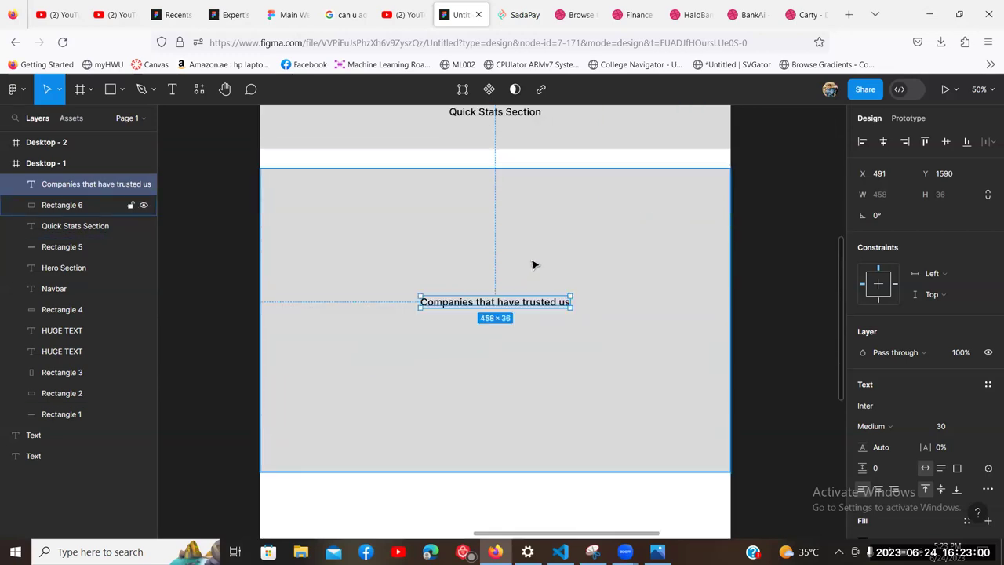
scroll(538, 230, "up", 2)
Step: Draw another full-width 1440×962 grey block below the Companies block
left_click(517, 323)
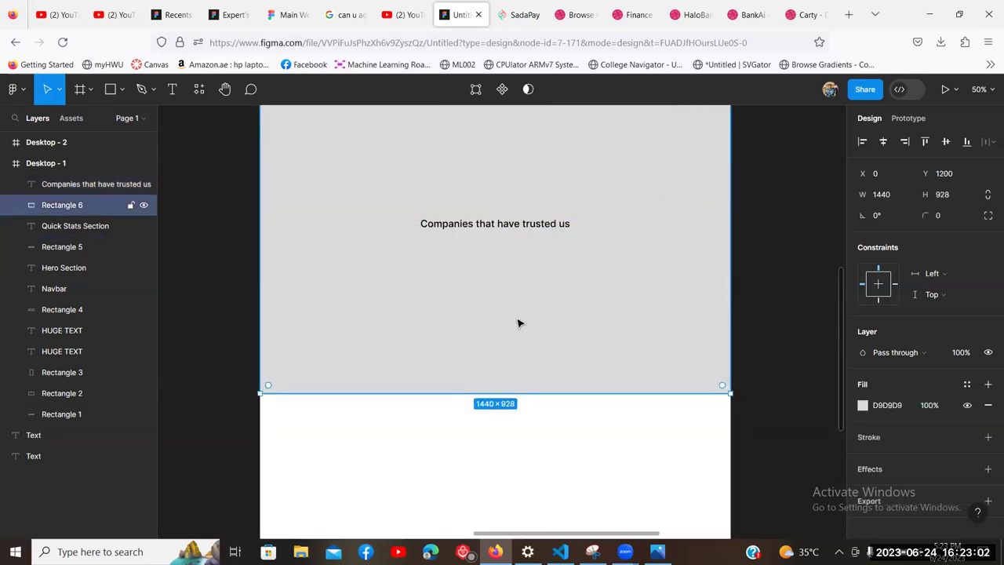
scroll(518, 322, "down", 4)
scroll(493, 323, "up", 5)
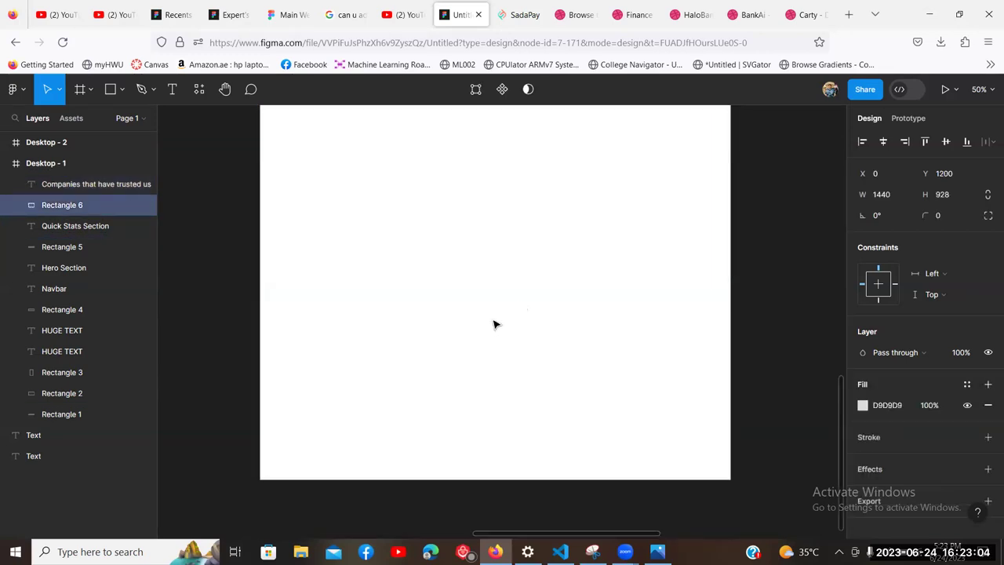
scroll(442, 218, "down", 1)
scroll(242, 177, "down", 2)
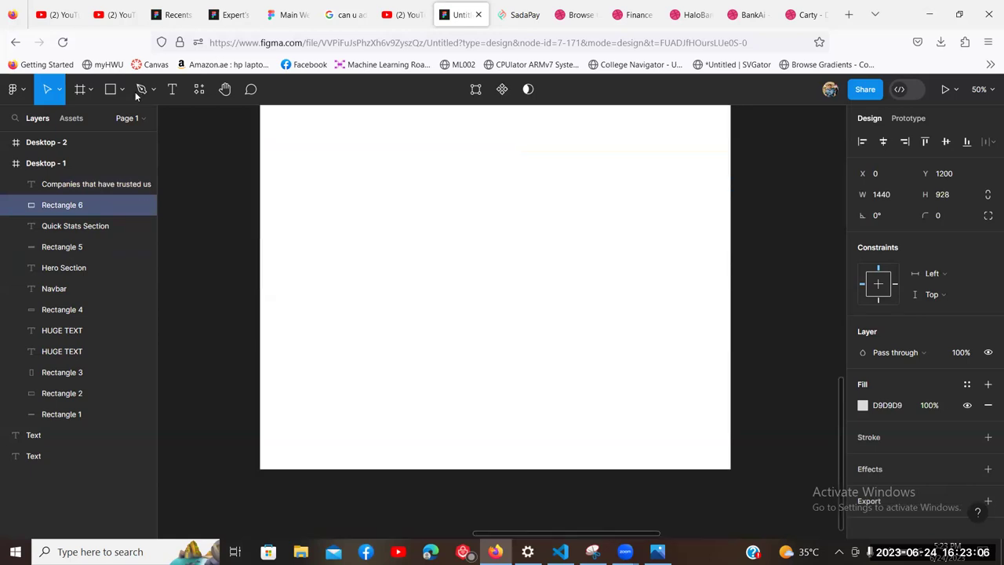
left_click(121, 90)
scroll(289, 134, "up", 1)
left_click(131, 123)
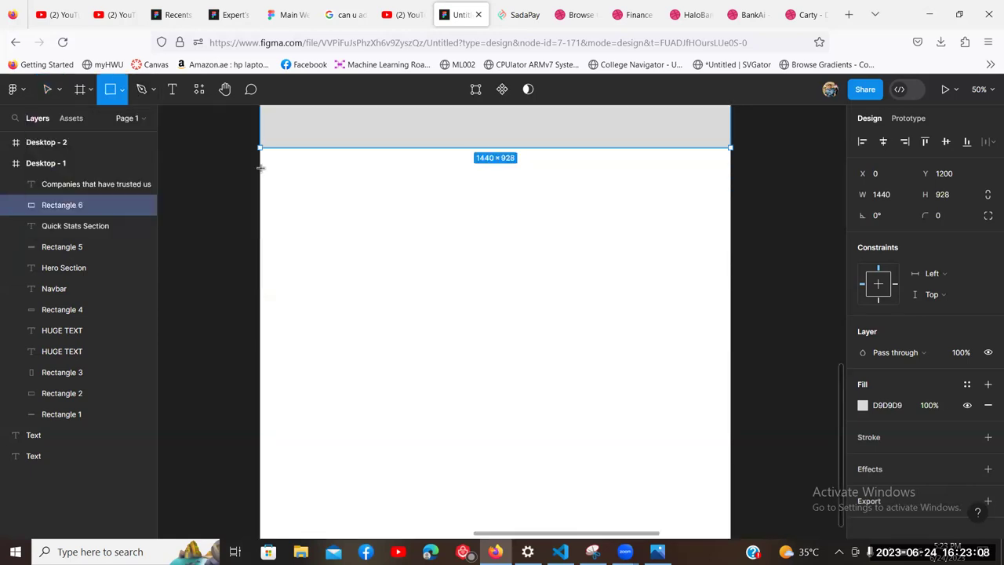
left_click_drag(260, 166, 730, 481)
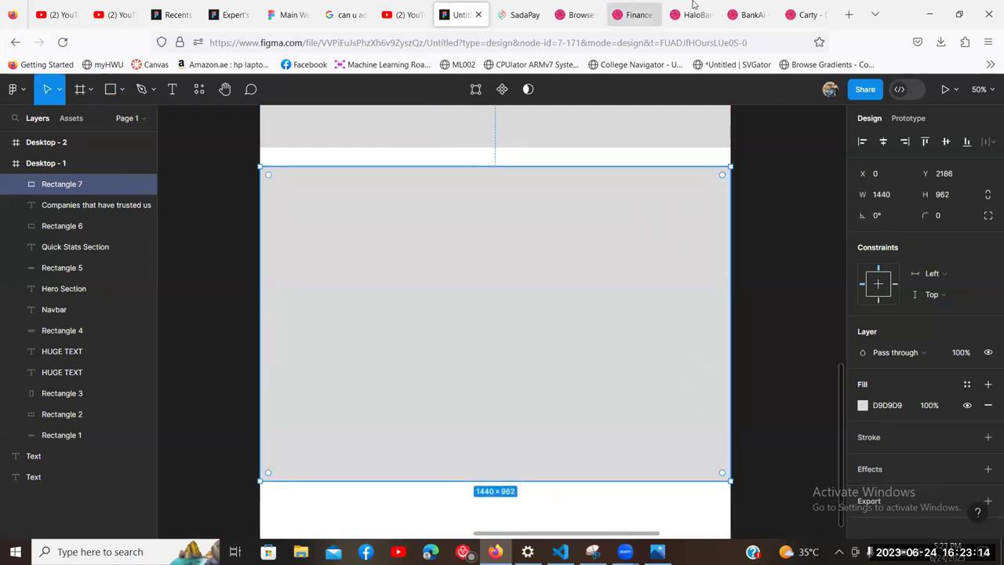
Step: Glance at the Finance Management design shot, then duplicate the Companies heading
left_click(637, 14)
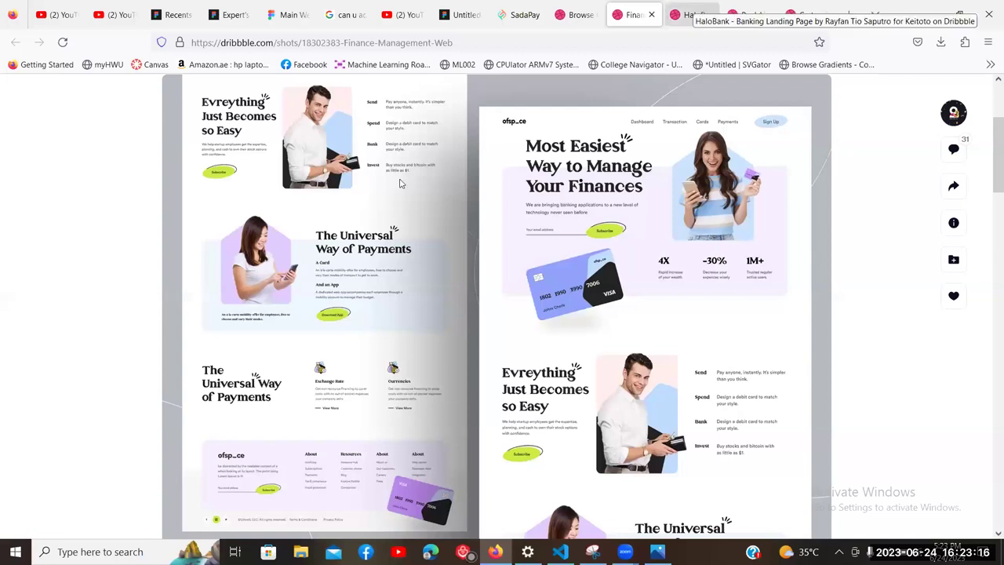
key("Down")
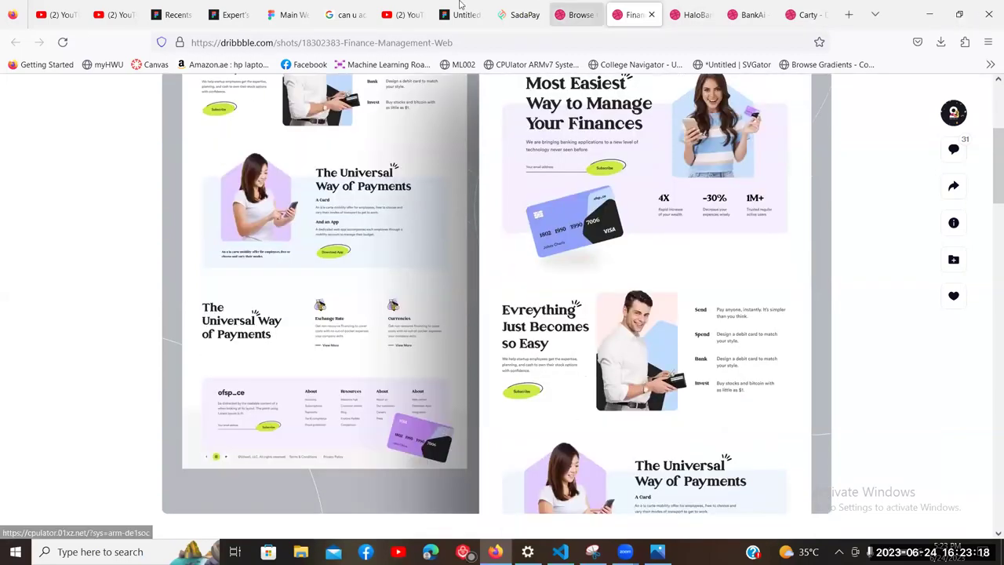
key("Escape")
left_click(460, 5)
left_click(487, 291)
scroll(484, 291, "up", 3)
key("ctrl+d")
scroll(493, 274, "down", 5)
Step: Move the heading copy into the lower grey block, rename it 'Benefits', and centre it
scroll(495, 293, "up", 2)
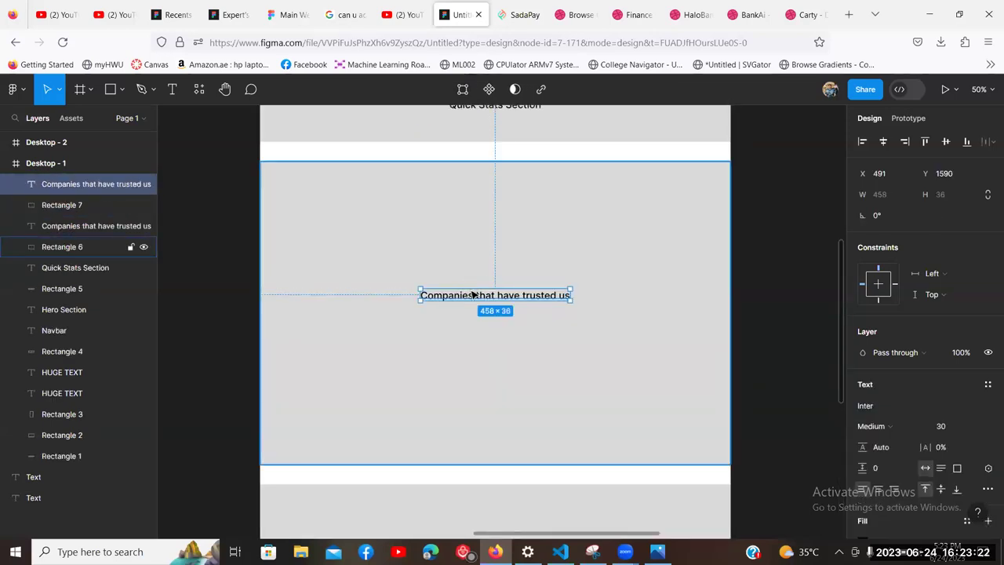
scroll(477, 350, "down", 8)
mouse_move(473, 296)
left_mouse_down()
mouse_move(477, 350)
mouse_move(484, 312)
left_mouse_up()
double_click(486, 313)
type("Benefits")
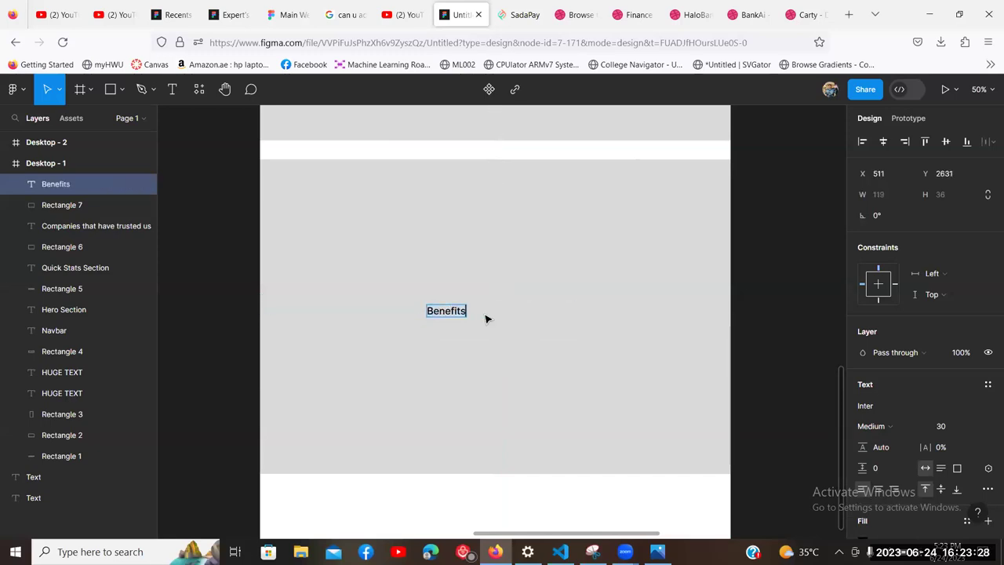
key("Escape")
left_click_drag(450, 314, 499, 319)
left_click(751, 305)
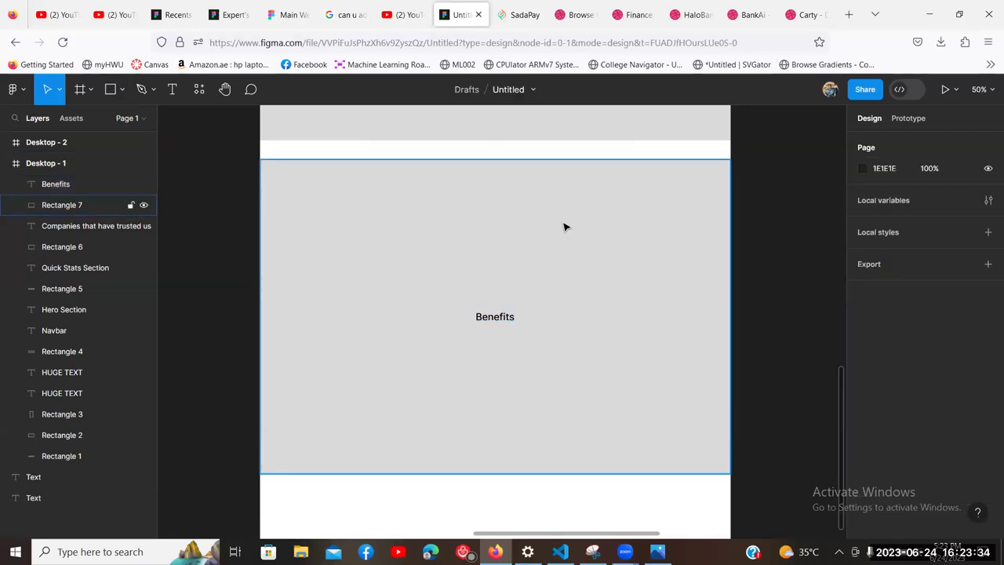
left_click(109, 90)
left_click(121, 92)
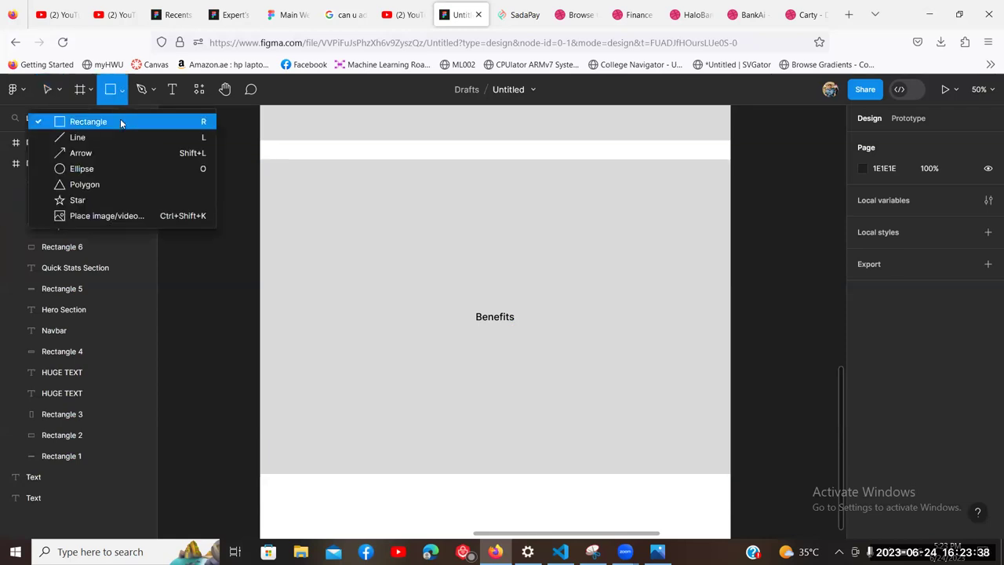
Step: Draw a 362×353 square inside the Benefits block
left_click(120, 118)
left_click(124, 92)
left_click(123, 88)
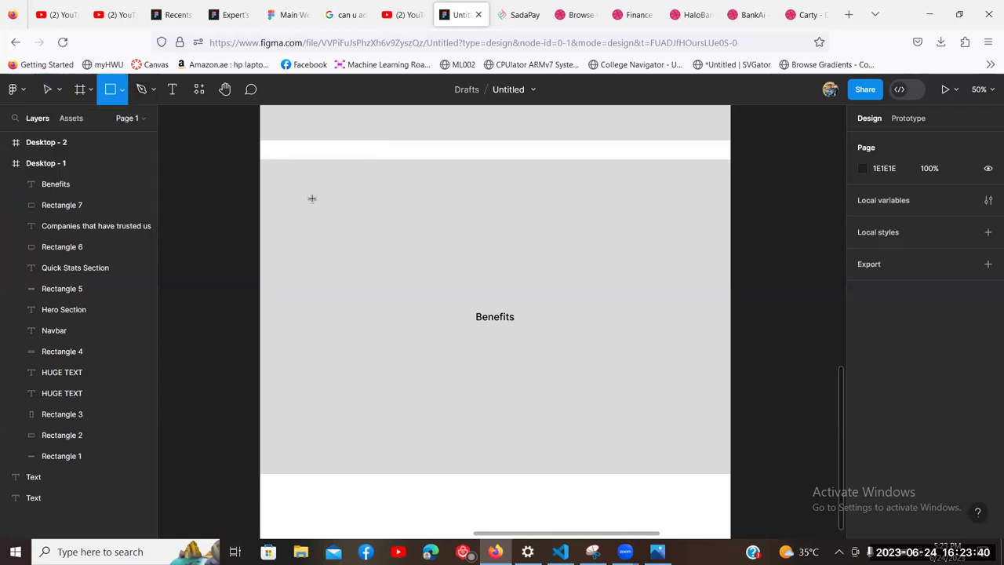
left_click_drag(287, 202, 407, 320)
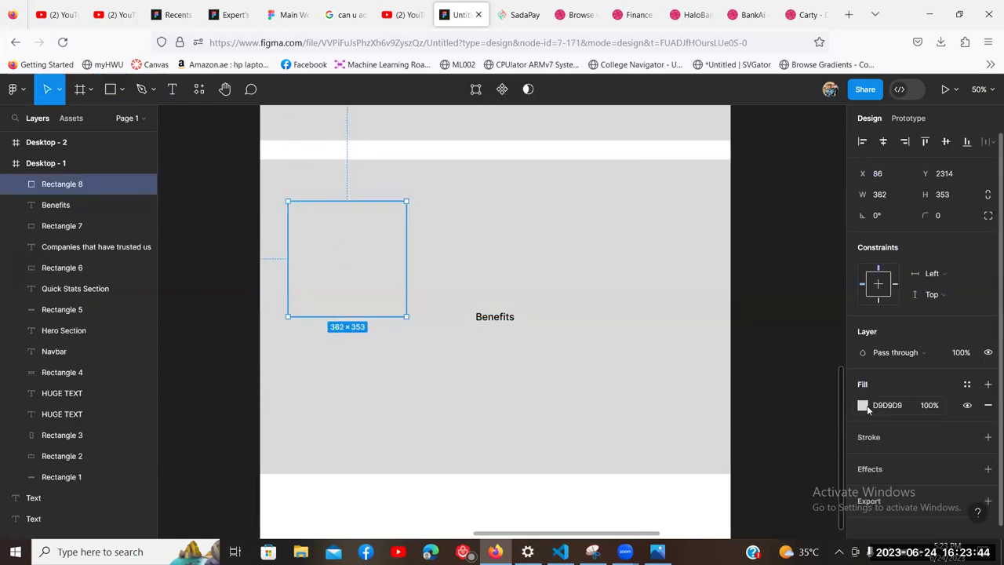
Step: Fill the square dark red 530909, move it to the upper left, and enter Dev Mode
left_click(863, 405)
left_click(824, 235)
left_click(830, 311)
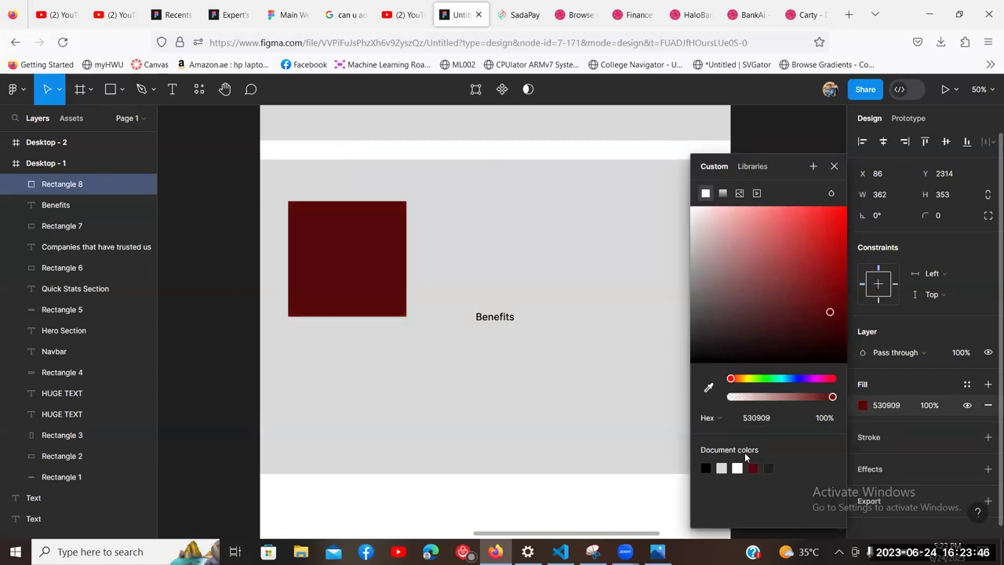
left_click_drag(357, 260, 649, 392)
left_click_drag(617, 363, 356, 241)
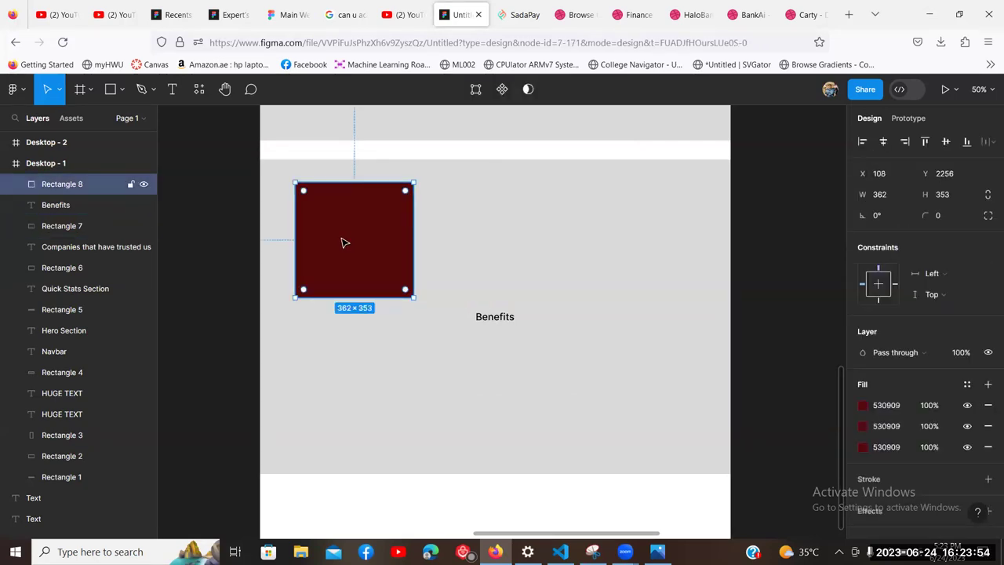
key("shift+d")
Step: Read Rectangle 8's CSS size (22.625rem × 22.0625rem), then return to Design mode
scroll(667, 394, "up", 3)
scroll(667, 395, "left", 5)
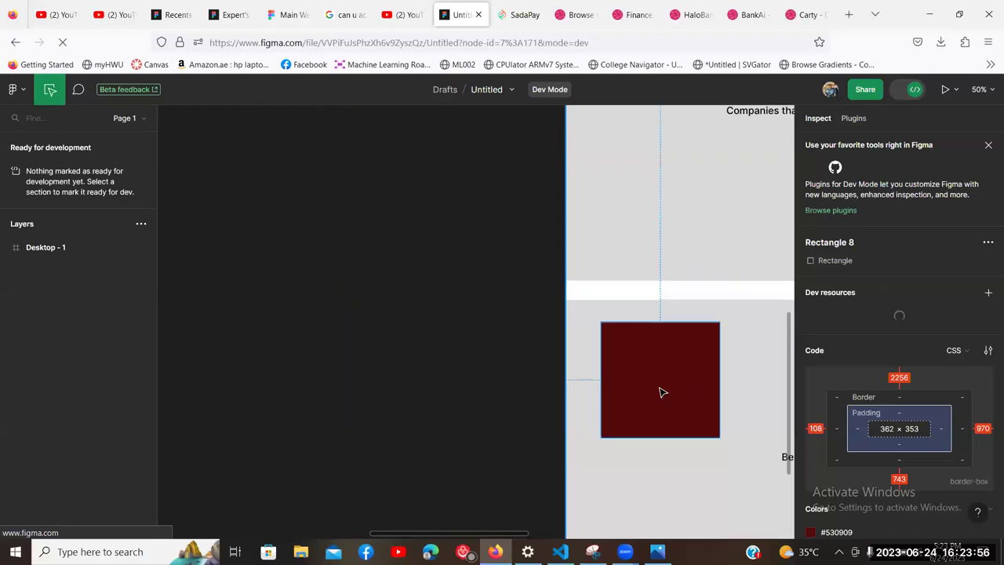
left_click(437, 320)
key("minus")
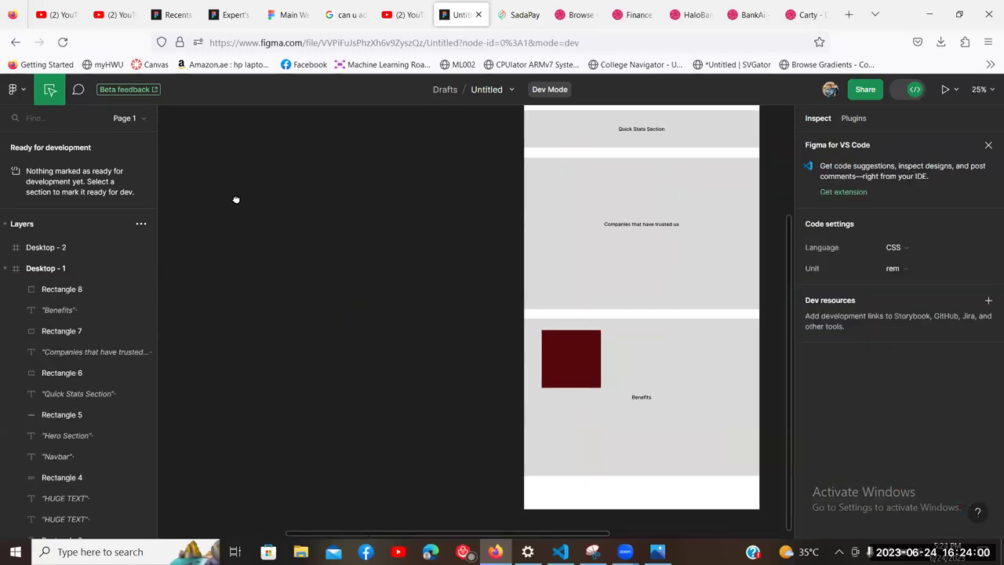
scroll(382, 244, "right", 5)
scroll(381, 244, "down", 3)
left_click(381, 244)
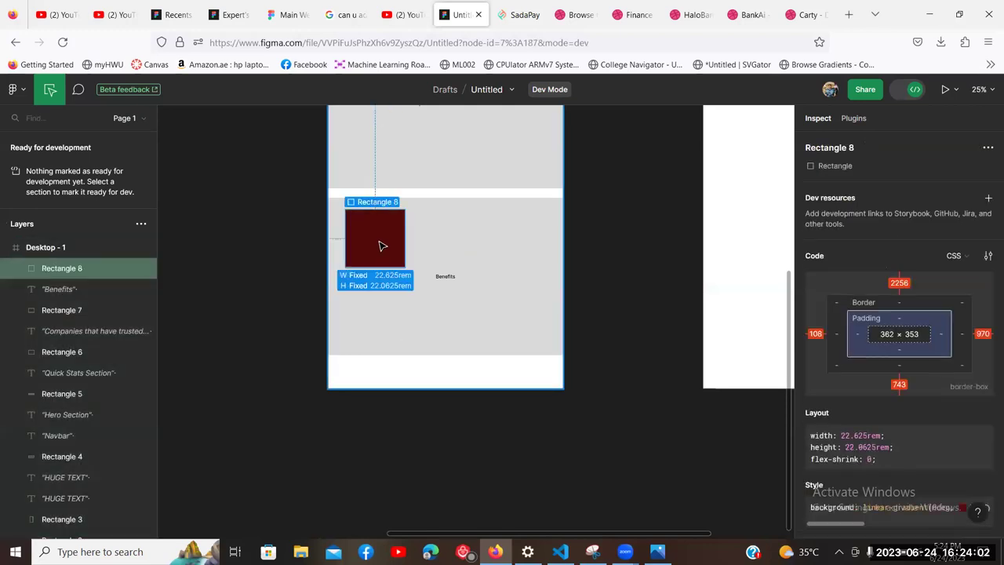
key("shift+d")
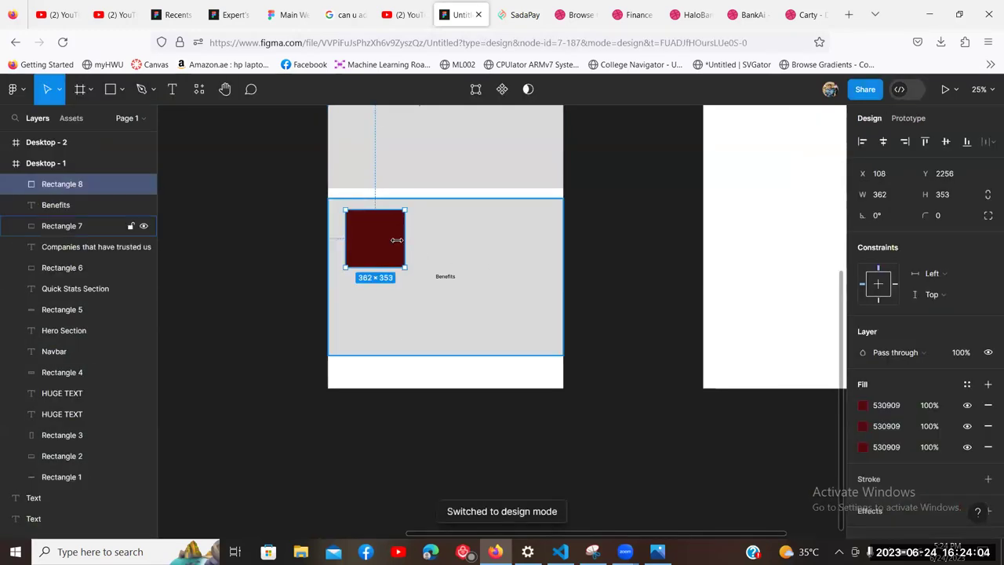
Step: Duplicate the dark red square and place the copy at the Benefits section's lower right
right_click(383, 243)
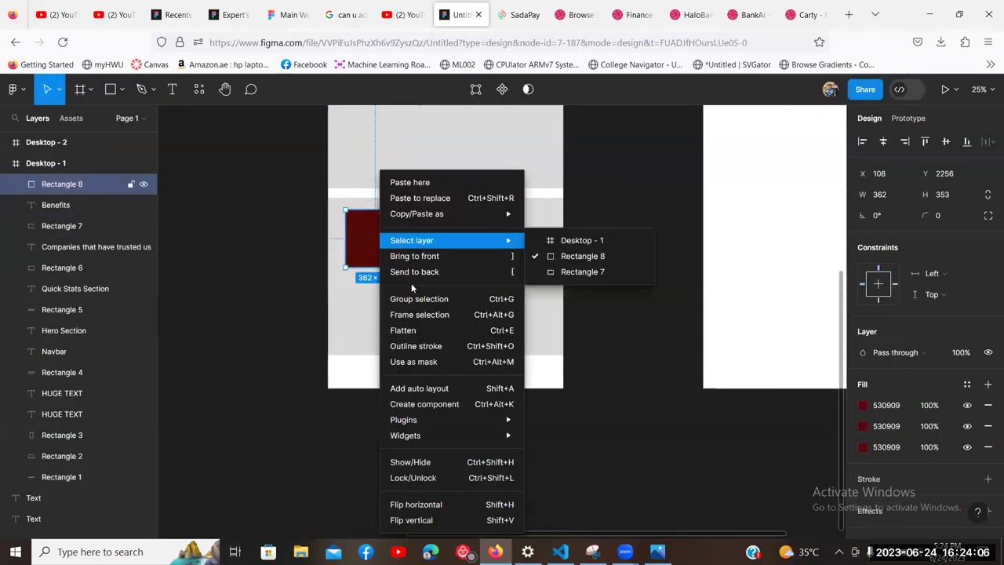
left_click(374, 254)
key("ctrl+d")
left_click_drag(392, 251, 517, 327)
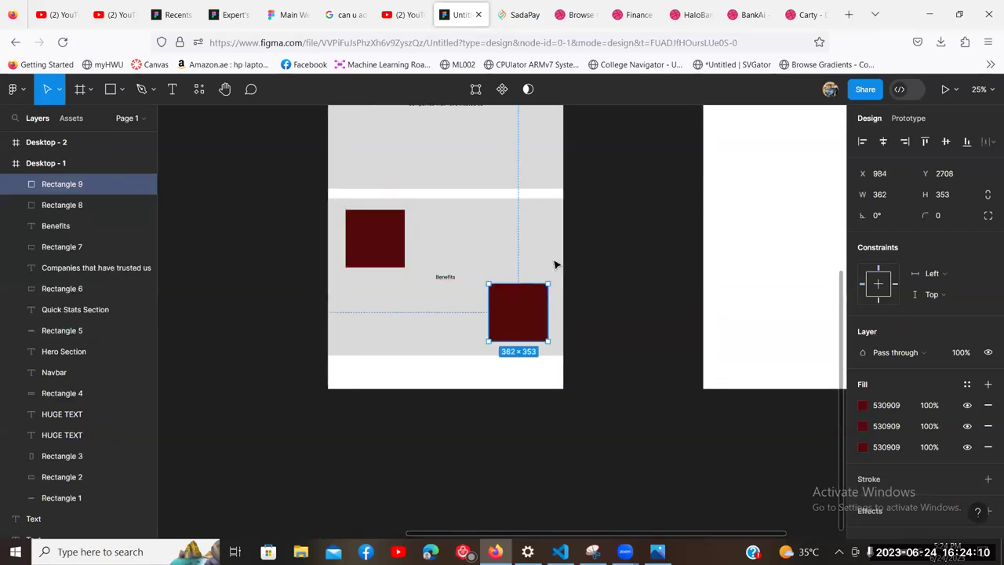
key("Escape")
Step: Duplicate the Benefits text and move the copy beside the upper square
left_click(447, 278)
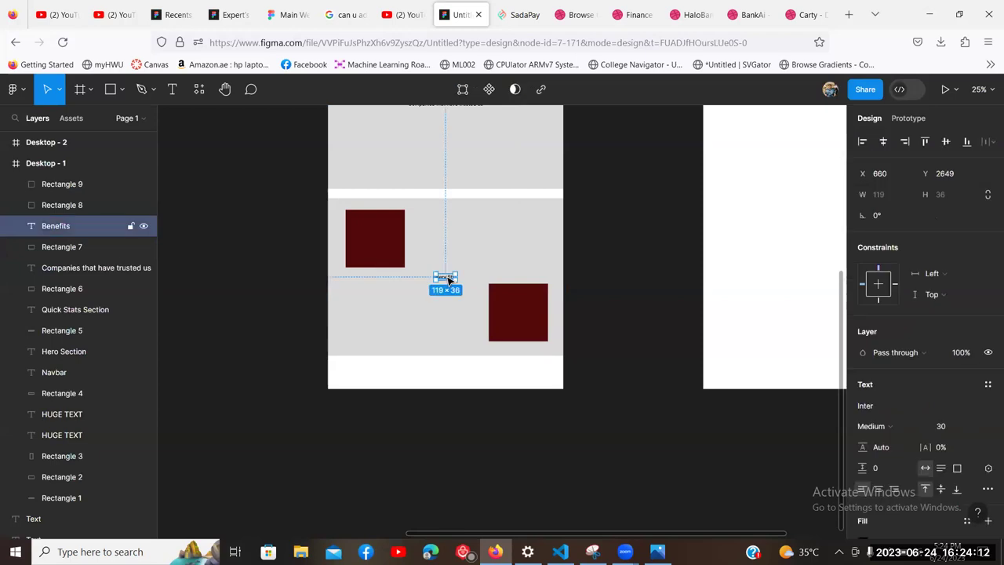
key("ctrl+d")
left_click_drag(433, 274, 427, 225)
key("ctrl+z")
key("Escape")
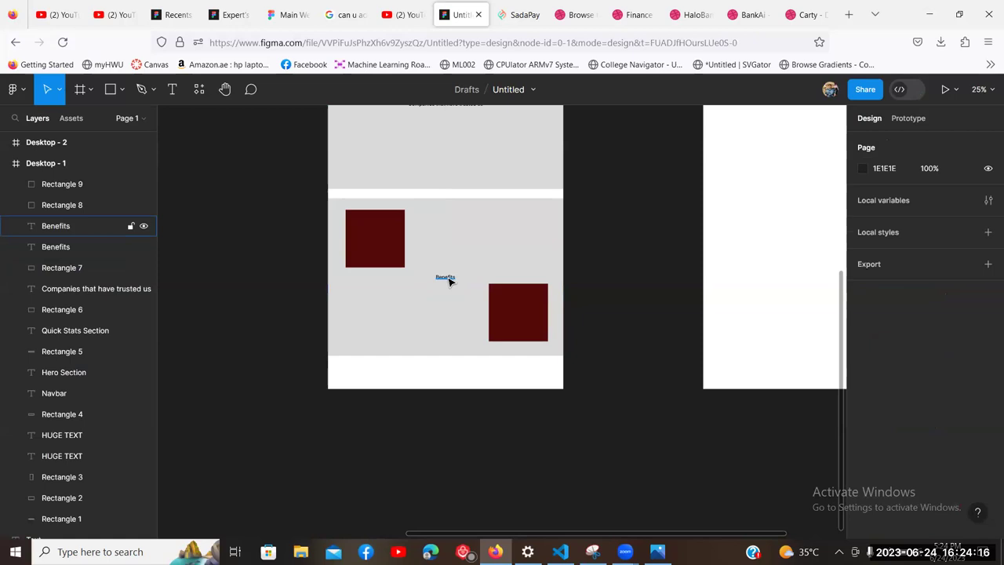
left_click(447, 278)
left_click_drag(445, 280, 428, 220)
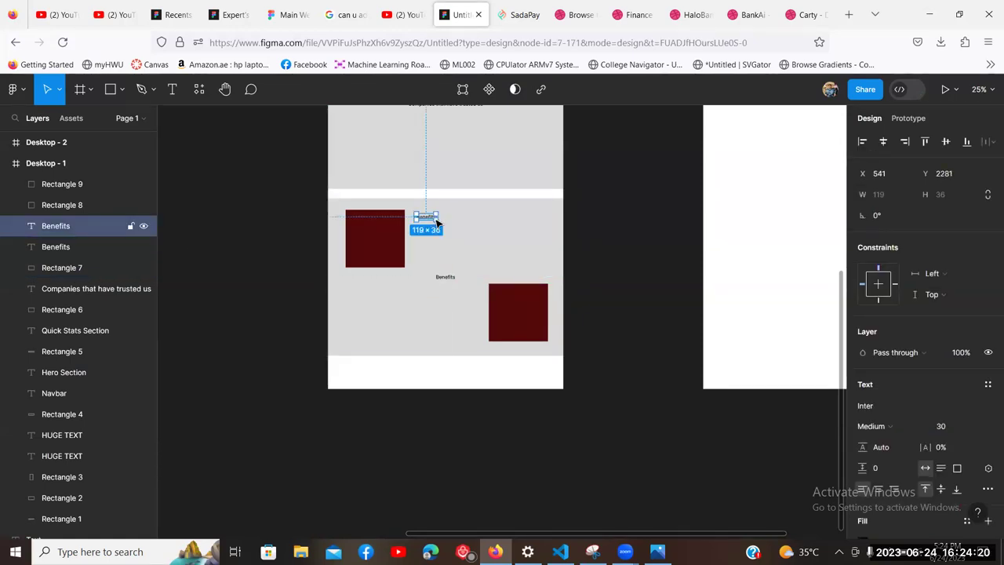
Step: Search 'lorem ipsum' in a new tab and open lipsum.com
left_click(849, 16)
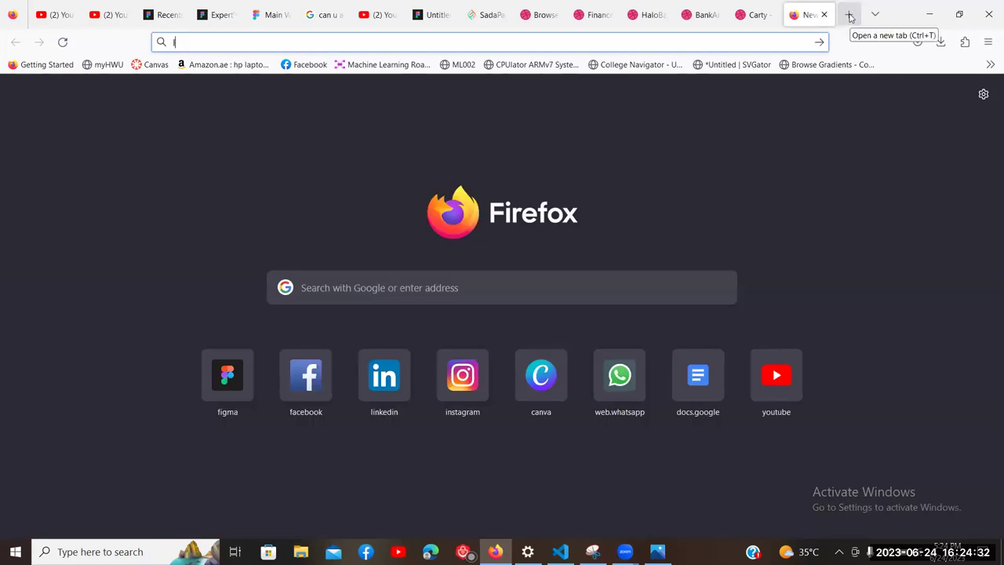
type("lorem ipsup")
key("BackSpace")
key("BackSpace")
type("um")
key("Return")
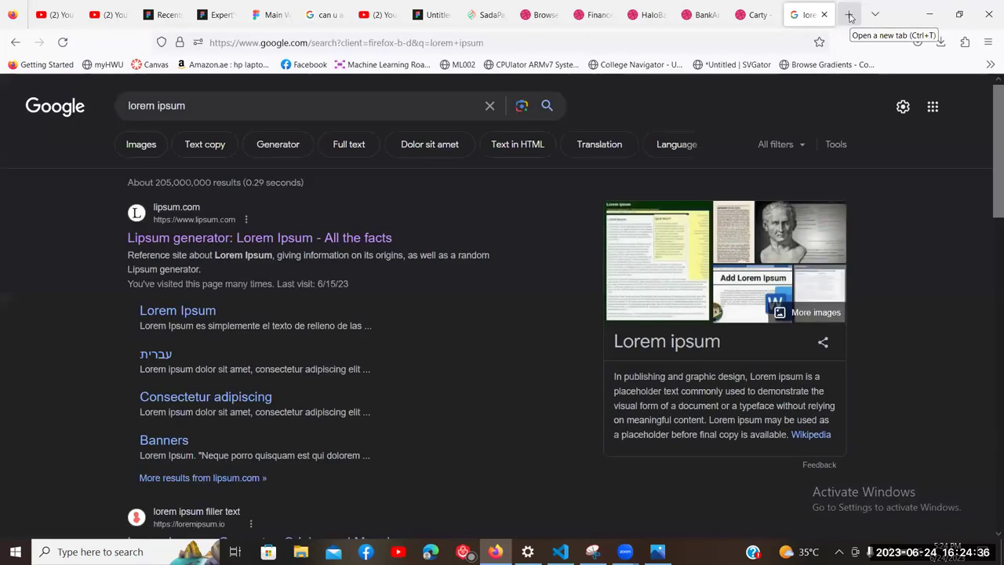
left_click(408, 237)
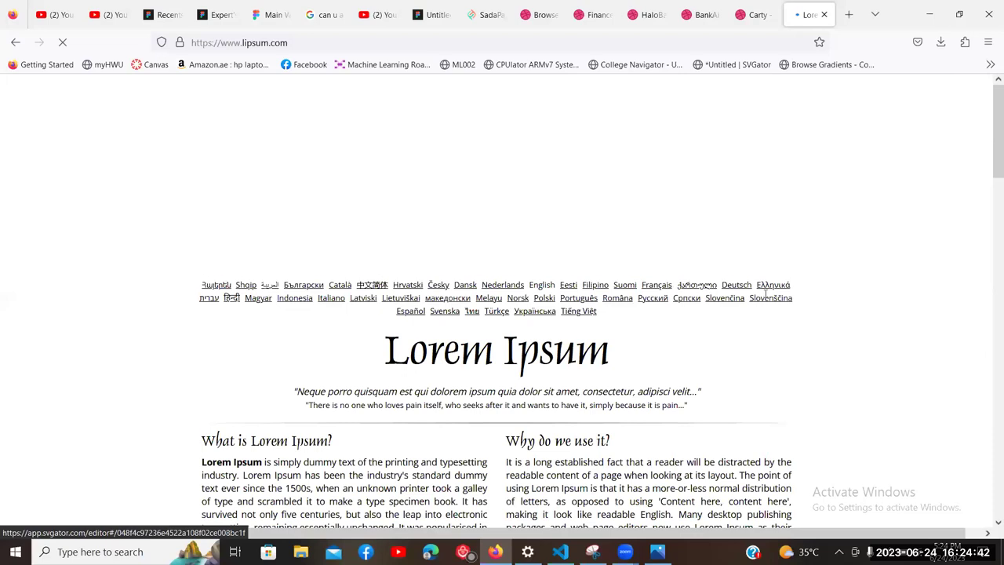
Step: Copy the first lorem ipsum paragraph and paste it into the Figma text copy
scroll(766, 293, "down", 2)
scroll(469, 258, "down", 2)
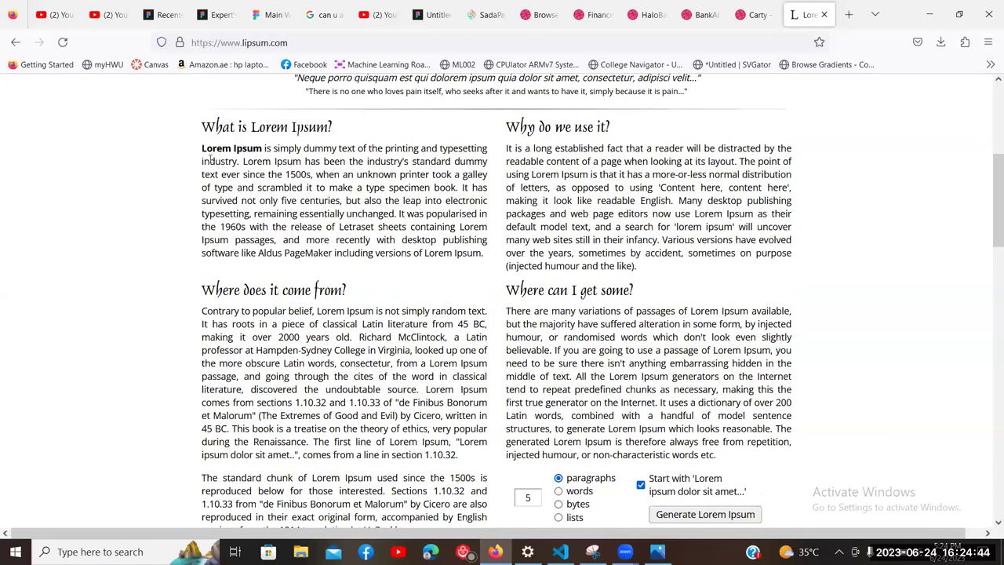
left_click_drag(201, 147, 481, 253)
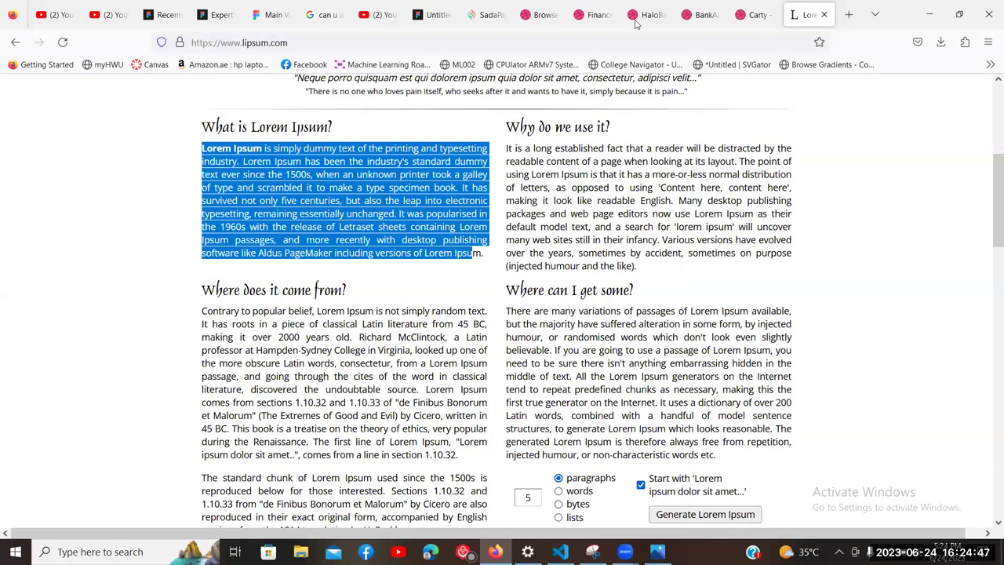
left_click(694, 6)
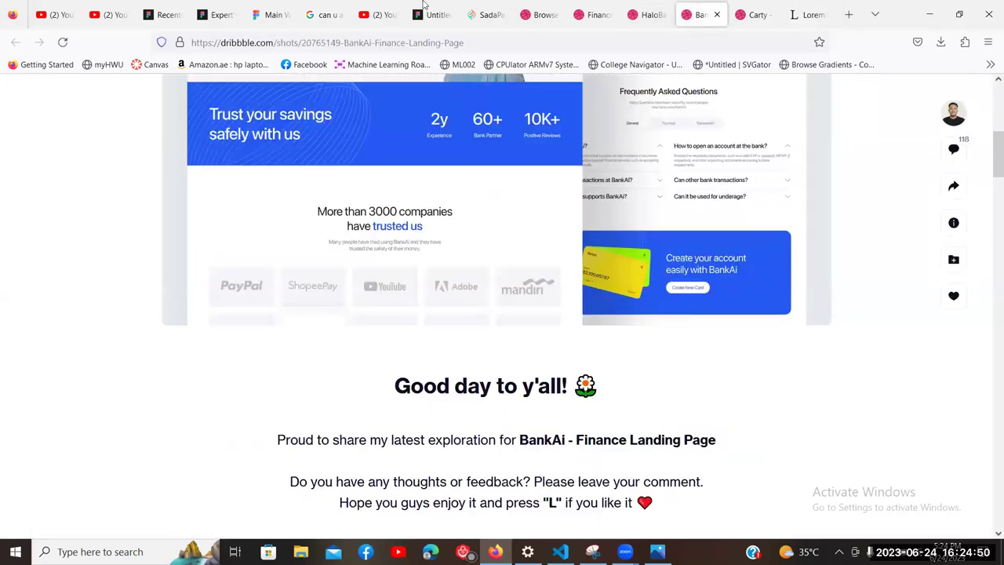
key("ctrl+shift+Tab")
key("ctrl+shift+Tab")
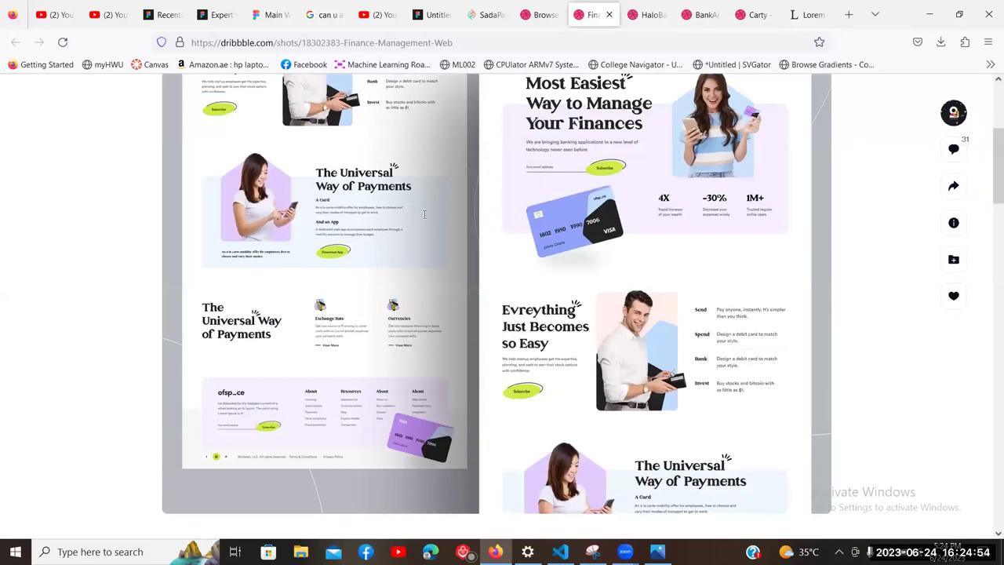
key("ctrl+shift+Tab")
key("ctrl+shift+Tab")
key("ctrl+shift+Tab")
key("ctrl+v")
Step: Resize the pasted Lorem Ipsum text box to wrap at 805 wide
scroll(610, 213, "right", 5)
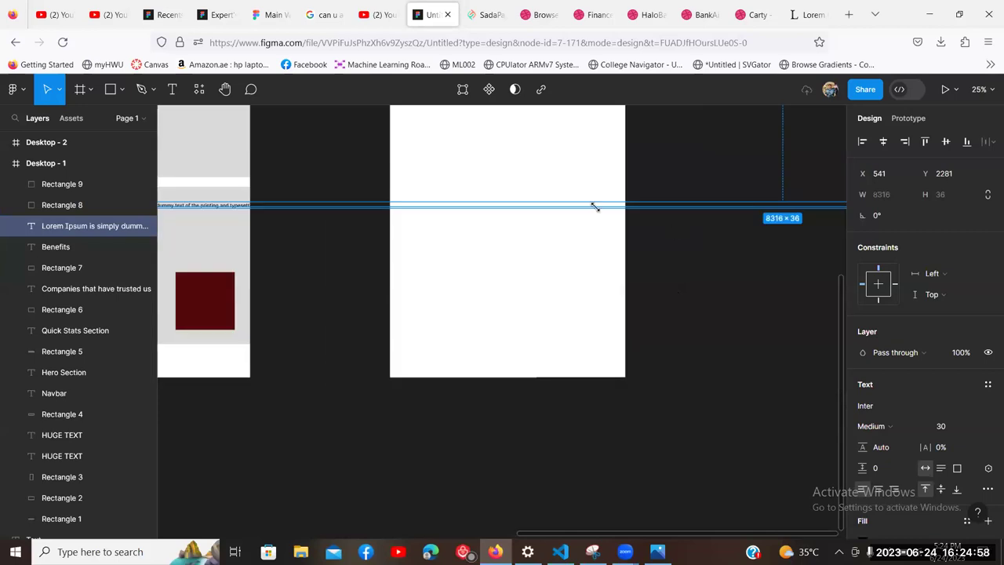
scroll(594, 206, "right", 10)
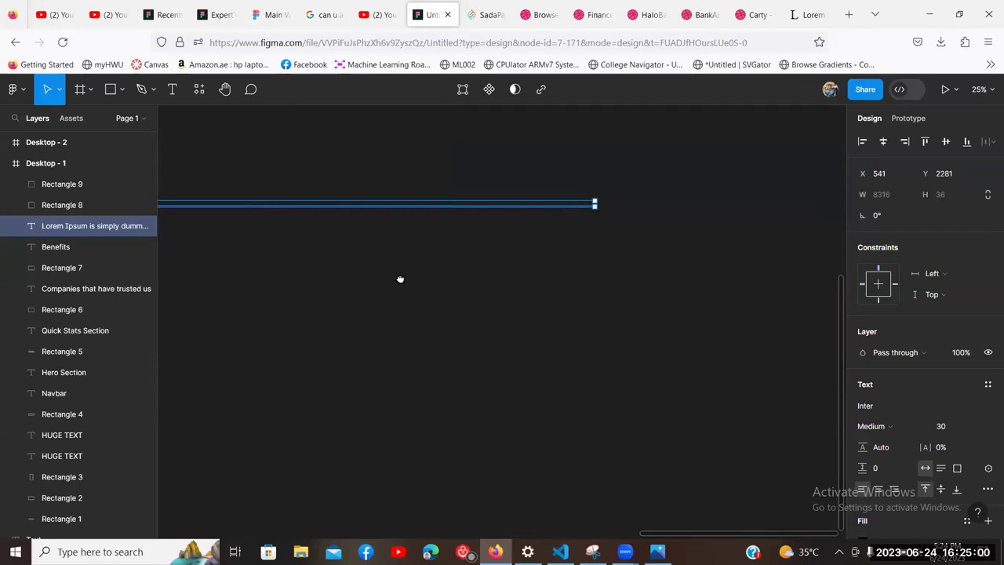
left_click_drag(788, 301, 778, 232)
left_click_drag(447, 228, 400, 225)
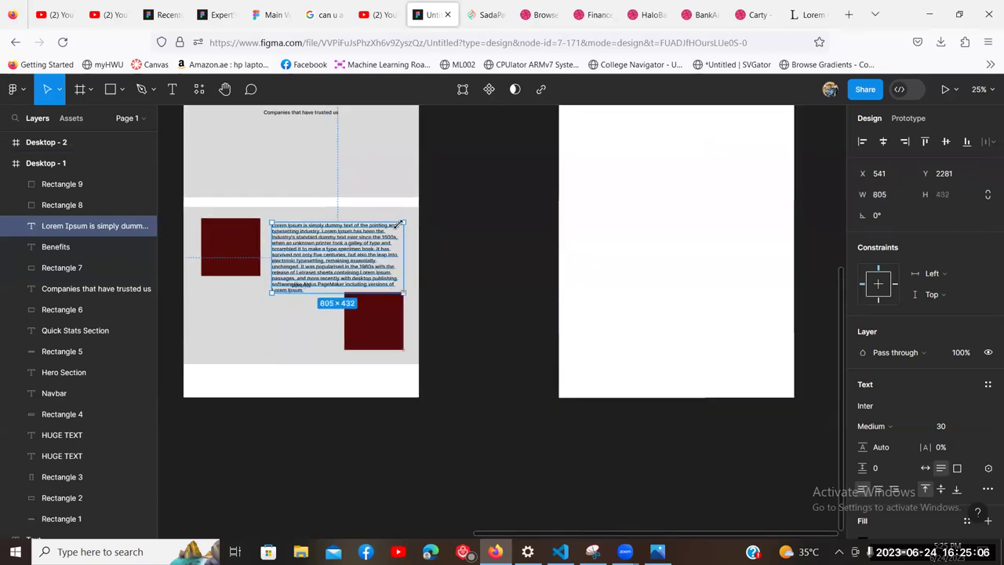
left_click(557, 273)
Step: Delete the paragraph's trailing sentences and place it beside the upper square
scroll(482, 280, "left", 3)
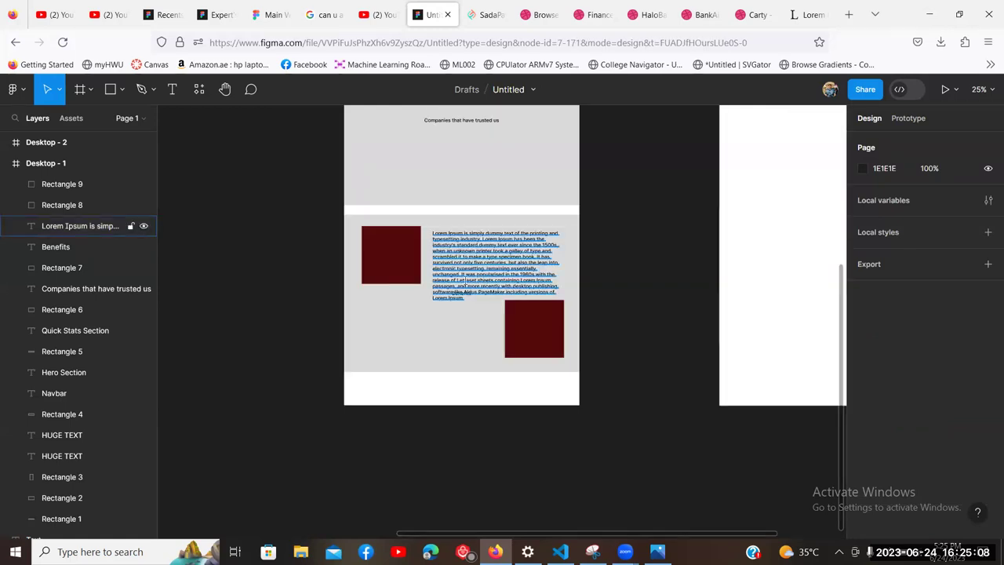
left_click(470, 297)
left_click_drag(420, 279, 419, 284)
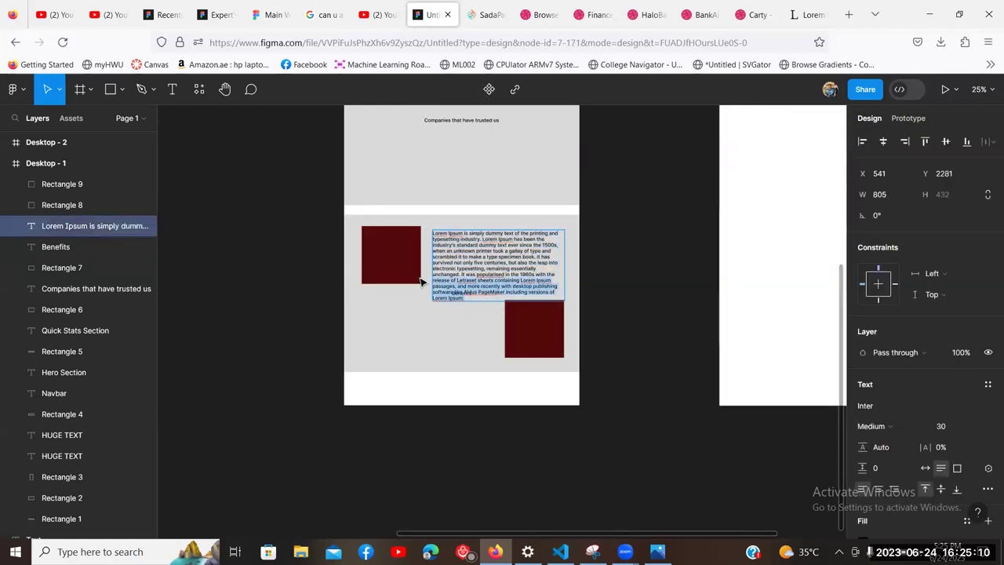
key("BackSpace")
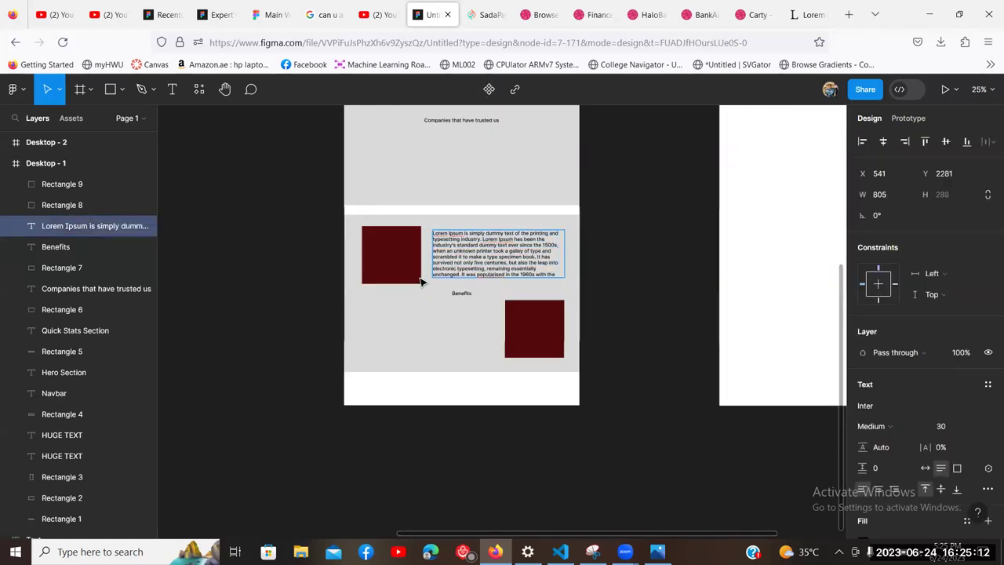
key("Escape")
left_click_drag(493, 261, 423, 339)
Step: Duplicate the paragraph and right-align the copy beside the lower square
key("ctrl+d")
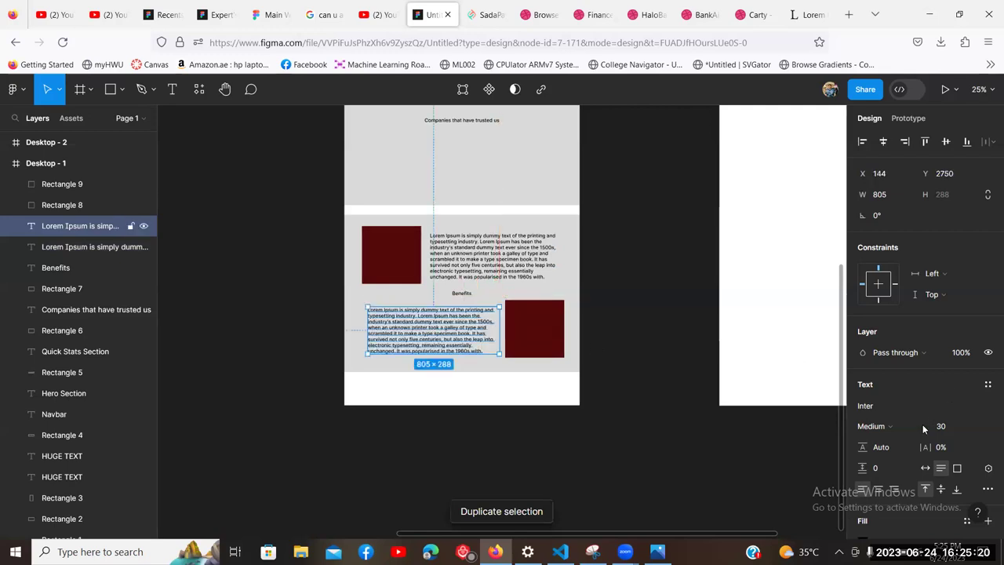
scroll(902, 388, "down", 2)
left_click(894, 390)
left_click_drag(462, 327, 465, 330)
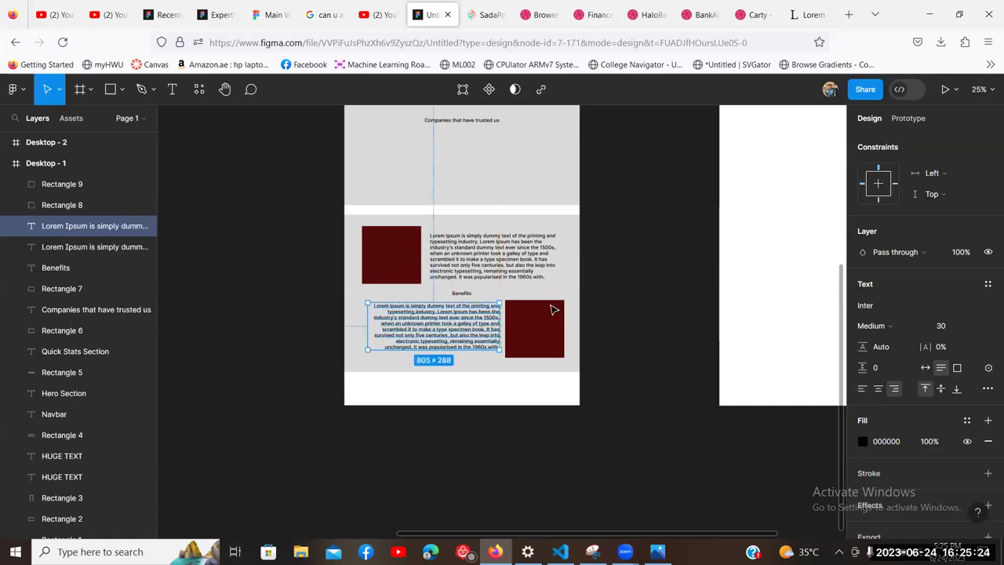
left_click(463, 293)
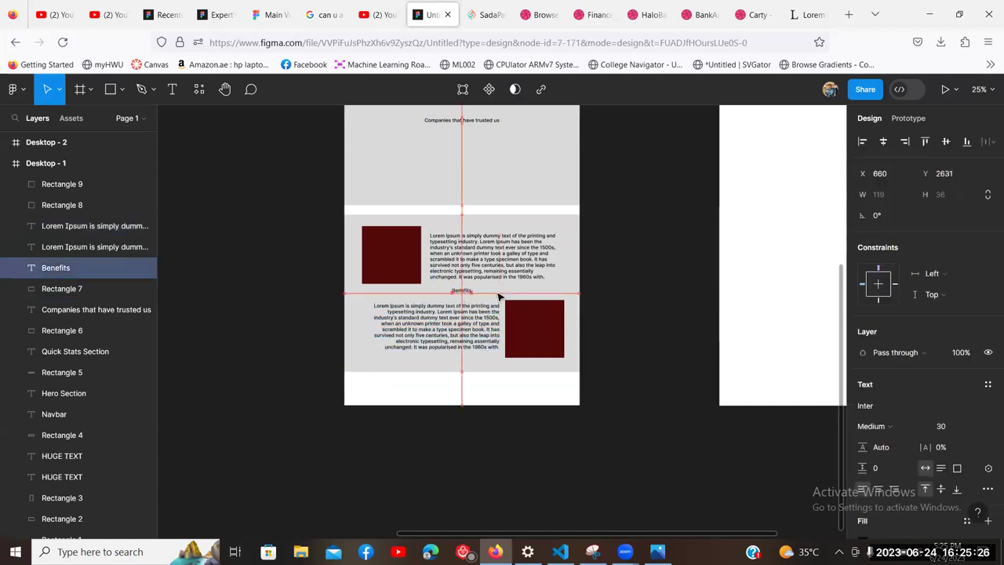
left_click(647, 313)
scroll(589, 292, "up", 5)
scroll(590, 291, "up", 2)
scroll(565, 235, "down", 4)
scroll(516, 180, "down", 2)
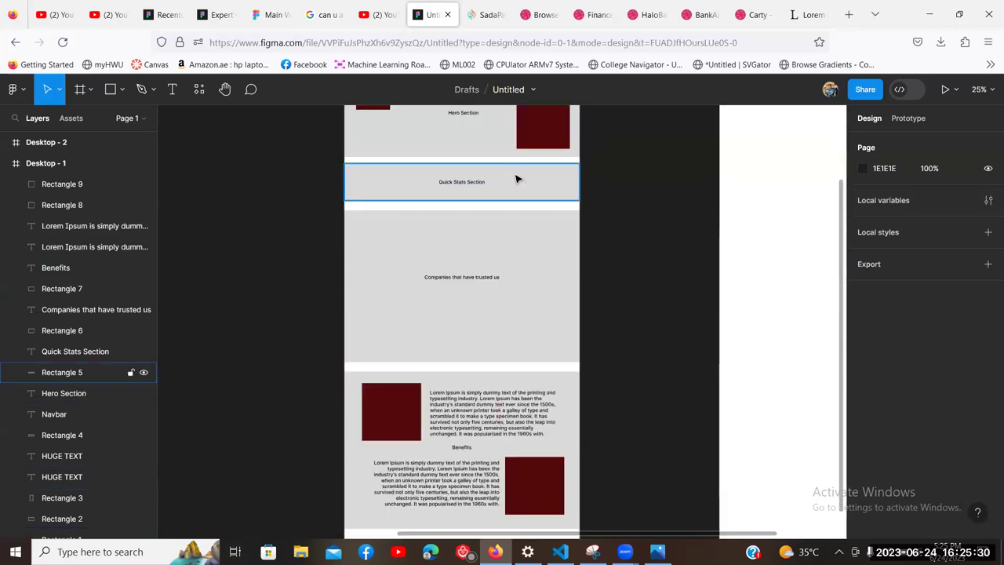
scroll(404, 209, "down", 4)
scroll(405, 209, "up", 2)
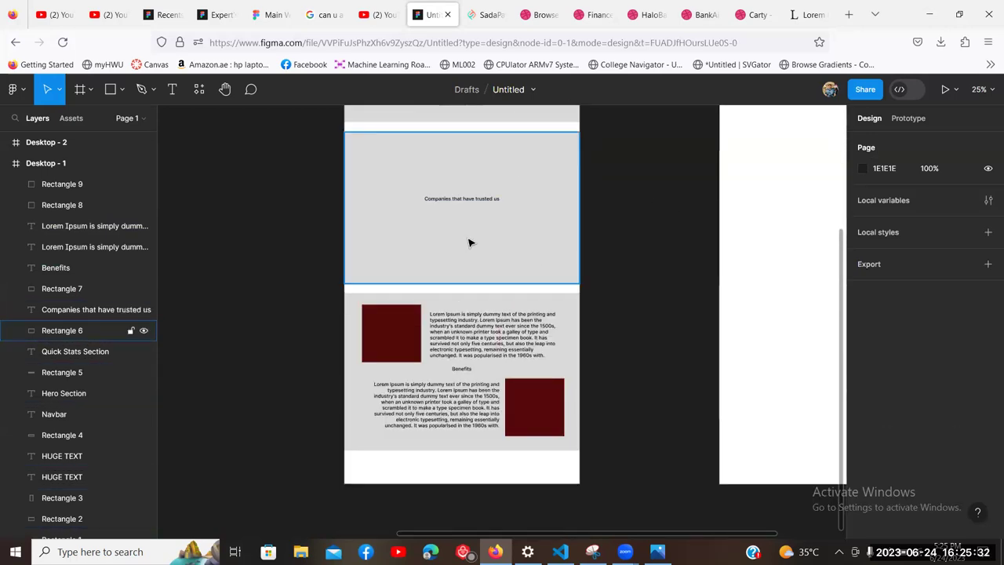
scroll(549, 235, "down", 4)
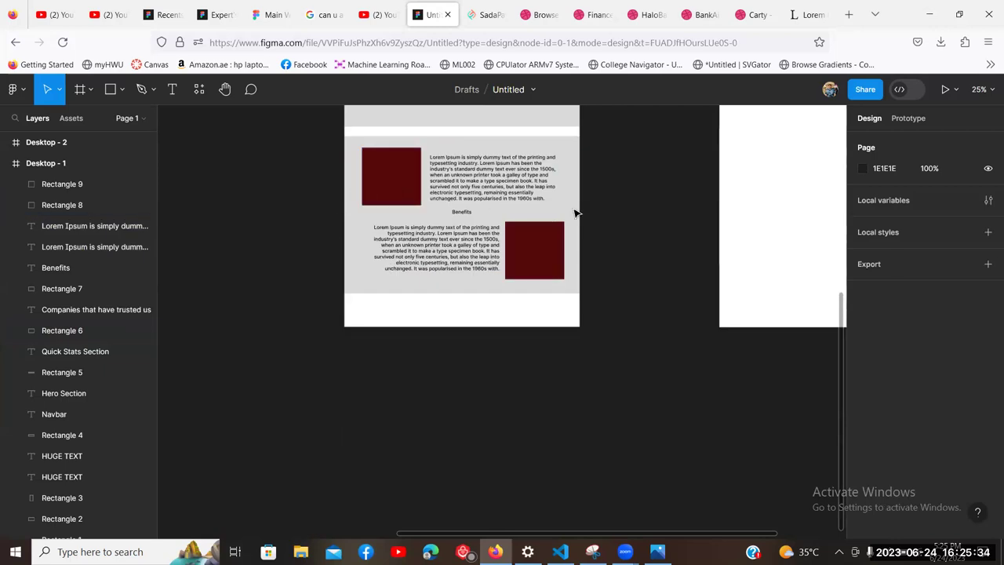
scroll(589, 288, "up", 4)
scroll(572, 275, "down", 6)
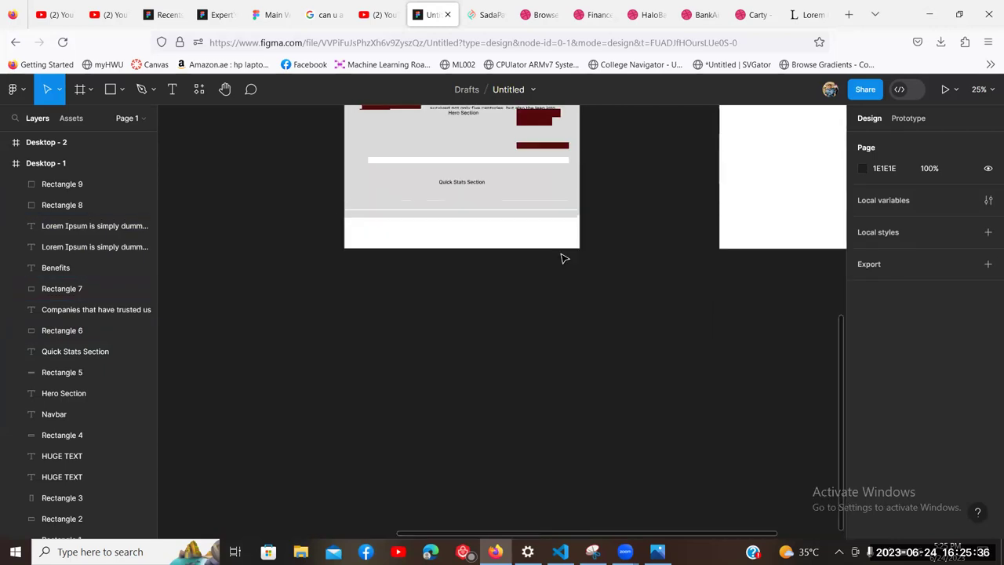
scroll(560, 258, "up", 8)
scroll(471, 235, "down", 2)
scroll(506, 256, "up", 4)
scroll(486, 235, "down", 4)
left_click(466, 210)
scroll(524, 249, "up", 2)
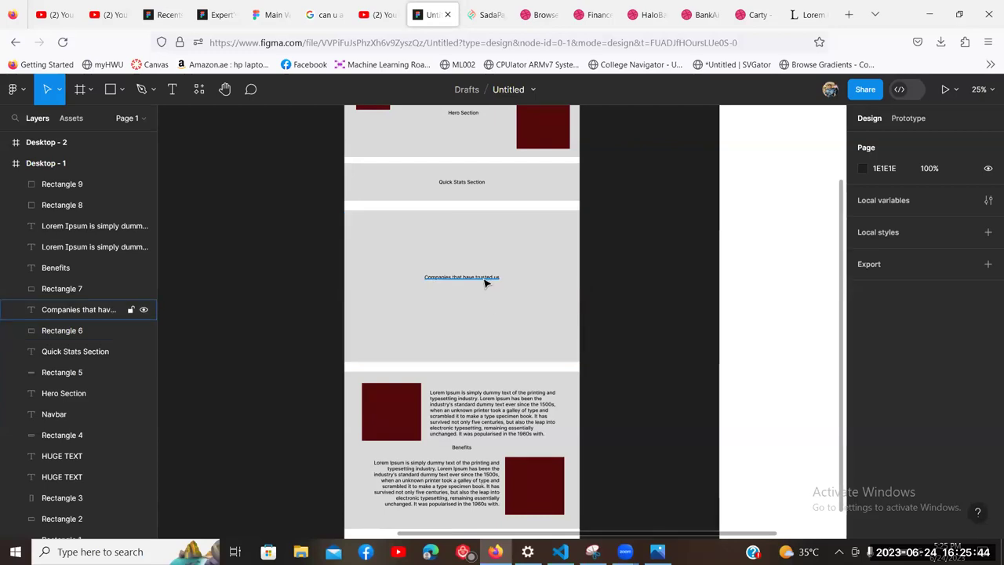
scroll(534, 288, "down", 2)
scroll(534, 288, "up", 6)
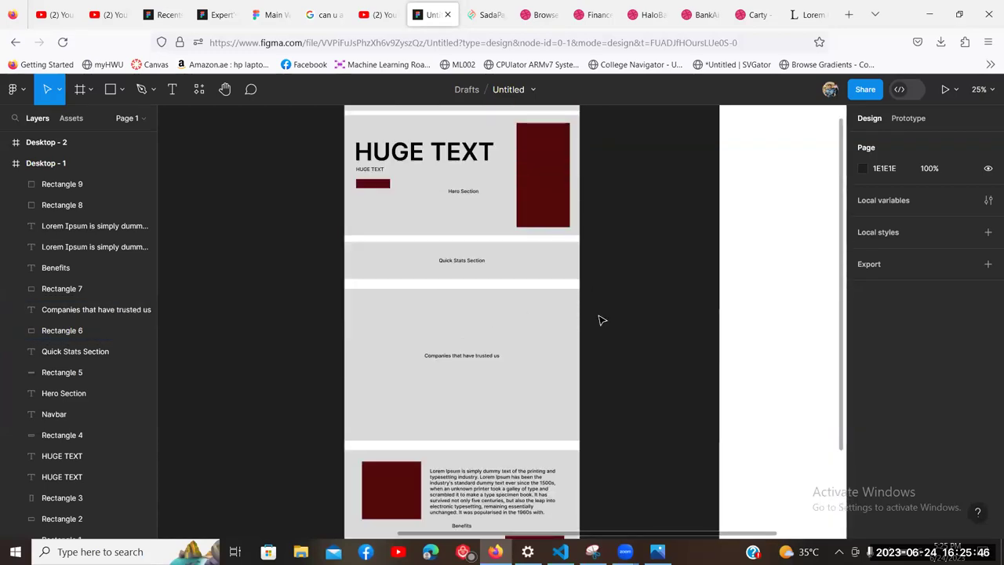
scroll(549, 321, "down", 4)
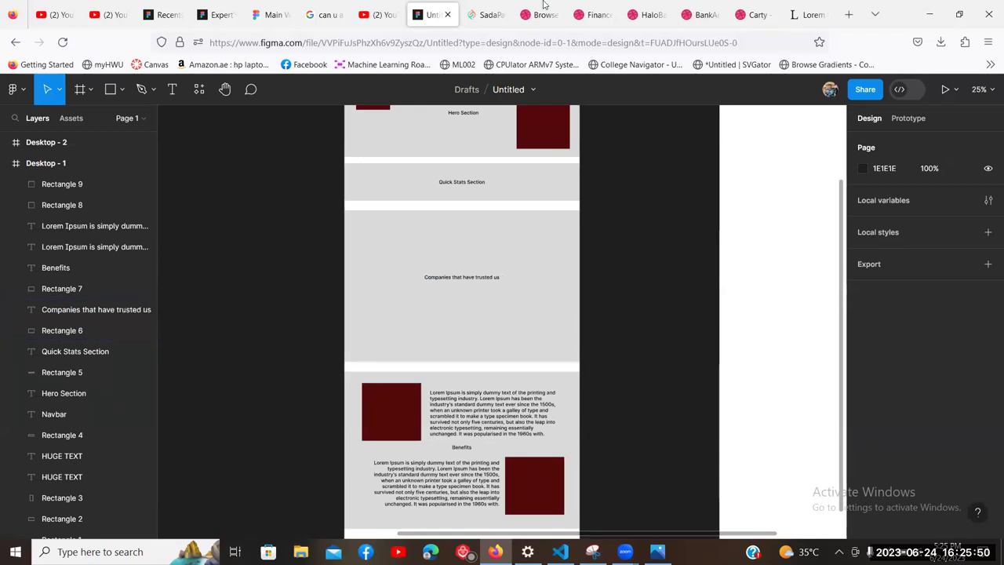
scroll(539, 241, "up", 2)
scroll(539, 241, "up", 2)
Step: Extend the Desktop - 1 frame downward to 1440×3636
left_click(385, 169)
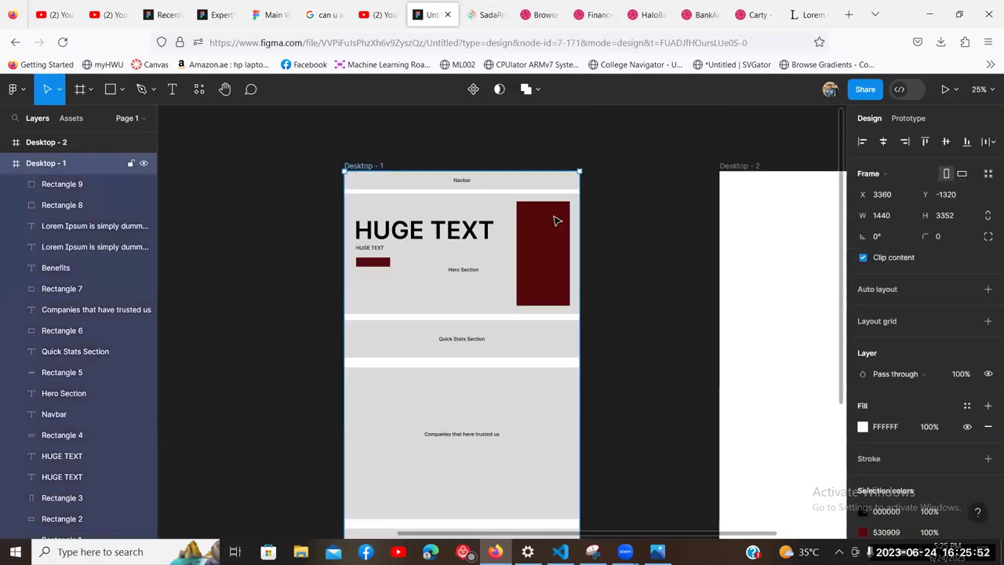
scroll(505, 282, "down", 12)
mouse_move(457, 261)
left_mouse_down()
mouse_move(457, 292)
mouse_move(453, 280)
left_mouse_up()
left_click(293, 259)
Step: Draw a 1440×332 grey footer block at the bottom of the frame
left_click(123, 90)
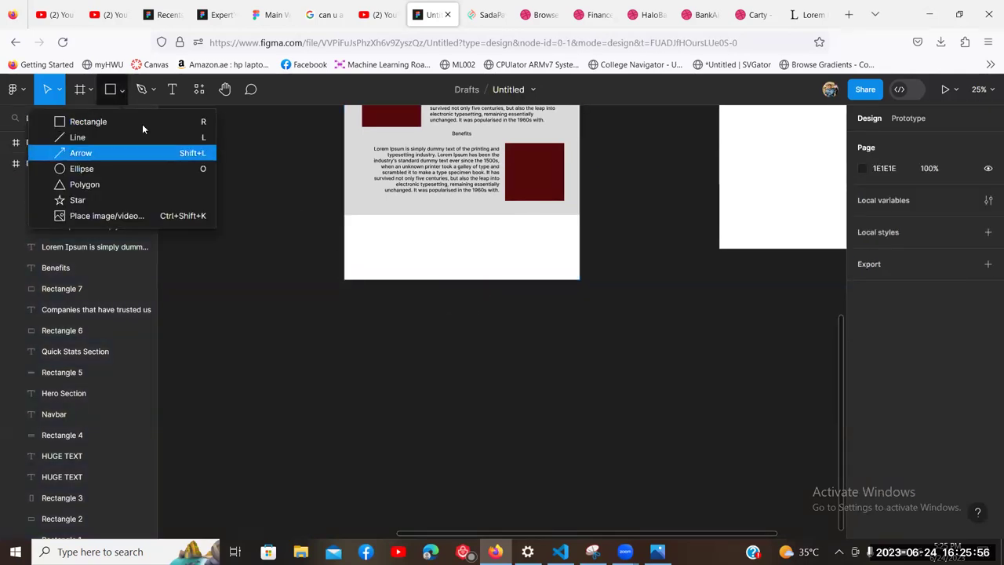
left_click(143, 119)
left_click_drag(343, 222, 578, 280)
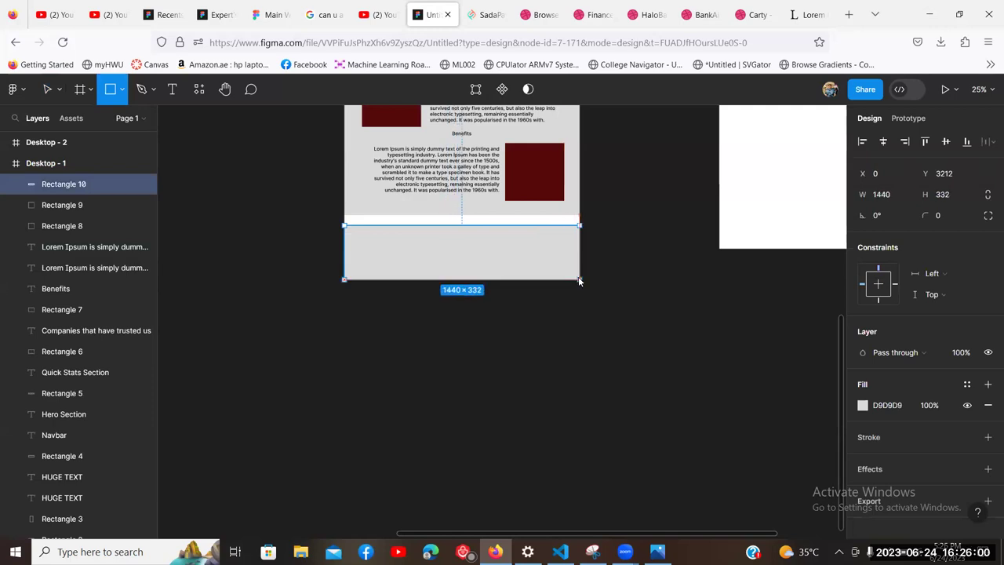
left_click(639, 282)
left_click(460, 135)
left_click(432, 244)
Step: Add the text label 'Footer' inside the footer block
key("t")
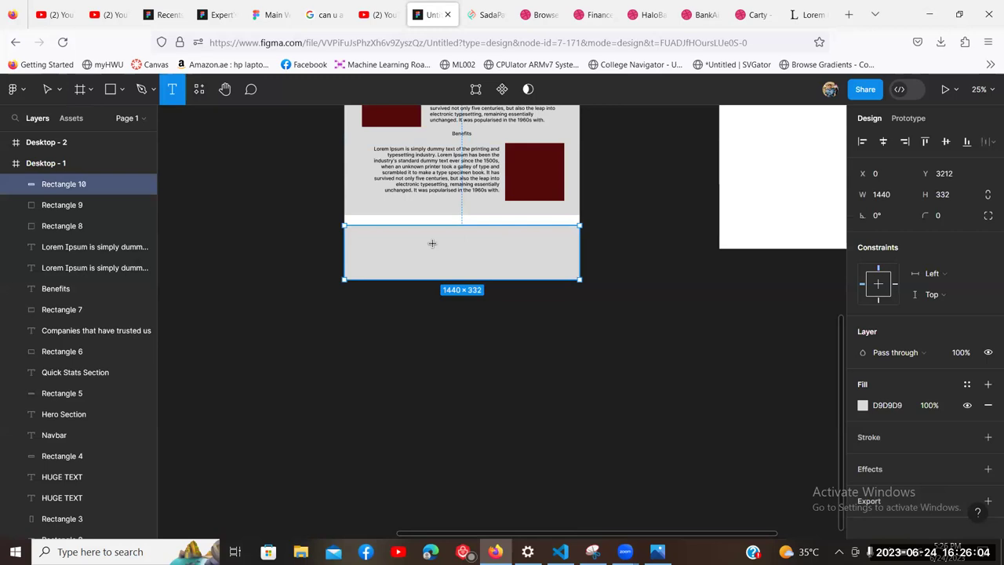
left_click(728, 292)
type("Footer")
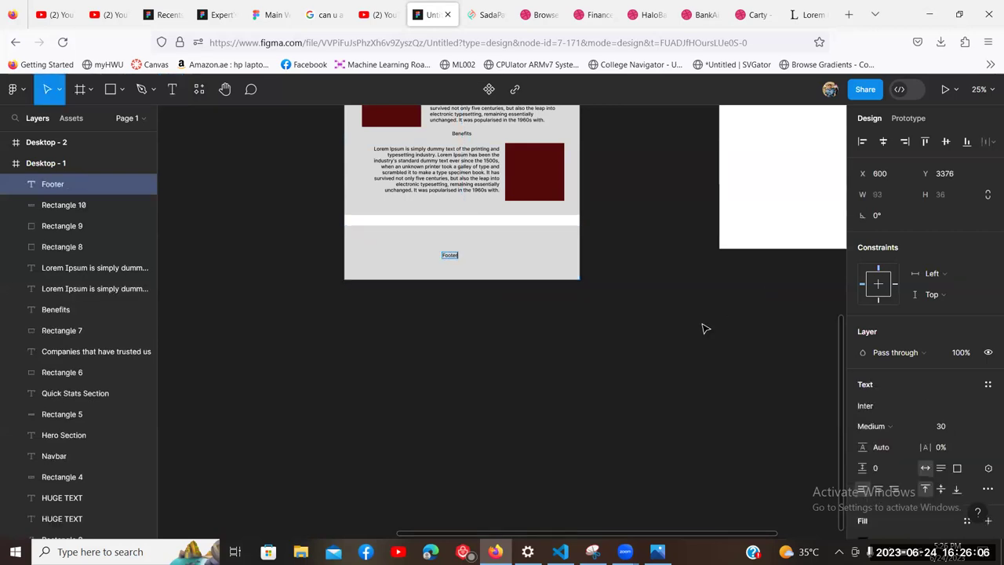
key("Escape")
left_click(568, 323)
scroll(568, 323, "up", 3)
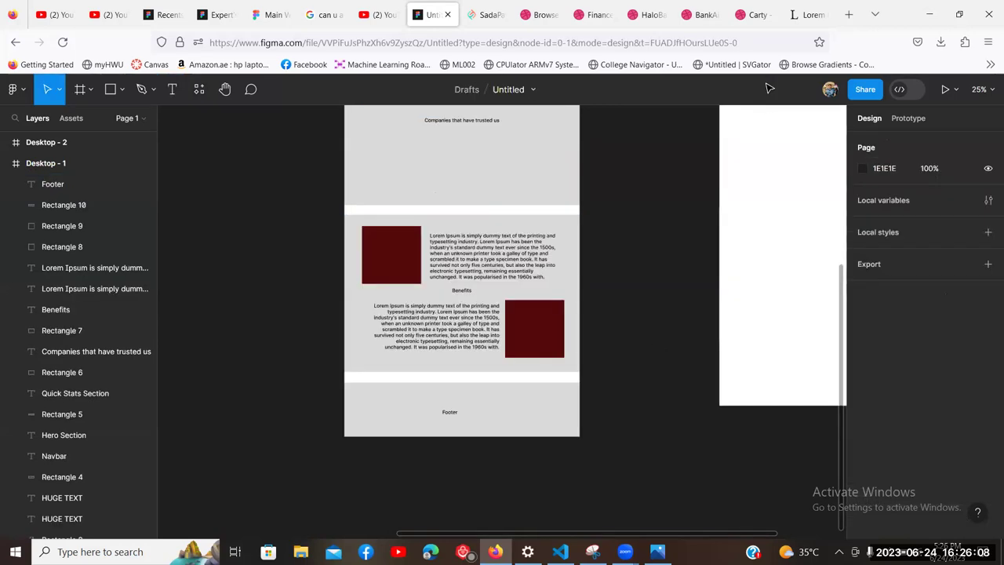
left_click(726, 6)
Step: Back on the Dribbble tab, search for 'footer' designs
key("ctrl+shift+Tab")
key("ctrl+shift+Tab")
key("ctrl+shift+Tab")
key("ctrl+shift+Tab")
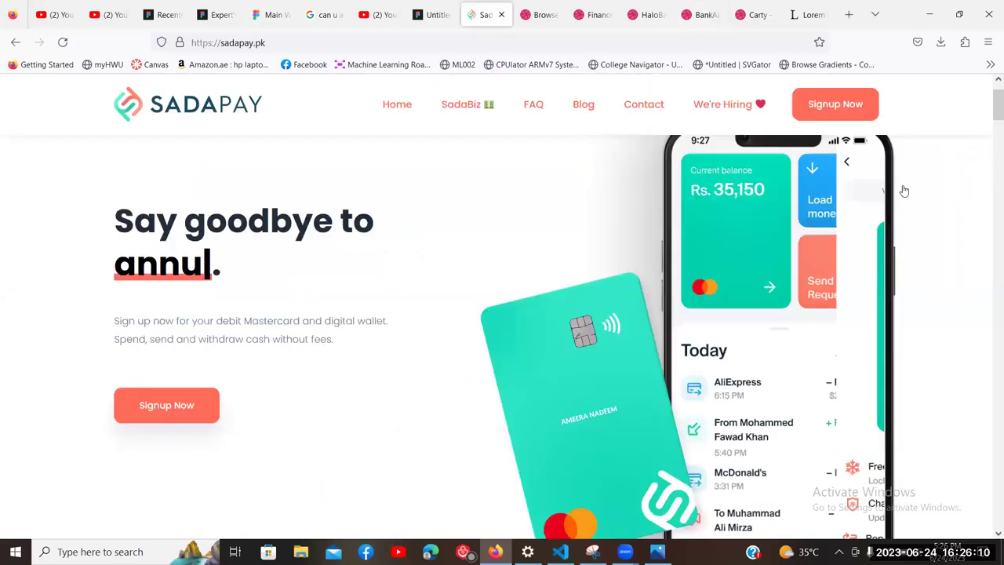
key("ctrl+Tab")
scroll(903, 188, "down", 5)
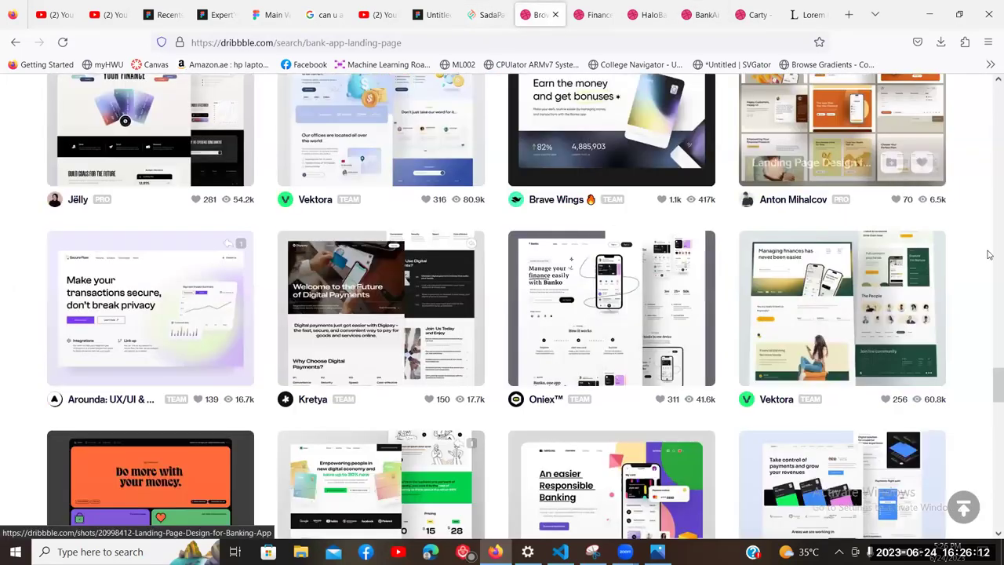
scroll(989, 156, "down", 5)
key("Home")
triple_click(784, 135)
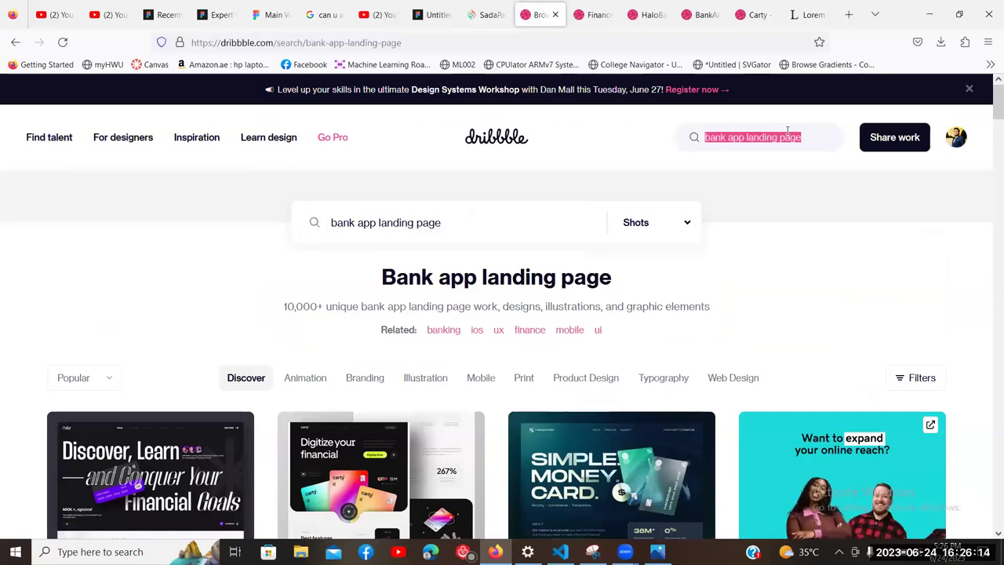
type("footer")
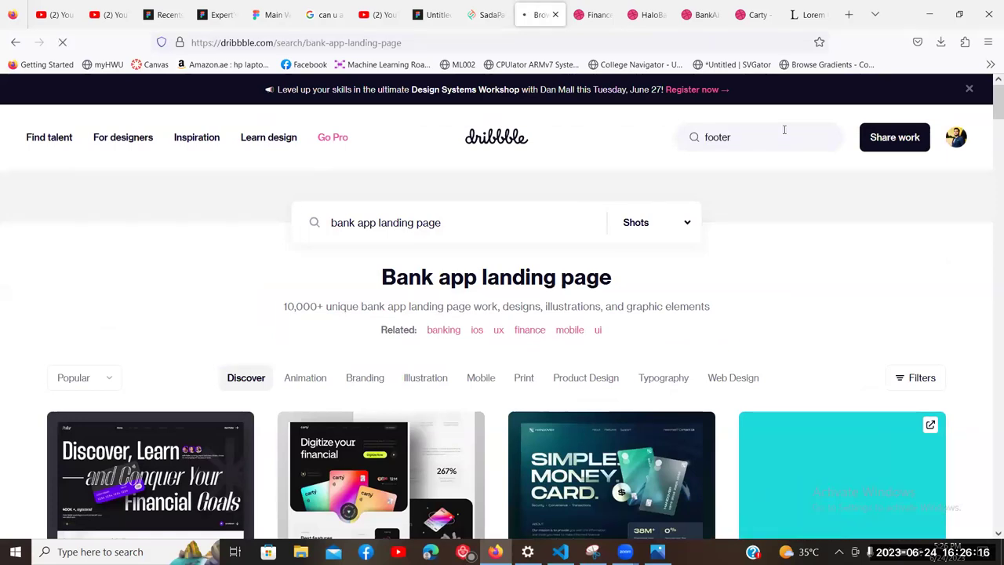
key("Return")
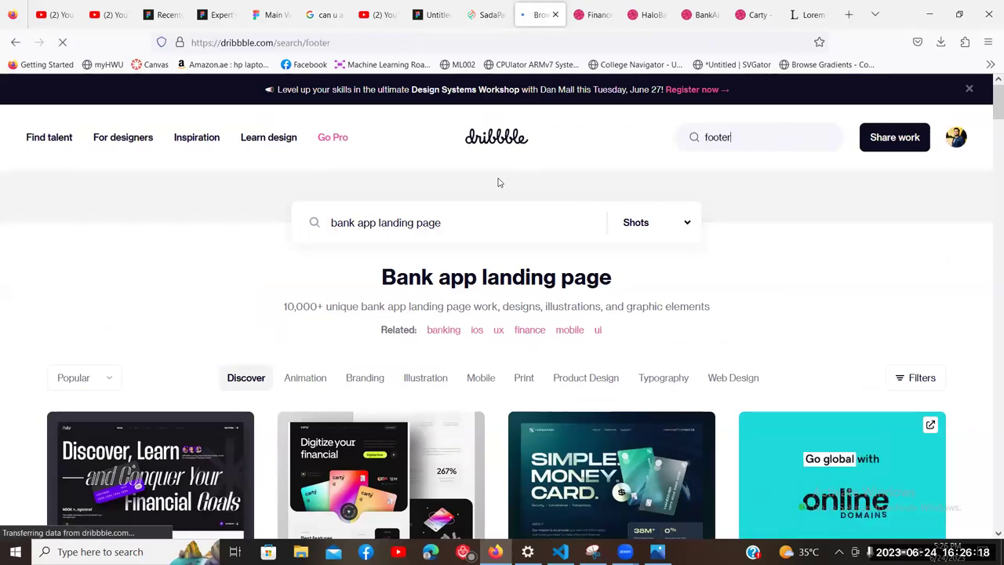
Step: Scroll through the footer search results to browse the shots
scroll(59, 260, "down", 3)
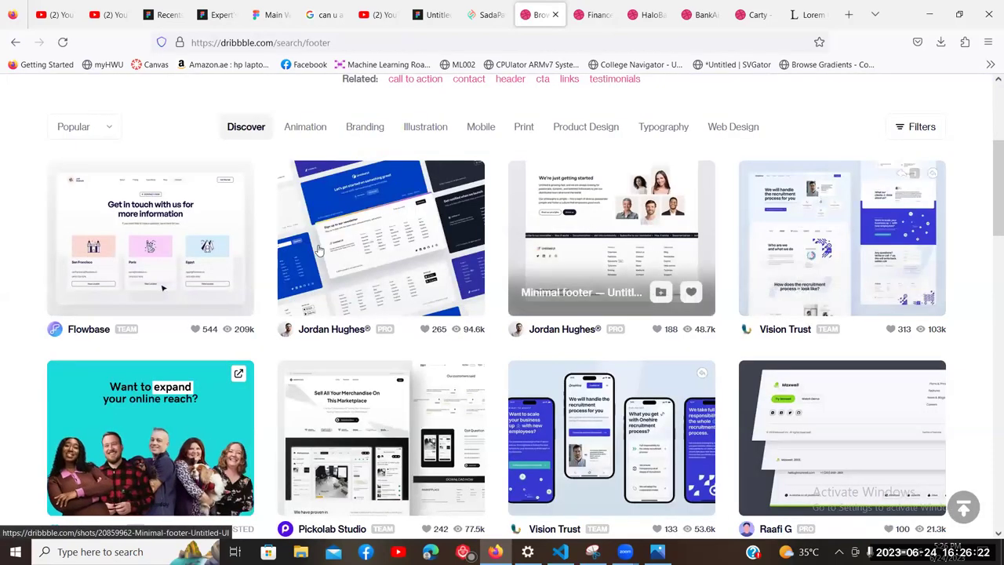
scroll(319, 249, "down", 3)
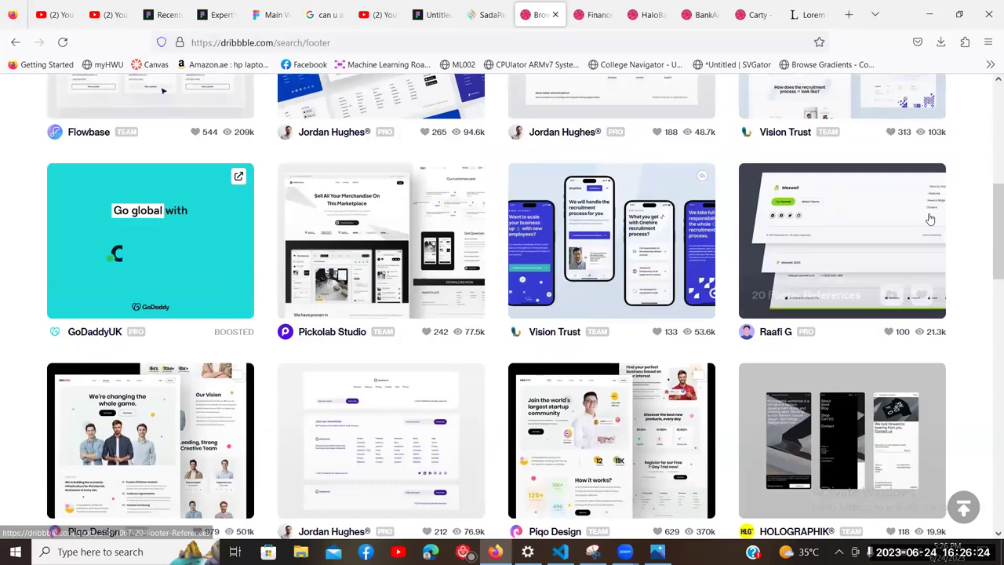
scroll(930, 218, "down", 3)
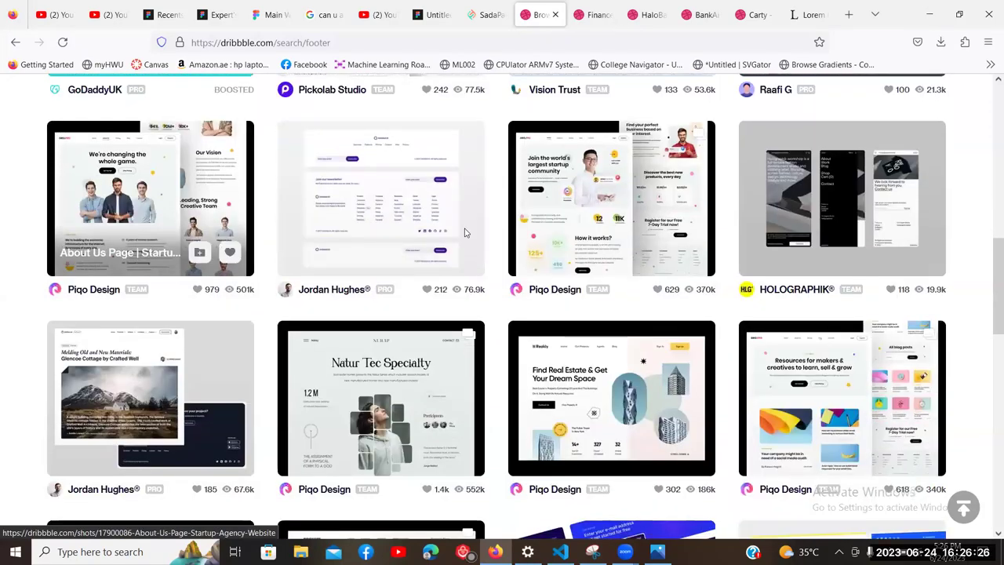
scroll(510, 212, "down", 3)
scroll(989, 246, "down", 2)
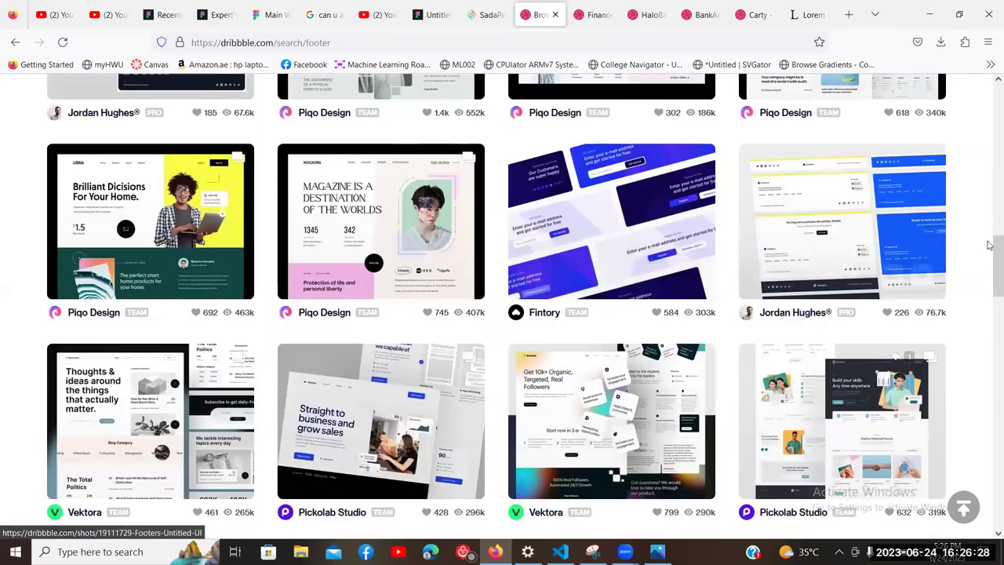
scroll(988, 245, "down", 3)
scroll(532, 339, "up", 3)
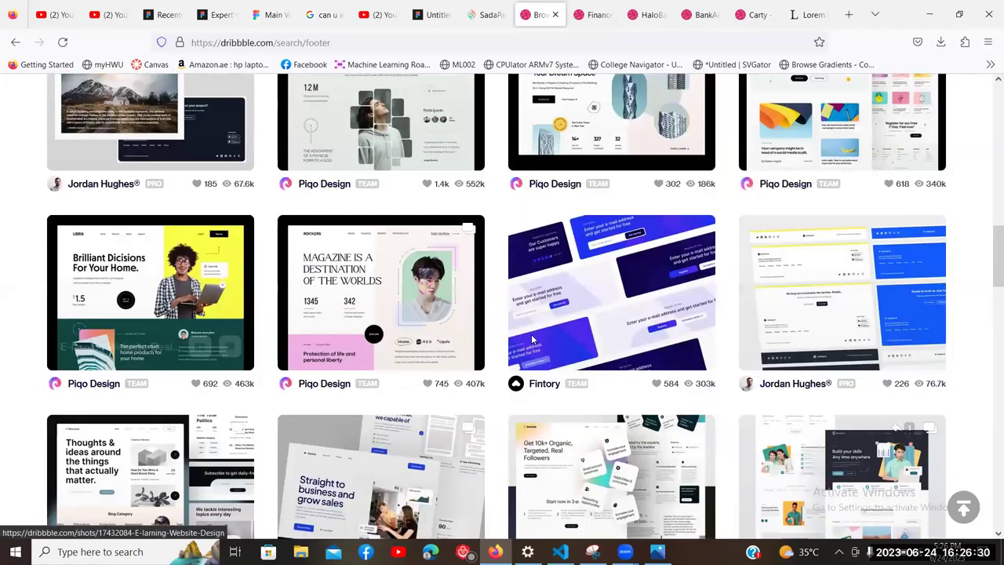
scroll(532, 339, "up", 7)
scroll(828, 182, "up", 2)
Step: Open the '20 Footer References' shot in a new tab and scroll through it
right_click(828, 182)
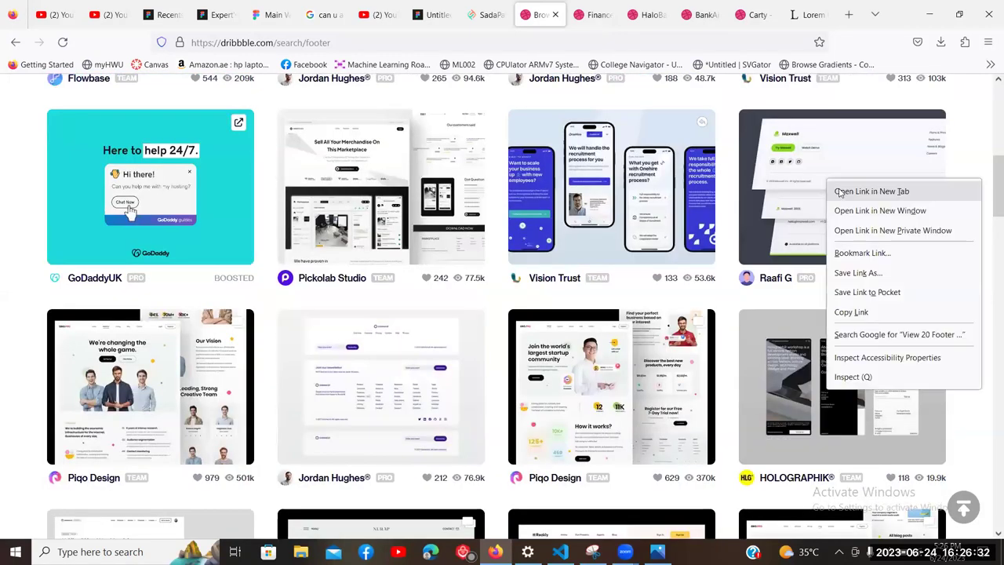
left_click(839, 192)
left_click(557, 11)
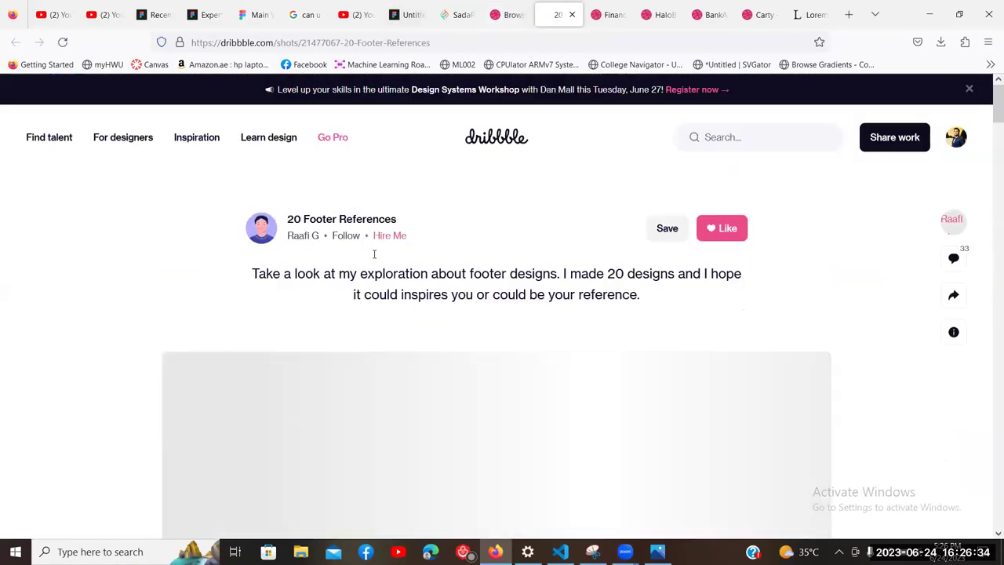
scroll(275, 227, "down", 3)
scroll(273, 223, "down", 1)
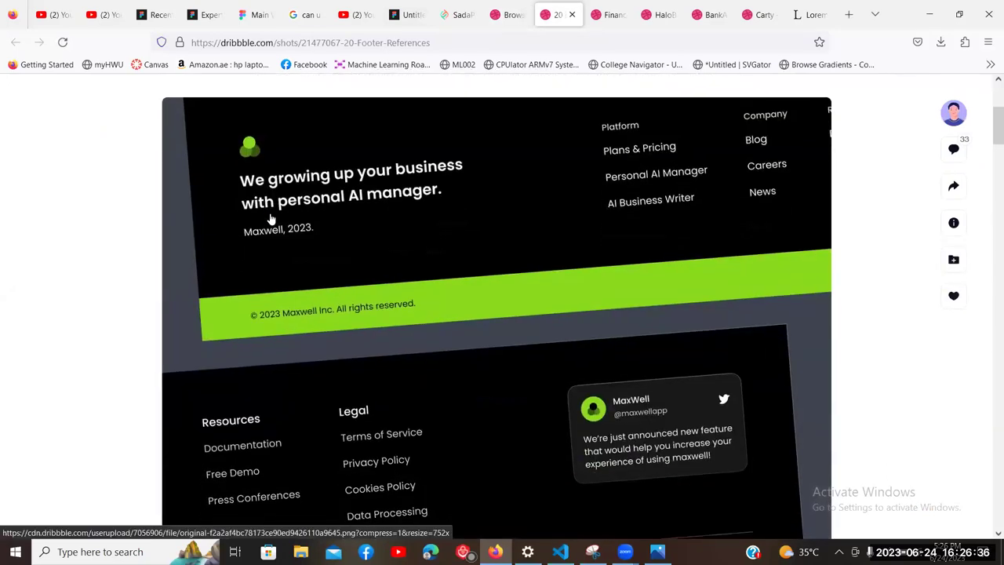
scroll(271, 218, "down", 5)
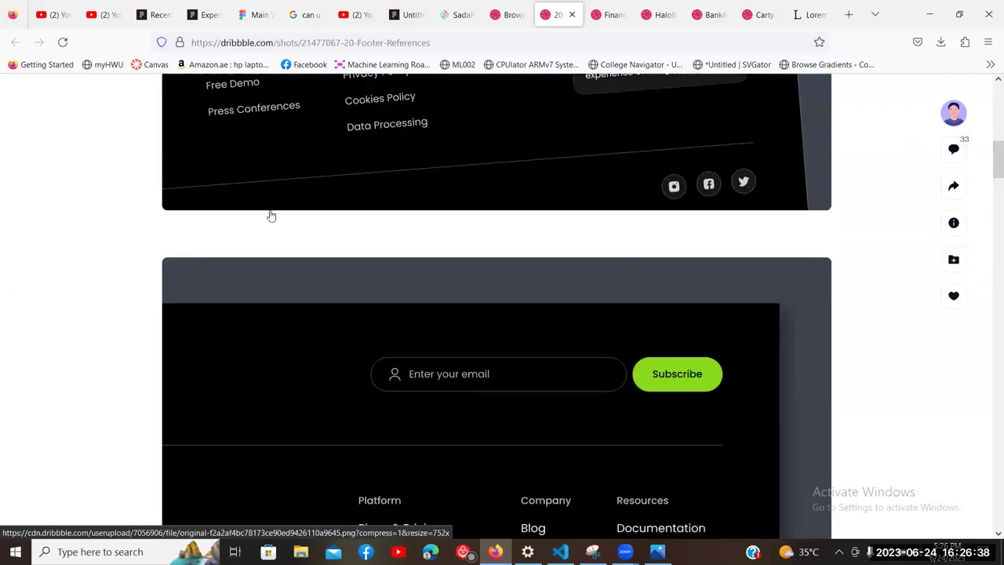
scroll(271, 215, "down", 5)
scroll(273, 212, "down", 6)
scroll(275, 210, "down", 7)
scroll(637, 281, "up", 1)
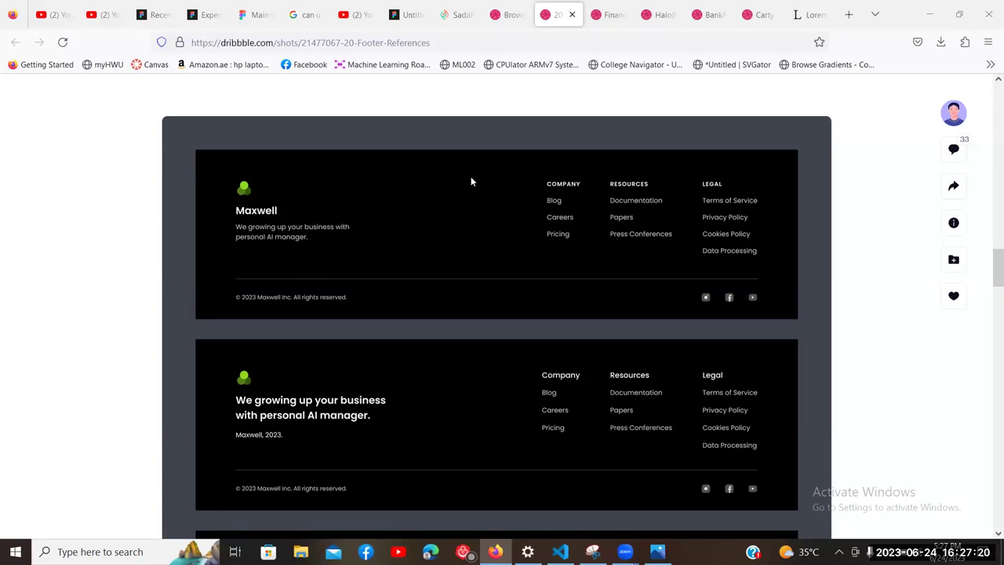
Step: Glance over the finance, HaloBank, BankAi and SadaPay tabs, then return to Figma
left_click(603, 14)
left_click(557, 14)
scroll(567, 223, "down", 2)
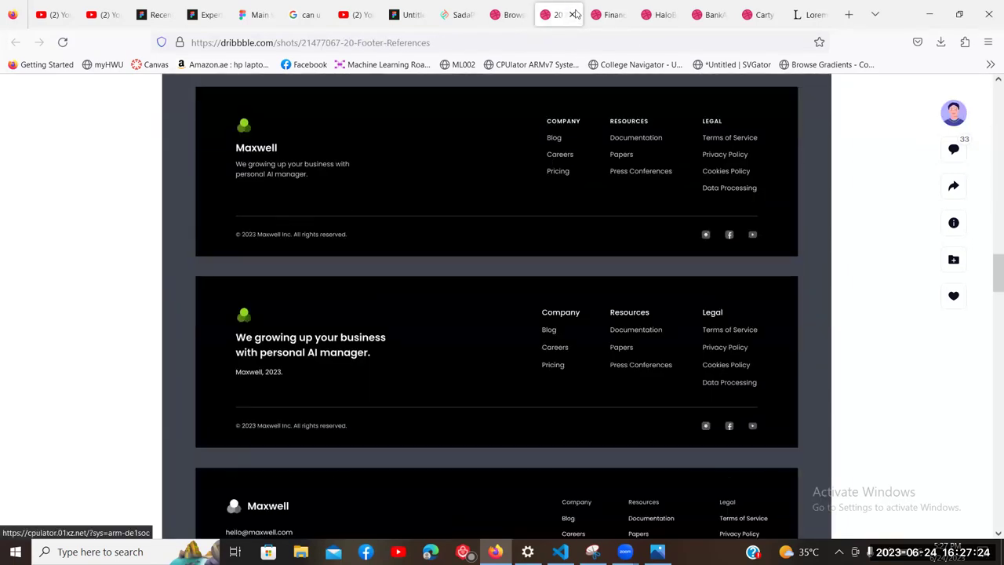
left_click(608, 14)
left_click(658, 14)
left_click(712, 7)
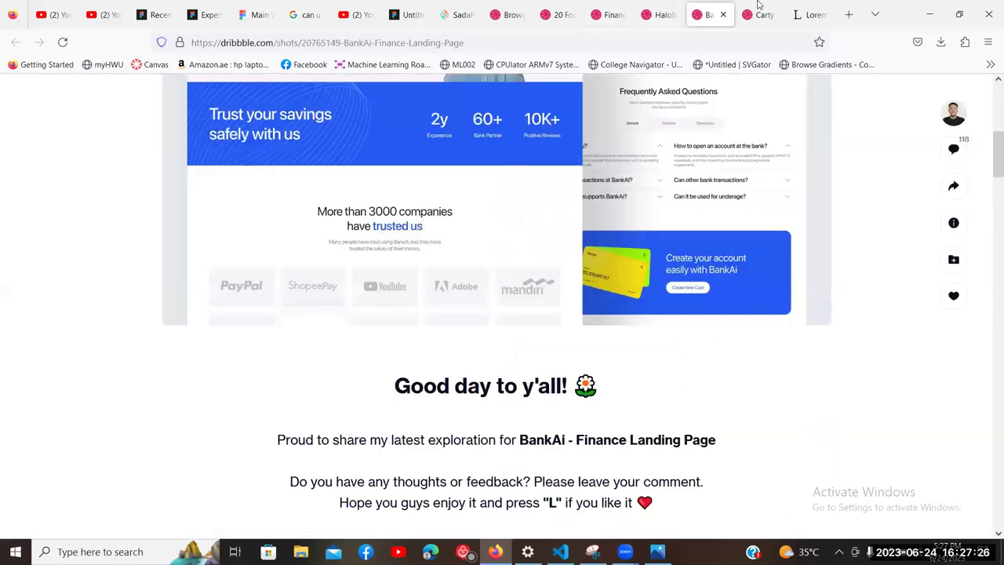
left_click(652, 7)
left_click(566, 6)
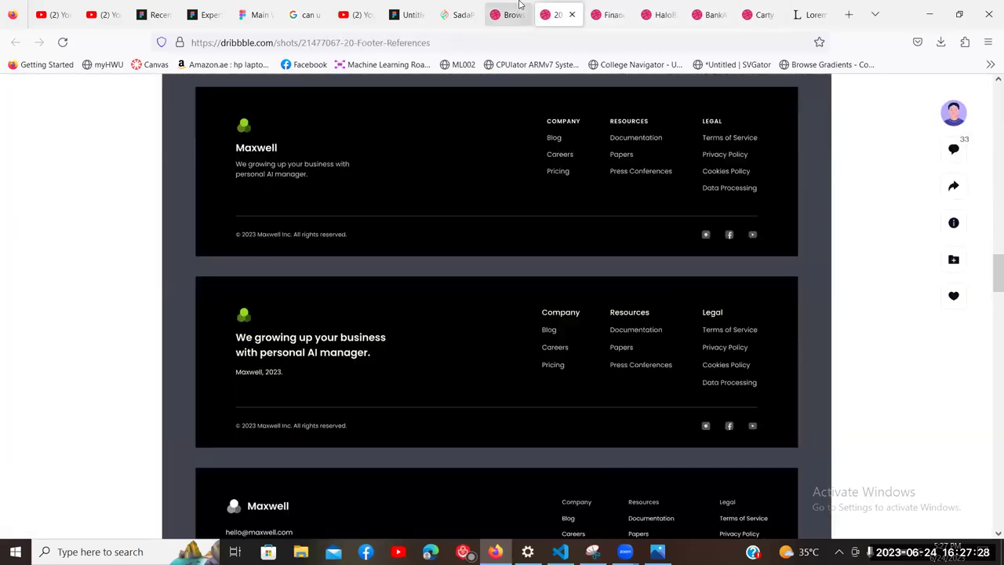
left_click(452, 7)
left_click(408, 14)
scroll(621, 400, "up", 3)
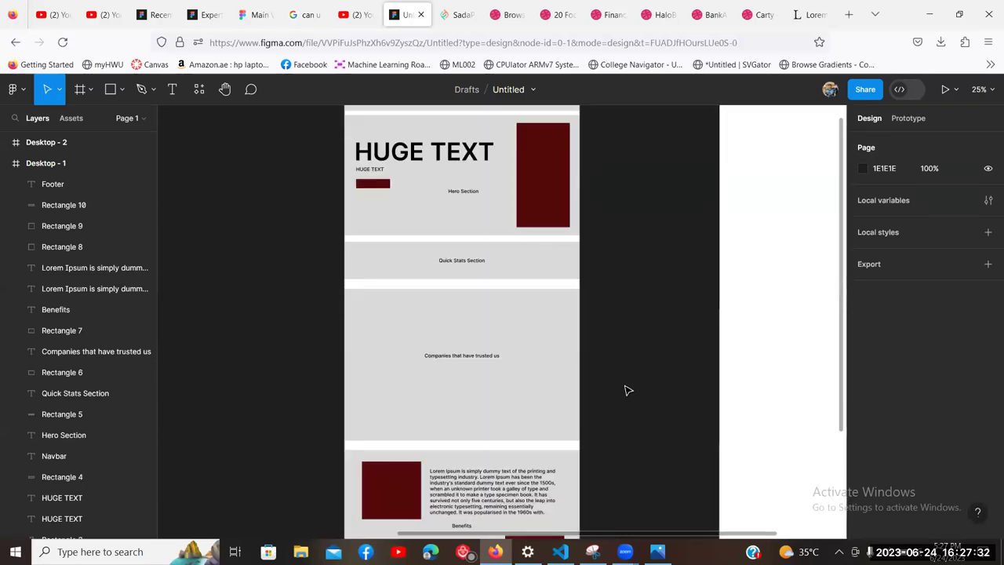
Step: Resize Desktop - 2 to the 1440-wide landscape desktop preset, then return to Dribbble's footer results
scroll(628, 388, "up", 2)
scroll(629, 387, "down", 2)
scroll(628, 408, "up", 3)
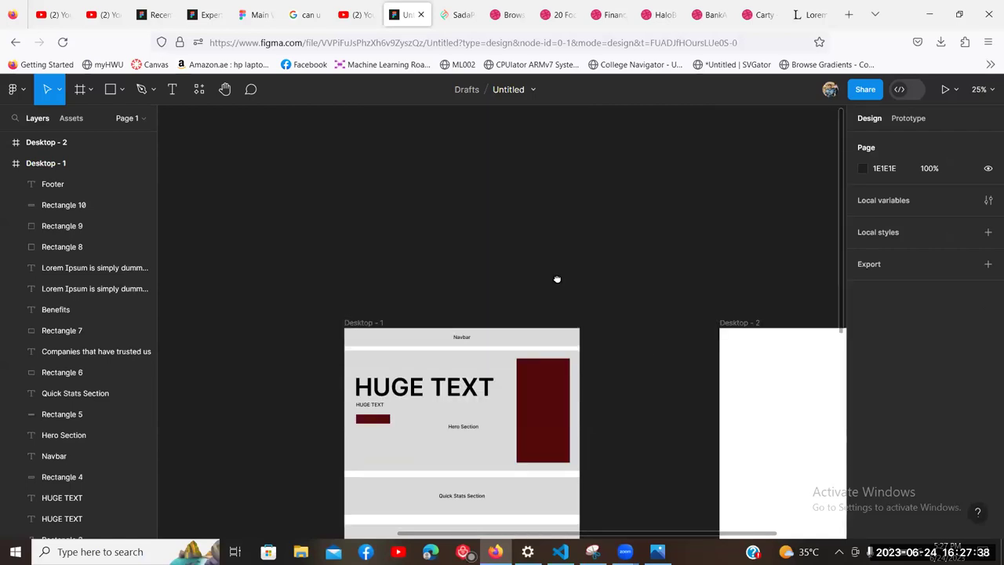
left_click_drag(557, 279, 316, 164)
left_click(329, 161)
scroll(414, 401, "down", 7)
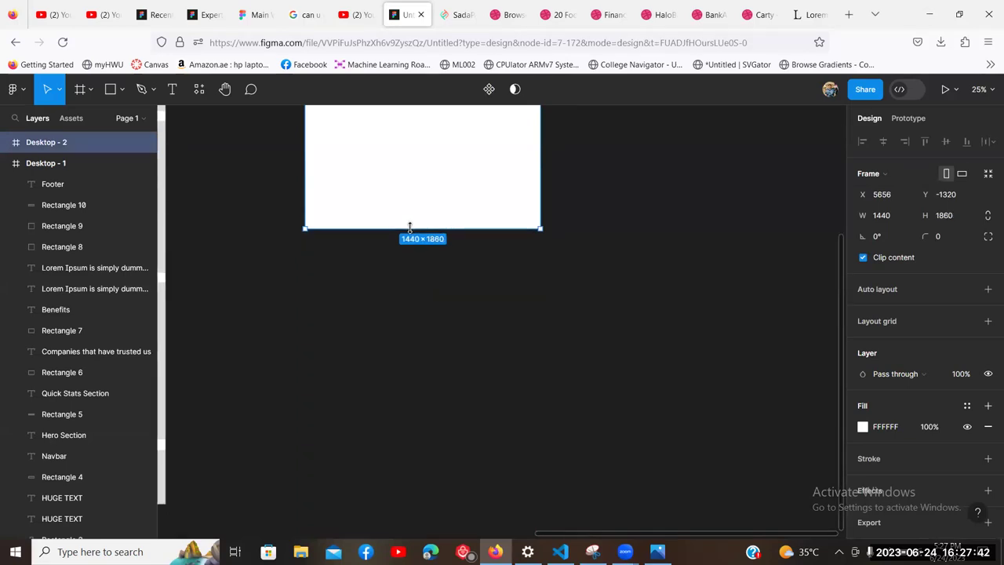
key("ctrl+z")
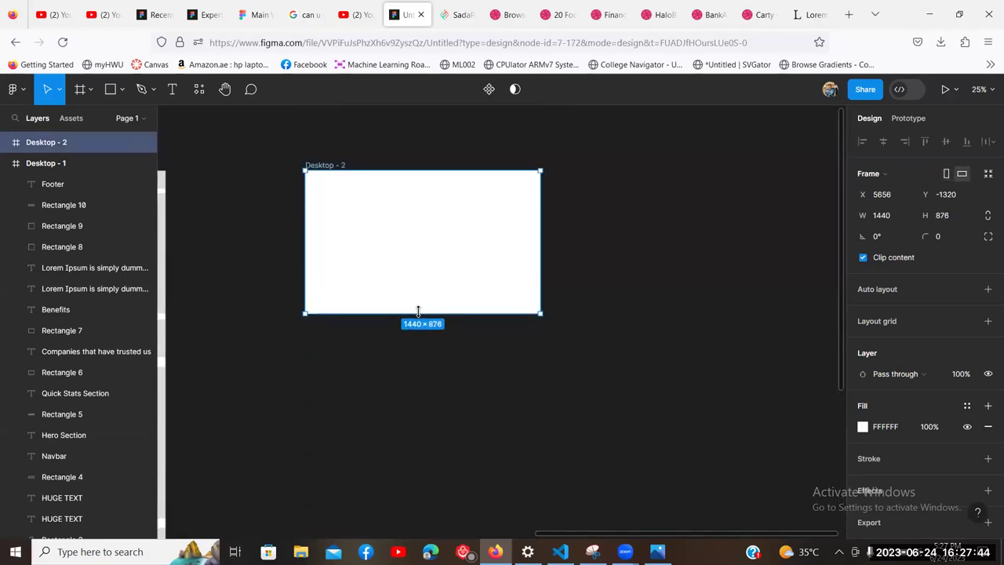
left_click(416, 401)
scroll(471, 275, "left", 5)
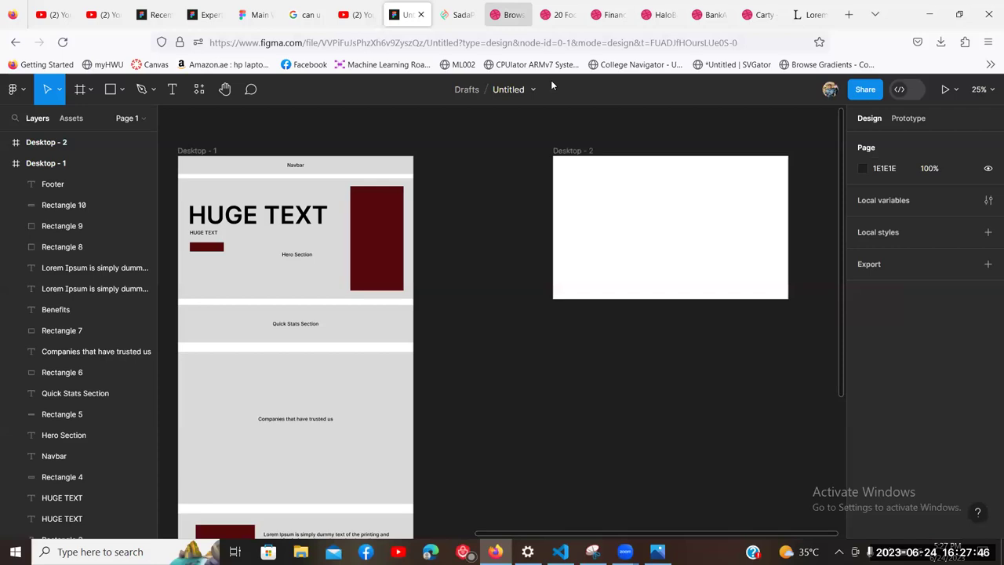
left_click(505, 14)
scroll(989, 235, "up", 5)
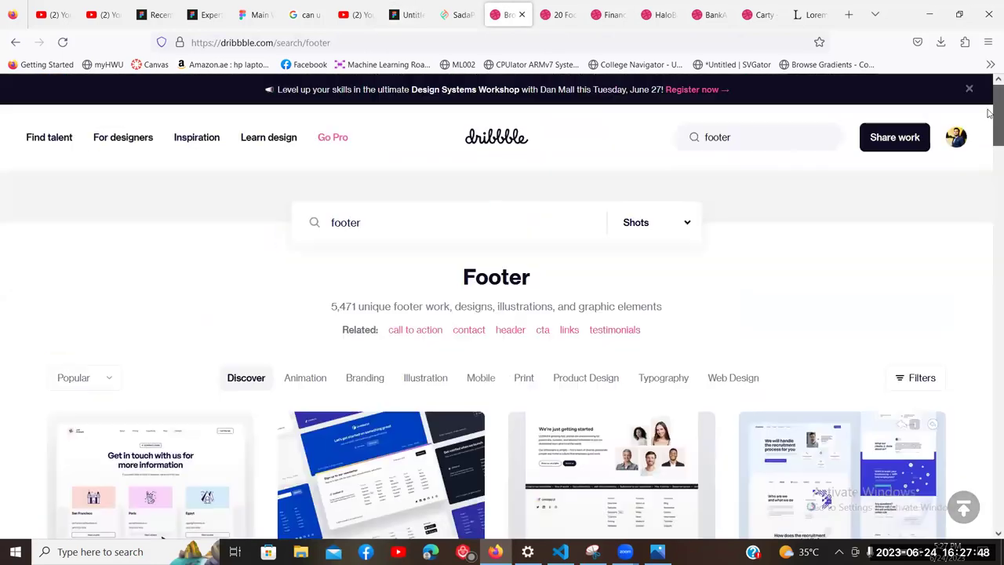
Step: Search Dribbble for 'sign in page' and scan the results
left_click(794, 143)
type("sign")
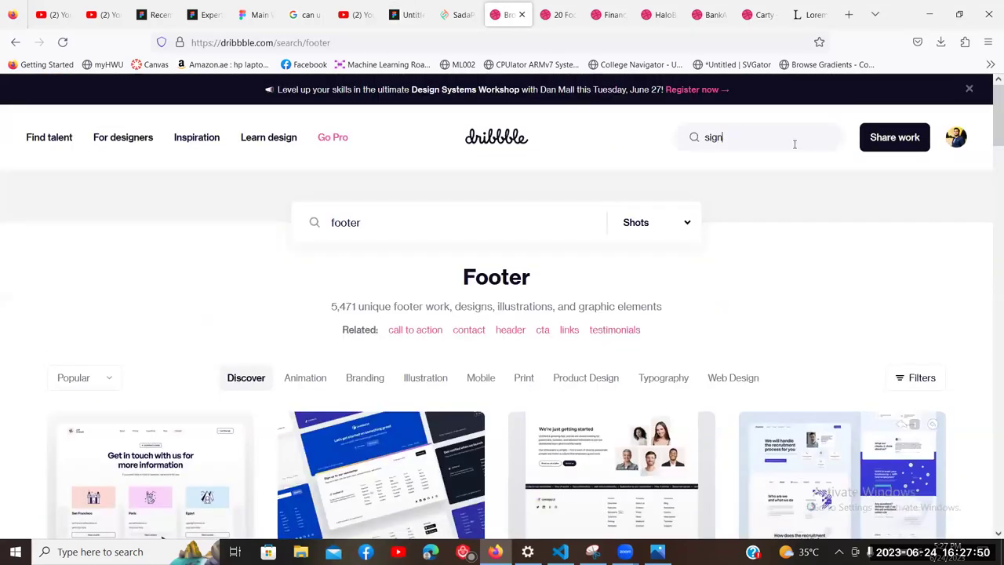
type(" in page")
key("Return")
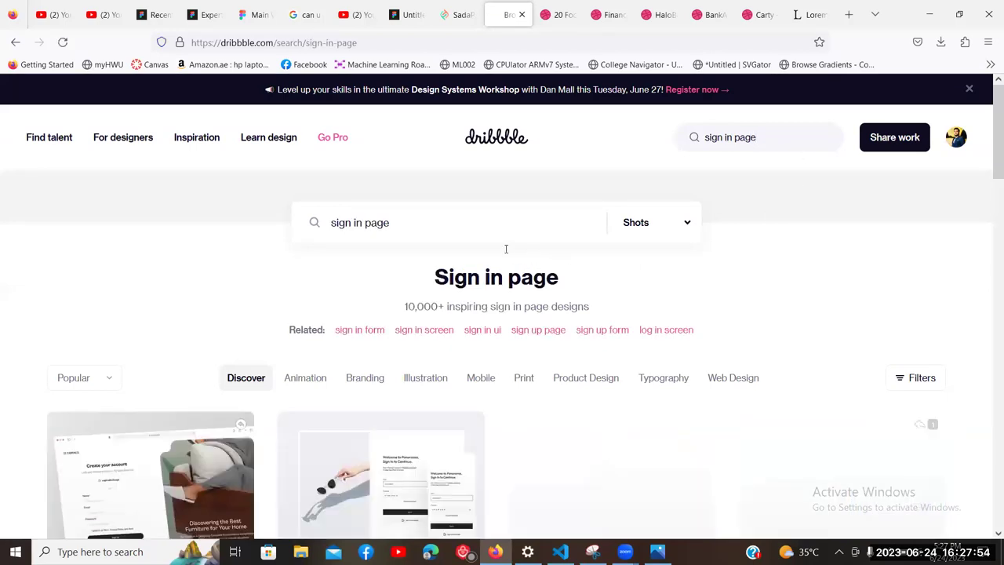
scroll(124, 258, "down", 3)
scroll(78, 235, "down", 1)
Step: Look over the Corals sign-up shot, then go back to the Figma file
left_click(168, 217)
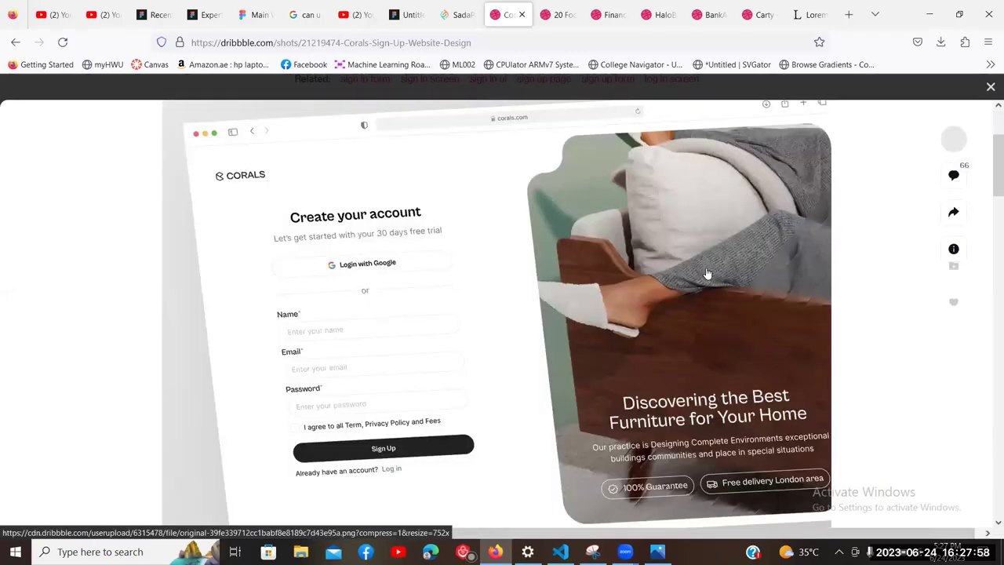
scroll(820, 287, "down", 1)
scroll(820, 287, "down", 1)
scroll(820, 287, "up", 2)
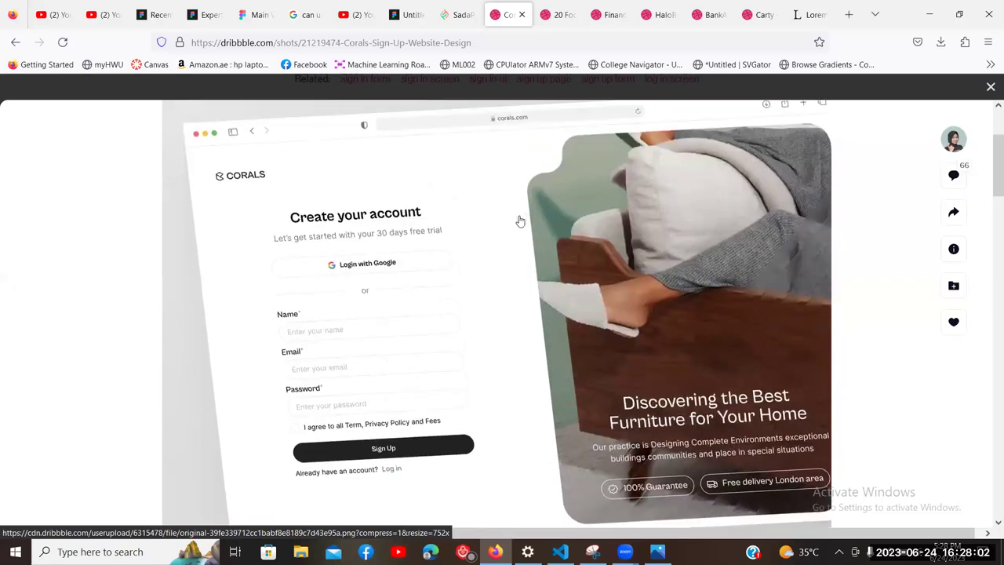
scroll(451, 163, "down", 1)
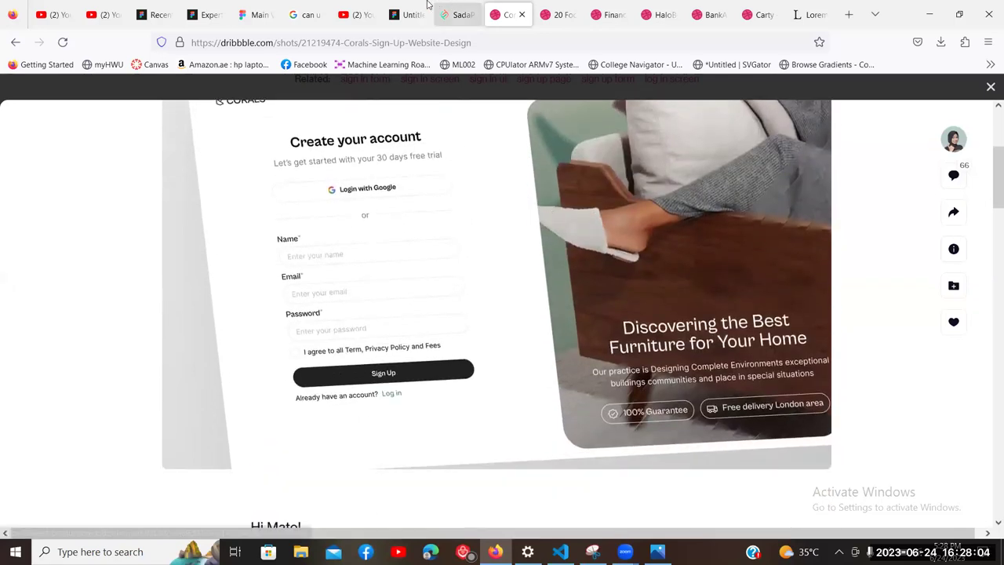
key("ctrl+shift+Tab")
key("ctrl+shift+Tab")
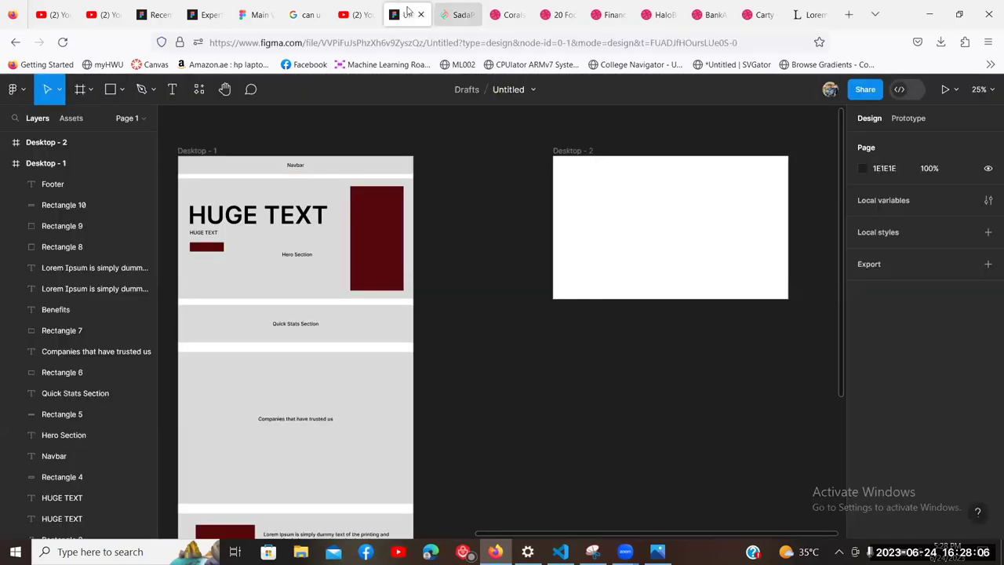
Step: Draw a rectangle on the right of Desktop - 2 with corner radius 20
left_click(114, 92)
left_click_drag(685, 172, 782, 296)
left_click_drag(739, 173, 737, 163)
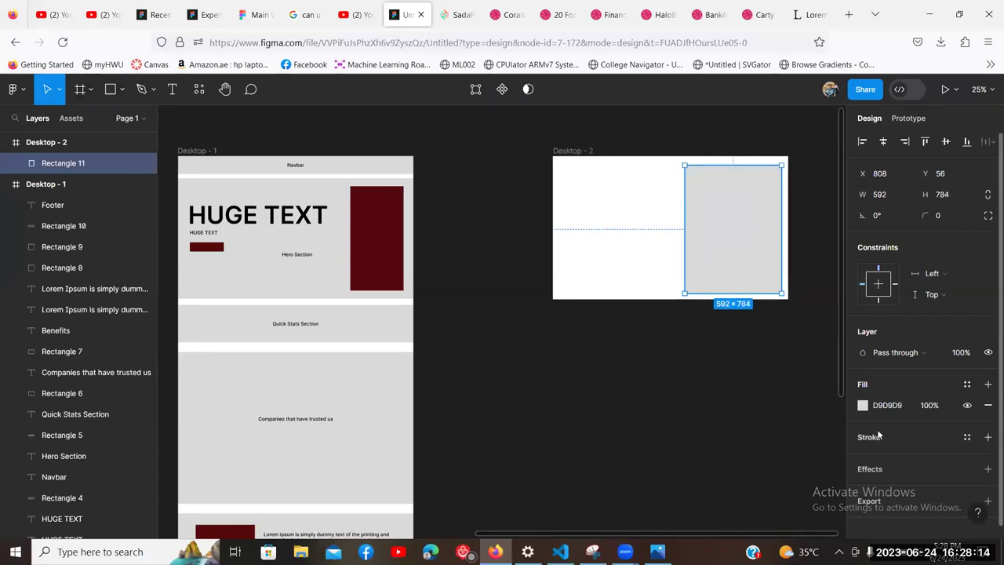
left_click(943, 217)
type("20")
key("Return")
left_click(661, 269)
Step: Nudge the gray panel upward and extend its bottom edge downward
left_click_drag(704, 252, 706, 250)
left_click_drag(732, 287, 733, 294)
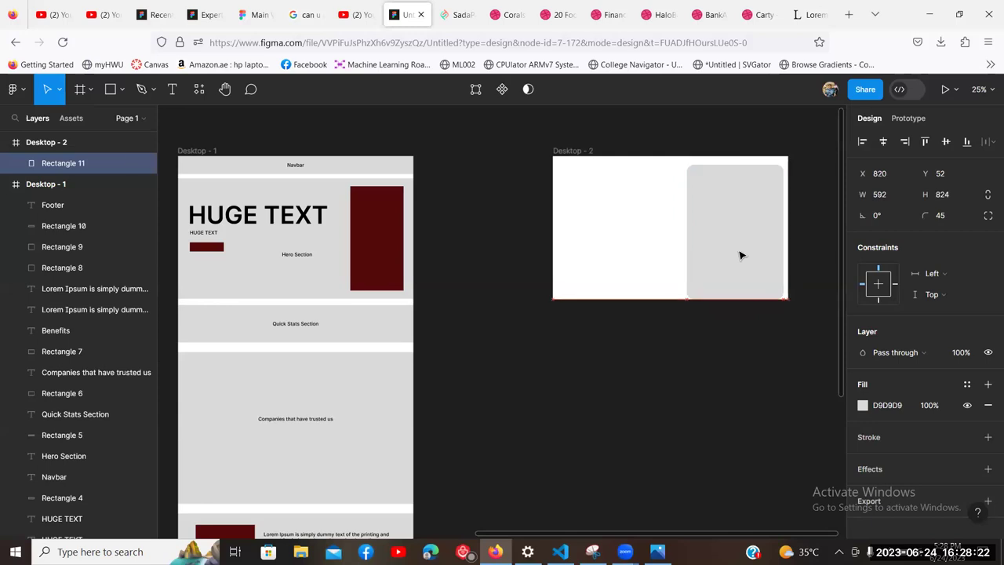
left_click(771, 353)
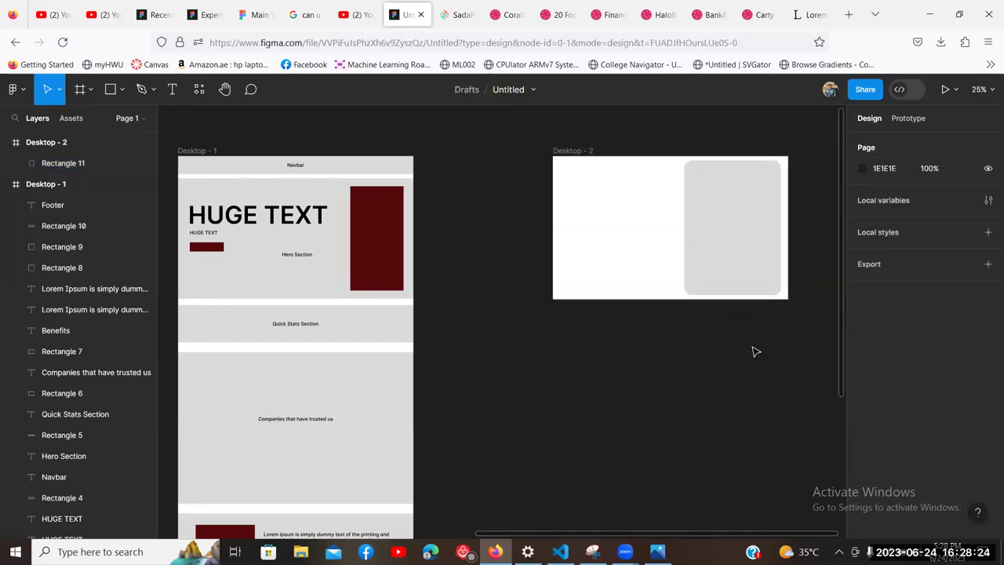
scroll(706, 235, "left", 2)
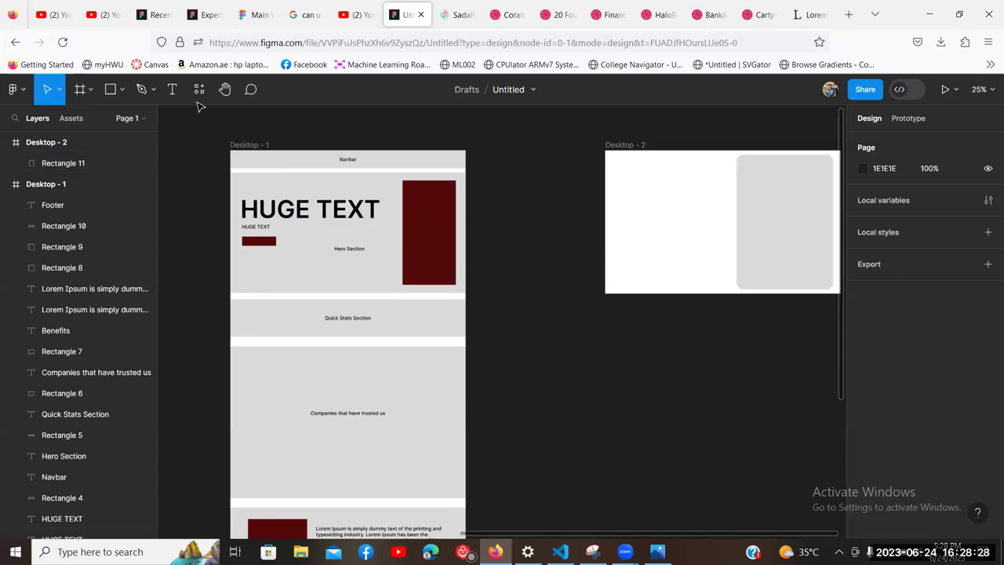
Step: Add a text box in Desktop - 2 reading 'Sign in'
key("t")
left_click_drag(631, 184, 712, 269)
type("qqqqqq")
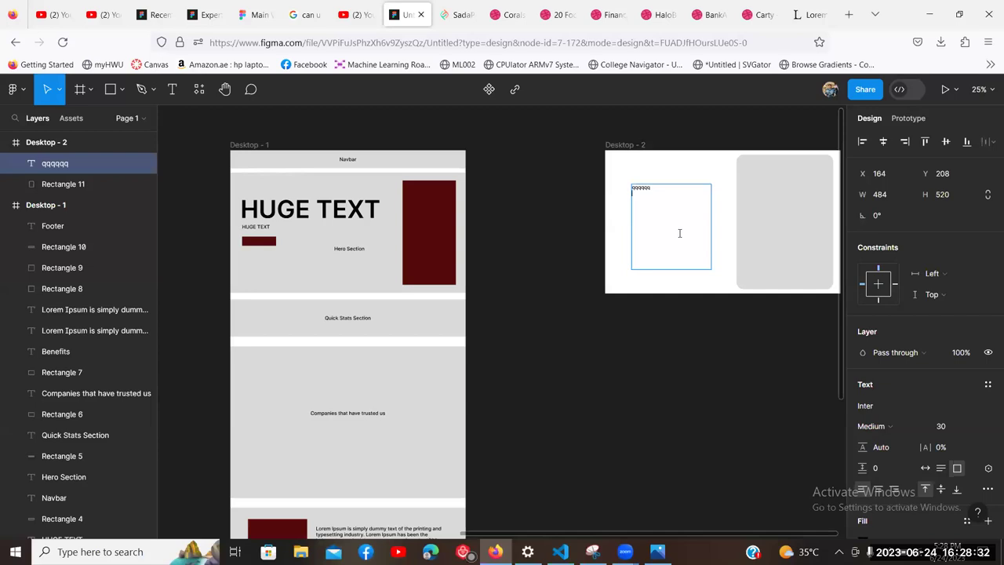
type(" a s ad as as d as a d")
key("Escape")
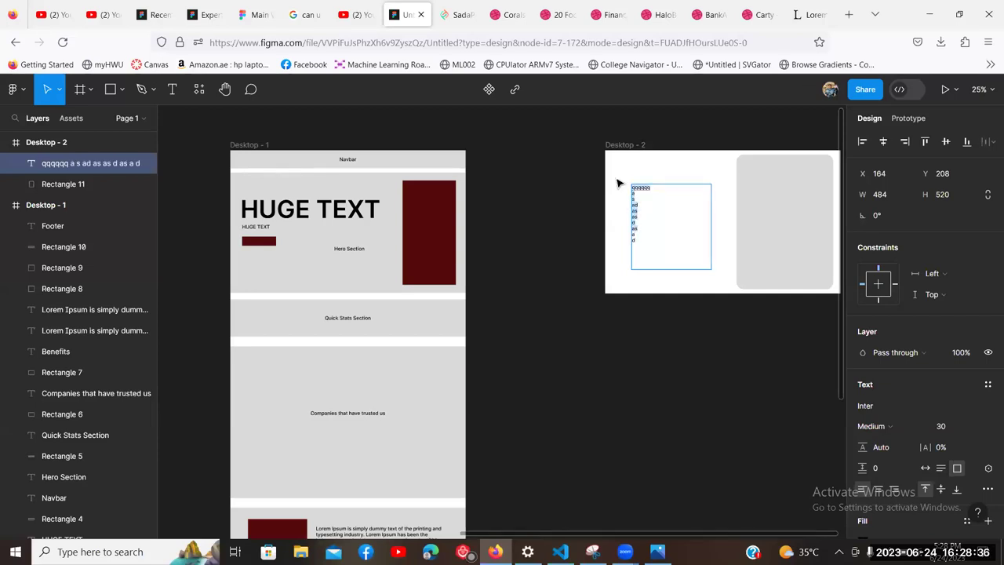
key("BackSpace")
type("Ws")
key("BackSpace")
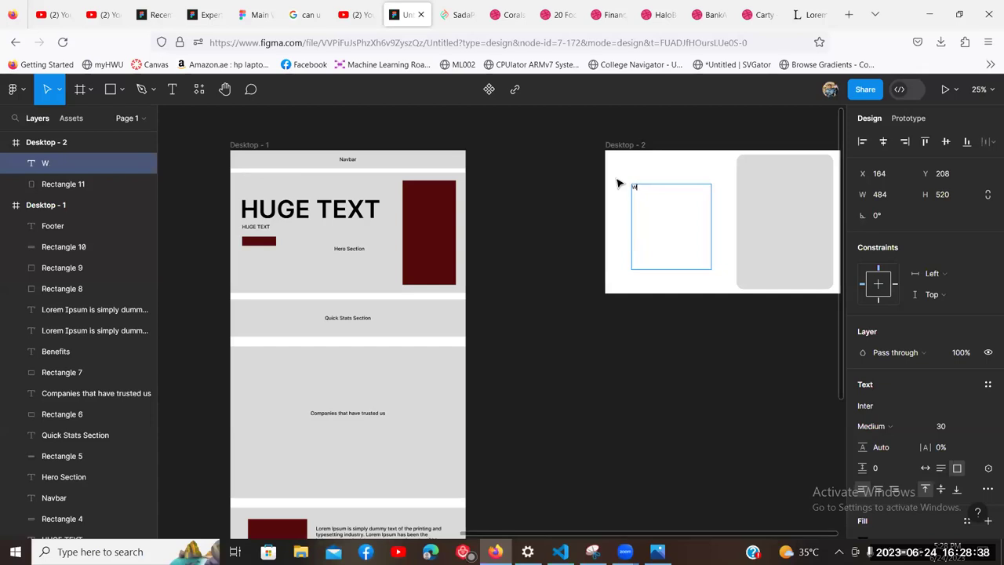
key("BackSpace")
type("Sign in")
left_click(651, 208)
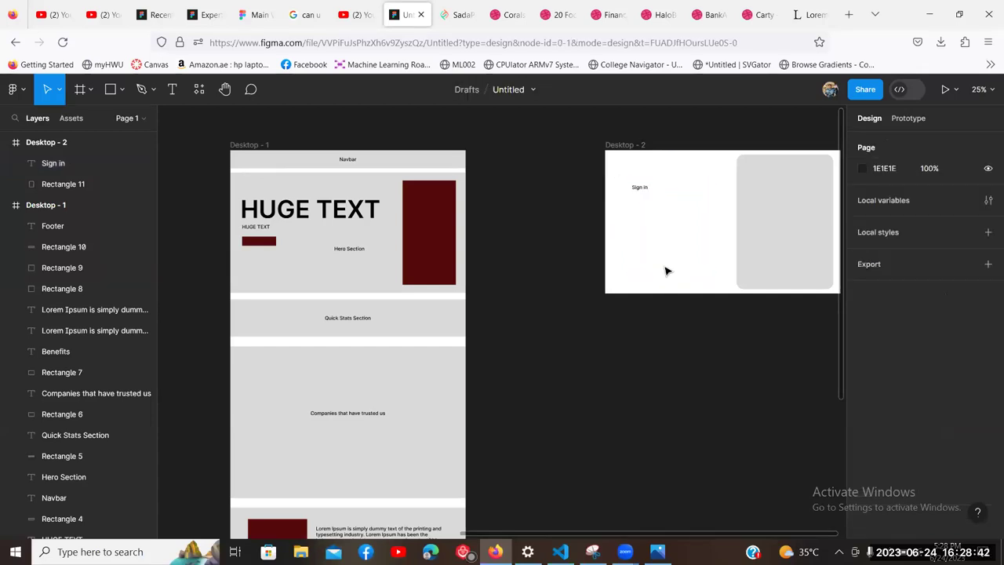
Step: Set the Sign in text to auto width and shift it slightly right and down
left_click(646, 194)
scroll(940, 390, "down", 3)
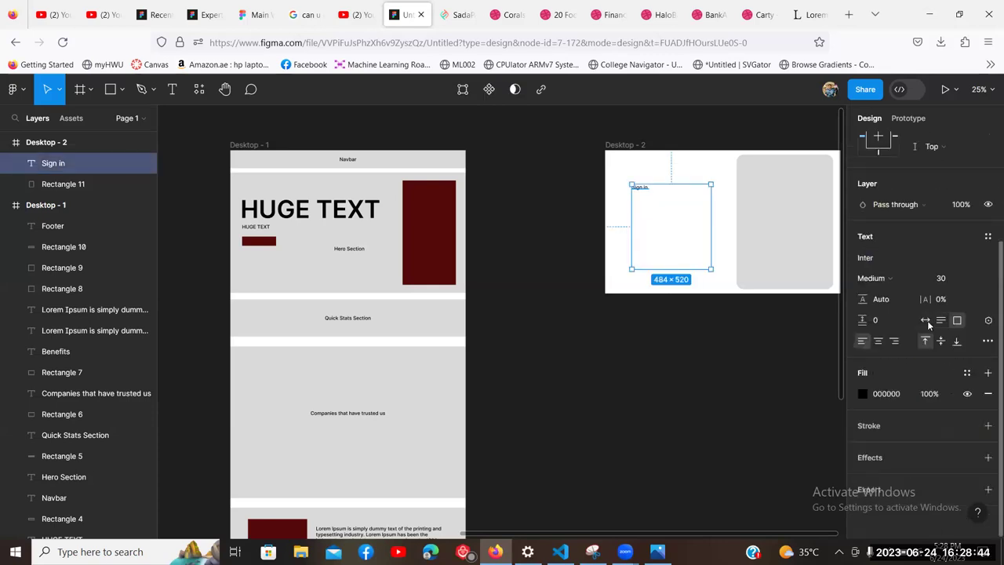
left_click(926, 321)
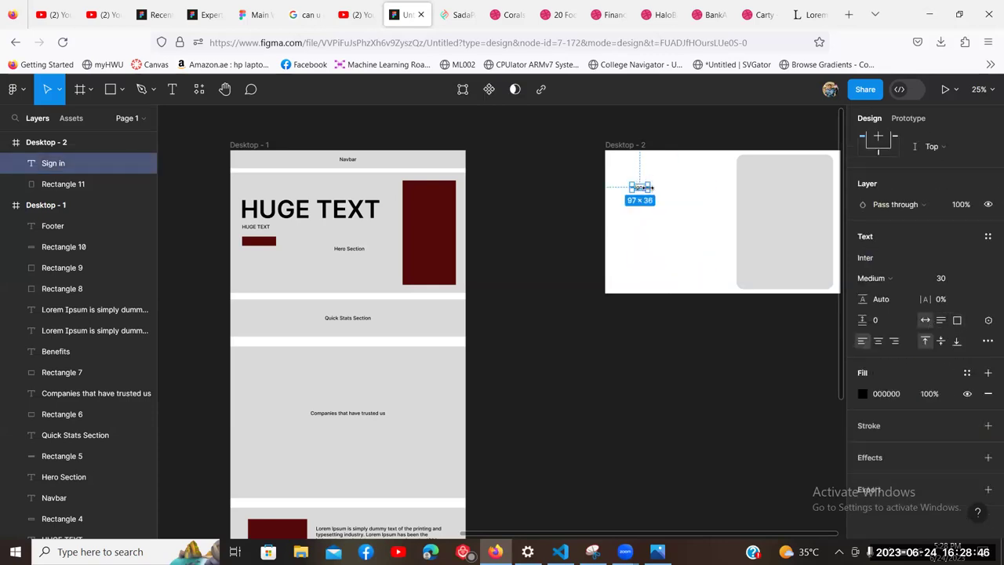
left_click_drag(642, 188, 665, 194)
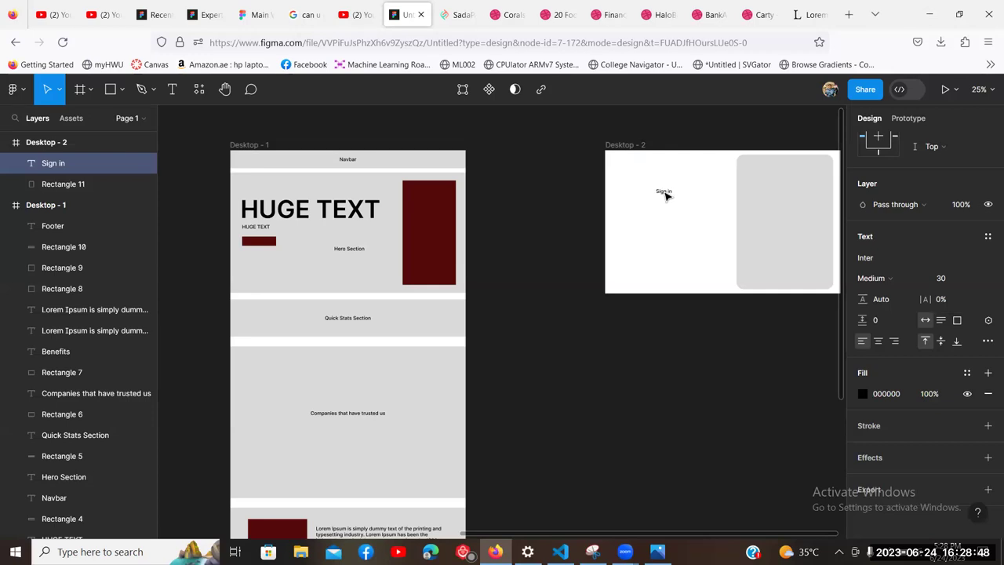
left_click(674, 249)
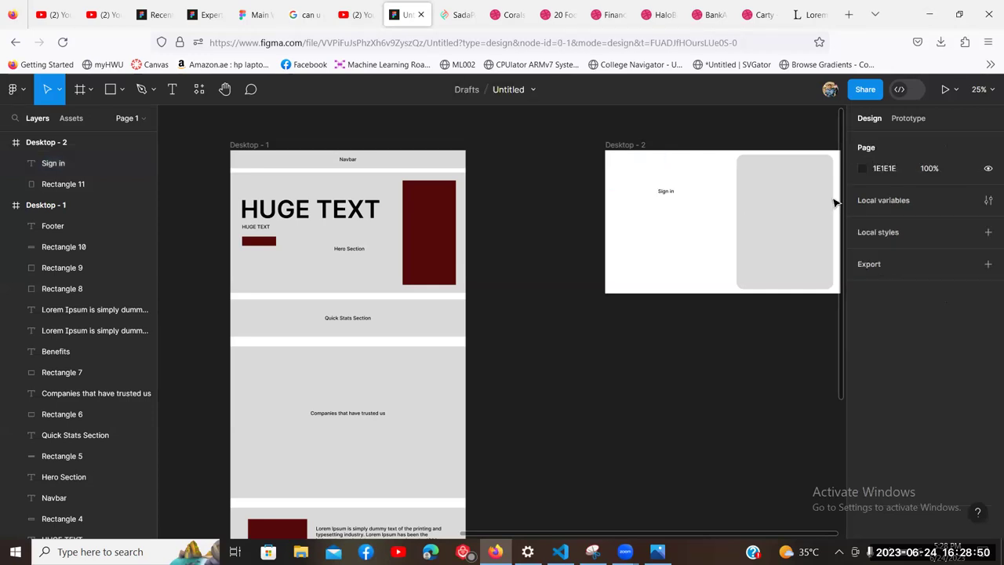
Step: Draw a bar below the Sign in title and duplicate it twice
left_click(122, 90)
key("r")
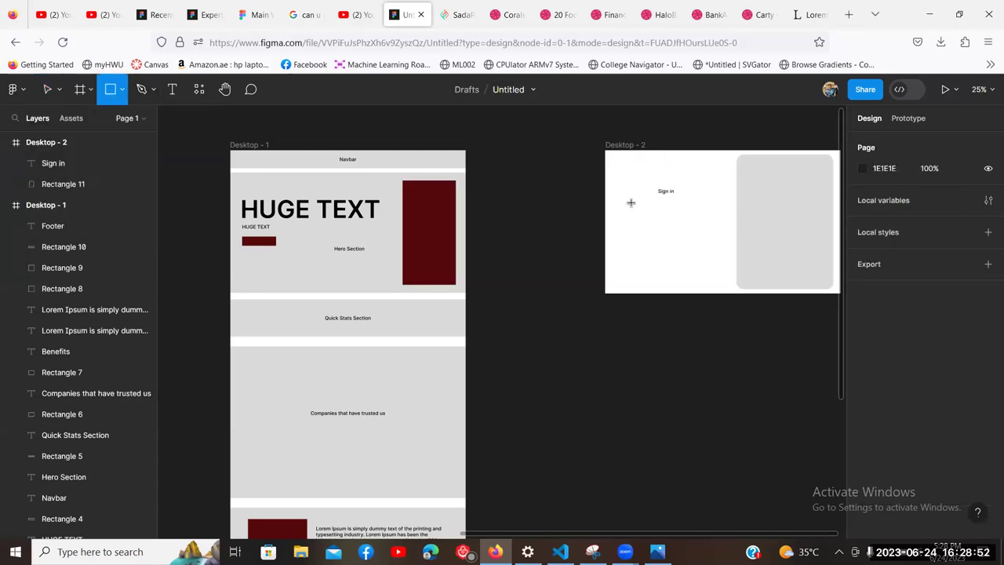
left_click_drag(634, 204, 679, 227)
key("ctrl+d")
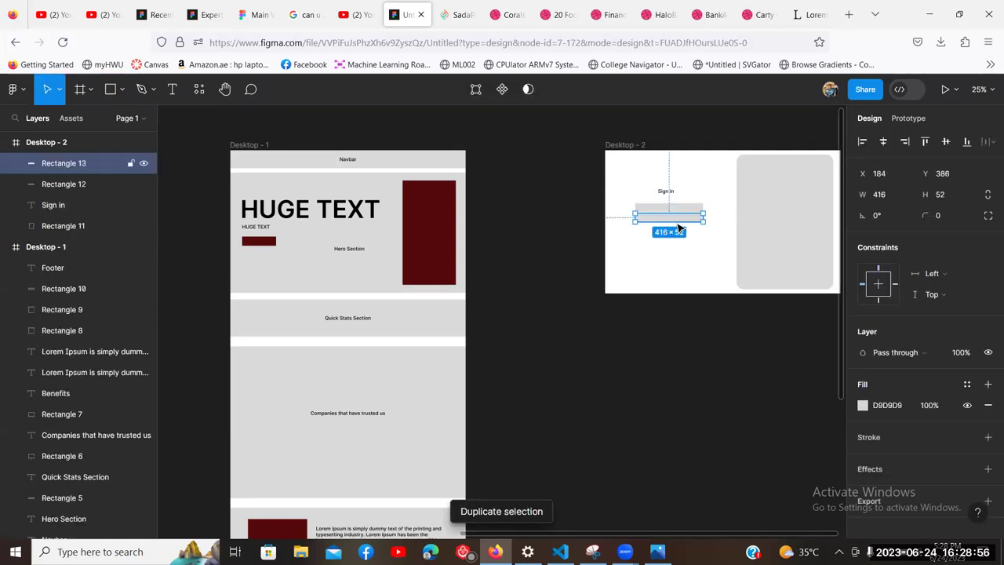
key("ctrl+d")
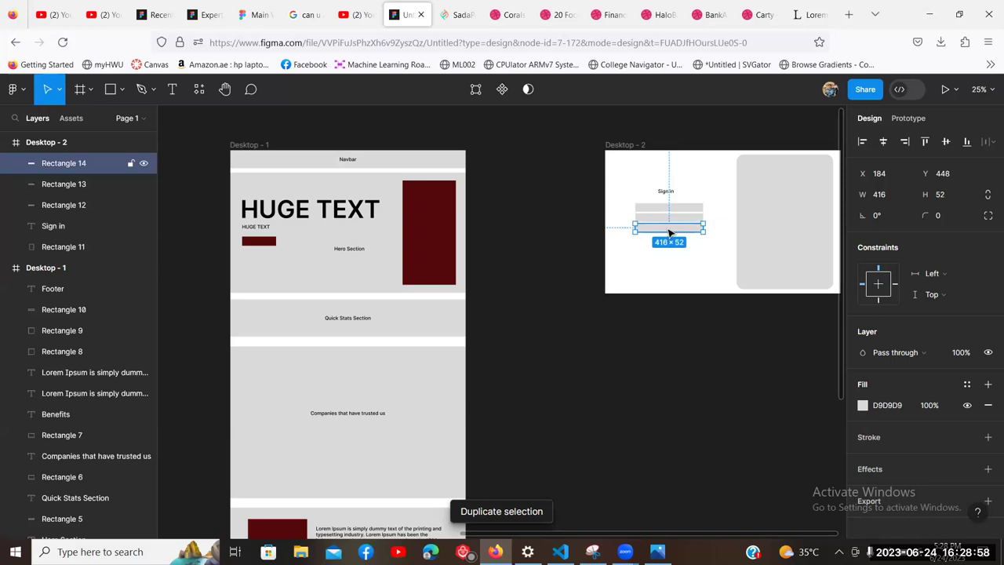
Step: Give the third bar a dark red fill
scroll(862, 376, "down", 1)
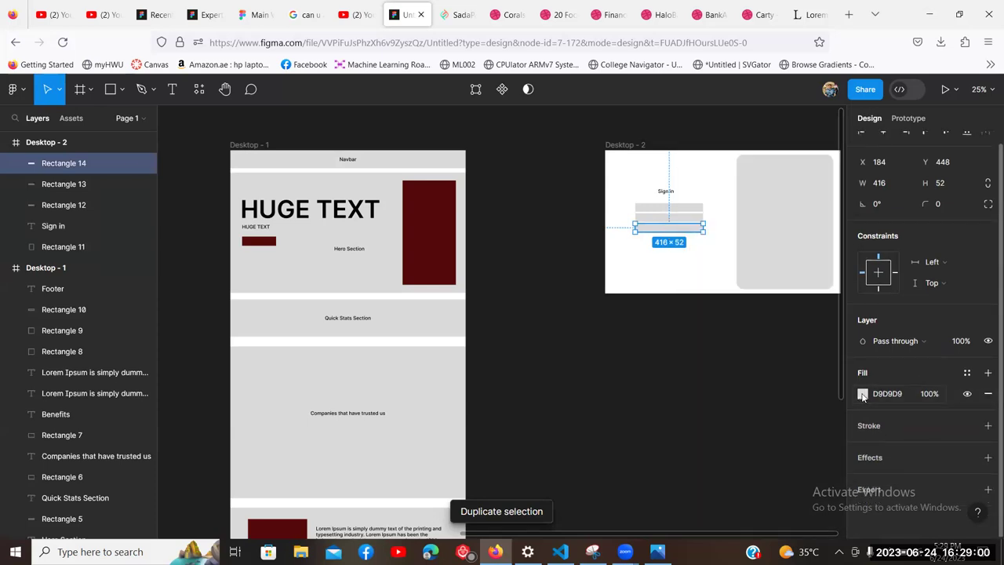
left_click(862, 395)
left_click(740, 464)
left_click(620, 340)
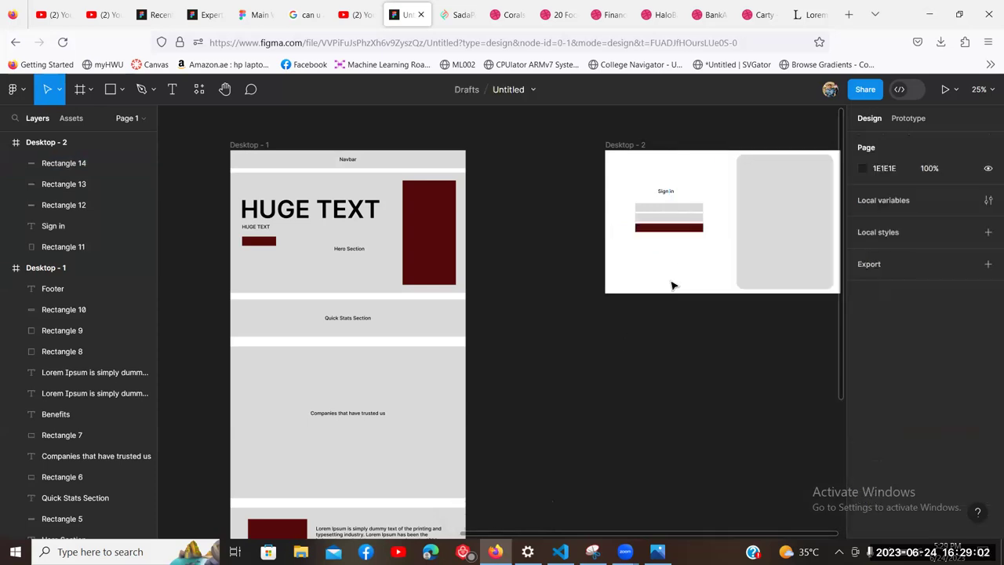
left_click(671, 228)
left_click(671, 263)
Step: Move the title and three bars down slightly, then zoom out to see both frames
left_click_drag(690, 248, 632, 160)
left_click_drag(674, 217, 676, 228)
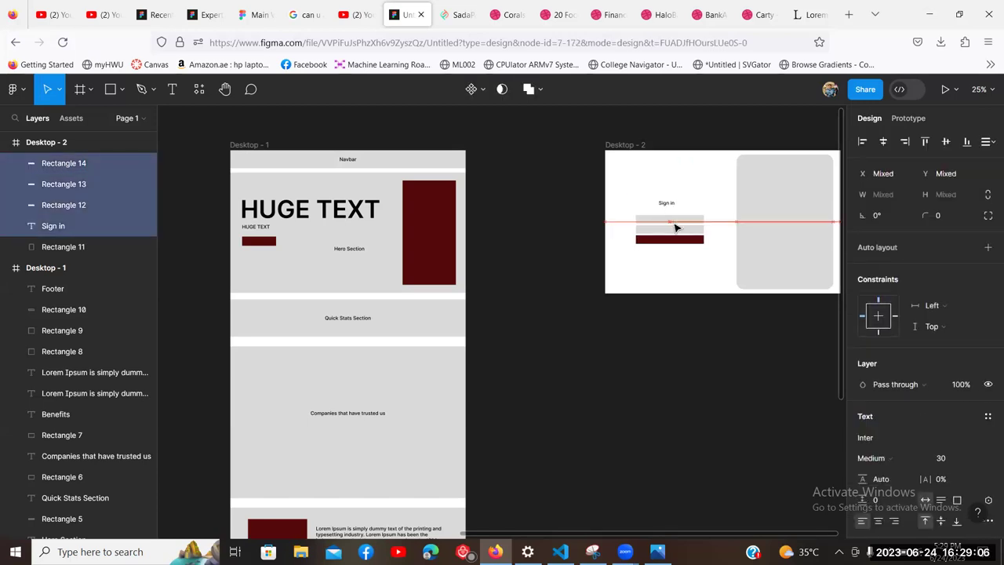
left_click(610, 338)
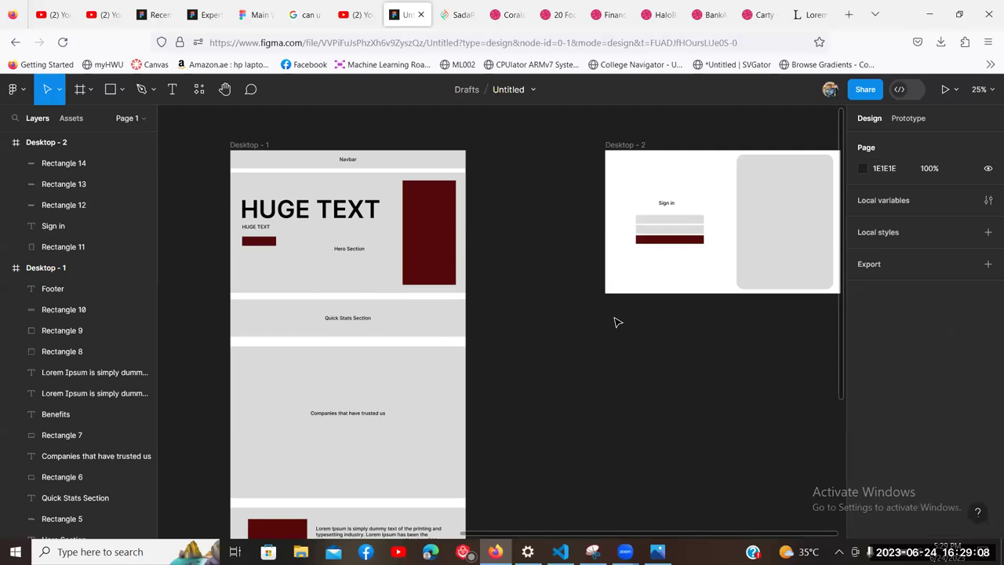
scroll(708, 347, "right", 2)
scroll(708, 348, "down", 1)
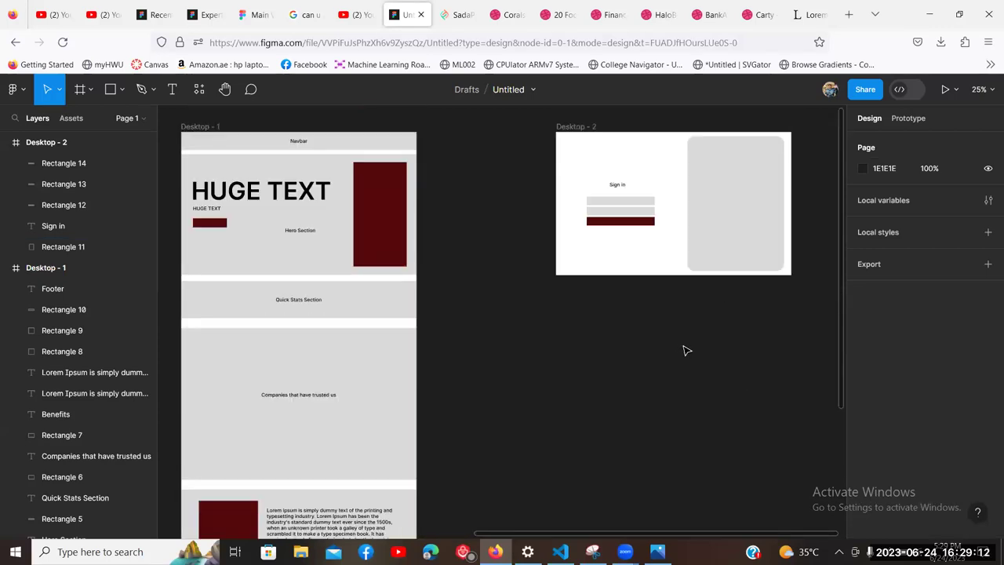
key("ctrl+minus")
left_click_drag(555, 352, 602, 281)
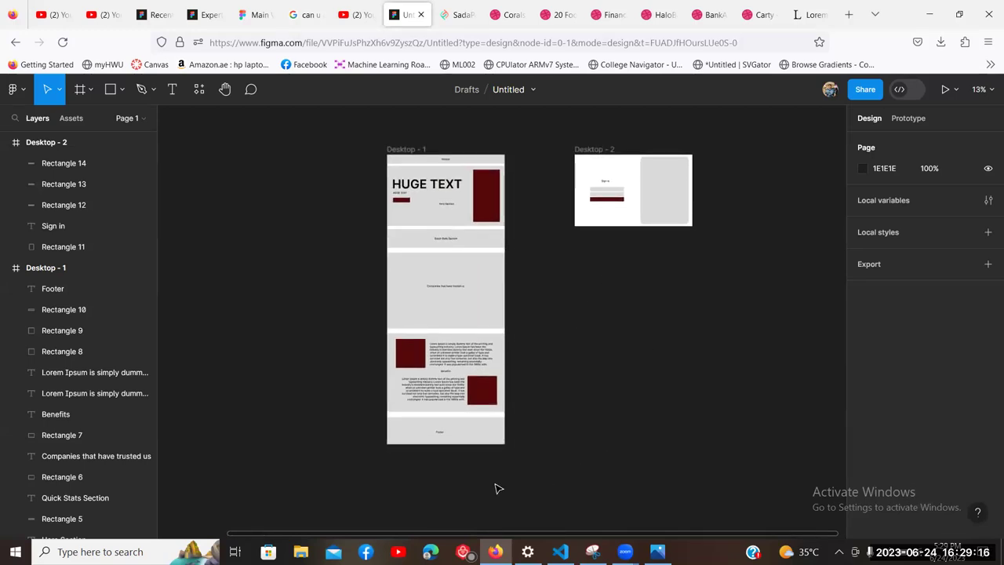
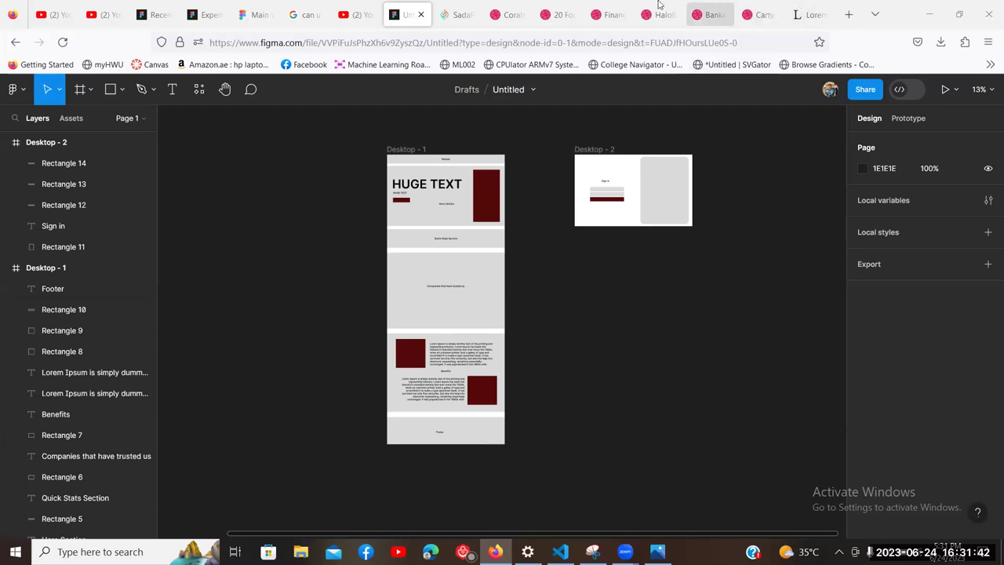
Step: Review the Corals sign-up design and footer references in the other tabs, then return to Figma
left_click(506, 14)
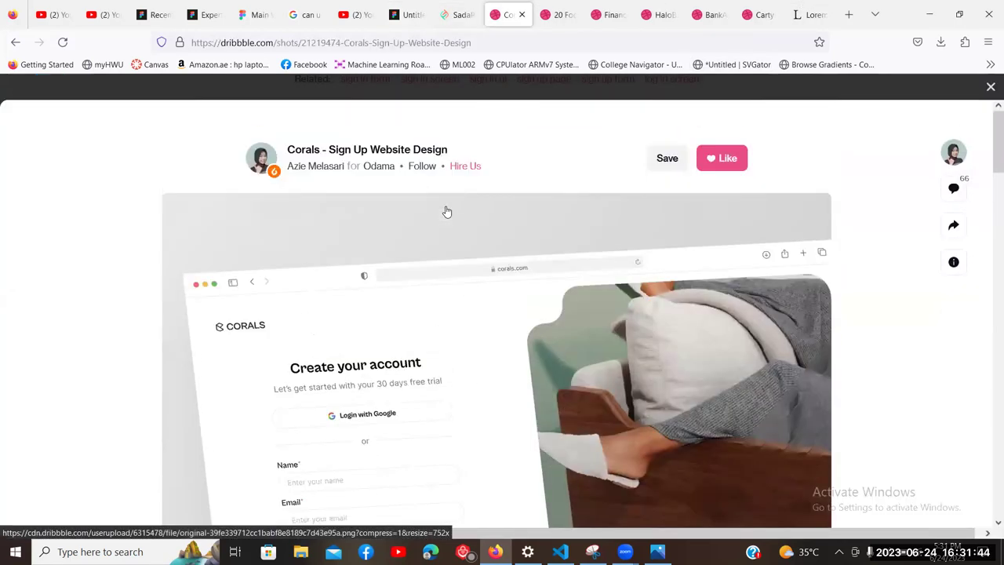
scroll(446, 212, "down", 8)
scroll(679, 258, "down", 5)
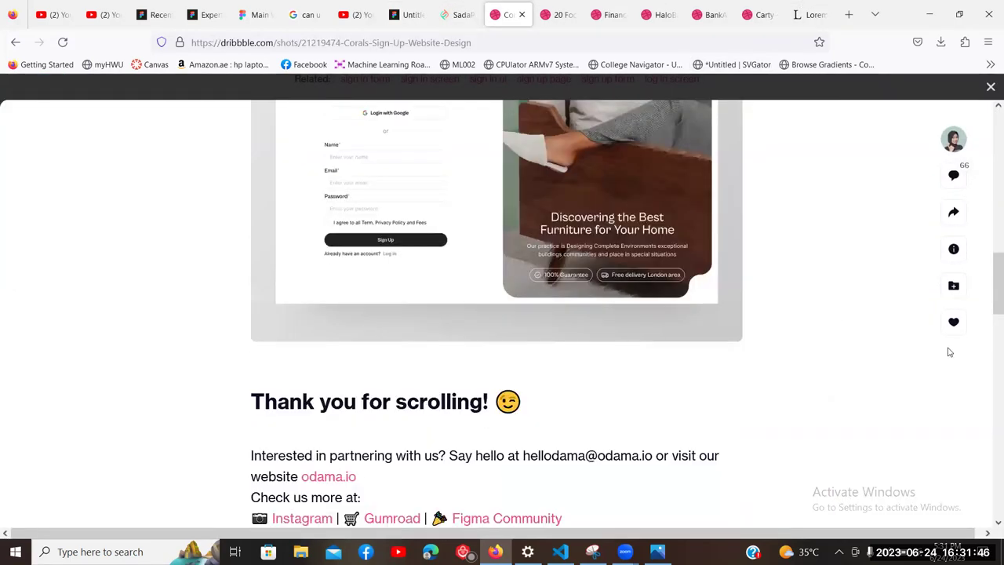
scroll(802, 312, "up", 8)
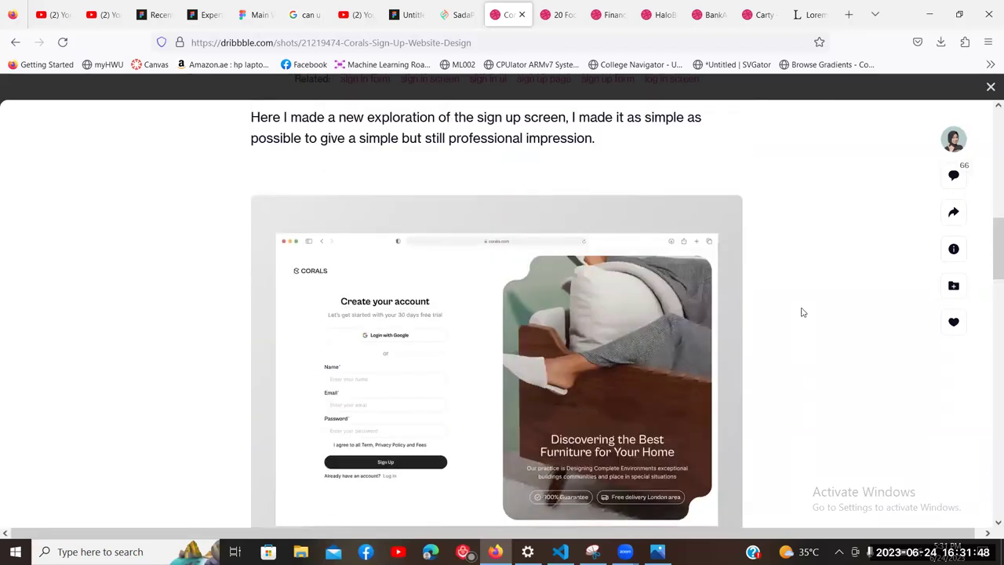
scroll(802, 311, "down", 2)
scroll(801, 311, "up", 1)
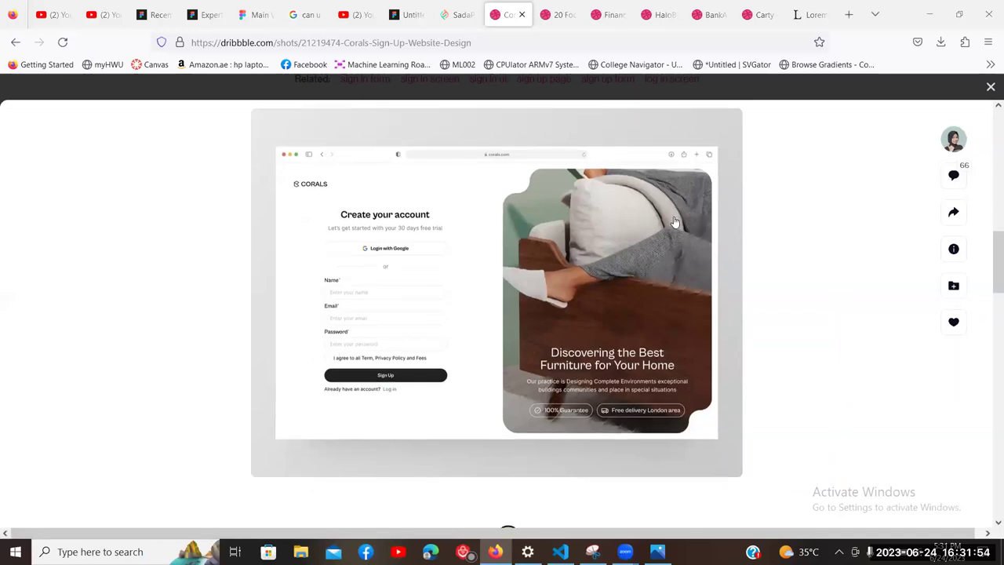
scroll(757, 287, "down", 6)
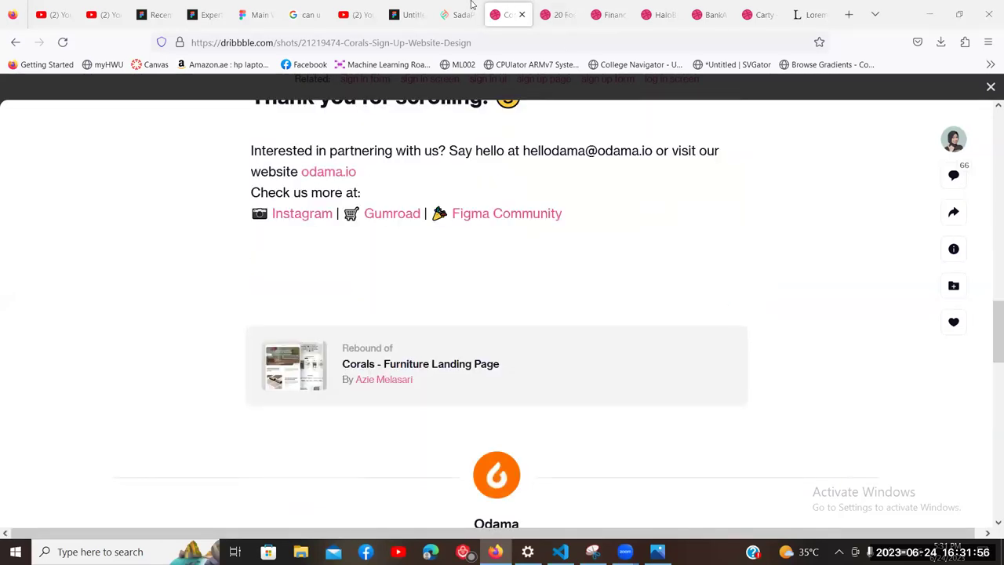
left_click(558, 14)
left_click(417, 9)
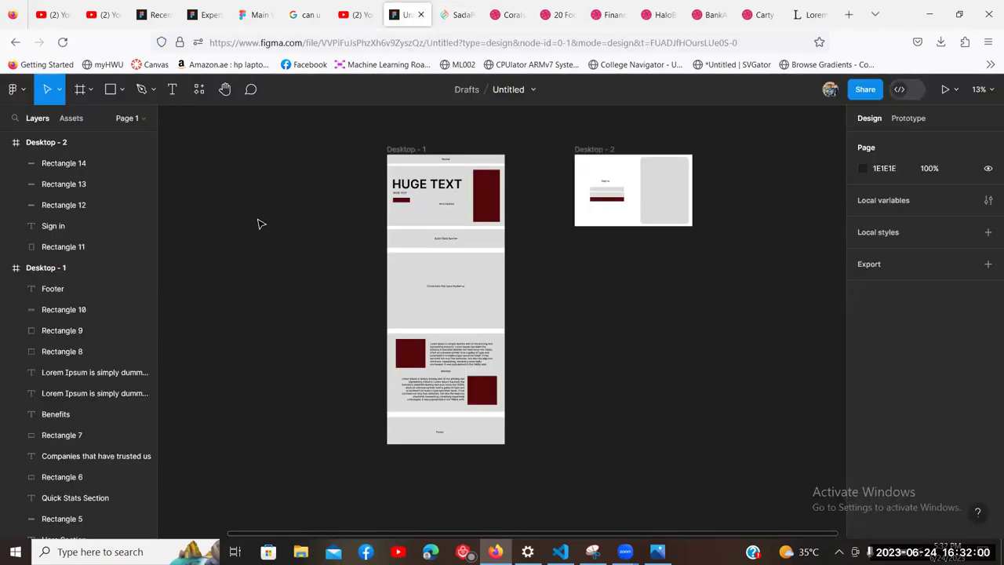
Step: Duplicate Desktop - 1 with Ctrl+D and place the copy, Desktop - 3, right of Desktop - 2
scroll(570, 358, "right", 3)
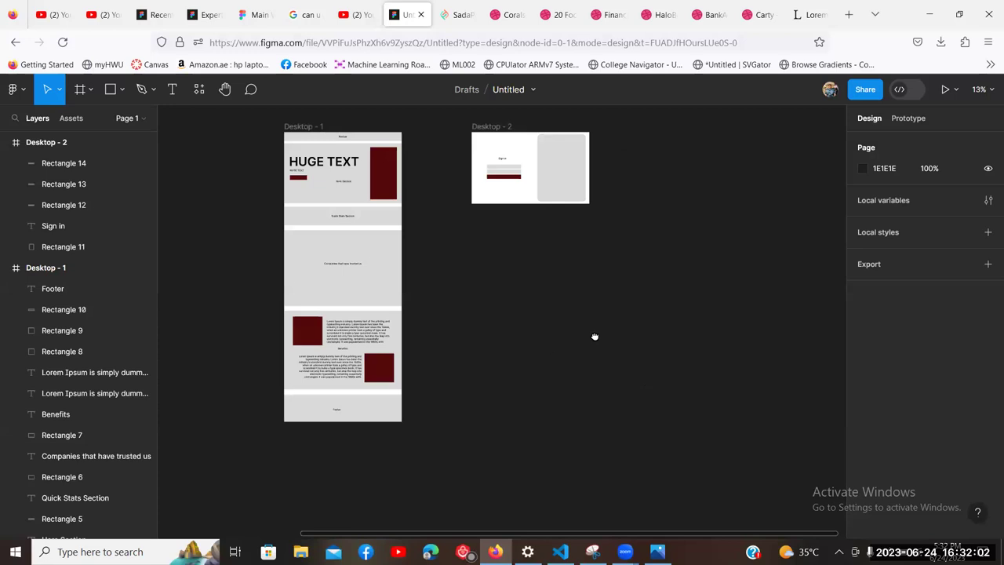
scroll(594, 336, "left", 2)
scroll(645, 293, "up", 2)
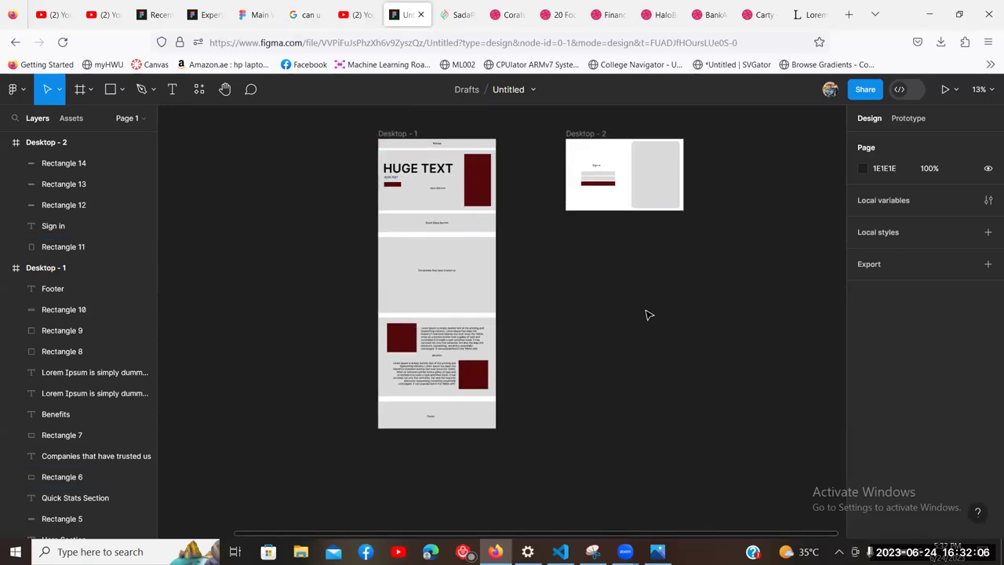
scroll(623, 369, "right", 2)
scroll(616, 349, "left", 1)
scroll(633, 403, "right", 3)
scroll(594, 397, "left", 3)
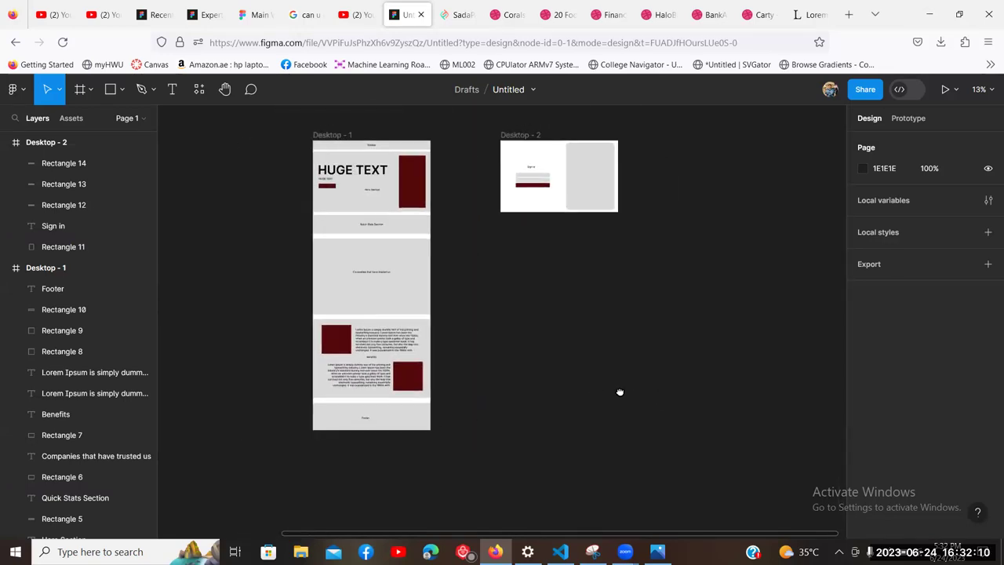
scroll(619, 392, "up", 2)
scroll(619, 392, "right", 1)
scroll(650, 390, "right", 2)
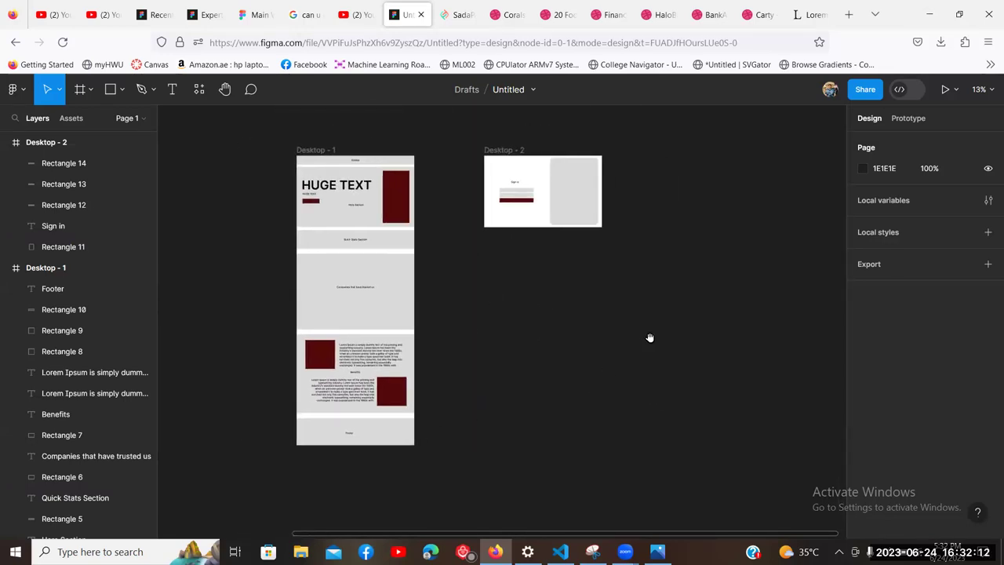
scroll(650, 337, "right", 2)
left_click(292, 151)
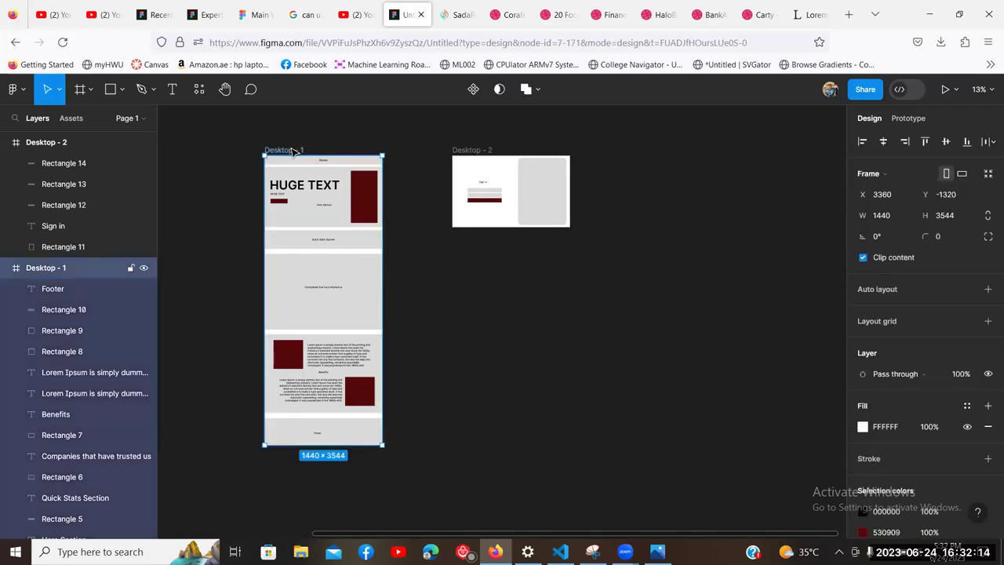
key("ctrl+d")
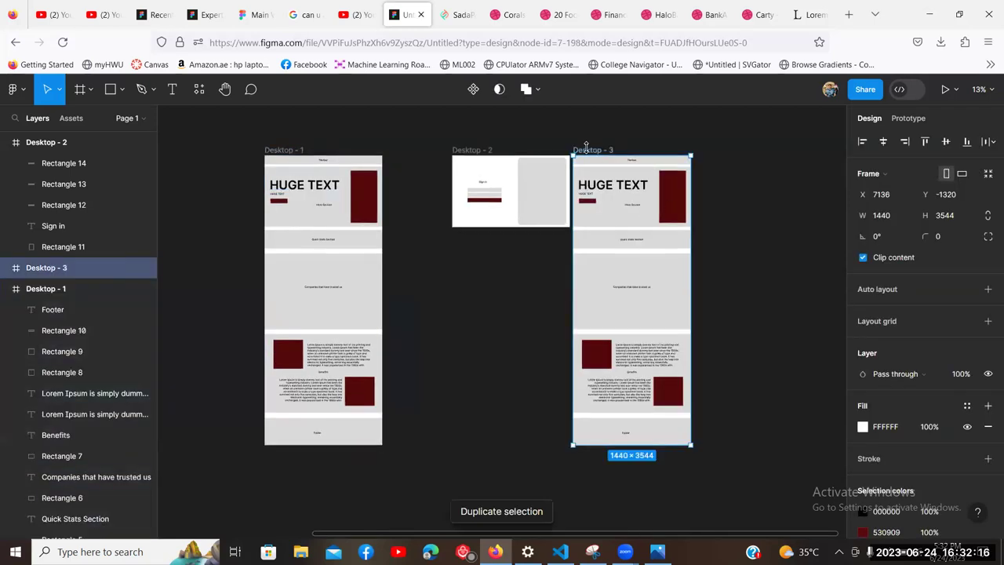
left_click_drag(599, 154, 691, 157)
Step: Delete Desktop - 3's Navbar background rectangle and its text label
left_click(749, 139)
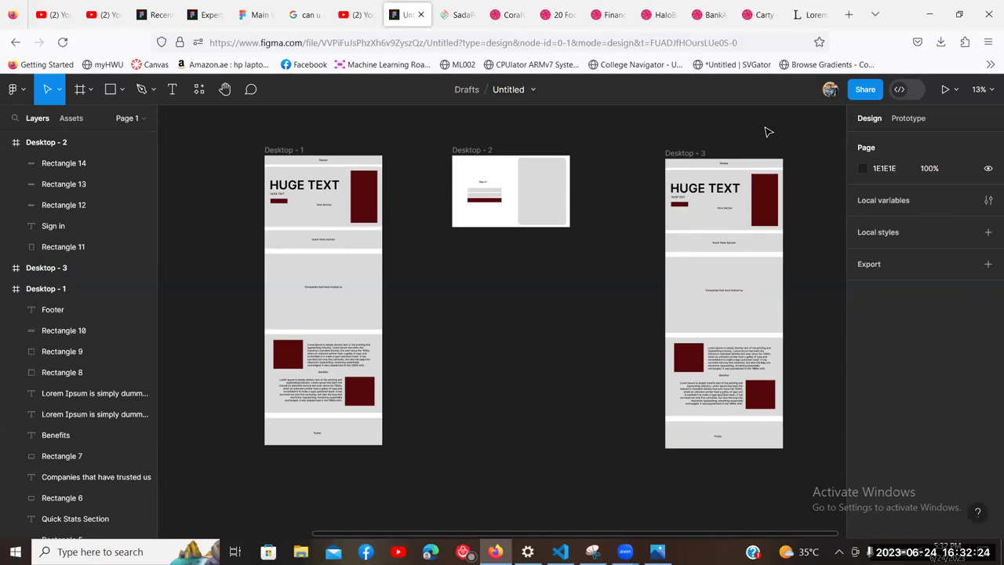
scroll(708, 142, "right", 3)
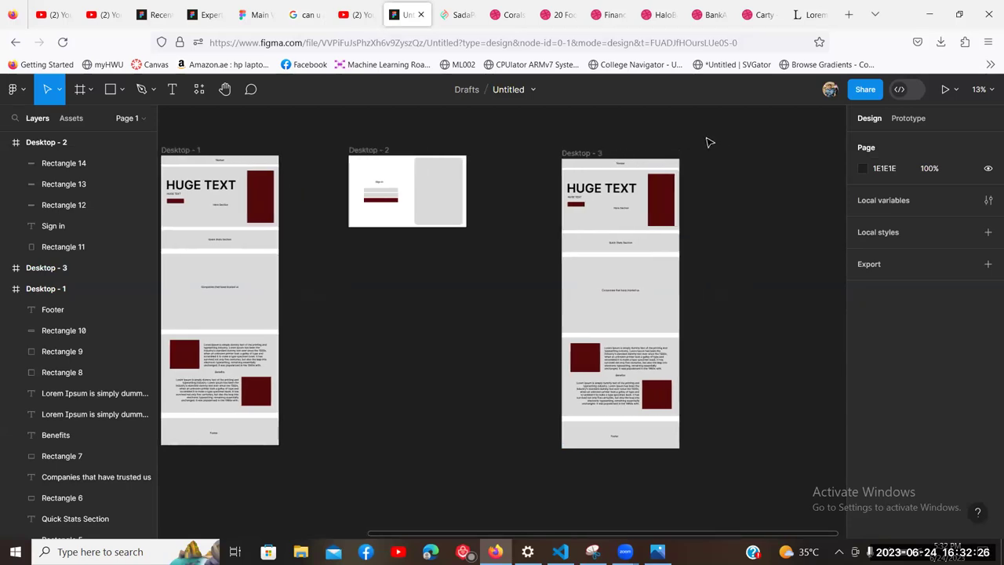
scroll(708, 142, "up", 5)
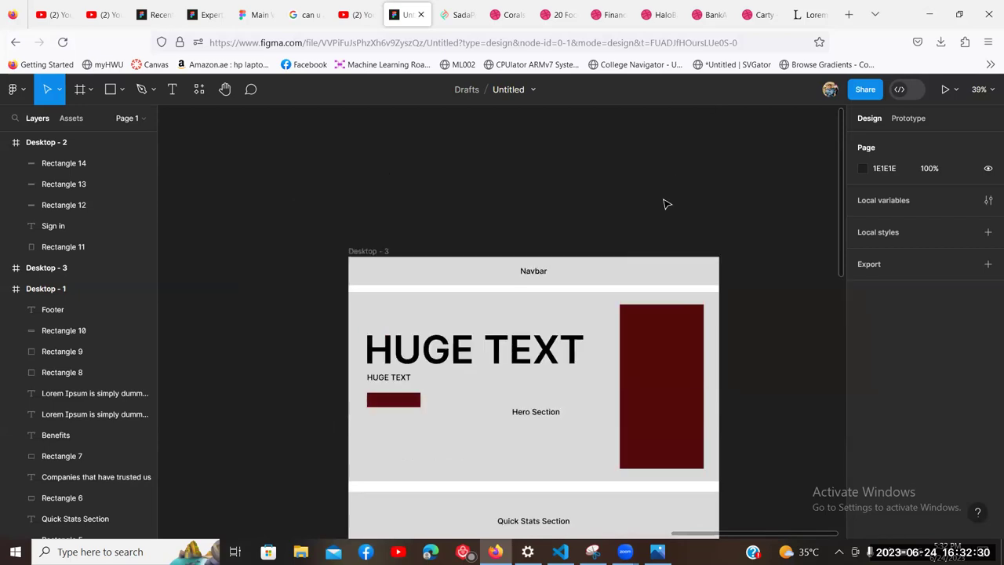
scroll(689, 186, "up", 5)
scroll(688, 186, "down", 5)
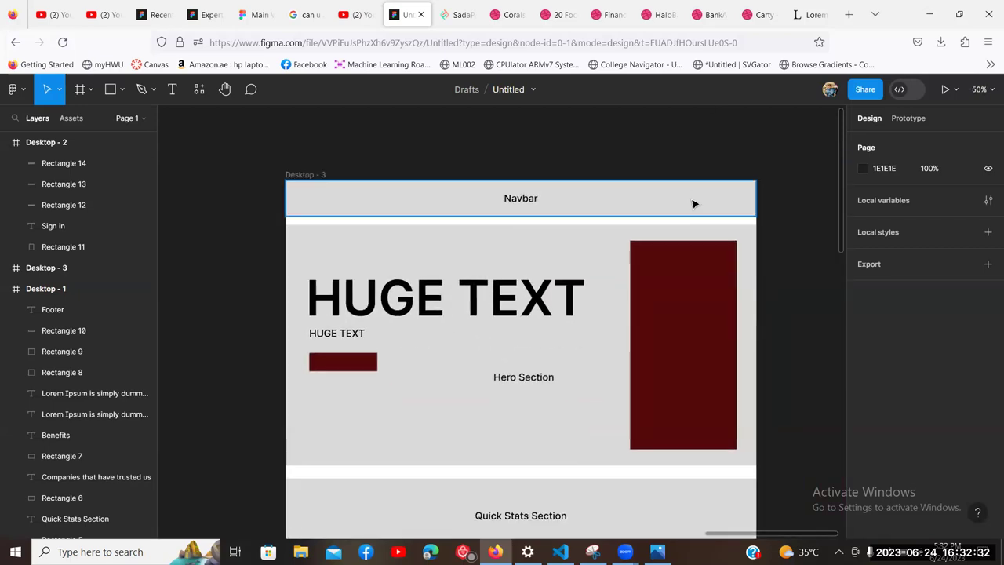
left_click(692, 204)
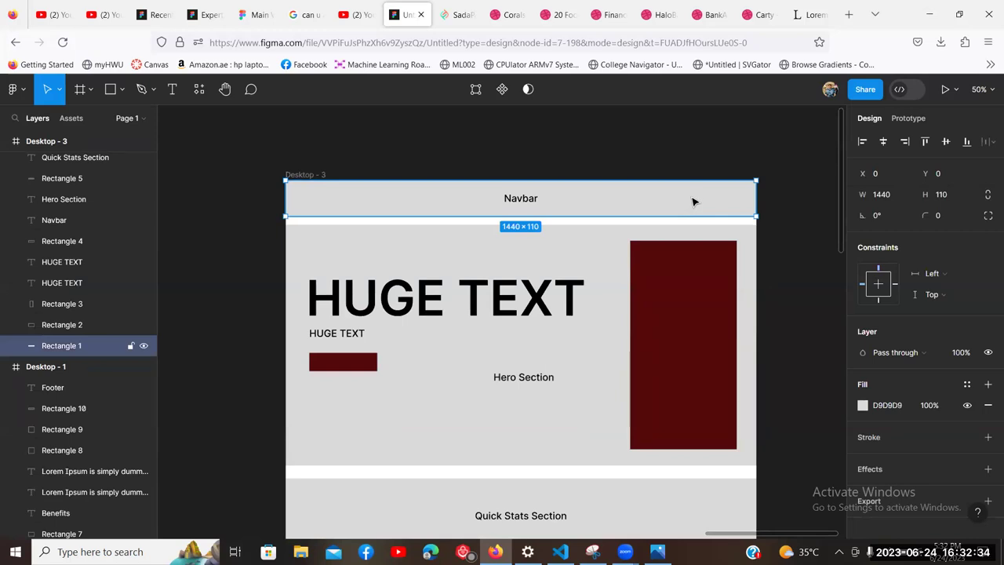
key("Delete")
left_click(532, 200)
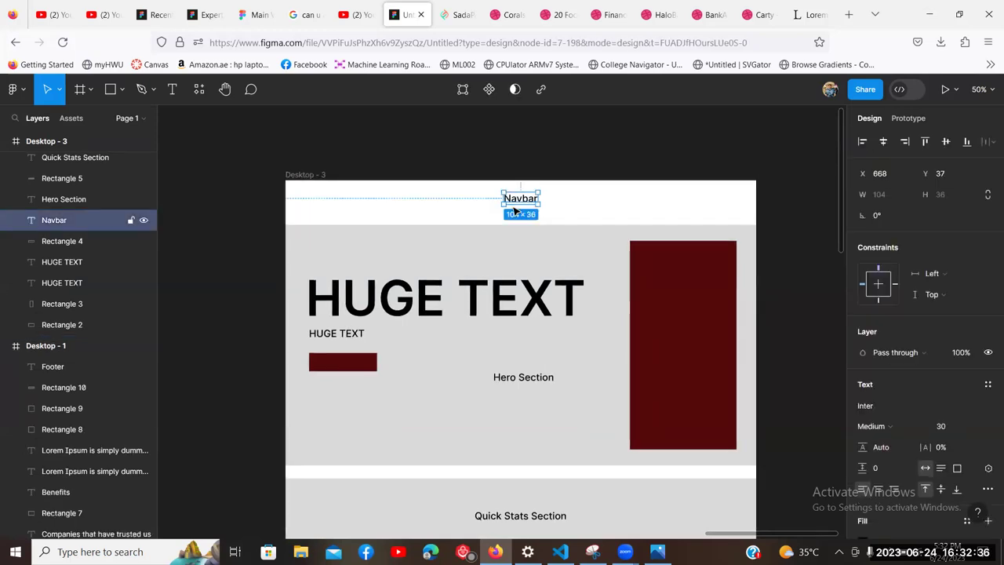
key("Delete")
Step: Draw an 822×54 rectangle bar across the top of Desktop - 3 with corner radius 45
left_click(122, 89)
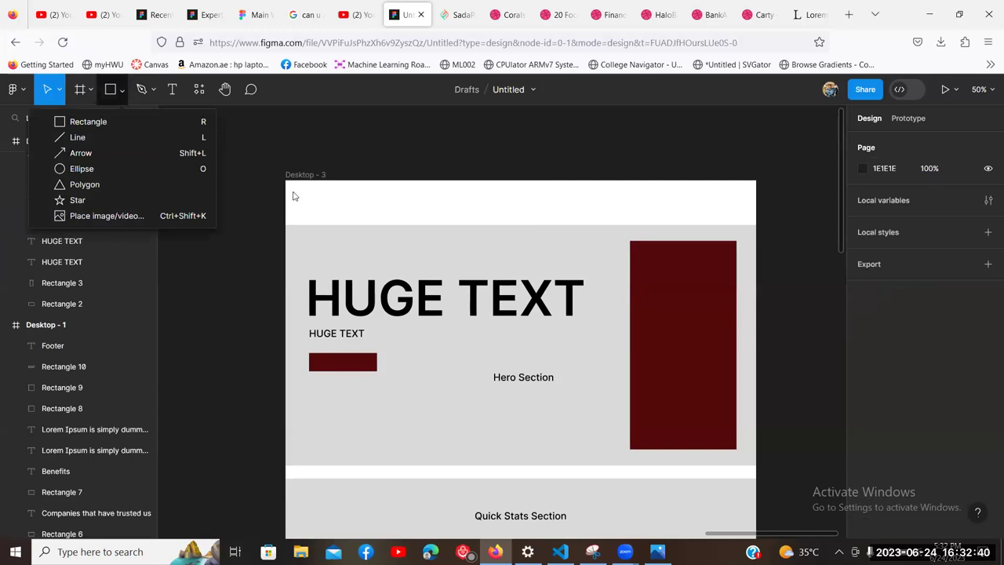
left_click(121, 90)
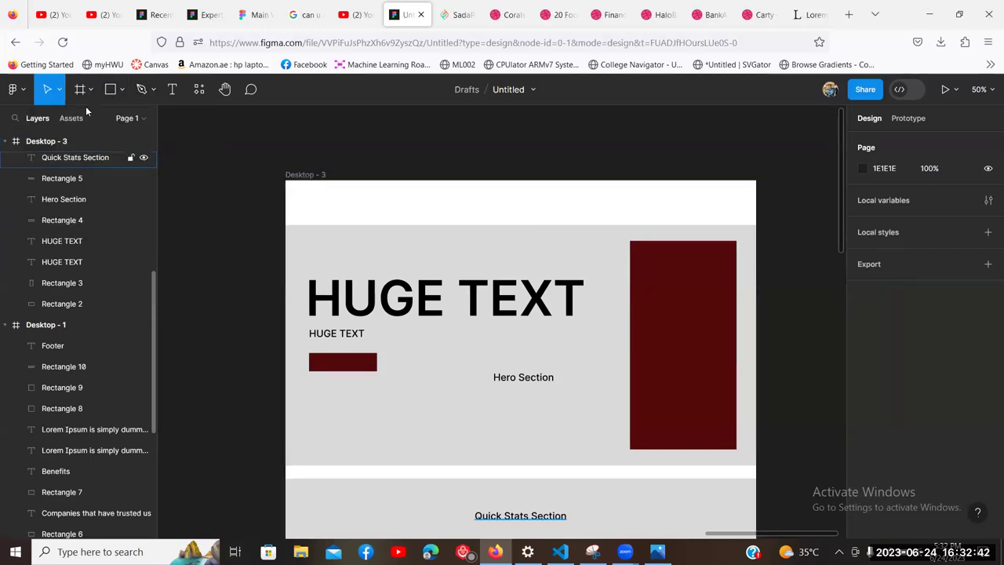
left_click(111, 90)
left_click(121, 89)
left_click(70, 118)
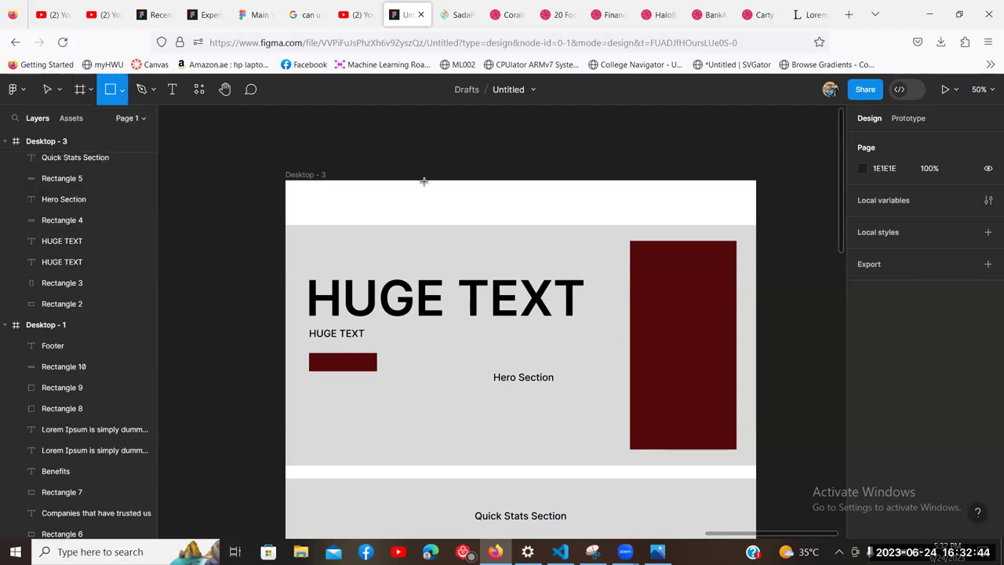
left_click_drag(382, 192, 652, 210)
scroll(904, 385, "down", 1)
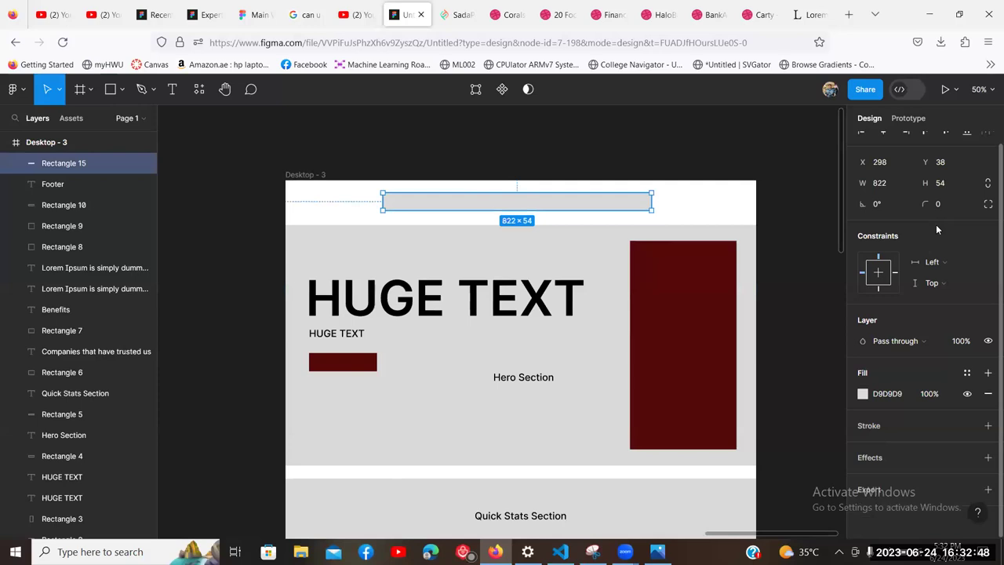
left_click(947, 211)
type("45")
key("Return")
Step: Switch the bar's fill to a linear gradient stretched from its left end to its right end
left_click(864, 393)
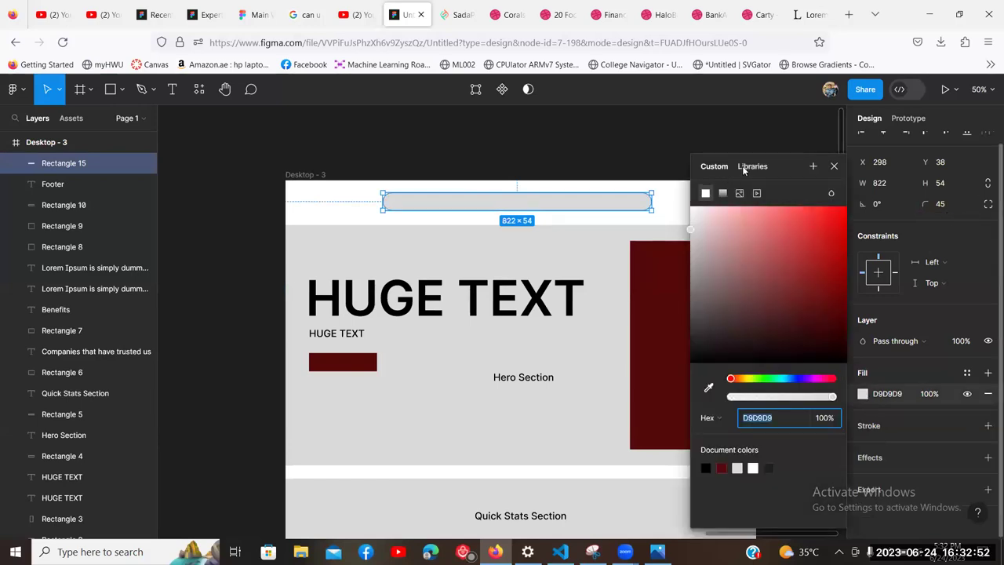
left_click(724, 192)
left_click_drag(706, 260, 690, 344)
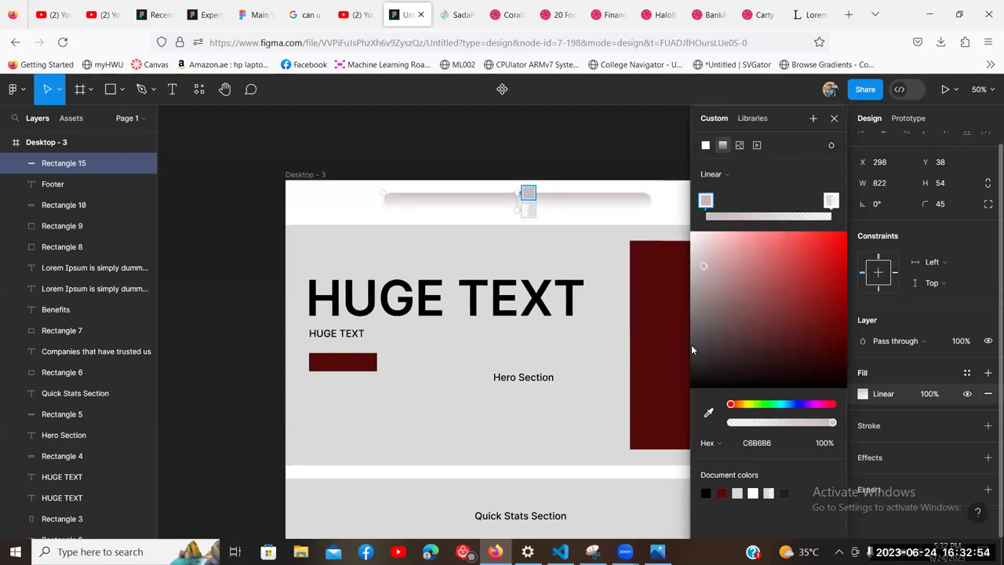
left_click_drag(518, 194, 394, 181)
left_click_drag(516, 210, 679, 209)
scroll(541, 156, "right", 3)
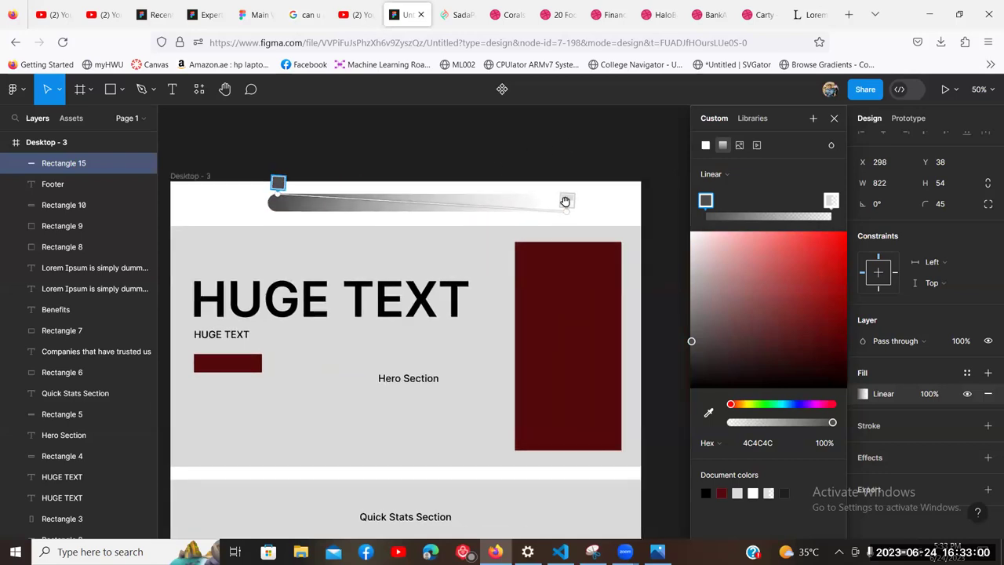
left_click_drag(565, 197, 535, 202)
Step: Set the gradient stops to dark greys: left stop 312F2F, right stop 4A4848
left_click(830, 200)
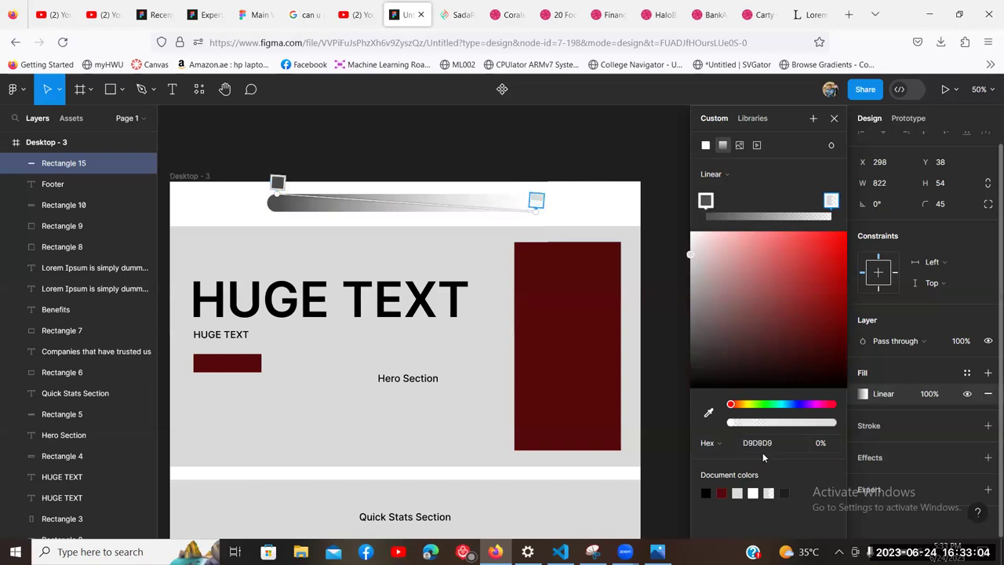
left_click_drag(791, 124, 619, 124)
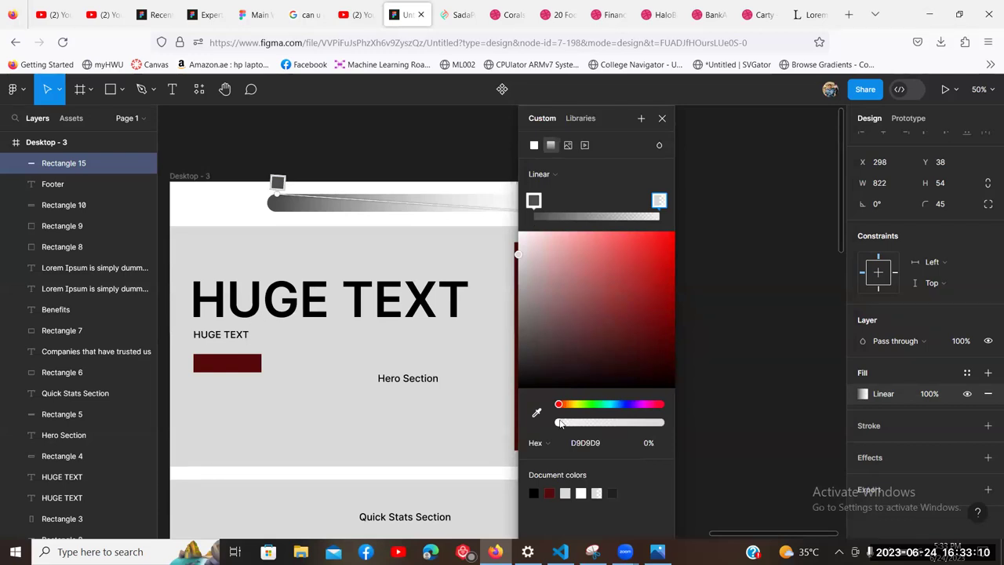
left_click_drag(558, 422, 701, 424)
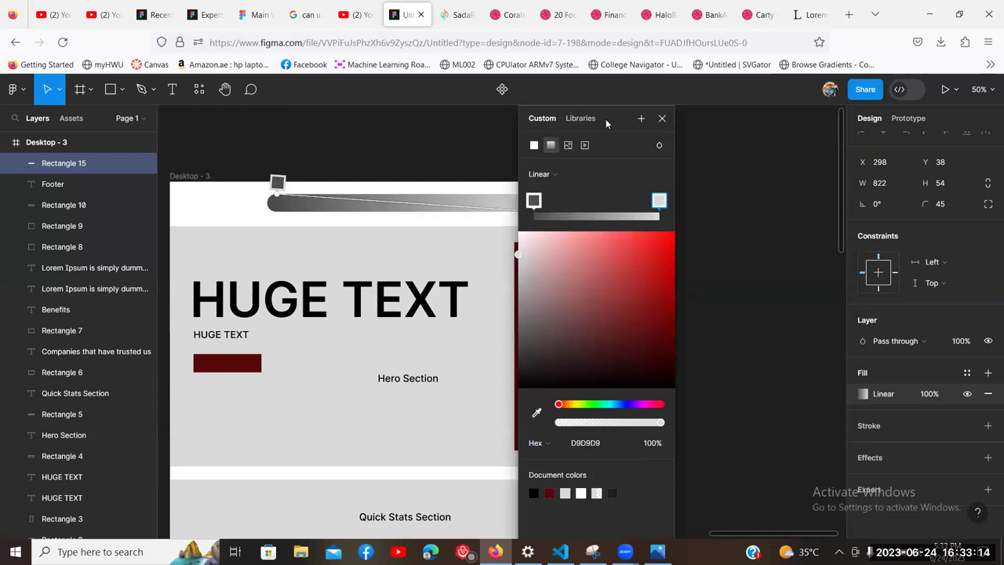
left_click_drag(605, 118, 727, 118)
left_click(656, 201)
left_click(643, 358)
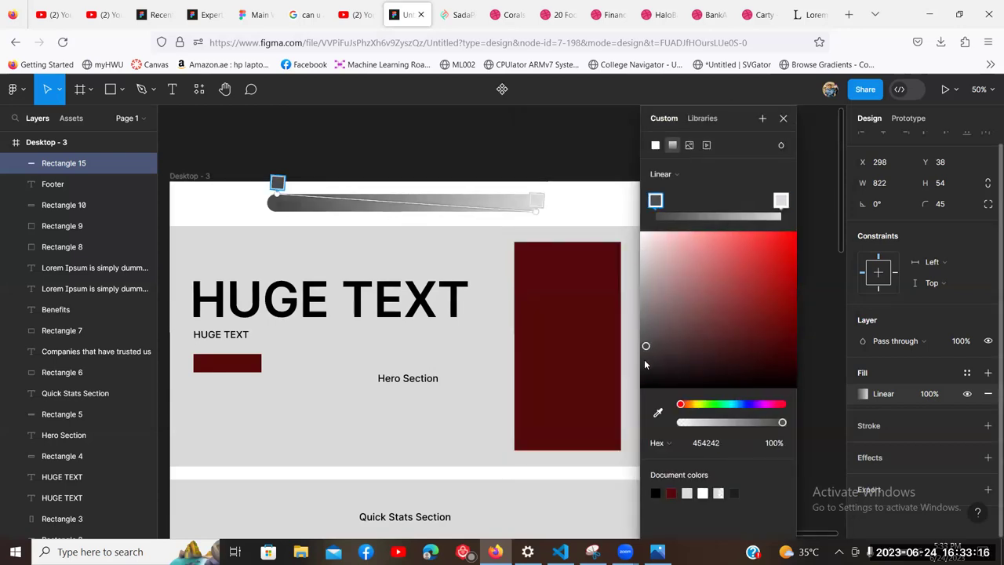
left_click(780, 201)
left_click(644, 354)
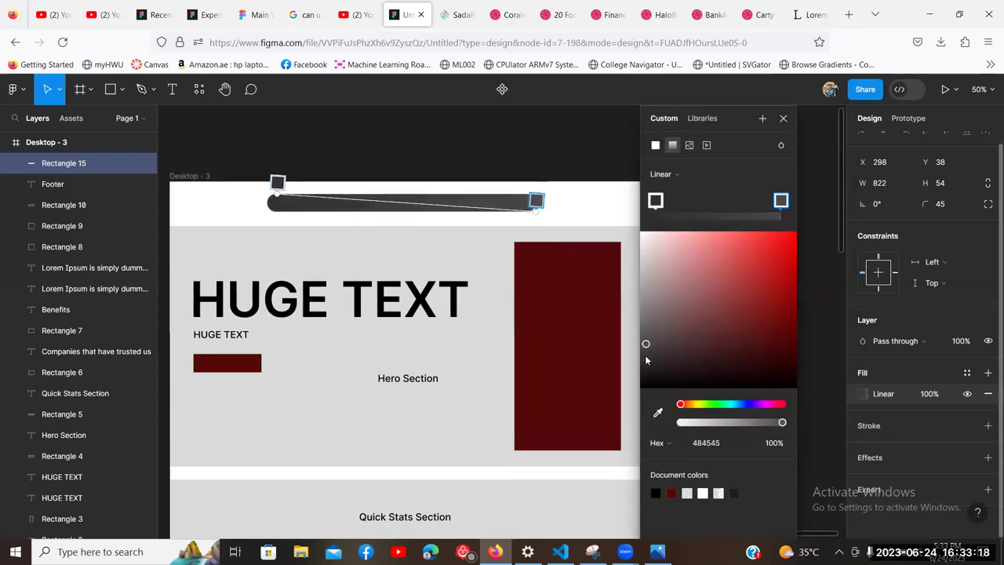
left_click_drag(645, 355, 644, 345)
Step: Set the left gradient stop to 60% opacity and the right stop to 40%
left_click(656, 200)
left_click(780, 445)
double_click(781, 445)
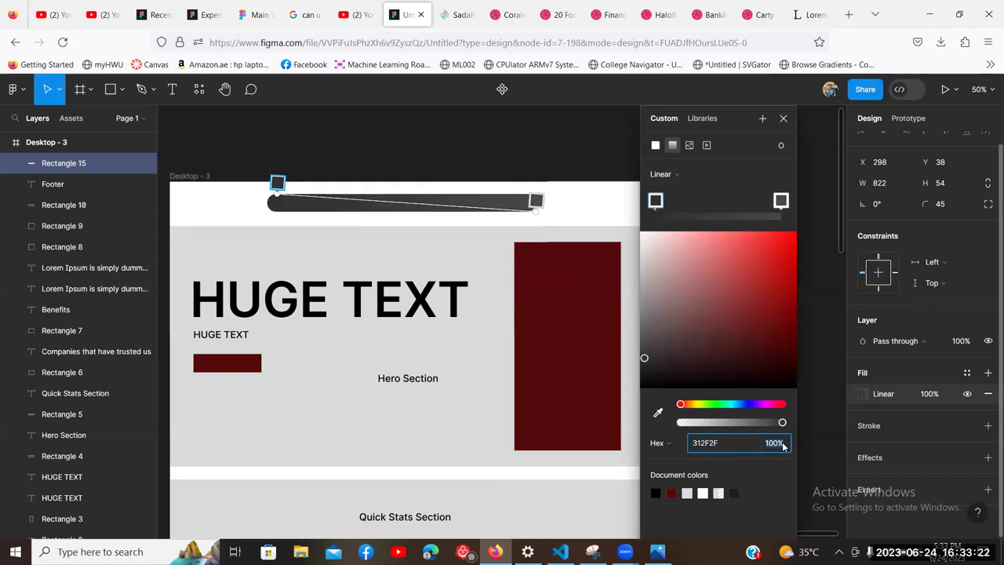
type("60")
key("Return")
left_click(780, 201)
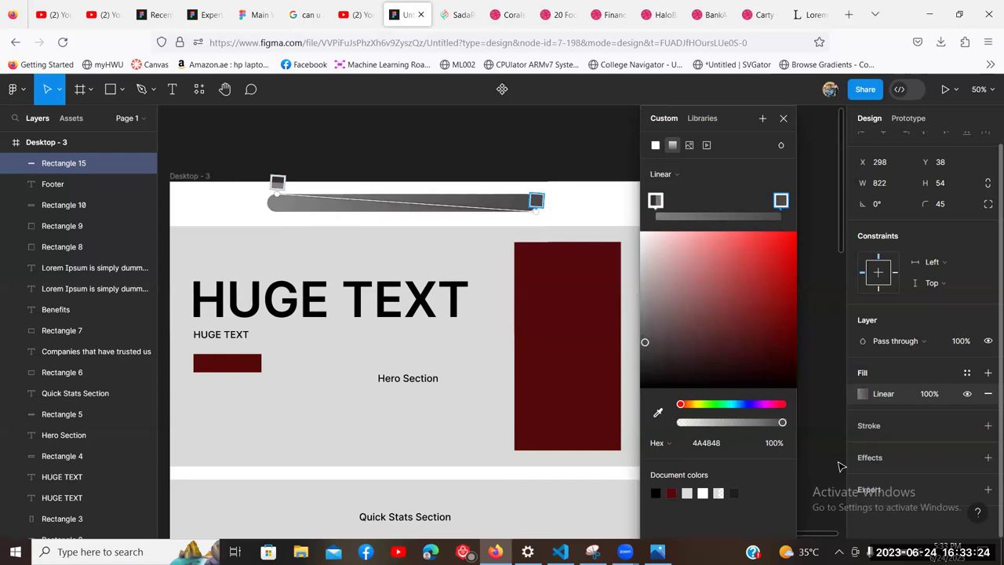
double_click(777, 447)
type("40")
key("Return")
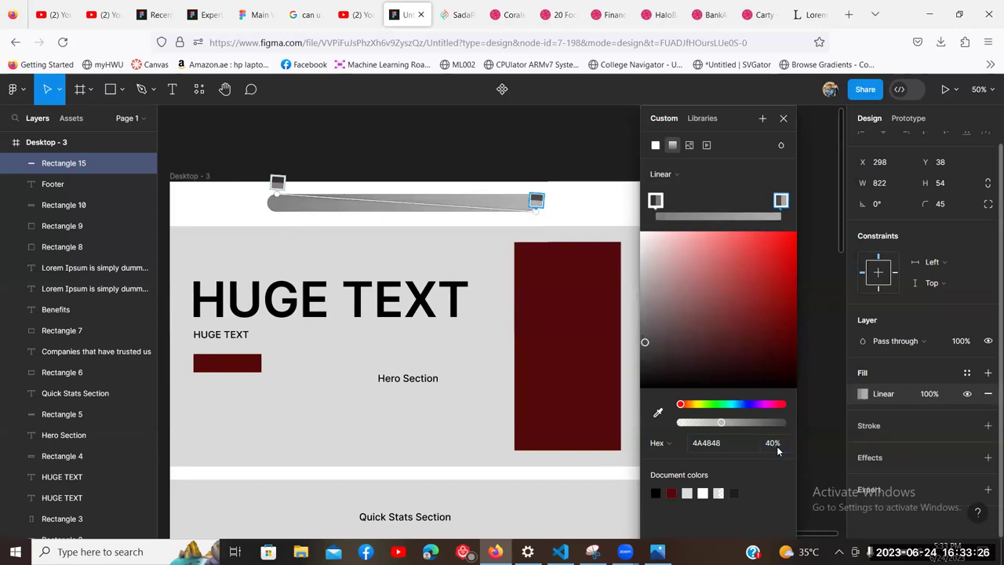
key("Escape")
Step: Set the Desktop - 3 frame's background fill to black (000000)
left_click(235, 157)
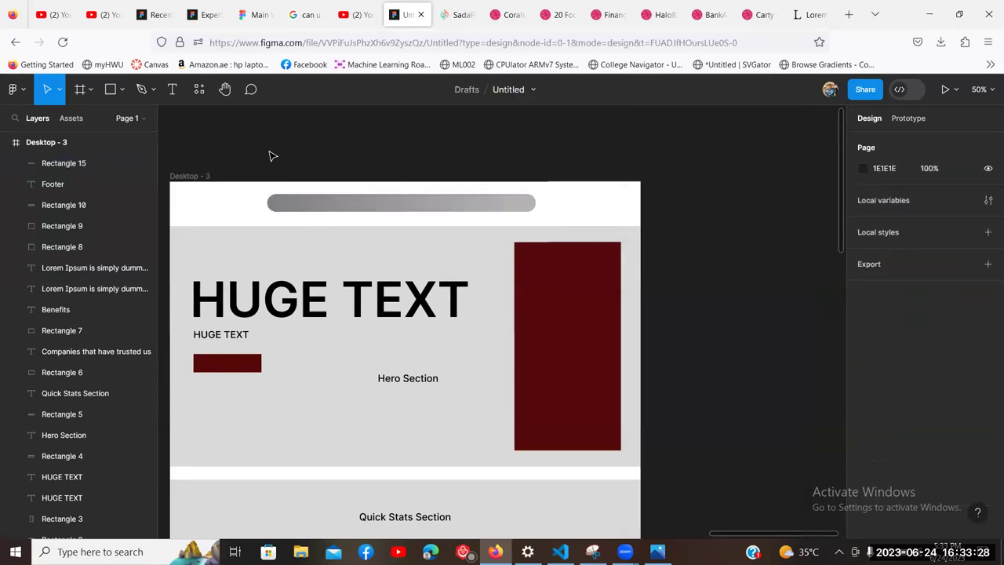
scroll(269, 155, "left", 3)
left_click(335, 166)
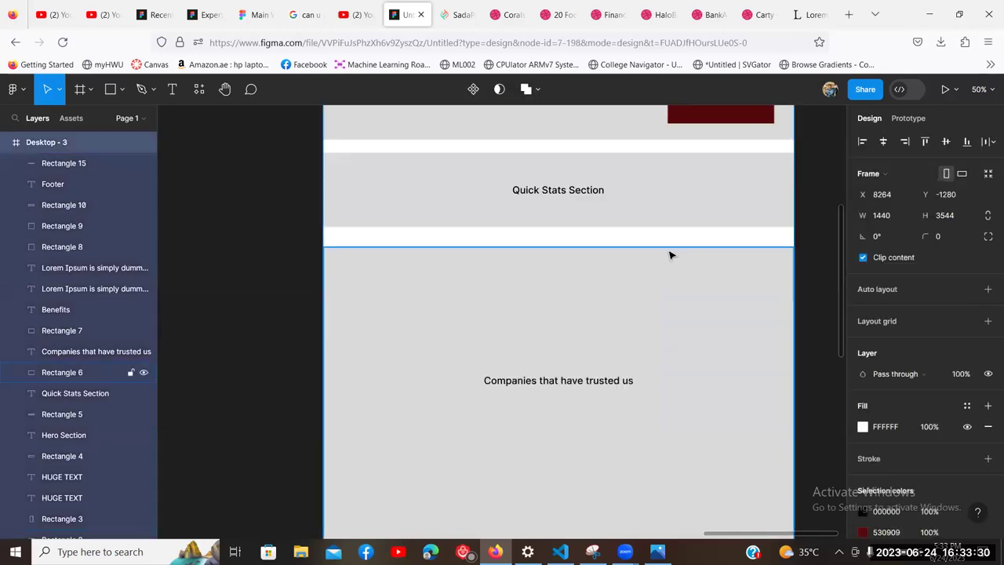
scroll(638, 251, "down", 9)
left_click(862, 426)
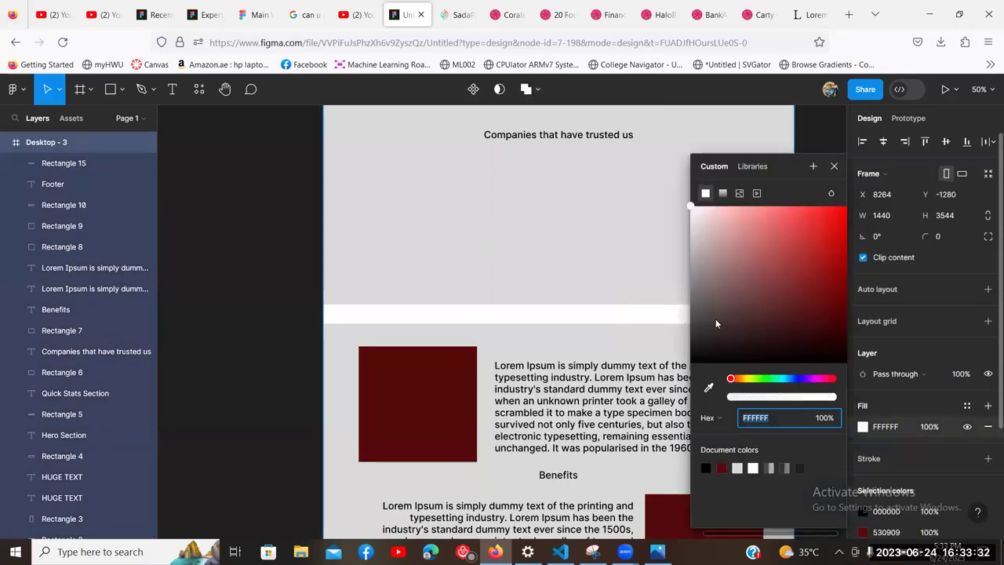
left_click(690, 363)
left_click(289, 257)
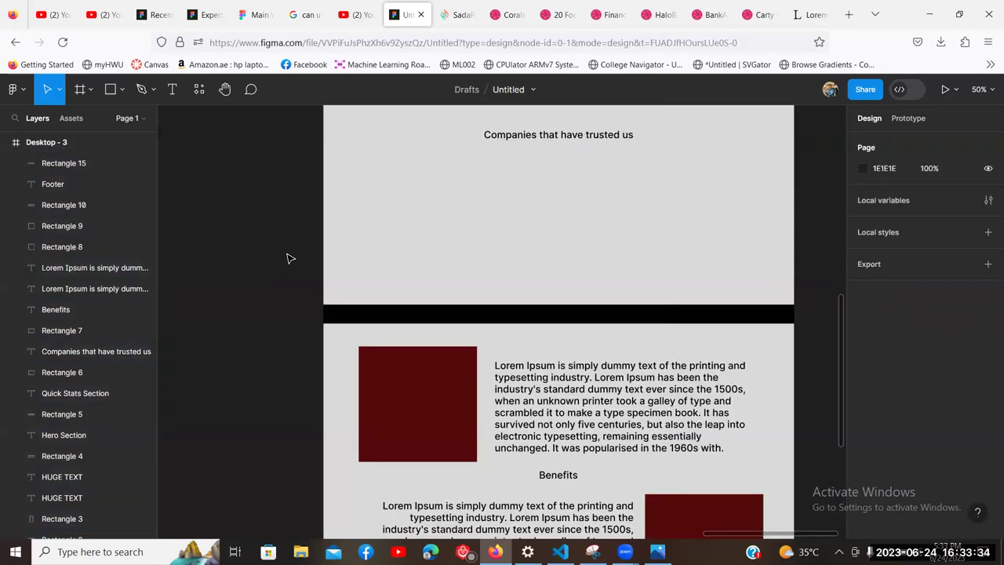
Step: Delete the hero's HUGE TEXT heading, Rectangle 3, small text line, red bar and remaining content
scroll(290, 257, "up", 6)
scroll(486, 224, "up", 2)
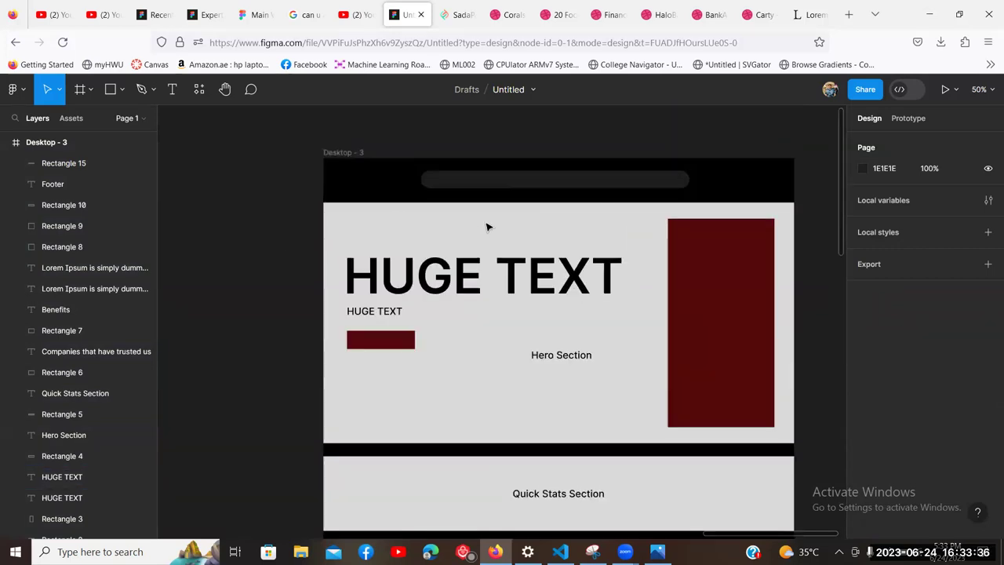
scroll(471, 236, "down", 2)
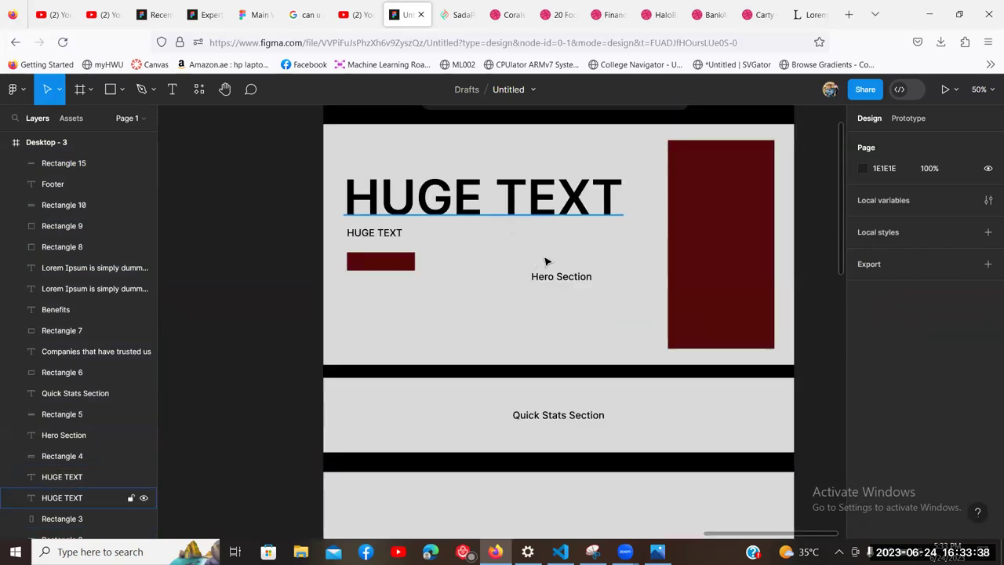
scroll(487, 298, "up", 2)
left_click(494, 291)
key("Delete")
left_click(722, 304)
key("Delete")
left_click(392, 318)
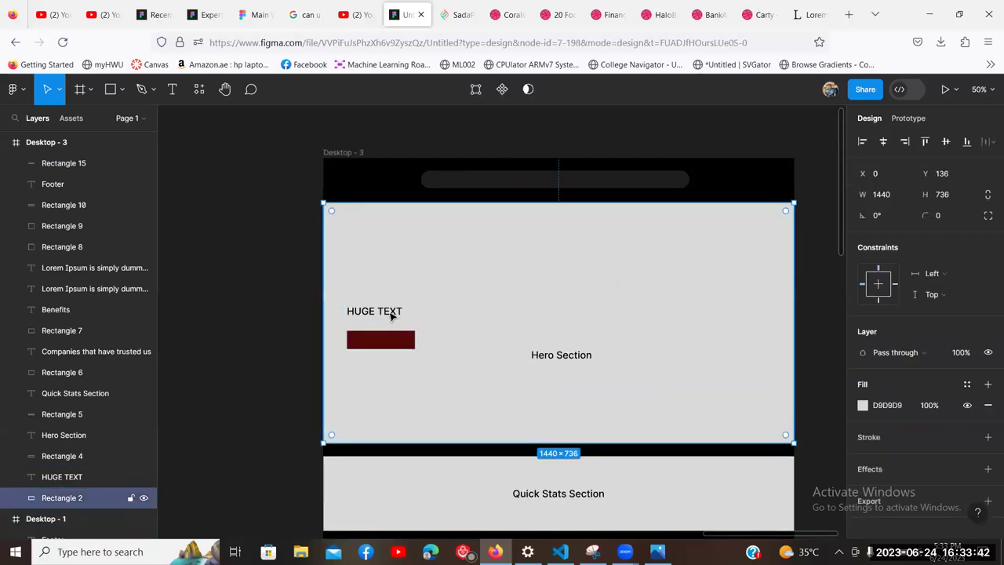
left_click(389, 312)
key("Delete")
left_click(387, 340)
key("Delete")
left_click(583, 357)
key("Delete")
left_click(701, 331)
key("Delete")
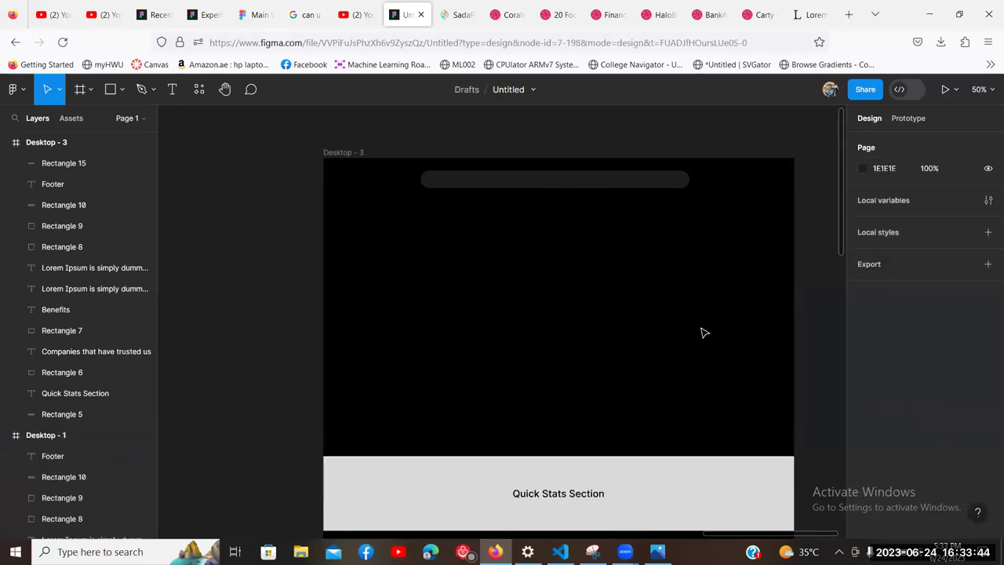
left_click_drag(586, 305, 558, 286)
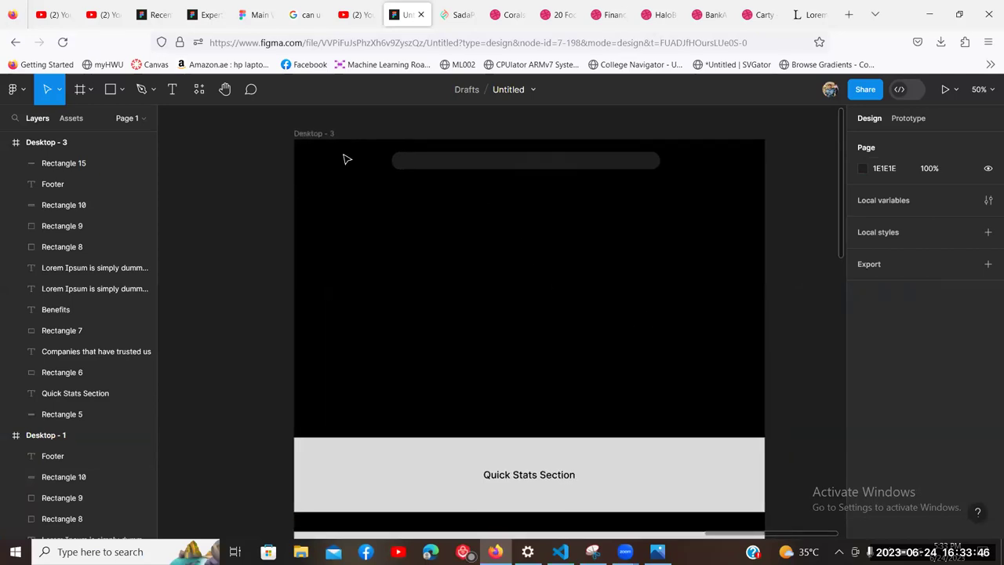
Step: Select the navbar pill and wrap it in a new frame with Ctrl+Alt+G
left_click(172, 90)
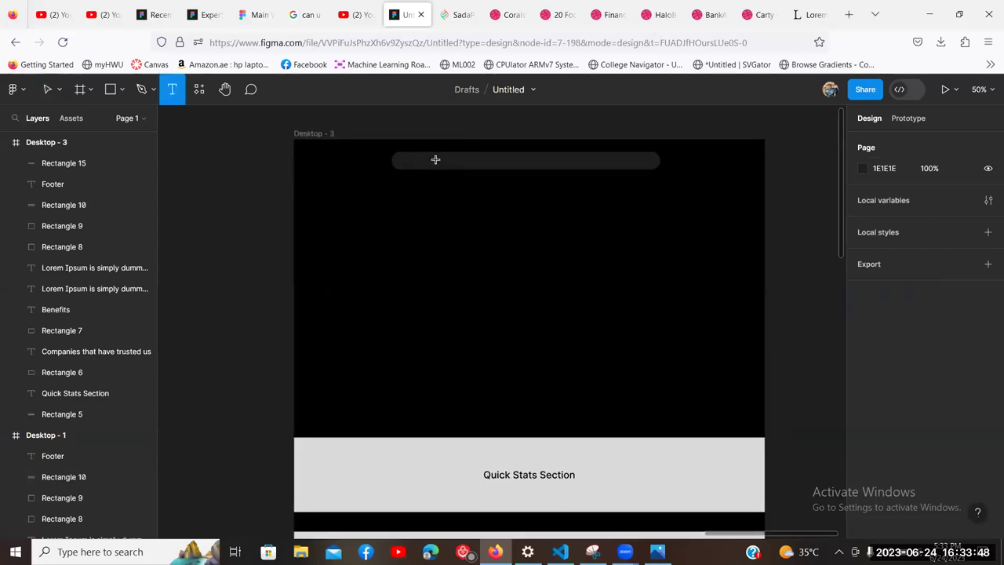
key("v")
left_click(429, 165)
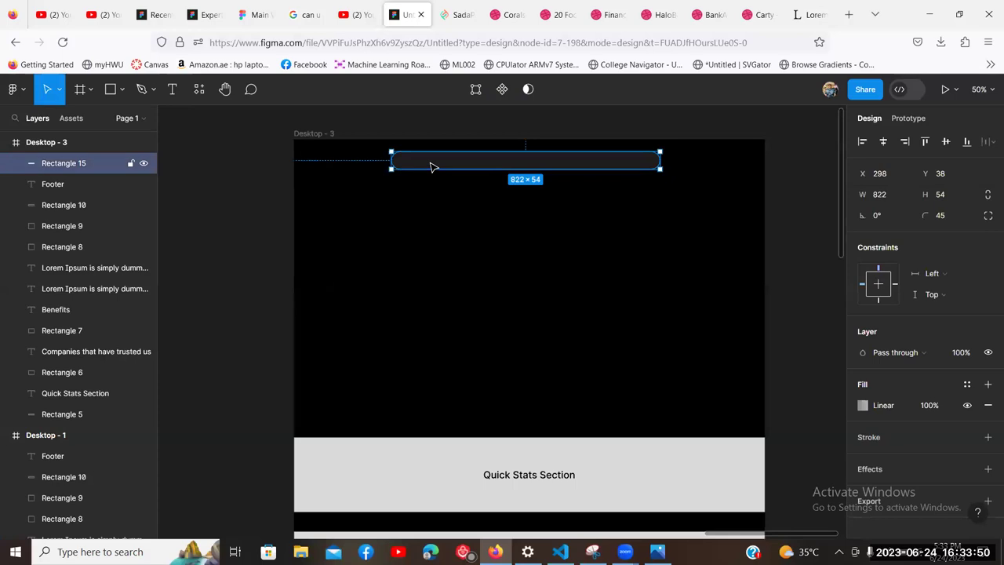
right_click(431, 167)
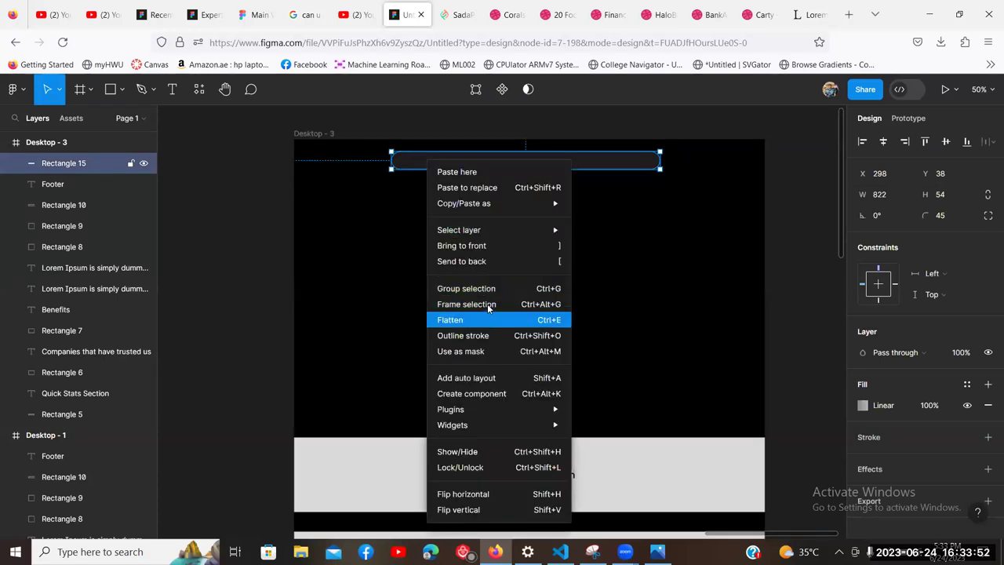
key("ctrl+alt+g")
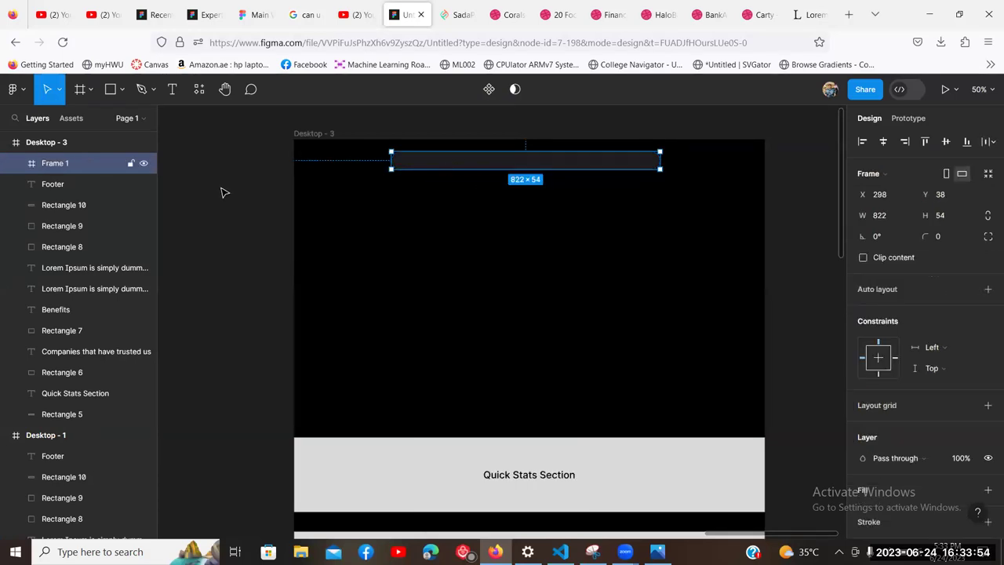
Step: Expand Frame 1 in the layers panel to confirm the pill is inside, leaving Frame 1 selected
left_click(17, 163)
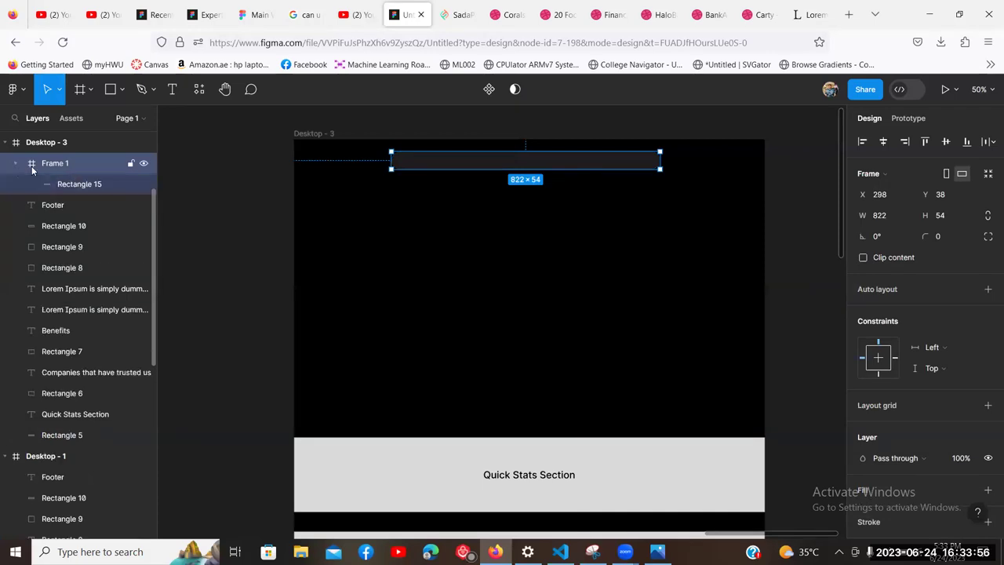
left_click(88, 183)
left_click(204, 188)
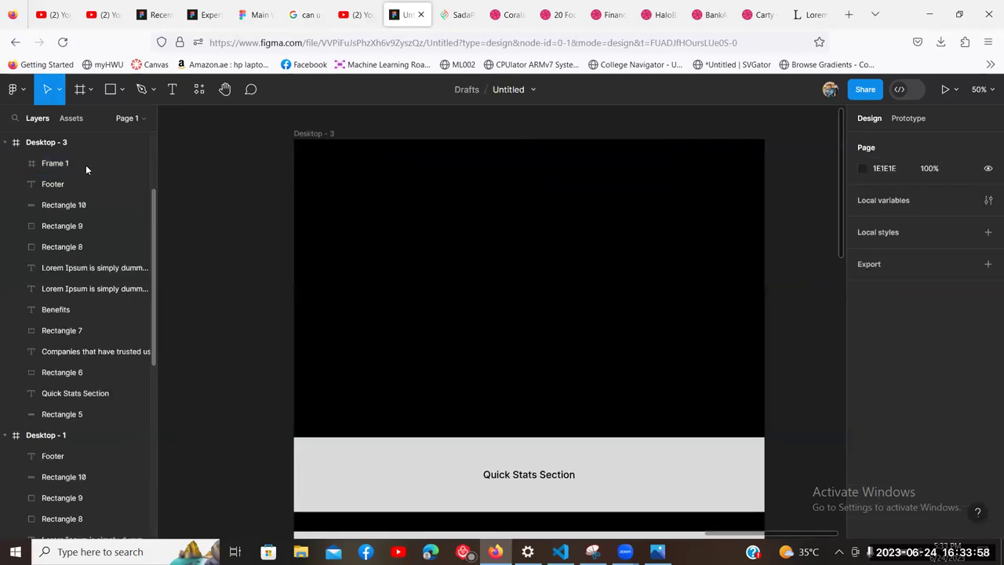
left_click(85, 164)
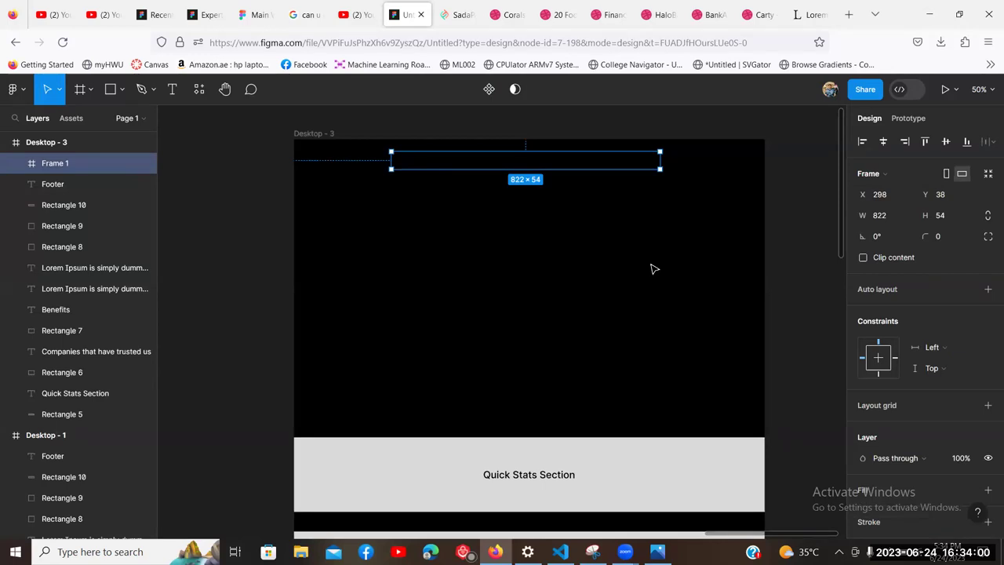
left_click(654, 269)
key("ctrl+z")
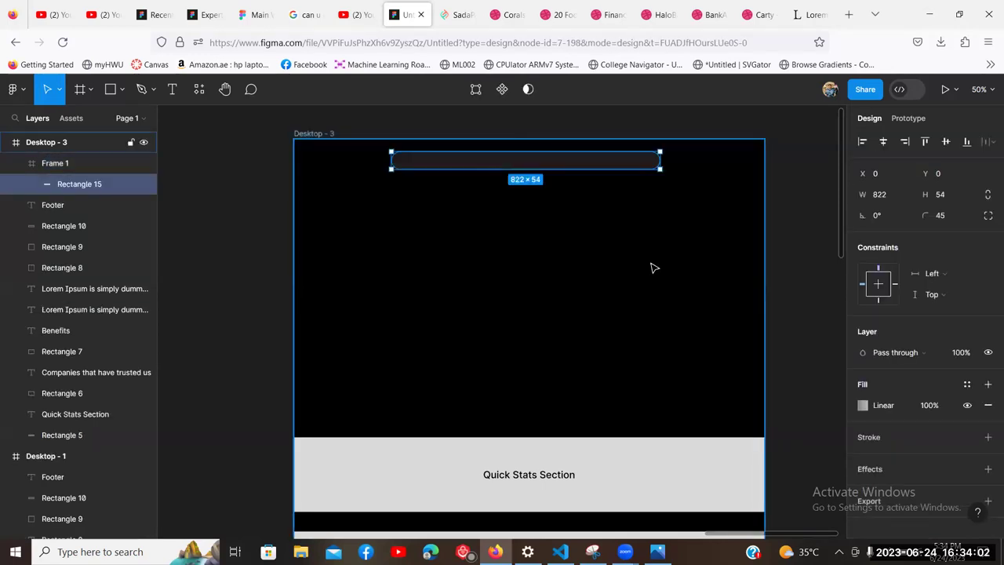
left_click(803, 298)
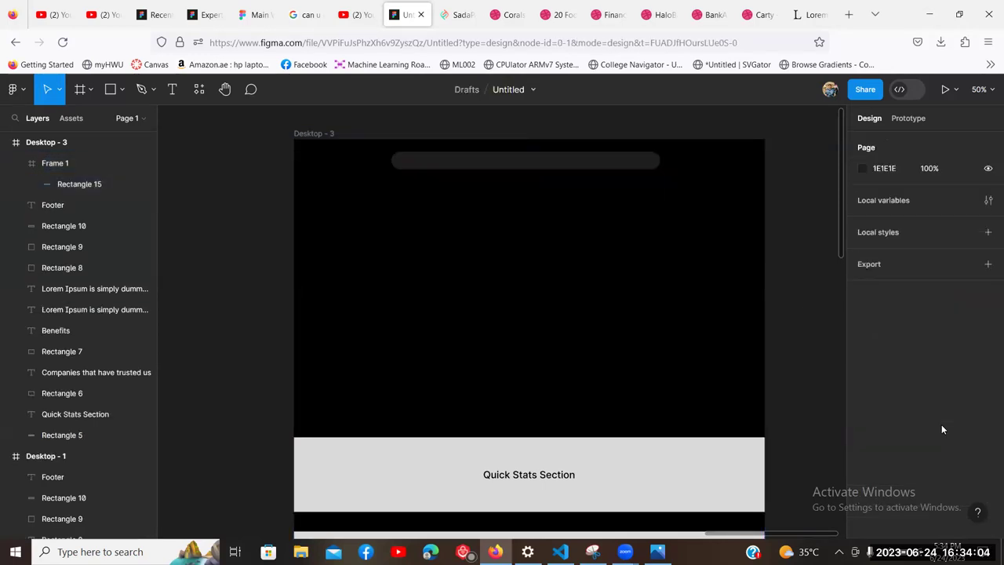
key("ctrl+z")
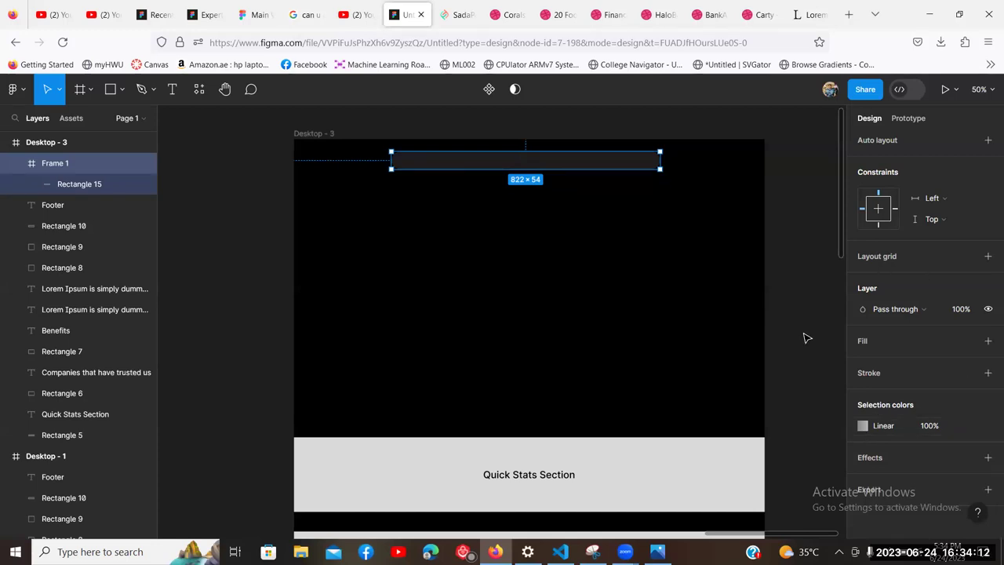
left_click(862, 426)
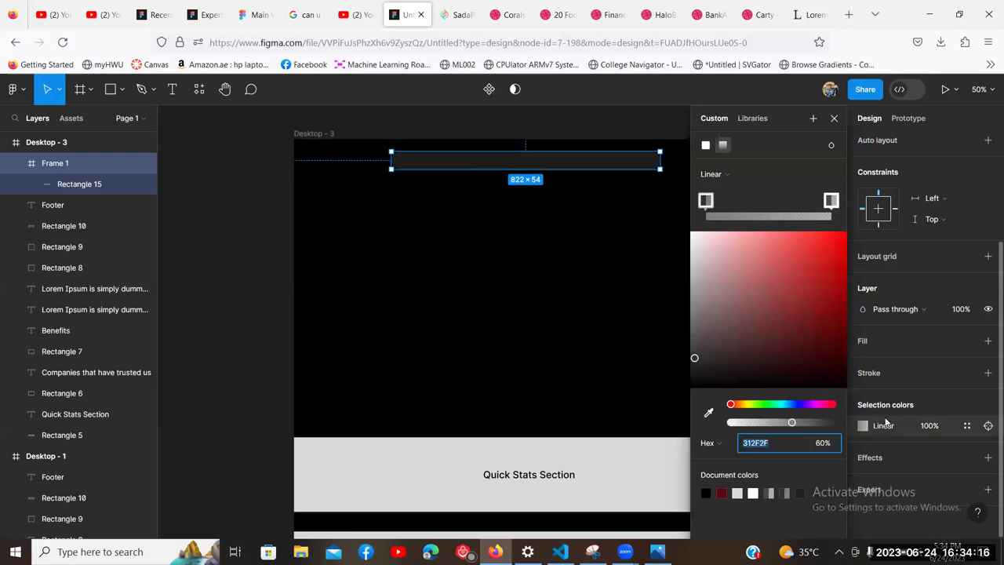
left_click(269, 329)
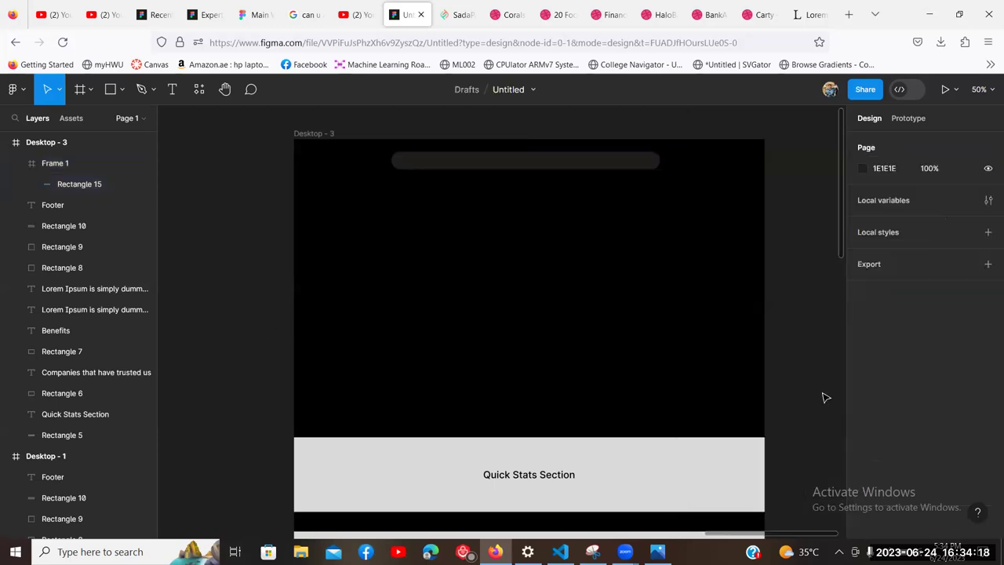
left_click(604, 170)
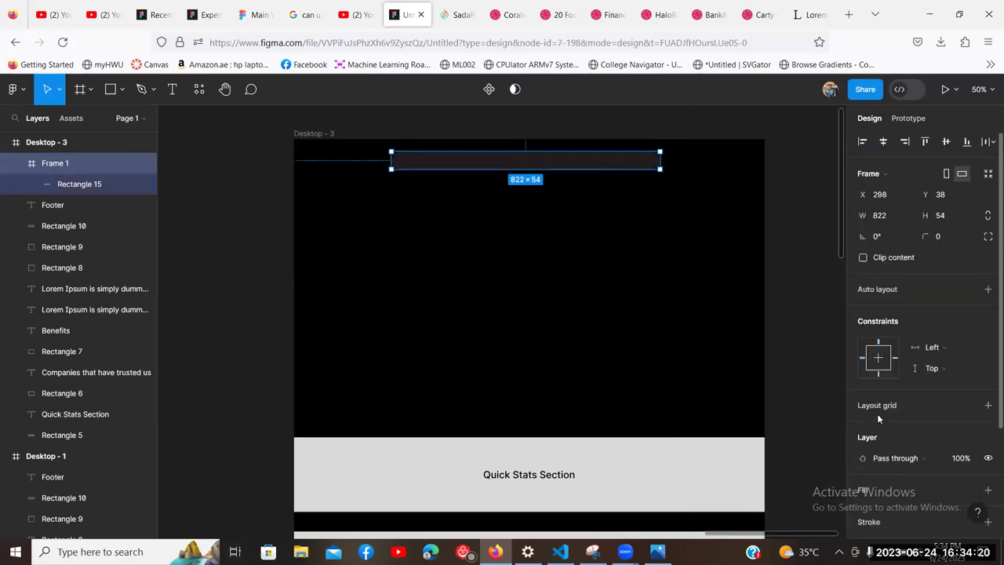
scroll(878, 419, "down", 3)
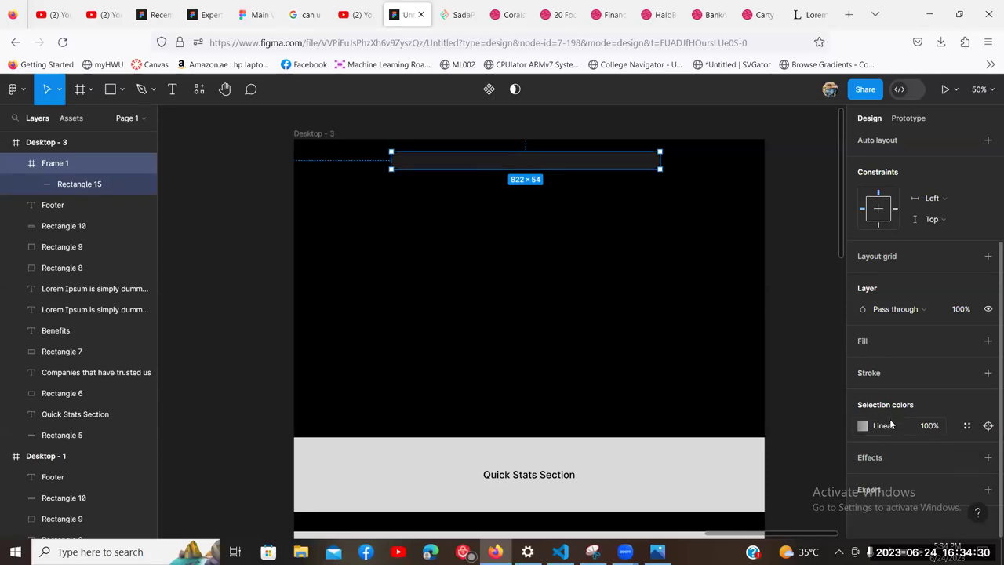
left_click(863, 425)
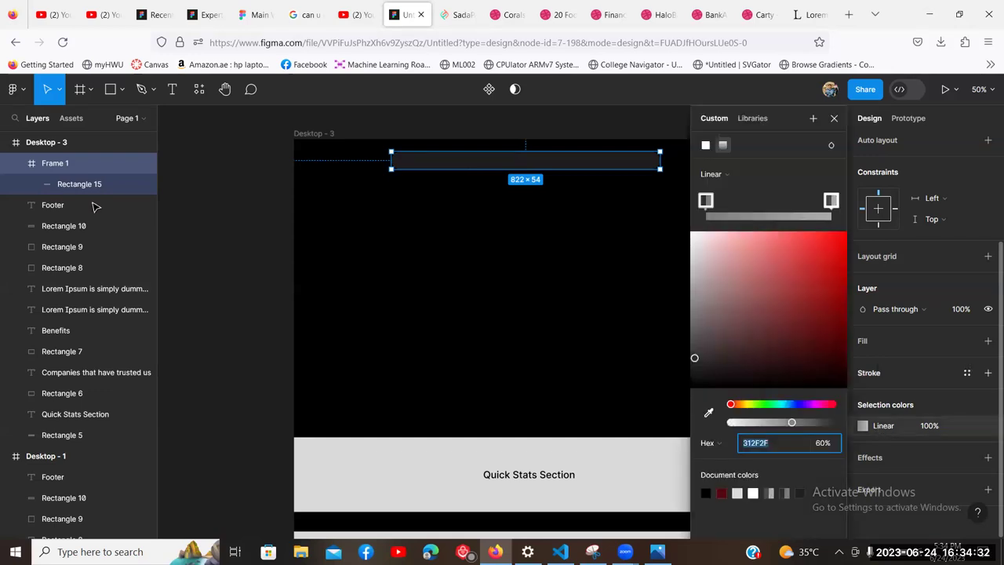
left_click(86, 186)
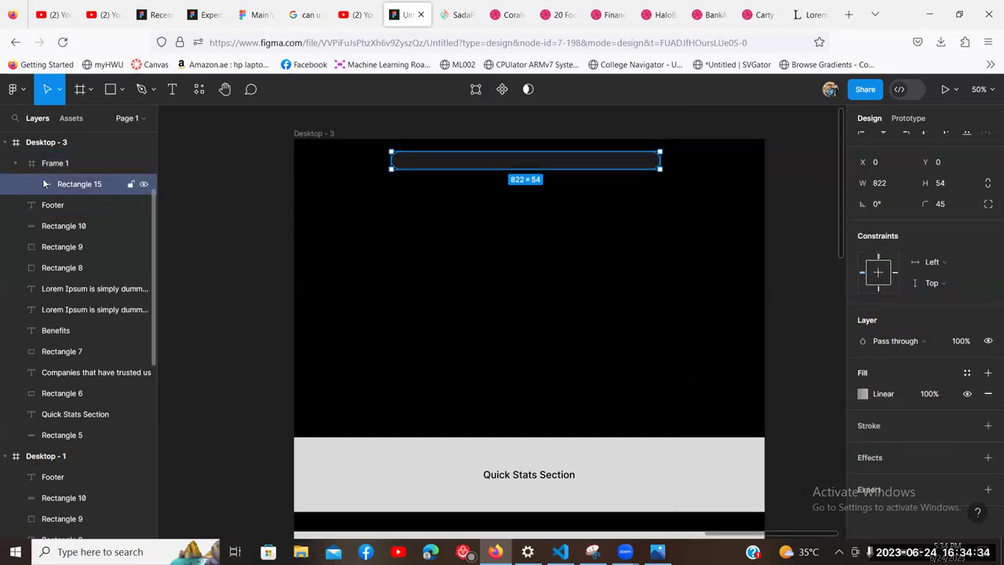
Step: Create a local color style named 'Navbar Color' from Rectangle 15's gradient fill
left_click(966, 374)
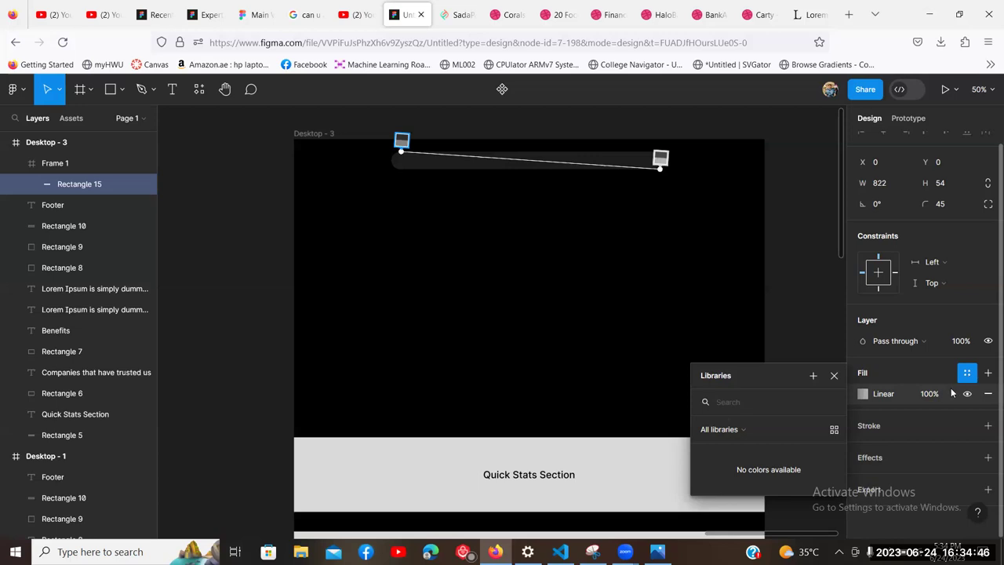
left_click(815, 378)
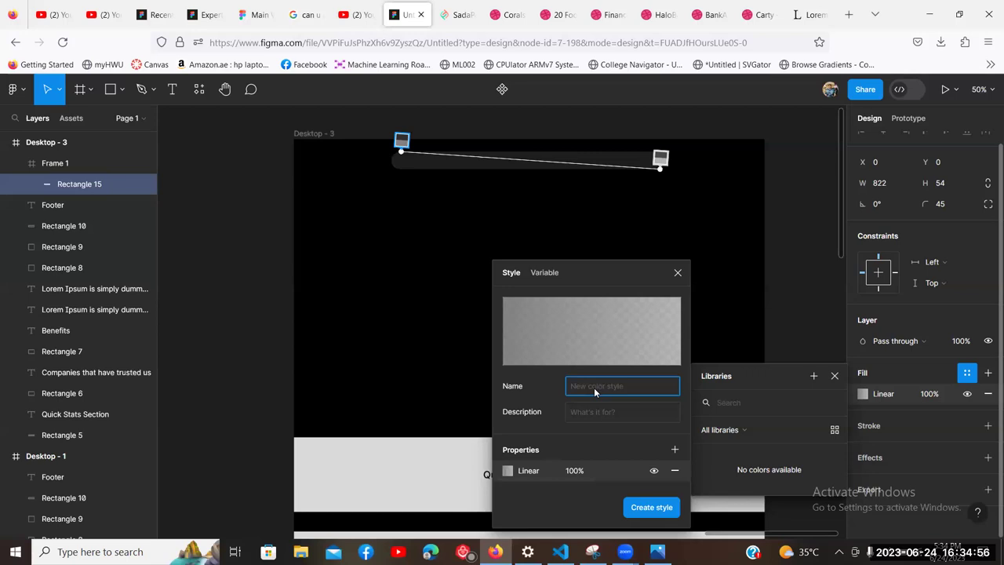
type("Navbar Color")
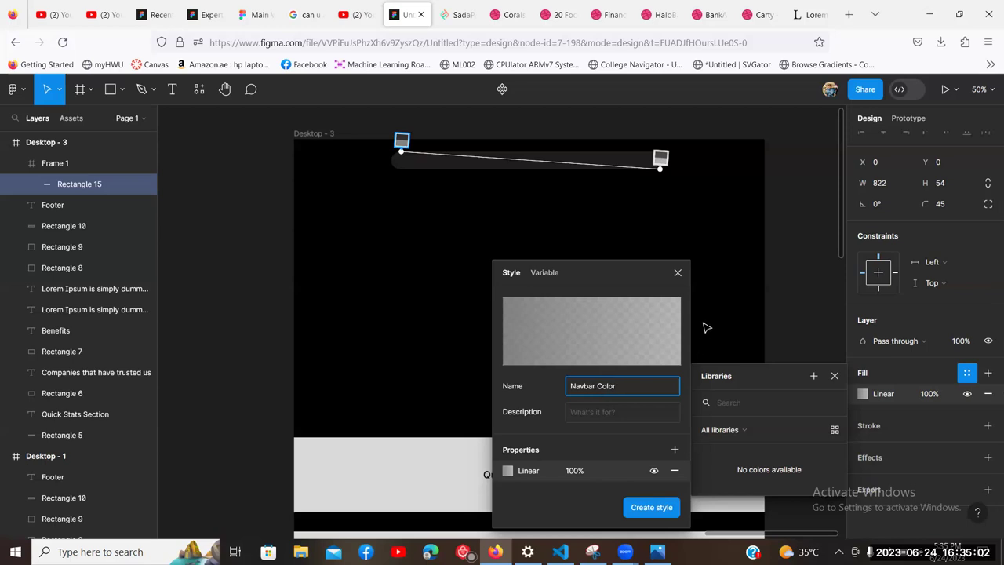
key("Return")
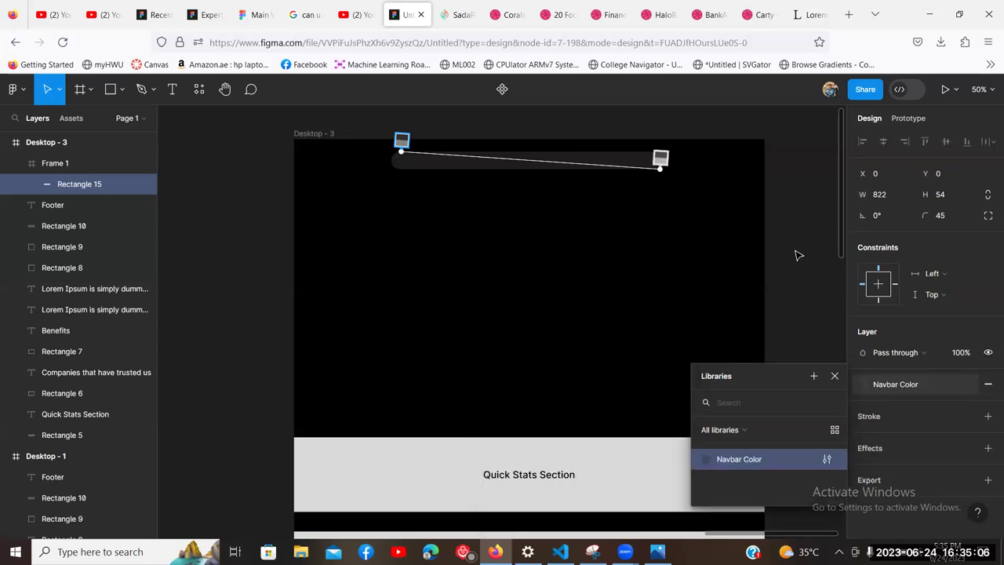
key("Escape")
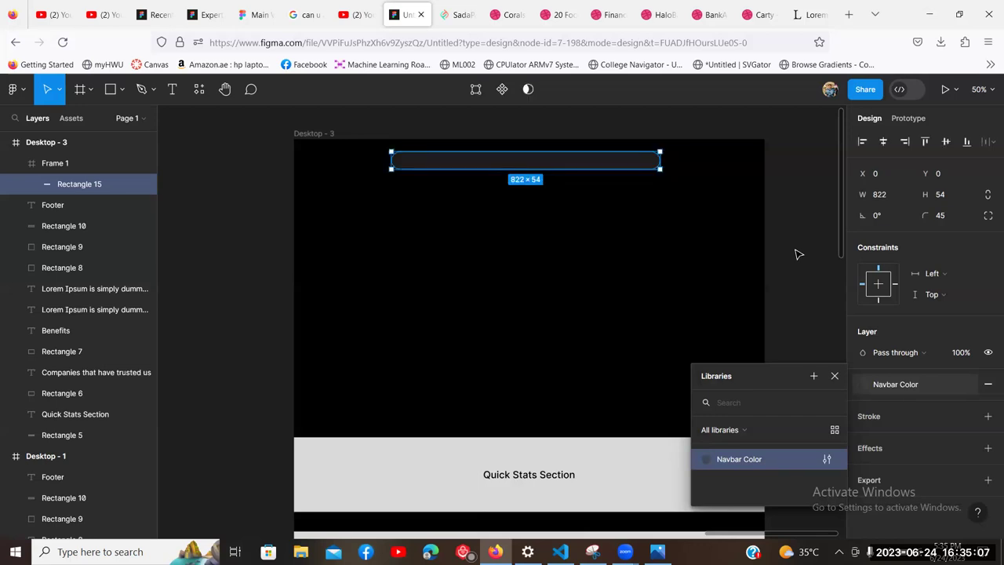
left_click(638, 239)
Step: Apply the Navbar Color style to Rectangle 6 behind 'Companies that have trusted us', replacing D9D9D9
scroll(502, 408, "down", 4)
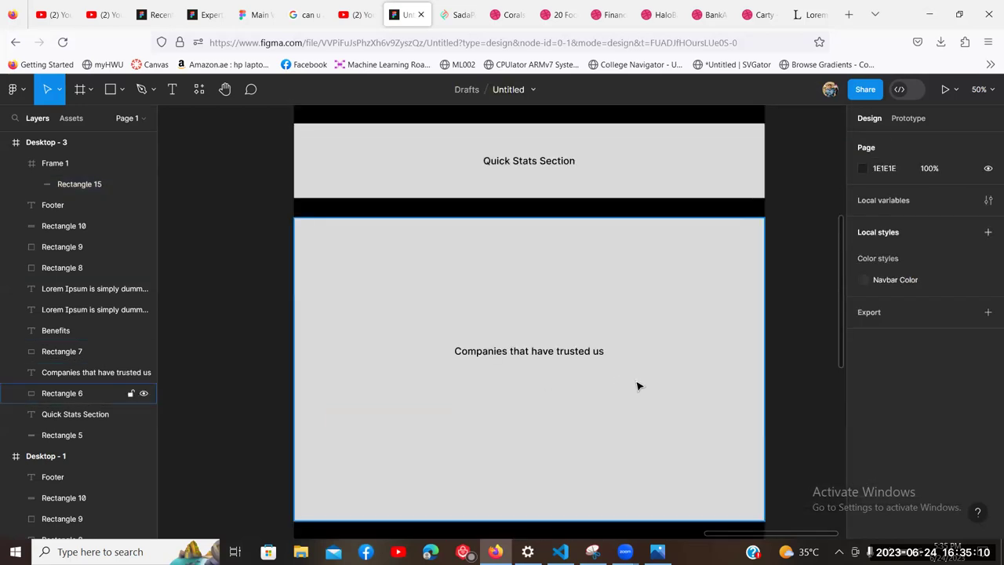
left_click(638, 383)
scroll(641, 381, "down", 2)
scroll(799, 369, "up", 1)
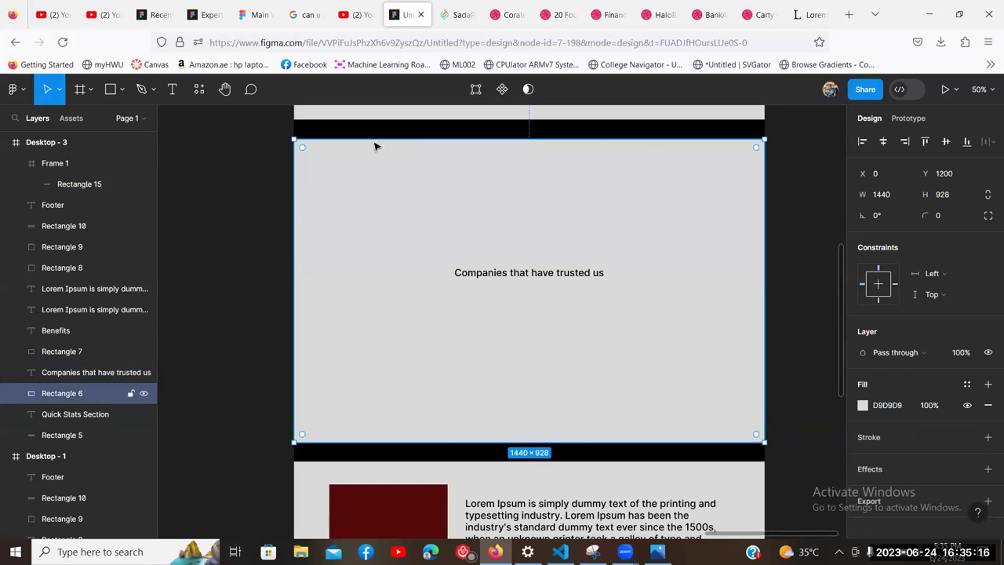
scroll(699, 345, "up", 5)
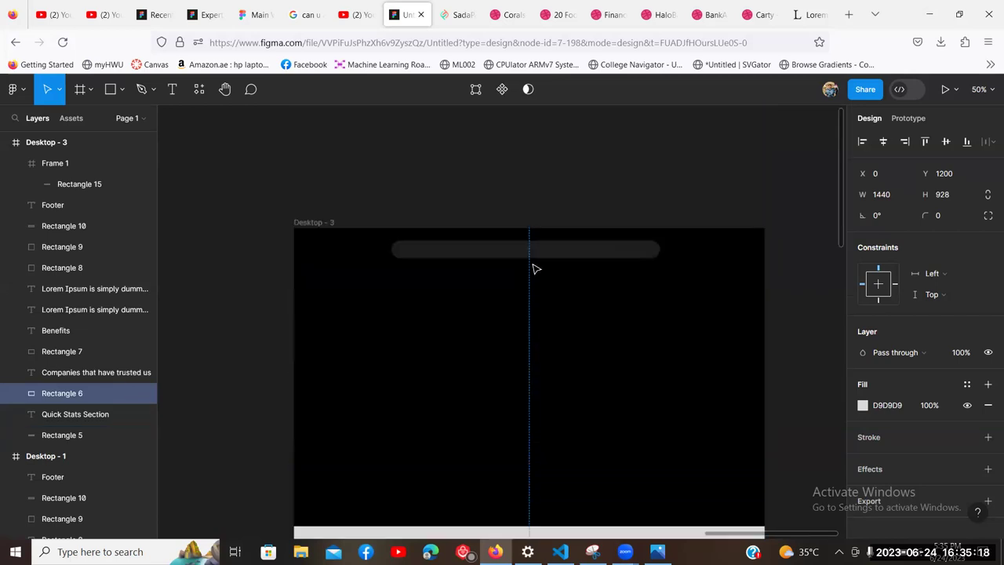
scroll(564, 296, "down", 5)
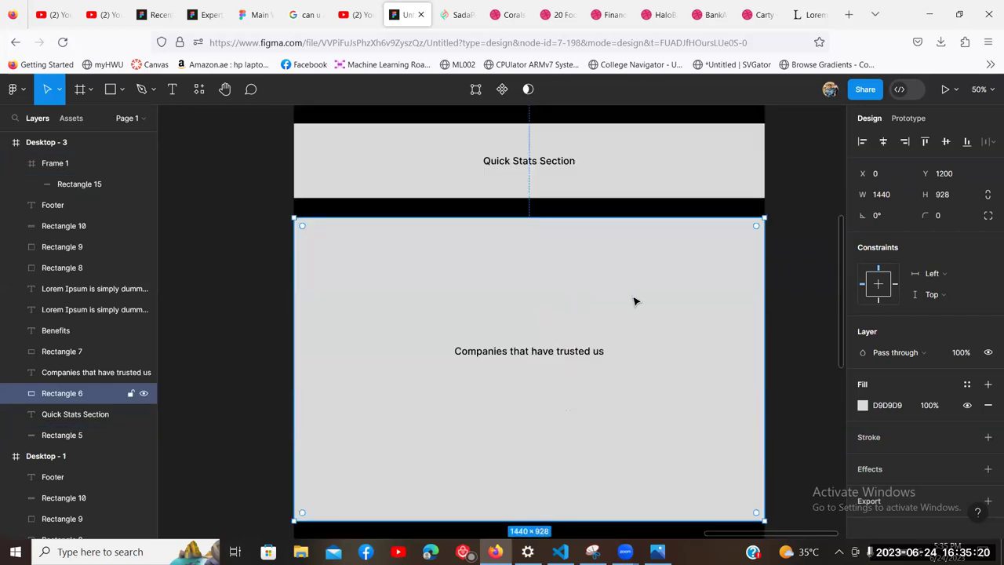
scroll(635, 301, "down", 2)
scroll(612, 353, "up", 1)
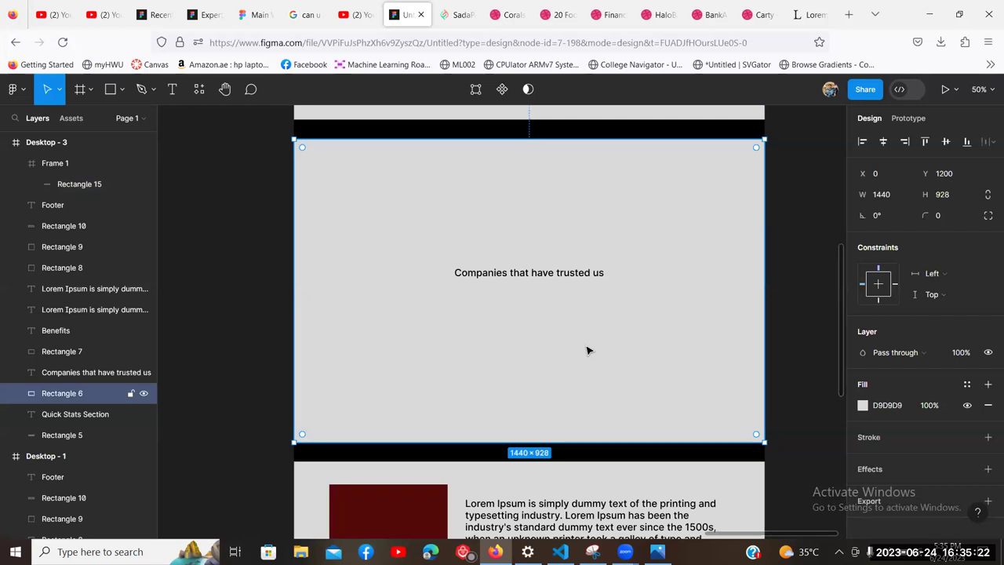
left_click(967, 385)
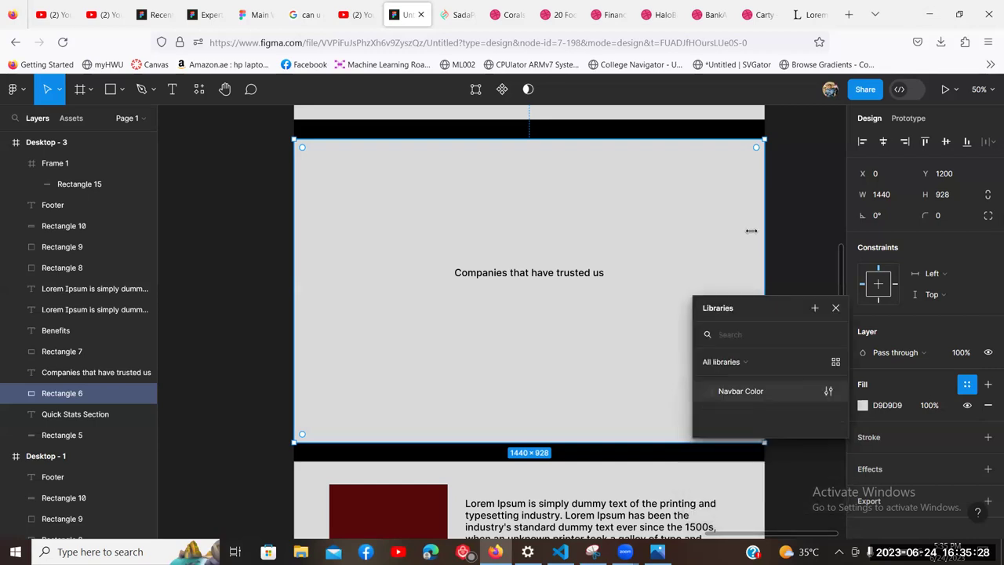
left_click(816, 285)
left_click(815, 284)
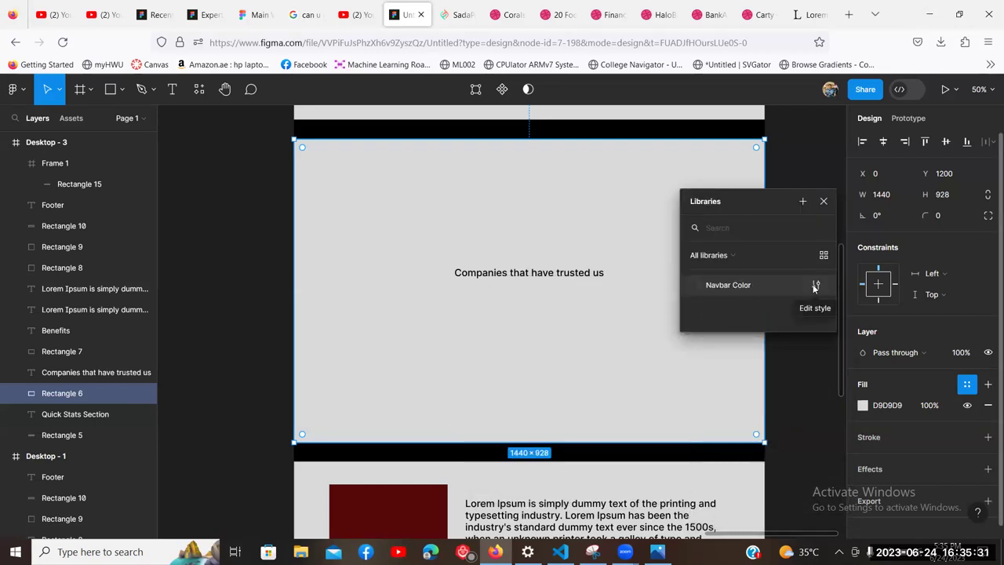
left_click(700, 287)
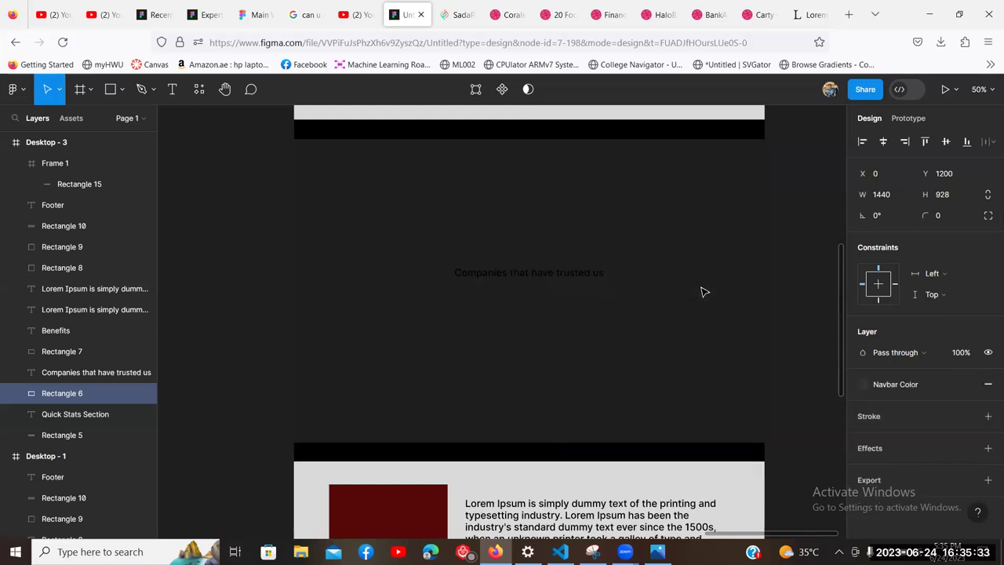
left_click(803, 305)
Step: Recheck the Companies section rectangle, then select Frame 1 holding the navbar pill
scroll(803, 305, "up", 5)
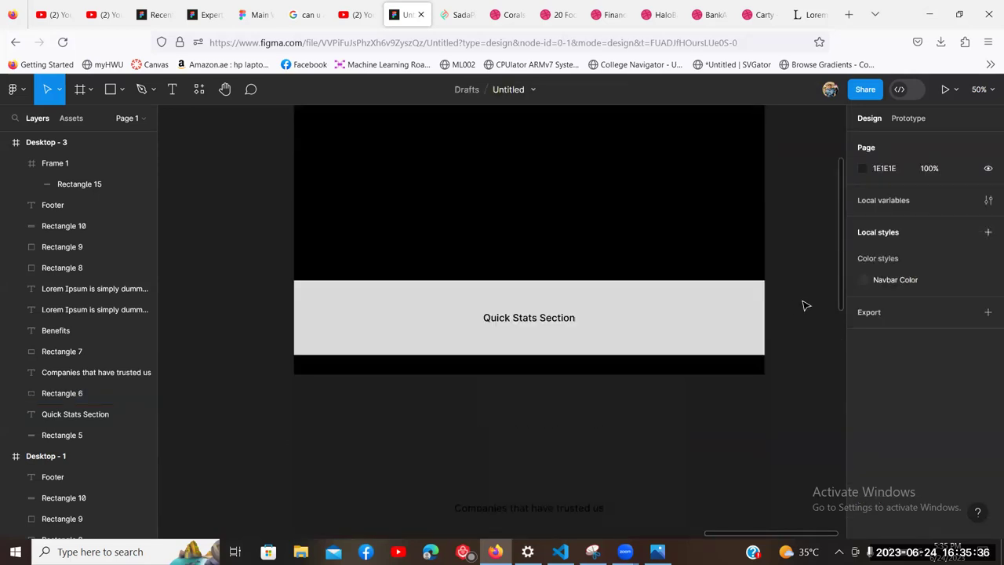
scroll(616, 265, "down", 5)
scroll(677, 298, "up", 5)
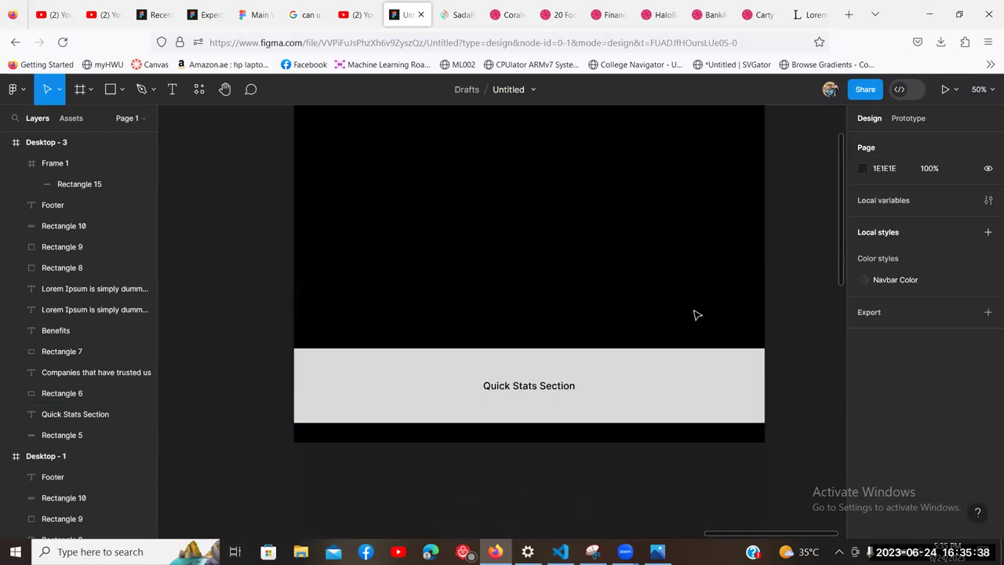
scroll(746, 351, "down", 5)
left_click(747, 350)
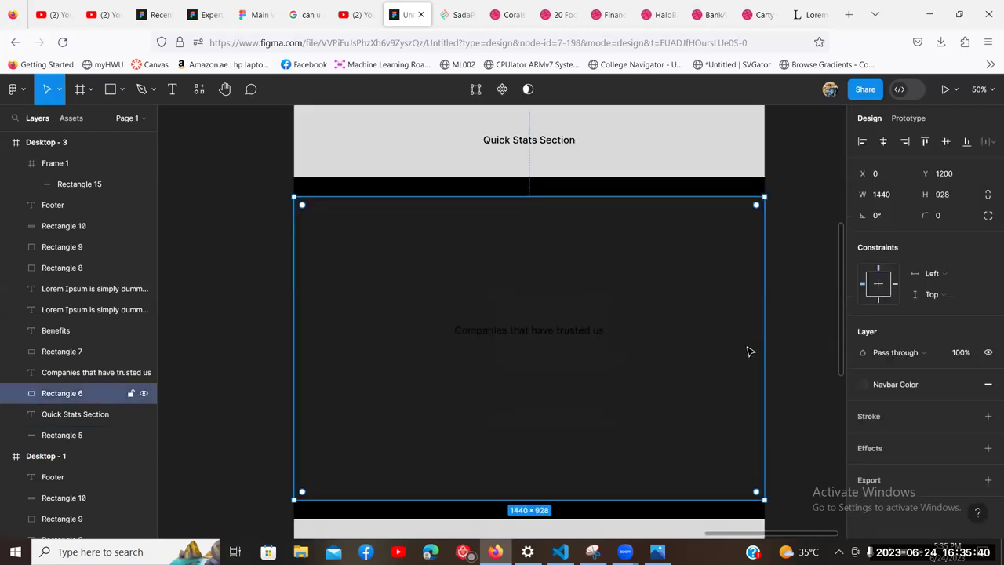
left_click(806, 332)
scroll(789, 337, "up", 5)
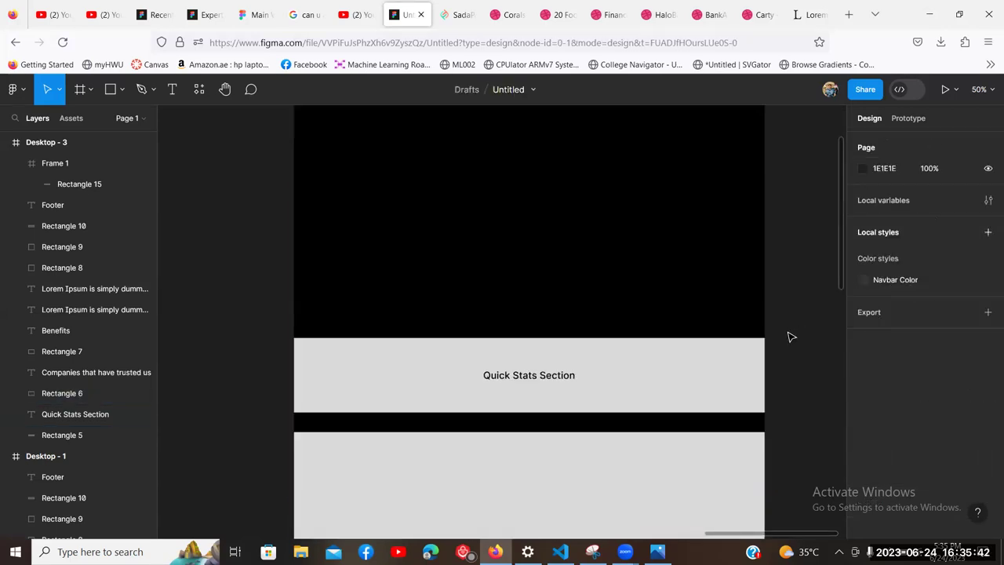
left_click(585, 306)
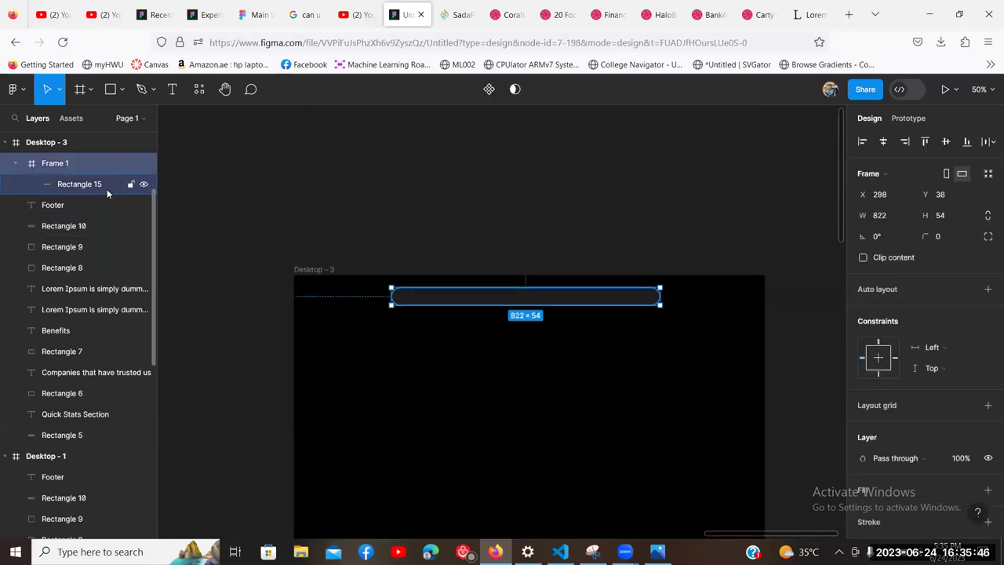
Step: Apply the saved Navbar Color fill style to Frame 1
key("Escape")
left_click(64, 164)
right_click(63, 167)
mouse_move(239, 190)
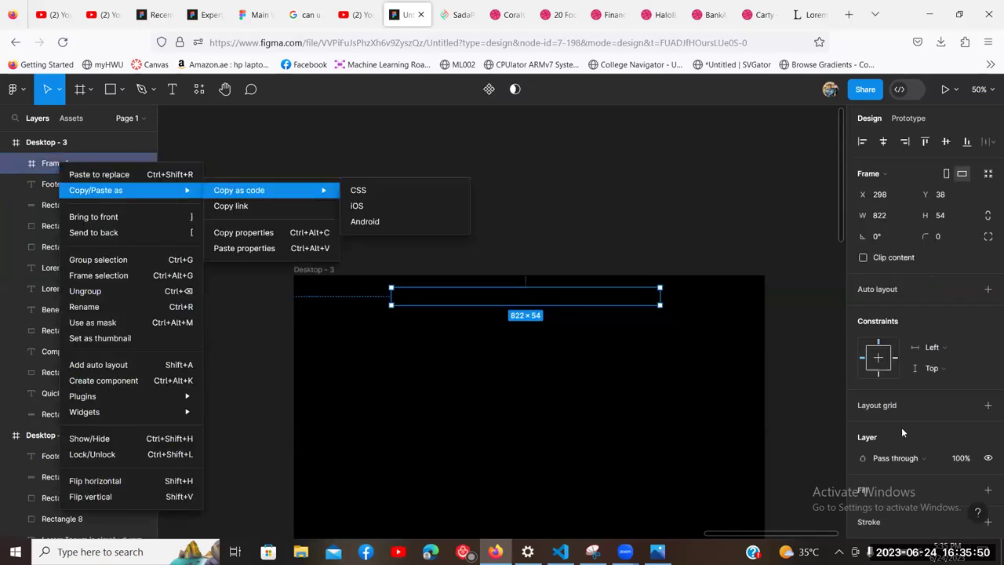
left_click(816, 406)
scroll(941, 424, "down", 3)
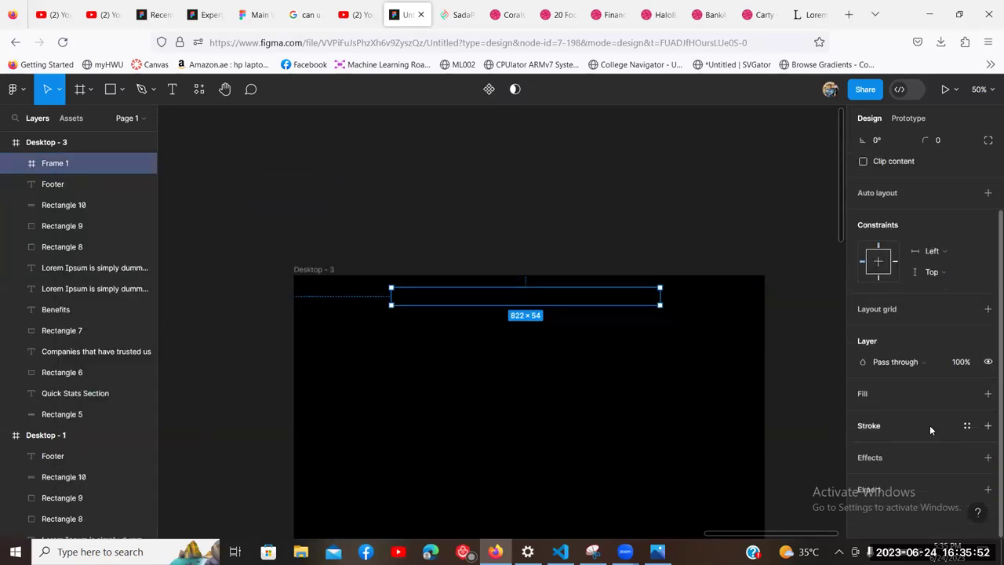
left_click(967, 393)
left_click(720, 480)
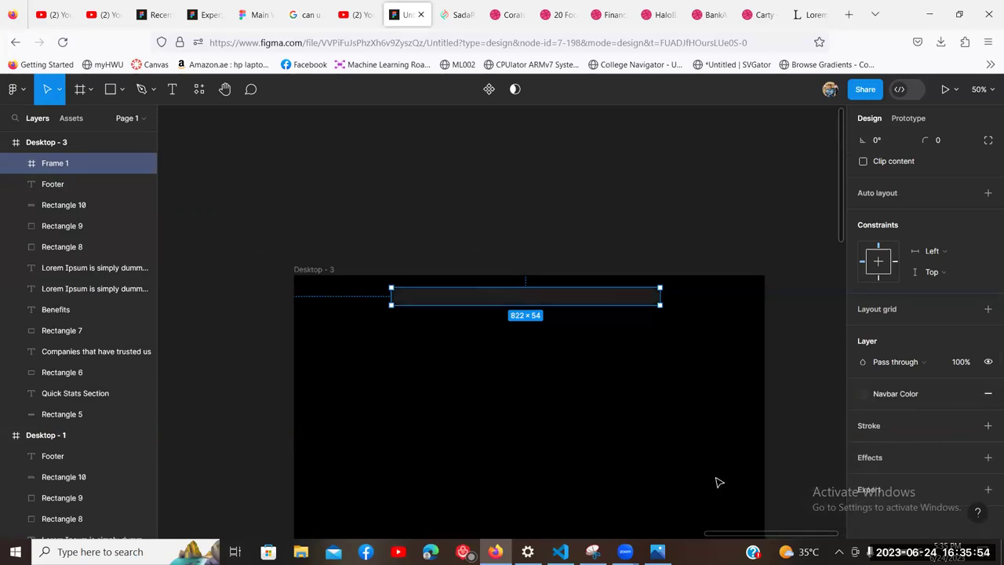
Step: Round Frame 1's corners with a radius of 45
scroll(965, 231, "up", 2)
left_click(954, 236)
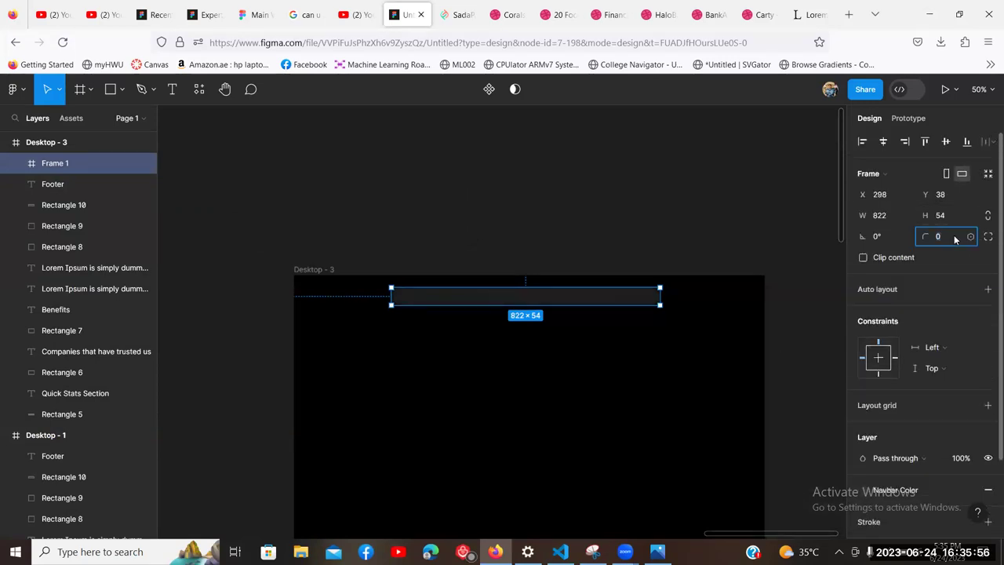
type("45")
left_click(533, 235)
left_click(457, 302)
left_click(366, 224)
Step: Add a 'Home' text label inside the navbar with font size 20
left_click_drag(364, 223, 495, 165)
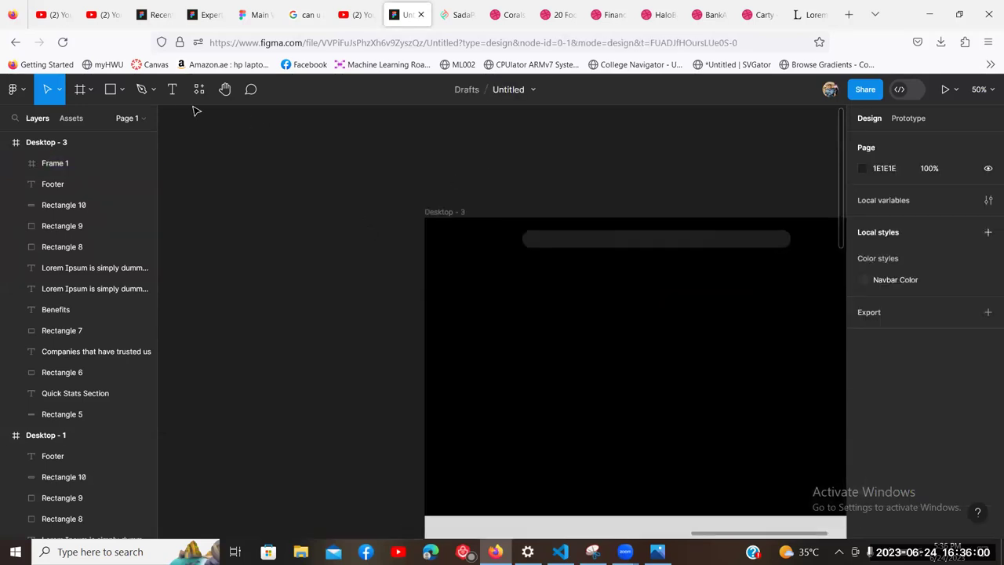
key("t")
left_click(549, 240)
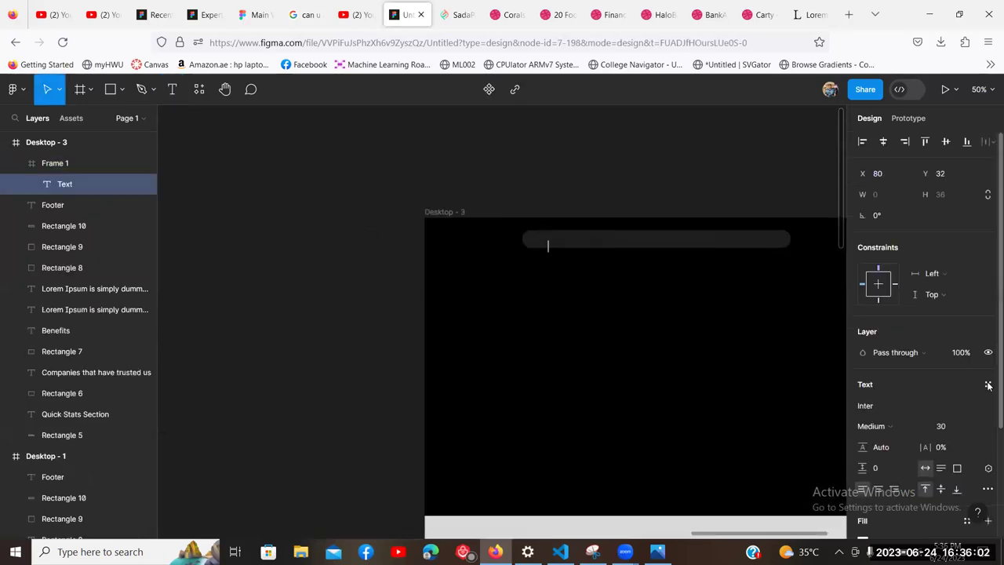
type("Home")
key("Escape")
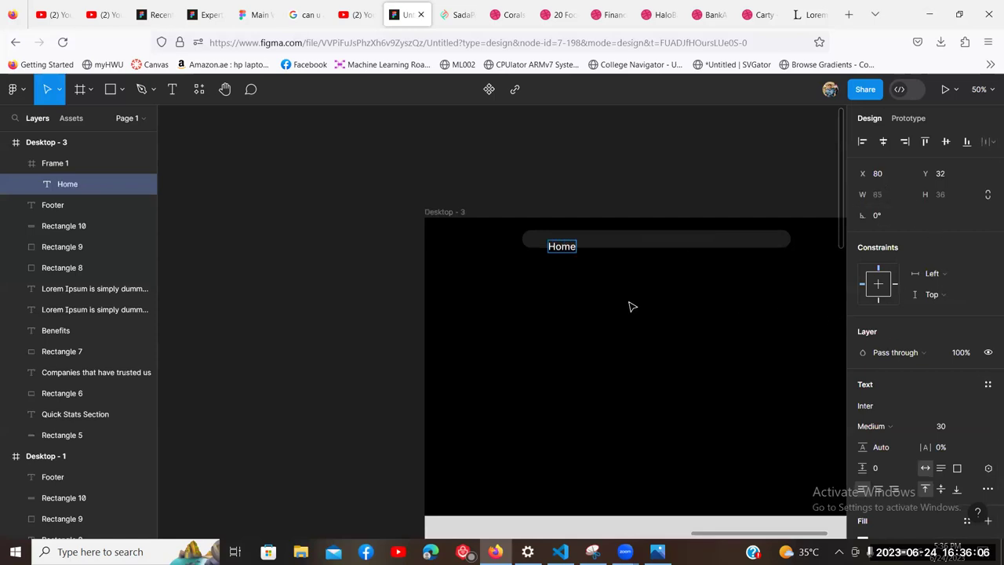
left_click(944, 428)
type("20")
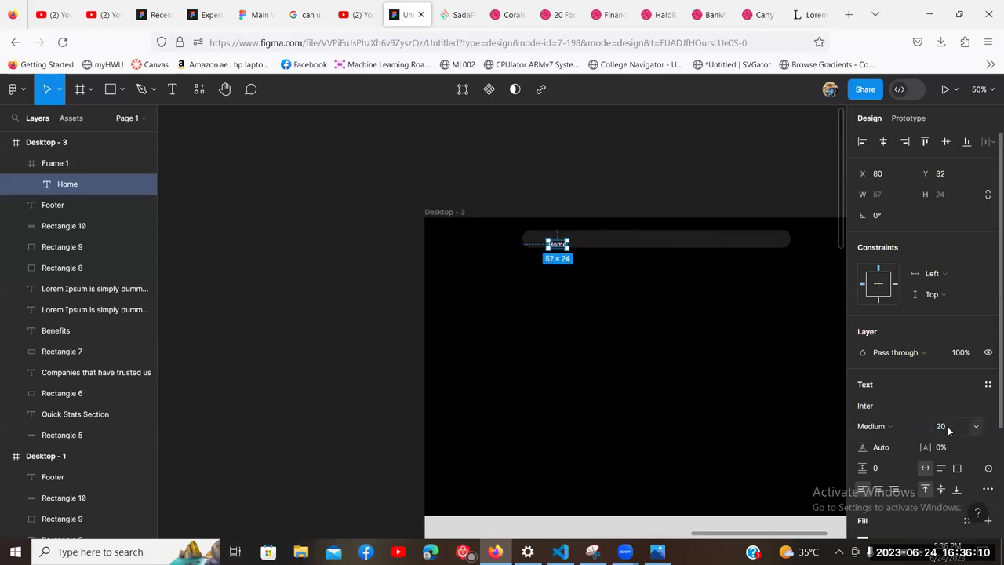
left_click(635, 321)
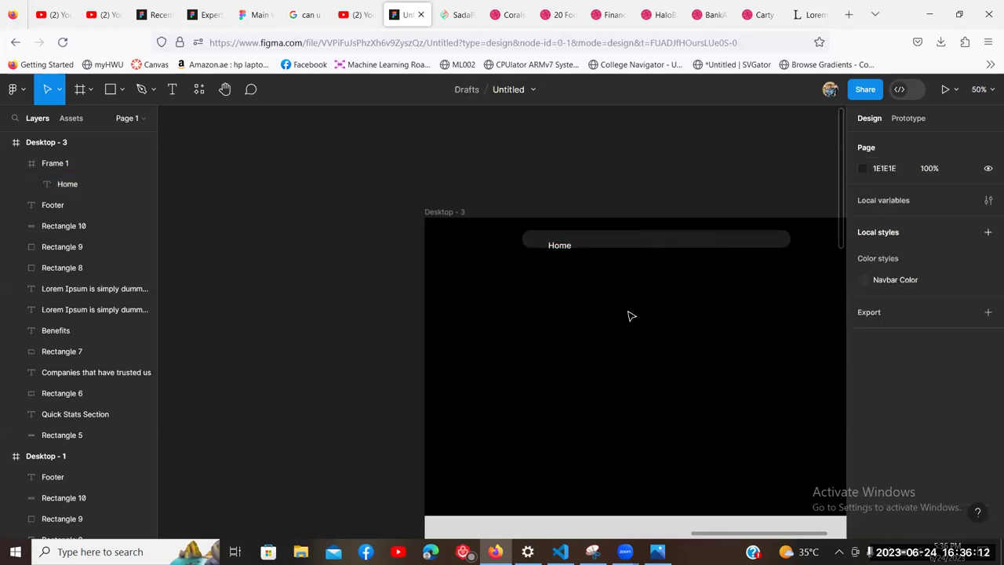
Step: Move Home toward the pill's left and duplicate it as an 'About' label beside it
scroll(510, 274, "right", 2)
left_click(471, 259)
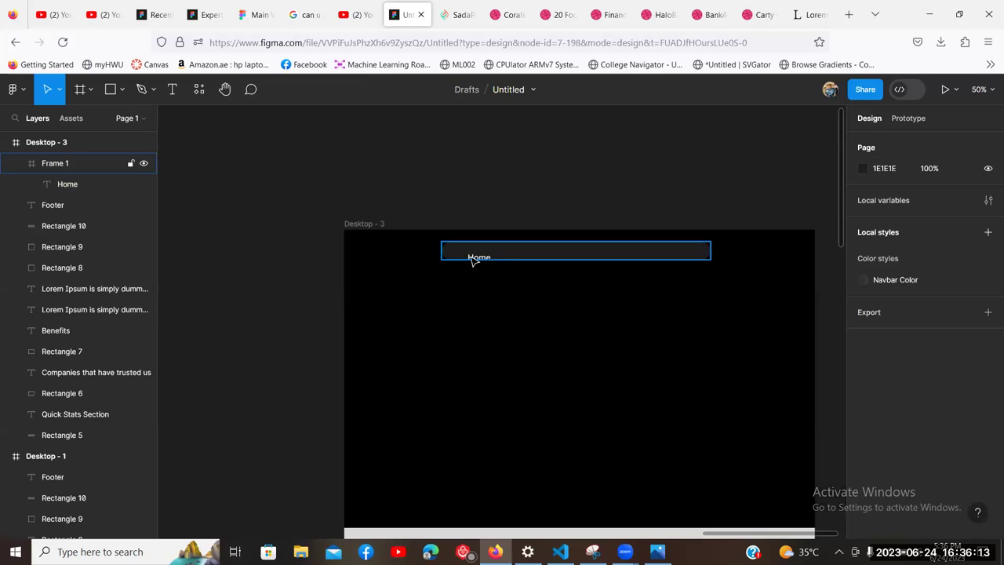
left_click(76, 193)
left_click_drag(480, 260, 558, 258)
key("ctrl+d")
key("Return")
type("A")
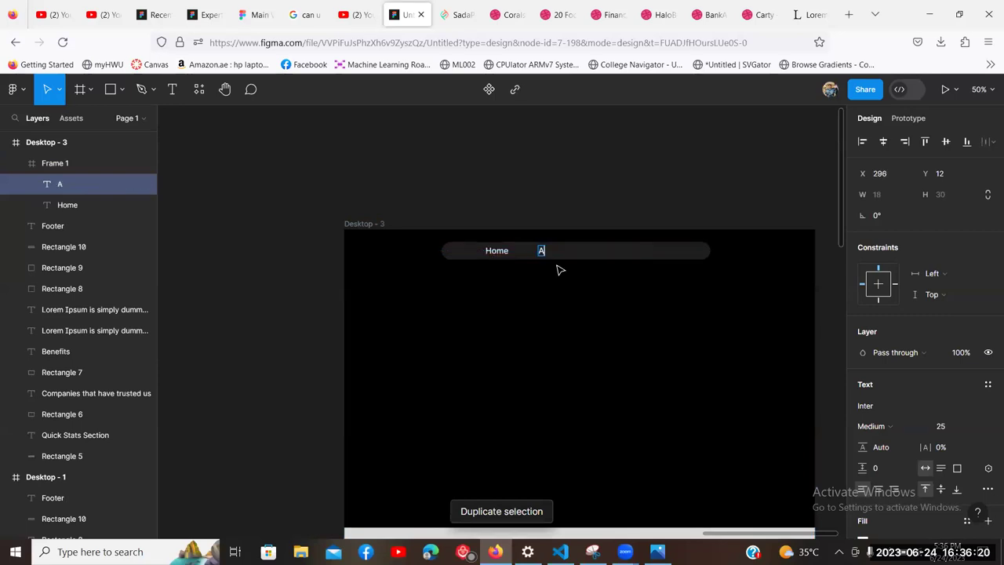
type("bout")
key("Escape")
left_click_drag(556, 251, 611, 251)
Step: Duplicate About into a 'Sign in' label and select all three nav labels
key("ctrl+d")
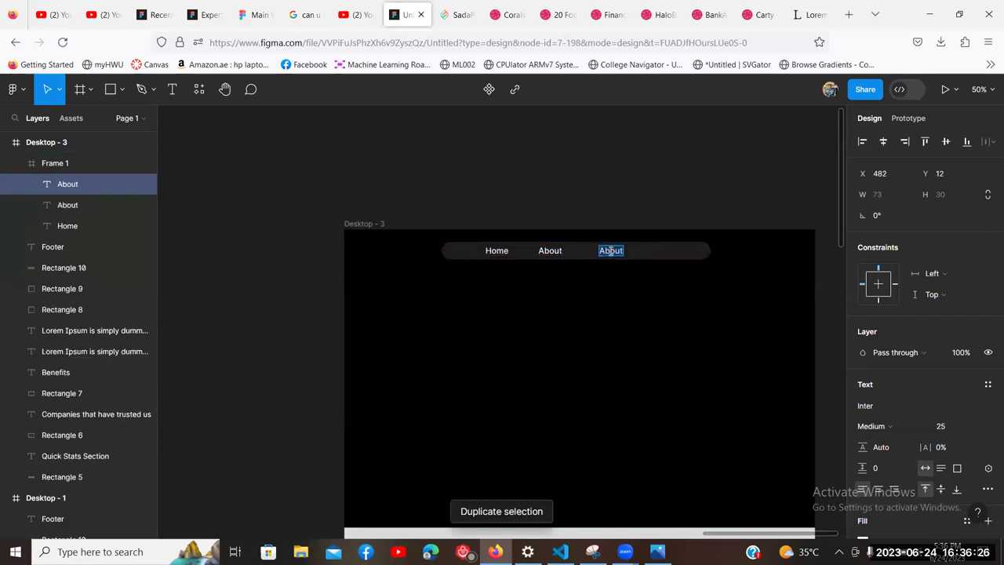
double_click(611, 251)
type("Sign in")
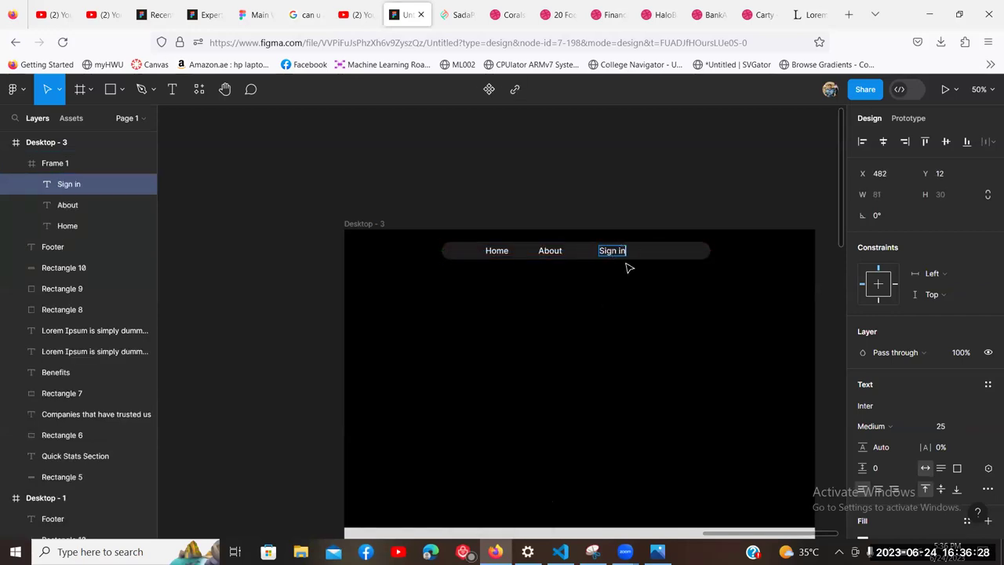
left_click(500, 254)
left_click(553, 252, "shift")
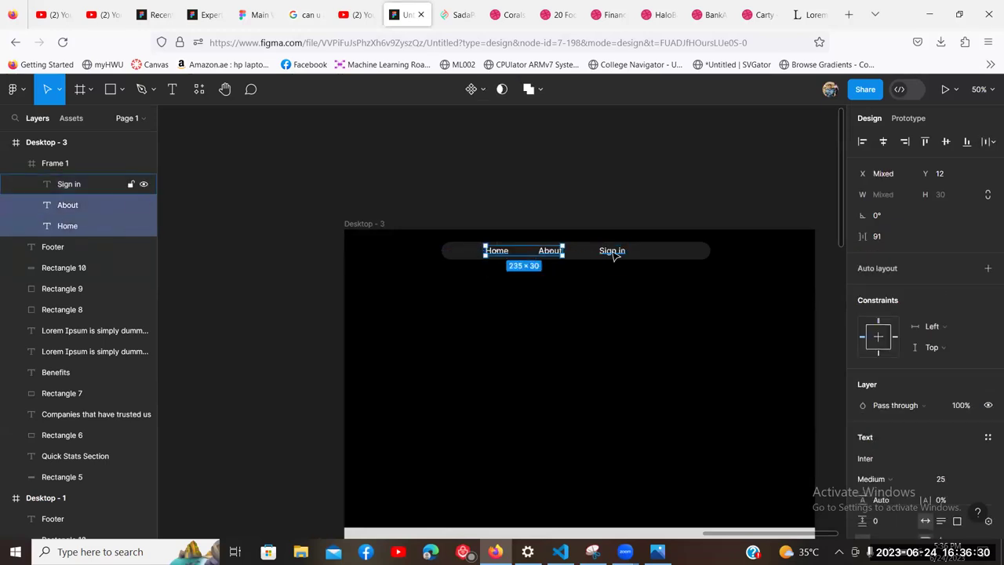
left_click(614, 254, "shift")
right_click(609, 253)
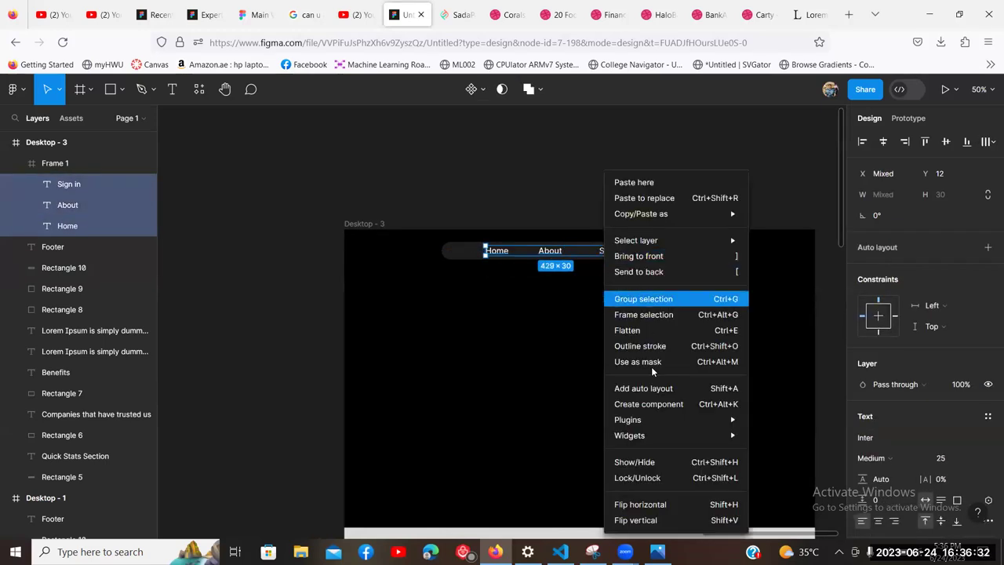
left_click(657, 390)
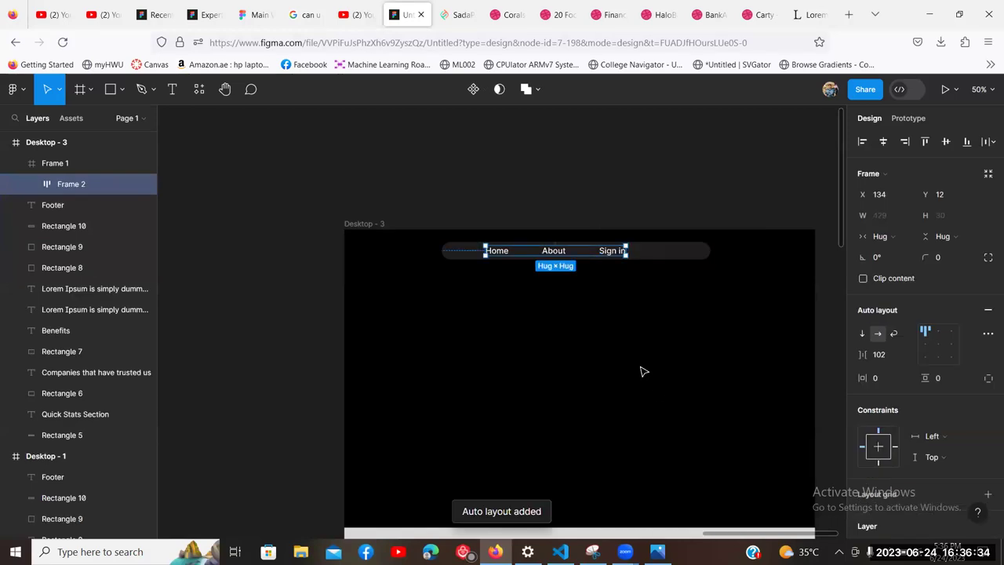
scroll(931, 388, "down", 3)
scroll(929, 388, "up", 2)
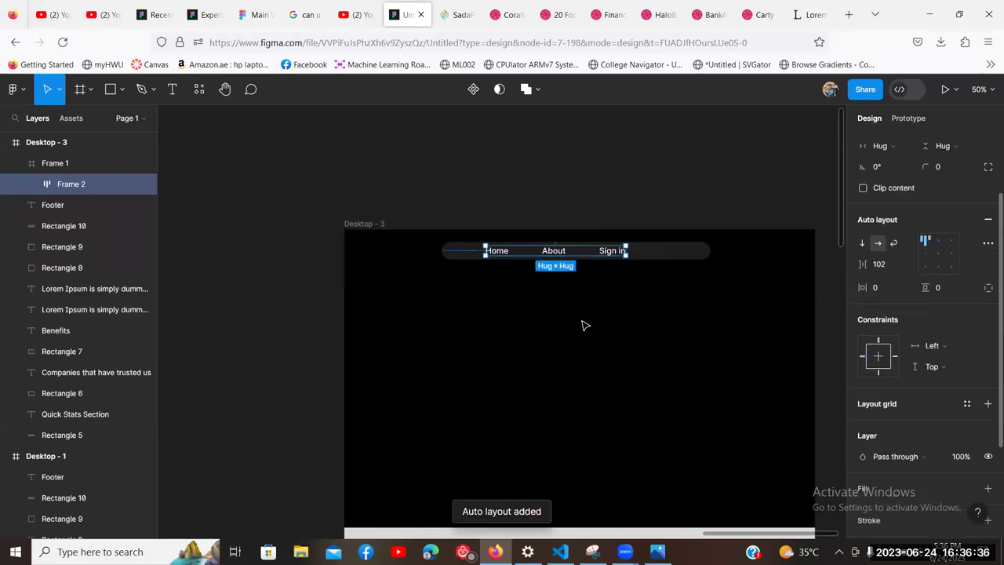
scroll(584, 324, "down", 2)
scroll(586, 324, "up", 2)
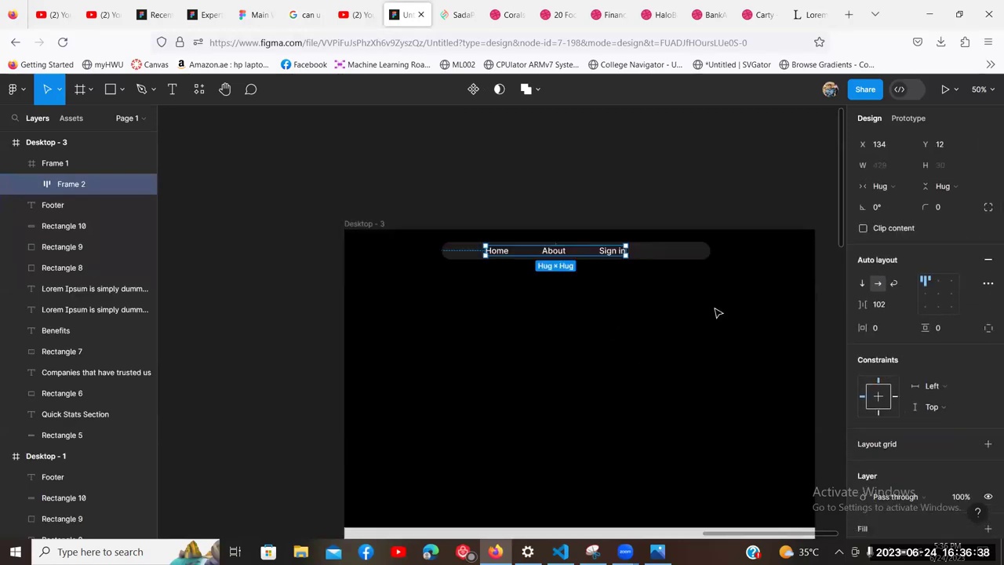
left_click(939, 293)
left_click_drag(569, 254, 590, 255)
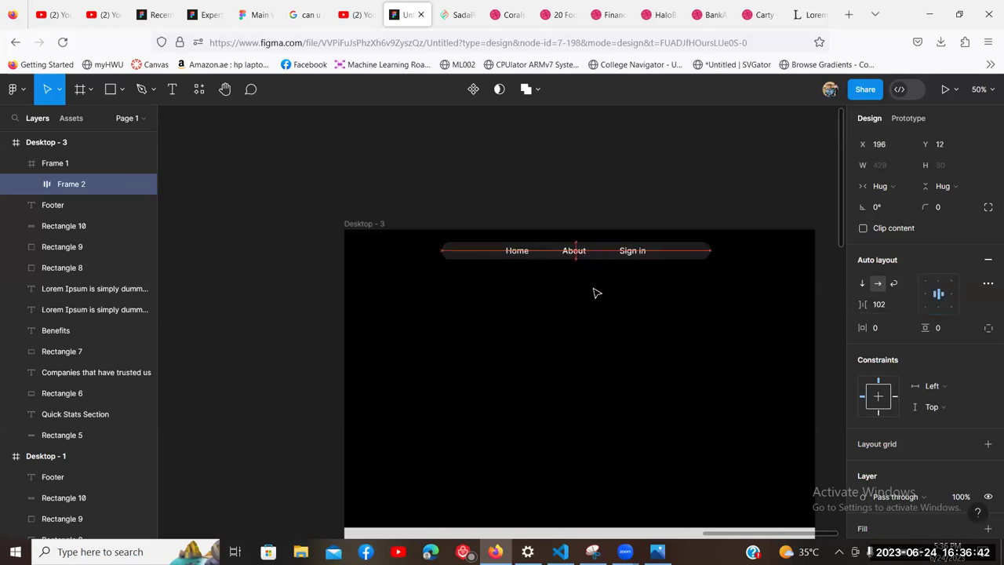
left_click_drag(593, 293, 596, 298)
left_click(625, 321)
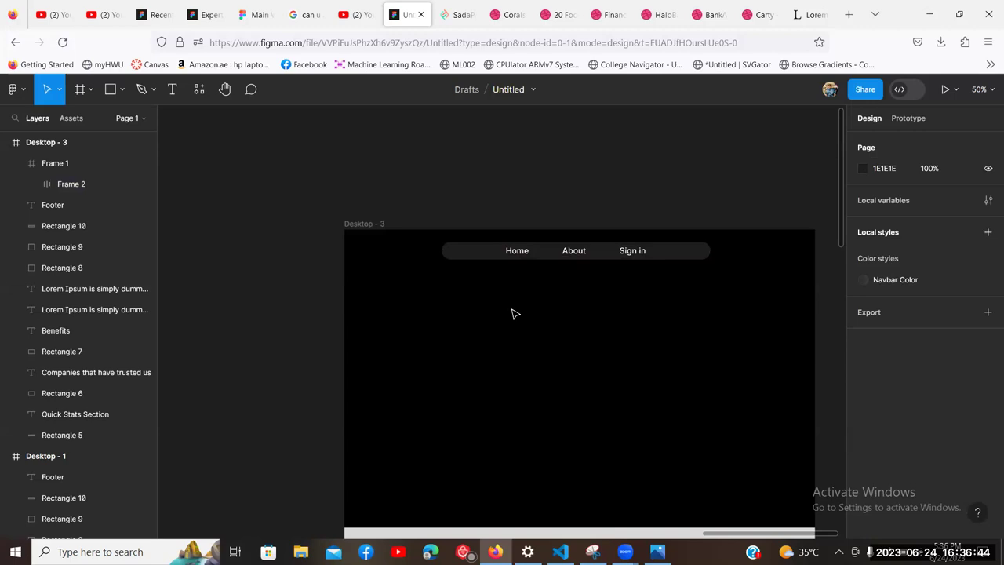
scroll(502, 260, "down", 2)
scroll(596, 227, "up", 1)
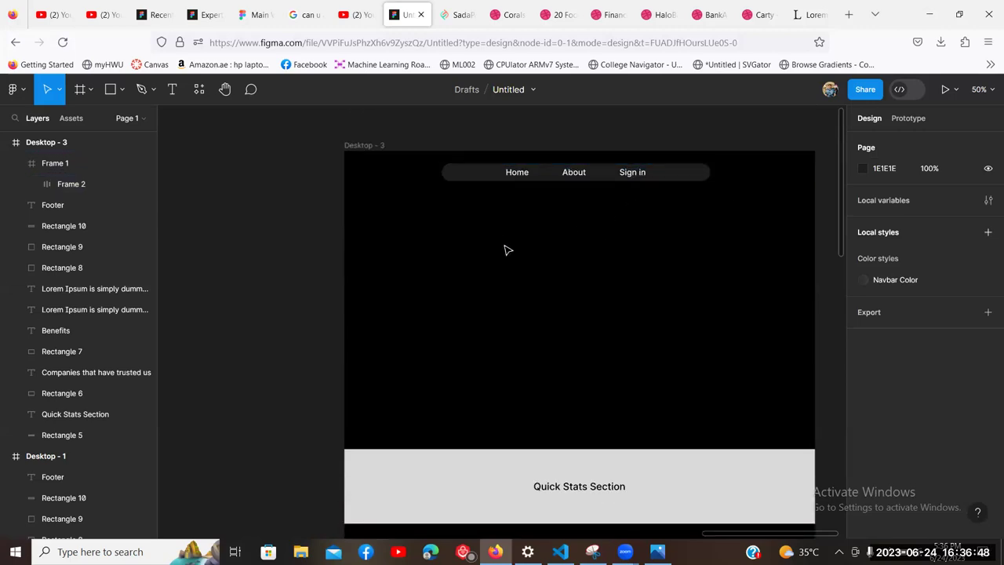
scroll(622, 306, "down", 1)
scroll(622, 306, "up", 1)
scroll(622, 302, "down", 1)
scroll(622, 302, "up", 1)
scroll(621, 302, "down", 1)
scroll(621, 302, "up", 1)
scroll(621, 302, "down", 1)
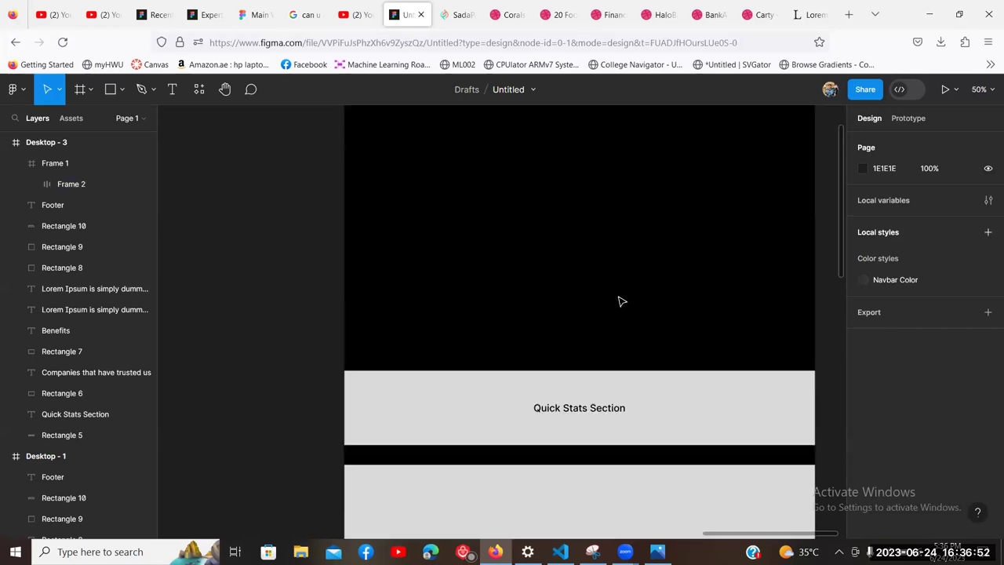
scroll(621, 302, "up", 1)
scroll(621, 301, "down", 1)
scroll(615, 306, "up", 1)
scroll(581, 322, "down", 1)
scroll(656, 217, "up", 1)
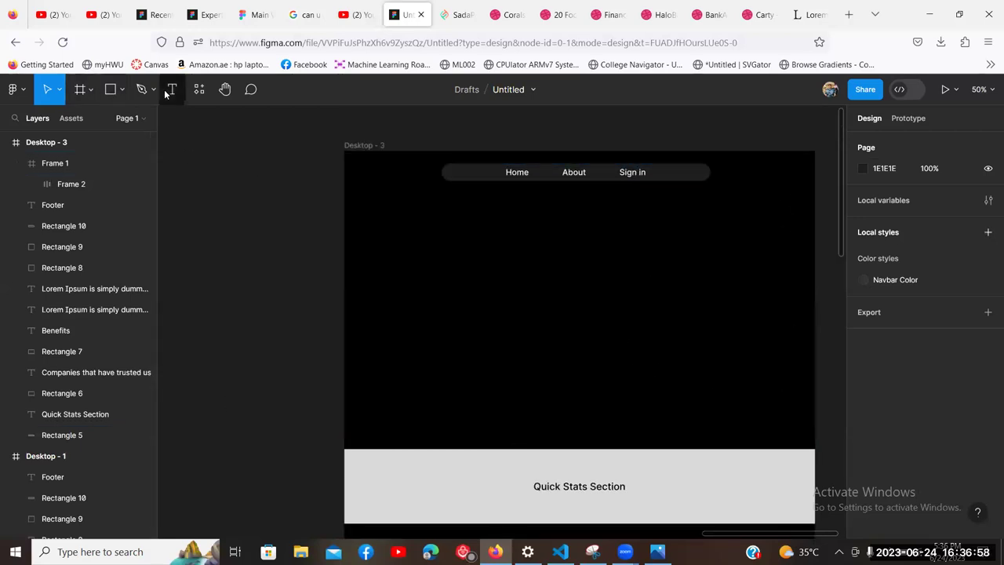
Step: Search plugins for 'device model', launch Device Models, and create an empty 375×812 iPhone 11 frame
left_click(199, 89)
left_click(266, 119)
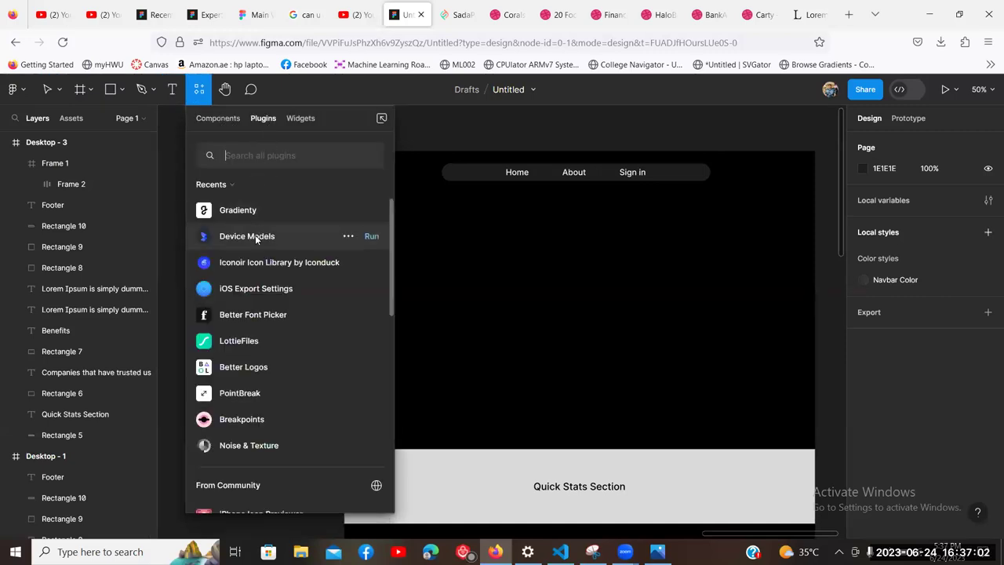
type("device mode")
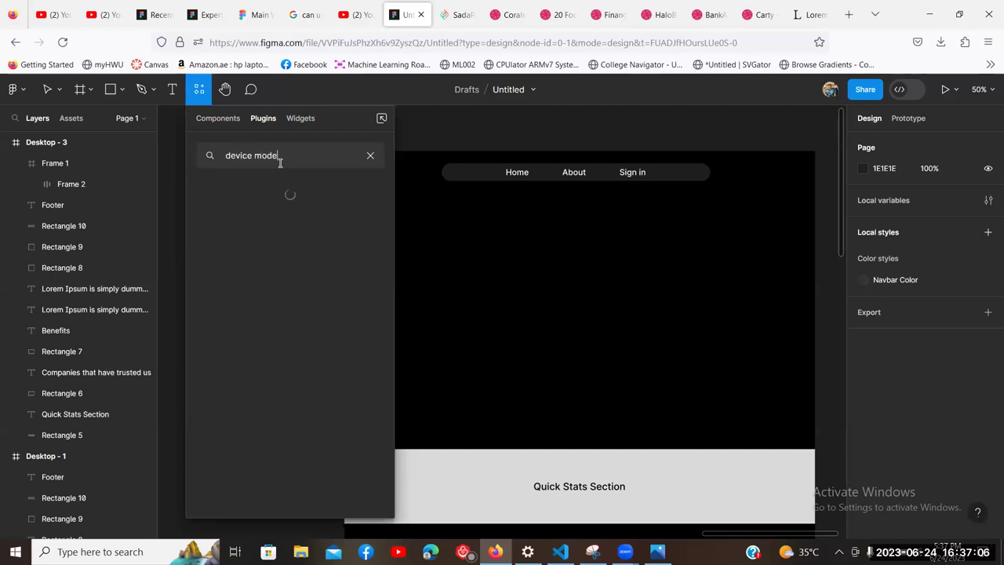
type("l")
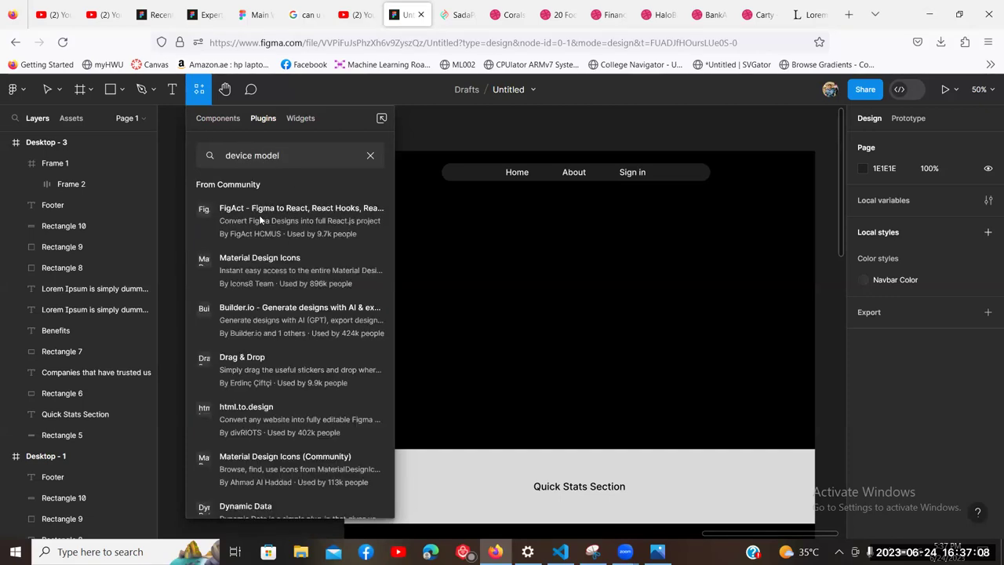
mouse_move(284, 210)
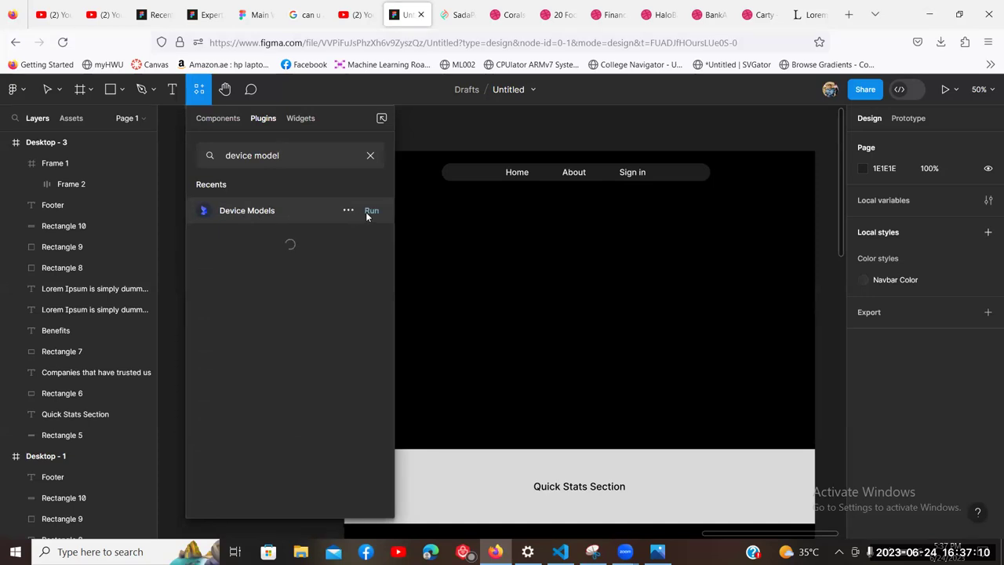
key("Escape")
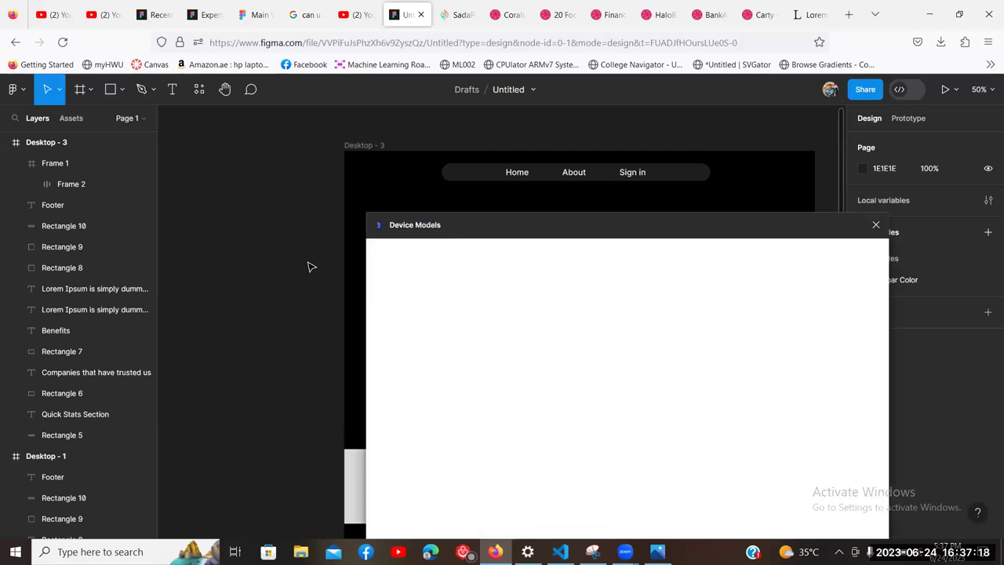
left_click_drag(516, 239, 136, 139)
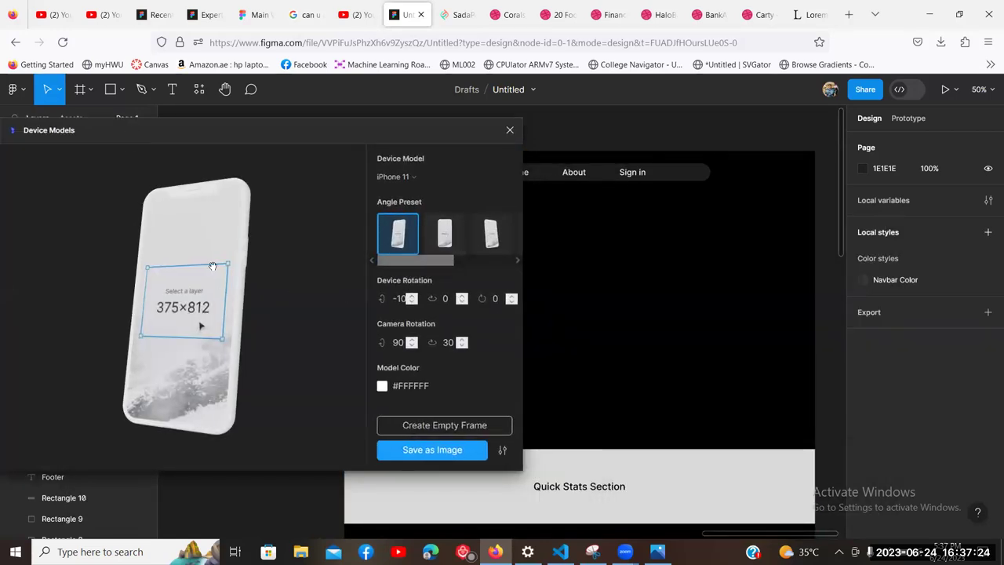
left_click(444, 430)
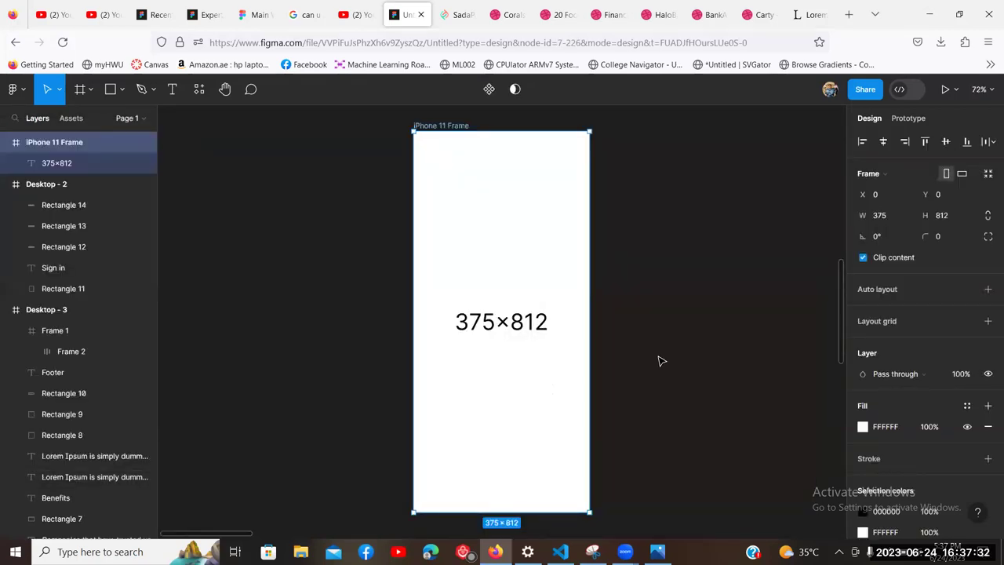
Step: Delete the empty frame and insert a Device Models phone render image beside Desktop - 3
key("Delete")
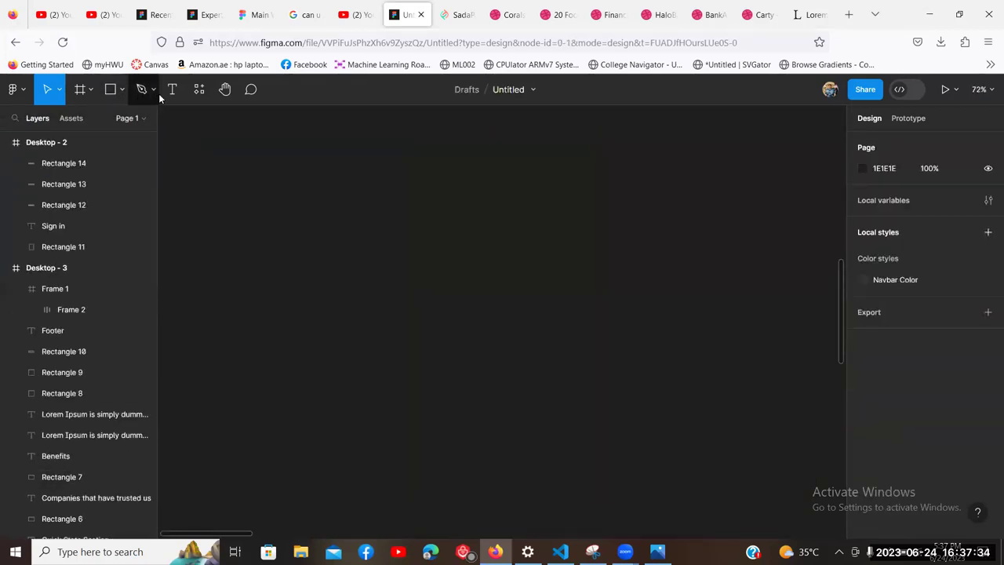
left_click(193, 93)
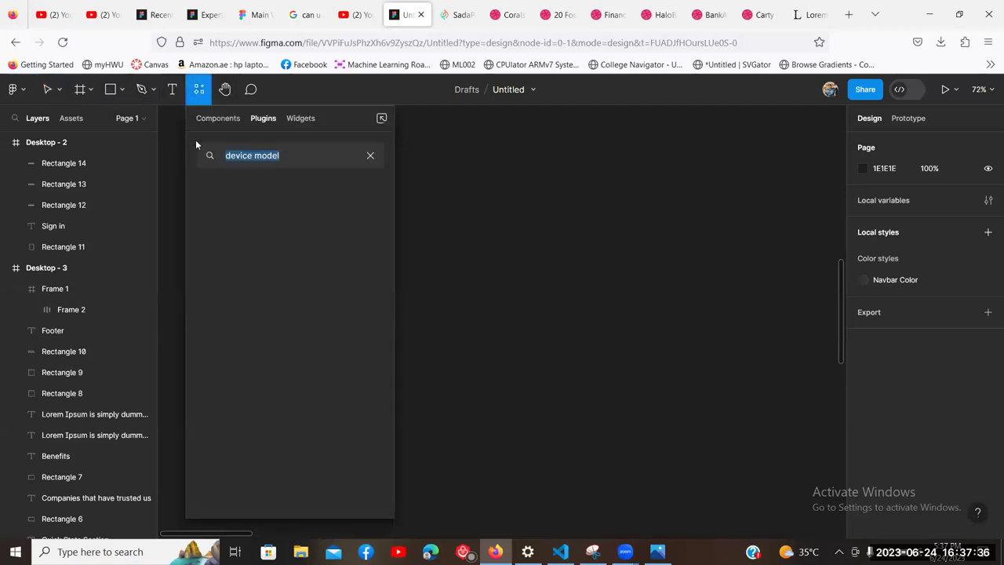
left_click(374, 210)
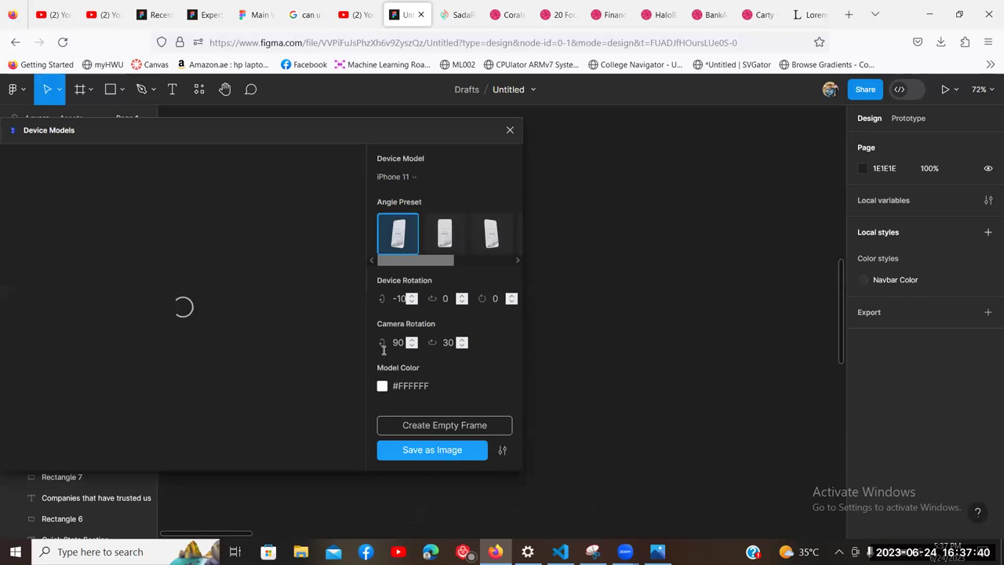
left_click(439, 454)
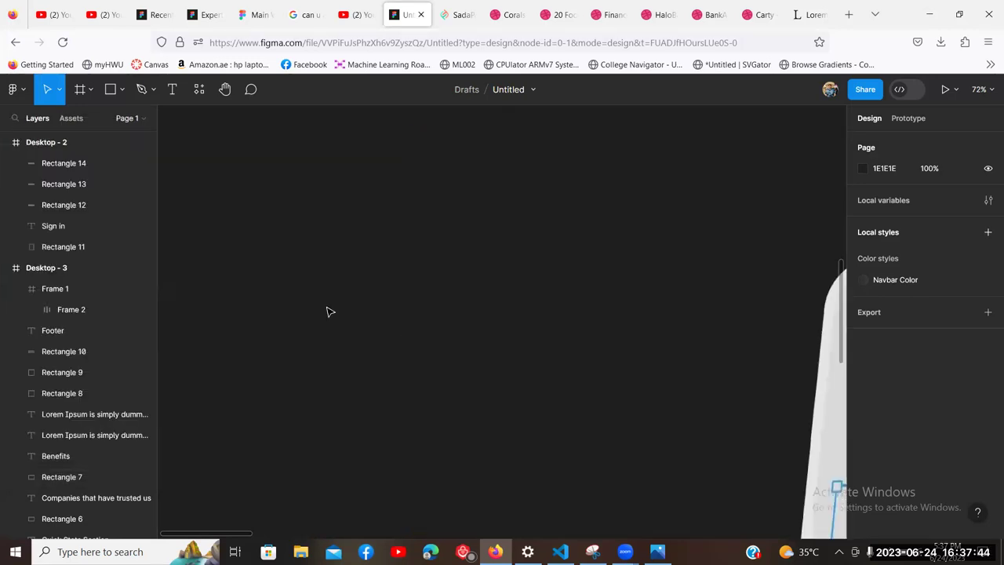
scroll(330, 310, "down", 10)
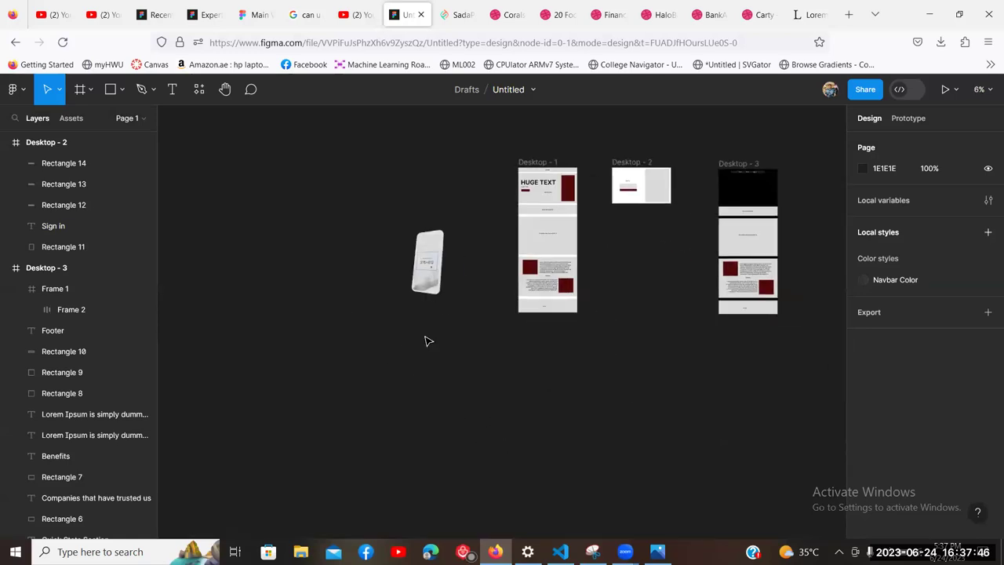
left_click(428, 300)
left_click_drag(428, 300, 809, 239)
left_click(751, 352)
Step: Lock the phone image's proportions and scale it down with the K tool
scroll(529, 453, "up", 10)
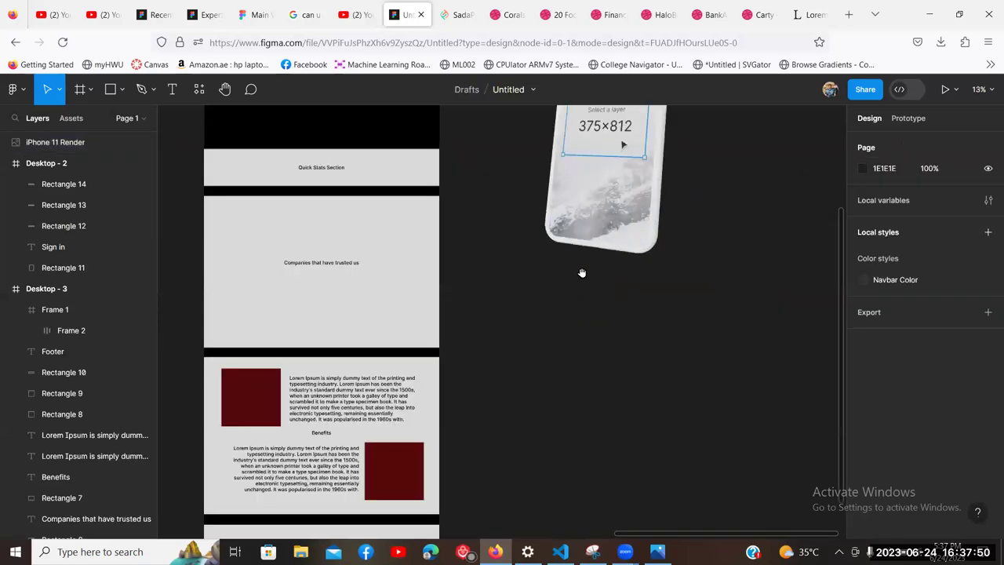
scroll(495, 447, "down", 5)
left_click(549, 302)
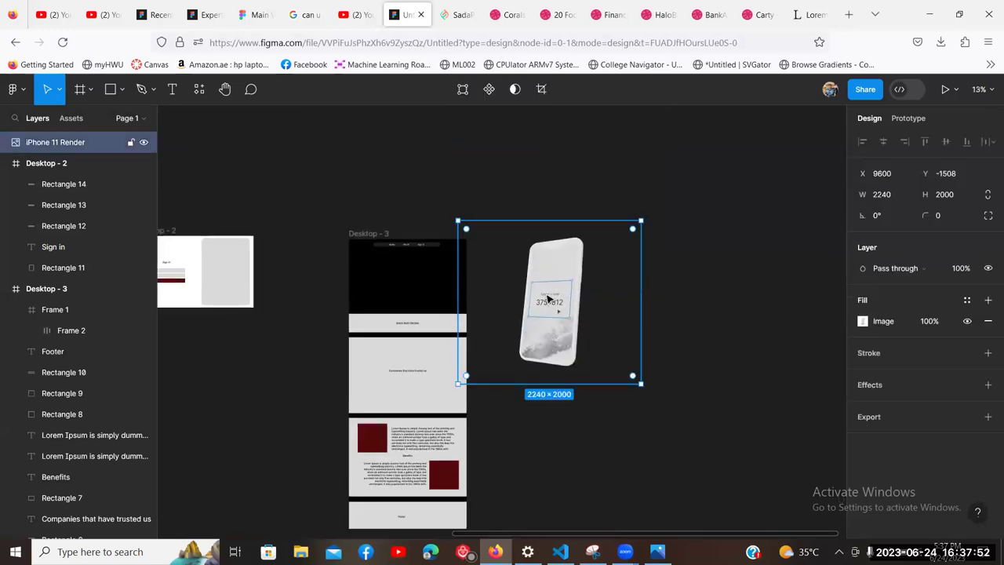
left_click(988, 199)
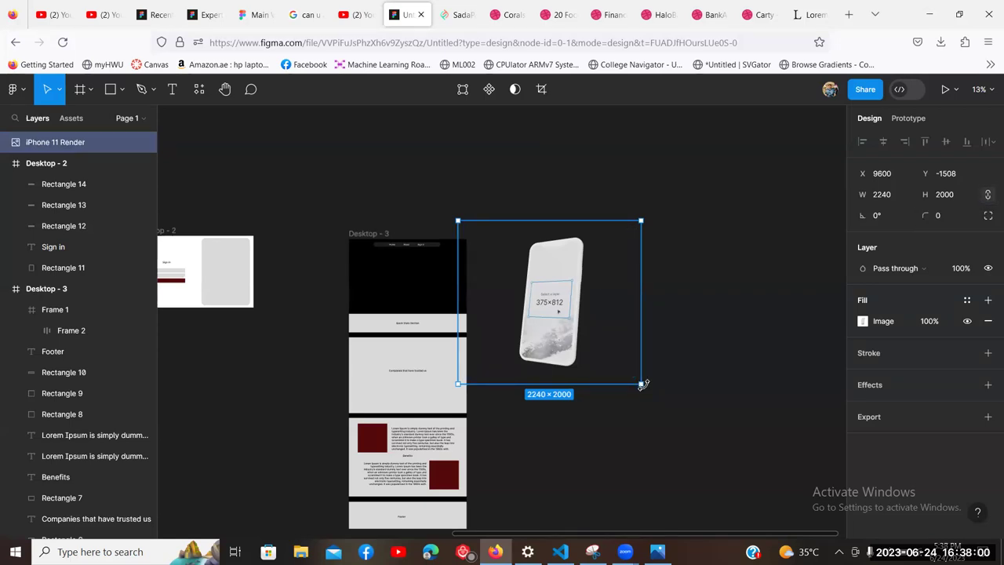
key("k")
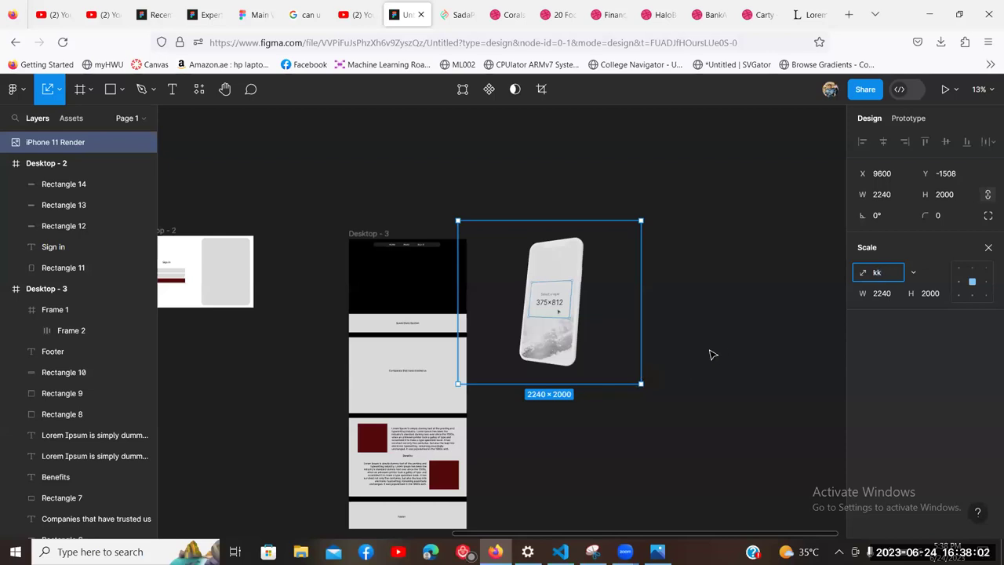
left_click(709, 354)
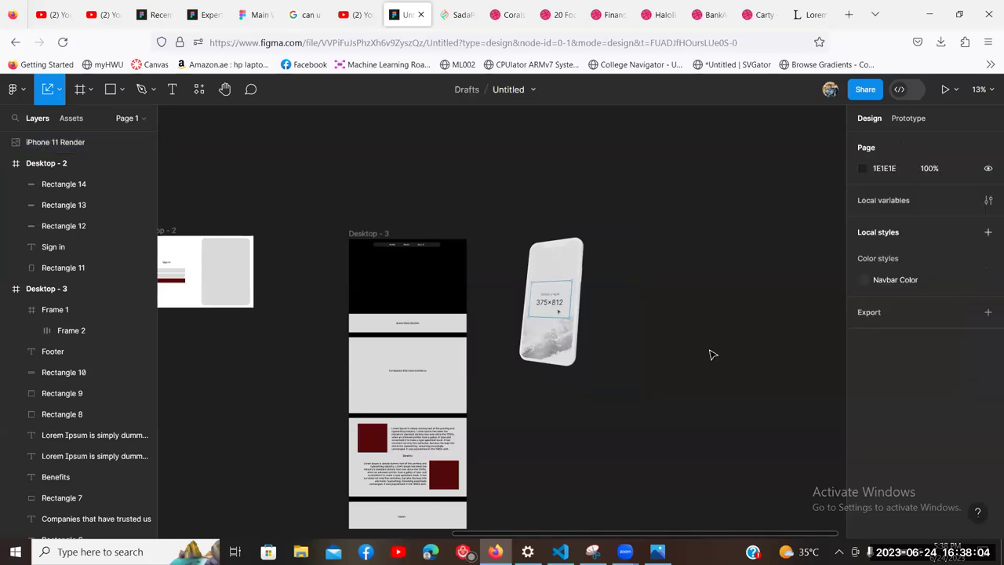
left_click(534, 351)
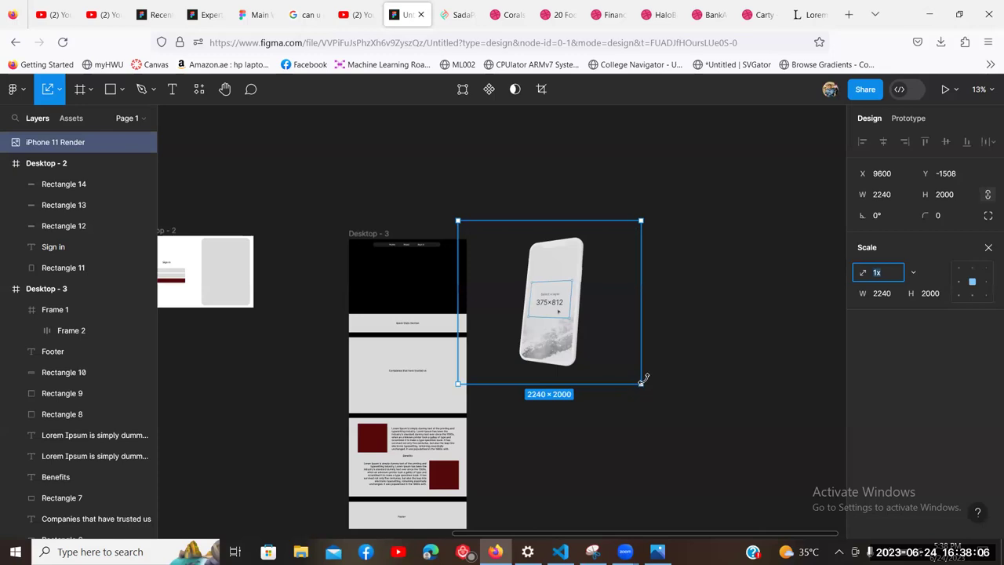
left_click_drag(640, 382, 524, 283)
Step: Position the scaled phone mockup in the right side of Desktop - 3's dark hero
scroll(627, 283, "left", 5)
left_click_drag(631, 251, 588, 272)
scroll(681, 332, "up", 6)
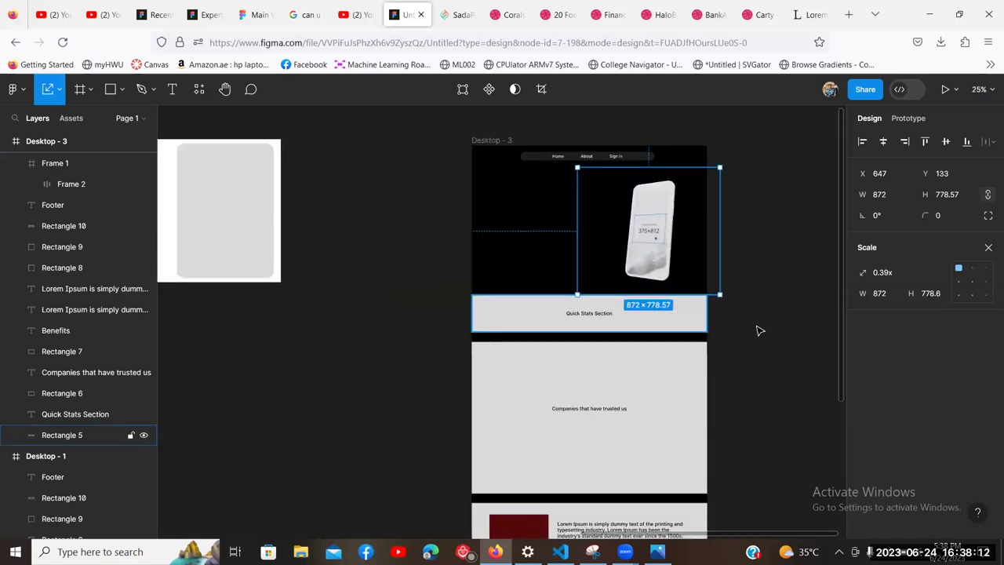
left_click_drag(647, 328, 654, 314)
left_click(269, 305)
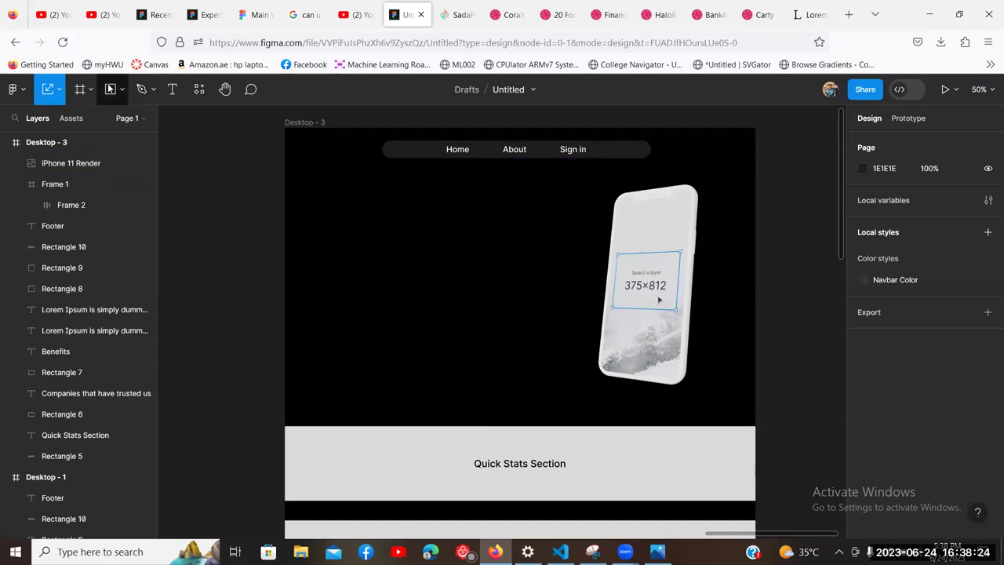
key("r")
scroll(780, 236, "right", 5)
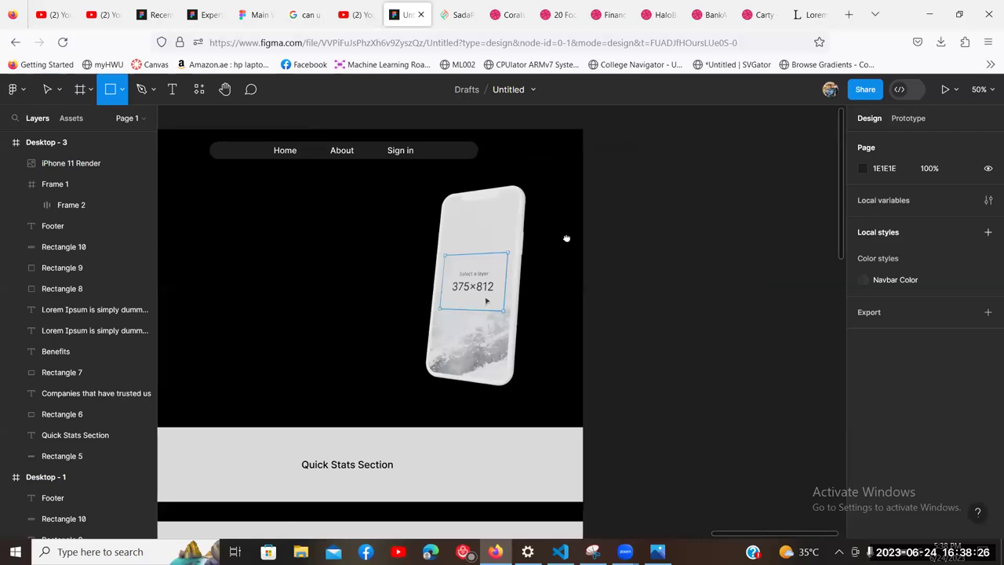
Step: Draw a 304×560 rectangle right of Desktop - 3 and fill it dark blue 10567E
left_click_drag(620, 184, 720, 368)
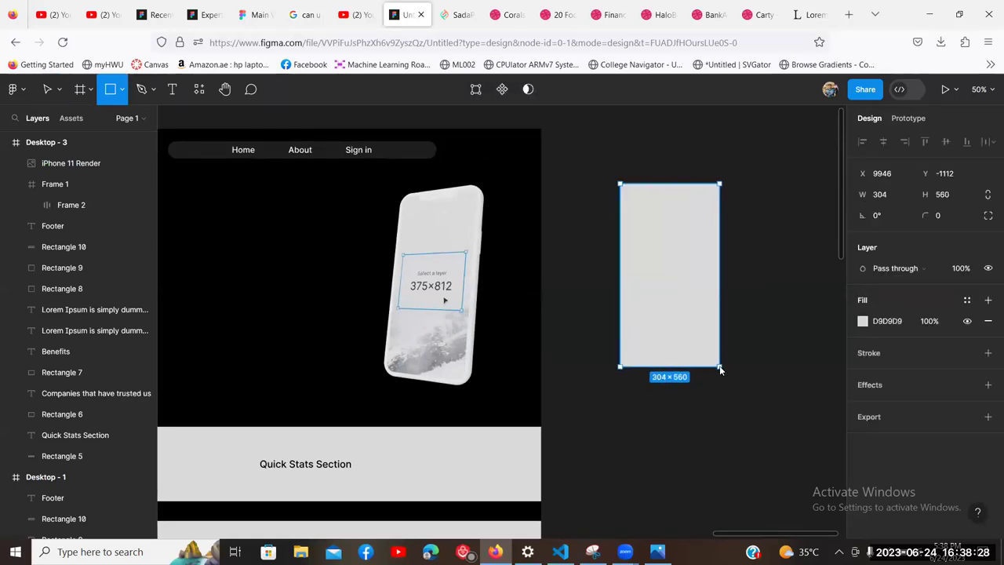
left_click(862, 321)
left_click_drag(758, 309, 848, 222)
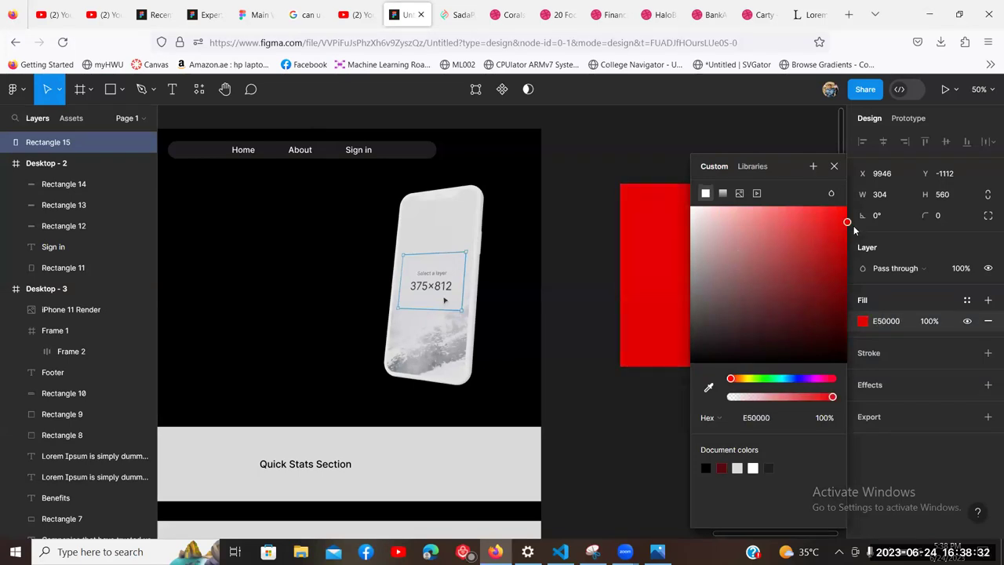
left_click(768, 379)
left_click_drag(819, 275, 826, 285)
left_click_drag(768, 379, 788, 378)
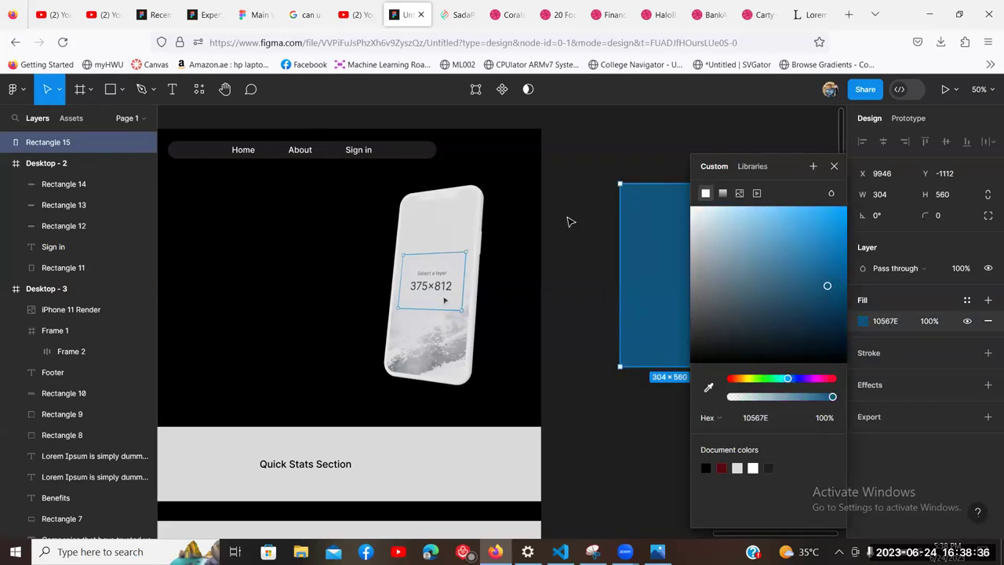
left_click(572, 220)
left_click(679, 273)
Step: Add a bold 'Welcome' heading inside the blue rectangle
left_click(172, 100)
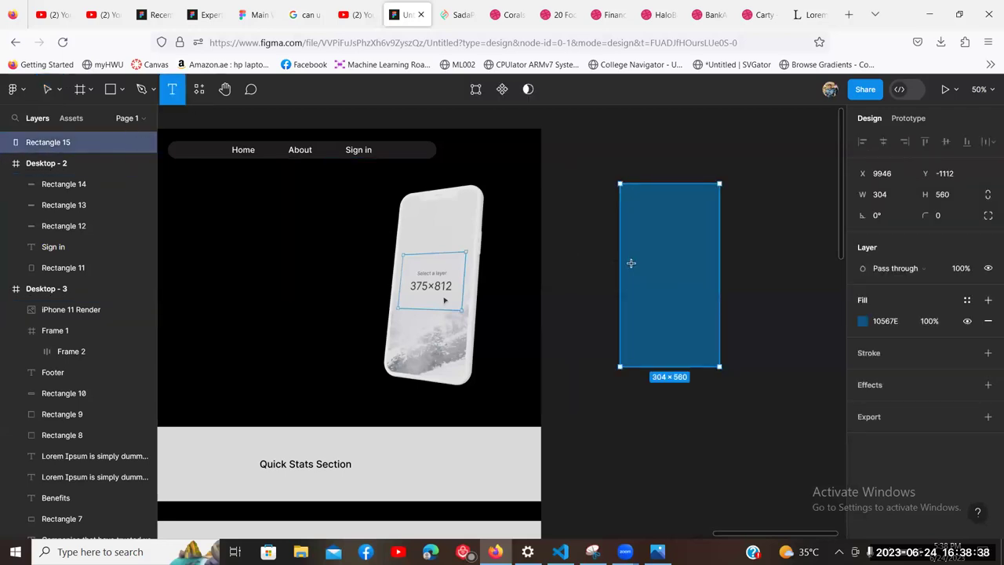
left_click(644, 267)
type("Welcome")
key("Escape")
left_click_drag(686, 280, 676, 278)
left_click(892, 343)
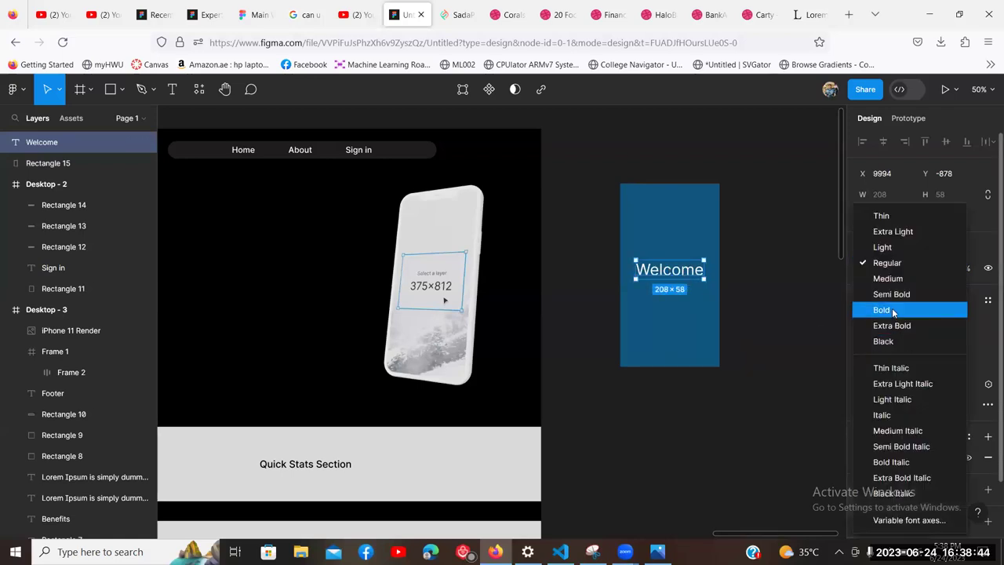
left_click(894, 312)
left_click(784, 269)
Step: Centre Welcome in the blue rectangle and group the two as Group 1
left_click_drag(668, 278, 665, 278)
left_click(716, 212)
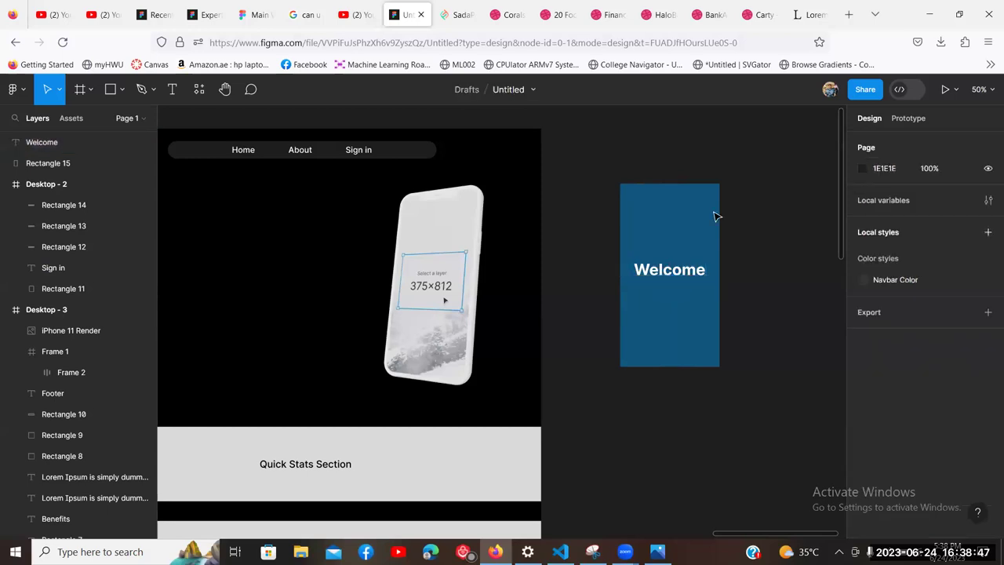
left_click(683, 241)
left_click(680, 275, "shift")
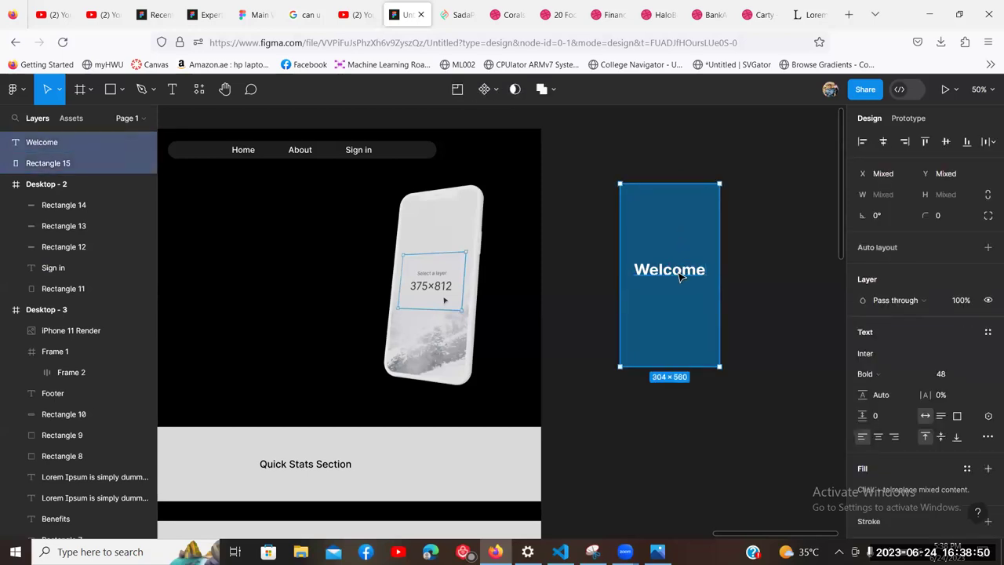
key("ctrl+g")
left_click(787, 252)
left_click(687, 231)
Step: Move Group 1 onto the phone mockup in Desktop - 3, undoing an accidental resize
right_click(676, 230)
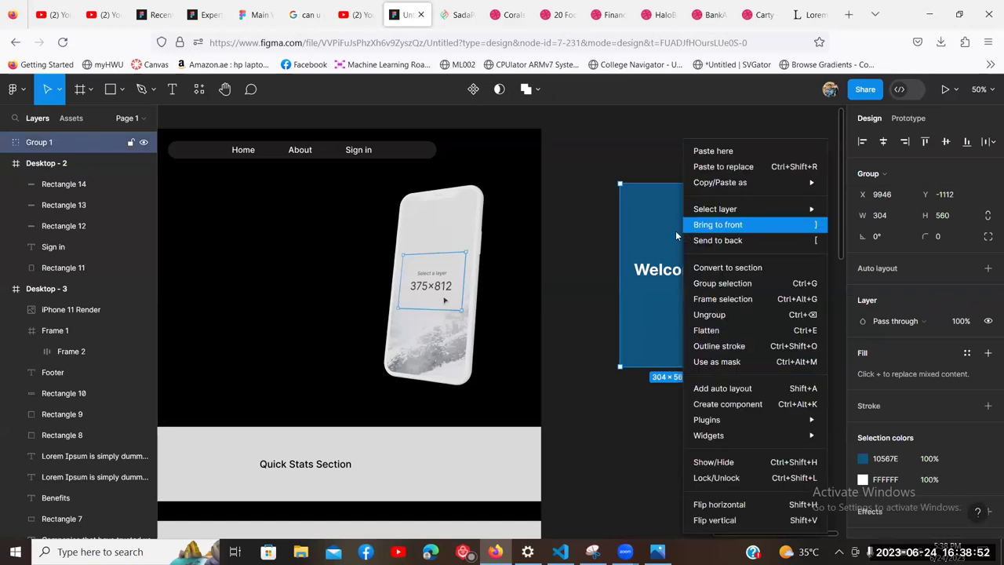
left_click(647, 223)
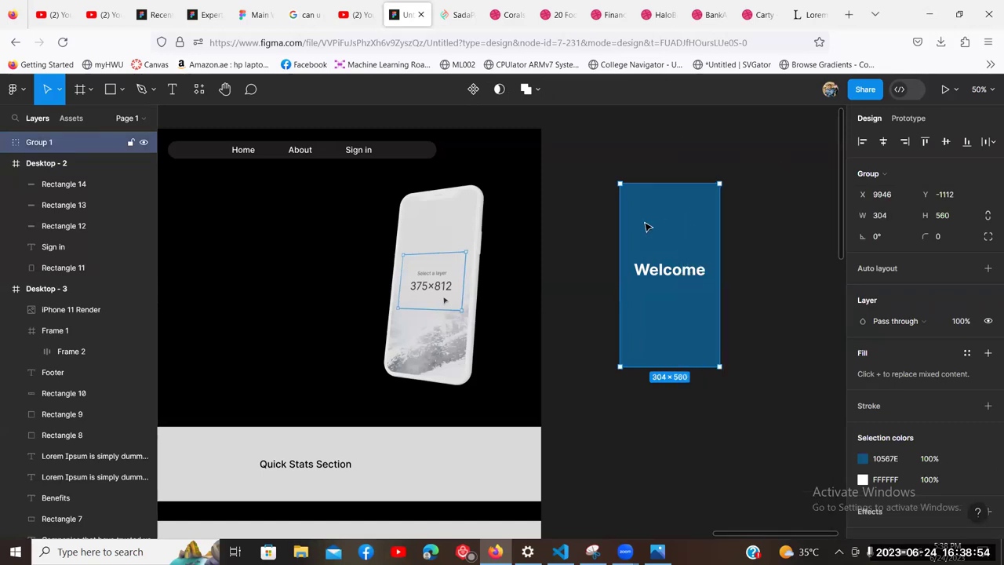
left_click_drag(664, 235, 445, 253)
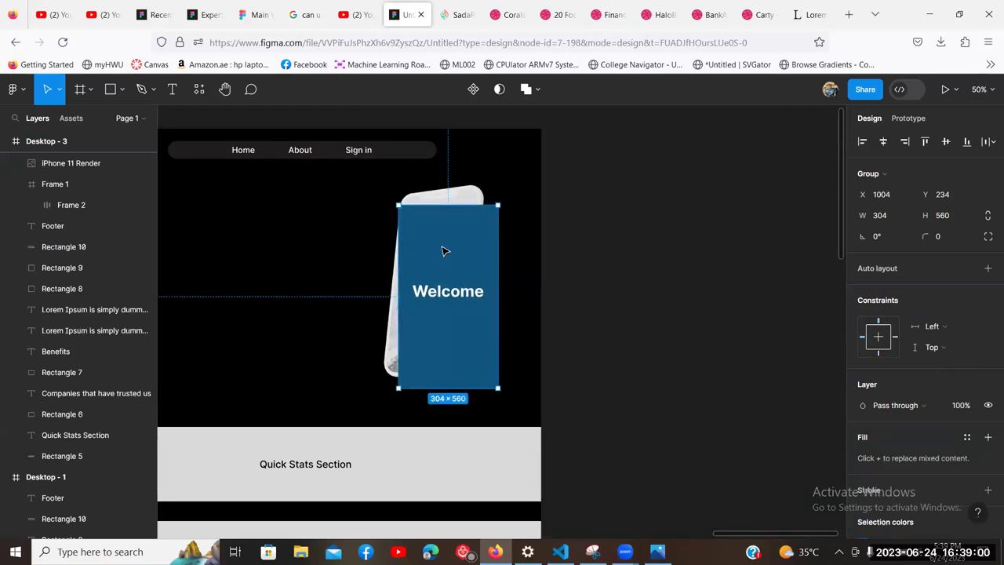
left_click(652, 324)
scroll(664, 325, "up", 5)
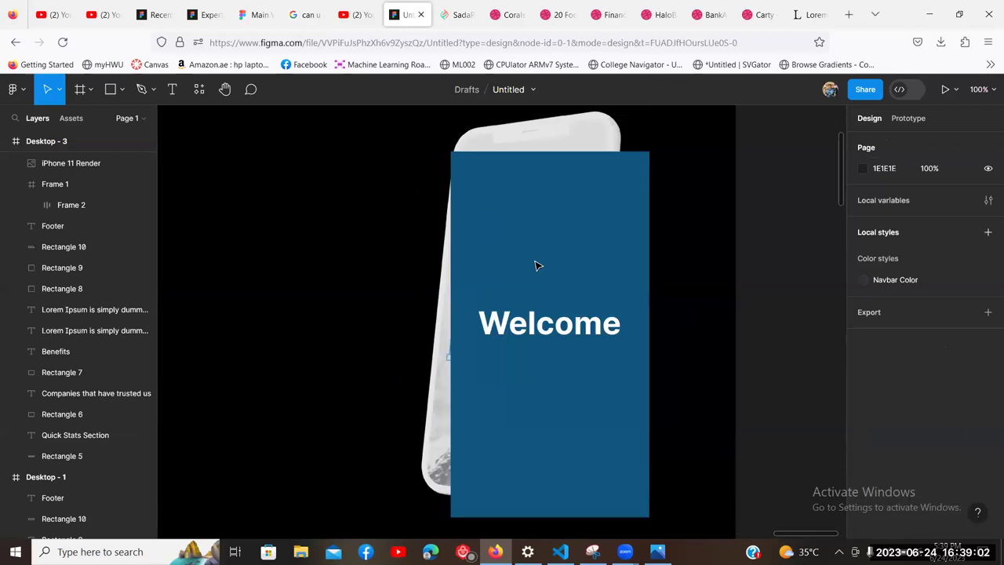
left_click(535, 265)
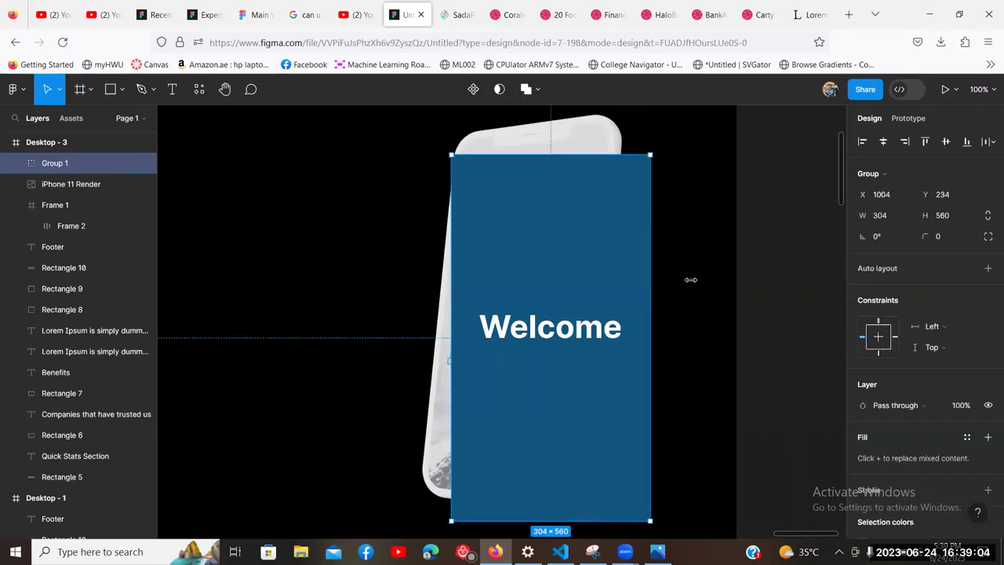
left_click_drag(690, 279, 663, 213)
scroll(469, 411, "down", 5)
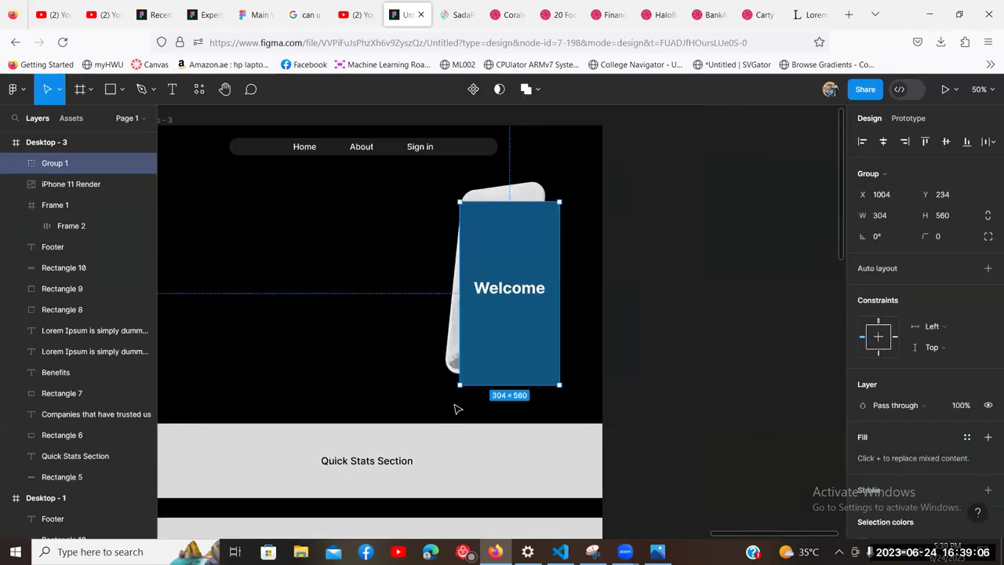
left_click_drag(460, 398, 455, 363)
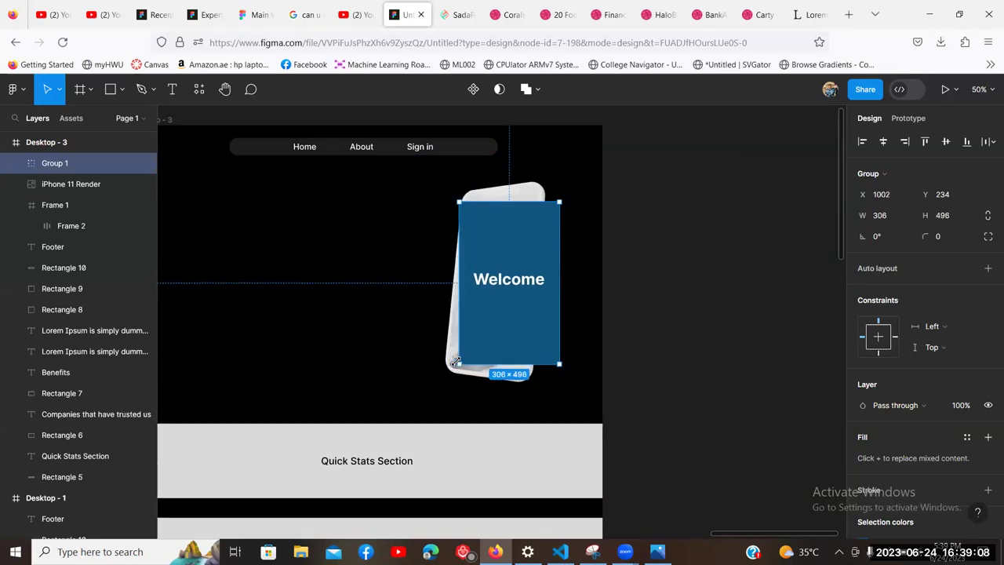
key("ctrl+z")
Step: Drag the blue card's corner points onto the tilted phone screen's corners
double_click(516, 365)
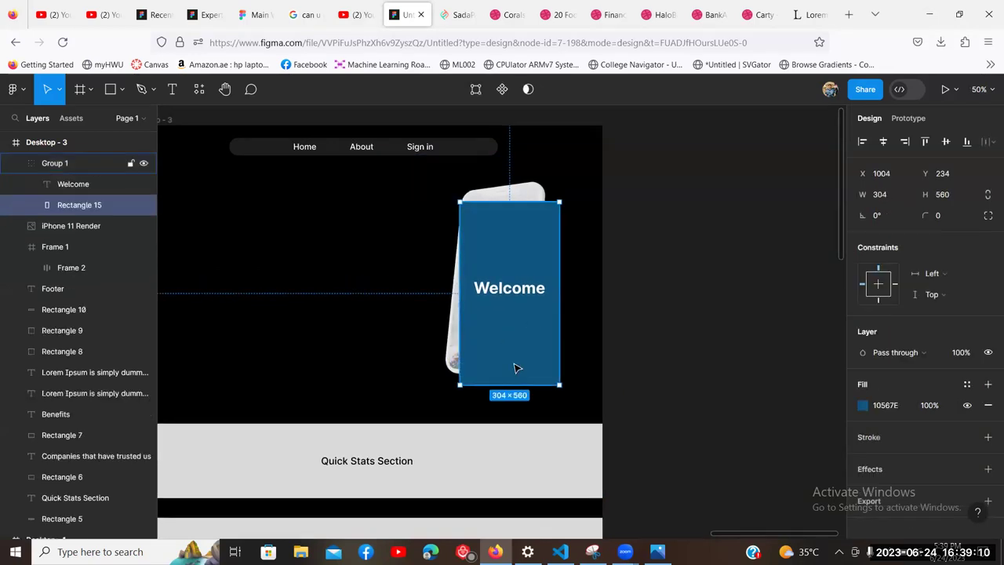
double_click(490, 365)
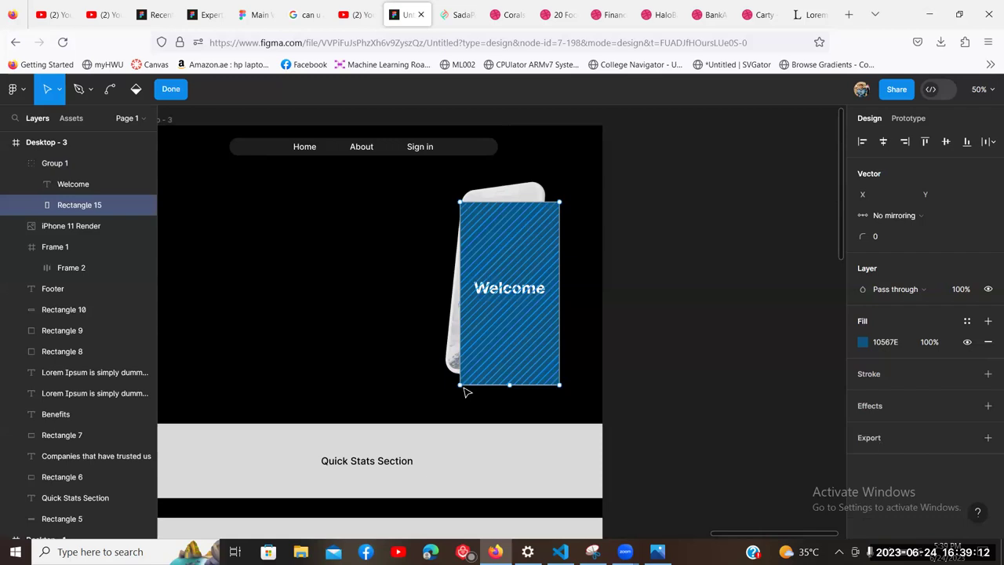
left_click_drag(460, 384, 445, 363)
left_click_drag(559, 386, 531, 371)
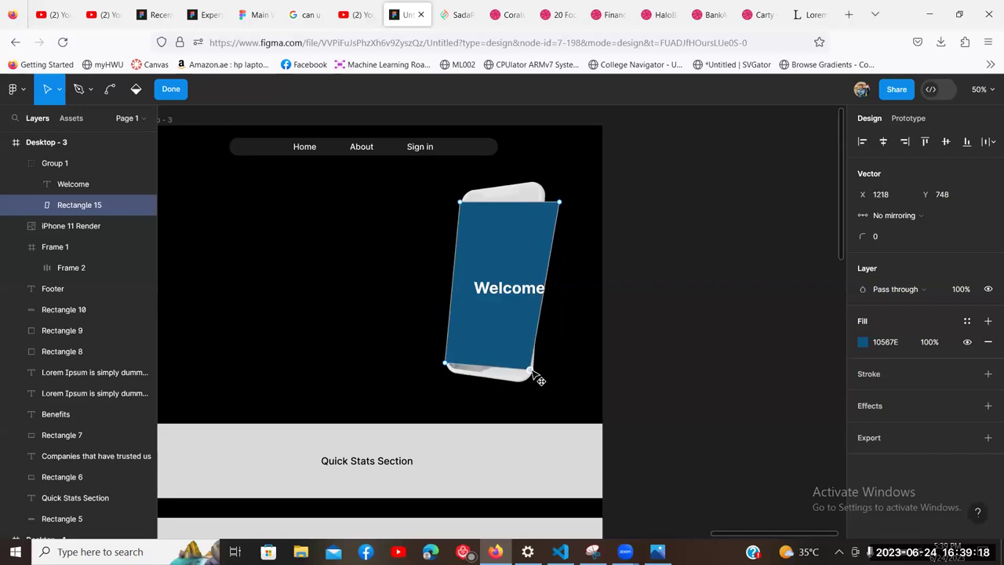
left_click_drag(560, 202, 536, 206)
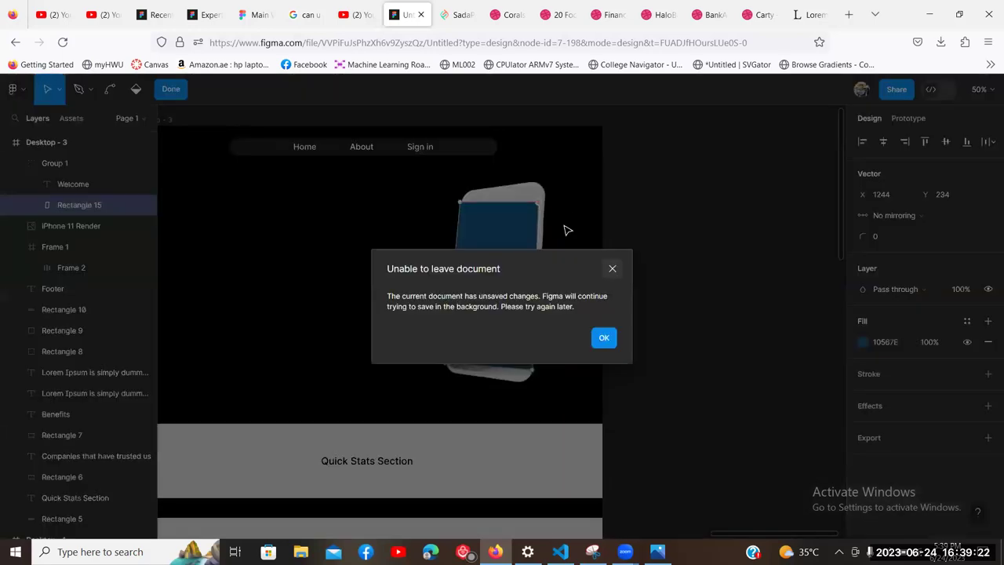
key("Escape")
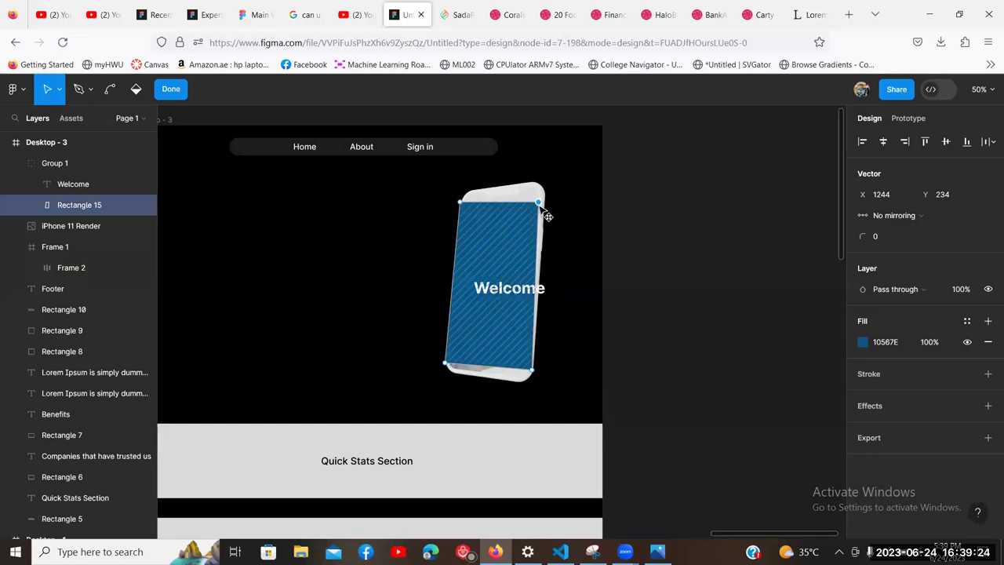
left_click_drag(542, 212, 546, 214)
left_click_drag(518, 251, 514, 251)
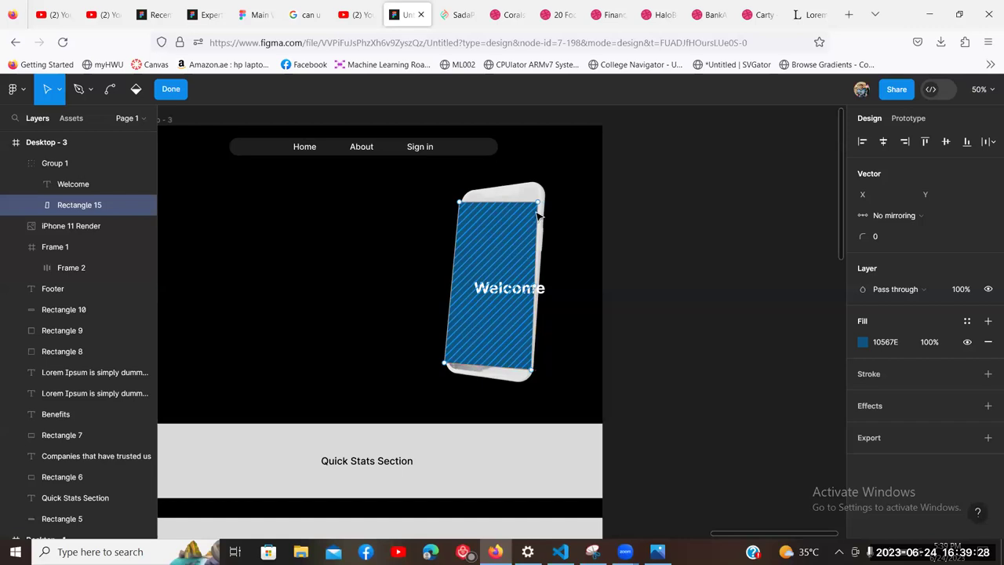
left_click_drag(538, 204, 544, 204)
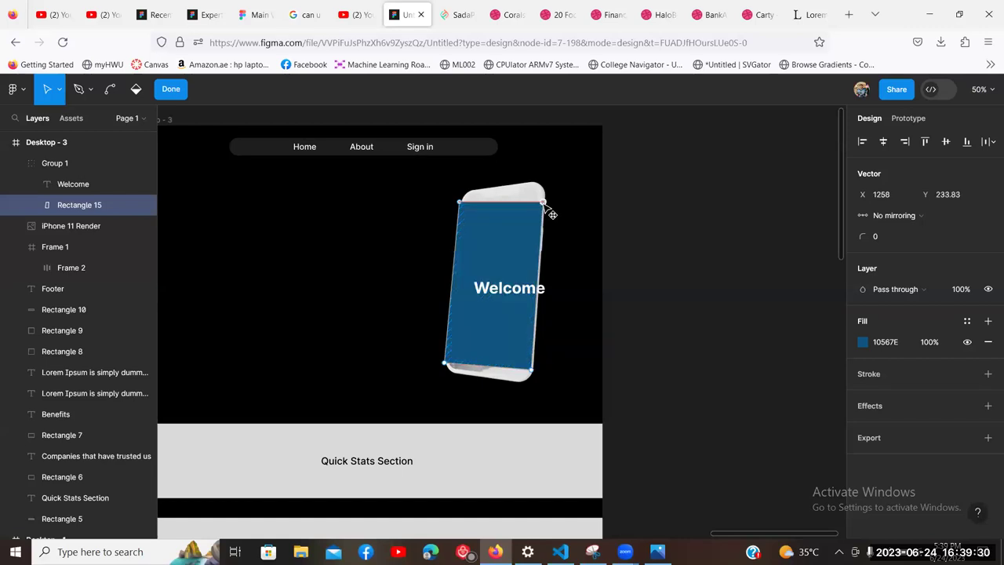
left_click(446, 363)
left_click_drag(451, 365, 446, 359)
left_click(603, 278)
left_click(650, 273)
Step: Fine-tune the card's top-left and bottom-right corners to match the screen's angle
left_click(495, 240)
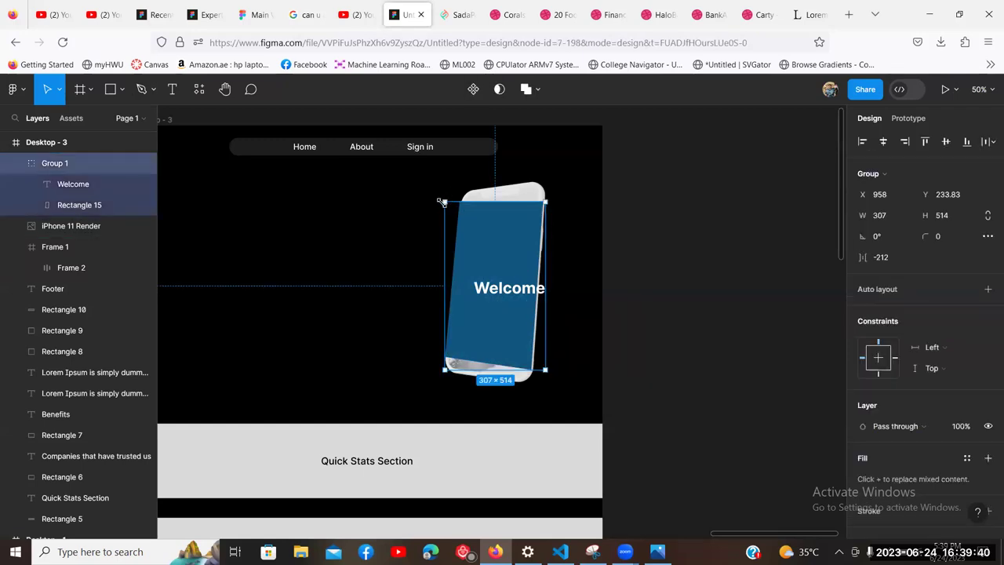
double_click(461, 218)
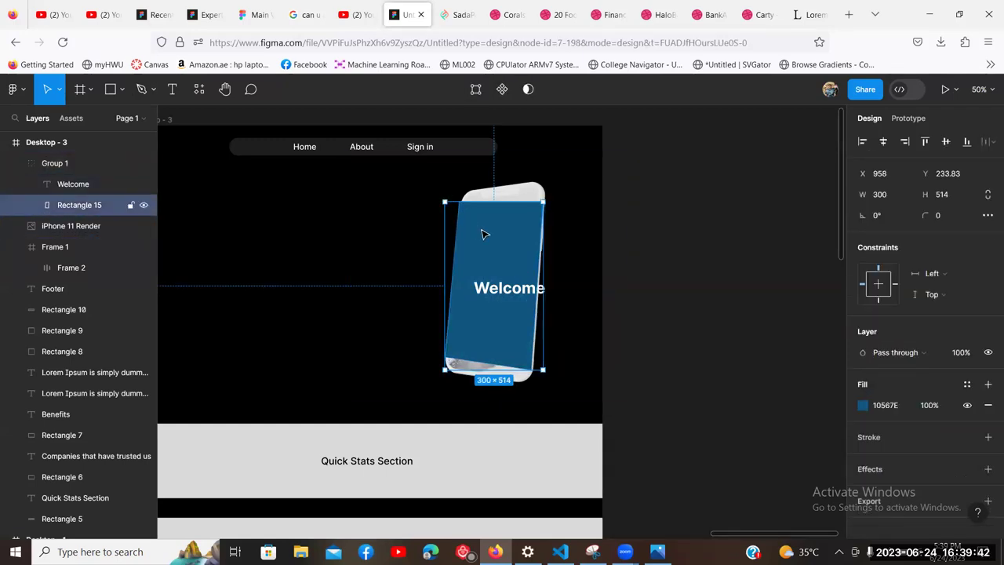
double_click(483, 234)
left_click_drag(458, 202, 462, 210)
left_click(444, 360)
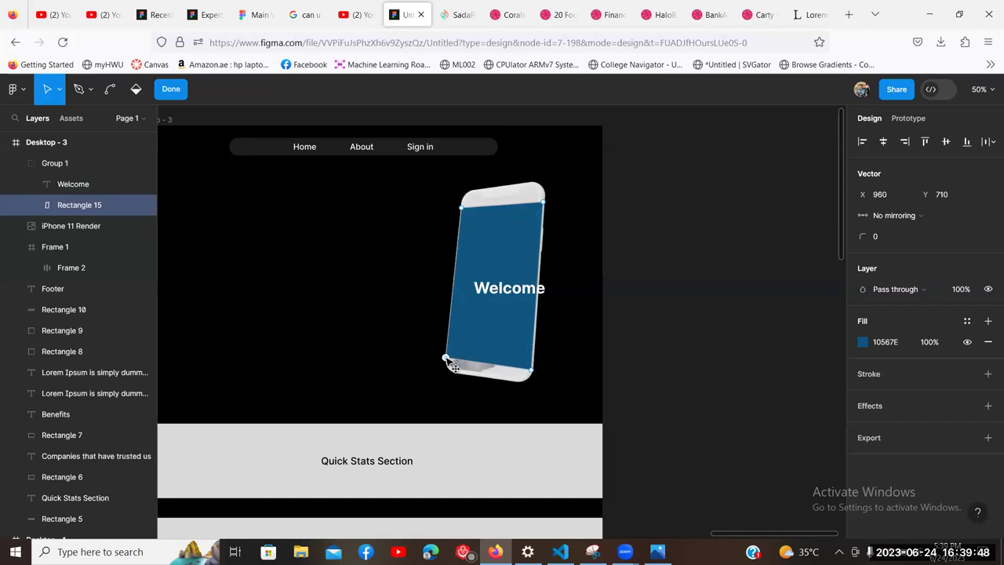
left_click_drag(532, 370, 534, 365)
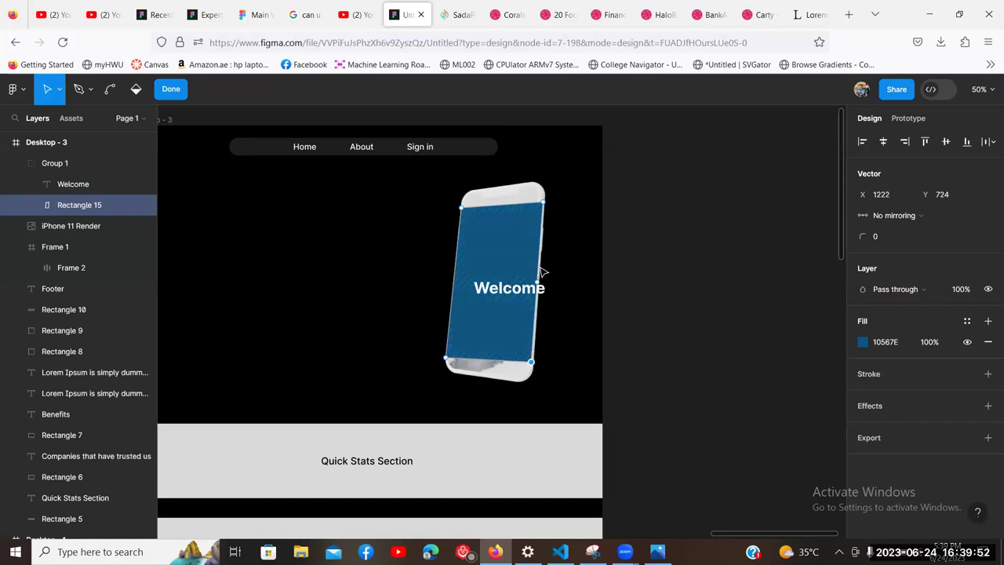
left_click(617, 271)
key("Escape")
key("Tab")
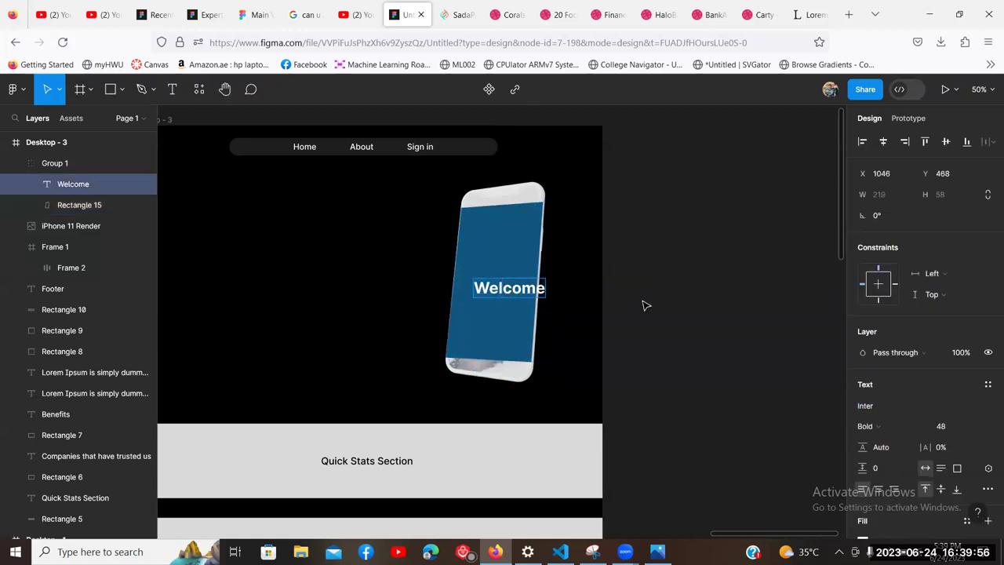
Step: Shift Welcome up-left and narrow Group 1 from both sides to fit the phone screen
left_click_drag(517, 292, 506, 287)
left_click(630, 321)
key("shift+0")
left_click(621, 352)
left_click_drag(665, 298, 657, 265)
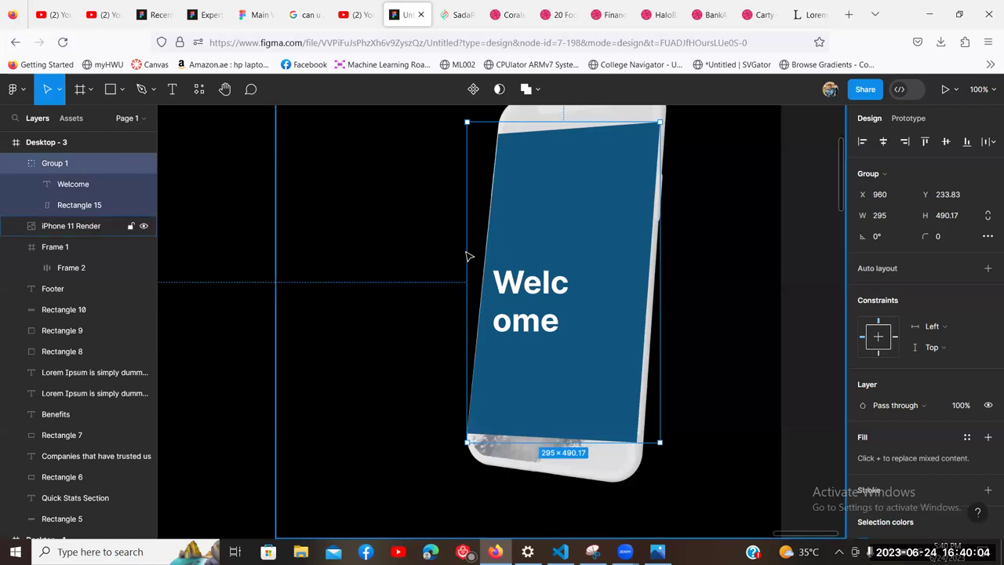
left_click_drag(463, 248, 468, 248)
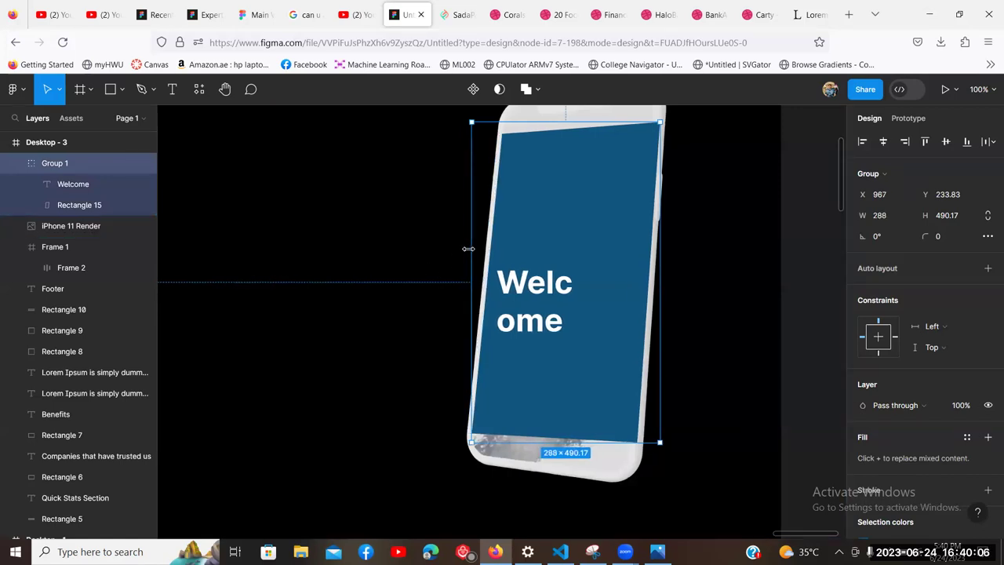
Step: Widen the Welcome text box to 250 × 58 so the heading stays on one line
double_click(559, 289)
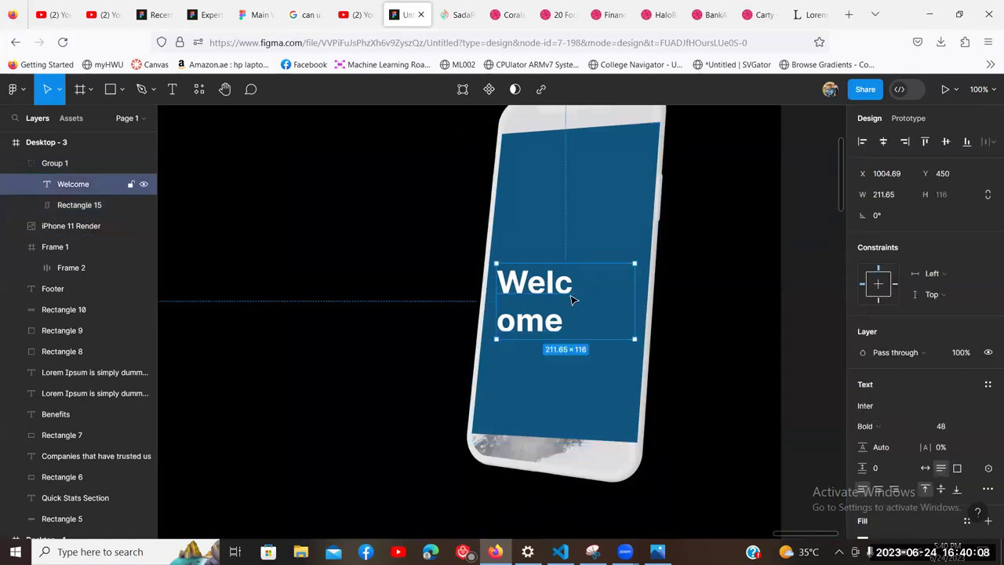
left_click_drag(645, 306, 658, 302)
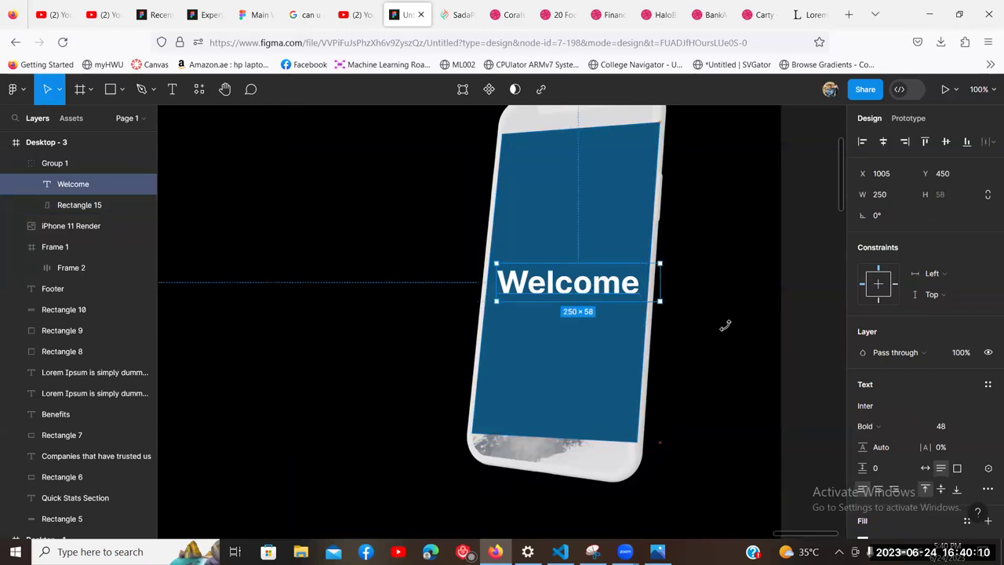
left_click_drag(582, 286, 581, 287)
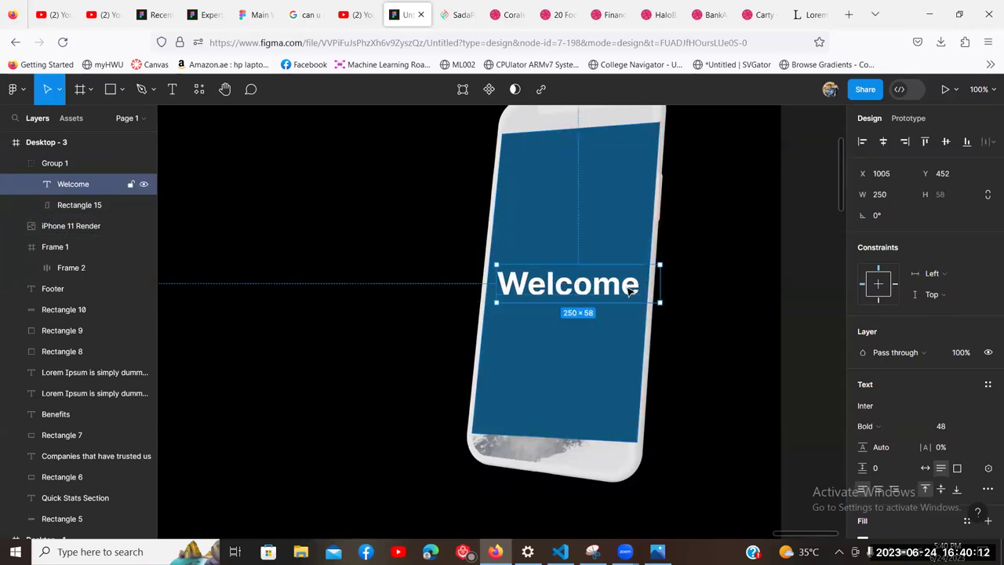
double_click(738, 364)
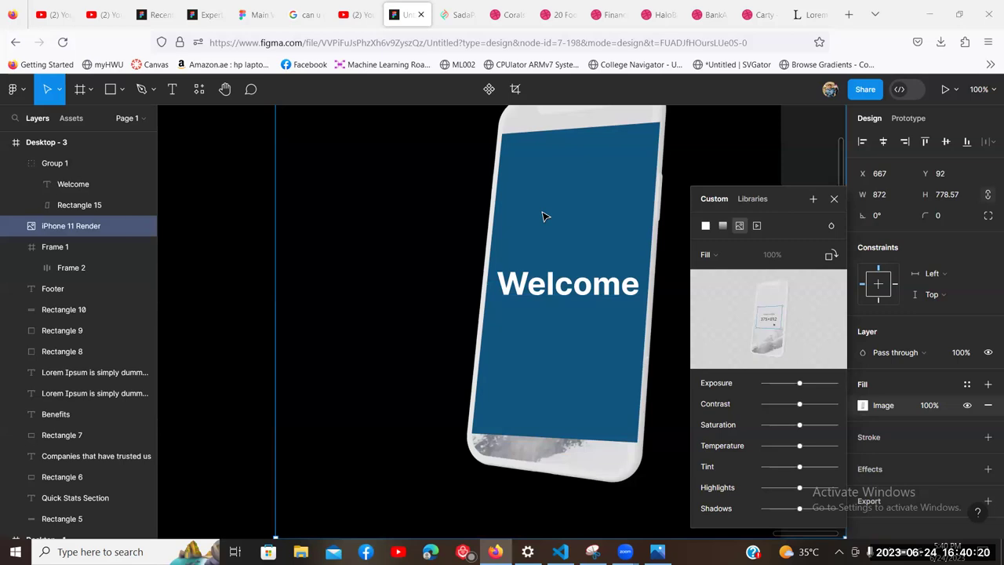
Step: Find the Artboard Studio Mockups plugin by searching 'art' and run Add Mockup Item
left_click(198, 89)
type("art mockup")
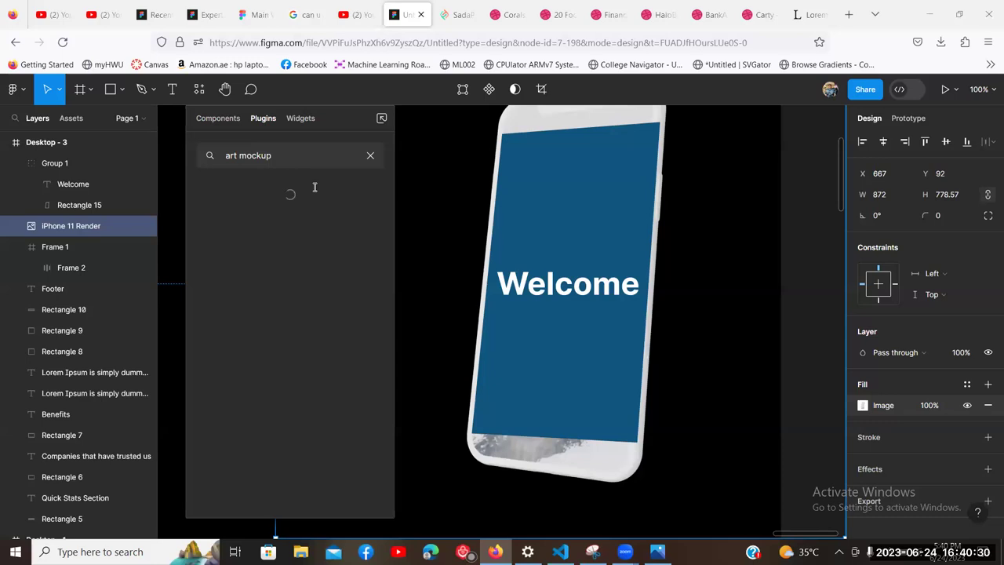
left_click(371, 222)
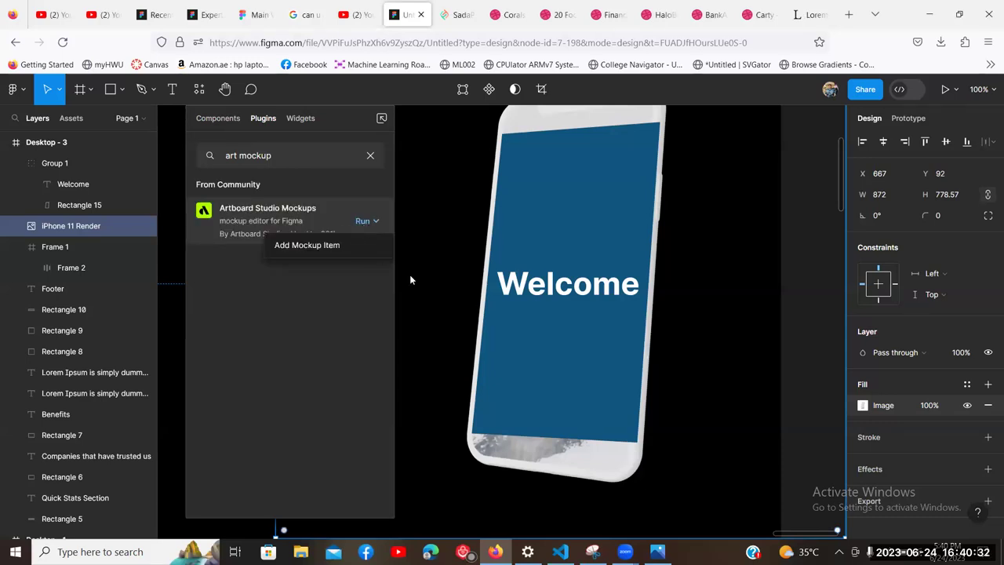
left_click(326, 246)
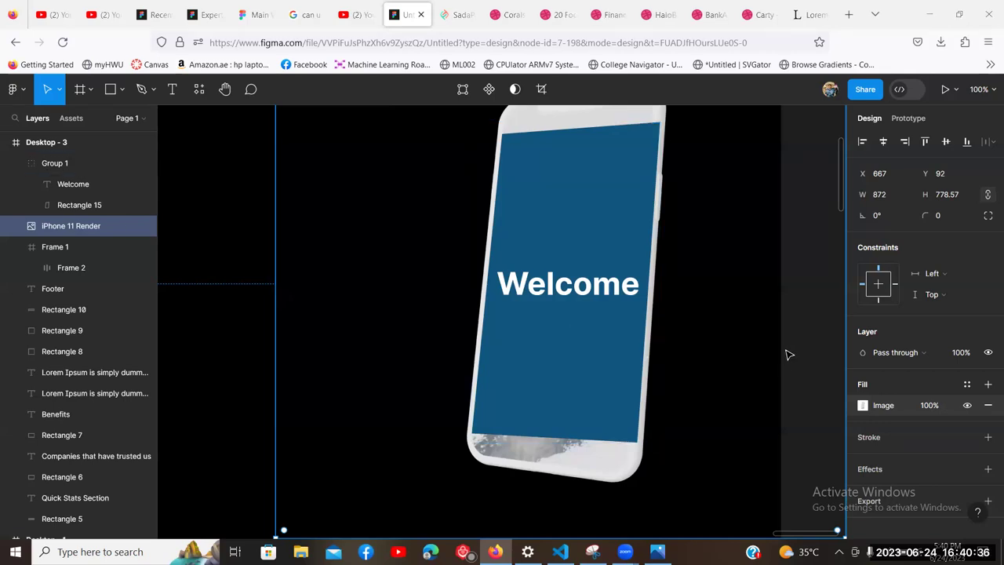
left_click_drag(430, 118, 267, 119)
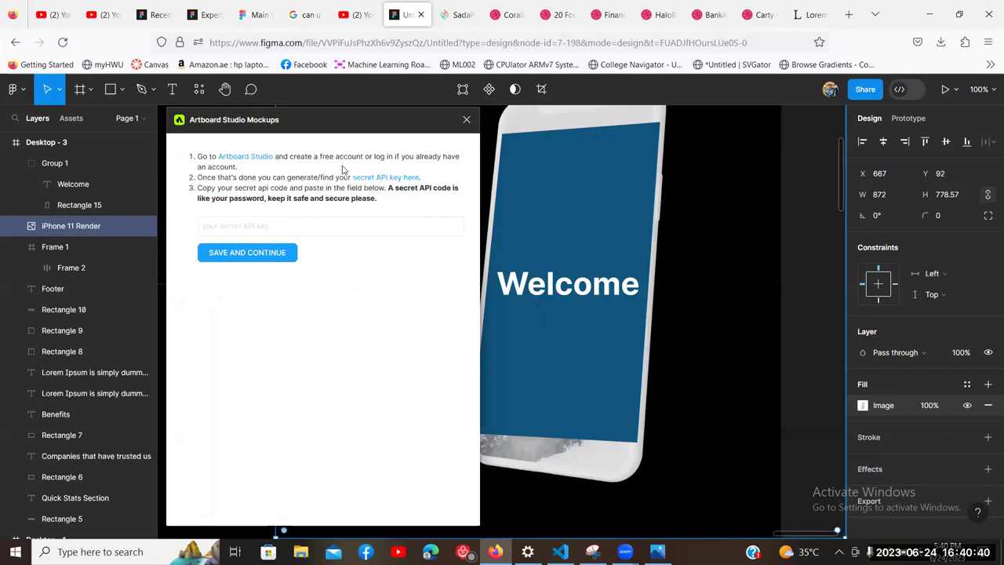
Step: Paste the API key into the plugin's key field and close the plugin window
left_click(276, 254)
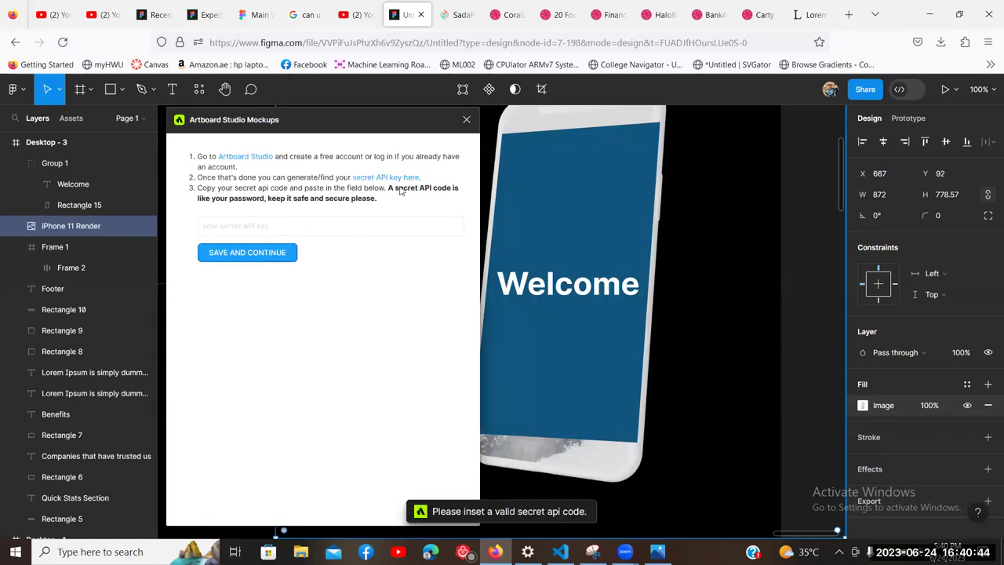
left_click(331, 224)
key("ctrl+v")
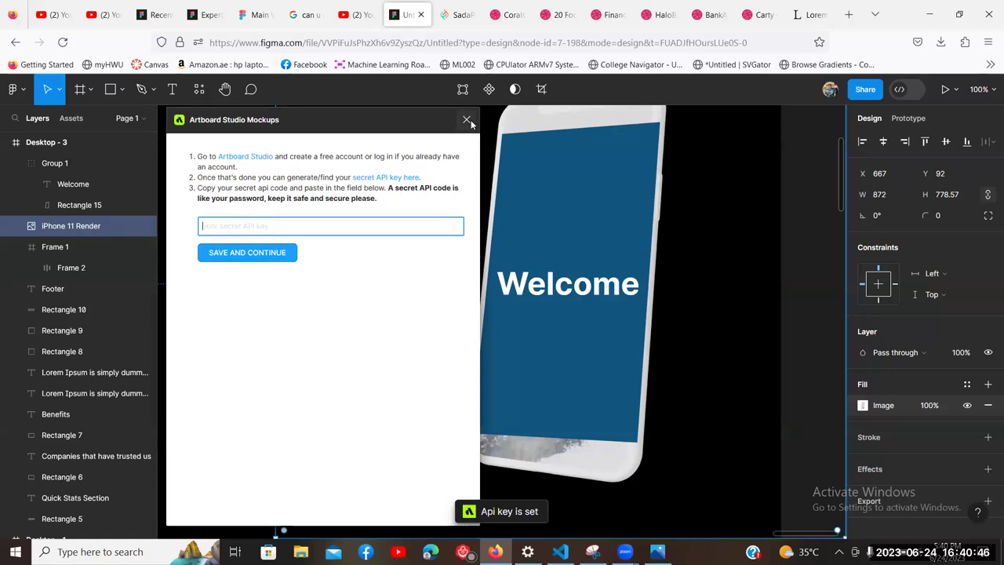
left_click(811, 336)
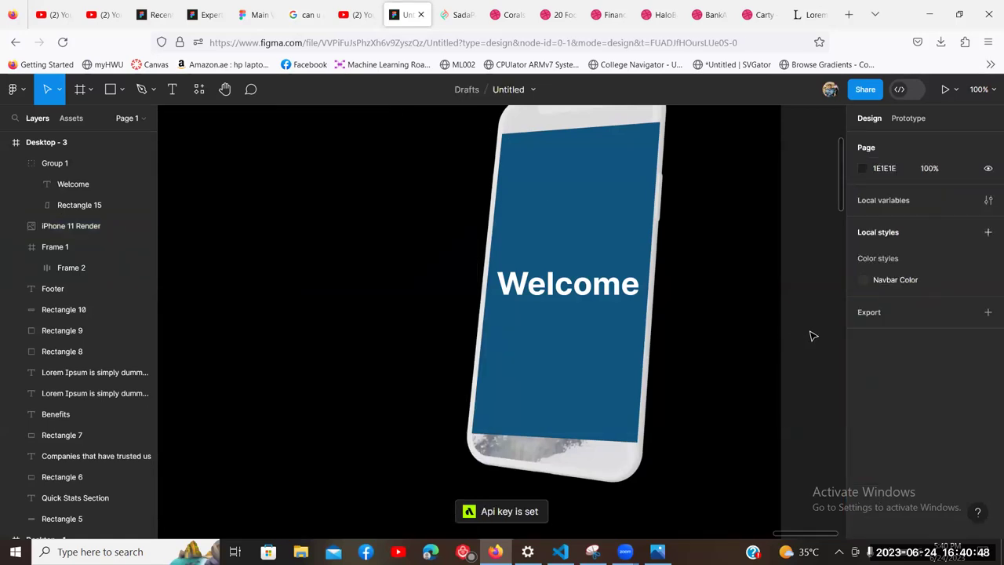
key("minus")
left_click(575, 376)
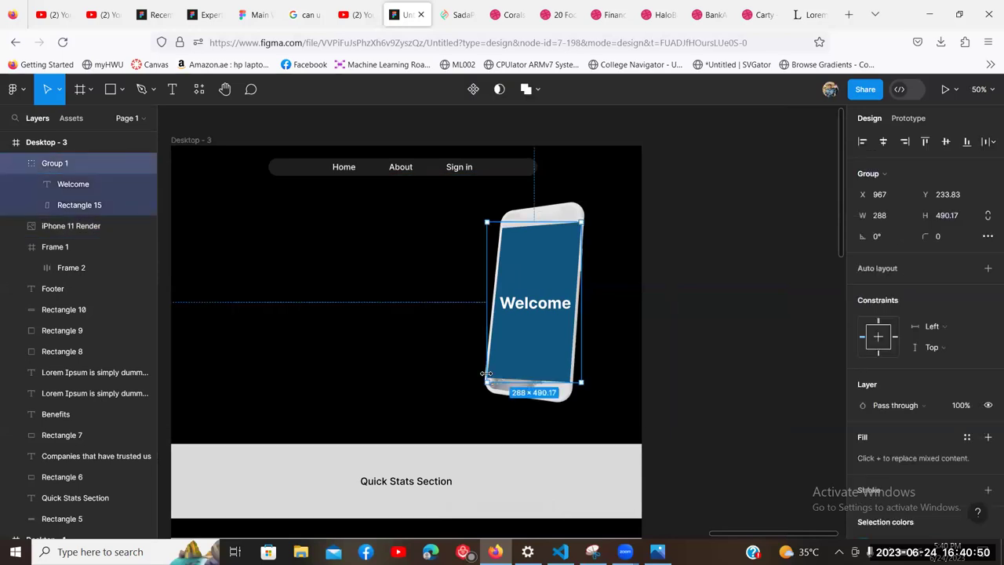
left_click(757, 322)
scroll(681, 332, "right", 3)
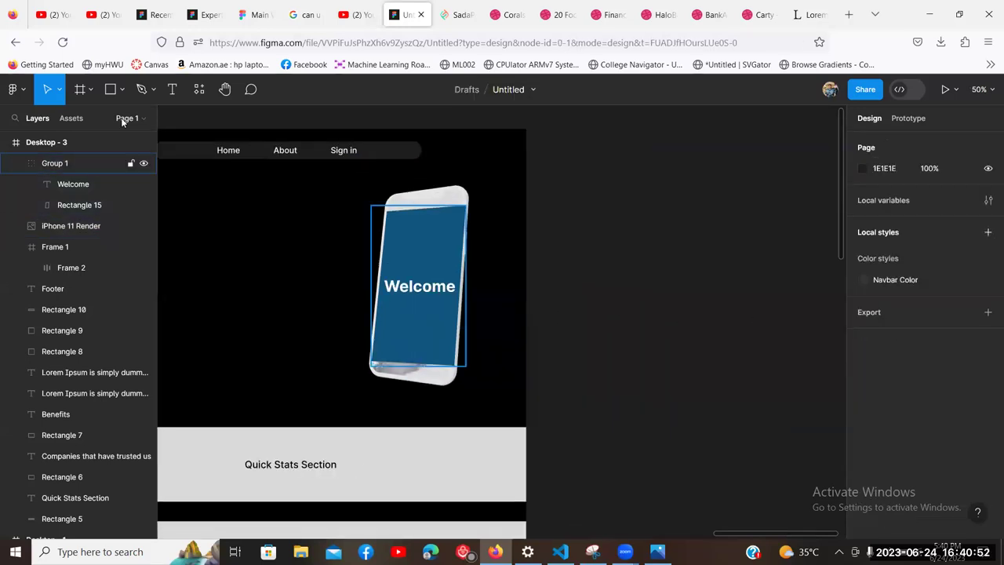
left_click(122, 90)
left_click(134, 132)
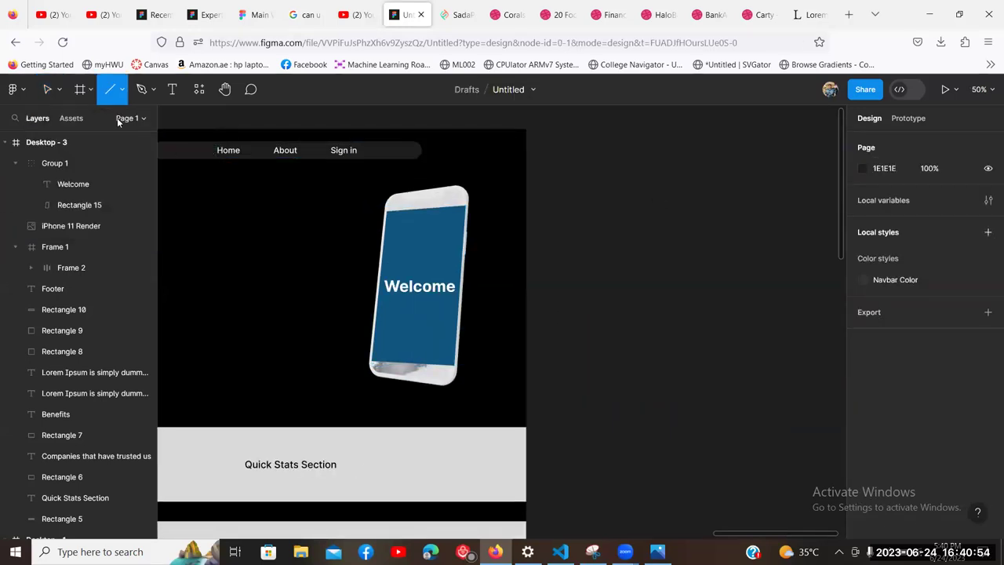
key("r")
left_click_drag(764, 350, 627, 190)
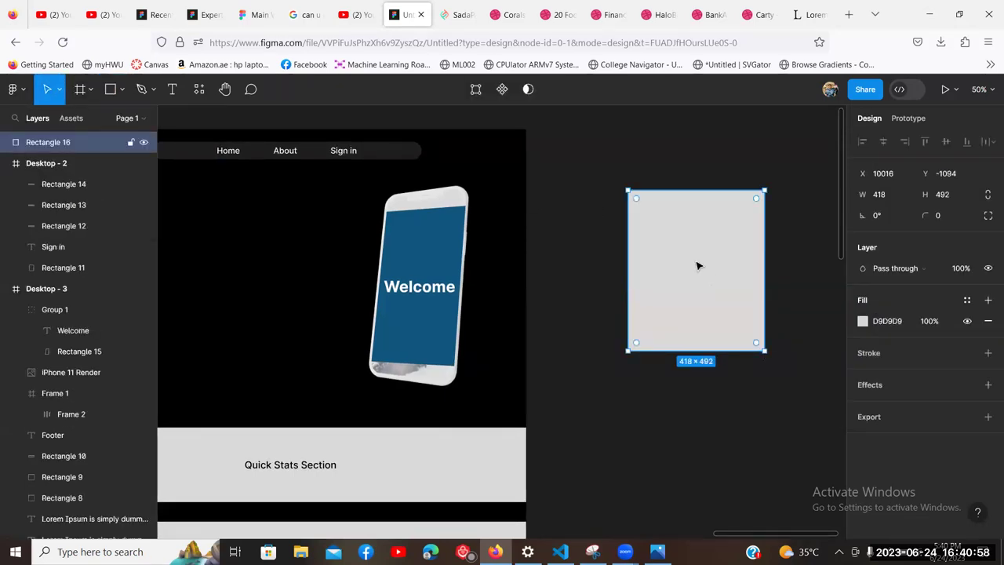
right_click(697, 265)
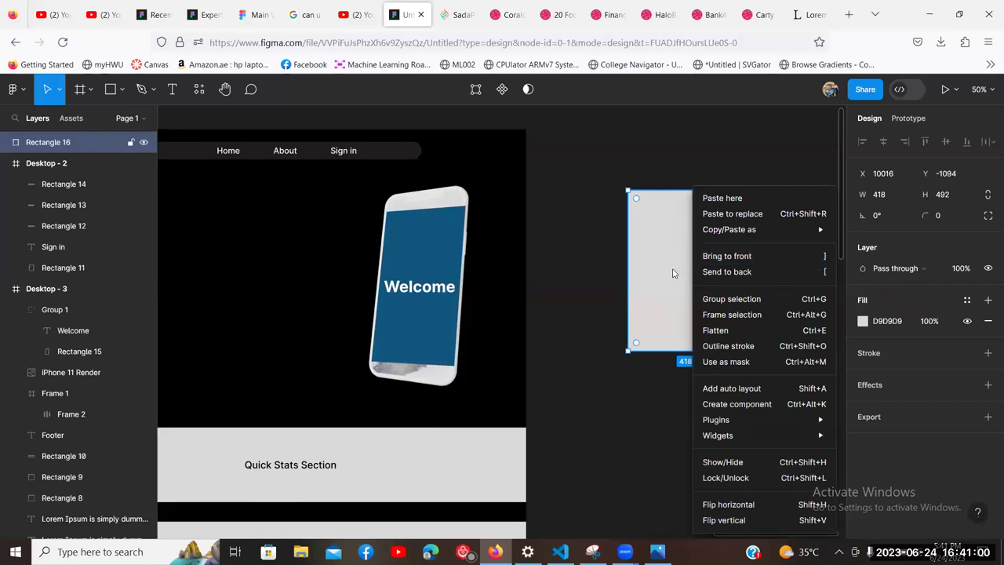
left_click(670, 273)
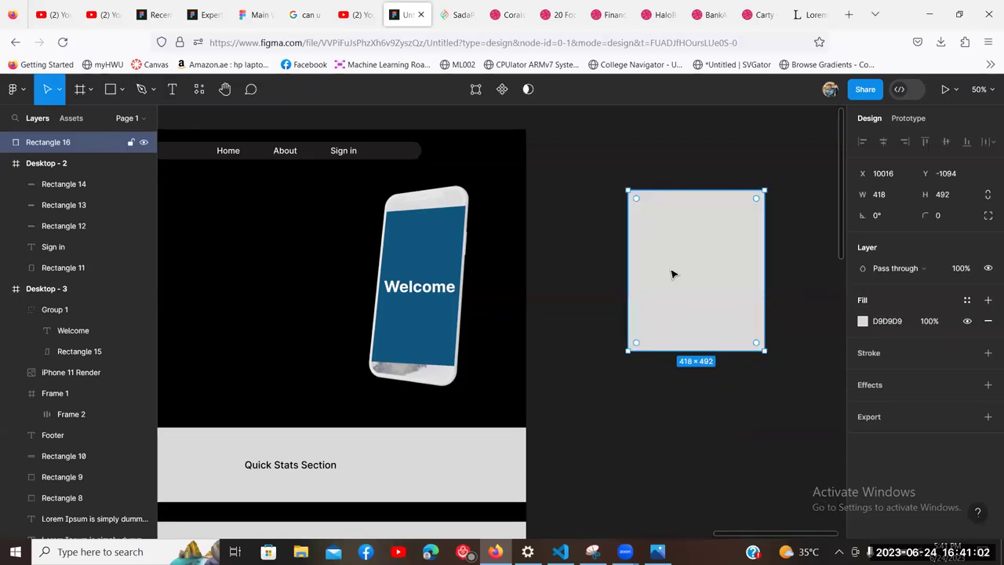
double_click(671, 273)
mouse_move(817, 279)
left_mouse_down()
mouse_move(634, 327)
mouse_move(503, 308)
left_mouse_up()
key("shift+0")
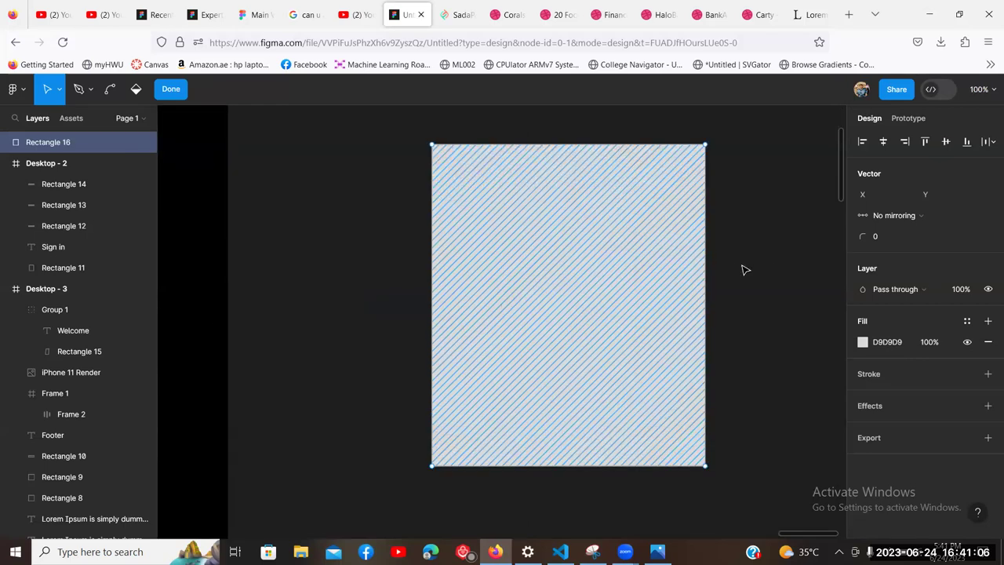
key("Escape")
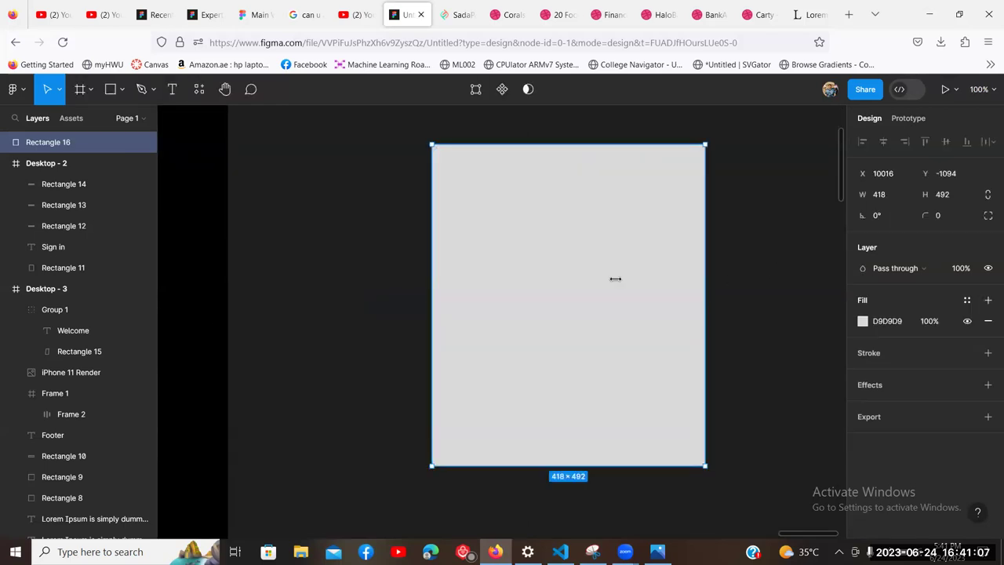
double_click(532, 272)
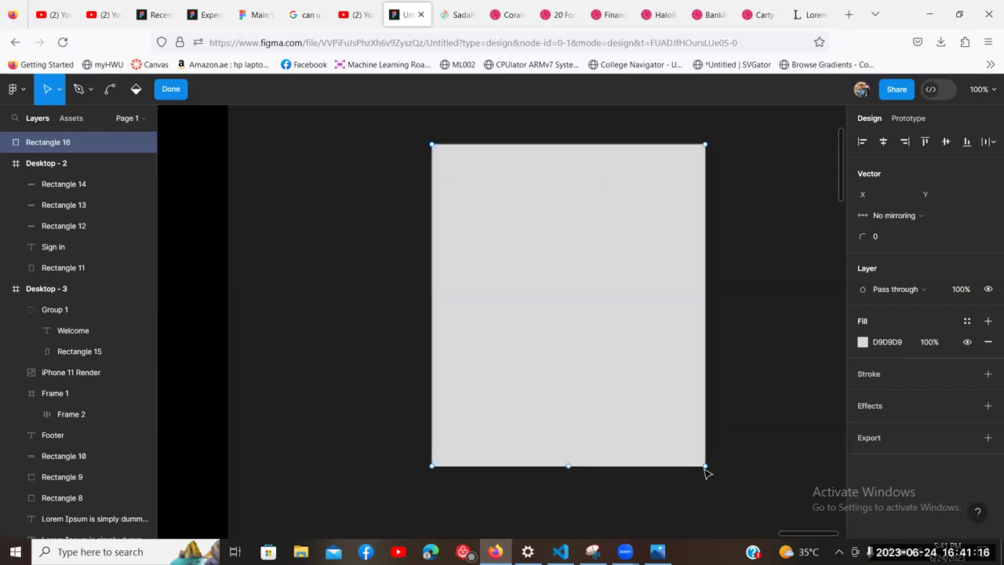
mouse_move(706, 467)
left_mouse_down()
mouse_move(679, 395)
mouse_move(571, 309)
mouse_move(502, 410)
mouse_move(701, 464)
mouse_move(814, 384)
left_mouse_up()
left_click_drag(620, 421, 554, 247)
left_click_drag(433, 465, 566, 184)
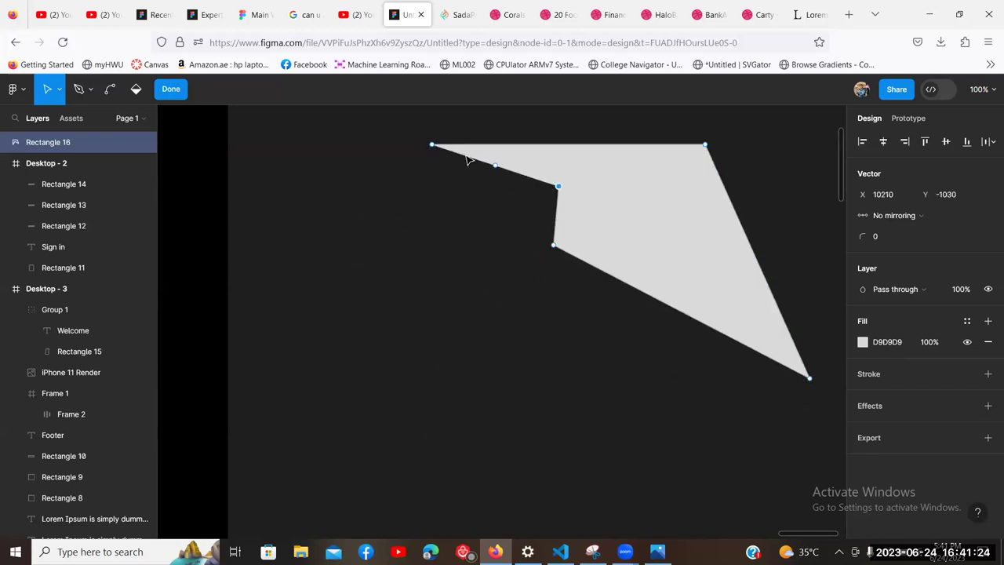
left_click_drag(436, 147, 382, 314)
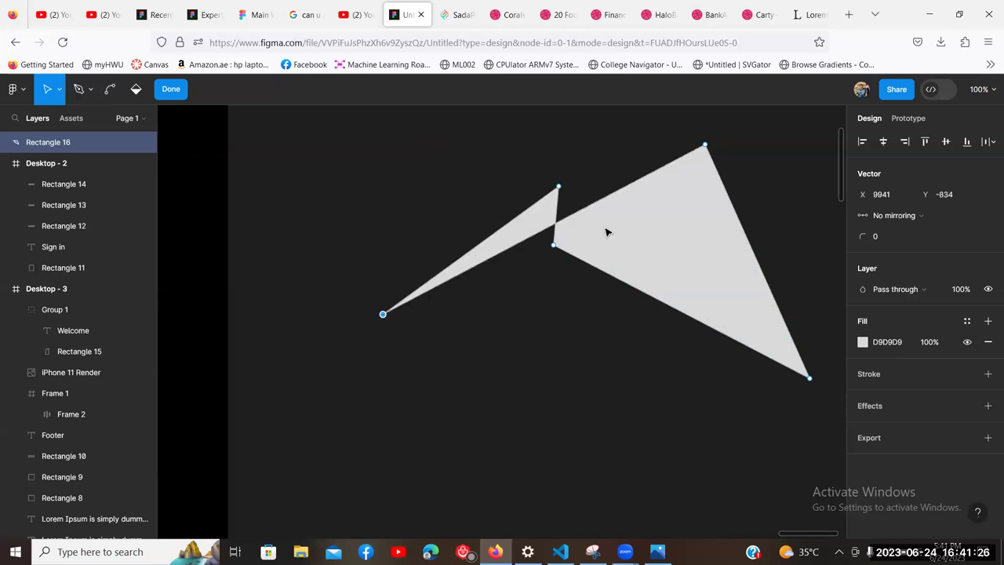
left_click(632, 188)
key("Escape")
double_click(632, 188)
right_click(632, 186)
key("Escape")
key("Escape")
double_click(586, 213)
left_click(79, 89)
left_click(634, 183)
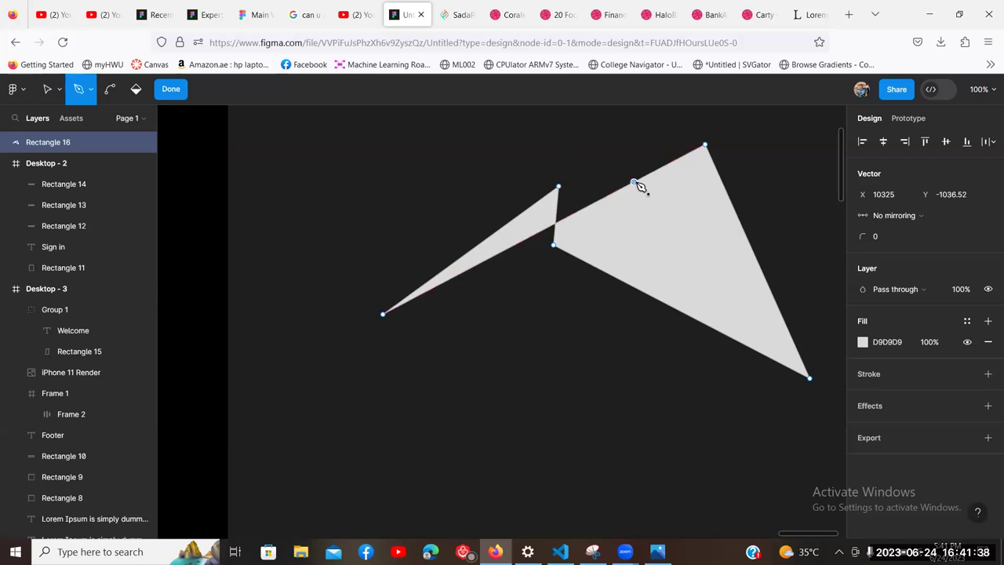
key("v")
left_click_drag(635, 183, 676, 288)
left_click_drag(684, 327, 620, 439)
left_click(407, 215)
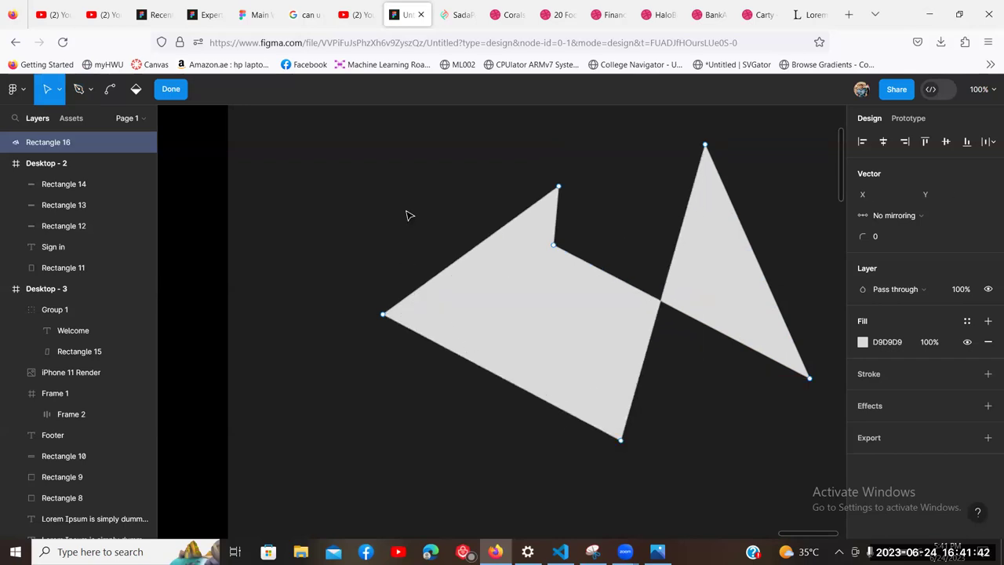
key("minus")
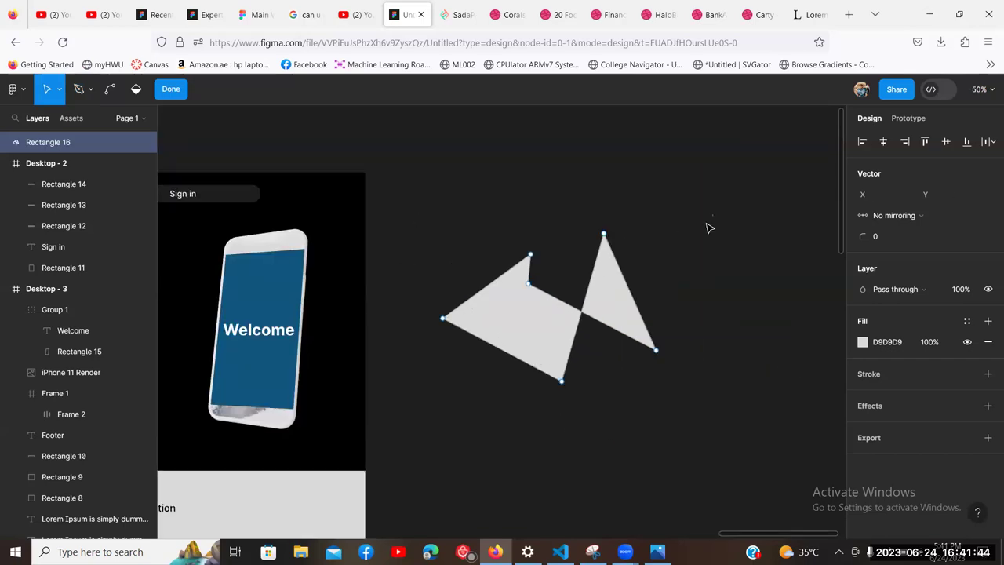
key("Escape")
key("Delete")
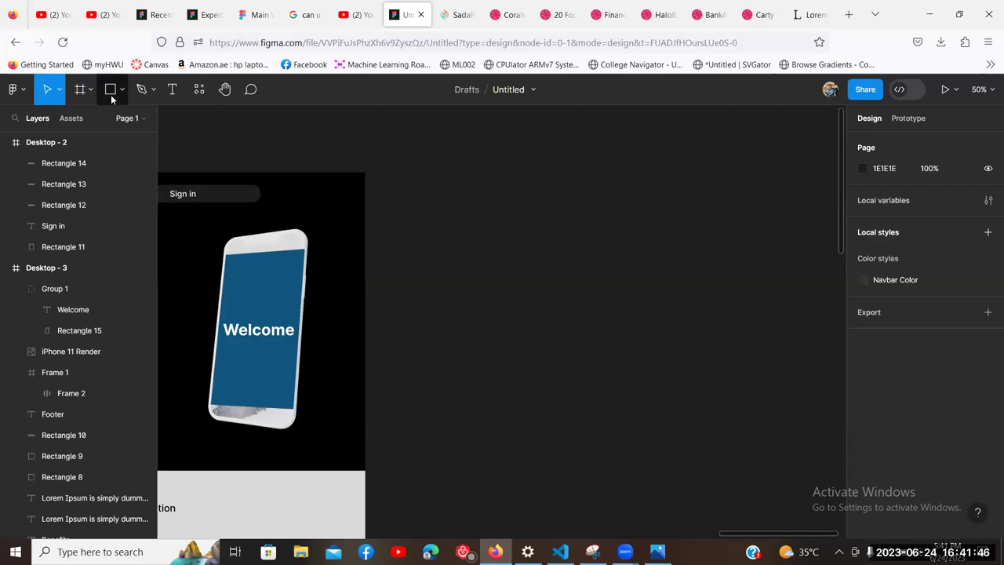
left_click(110, 93)
left_click(124, 95)
left_click(128, 124)
left_click_drag(443, 178, 646, 403)
left_click(496, 292)
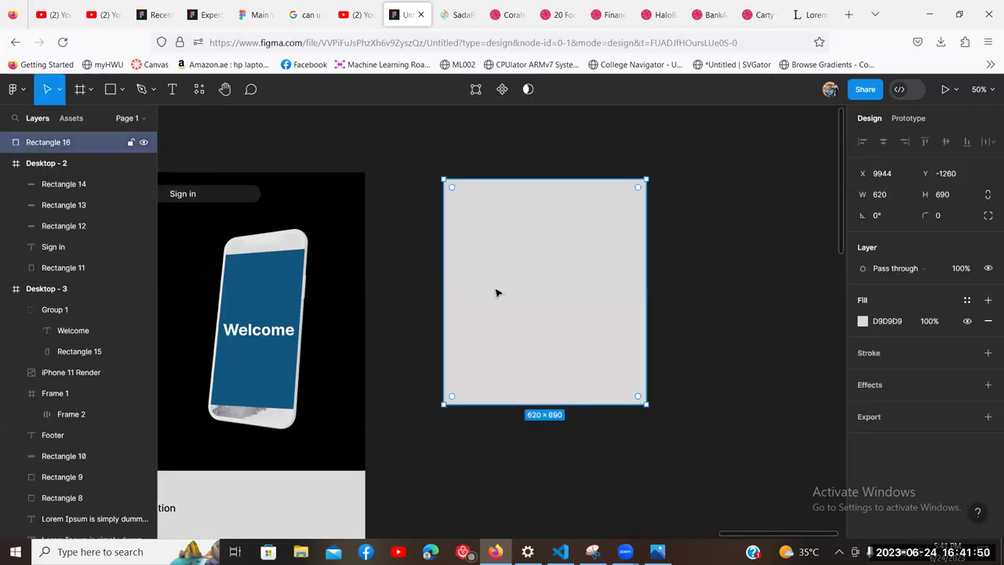
double_click(525, 242)
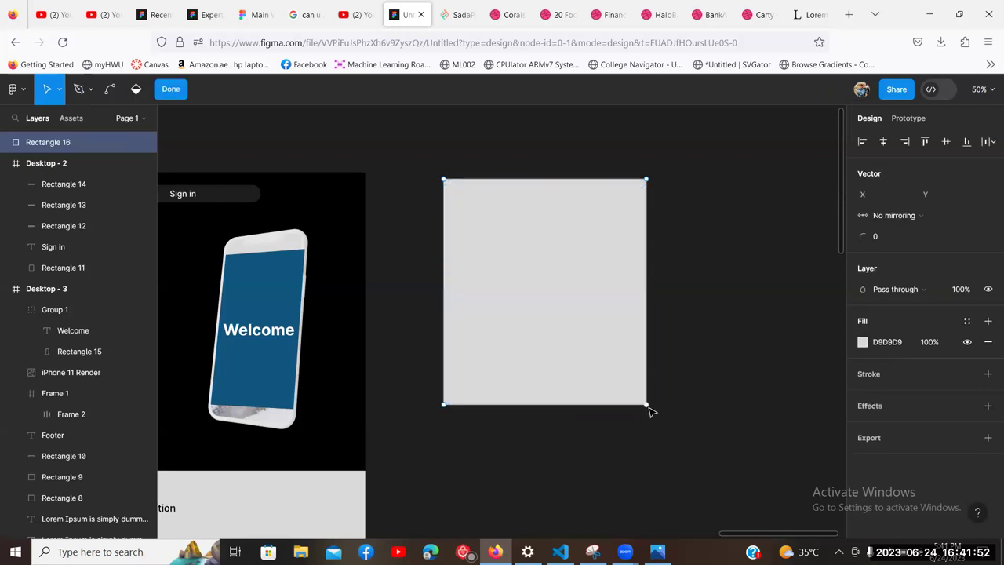
left_click_drag(647, 404, 646, 181)
left_click_drag(502, 201, 657, 211)
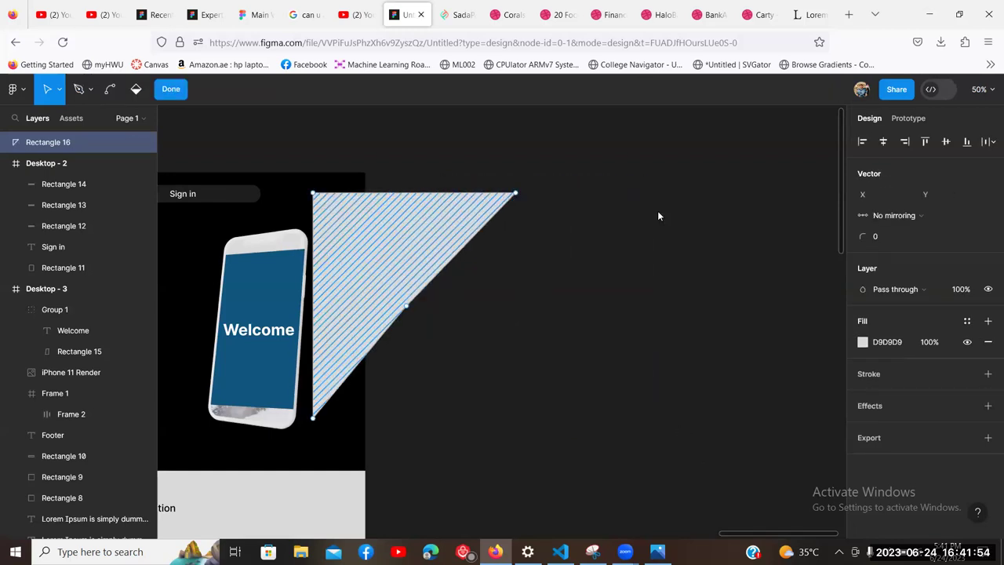
left_click(602, 263)
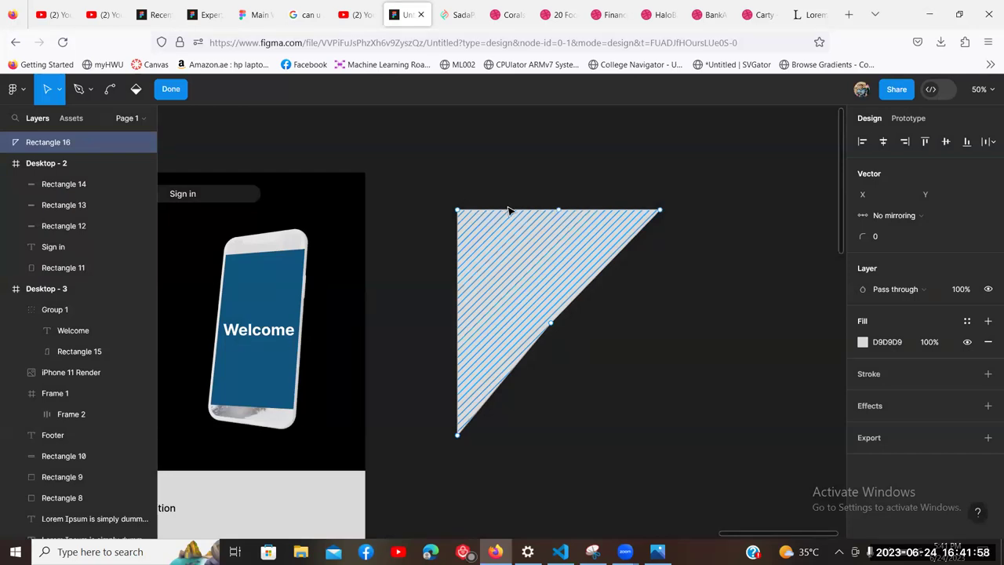
left_click(79, 89)
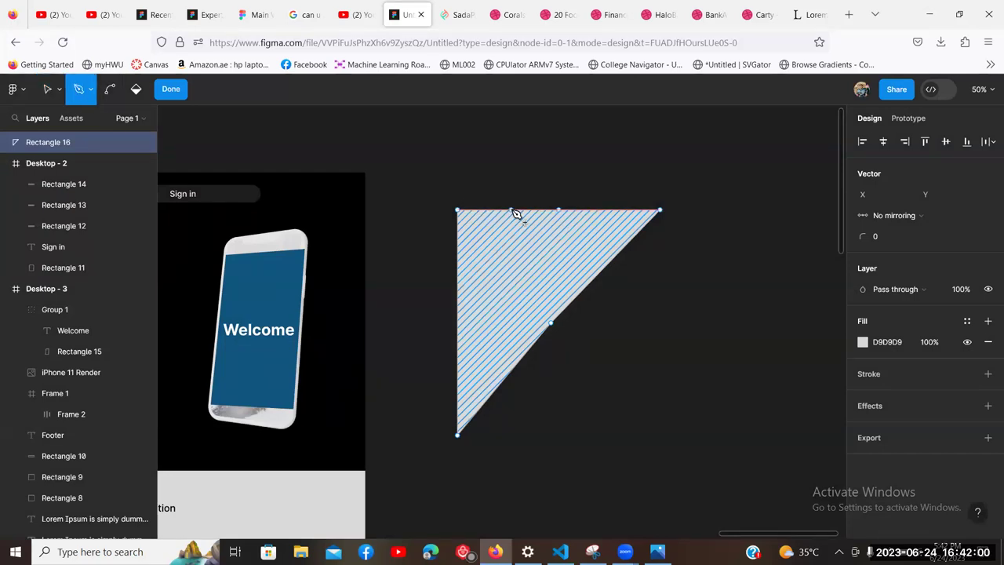
left_click(511, 210)
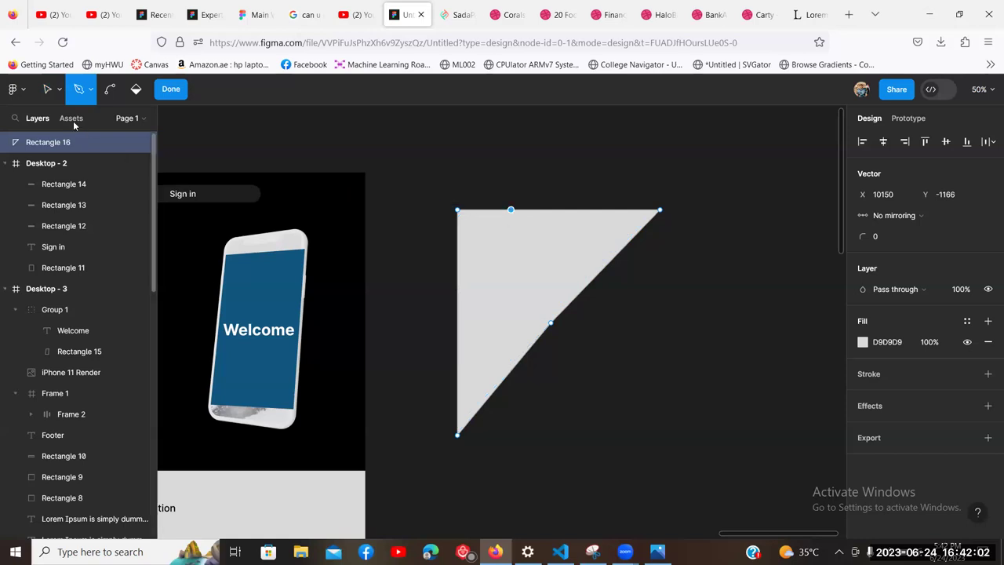
left_click(46, 92)
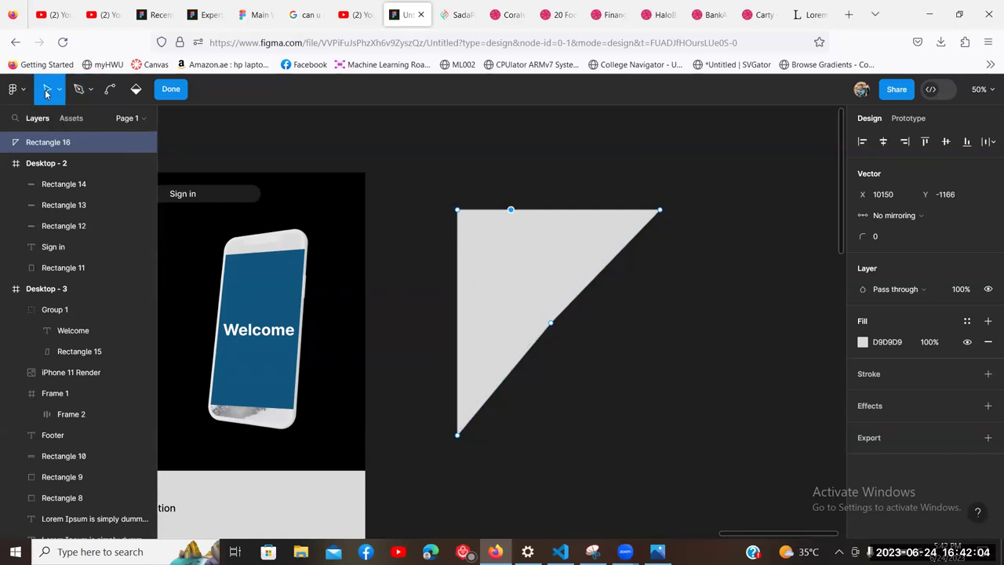
left_click_drag(511, 211, 482, 136)
left_click_drag(552, 321, 730, 323)
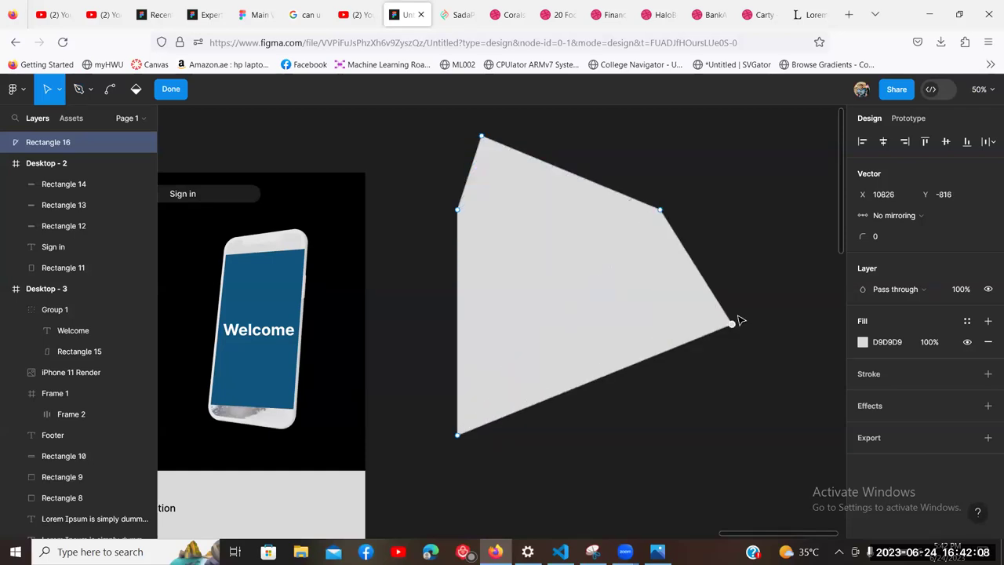
left_click(621, 280)
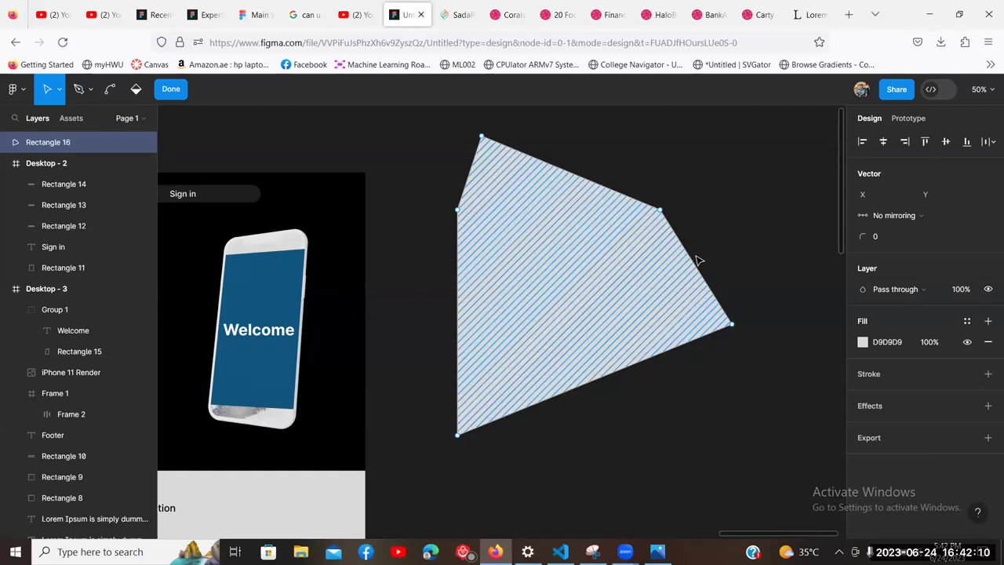
left_click_drag(759, 160, 599, 364)
key("Delete")
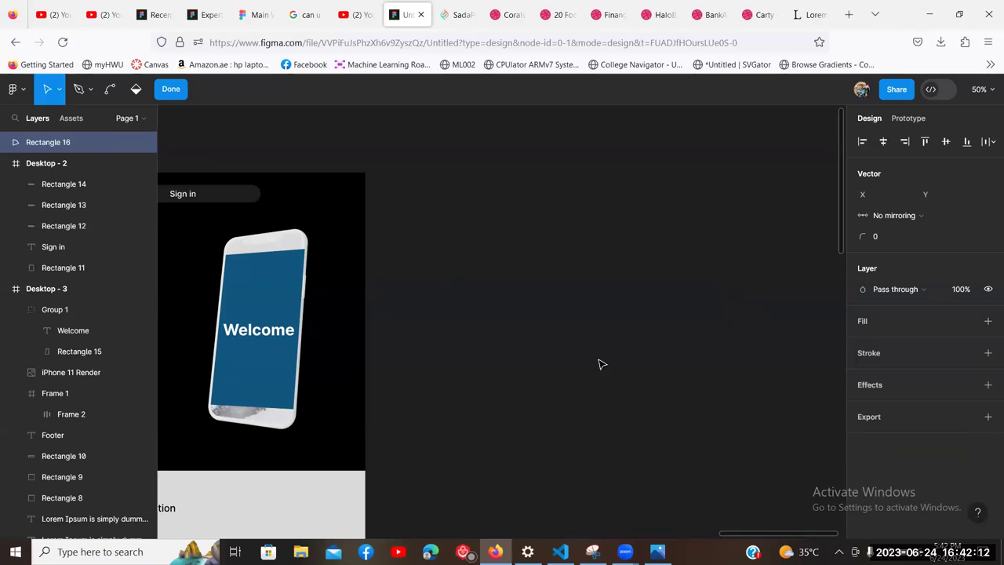
left_click_drag(552, 132, 450, 457)
Step: Delete the leftover path, stop point editing, and select the phone screen Rectangle 15
key("Delete")
scroll(445, 243, "left", 5)
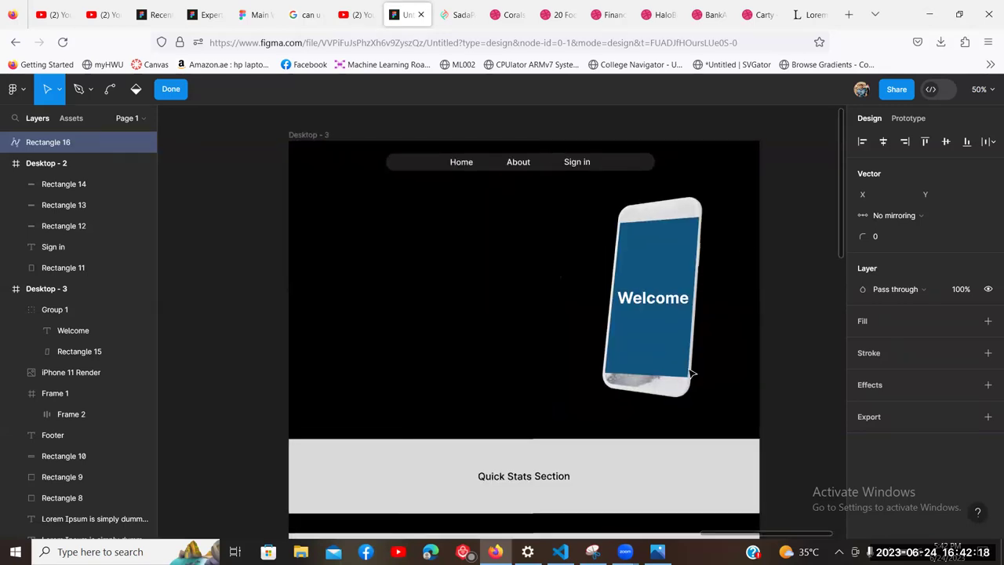
key("Escape")
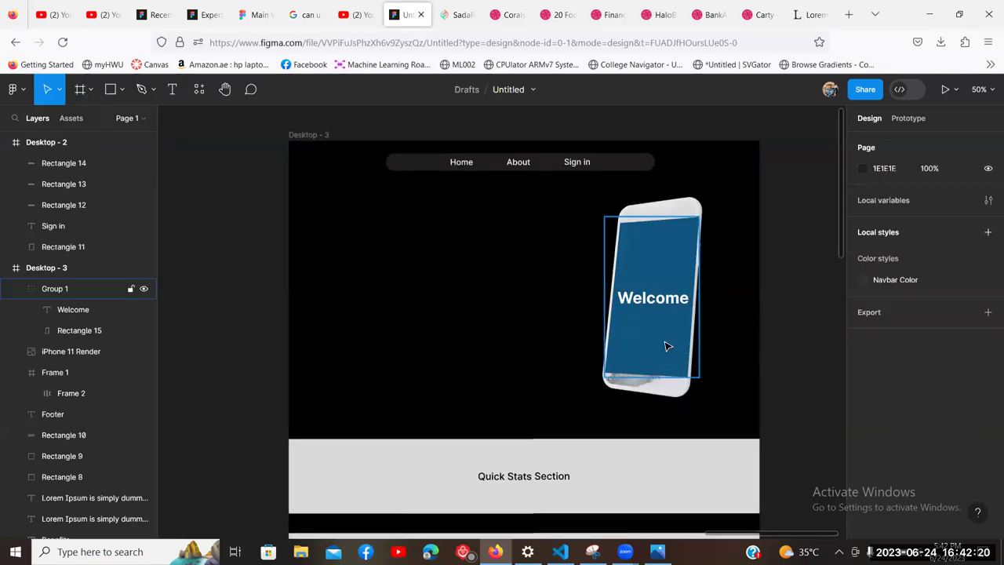
left_click(94, 331)
Step: Fill Rectangle 15 with a linear gradient from bright blue to green at 100% opacity
left_click(863, 405)
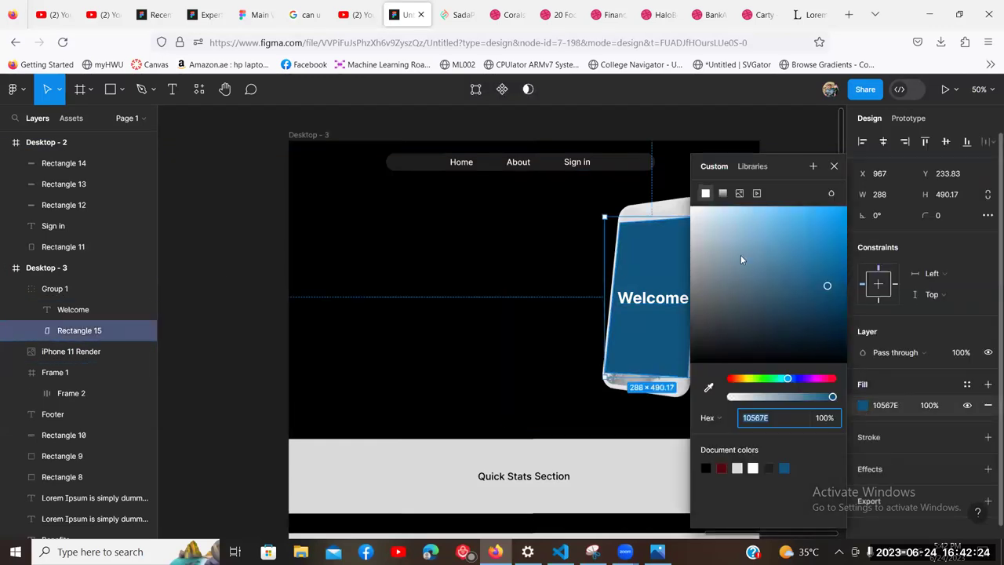
left_click(723, 193)
left_click_drag(816, 284, 825, 257)
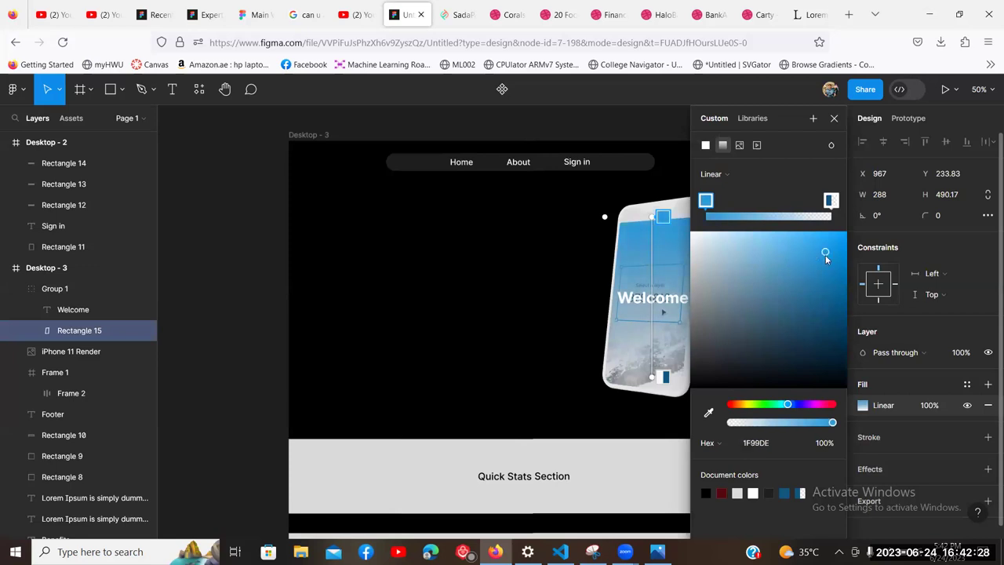
left_click(830, 200)
left_click_drag(781, 407, 770, 406)
left_click_drag(845, 306, 861, 237)
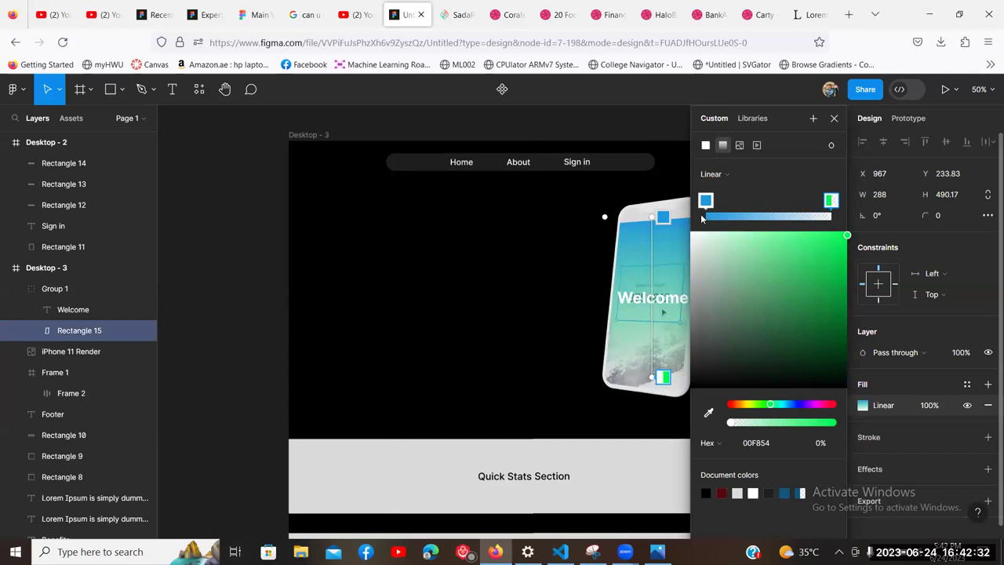
left_click(832, 448)
type("100")
key("Return")
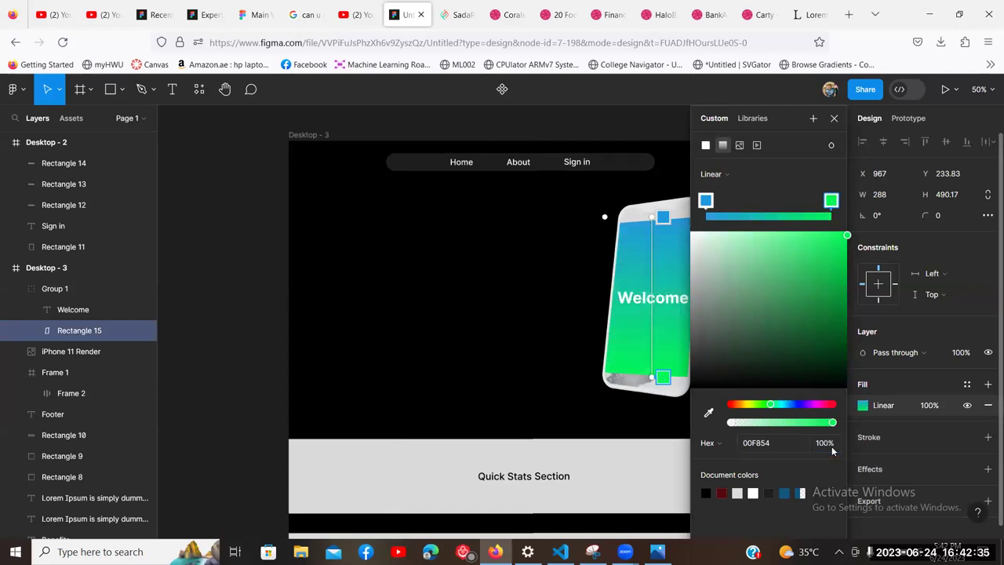
left_click(280, 316)
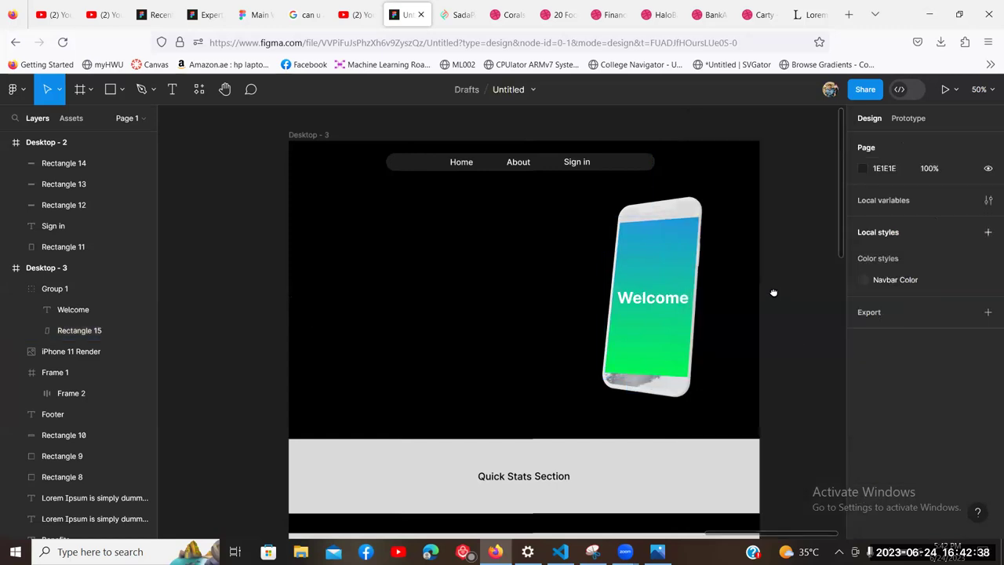
Step: Select the Welcome text inside the phone group and drag it toward the dark area
scroll(745, 353, "down", 2)
scroll(745, 353, "right", 2)
left_click(619, 268)
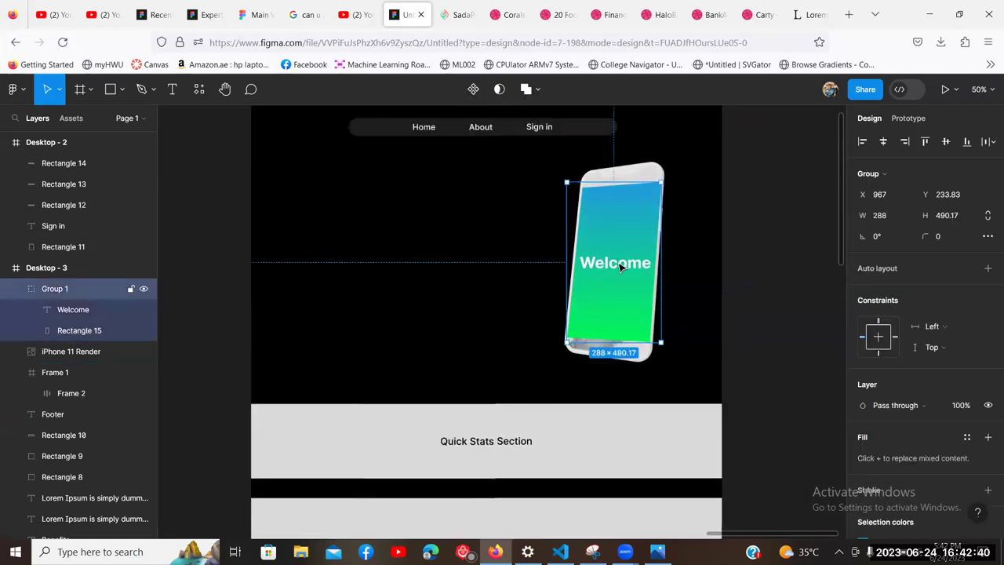
left_click(619, 267)
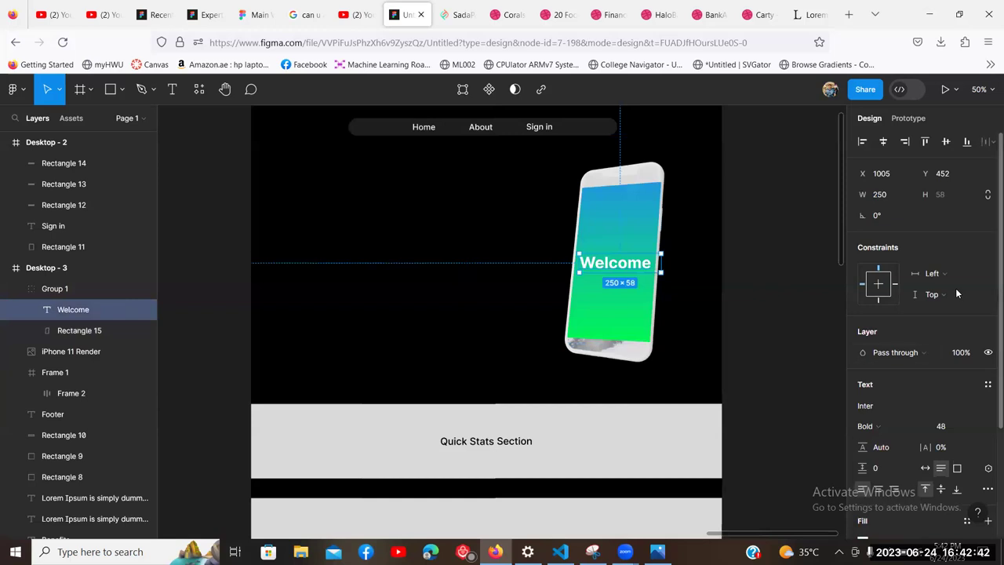
scroll(952, 369, "down", 2)
left_click(946, 328)
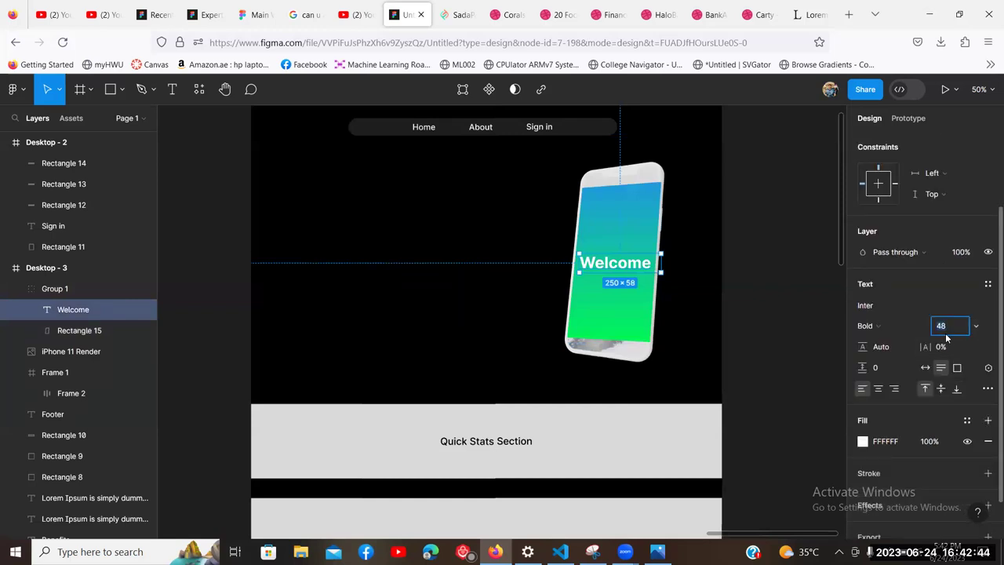
left_click(732, 282)
left_click(602, 268)
left_click(601, 268)
left_click_drag(602, 268, 345, 232)
Step: Duplicate the text and retype the copy as 'Welcome to QiratBank'
key("ctrl+d")
type("Welcome to")
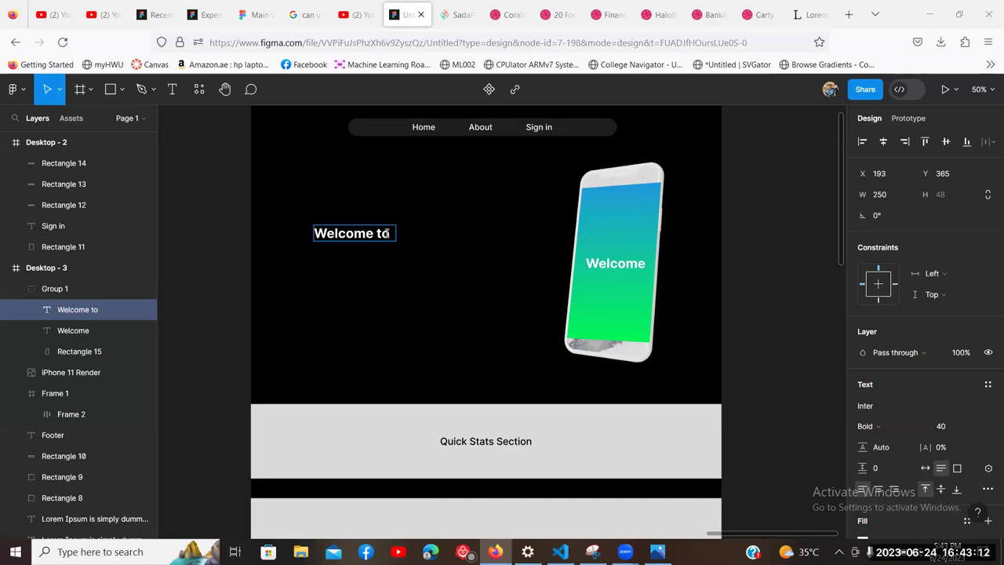
type("QiratBank")
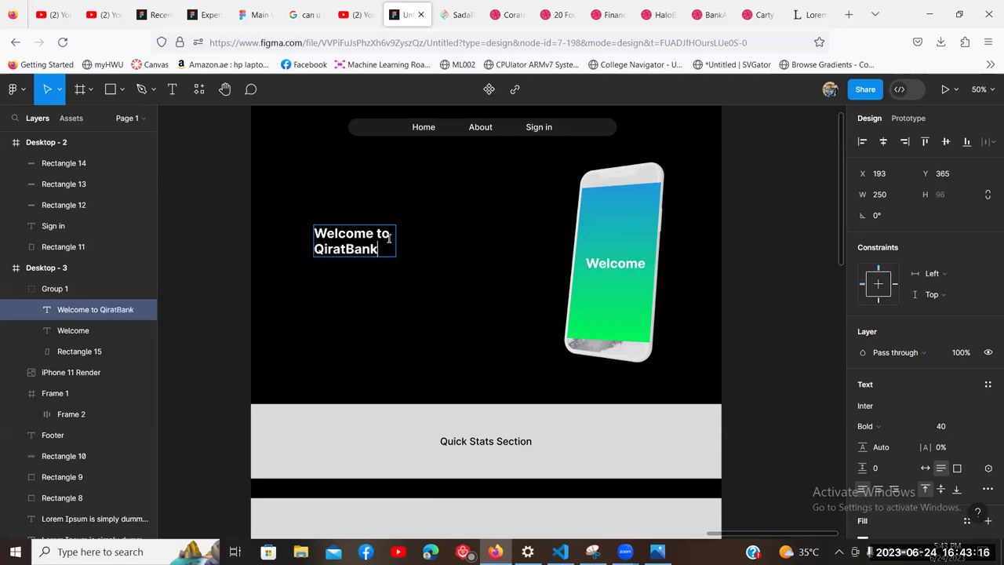
key("ctrl+a")
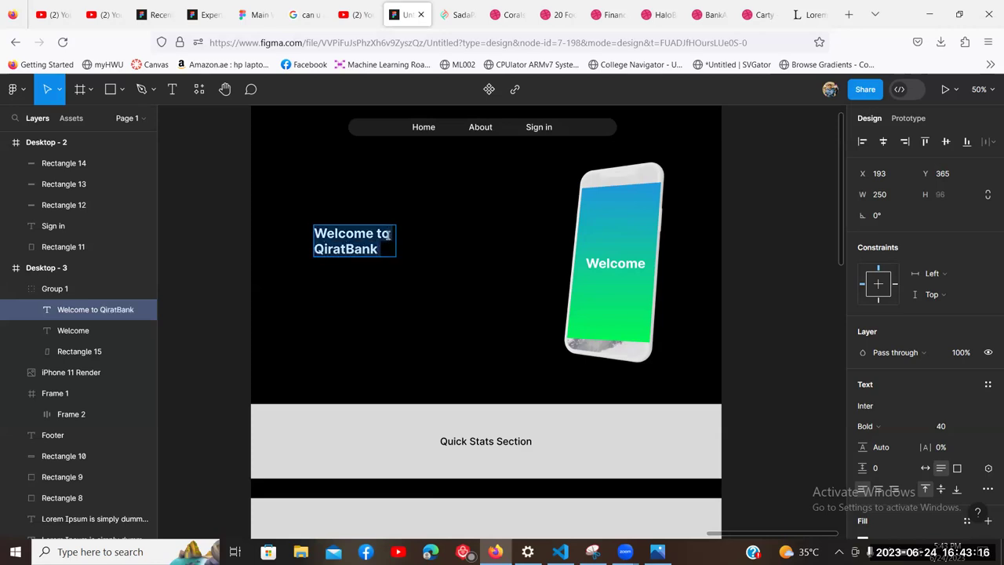
Step: Set the heading's font size to 80
left_click(941, 424)
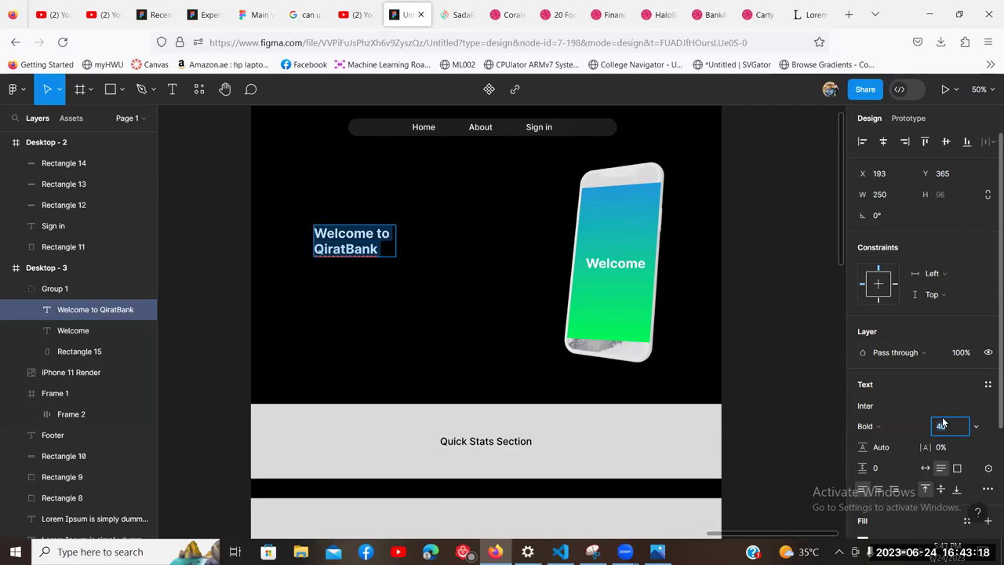
key("Escape")
left_click(946, 426)
type("80")
key("Return")
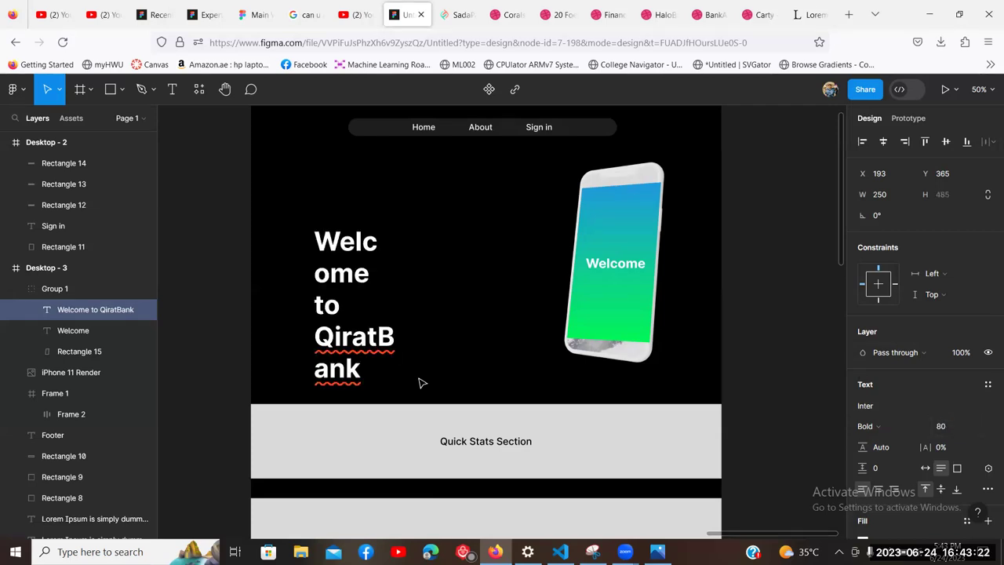
type("V")
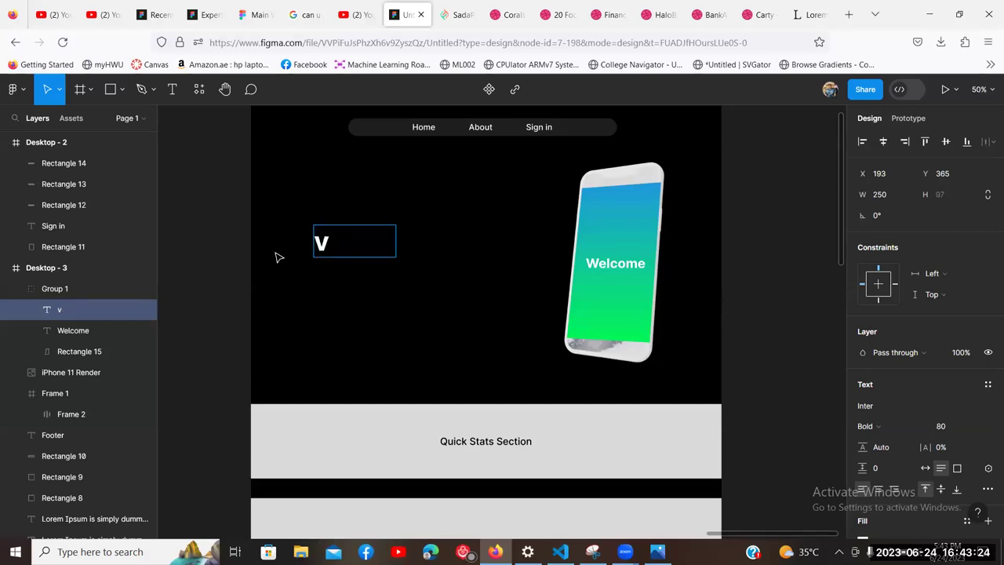
key("ctrl+z")
key("Escape")
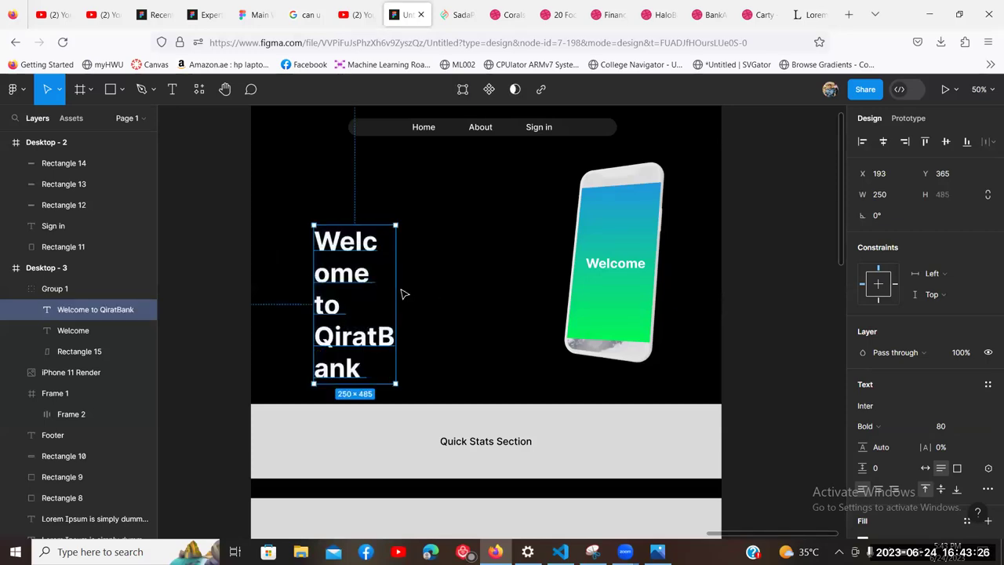
Step: Widen the heading box to two lines, move it up-left, and set font size 100
left_click_drag(515, 291, 519, 292)
left_click_drag(397, 271, 390, 245)
double_click(390, 246)
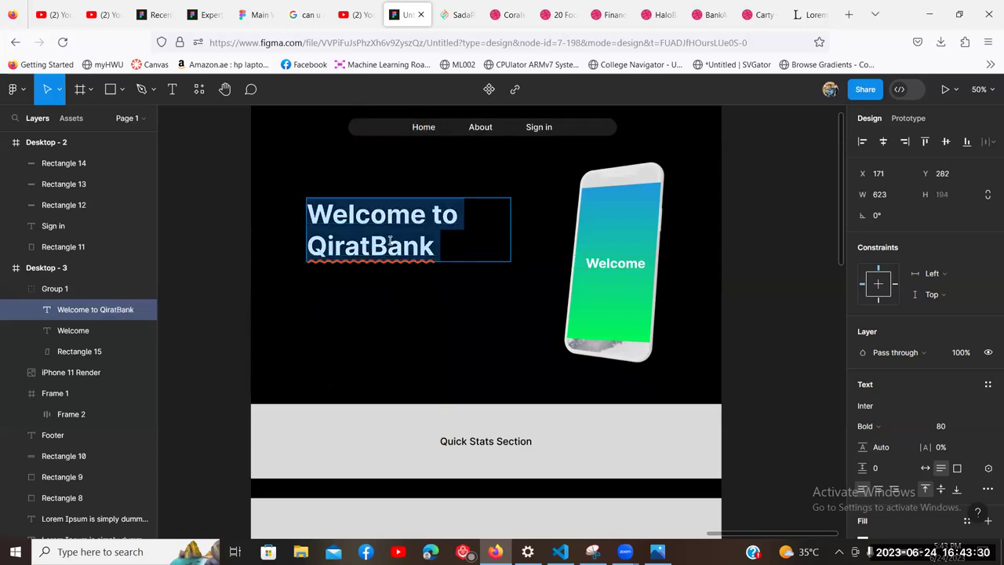
left_click(949, 427)
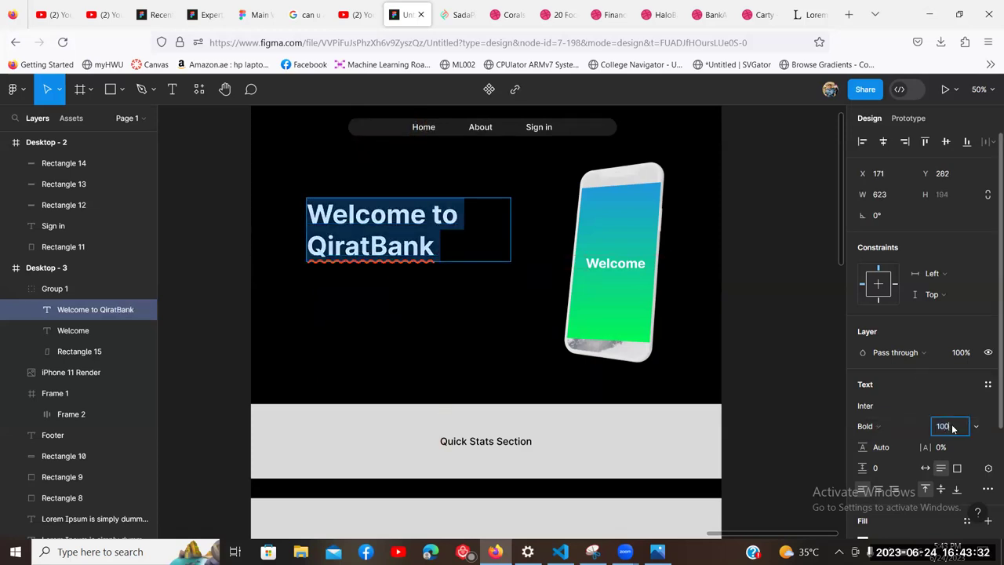
type("100")
key("Return")
key("Escape")
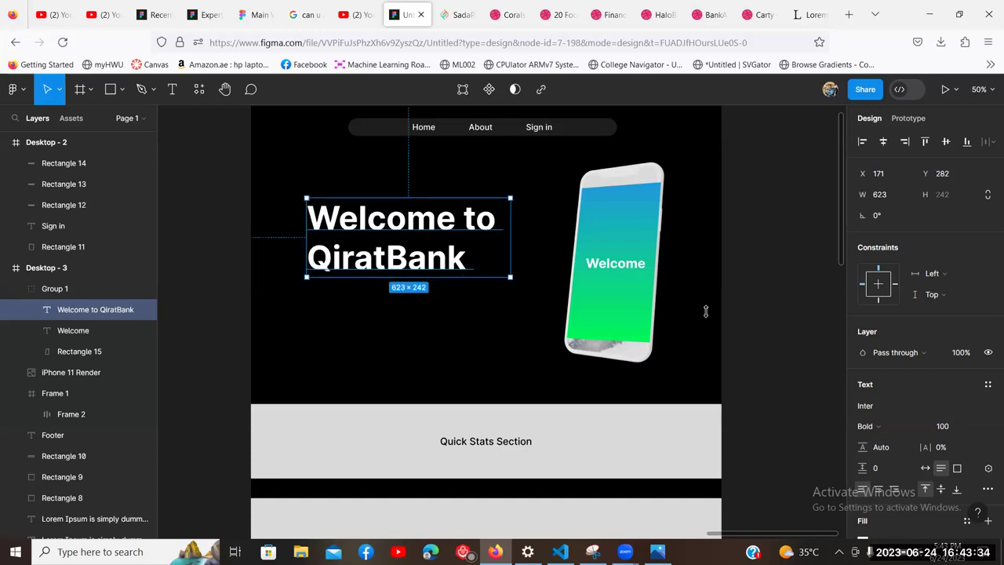
Step: Select the heading on its own and nudge it slightly up and left
left_click(774, 265)
scroll(775, 265, "up", 2)
left_click(675, 282)
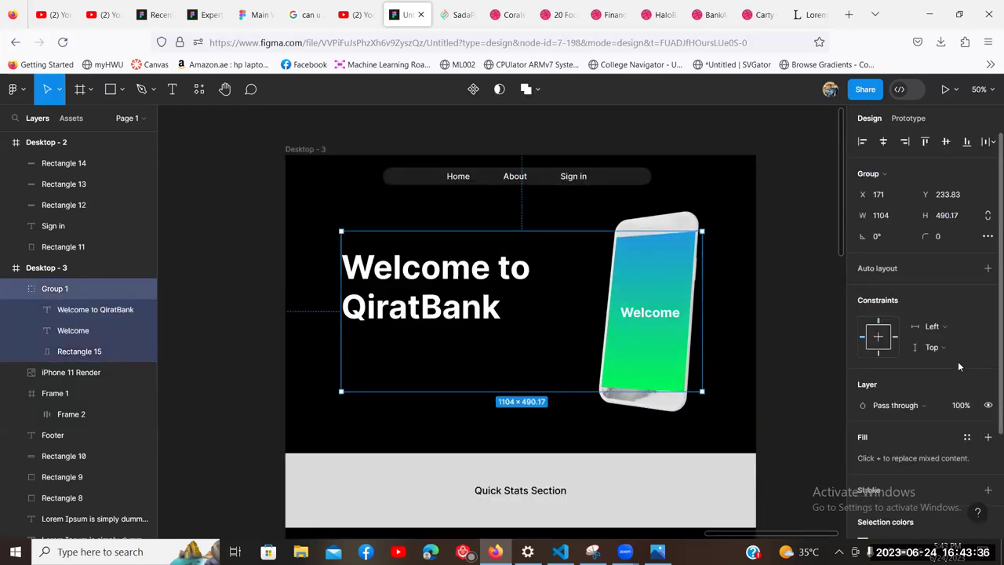
scroll(958, 361, "down", 3)
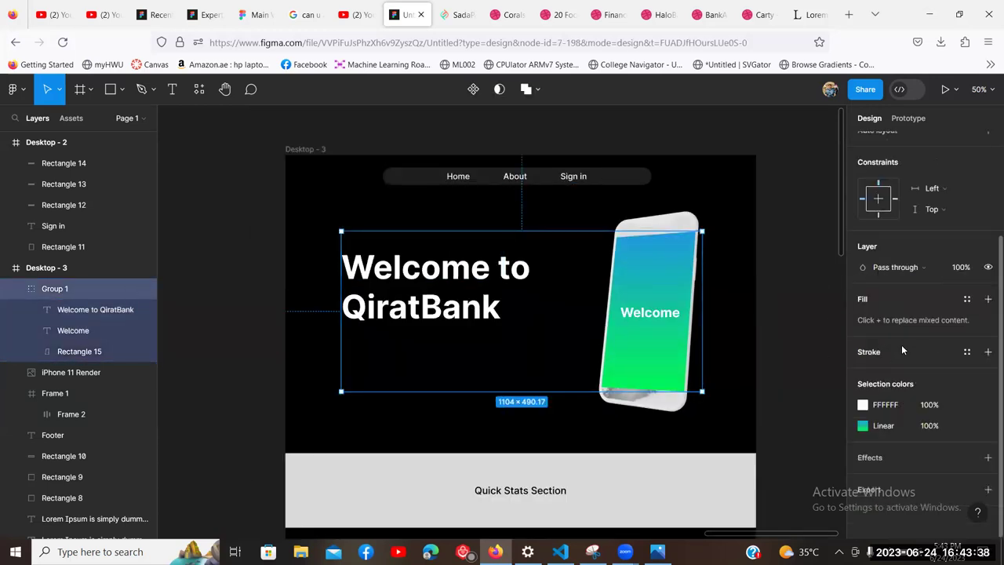
left_click(94, 309)
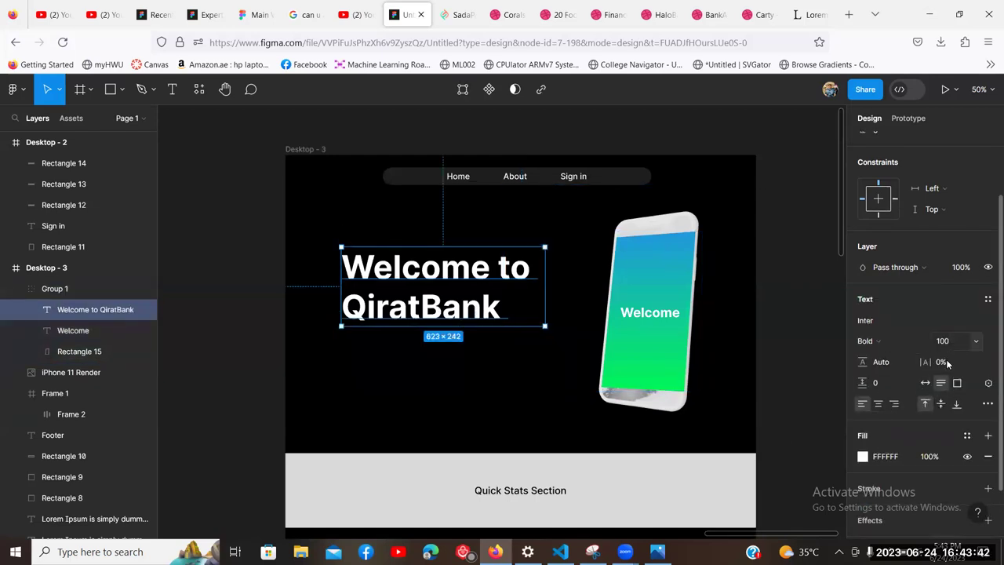
left_click_drag(410, 300, 399, 294)
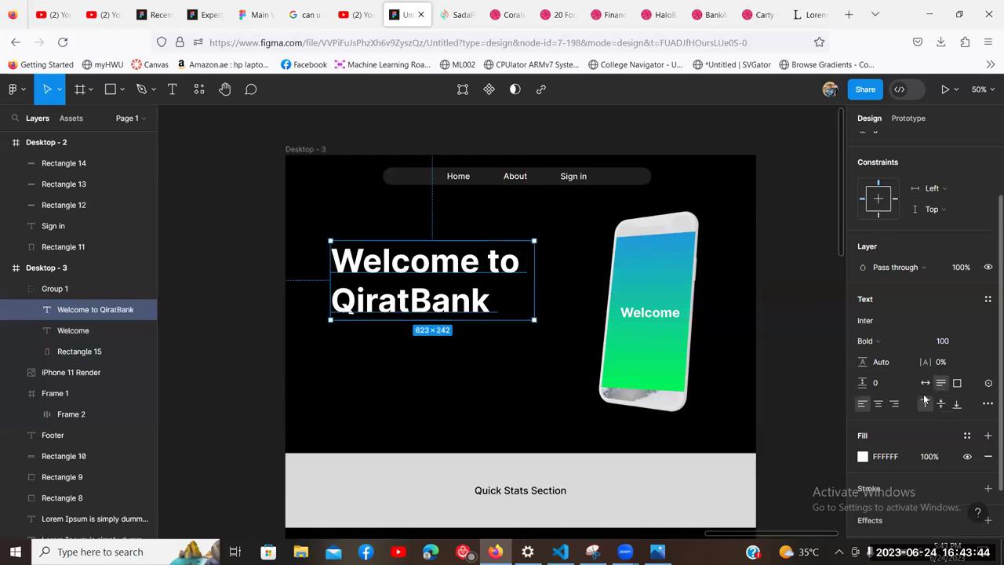
scroll(898, 434, "down", 1)
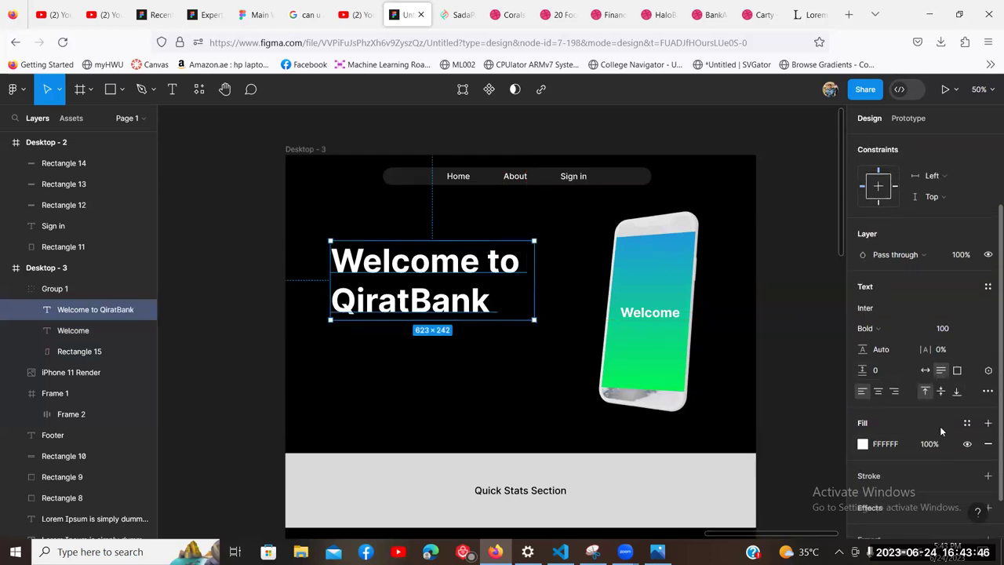
Step: Switch the heading fill to a linear gradient starting green, angled diagonally across the text
left_click(862, 444)
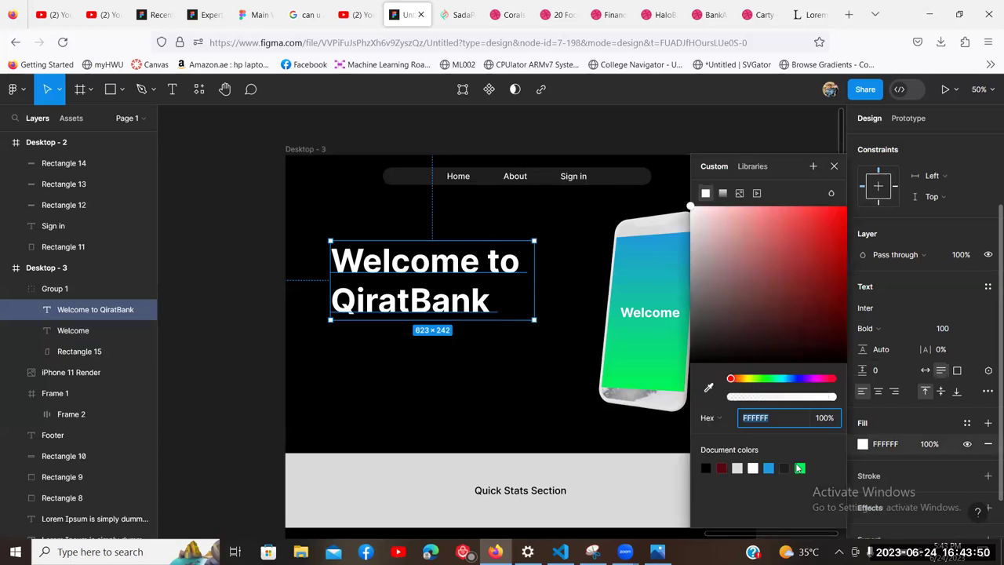
left_click(723, 193)
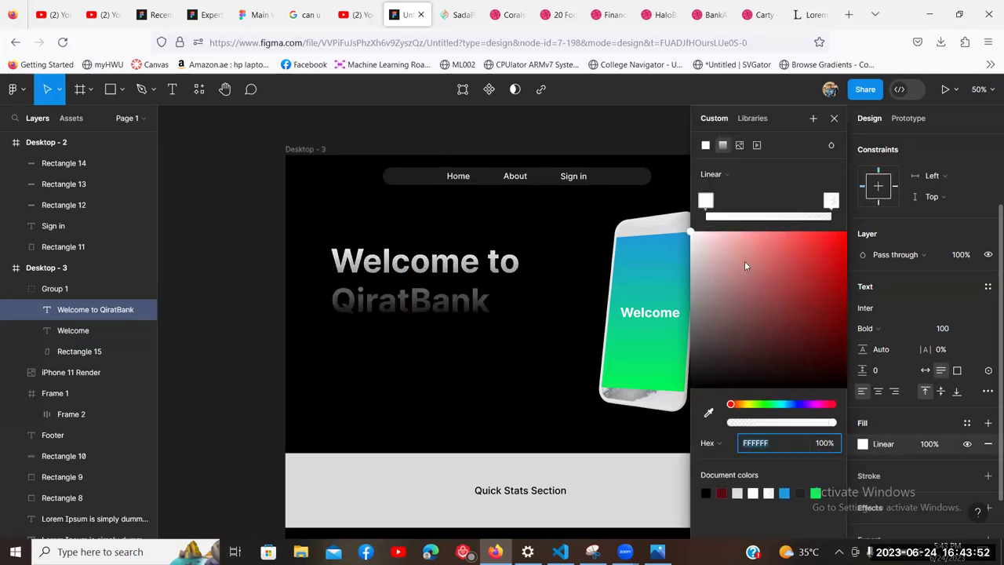
left_click(816, 493)
left_click_drag(443, 241, 346, 236)
left_click_drag(438, 311, 503, 313)
Step: Set the gradient's end stop to the document blue 1F99DE
left_click(830, 200)
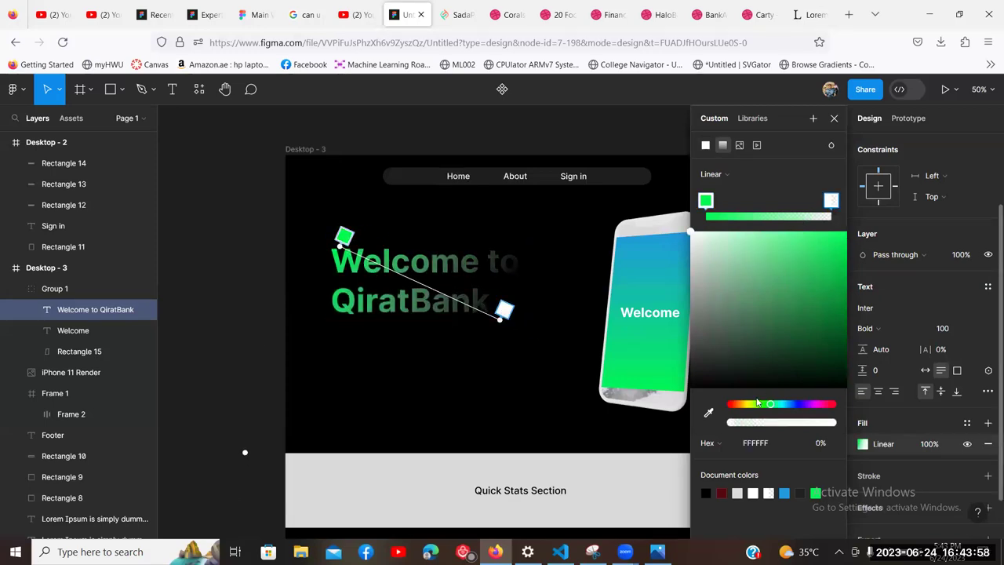
left_click_drag(802, 404, 815, 403)
left_click_drag(830, 331, 853, 240)
left_click(761, 330)
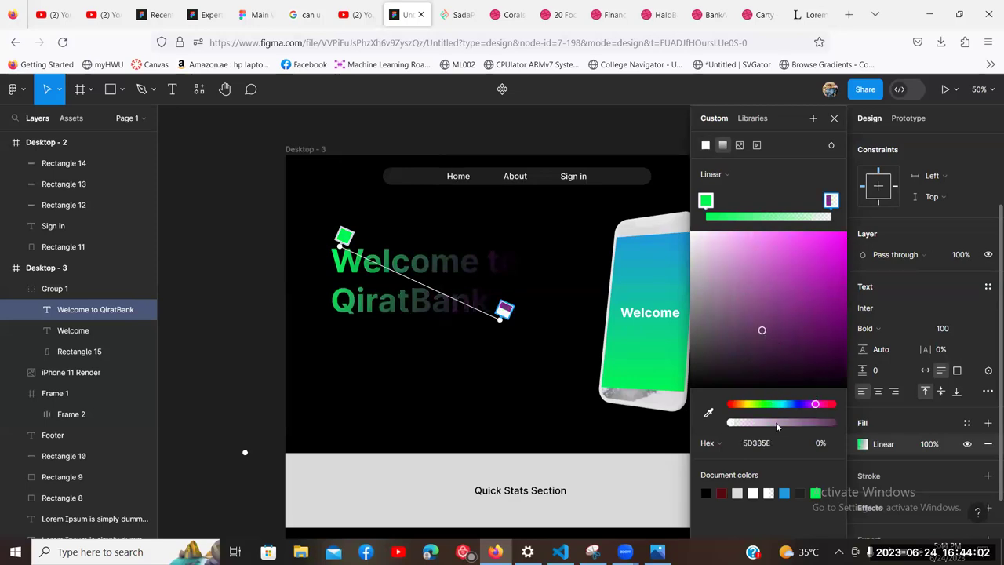
left_click(783, 492)
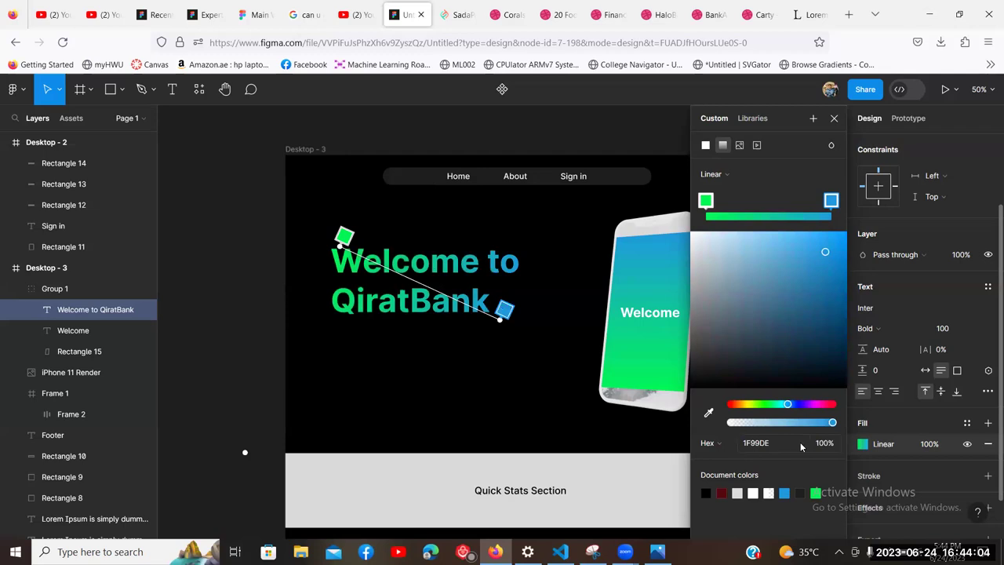
left_click(243, 295)
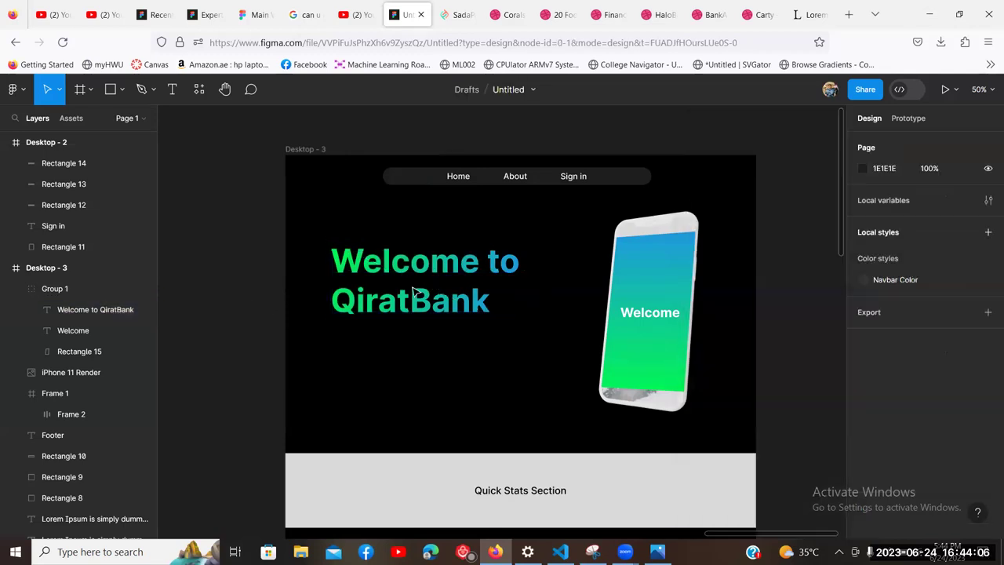
Step: Duplicate the heading, set the copy to size 30, and place it just below
double_click(522, 275)
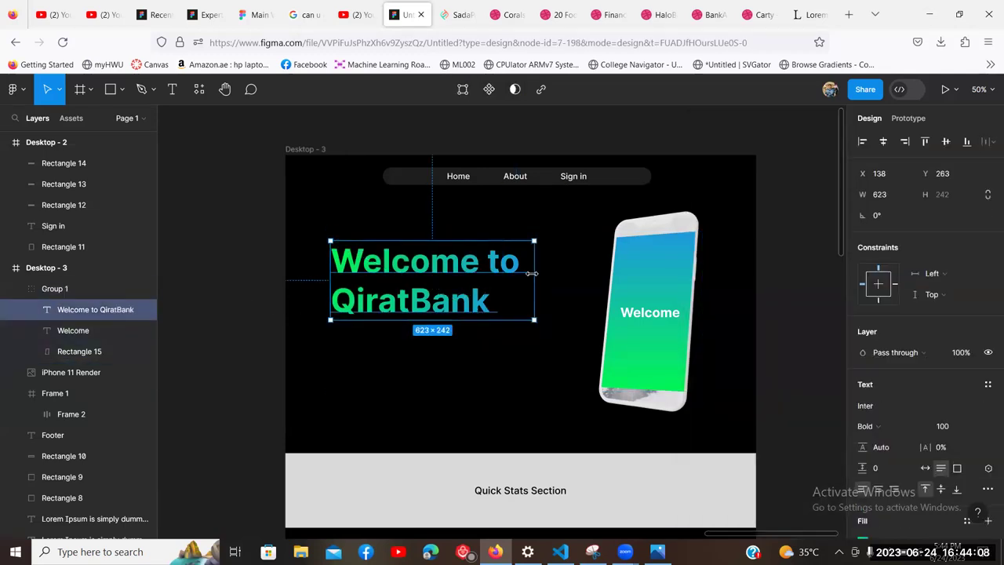
key("ctrl+d")
left_click_drag(418, 293, 418, 363)
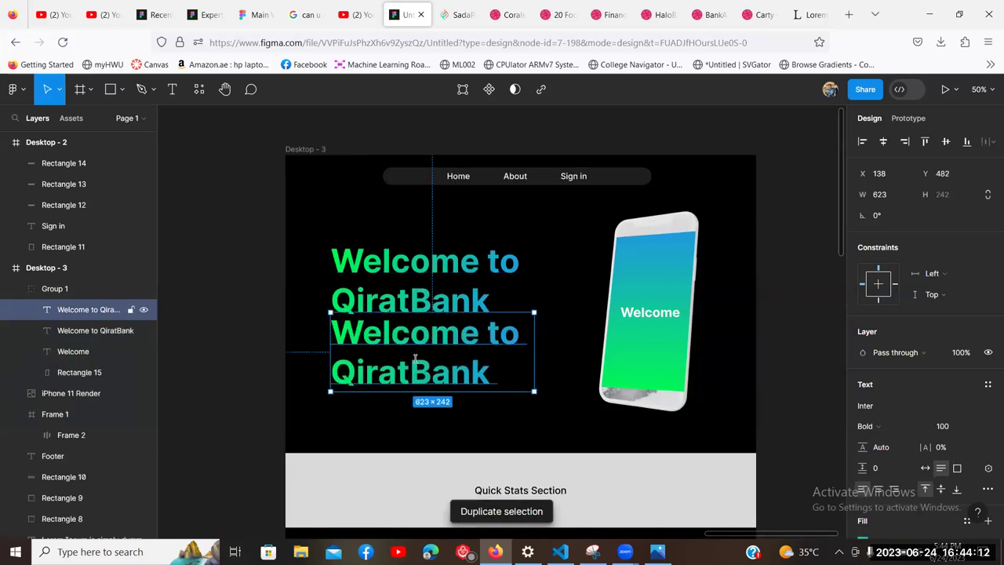
double_click(418, 364)
left_click(949, 426)
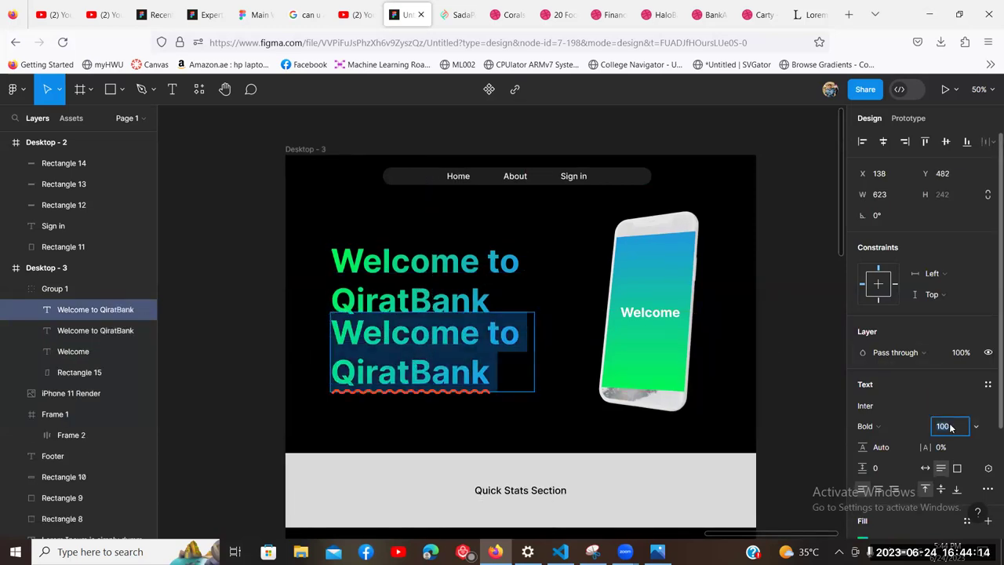
type("30")
key("Return")
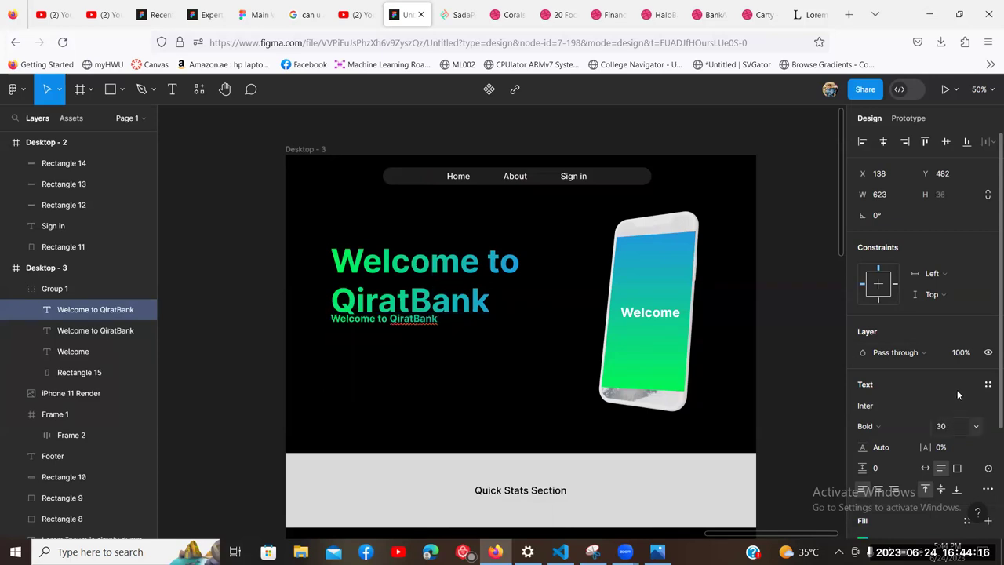
key("Escape")
left_click_drag(385, 334, 385, 340)
Step: Type the tagline text 'Africa's Largest and Most Relaiable'
double_click(385, 336)
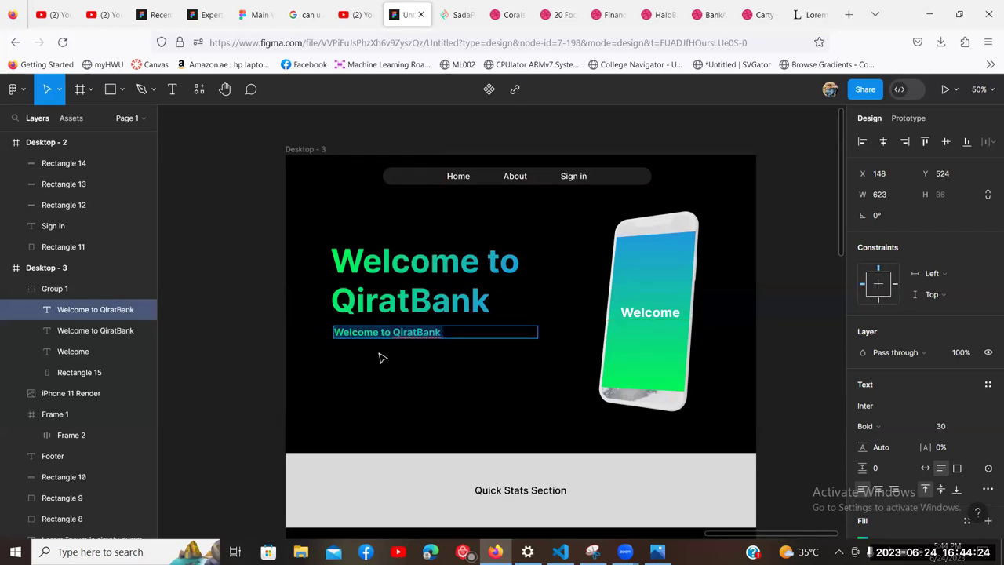
type("Africa's")
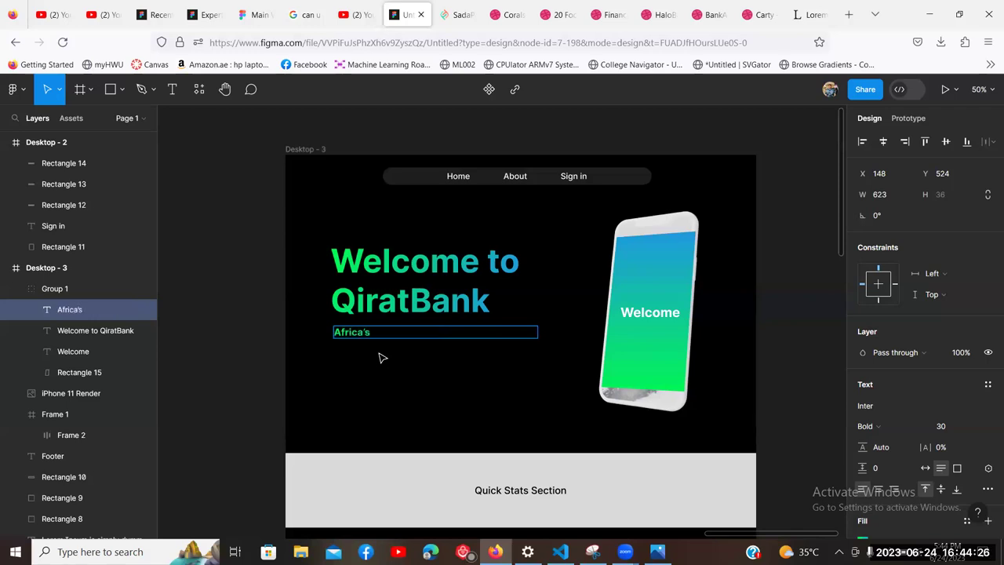
type(" Largest and Most Rel")
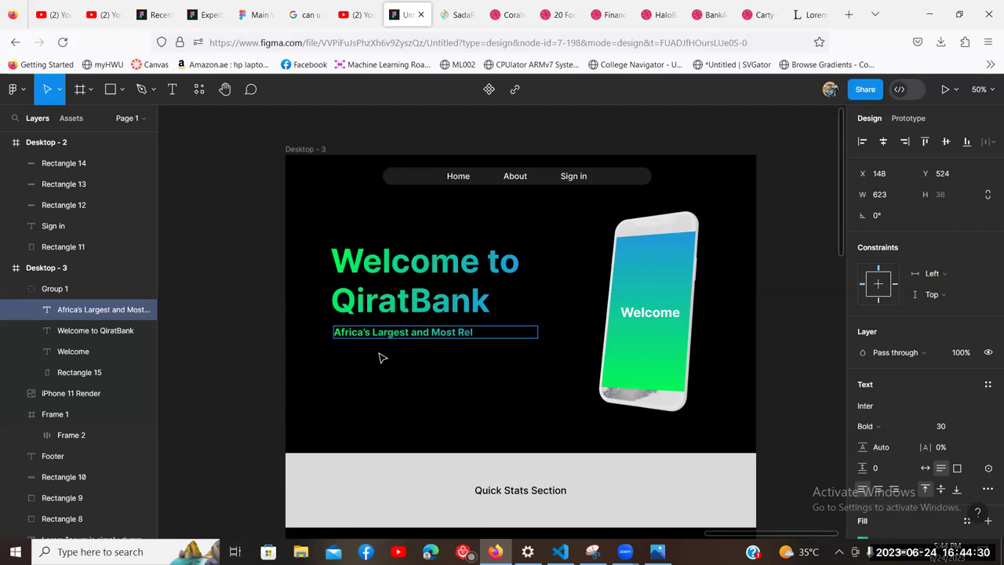
type("aiable")
key("Escape")
Step: Correct the misspelled word in the tagline to 'Reliable'
double_click(477, 333)
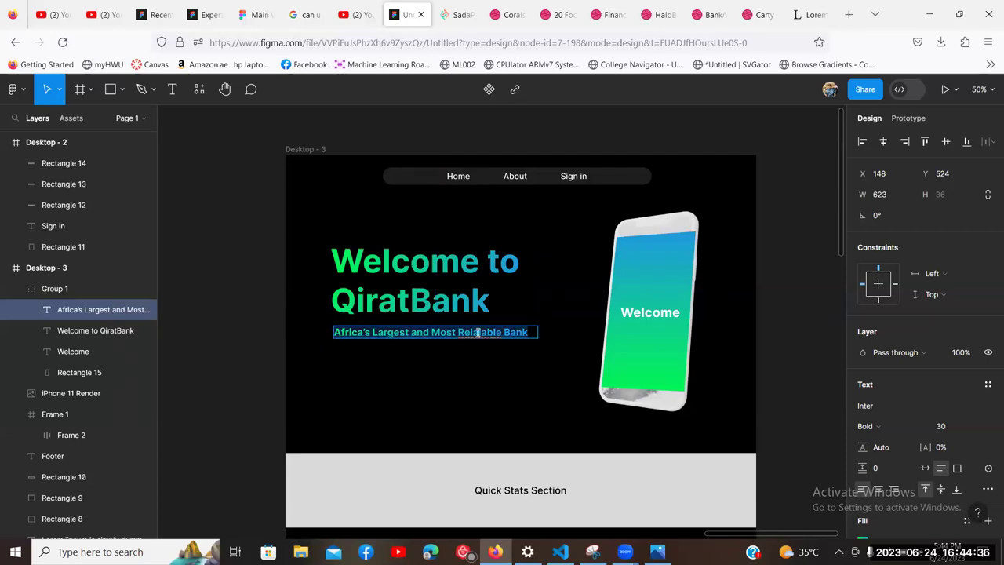
right_click(477, 333)
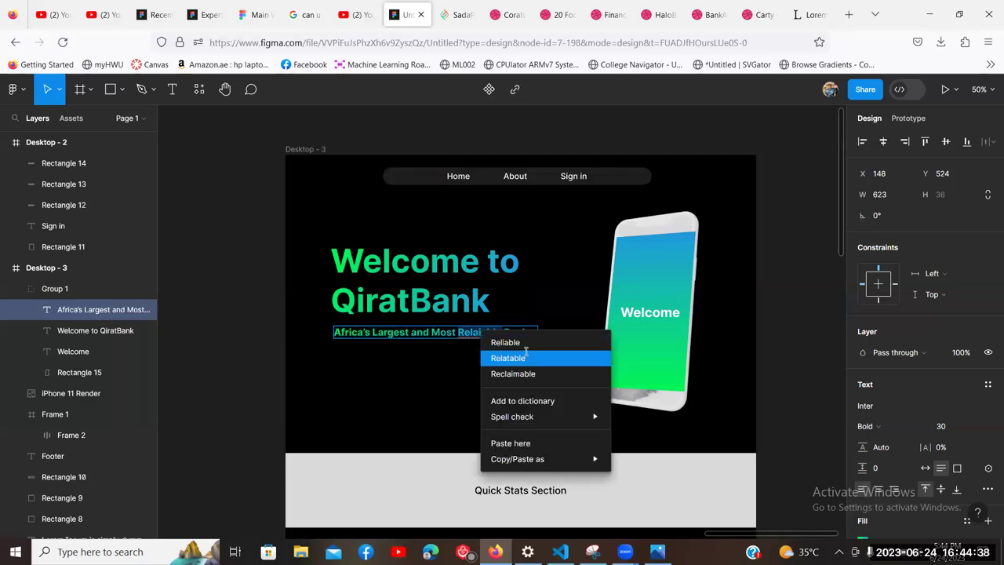
left_click(525, 356)
right_click(492, 333)
left_click(481, 332)
type("Re")
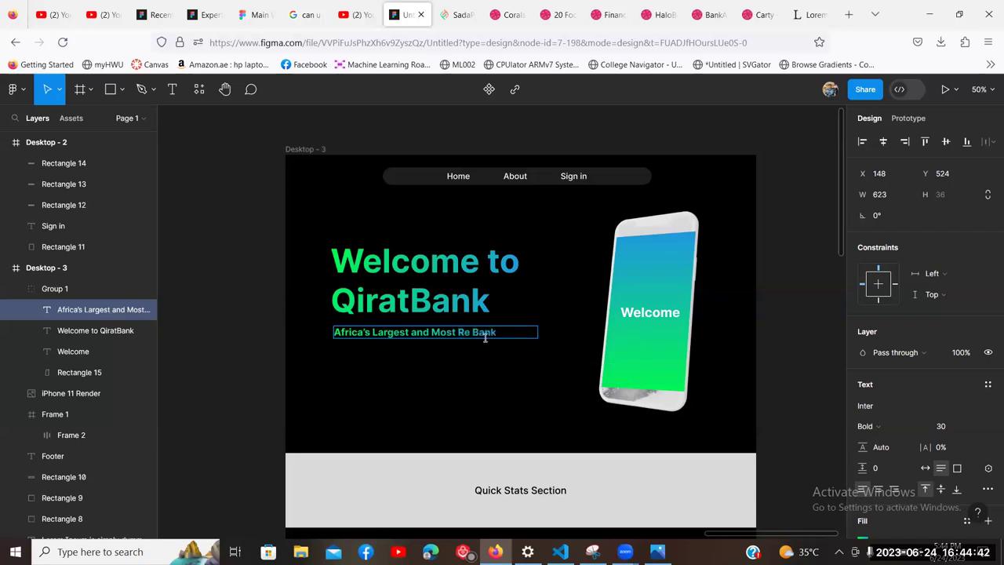
type("liable")
key("Escape")
left_click(458, 363)
Step: Replace 'Africa's' with 'Europe's' at the start of the tagline
double_click(350, 340)
double_click(353, 334)
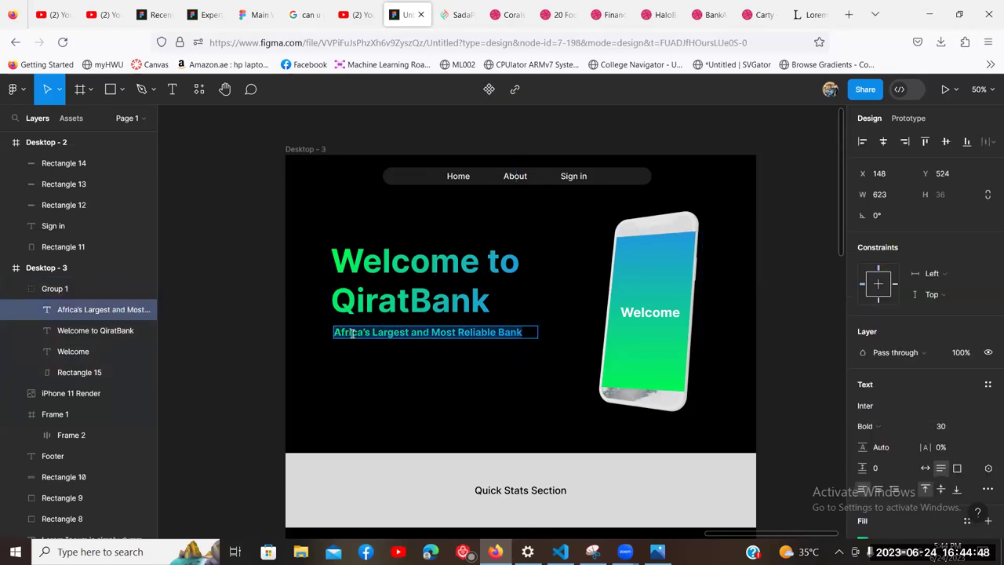
type("Europpe")
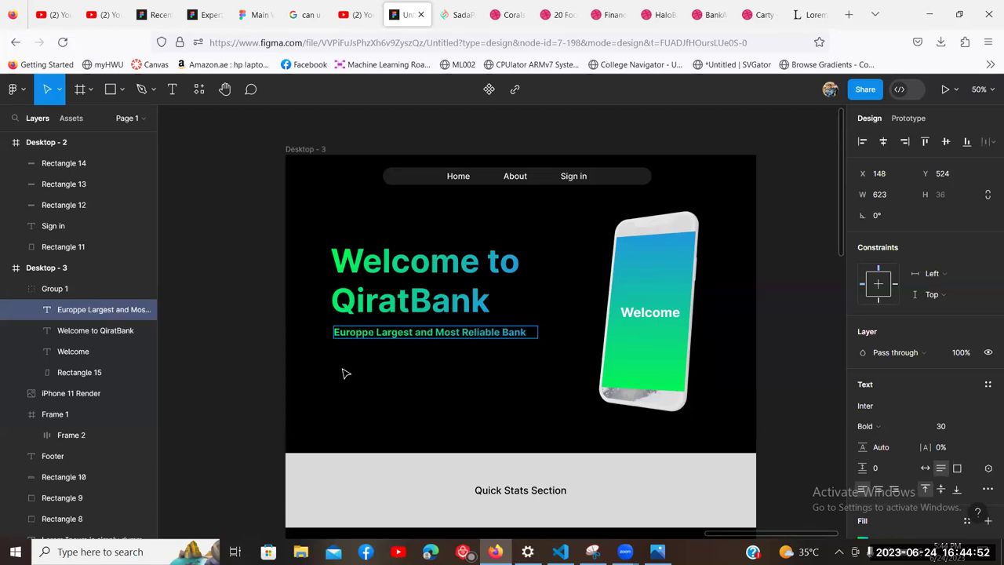
key("BackSpace")
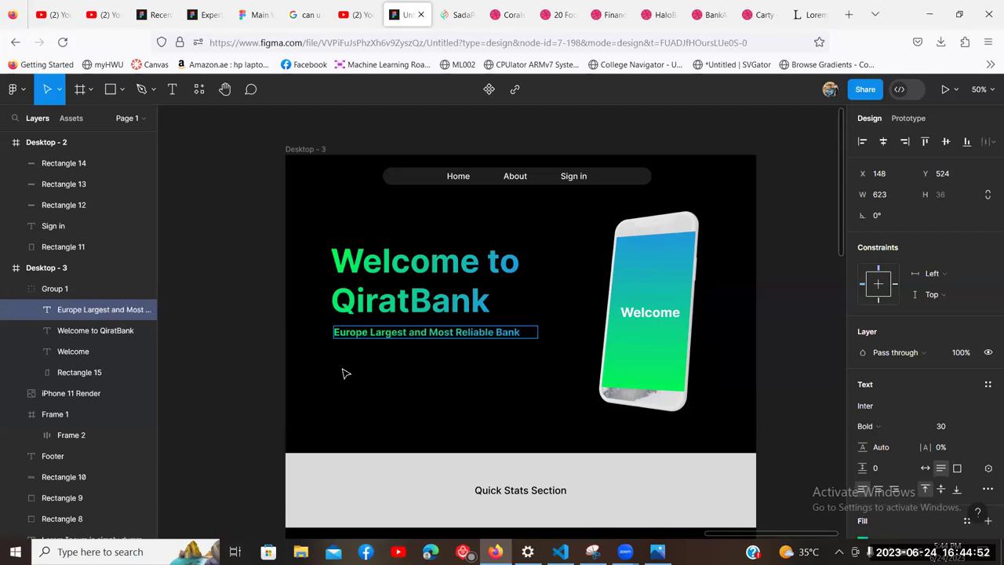
type("'s")
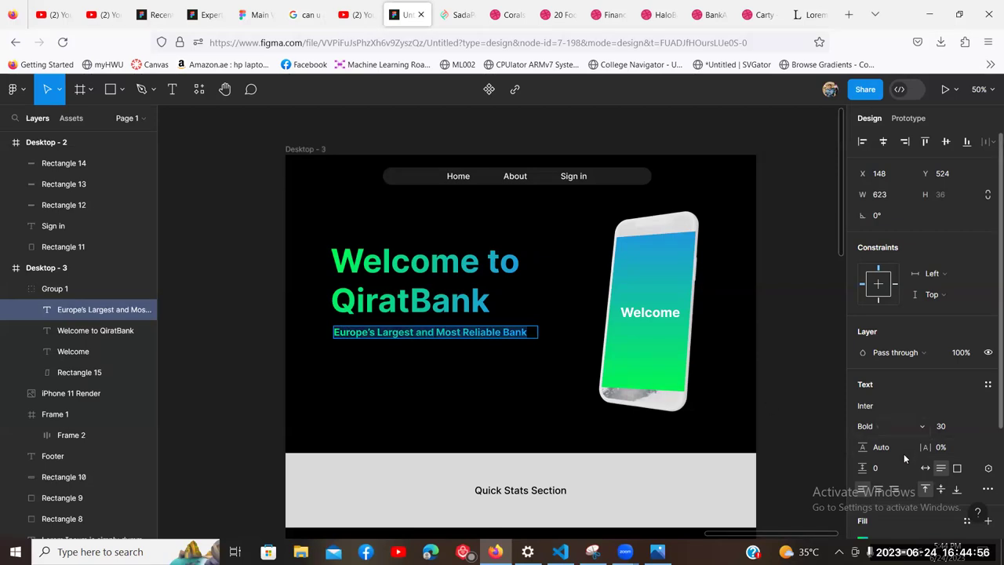
scroll(902, 445, "down", 3)
Step: Change the tagline's gradient fill to solid white FFFFFF
left_click(862, 441)
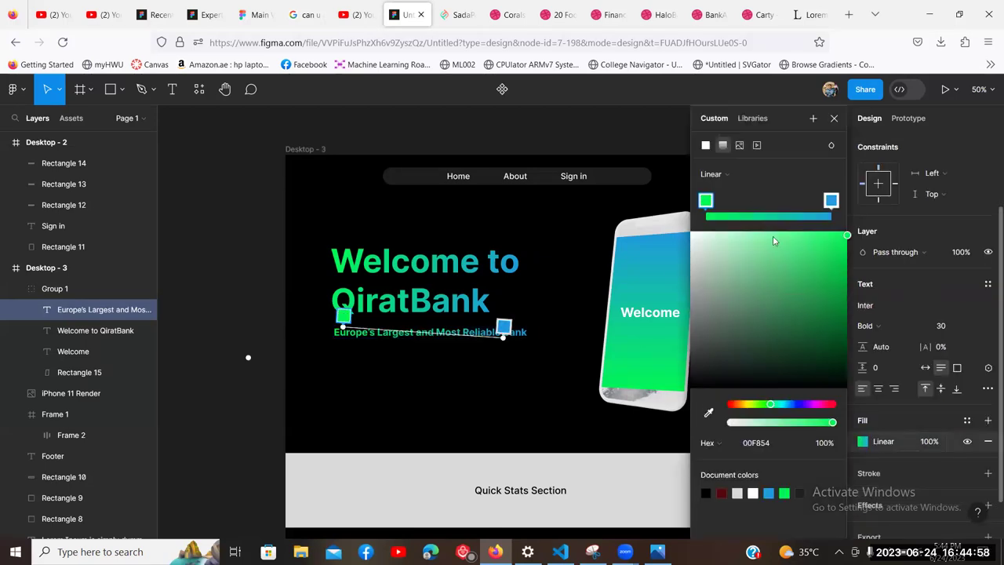
left_click(707, 146)
left_click_drag(750, 234, 276, 249)
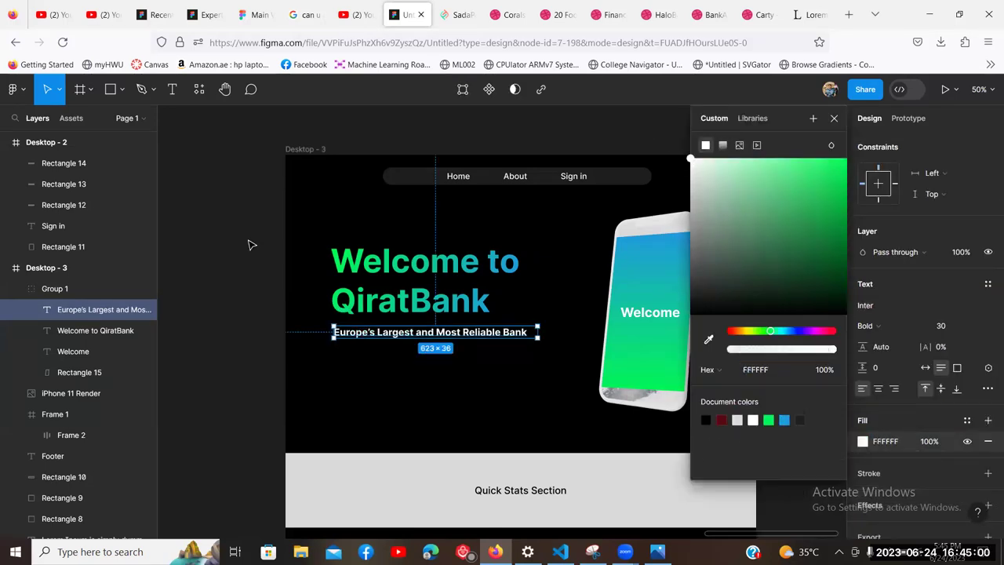
left_click(251, 245)
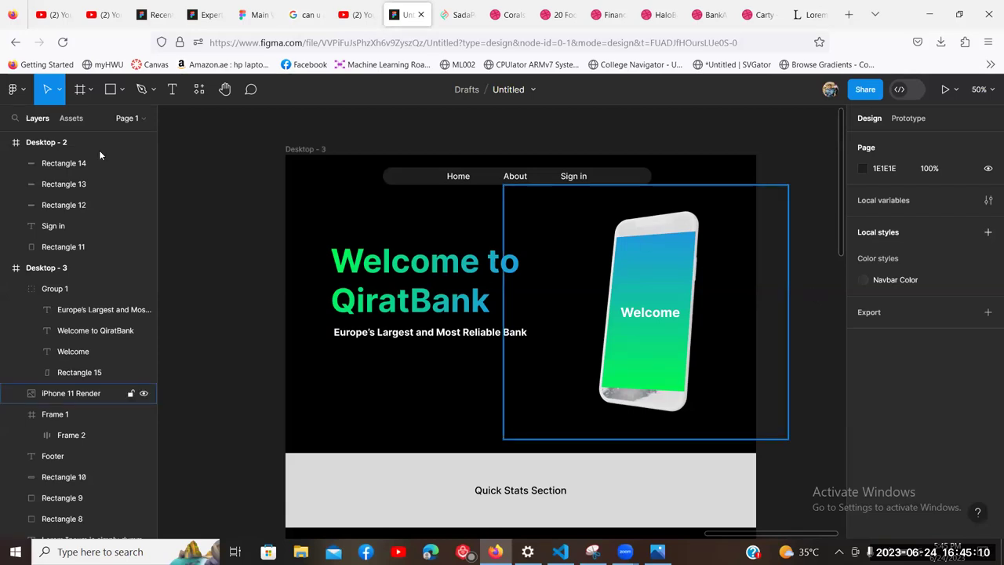
Step: Draw a circle below the heading with the Ellipse tool
left_click(110, 91)
left_click(119, 93)
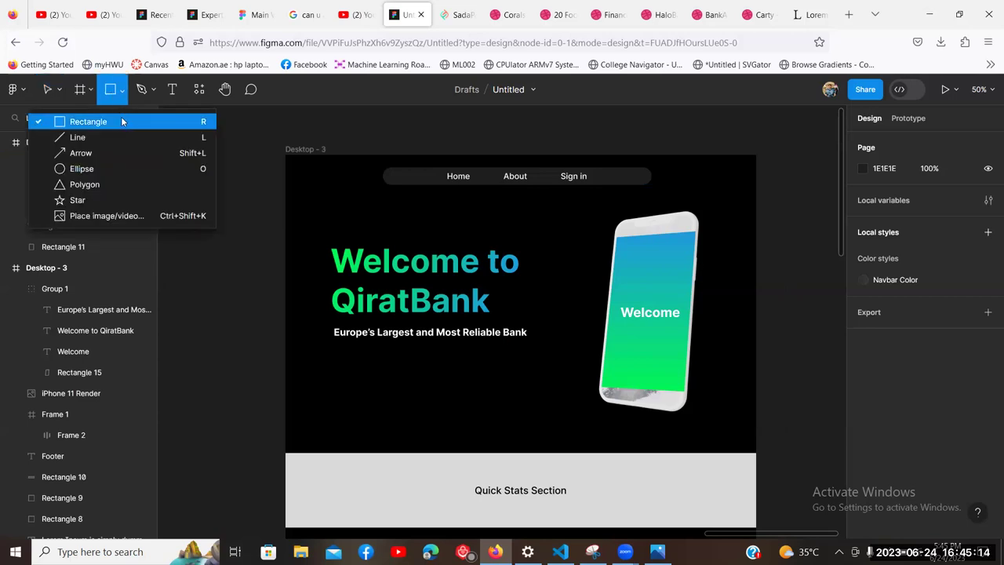
left_click(98, 168)
scroll(495, 262, "down", 2)
scroll(495, 262, "up", 2)
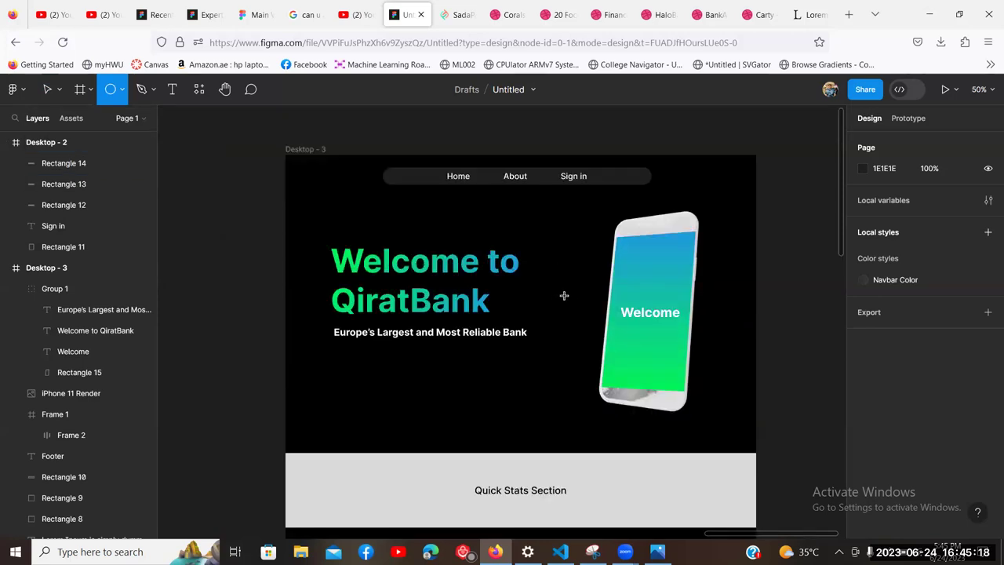
scroll(564, 295, "down", 5)
scroll(486, 244, "up", 3)
left_click_drag(454, 283, 546, 375)
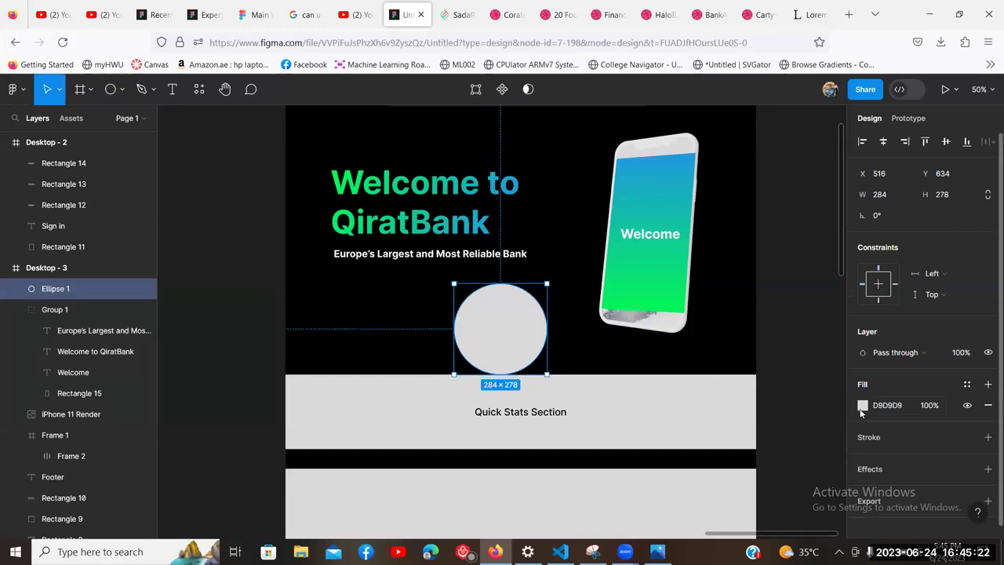
Step: Fill the circle with a diagonal linear gradient from blue to green 00F854
left_click(861, 405)
left_click(722, 194)
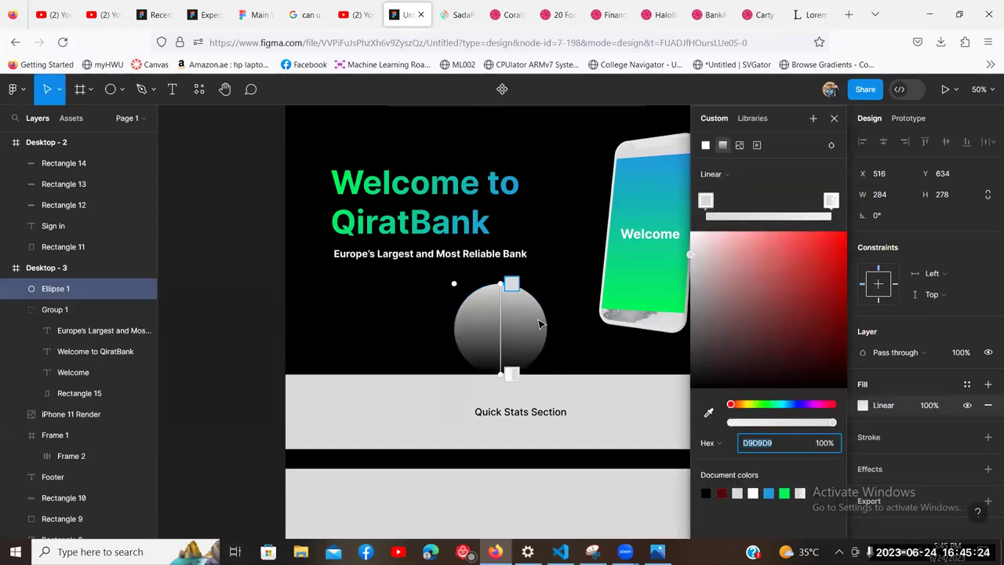
left_click_drag(504, 284, 470, 289)
left_click_drag(508, 370, 543, 367)
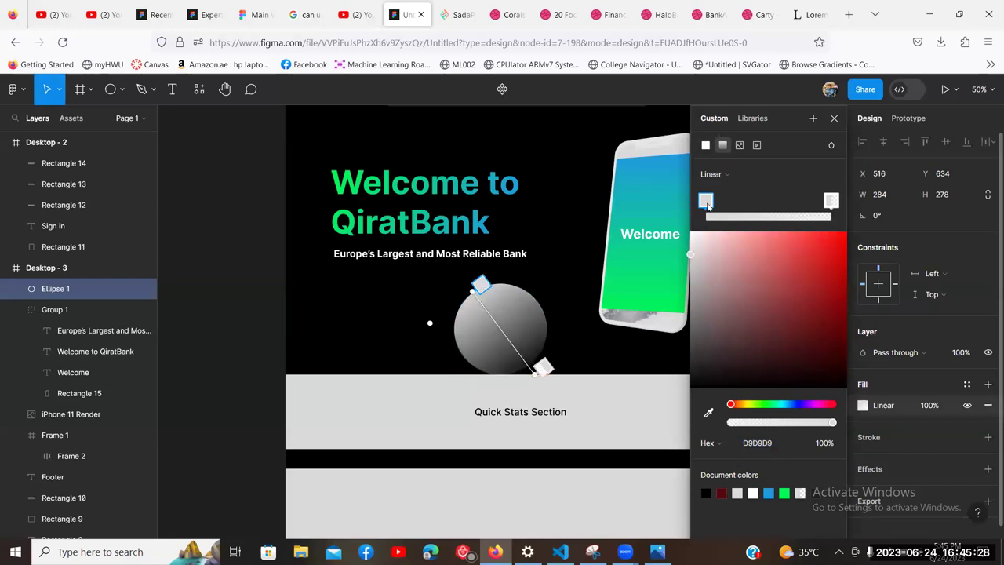
left_click(767, 493)
left_click(830, 200)
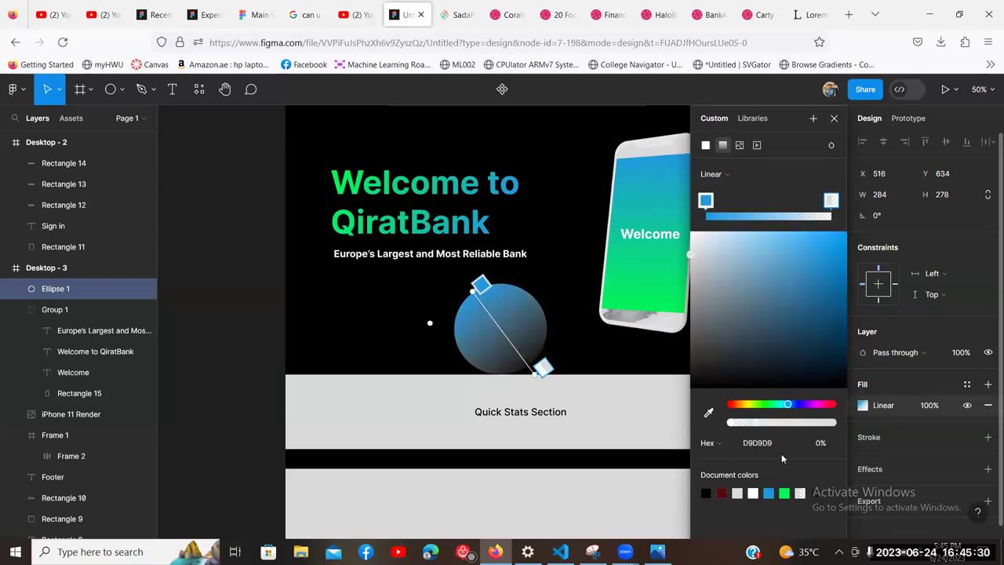
left_click(784, 493)
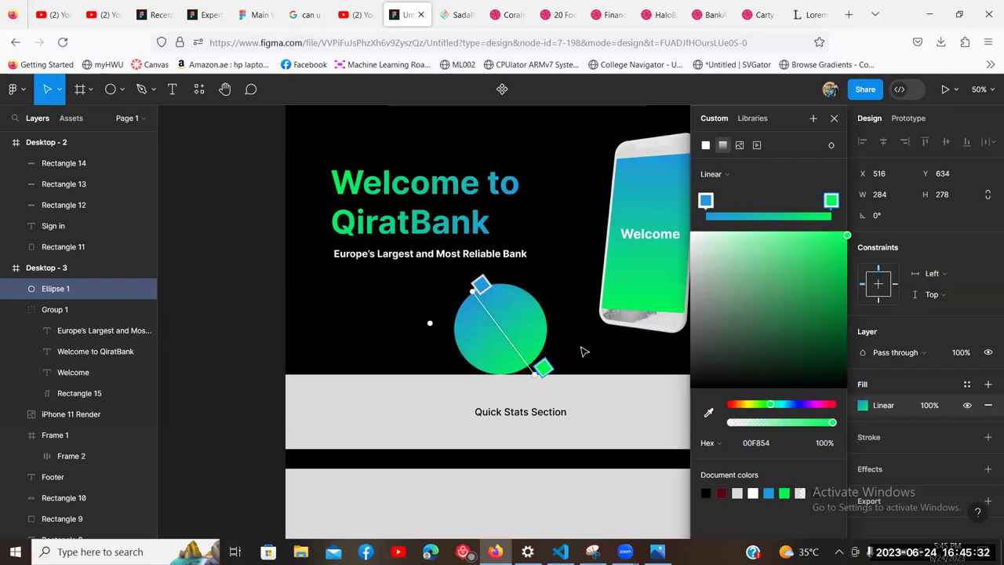
key("Escape")
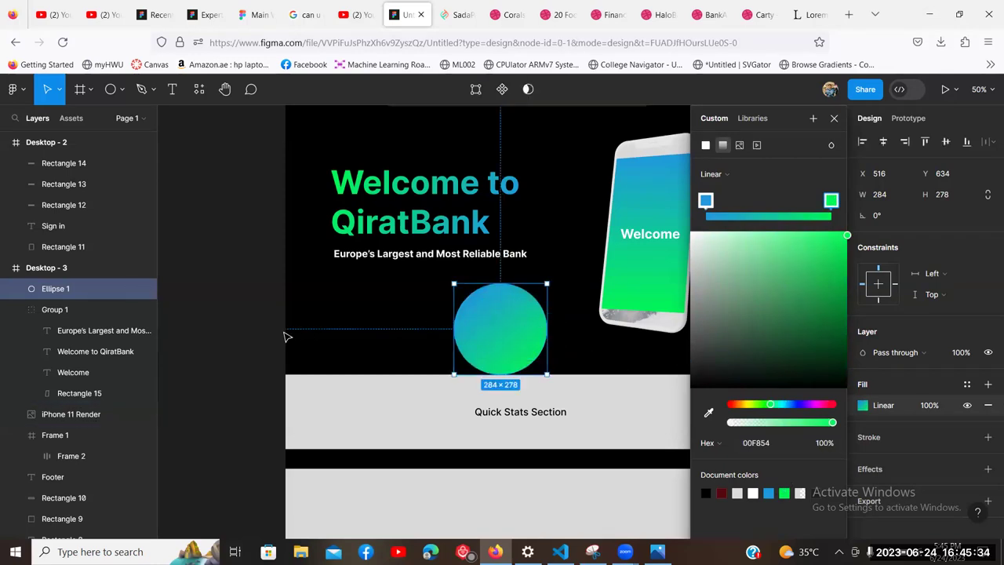
left_click(286, 337)
scroll(448, 414, "up", 2)
Step: Move the circle onto the phone mockup and give it a layer blur effect
left_click_drag(490, 411, 659, 313)
left_click_drag(79, 292, 91, 416)
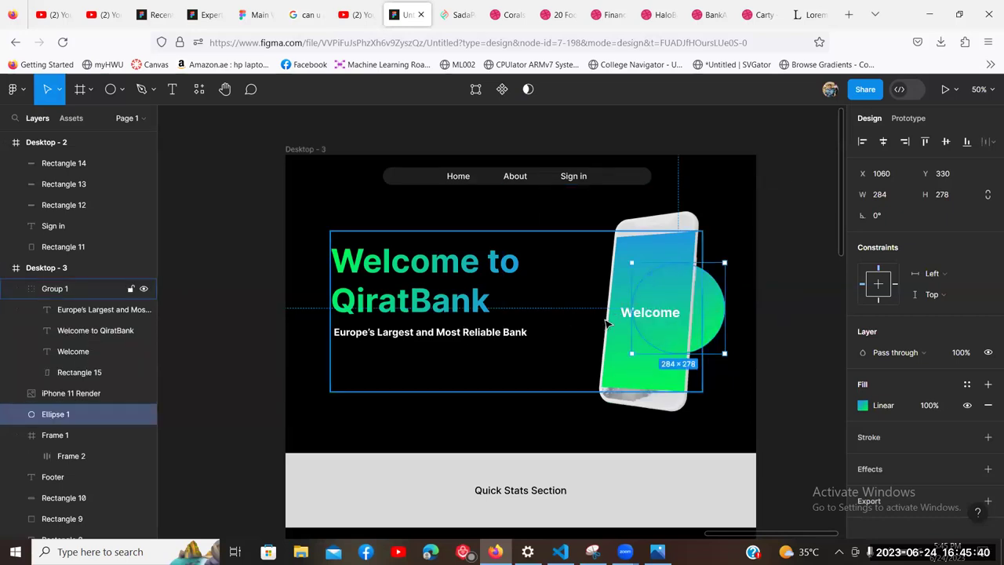
scroll(606, 323, "down", 2)
scroll(941, 447, "down", 1)
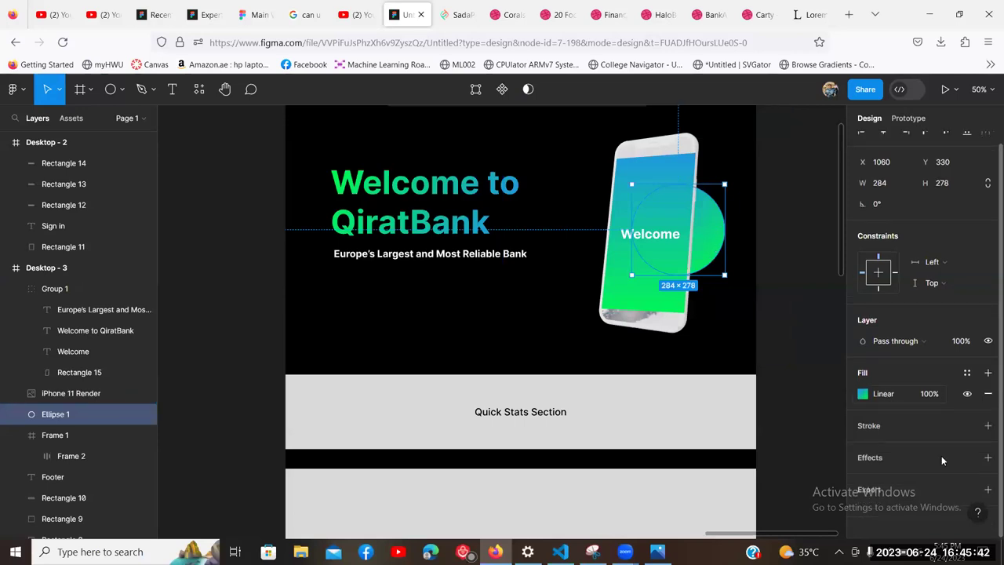
left_click(987, 457)
scroll(937, 434, "down", 1)
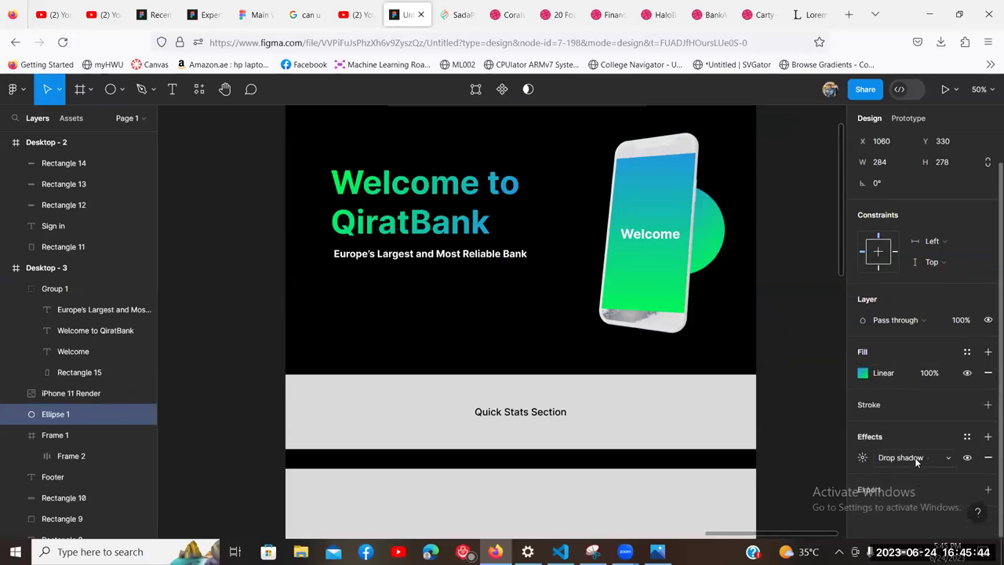
left_click(902, 458)
left_click(918, 475)
Step: Place the circle below the heading and set the layer blur to 300
left_click_drag(569, 288, 585, 327)
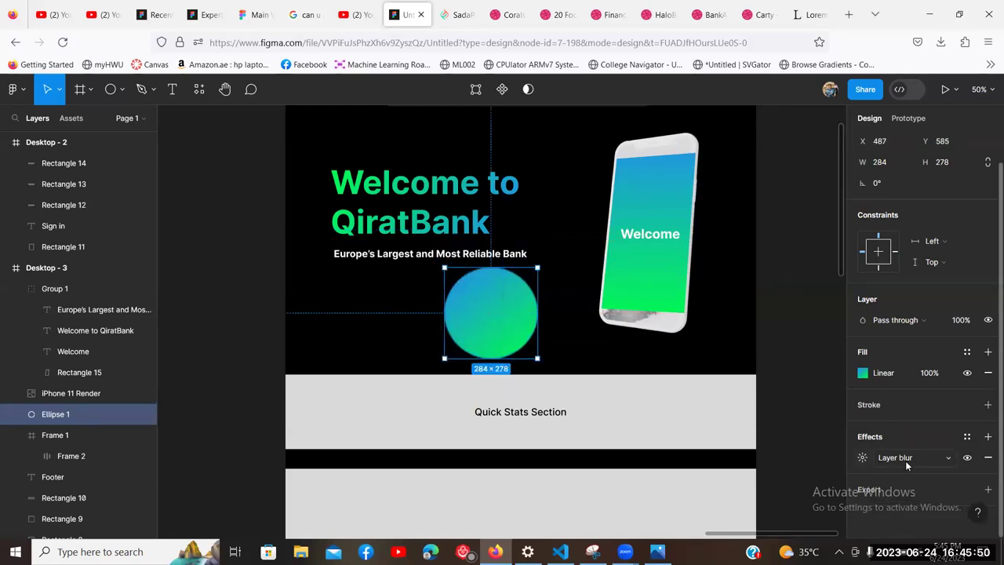
left_click(867, 460)
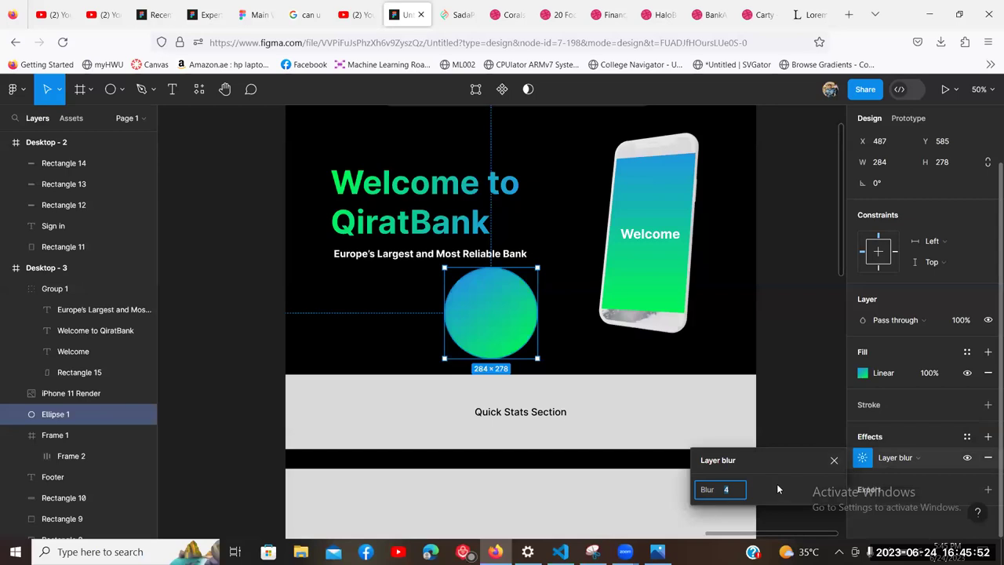
type("300")
key("Return")
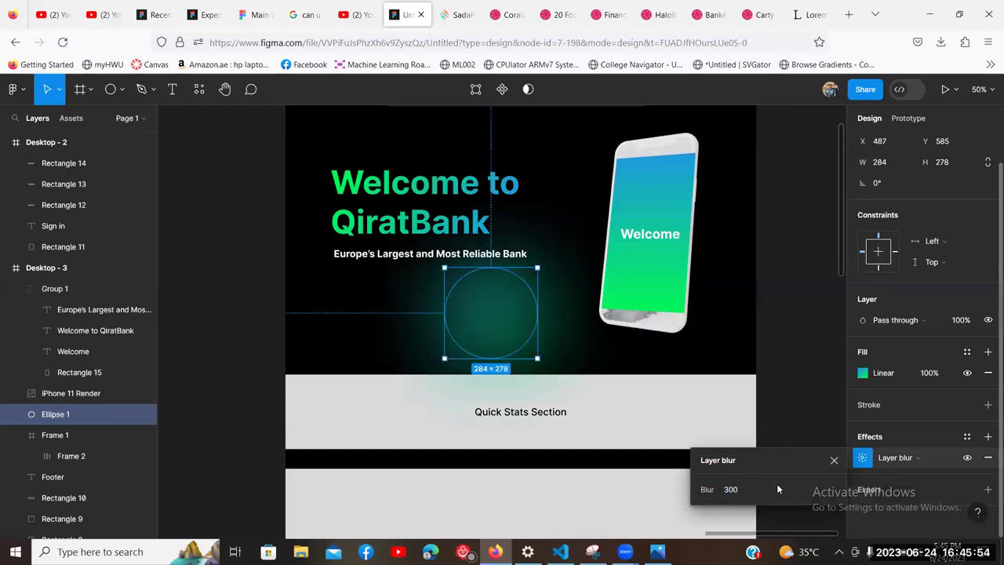
left_click(748, 289)
key("Escape")
Step: Move the blurred Ellipse 1 behind the phone mockup as a soft glow
left_click(475, 341)
left_click_drag(473, 339, 635, 259)
left_click(800, 363)
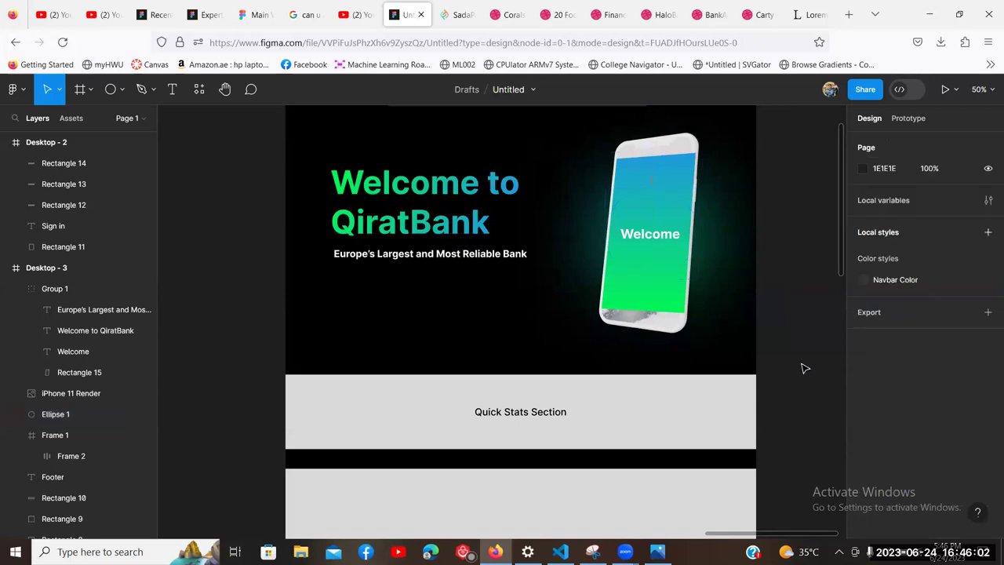
scroll(836, 394, "up", 2)
scroll(833, 388, "down", 2)
scroll(831, 385, "up", 2)
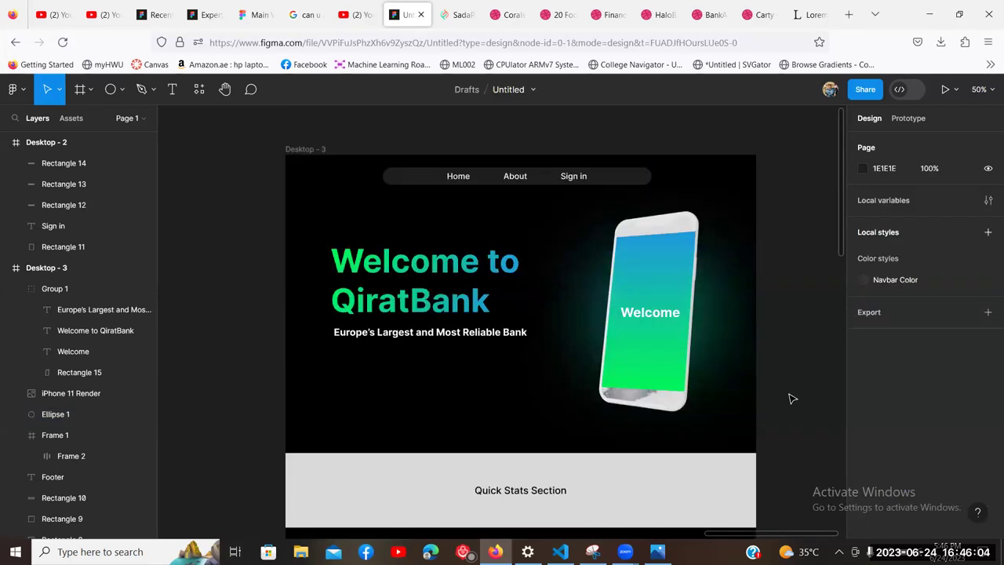
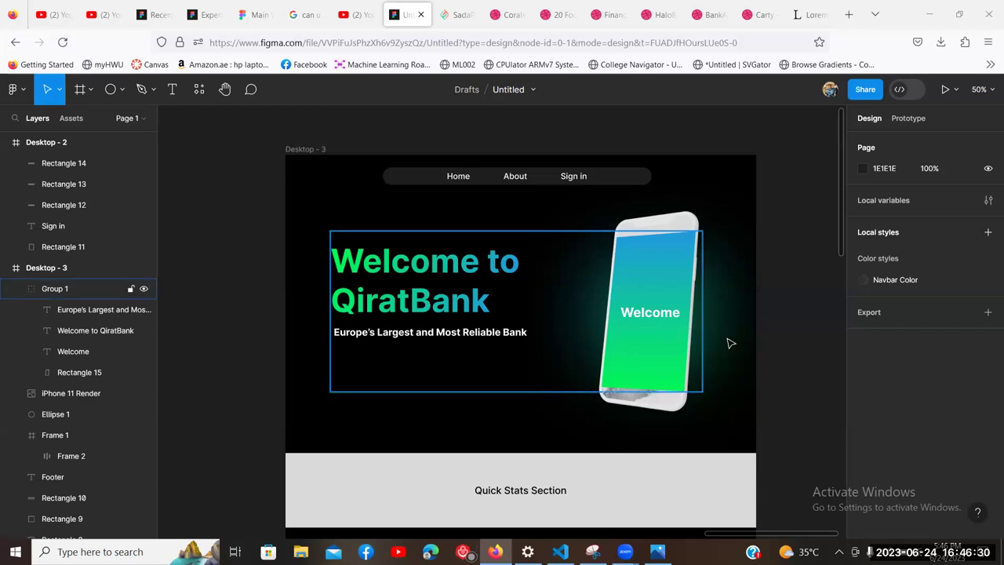
Step: Check the glow ellipse behind the phone mockup and undo an accidental pink gradient change
scroll(785, 314, "down", 2)
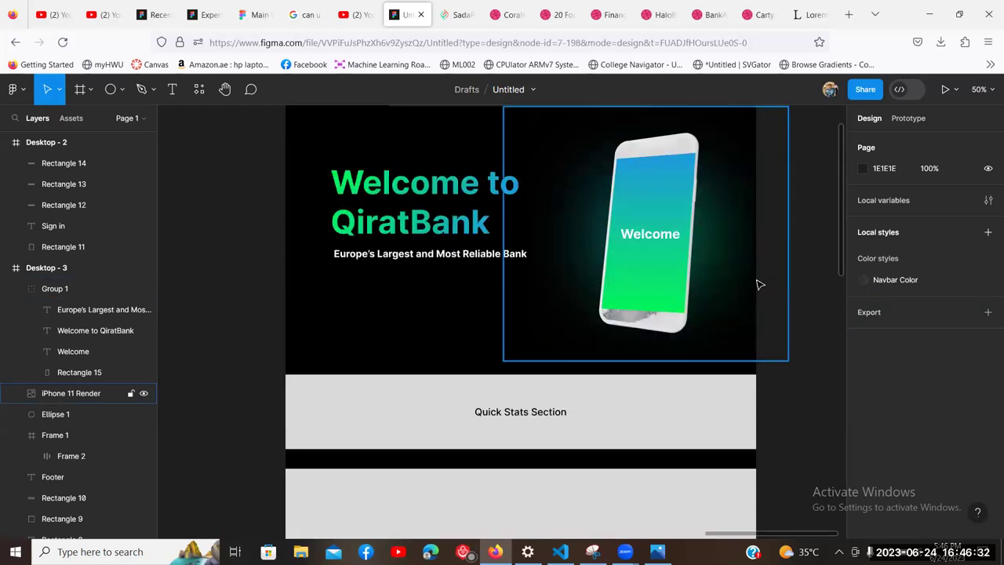
left_click(735, 265)
scroll(735, 314, "up", 2)
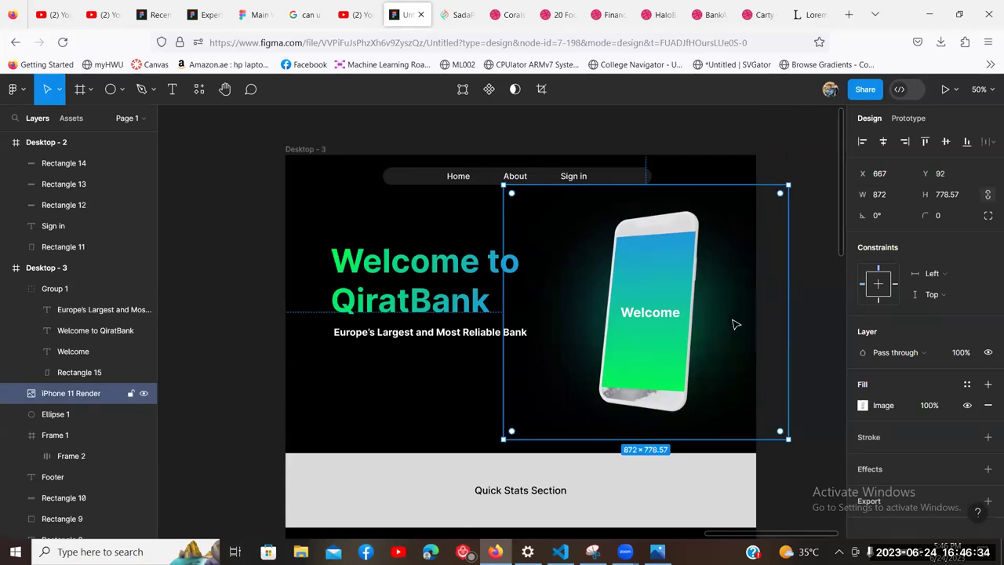
left_click(69, 414)
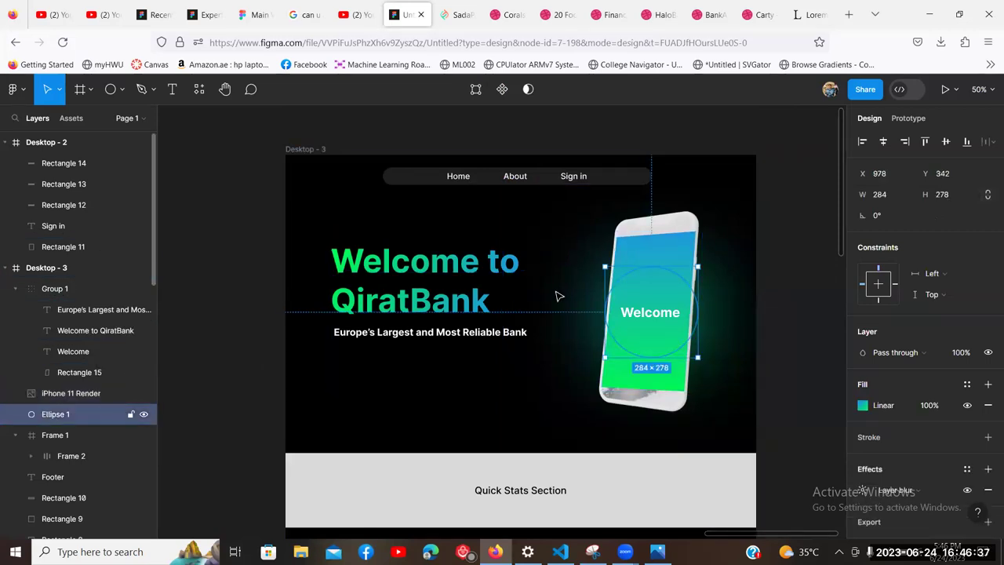
left_click(862, 405)
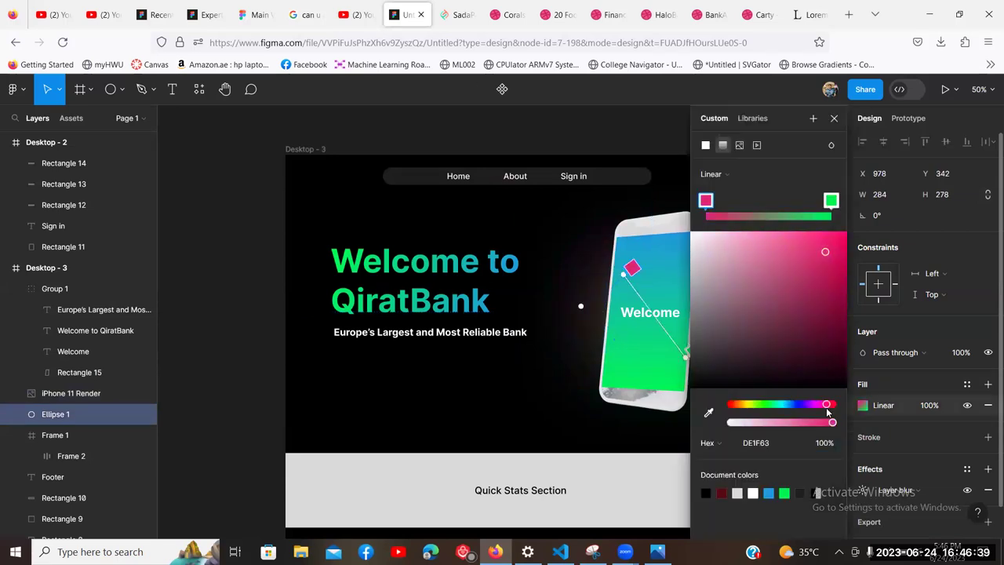
left_click(430, 136)
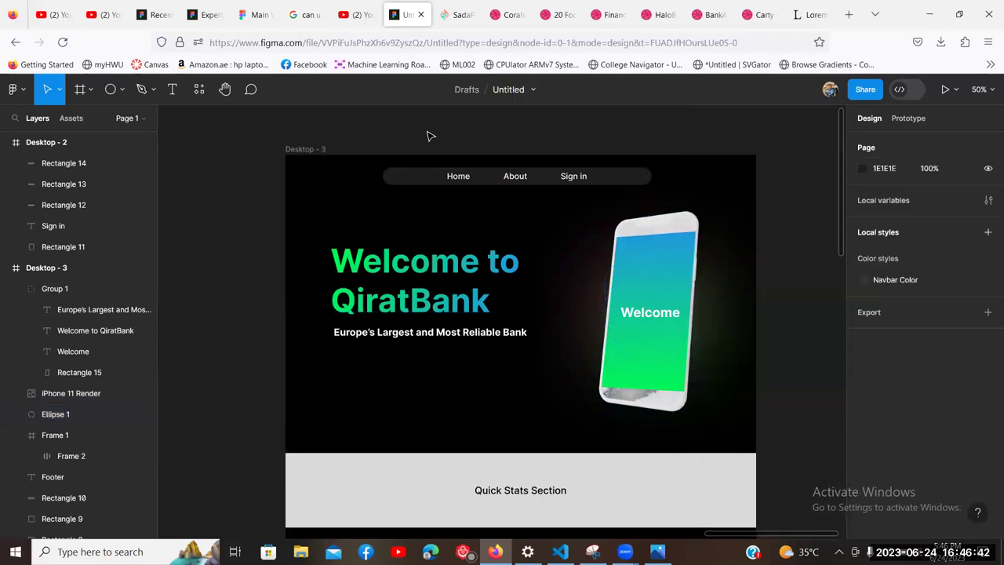
key("ctrl+z")
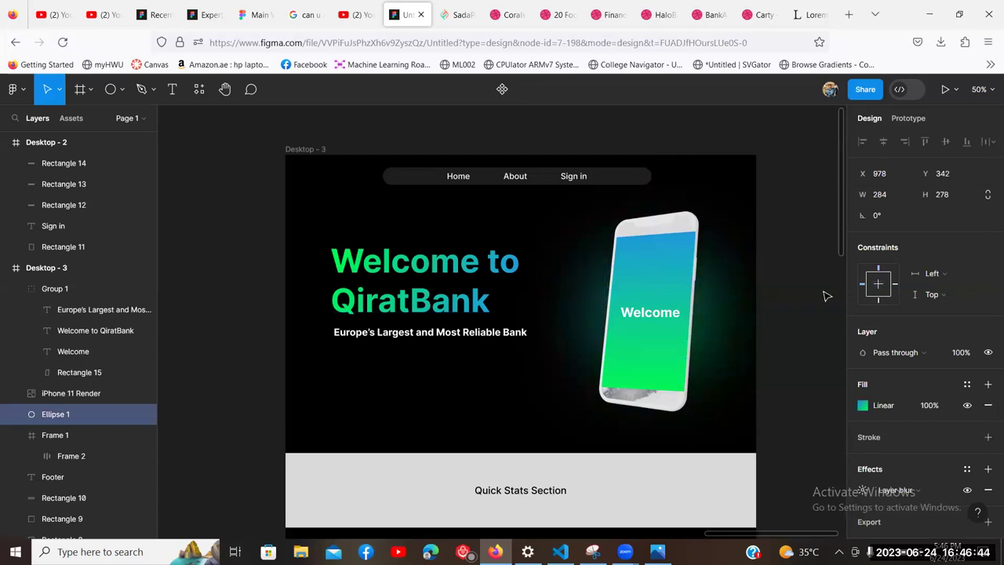
scroll(507, 199, "down", 3)
scroll(444, 291, "up", 2)
scroll(447, 287, "down", 2)
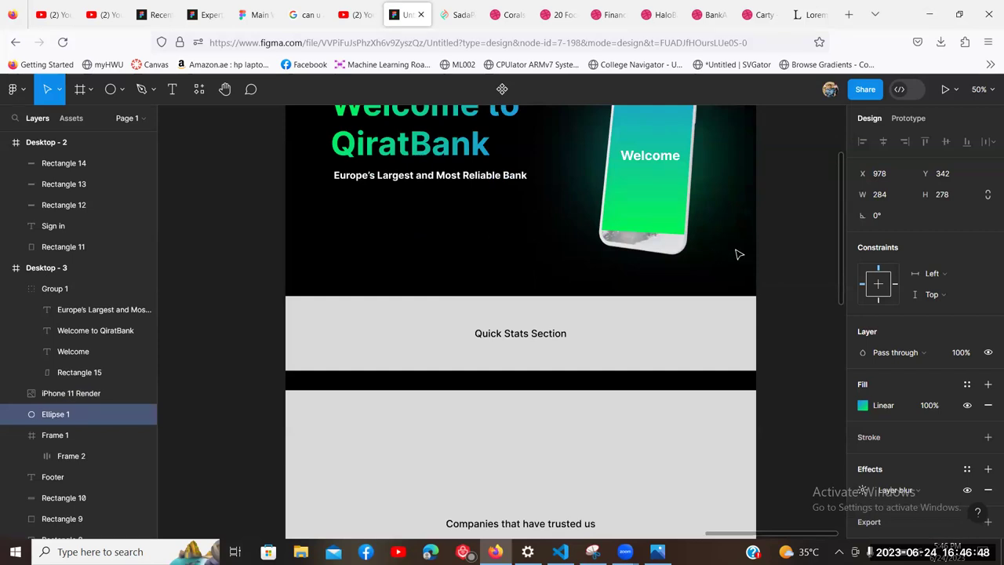
scroll(684, 290, "up", 2)
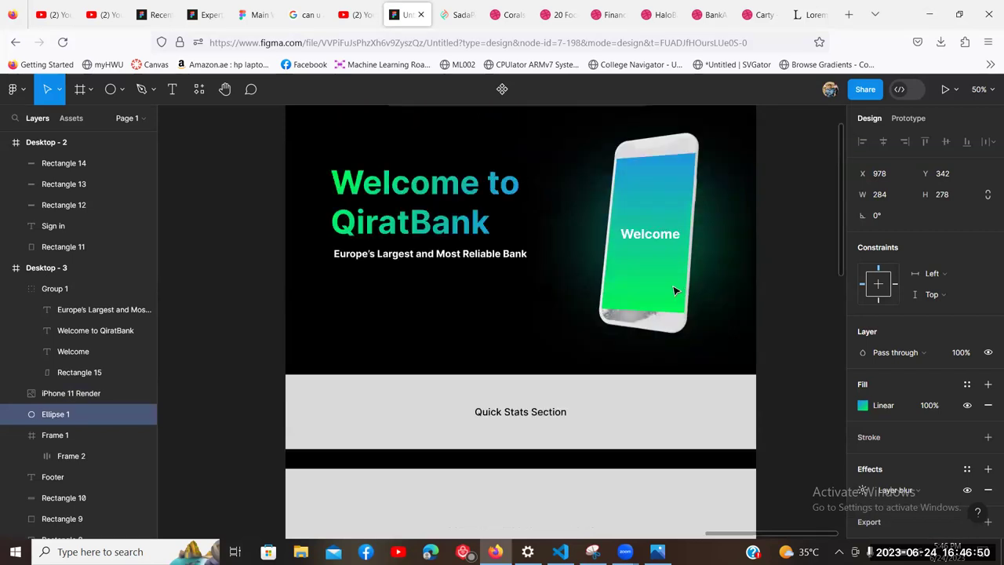
scroll(623, 324, "down", 2)
scroll(690, 348, "up", 2)
scroll(667, 354, "down", 2)
scroll(755, 348, "up", 4)
scroll(755, 347, "down", 2)
scroll(755, 348, "up", 2)
scroll(623, 408, "down", 6)
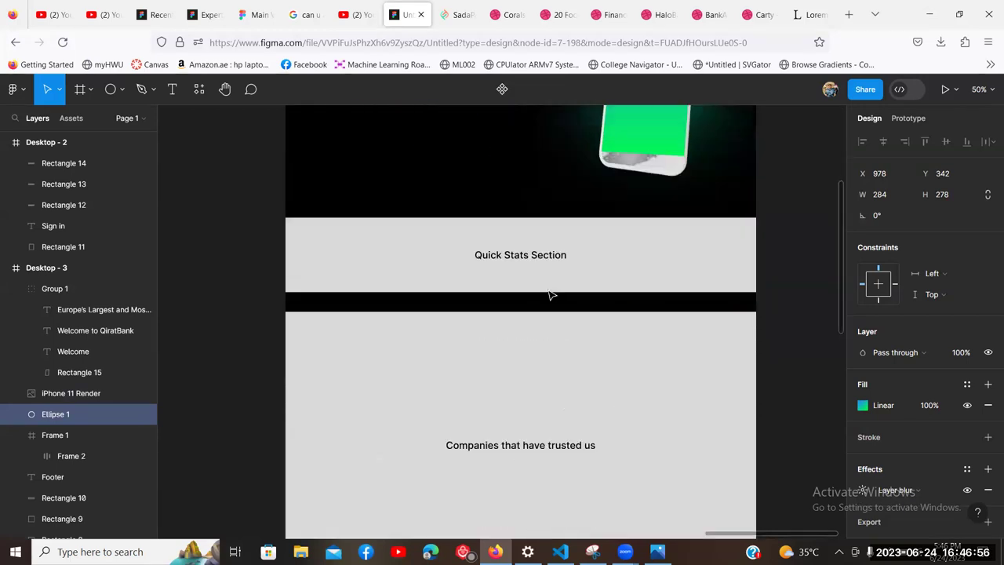
scroll(567, 359, "up", 2)
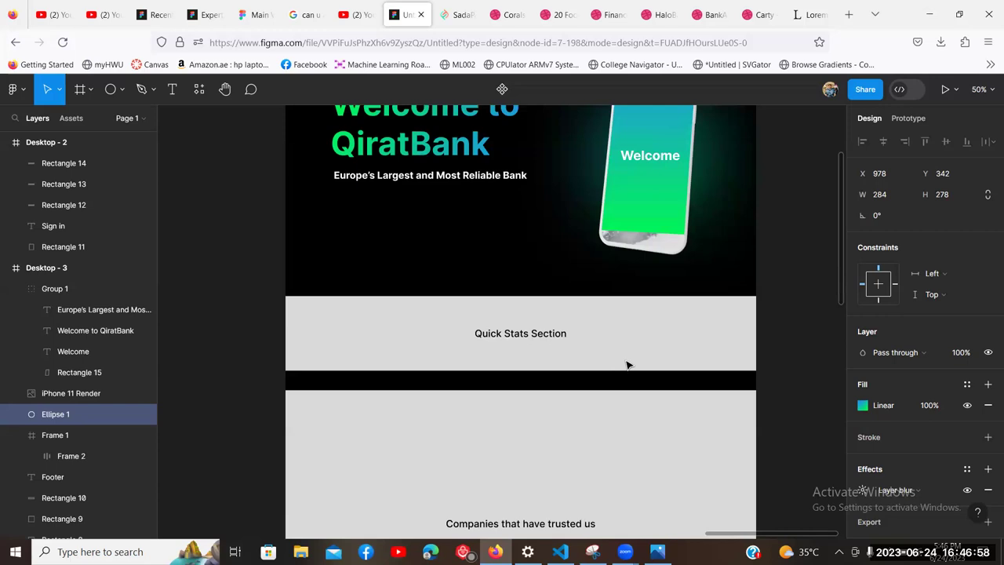
scroll(612, 369, "up", 6)
scroll(581, 235, "down", 4)
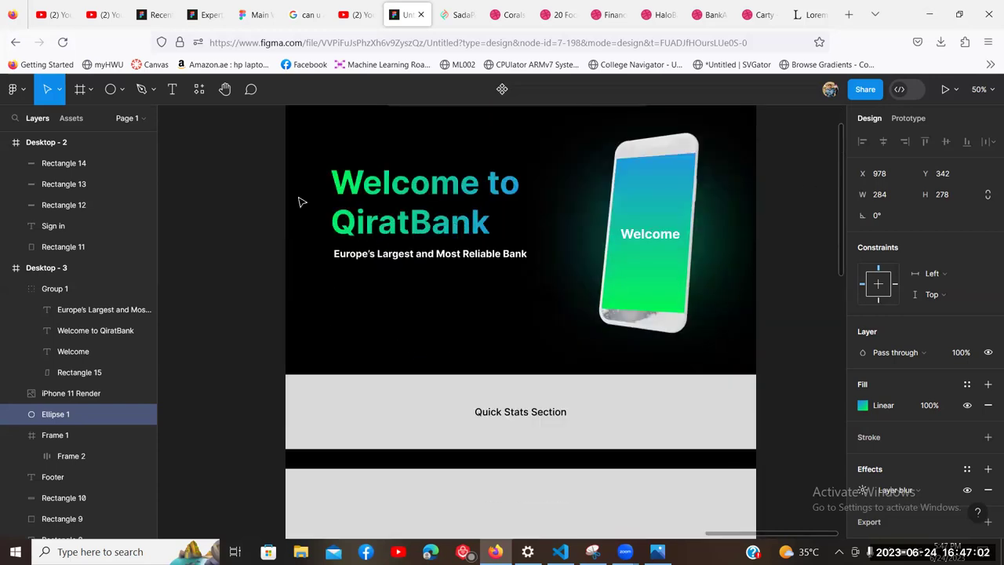
Step: Draw a 200×56 frame under the subtitle and give it a white fill
left_click(90, 89)
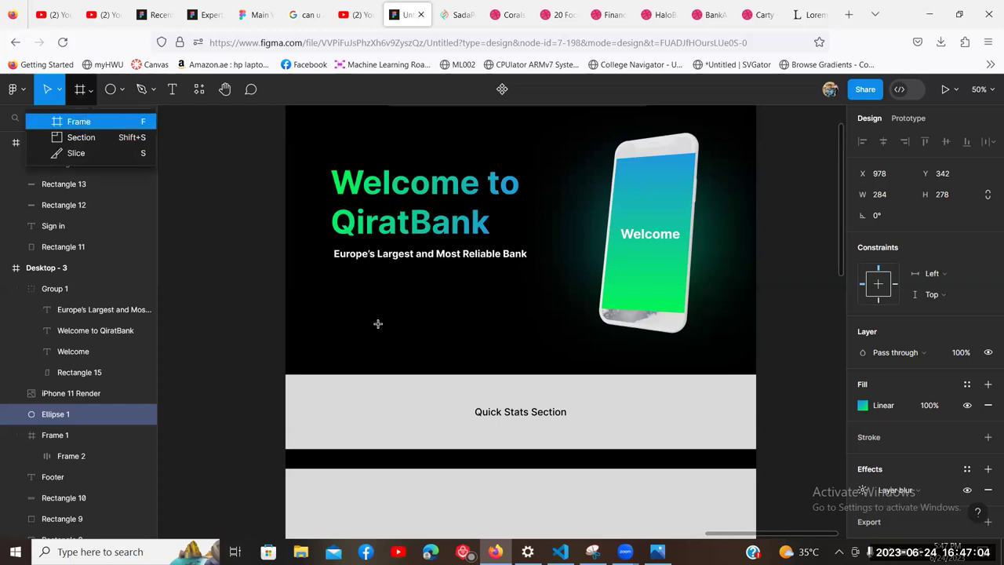
key("f")
left_click_drag(336, 270, 404, 291)
scroll(964, 423, "down", 2)
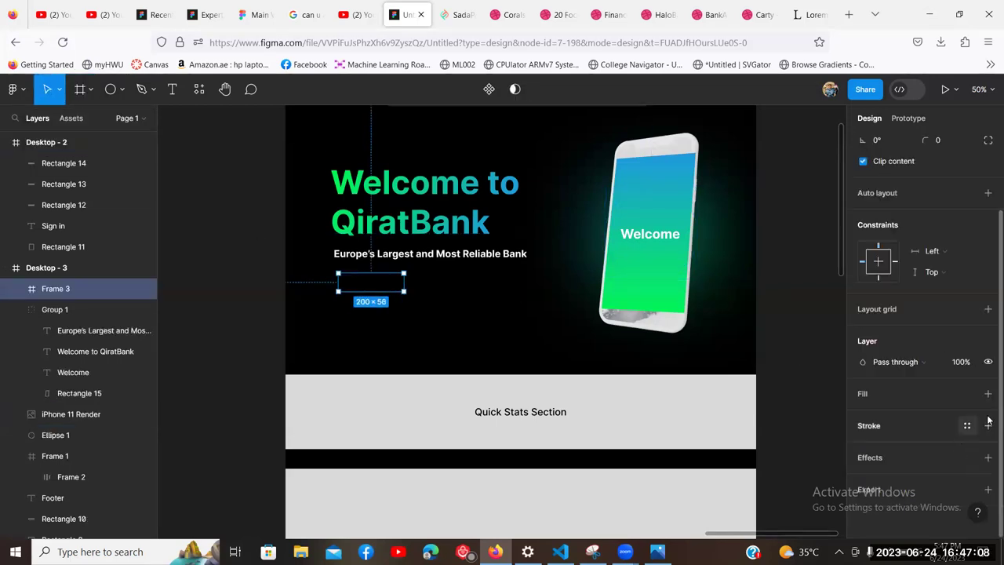
left_click(987, 394)
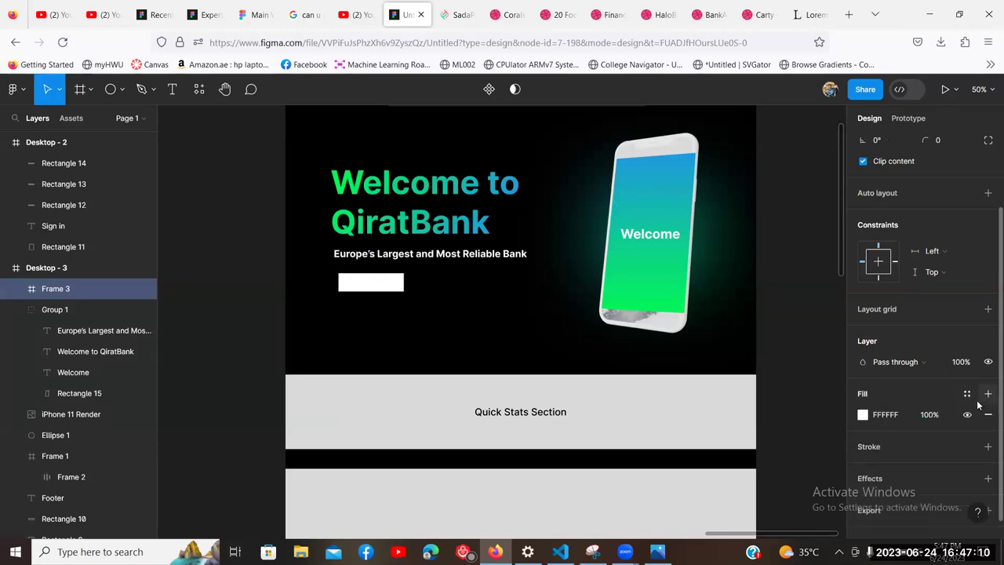
Step: Save the 'Welcome to QiratBank' heading gradient as a colour style named 'Theme Color 1'
left_click(449, 211)
left_click(383, 201)
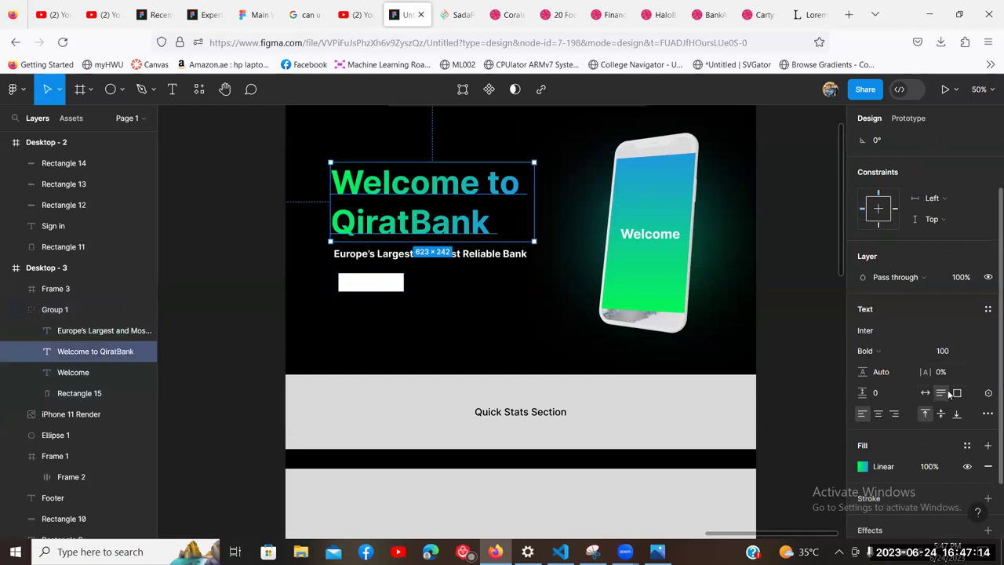
scroll(949, 394, "down", 2)
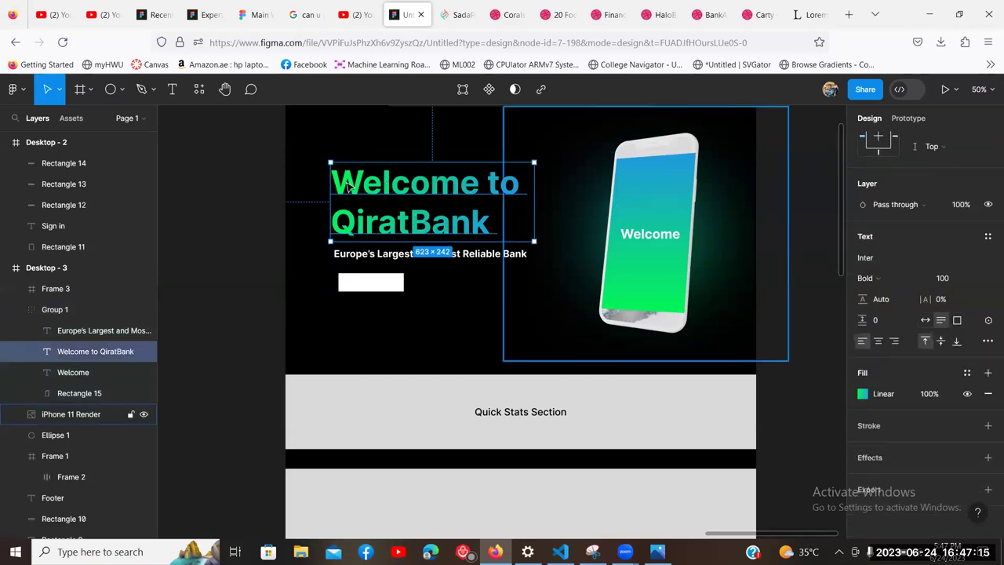
left_click(967, 373)
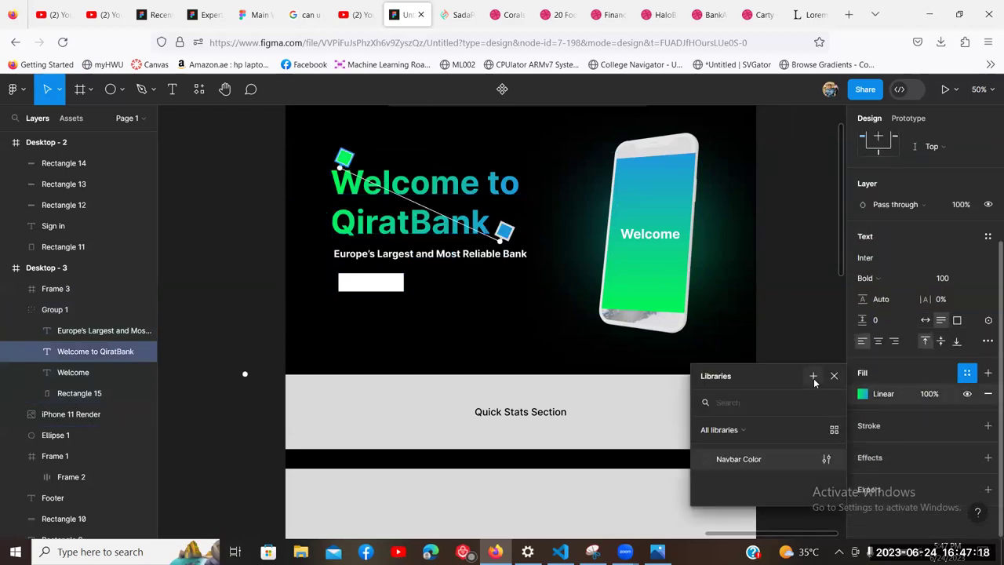
left_click(814, 377)
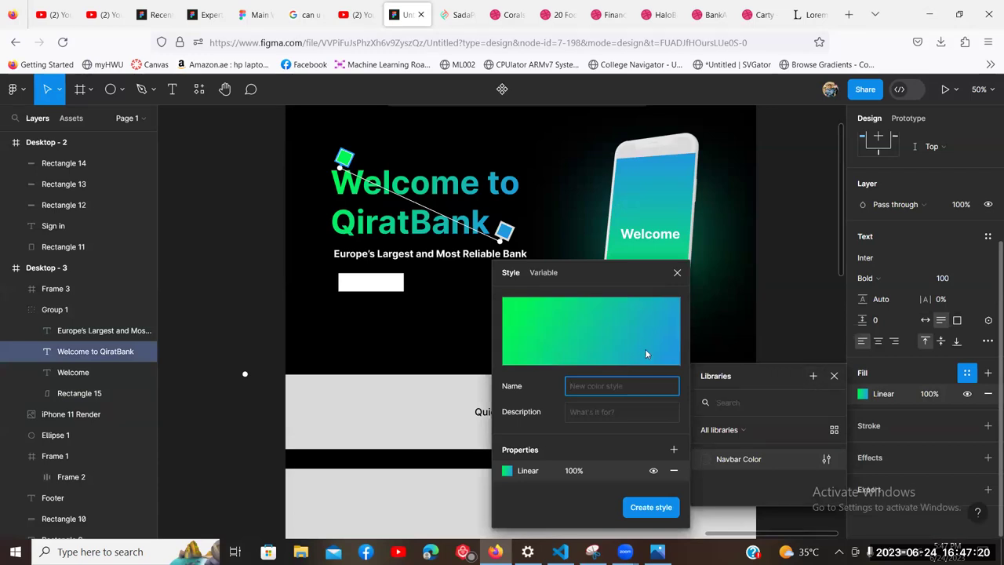
type("Grad")
key("BackSpace")
key("BackSpace")
key("BackSpace")
key("BackSpace")
type("Theme Color 1")
left_click_drag(634, 322, 571, 321)
key("Return")
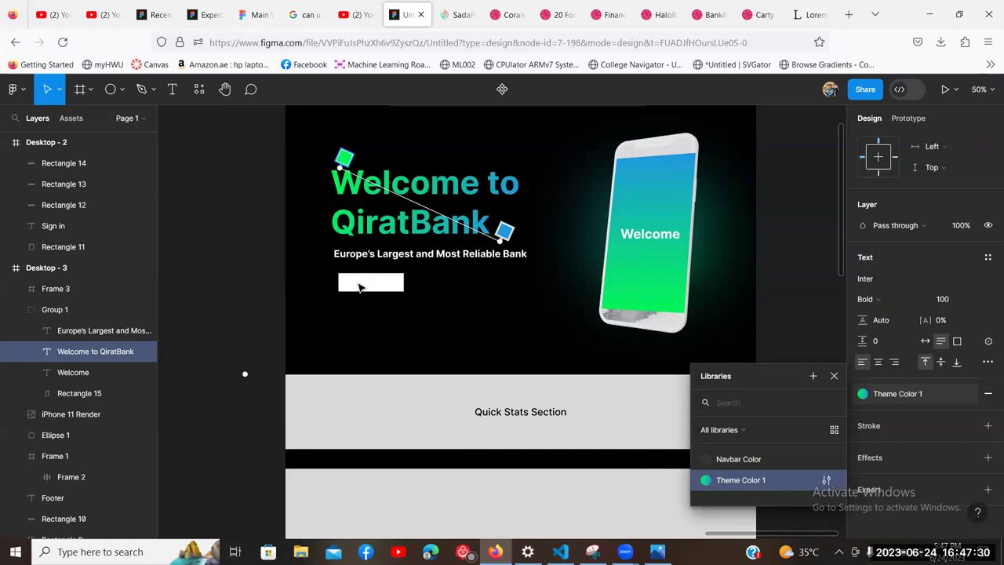
Step: Fill the button frame with Theme Color 1 and round its corners into a pill
left_click_drag(360, 287, 355, 287)
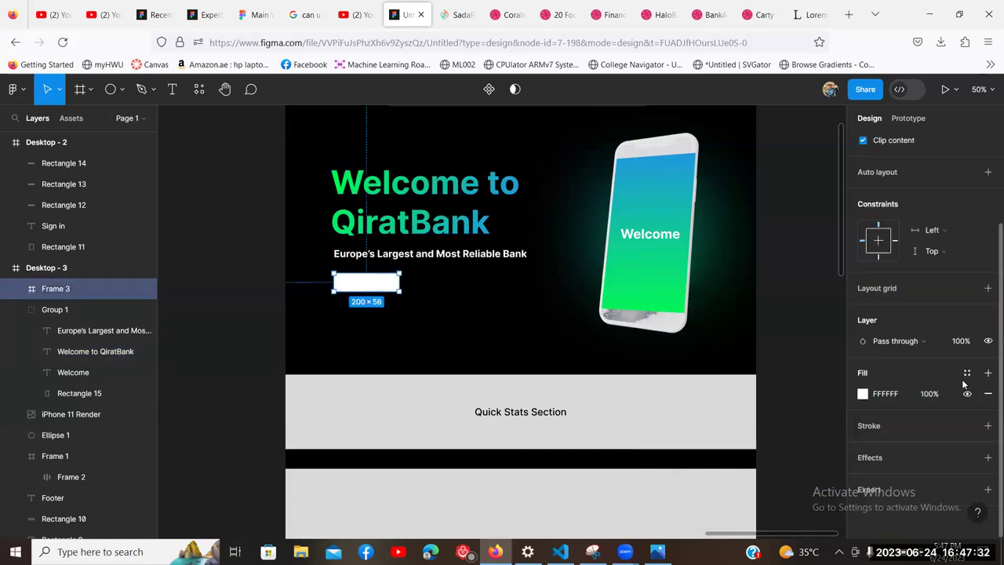
left_click(967, 373)
left_click(734, 480)
left_click(443, 310)
left_click(382, 287)
left_click(940, 237)
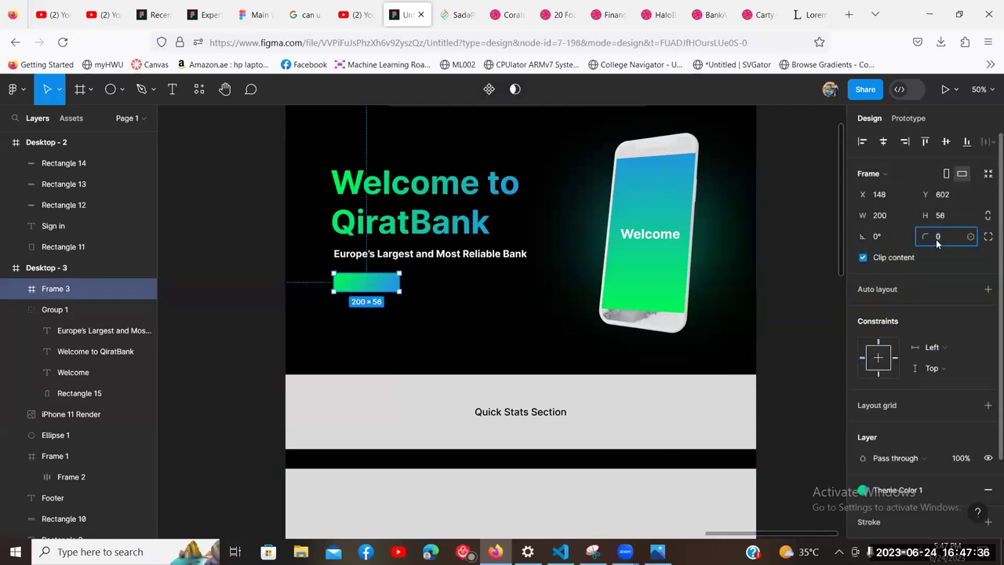
type("30")
key("Return")
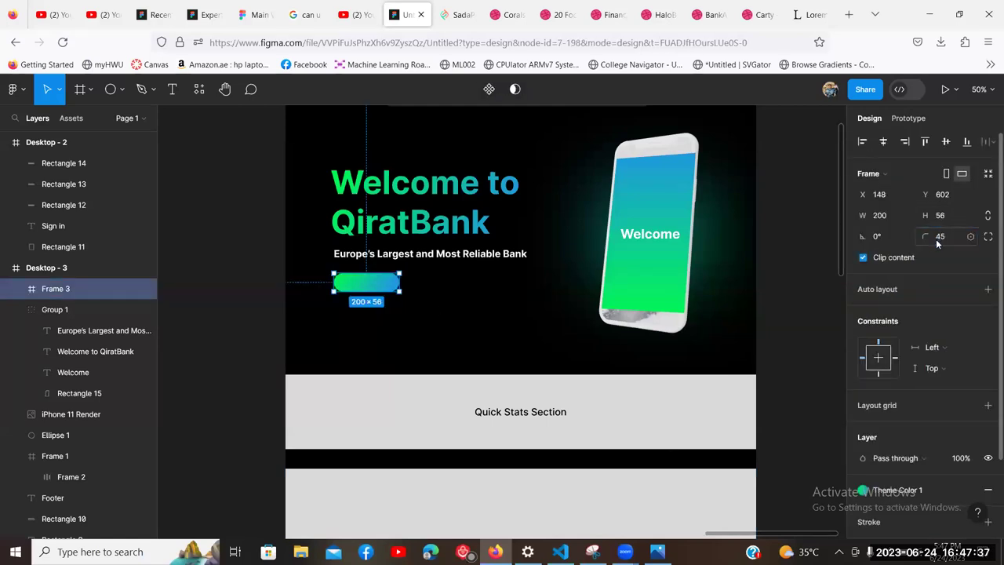
left_click(264, 314)
key("shift+0")
Step: Add a 'Sign in' text label inside the gradient pill button
scroll(541, 306, "left", 5)
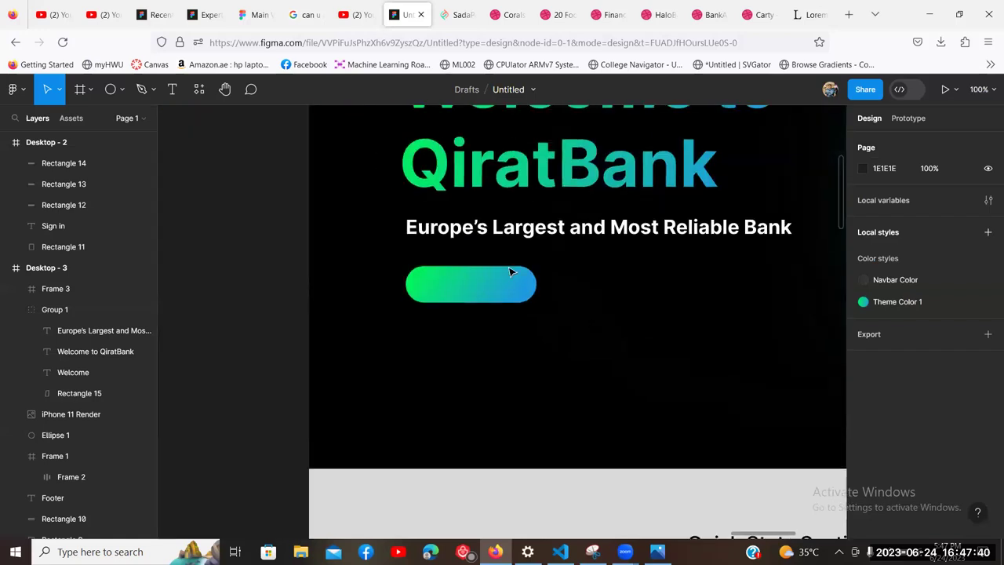
left_click(174, 91)
left_click(420, 281)
type("Sign in")
key("ctrl+a")
left_click(945, 427)
type("20")
key("Return")
Step: Set the 'Sign in' label's font size to 30
left_click(939, 427)
key("Return")
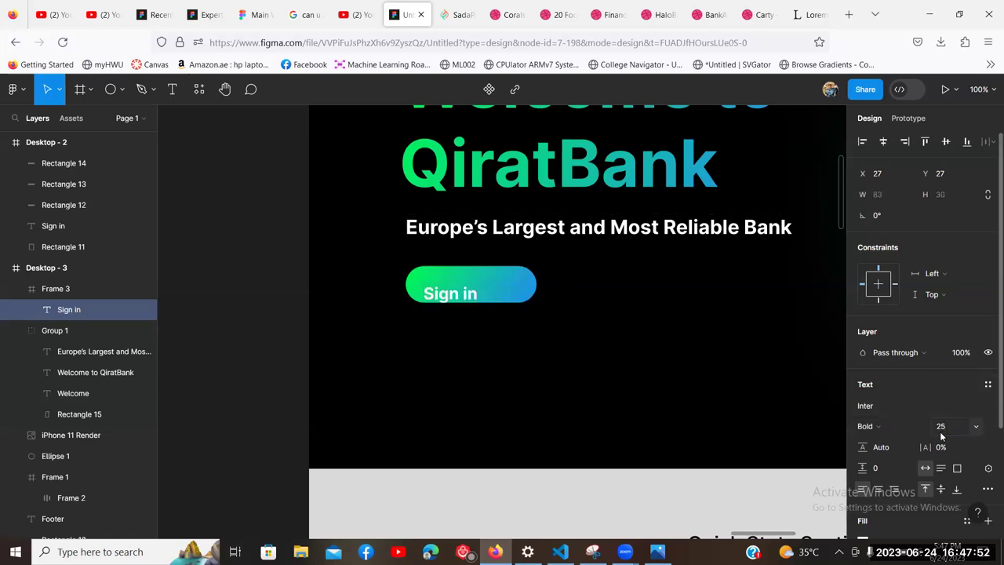
left_click(512, 223)
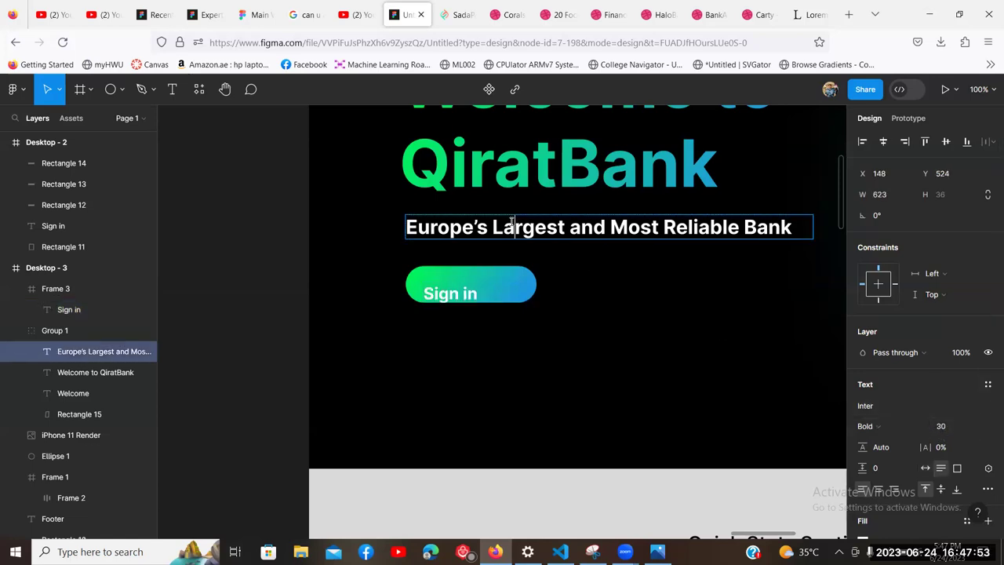
left_click(461, 294)
type("30")
key("Return")
key("ctrl+z")
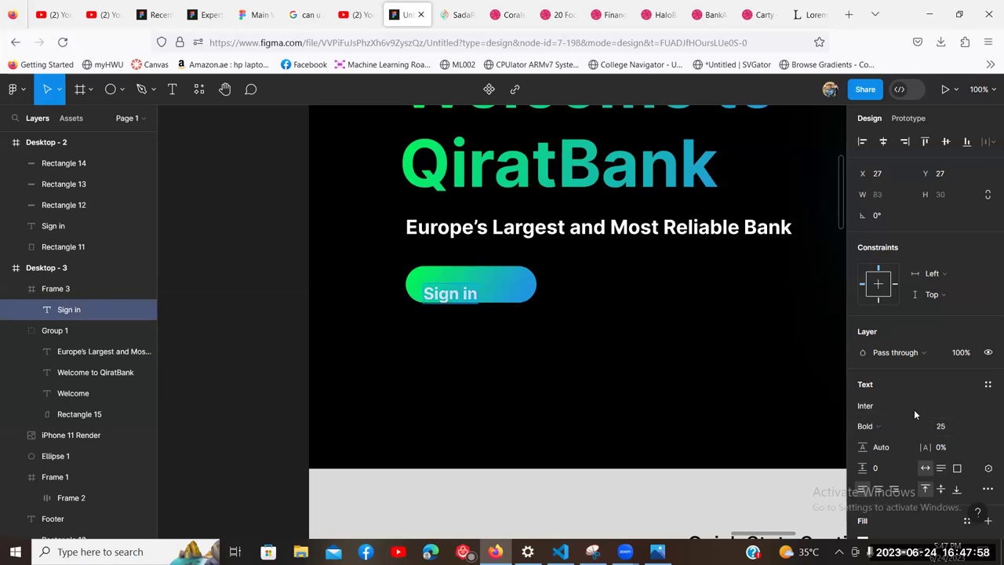
left_click(945, 426)
type("30")
key("Return")
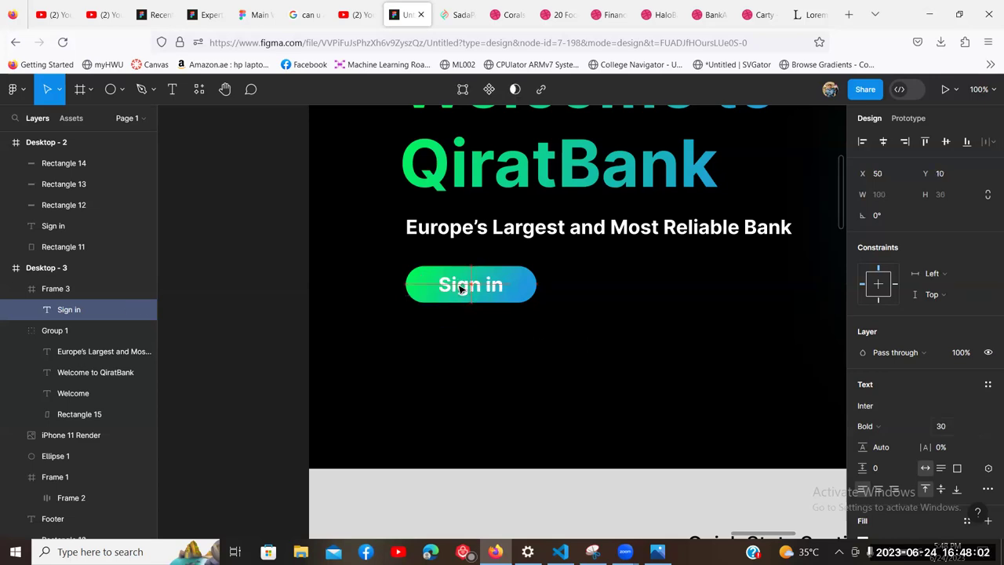
left_click(637, 358)
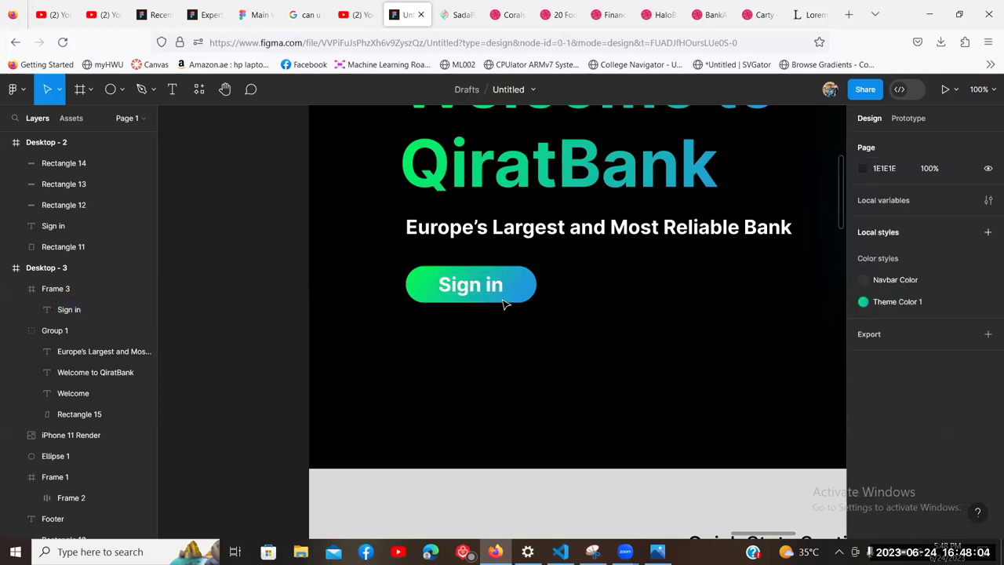
scroll(504, 291, "down", 2)
scroll(455, 363, "right", 3)
Step: Delete the grey Quick Stats placeholder rectangle and its 'Quick Stats Section' label
scroll(396, 356, "up", 2)
scroll(396, 356, "right", 1)
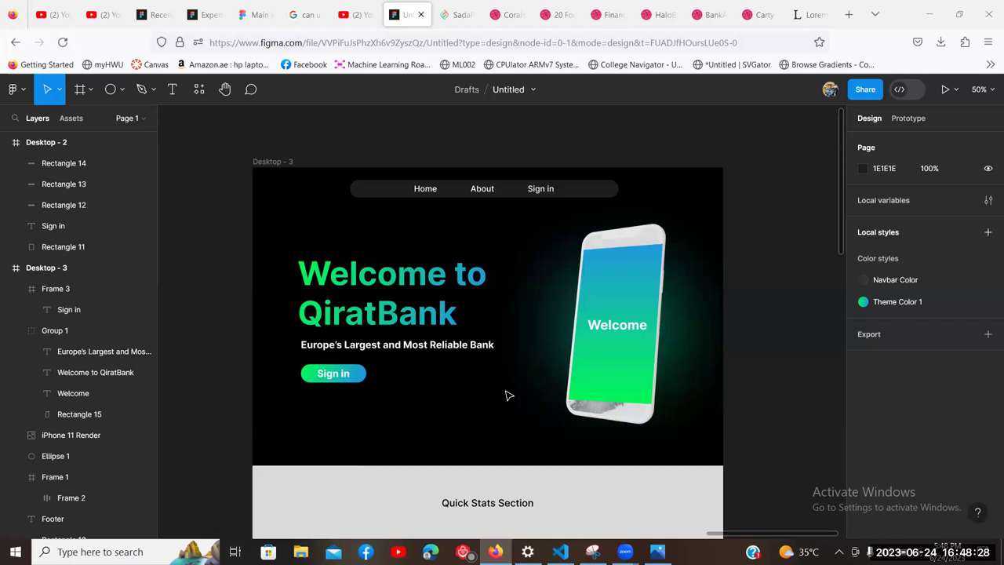
scroll(506, 396, "down", 3)
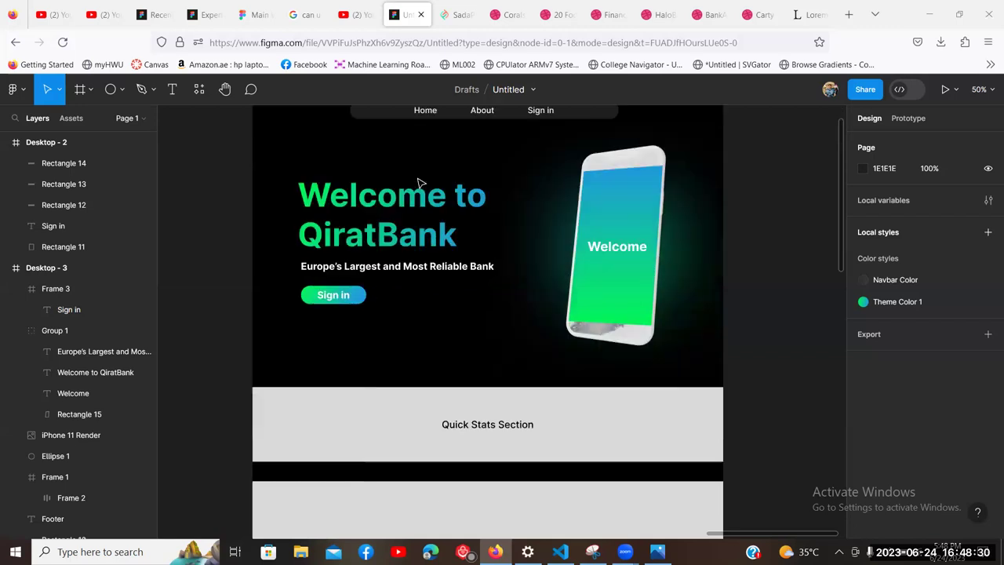
scroll(432, 329, "up", 2)
left_click(384, 426)
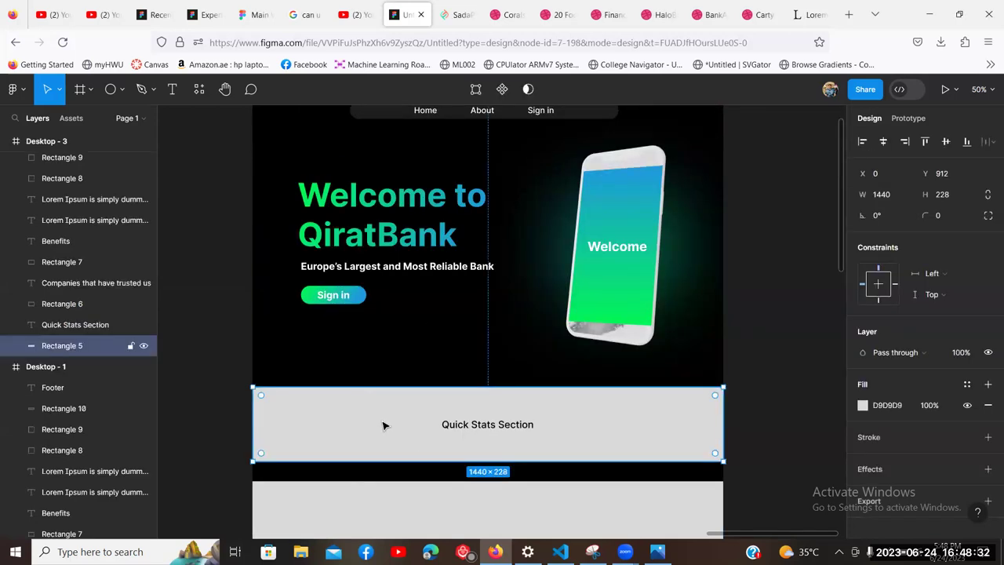
key("Delete")
left_click(470, 429)
key("Delete")
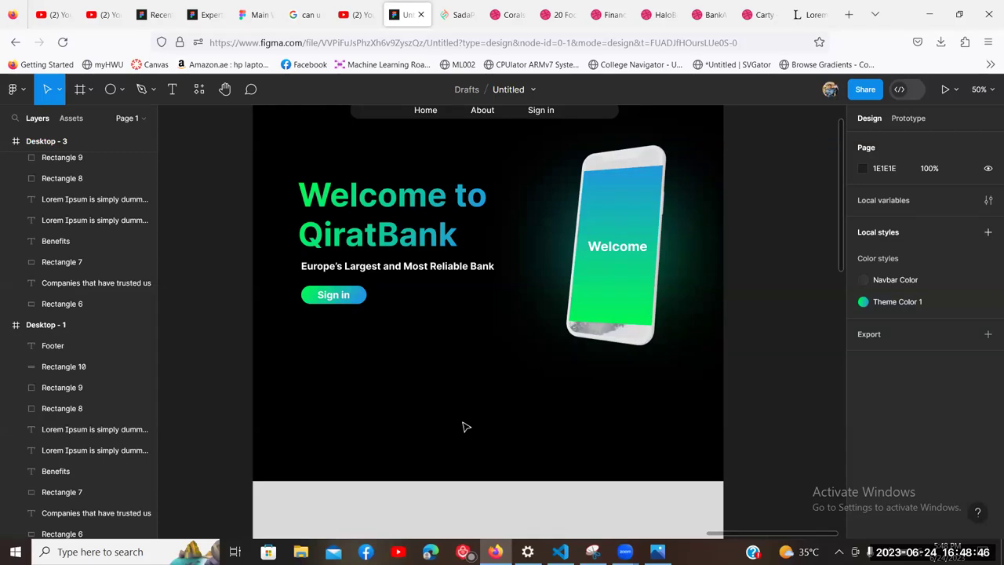
scroll(445, 351, "up", 2)
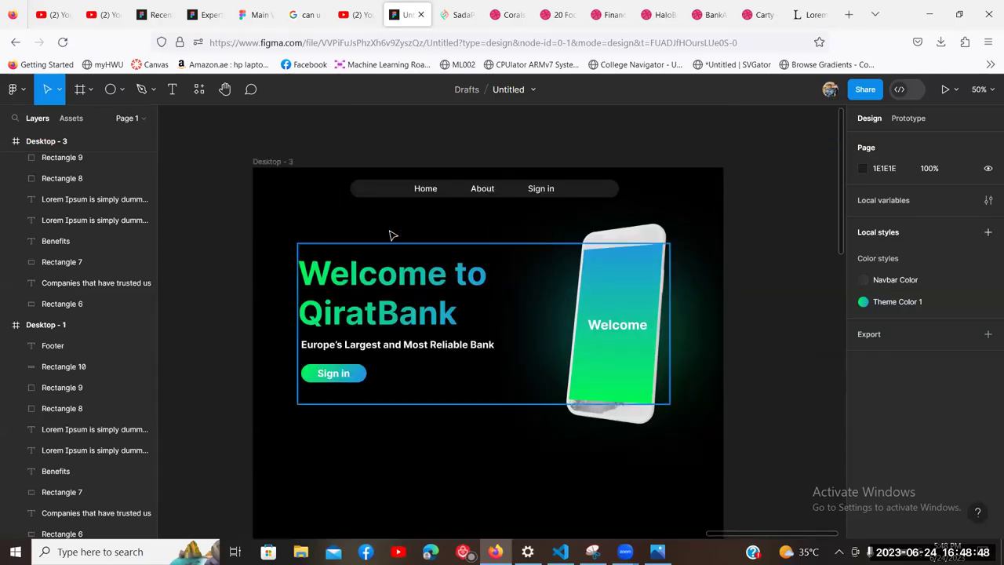
scroll(390, 191, "down", 2)
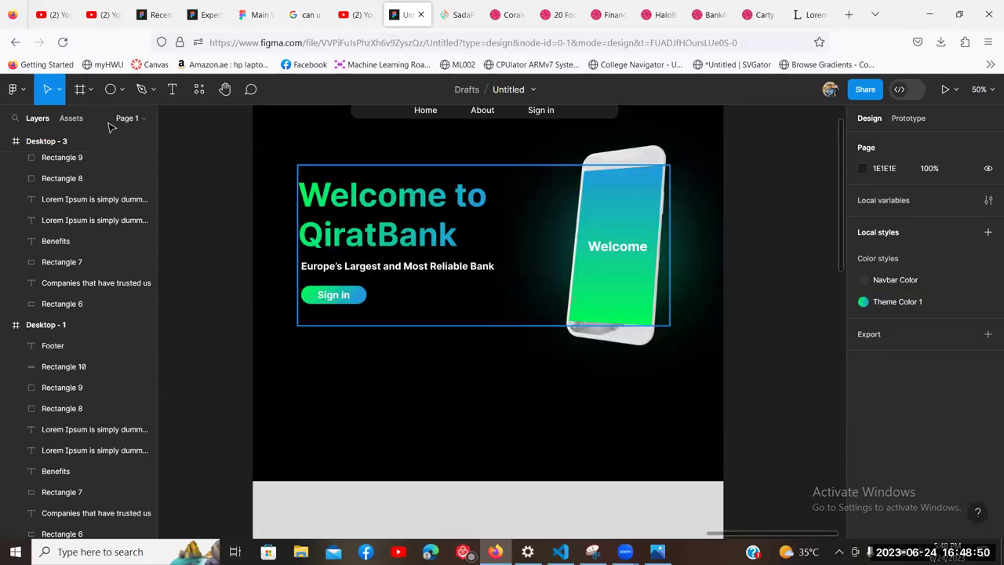
Step: Draw a 1440×222 frame below the hero and fill it with near-black 151515
left_click(80, 88)
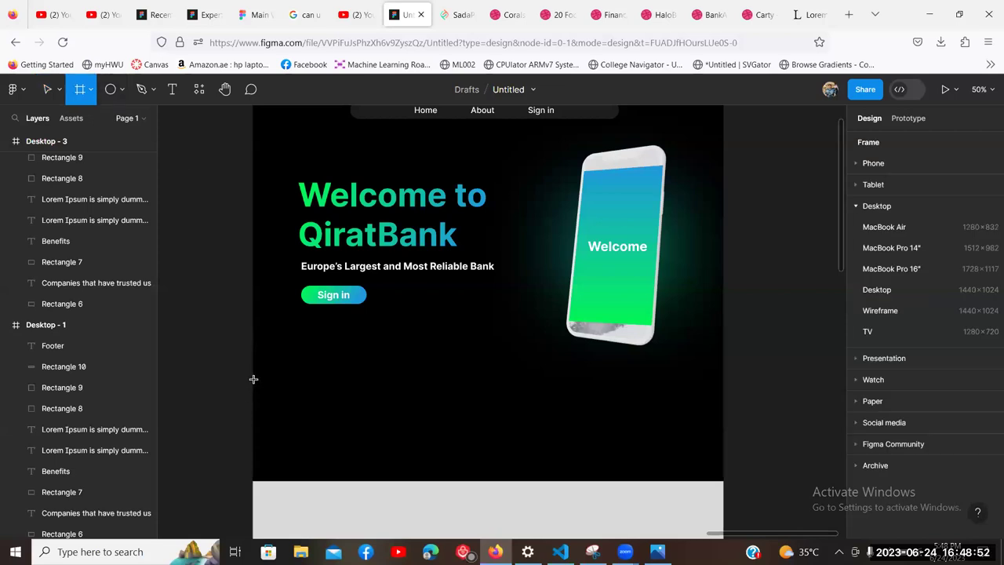
left_click_drag(252, 373, 723, 448)
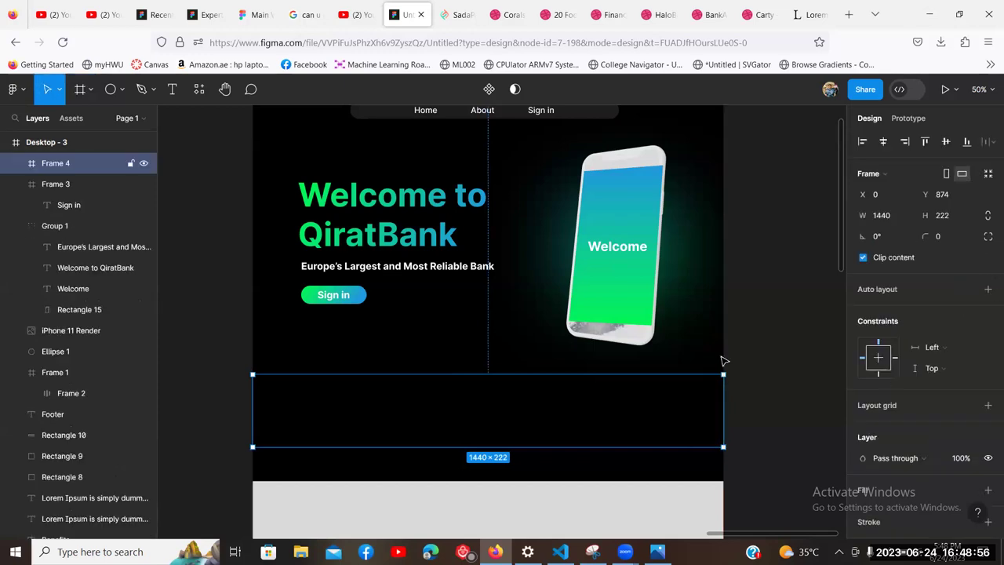
scroll(968, 439, "down", 2)
left_click(987, 392)
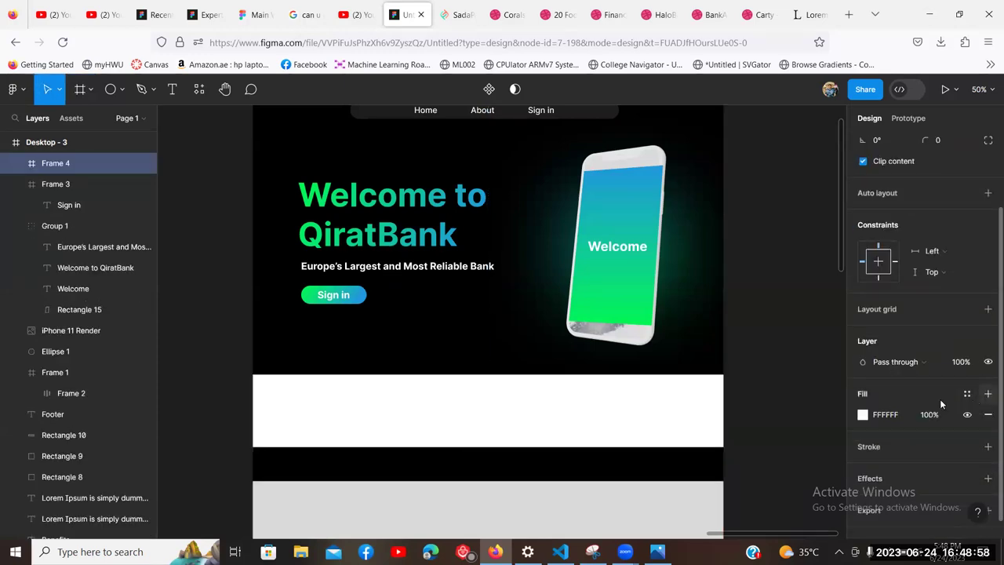
left_click(868, 415)
left_click(863, 414)
left_click_drag(717, 274, 692, 357)
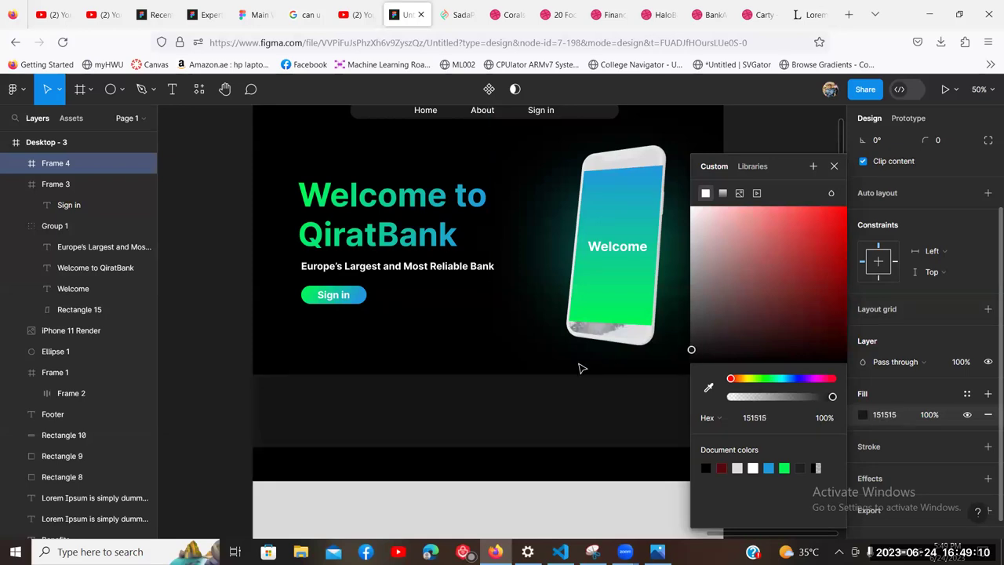
left_click(394, 367)
left_click_drag(283, 296, 164, 176)
scroll(447, 334, "left", 5)
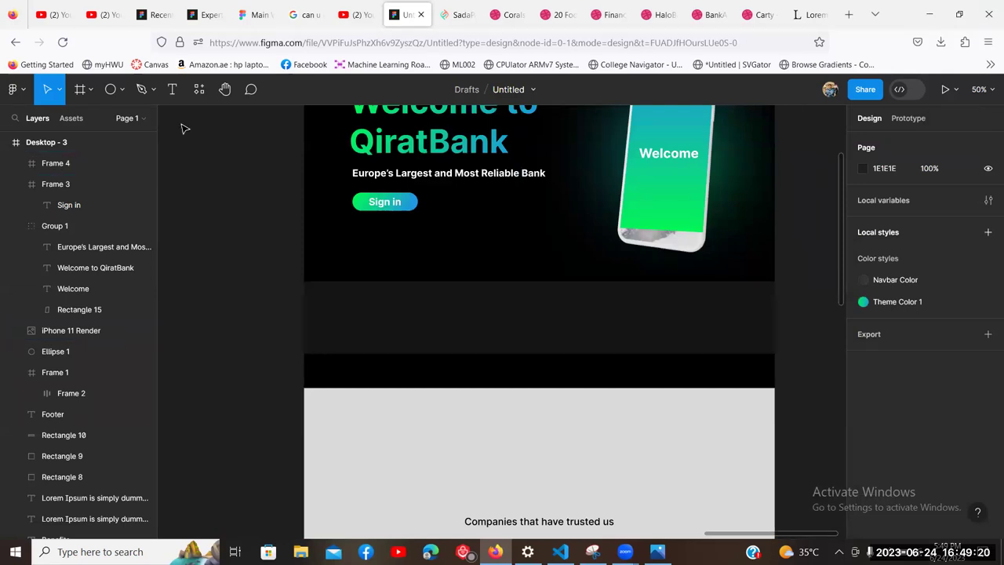
Step: Add '450+' in the dark strip and duplicate it to the right as '90' and '100'
key("t")
left_click(365, 309)
type("450+")
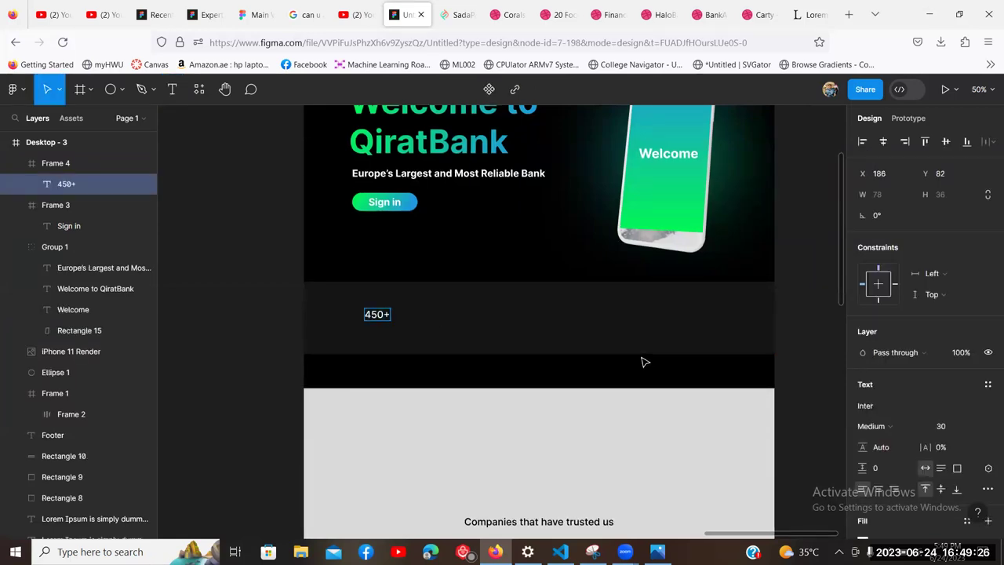
key("Escape")
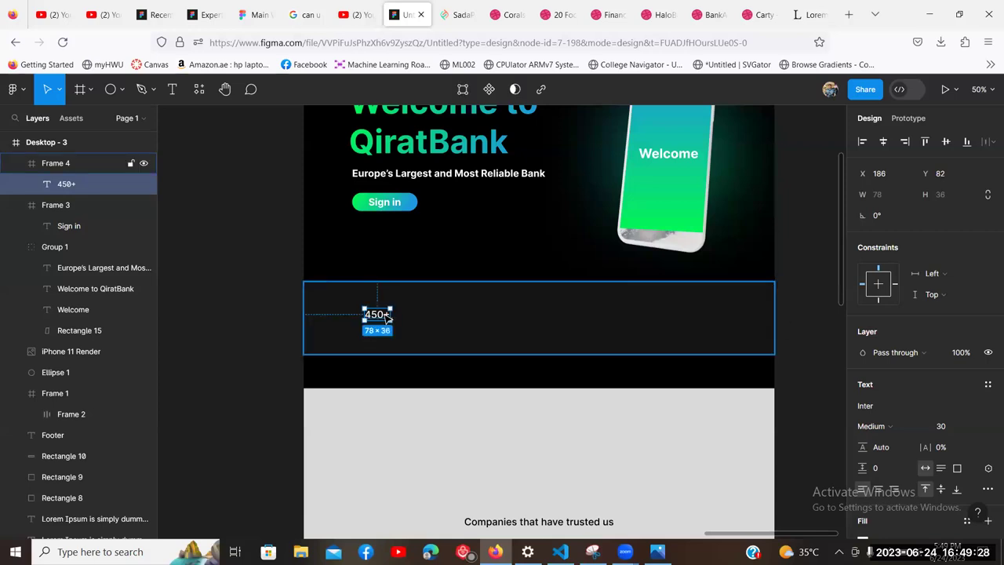
left_click_drag(380, 315, 527, 317)
type("90")
left_click_drag(521, 318, 713, 320)
key("Return")
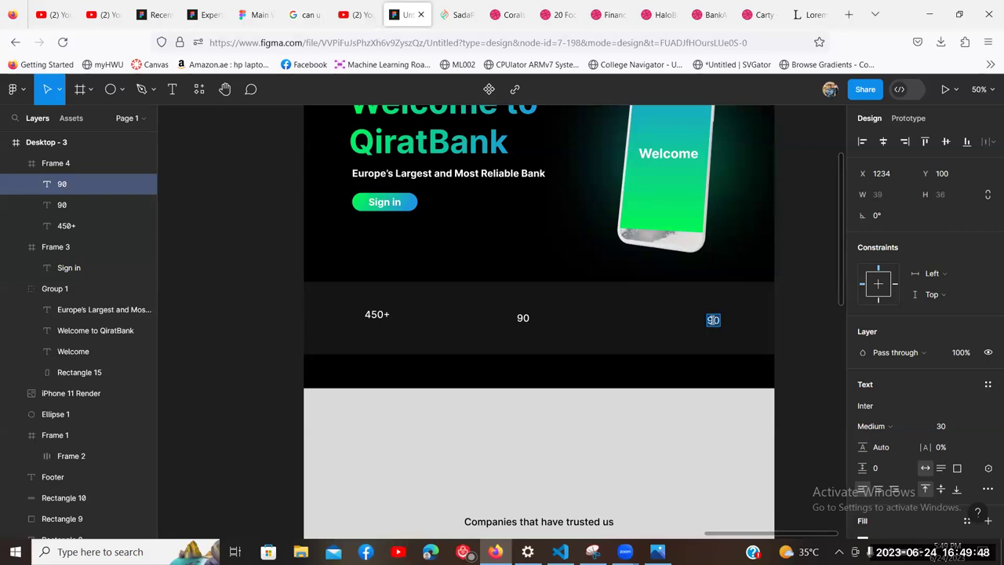
type("100")
key("Escape")
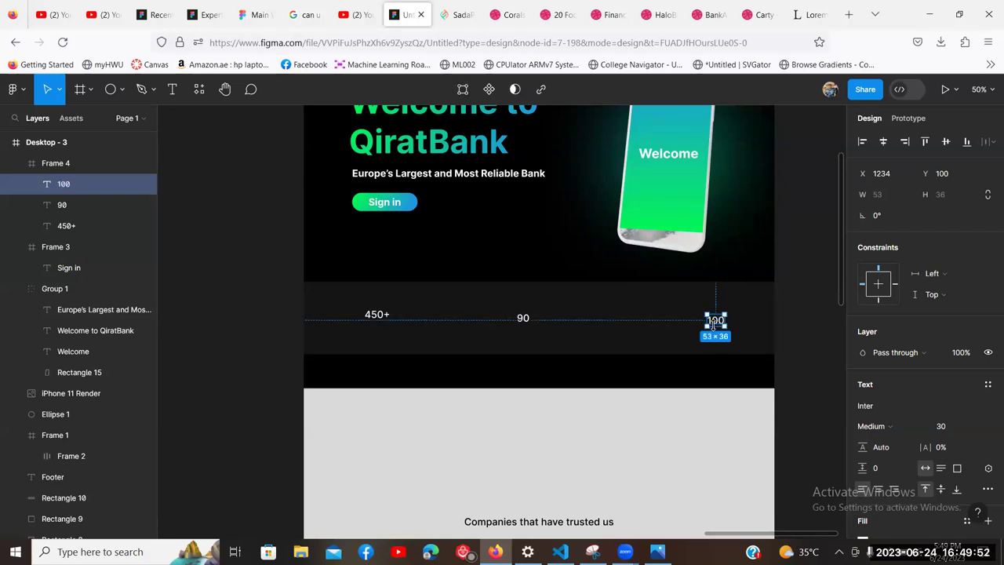
Step: Make all three figures bold at size 45 and nudge 450+ toward the strip's upper left
left_click(376, 315)
left_click(531, 320, "shift")
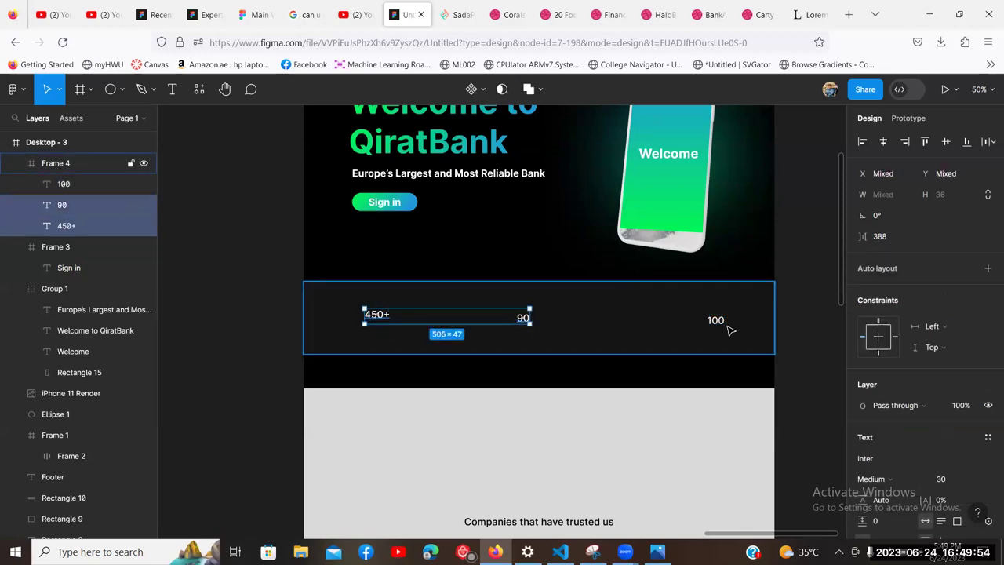
left_click(720, 323, "shift")
left_click(941, 457)
type("40")
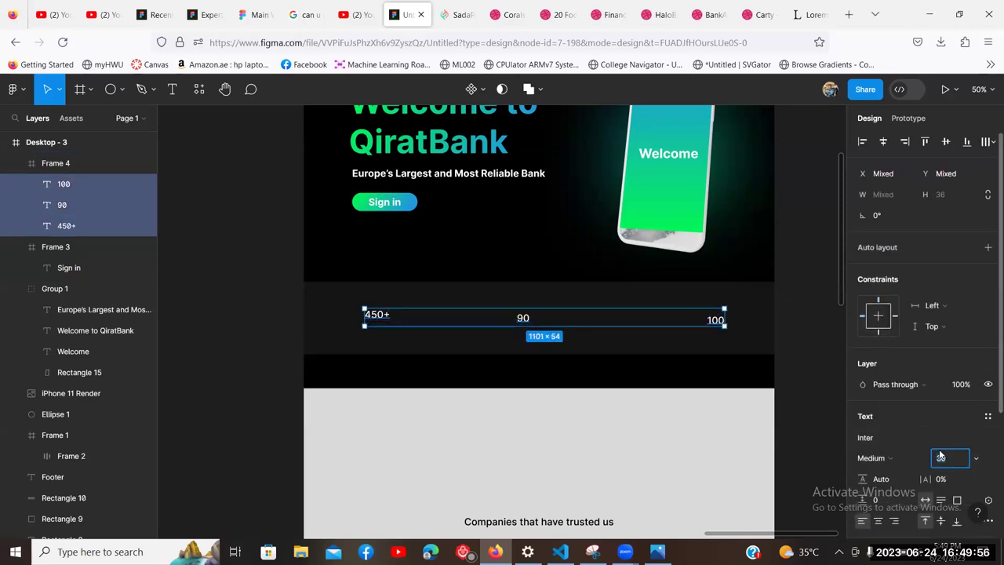
key("Return")
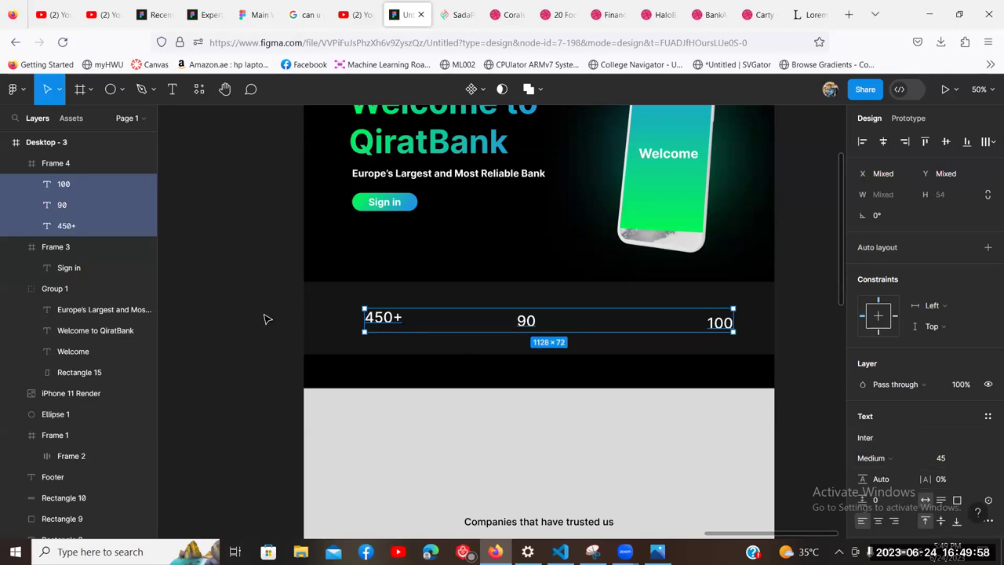
left_click(885, 465)
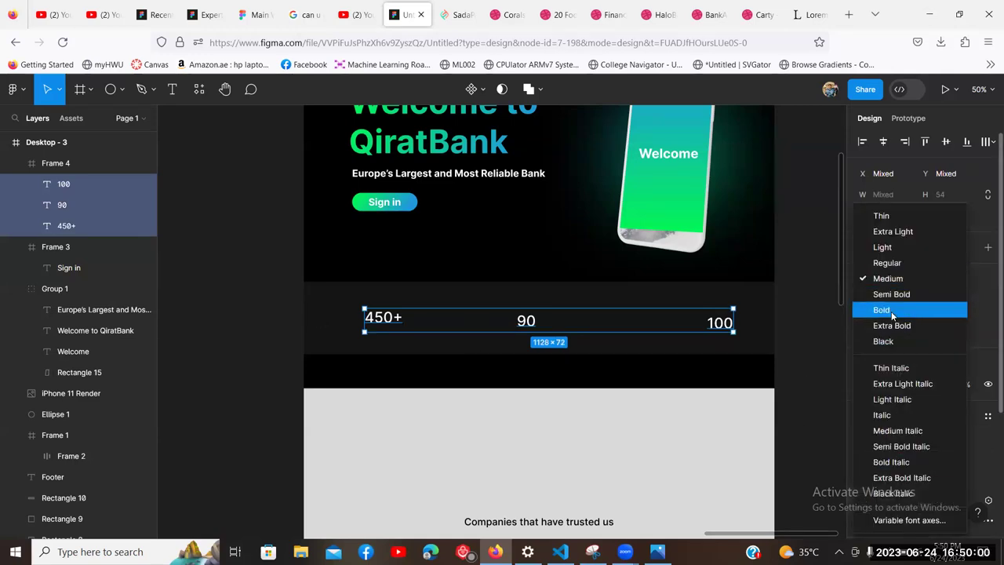
left_click(862, 308)
left_click(385, 318)
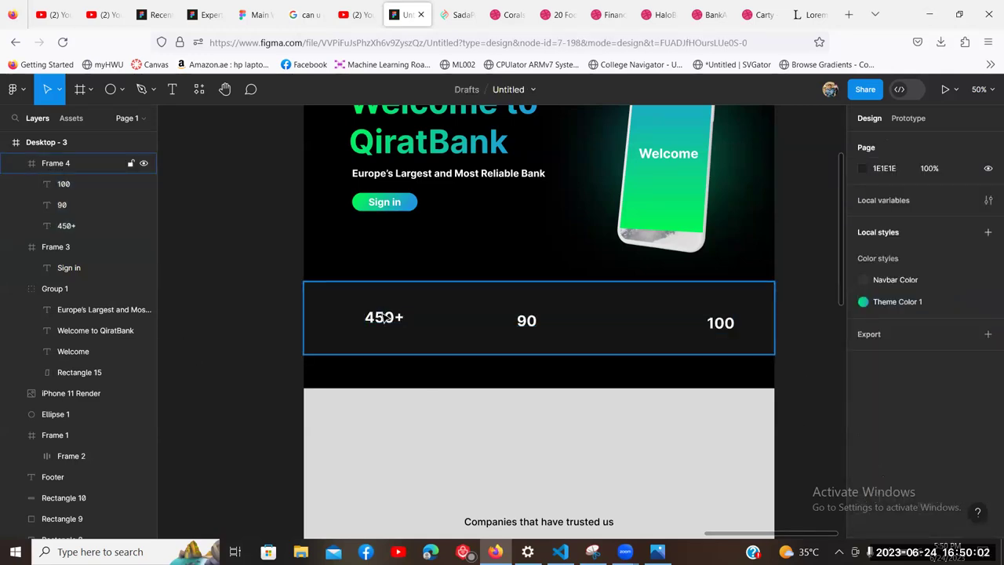
left_click_drag(384, 322, 374, 317)
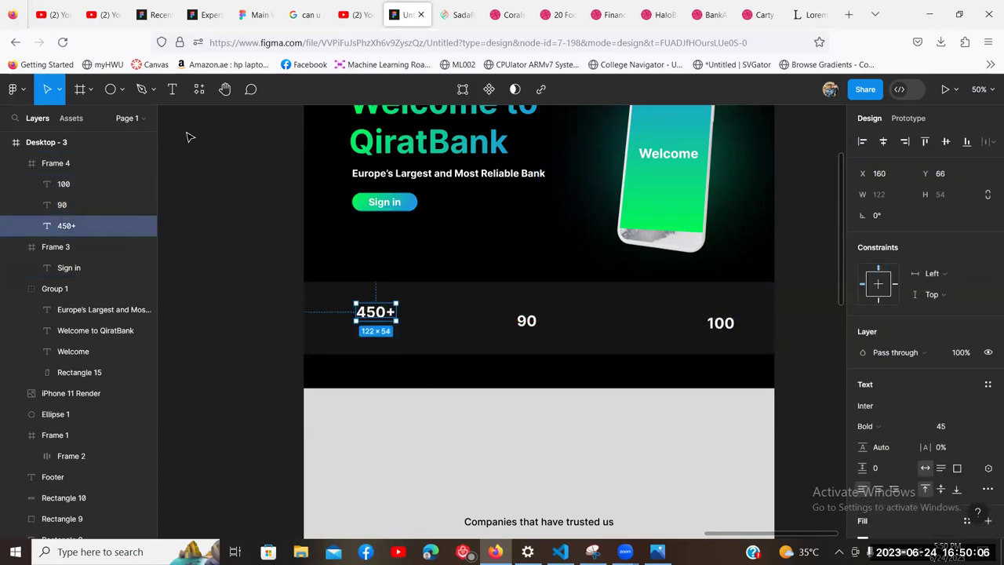
key("Return")
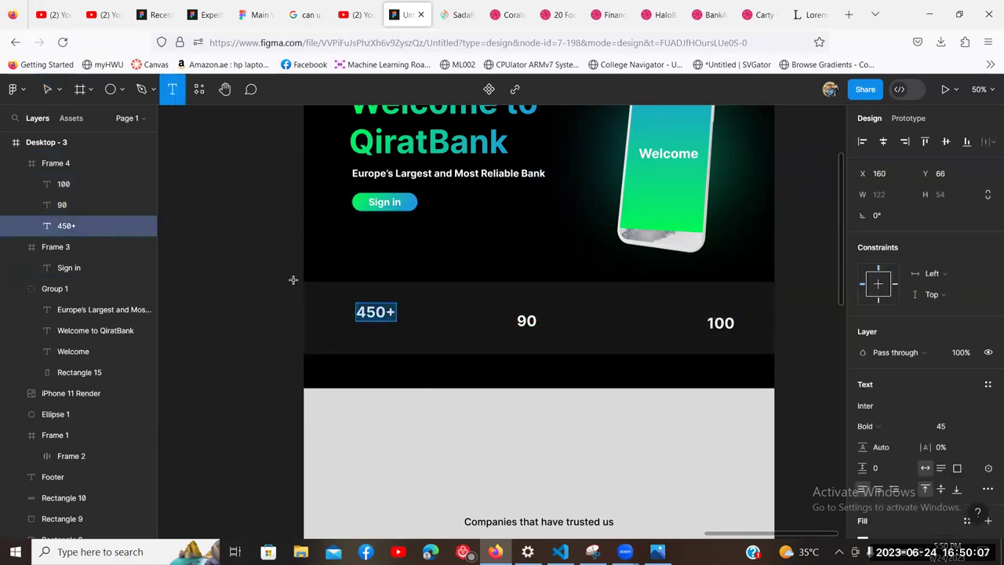
Step: Add a 'Million' text line just beneath the 450+ figure
left_click(351, 330)
type("Million")
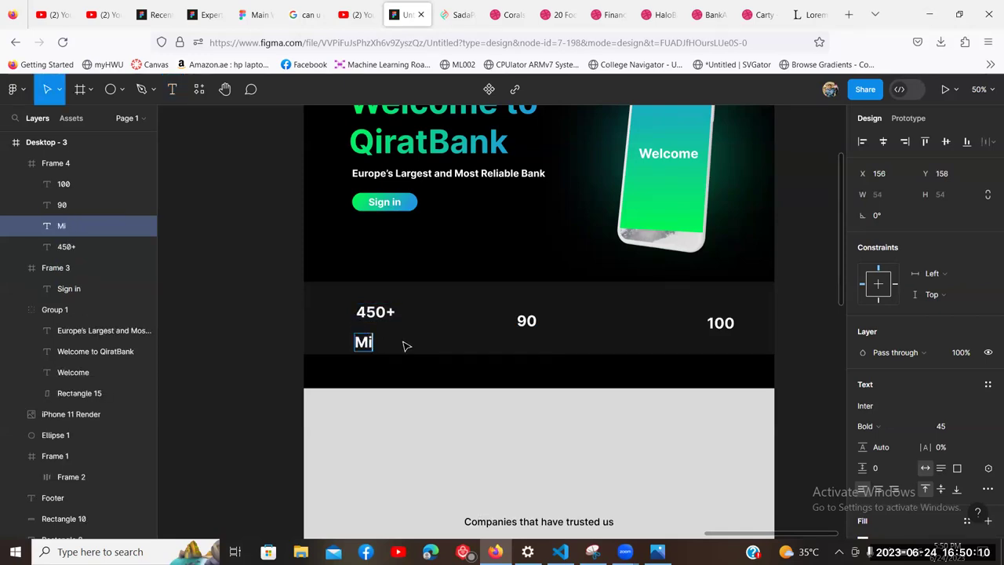
double_click(402, 342)
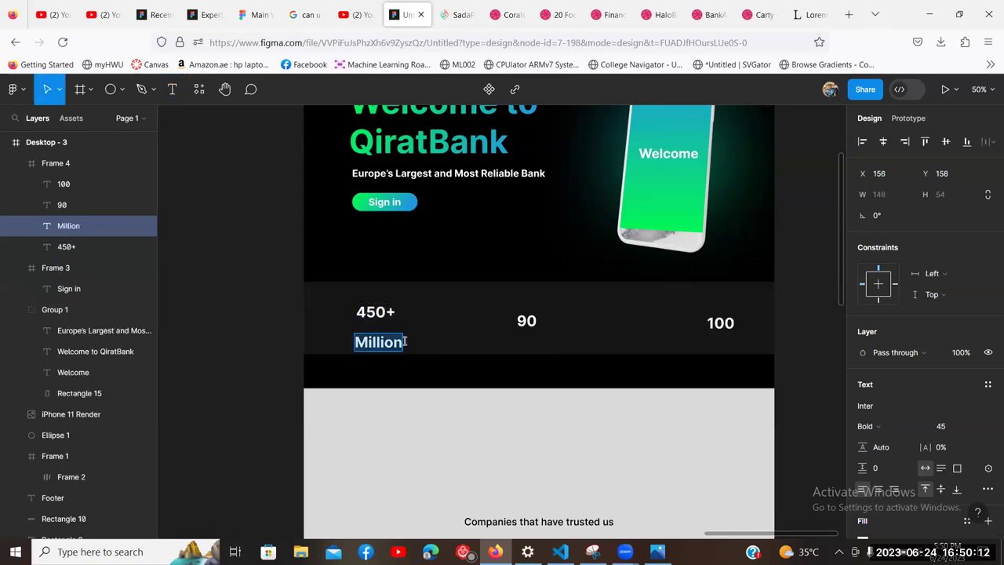
left_click(943, 426)
type("15")
key("Return")
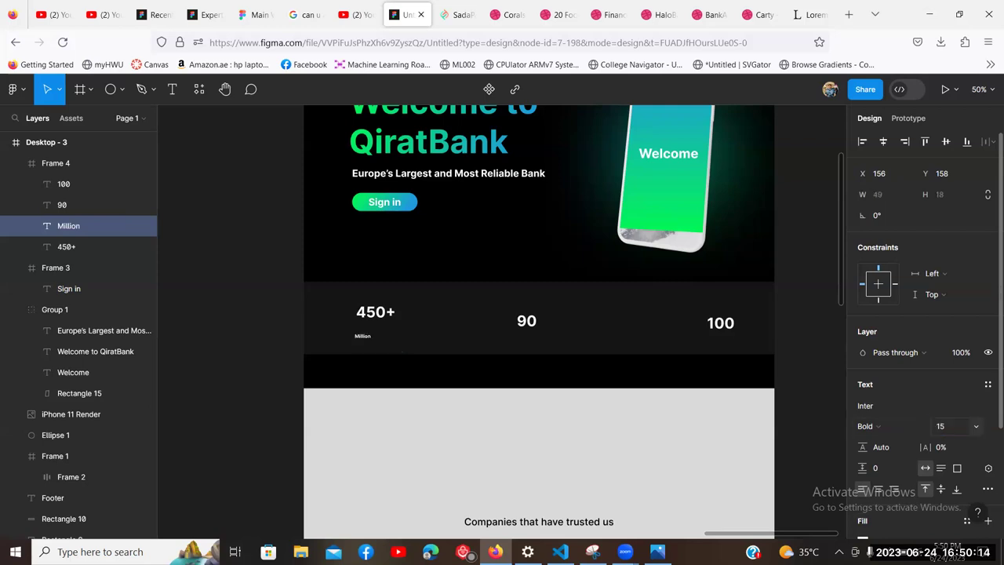
type("30")
key("Return")
left_click(372, 345)
left_click_drag(374, 346, 381, 331)
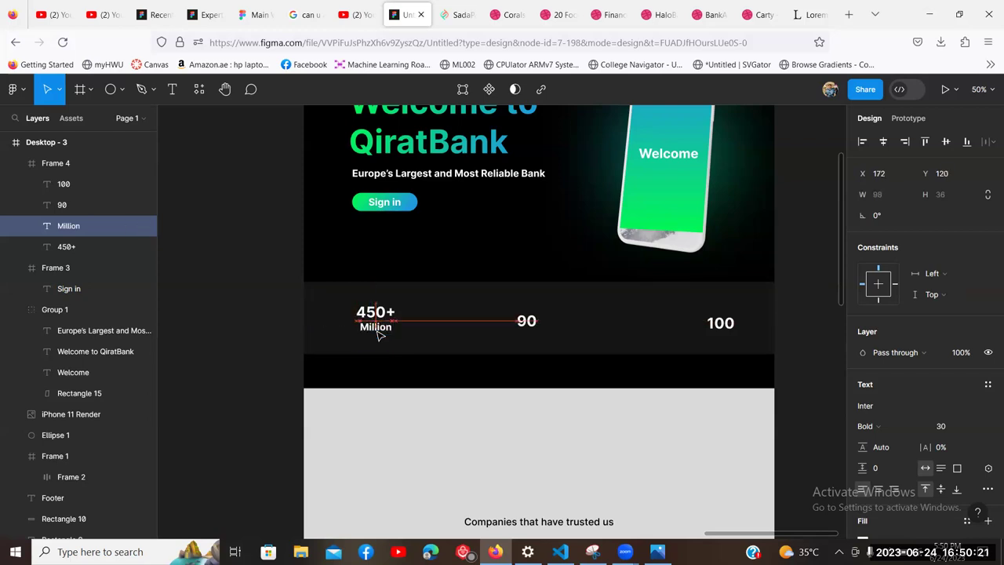
Step: Align the Million label's left edge with the 450+ figure
left_click(208, 334)
left_click(387, 311)
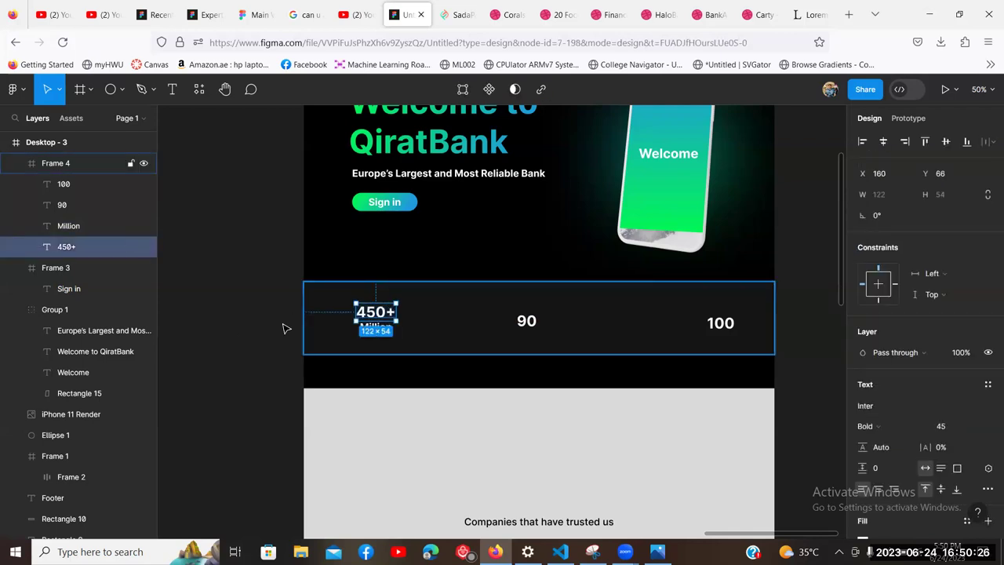
left_click(209, 316)
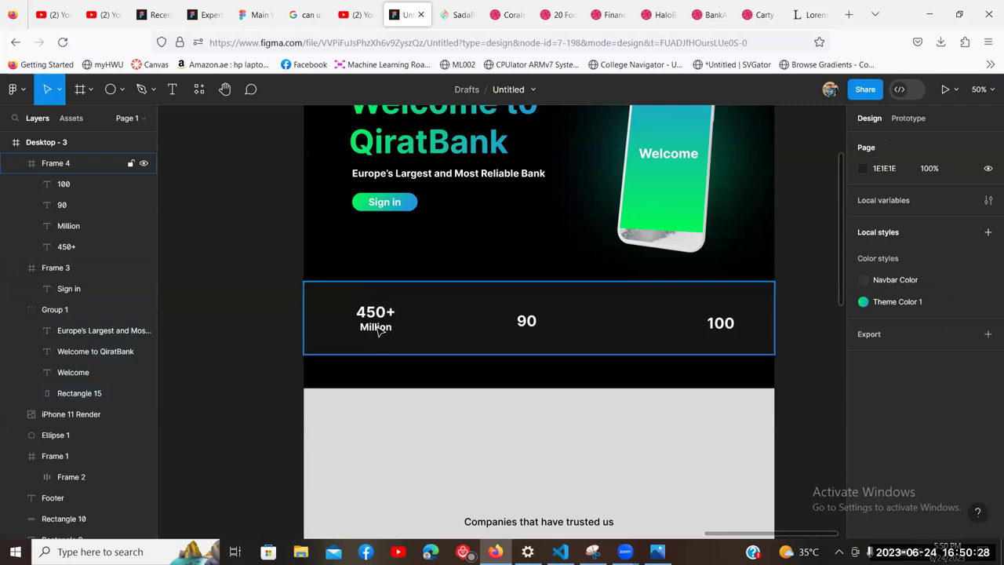
left_click(374, 333)
left_click_drag(375, 332, 370, 332)
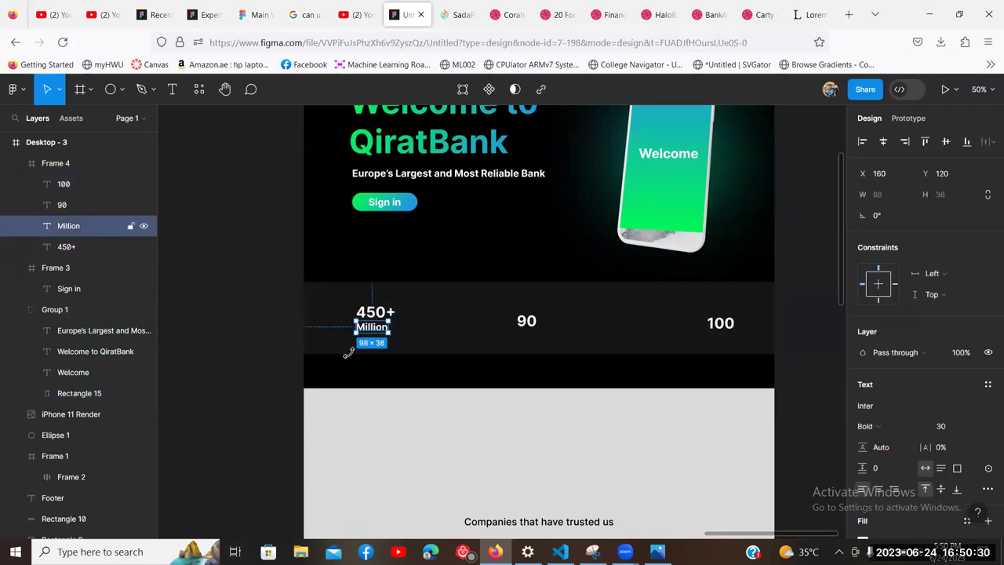
left_click(209, 338)
left_click(375, 328)
Step: Duplicate Million just below itself and retype the copy as 'Transactions'
key("ctrl+d")
left_click_drag(377, 330, 377, 342)
double_click(374, 338)
type("Tra")
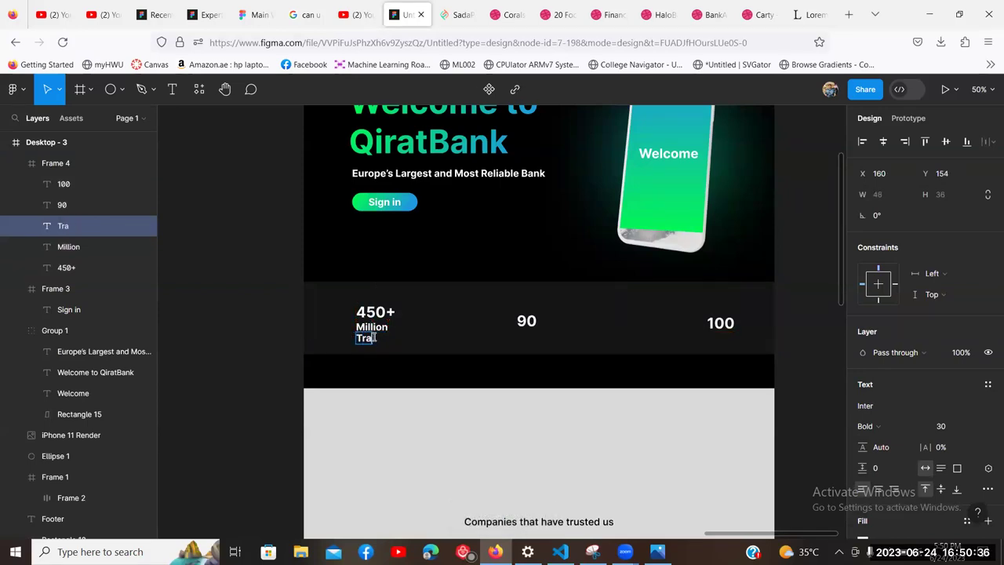
type("nsactions")
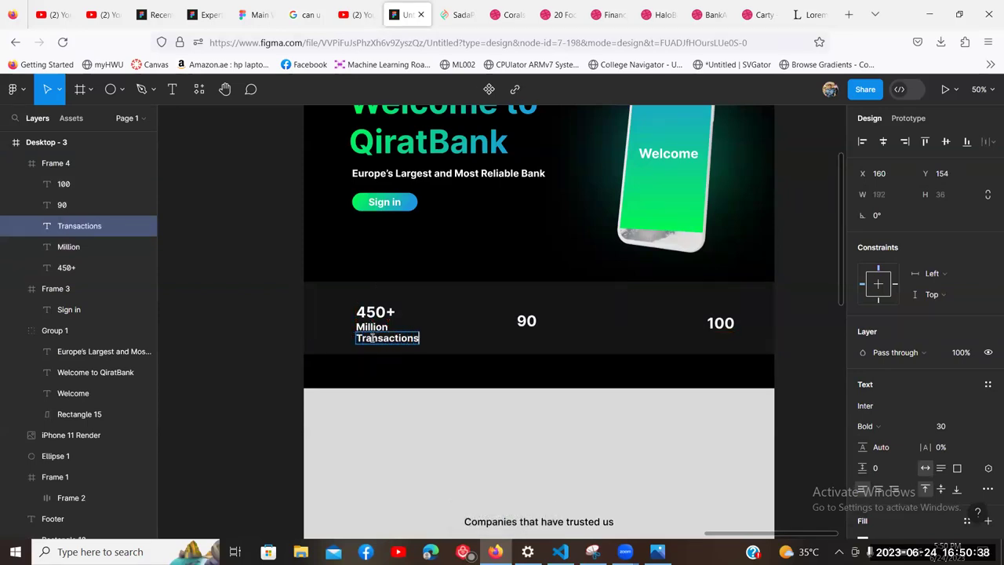
key("Escape")
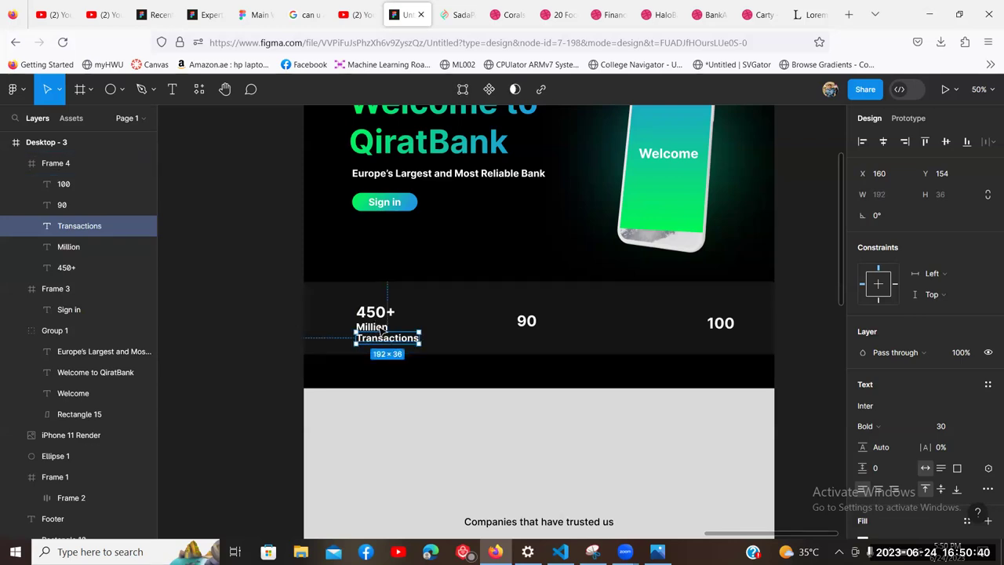
Step: Shrink the Million text and centre it under 450+
left_click(380, 328)
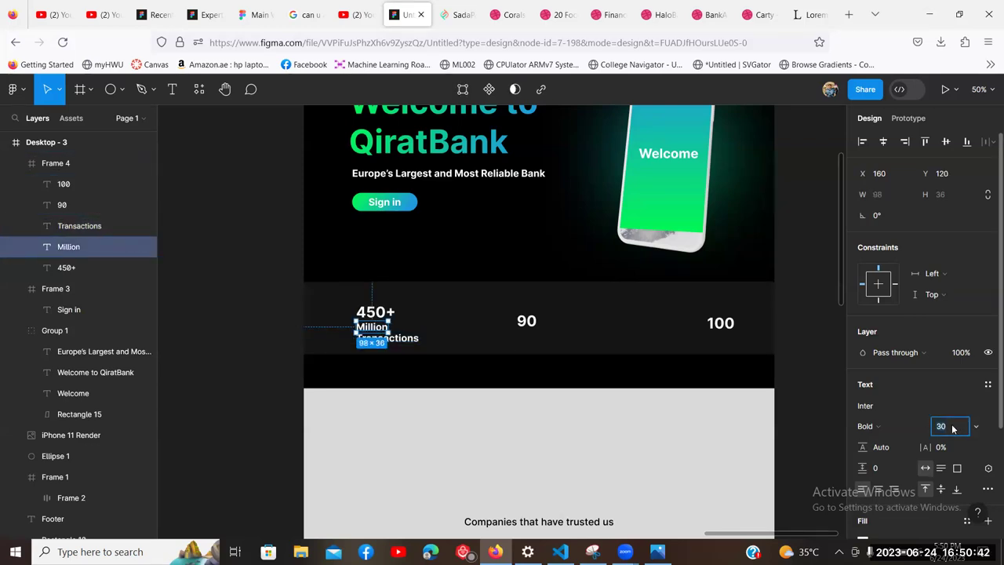
key("Return")
left_click(274, 301)
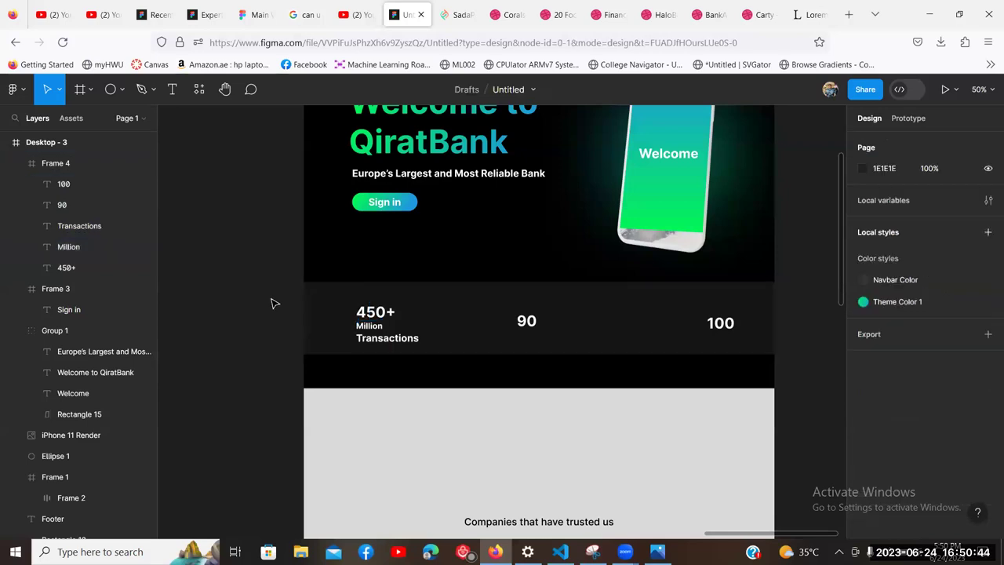
left_click(363, 329)
left_click_drag(364, 329, 395, 345)
left_click(271, 325)
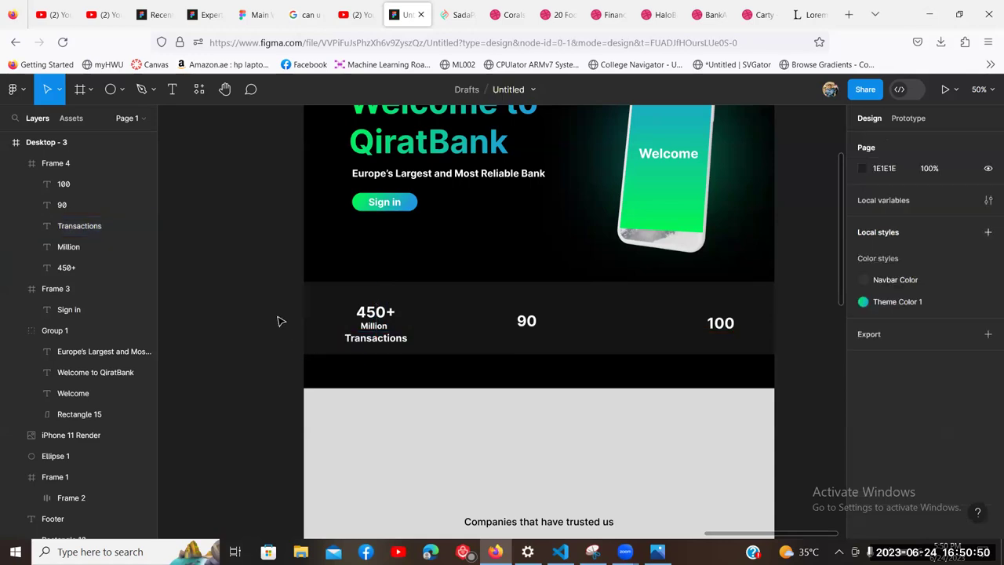
Step: Set the Million label to font size 15 and centre it under 450+
scroll(276, 321, "up", 3)
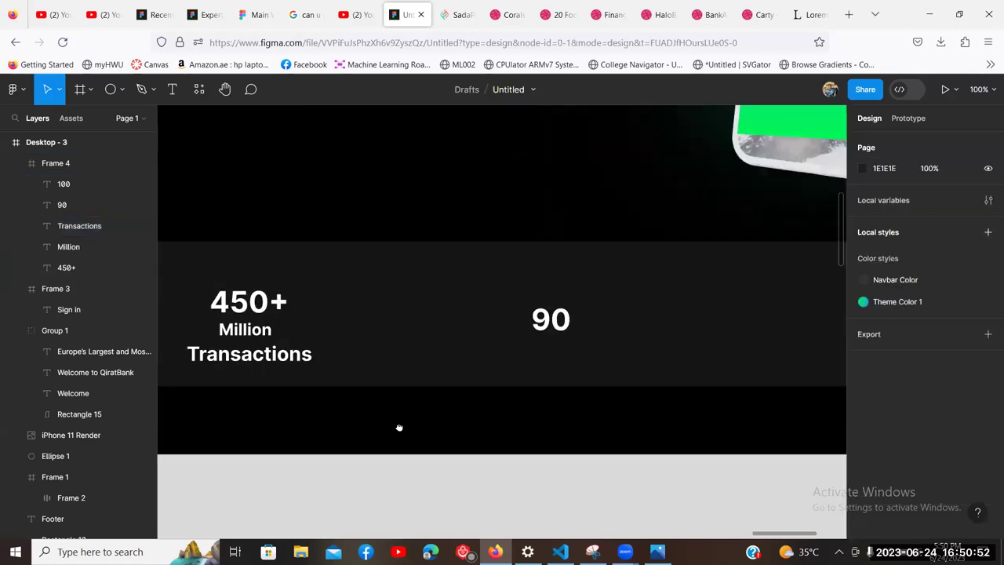
scroll(399, 314, "left", 3)
left_click(418, 301)
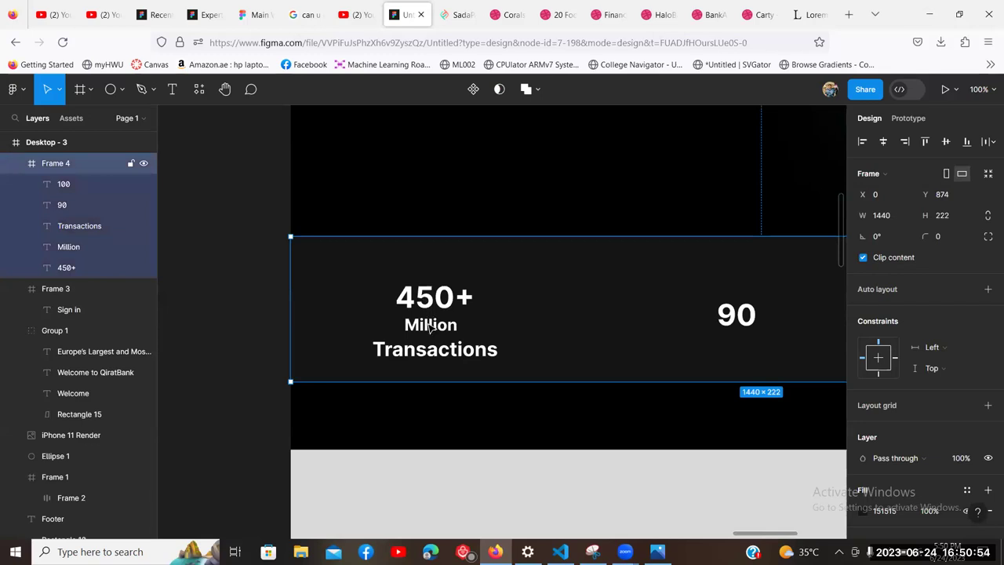
left_click(433, 323)
left_click(942, 426)
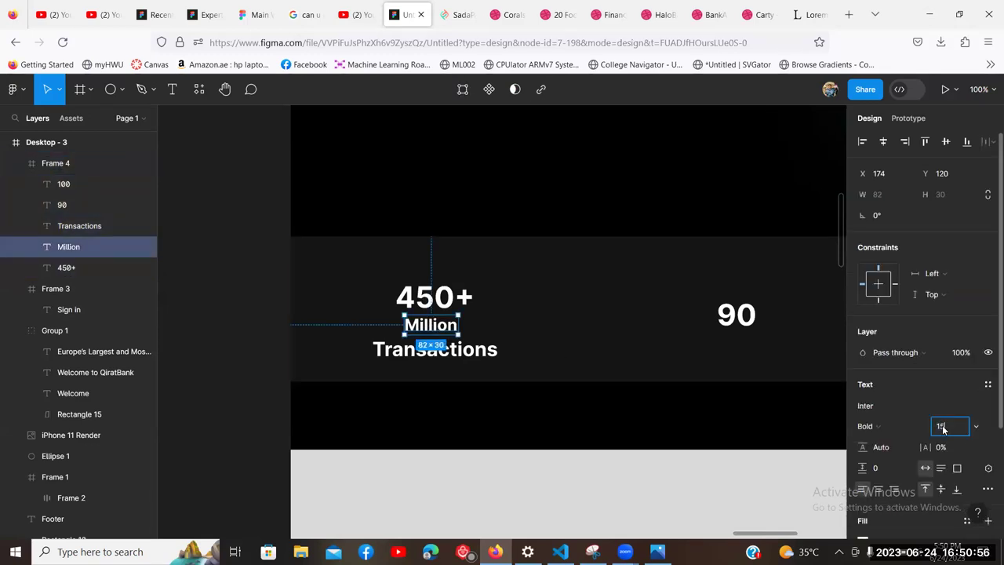
key("Return")
left_click_drag(425, 324, 434, 322)
Step: Move the 450+ stat block up and bring Transactions closer beneath Million
left_click(432, 313)
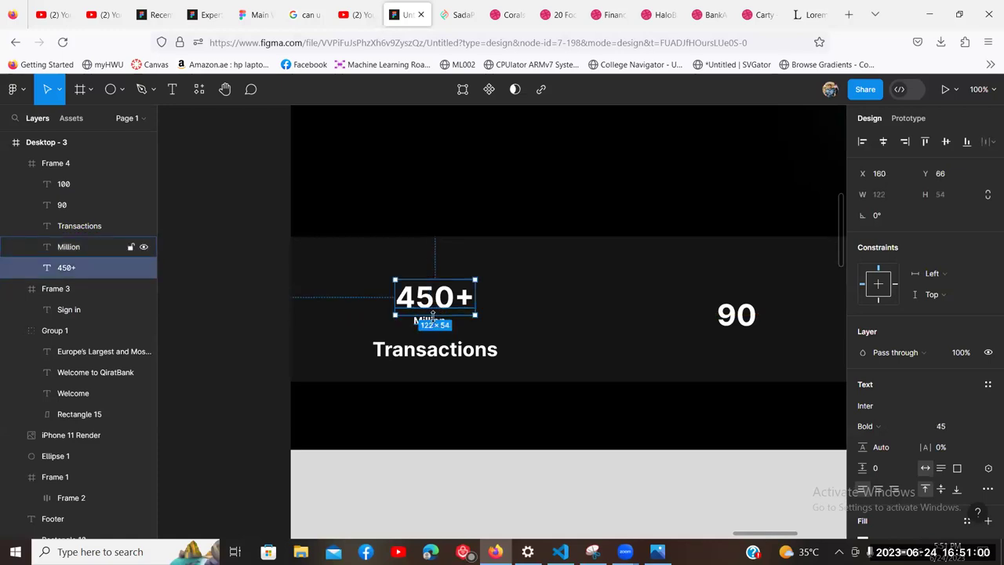
left_click(266, 327)
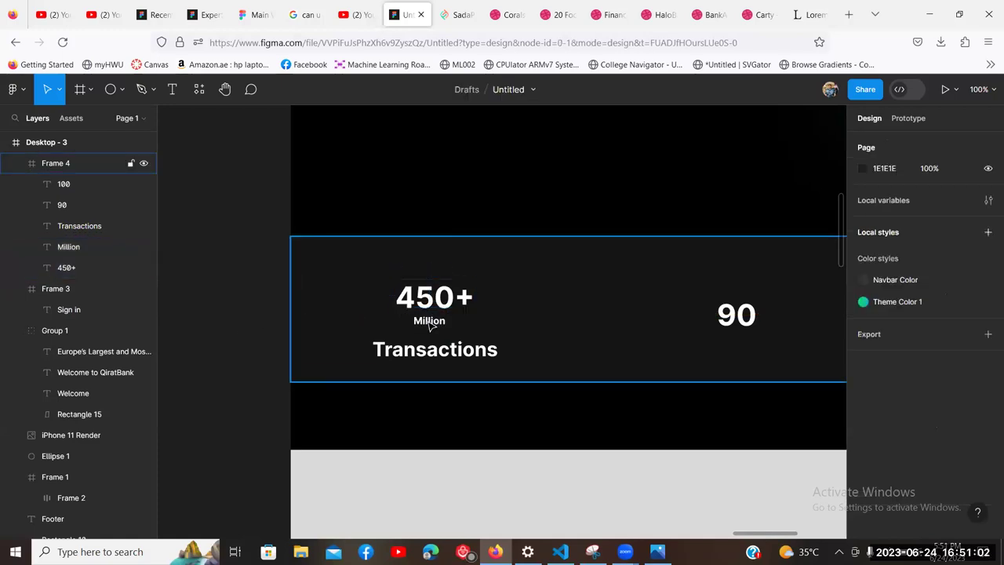
left_click(430, 326)
left_click(430, 322)
left_click(448, 301, "shift")
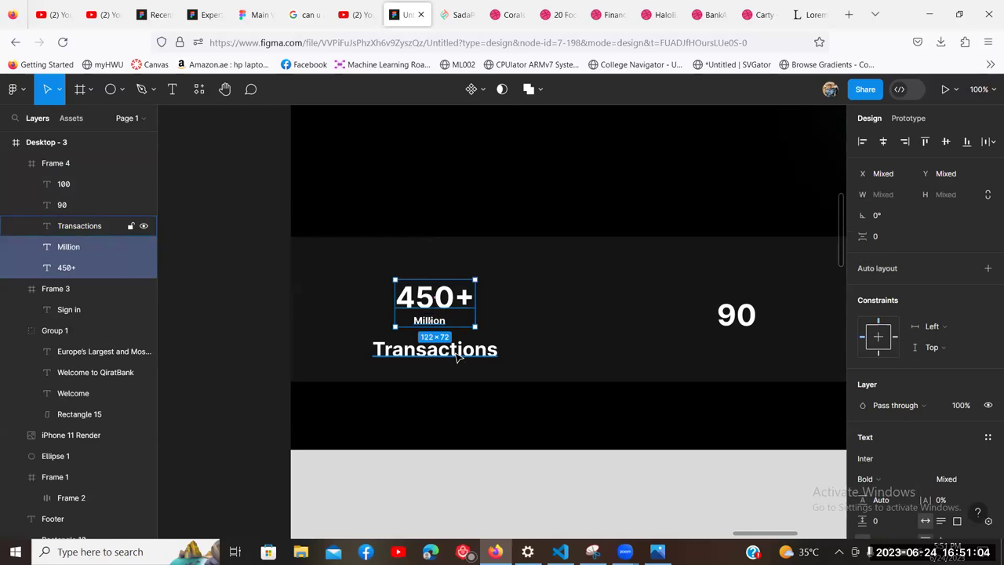
left_click(458, 358, "shift")
left_click_drag(446, 322, 447, 311)
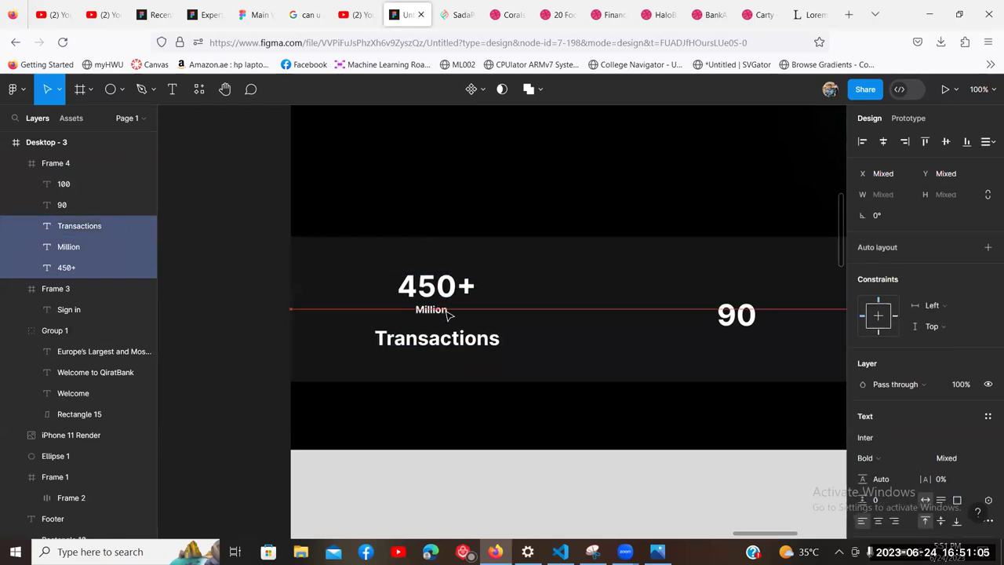
left_click(427, 353)
left_click_drag(430, 351, 449, 335)
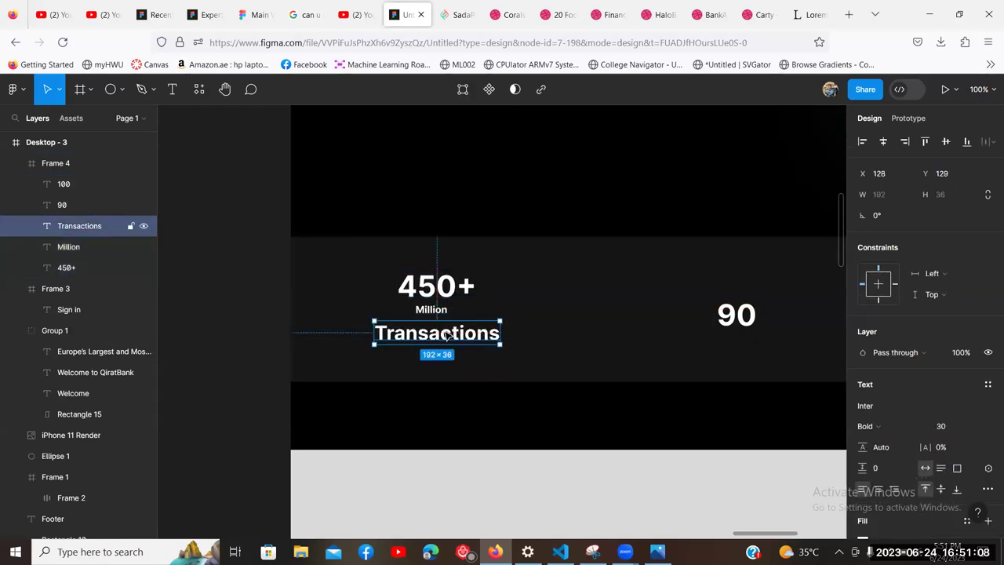
Step: Apply the Theme Color 1 fill style to 450+, undoing a stray fill on Transactions
scroll(901, 439, "down", 2)
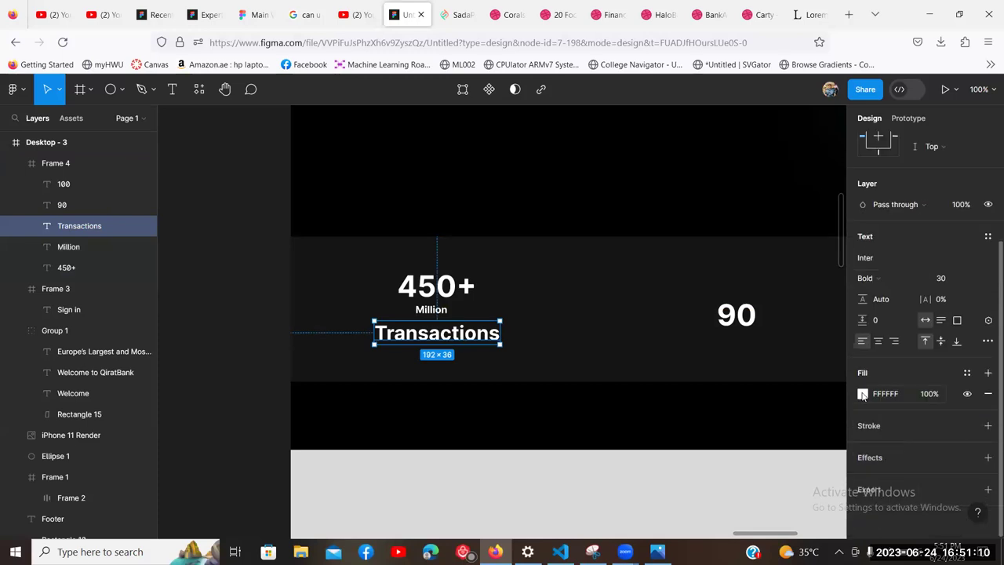
left_click(969, 374)
left_click(717, 480)
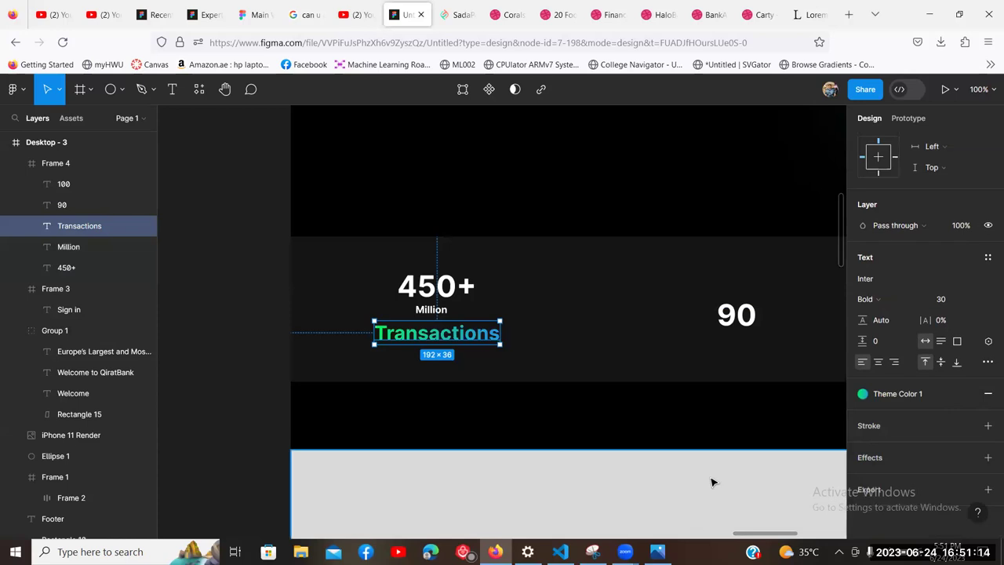
left_click(552, 429)
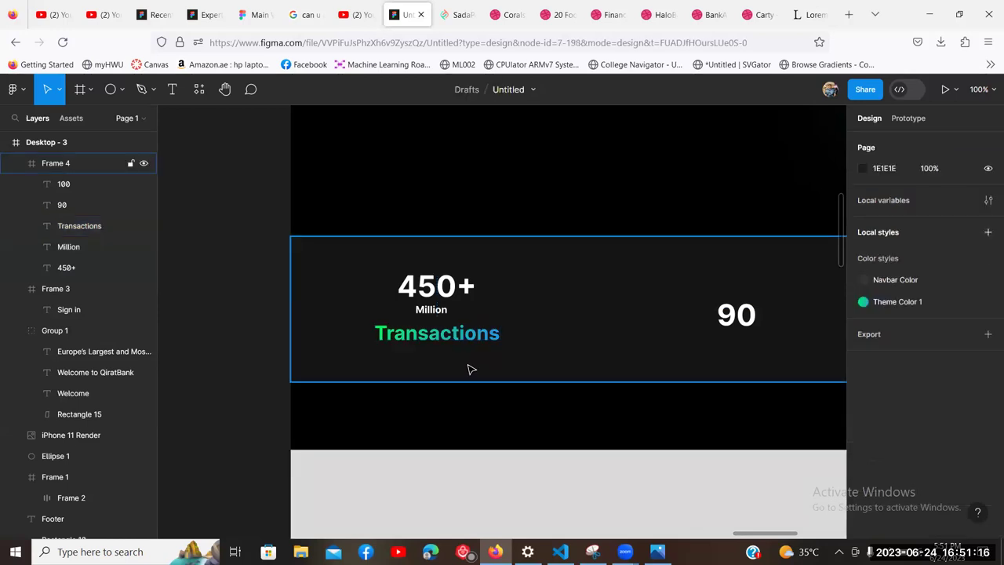
key("ctrl+z")
left_click(445, 294)
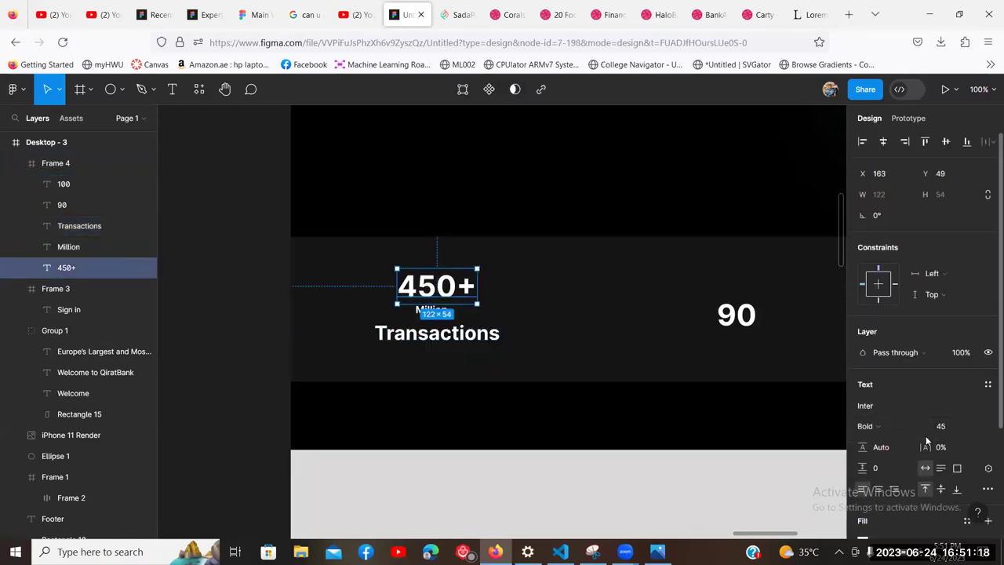
scroll(926, 435, "down", 2)
left_click(966, 421)
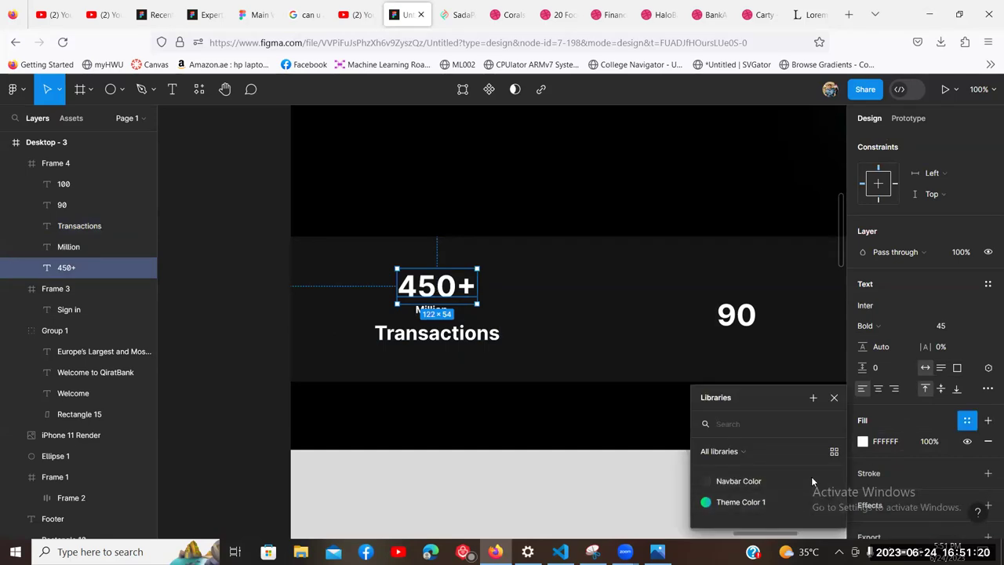
left_click(784, 502)
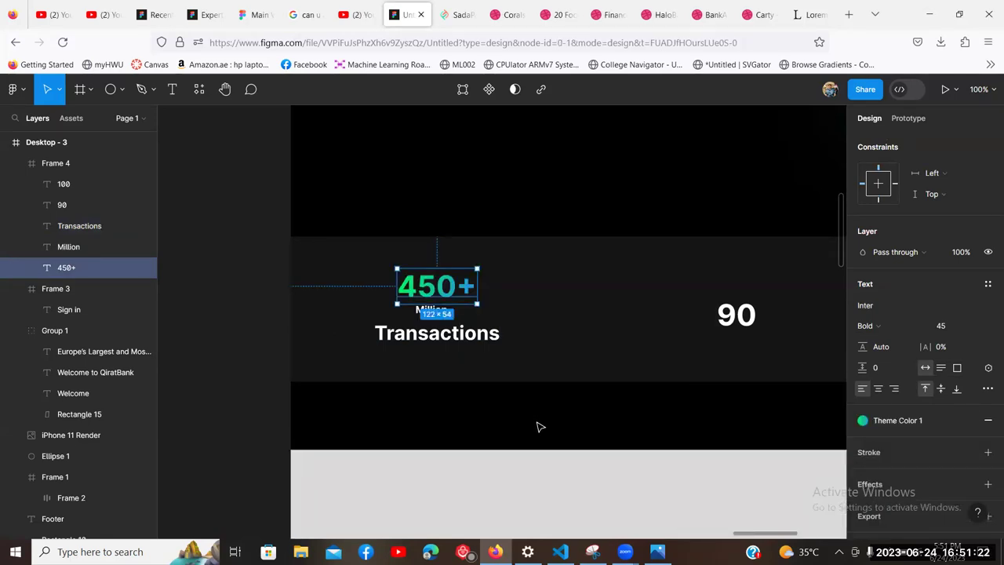
left_click(549, 419)
Step: Realign the Transactions label under the 450+ number
left_click(433, 347)
left_click(432, 340)
left_click_drag(432, 339, 429, 334)
left_click(515, 434)
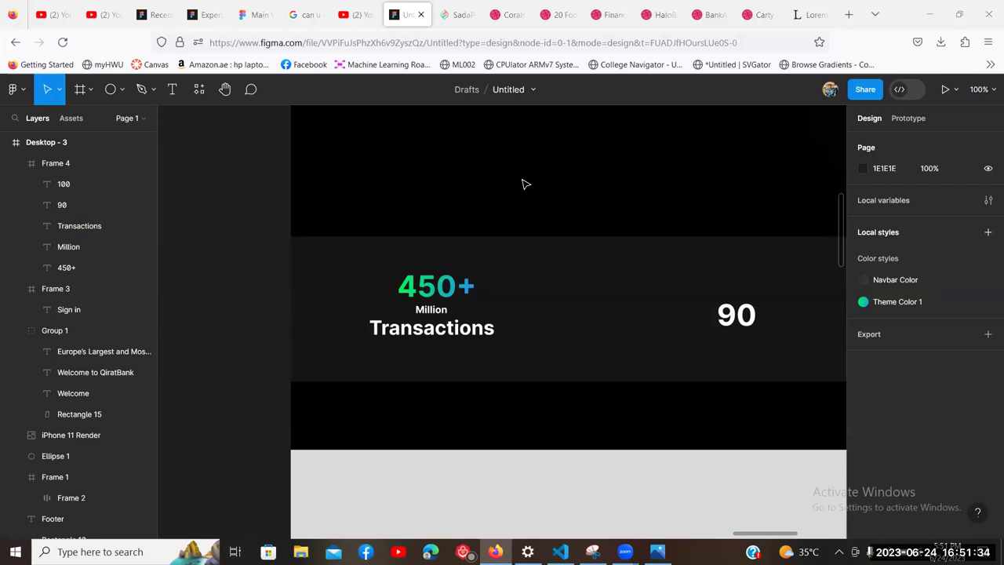
scroll(439, 163, "right", 5)
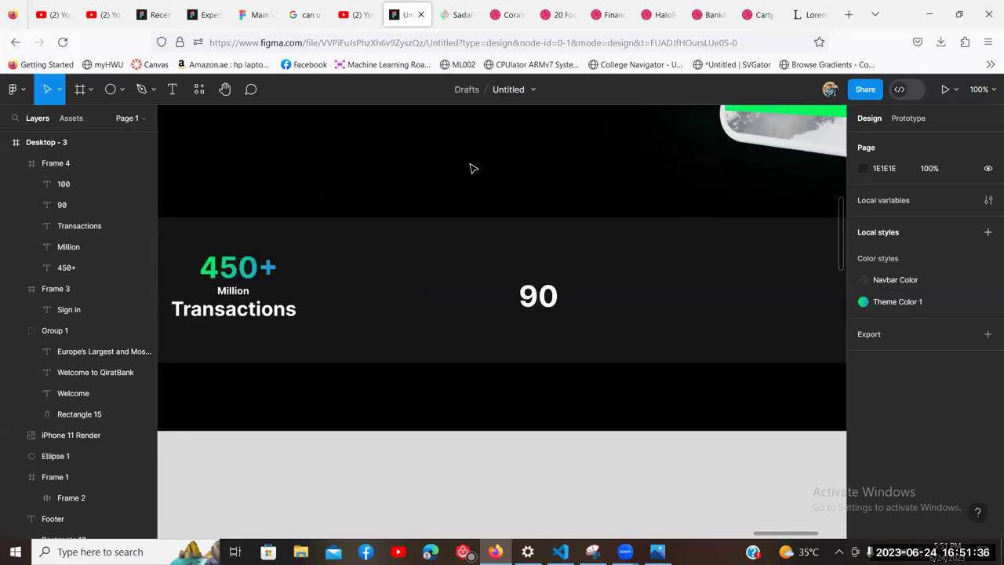
Step: Raise the 90 number to line up with 450+
key("ctrl+minus")
left_click(529, 318)
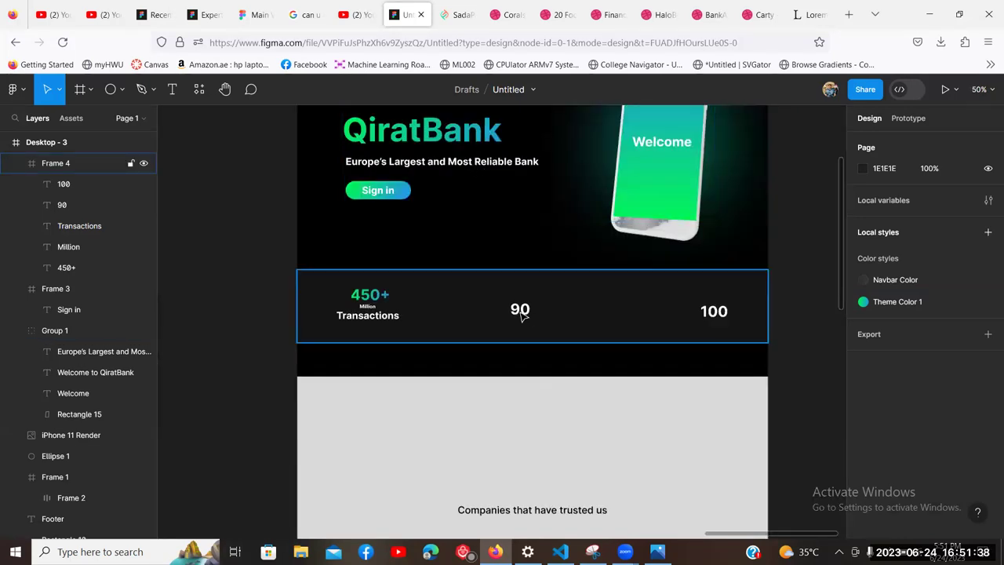
left_click(374, 296)
left_click_drag(526, 313, 526, 296)
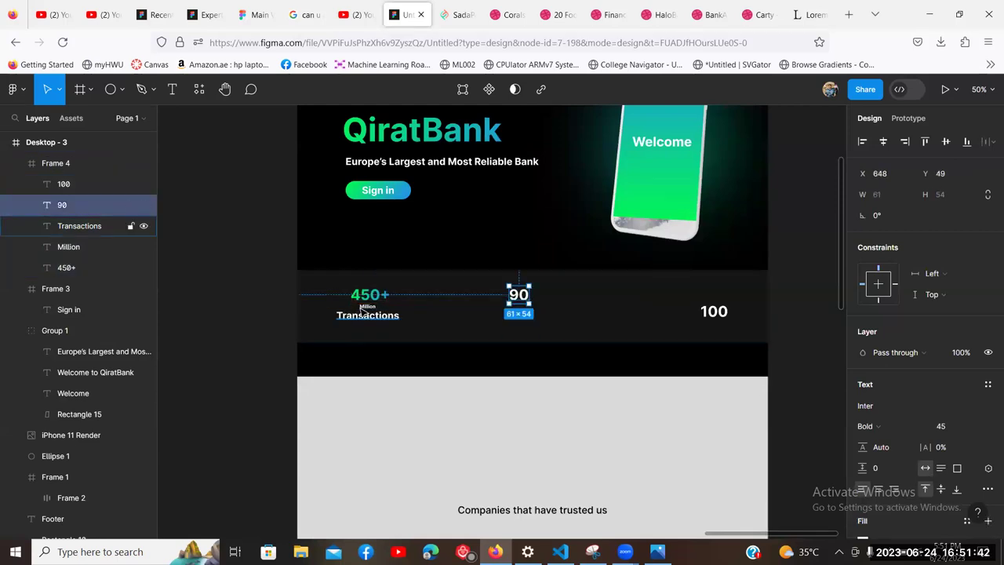
Step: Duplicate the Million and Transactions labels and place the copies under 90
left_click(368, 305)
left_click(389, 321, "shift")
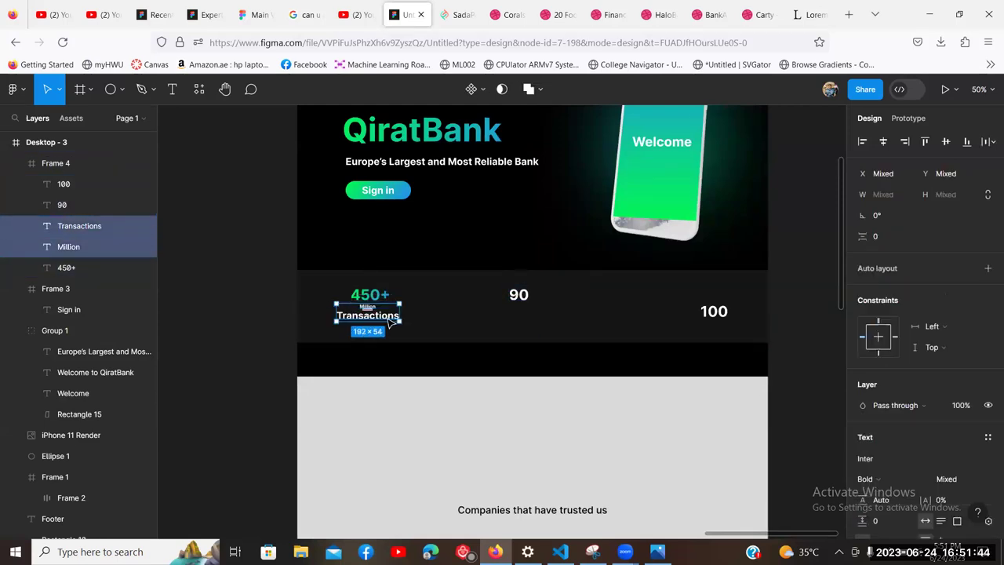
key("ctrl+d")
left_click_drag(389, 322, 527, 321)
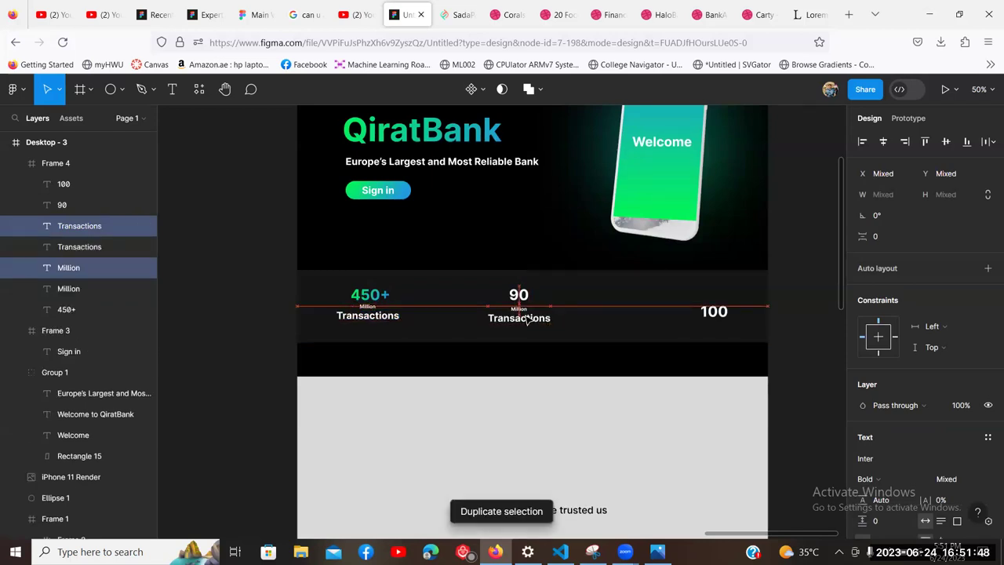
left_click(245, 330)
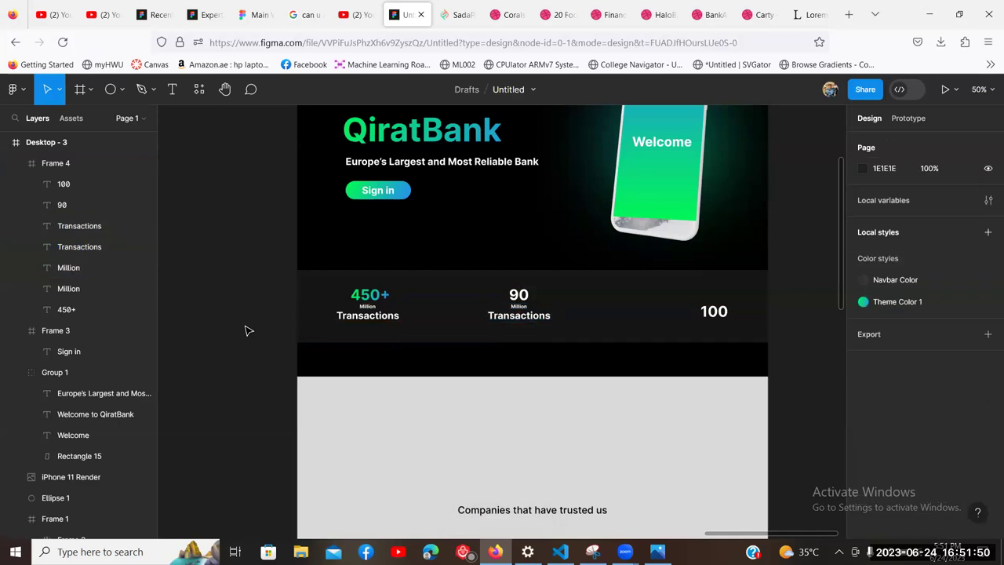
Step: Retype the copied labels as Global and Branches
key("shift+0")
left_click(538, 292)
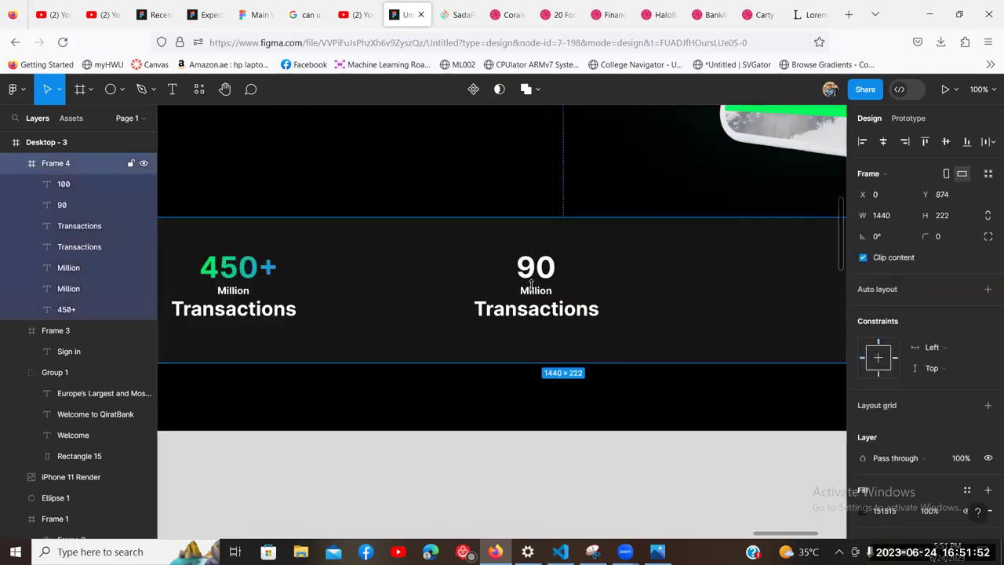
left_click(538, 292)
double_click(539, 293)
type("Global")
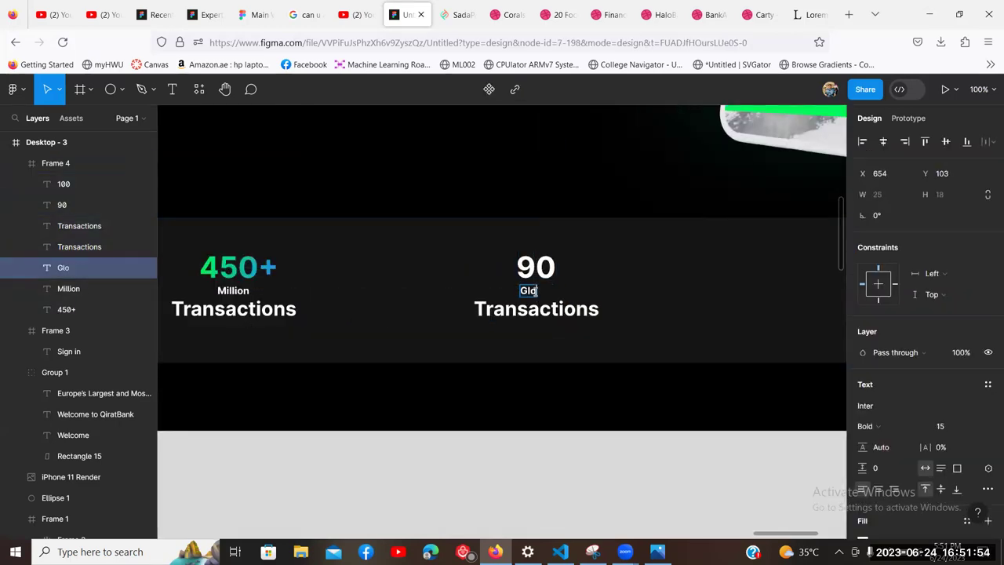
double_click(562, 314)
type("Branches")
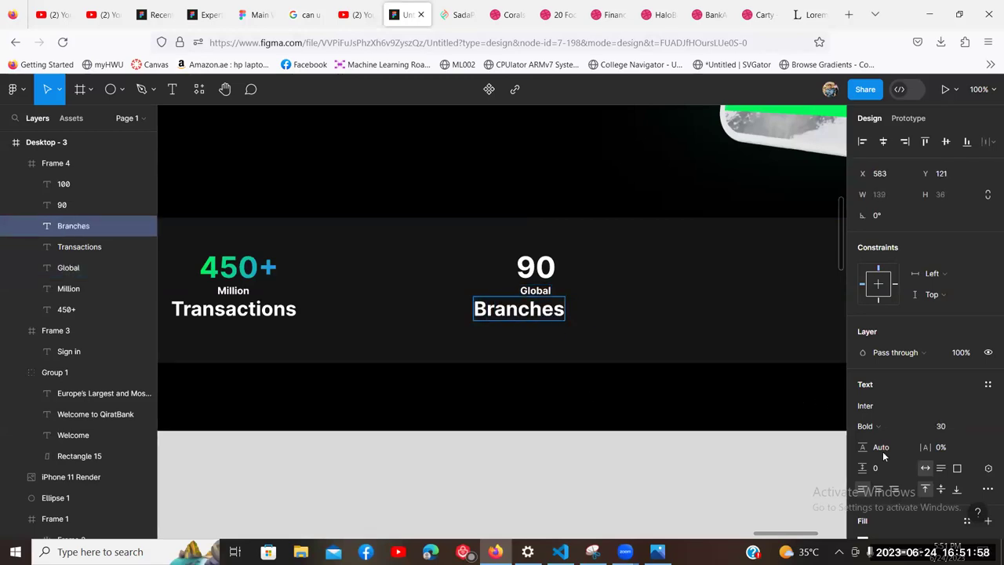
key("Escape")
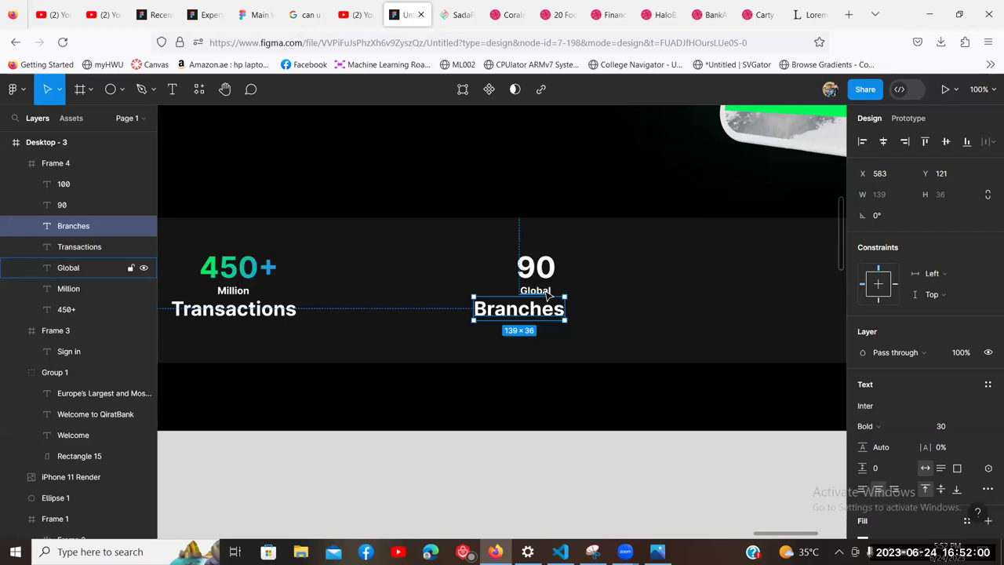
Step: Centre the Branches label under the 90 number
left_click(548, 292)
left_click(605, 374)
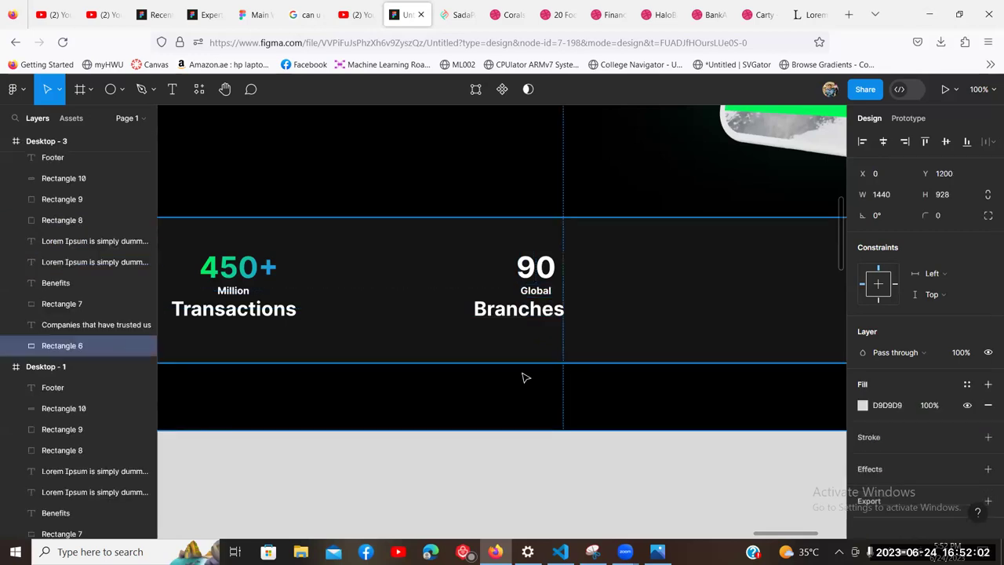
key("Escape")
left_click_drag(520, 316, 538, 316)
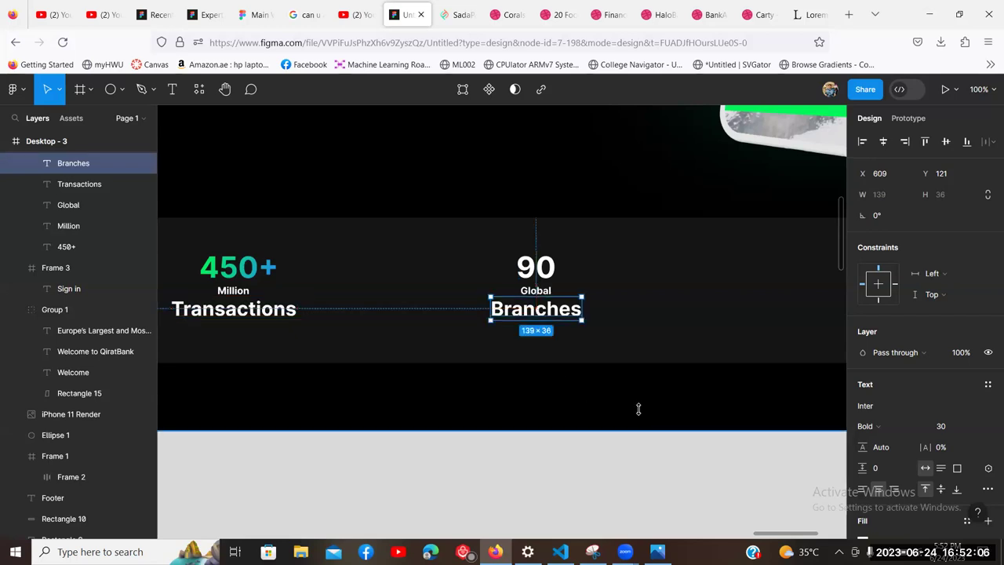
Step: Fill the 90 number with the Theme Color 1 style
left_click(513, 282)
left_click(530, 269)
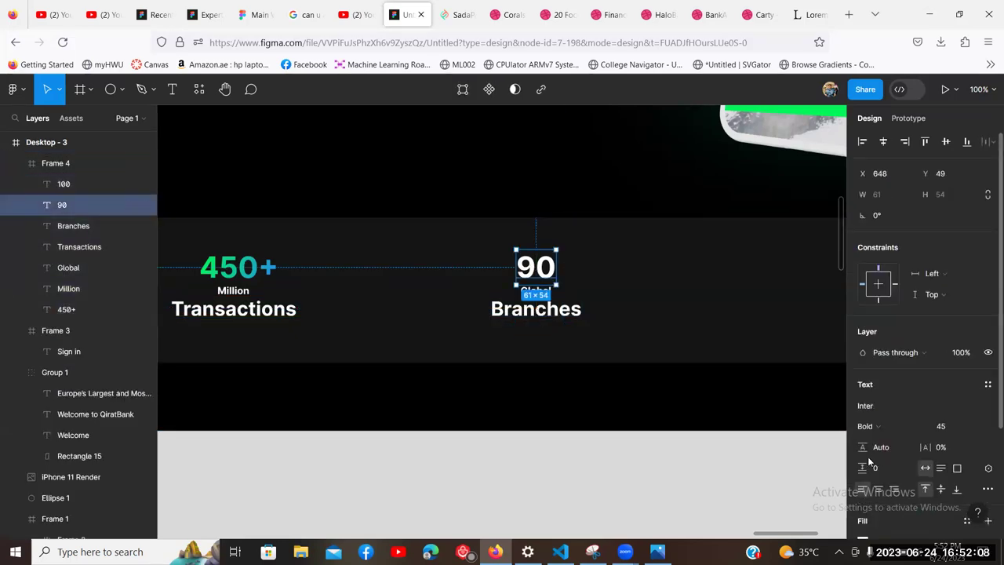
scroll(878, 464, "down", 2)
left_click(862, 394)
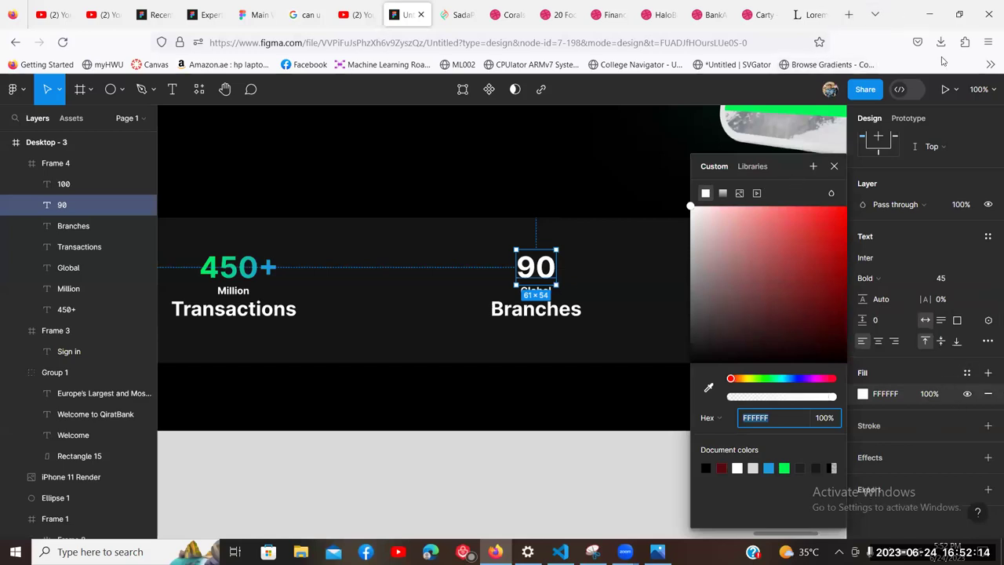
double_click(905, 19)
left_click(896, 373)
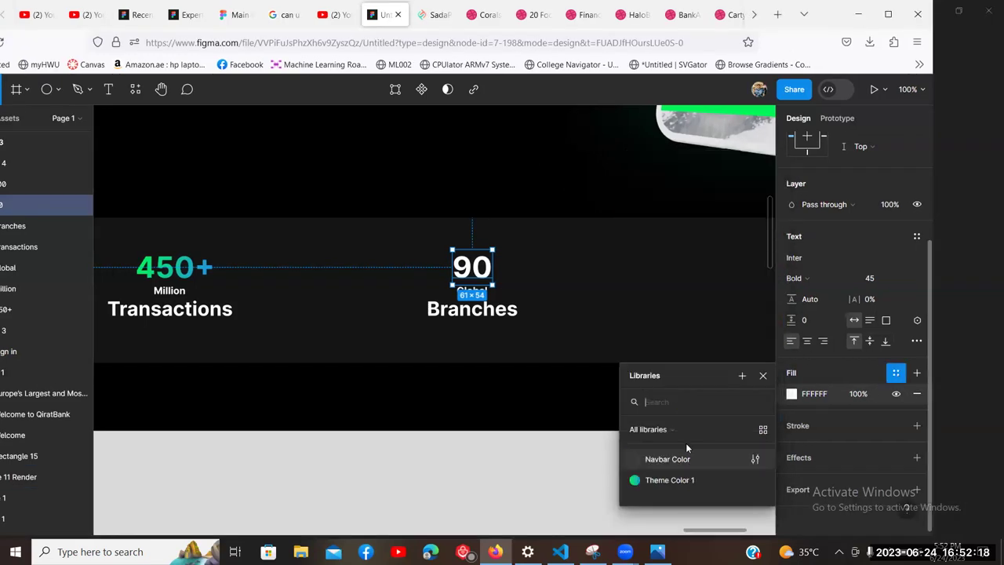
left_click(669, 480)
left_click(568, 390)
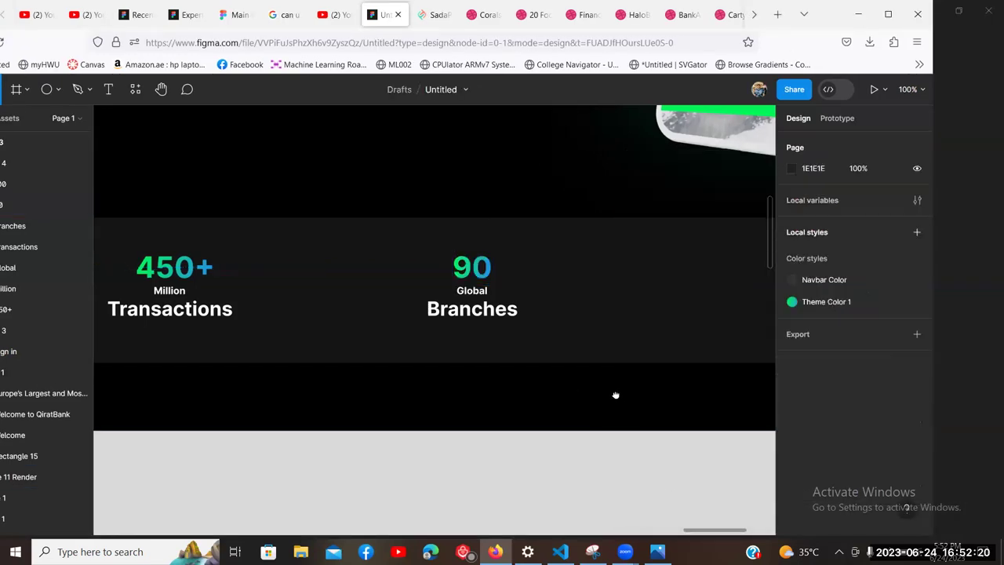
Step: Delete the stray 100 number from the stats row
left_click_drag(616, 394, 603, 395)
key("minus")
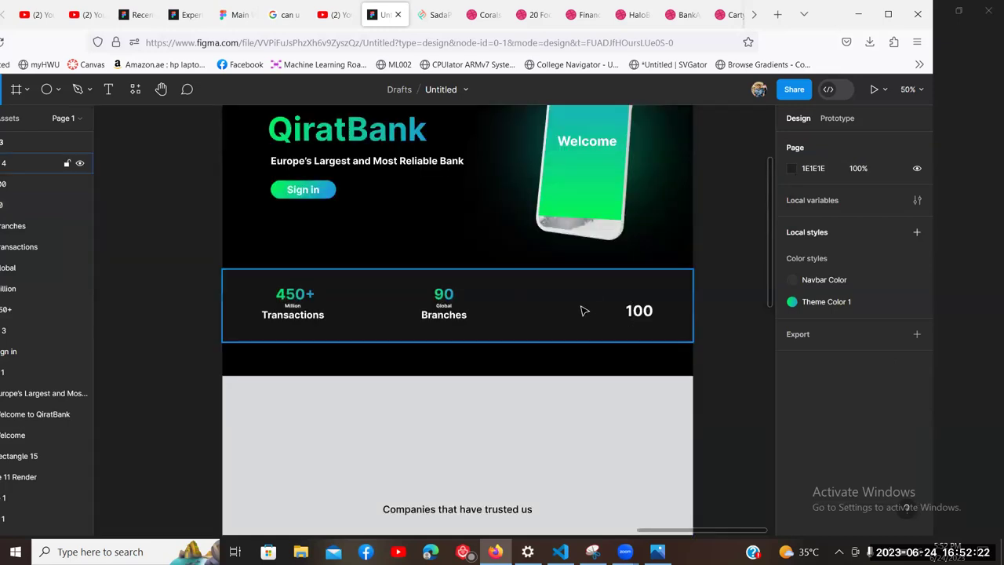
left_click(643, 323)
double_click(643, 312)
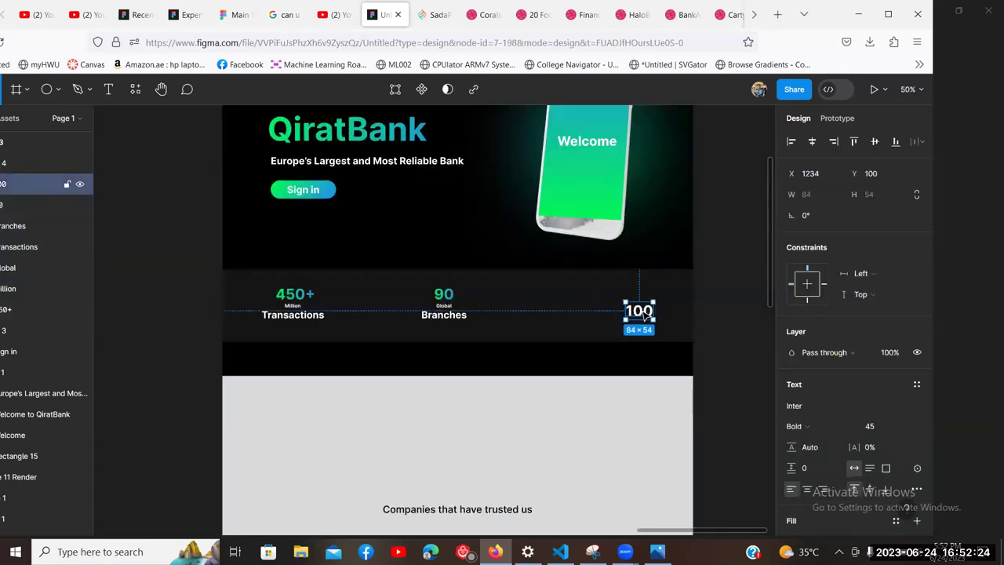
key("Delete")
double_click(446, 300)
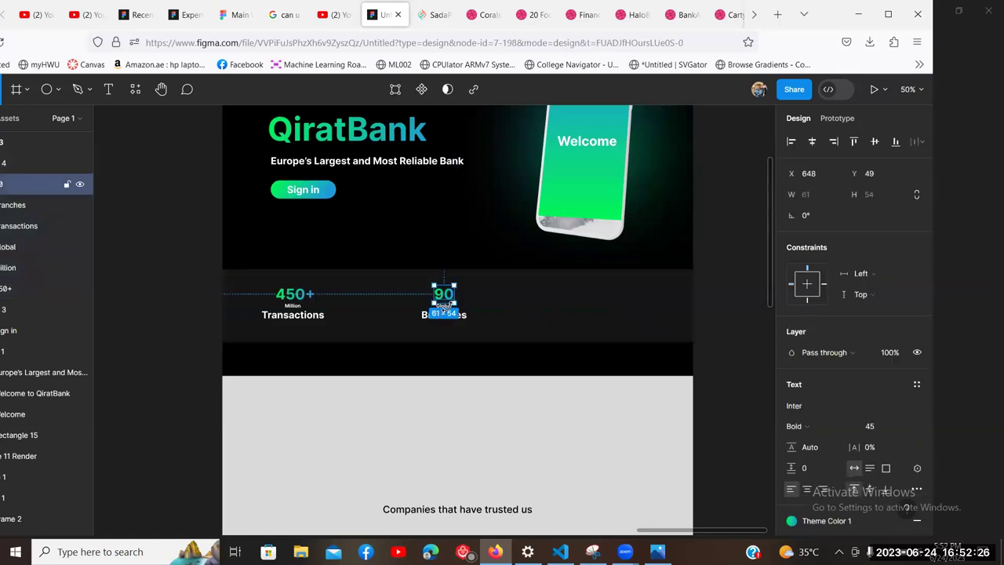
left_click(444, 313)
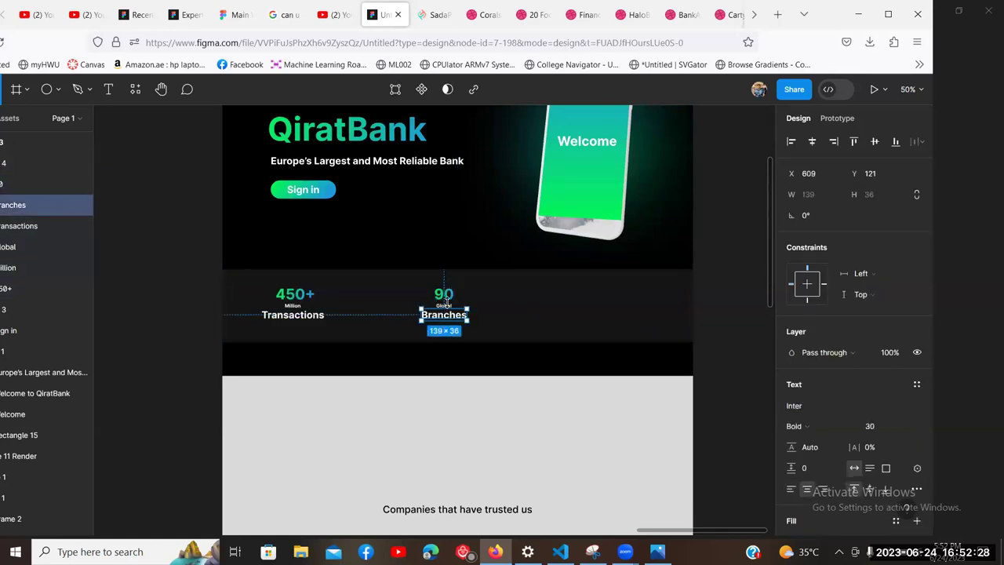
key("Escape")
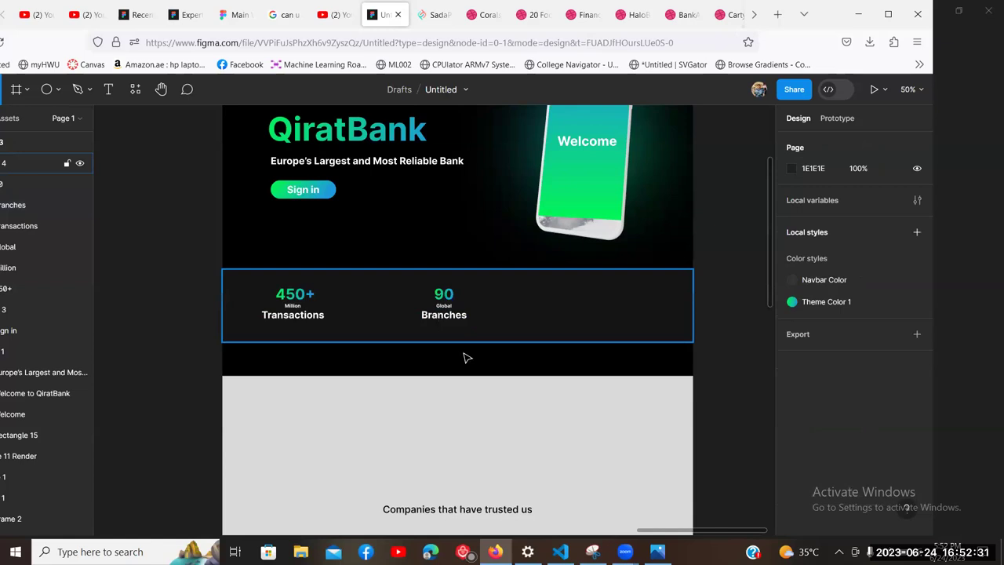
Step: Duplicate the 90, Global and Branches layers and move the copy to the row's right end
left_click(453, 310)
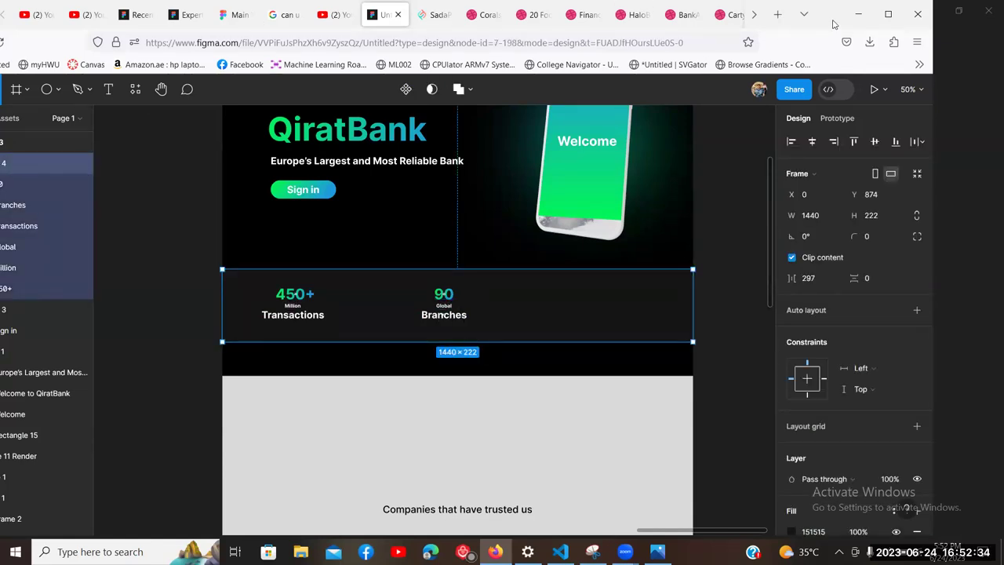
left_click(26, 193)
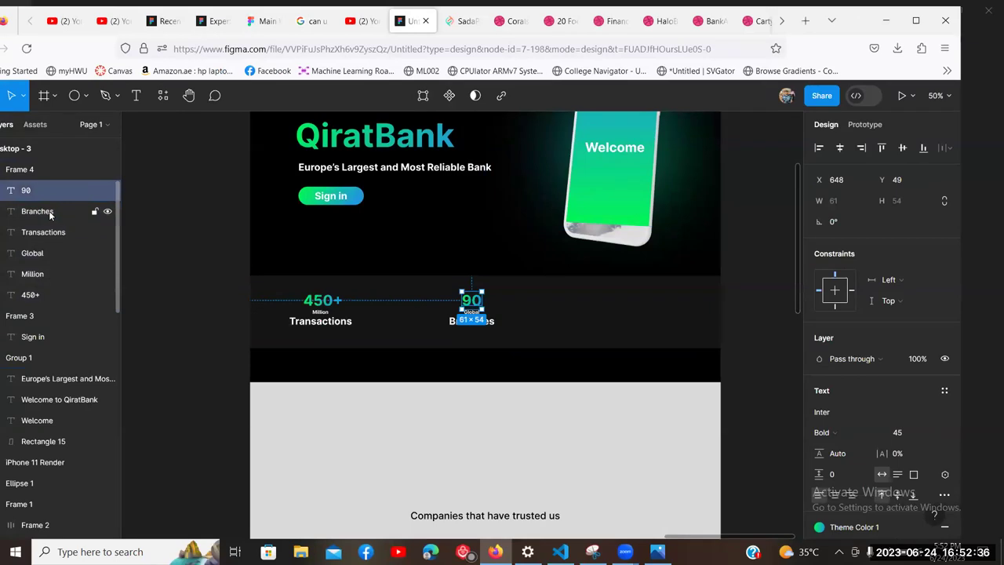
left_click(49, 213, "shift")
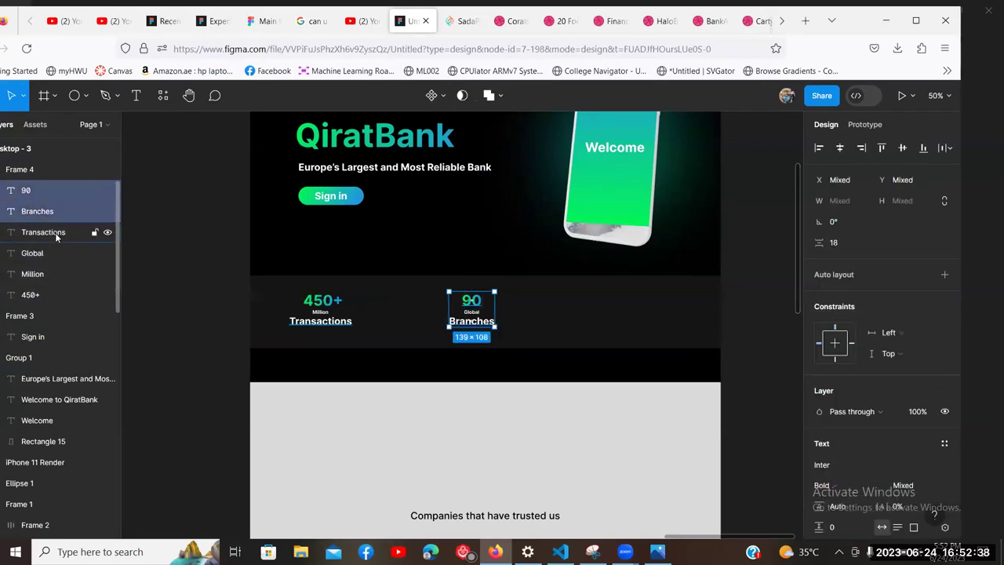
left_click(48, 194)
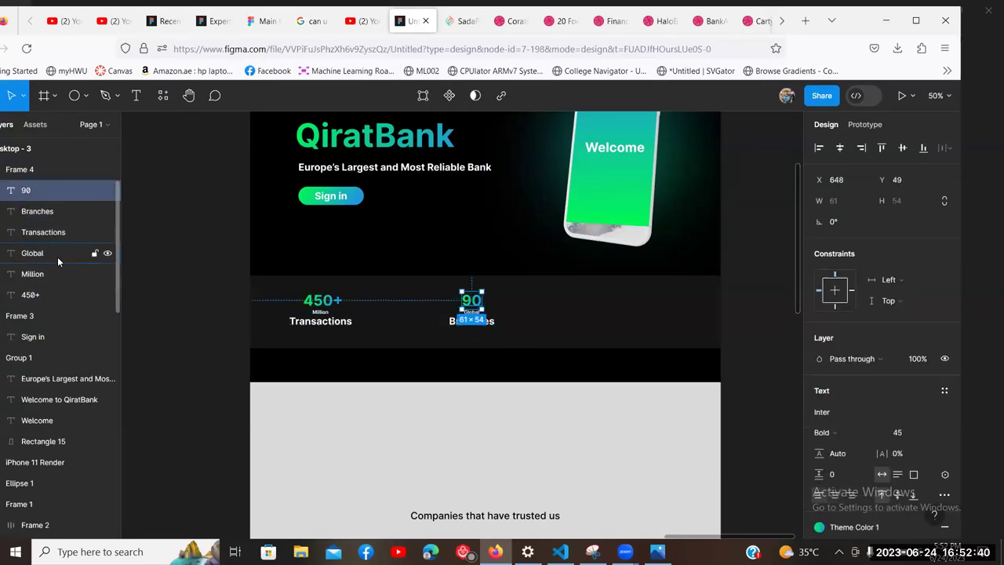
left_click(57, 256, "shift")
left_click(55, 210, "shift")
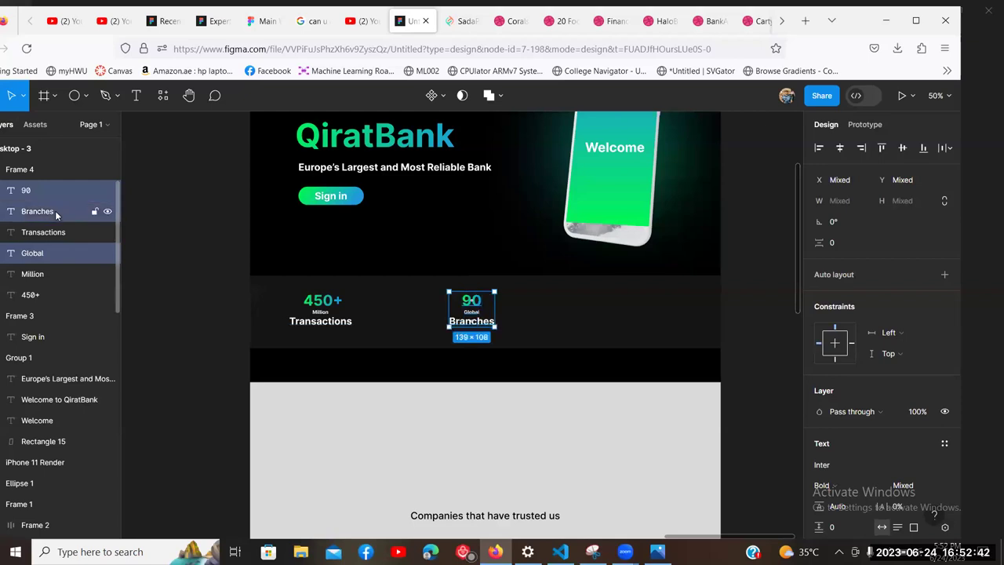
key("ctrl+d")
left_click_drag(476, 310, 627, 310)
left_click(759, 314)
Step: Change the copied number to 100
double_click(620, 306)
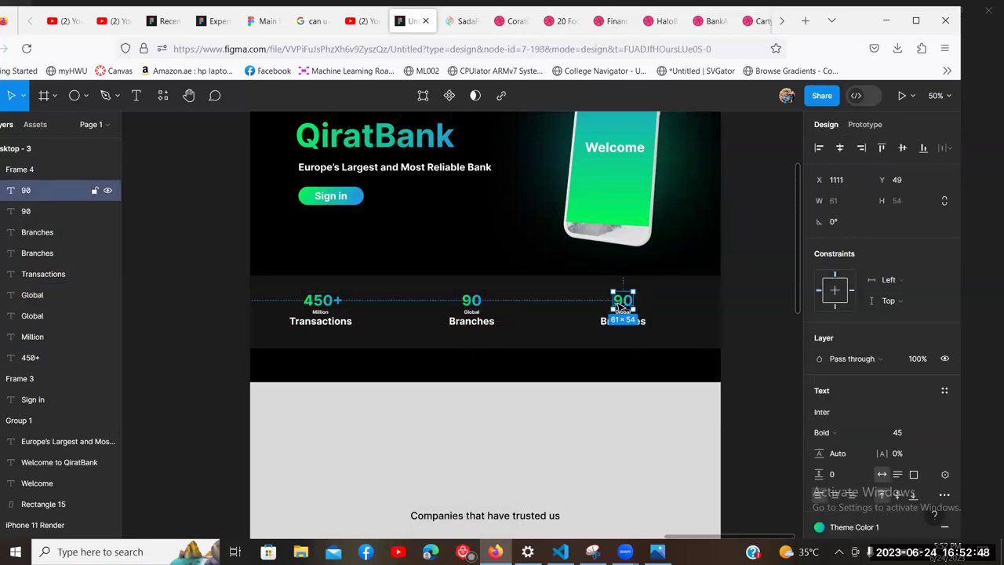
double_click(620, 305)
type("100")
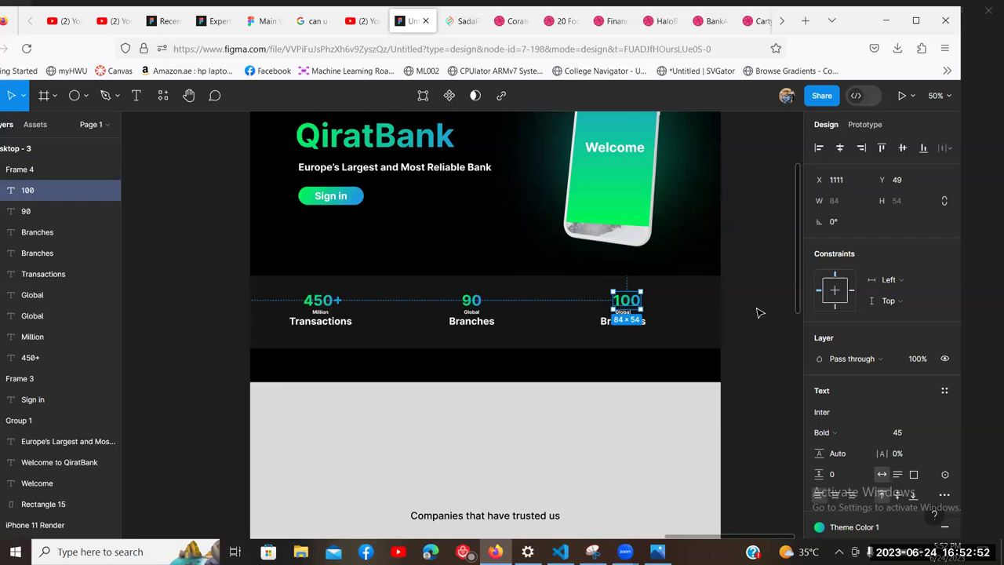
key("Escape")
key("ctrl+z")
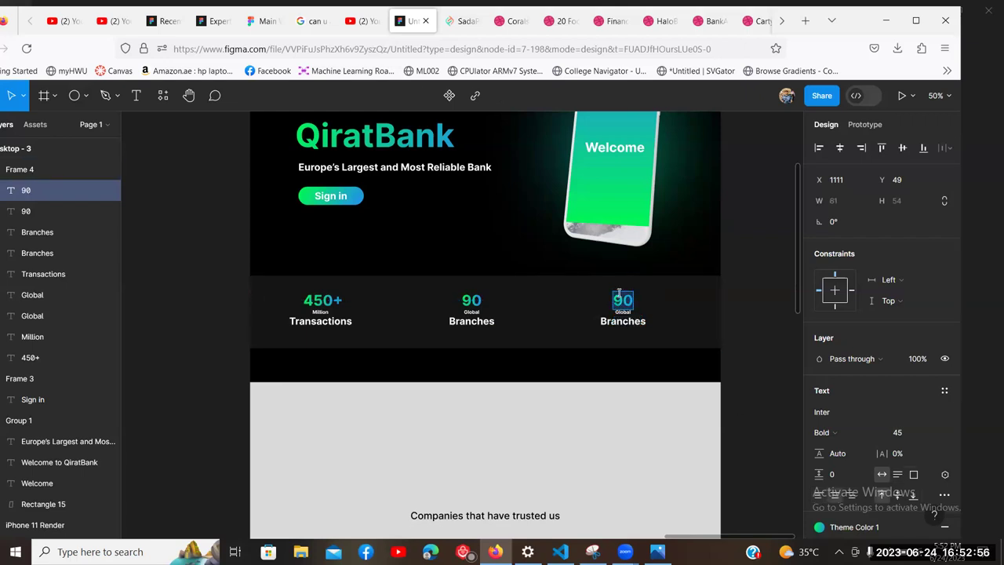
type("100")
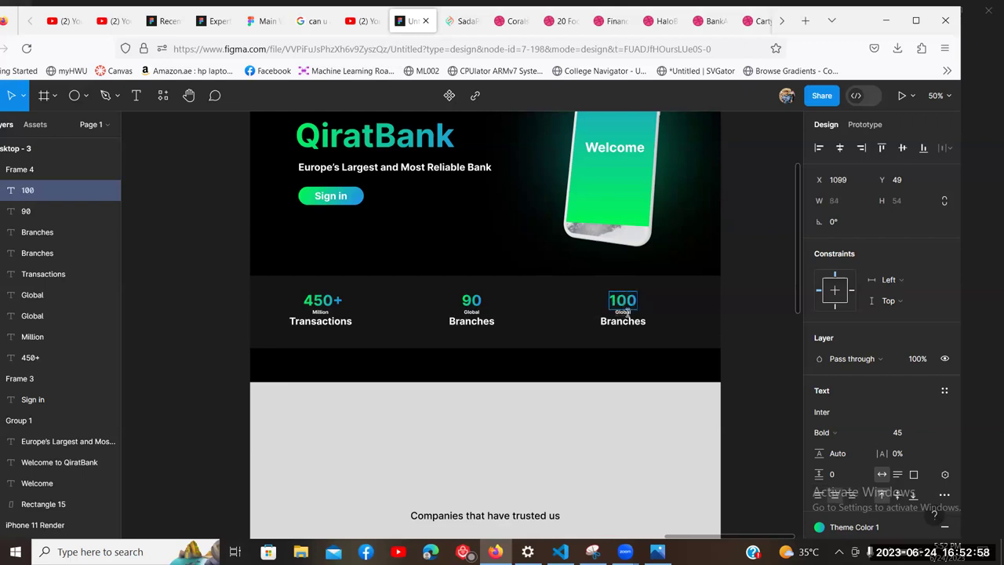
Step: Relabel the copied labels as Million and Users
left_click(625, 312)
type("Millio")
left_click(627, 318)
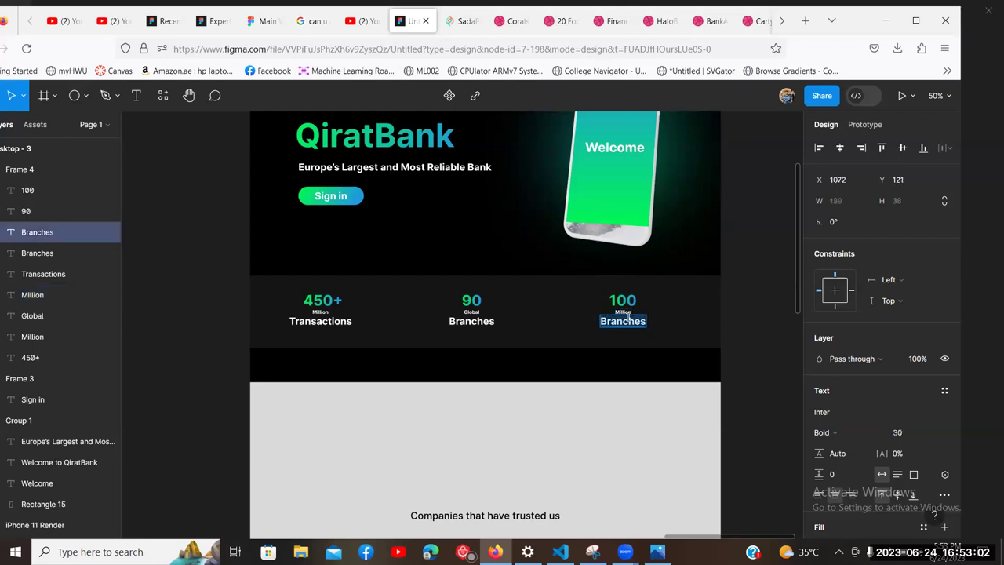
type("Users")
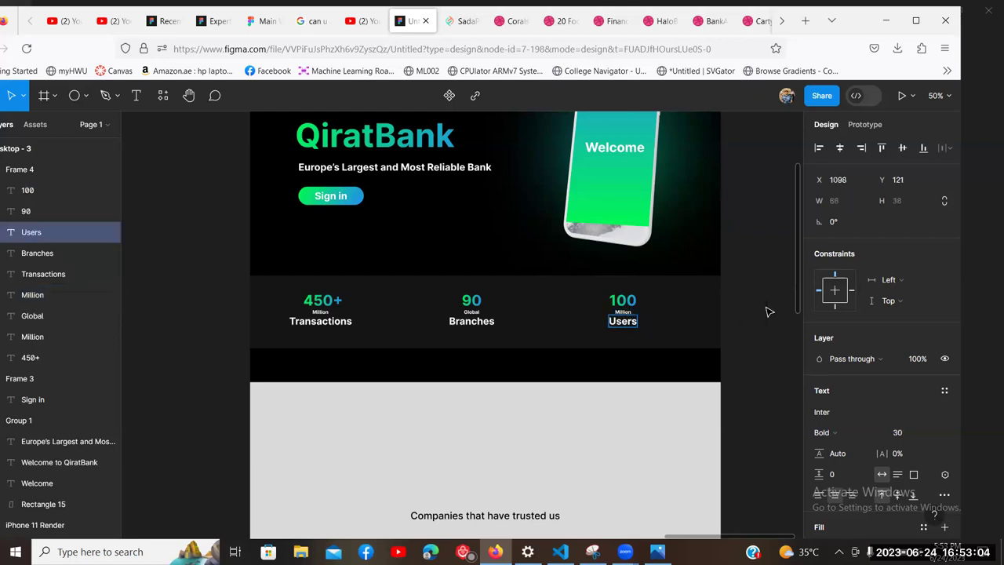
left_click(752, 326)
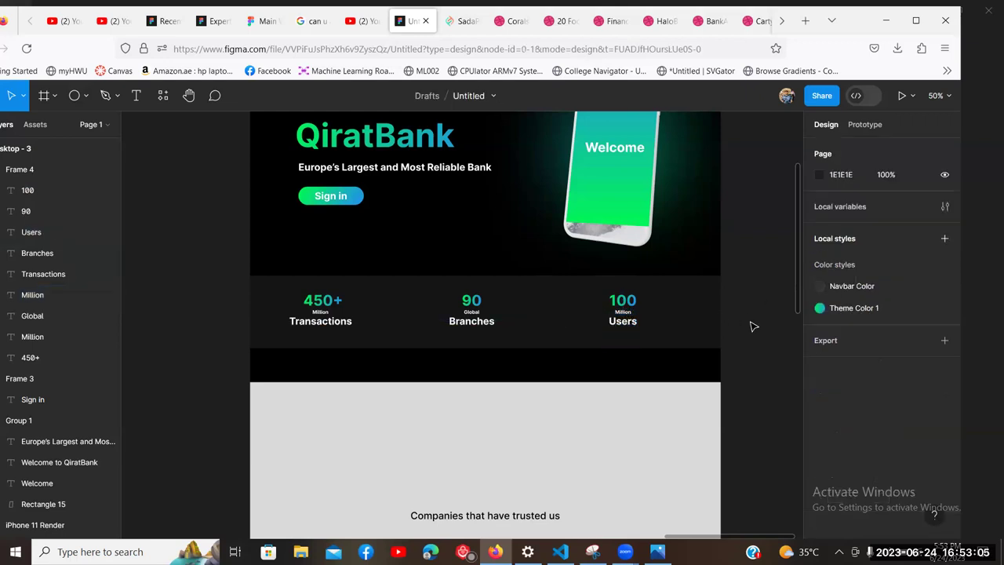
Step: Group the 450+, Million and Transactions layers into one stat group
left_click(322, 318)
double_click(321, 318)
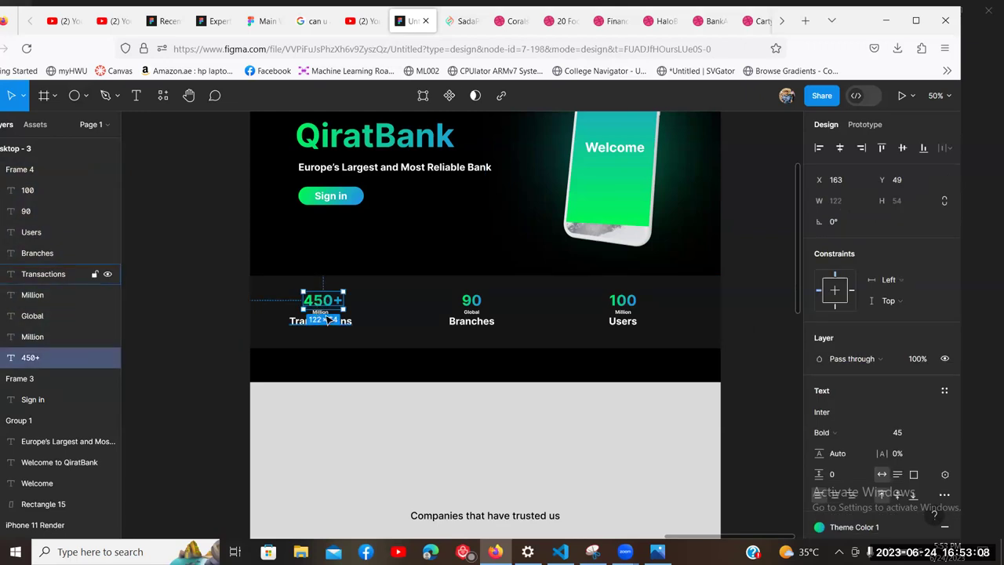
left_click(67, 337)
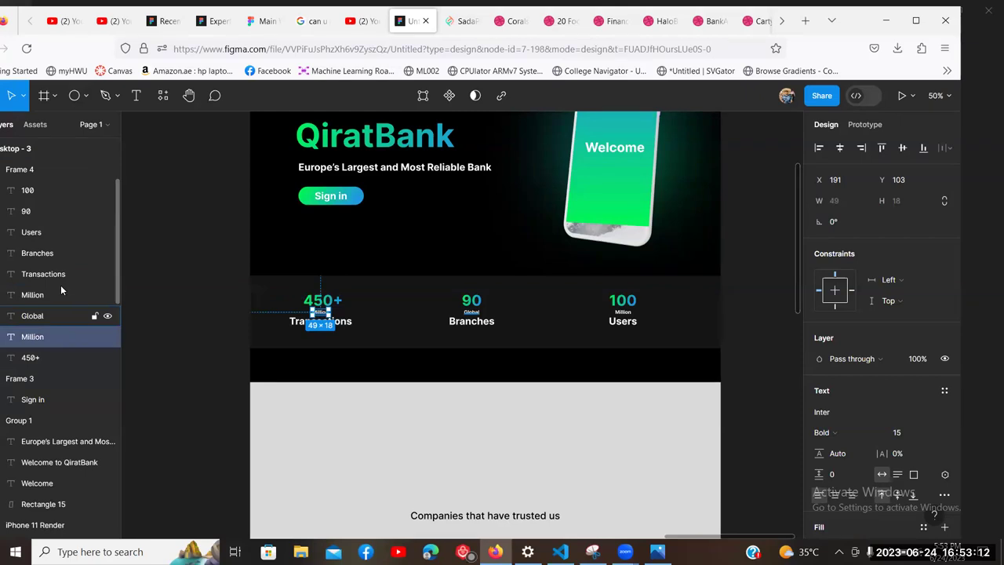
left_click_drag(63, 281, 52, 335)
left_click(37, 358)
left_click(43, 316, "shift")
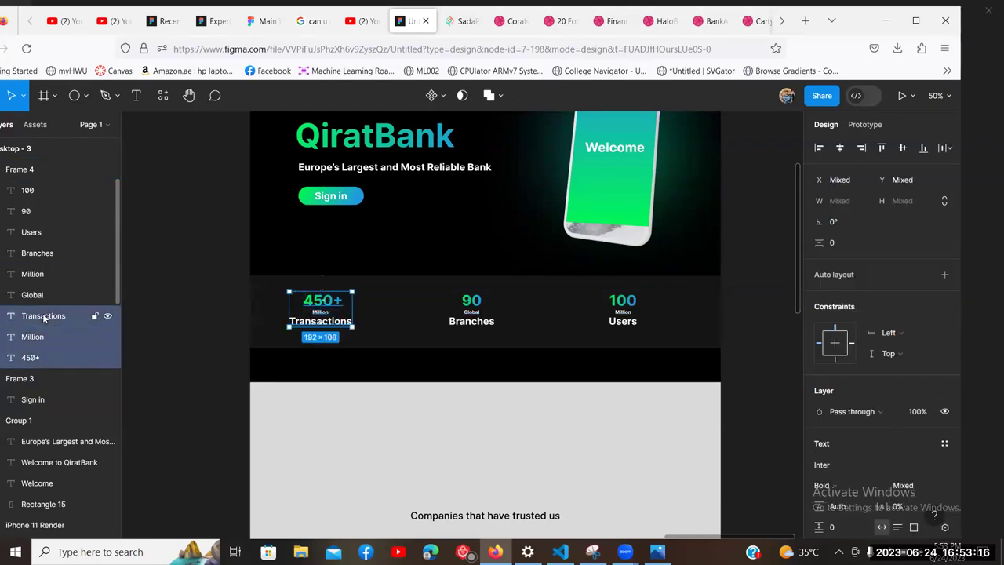
key("ctrl+g")
Step: Reorder and group the 90, Global and Branches layers
left_click(57, 296)
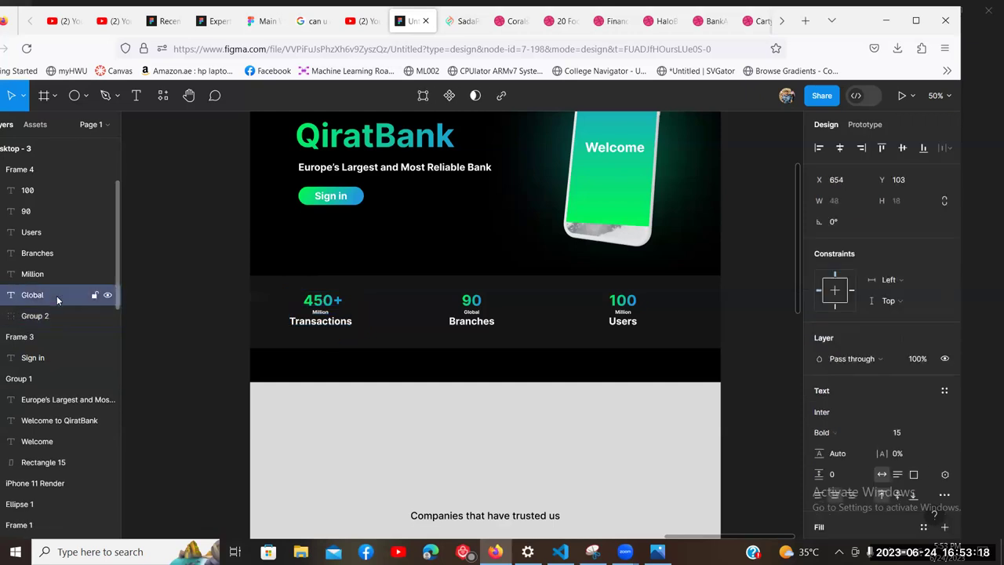
left_click(60, 279)
left_click(56, 254)
left_click_drag(43, 297, 48, 266)
left_click(51, 253)
left_click_drag(55, 216, 44, 240)
left_click(42, 274)
left_click(41, 252)
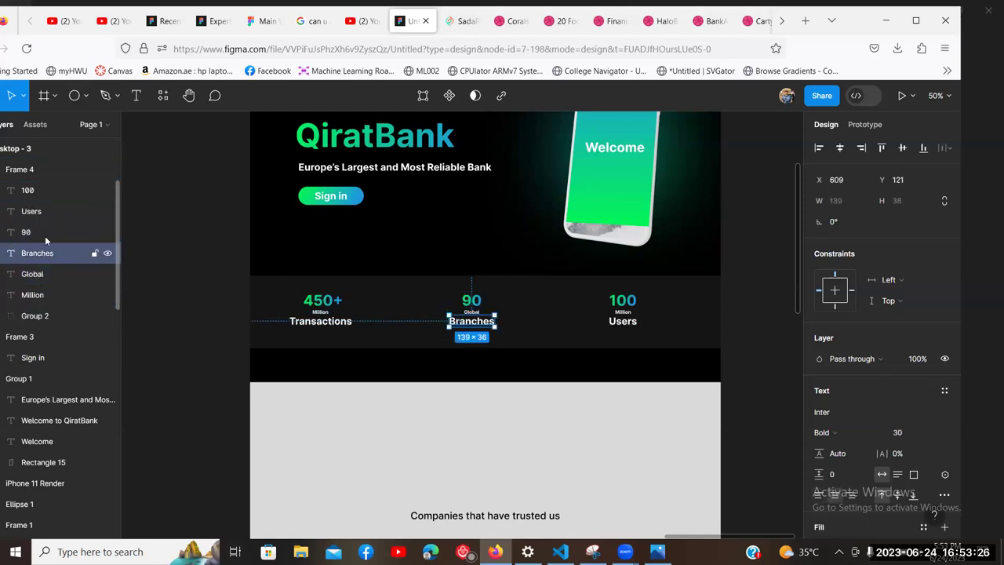
left_click(43, 234, "shift")
left_click(35, 278, "shift")
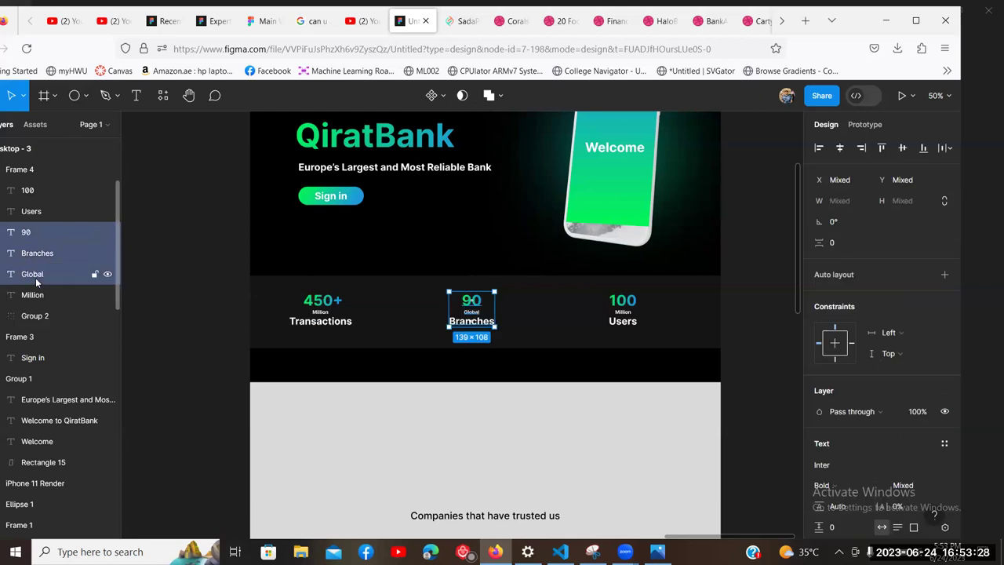
key("ctrl+g")
Step: Group the 100, Million and Users layers
left_click_drag(58, 253, 47, 211)
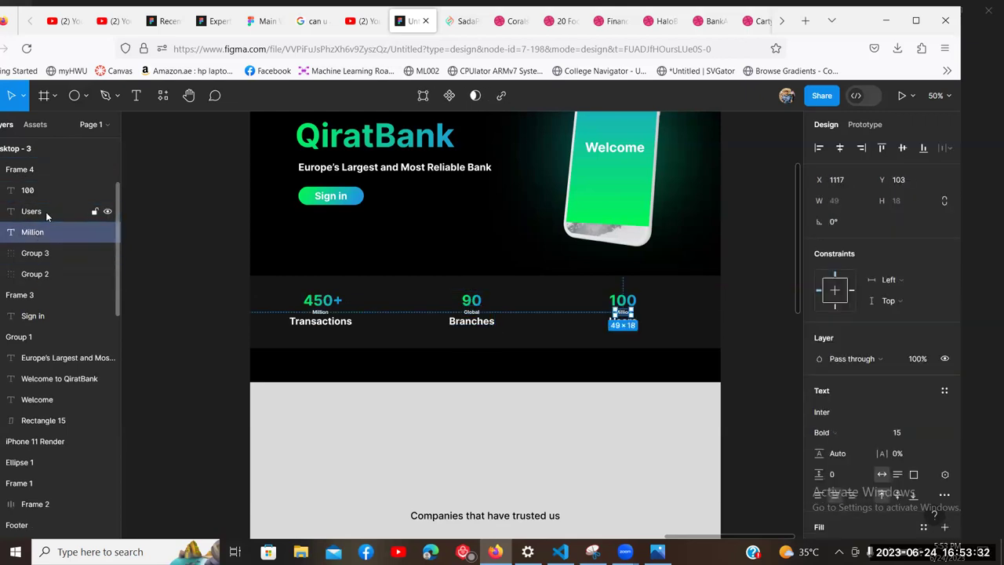
left_click(50, 197, "shift")
key("ctrl+g")
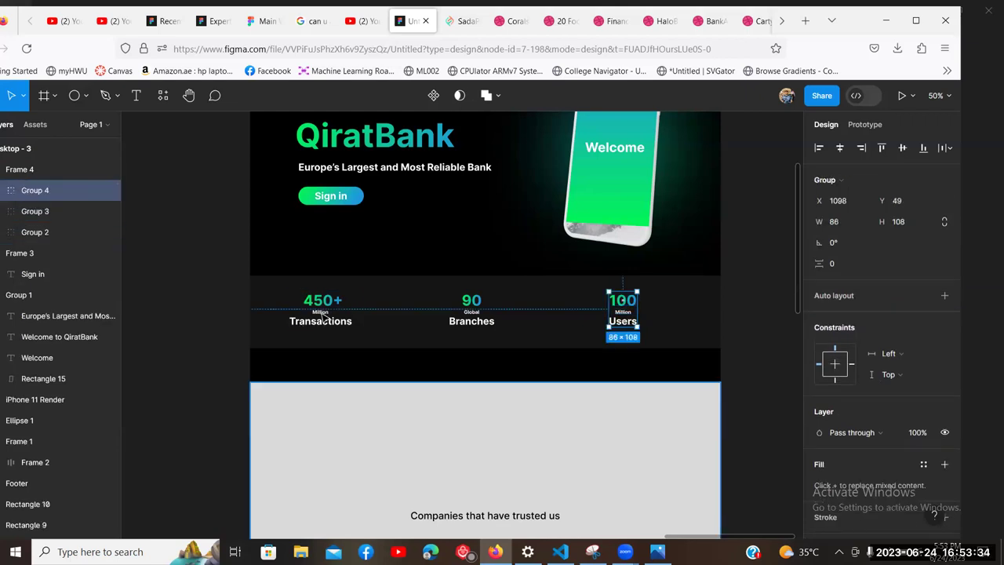
Step: Wrap the three stat groups in an auto layout row
left_click(321, 310)
left_click(471, 310, "shift")
left_click(625, 309, "shift")
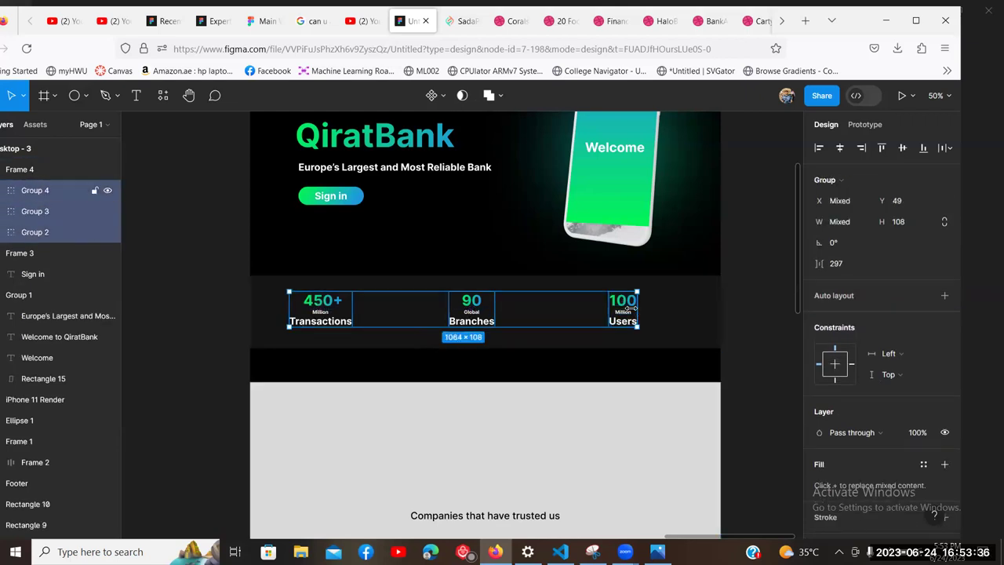
right_click(625, 315)
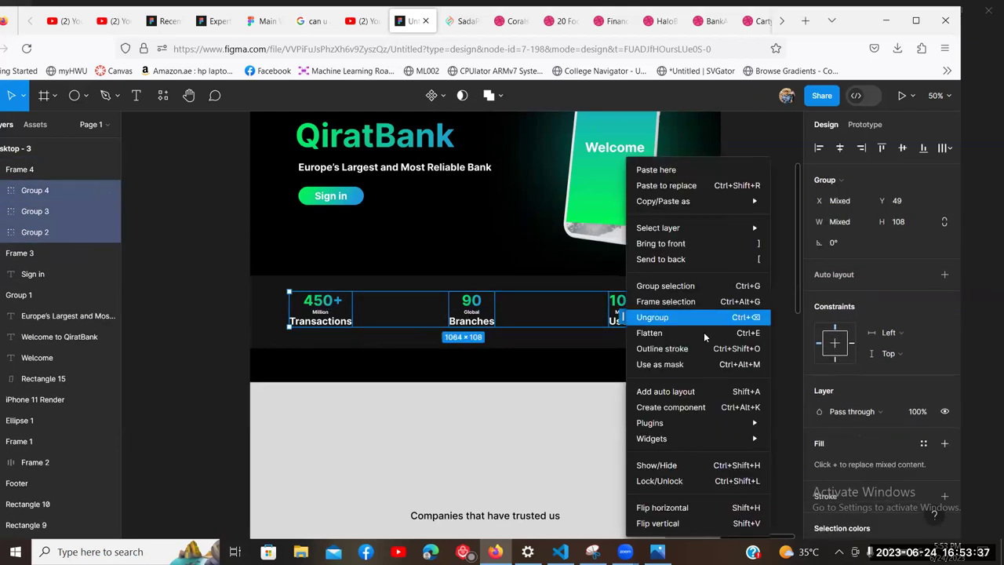
left_click(673, 392)
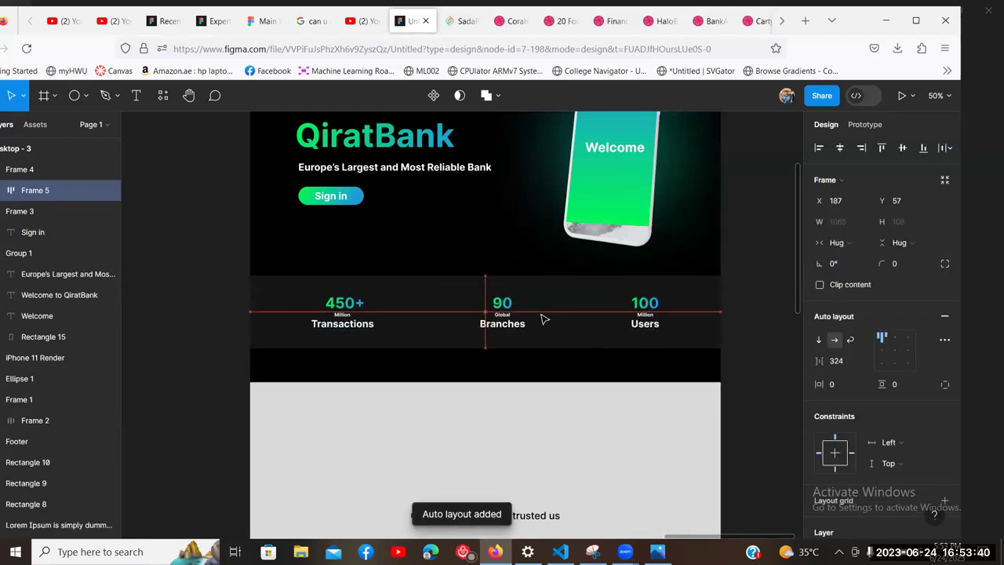
left_click(768, 328)
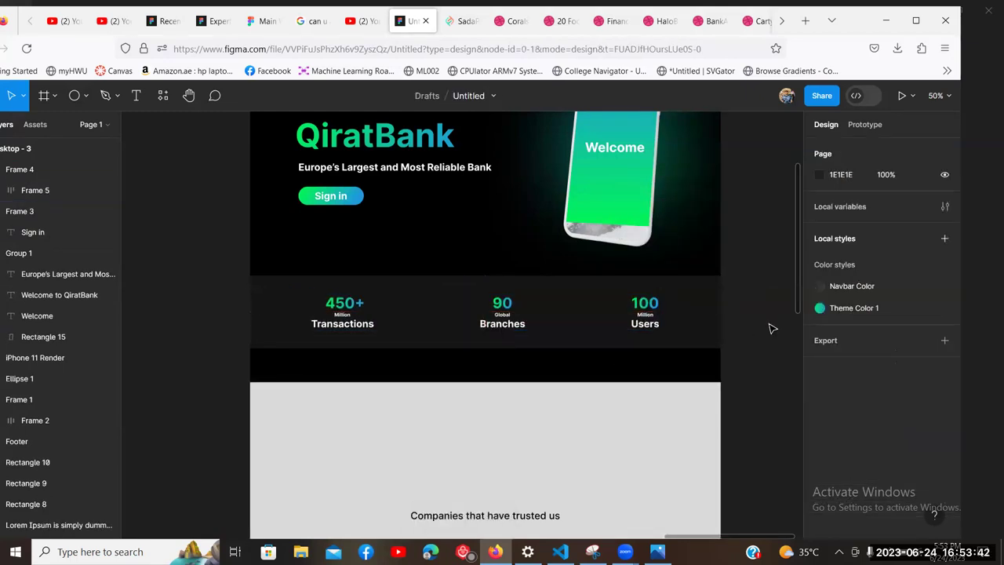
key("minus")
scroll(755, 323, "up", 2)
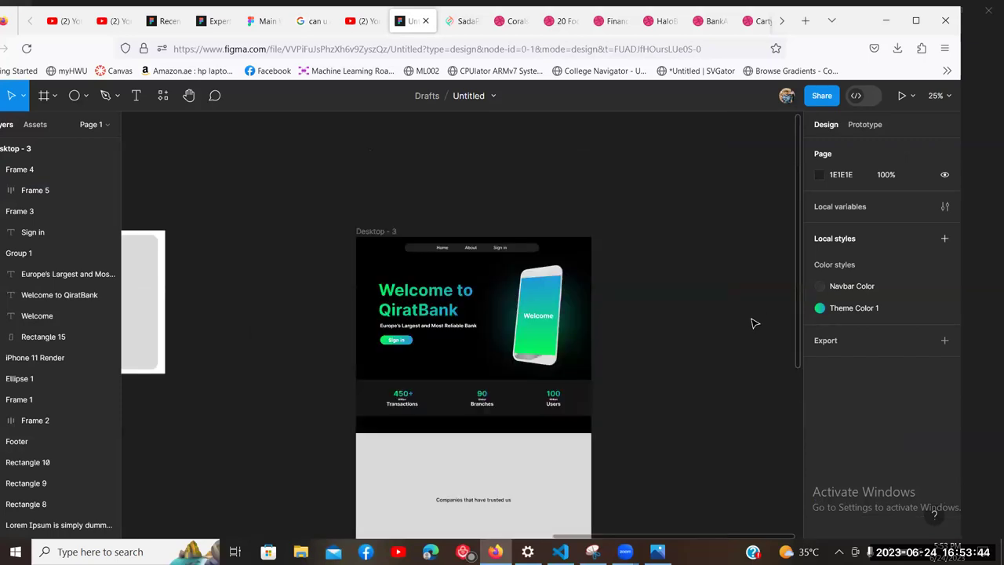
key("plus")
scroll(755, 323, "down", 2)
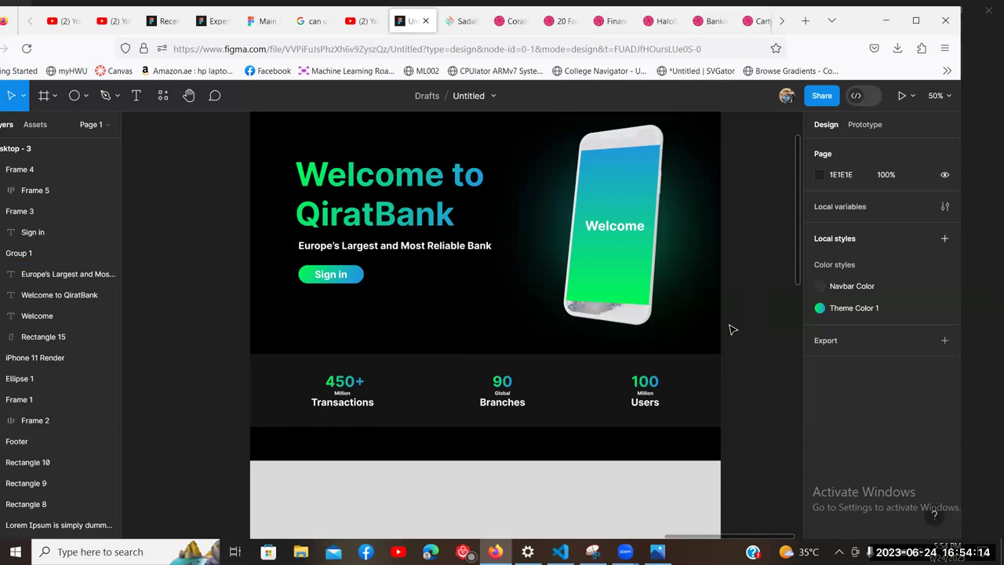
left_click(720, 259)
left_click(784, 274)
left_click_drag(740, 218, 714, 280)
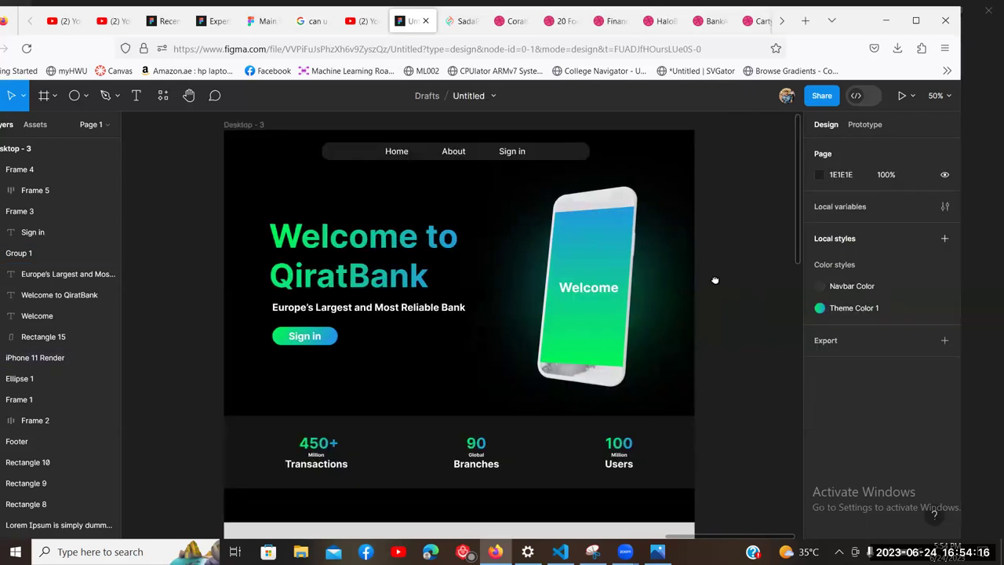
scroll(714, 280, "down", 2)
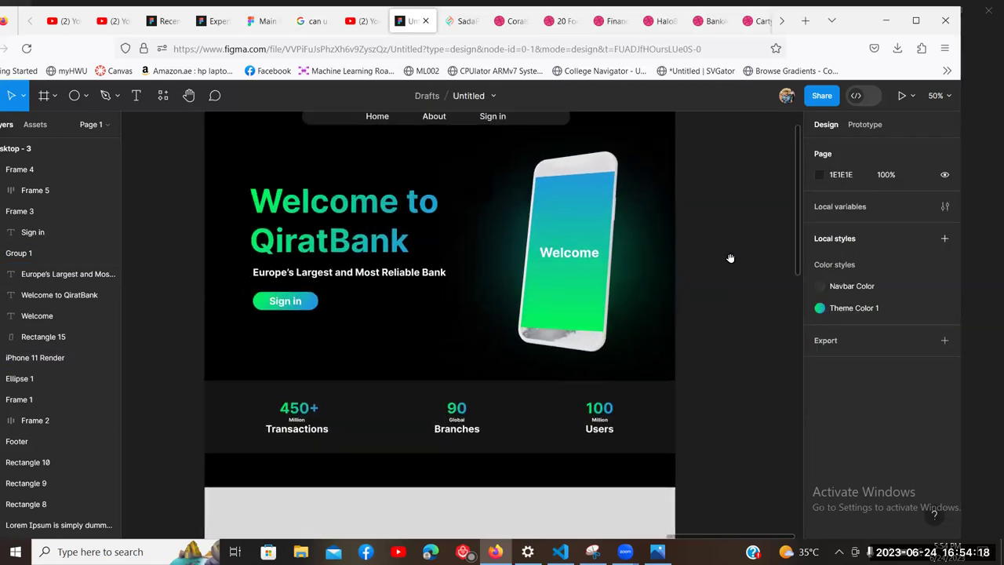
scroll(404, 189, "up", 2)
scroll(611, 282, "down", 2)
scroll(737, 270, "down", 3)
scroll(737, 270, "down", 1)
scroll(739, 269, "up", 4)
scroll(573, 282, "down", 2)
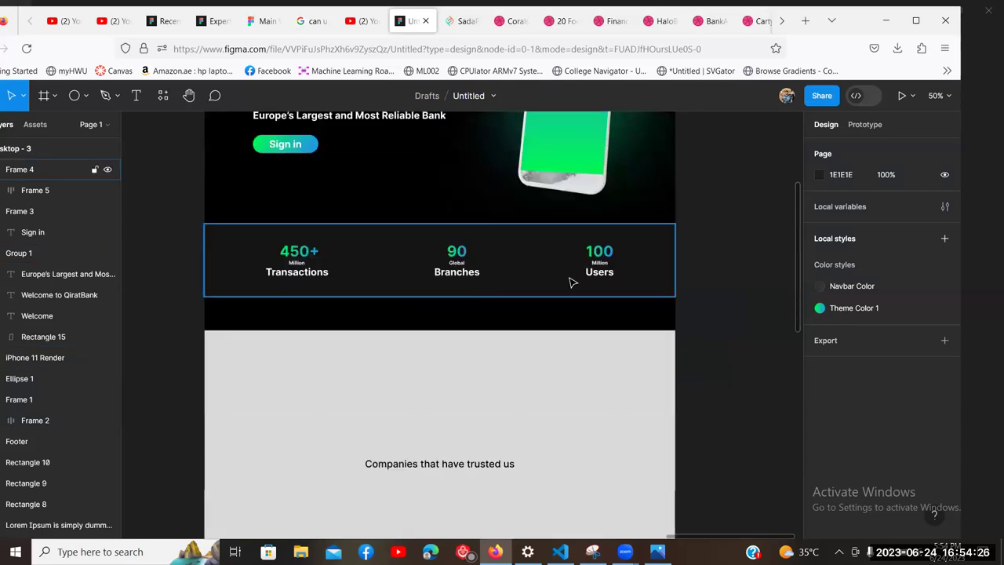
left_click(244, 267)
left_click(151, 211)
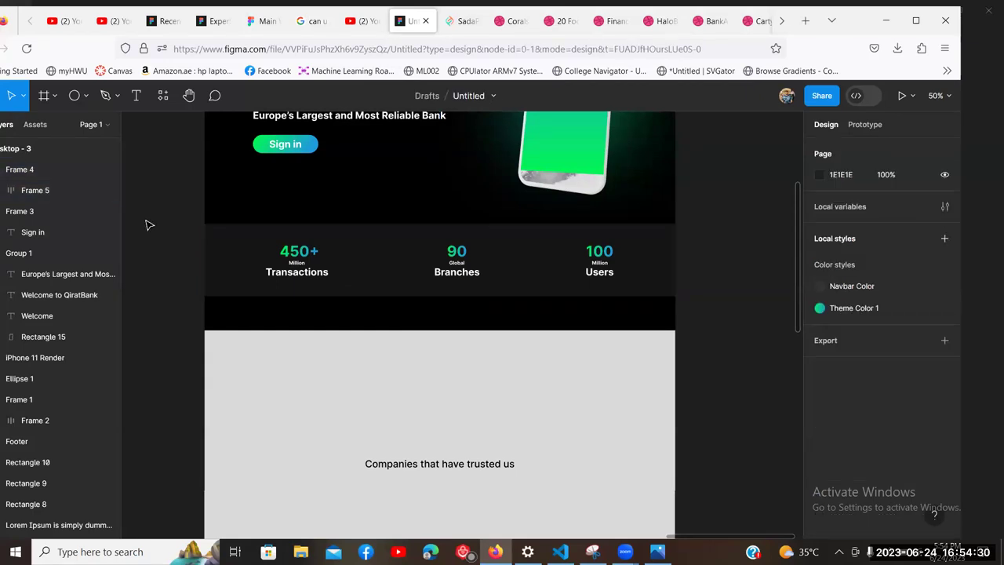
left_click(74, 95)
Step: Draw a circle at the strip's left and fill it with Theme Color 1
left_click_drag(207, 256, 250, 296)
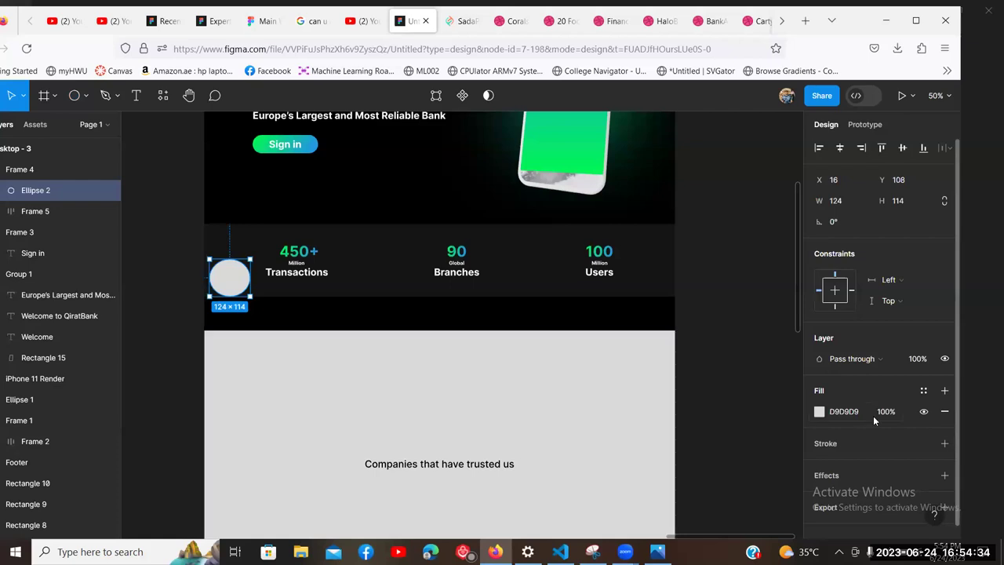
left_click(923, 390)
left_click(739, 489)
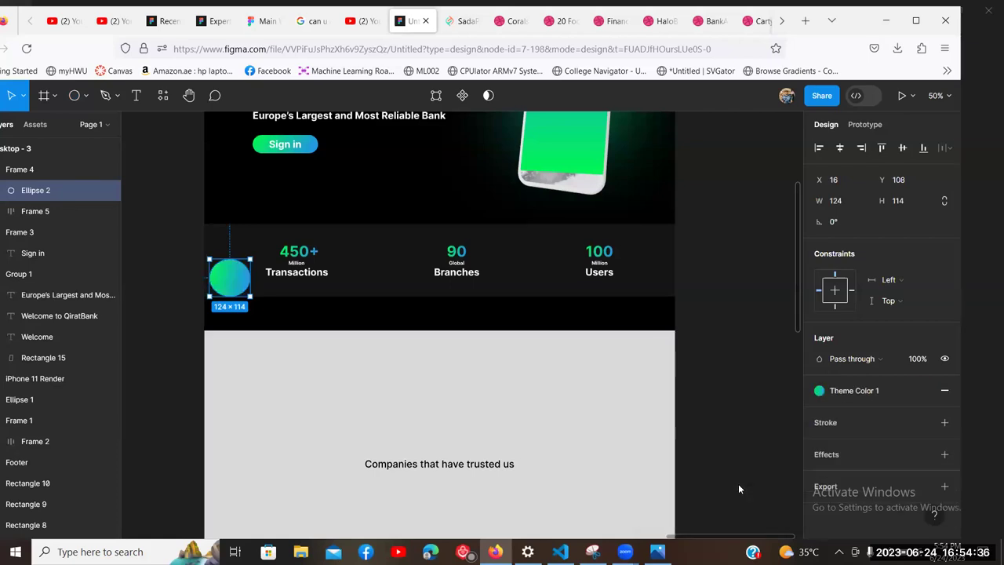
left_click(52, 170)
left_click(222, 290)
Step: Size the circle to 130×130 and place it at the strip's left edge
left_click(838, 200)
type("130")
left_click(902, 202)
type("130")
key("Return")
left_click(218, 284)
mouse_move(217, 284)
left_mouse_down()
mouse_move(207, 286)
mouse_move(213, 281)
left_mouse_up()
left_click(168, 283)
Step: Duplicate the circle to the strip's right edge
scroll(213, 370, "up", 2)
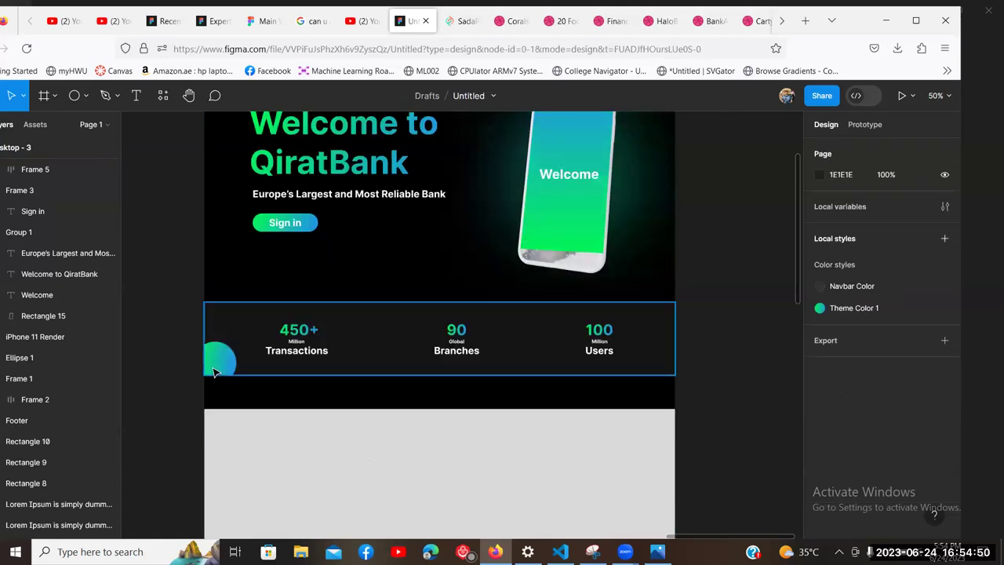
left_click(214, 371)
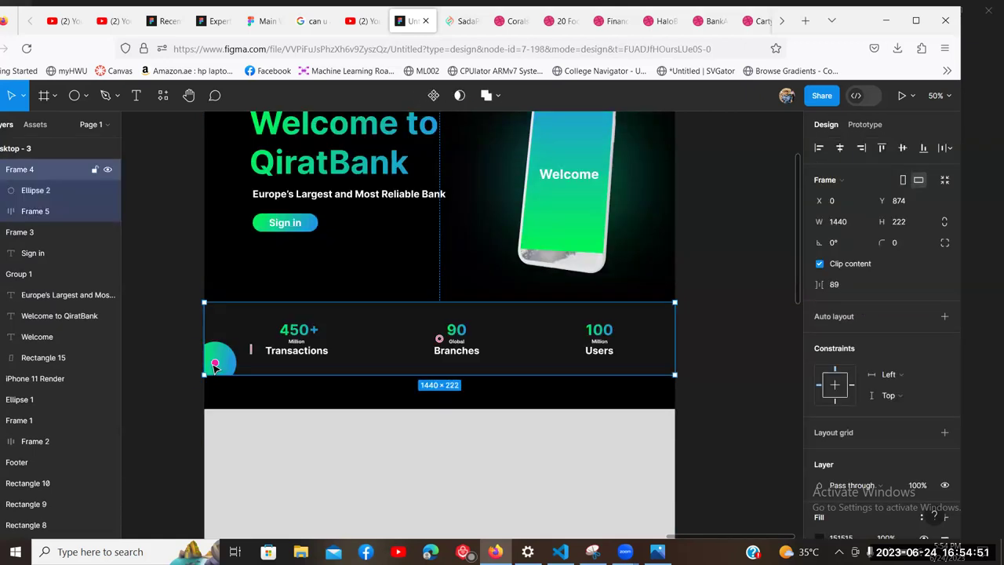
left_click(149, 311)
left_click(224, 367)
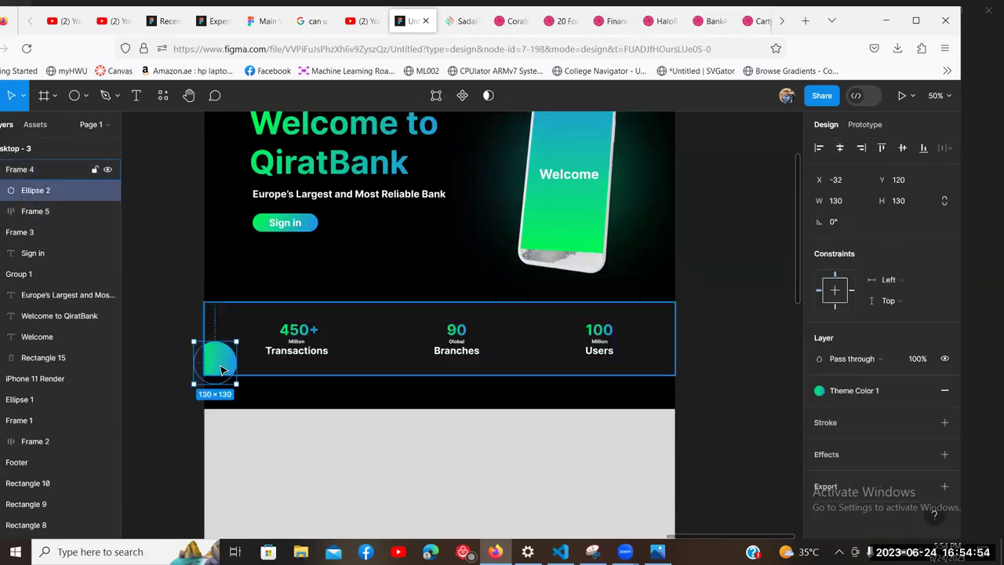
left_click_drag(224, 367, 672, 323)
left_click(743, 303)
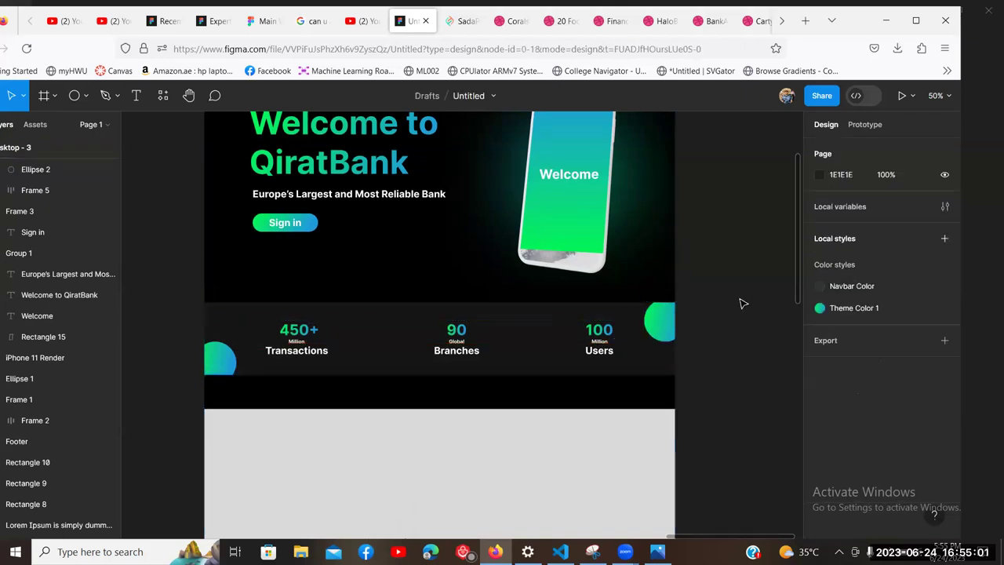
Step: Nudge the right circle further right so it clips at the edge
left_click(662, 331)
left_click(665, 329)
left_click_drag(664, 330, 669, 328)
left_click(735, 303)
left_click(211, 362)
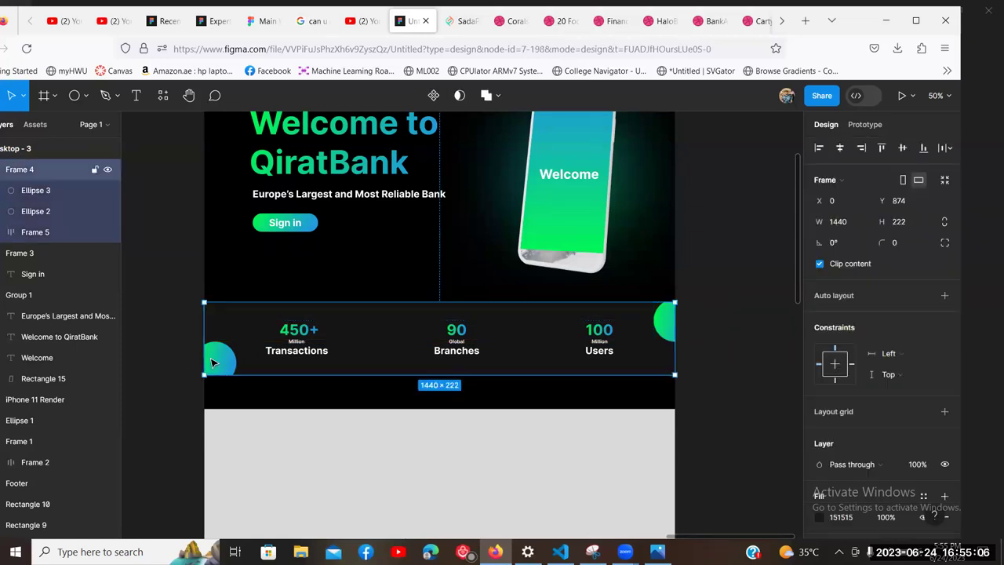
left_click(213, 363)
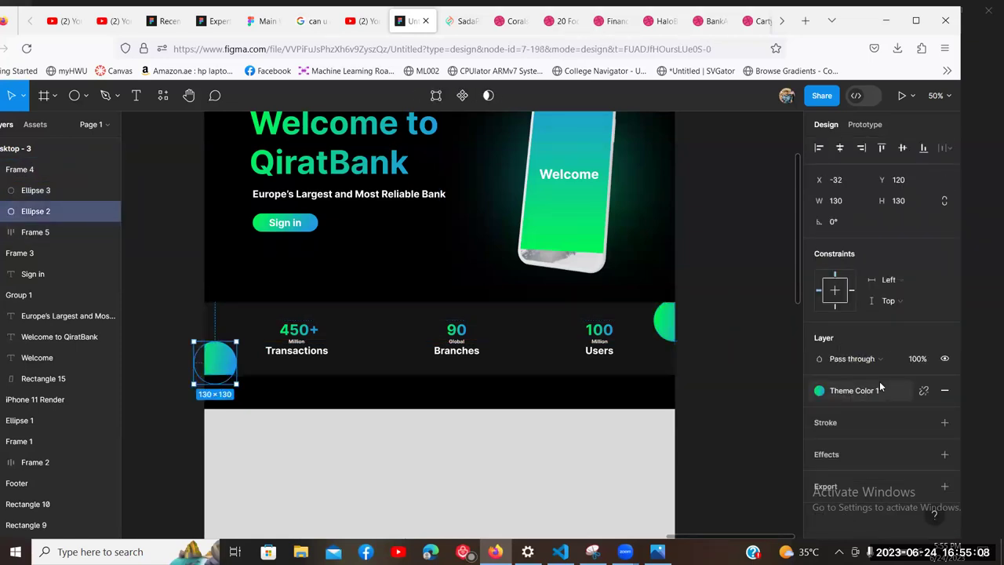
Step: Give the left green circle a layer blur of 10
left_click(947, 457)
left_click(857, 476)
left_click(866, 491)
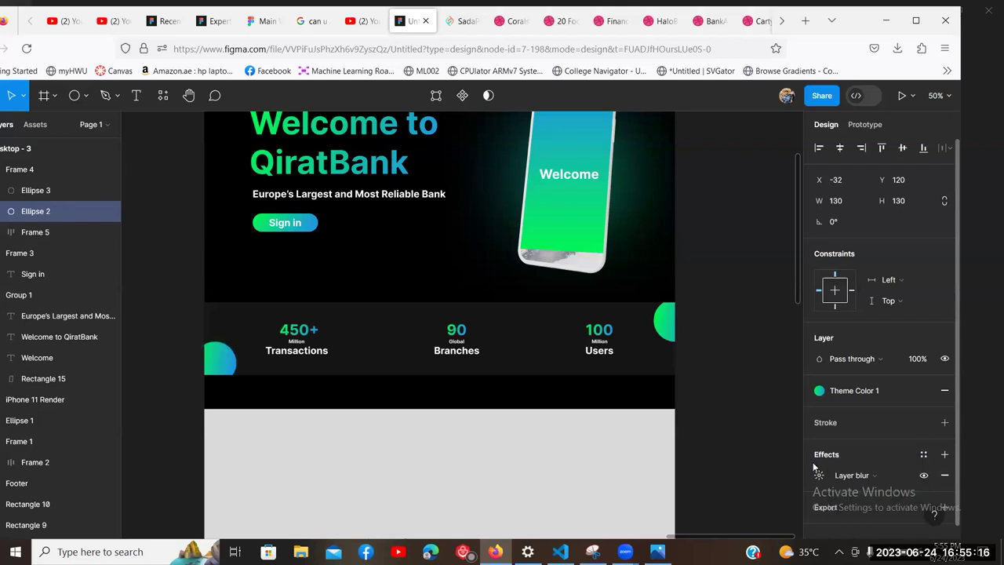
left_click(819, 475)
left_click_drag(742, 480, 728, 382)
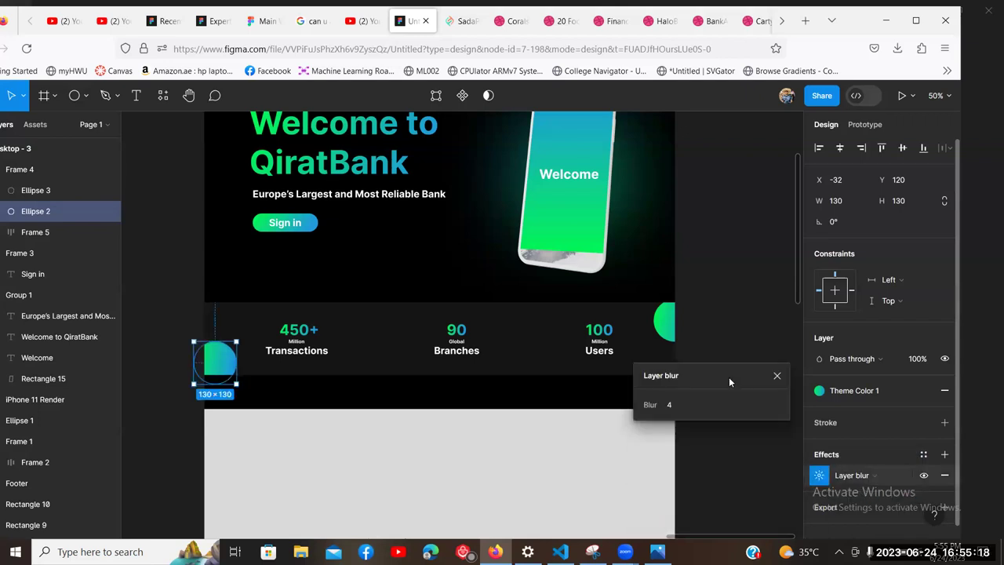
type("10")
key("Return")
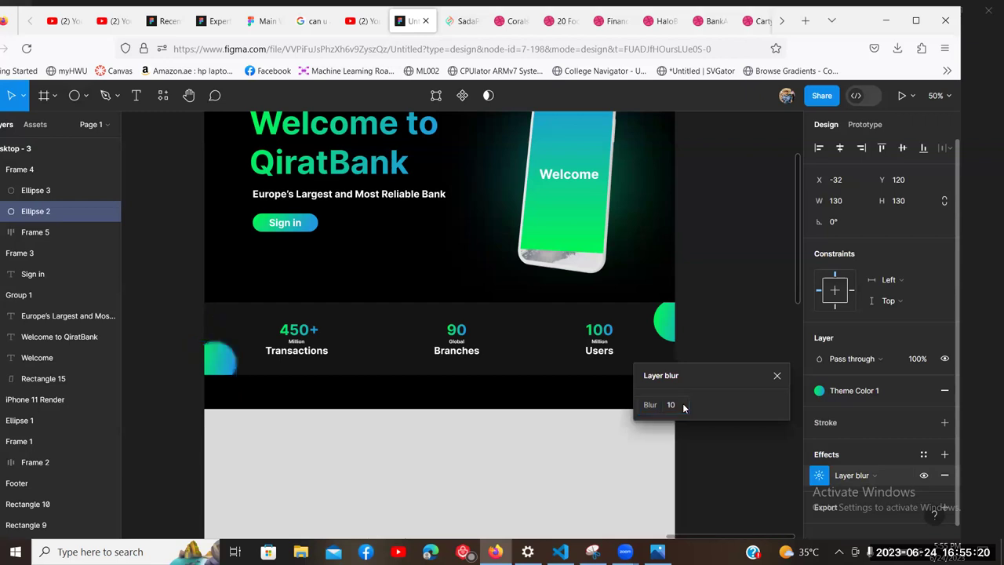
left_click(702, 294)
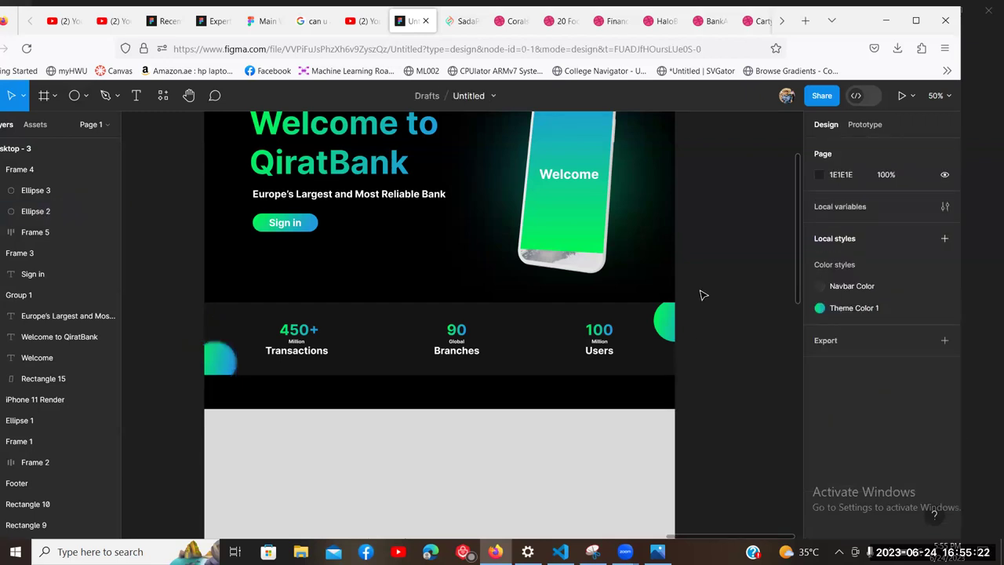
Step: Give the right green circle a layer blur of 10 as well
left_click(661, 326)
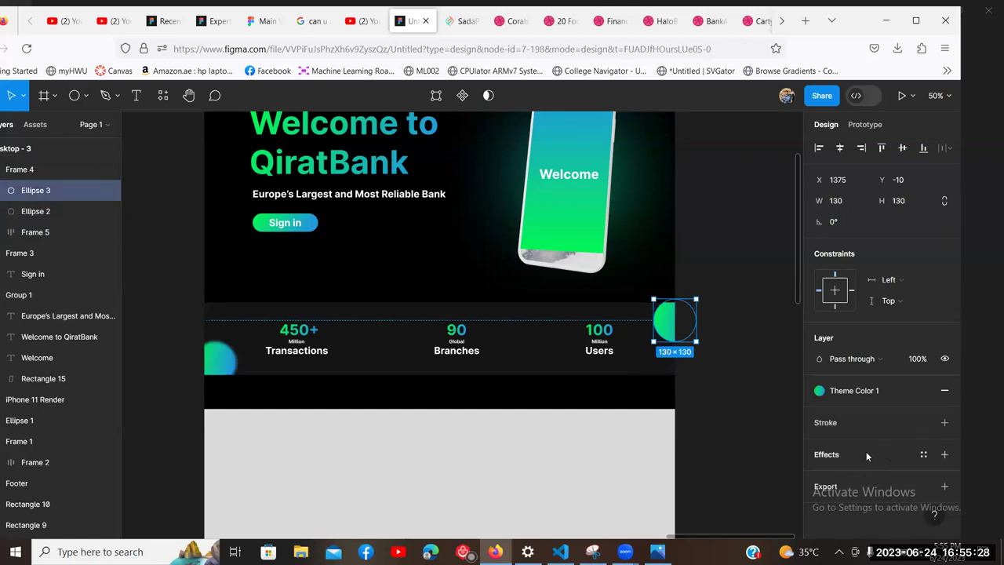
left_click(944, 454)
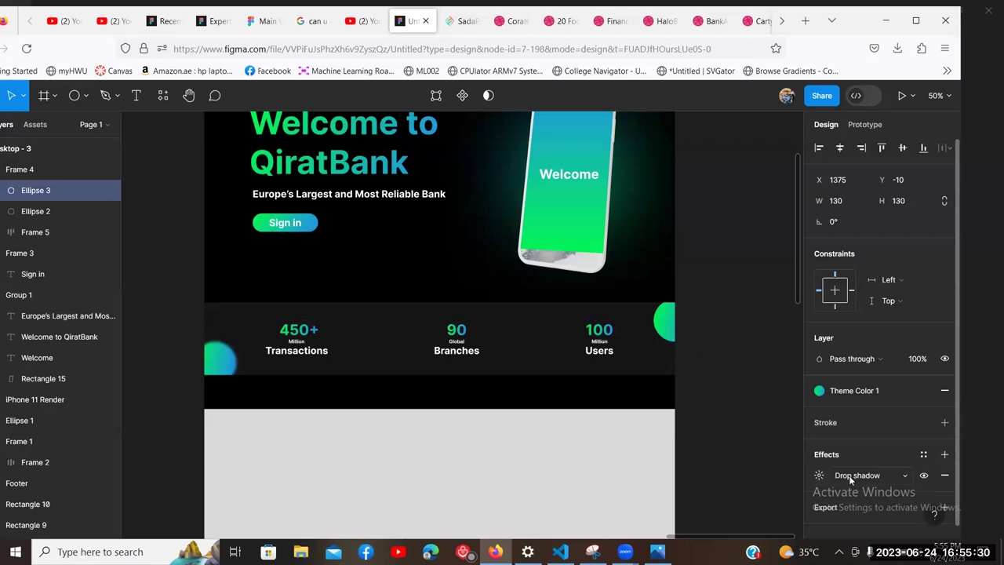
left_click(849, 475)
left_click(858, 491)
left_click(820, 475)
type("10")
key("Return")
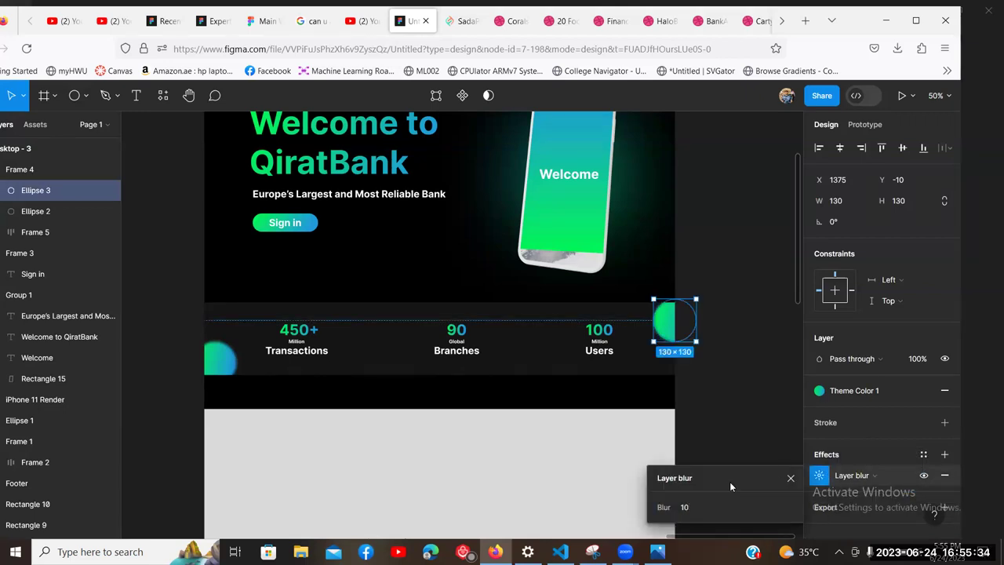
left_click(761, 392)
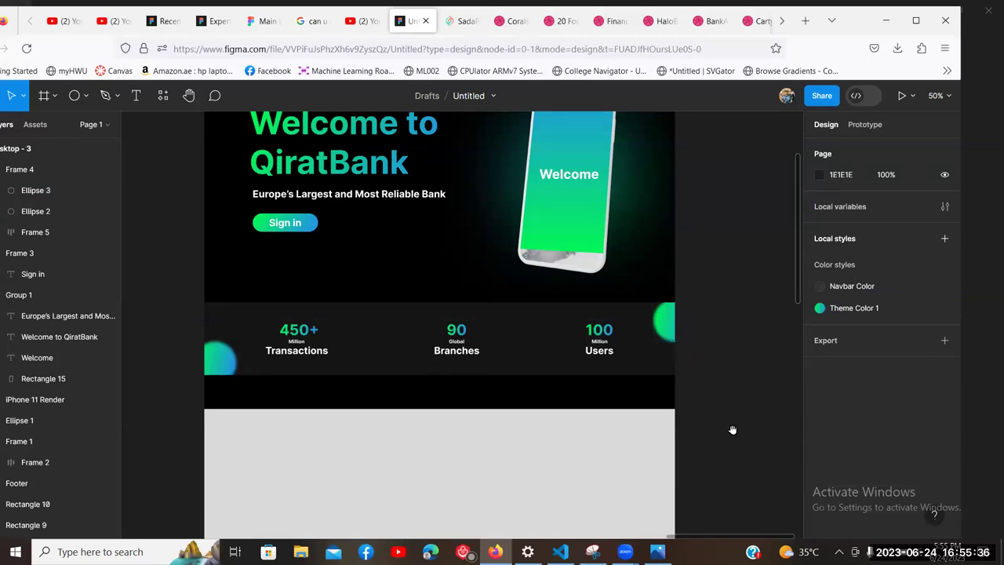
left_click_drag(718, 414, 732, 380)
left_click(348, 314)
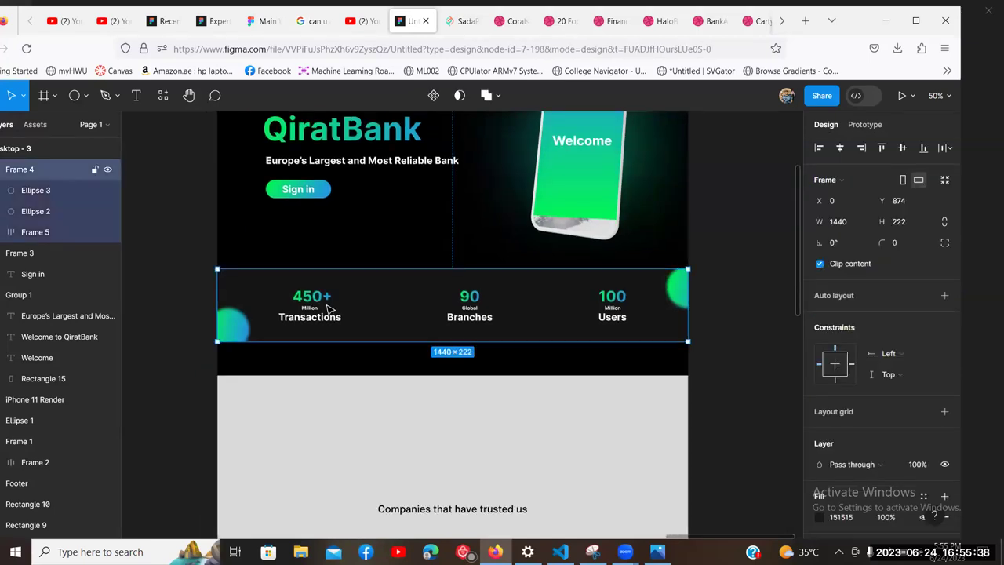
left_click(380, 312)
mouse_move(438, 312)
left_mouse_down()
mouse_move(416, 311)
mouse_move(437, 312)
left_mouse_up()
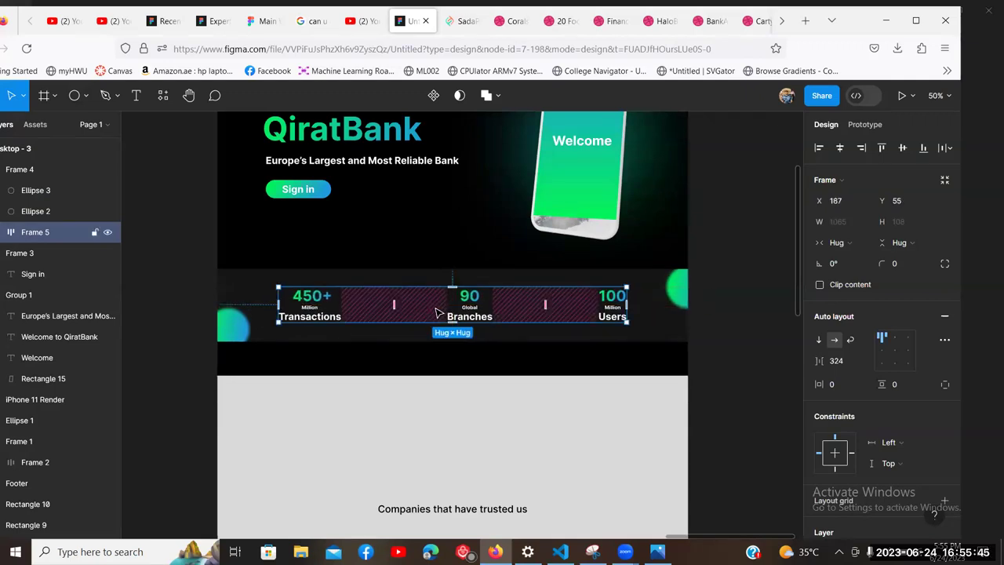
left_click(735, 317)
scroll(745, 318, "up", 2)
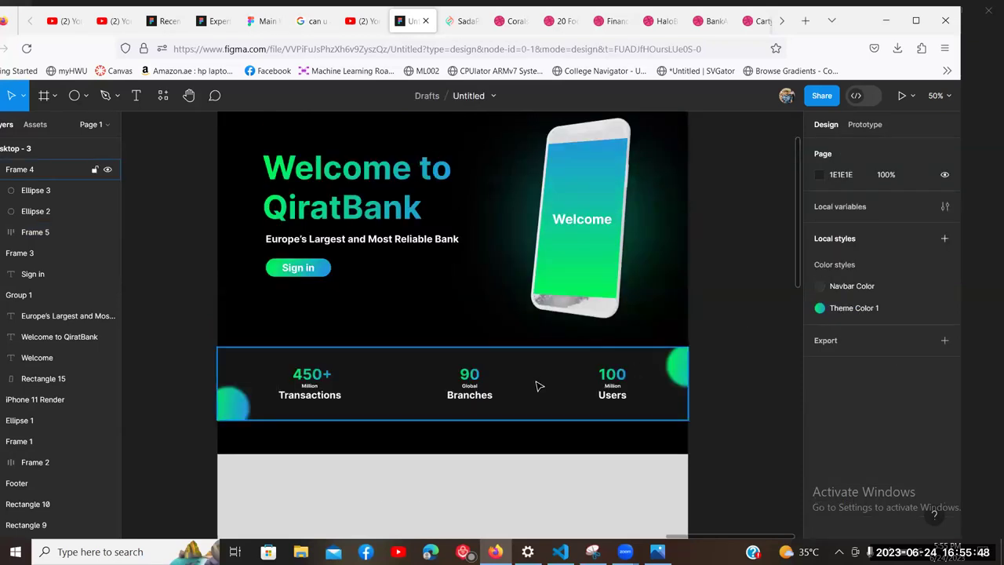
left_click_drag(538, 385, 511, 394)
left_click(759, 406)
scroll(594, 437, "up", 1)
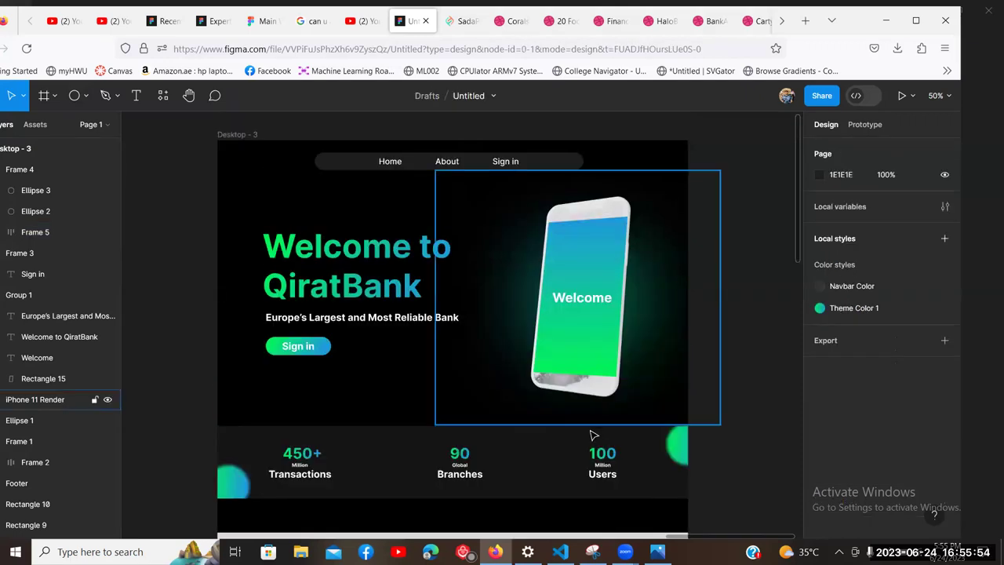
scroll(531, 358, "down", 2)
left_click(527, 318)
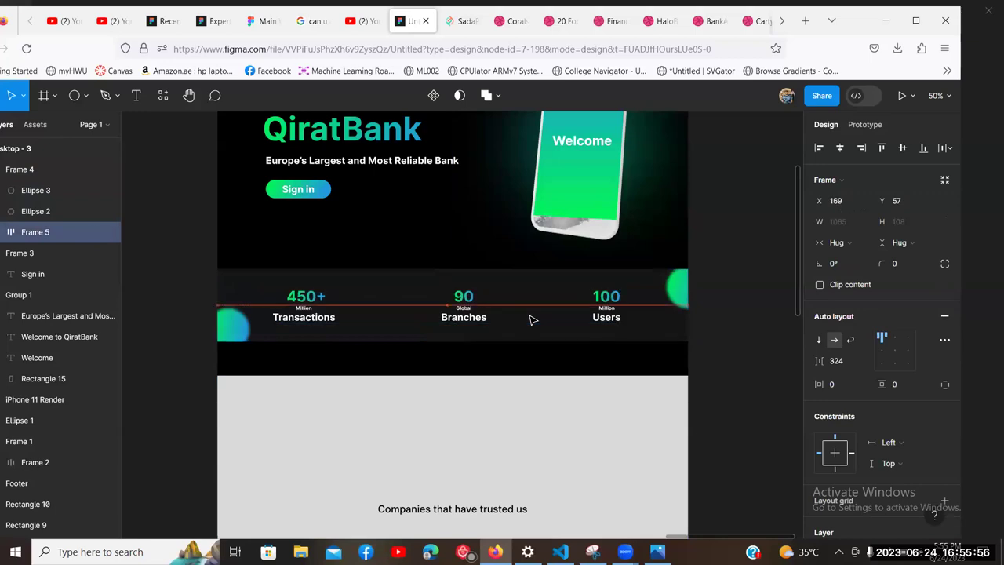
left_click(751, 337)
scroll(749, 337, "up", 1)
scroll(749, 337, "up", 2)
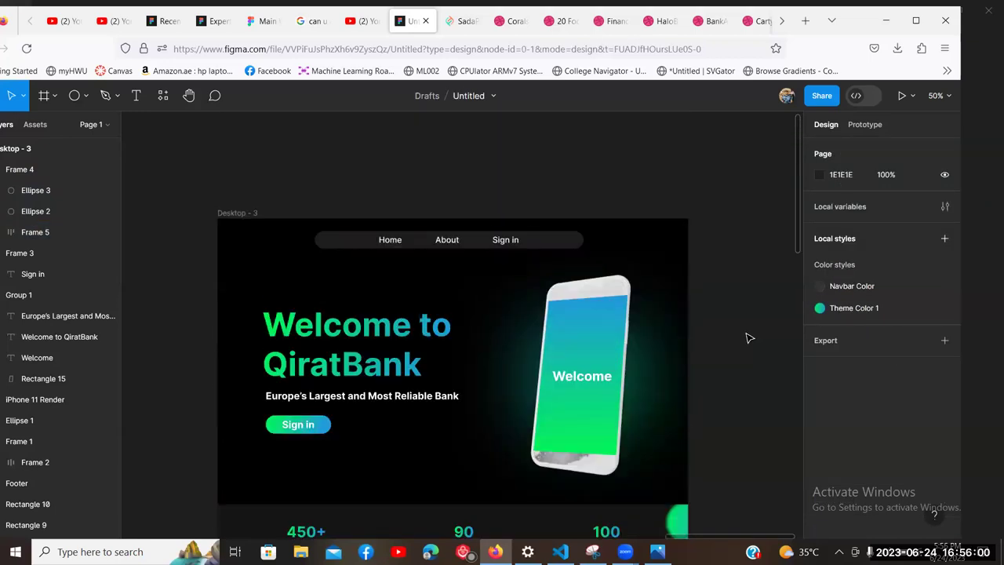
scroll(749, 337, "down", 2)
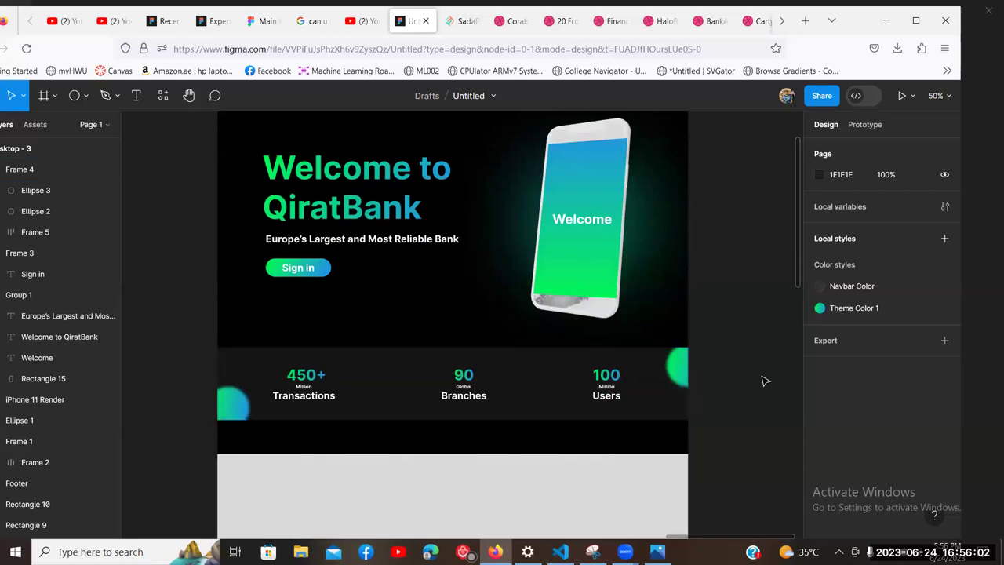
scroll(761, 376, "down", 4)
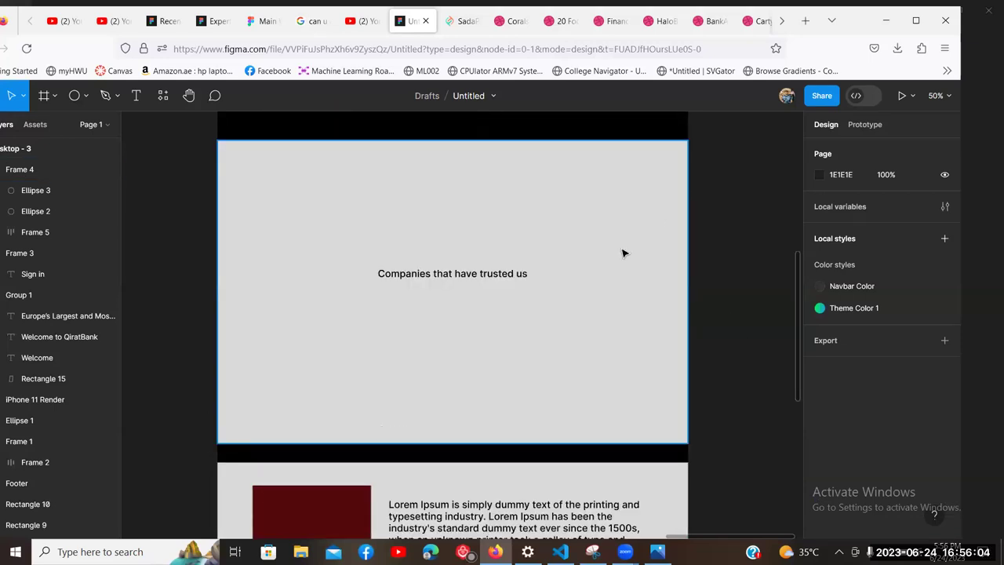
Step: Delete the grey companies section rectangle from below the stats band
scroll(596, 275, "up", 1)
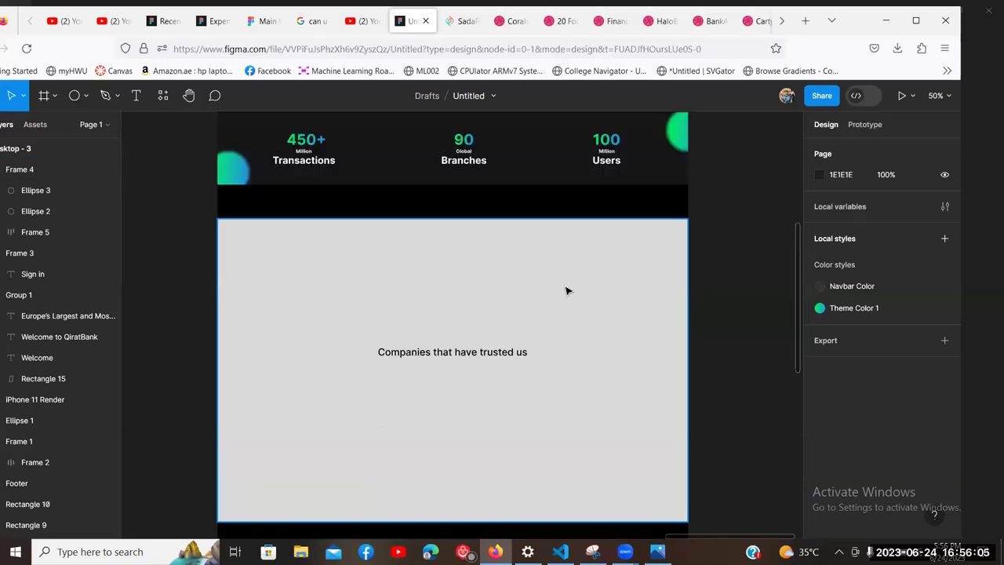
left_click(523, 292)
scroll(603, 314, "up", 4)
left_click(716, 321)
scroll(716, 320, "down", 1)
scroll(716, 321, "up", 1)
scroll(716, 320, "down", 3)
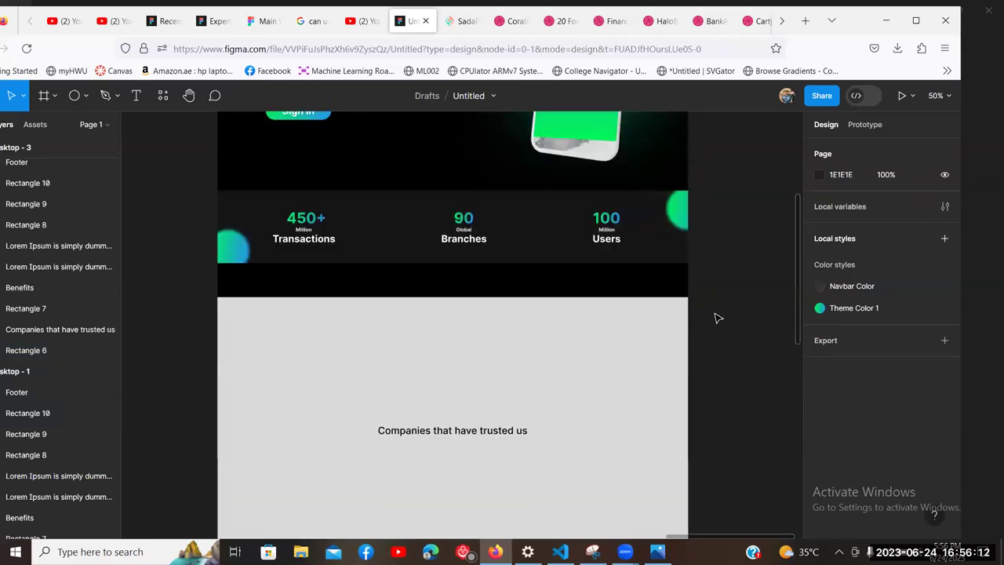
key("ctrl+minus")
key("ctrl+minus")
key("ctrl+equal")
key("ctrl+equal")
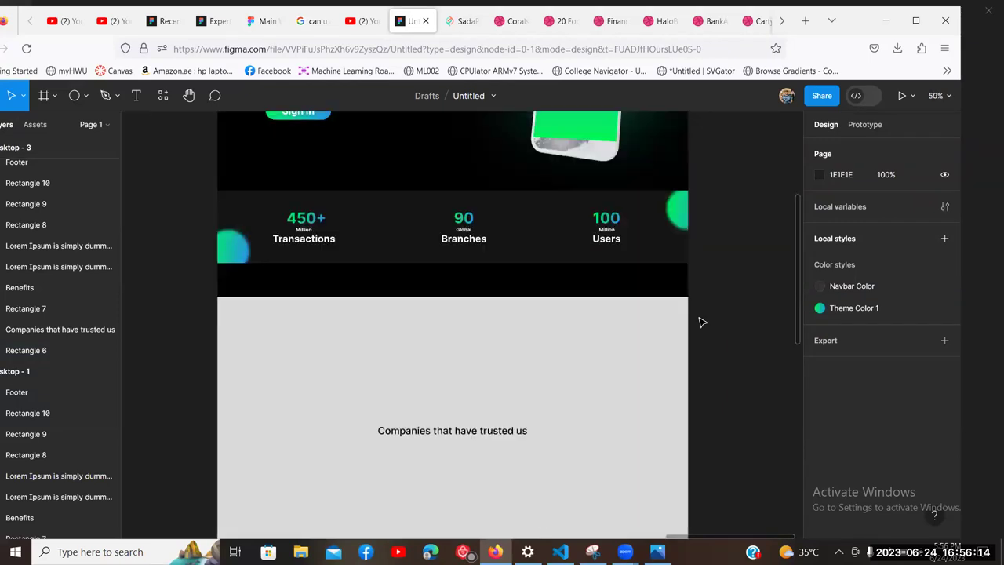
scroll(702, 320, "down", 2)
left_click(608, 280)
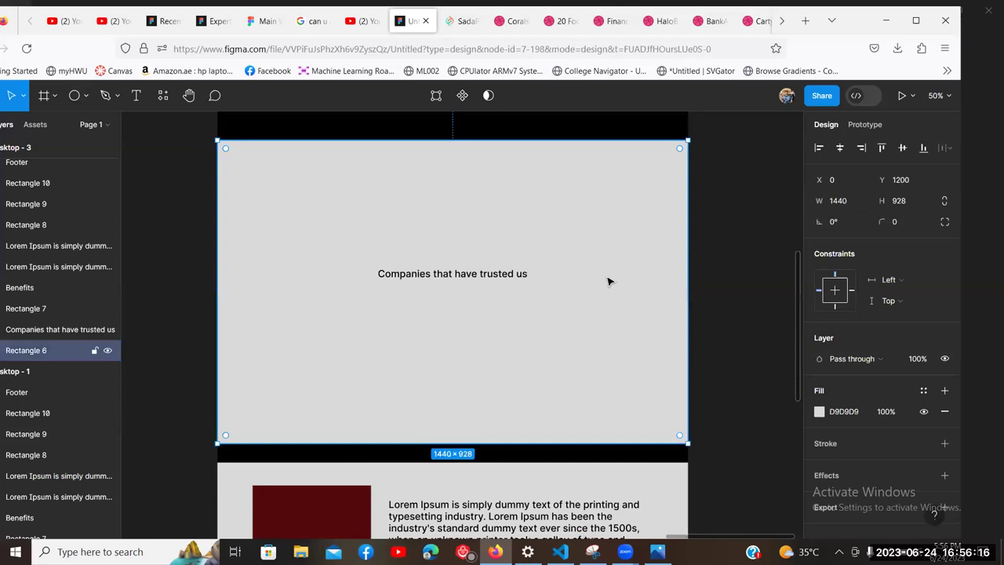
key("Delete")
Step: Delete the 'Companies that have trusted us' heading
left_click(481, 275)
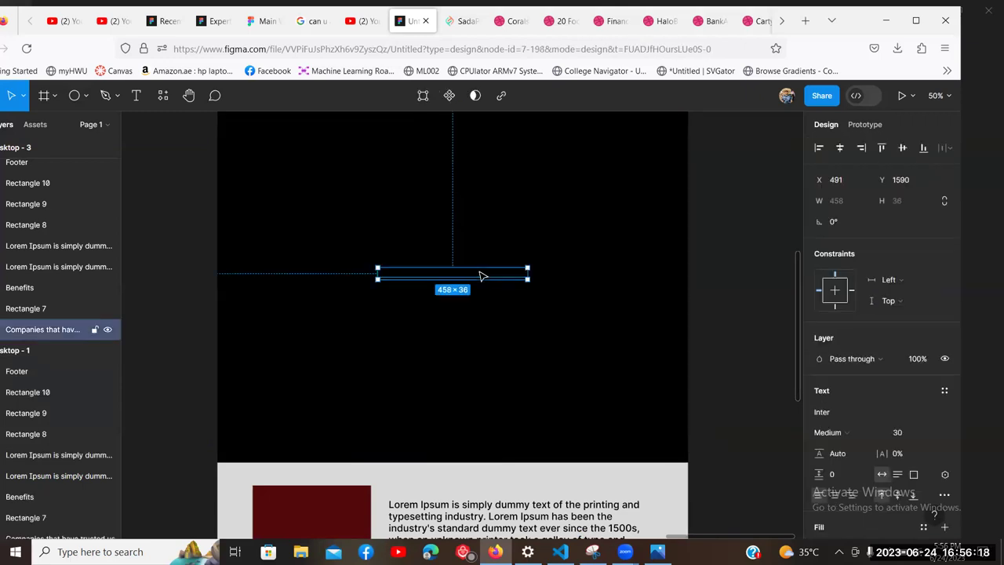
key("Delete")
scroll(710, 270, "up", 1)
scroll(683, 253, "down", 1)
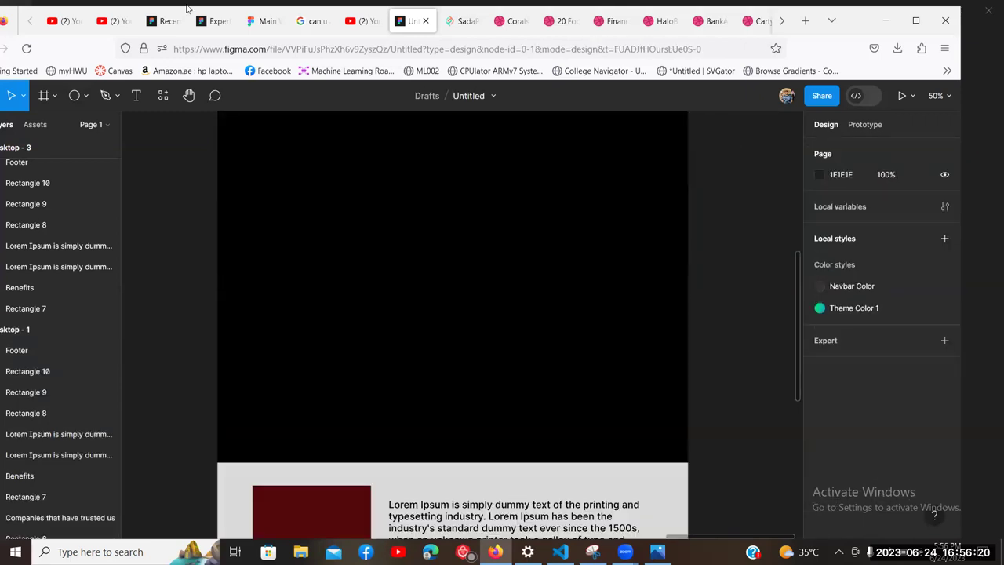
Step: Load the Canva website in another browser tab
left_click(461, 21)
left_click(461, 43)
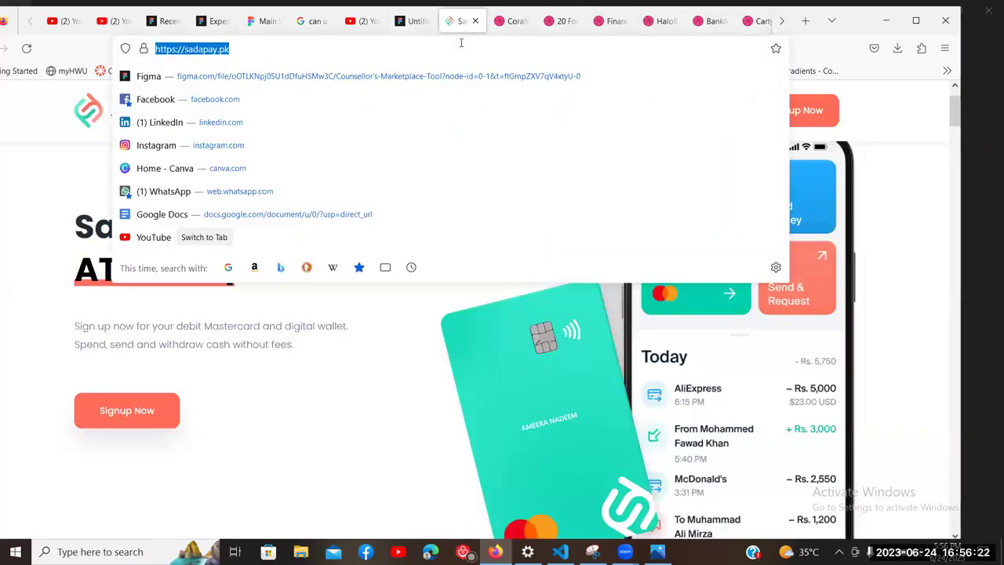
type("canva")
key("Return")
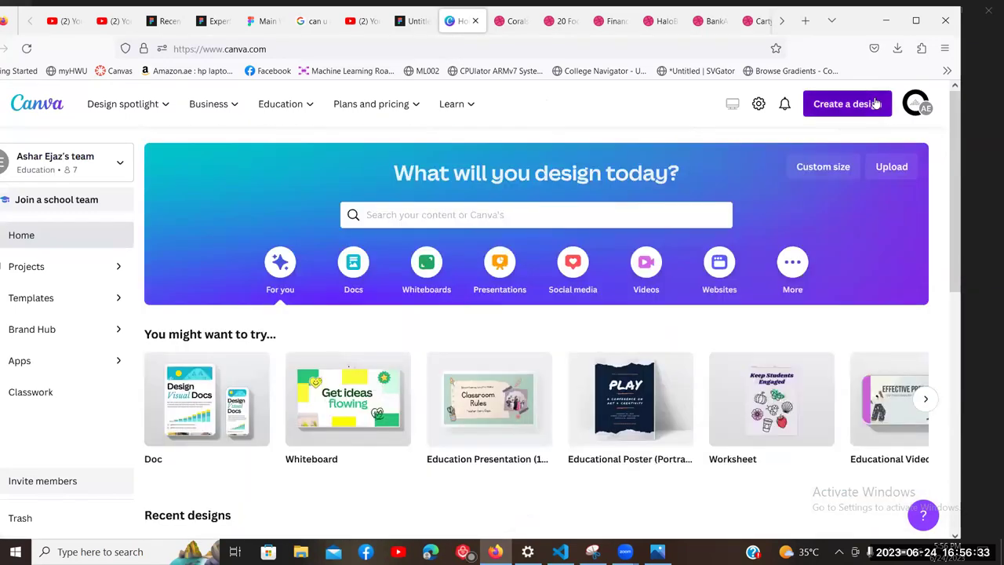
Step: Create a custom-size 1080 × 1080 px design and maximize the browser
left_click(876, 103)
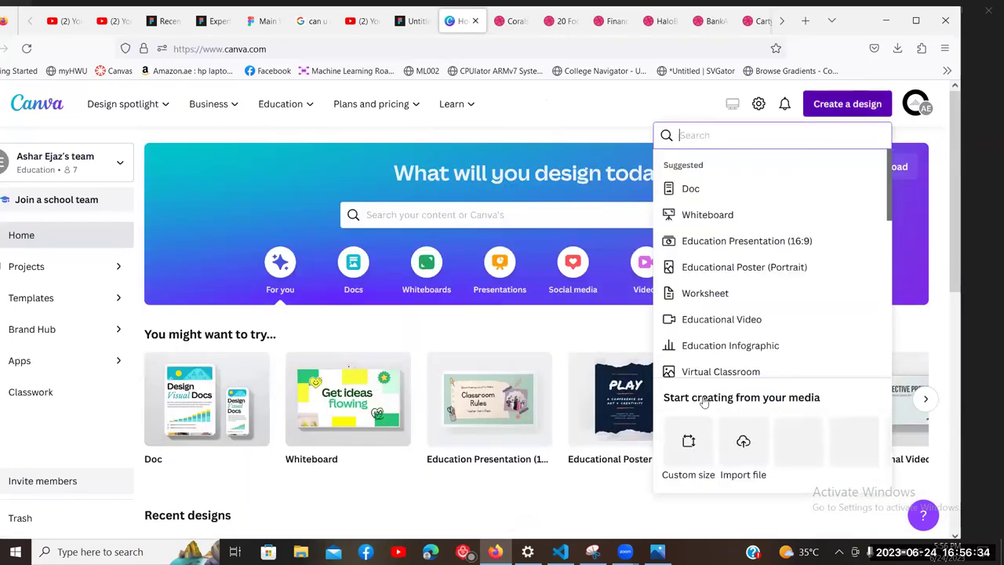
left_click(687, 443)
type("109")
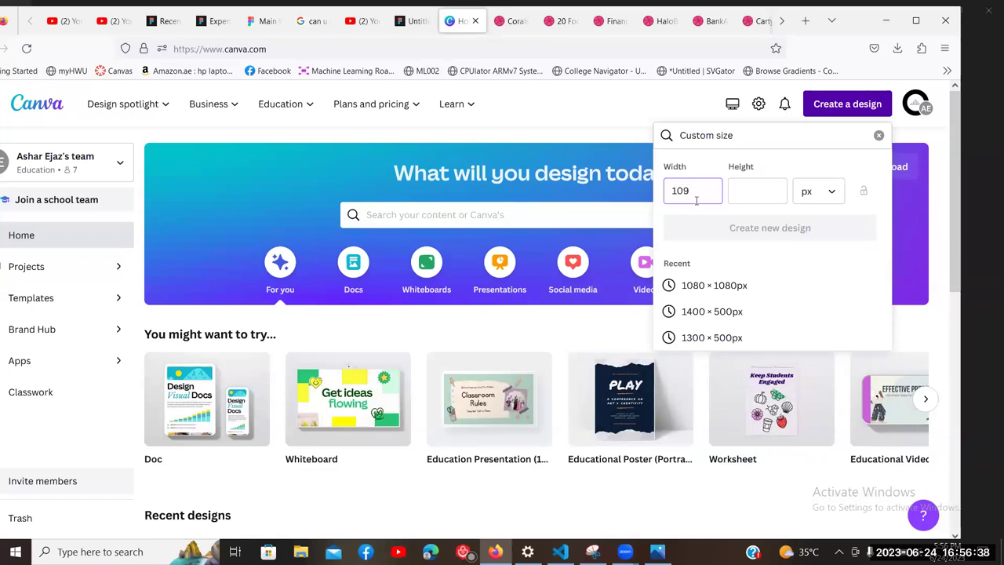
type("80")
key("Tab")
type("0")
type("80")
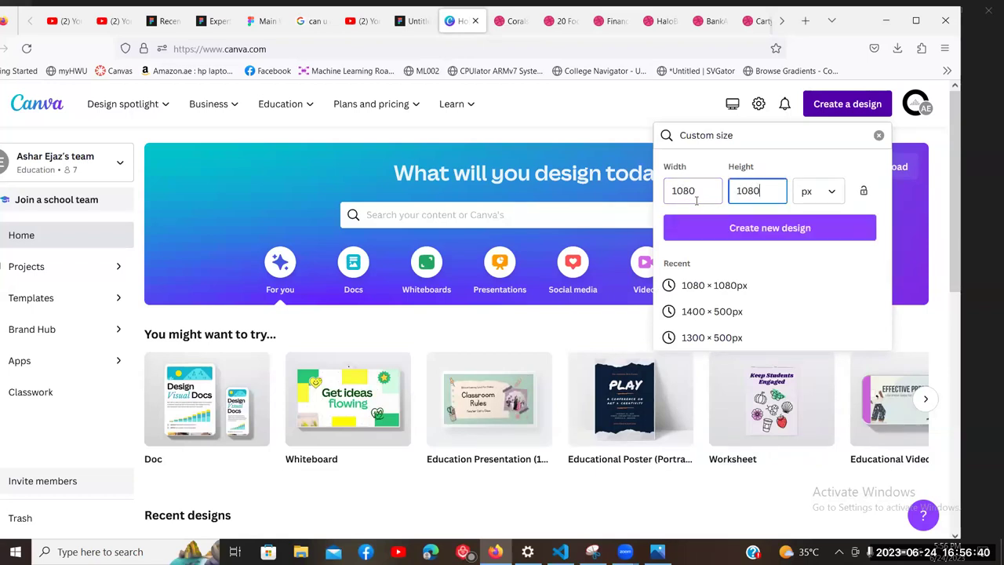
key("Return")
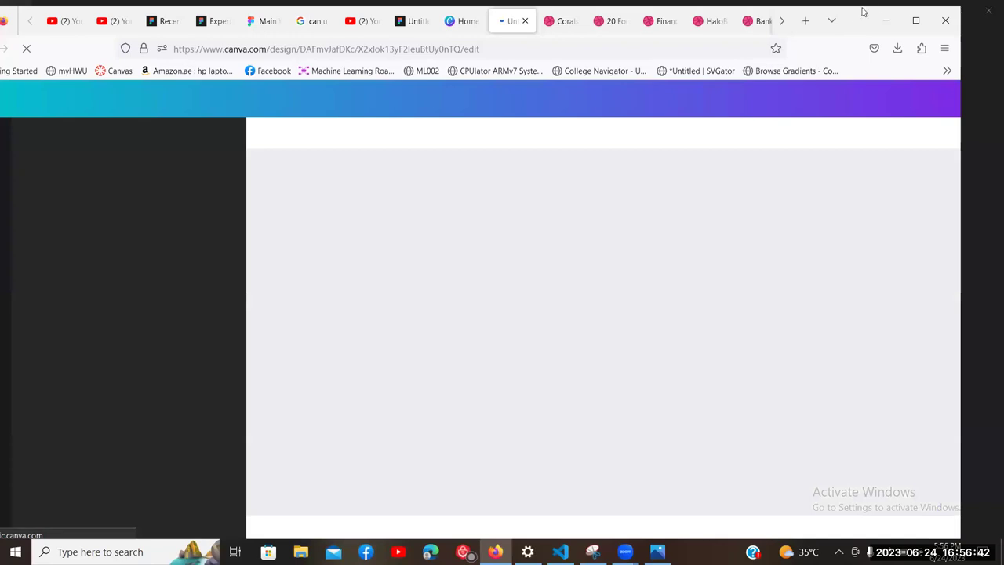
double_click(862, 11)
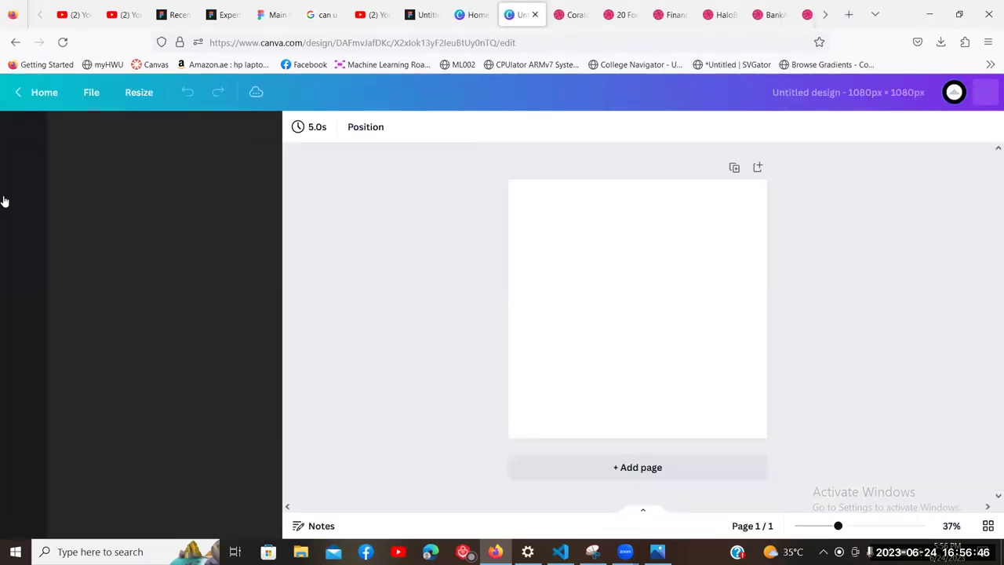
Step: Search uploads, then Elements graphics, for 'happy people'
left_click(35, 231)
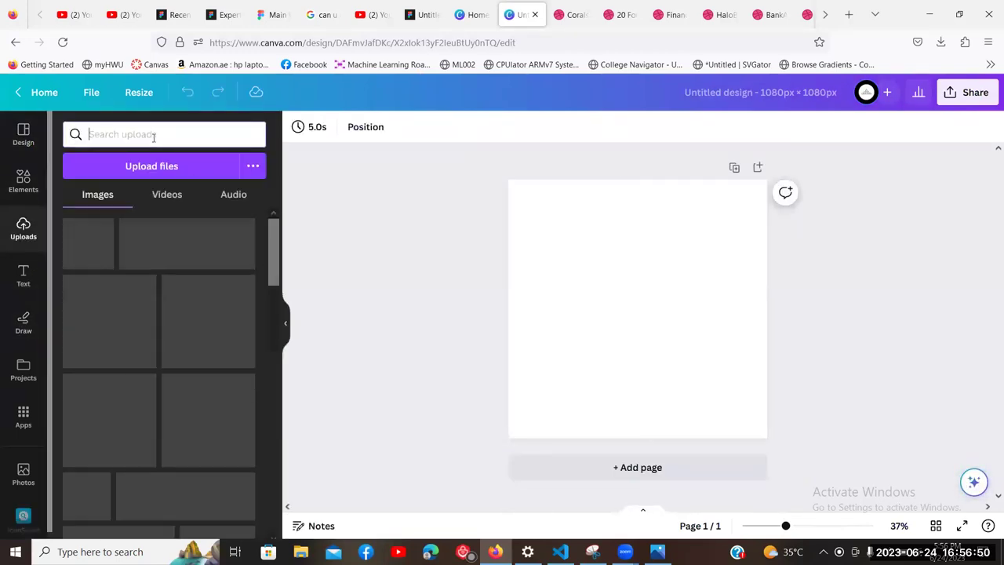
left_click(155, 135)
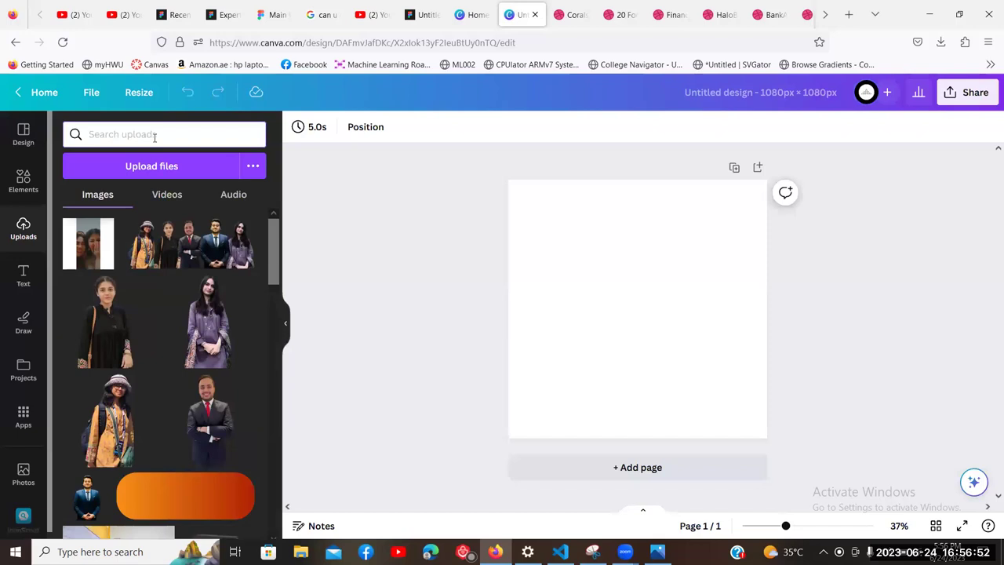
type("hap")
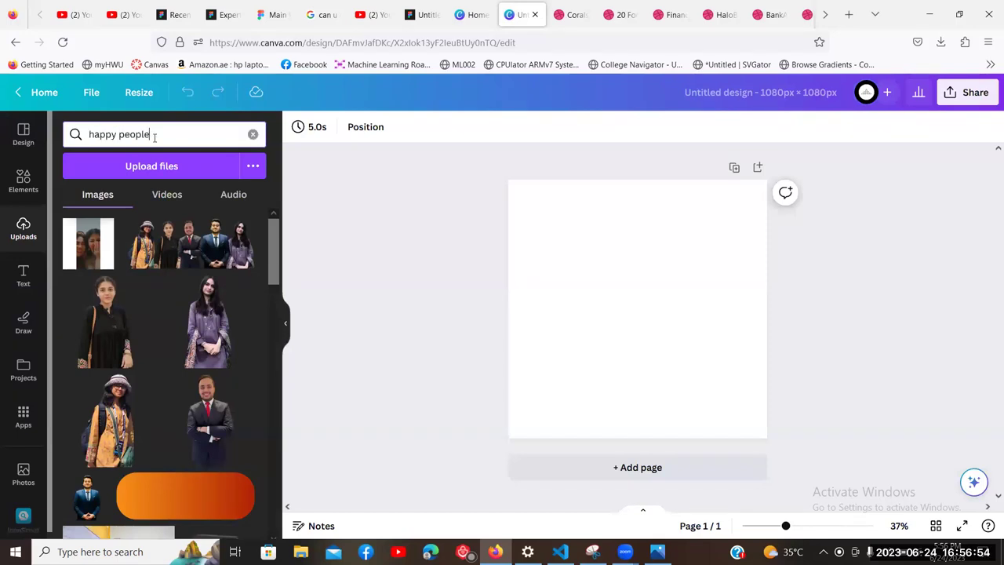
type("py people")
key("Return")
key("ctrl+a")
key("BackSpace")
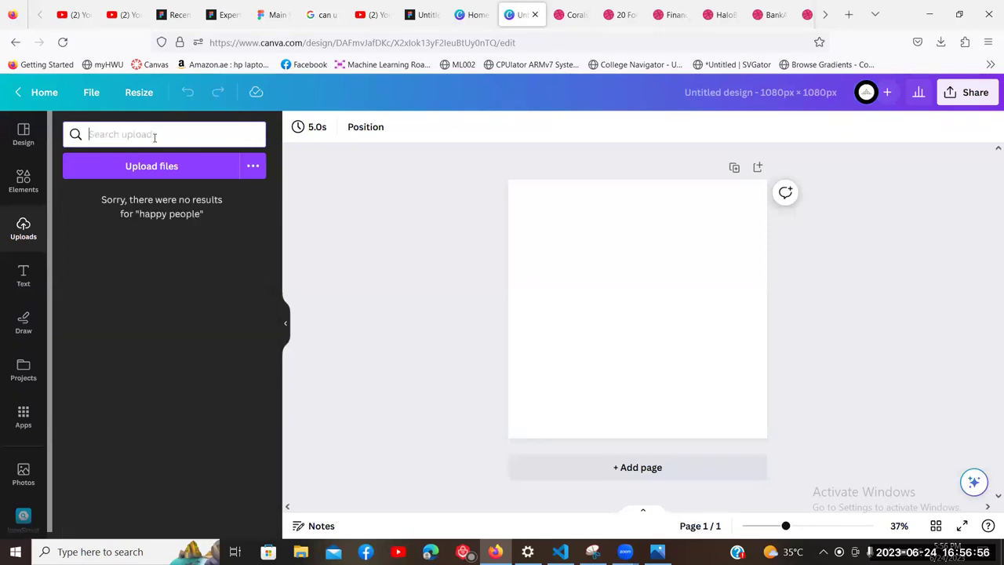
left_click(21, 180)
left_click(157, 135)
type("happy people")
key("Return")
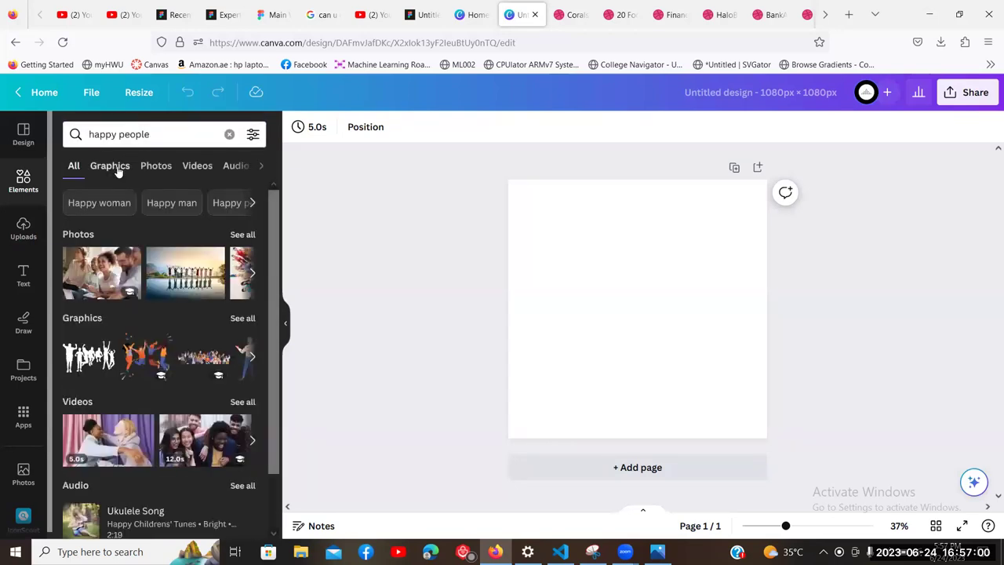
left_click(114, 167)
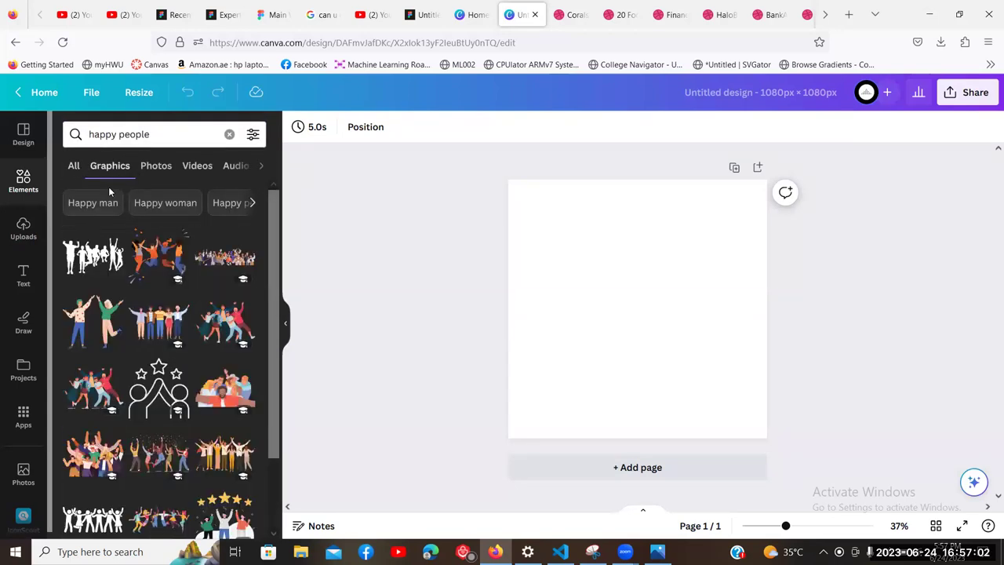
Step: Browse the graphics results and refine the search to 'happy person'
scroll(213, 302, "down", 5)
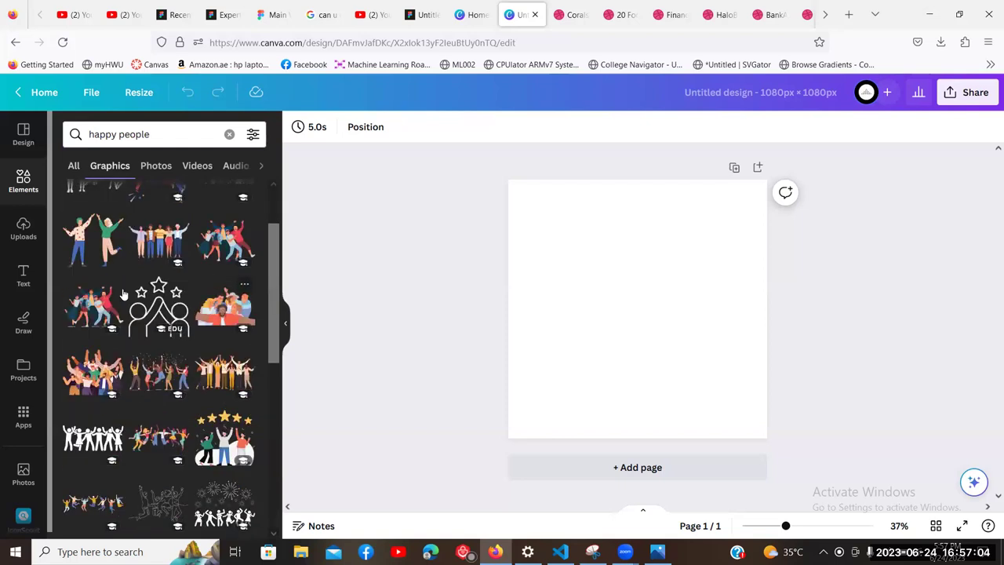
scroll(152, 264, "down", 4)
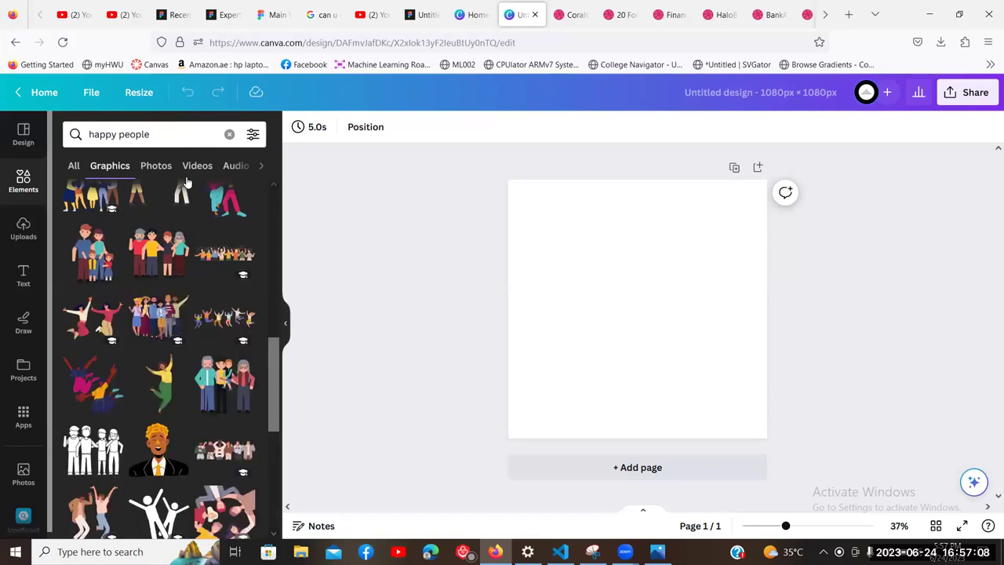
scroll(200, 246, "down", 4)
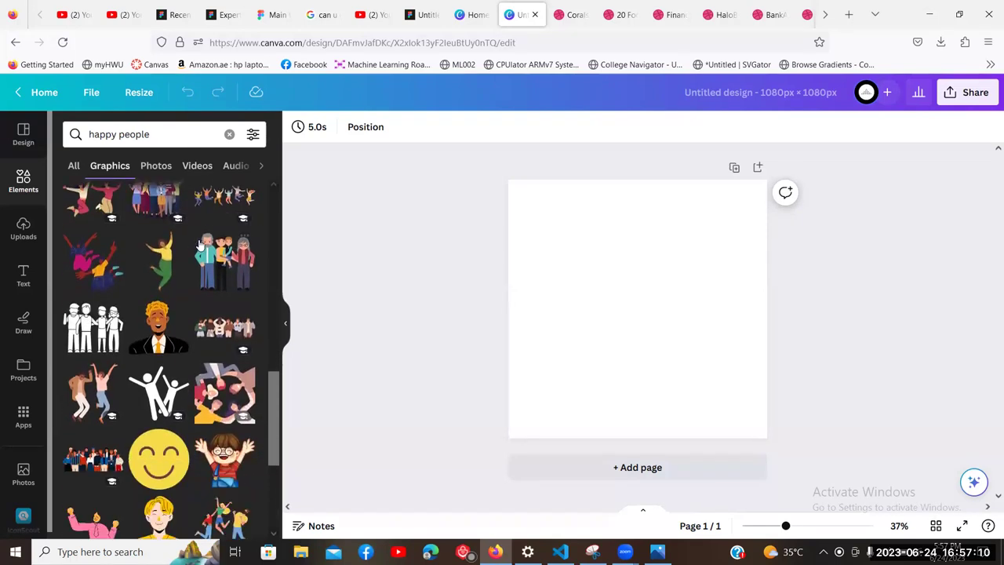
scroll(192, 232, "down", 2)
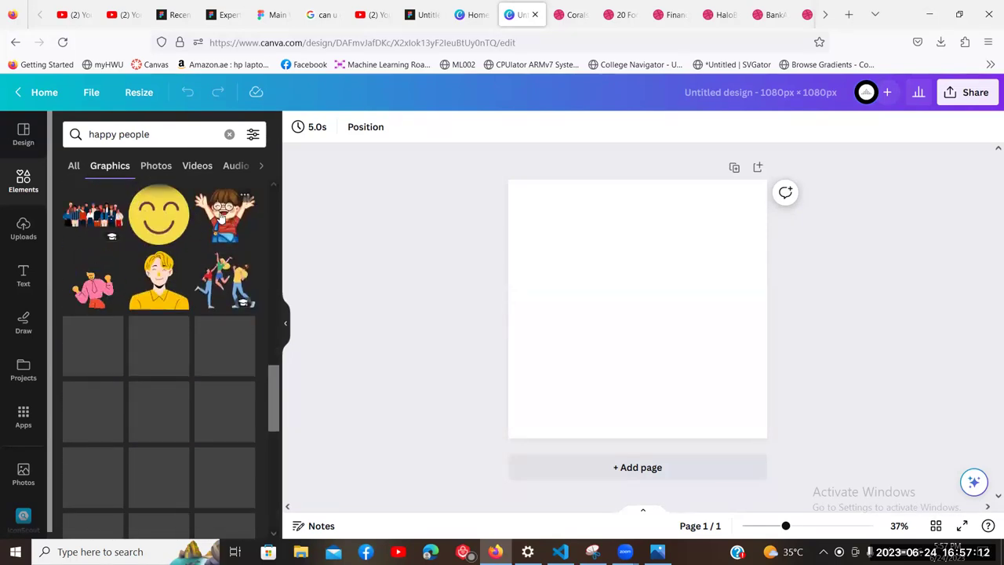
scroll(238, 275, "down", 1)
scroll(238, 275, "down", 2)
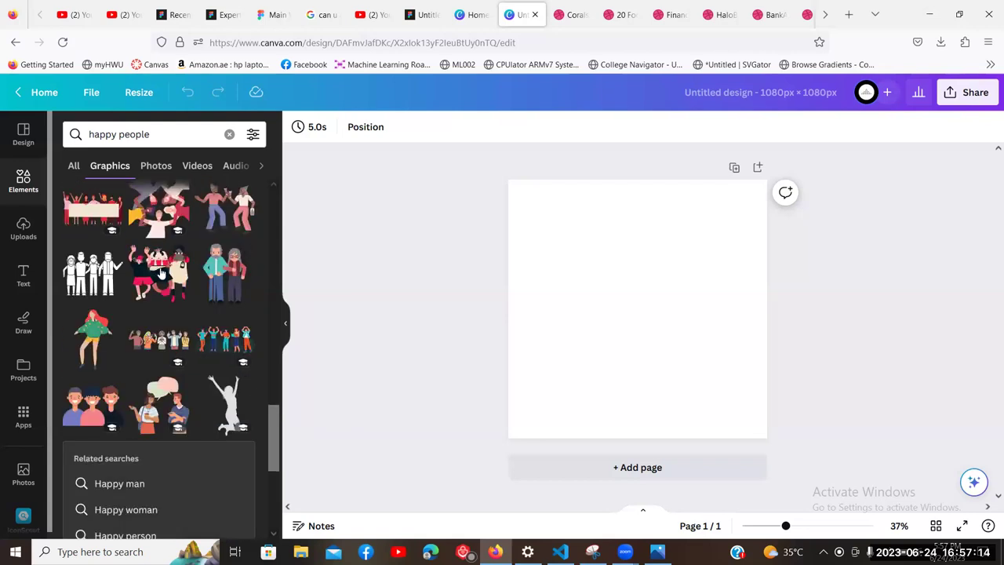
scroll(161, 272, "down", 3)
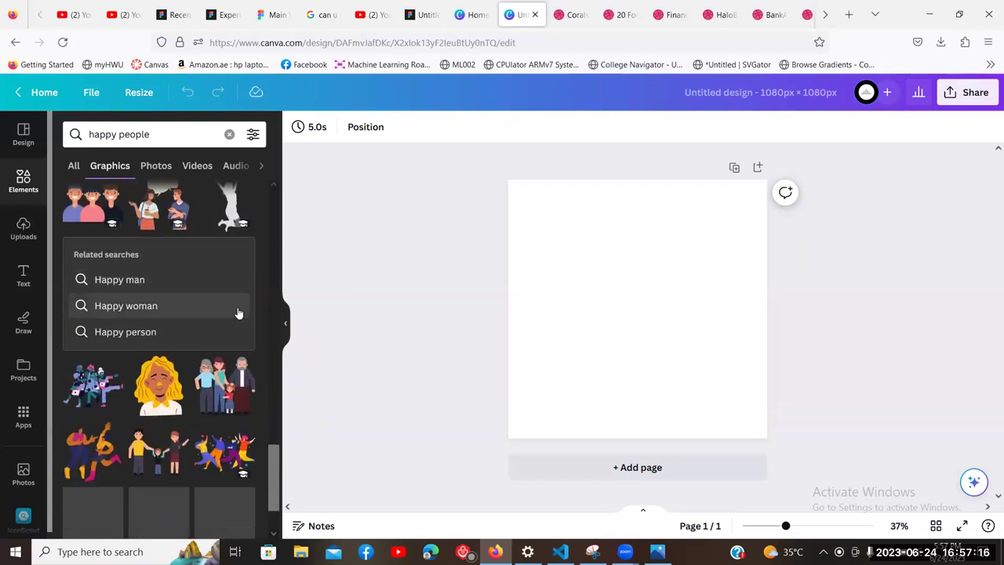
scroll(219, 337, "down", 3)
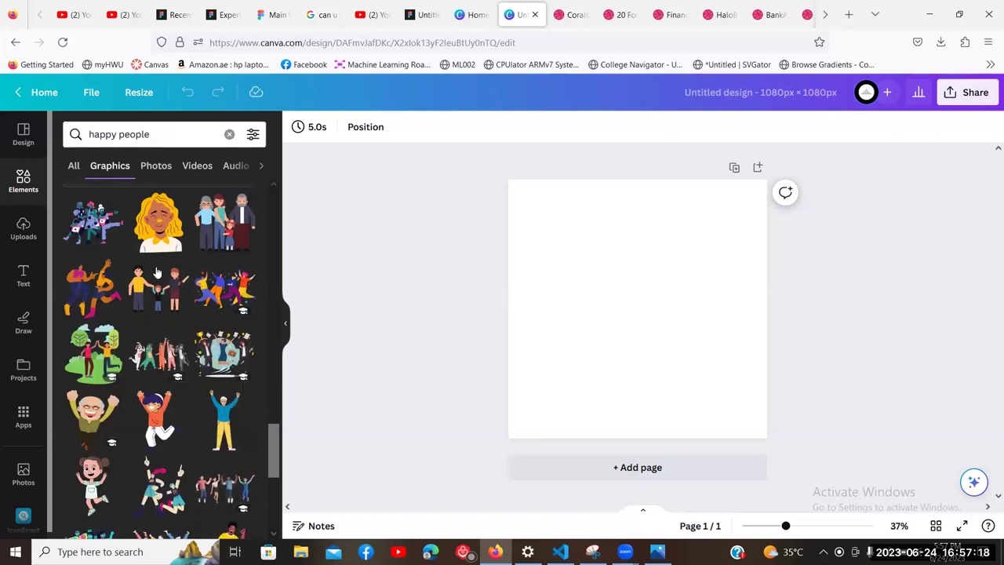
scroll(157, 236, "down", 4)
left_click(163, 133)
double_click(163, 134)
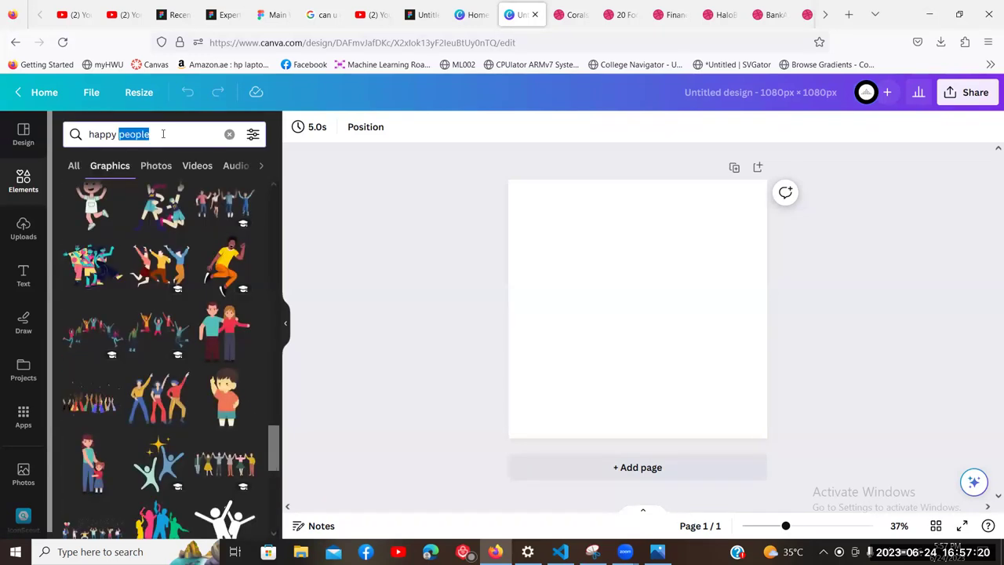
type("person")
key("Return")
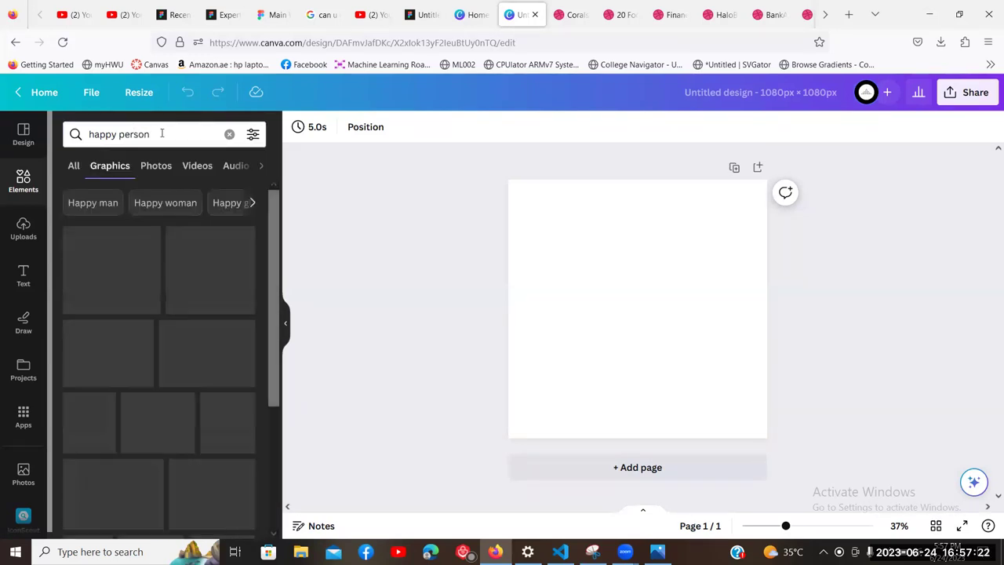
scroll(192, 243, "down", 3)
scroll(173, 235, "down", 3)
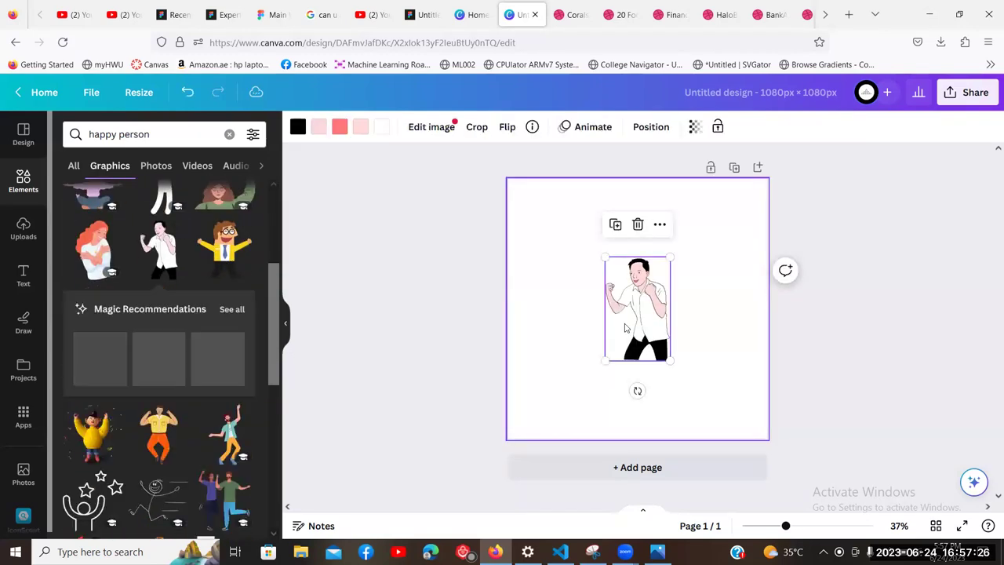
Step: Swap the white-shirt man for the bearded peace-sign man, enlarged to near page height
key("Delete")
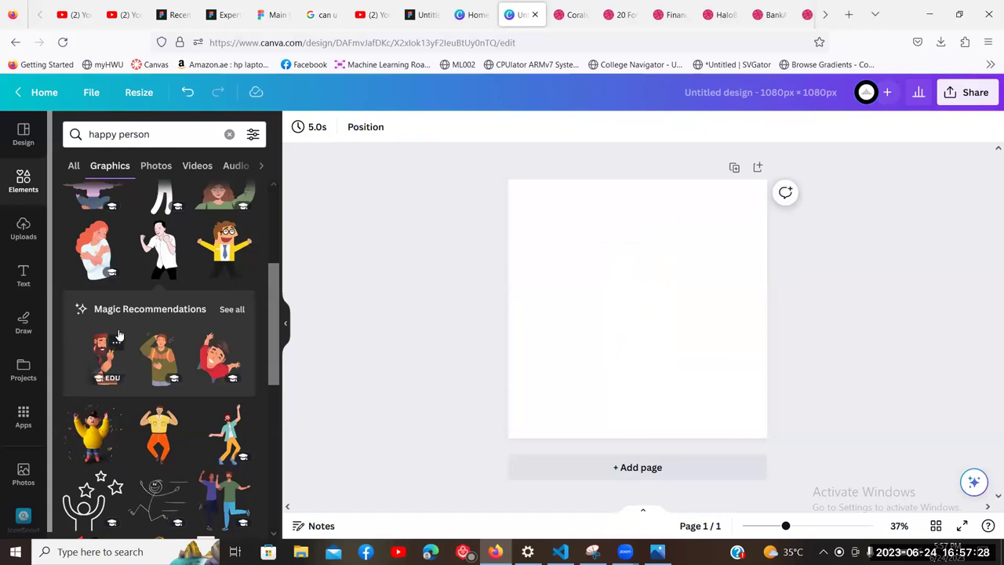
scroll(167, 246, "down", 1)
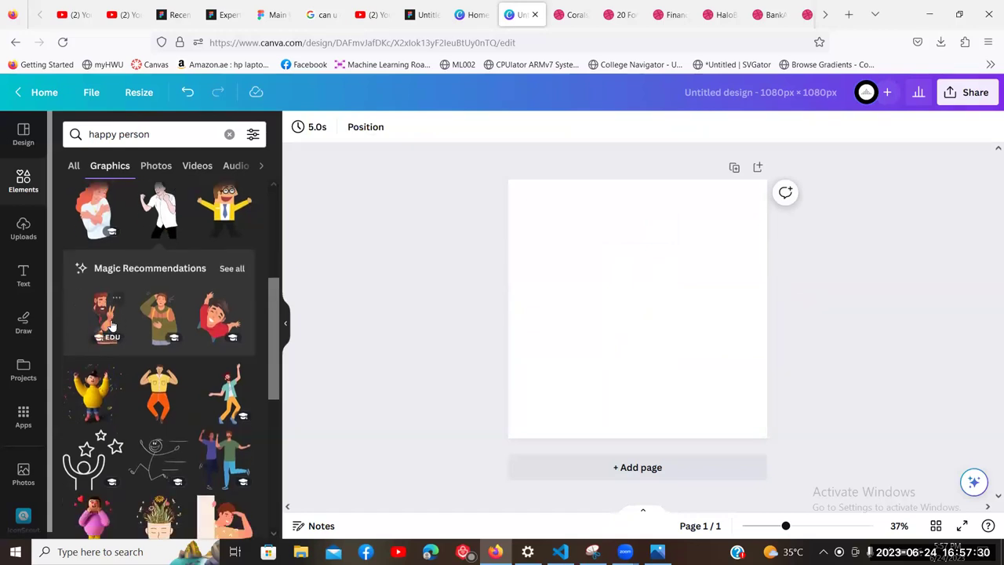
left_click(102, 314)
left_click_drag(567, 416, 550, 440)
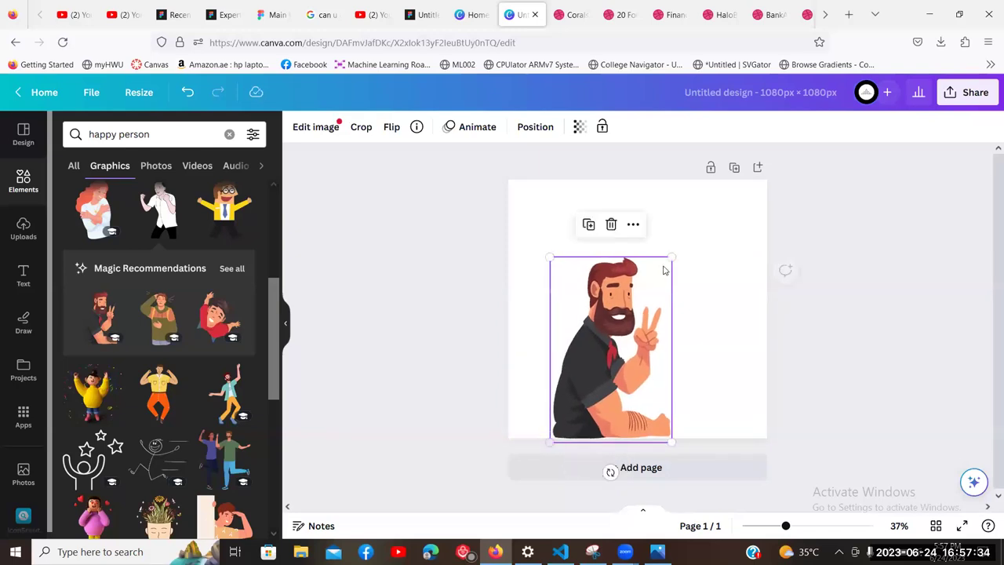
left_click_drag(671, 257, 723, 181)
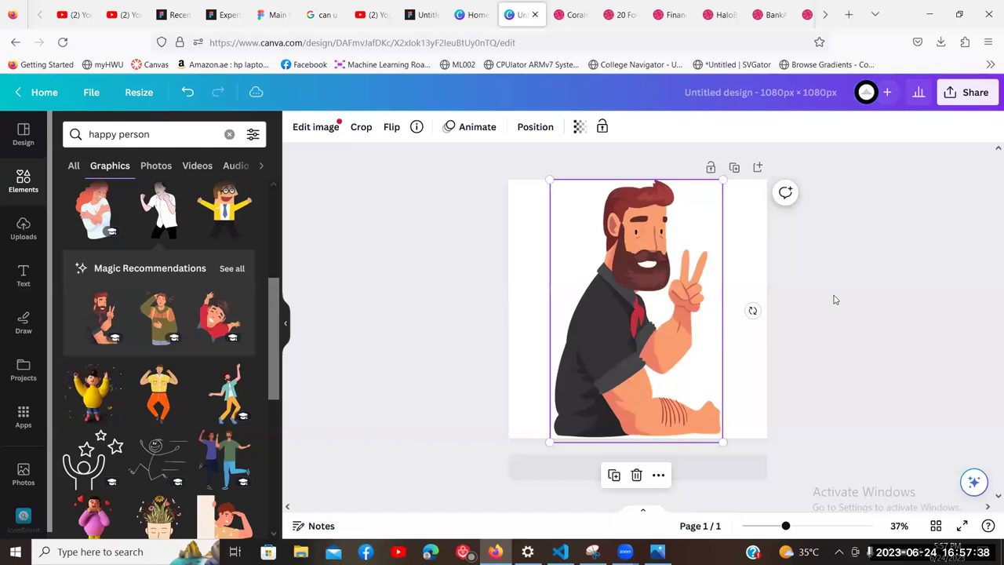
left_click(867, 209)
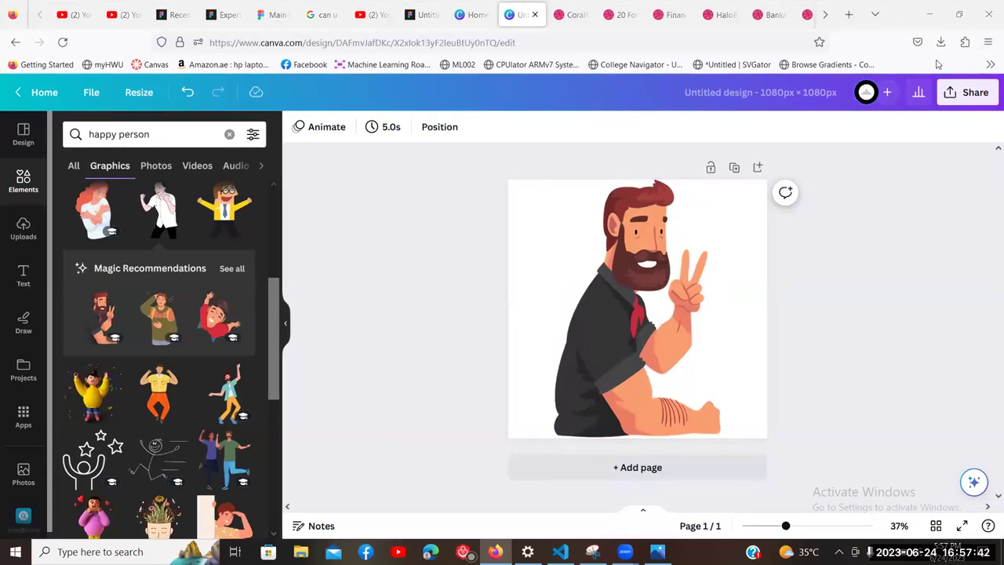
Step: Download the design as an SVG file
left_click(970, 93)
scroll(807, 401, "down", 1)
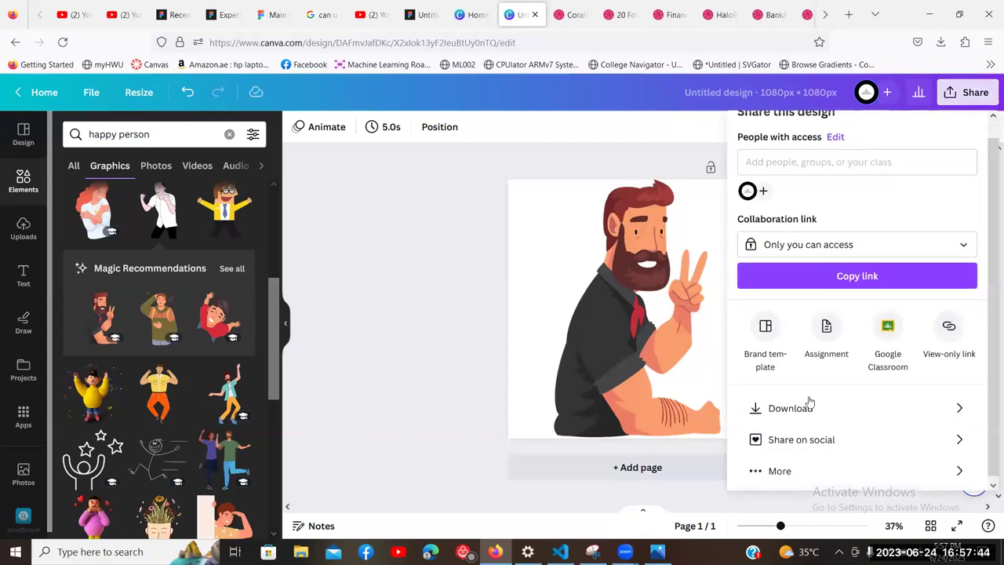
left_click(811, 399)
left_click(822, 193)
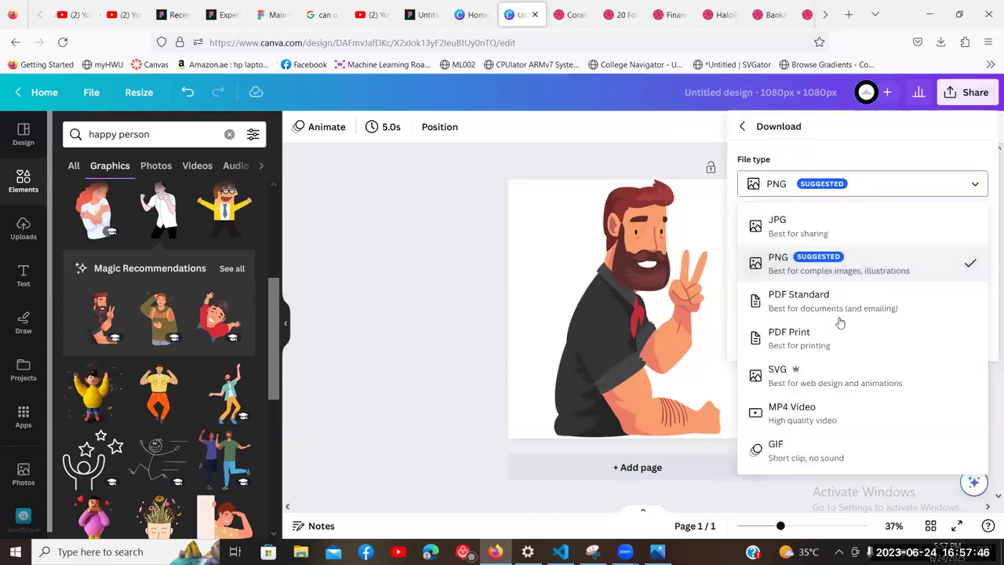
left_click(829, 390)
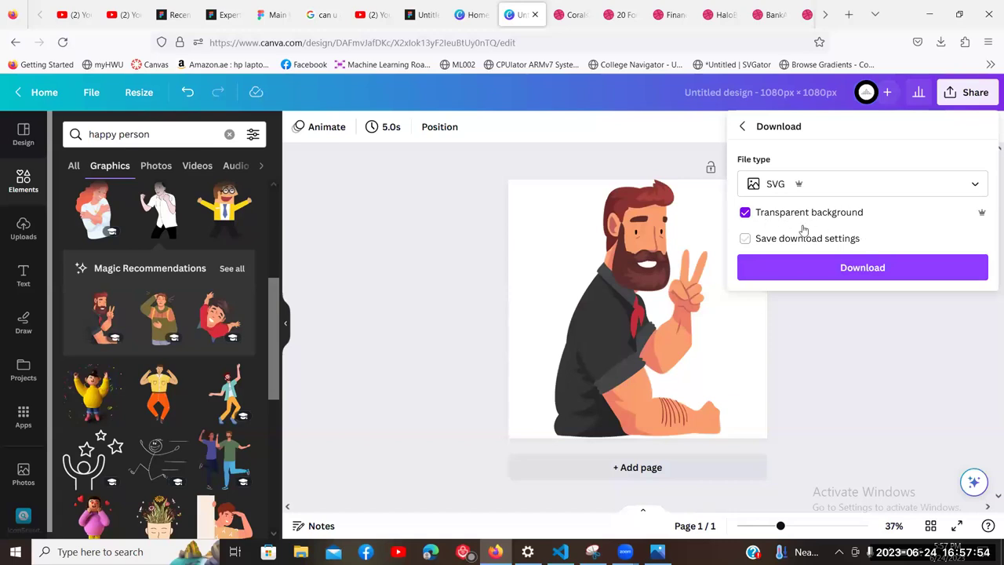
left_click(858, 271)
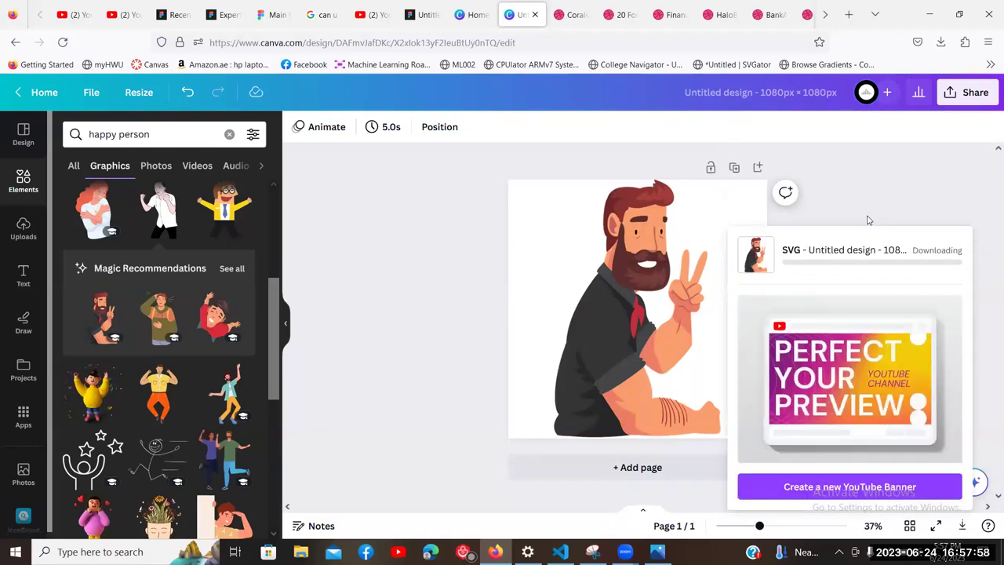
left_click(970, 180)
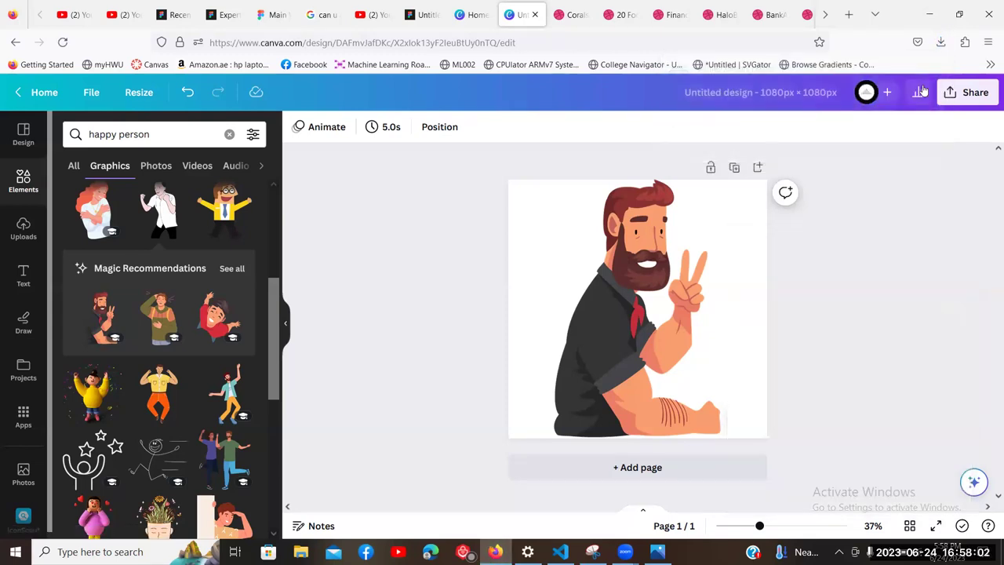
Step: Download it again as a transparent-background PNG and return to the Figma file
left_click(968, 92)
left_click(824, 429)
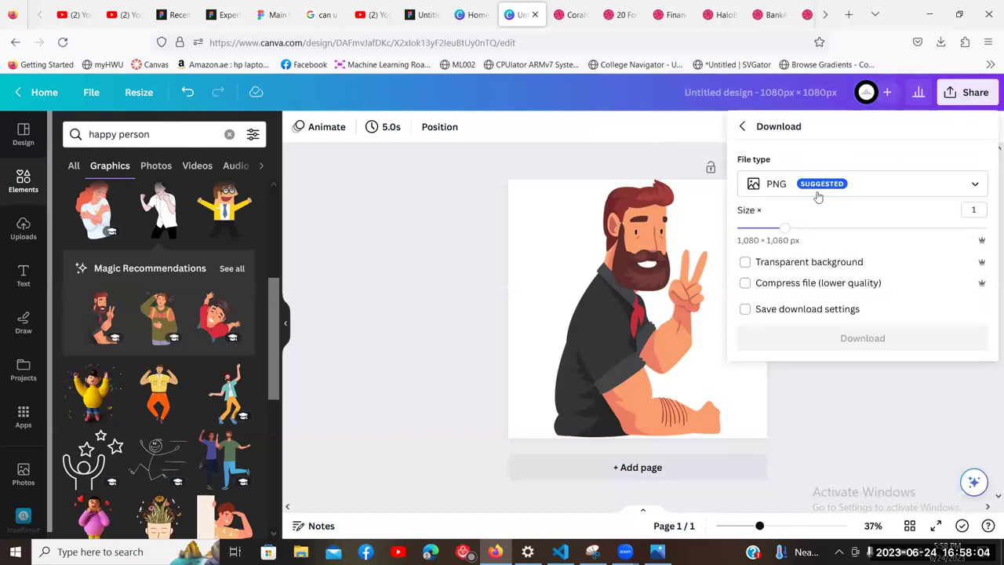
left_click(796, 267)
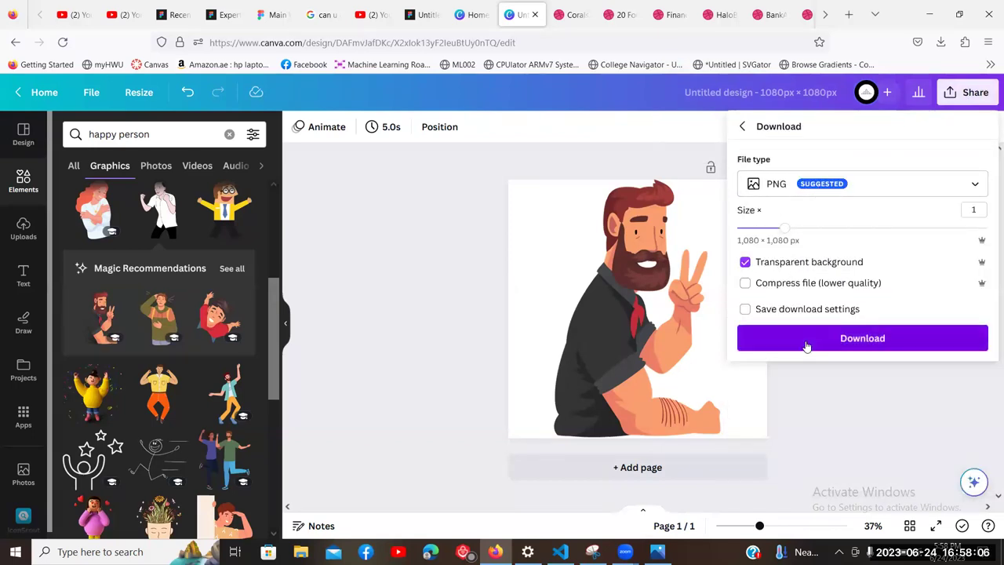
left_click(807, 346)
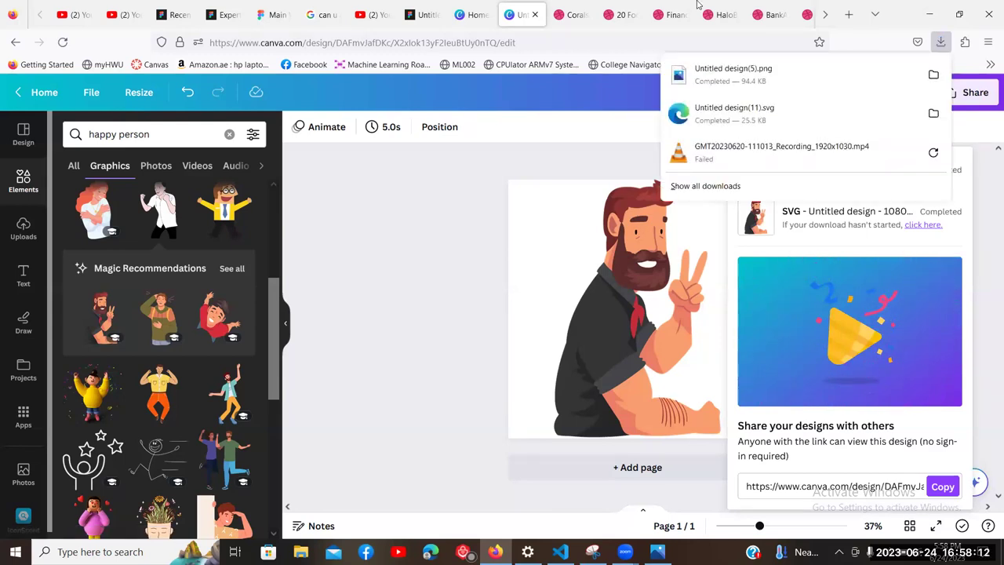
left_click(422, 11)
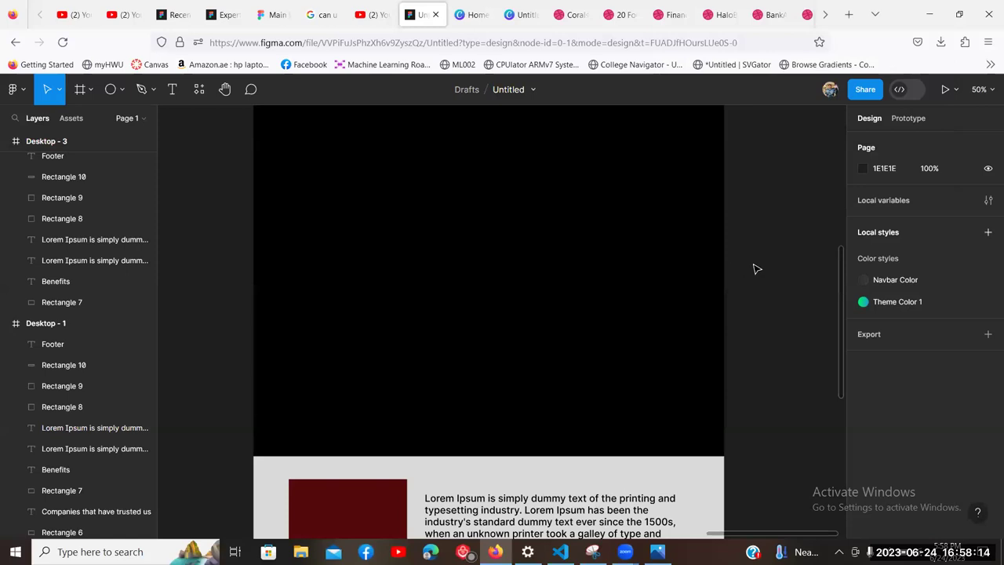
Step: Place the downloaded transparent PNG, Untitled design(5).png, on the Figma canvas
key("ctrl+minus")
scroll(706, 302, "up", 3)
scroll(620, 264, "right", 3)
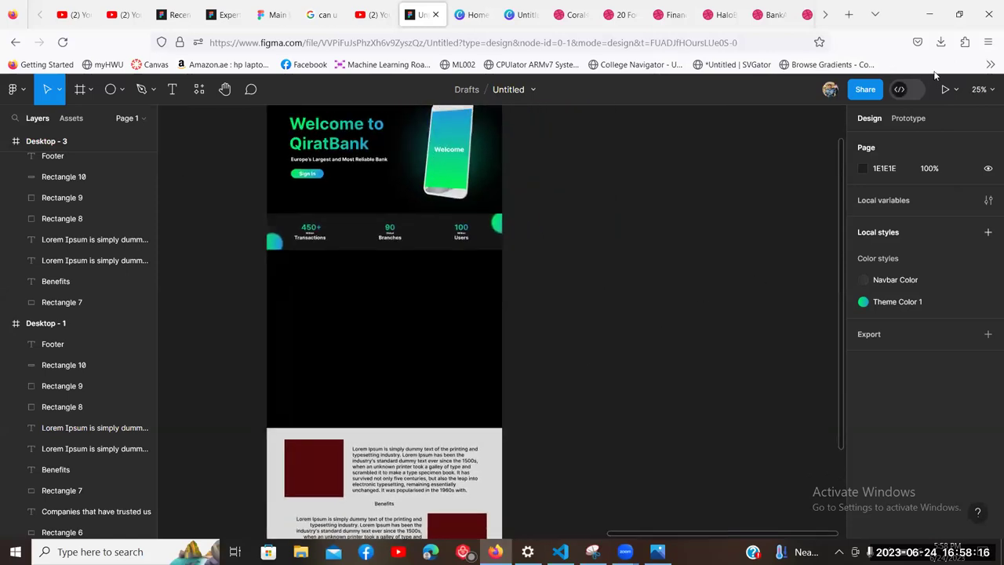
left_click(941, 41)
left_click_drag(733, 74, 644, 255)
left_click(750, 410)
scroll(643, 398, "right", 2)
left_click(543, 259)
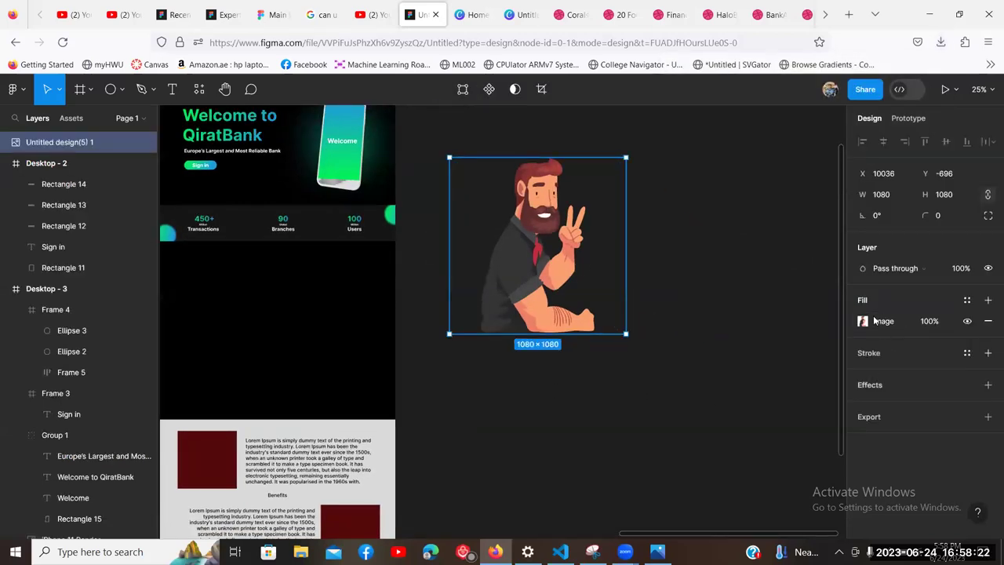
left_click(863, 321)
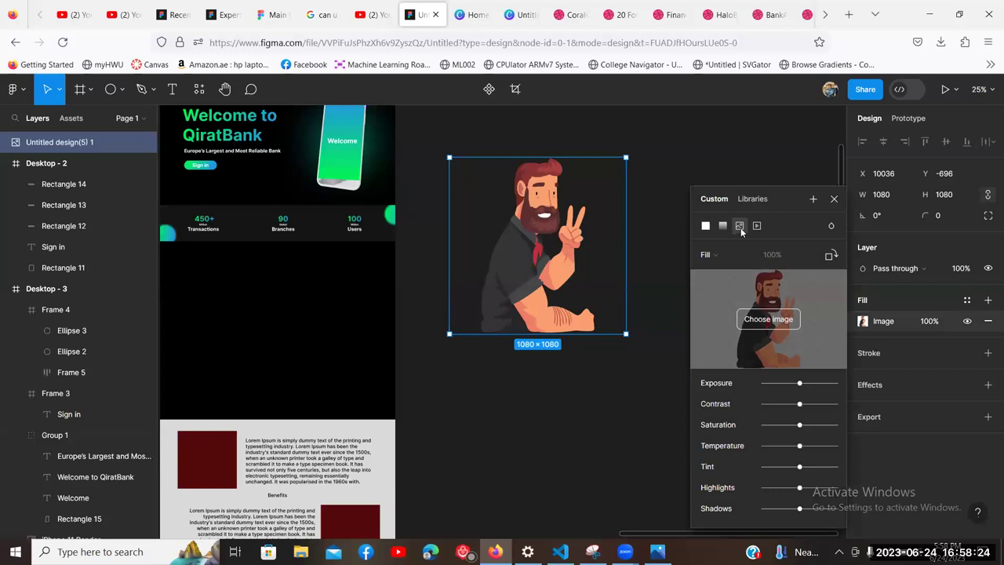
left_click(687, 151)
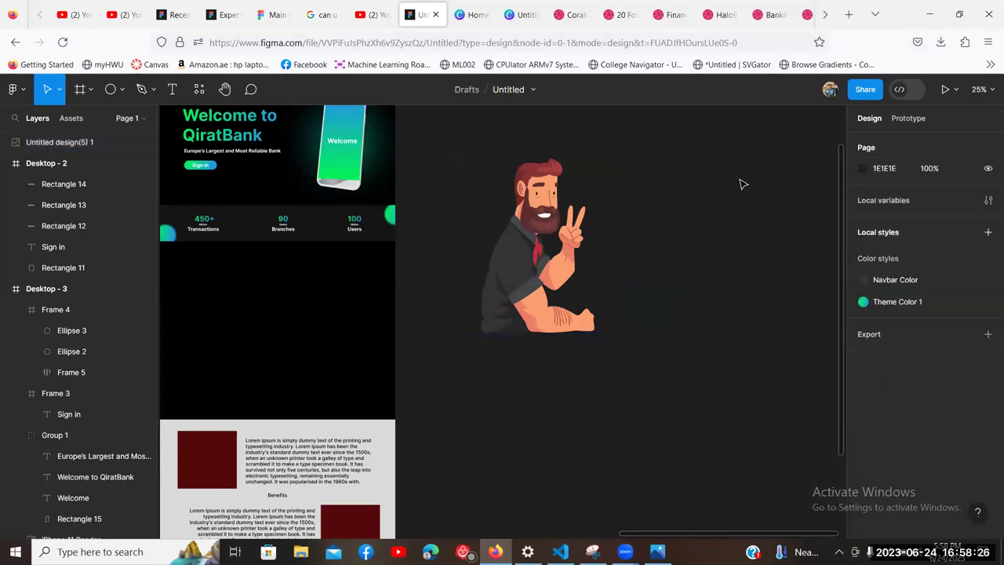
Step: Place Untitled design(11).svg on the canvas beside the PNG
scroll(590, 182, "right", 3)
left_click(940, 42)
left_click_drag(729, 110, 653, 255)
Step: Recolour the SVG character's shirt bright green 00F854
left_click(690, 374)
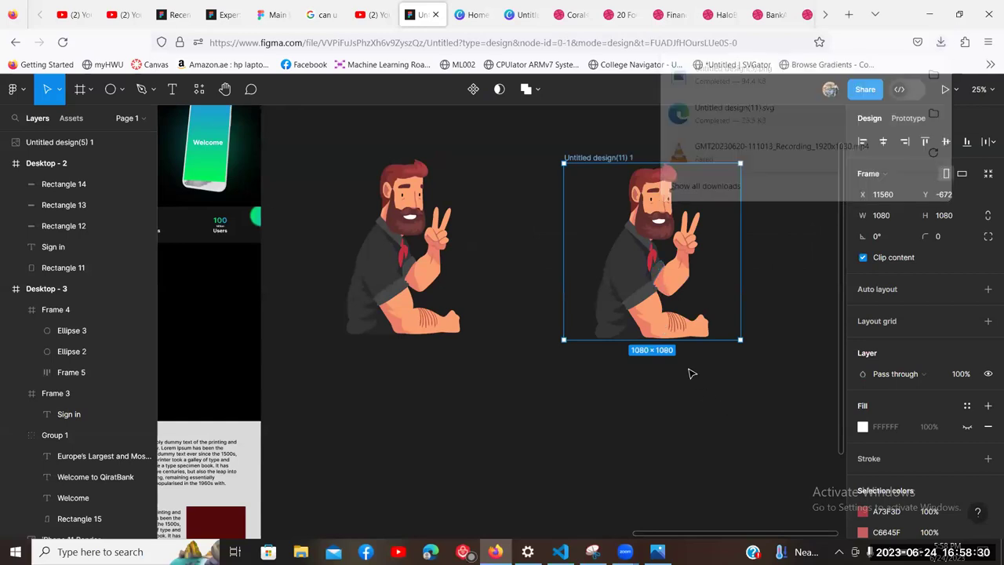
left_click(690, 374)
left_click(635, 284)
left_click(634, 262)
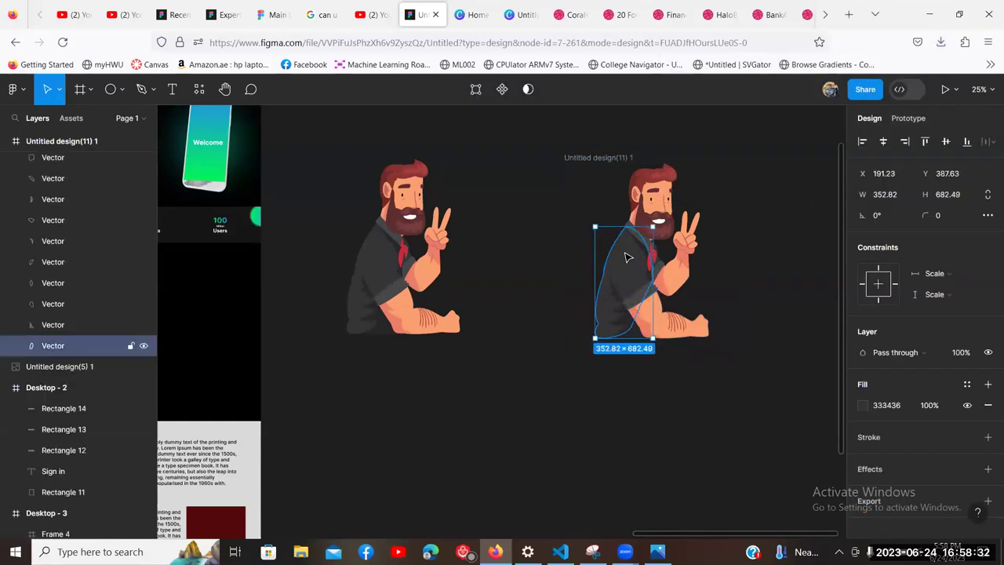
left_click(863, 404)
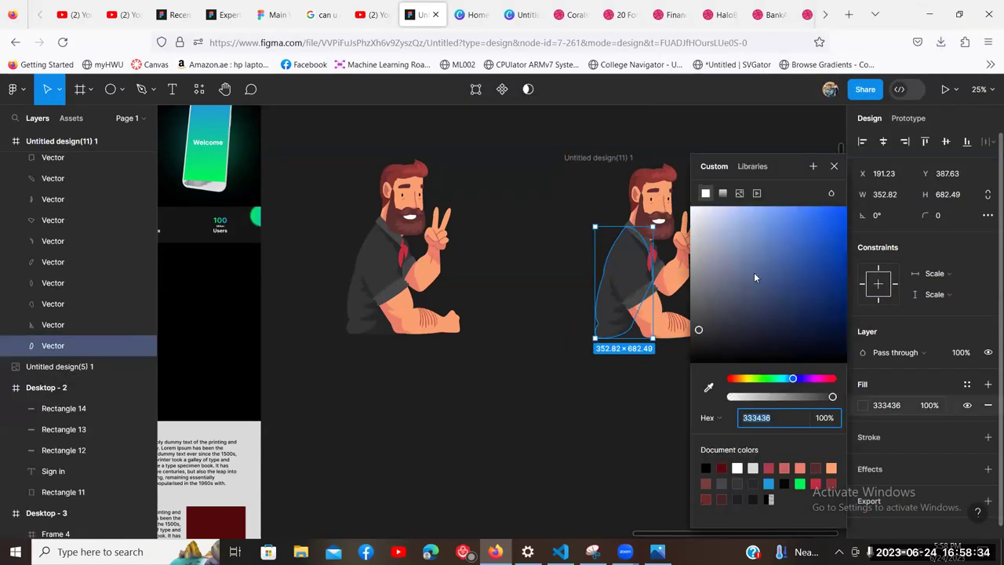
left_click(819, 239)
left_click(804, 291)
left_click(743, 234)
left_click_drag(743, 242, 736, 335)
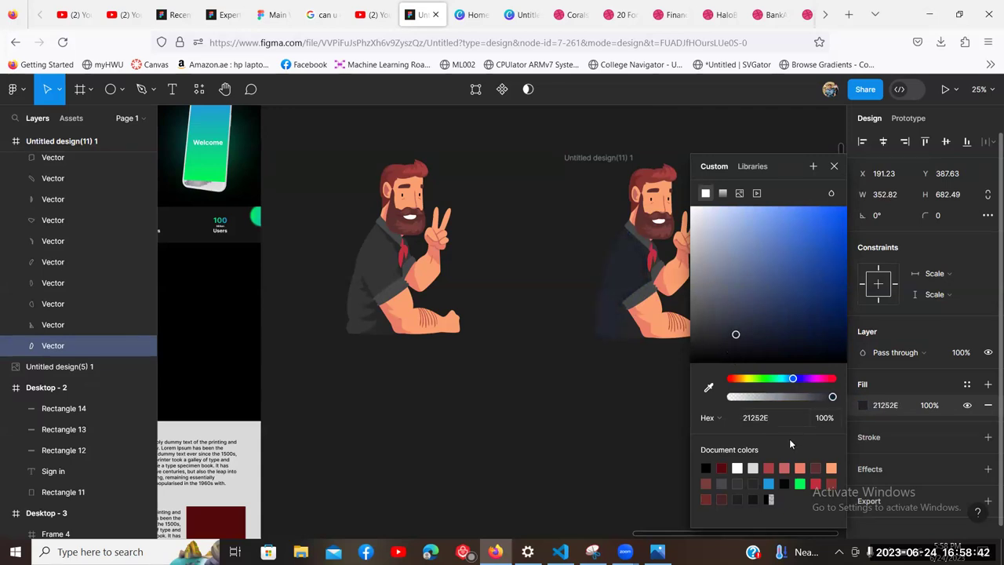
left_click(799, 483)
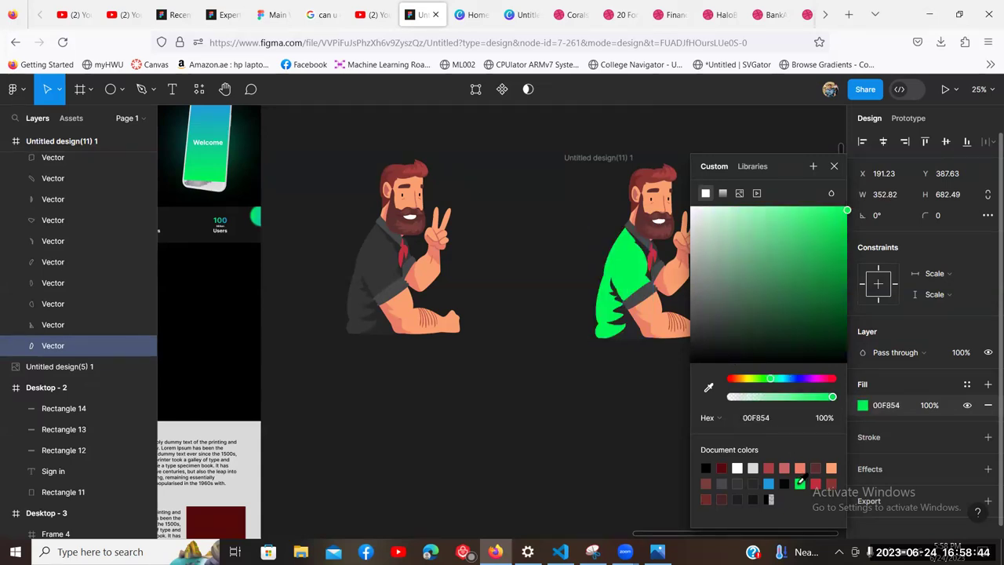
Step: Make the arm band the blue 1F99DE document colour
left_click(644, 297)
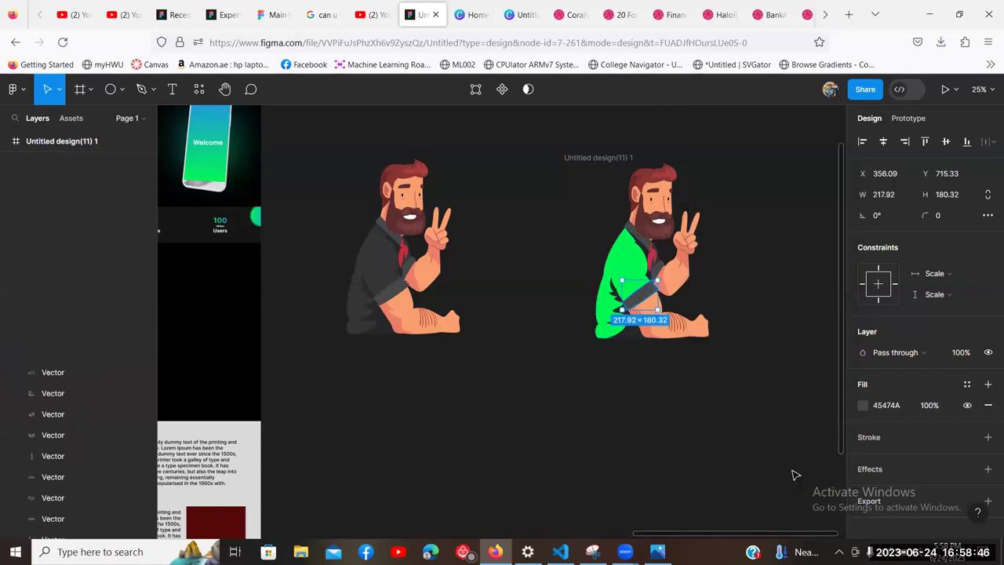
left_click(863, 405)
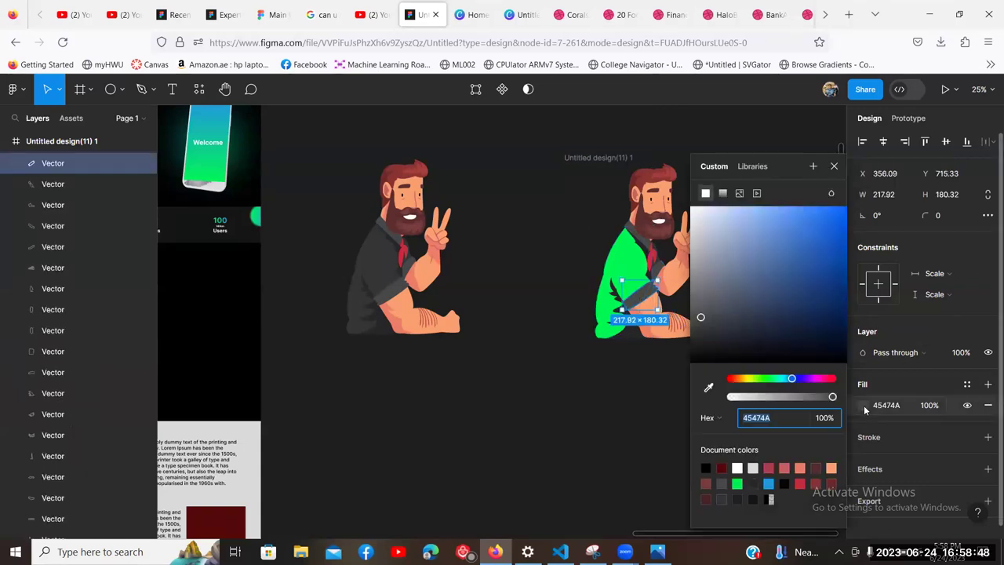
left_click(768, 483)
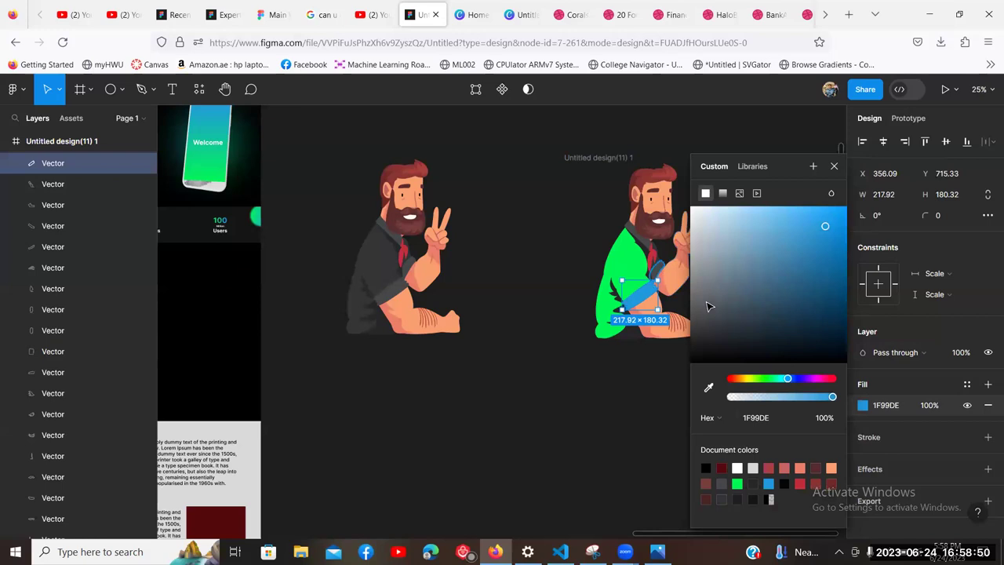
left_click(655, 274)
left_click(862, 406)
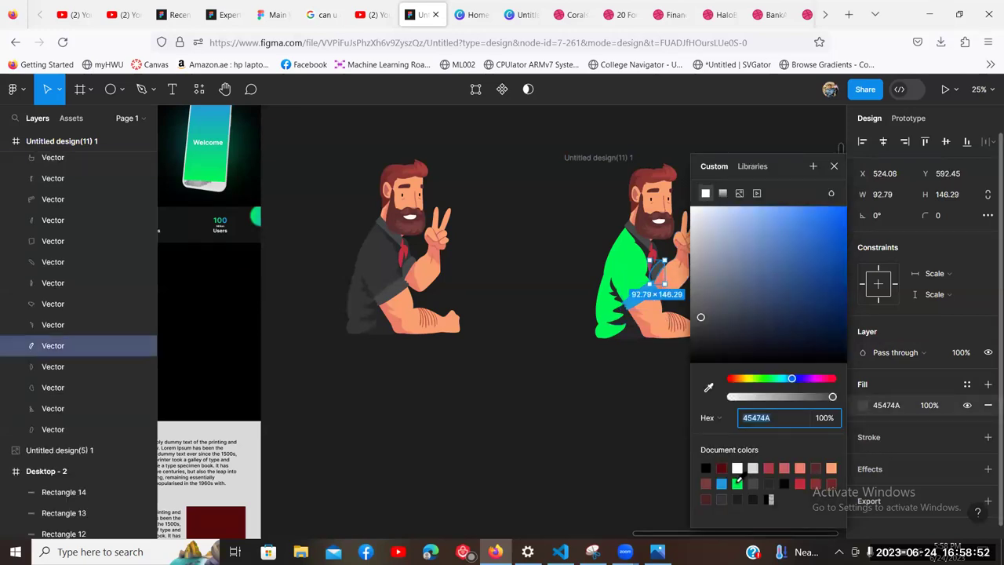
left_click(737, 482)
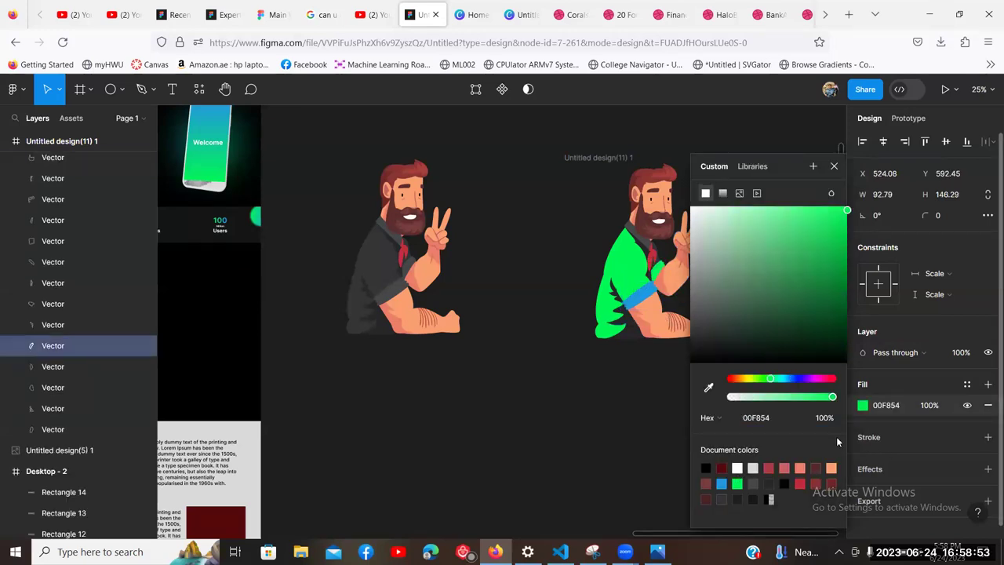
left_click(723, 483)
left_click(617, 437)
Step: Make the character's hair blue
left_click(640, 181)
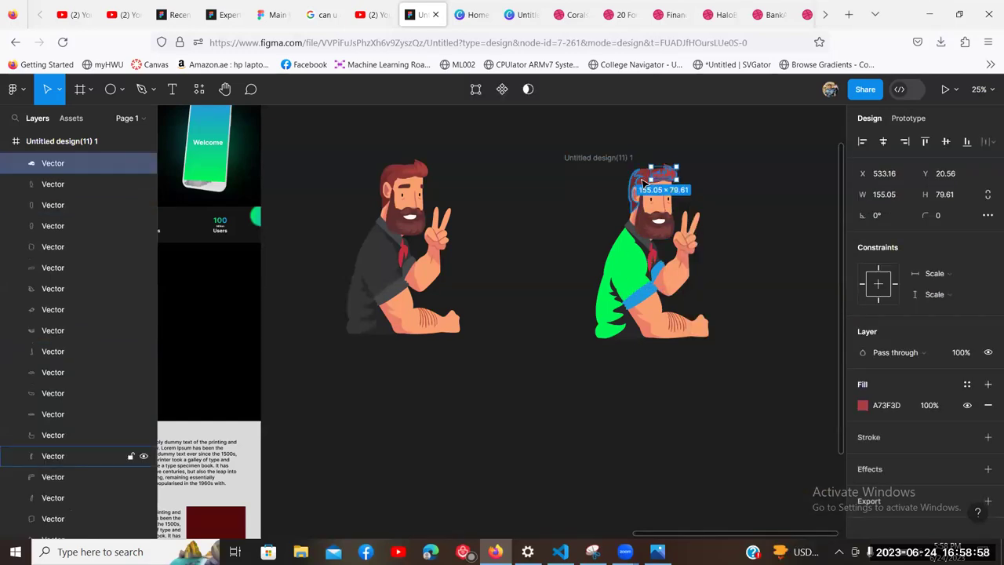
left_click(863, 405)
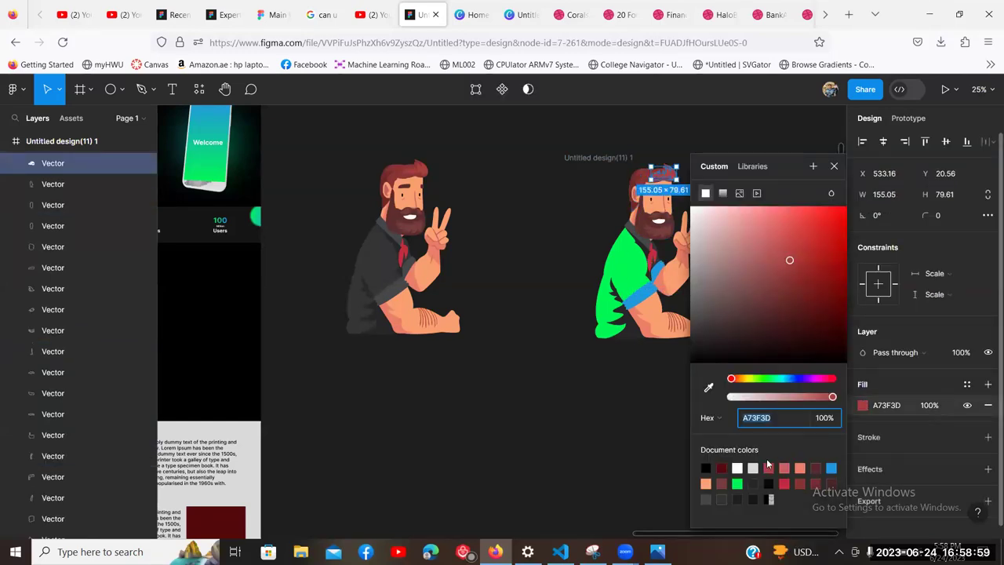
left_click(833, 467)
left_click(619, 431)
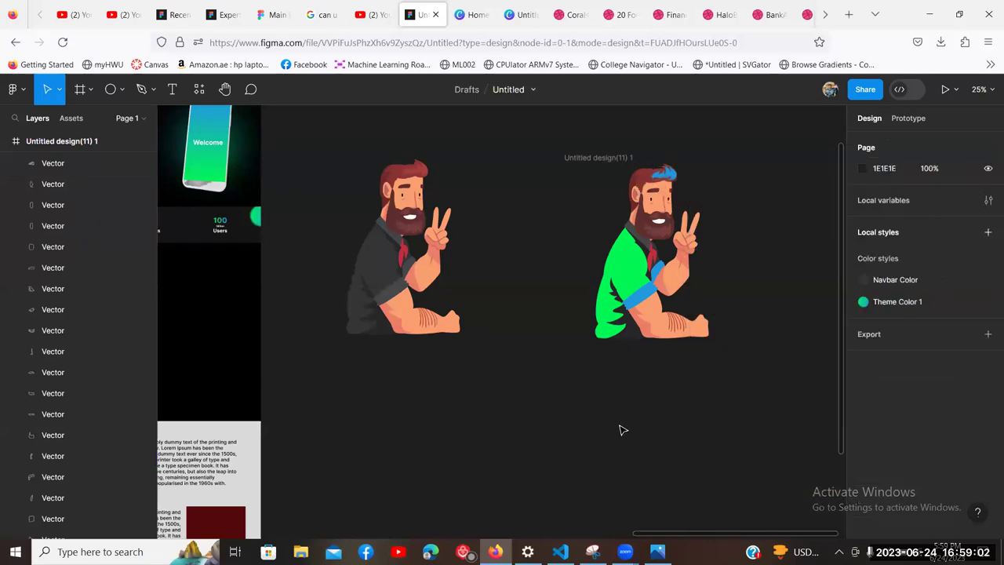
Step: Select the whole green character frame and cut it from the canvas
scroll(683, 425, "left", 2)
scroll(683, 425, "up", 1)
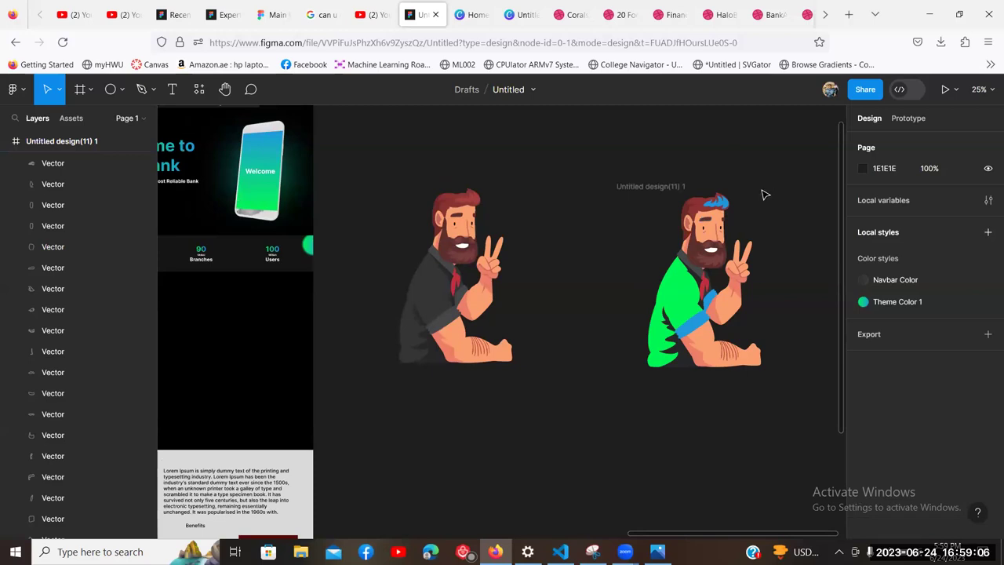
scroll(651, 401, "left", 2)
scroll(650, 401, "down", 1)
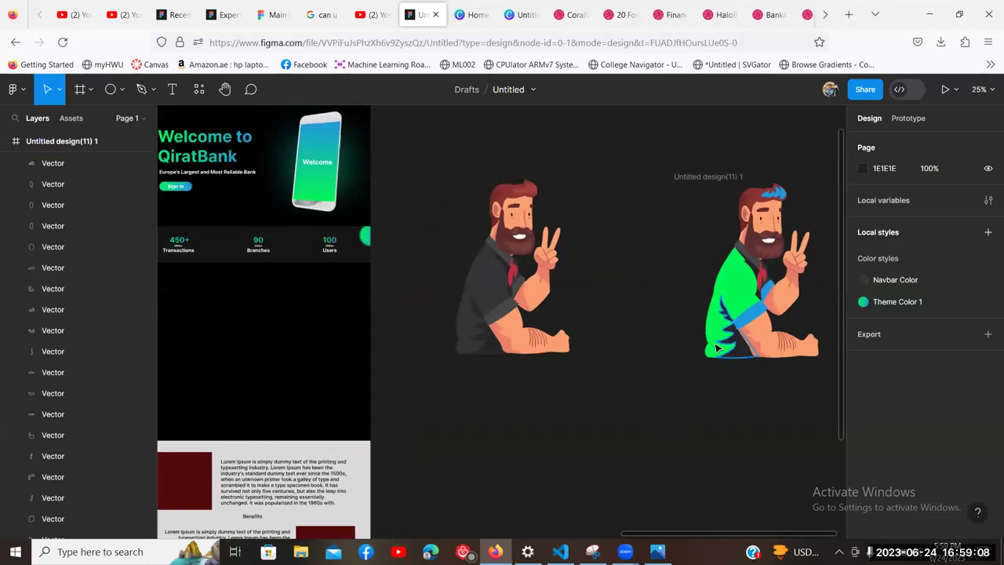
scroll(715, 347, "down", 3)
scroll(746, 338, "left", 2)
scroll(746, 338, "down", 1)
left_click(686, 307)
left_click_drag(683, 343, 753, 259)
left_click(753, 259)
left_click(679, 222)
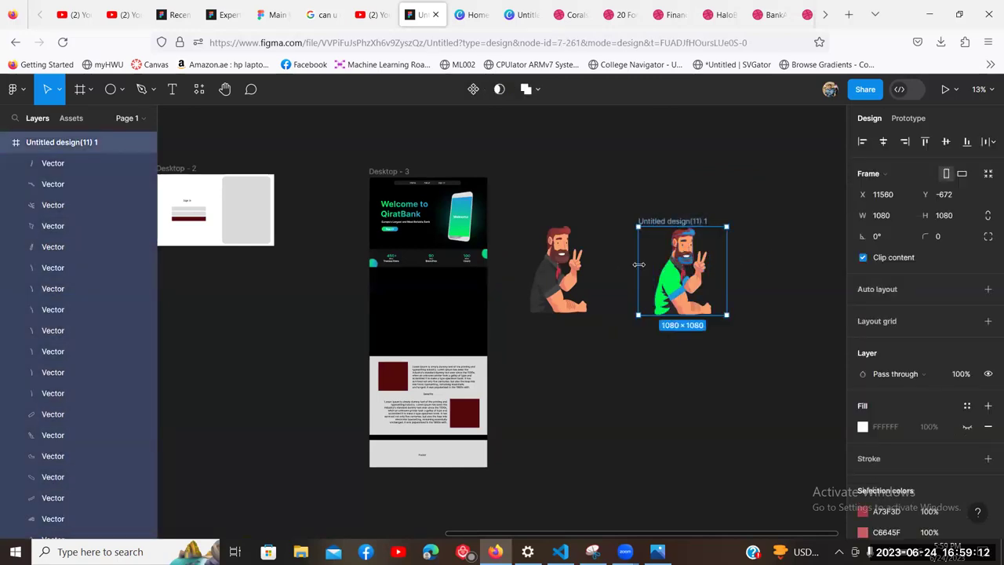
key("Delete")
Step: Delete the faded grey character and paste the green one into Desktop - 3
left_click(577, 288)
key("Delete")
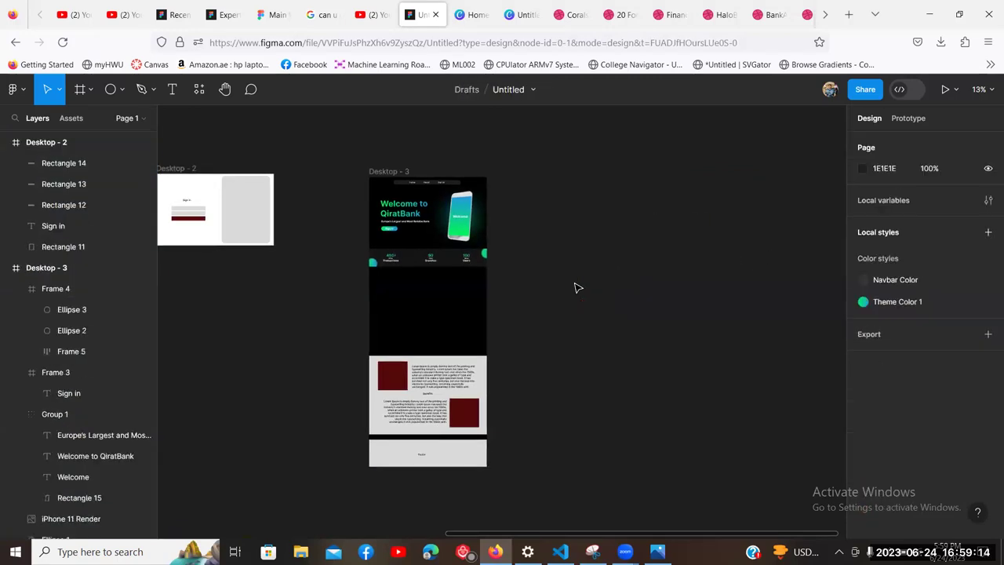
scroll(627, 251, "left", 2)
scroll(628, 251, "down", 1)
left_click(508, 130)
key("ctrl+z")
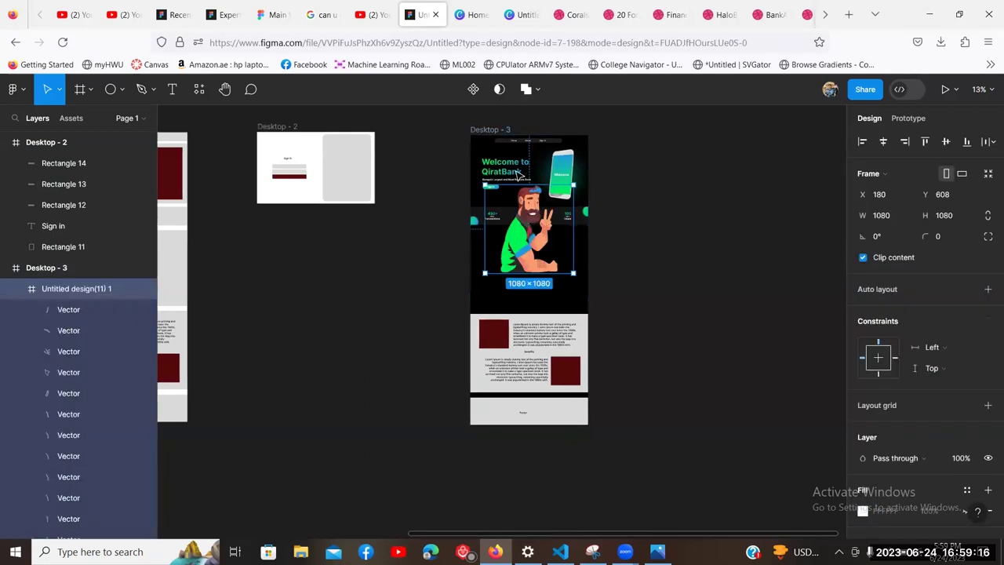
Step: Scale the character to 418×418 and move it left below the stats, at X 152, Y 1298
key("k")
left_click_drag(481, 180, 539, 241)
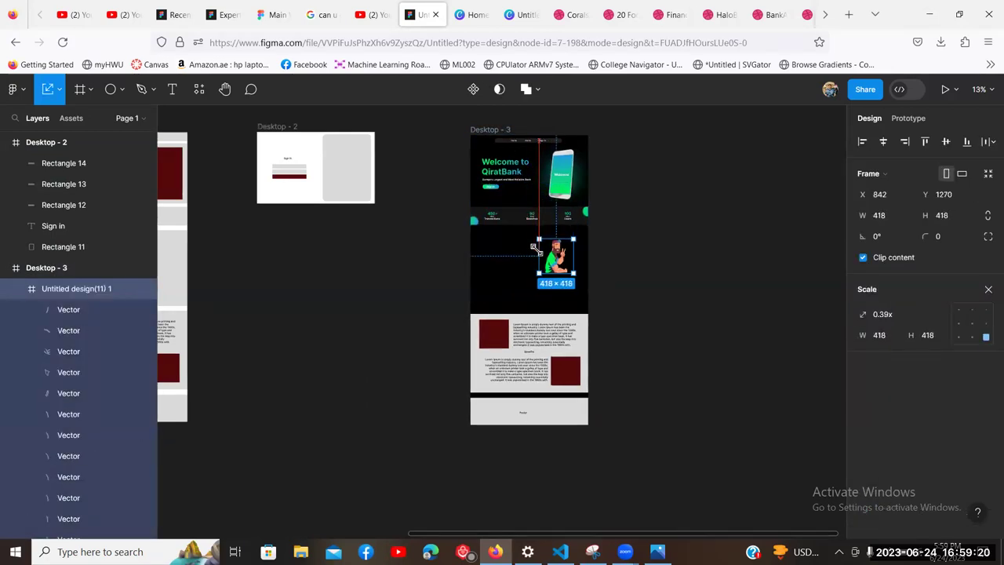
left_click(649, 295)
scroll(644, 287, "up", 5)
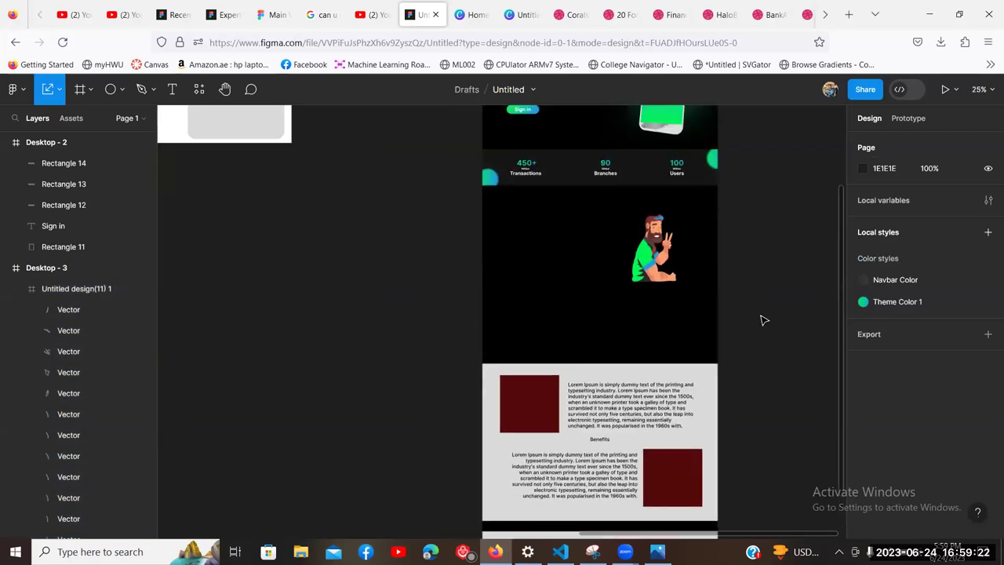
scroll(761, 320, "up", 3)
scroll(648, 361, "down", 1)
left_click(621, 306)
left_click_drag(619, 306, 413, 323)
left_click_drag(471, 284, 447, 276)
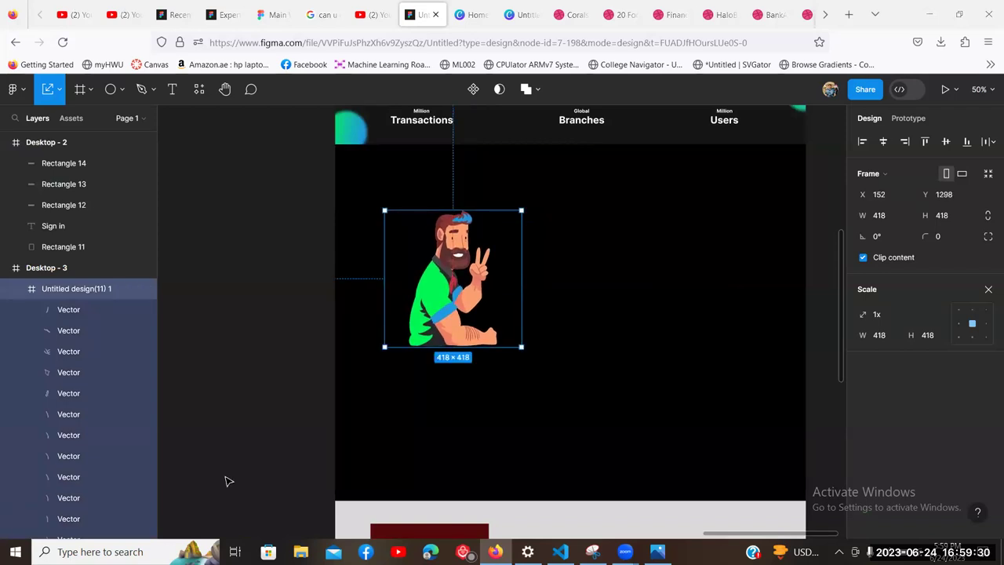
Step: Nudge the character slightly left and down
left_click(578, 352)
scroll(542, 369, "up", 2)
left_click_drag(494, 385, 483, 386)
left_click(573, 383)
scroll(549, 360, "down", 1)
scroll(549, 361, "right", 1)
left_click_drag(426, 354, 416, 360)
left_click(549, 379)
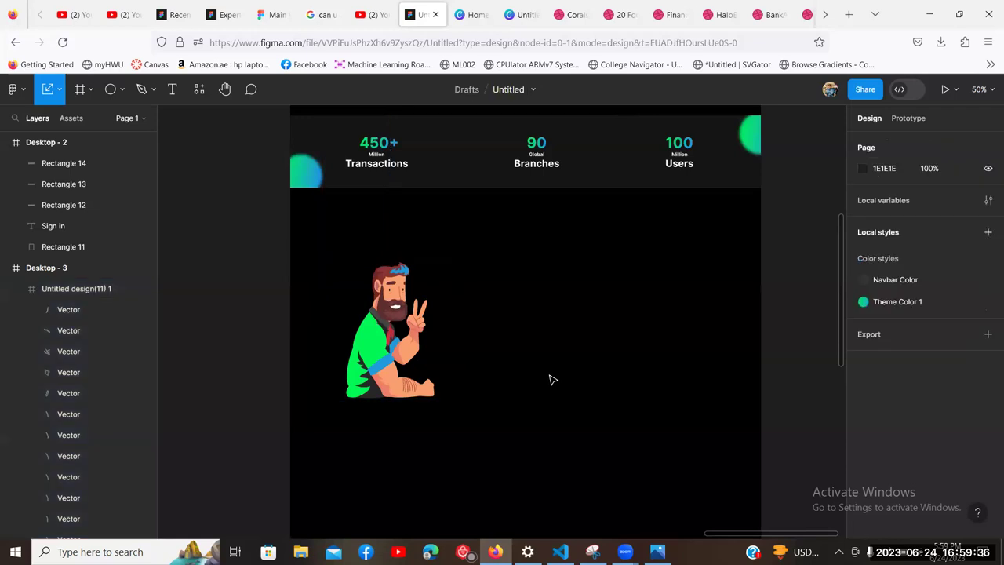
Step: Paste a copy of the benefits Lorem Ipsum paragraph to the right of the character
scroll(550, 378, "down", 4)
scroll(550, 374, "down", 6)
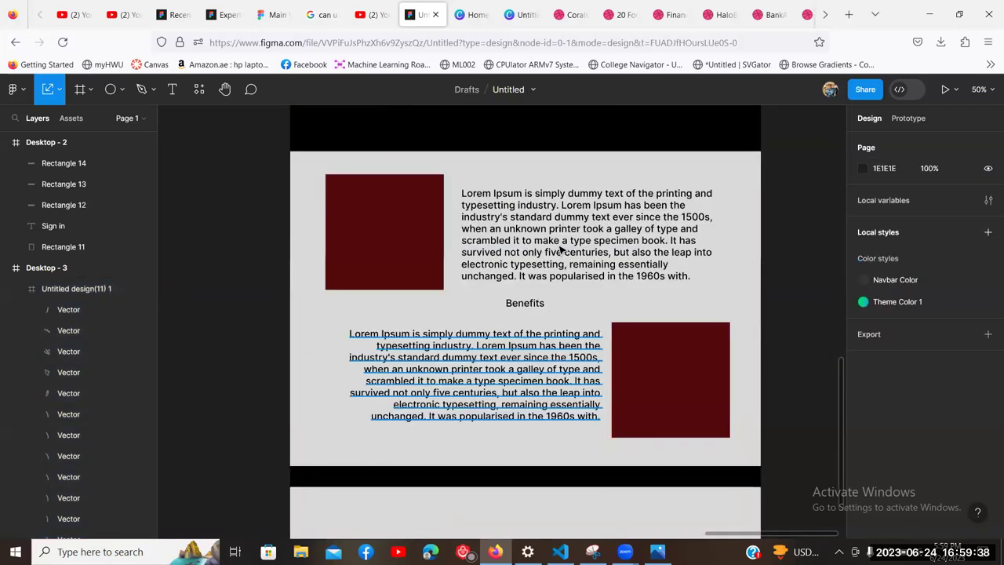
left_click(562, 248)
scroll(539, 298, "up", 10)
left_click(510, 312)
key("ctrl+v")
left_click_drag(596, 337, 682, 350)
Step: Make the paragraph text fill white (FFFFFF)
key("v")
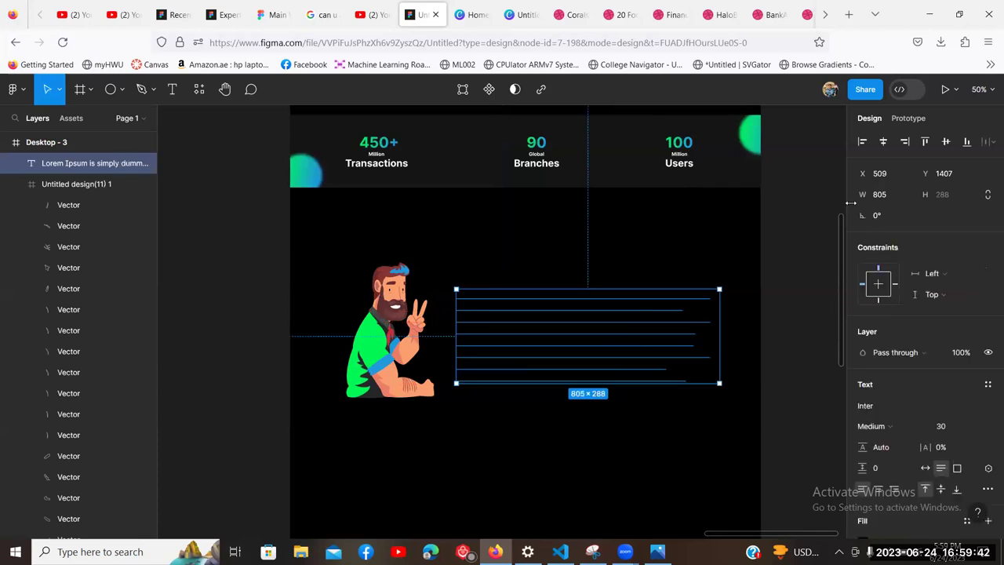
scroll(891, 406, "down", 2)
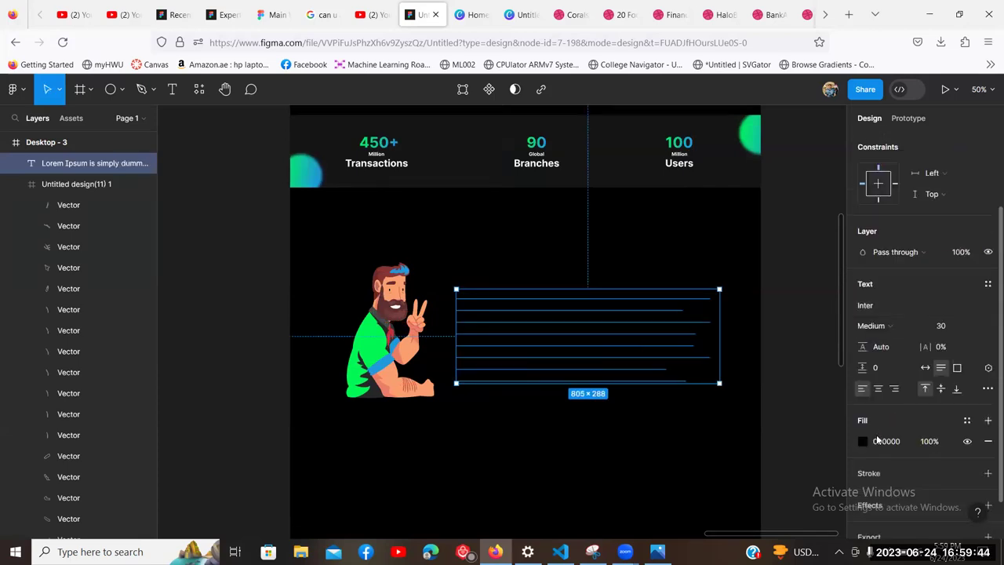
left_click(863, 441)
left_click_drag(693, 226, 676, 197)
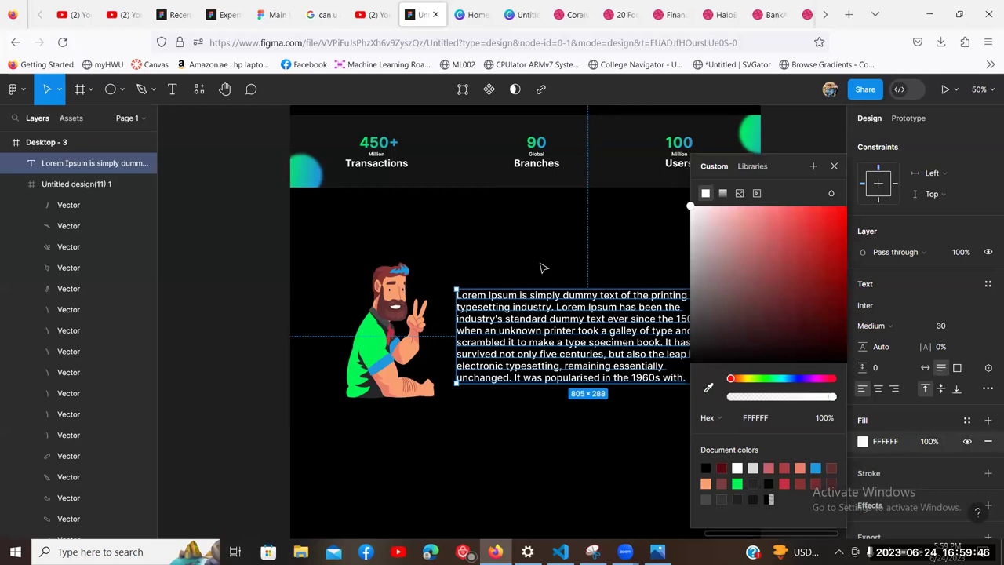
Step: Change the text to 'QiratBank is one of the largest bank in Europe. They have' and duplicate it above
double_click(553, 318)
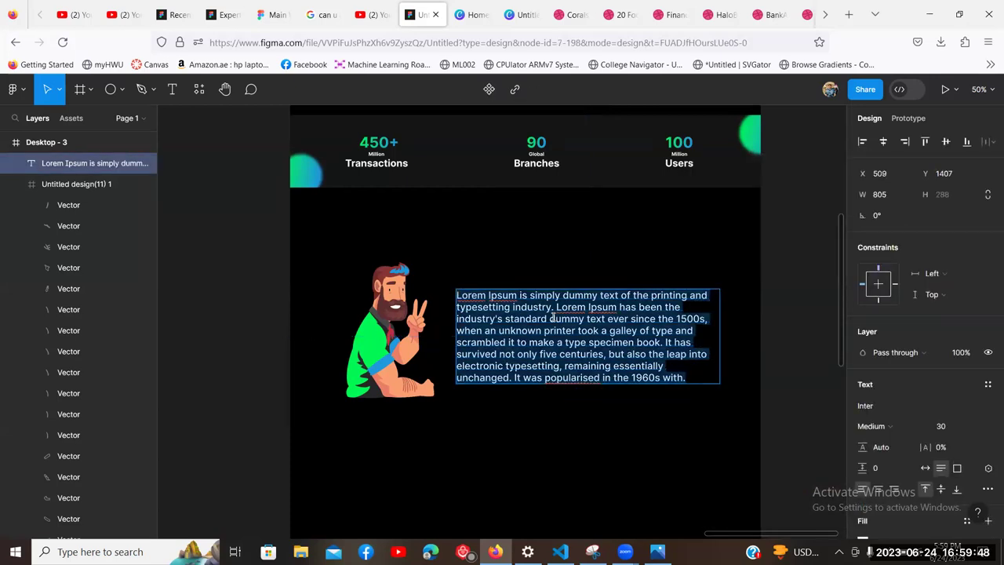
type("QiratBank is one of the largest bank in Europe.")
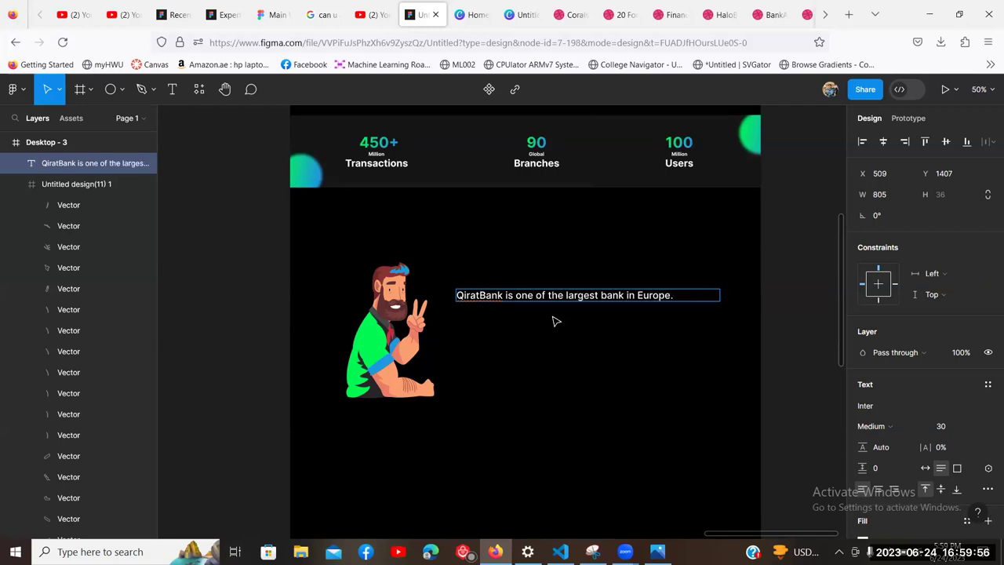
type(" They have")
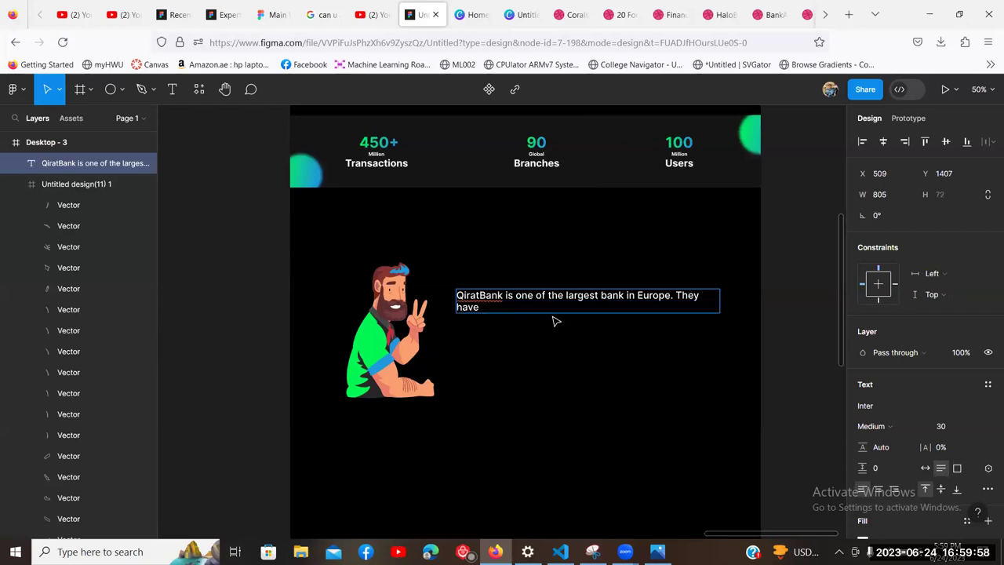
key("ctrl+a")
key("Escape")
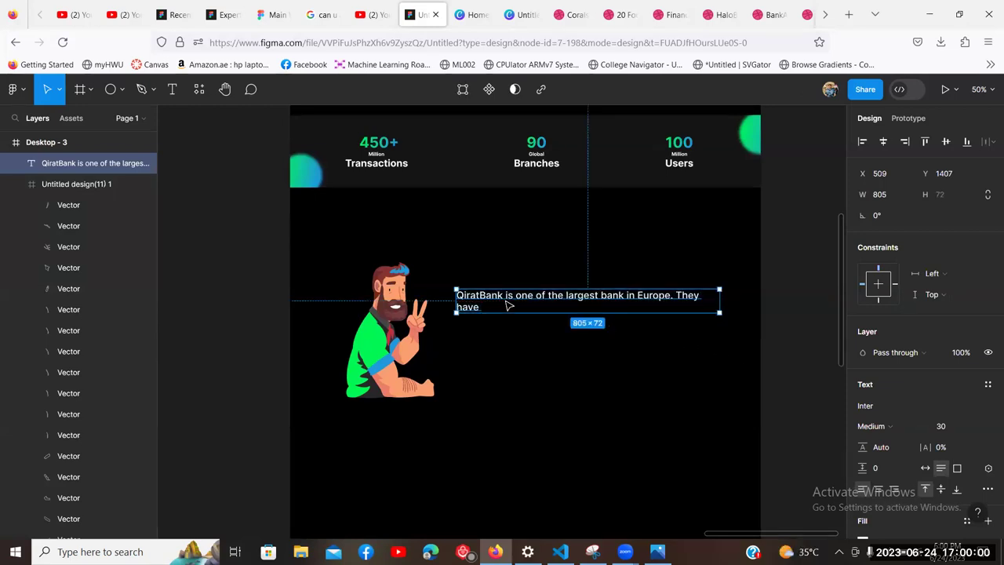
key("ctrl+d")
left_click_drag(509, 306, 508, 270)
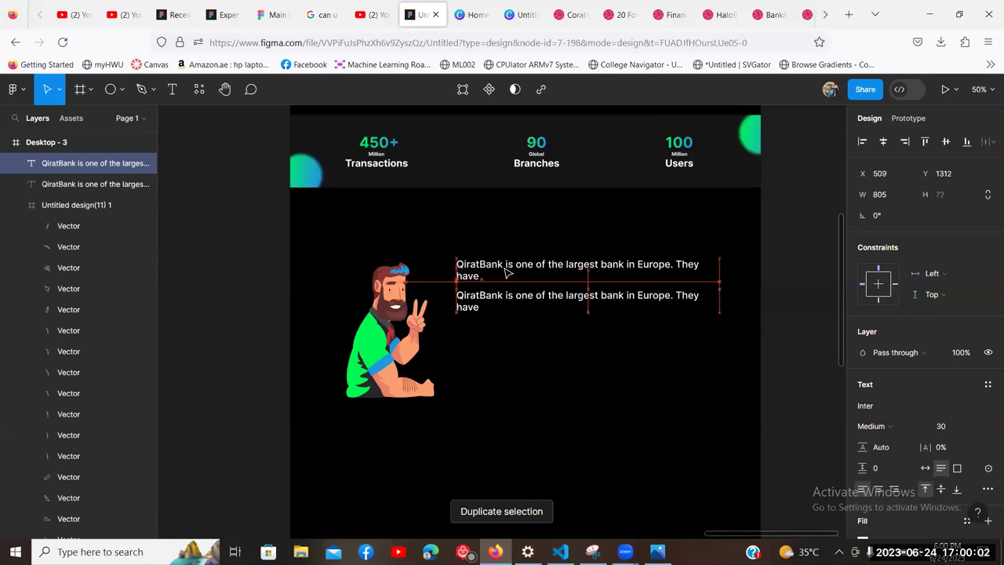
Step: Retype the upper copy as 'Seamless Transactions'
double_click(504, 267)
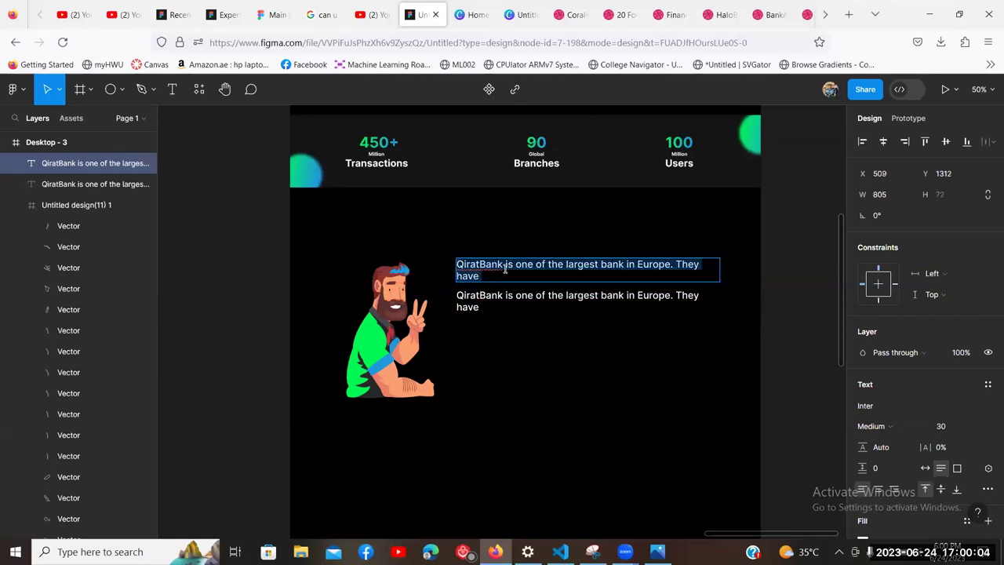
type("Seamless T")
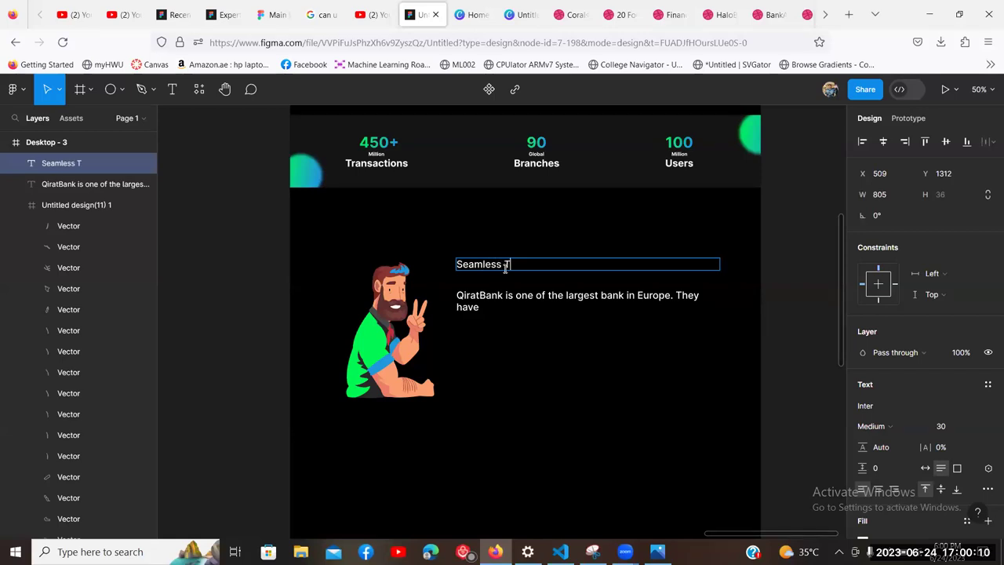
type("ctions")
key("ctrl+a")
Step: Set the heading to font size 45 and Bold, and move it slightly lower
left_click(939, 427)
type("45")
key("Return")
left_click(895, 425)
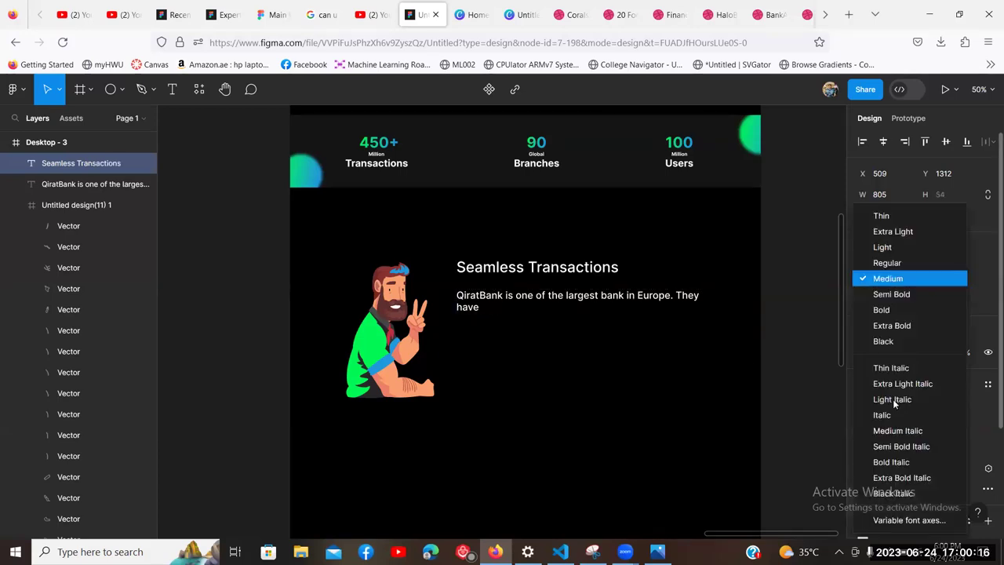
left_click(895, 310)
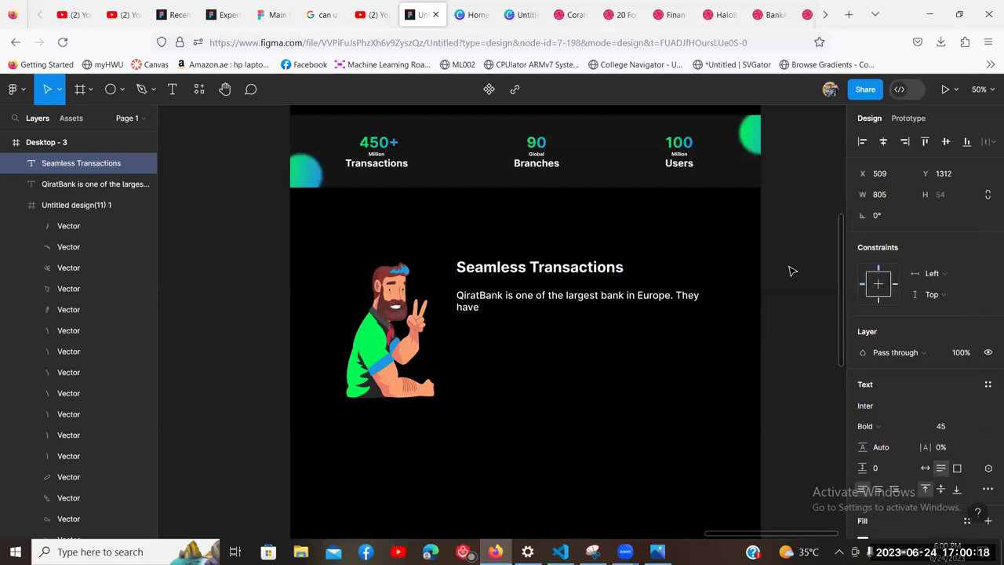
left_click(494, 308)
left_click_drag(500, 267, 502, 277)
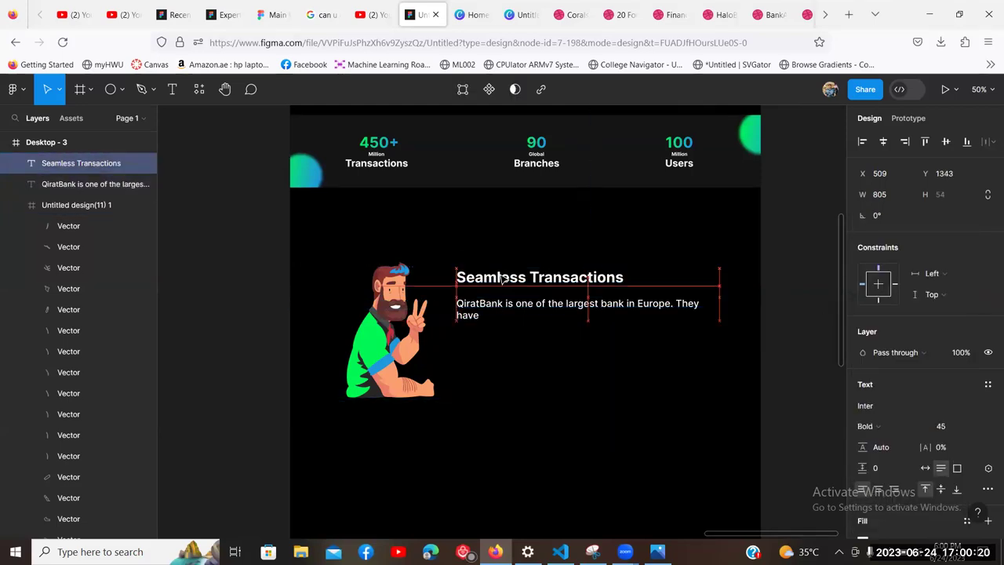
left_click(500, 308)
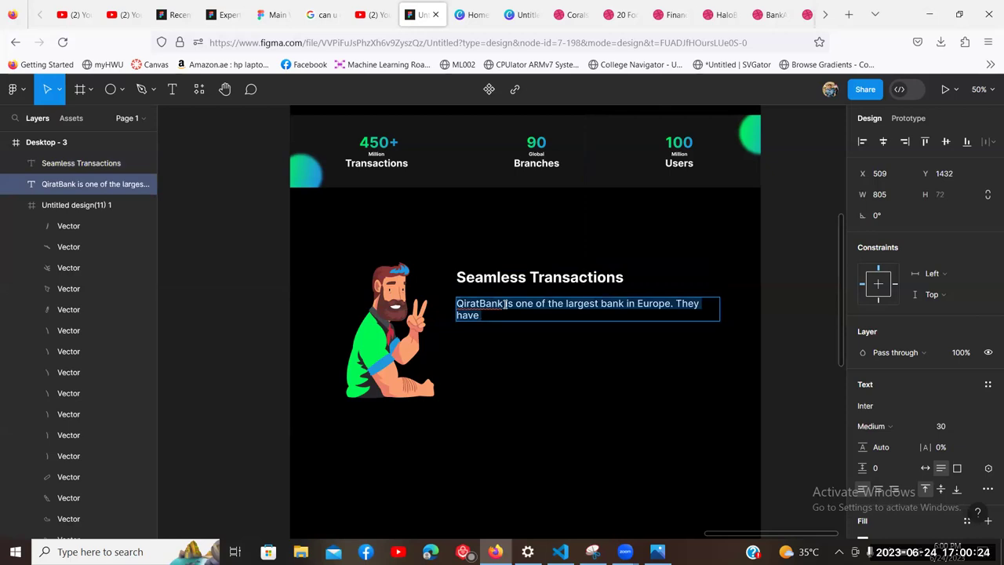
Step: Rewrite the paragraph as 'With our 90+ global branches, you can do seamless transactions anywhere in the world within'
type("With our 90")
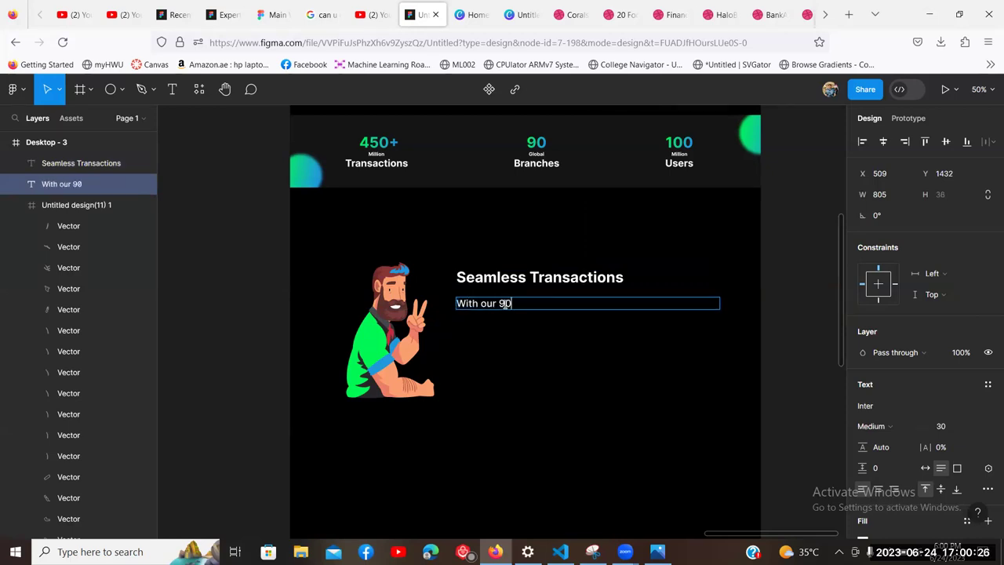
type("+ global branches, you can")
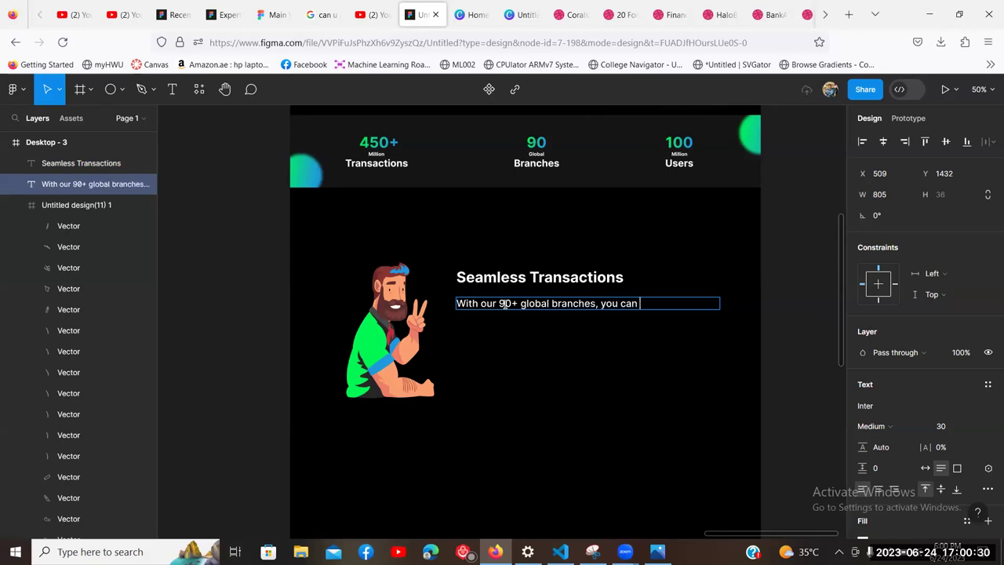
type(" do seamless transactions anywhe")
key("BackSpace")
type("anywhere in the world within a minute.")
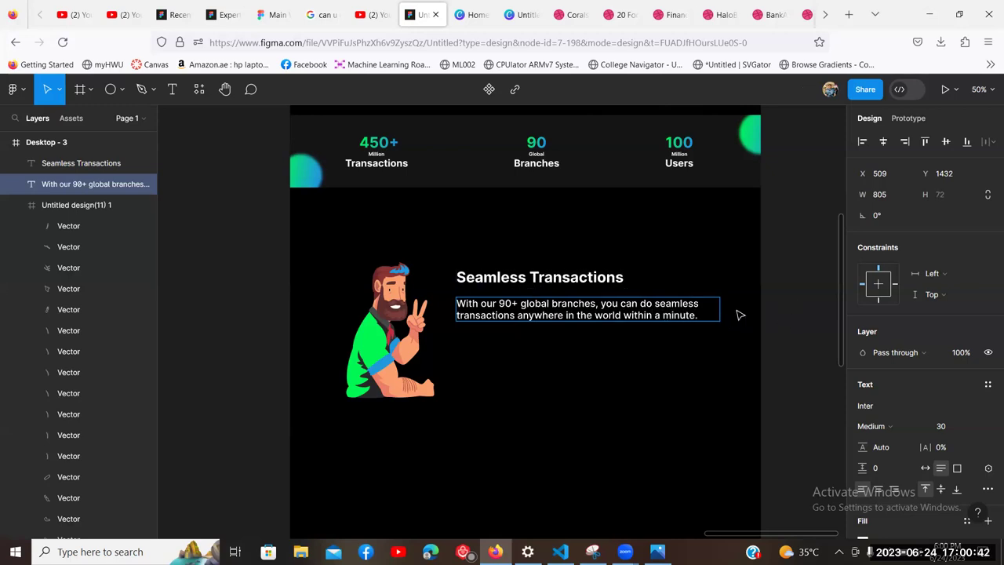
Step: Narrow the paragraph's text box so it wraps onto more lines
key("Escape")
left_click_drag(720, 309, 604, 316)
left_click(615, 324)
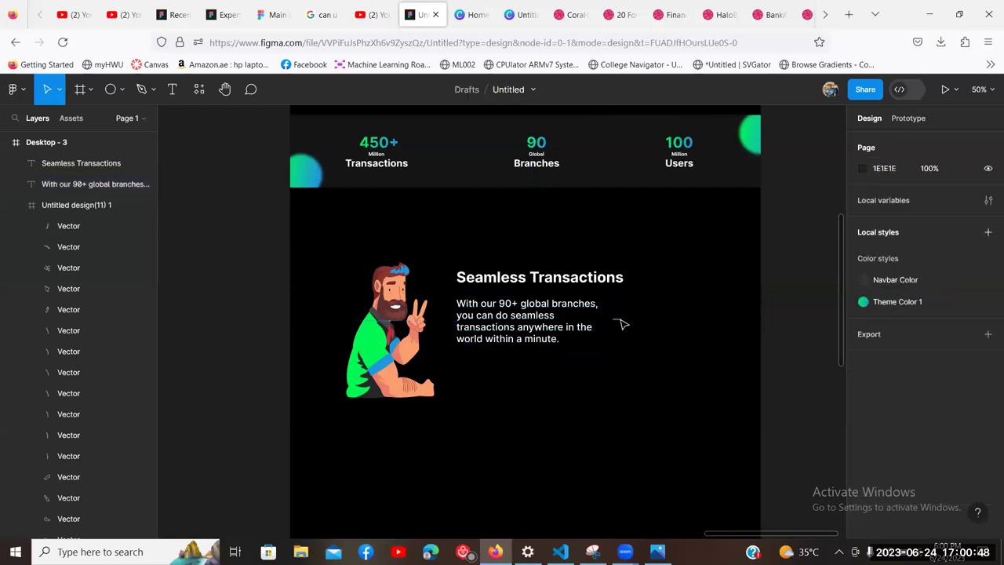
Step: Scale the cartoon down proportionally to 245×245
left_click(419, 355)
key("k")
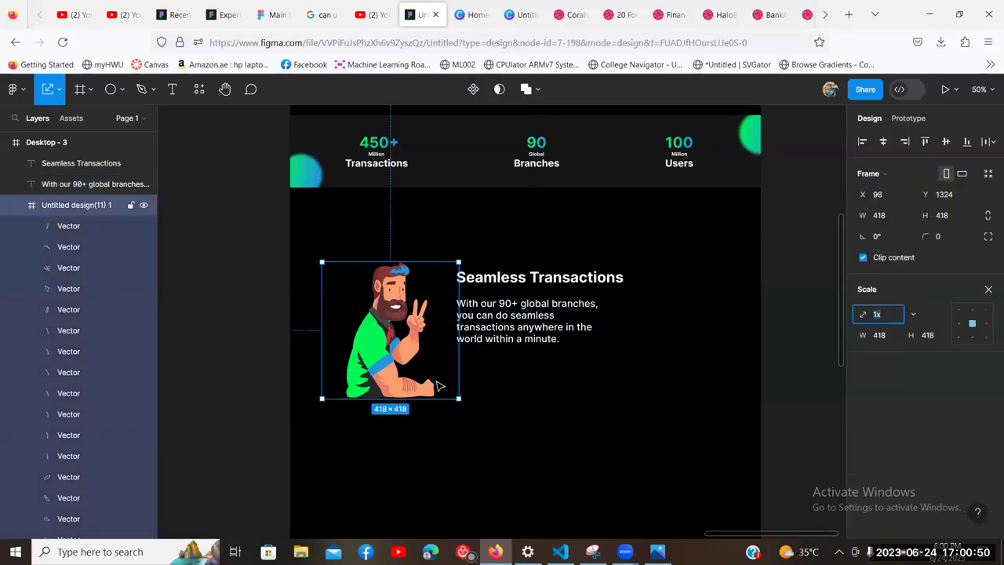
left_click_drag(458, 398, 420, 313)
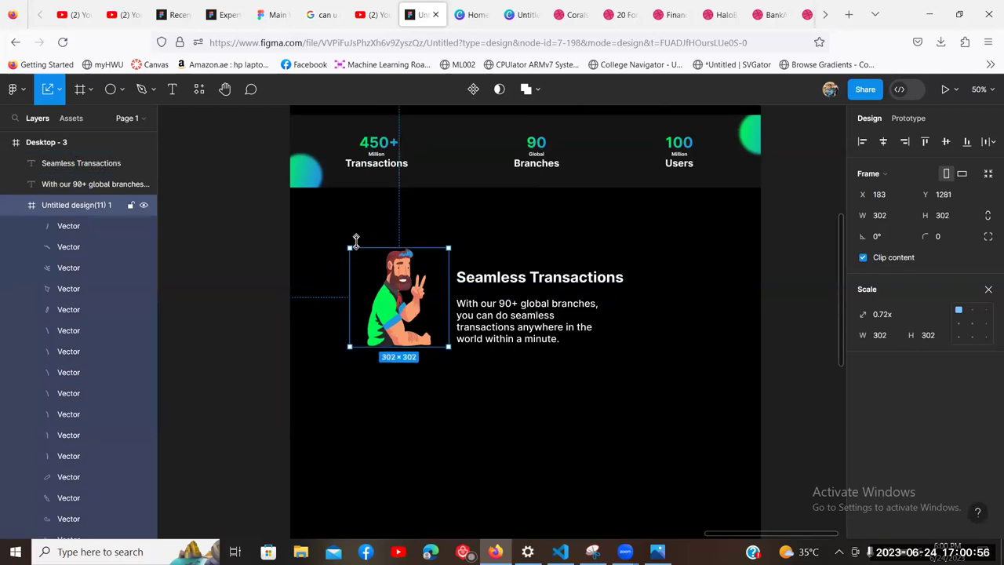
left_click_drag(346, 245, 366, 263)
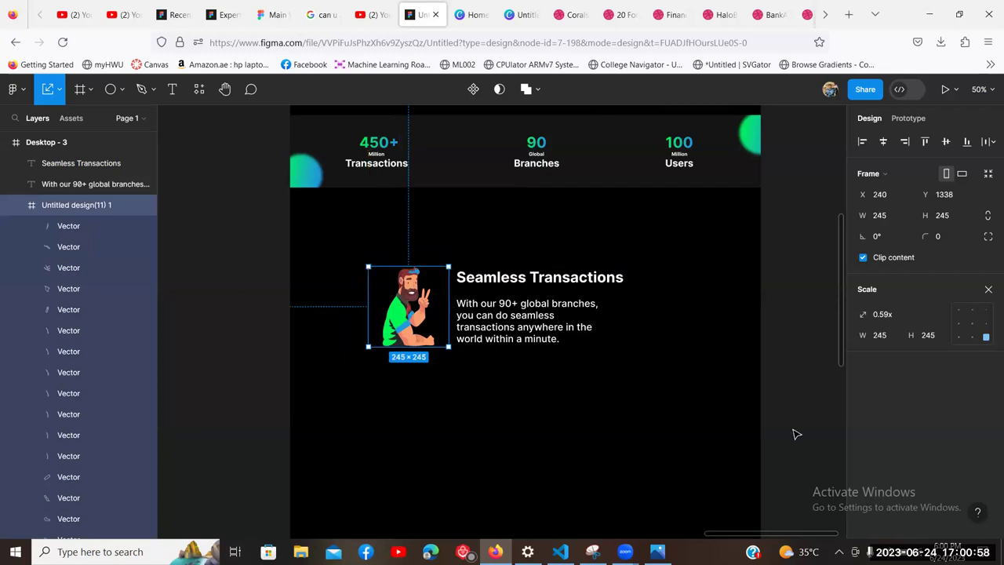
left_click(674, 396)
Step: Enlarge the heading, paragraph and cartoon together and move the block left and down
left_click_drag(650, 391, 399, 259)
key("k")
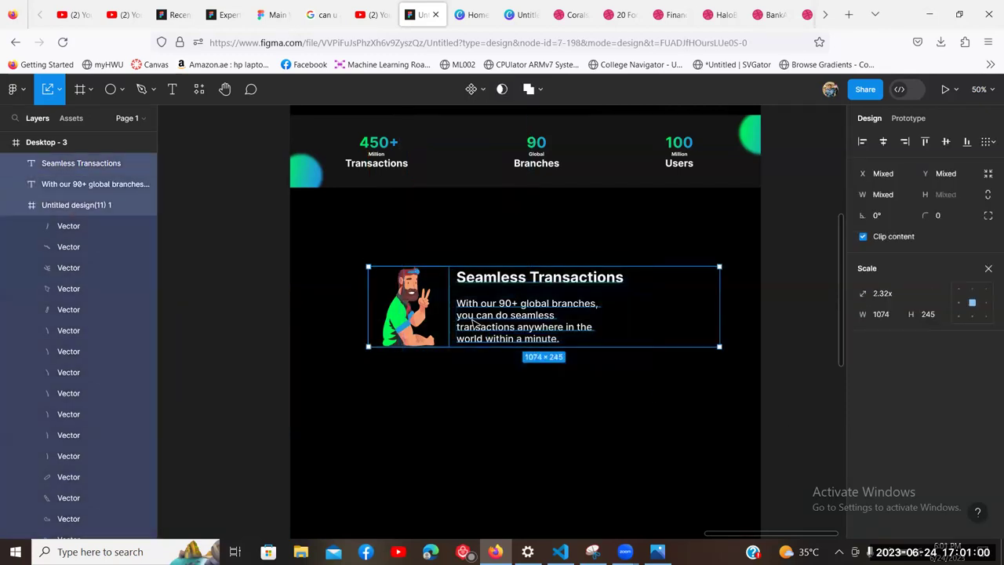
left_click_drag(717, 340, 754, 375)
left_click(745, 464)
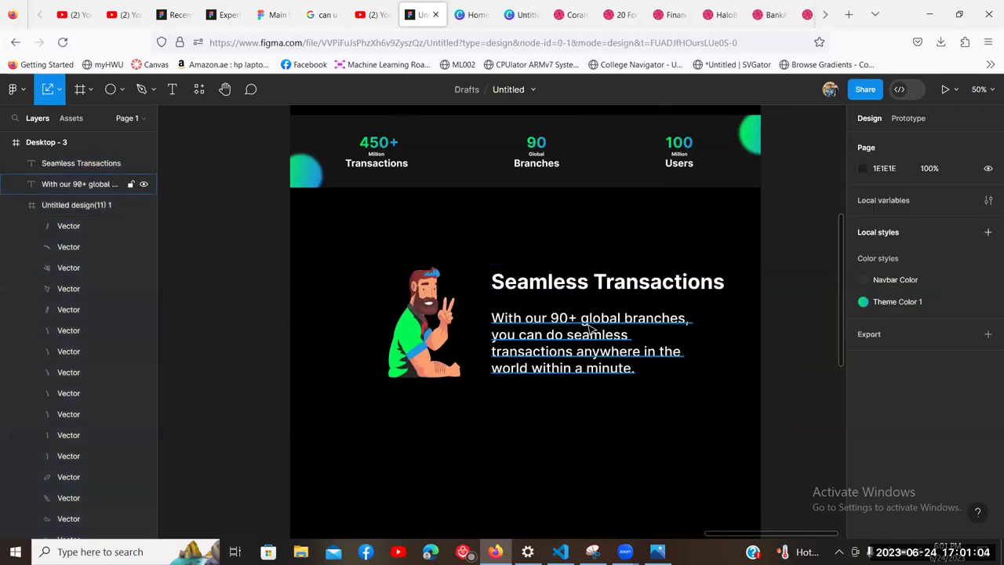
left_click_drag(358, 247, 663, 397)
left_click_drag(643, 345, 578, 377)
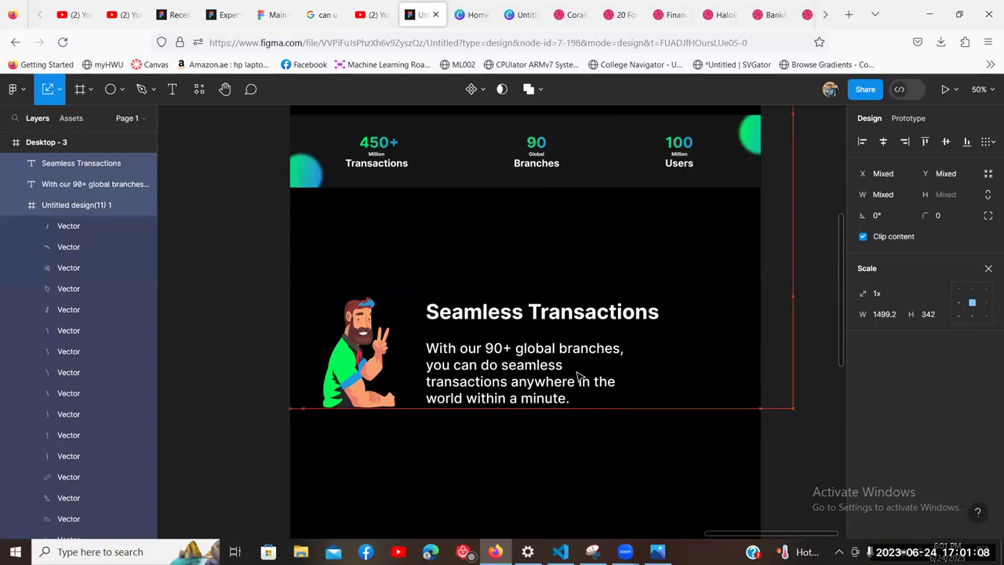
Step: Delete the lower section's light background, Benefits heading, Lorem Ipsum paragraphs and red rectangles
scroll(792, 364, "down", 2)
left_click(792, 363)
scroll(789, 361, "down", 4)
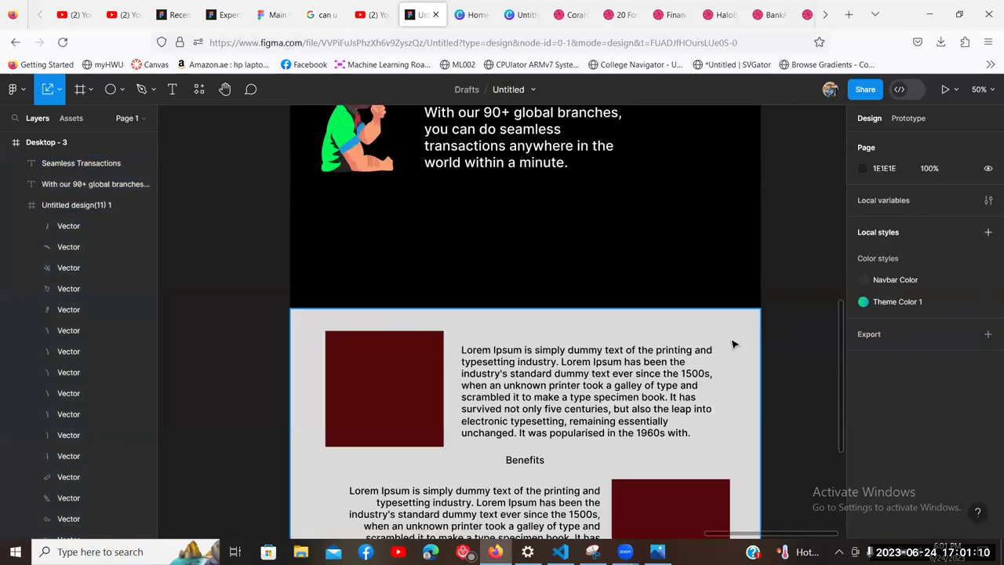
left_click(735, 339)
key("Delete")
left_click_drag(807, 298, 363, 285)
scroll(448, 392, "down", 4)
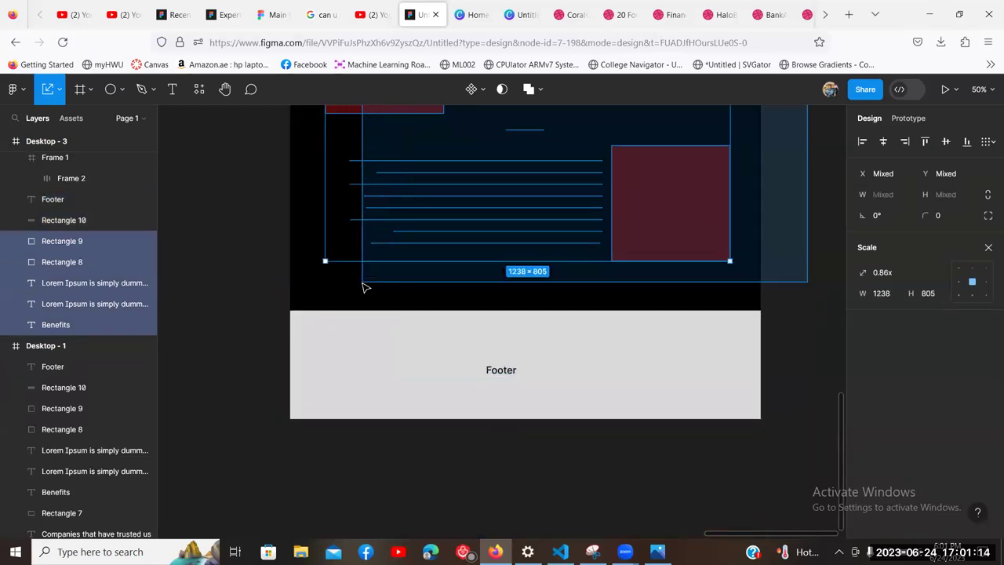
key("Delete")
scroll(385, 289, "up", 5)
scroll(480, 328, "down", 3)
left_click_drag(483, 329, 408, 313)
left_click_drag(366, 245, 366, 243)
Step: Shift the heading, paragraph and cartoon block about 10 px right
key("ctrl+z")
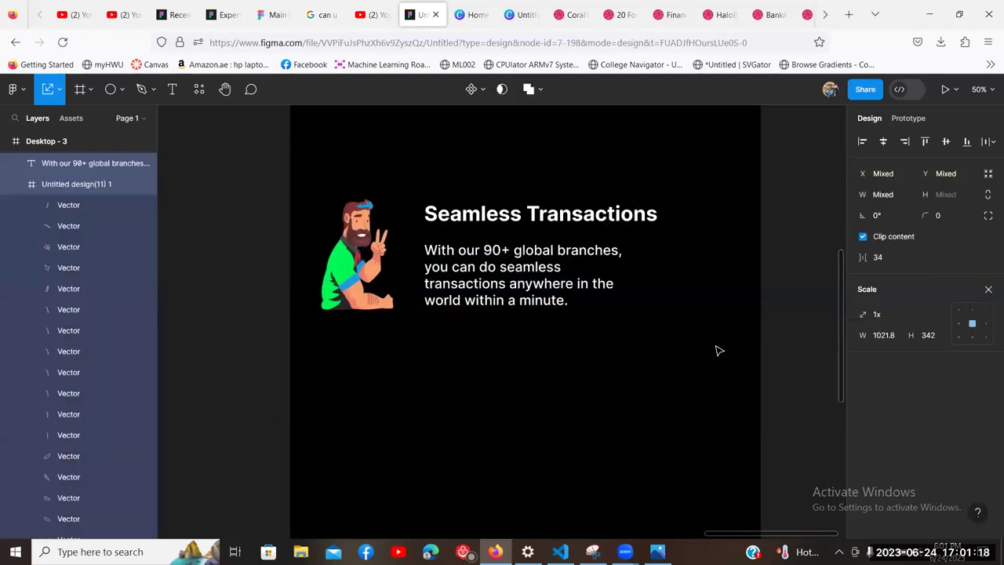
left_click(717, 347)
left_click_drag(683, 361, 539, 281)
left_click_drag(355, 210, 354, 211)
left_click_drag(365, 244, 373, 245)
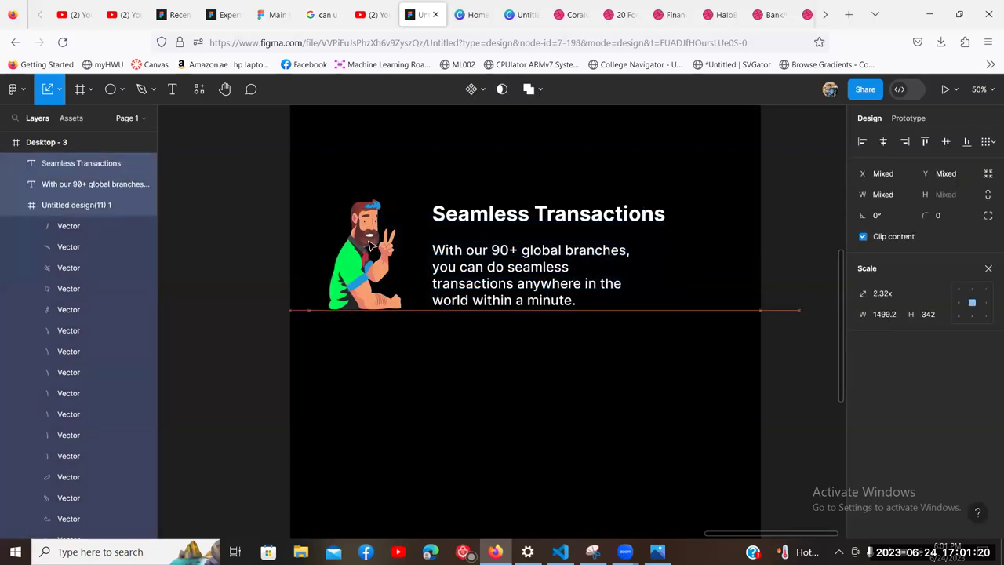
left_click(645, 410)
Step: Set the paragraph's font size to 30
left_click(586, 283)
key("v")
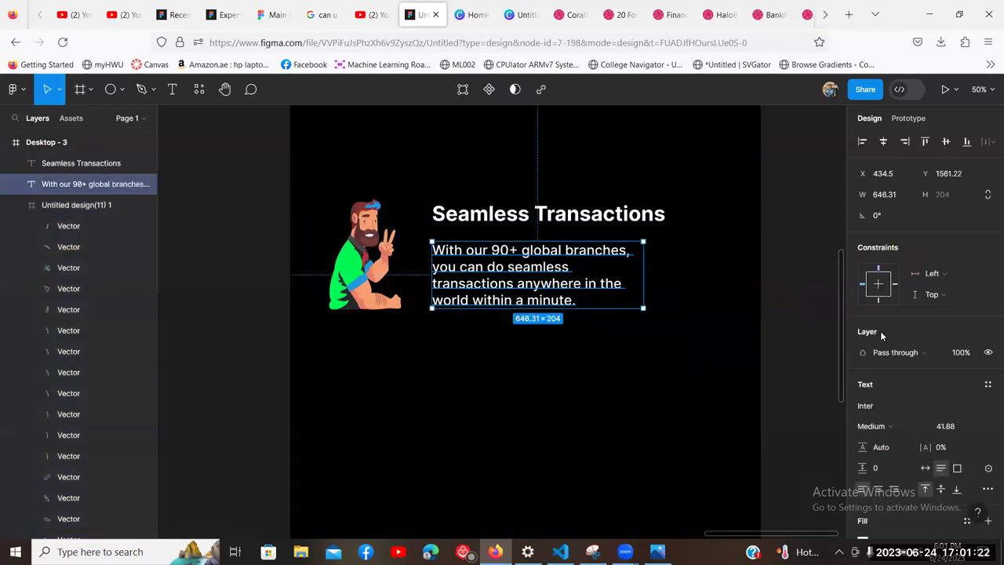
left_click(951, 430)
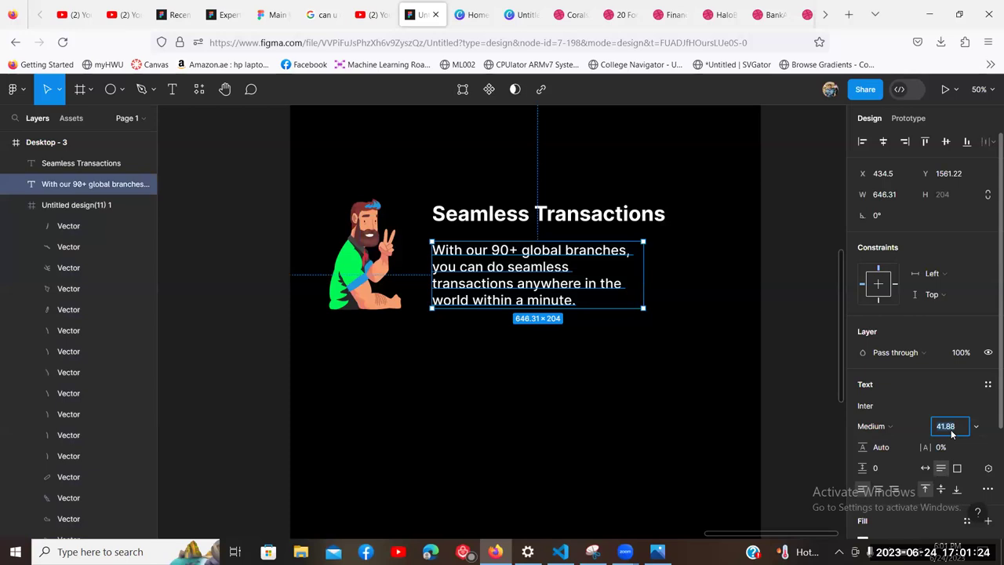
type("30")
key("Return")
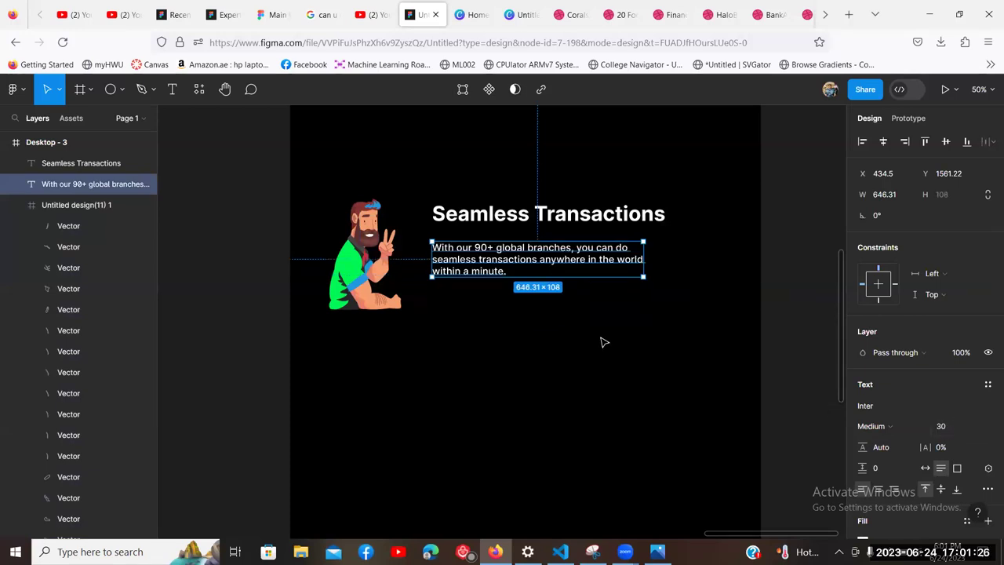
left_click(561, 289)
Step: Paste the 90+ global branches sentence again at the paragraph's end so it repeats twice
double_click(537, 265)
key("Right")
type("With our 90+ global branches, you can do seamless transactions anywhere in the world within a minute.")
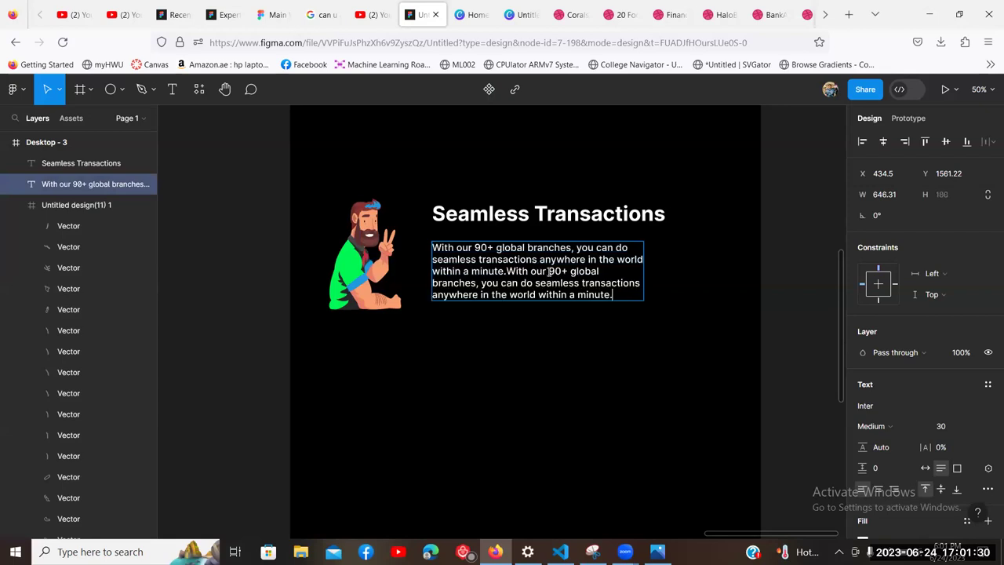
key("Escape")
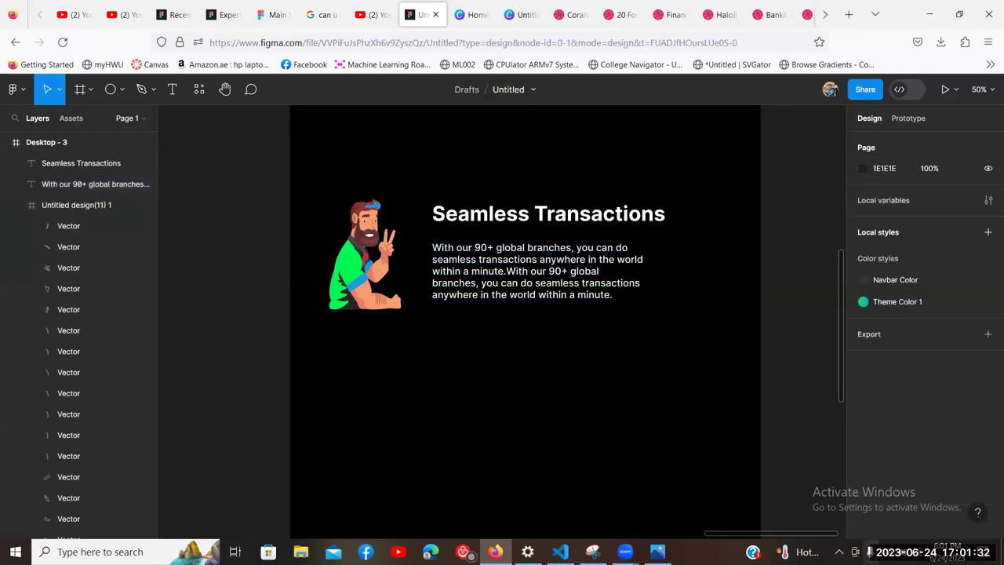
scroll(517, 392, "up", 2)
scroll(541, 384, "down", 2)
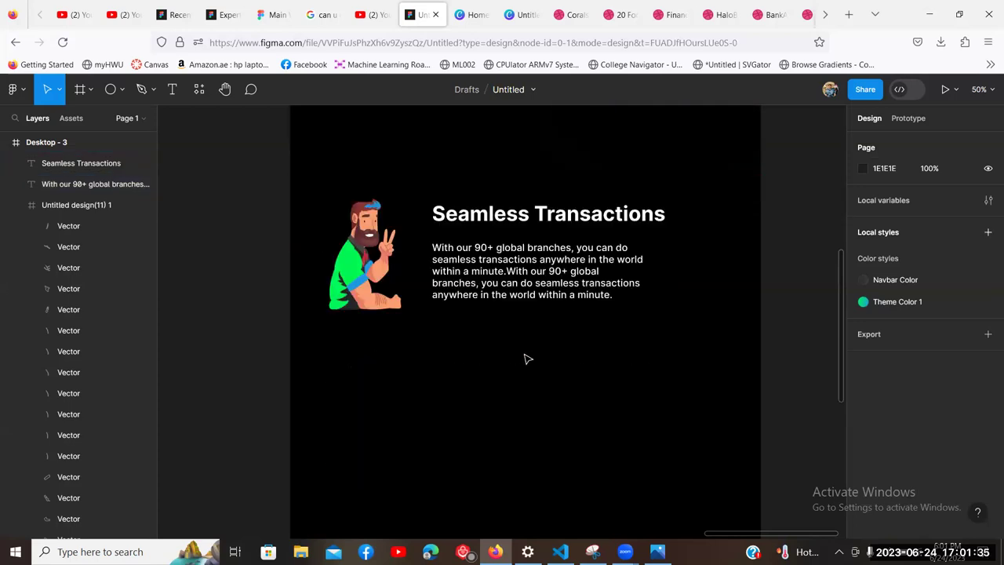
left_click(808, 10)
left_click(704, 9)
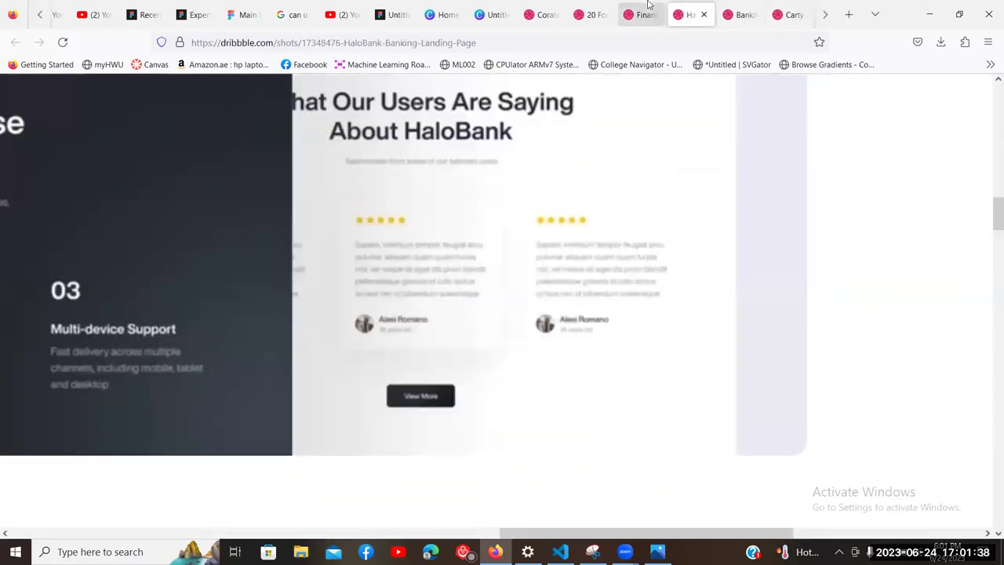
left_click(644, 13)
left_click(443, 14)
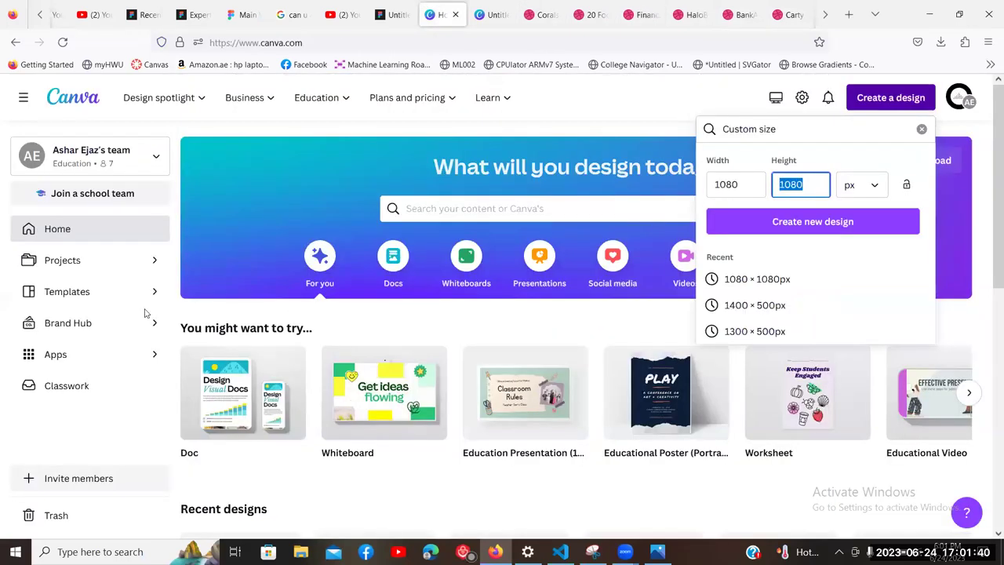
left_click(408, 6)
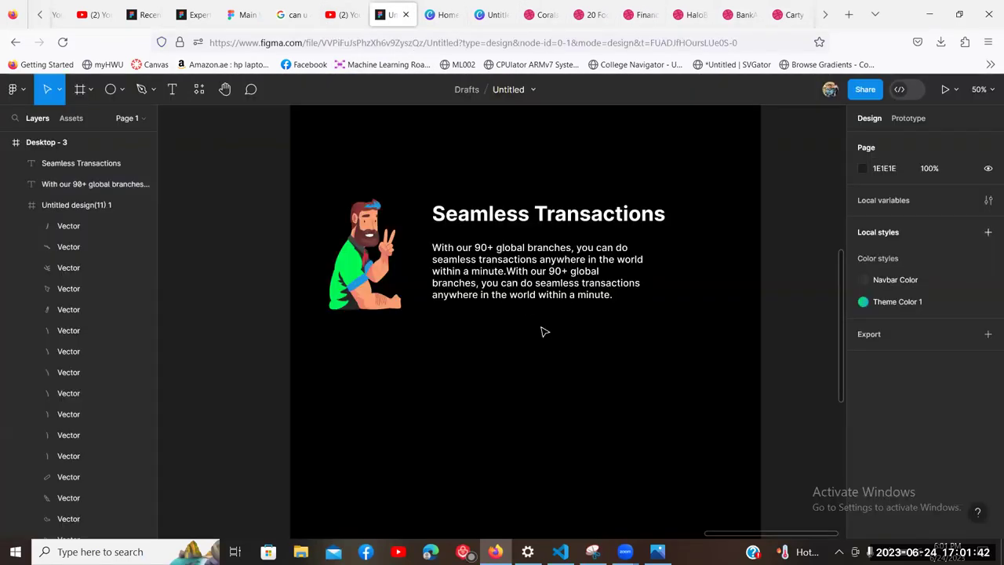
scroll(540, 329, "up", 3)
scroll(538, 425, "down", 1)
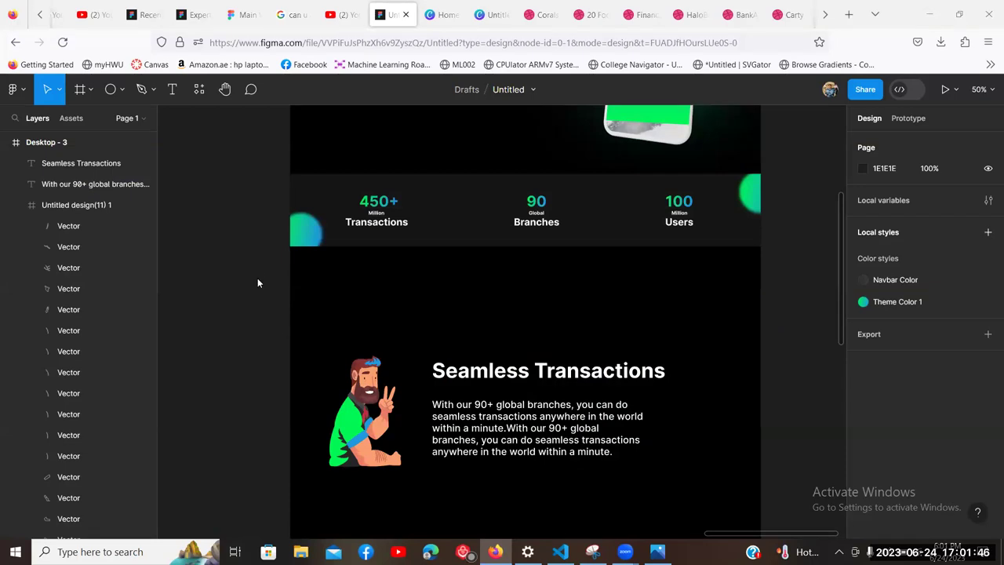
scroll(475, 329, "up", 3)
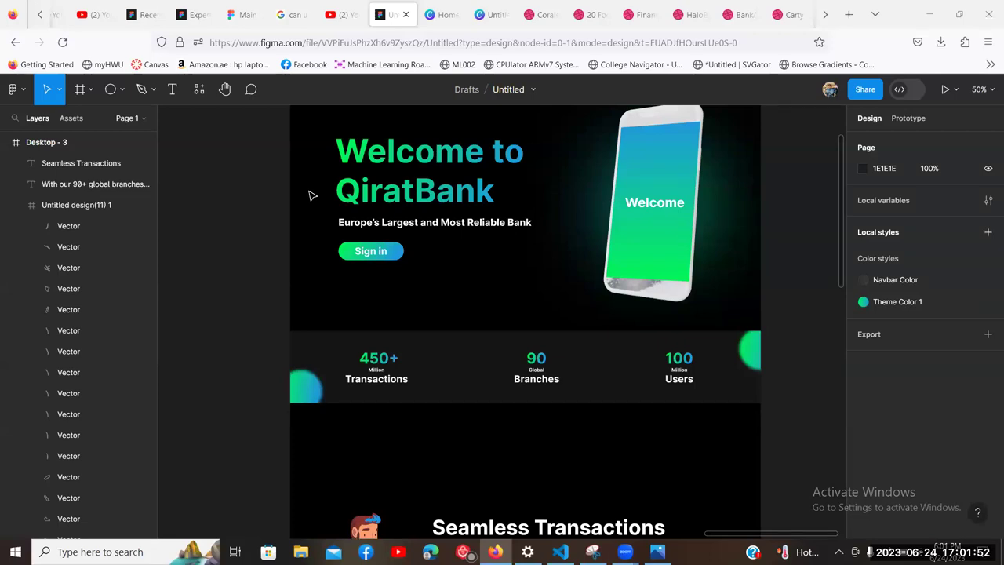
scroll(496, 240, "up", 3)
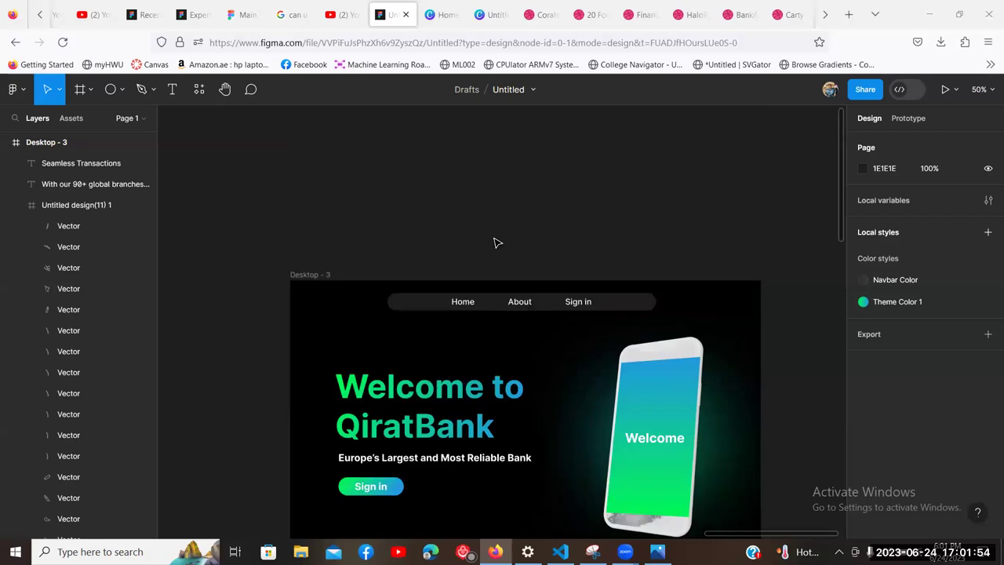
scroll(500, 231, "down", 8)
scroll(502, 222, "up", 3)
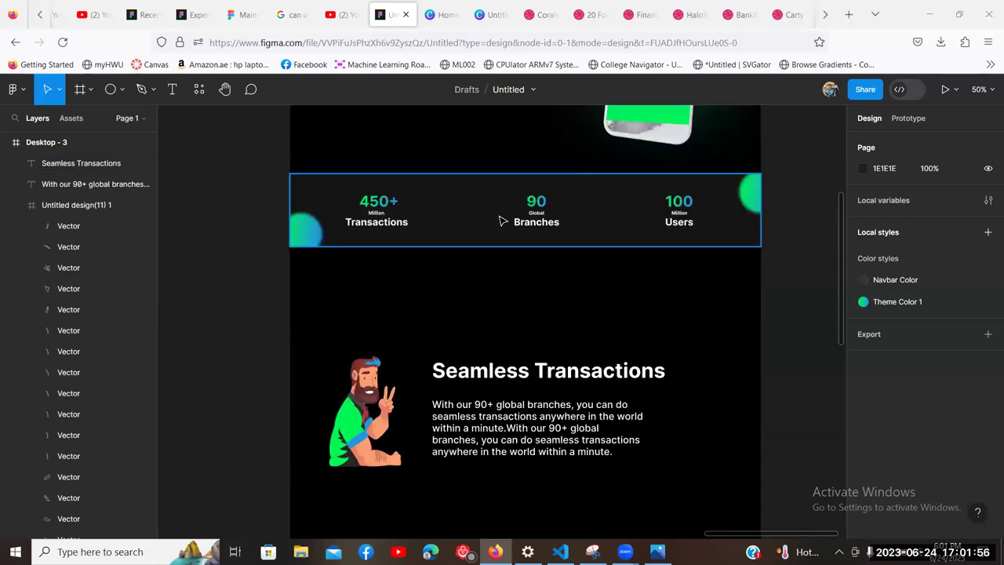
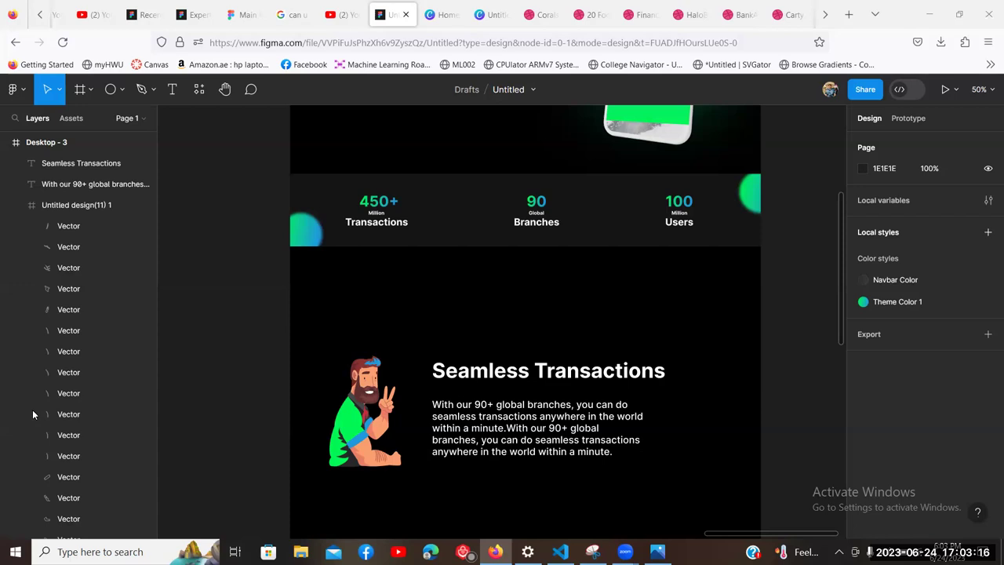
Step: Pan around the Figma landing page to review its sections
scroll(460, 301, "down", 3)
scroll(459, 300, "up", 3)
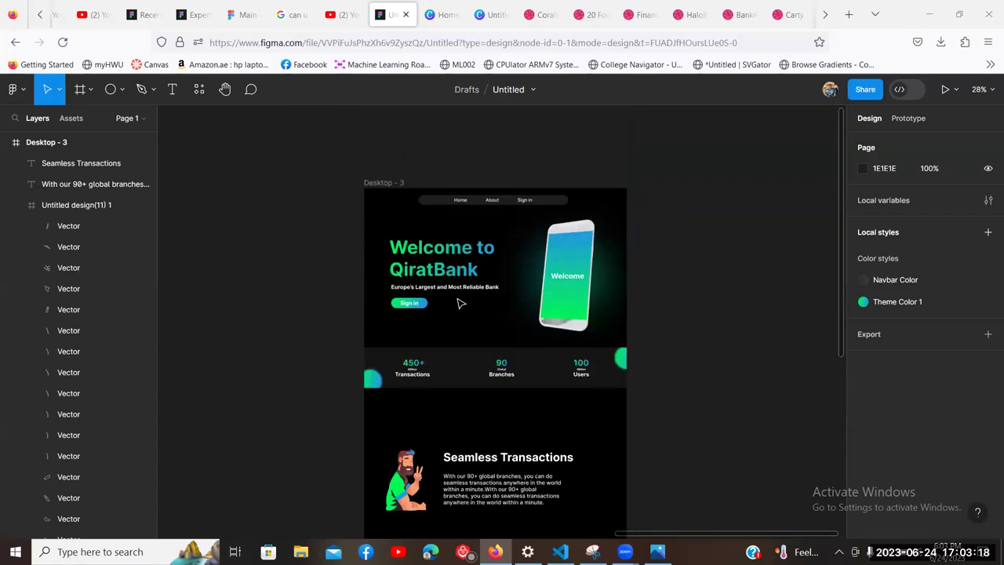
scroll(460, 304, "down", 3)
scroll(460, 304, "down", 3)
scroll(459, 303, "down", 3)
scroll(460, 303, "left", 3)
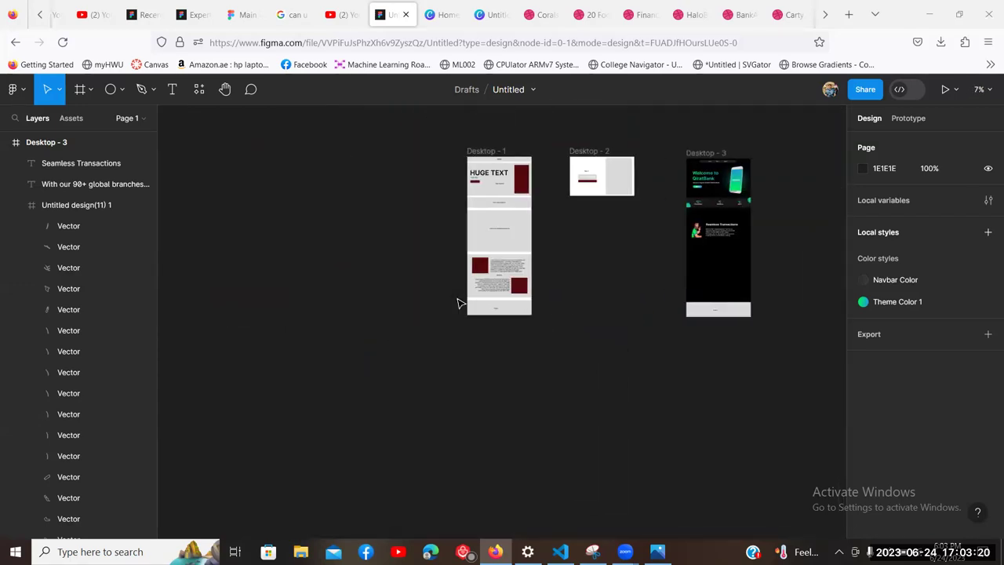
scroll(459, 304, "up", 3)
scroll(460, 304, "up", 3)
scroll(459, 304, "right", 5)
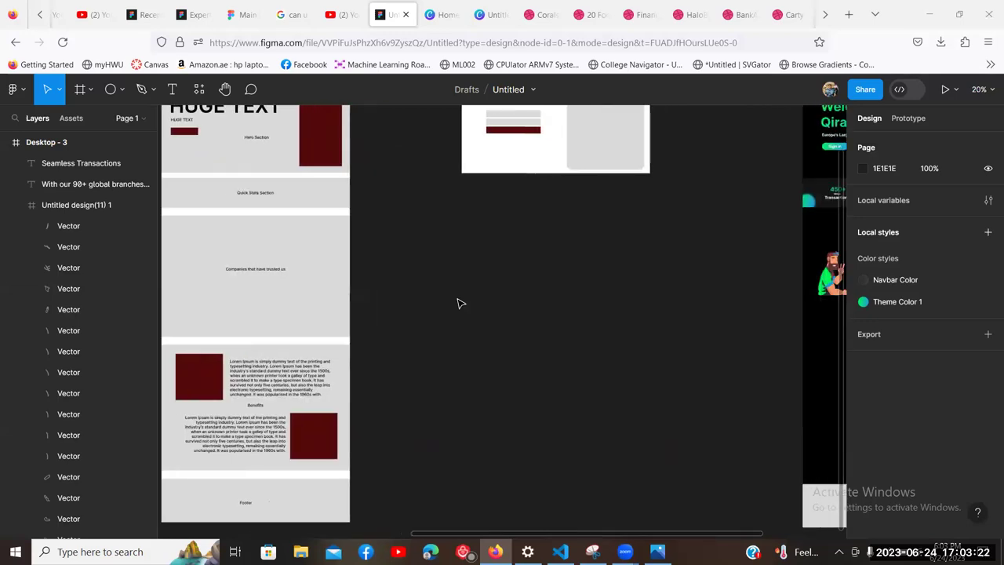
scroll(460, 303, "right", 2)
scroll(459, 304, "down", 2)
scroll(460, 303, "left", 3)
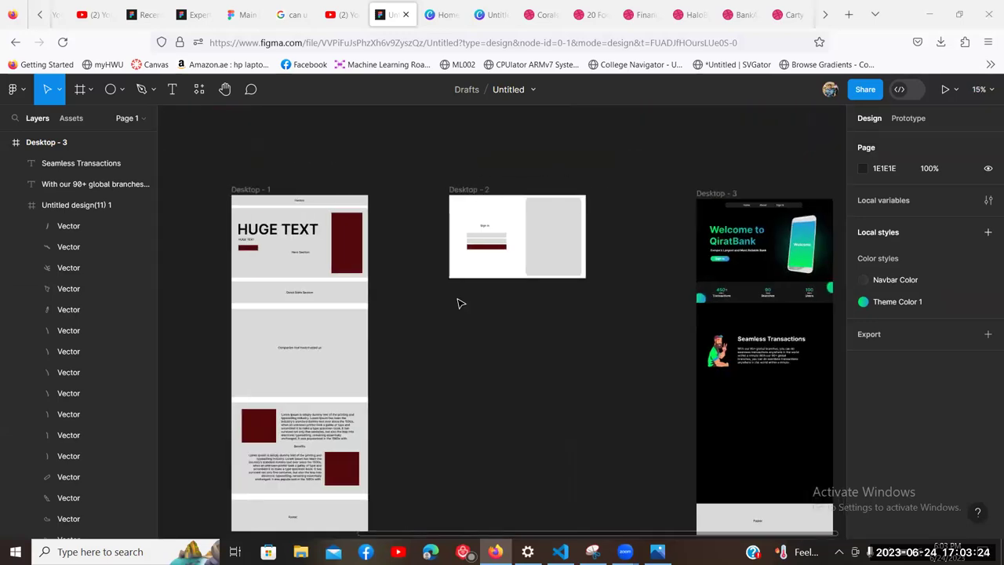
scroll(460, 303, "up", 2)
scroll(459, 304, "left", 3)
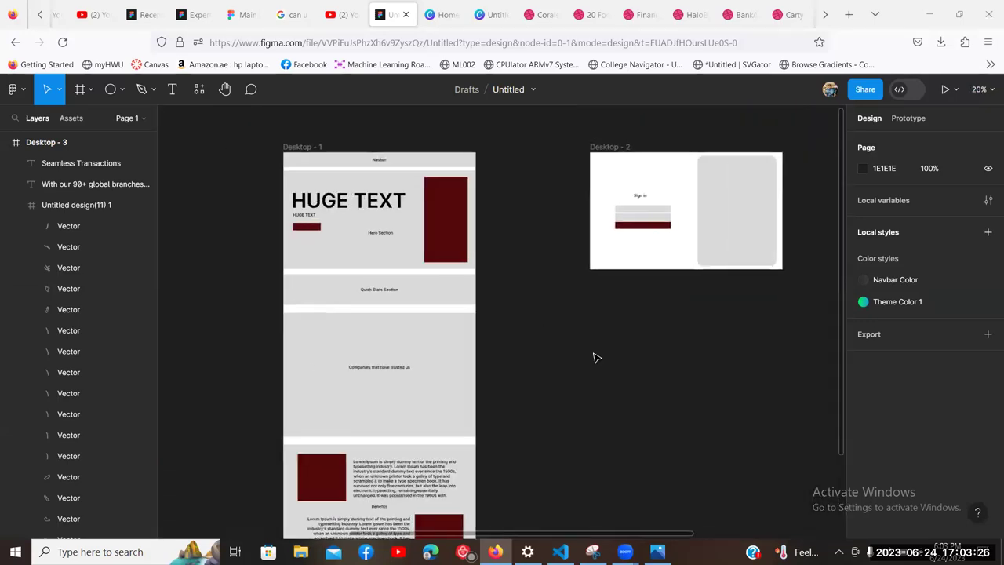
scroll(594, 358, "right", 6)
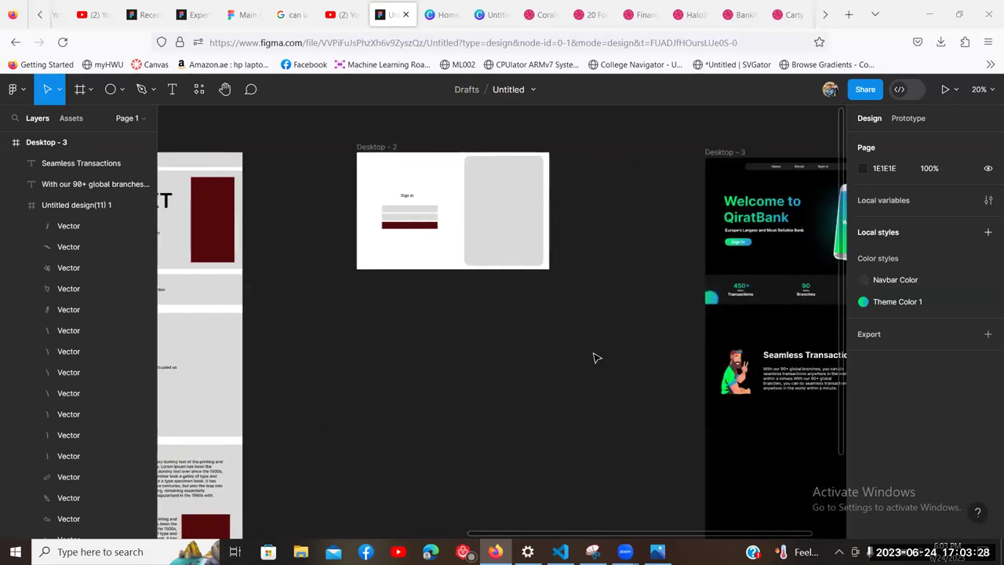
scroll(594, 358, "right", 4)
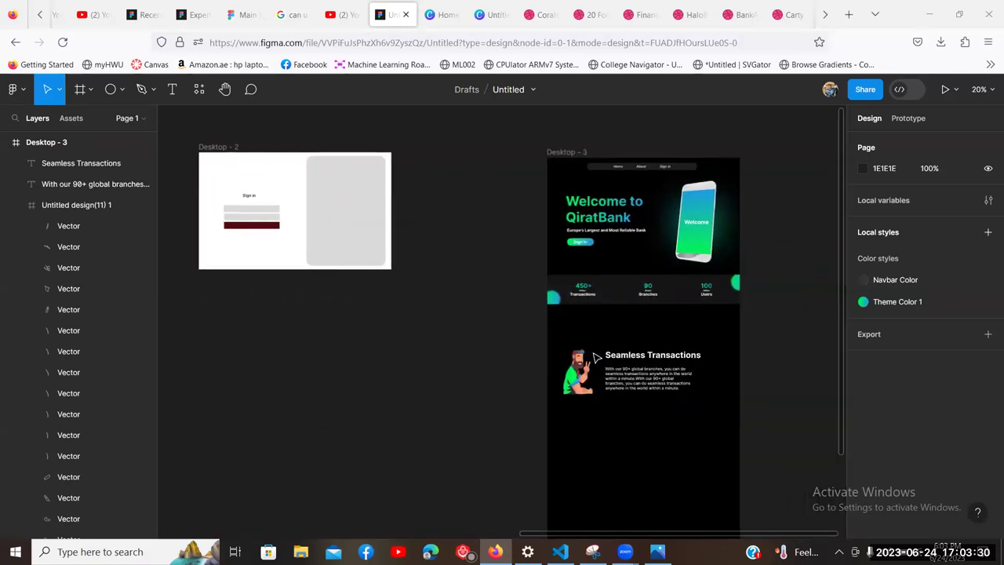
scroll(596, 357, "right", 2)
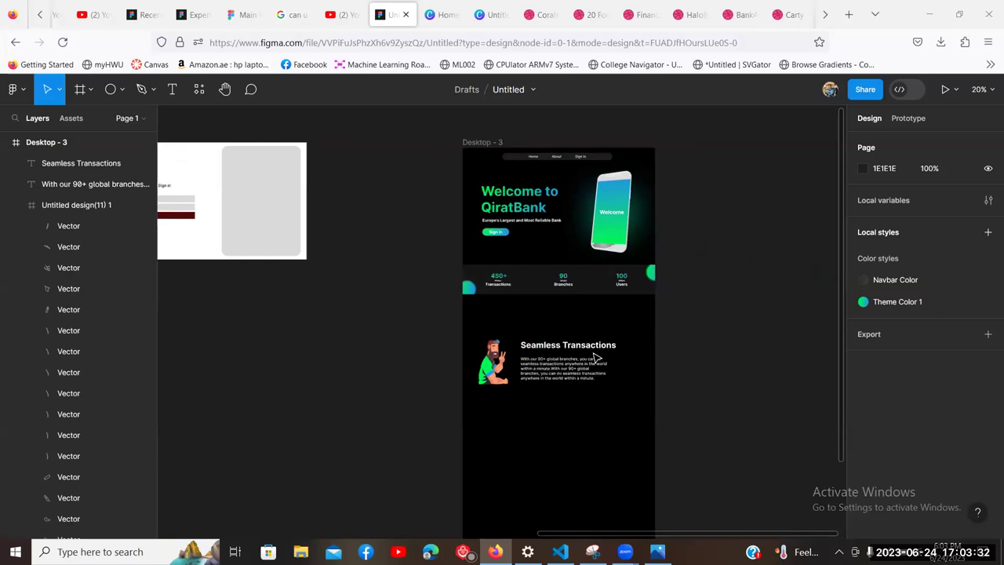
scroll(596, 358, "right", 1)
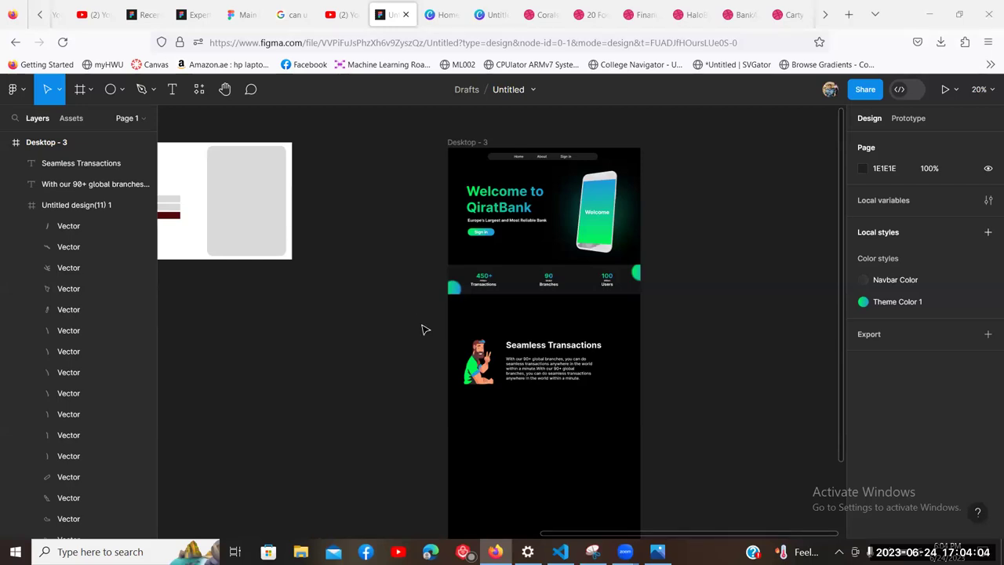
scroll(421, 329, "left", 2)
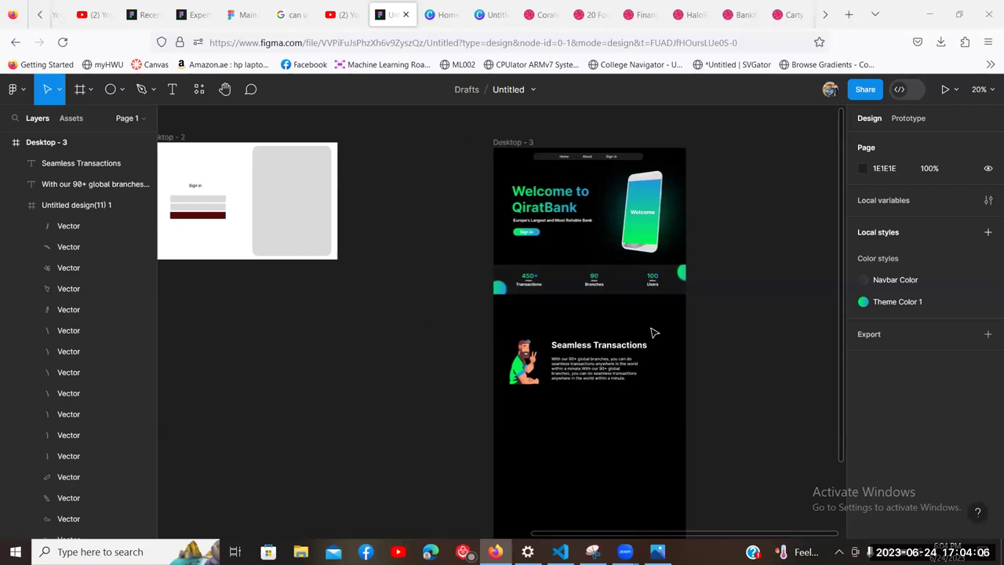
scroll(682, 333, "up", 5)
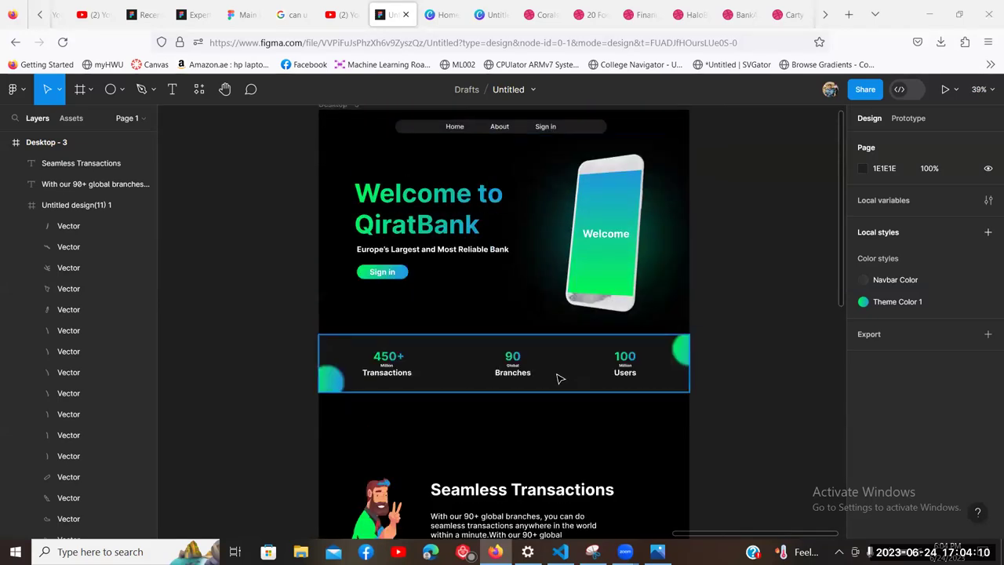
scroll(538, 382, "down", 1)
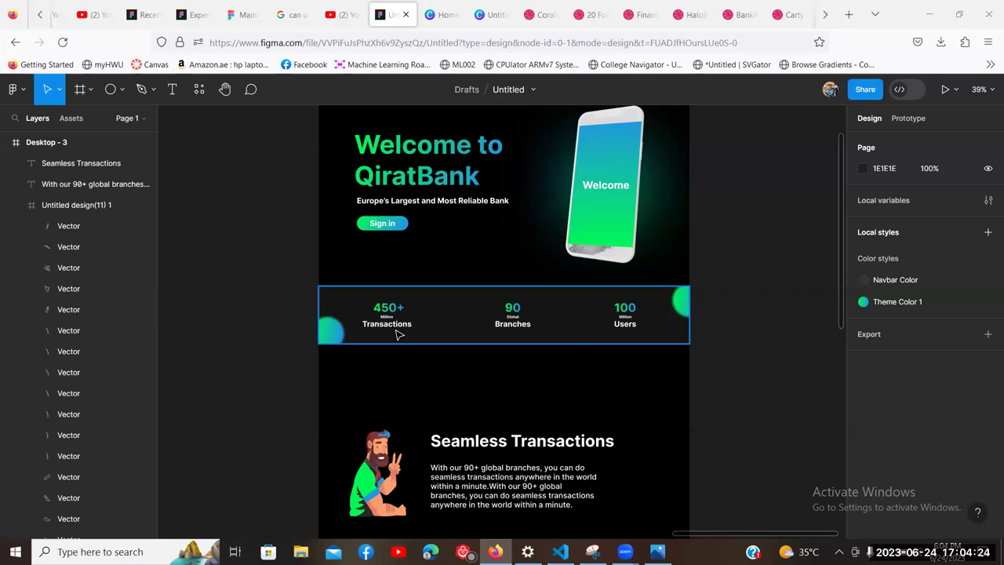
scroll(396, 334, "left", 10)
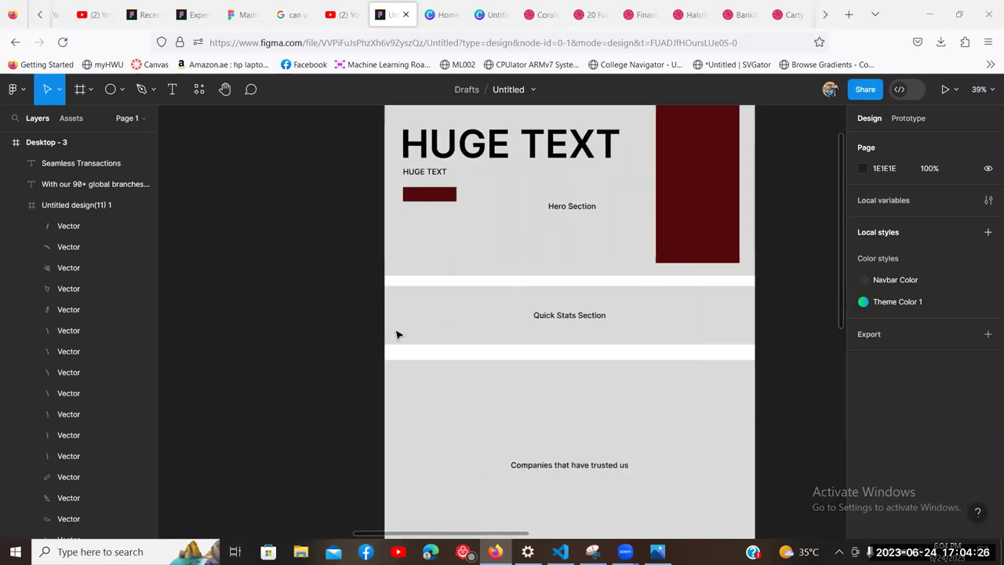
scroll(396, 334, "up", 3)
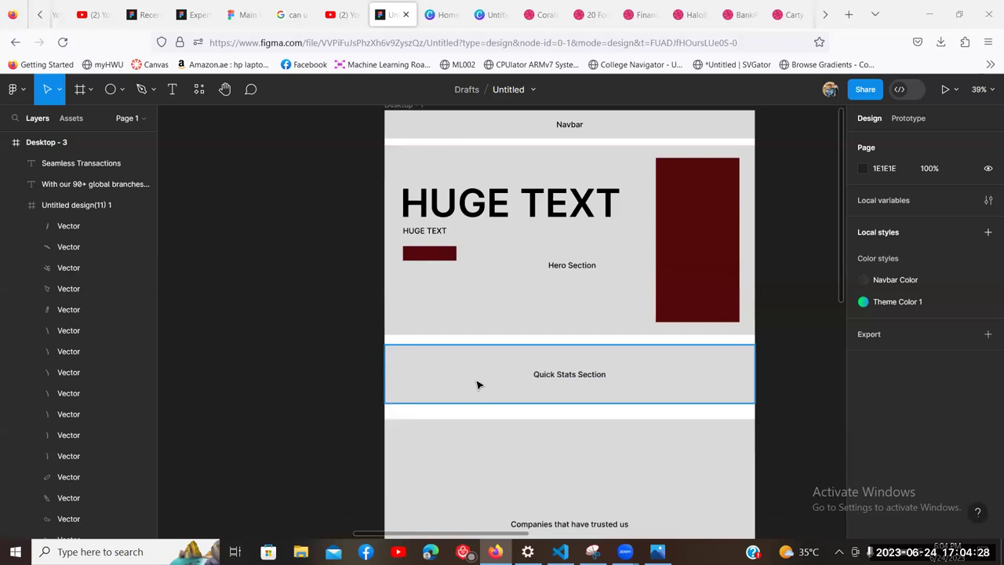
scroll(406, 309, "up", 2)
scroll(403, 309, "right", 4)
scroll(403, 311, "down", 5)
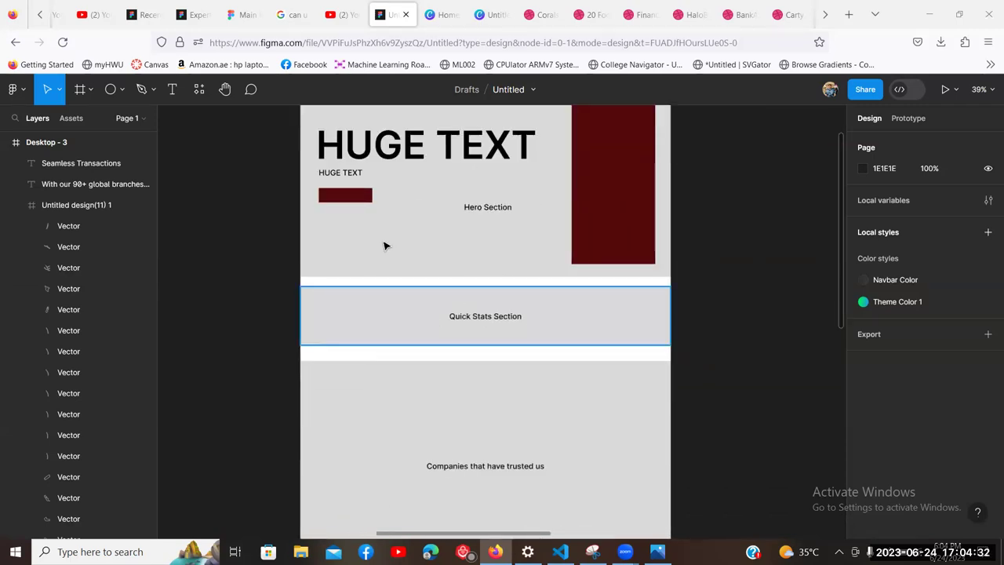
scroll(576, 325, "up", 2)
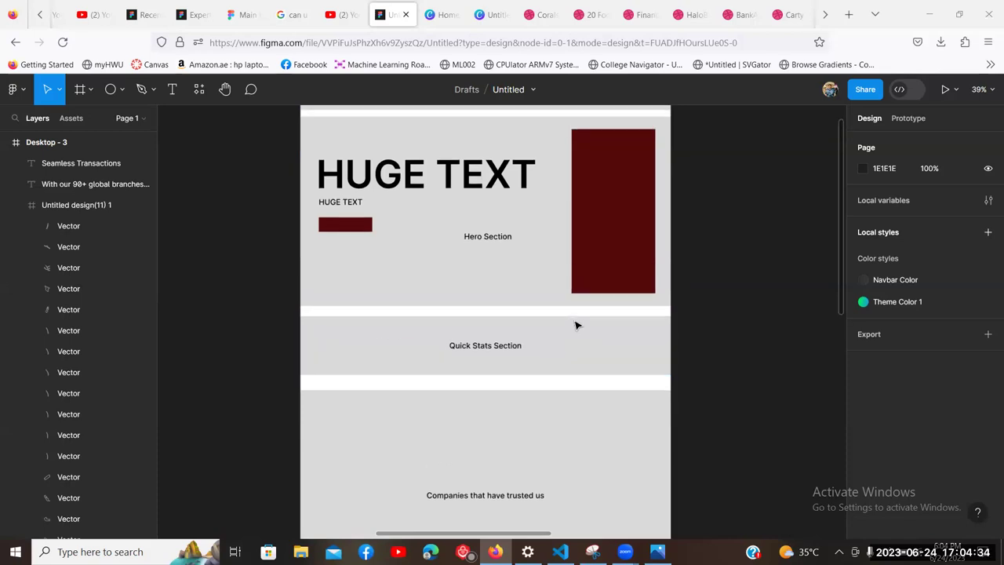
scroll(576, 324, "up", 4)
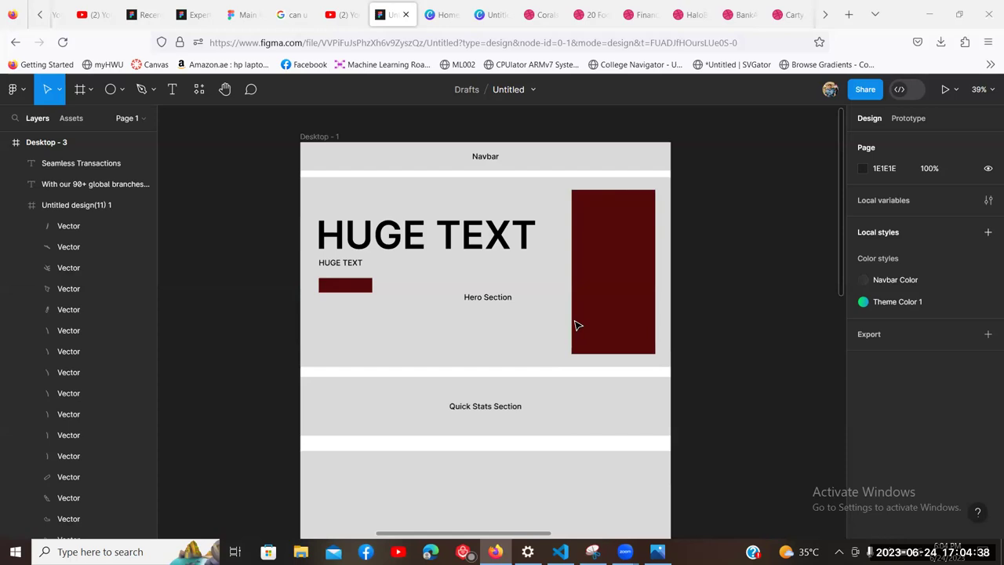
Step: Delete the grey Quick Stats background rectangle, then undo to restore it
left_click(410, 406)
scroll(408, 406, "down", 6)
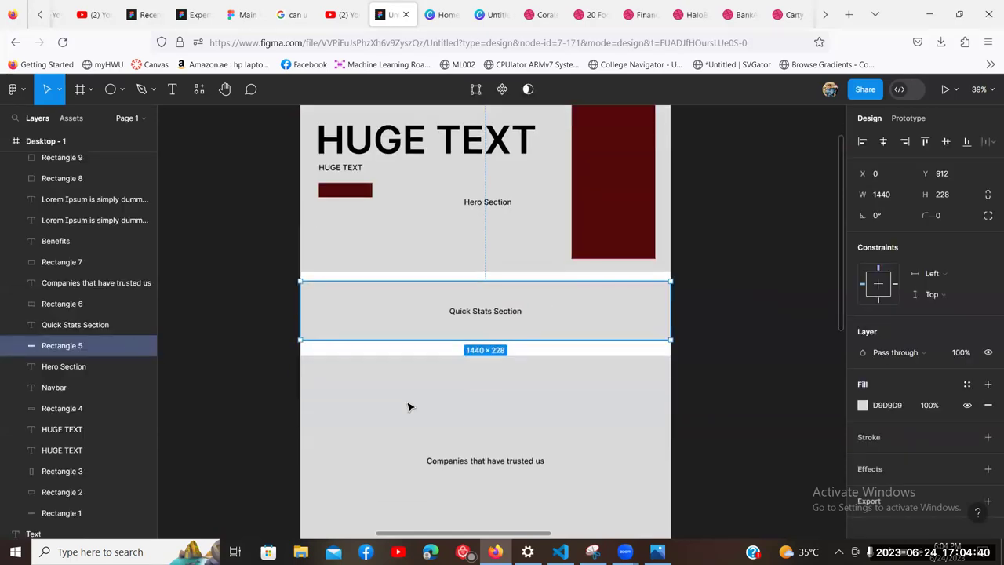
key("Delete")
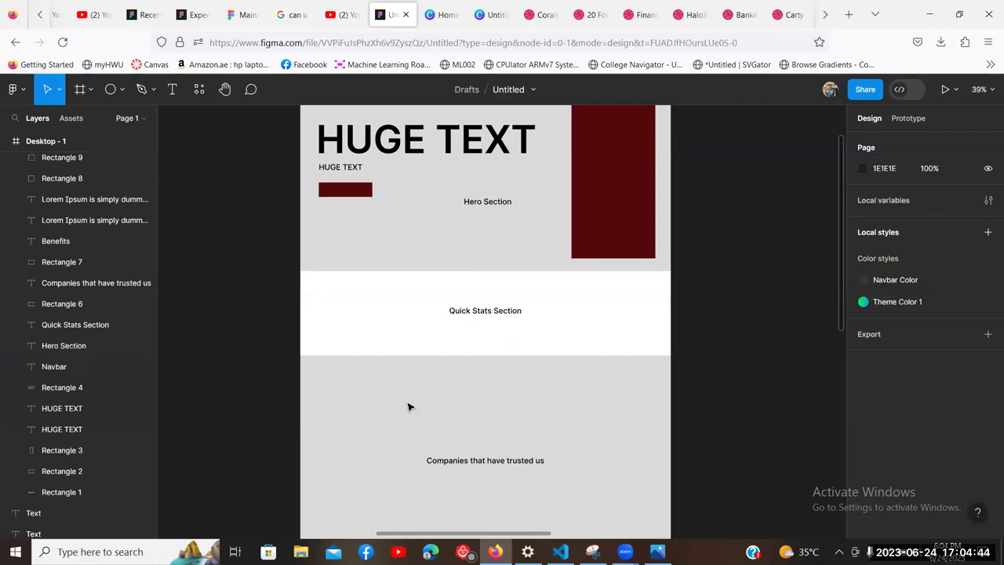
key("ctrl+z")
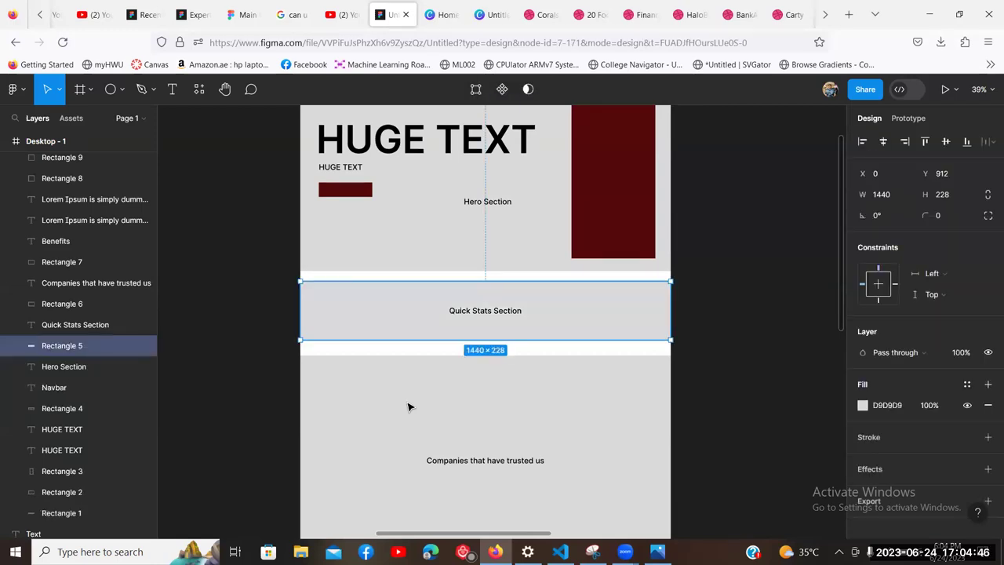
left_click(701, 291)
scroll(701, 291, "up", 3)
scroll(701, 294, "down", 5)
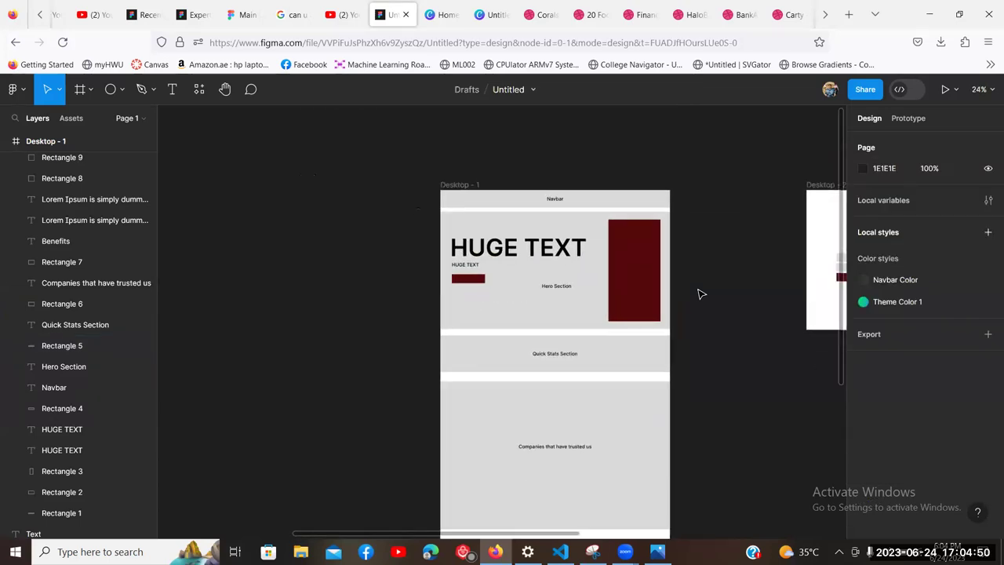
scroll(700, 294, "right", 5)
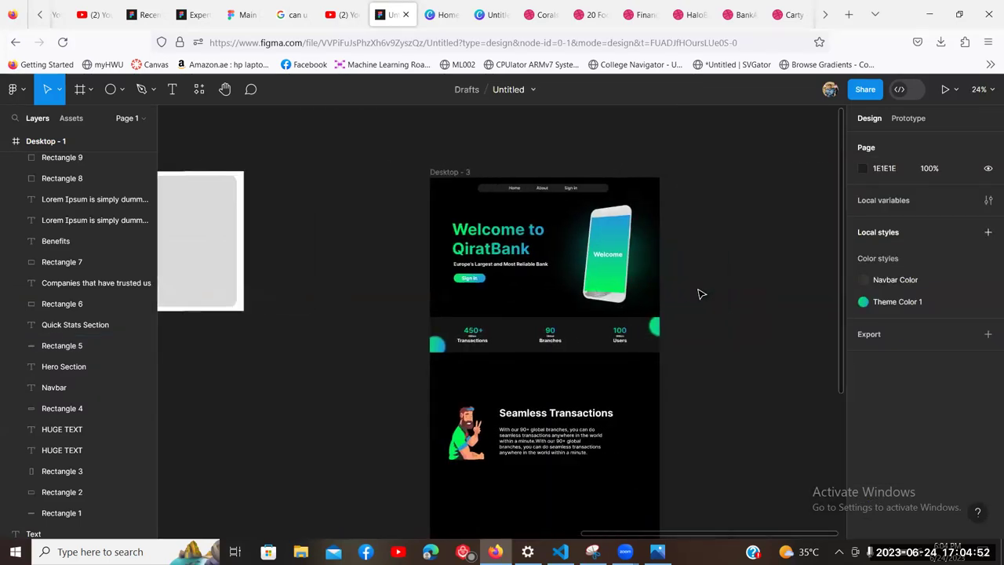
scroll(591, 364, "down", 3)
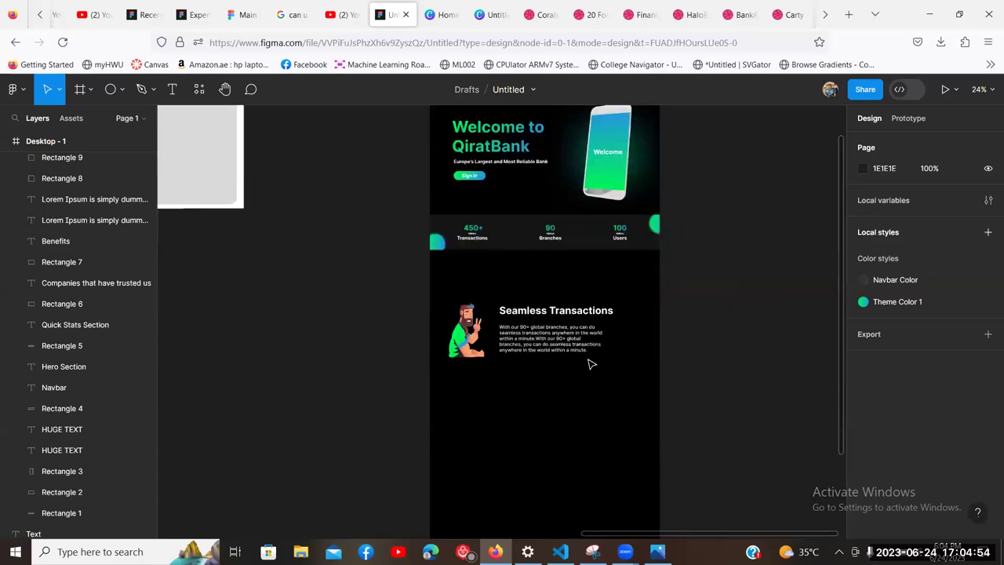
scroll(592, 364, "left", 18)
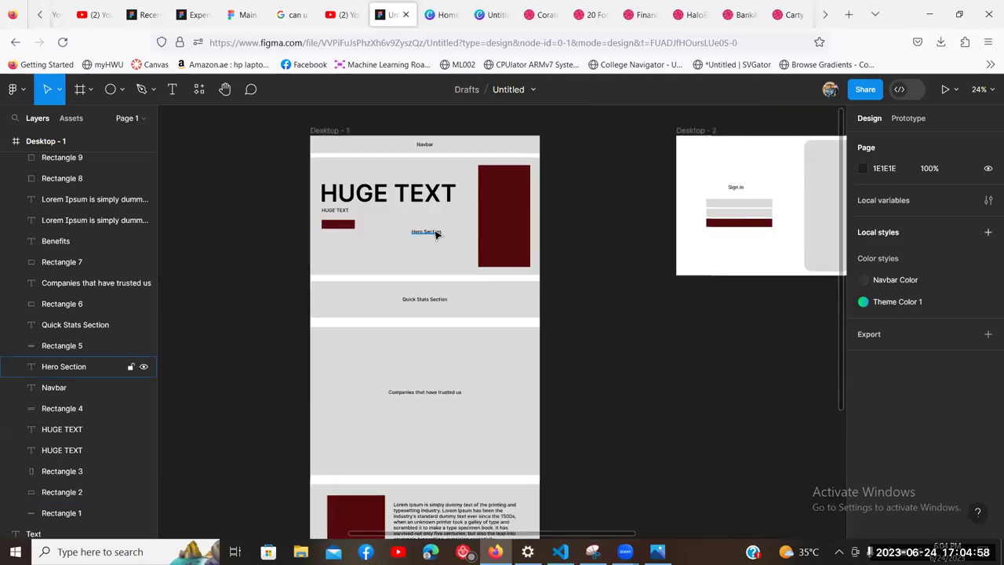
scroll(467, 219, "down", 1)
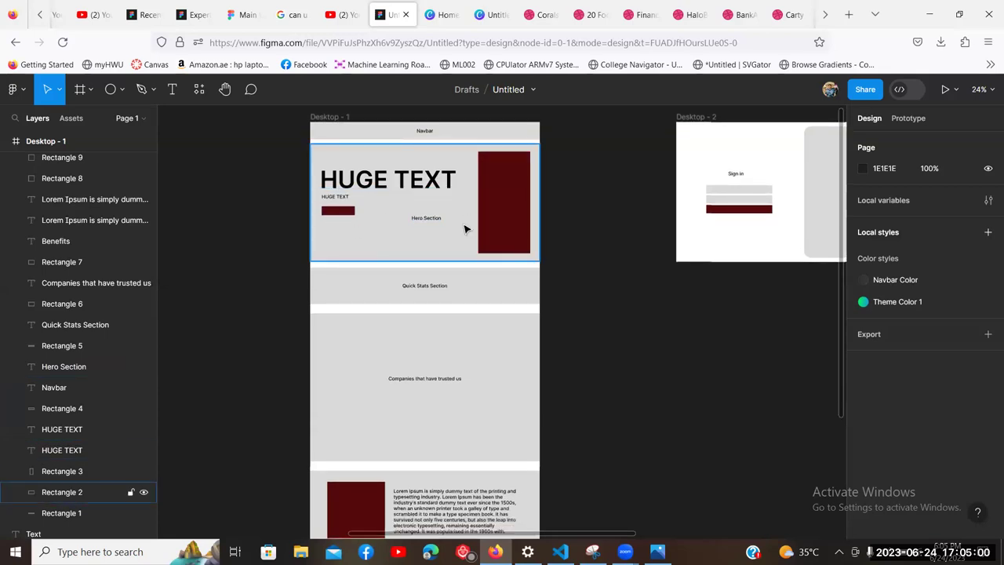
scroll(466, 226, "down", 4)
scroll(398, 426, "down", 4)
scroll(398, 426, "up", 3)
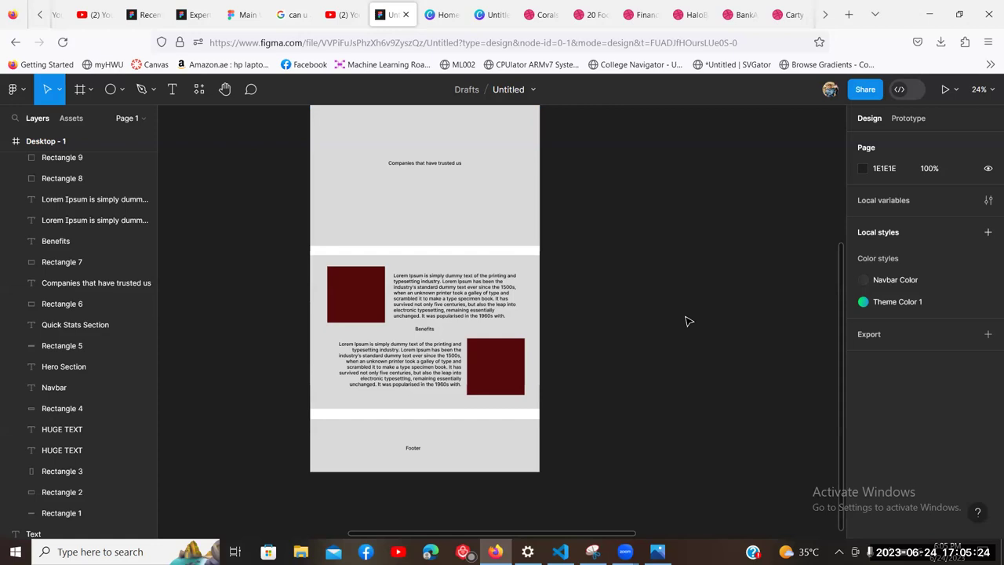
scroll(688, 320, "right", 10)
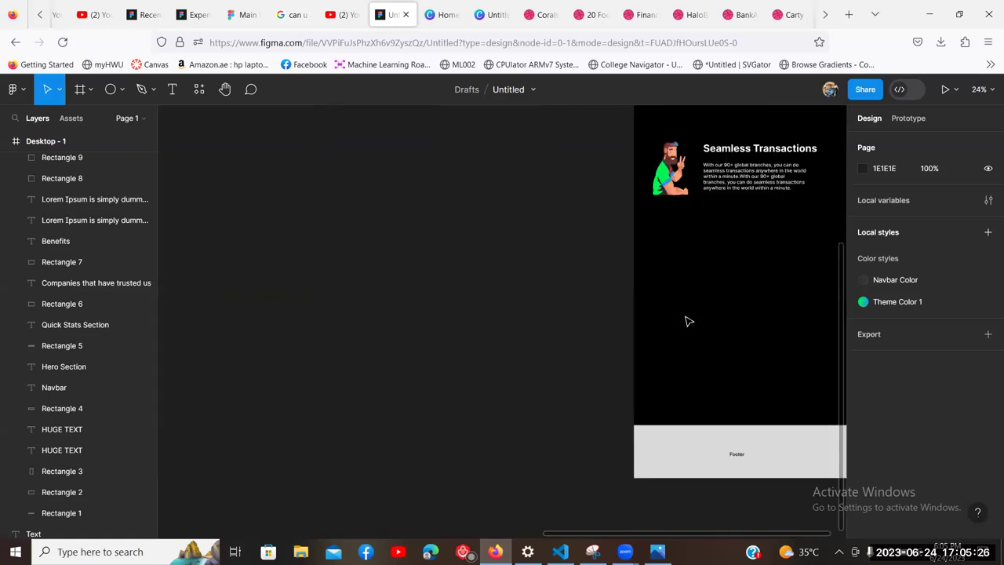
scroll(689, 320, "up", 3)
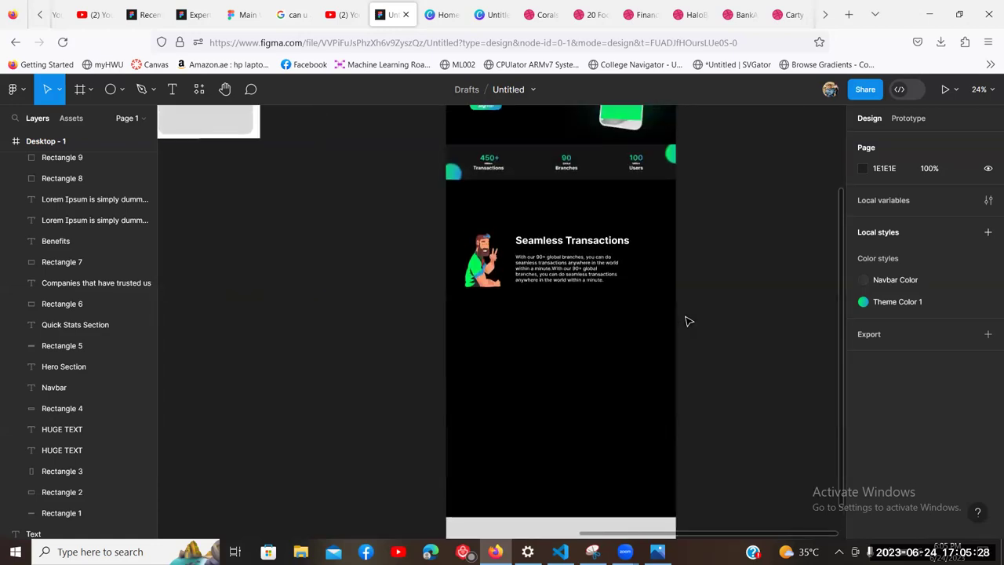
scroll(688, 320, "up", 2)
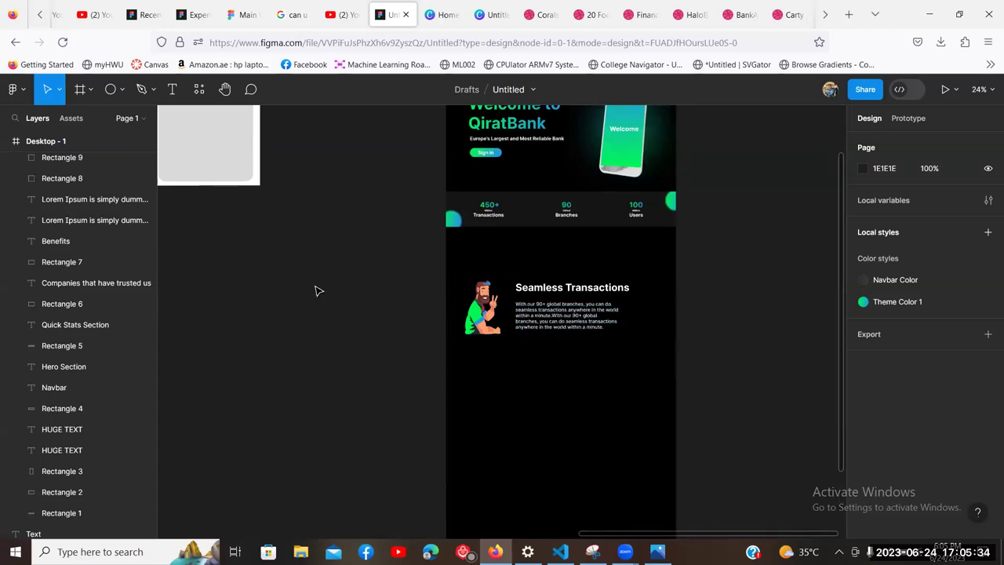
scroll(768, 303, "down", 3)
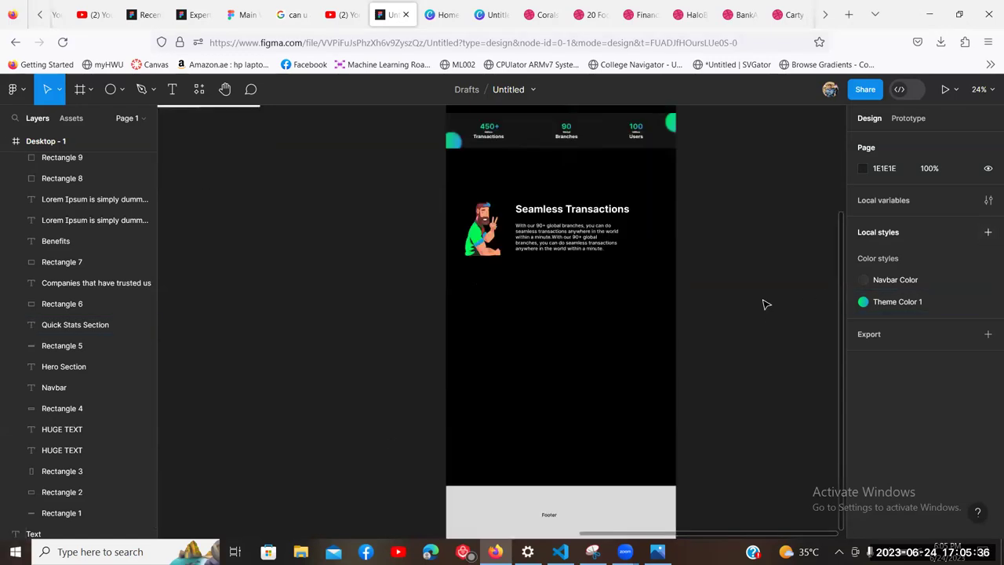
scroll(751, 286, "down", 3)
scroll(750, 286, "up", 3)
scroll(650, 258, "up", 3)
scroll(648, 254, "down", 5)
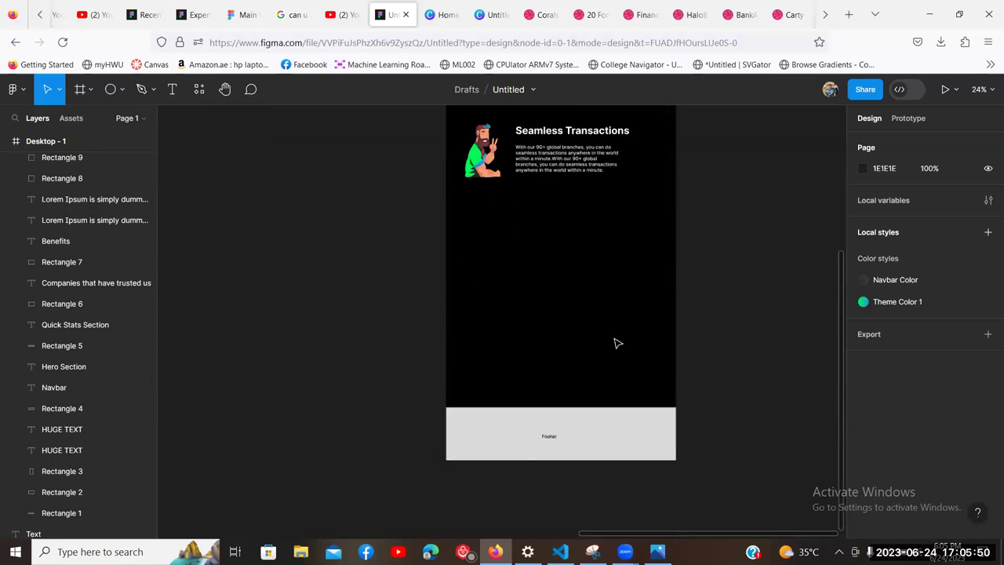
Step: In the Canva editor, add a man graphic from the full Magic Recommendations list
left_click(447, 7)
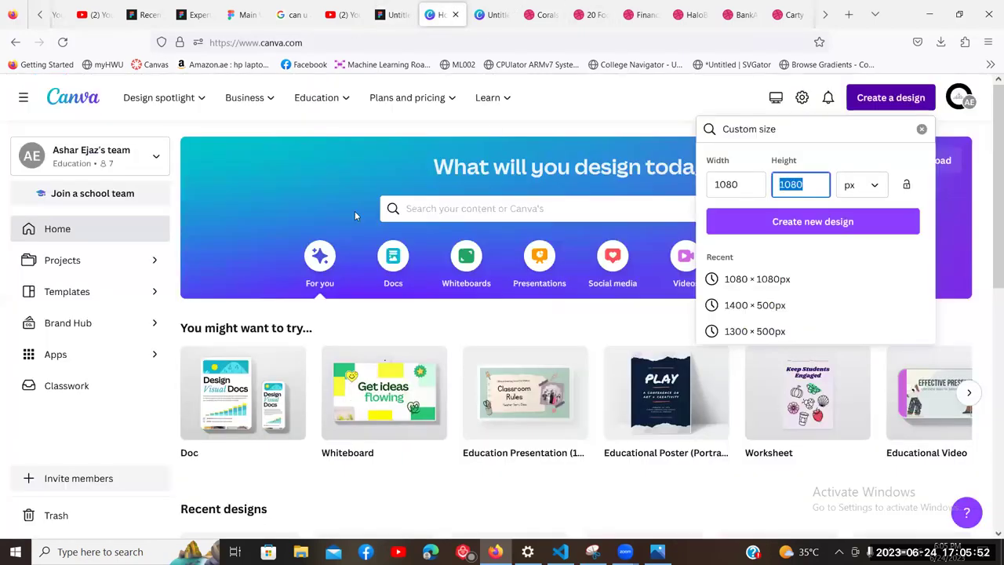
key("ctrl+Tab")
scroll(117, 390, "down", 5)
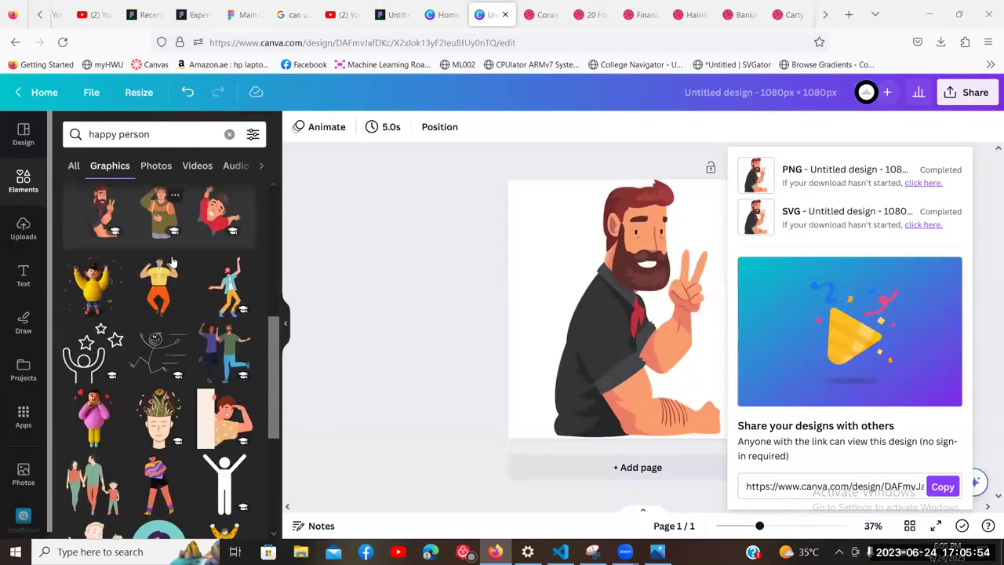
scroll(118, 390, "up", 6)
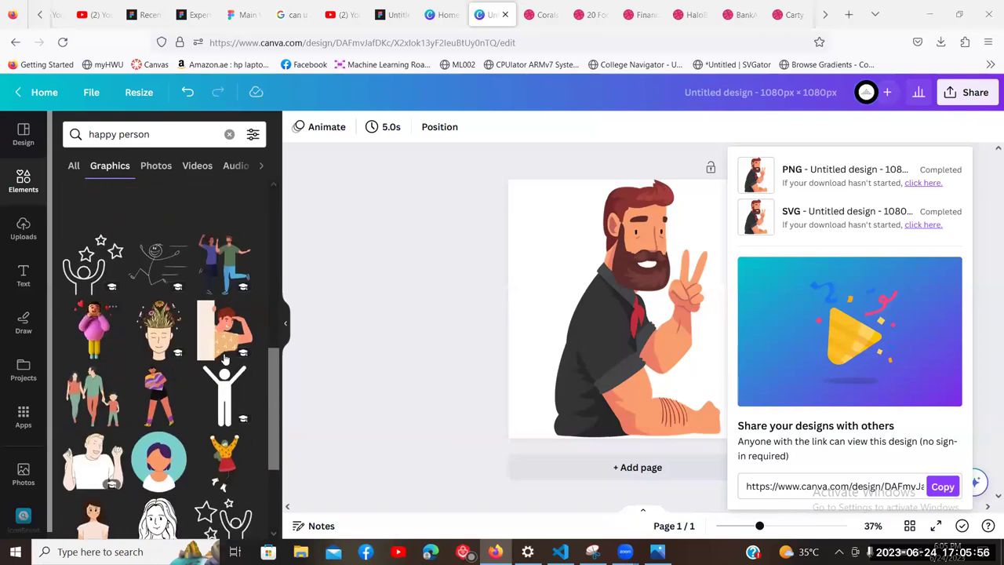
scroll(193, 336, "up", 2)
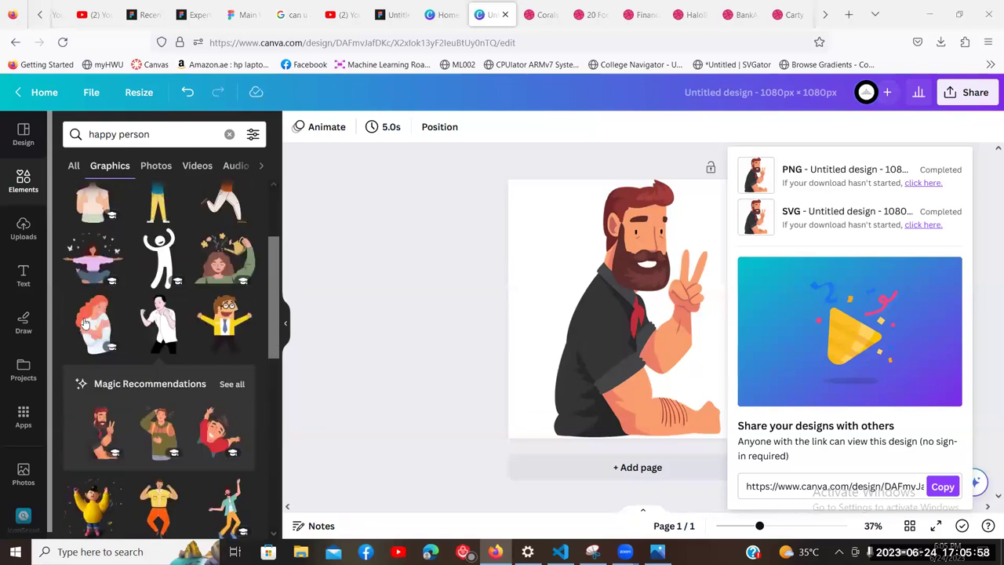
scroll(195, 338, "up", 1)
scroll(195, 338, "down", 2)
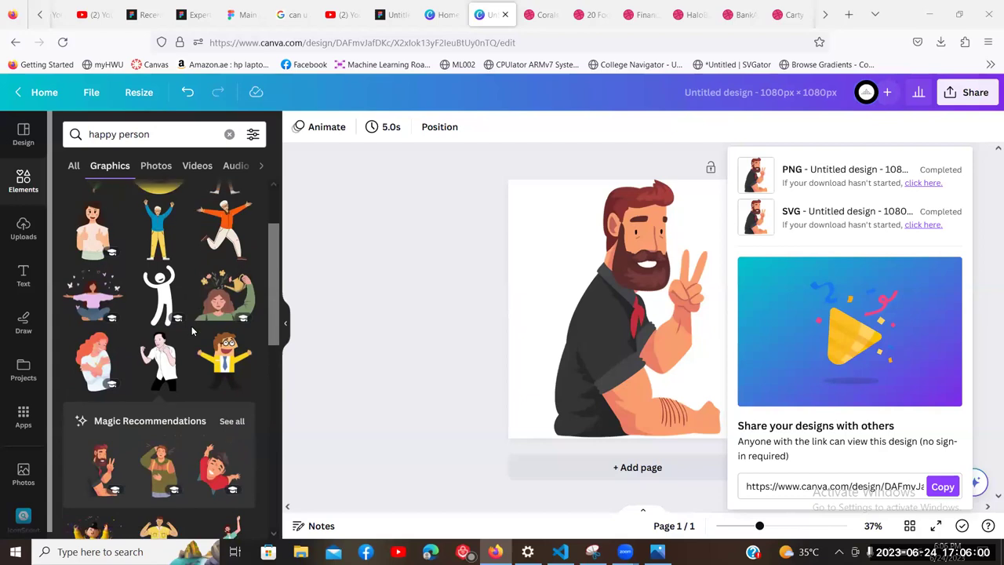
left_click(233, 310)
scroll(219, 302, "down", 2)
left_click(218, 298)
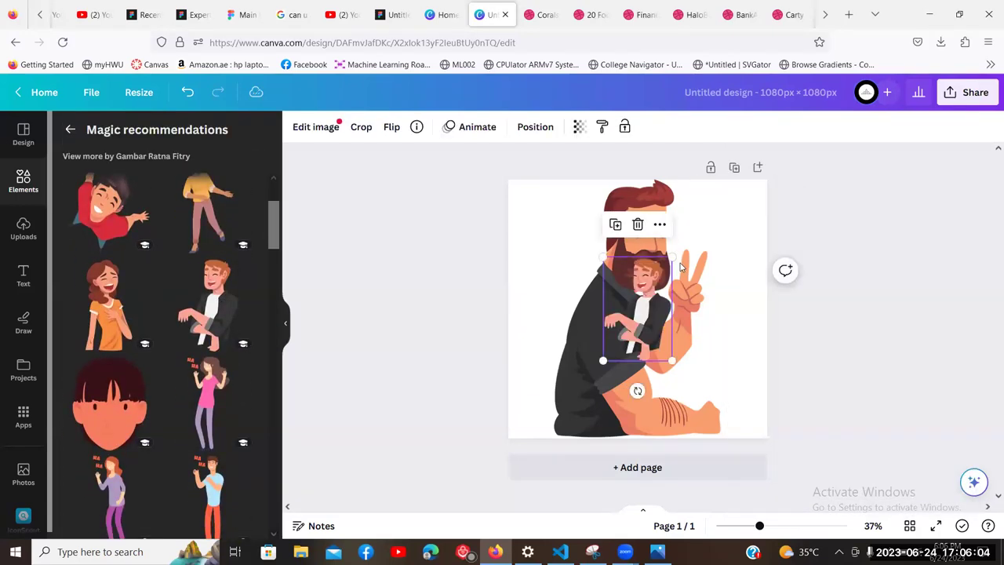
Step: Delete the large old illustration and the small man sticker from the page
left_click(689, 245)
key("Delete")
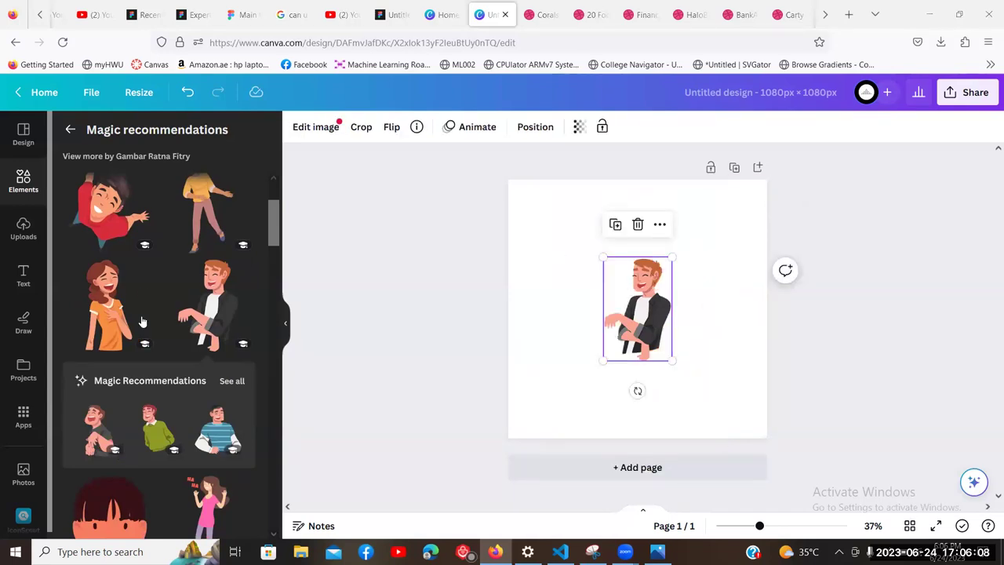
scroll(142, 322, "down", 3)
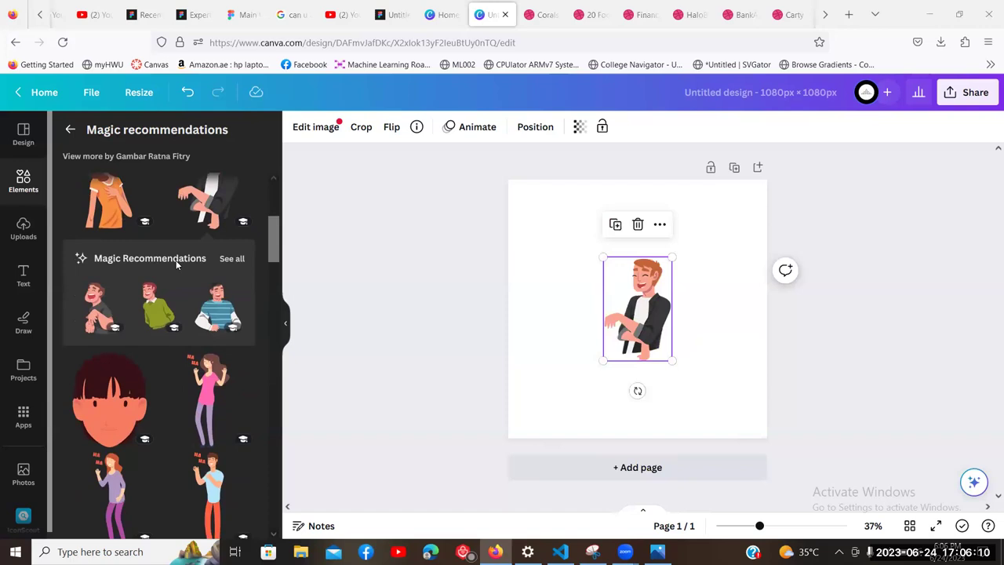
scroll(185, 227, "down", 5)
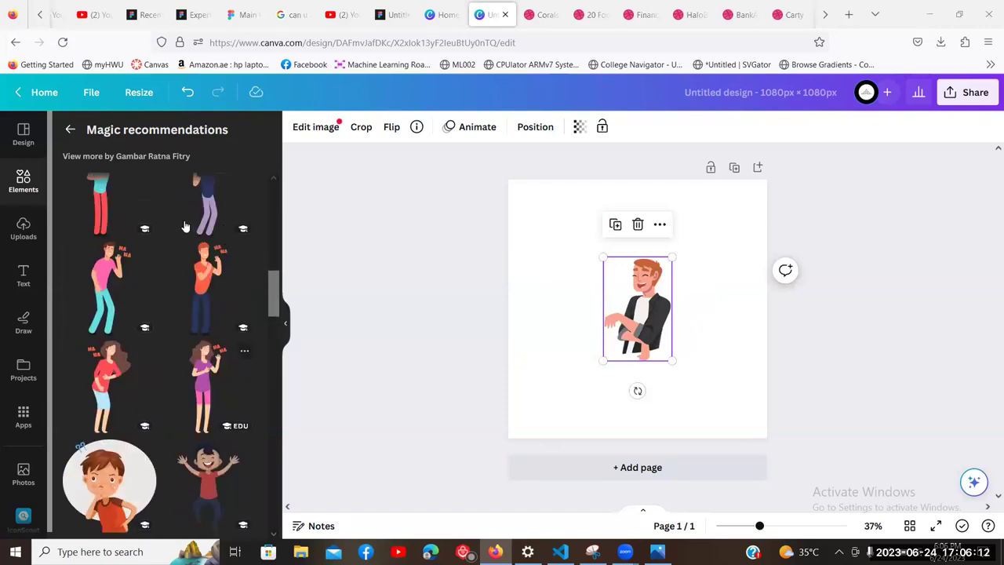
scroll(185, 226, "up", 6)
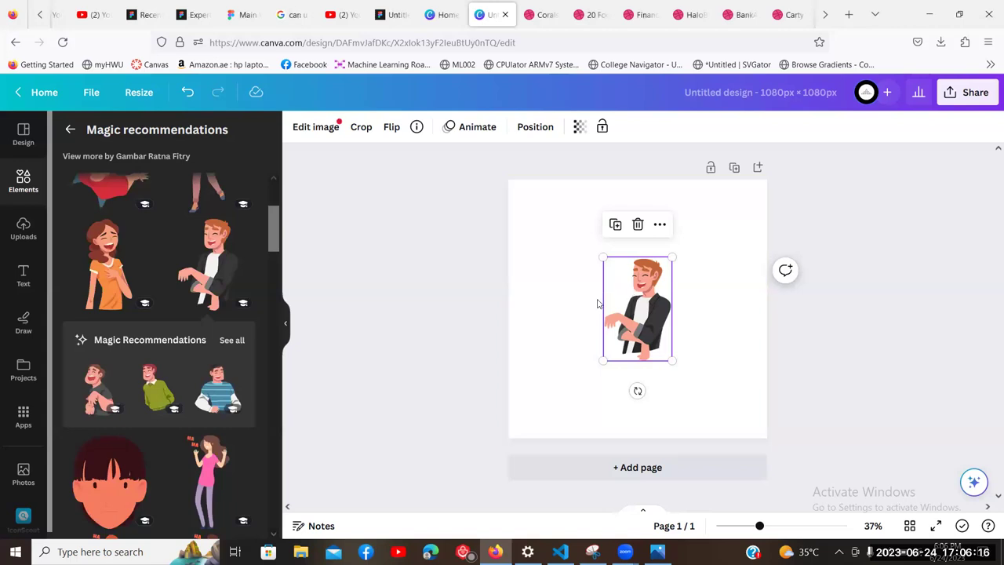
key("Delete")
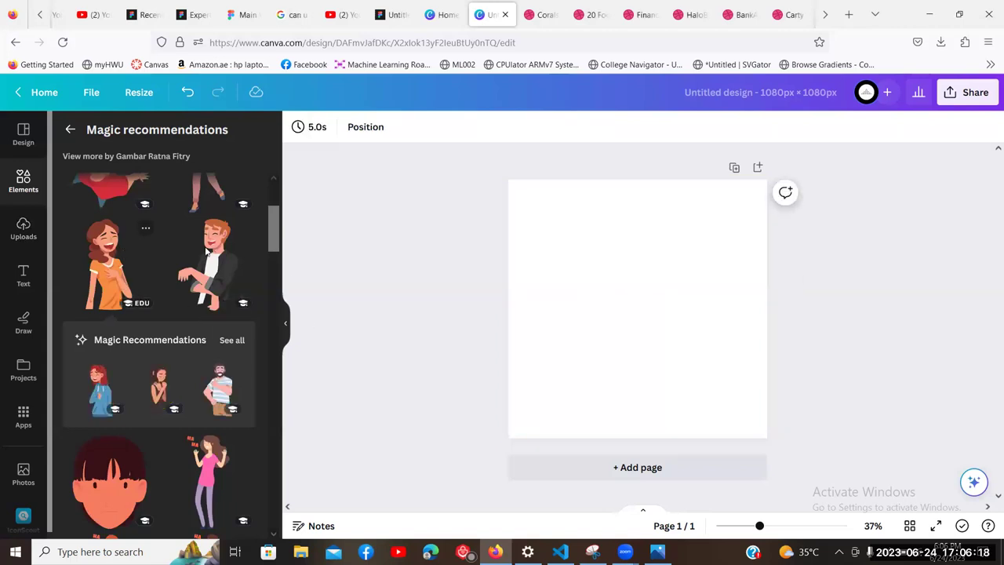
Step: Add the laughing-woman sticker to the Canva page
left_click(110, 259)
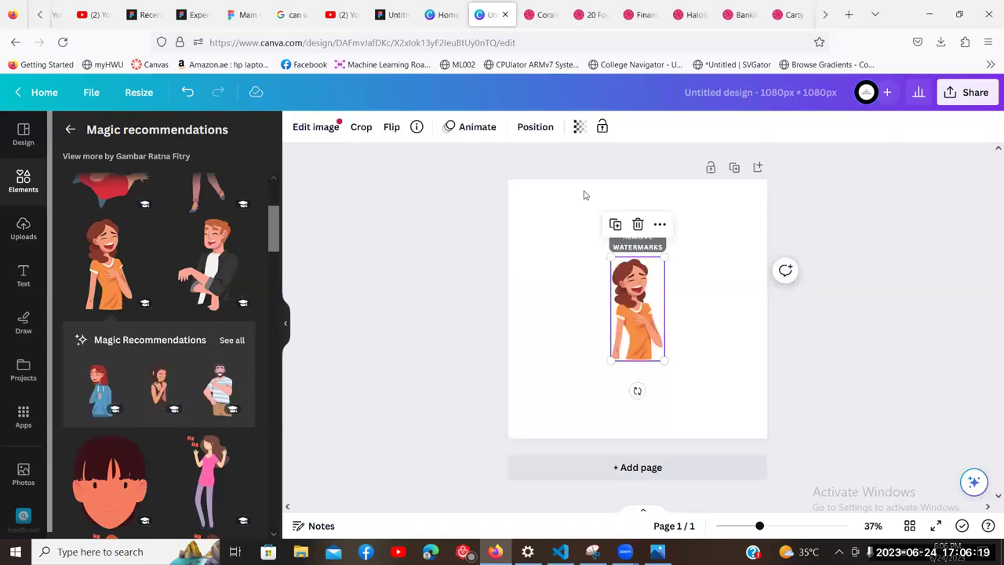
left_click(455, 150)
left_click(474, 130)
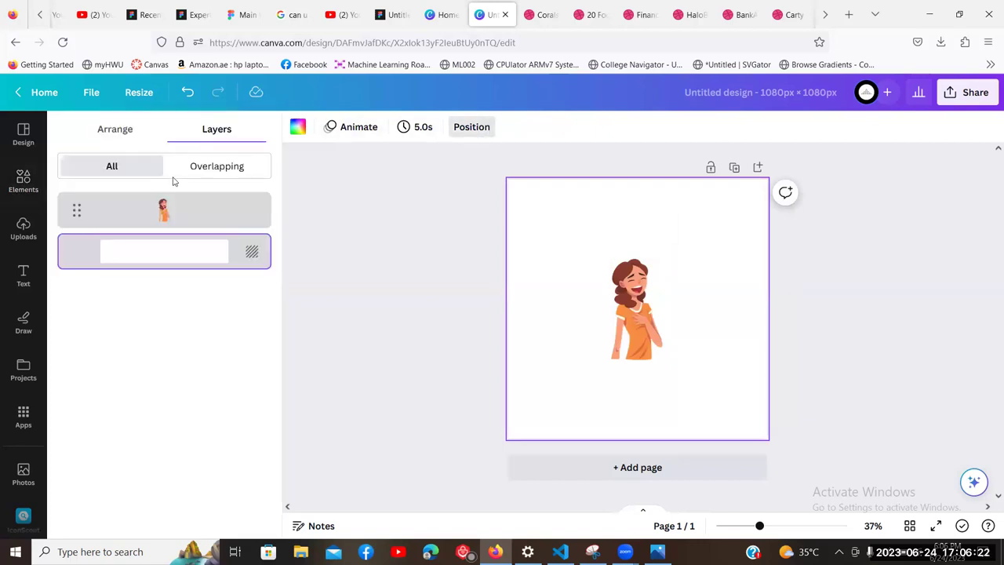
left_click(494, 160)
Step: Mirror the laughing-woman sticker with Flip horizontal
left_click(637, 310)
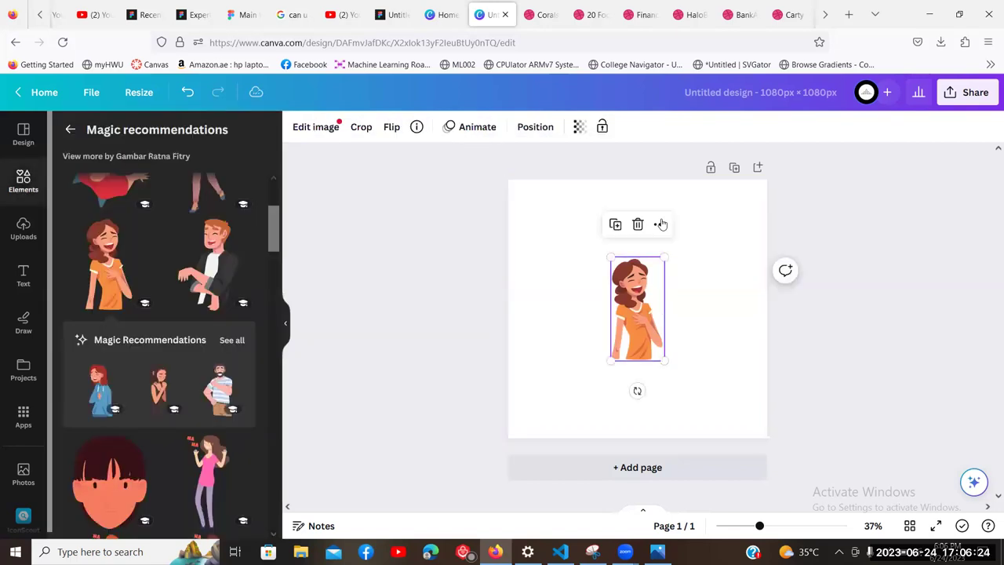
left_click(390, 130)
left_click(412, 163)
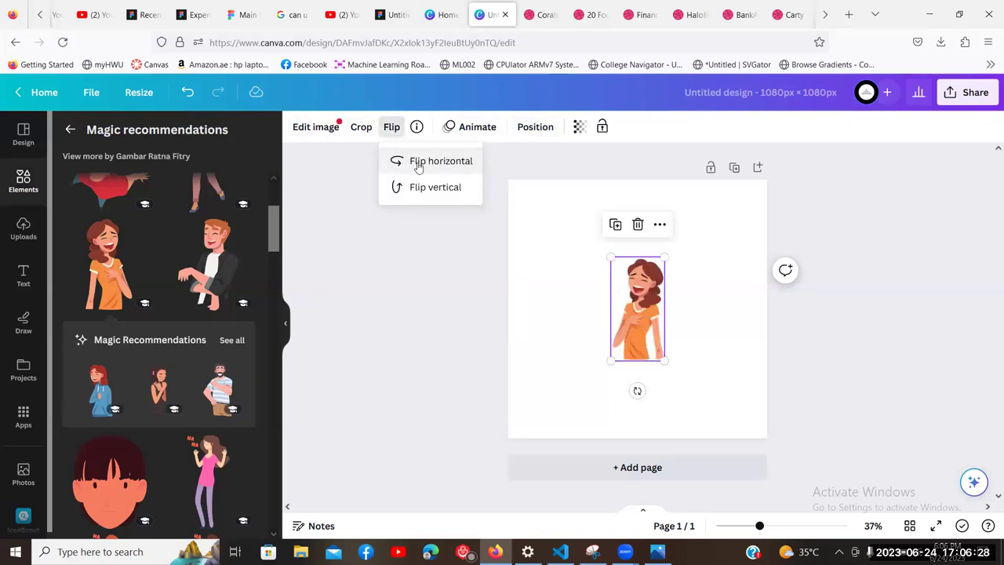
left_click(725, 314)
left_click(614, 269)
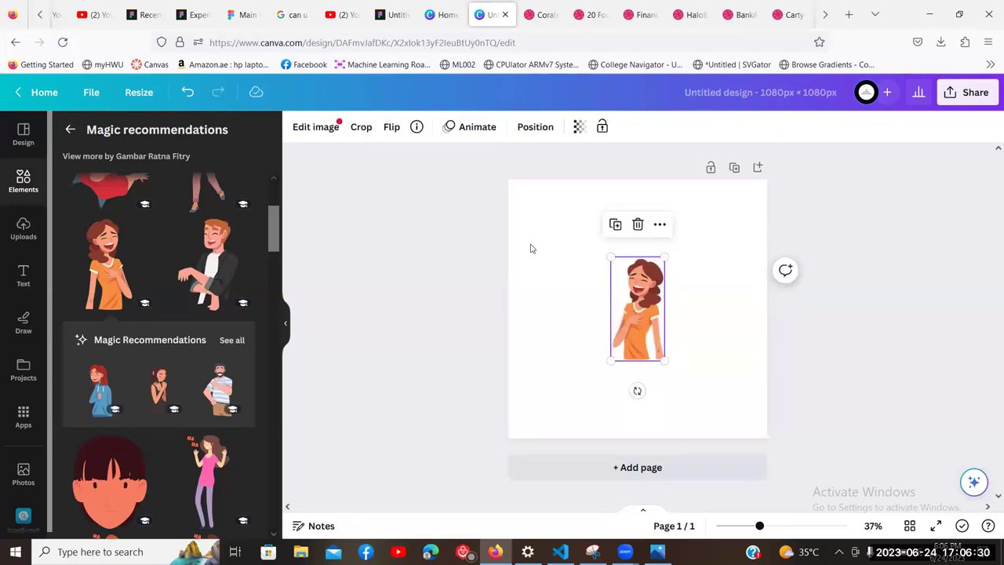
Step: Enlarge the woman sticker to the full page height, aligned to the top edge
left_click_drag(611, 256, 564, 168)
mouse_move(627, 236)
left_mouse_down()
mouse_move(616, 256)
mouse_move(618, 243)
left_mouse_up()
left_click_drag(647, 371, 690, 439)
left_click_drag(610, 370, 637, 378)
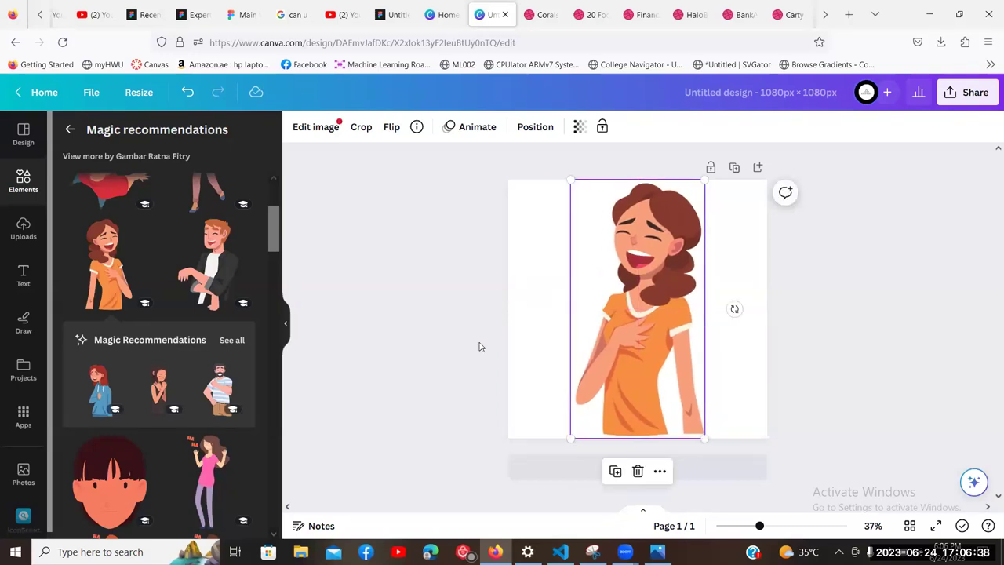
scroll(151, 249, "down", 1)
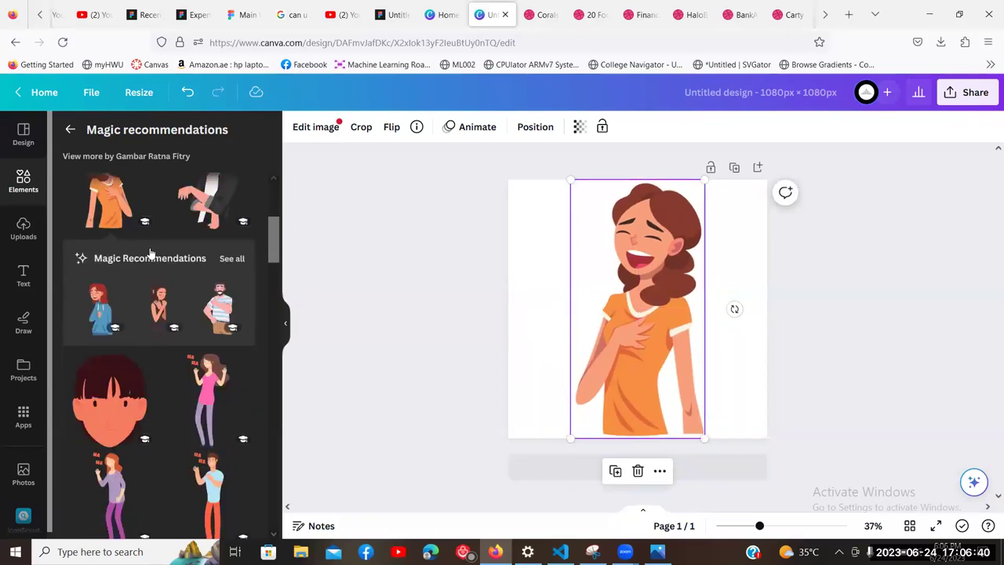
scroll(156, 251, "up", 3)
scroll(171, 254, "down", 2)
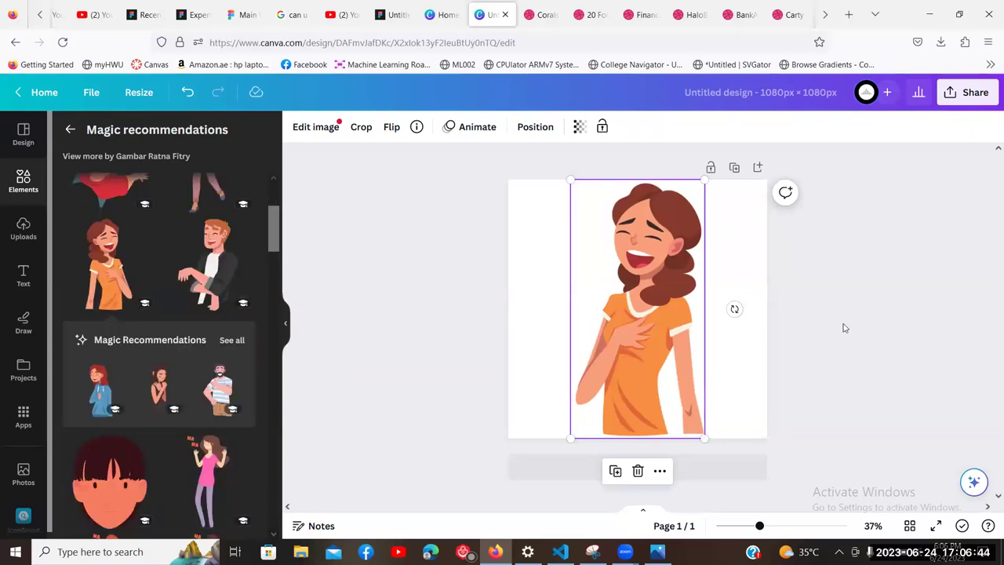
left_click(406, 359)
Step: Download the whole page from Share > Download as SVG with transparent background
left_click(724, 322)
left_click(968, 92)
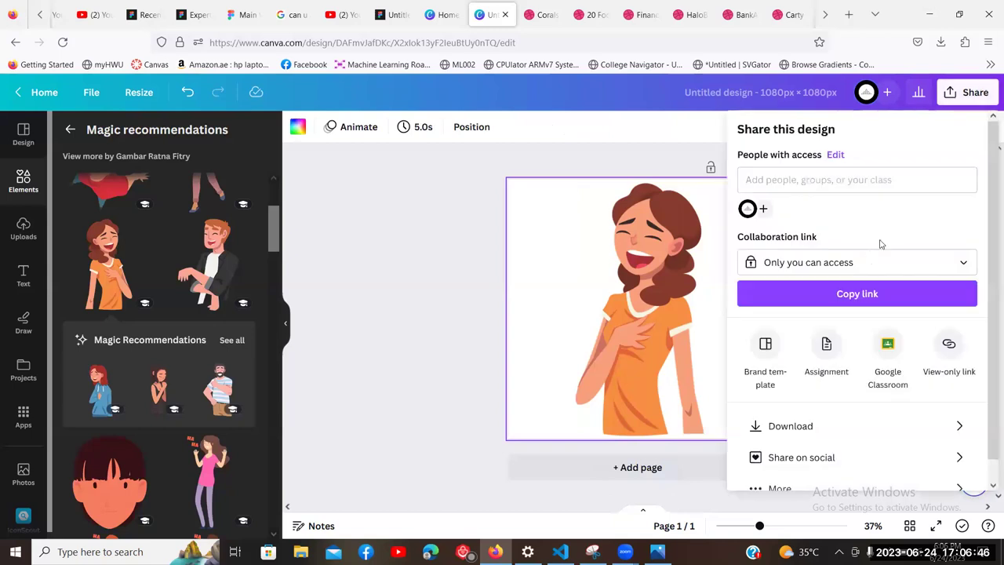
left_click(780, 426)
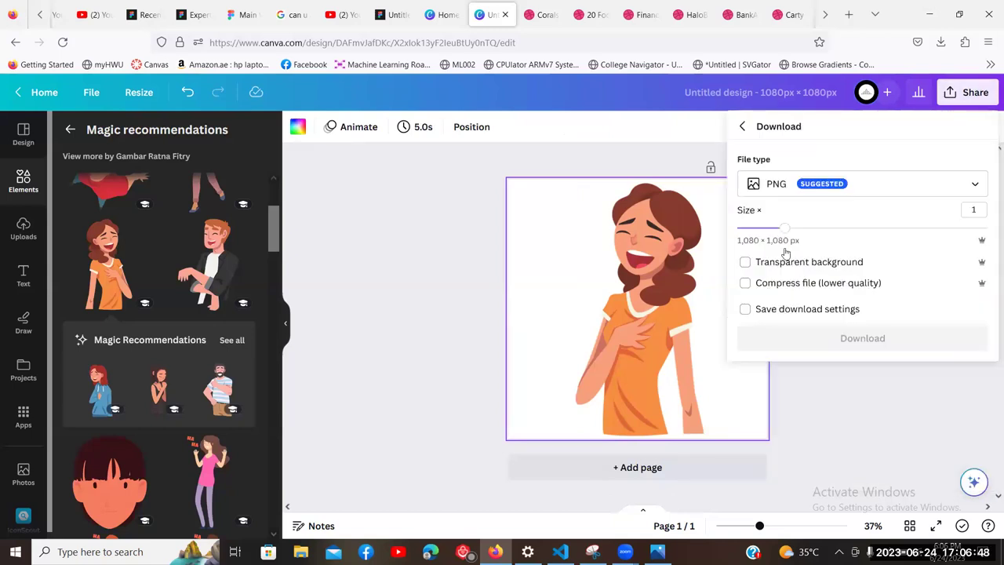
left_click(785, 183)
left_click(792, 376)
left_click(744, 211)
left_click(803, 268)
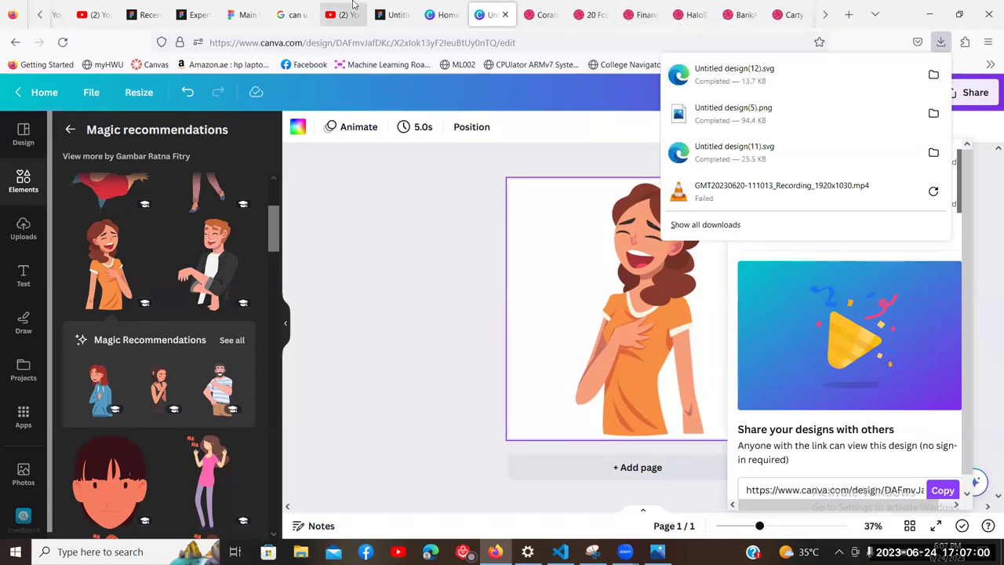
Step: Drag the downloaded laughing-woman SVG from the browser downloads onto the Figma canvas
left_click(349, 13)
left_click(392, 14)
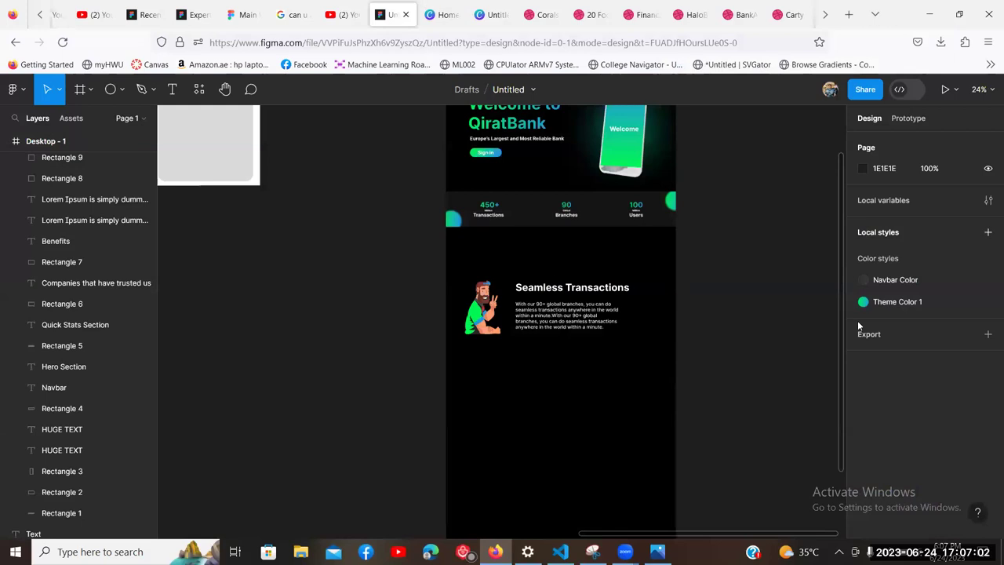
scroll(808, 218, "down", 3)
left_click(940, 42)
left_click_drag(772, 88, 574, 245)
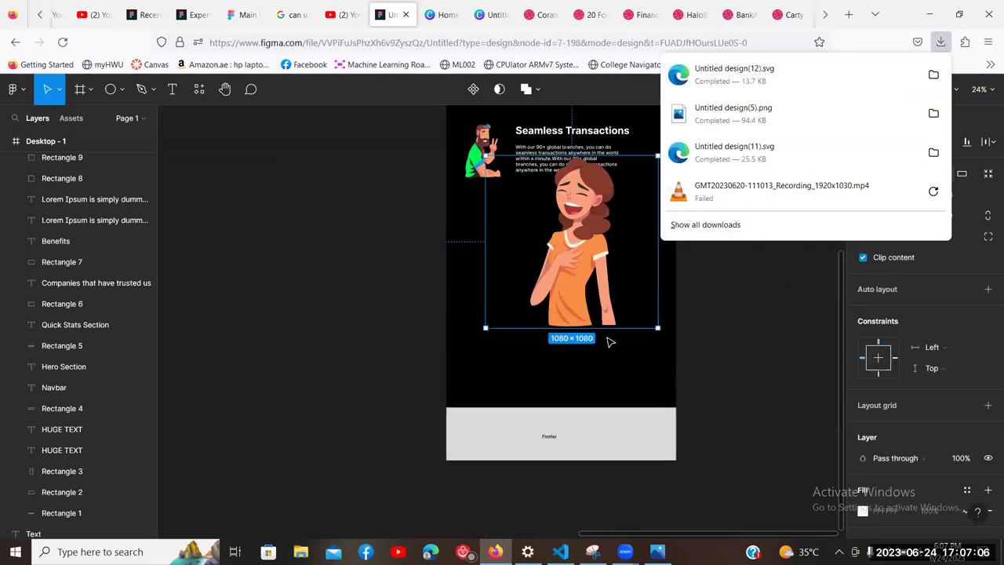
left_click(450, 140)
Step: Set the woman illustration's width to 342 and move it lower right
left_click(475, 147)
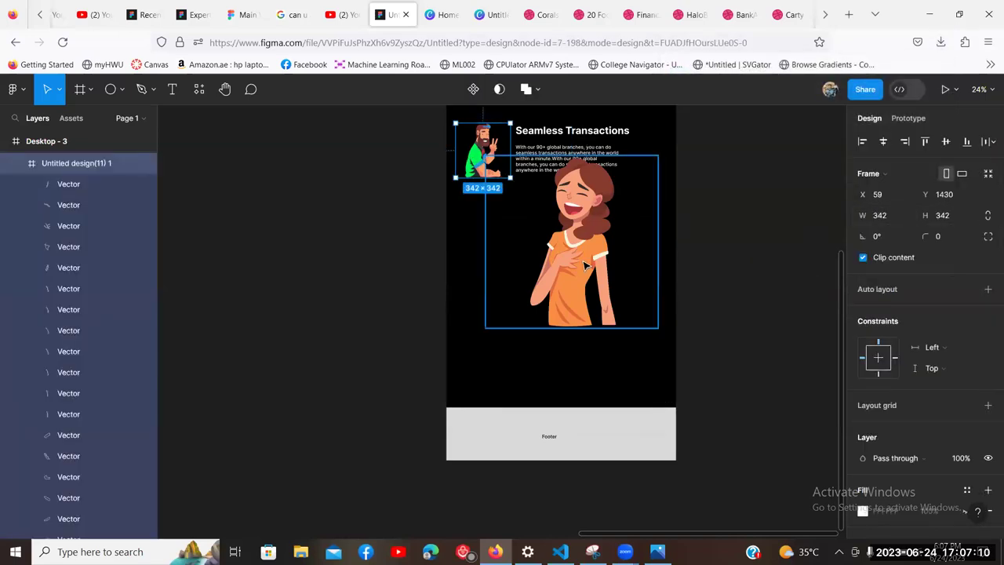
left_click(585, 265)
left_click(887, 225)
type("342")
key("Return")
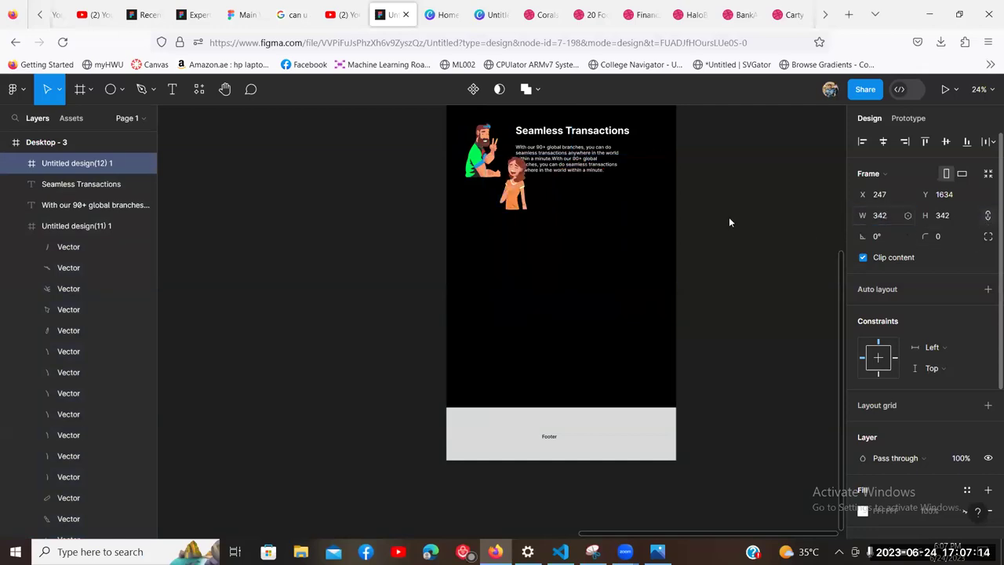
left_click_drag(502, 185, 640, 253)
Step: Duplicate the Seamless Transactions heading and paragraph, place the copy beside her, right-aligned
left_click(716, 233)
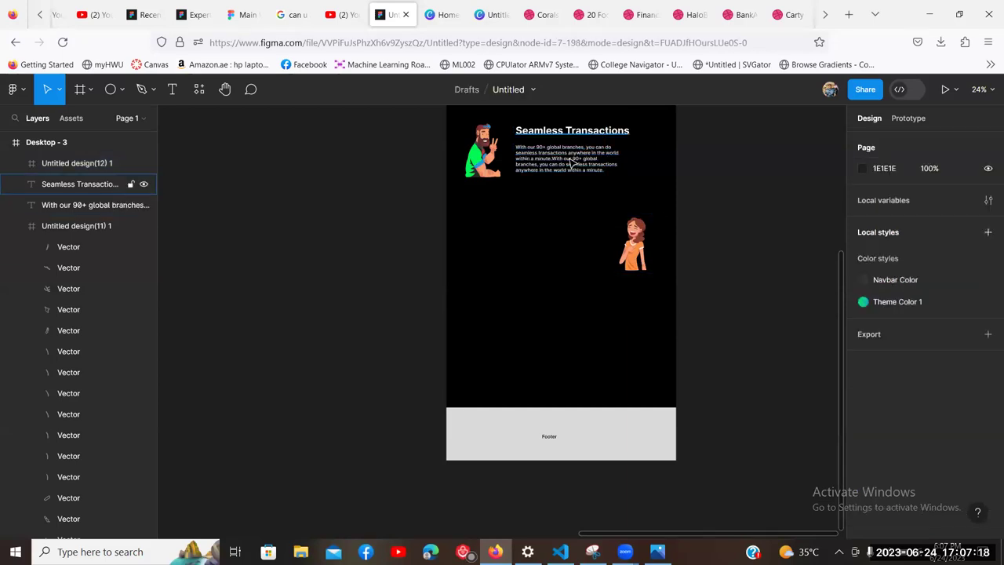
left_click(574, 131)
left_click(572, 160, "shift")
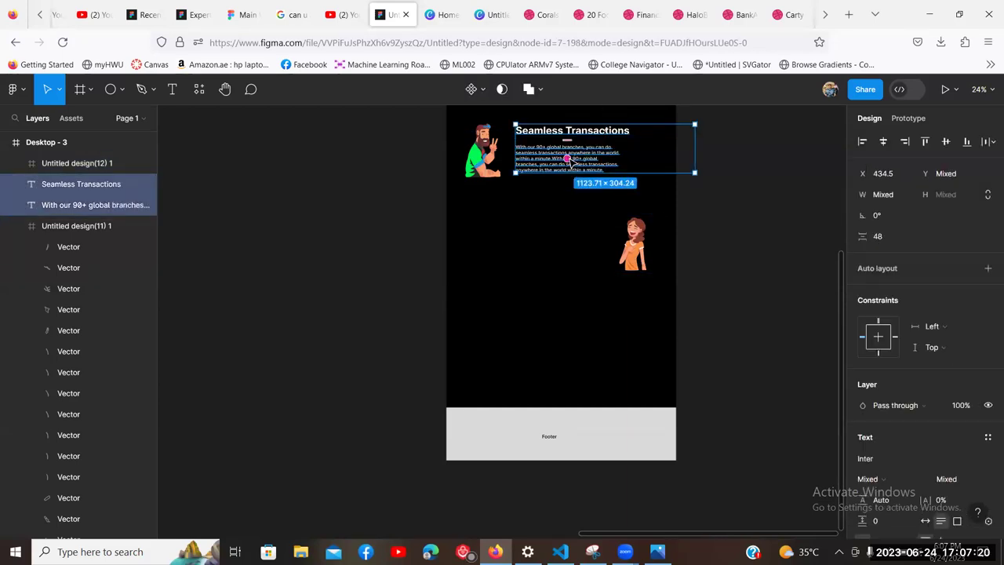
key("ctrl+d")
left_click_drag(571, 160, 556, 257)
scroll(914, 440, "down", 3)
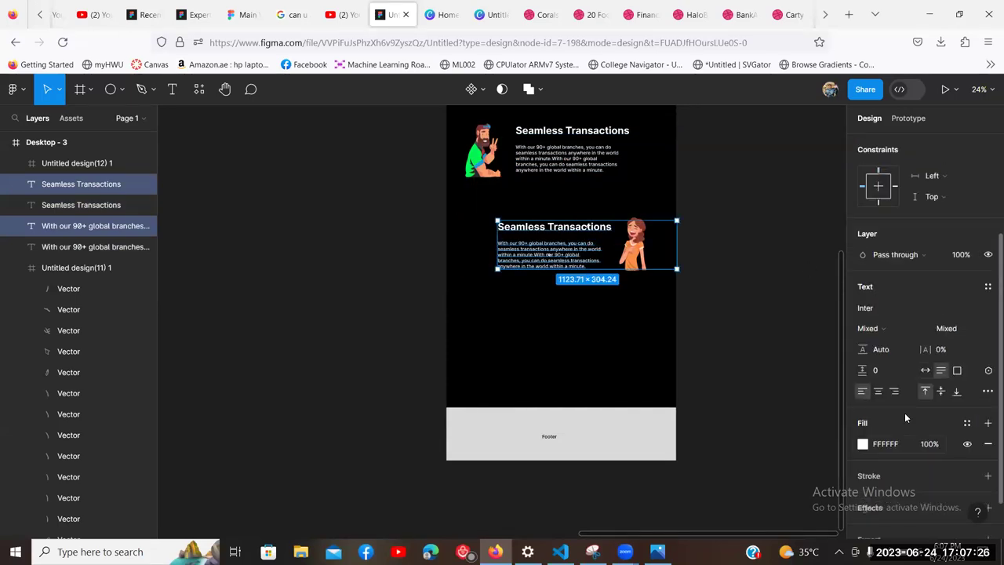
left_click(894, 391)
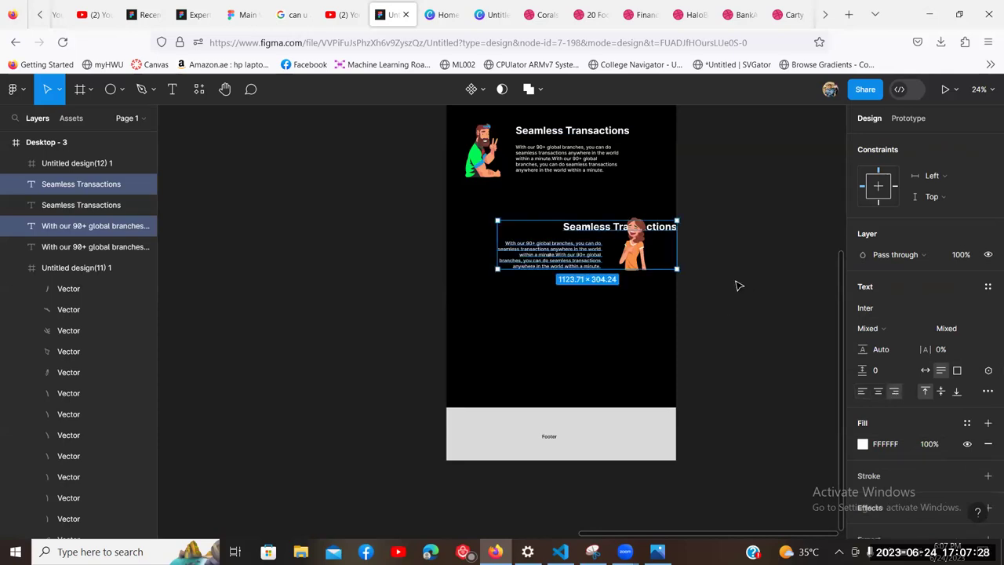
left_click_drag(602, 230, 528, 230)
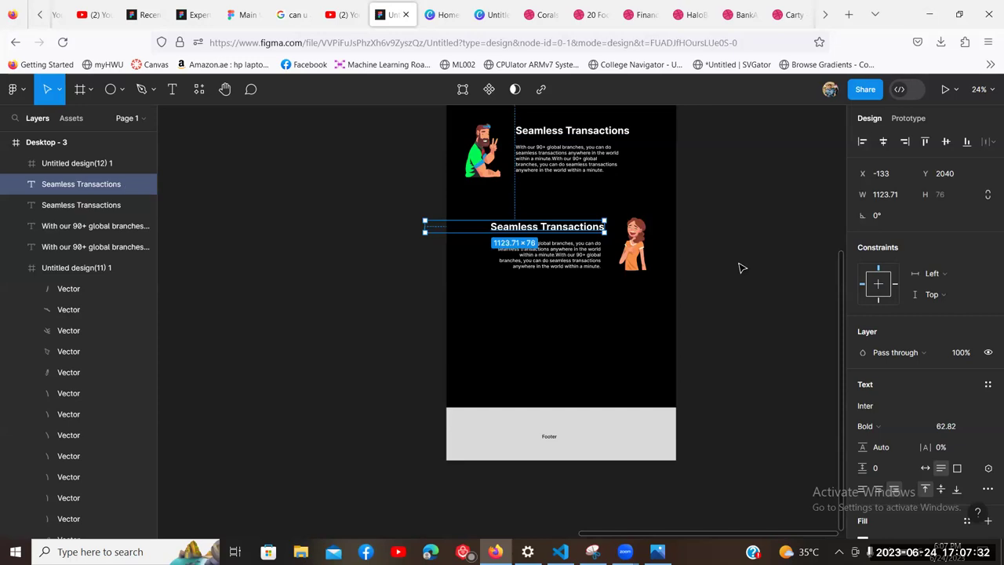
left_click(722, 275)
Step: Nudge the woman illustration and copied text down and to the right
scroll(673, 293, "up", 2)
left_click(641, 335)
left_click_drag(538, 363, 662, 298)
left_click_drag(560, 338, 577, 332)
left_click(749, 321)
scroll(744, 320, "down", 2)
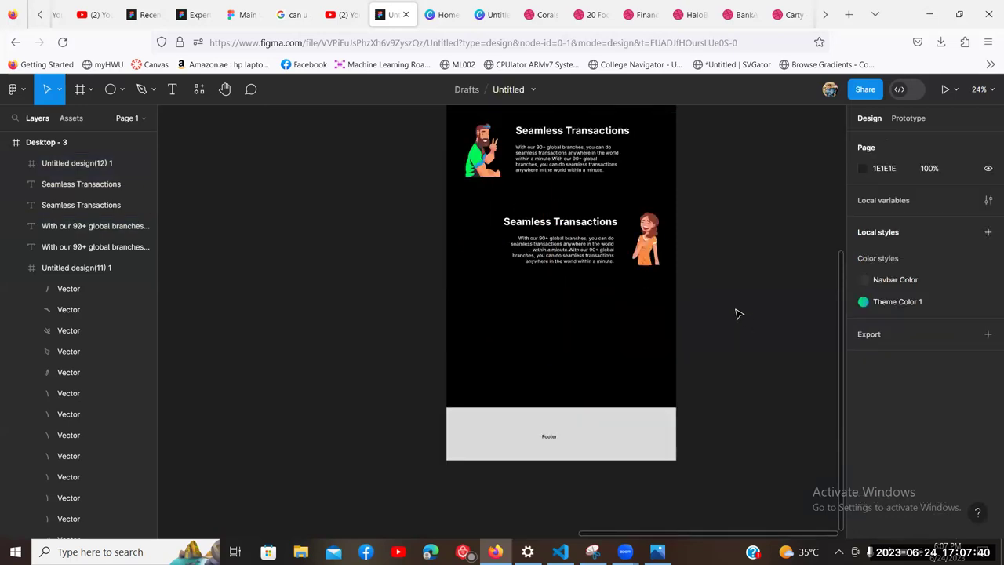
Step: Change the copied heading's text to '5% Cashback on Every Purchase'
scroll(737, 313, "up", 5)
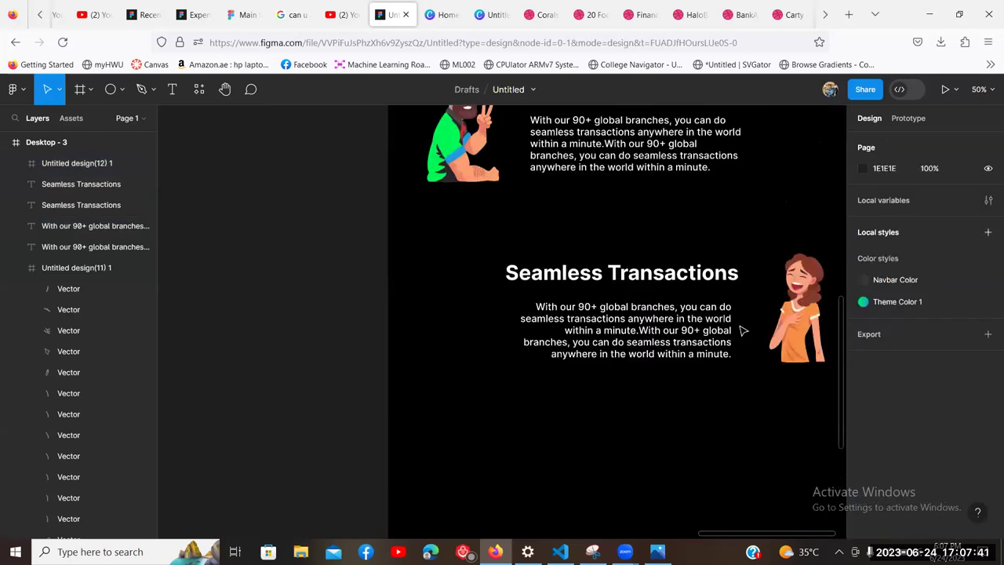
double_click(658, 284)
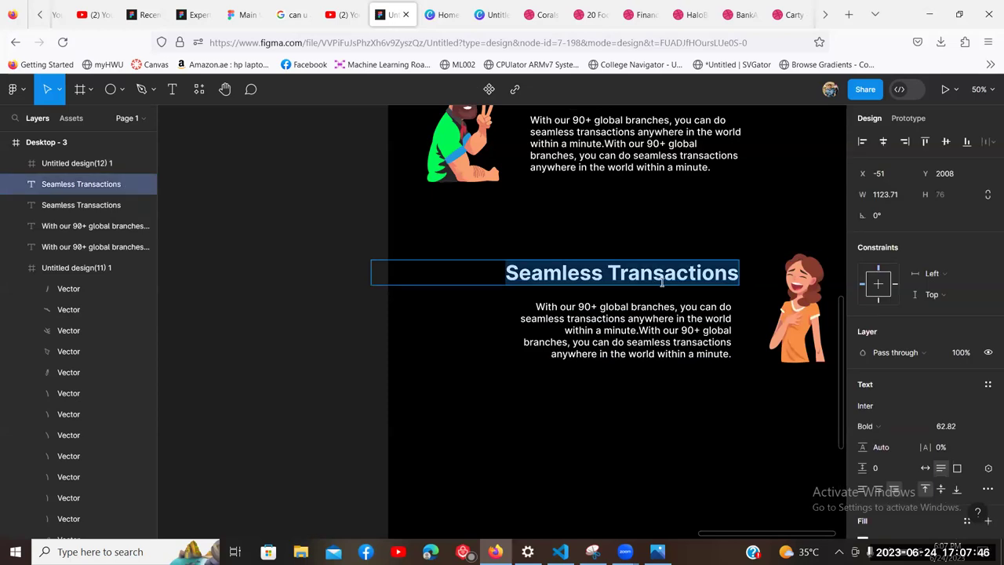
type("5$")
key("BackSpace")
type("#")
key("BackSpace")
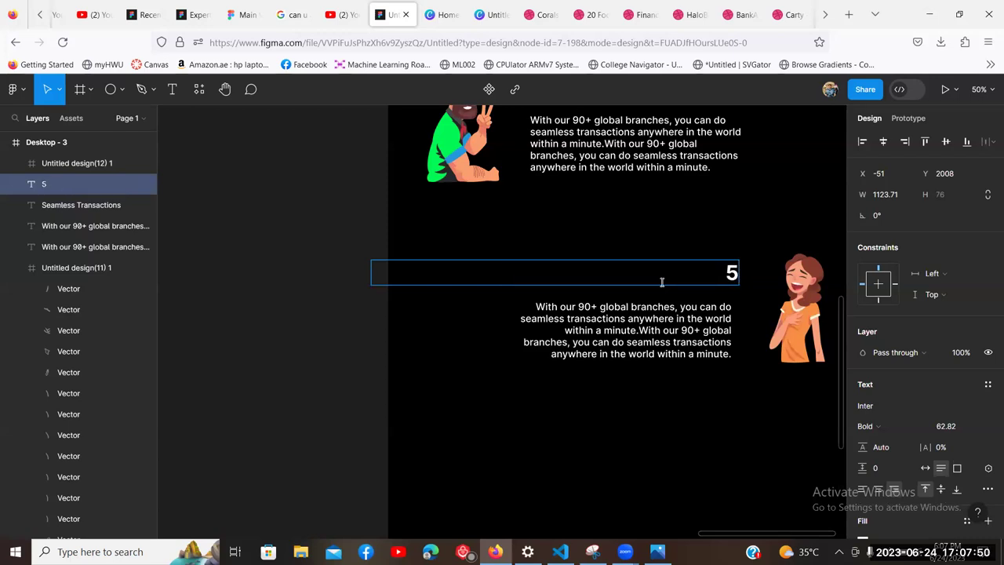
type("% Cas")
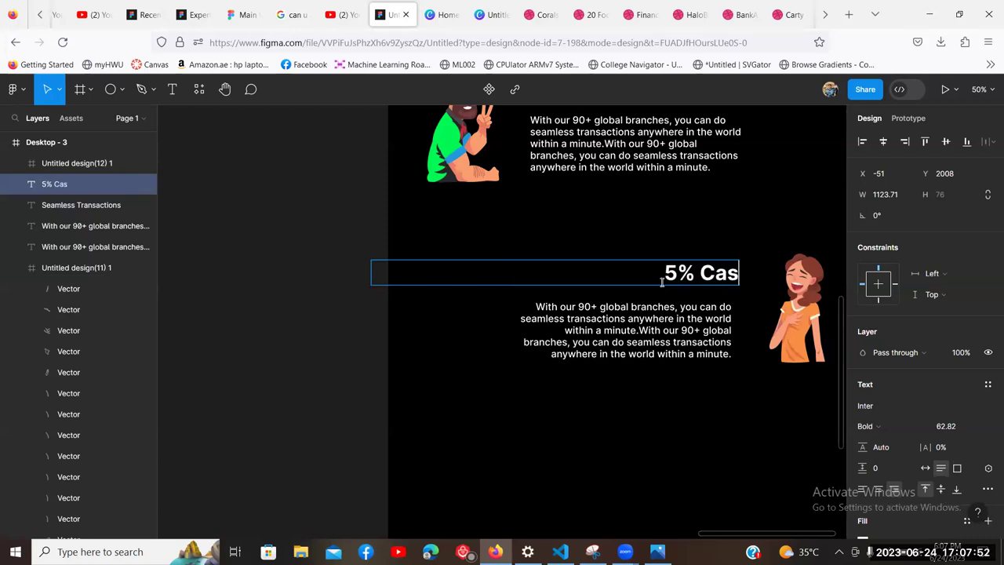
type("hback on Every purch")
key("BackSpace")
key("BackSpace")
key("BackSpace")
key("BackSpace")
key("BackSpace")
type("p")
key("BackSpace")
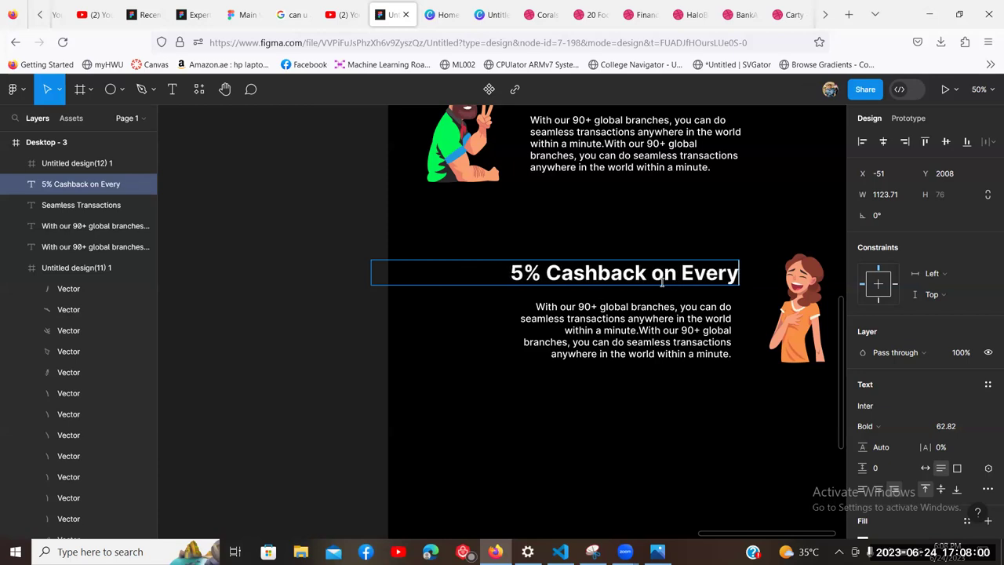
type("Puchas")
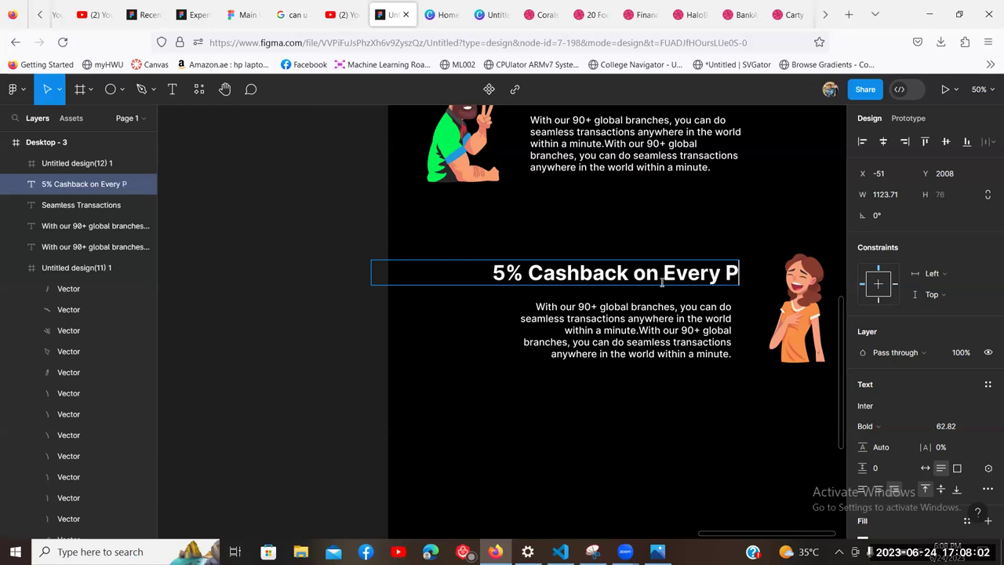
key("BackSpace")
key("BackSpace")
key("BackSpace")
key("BackSpace")
type("rchase")
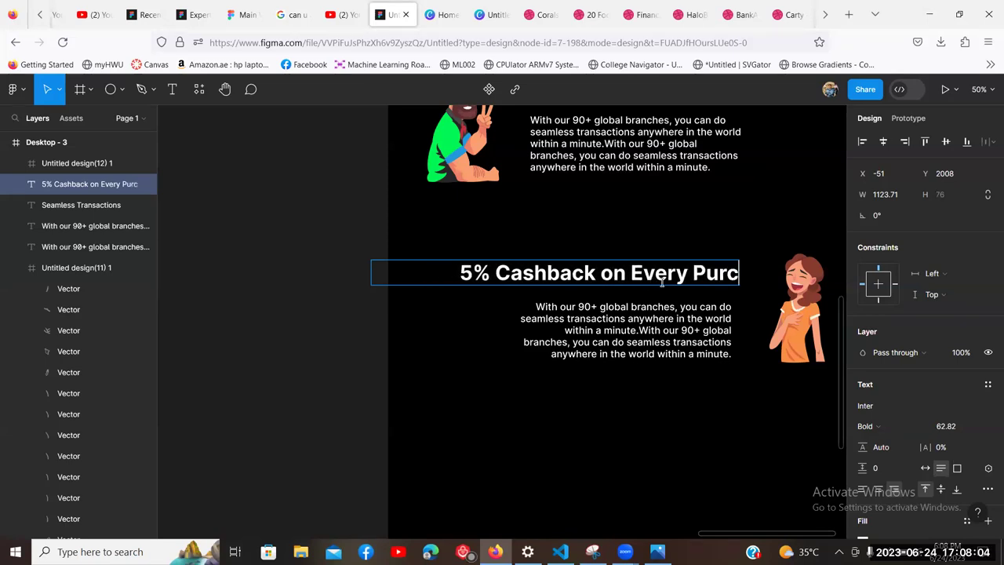
key("Escape")
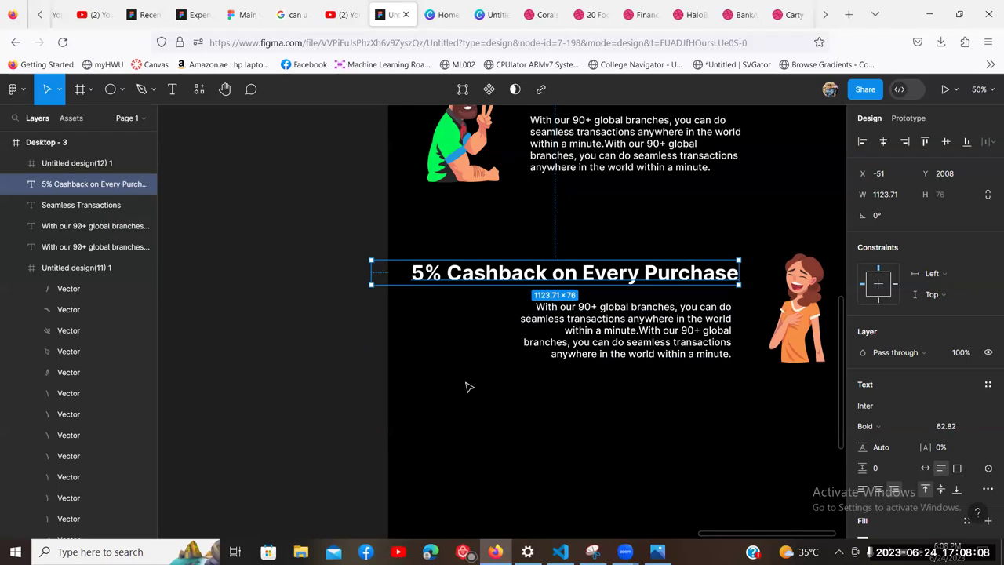
Step: Narrow the cashback heading to wrap onto two lines and align the paragraph beneath
scroll(471, 345, "left", 2)
left_click_drag(429, 267, 623, 274)
left_click(753, 432)
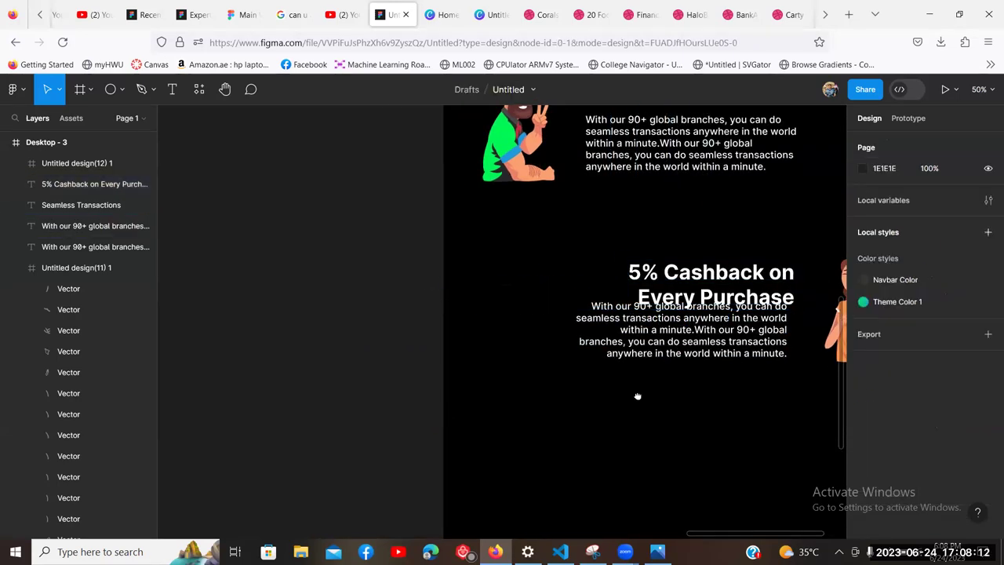
scroll(636, 397, "right", 5)
scroll(636, 396, "down", 2)
left_click(600, 326)
left_click_drag(605, 326, 603, 325)
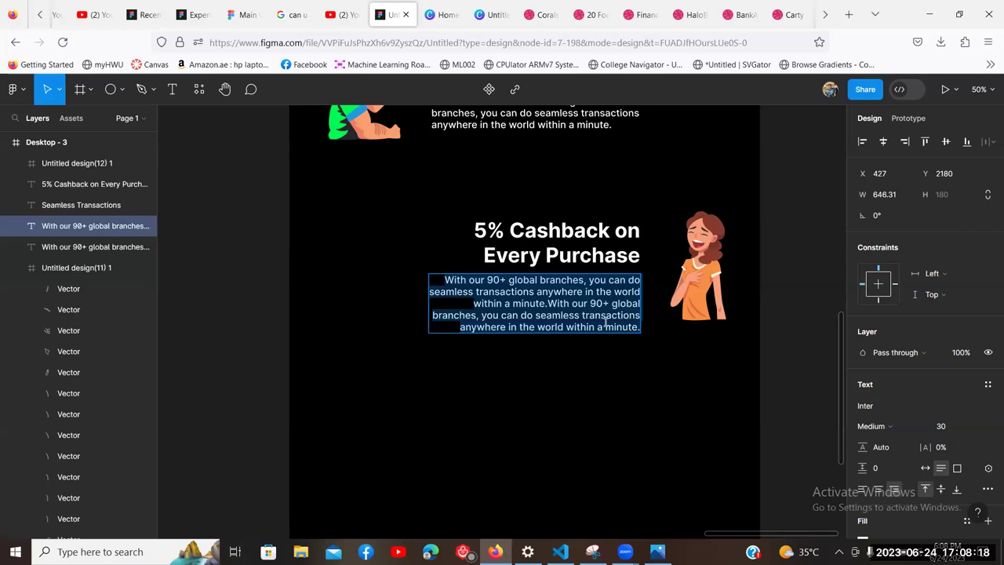
Step: Write the cashback paragraph about Qiratbank Credit Card cashback, gifts and surprises, ending 'way too much.'
type("Get cashback")
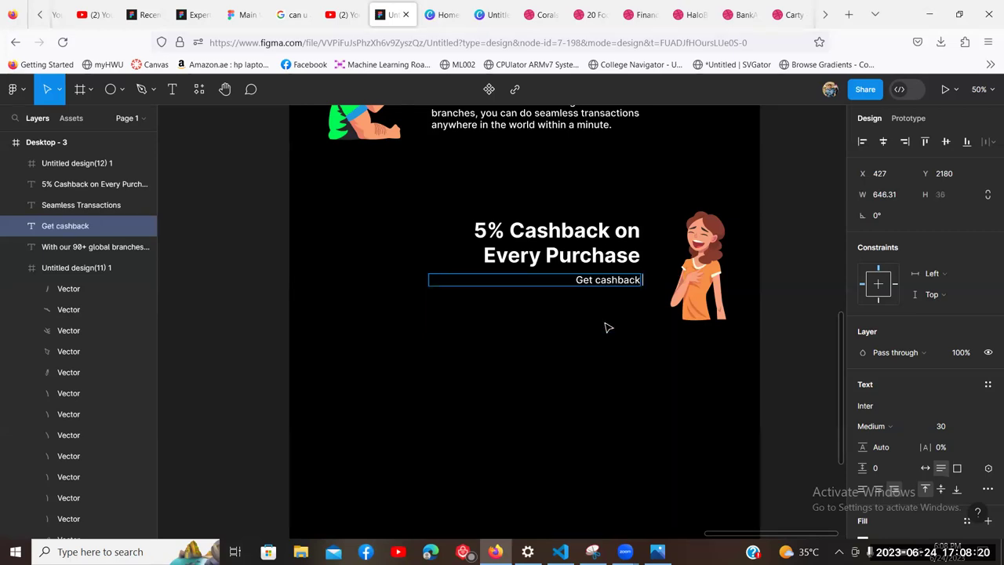
type(" everytime you spend your money with")
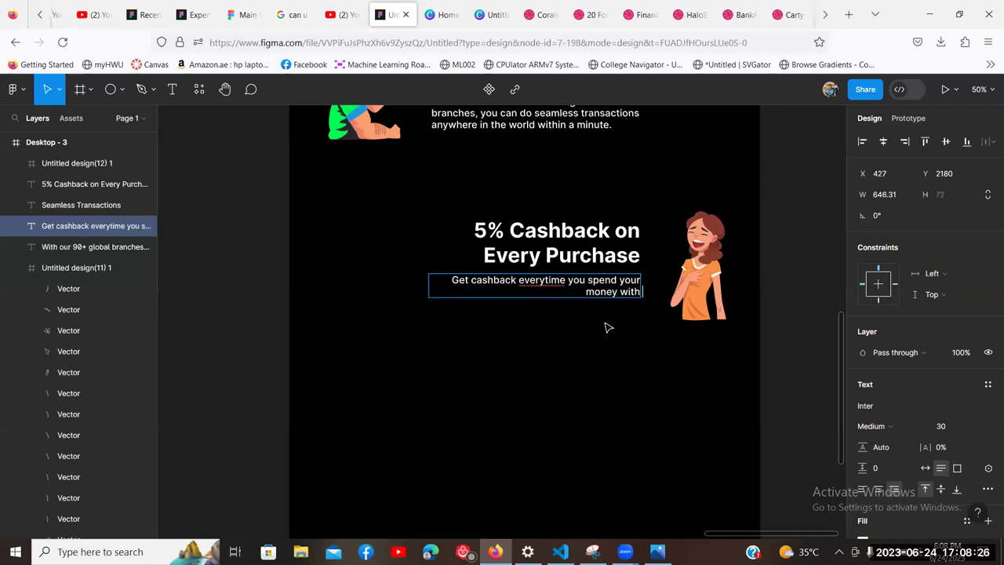
type(" our Qiratb")
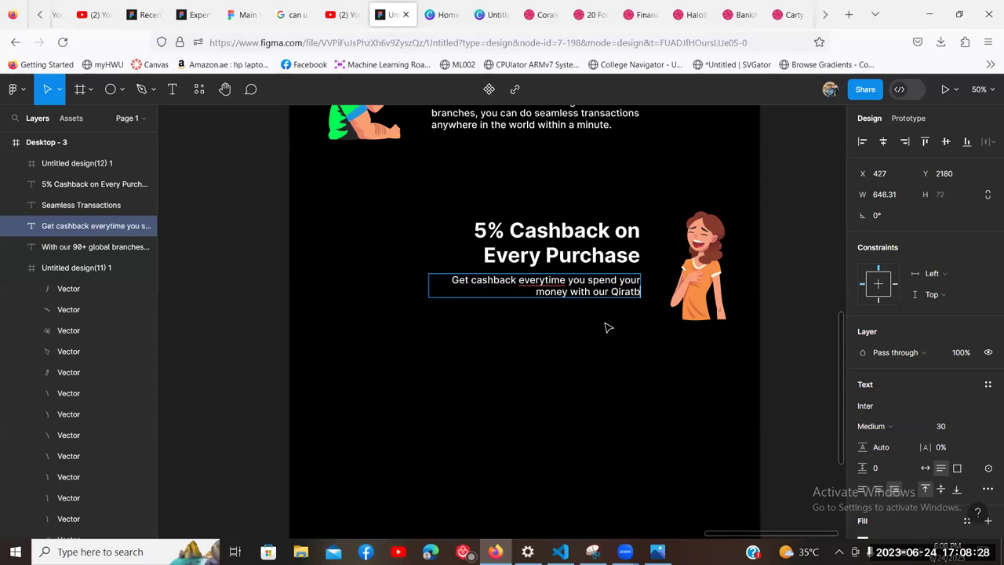
type("ank Credit")
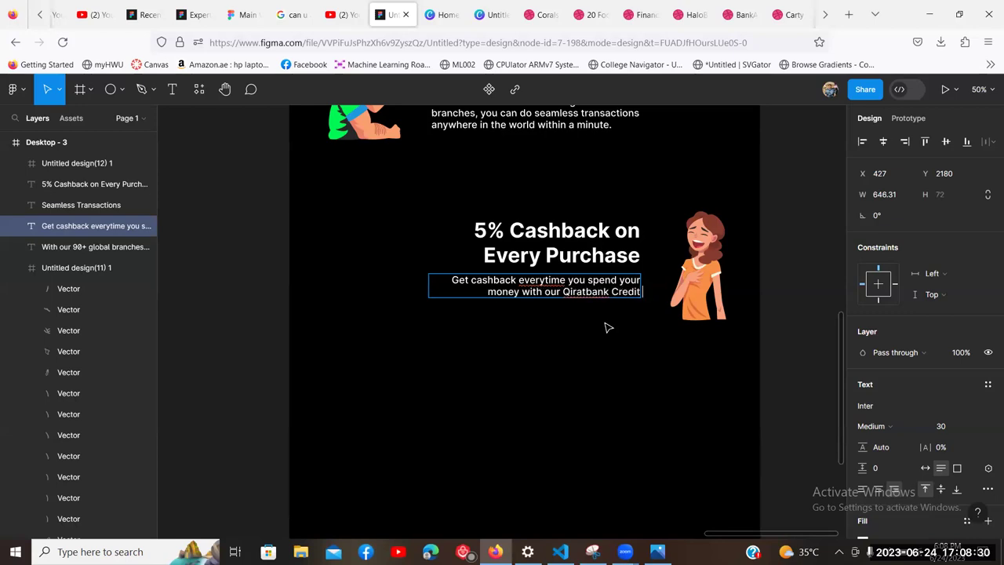
type(" Card.")
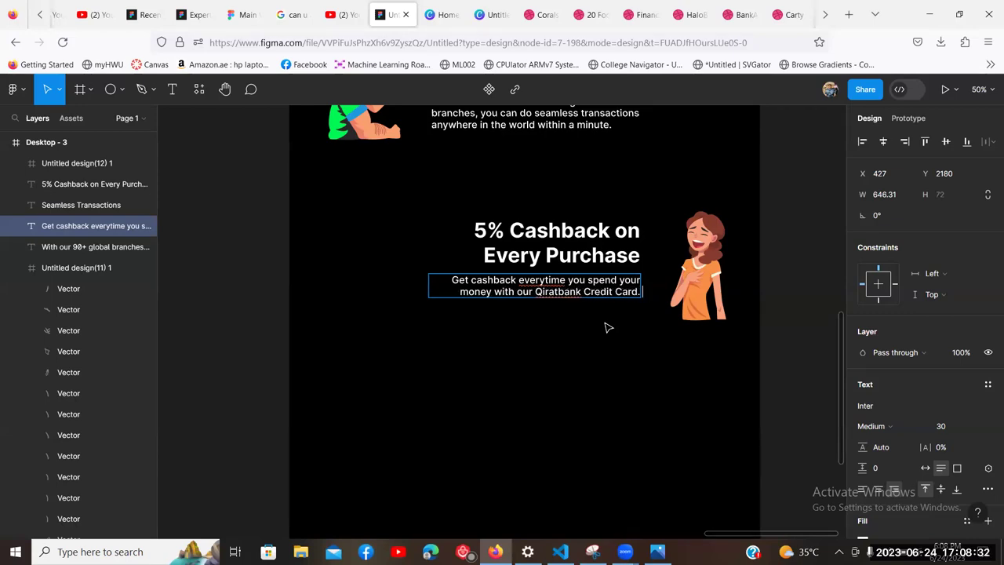
type(" Also enjoy alot of gifts and")
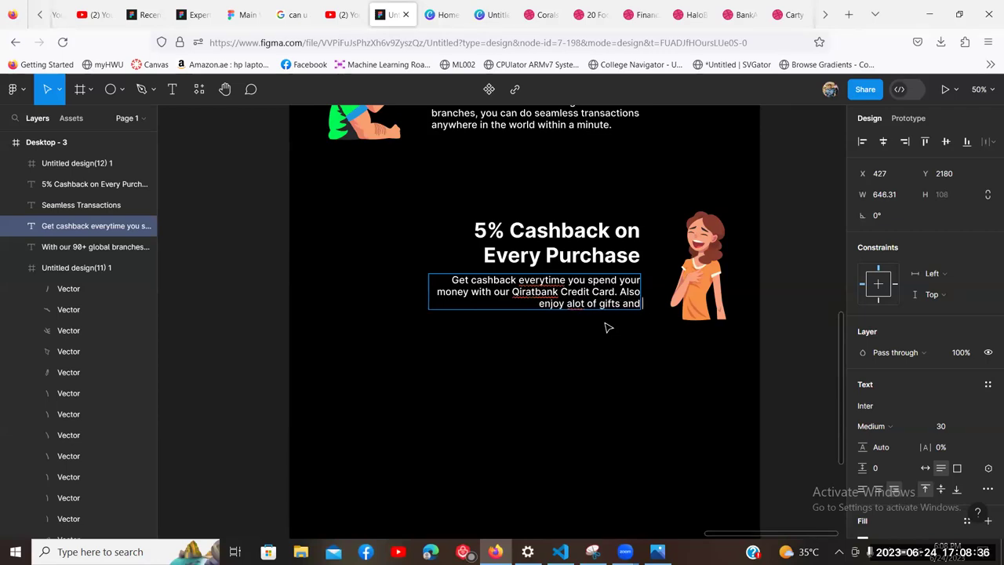
type(" surprise")
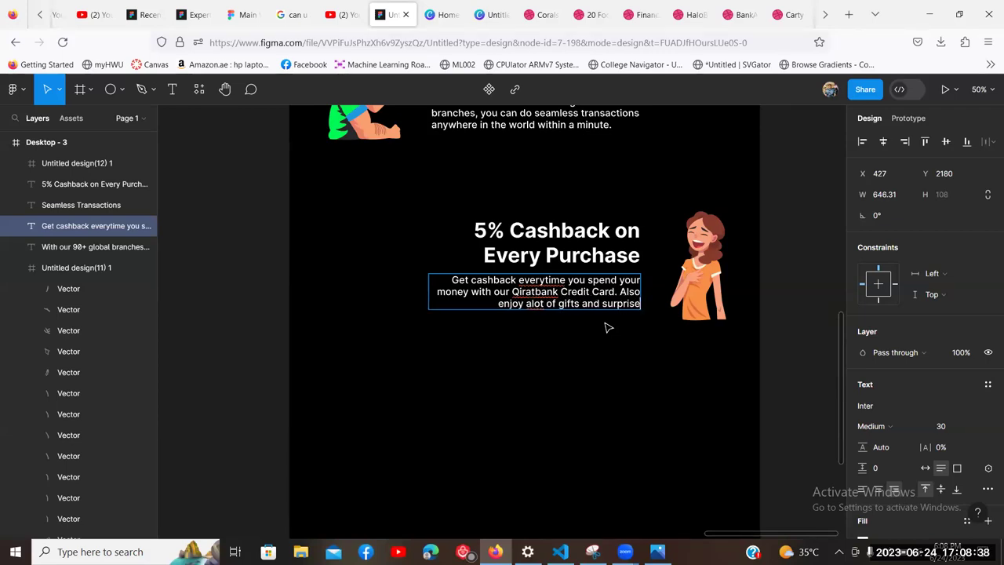
type("s when")
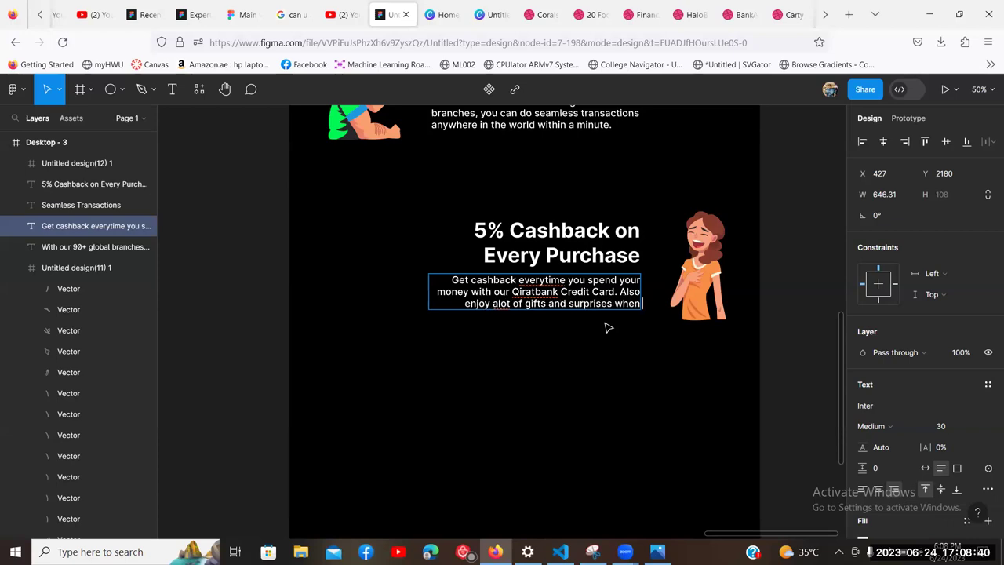
type(" you spend wayt tod")
key("BackSpace")
key("BackSpace")
type("o")
key("BackSpace")
key("BackSpace")
key("BackSpace")
key("BackSpace")
type("too much.")
key("Escape")
key("Escape")
scroll(682, 403, "up", 2)
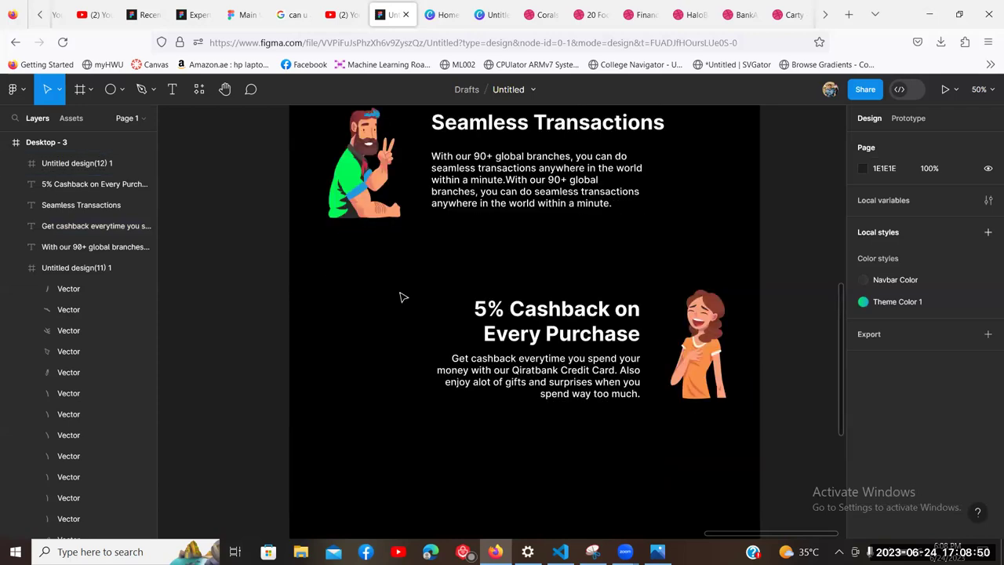
scroll(616, 307, "up", 10)
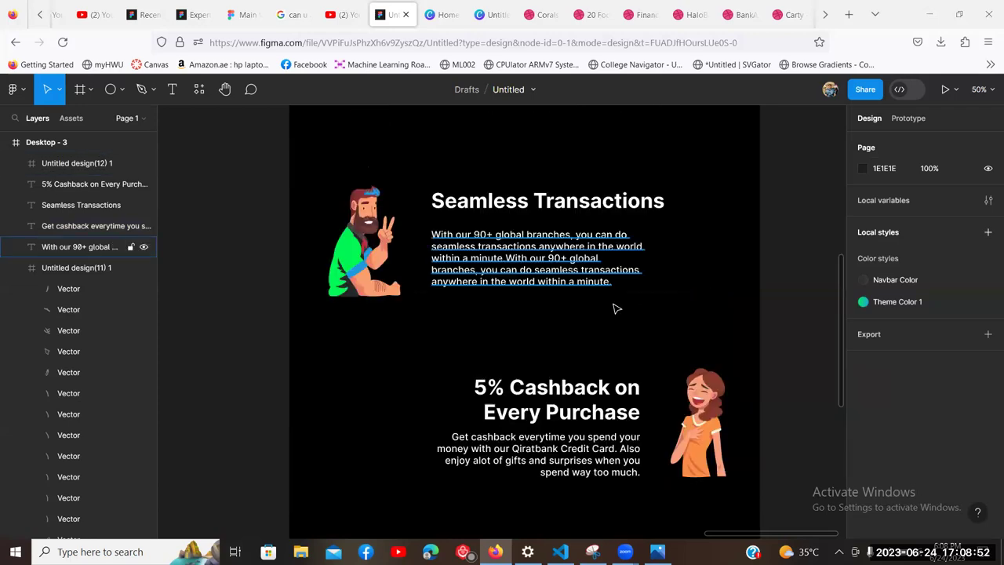
Step: Move the Seamless Transactions and Cashback sections up about 32px and nudge their content right
scroll(616, 308, "down", 8)
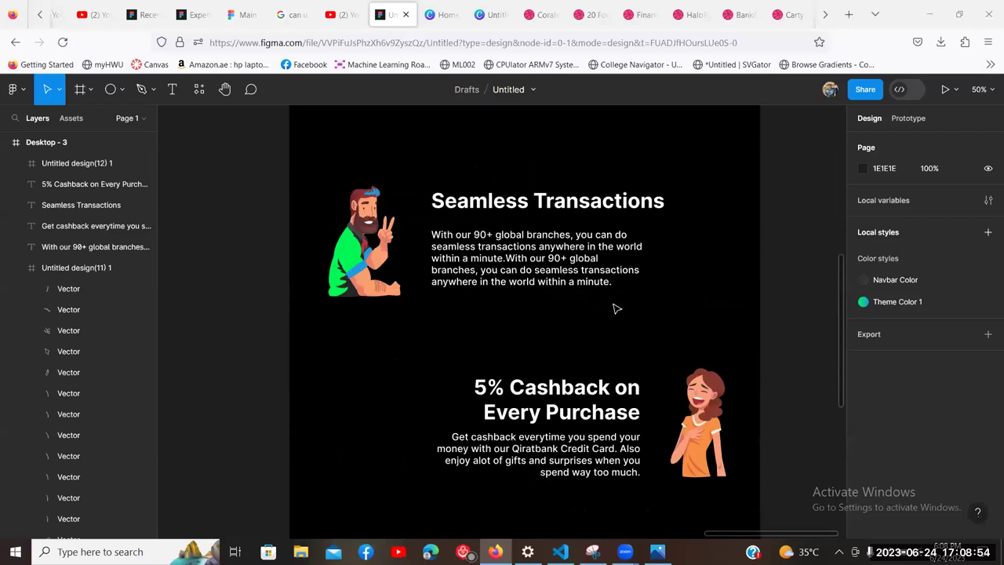
key("minus")
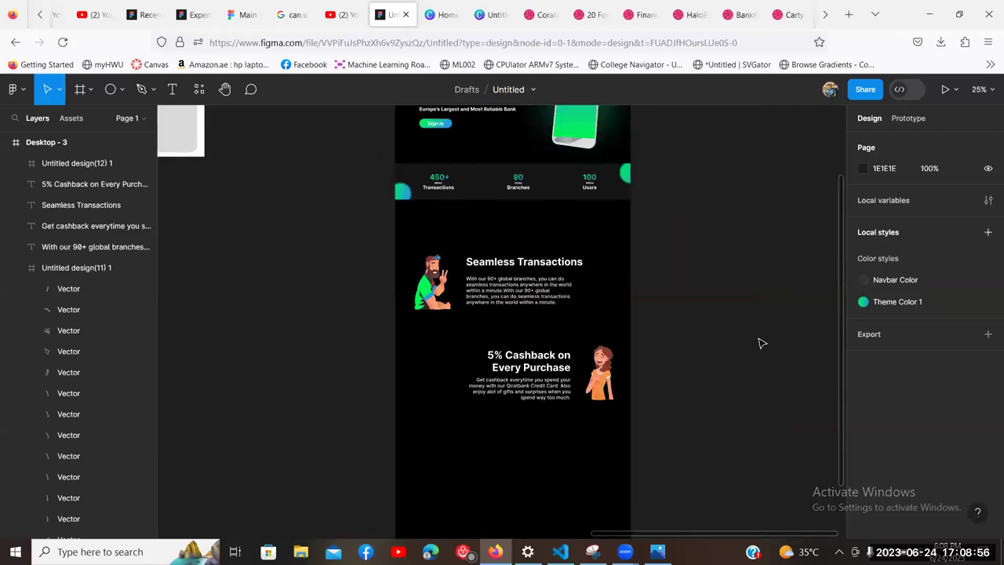
left_click_drag(688, 419, 401, 250)
left_click_drag(508, 338, 507, 314)
left_click(658, 363)
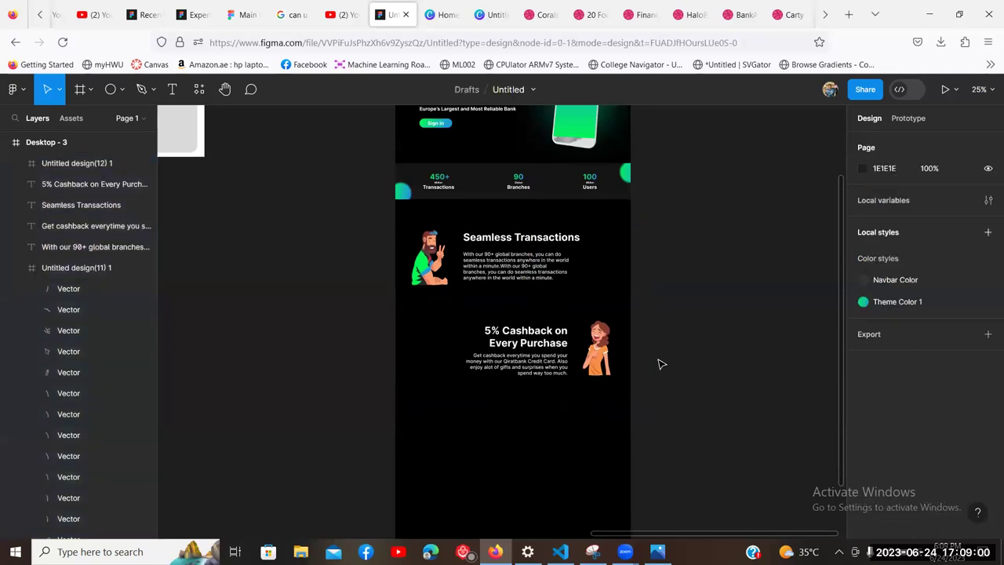
left_click_drag(667, 364, 701, 339)
left_click_drag(542, 381, 618, 328)
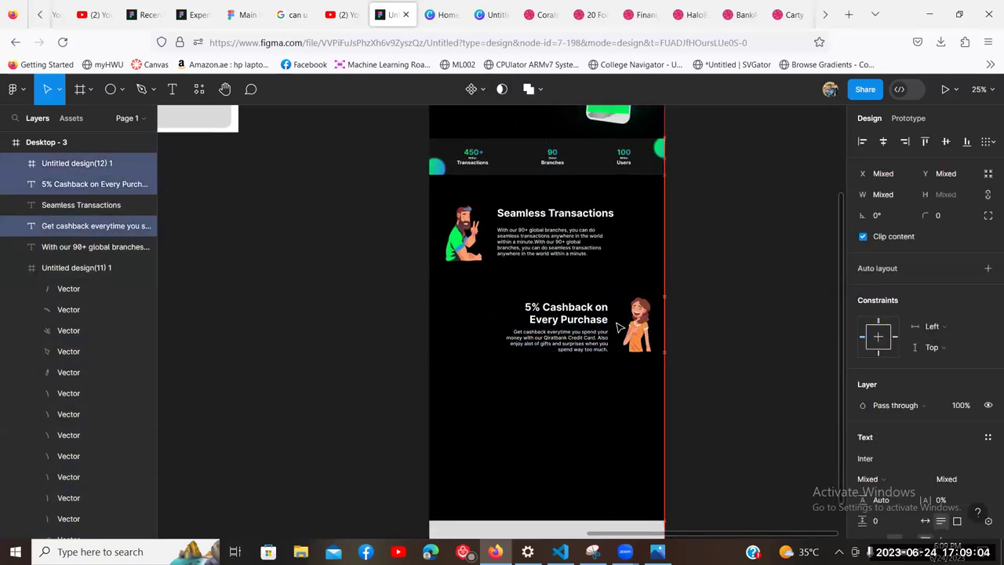
left_click(713, 314)
Step: Delete the grey Footer placeholder rectangle
scroll(704, 322, "down", 4)
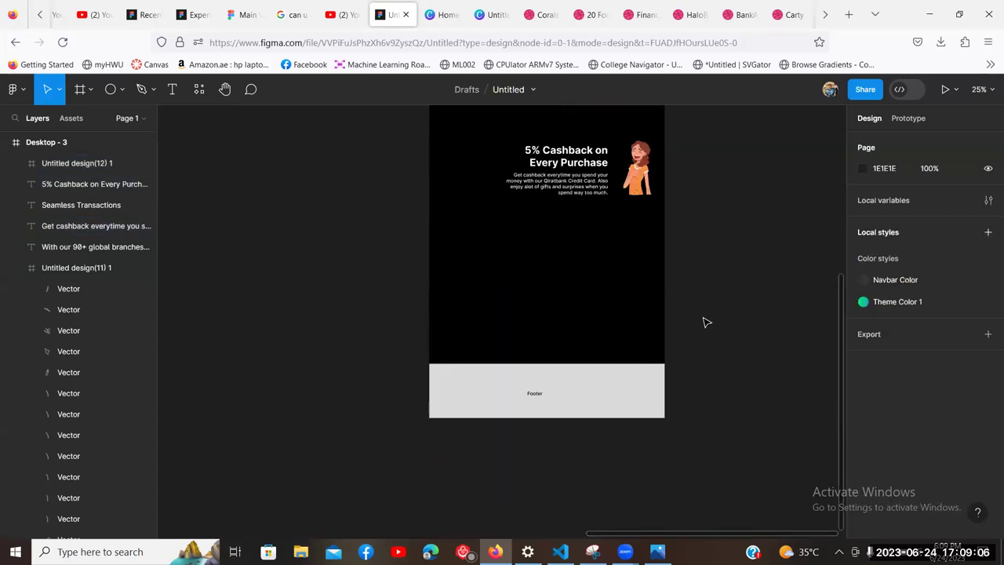
scroll(702, 322, "up", 8)
scroll(695, 327, "down", 11)
left_click(582, 324)
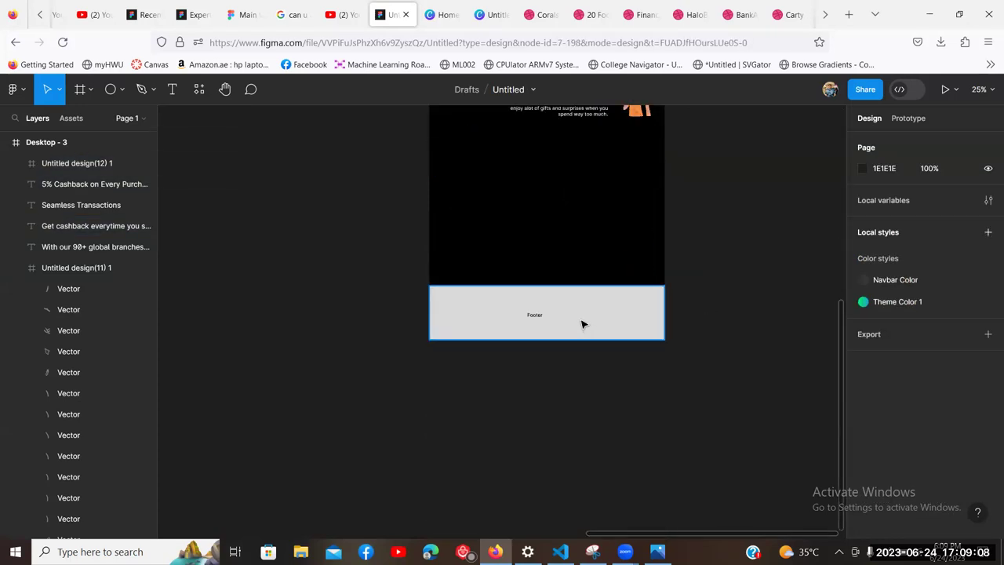
left_click(582, 324)
key("Delete")
scroll(547, 309, "up", 10)
Step: Shorten the Desktop-3 frame to a height of 2680
left_click(494, 235)
scroll(567, 444, "down", 10)
left_click_drag(553, 404, 562, 277)
scroll(581, 345, "up", 4)
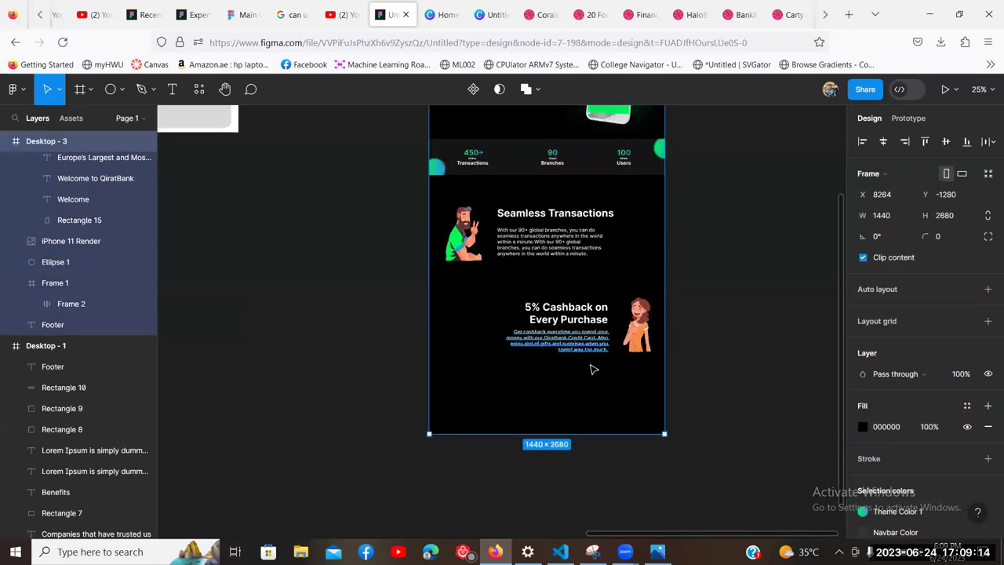
left_click(753, 397)
key("ctrl+plus")
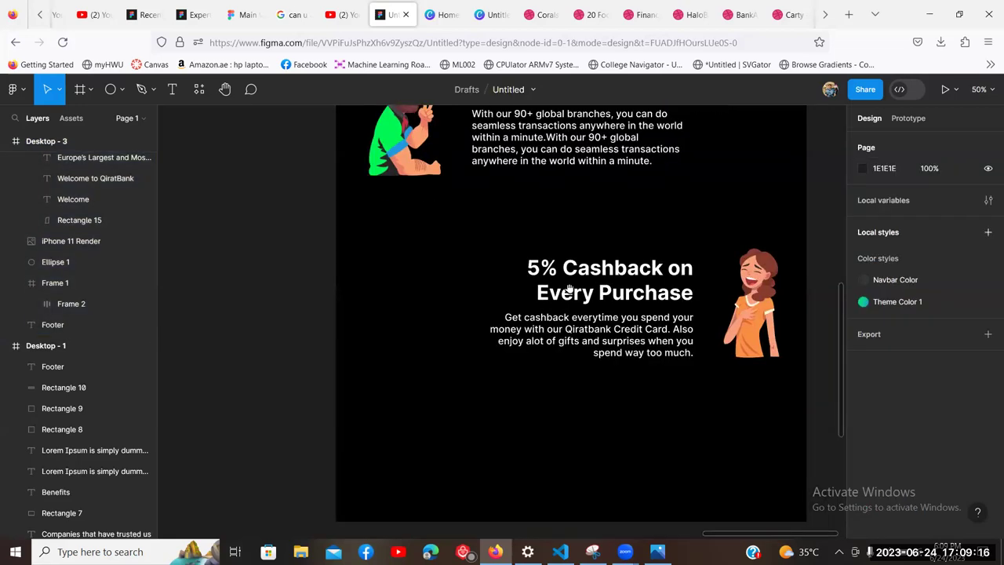
left_click_drag(569, 289, 457, 178)
Step: Draw a full-width 1440×398 frame below the Cashback section
key("f")
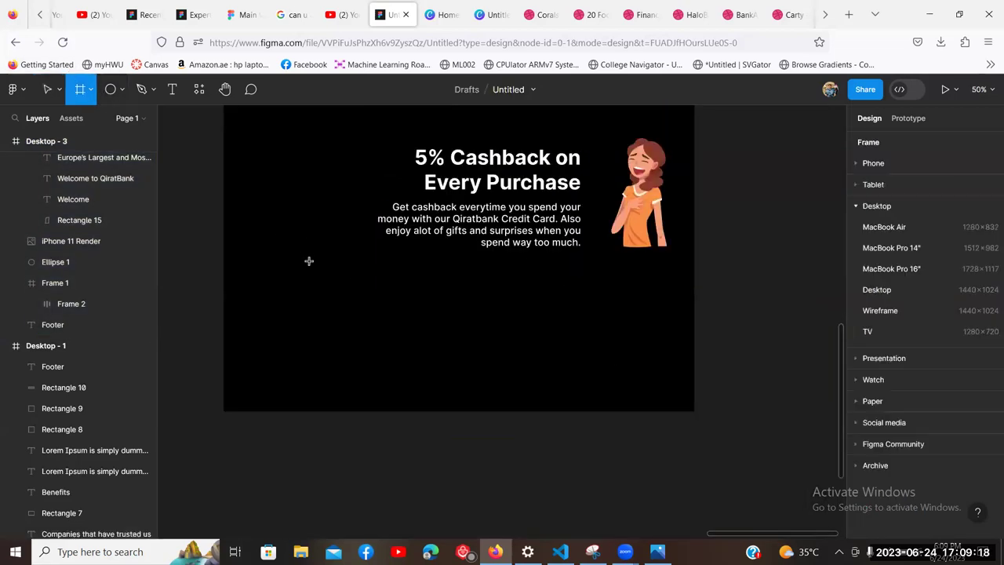
scroll(334, 340, "left", 3)
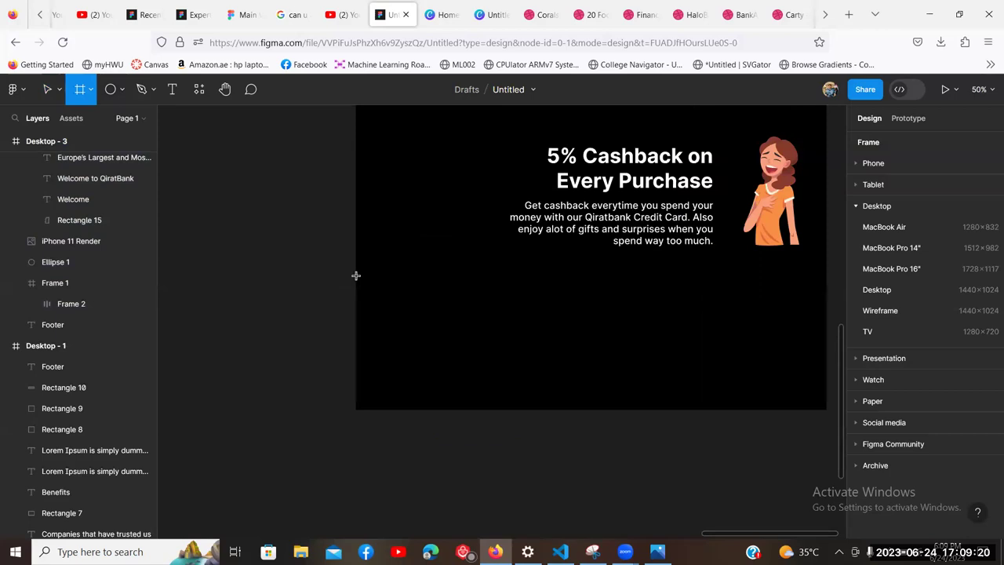
scroll(329, 272, "right", 1)
left_click_drag(324, 272, 798, 405)
Step: Apply the Navbar Color fill style to the new frame
scroll(879, 463, "down", 5)
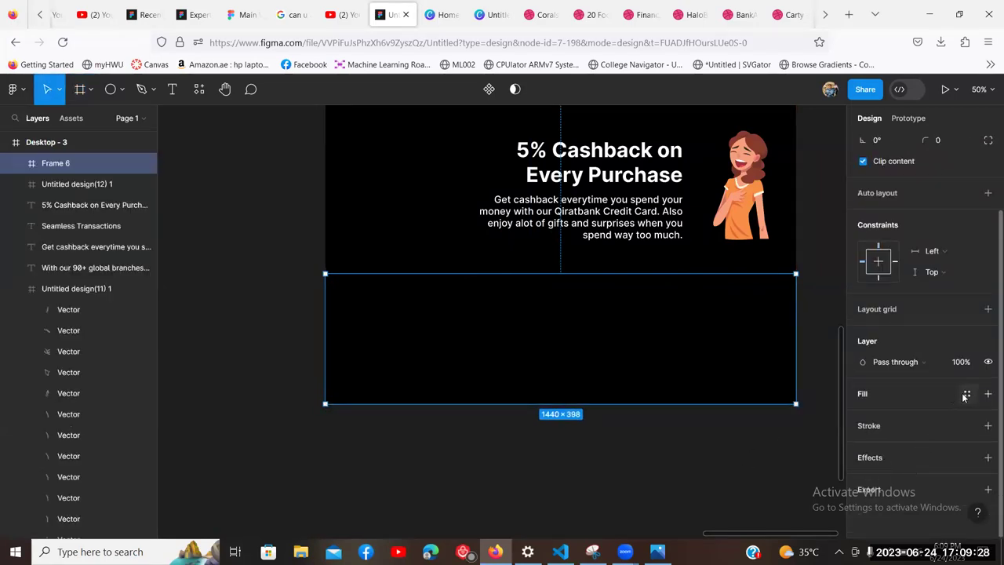
left_click(966, 394)
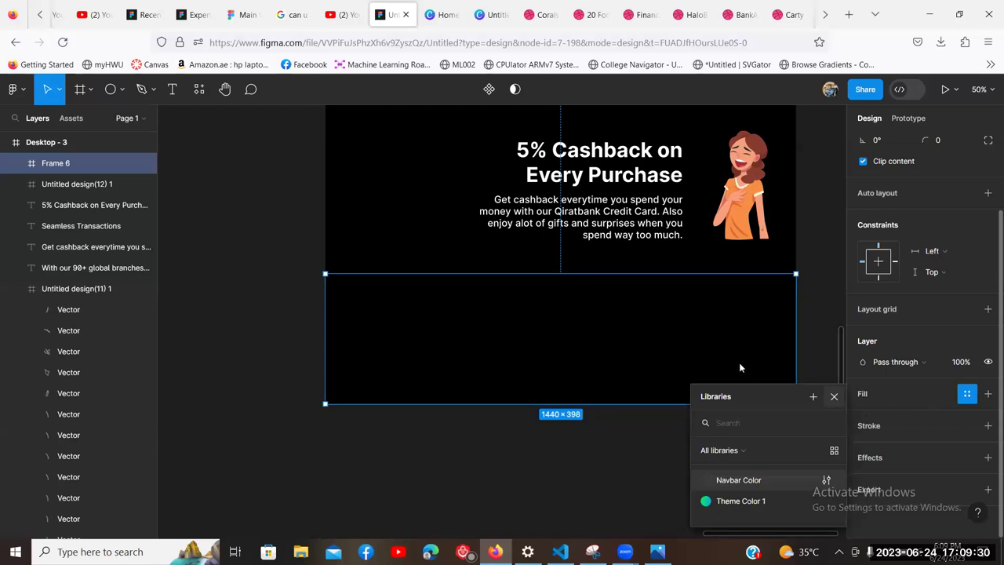
left_click(762, 486)
left_click(701, 473)
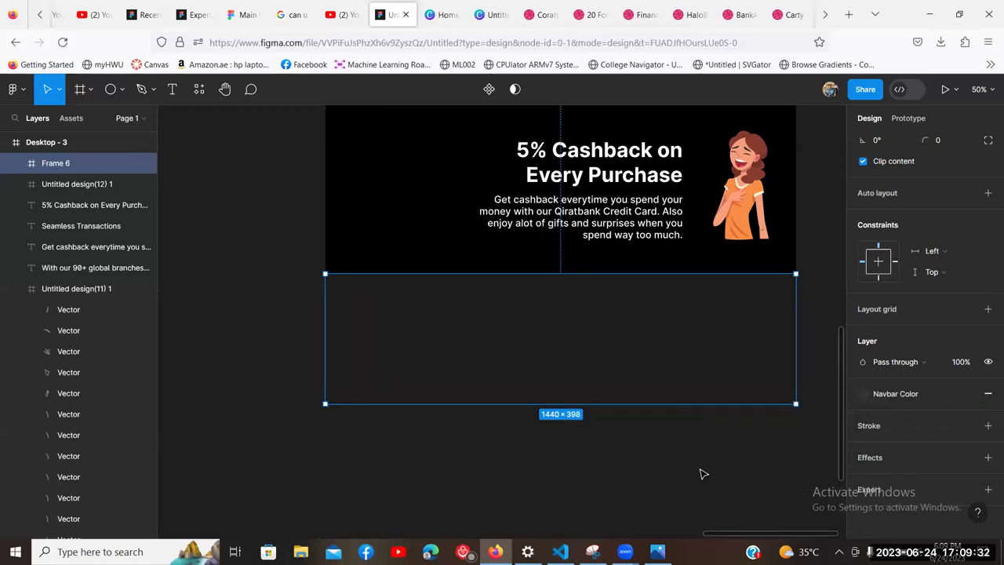
scroll(687, 384, "up", 5)
scroll(619, 332, "up", 2)
scroll(672, 332, "down", 7)
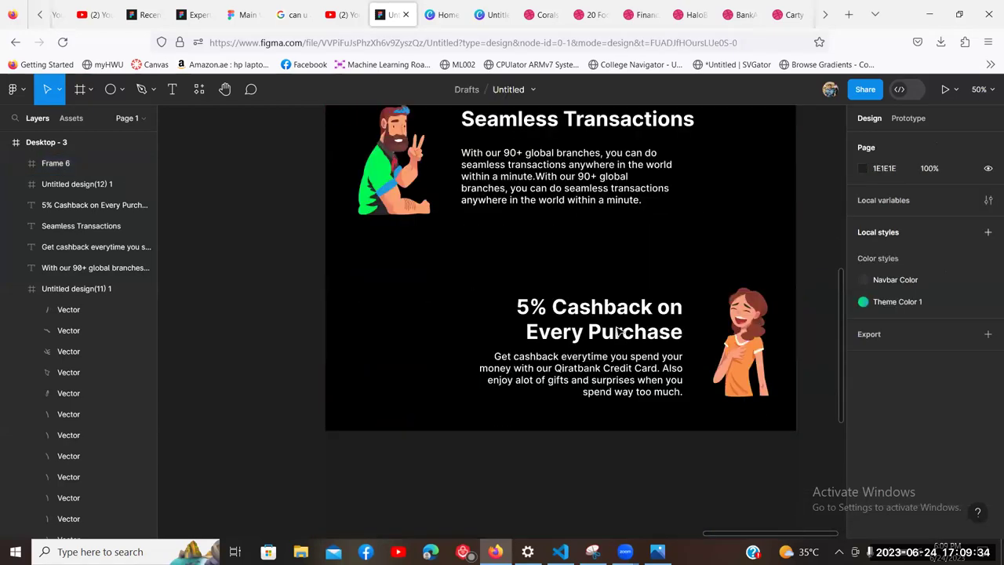
scroll(547, 413, "up", 2)
Step: Switch the new frame's fill to the Theme Color 1 style
left_click(548, 413)
scroll(882, 422, "down", 3)
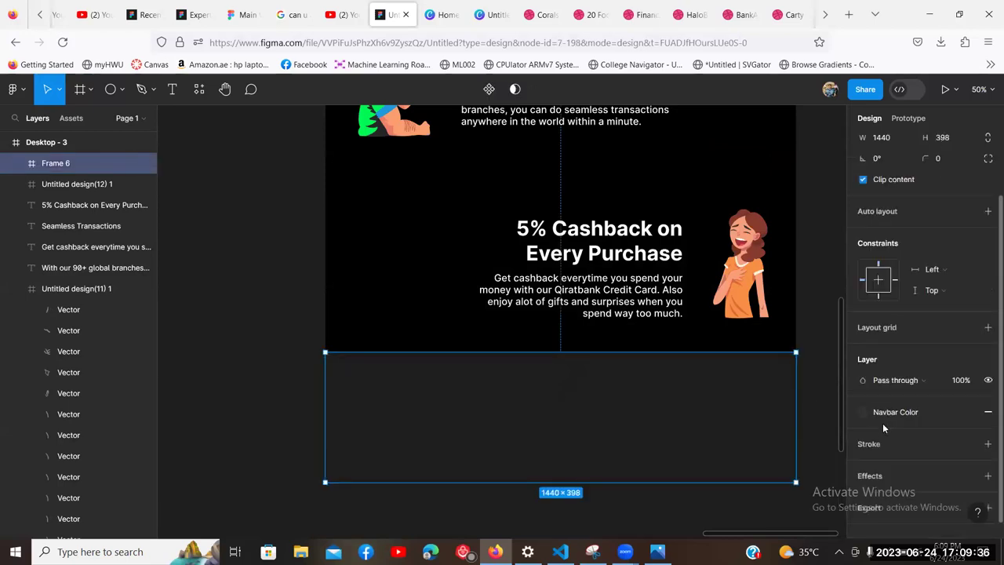
left_click(865, 396)
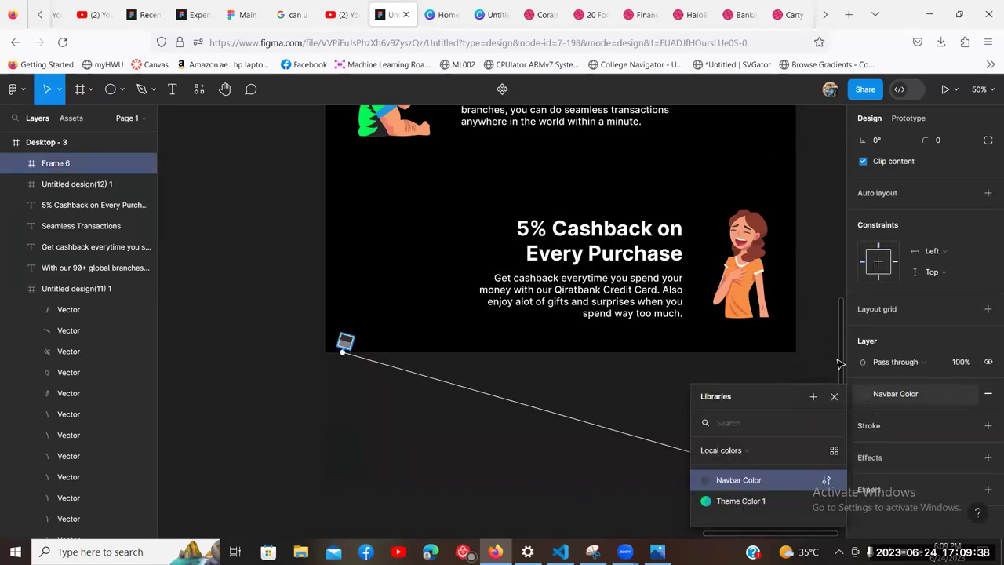
left_click(764, 501)
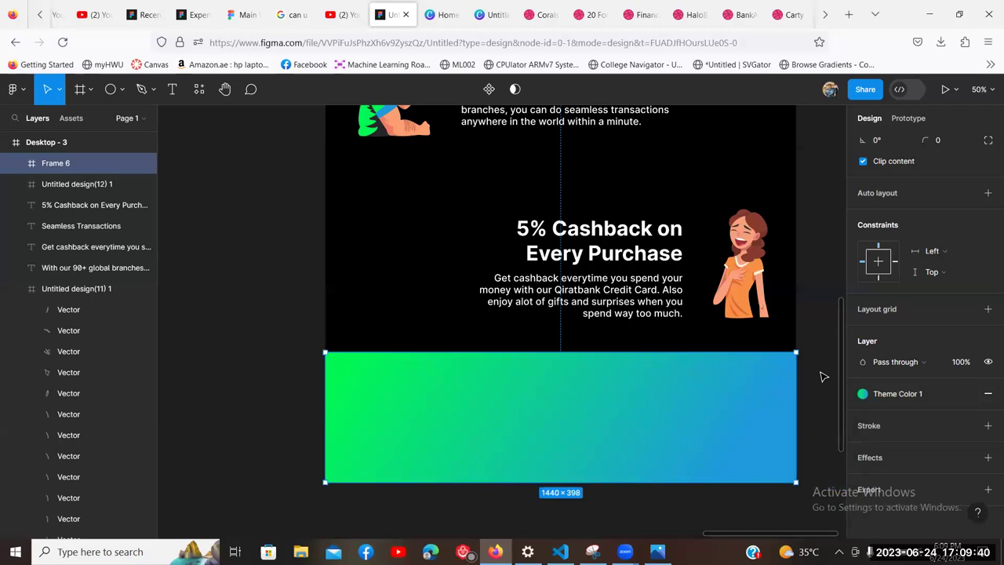
left_click(820, 378)
scroll(816, 387, "up", 3)
scroll(817, 345, "down", 5)
scroll(820, 333, "up", 3)
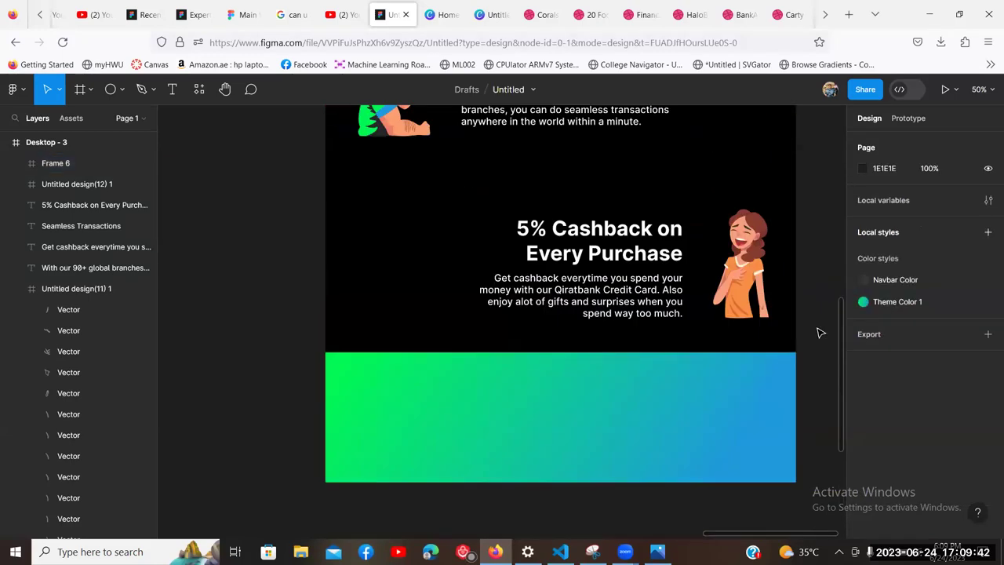
scroll(819, 333, "down", 1)
scroll(820, 333, "up", 3)
scroll(818, 332, "up", 2)
scroll(818, 332, "down", 1)
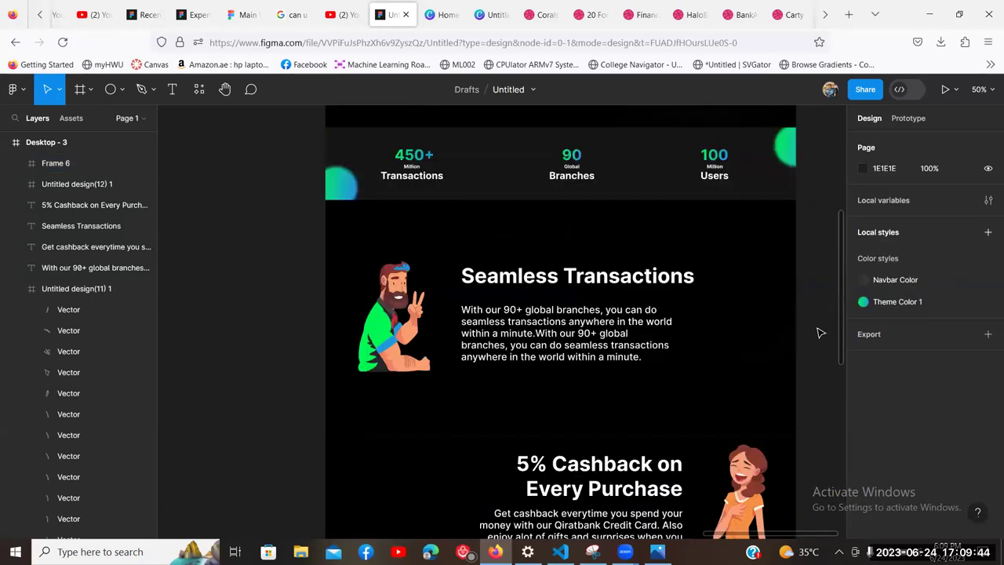
scroll(784, 331, "down", 4)
Step: Copy the stats bar's 151515 fill value
left_click(740, 332)
scroll(739, 332, "up", 1)
scroll(593, 235, "up", 5)
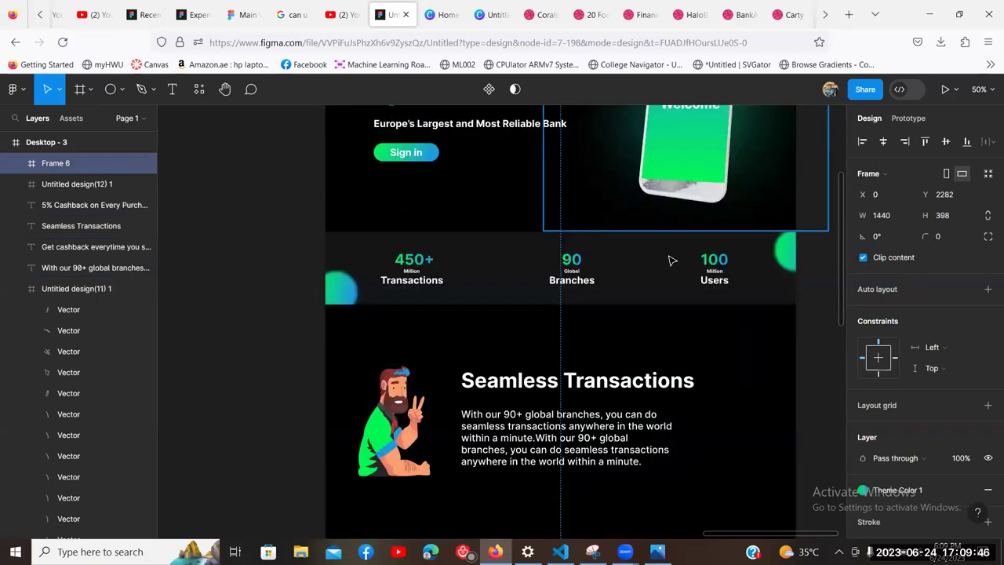
left_click(668, 287)
scroll(906, 453, "down", 2)
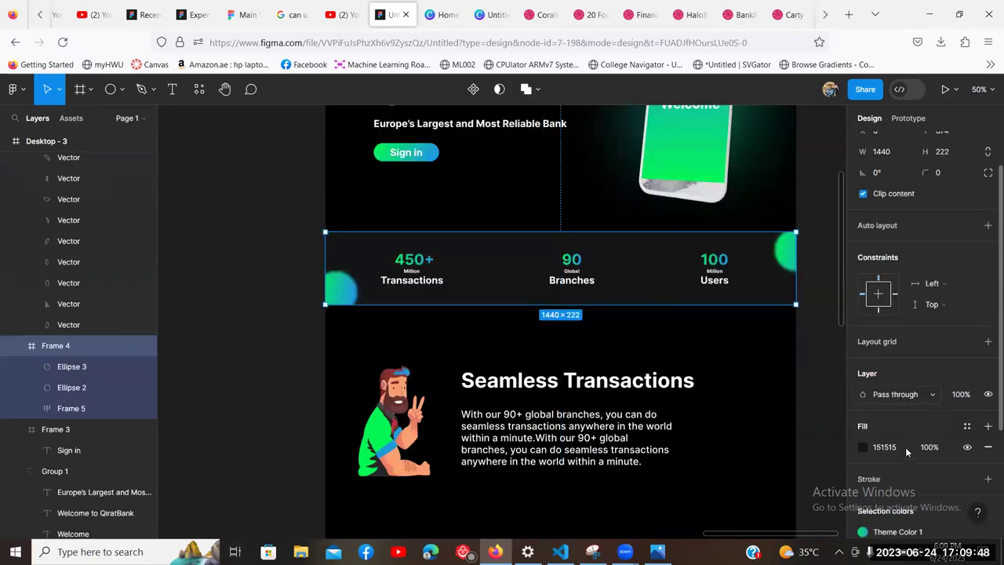
left_click(900, 412)
key("ctrl+c")
Step: Detach Theme Color 1 from the gradient frame and give it a solid 151515 fill
scroll(620, 382, "down", 8)
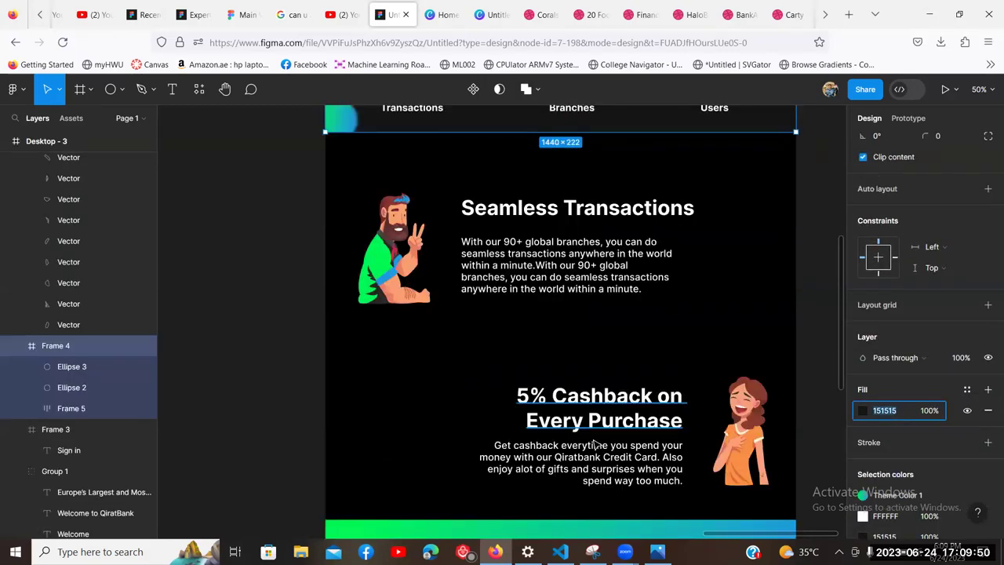
left_click(651, 329)
left_click(912, 390)
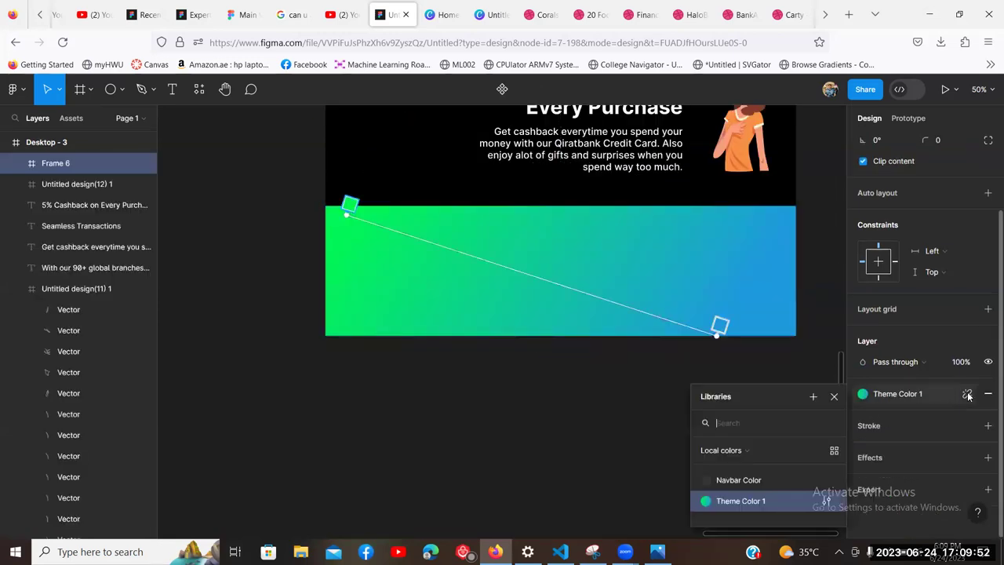
left_click(967, 393)
left_click(987, 415)
left_click(987, 393)
key("ctrl+v")
left_click(781, 410)
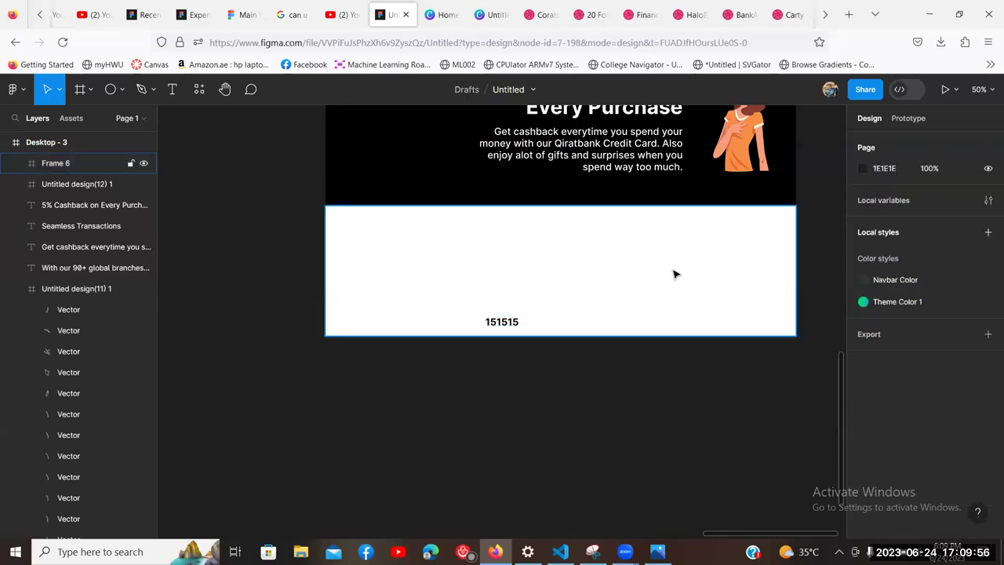
Step: Set the bottom frame's fill to 151515 and delete the stray 151515 text layer
left_click(672, 274)
left_click(888, 418)
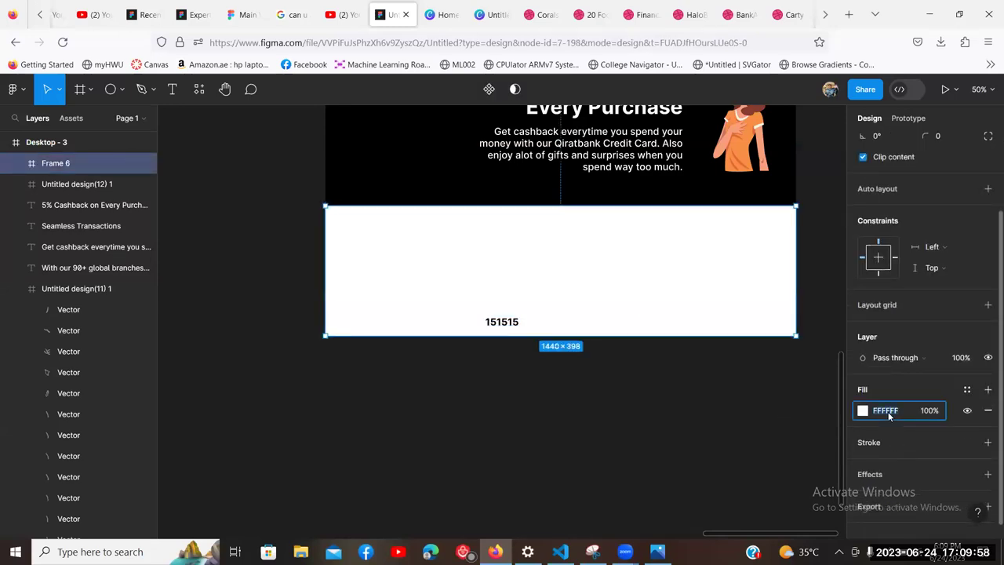
type("151515")
key("Return")
left_click(506, 324)
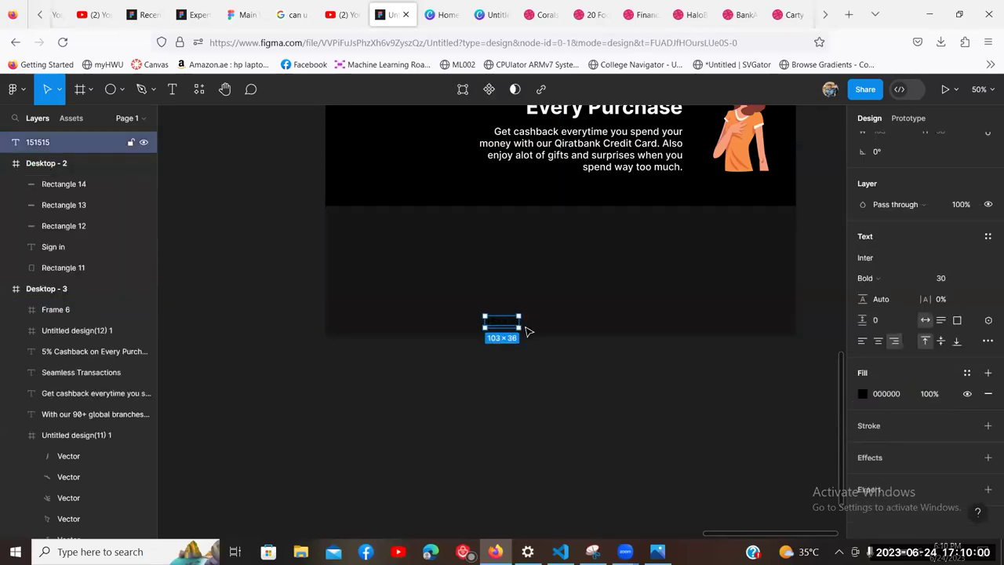
key("Delete")
Step: View the Dribbble footer references and finance design shot
scroll(692, 405, "up", 2)
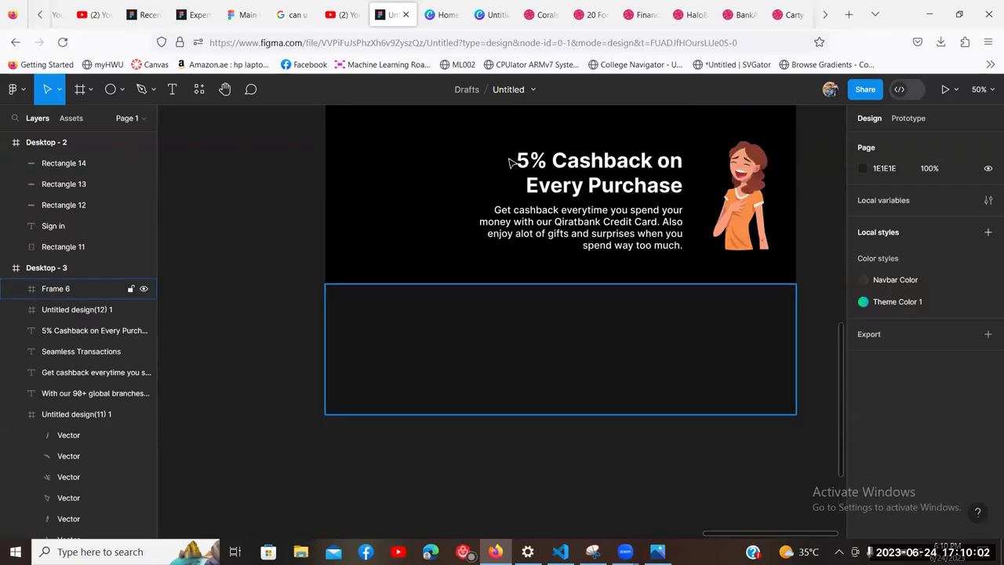
left_click(592, 14)
left_click(641, 14)
Step: Go back through Figma's Recents to the Untitled landing page design
key("ctrl+shift+Tab")
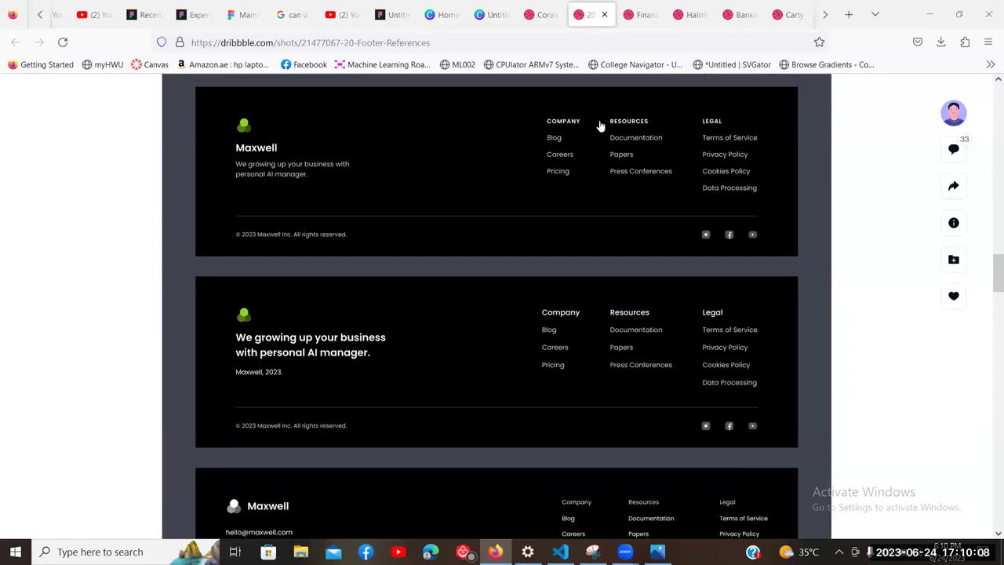
left_click(149, 11)
left_click(196, 14)
left_click(245, 14)
left_click(131, 14)
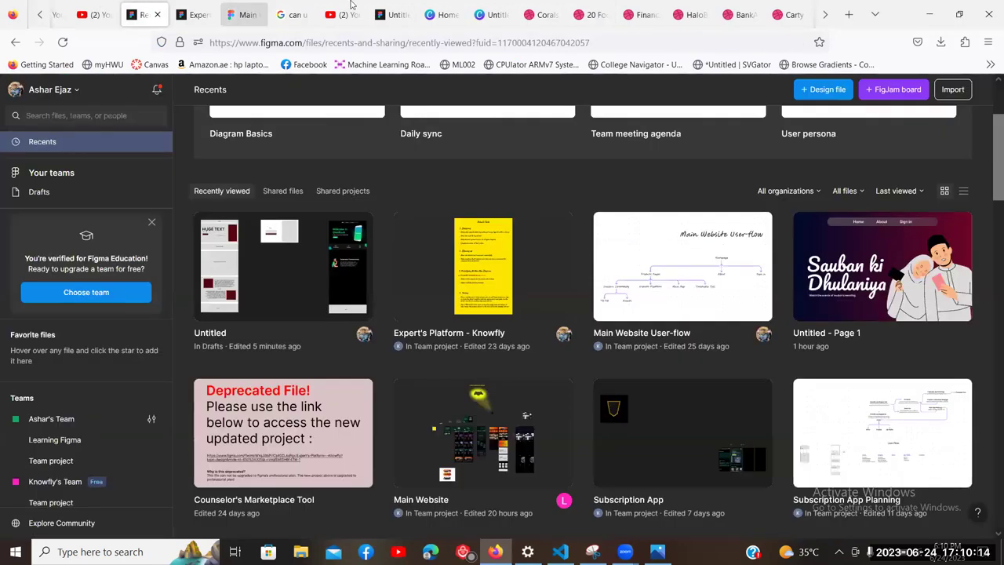
left_click(390, 11)
Step: Search plugins for 'logo' and run Better Logos
scroll(350, 327, "up", 10)
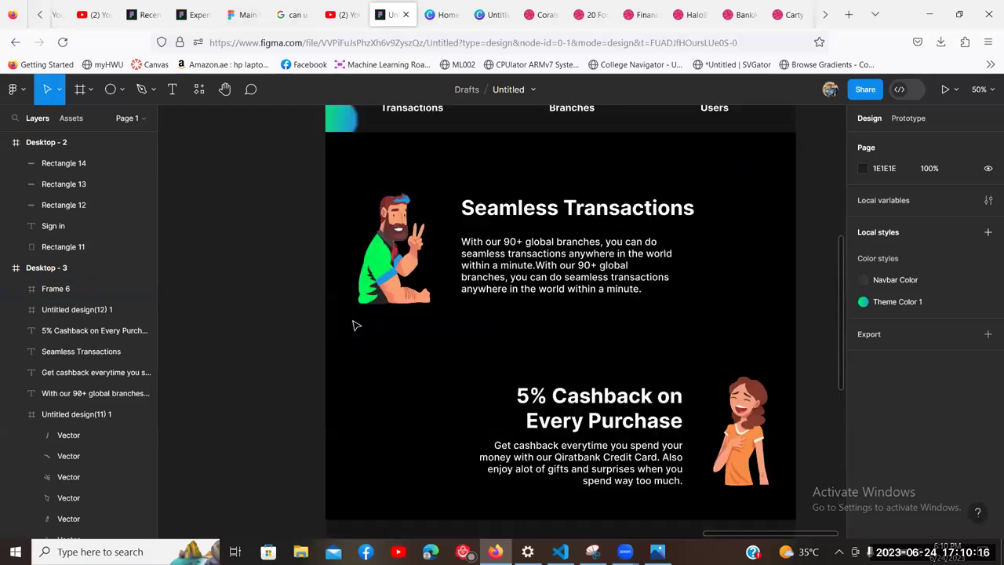
scroll(359, 317, "down", 2)
scroll(361, 316, "down", 10)
scroll(338, 282, "up", 2)
scroll(338, 283, "down", 2)
left_click(198, 89)
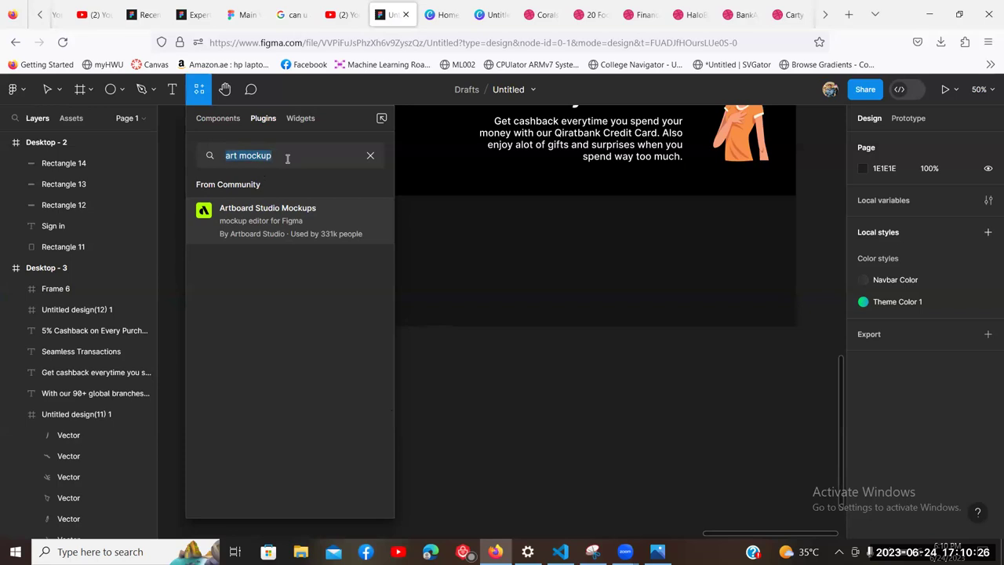
key("BackSpace")
type("logo")
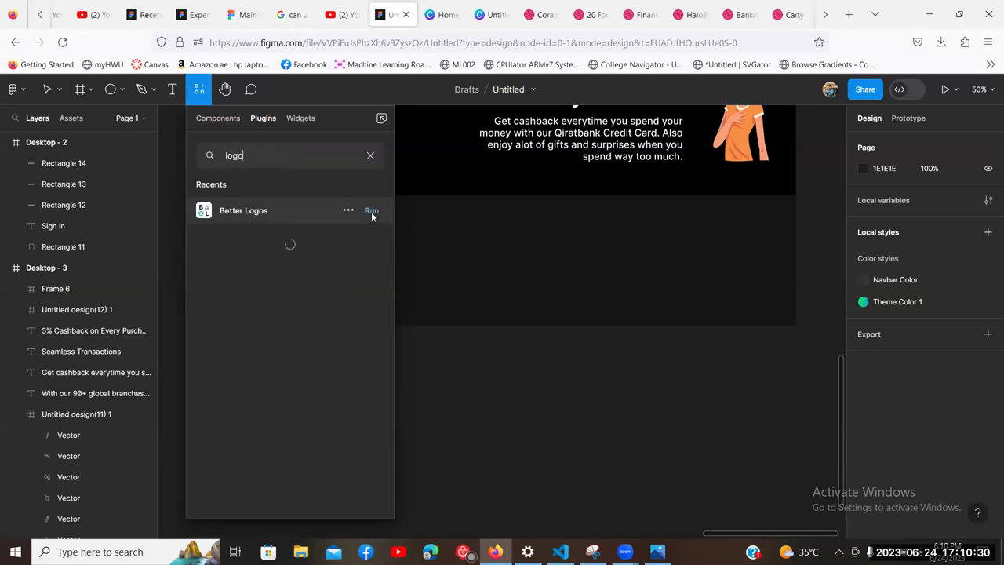
left_click(210, 490)
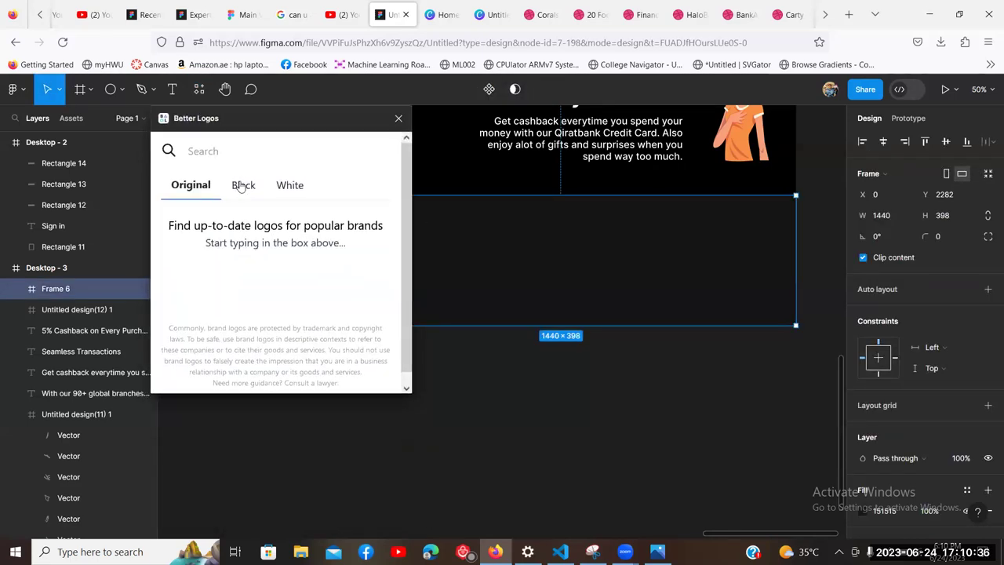
Step: Toggle Better Logos between white and original colours and search logos for 'te'
left_click(270, 189)
left_click(190, 188)
left_click(251, 150)
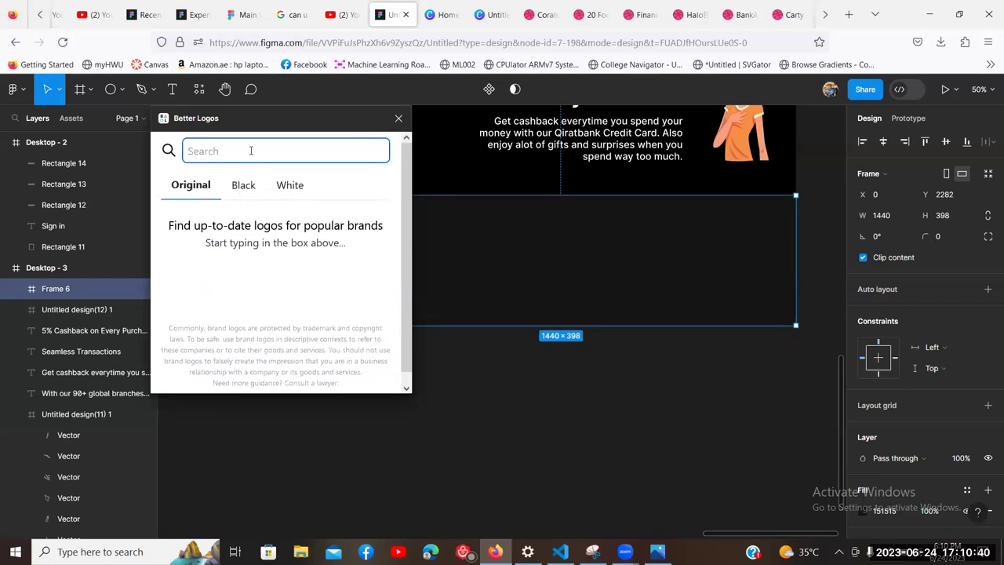
type("tec")
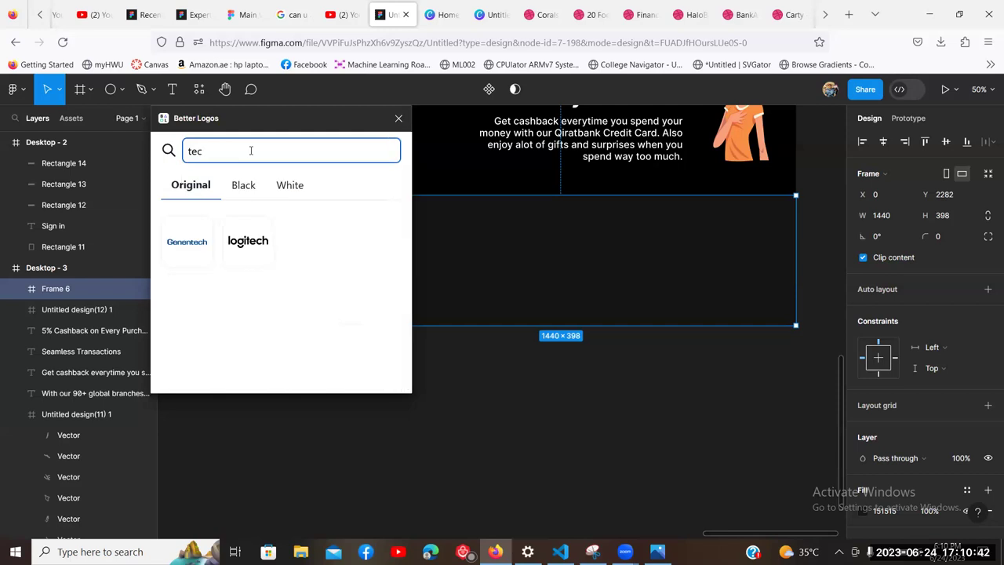
key("BackSpace")
scroll(307, 272, "down", 3)
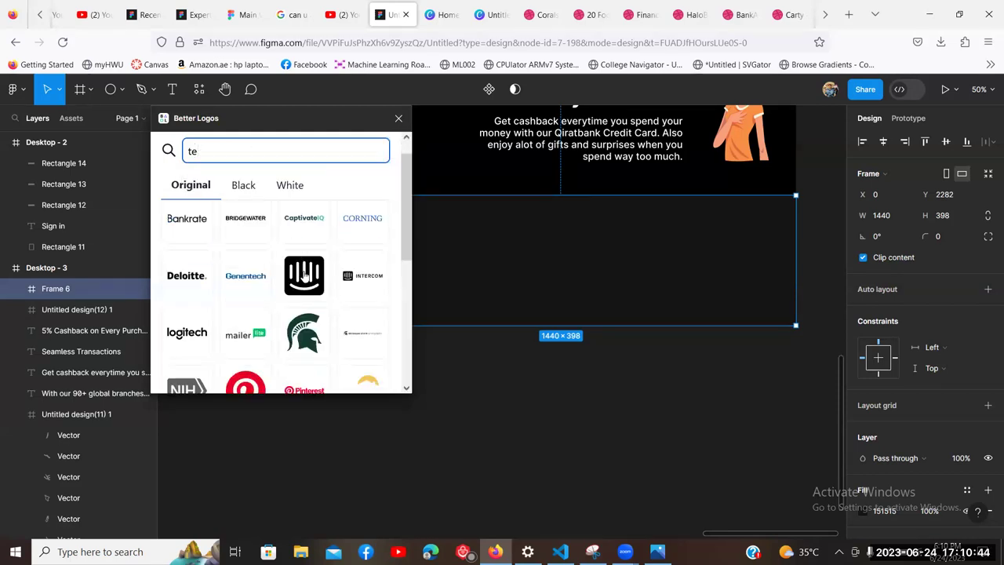
scroll(307, 272, "down", 1)
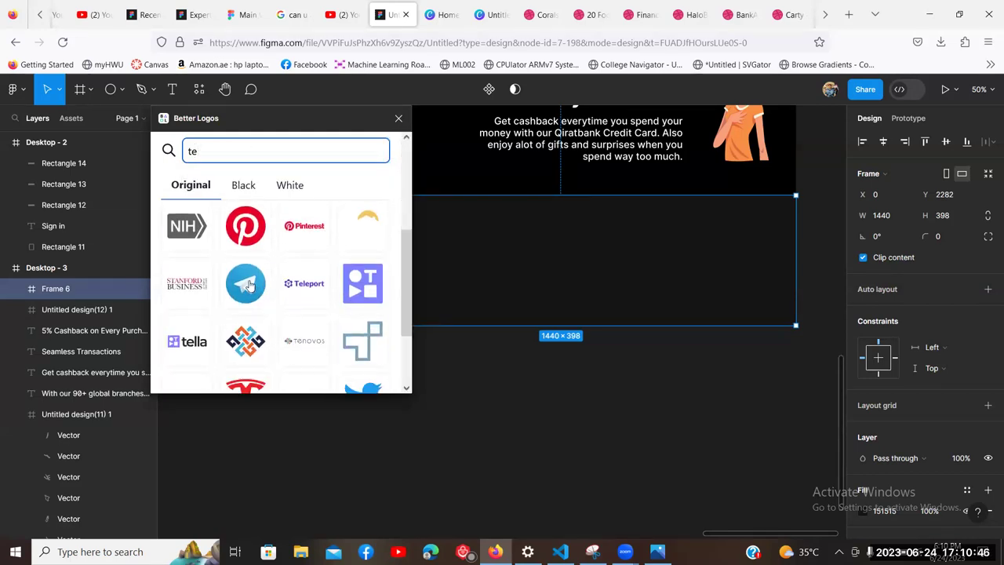
scroll(327, 269, "down", 2)
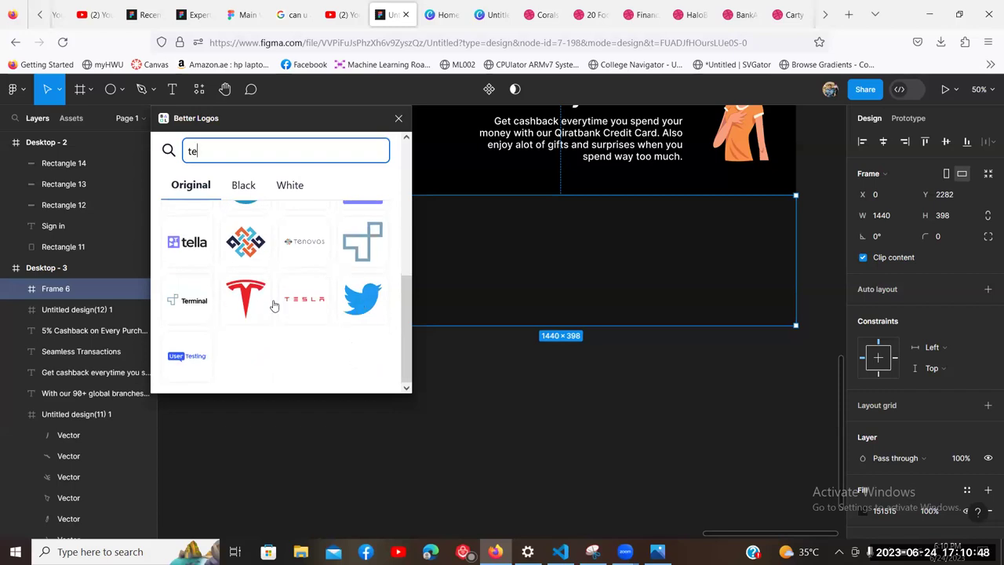
scroll(345, 304, "up", 5)
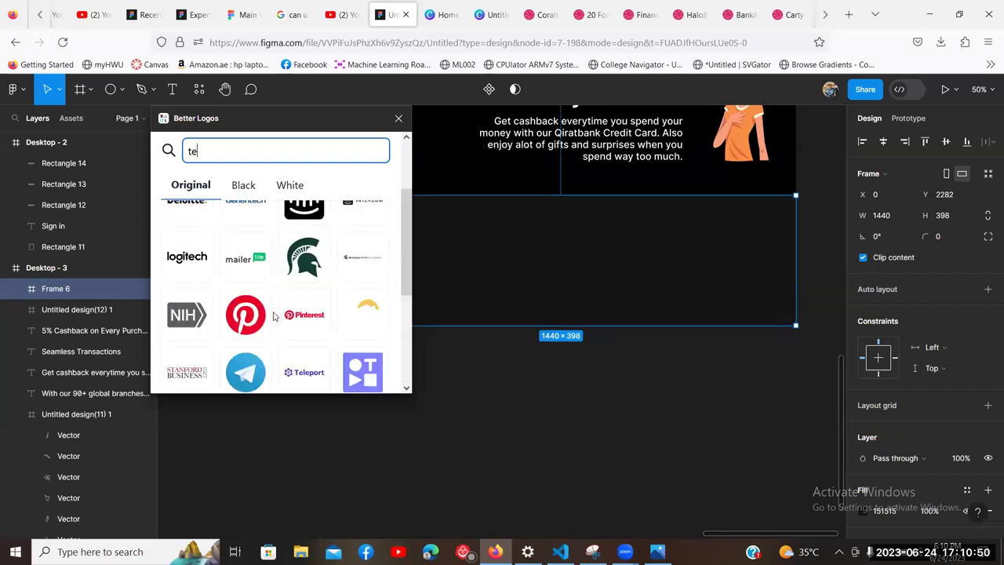
Step: Search Better Logos for 'bank', then 'svb', then 'a'
left_click(234, 160)
key("ctrl+a")
type("b")
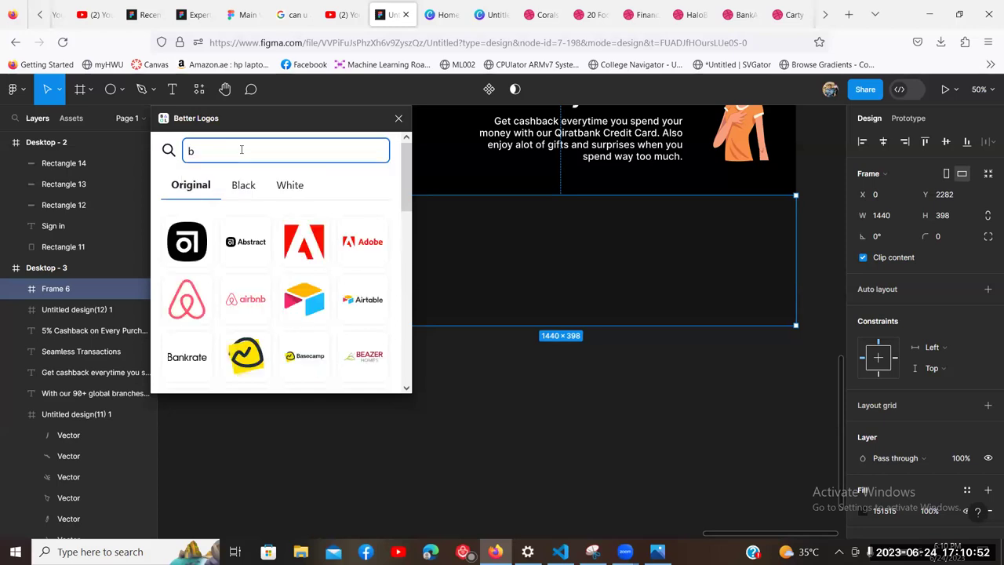
type("ank")
key("ctrl+a")
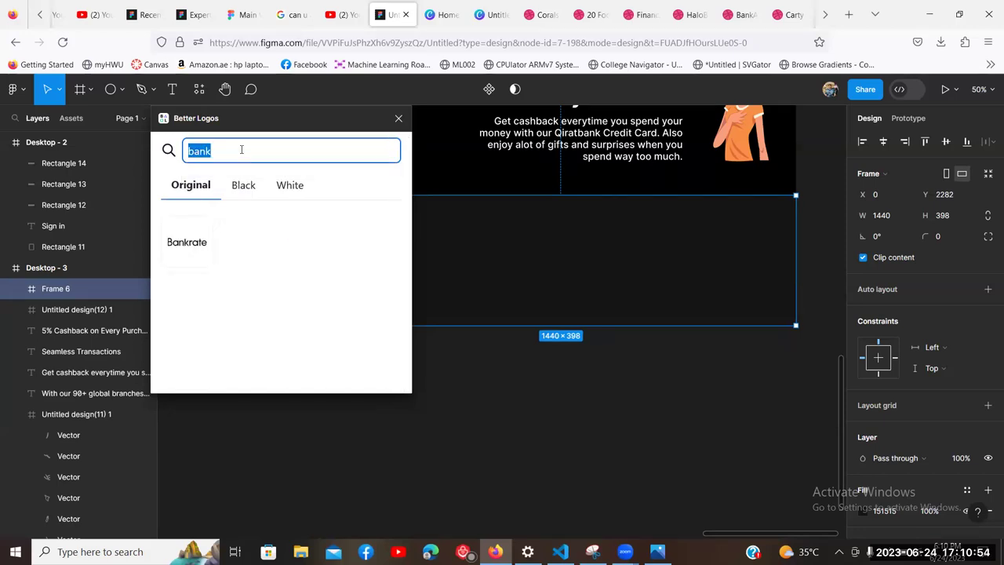
type("svb")
key("BackSpace")
key("BackSpace")
key("BackSpace")
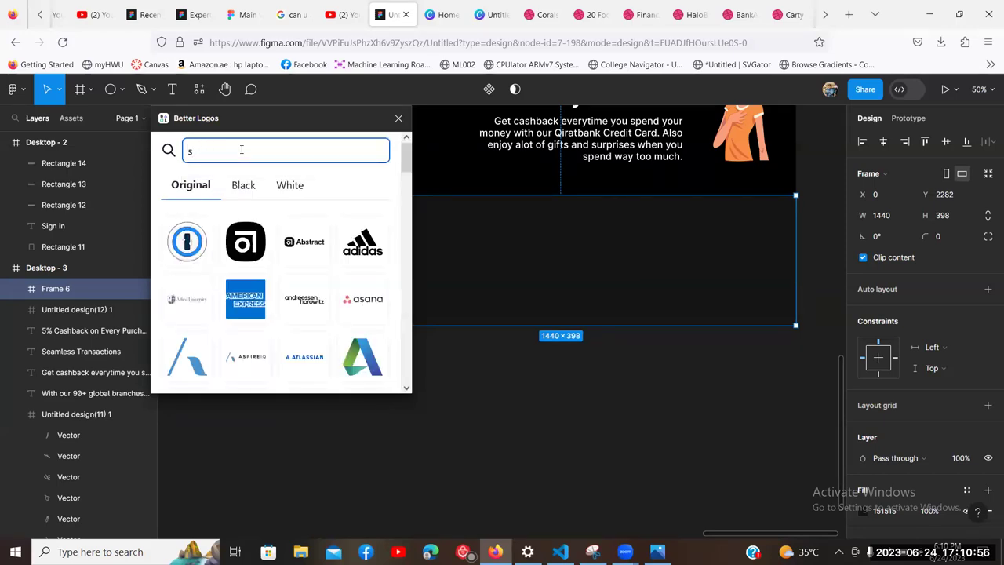
type("a")
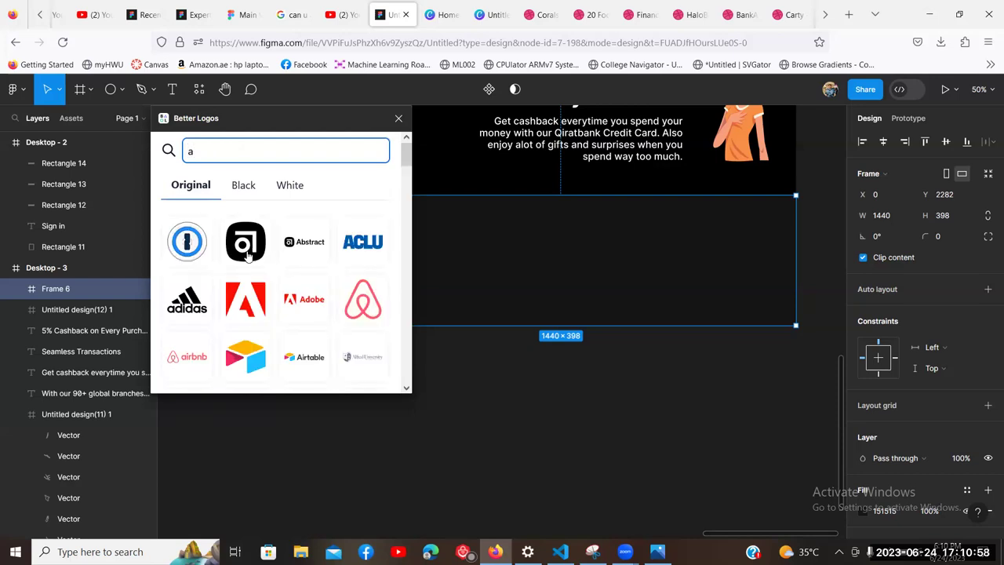
scroll(265, 283, "down", 2)
Step: Insert the Airtable logo into the dark footer frame
left_click_drag(242, 226, 519, 243)
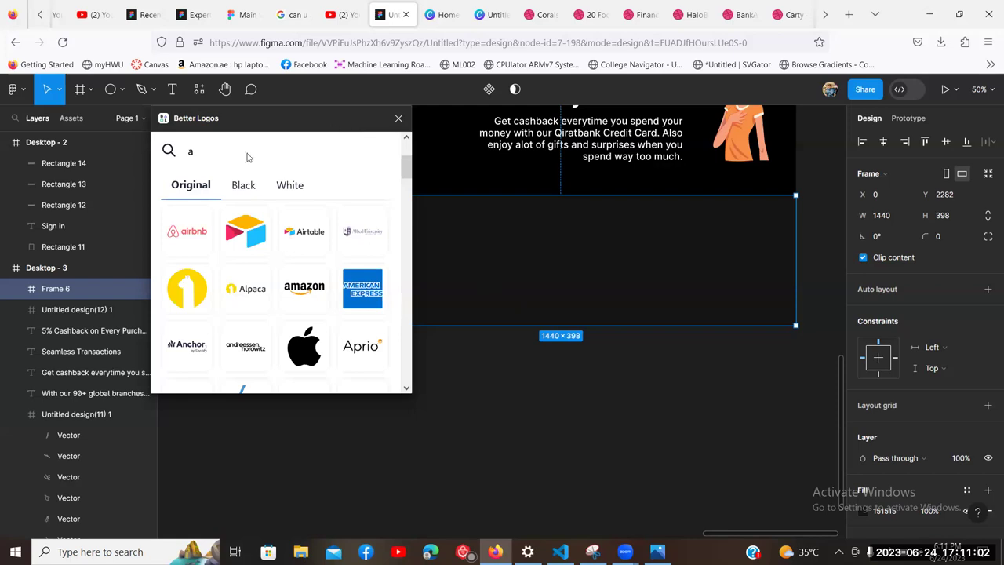
scroll(553, 306, "up", 5)
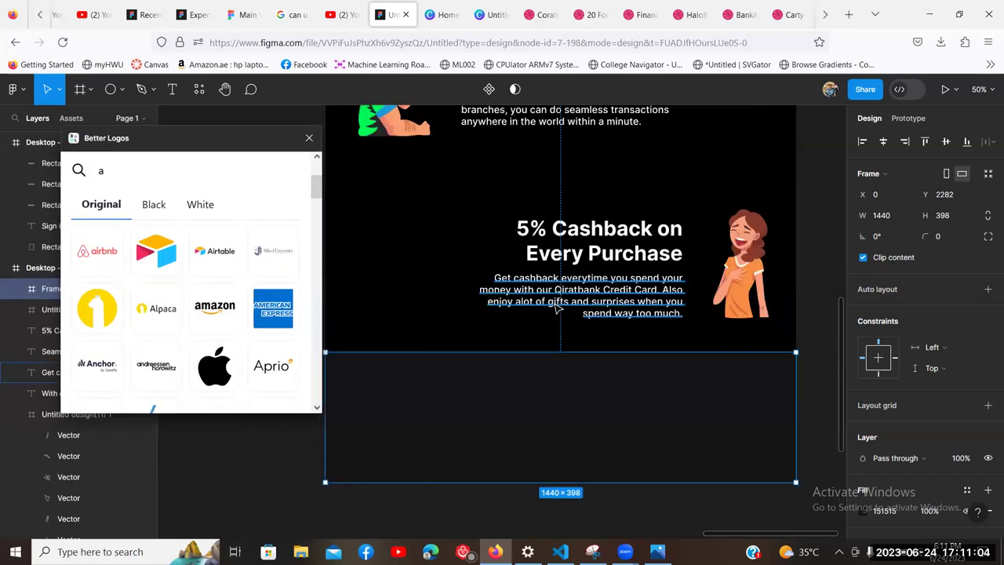
scroll(555, 305, "down", 4)
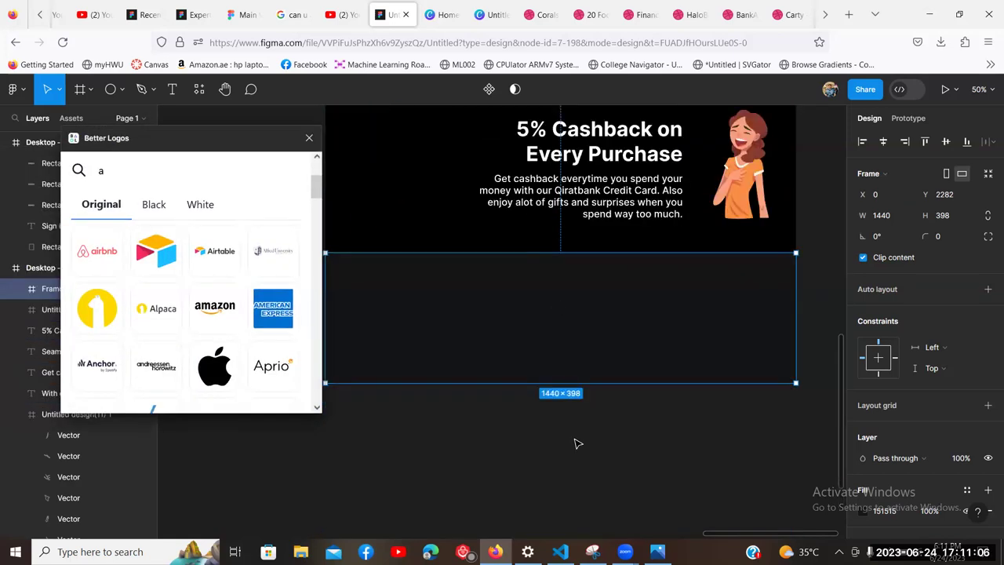
scroll(263, 314, "up", 2)
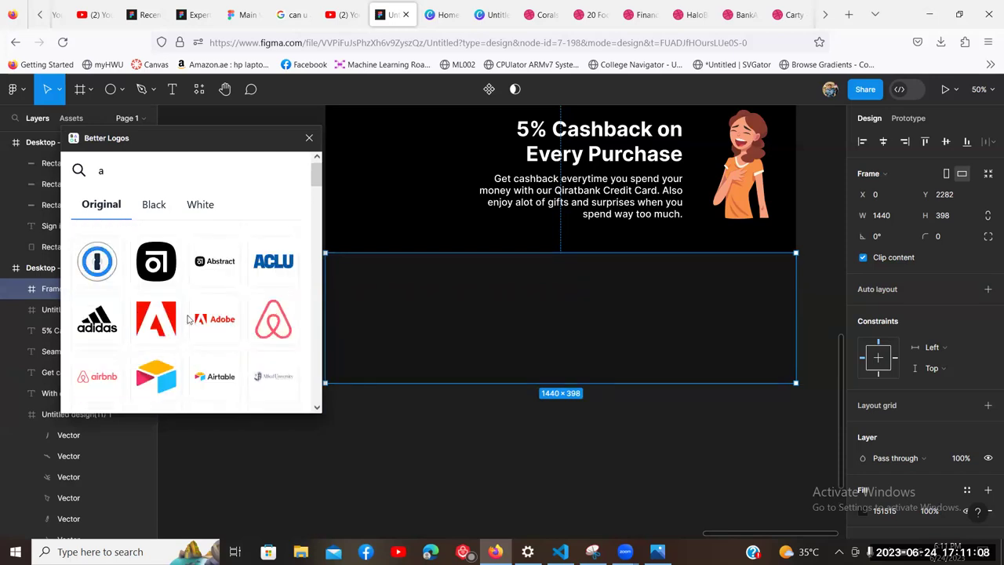
scroll(167, 314, "down", 1)
left_click(165, 313)
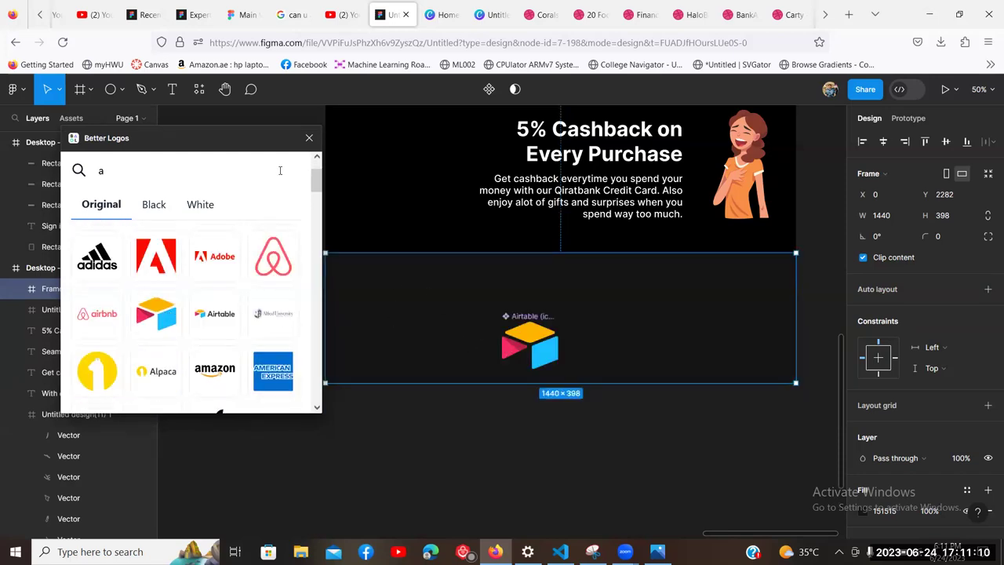
Step: Move the Airtable logo to the footer's top-left and scale it to 0.45x
left_click_drag(514, 325, 368, 293)
key("k")
left_click(392, 403)
left_click(592, 14)
Step: Copy the cashback text into the footer as 'QiratBank, 2023', left-aligned under the logo at size 20
left_click(393, 14)
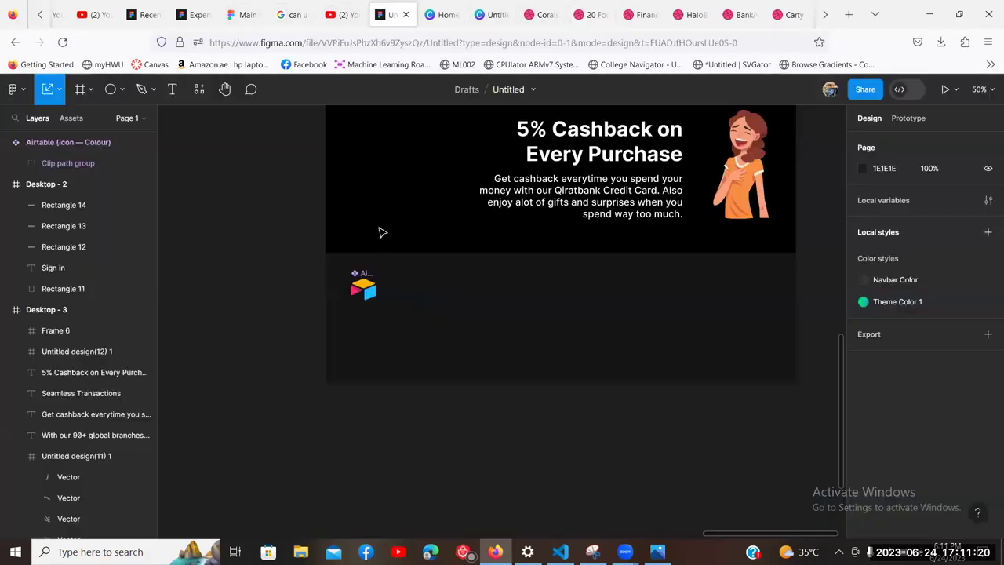
left_click(555, 209)
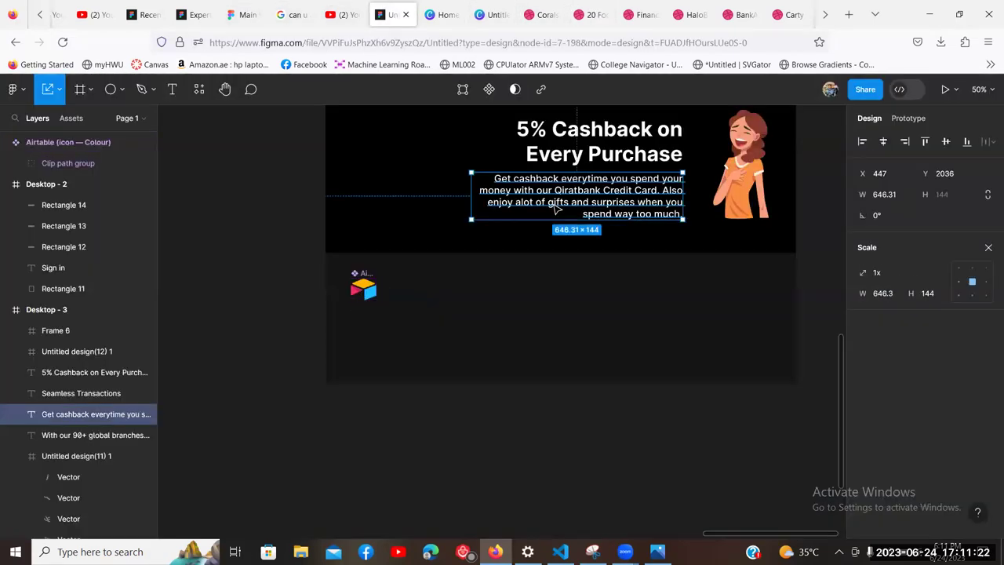
left_click_drag(561, 205, 417, 343)
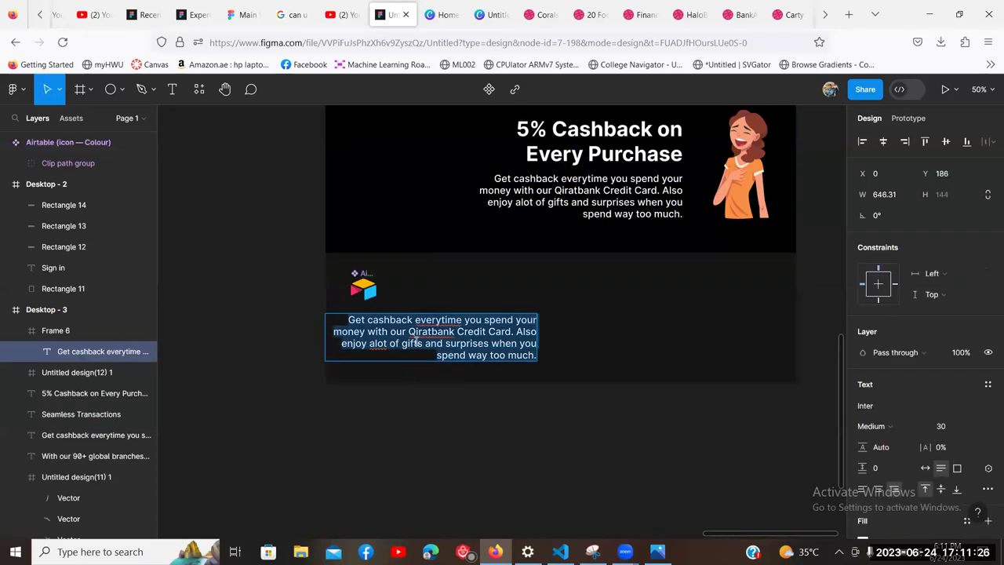
type("QiratBank, 2023")
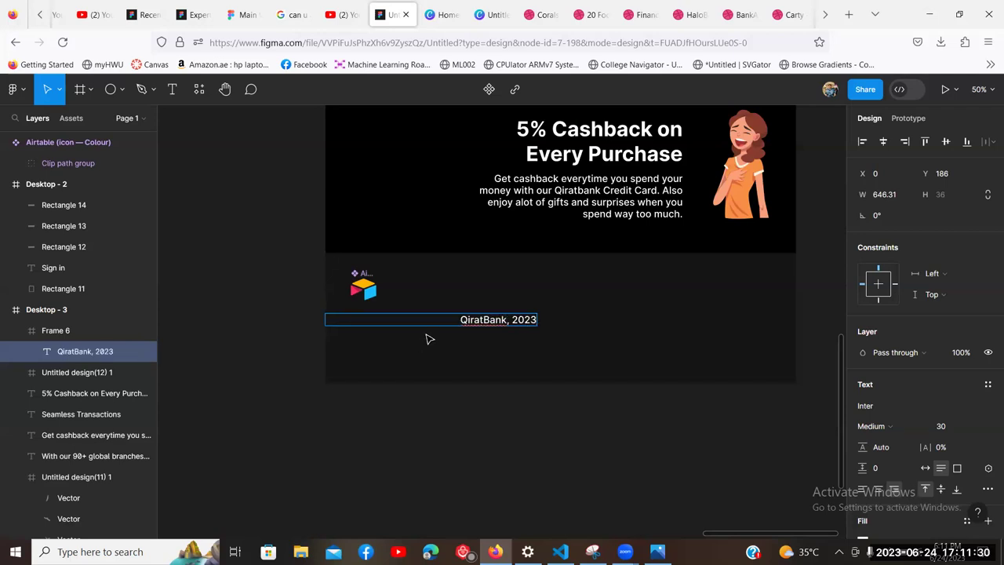
left_click(865, 489)
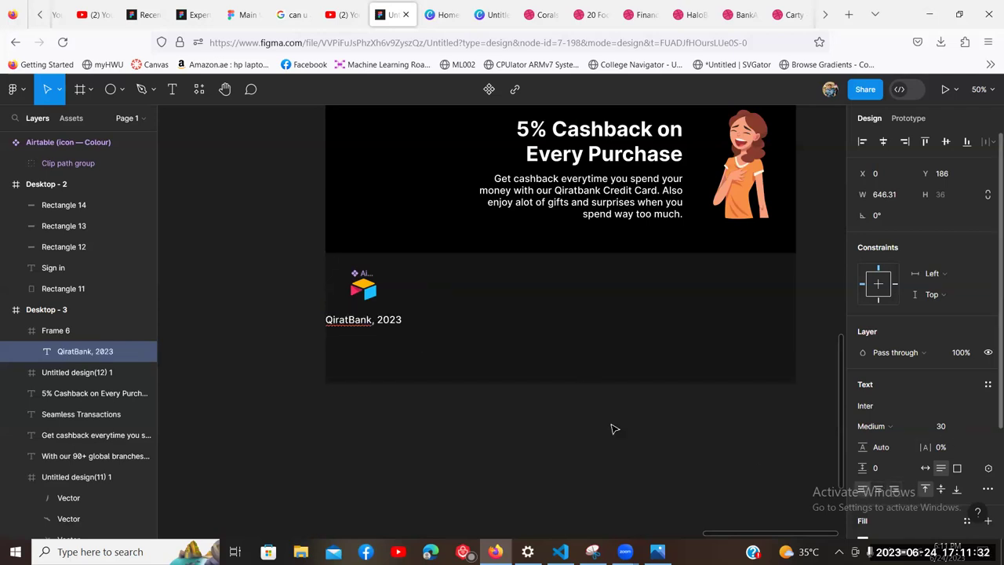
left_click_drag(365, 323, 389, 317)
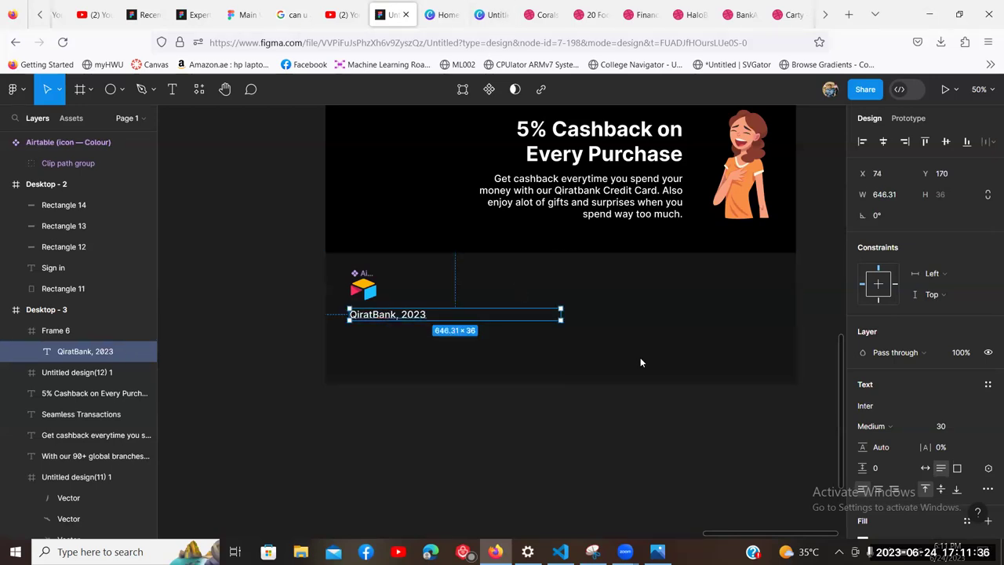
left_click(947, 427)
type("15")
key("Return")
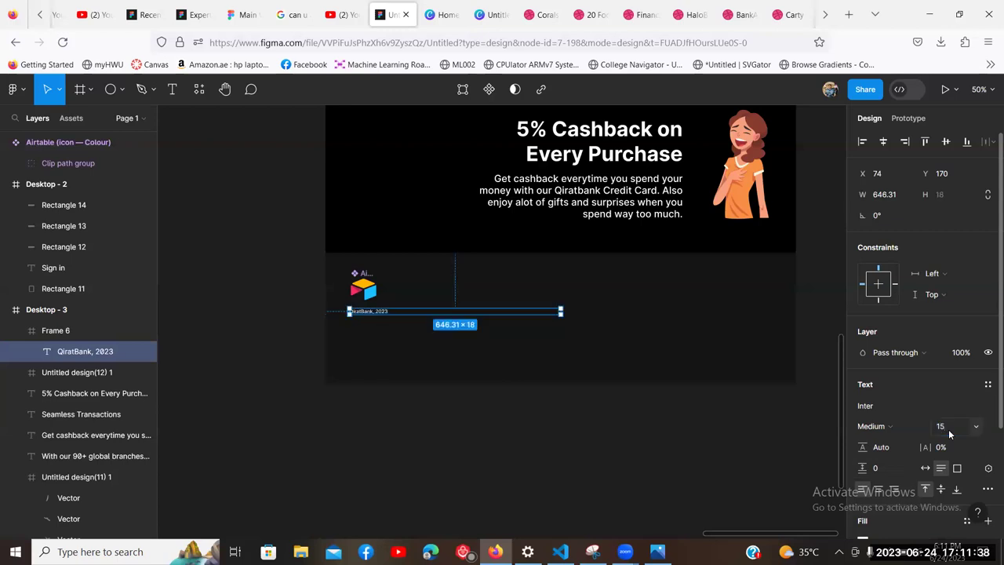
type("20")
key("Return")
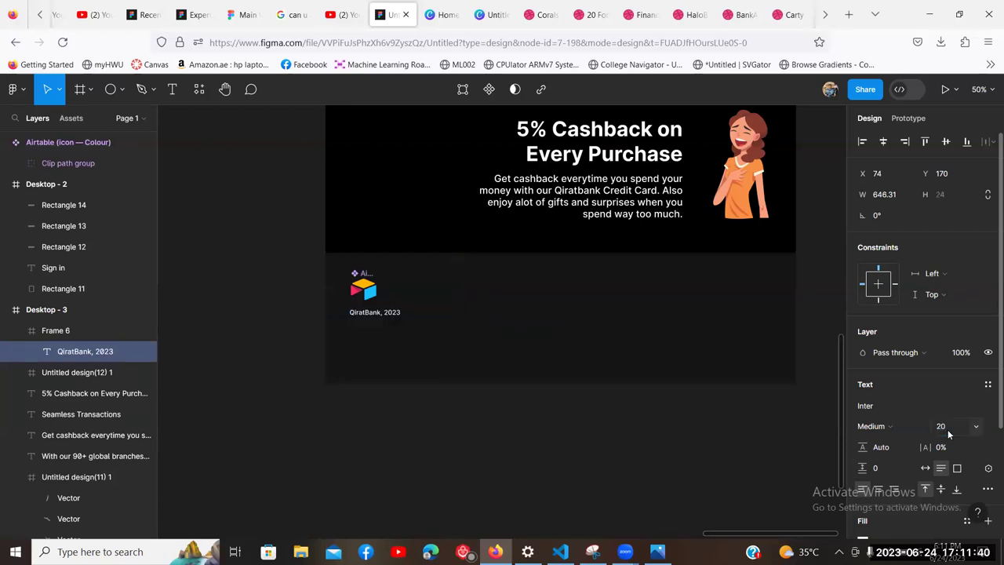
left_click(443, 438)
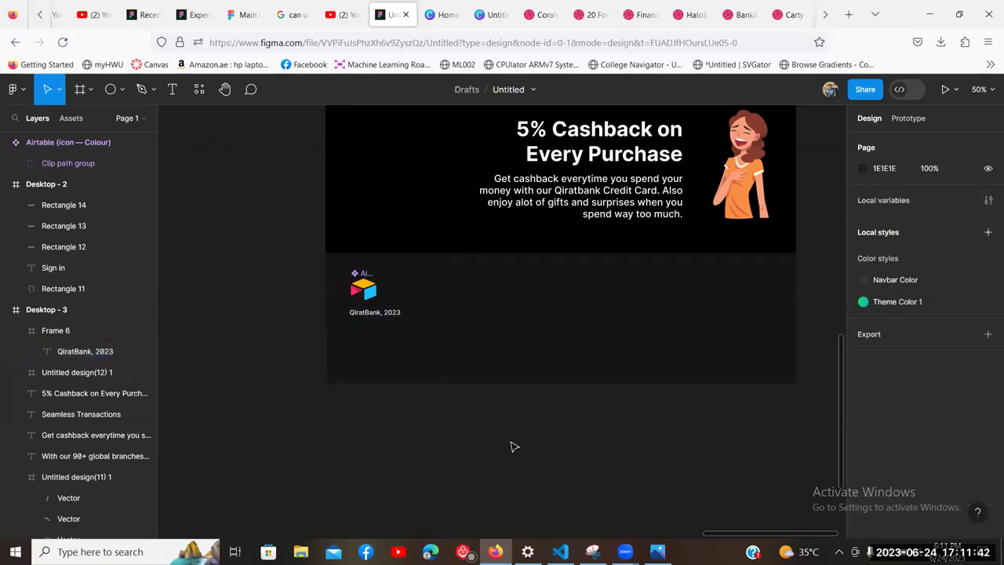
Step: Duplicate the QiratBank, 2023 label to the footer's right side, narrowed to 174 px wide
scroll(508, 431, "down", 2)
left_click(390, 302)
left_click(388, 300)
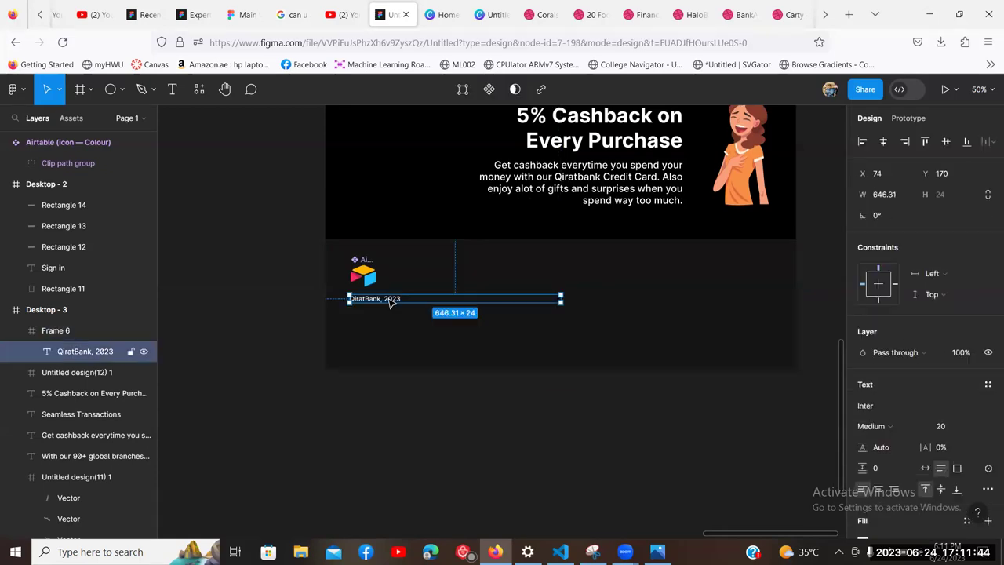
key("ctrl+d")
left_click_drag(389, 301, 656, 306)
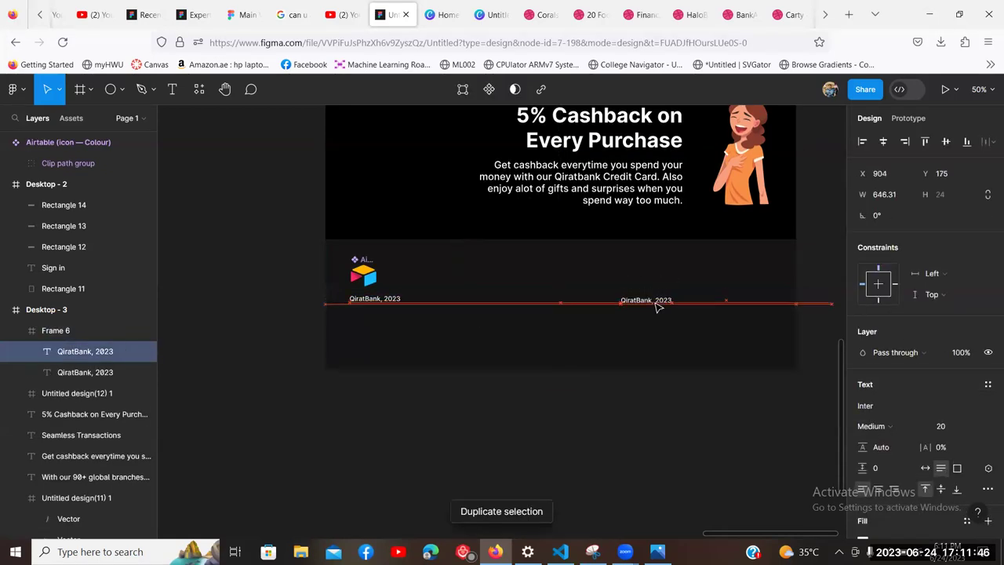
left_click(836, 309)
left_click(668, 305)
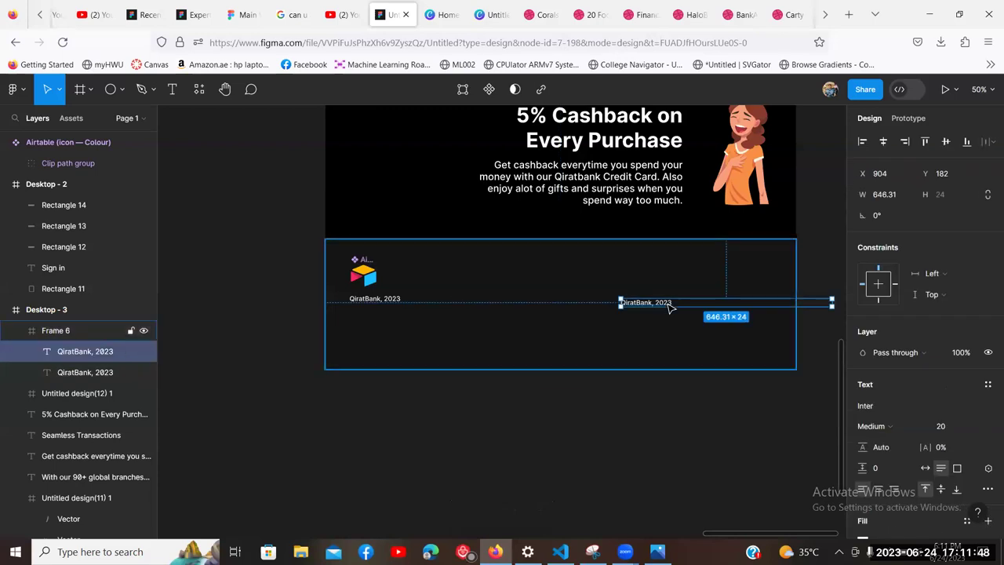
scroll(894, 333, "down", 1)
scroll(894, 334, "down", 1)
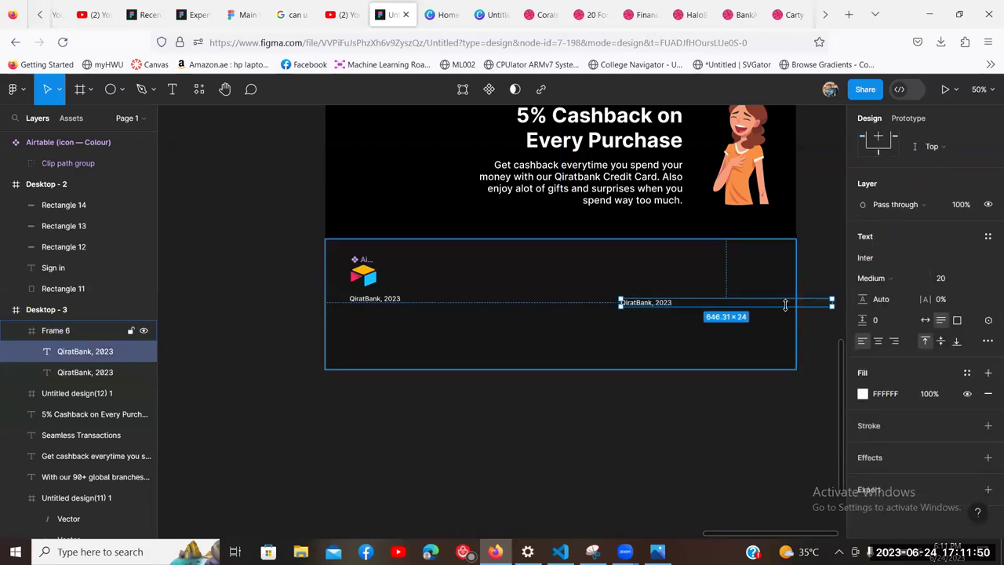
left_click_drag(830, 301, 679, 302)
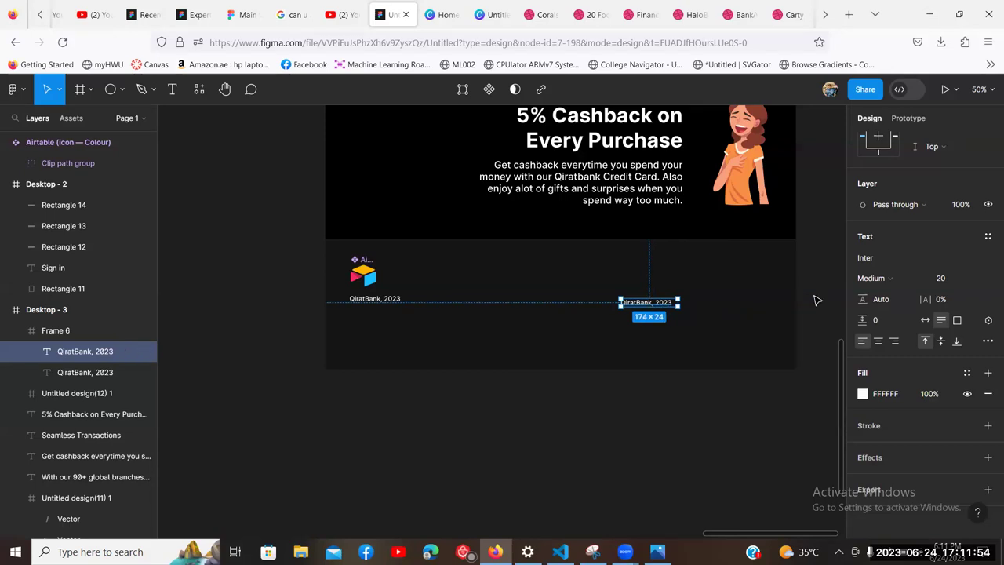
Step: Retype the copy as a bold, size 25 'Quick Links' heading and move it higher
double_click(649, 304)
type("Q")
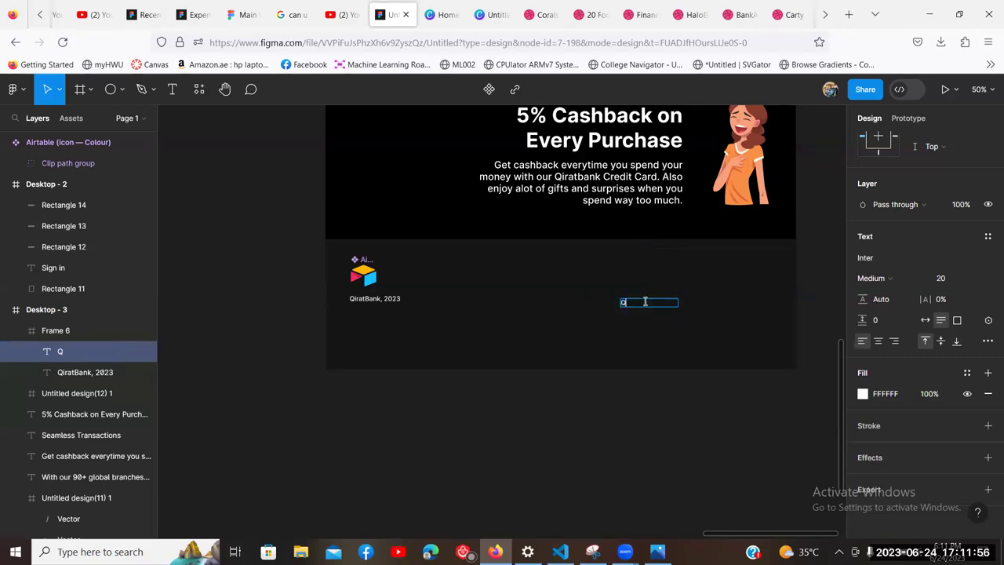
type("uick Links")
key("Escape")
left_click(885, 277)
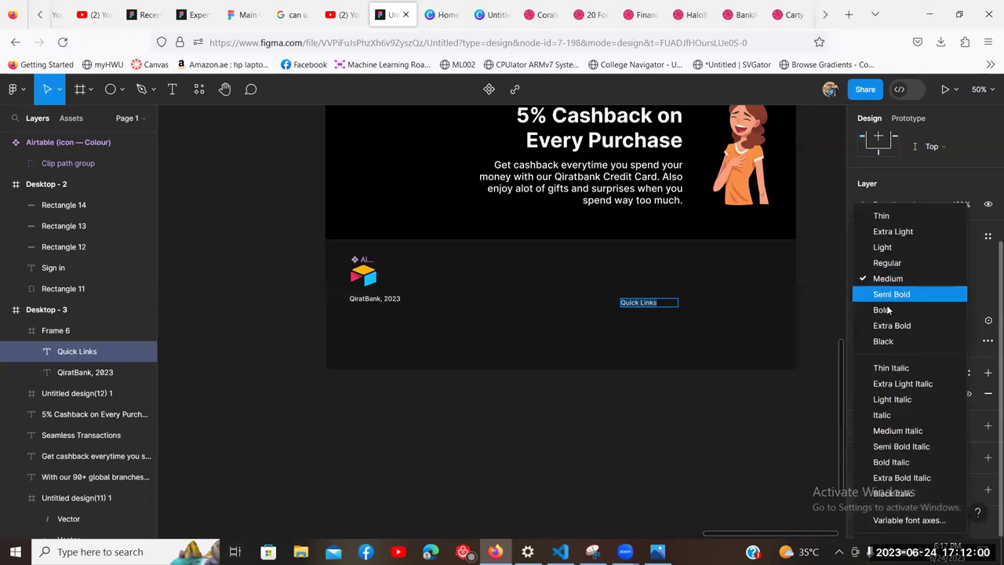
left_click(886, 309)
left_click(953, 281)
type("25")
key("Return")
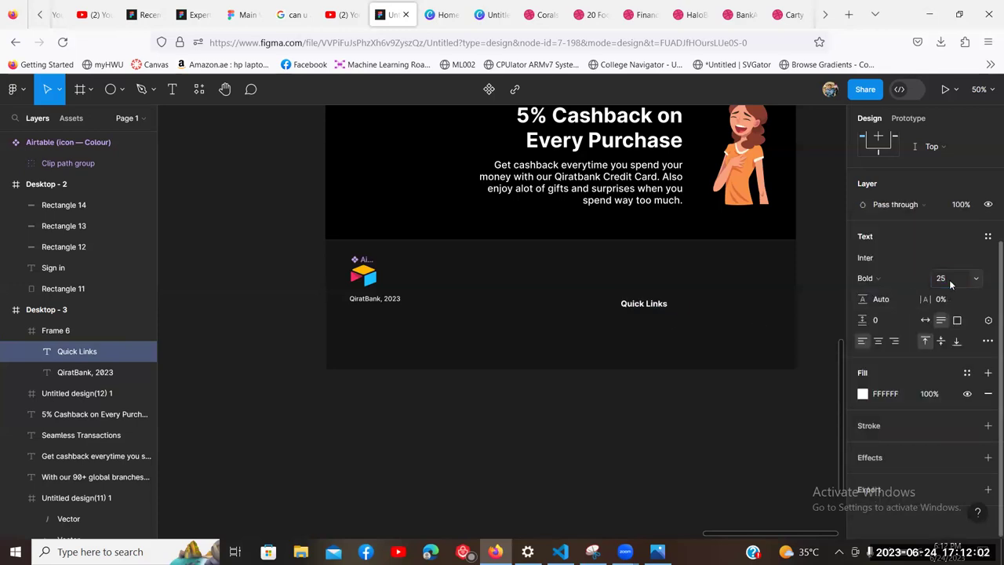
left_click_drag(670, 303, 755, 269)
Step: Duplicate the heading as a Medium-weight copy and right-align both texts
key("ctrl+d")
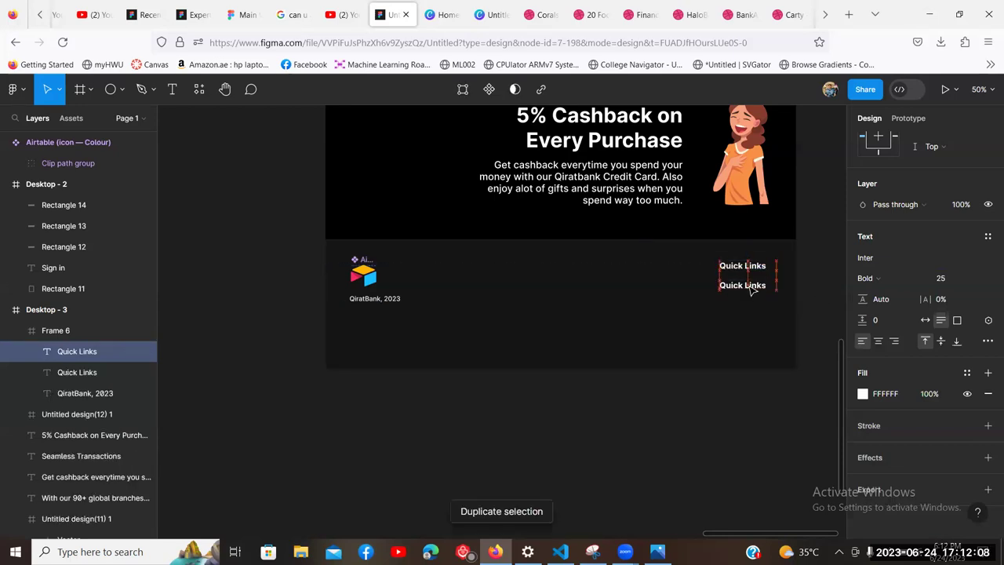
left_click(870, 278)
left_click(885, 245)
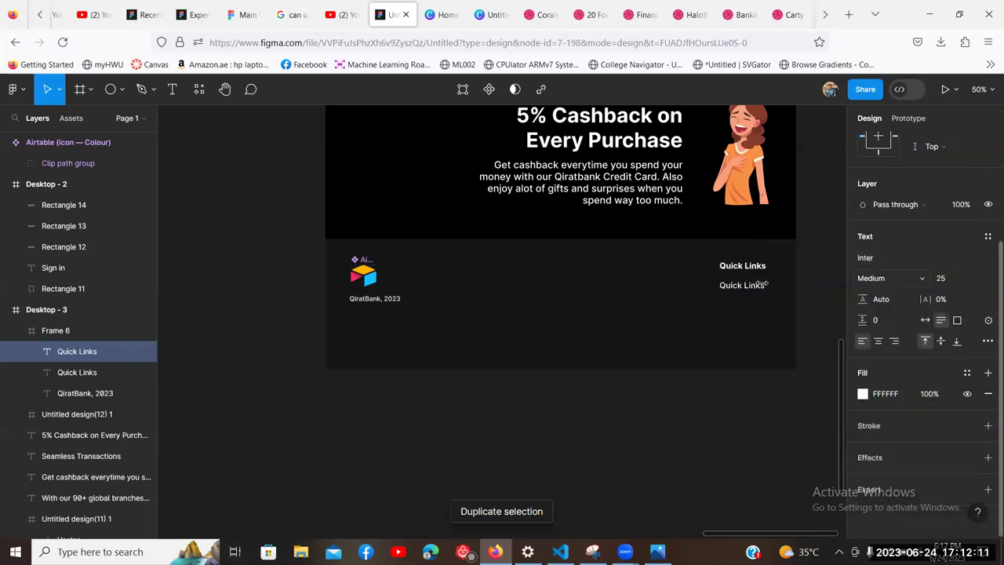
left_click(893, 340)
left_click(750, 264)
left_click(894, 341)
Step: Turn the copy into a 'Home' link and add an 'About' link below it
double_click(755, 286)
type("Home")
key("Escape")
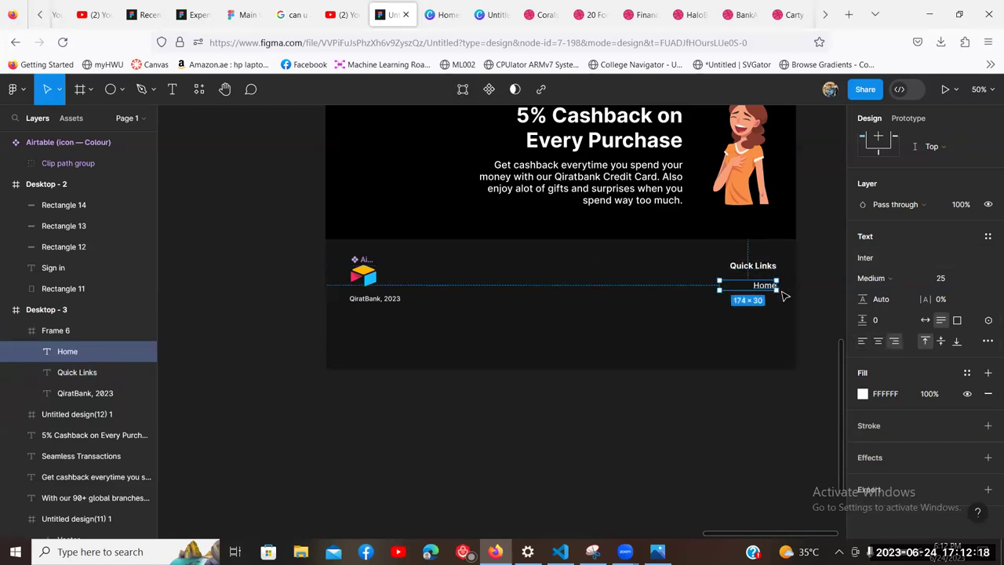
key("ctrl+d")
left_click_drag(770, 306, 770, 320)
double_click(764, 301)
type("Aboput")
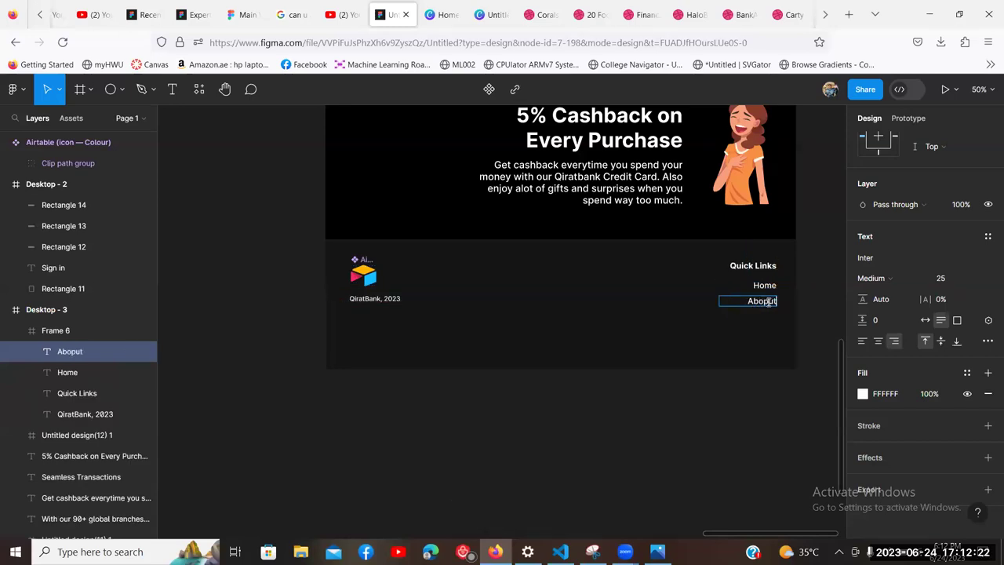
key("BackSpace")
key("BackSpace")
type("ut")
key("Escape")
key("ctrl+d")
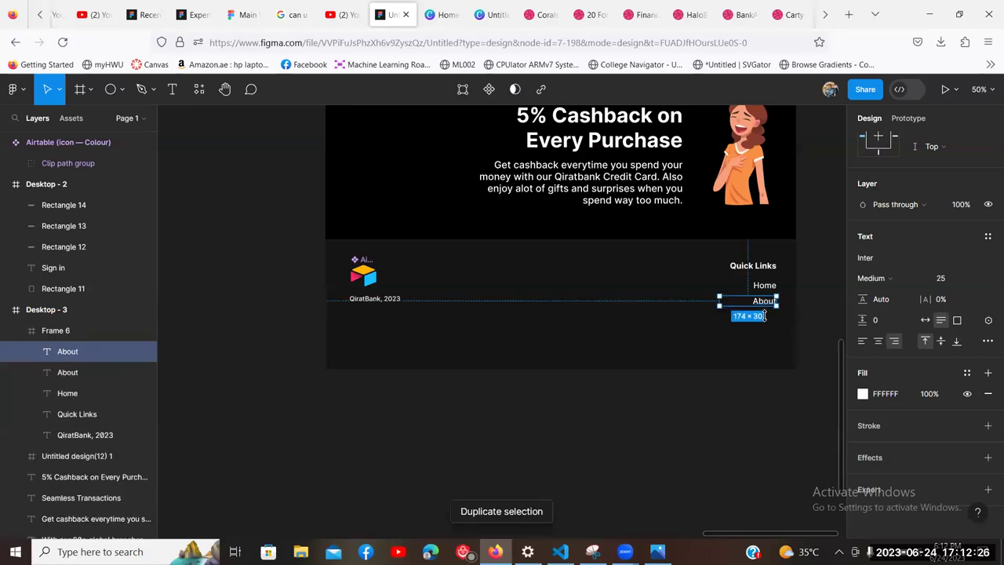
left_click_drag(765, 315, 765, 316)
key("ctrl+z")
Step: Duplicate About into a new 'Sign in' link below it
left_click(764, 314)
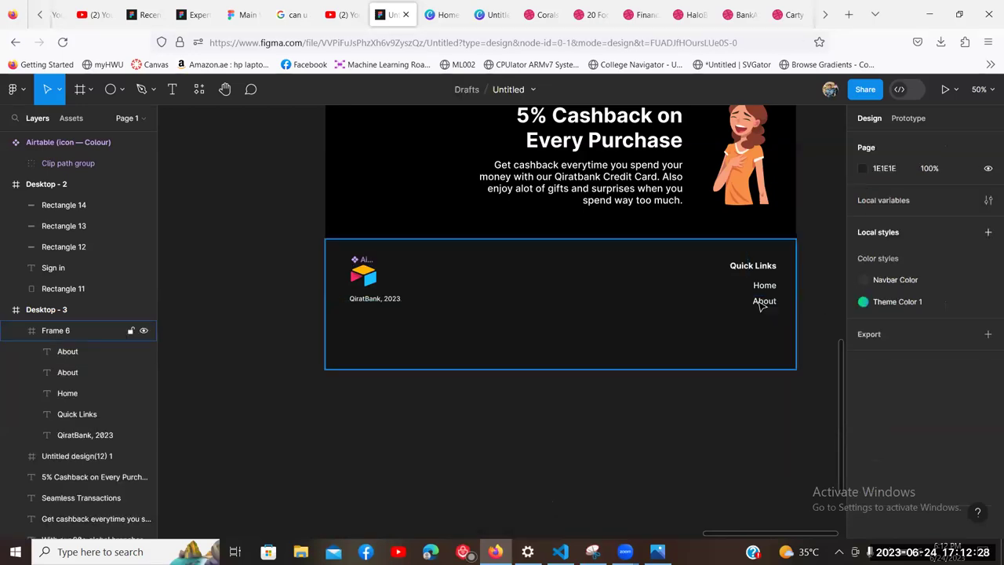
left_click(764, 305)
key("ctrl+d")
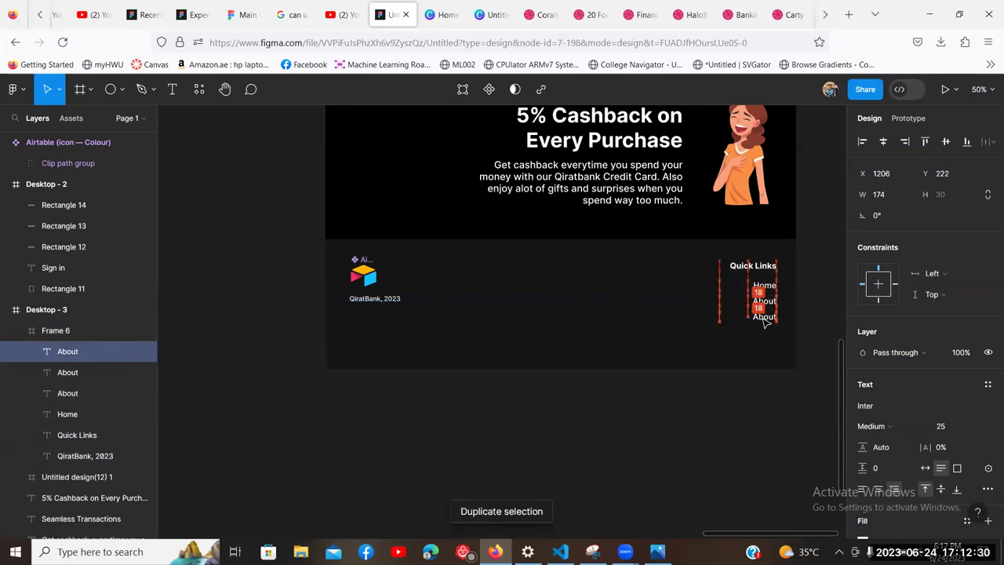
key("Return")
type("Sign in")
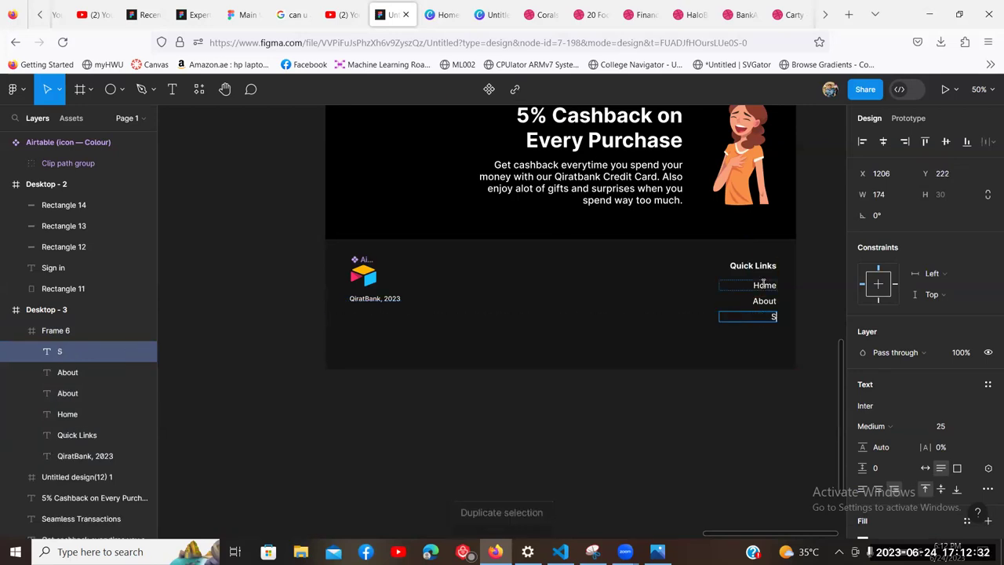
left_click(824, 286)
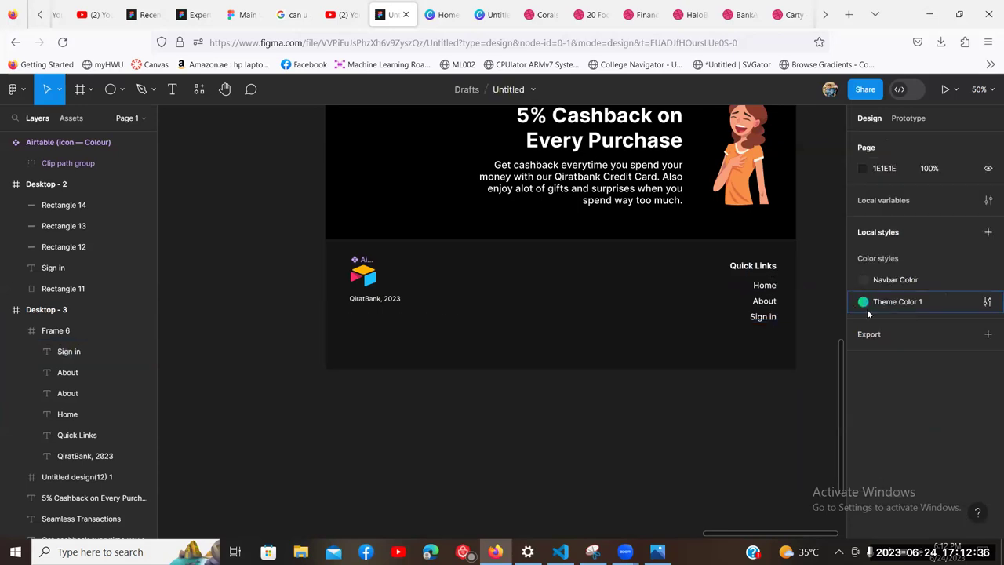
Step: Select the footer's logo and QiratBank, 2023 text together
left_click(382, 283)
left_click(372, 287)
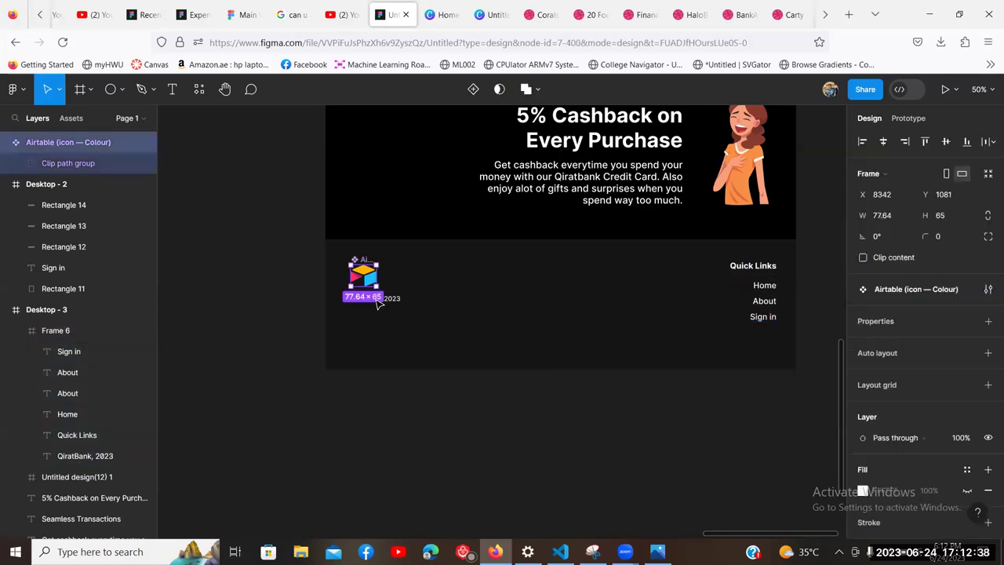
left_click(394, 306, "shift")
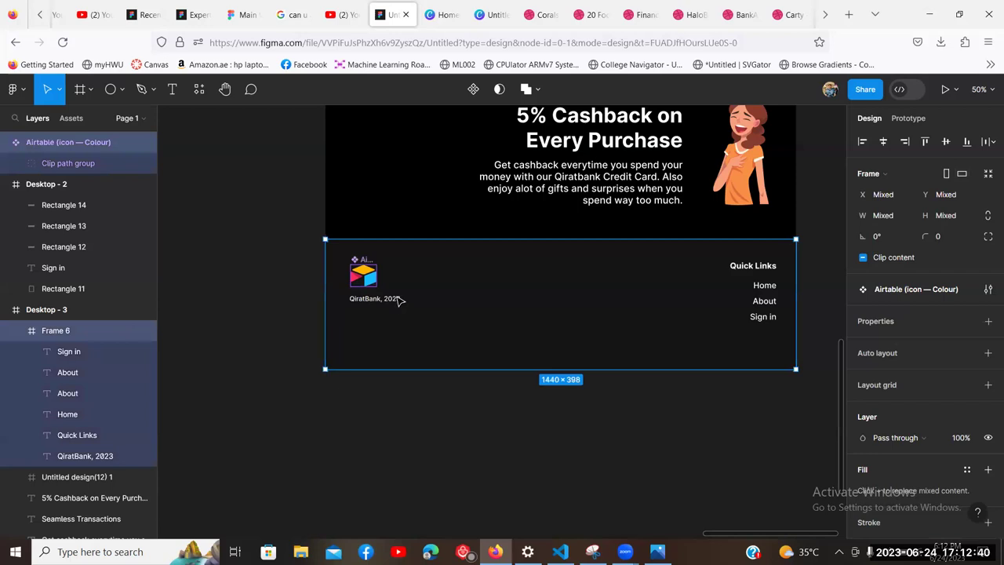
double_click(385, 302)
left_click(364, 276, "shift")
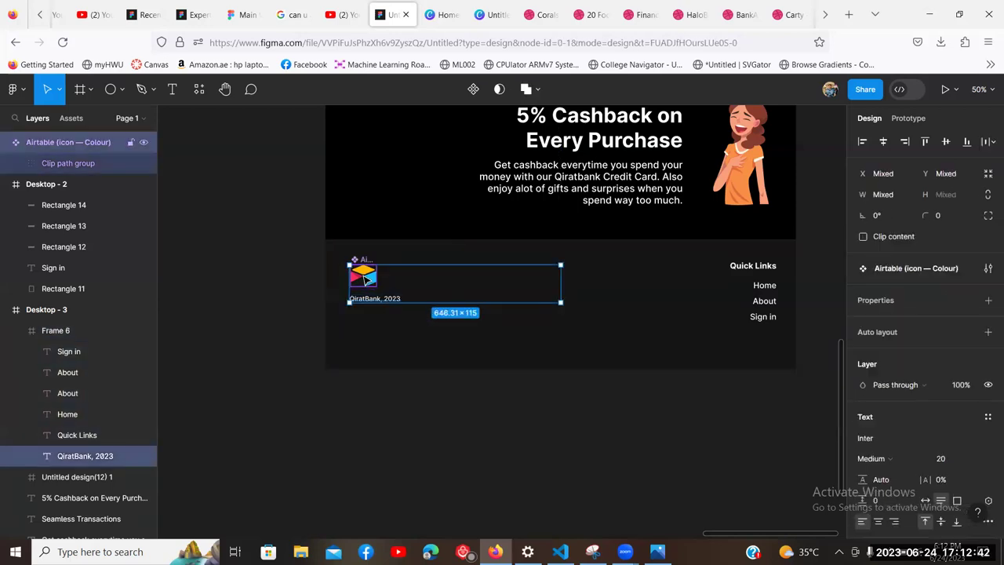
Step: Add a 'Learn More' link beneath Sign in and extend the footer's bottom edge slightly
left_click(765, 268)
left_click(766, 318)
key("ctrl+d")
left_click_drag(768, 321, 767, 331)
key("Return")
type("Leanr M")
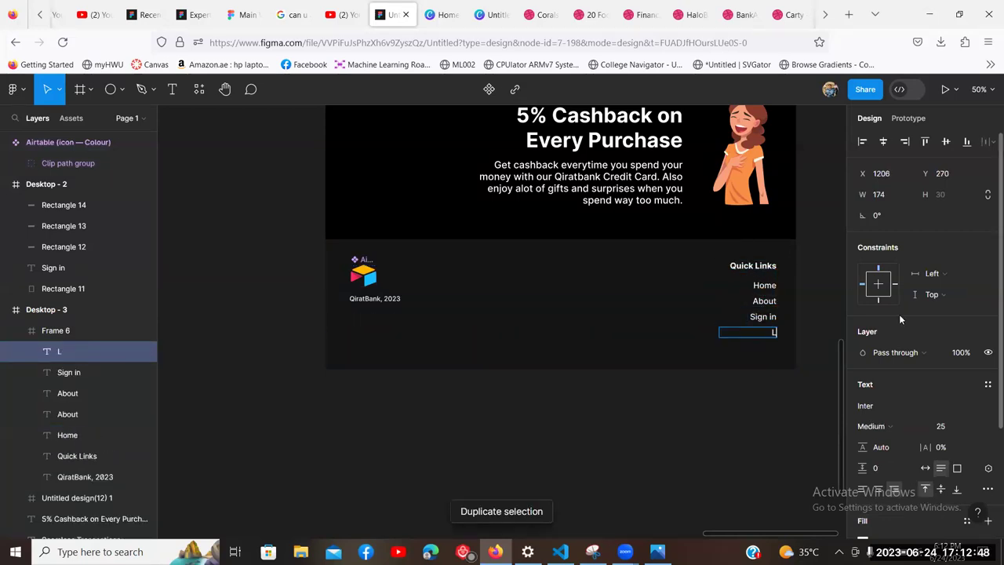
key("BackSpace")
key("BackSpace")
key("BackSpace")
key("BackSpace")
type("rn More")
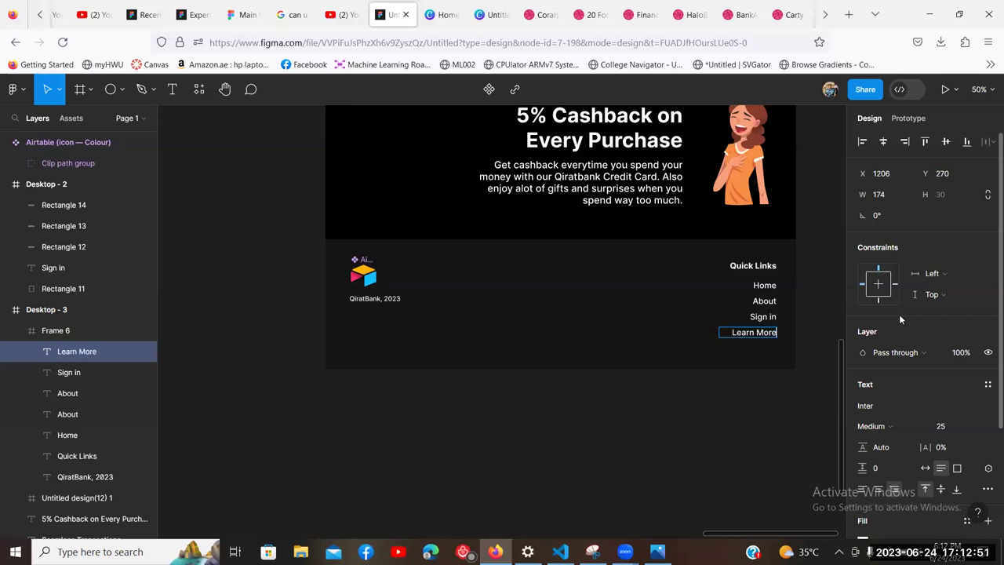
left_click(815, 320)
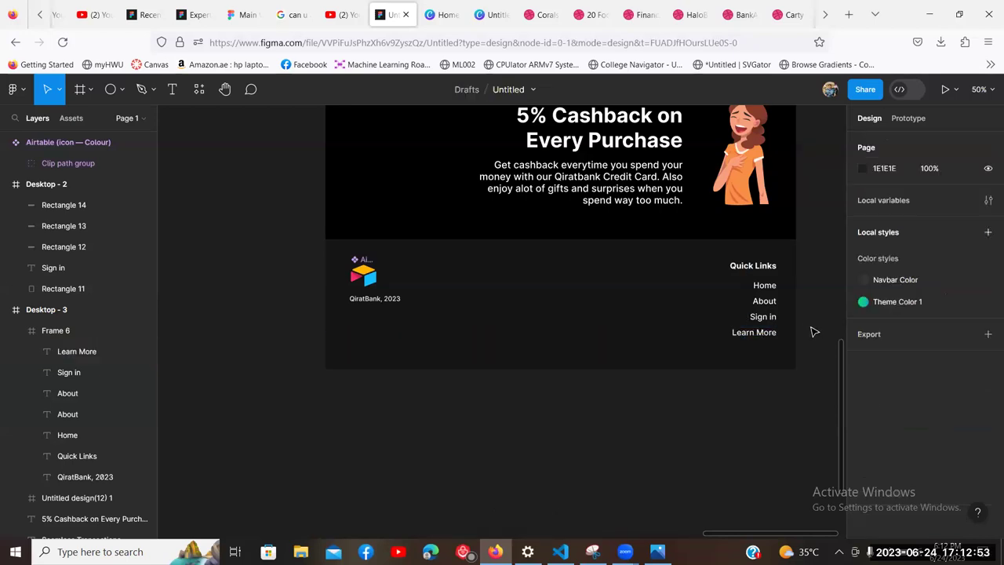
left_click(518, 361)
left_click_drag(518, 366, 517, 371)
Step: Zoom out to 13% and pan until the whole Desktop - 3 QiratBank page is visible
left_click(502, 434)
scroll(688, 374, "up", 2)
left_click(765, 349)
left_click(761, 346)
left_click(820, 342)
scroll(822, 338, "down", 5, "ctrl")
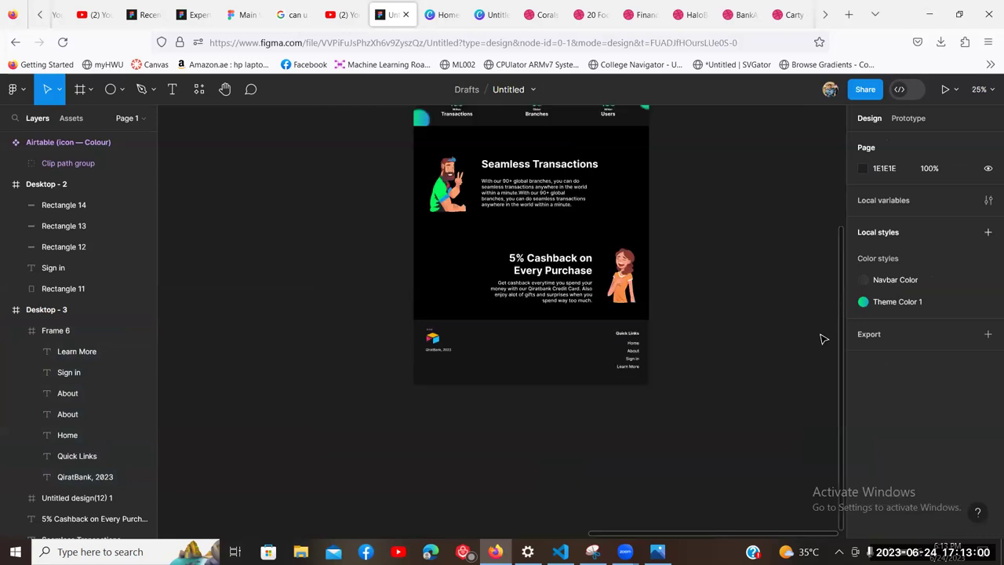
scroll(710, 316, "left", 2)
scroll(711, 316, "down", 1)
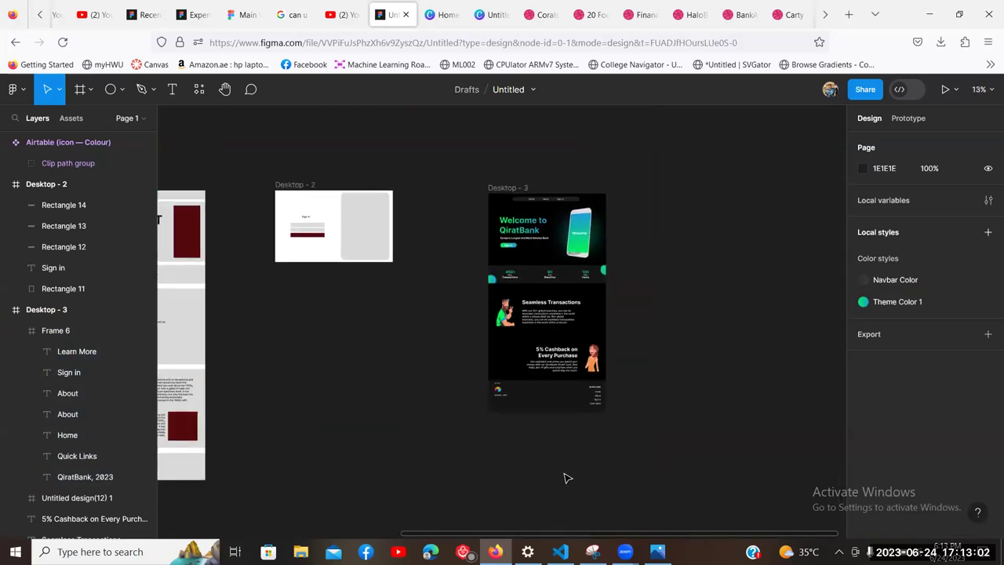